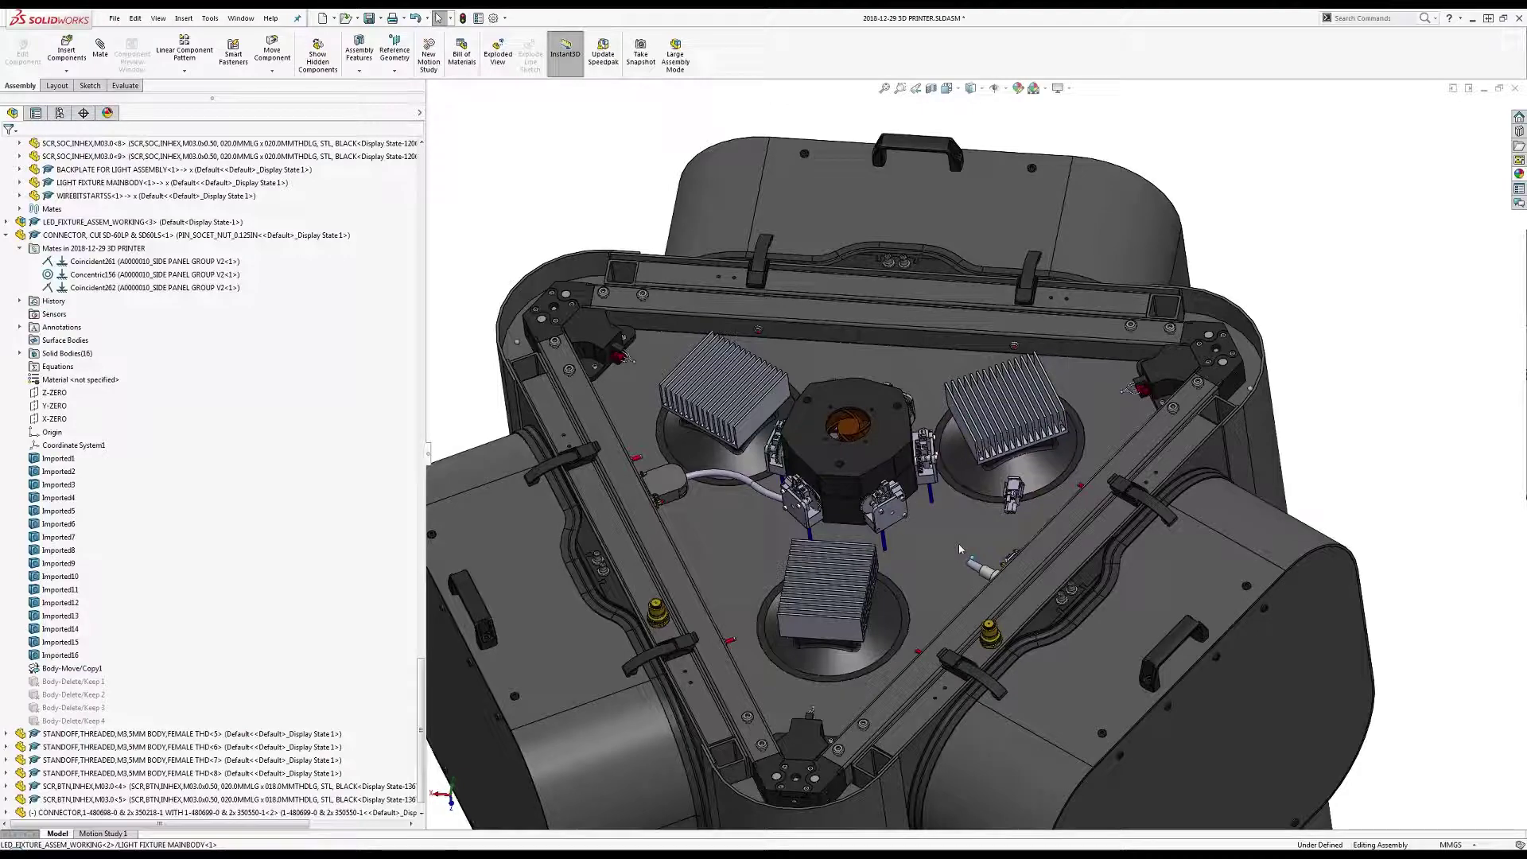
Examine the loose connector beside the heatsink and the wire stubs under the light fixture's heatsink on the top plate.
{"action": "scroll", "coordinate": [871, 532], "scroll_direction": "down", "scroll_amount": 5}
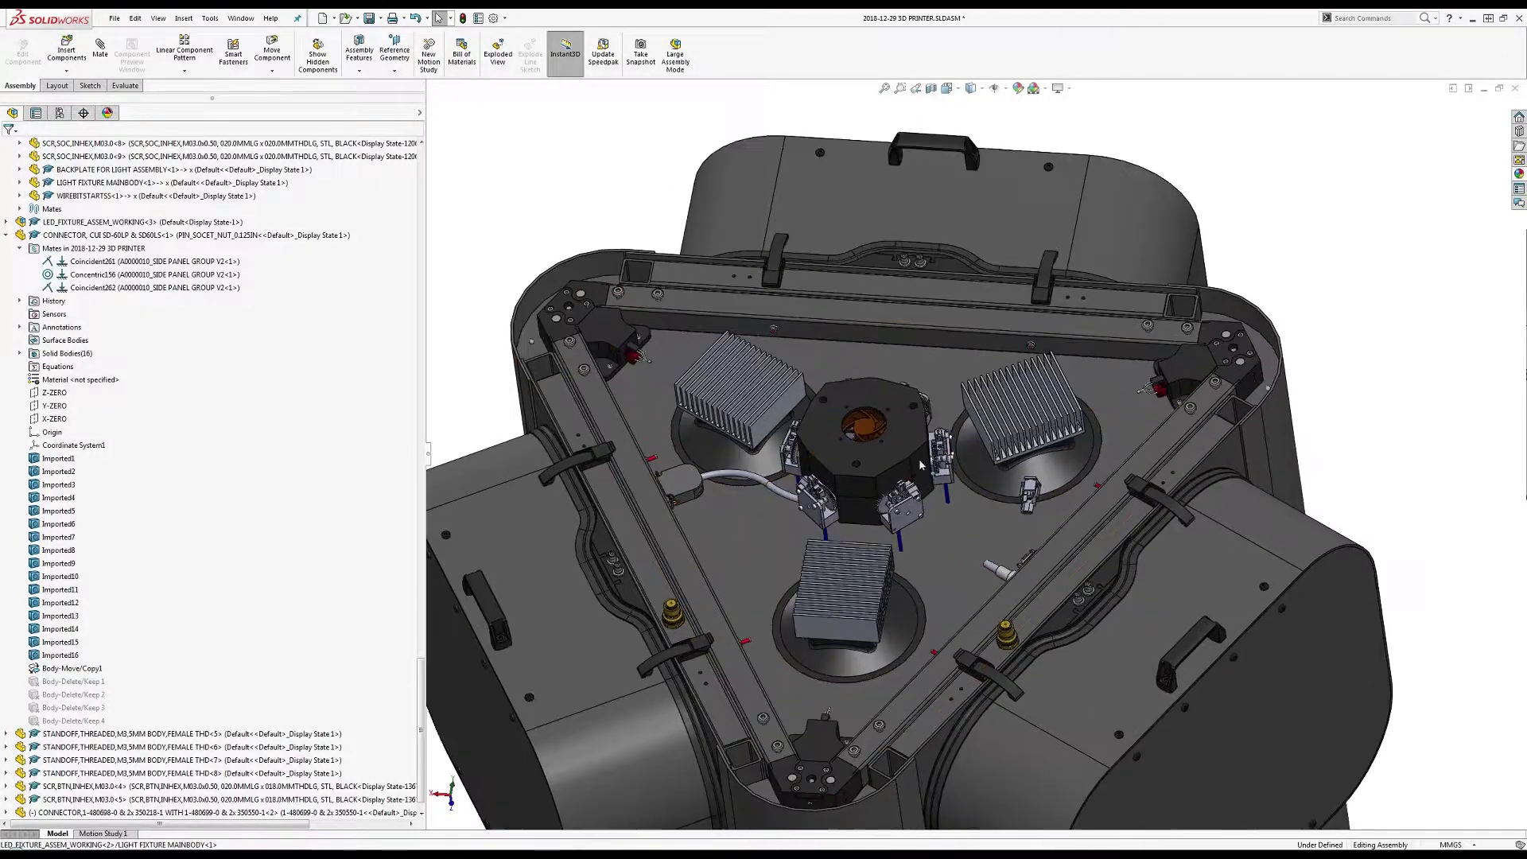
{"action": "scroll", "coordinate": [974, 537], "scroll_direction": "up", "scroll_amount": 2}
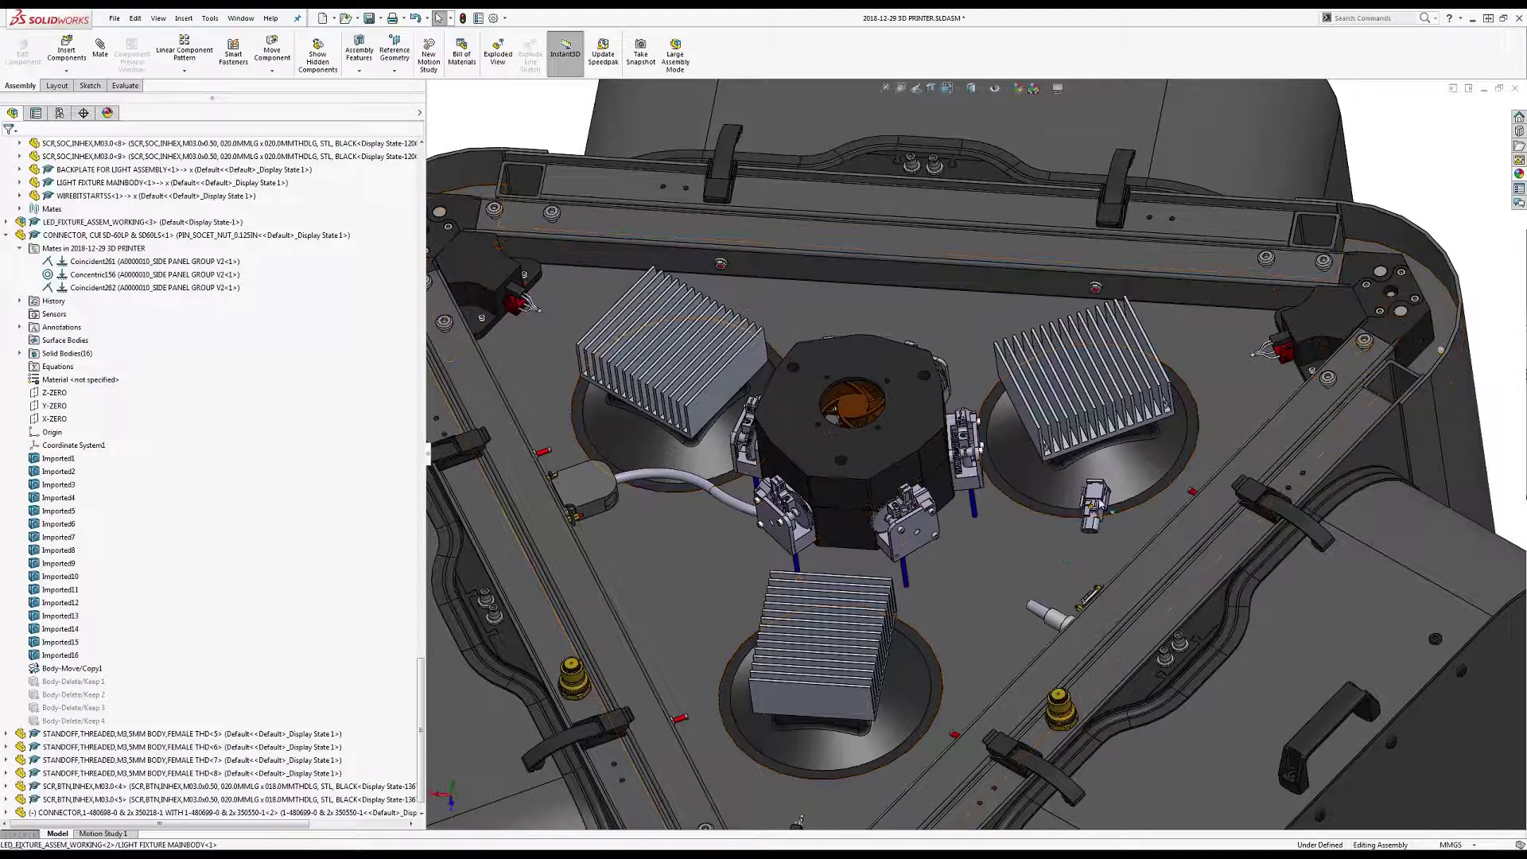
{"action": "scroll", "coordinate": [1082, 547], "scroll_direction": "down", "scroll_amount": 5}
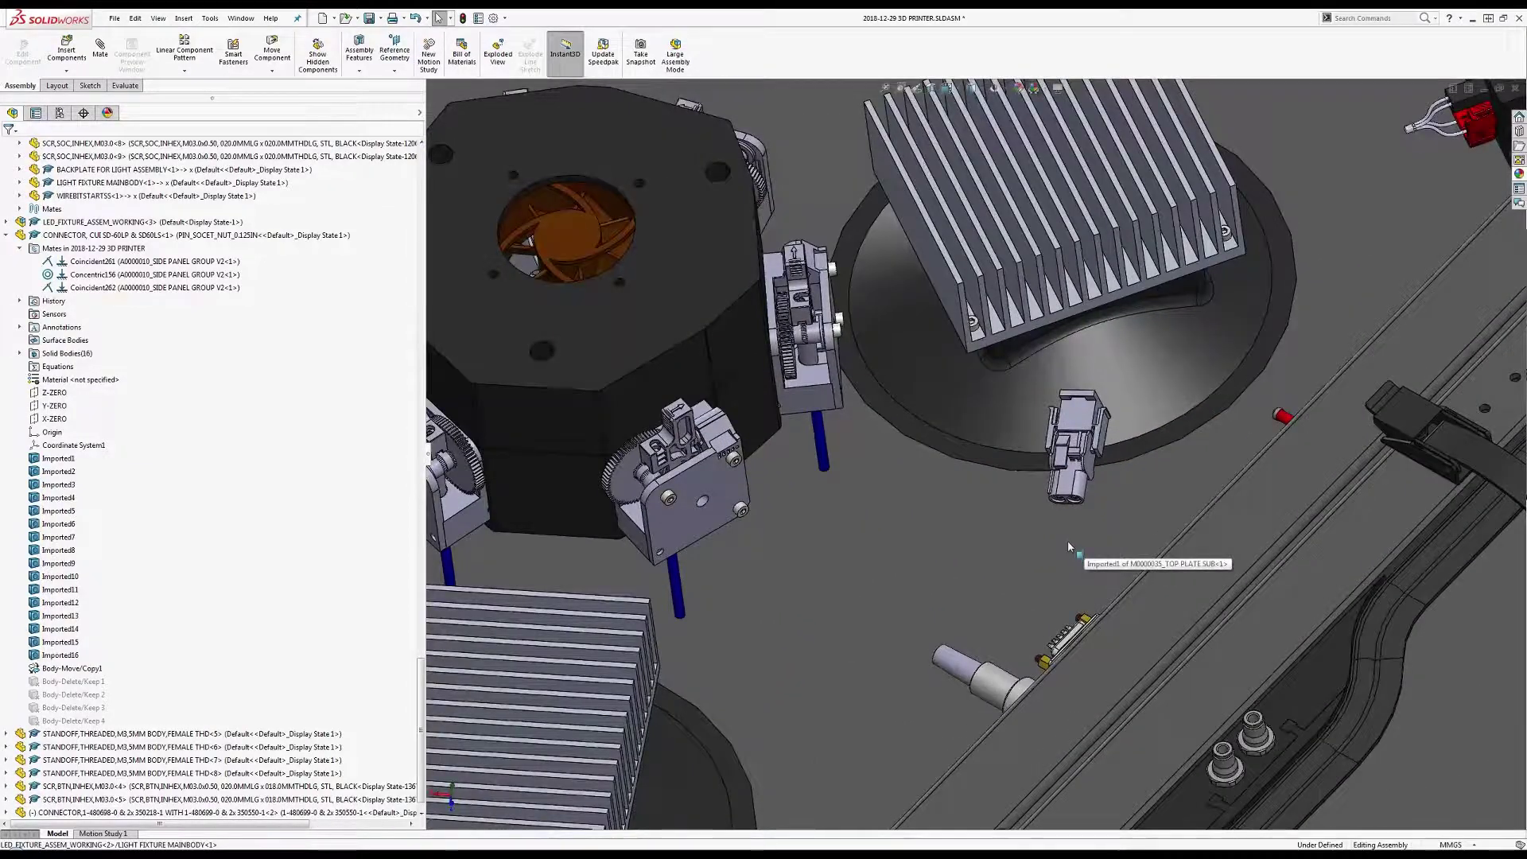
{"action": "middle_click_drag", "start_coordinate": [1068, 541], "coordinate": [1057, 573]}
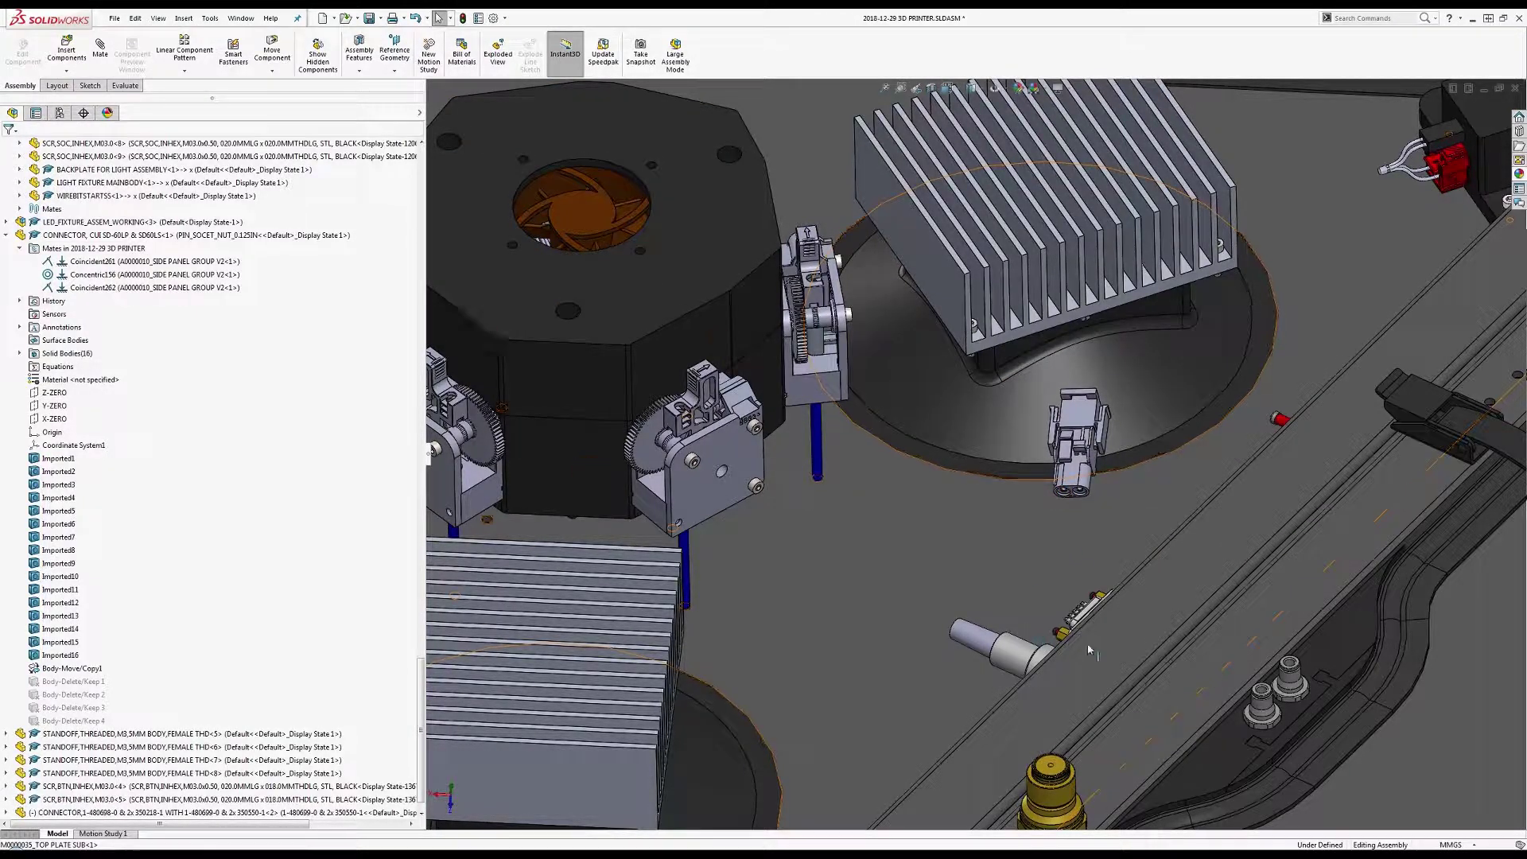
{"action": "middle_click_drag", "start_coordinate": [1109, 641], "coordinate": [1052, 648]}
{"action": "middle_click_drag", "start_coordinate": [1071, 595], "coordinate": [1100, 376]}
{"action": "scroll", "coordinate": [1066, 446], "scroll_direction": "down", "scroll_amount": 5}
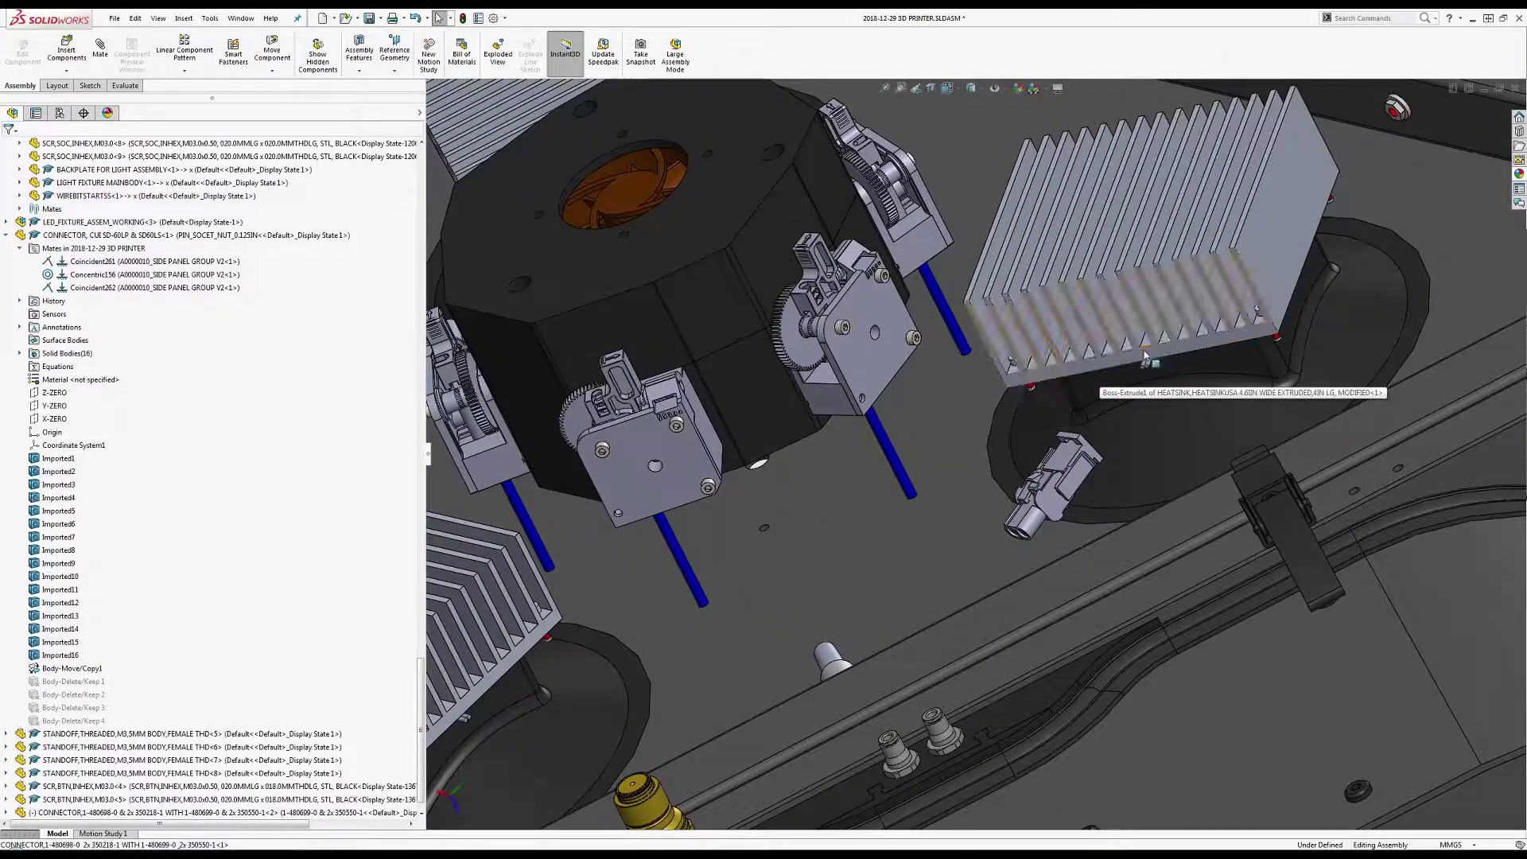
{"action": "scroll", "coordinate": [1119, 364], "scroll_direction": "down", "scroll_amount": 6}
{"action": "middle_click_drag", "start_coordinate": [1121, 355], "coordinate": [1090, 385]}
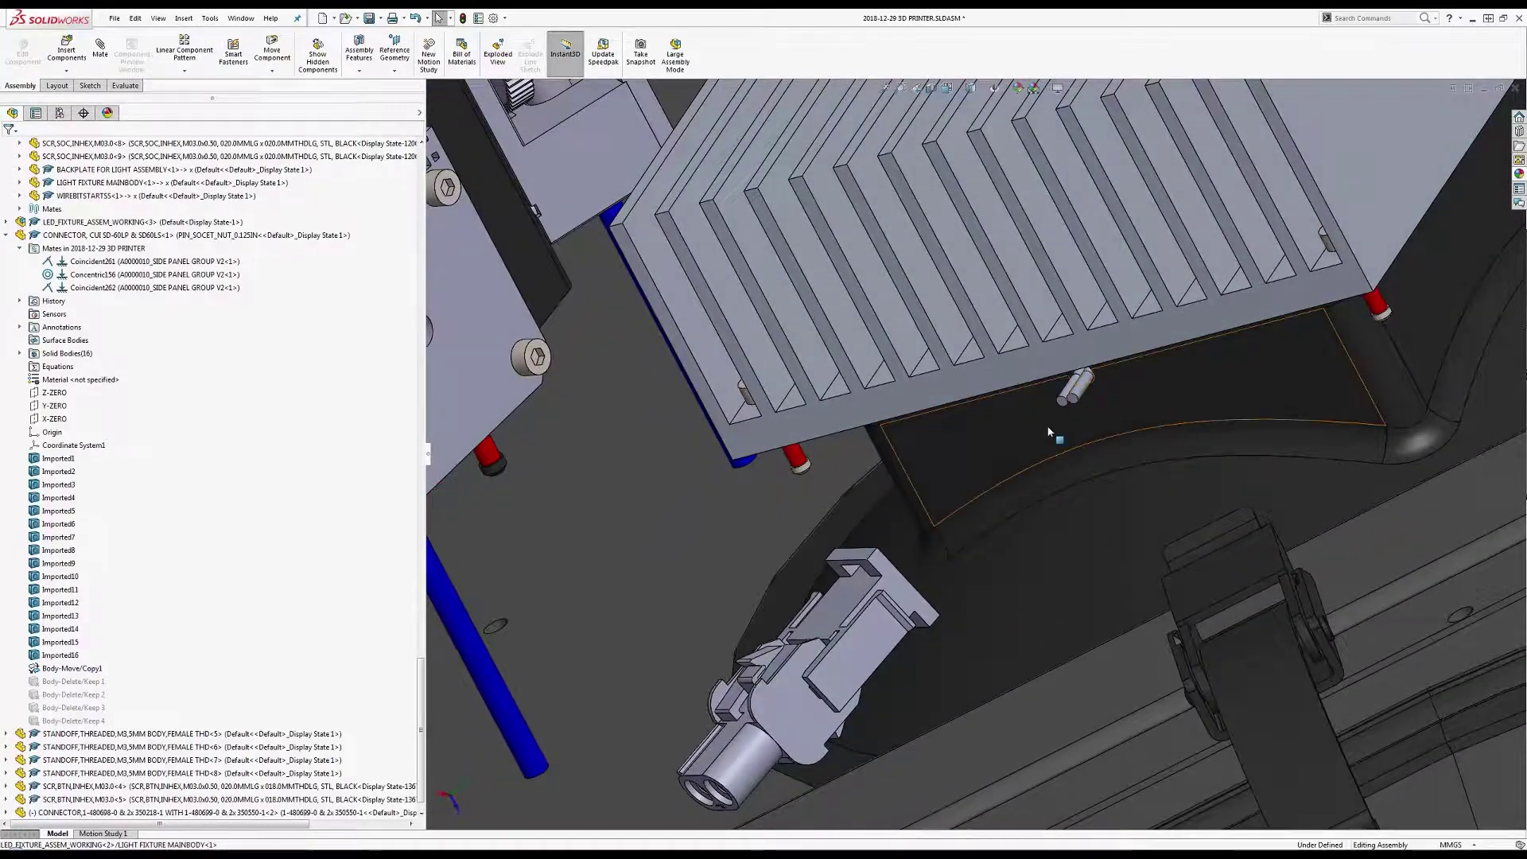
{"action": "scroll", "coordinate": [1066, 413], "scroll_direction": "up", "scroll_amount": 4}
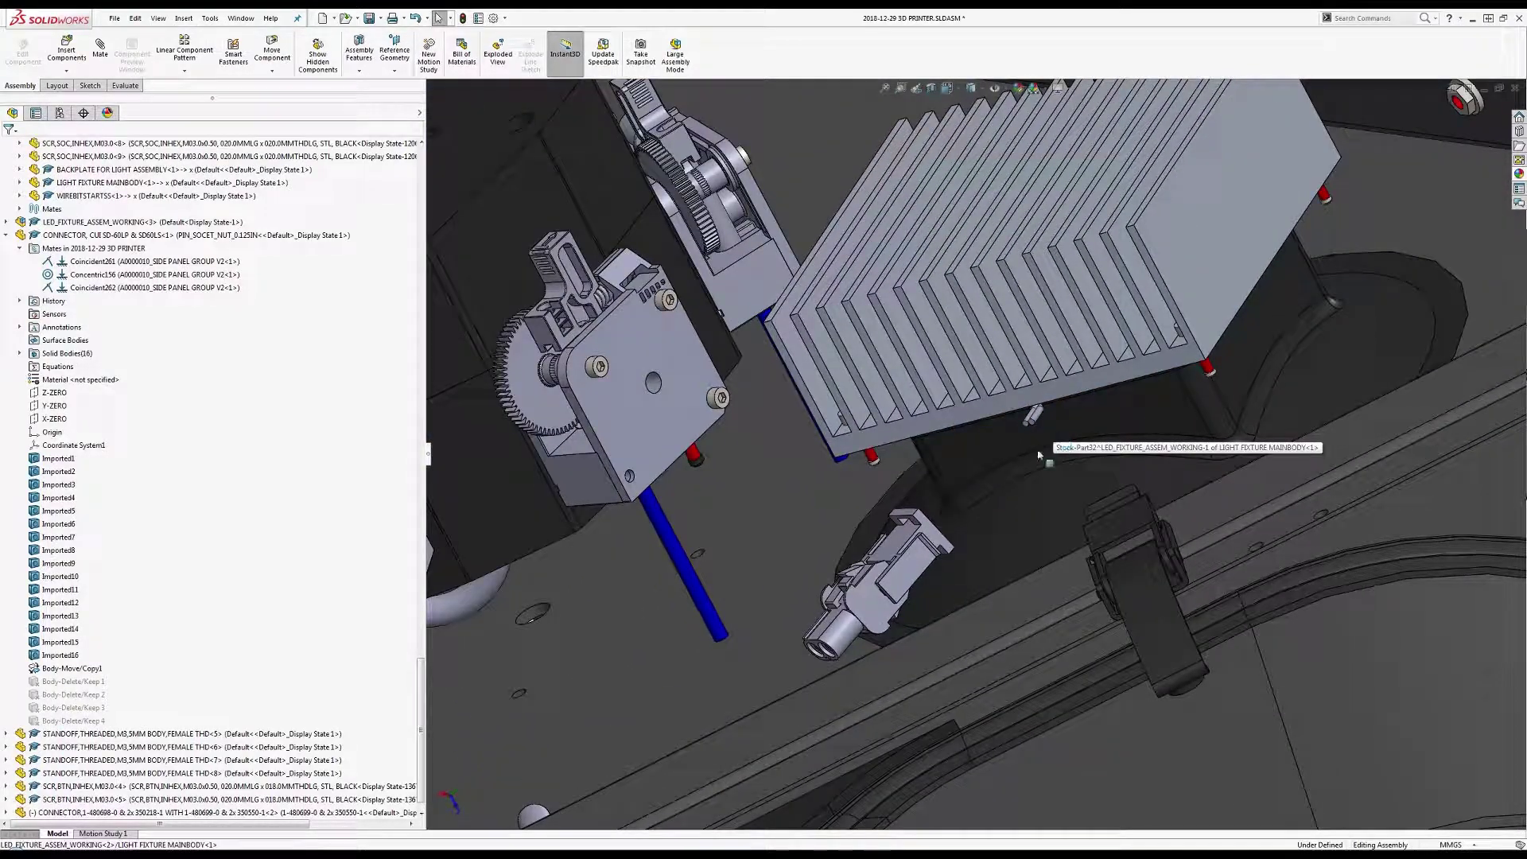
Examine the overall layout of the heatsinks on the top plate and two of the endstop corner seals.
{"action": "scroll", "coordinate": [1038, 455], "scroll_direction": "up", "scroll_amount": 6}
{"action": "middle_click_drag", "start_coordinate": [845, 436], "coordinate": [821, 541]}
{"action": "scroll", "coordinate": [874, 468], "scroll_direction": "up", "scroll_amount": 5}
{"action": "scroll", "coordinate": [827, 485], "scroll_direction": "down", "scroll_amount": 4}
{"action": "scroll", "coordinate": [823, 557], "scroll_direction": "up", "scroll_amount": 3}
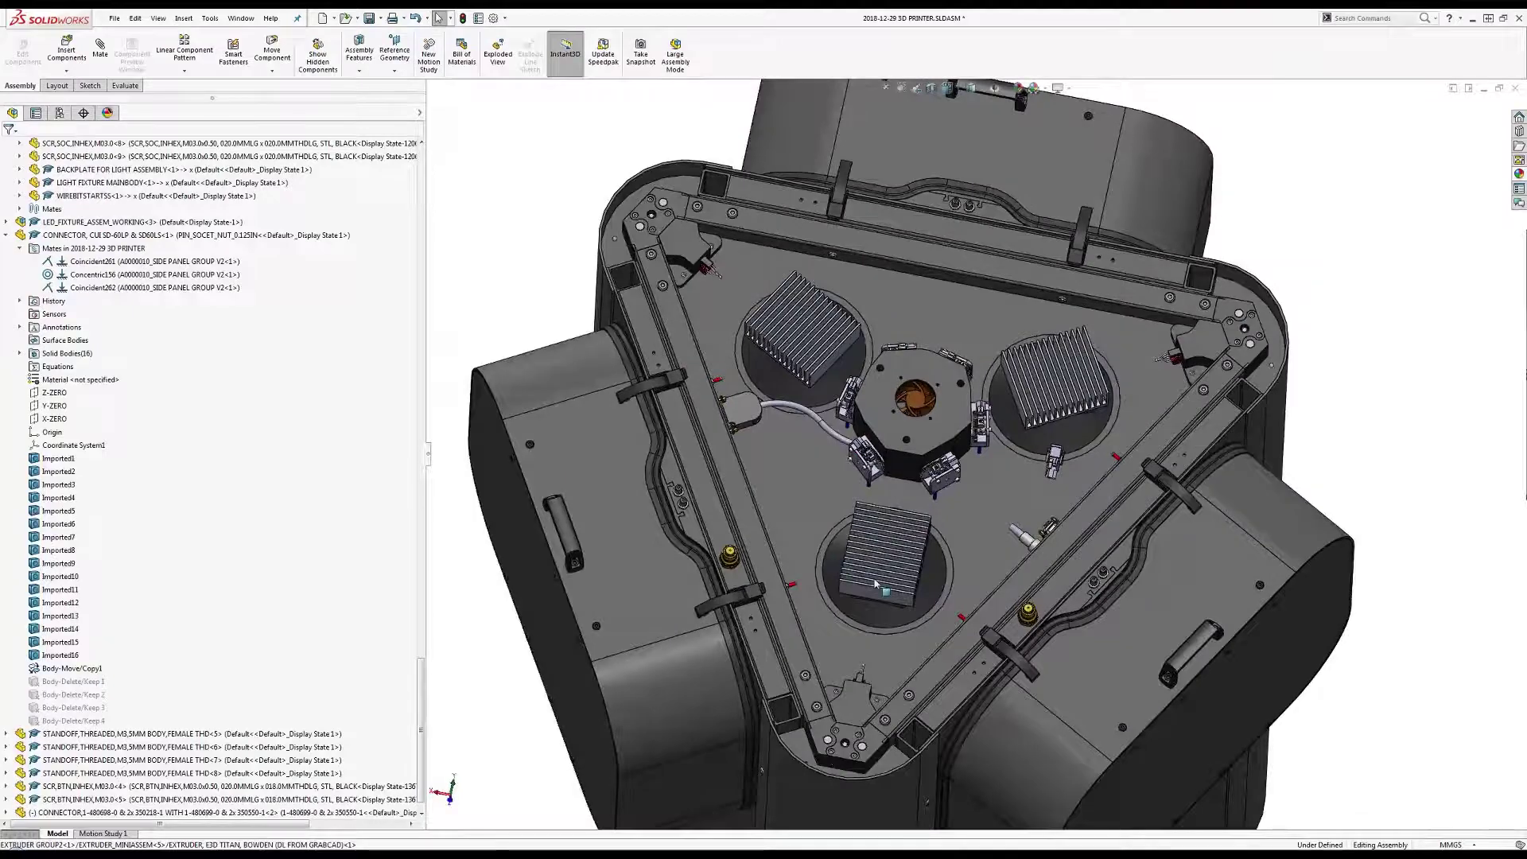
{"action": "scroll", "coordinate": [875, 585], "scroll_direction": "down", "scroll_amount": 2}
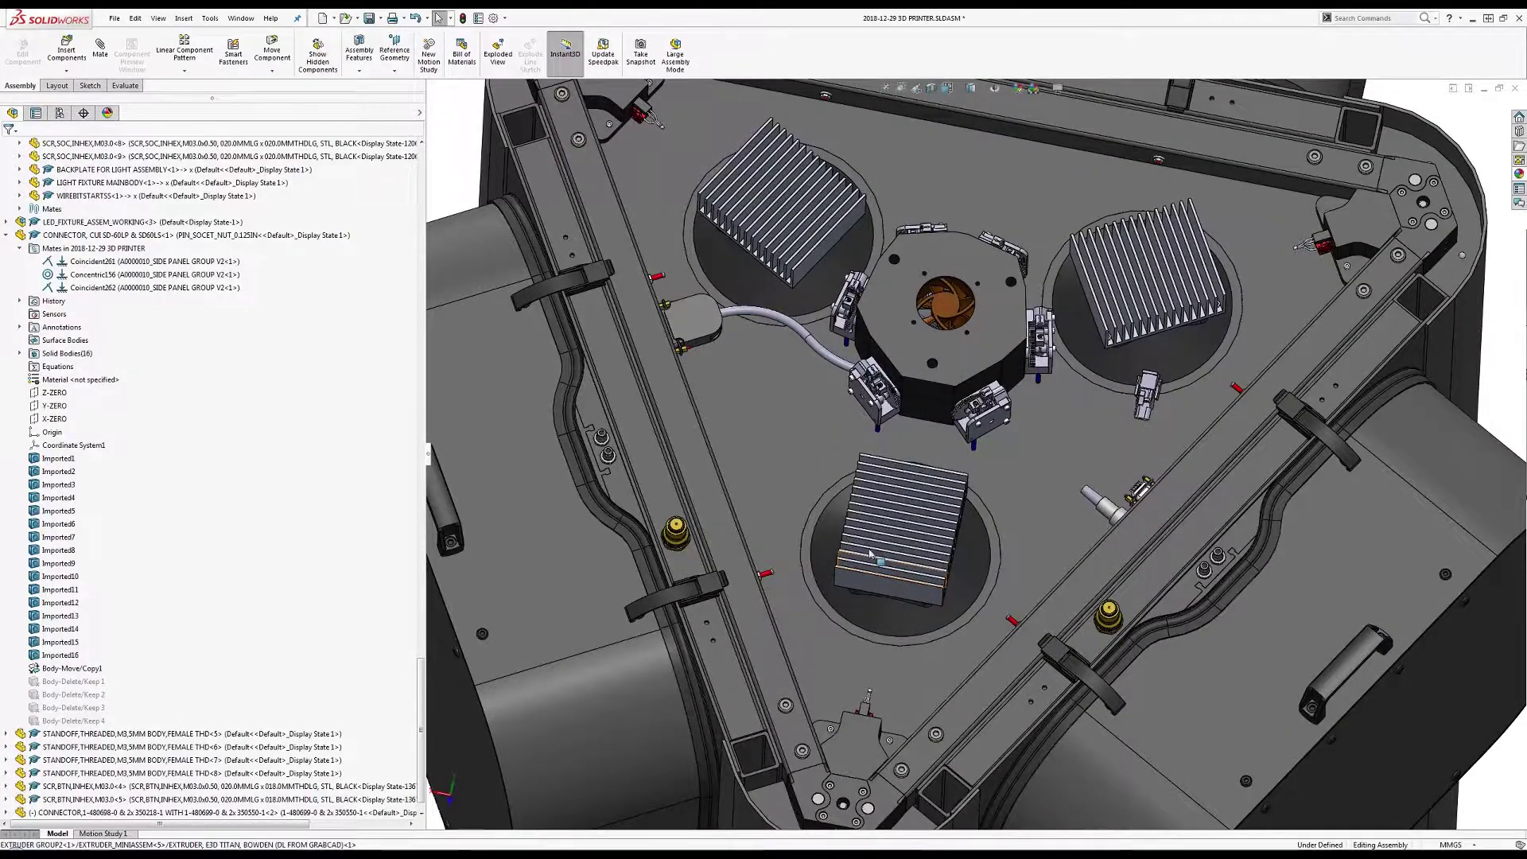
{"action": "middle_click_drag", "start_coordinate": [869, 554], "coordinate": [867, 518]}
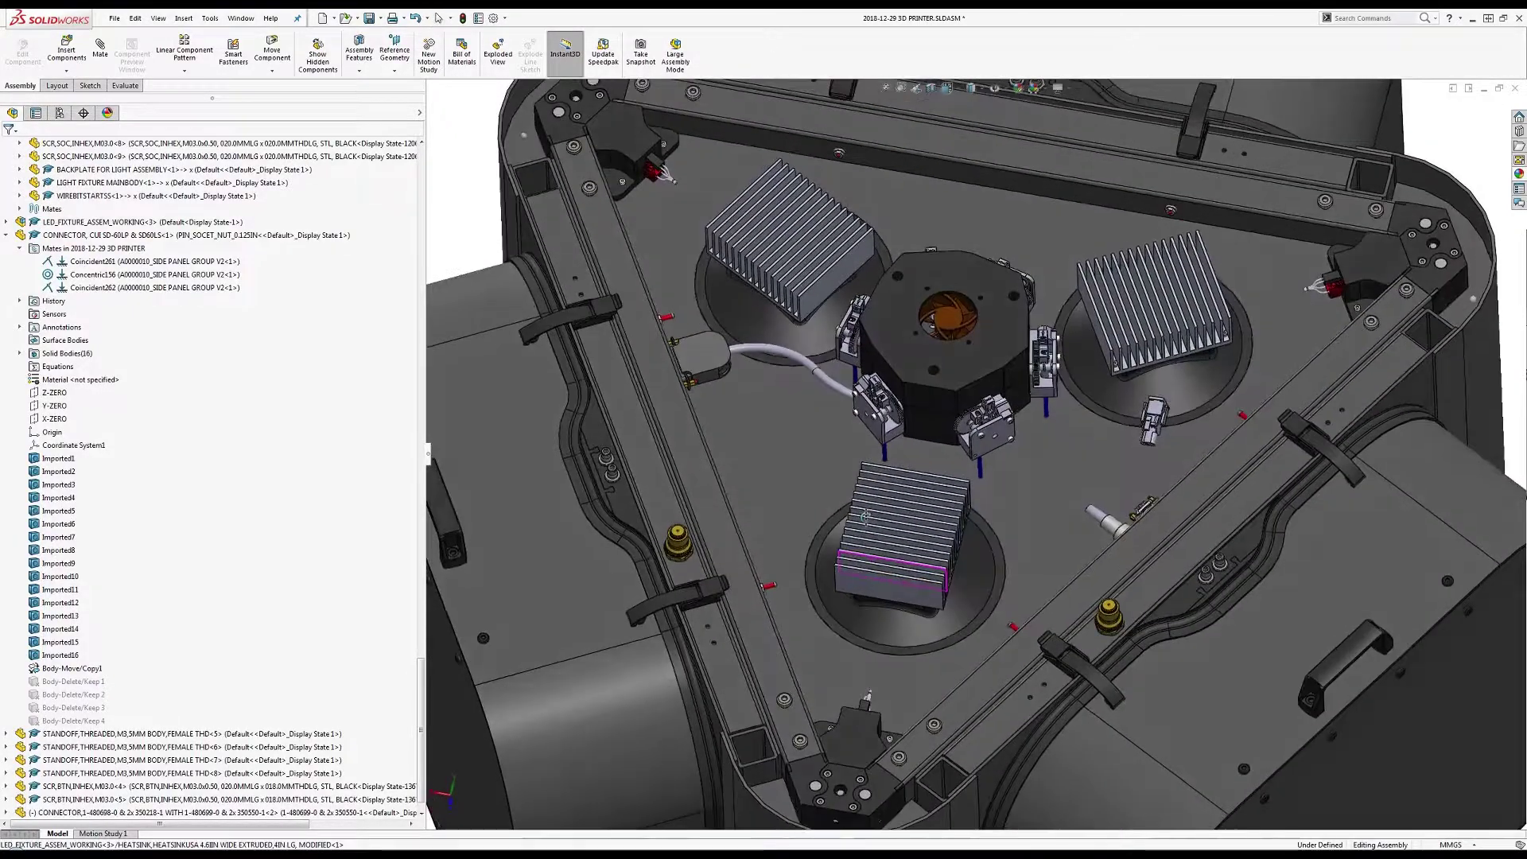
{"action": "left_click", "coordinate": [863, 725]}
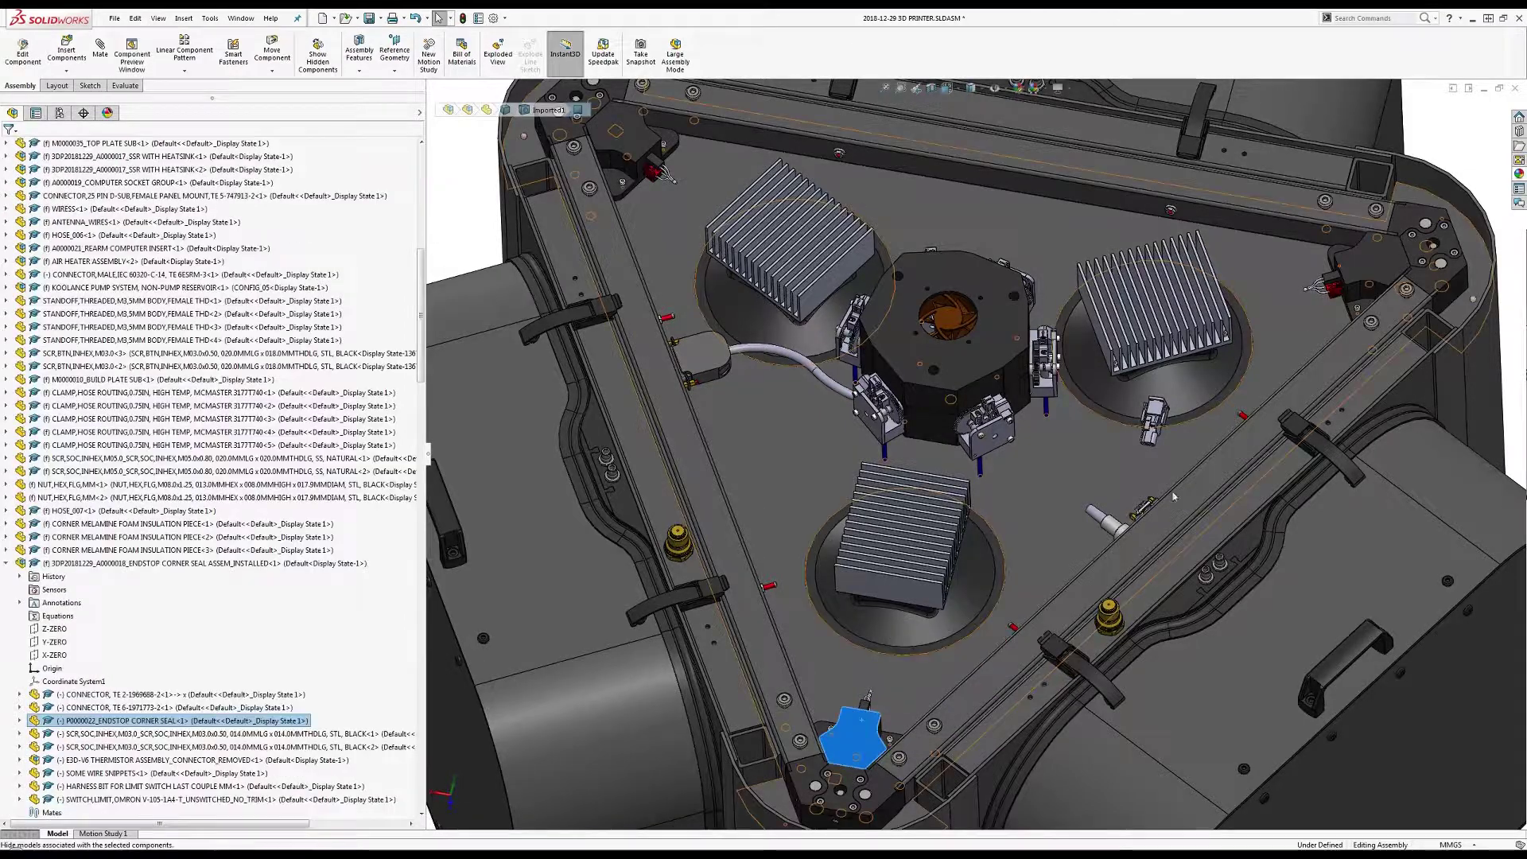
{"action": "left_click", "coordinate": [625, 140]}
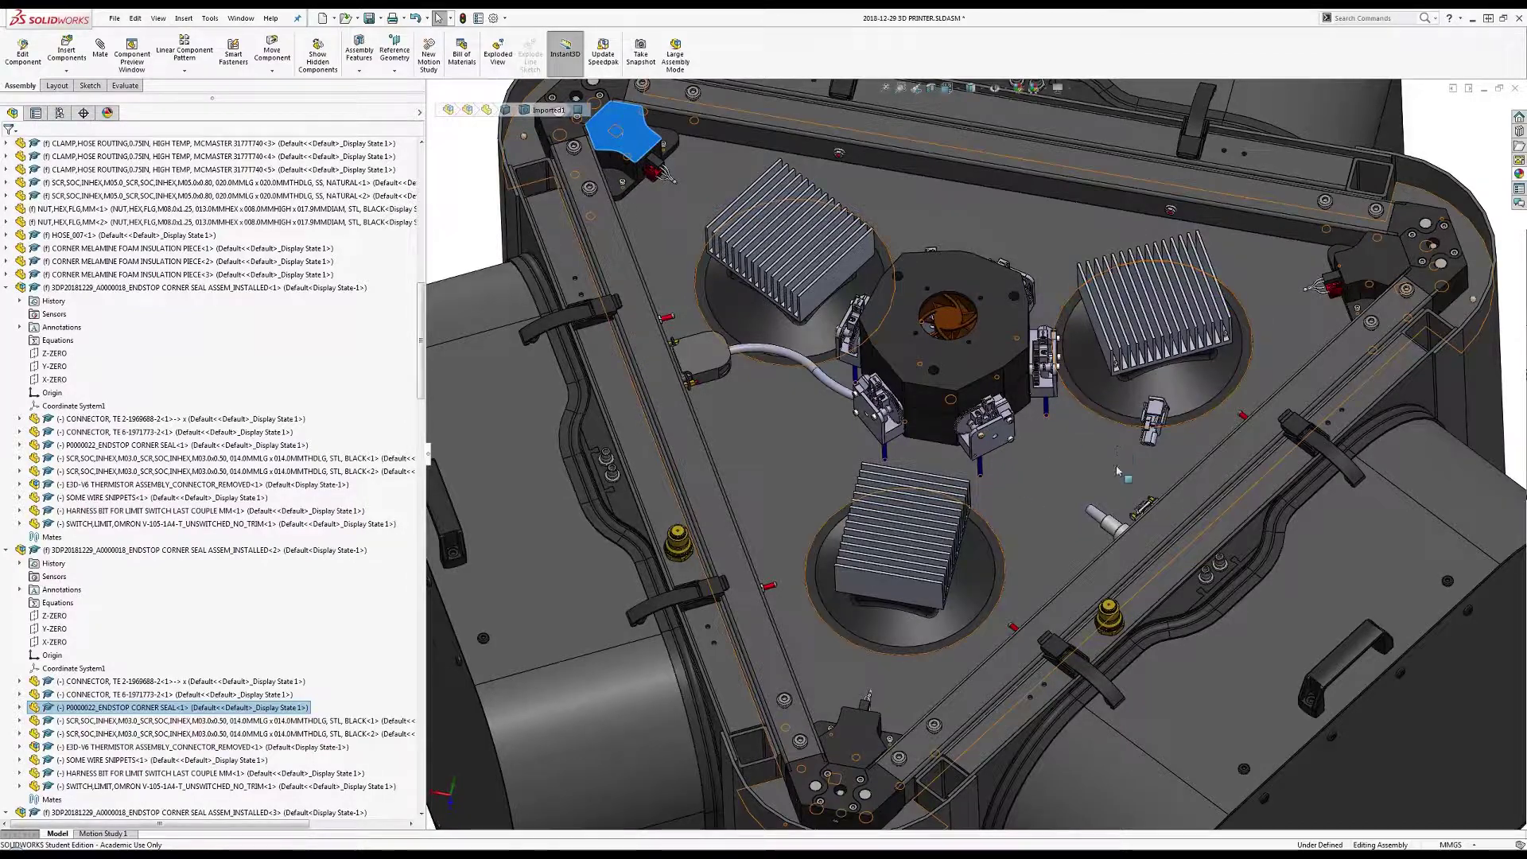
Inspect the CUI SD-60LP round connector and the neighbouring DB9 male connector on the side panel.
{"action": "scroll", "coordinate": [1026, 464], "scroll_direction": "down", "scroll_amount": 5}
{"action": "mouse_move", "coordinate": [1125, 609]}
{"action": "middle_mouse_down"}
{"action": "mouse_move", "coordinate": [1264, 593]}
{"action": "mouse_move", "coordinate": [1134, 636]}
{"action": "mouse_move", "coordinate": [1124, 578]}
{"action": "middle_mouse_up"}
{"action": "left_click", "coordinate": [1124, 579]}
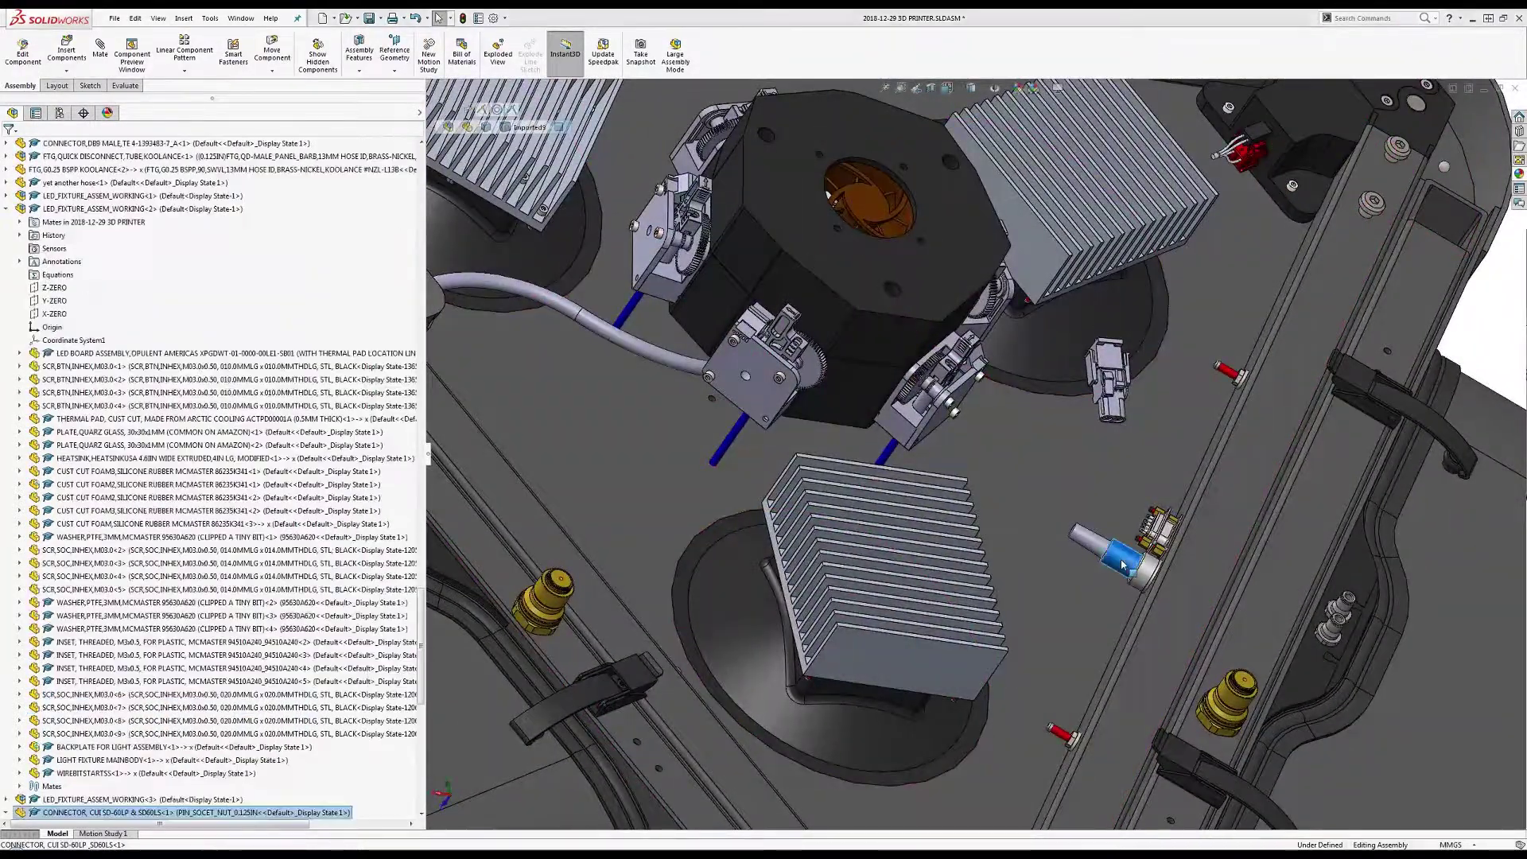
{"action": "scroll", "coordinate": [1157, 544], "scroll_direction": "down", "scroll_amount": 4}
{"action": "mouse_move", "coordinate": [1150, 613]}
{"action": "middle_mouse_down"}
{"action": "mouse_move", "coordinate": [1248, 608]}
{"action": "mouse_move", "coordinate": [1193, 596]}
{"action": "mouse_move", "coordinate": [1148, 613]}
{"action": "mouse_move", "coordinate": [1160, 636]}
{"action": "middle_mouse_up"}
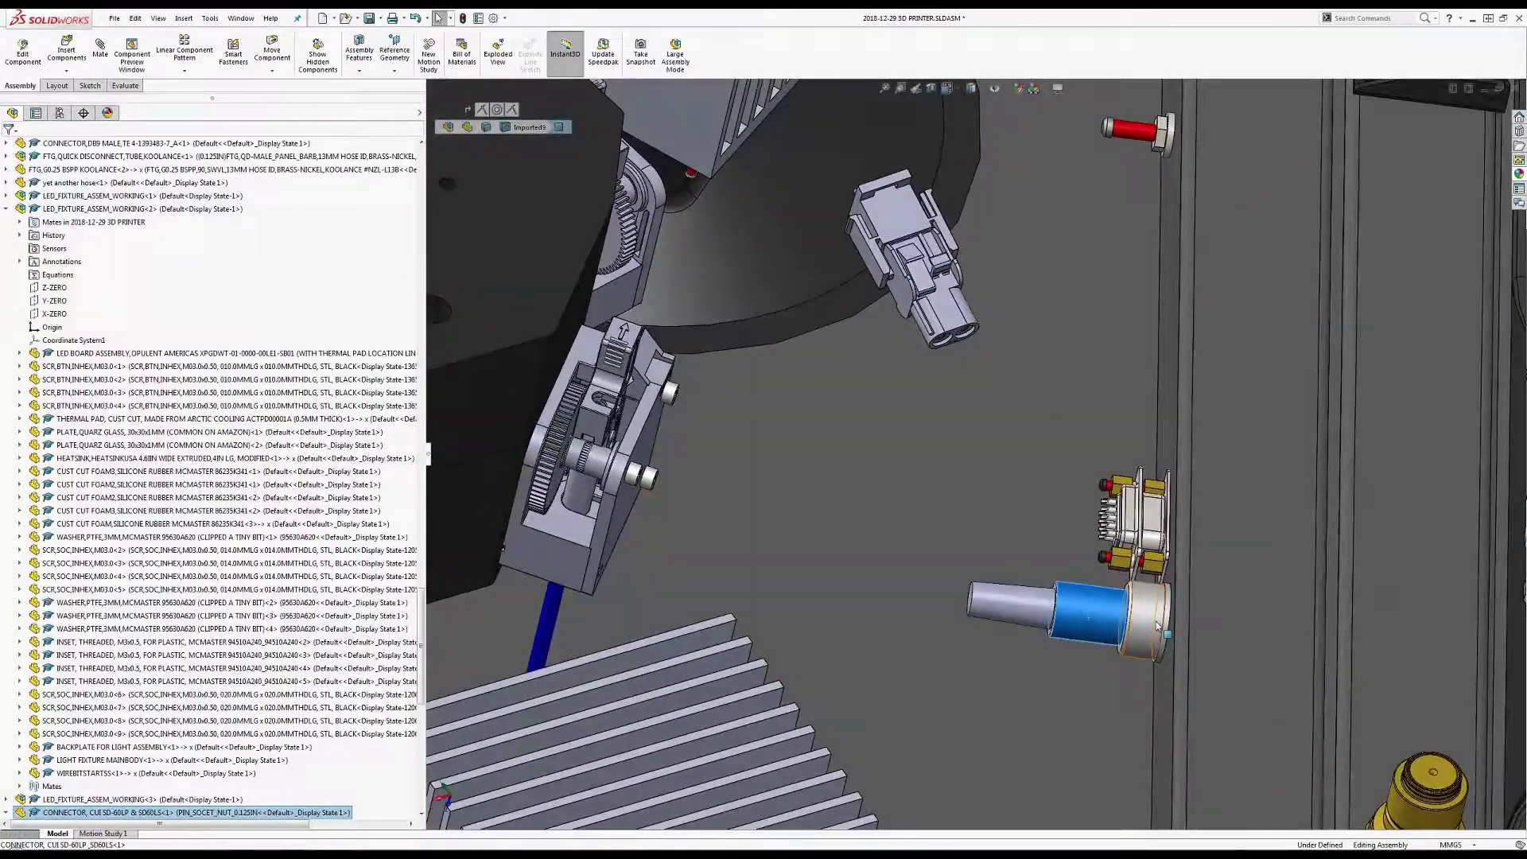
{"action": "left_click", "coordinate": [1153, 515]}
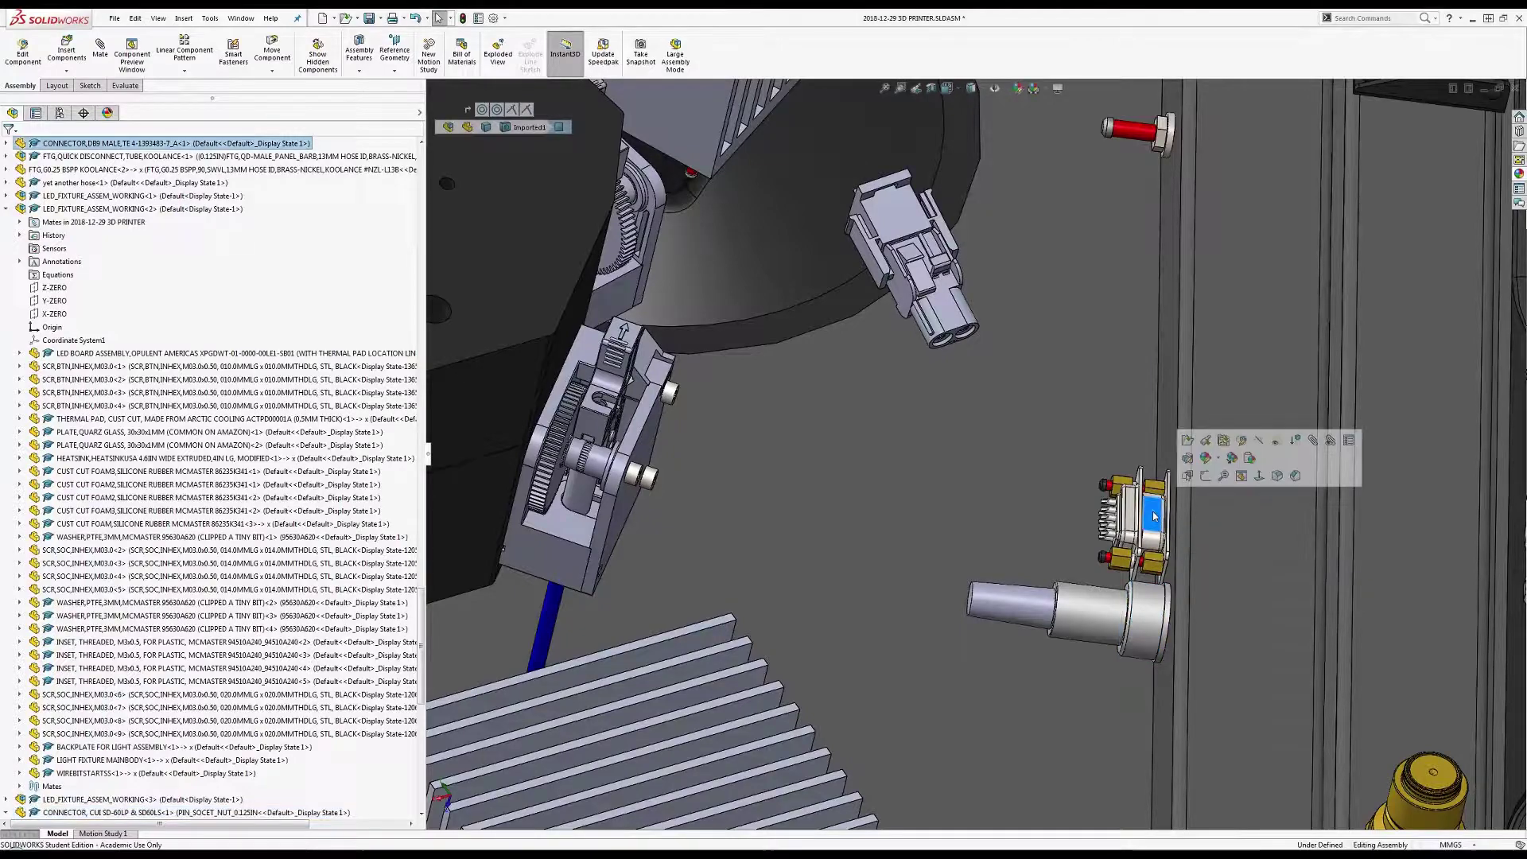
{"action": "scroll", "coordinate": [1153, 516], "scroll_direction": "up", "scroll_amount": 6}
{"action": "middle_click_drag", "start_coordinate": [1154, 516], "coordinate": [1058, 541]}
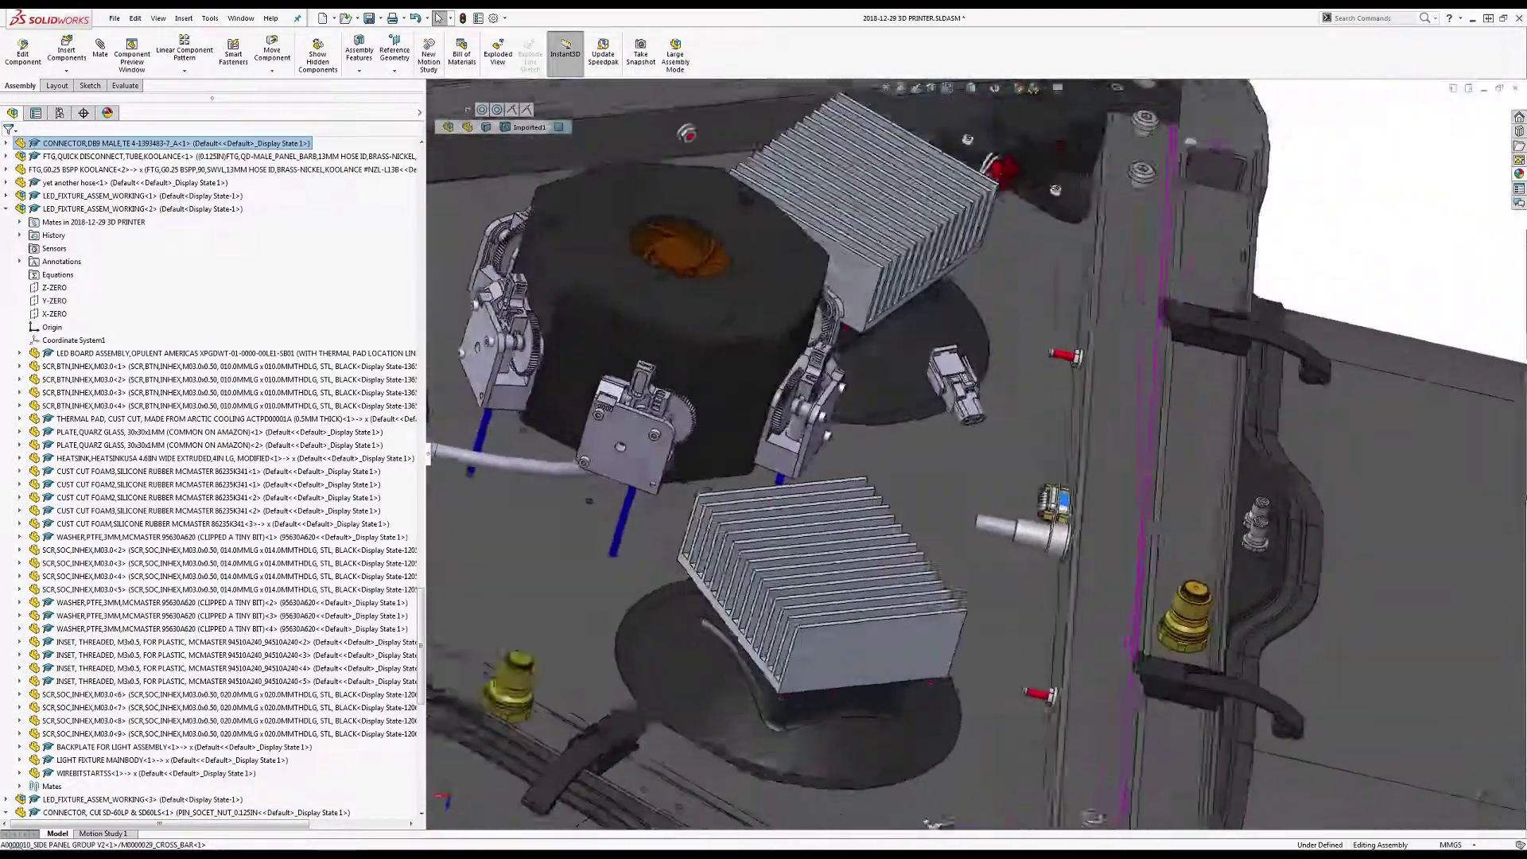
Inspect the loose 1-480698-0 connector and the light fixture main body beneath the adjacent heatsink.
{"action": "middle_click_drag", "start_coordinate": [1058, 430], "coordinate": [1003, 491]}
{"action": "scroll", "coordinate": [1045, 417], "scroll_direction": "down", "scroll_amount": 5}
{"action": "scroll", "coordinate": [1002, 395], "scroll_direction": "down", "scroll_amount": 4}
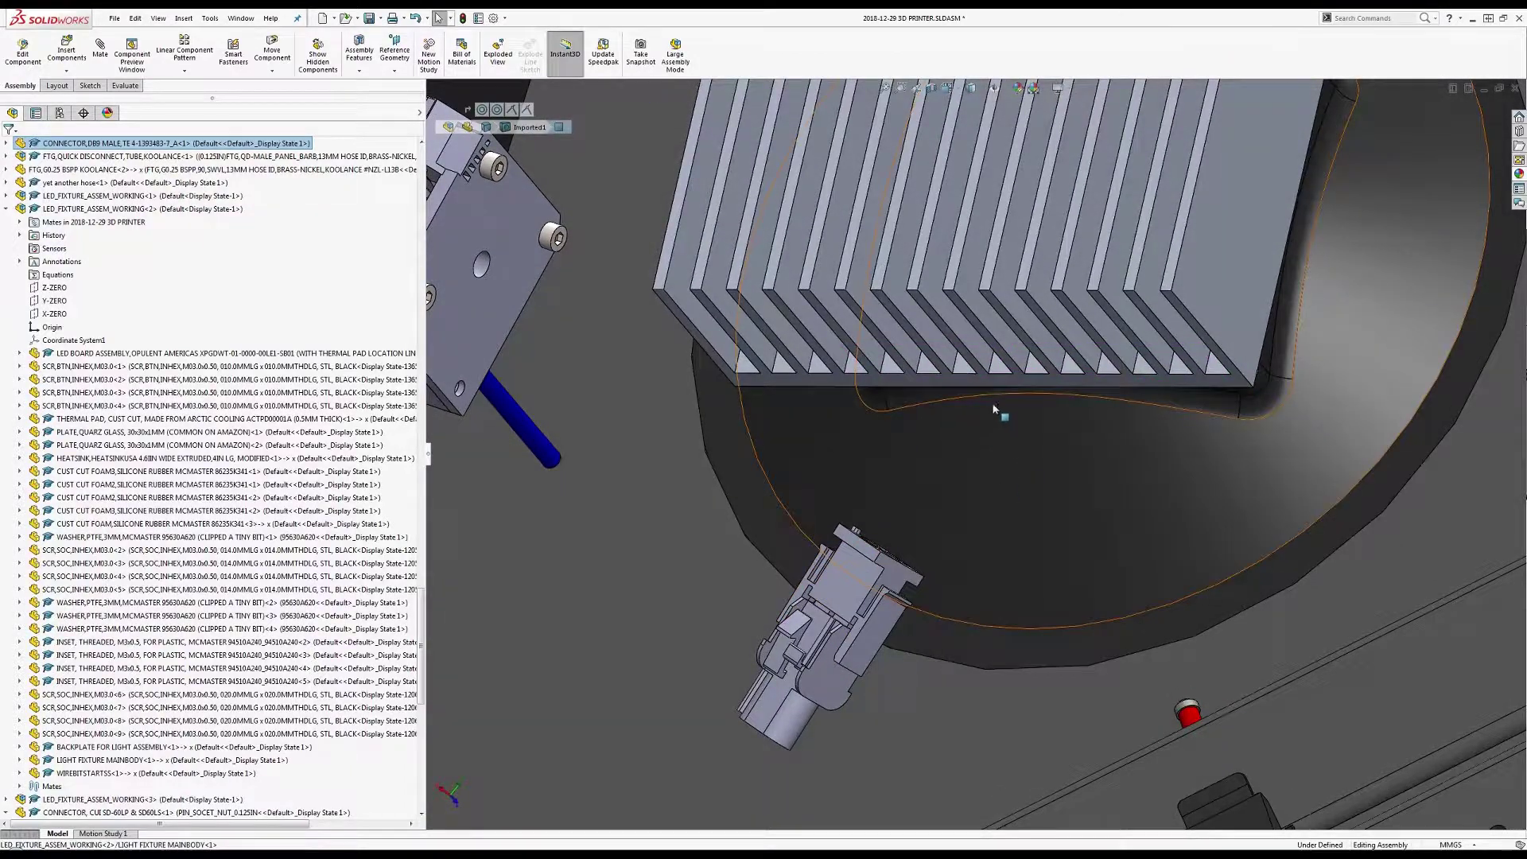
{"action": "scroll", "coordinate": [993, 408], "scroll_direction": "up", "scroll_amount": 7}
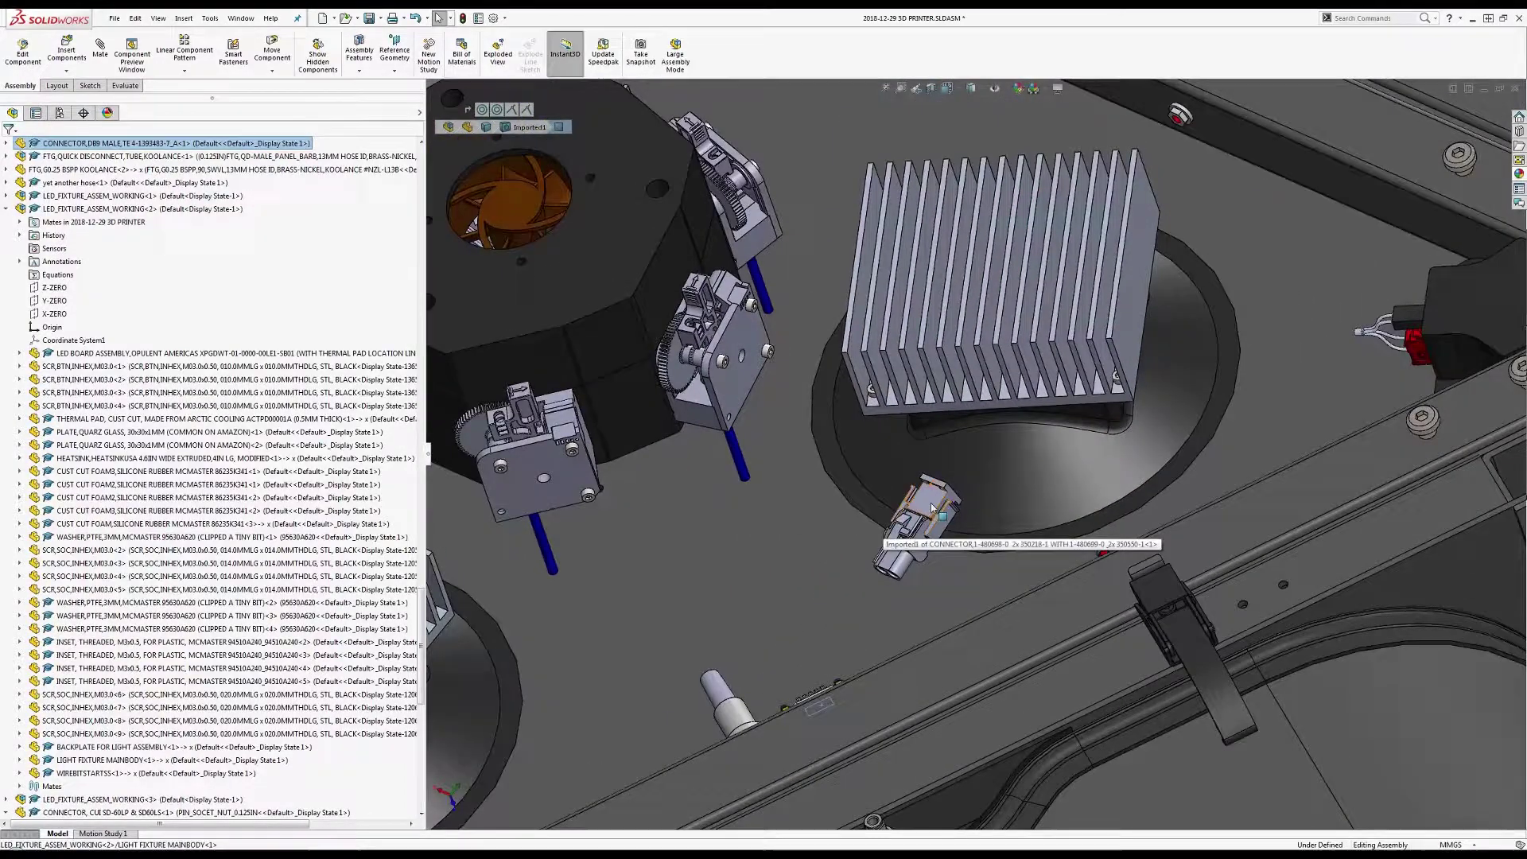
{"action": "left_click", "coordinate": [933, 508]}
{"action": "left_click", "coordinate": [1020, 453]}
{"action": "scroll", "coordinate": [1022, 459], "scroll_direction": "up", "scroll_amount": 2}
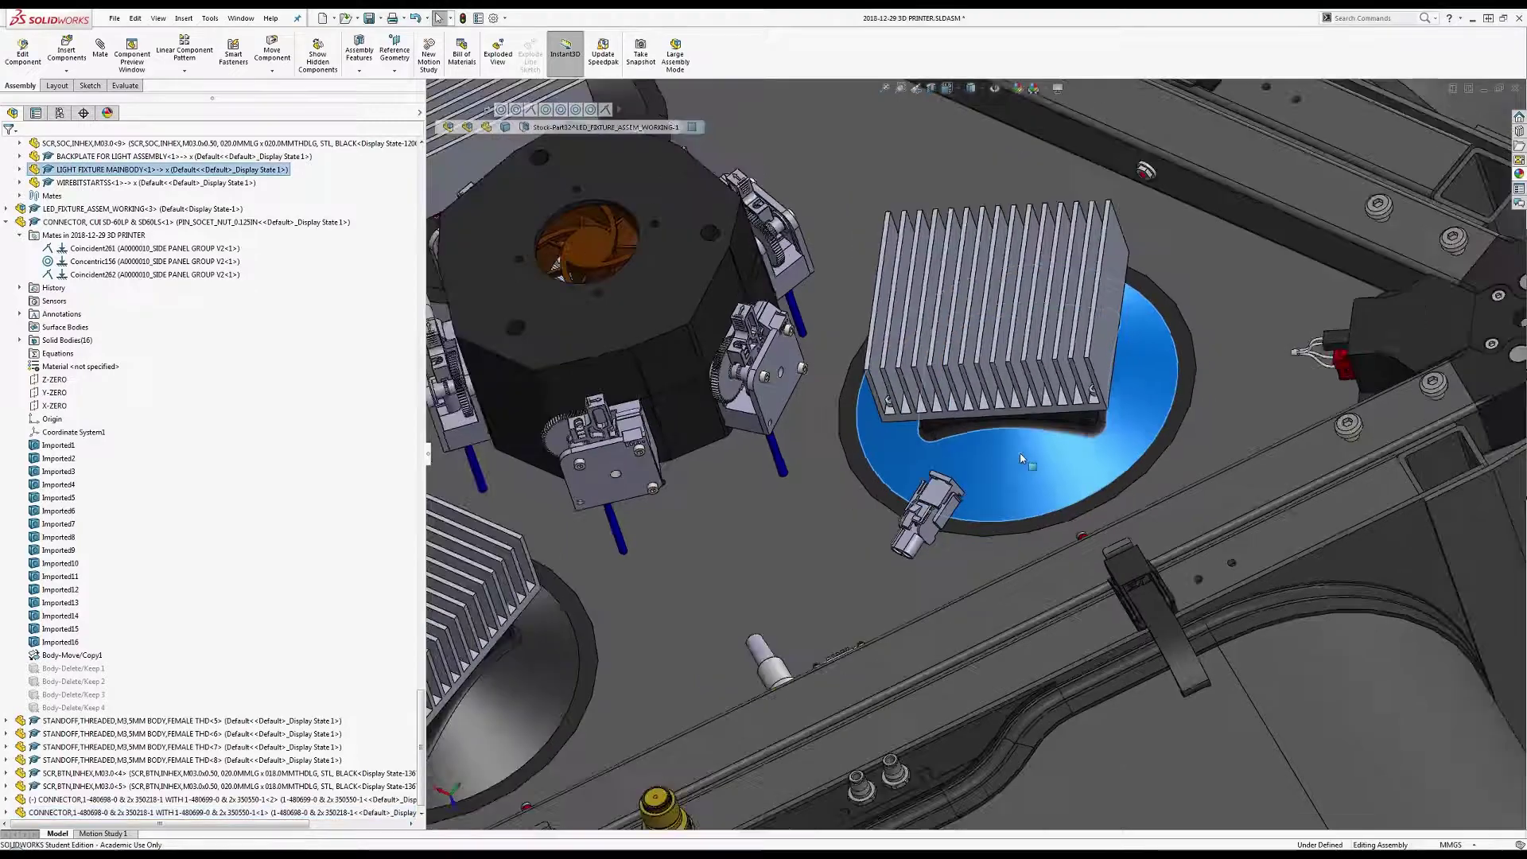
{"action": "scroll", "coordinate": [1022, 459], "scroll_direction": "up", "scroll_amount": 4}
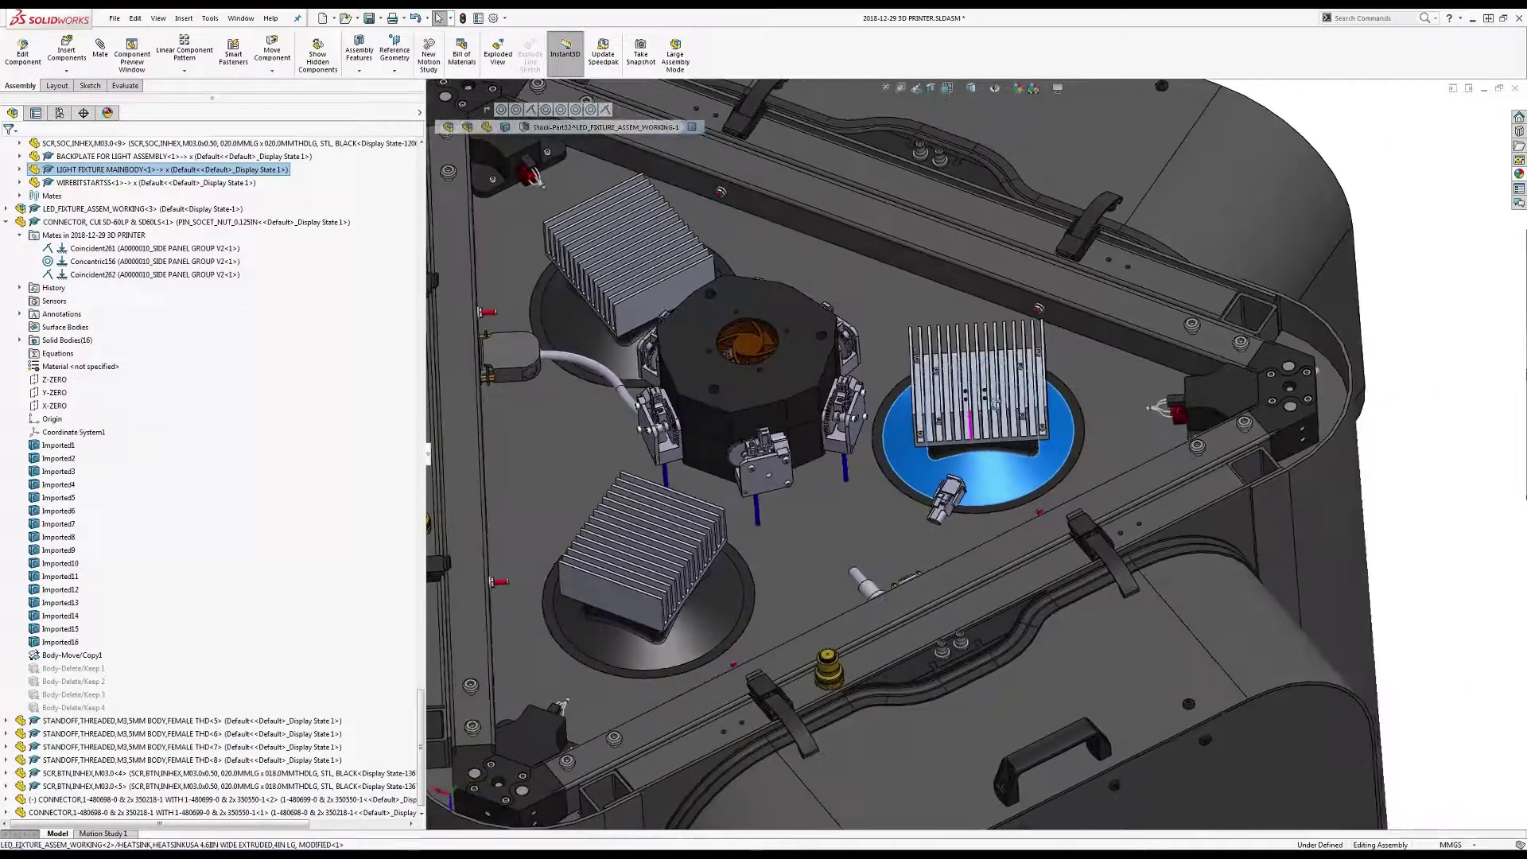
{"action": "middle_click_drag", "start_coordinate": [996, 404], "coordinate": [1177, 497]}
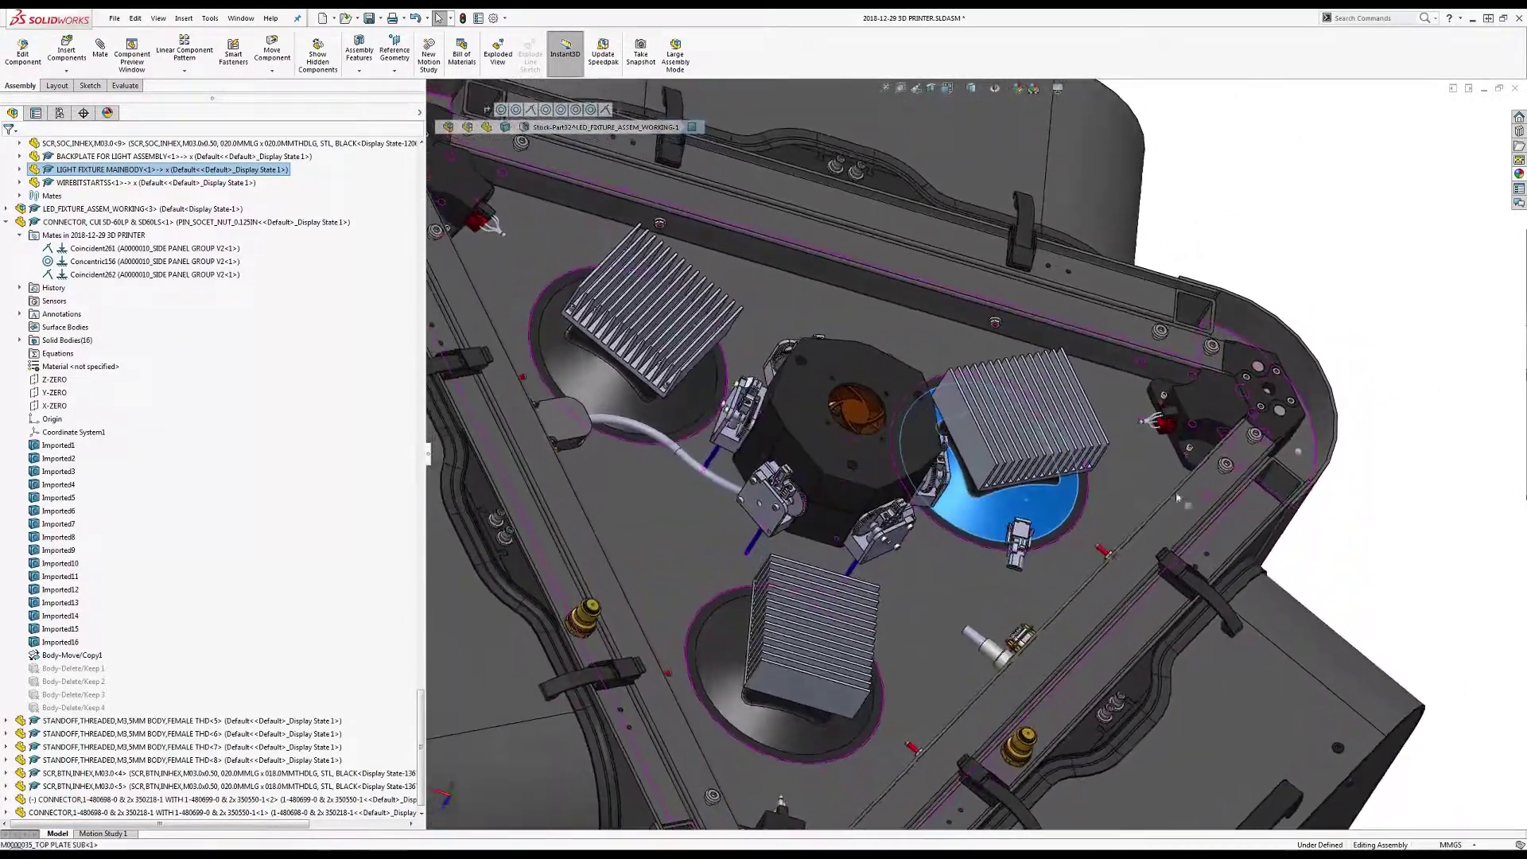
Examine the space around the extruders and light fixtures and the limit switch wiring at the frame corner.
{"action": "middle_click_drag", "start_coordinate": [851, 499], "coordinate": [774, 503]}
{"action": "middle_click_drag", "start_coordinate": [713, 456], "coordinate": [494, 228]}
{"action": "scroll", "coordinate": [740, 451], "scroll_direction": "up", "scroll_amount": 3}
{"action": "scroll", "coordinate": [745, 449], "scroll_direction": "down", "scroll_amount": 4}
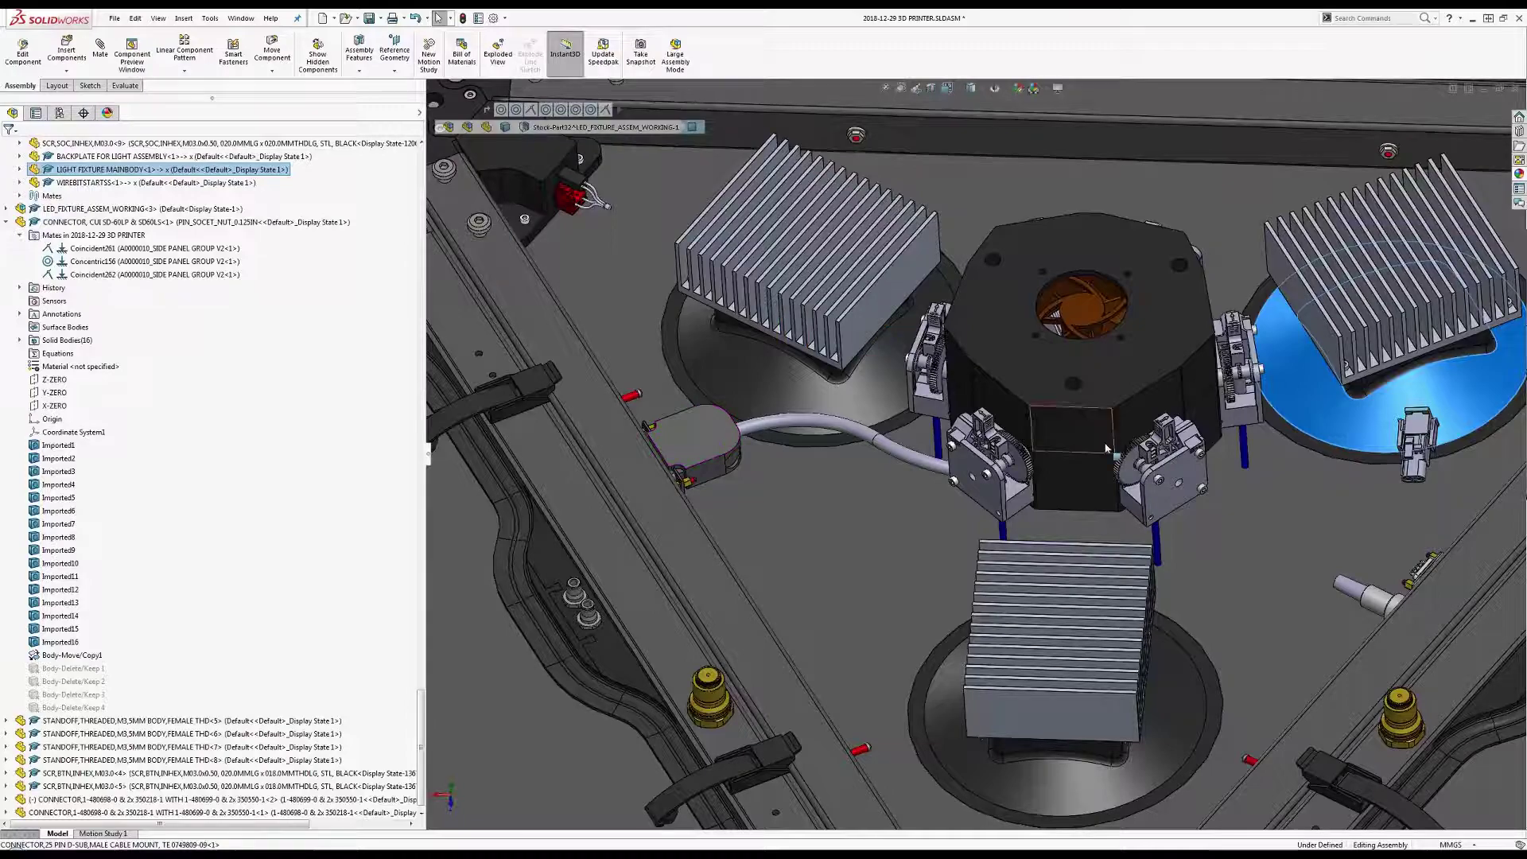
{"action": "scroll", "coordinate": [1105, 448], "scroll_direction": "up", "scroll_amount": 5}
{"action": "scroll", "coordinate": [1113, 553], "scroll_direction": "down", "scroll_amount": 5}
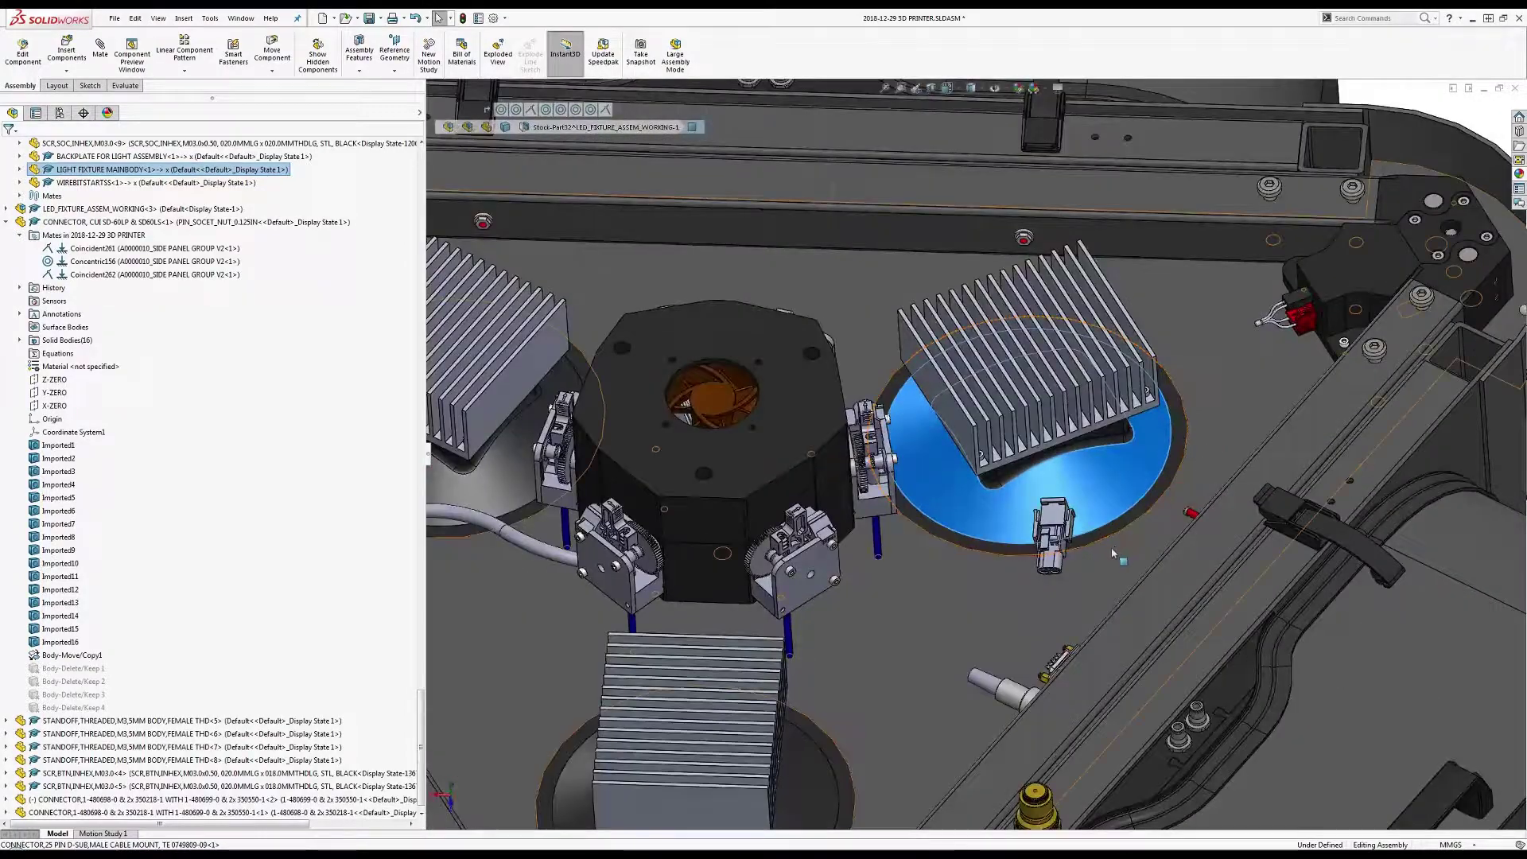
{"action": "middle_click_drag", "start_coordinate": [1113, 553], "coordinate": [1259, 243]}
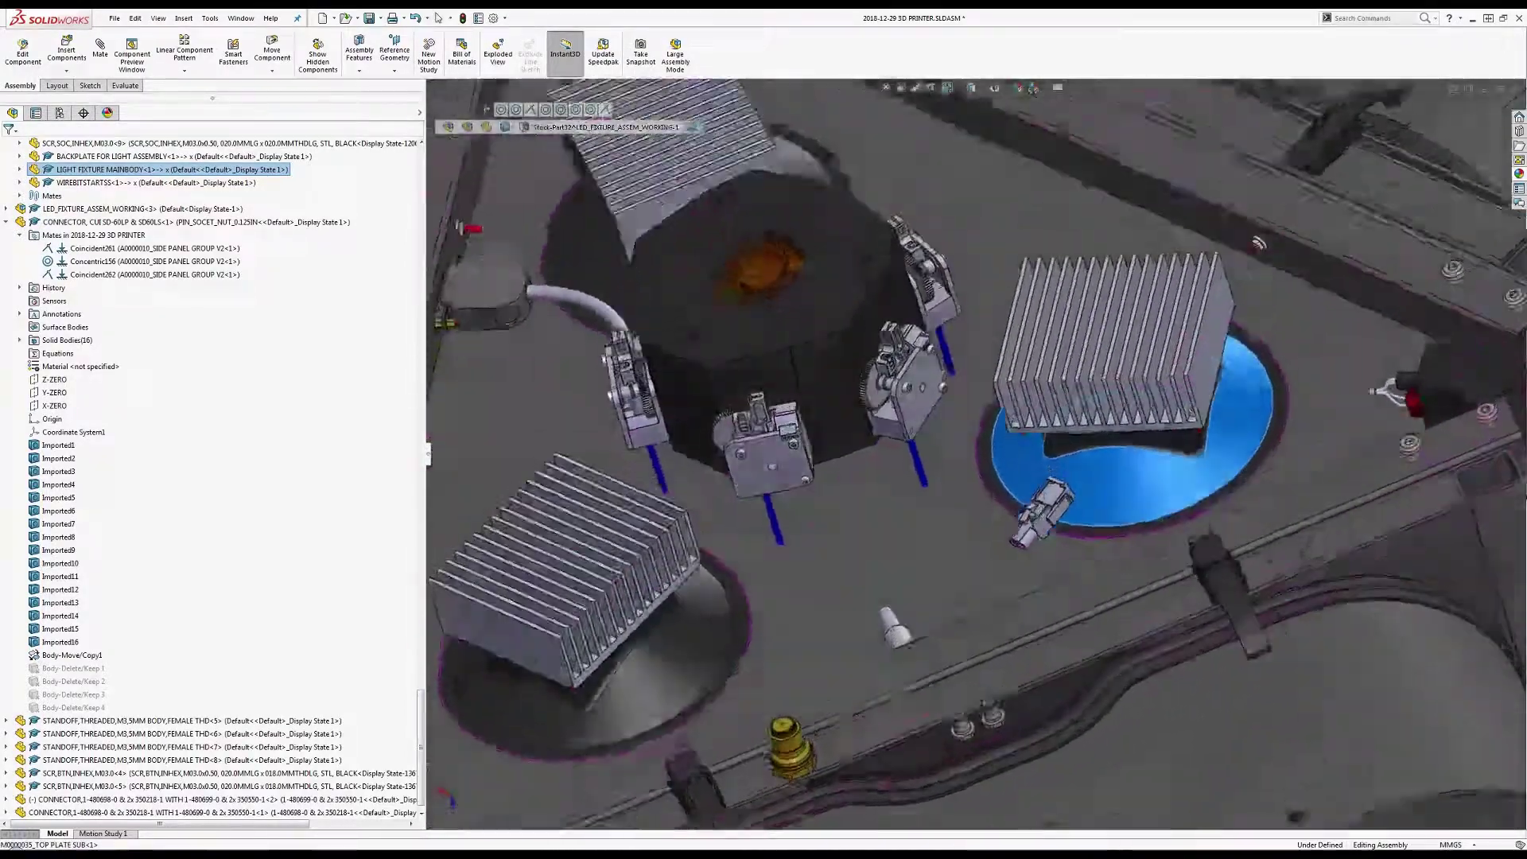
{"action": "scroll", "coordinate": [1258, 243], "scroll_direction": "up", "scroll_amount": 5}
{"action": "scroll", "coordinate": [1220, 422], "scroll_direction": "down", "scroll_amount": 8}
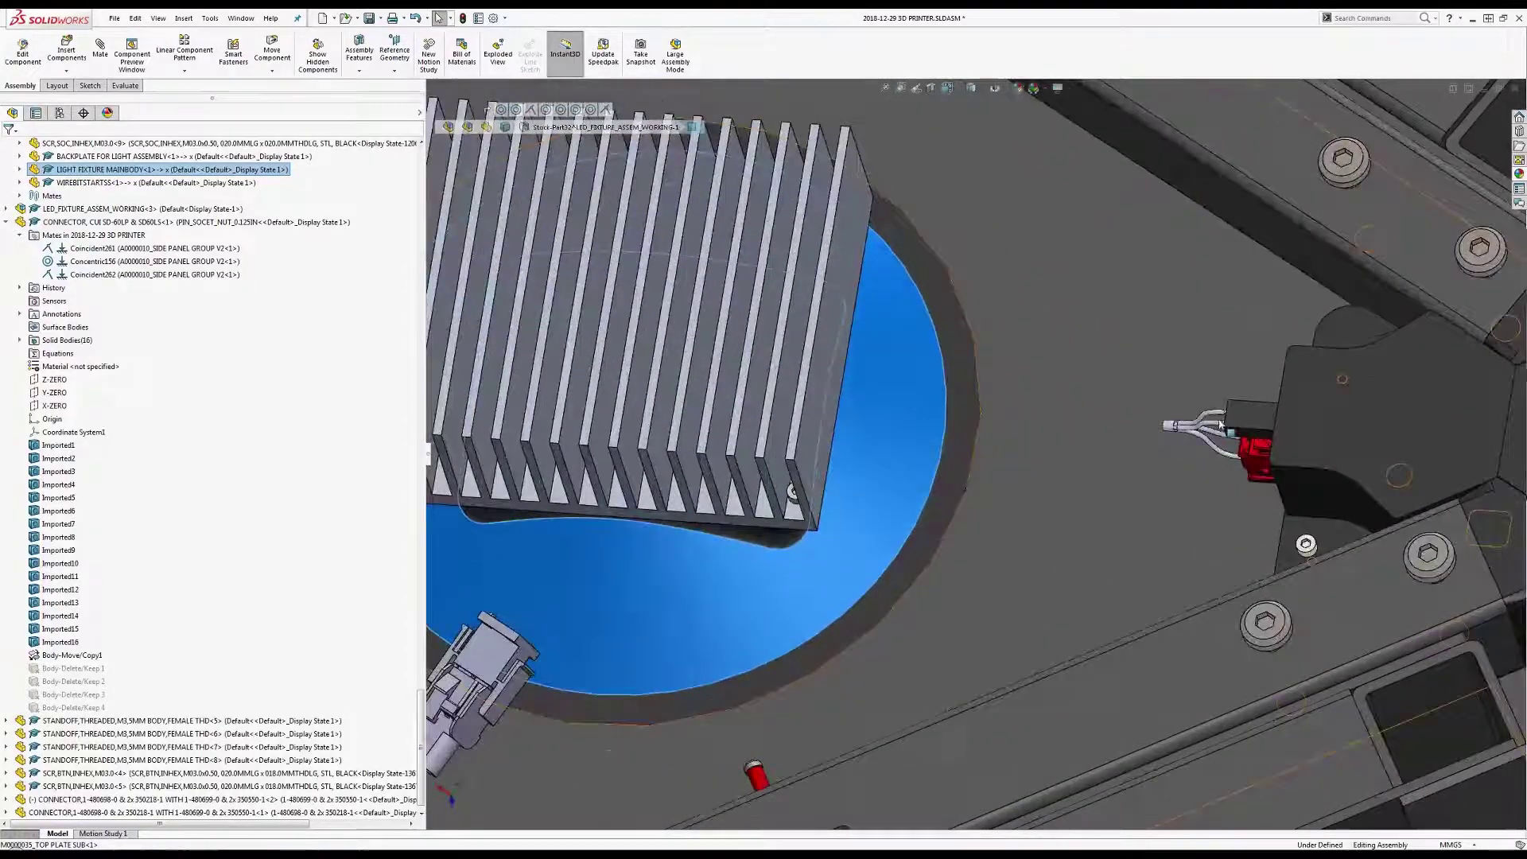
{"action": "middle_click_drag", "start_coordinate": [1221, 424], "coordinate": [1286, 390]}
{"action": "scroll", "coordinate": [904, 478], "scroll_direction": "up", "scroll_amount": 5}
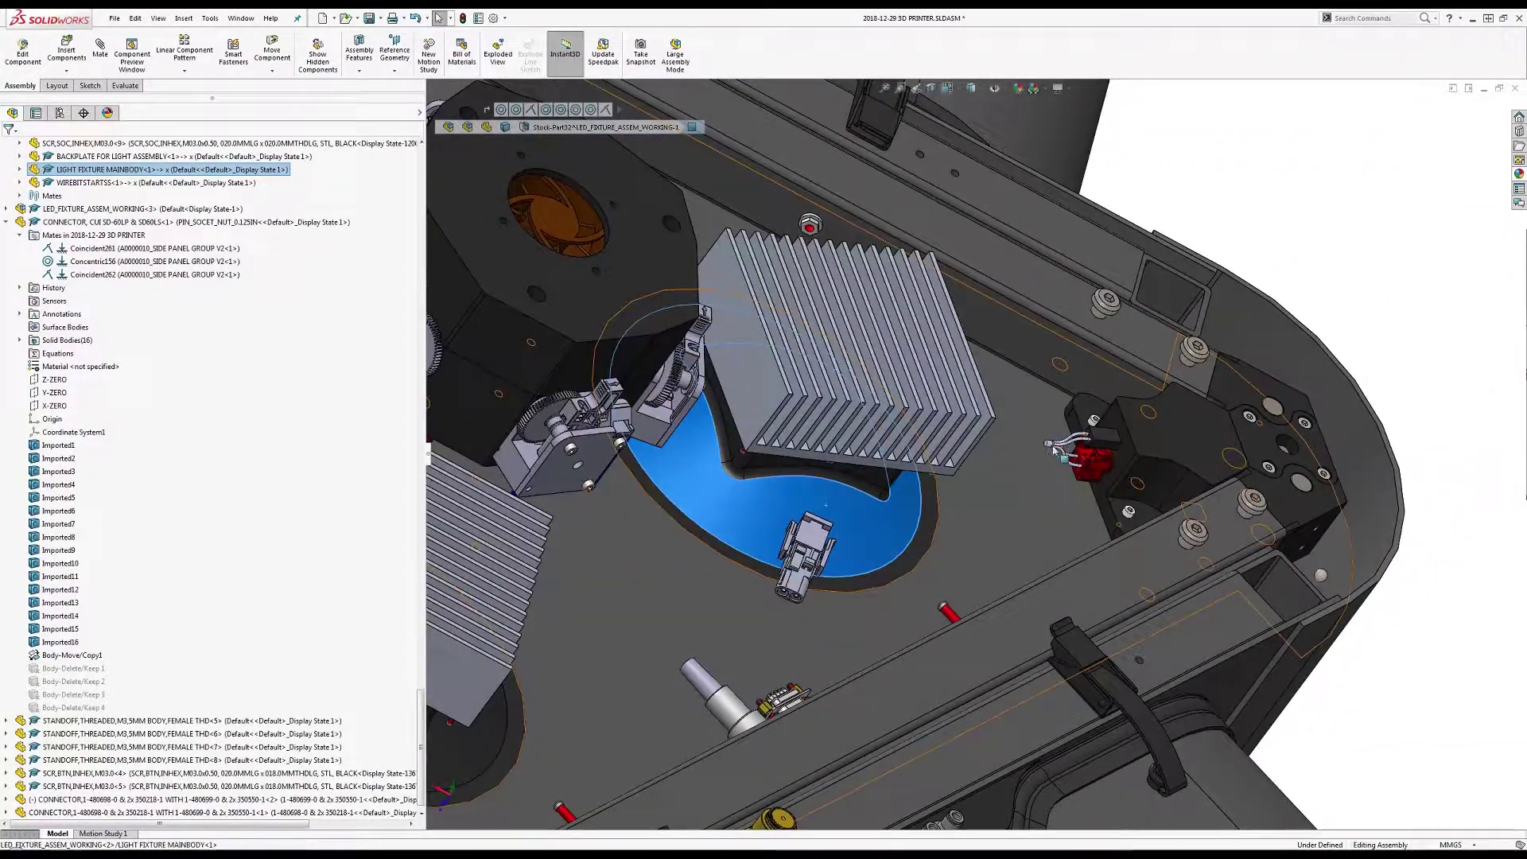
Check the end diameter of a light fixture wire stub and examine the round connector from the opposite side.
{"action": "middle_click_drag", "start_coordinate": [1045, 450], "coordinate": [726, 408]}
{"action": "scroll", "coordinate": [664, 564], "scroll_direction": "down", "scroll_amount": 4}
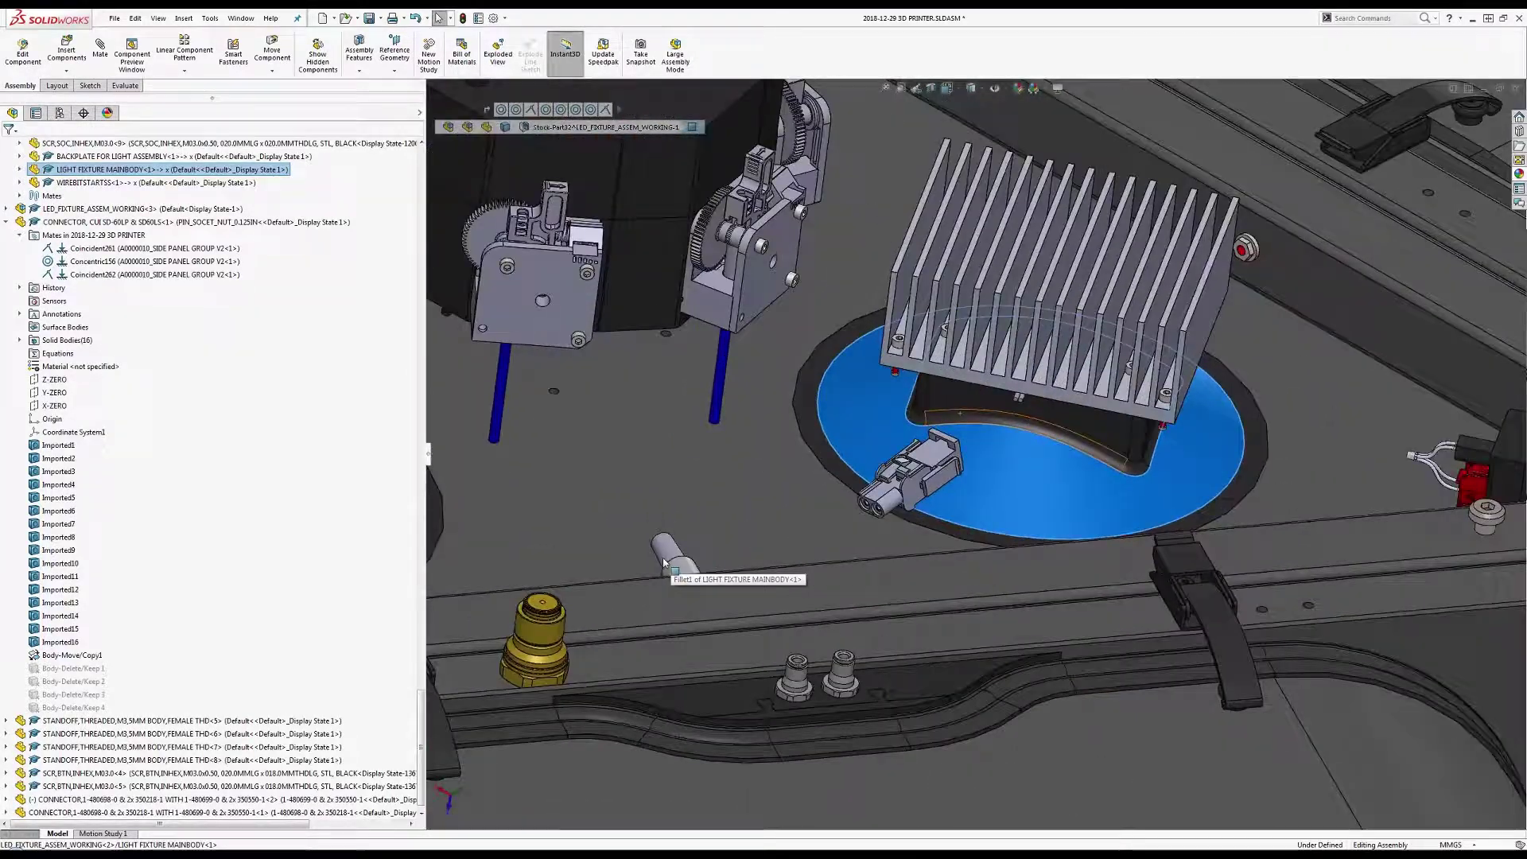
{"action": "scroll", "coordinate": [1024, 406], "scroll_direction": "down", "scroll_amount": 6}
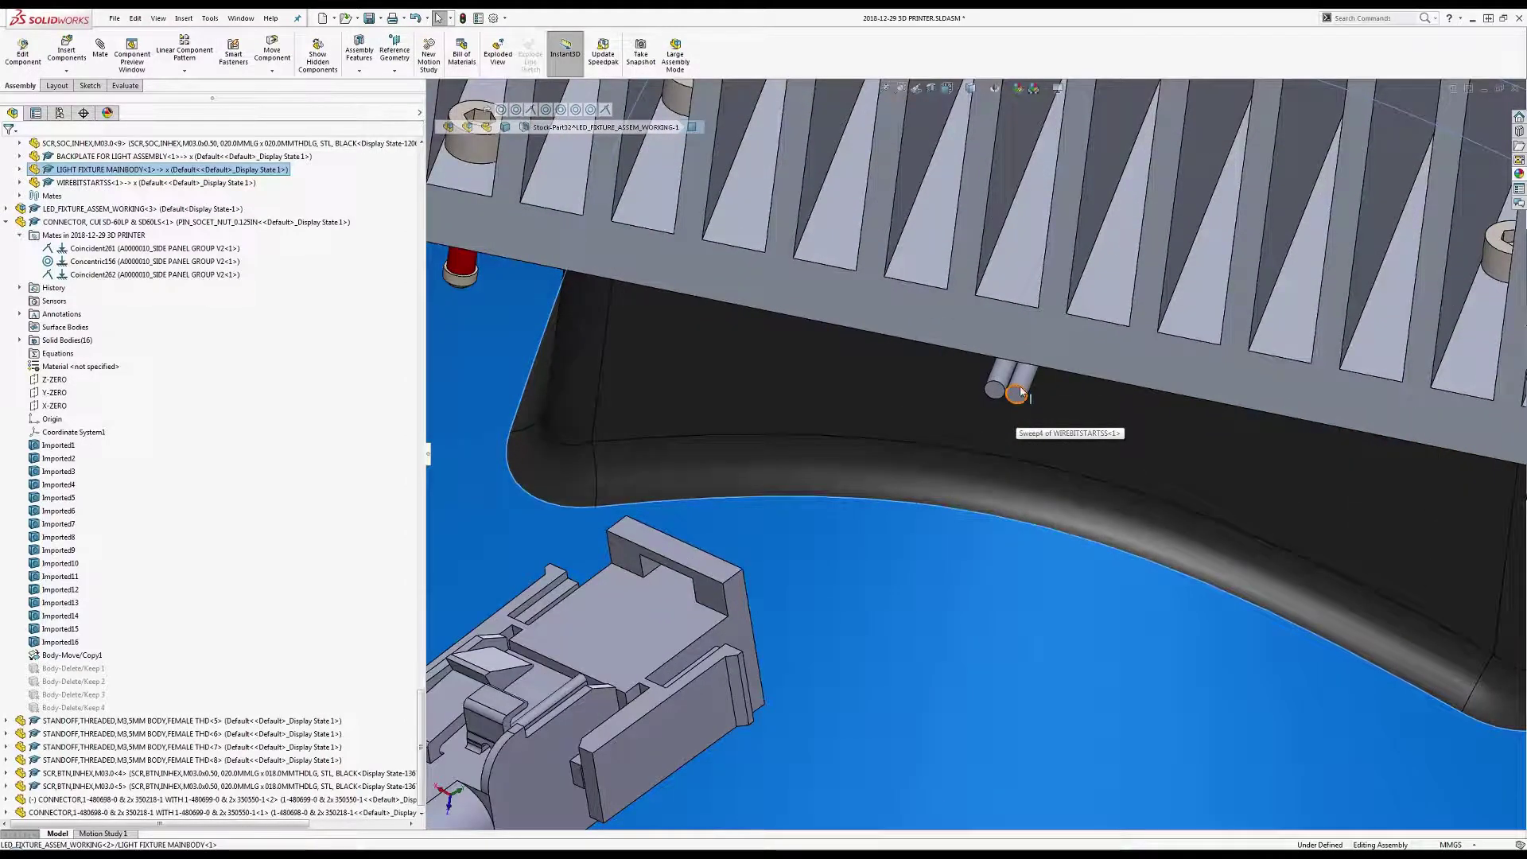
{"action": "left_click", "coordinate": [1018, 394]}
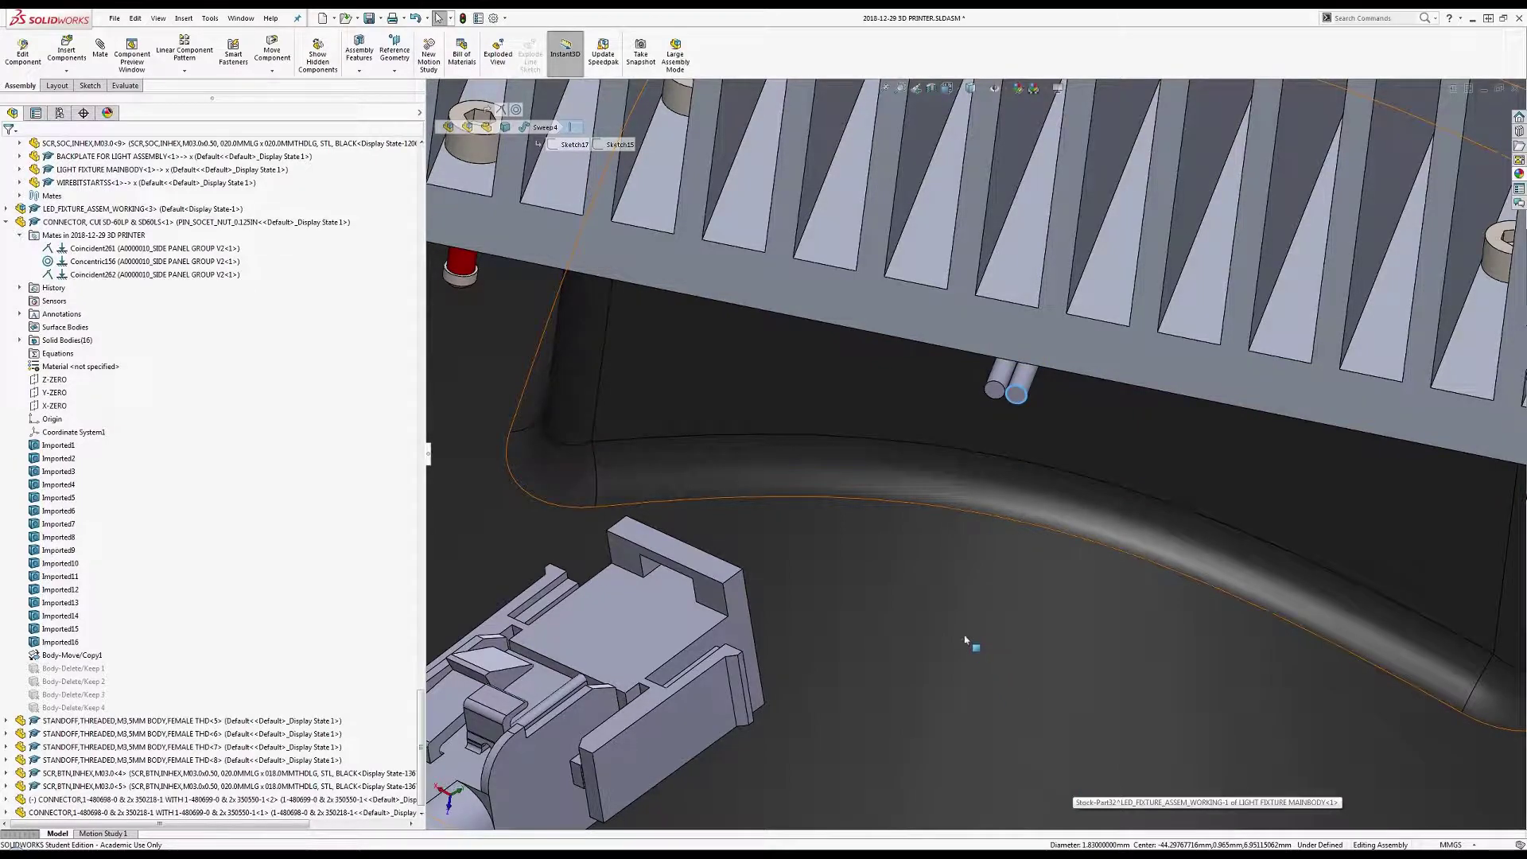
{"action": "scroll", "coordinate": [966, 641], "scroll_direction": "up", "scroll_amount": 10}
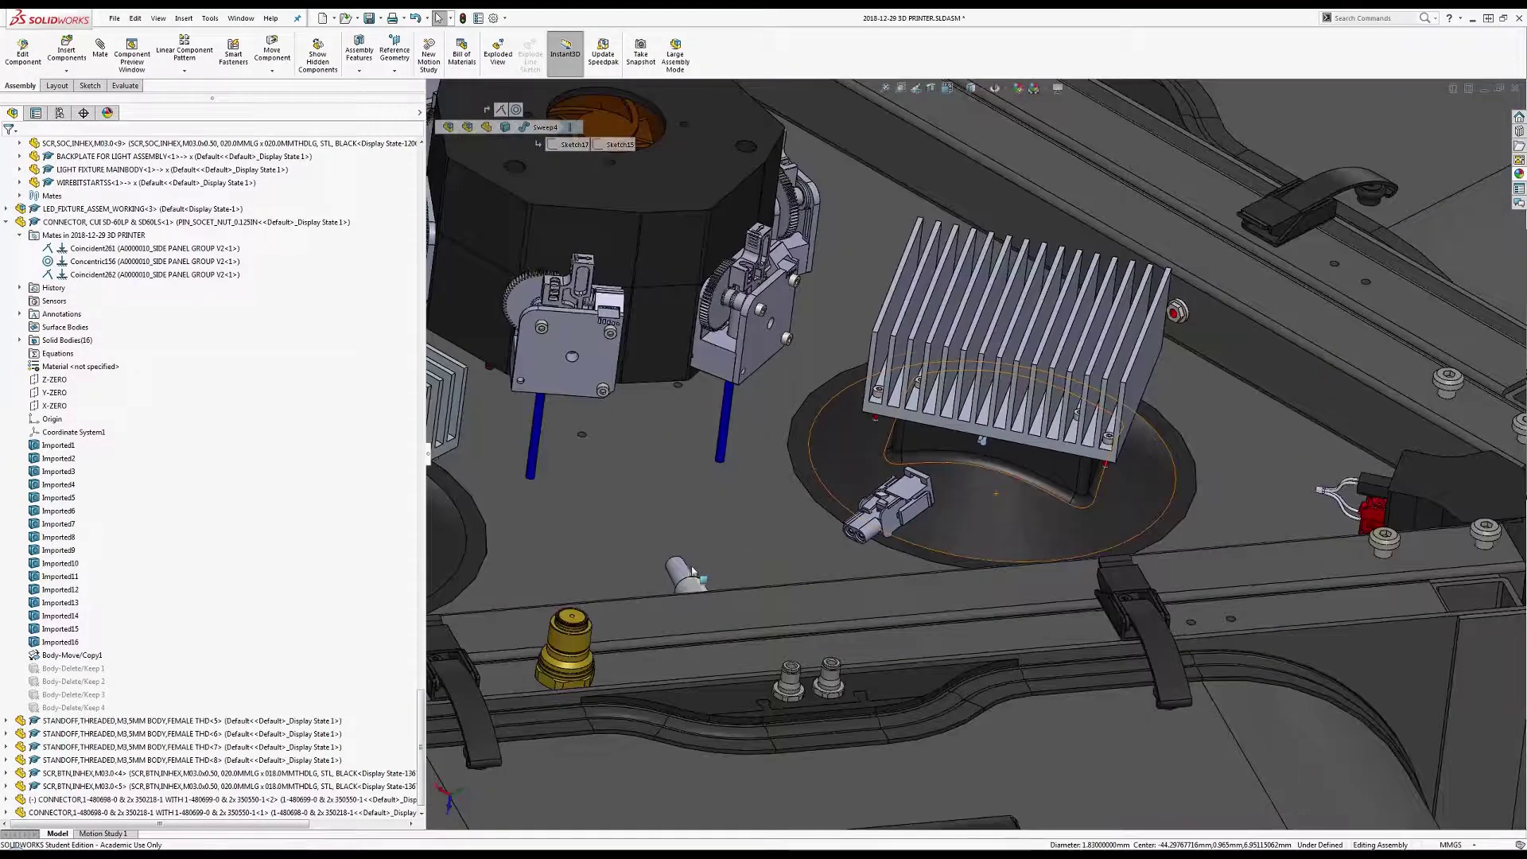
{"action": "middle_click_drag", "start_coordinate": [692, 571], "coordinate": [955, 761]}
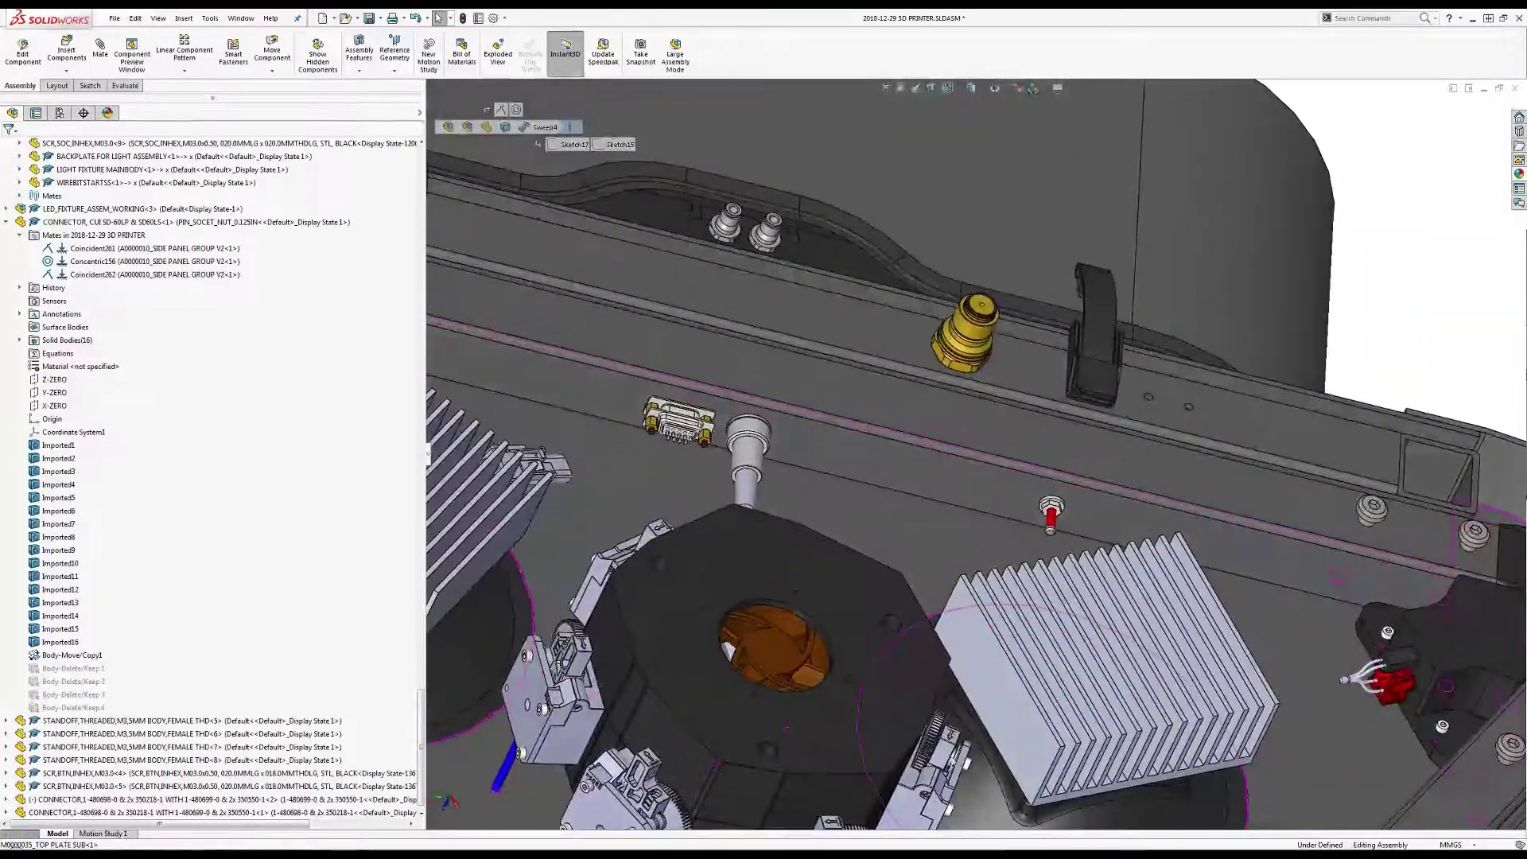
{"action": "scroll", "coordinate": [989, 461], "scroll_direction": "up", "scroll_amount": 3}
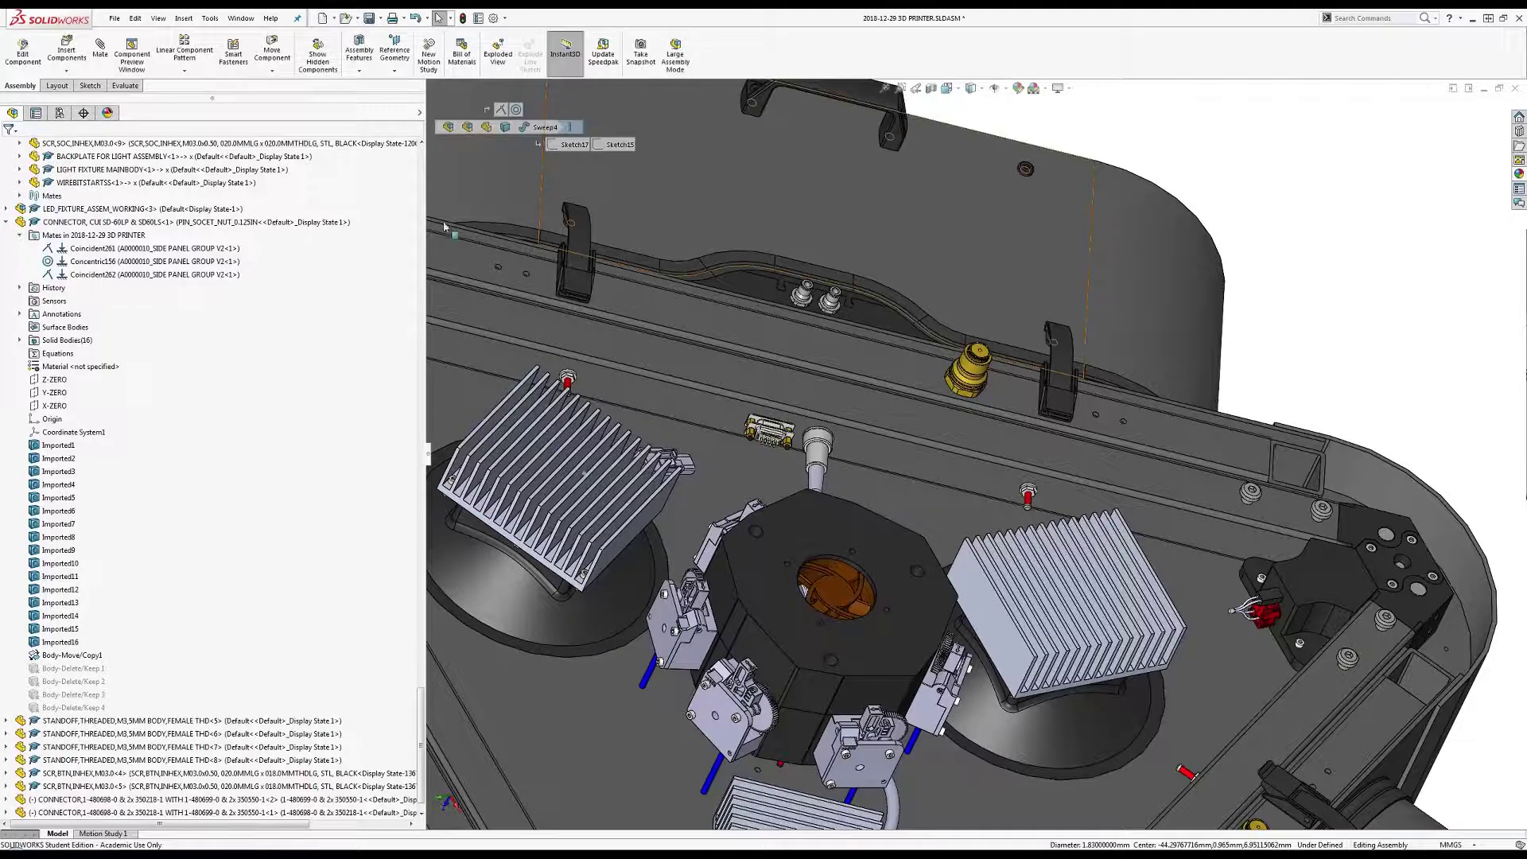
Edit the new in-context part and start a sketch on the cable-end face of the CUI SD-60LP round connector.
{"action": "left_click", "coordinate": [435, 585]}
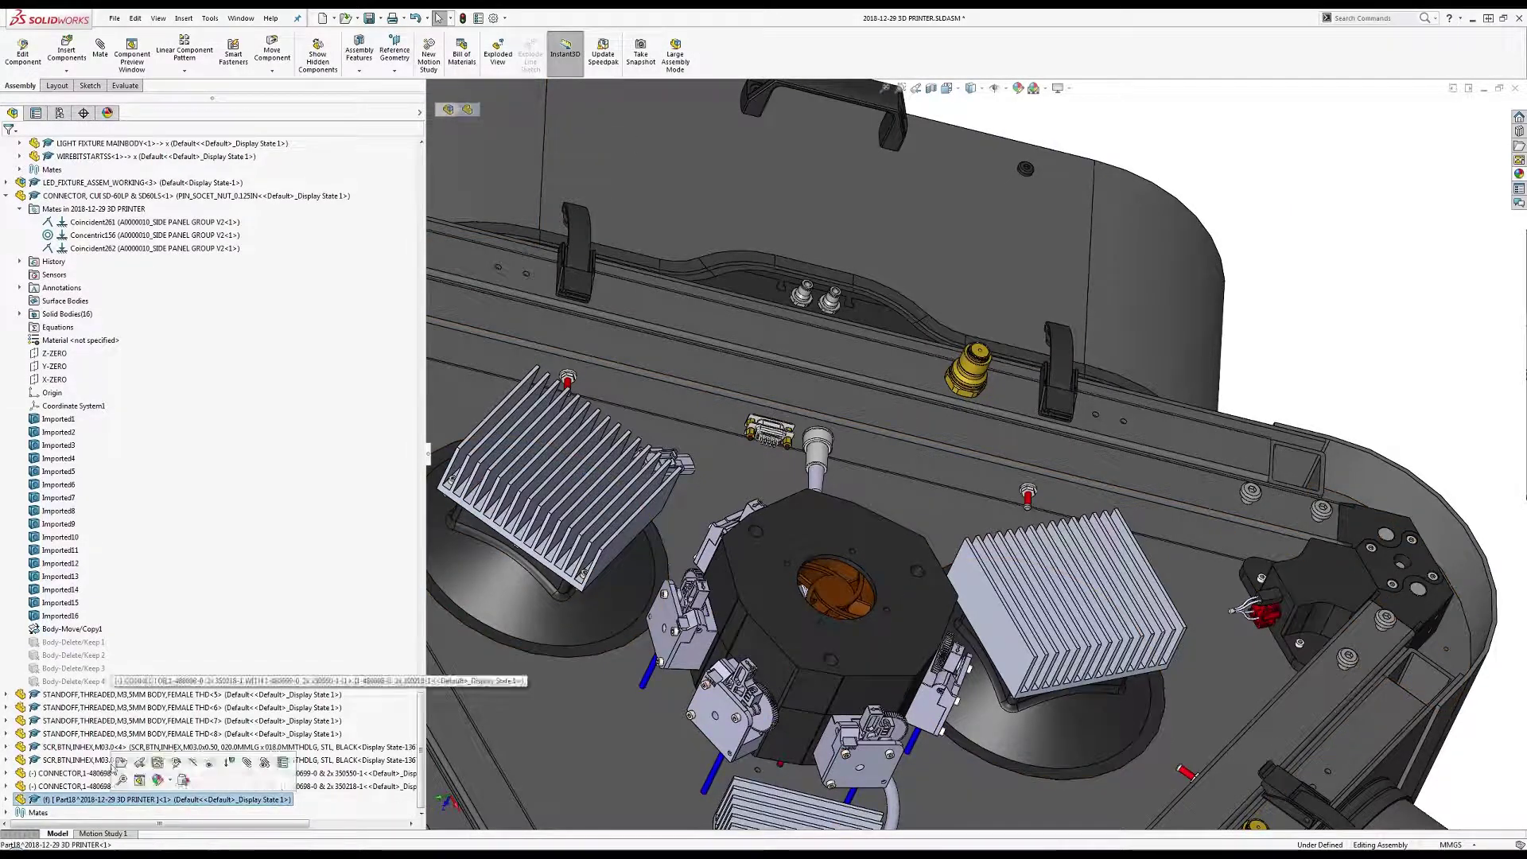
{"action": "left_click", "coordinate": [21, 62]}
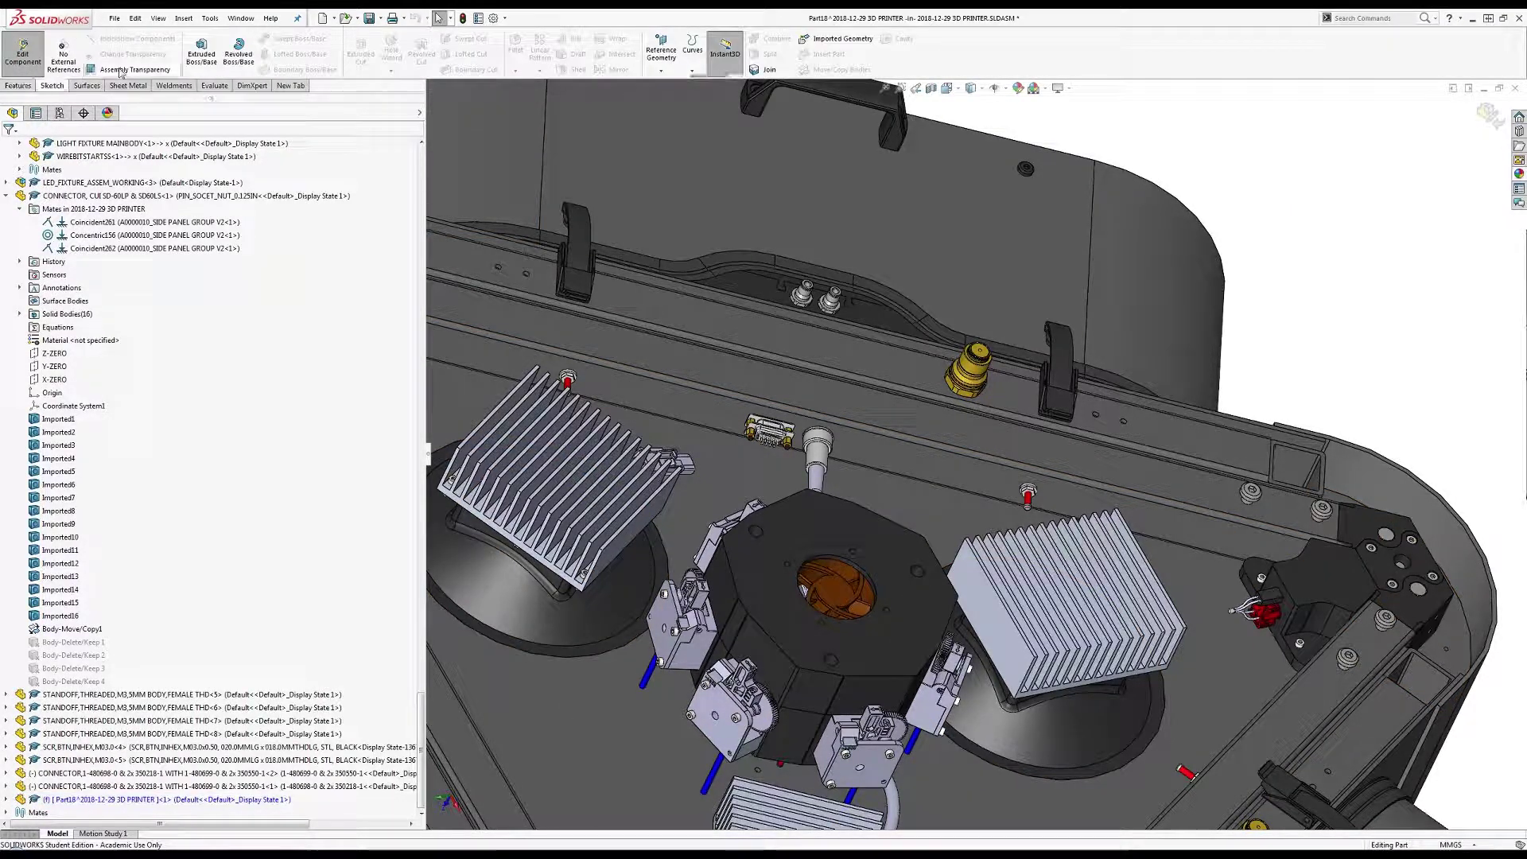
{"action": "left_click", "coordinate": [196, 48]}
{"action": "scroll", "coordinate": [818, 475], "scroll_direction": "down", "scroll_amount": 5}
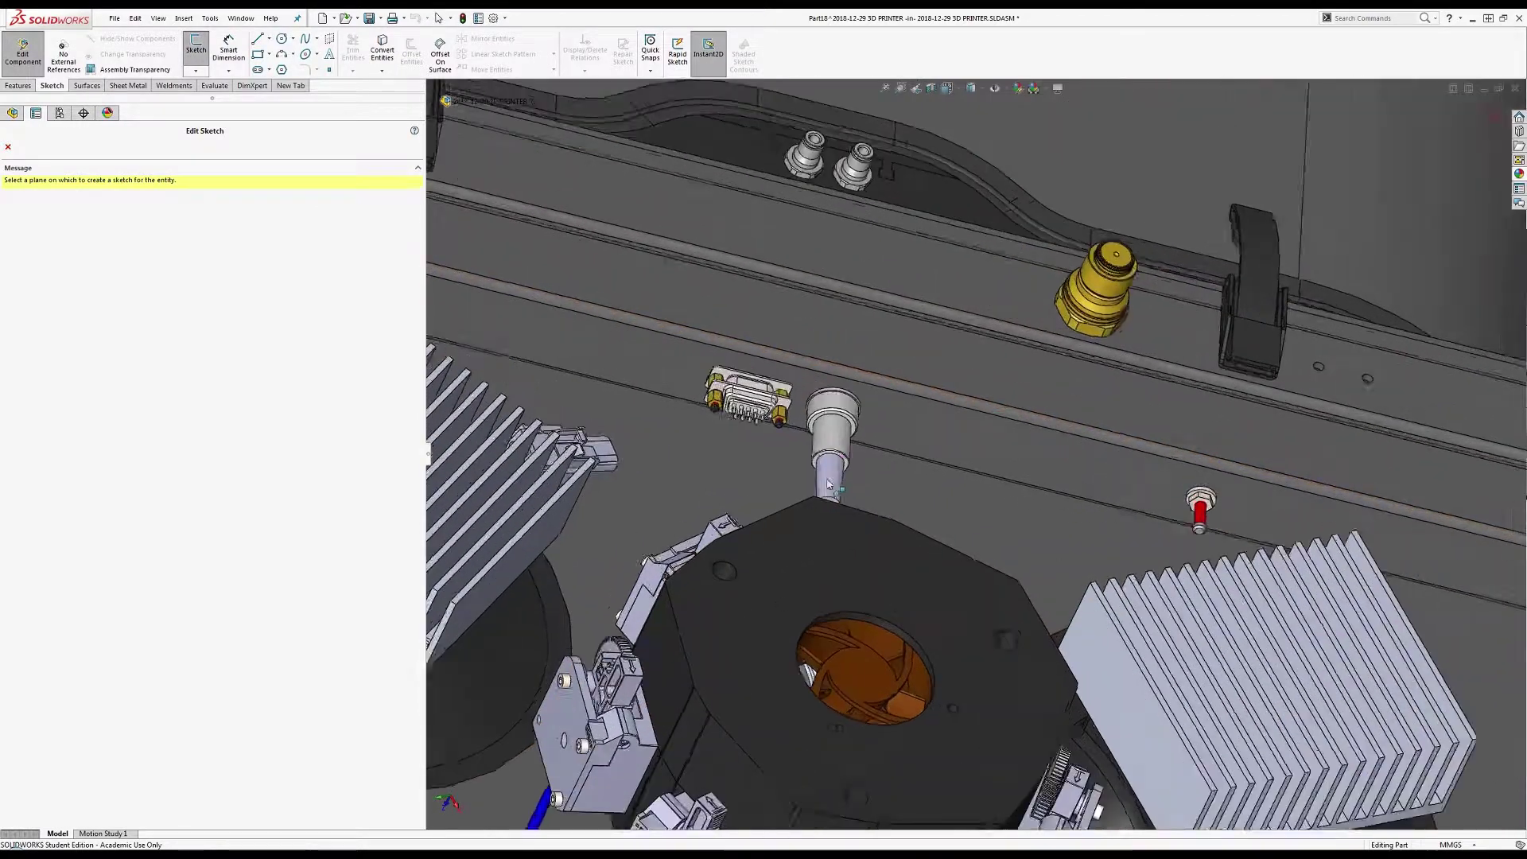
{"action": "middle_click_drag", "start_coordinate": [818, 475], "coordinate": [828, 507]}
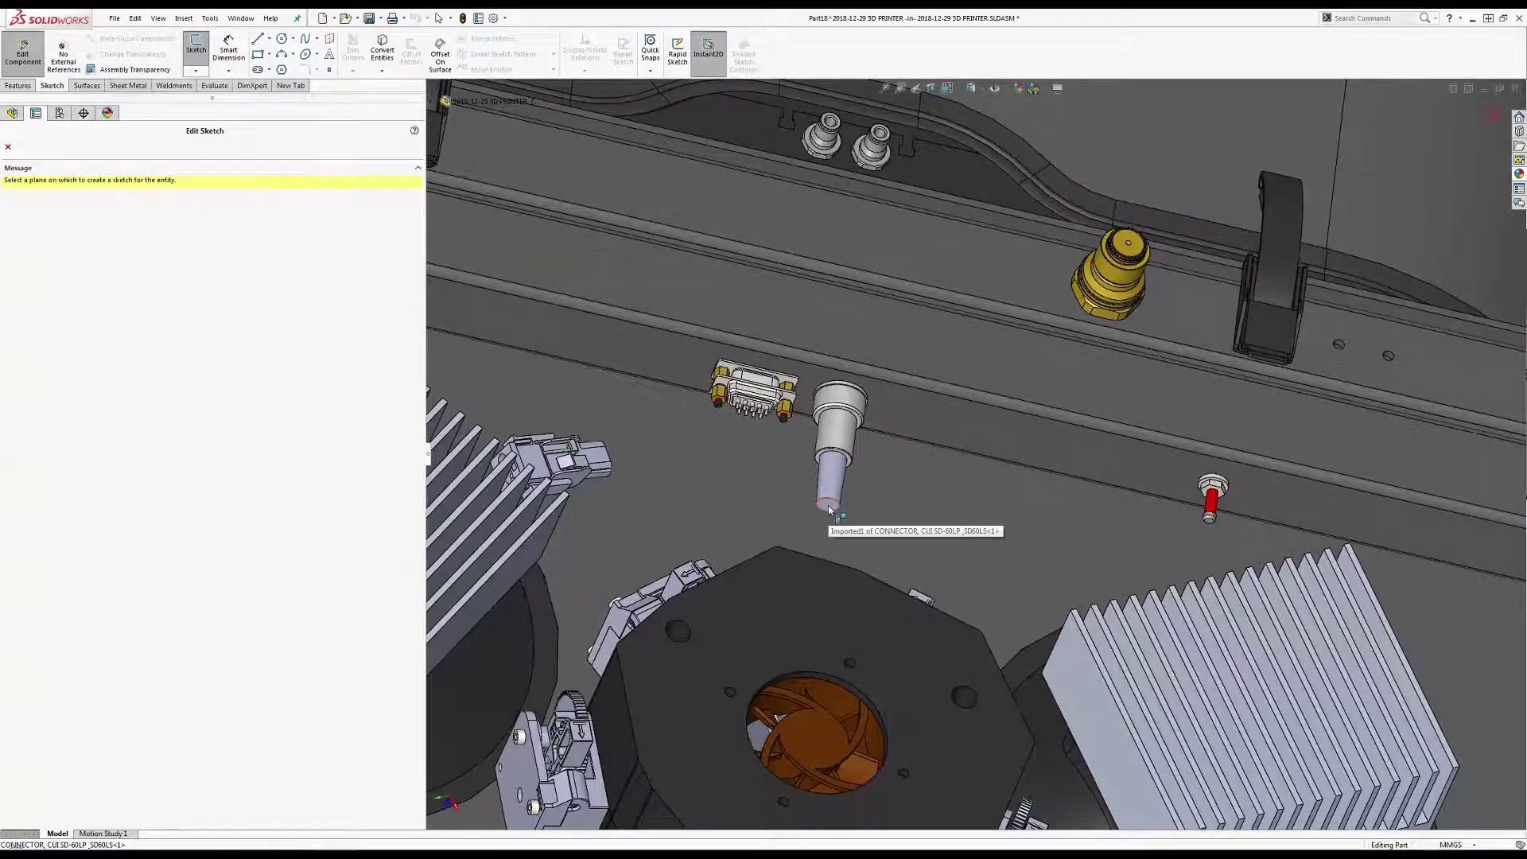
{"action": "left_click", "coordinate": [829, 509]}
Sketch six separate circles, each about 22 mm in diameter, around the end of the round connector.
{"action": "left_click", "coordinate": [281, 39]}
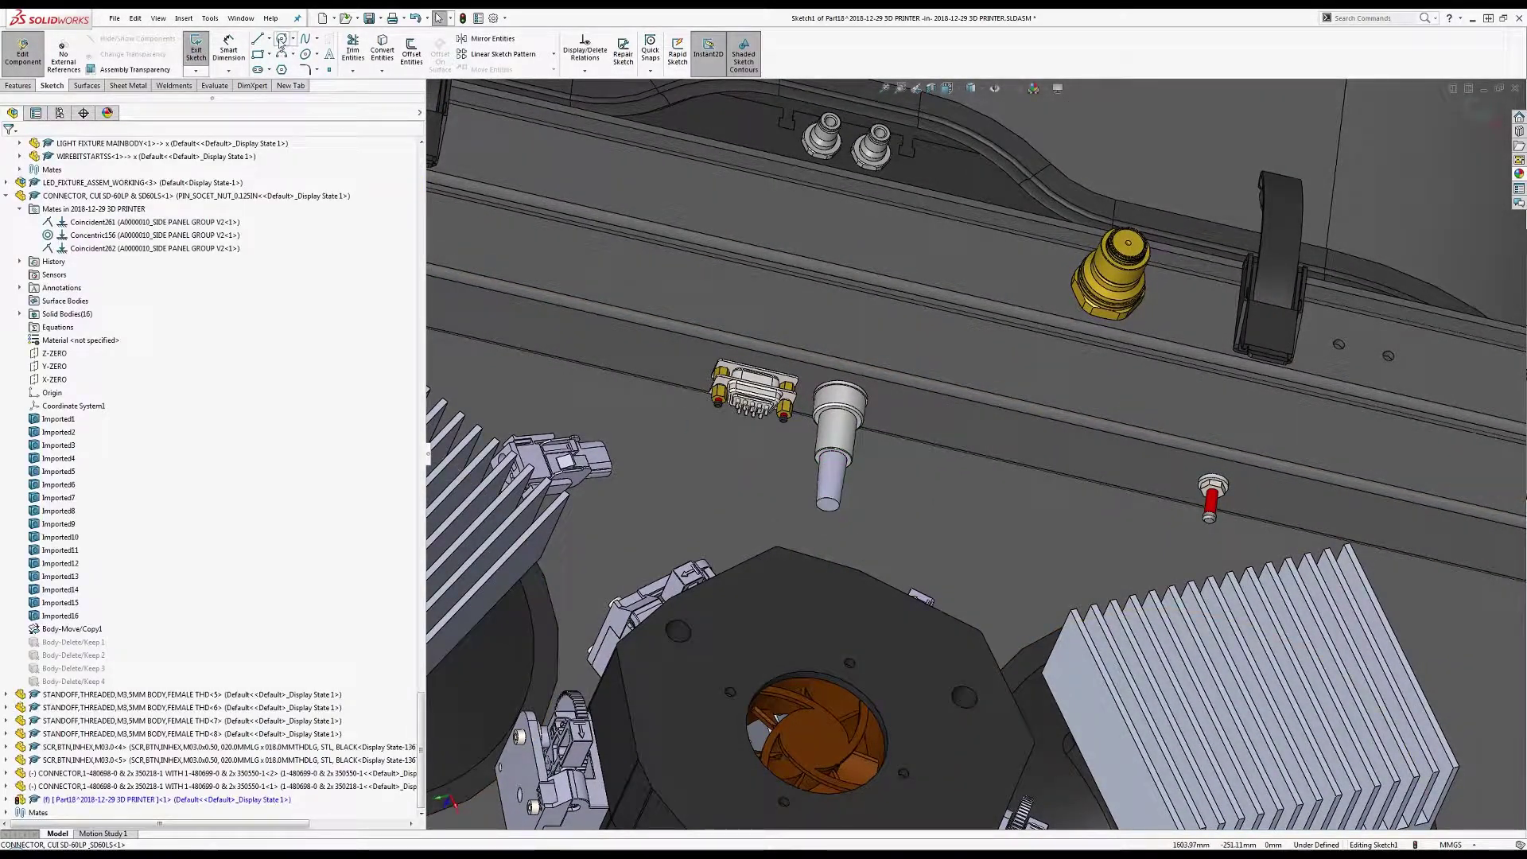
{"action": "left_click", "coordinate": [781, 492]}
{"action": "left_click", "coordinate": [783, 506]}
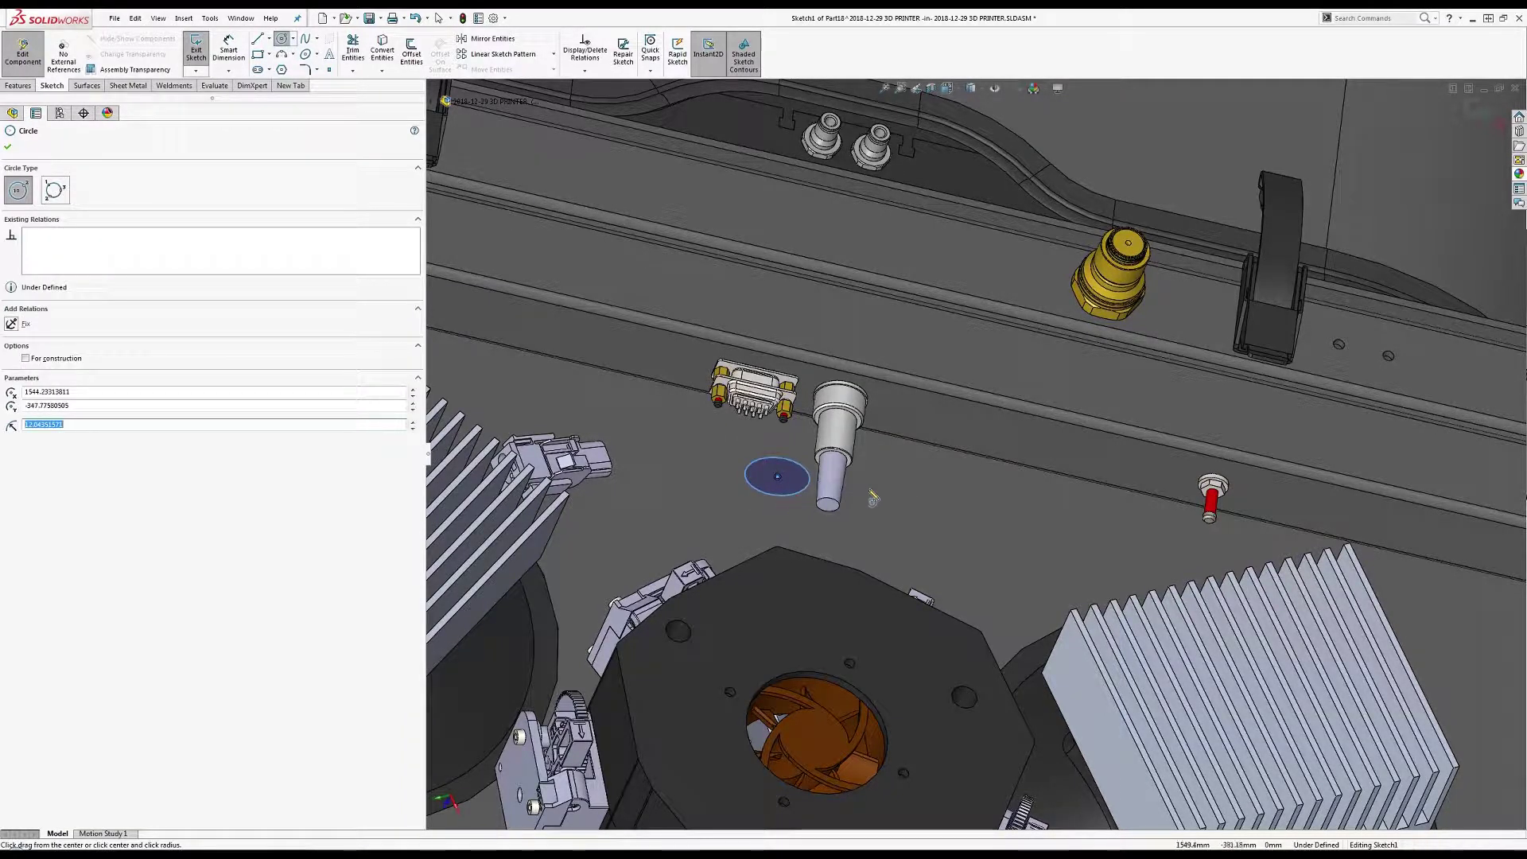
{"action": "left_click", "coordinate": [867, 487]}
{"action": "left_click", "coordinate": [906, 509]}
{"action": "left_click", "coordinate": [945, 504]}
{"action": "left_click", "coordinate": [986, 535]}
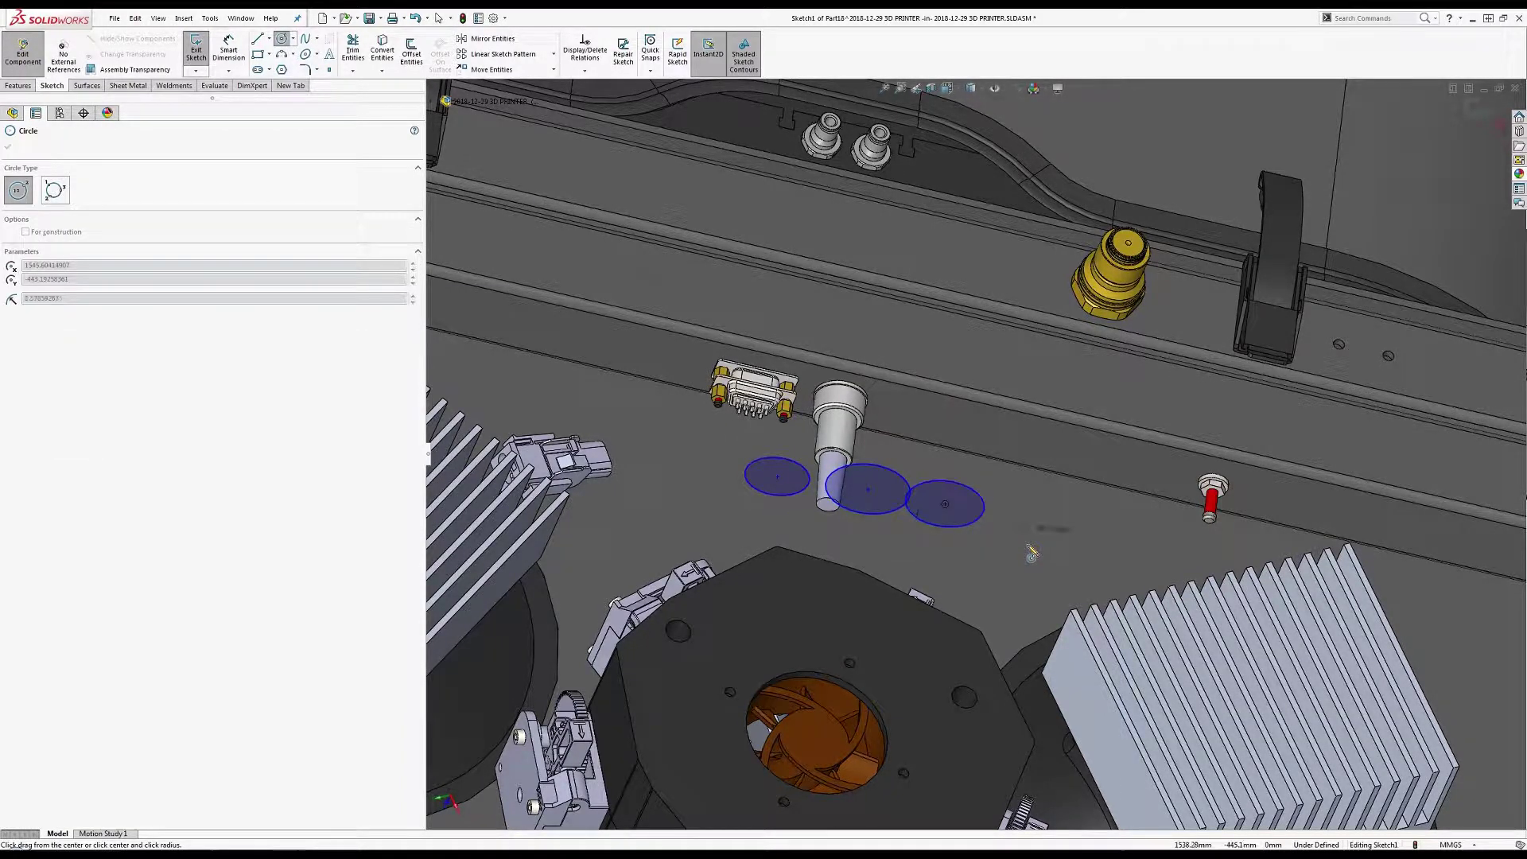
{"action": "left_click", "coordinate": [1026, 532]}
{"action": "left_click", "coordinate": [1058, 548]}
{"action": "left_click", "coordinate": [990, 567]}
{"action": "left_click", "coordinate": [898, 562]}
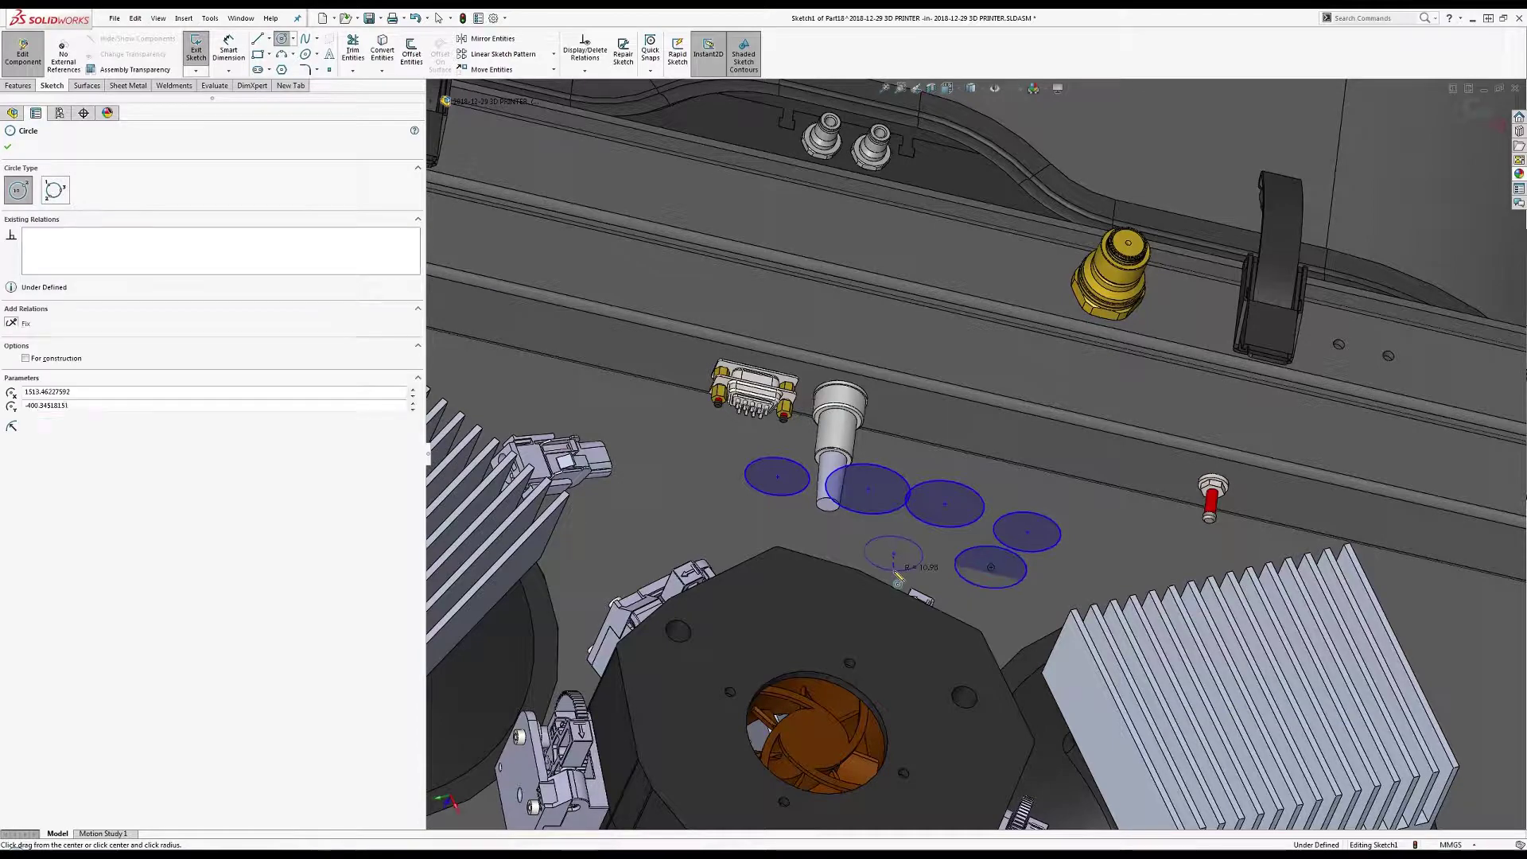
{"action": "left_click", "coordinate": [894, 552]}
Apply an Equal relation to all six sketched circles.
{"action": "key", "text": "ctrl+a"}
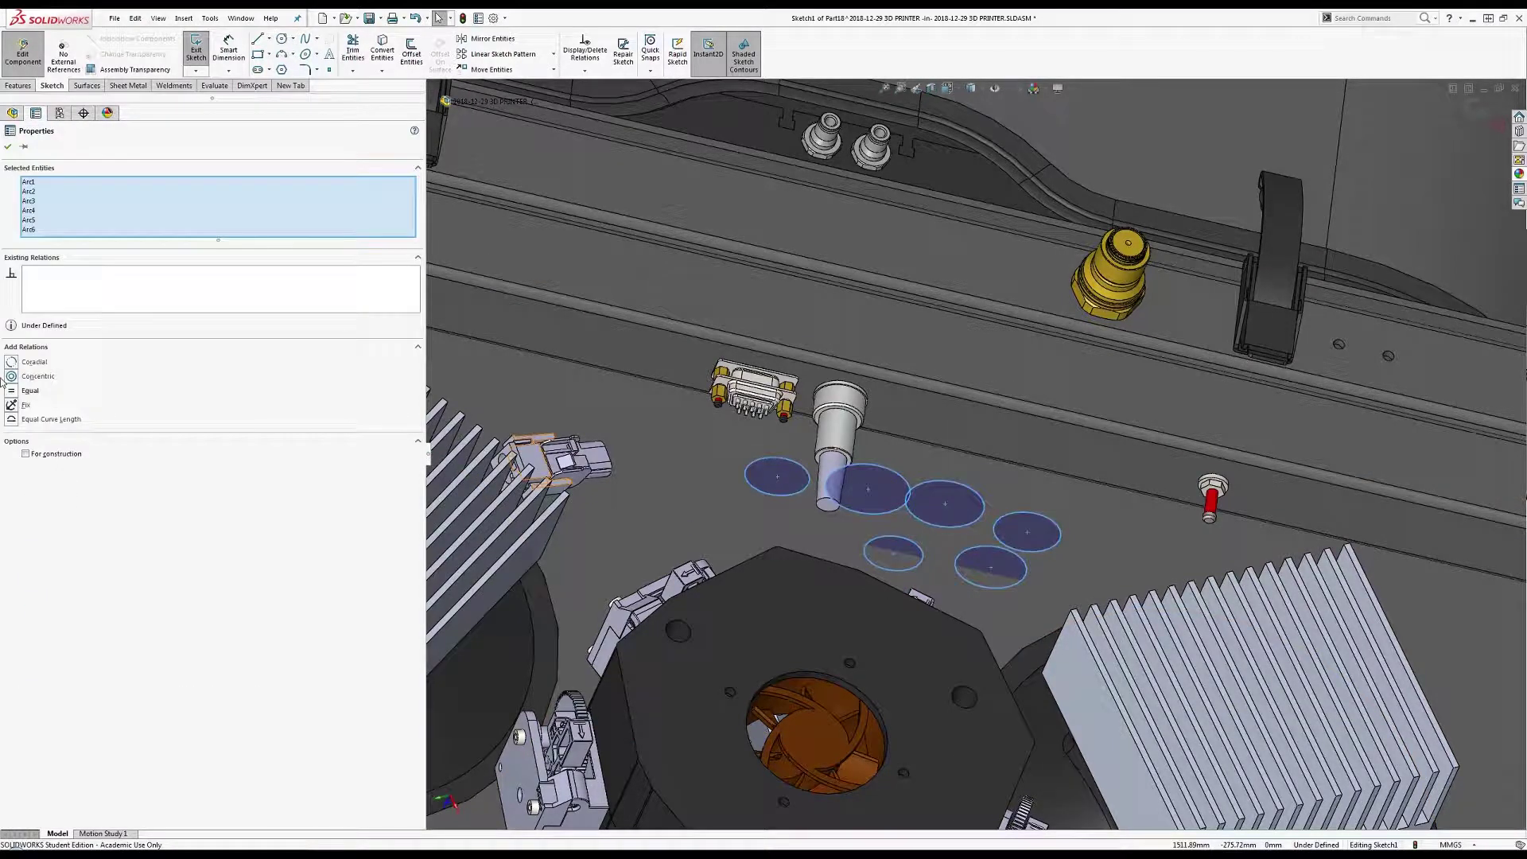
{"action": "scroll", "coordinate": [677, 434], "scroll_direction": "up", "scroll_amount": 8}
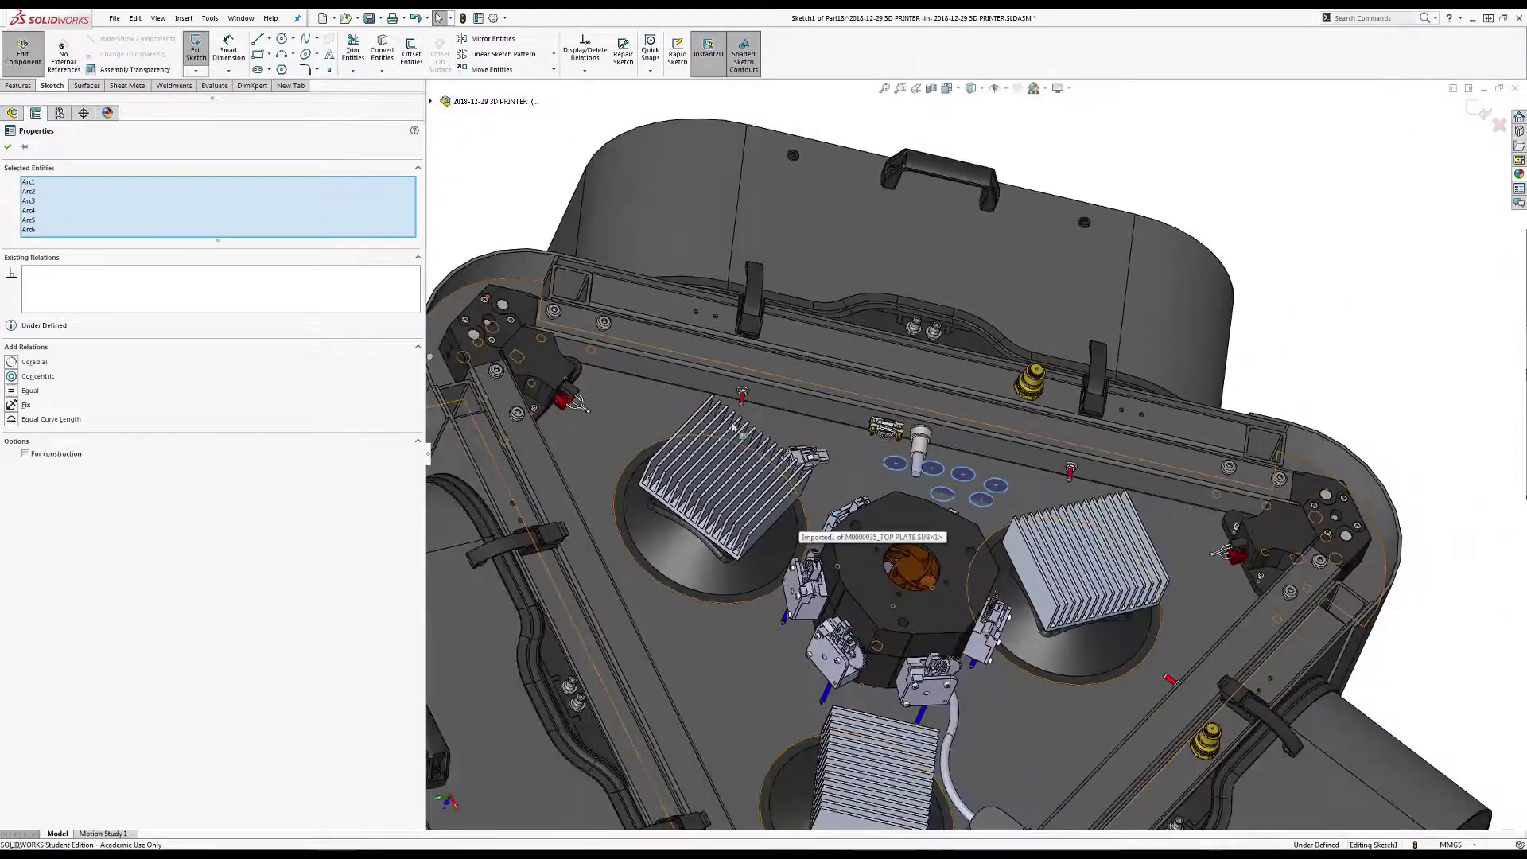
{"action": "scroll", "coordinate": [677, 433], "scroll_direction": "down", "scroll_amount": 5}
{"action": "key", "text": "Escape"}
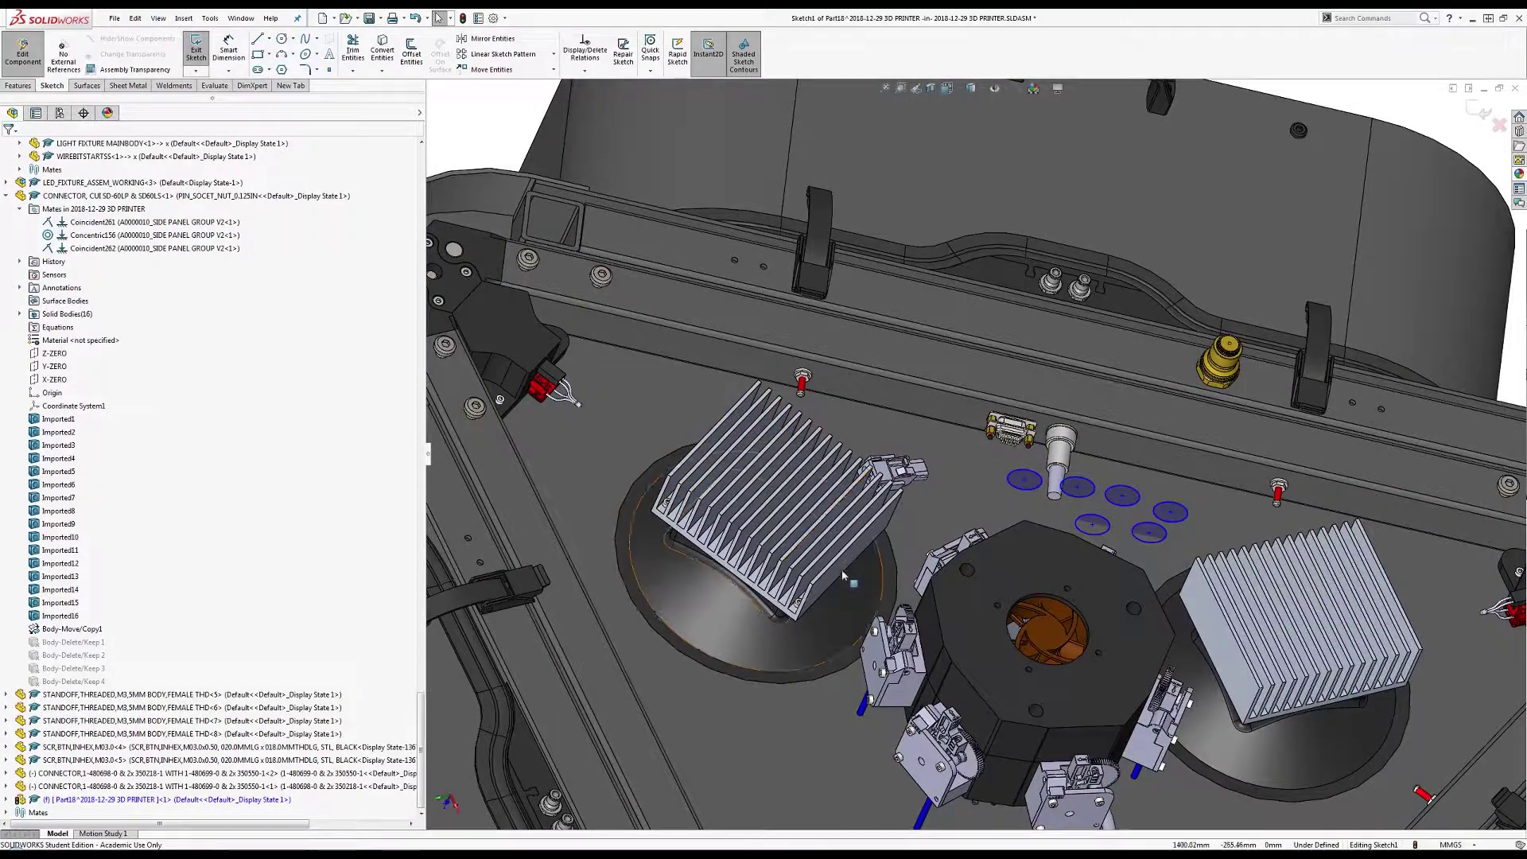
Check the light fixture wire stub's diameter and dimension the first circle's diameter at 1.83 mm to match.
{"action": "scroll", "coordinate": [858, 493], "scroll_direction": "down", "scroll_amount": 2}
{"action": "scroll", "coordinate": [592, 622], "scroll_direction": "down", "scroll_amount": 2}
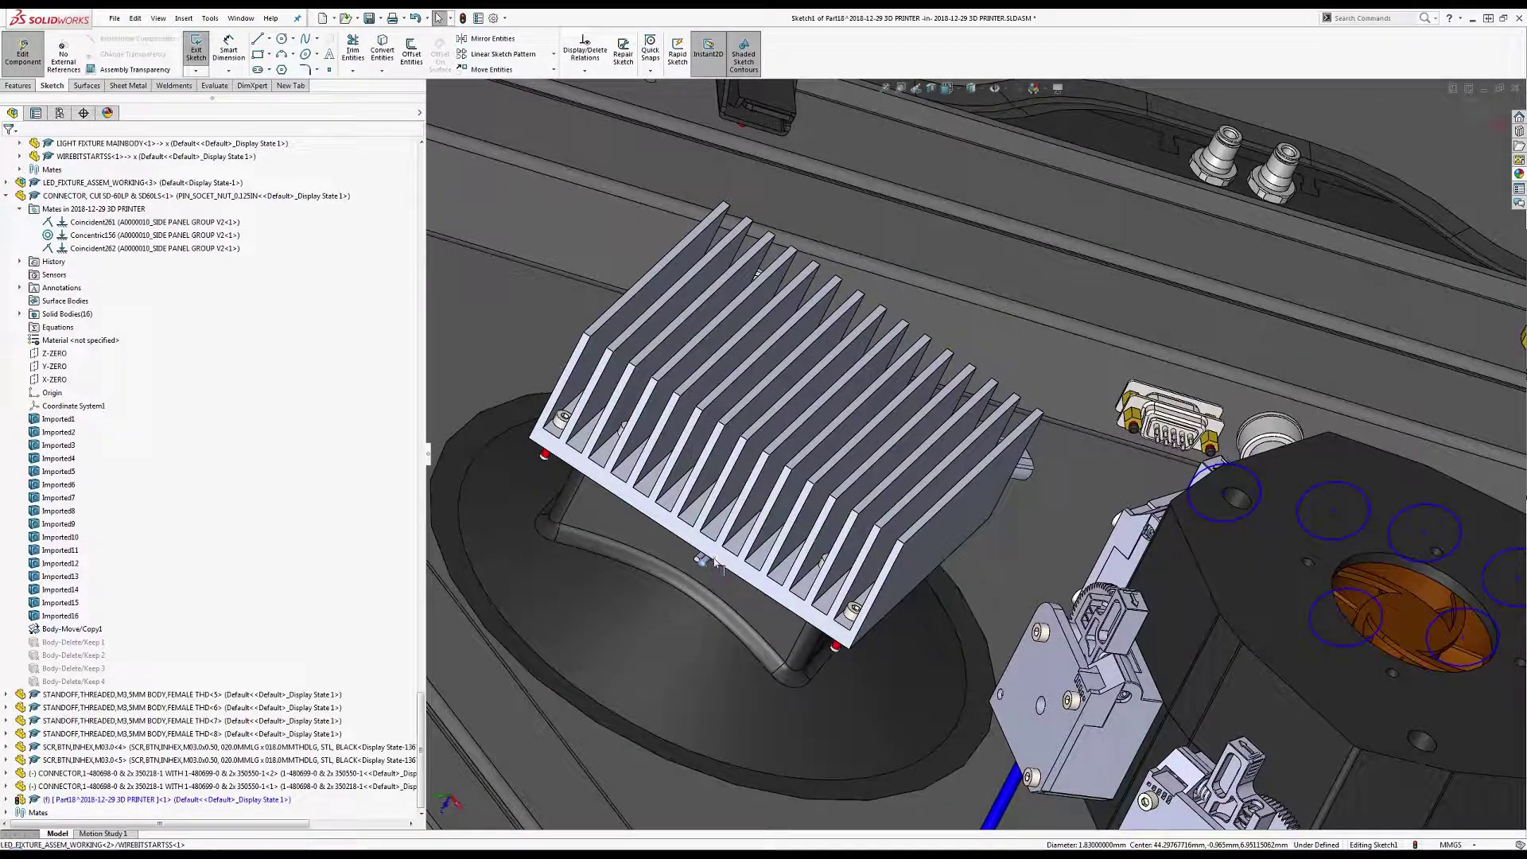
{"action": "scroll", "coordinate": [713, 562], "scroll_direction": "up", "scroll_amount": 3}
{"action": "scroll", "coordinate": [1113, 469], "scroll_direction": "down", "scroll_amount": 5}
{"action": "left_click", "coordinate": [1023, 491]}
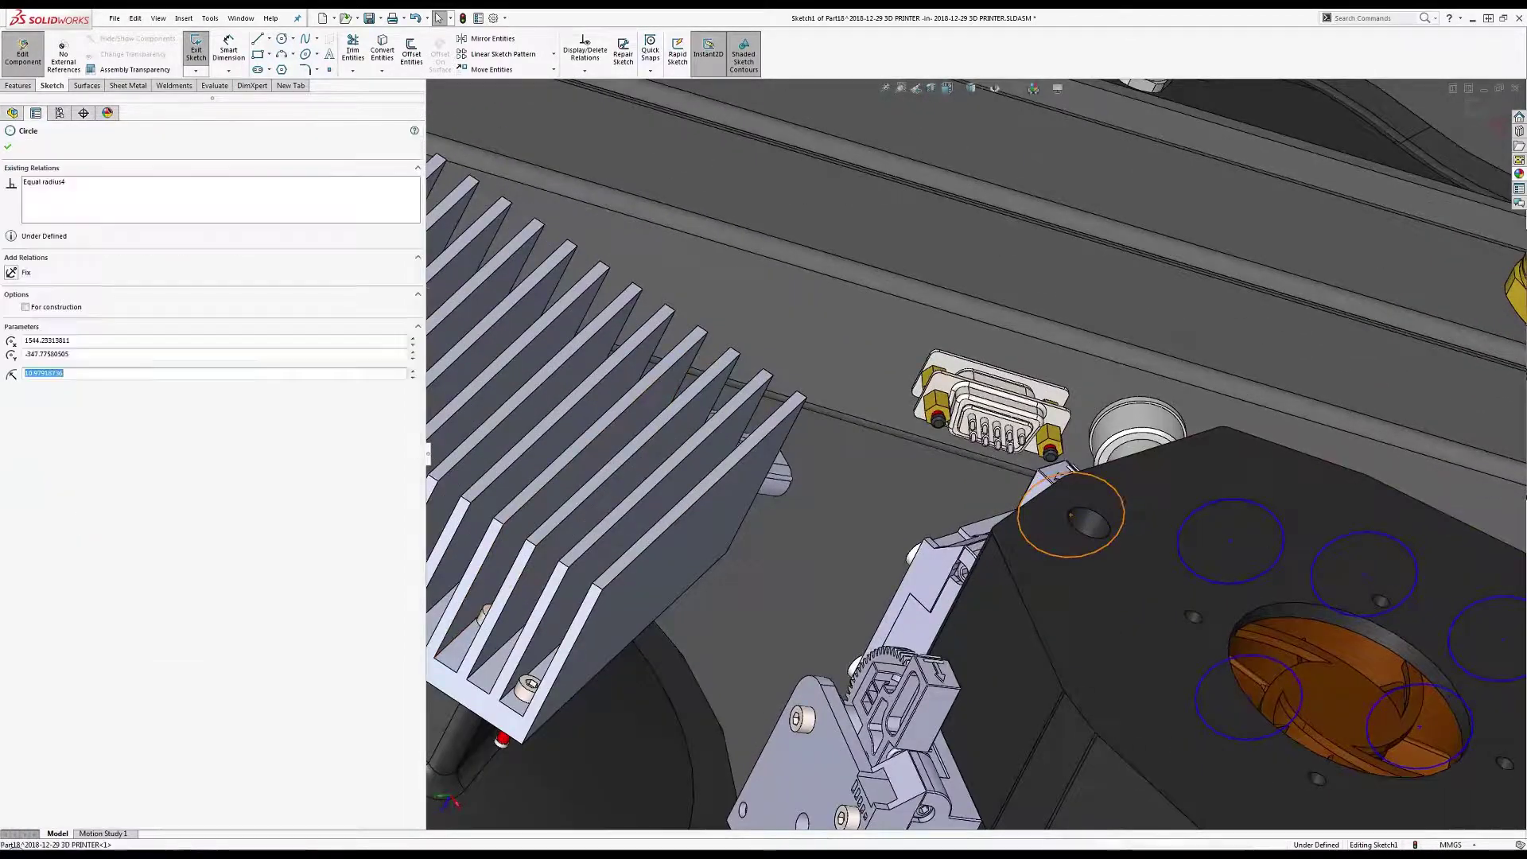
{"action": "left_click", "coordinate": [228, 52]}
{"action": "left_click", "coordinate": [1034, 486]}
{"action": "left_click", "coordinate": [719, 171]}
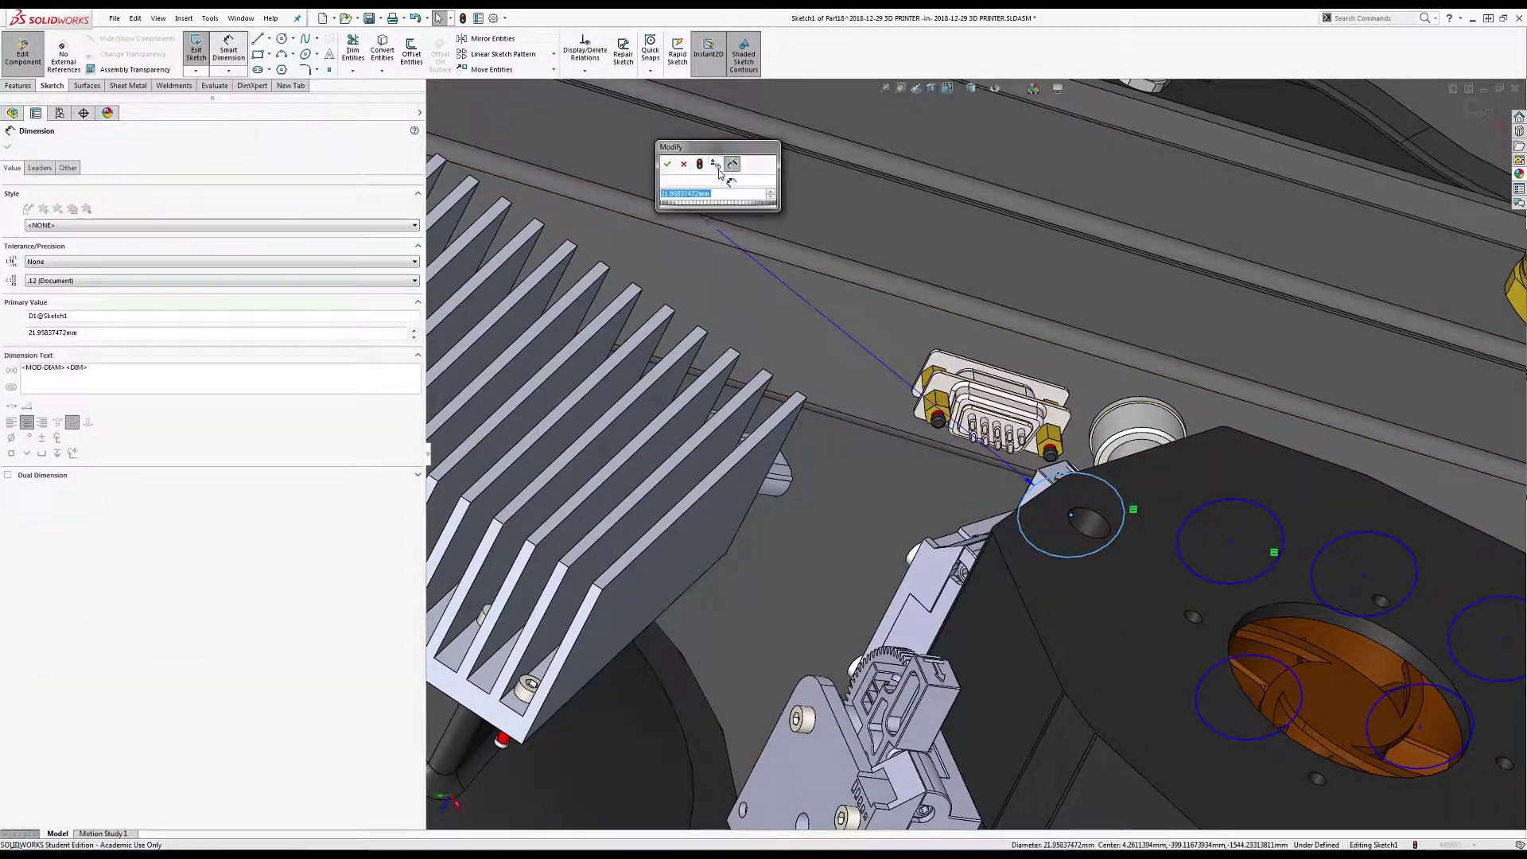
{"action": "type", "text": "20"}
{"action": "key", "text": "Return"}
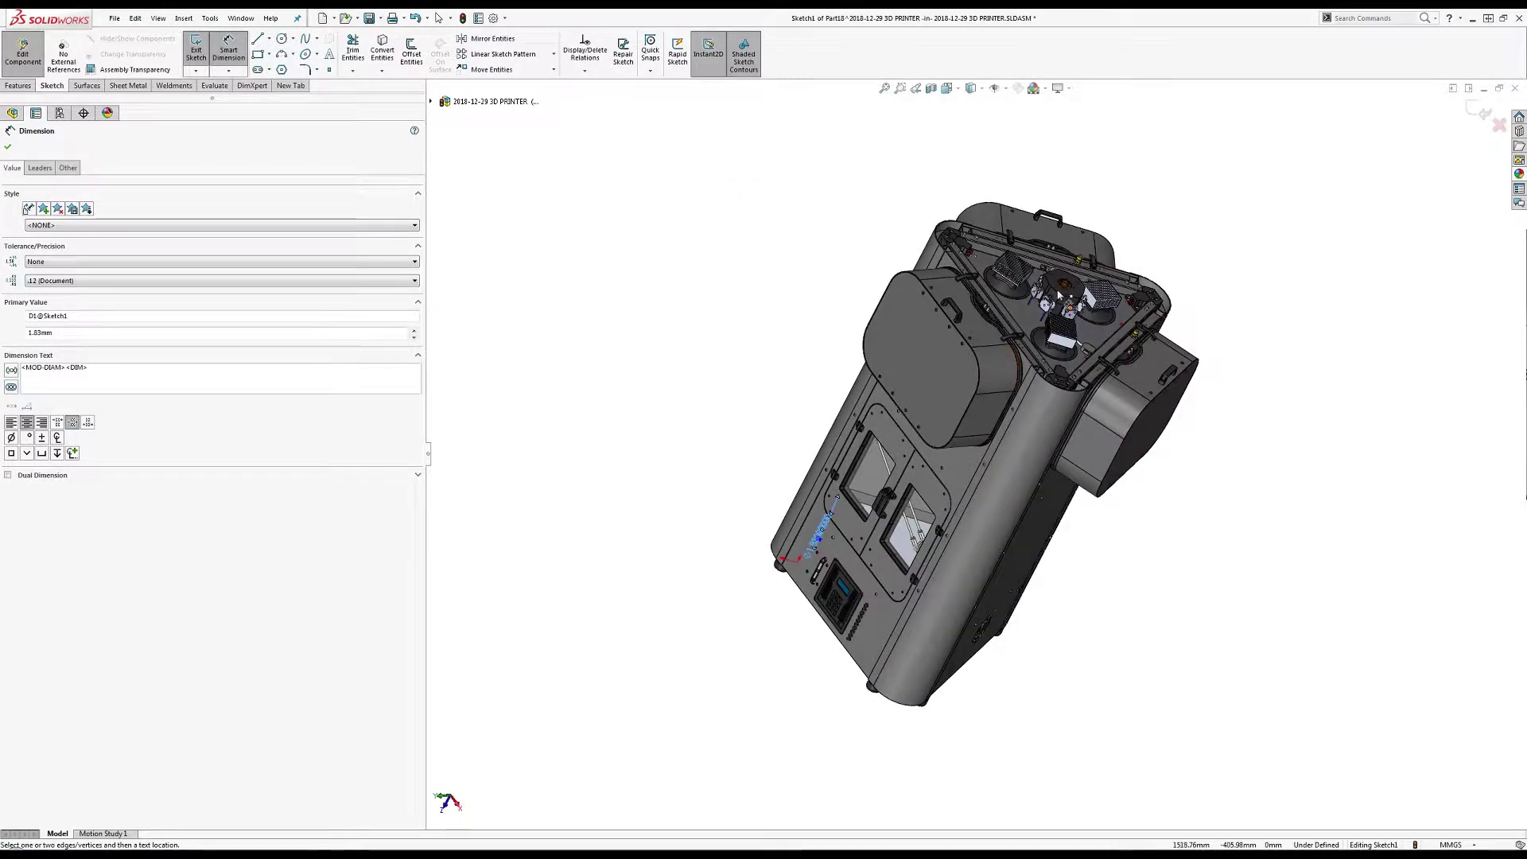
Undo the last diameter change and locate the six circles beside the round connector.
{"action": "scroll", "coordinate": [1059, 295], "scroll_direction": "down", "scroll_amount": 10}
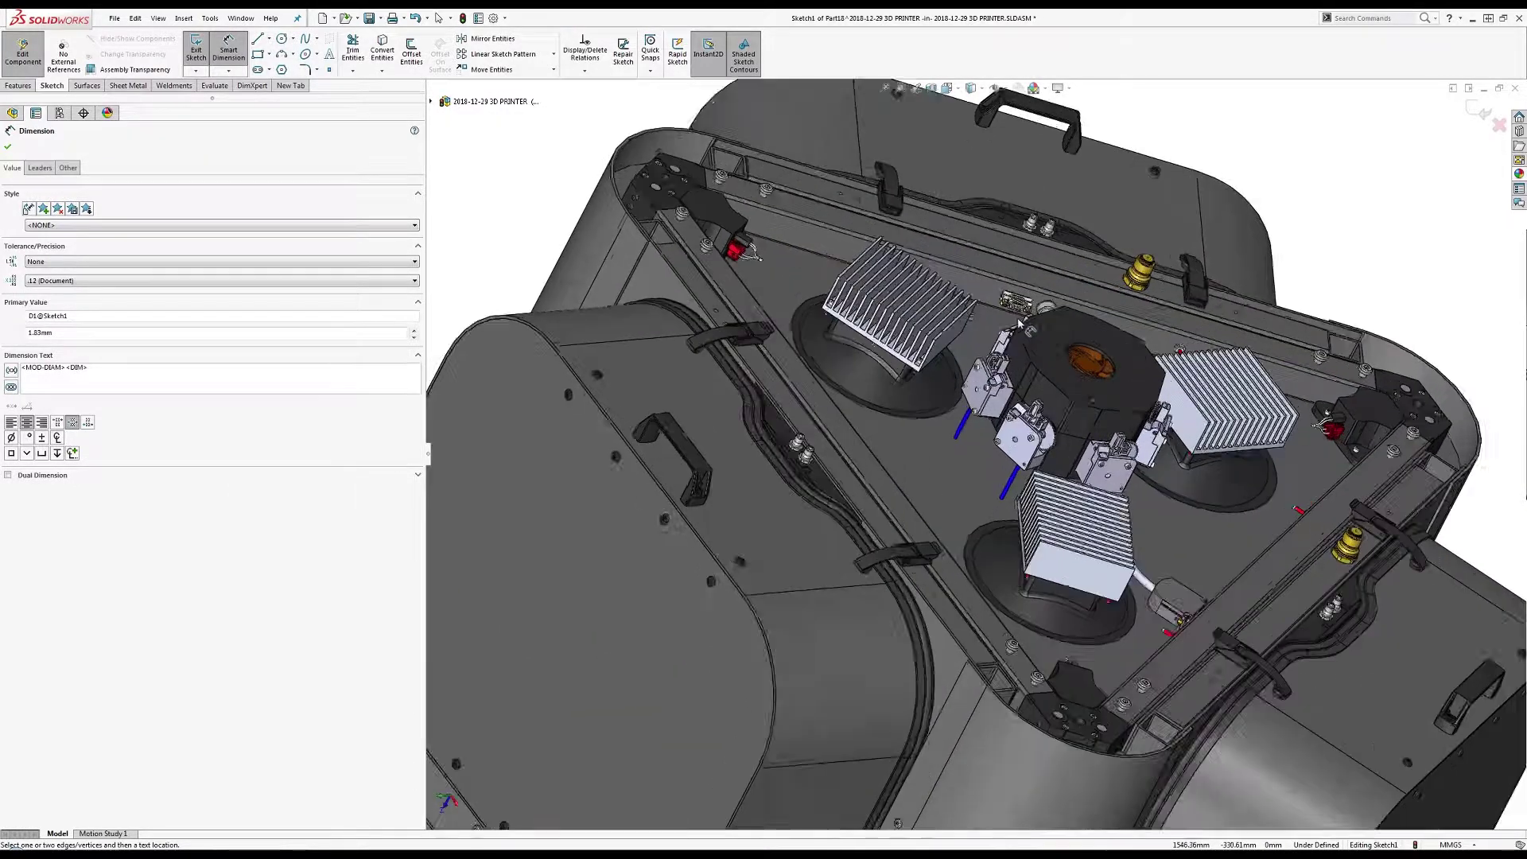
{"action": "scroll", "coordinate": [1026, 314], "scroll_direction": "down", "scroll_amount": 8}
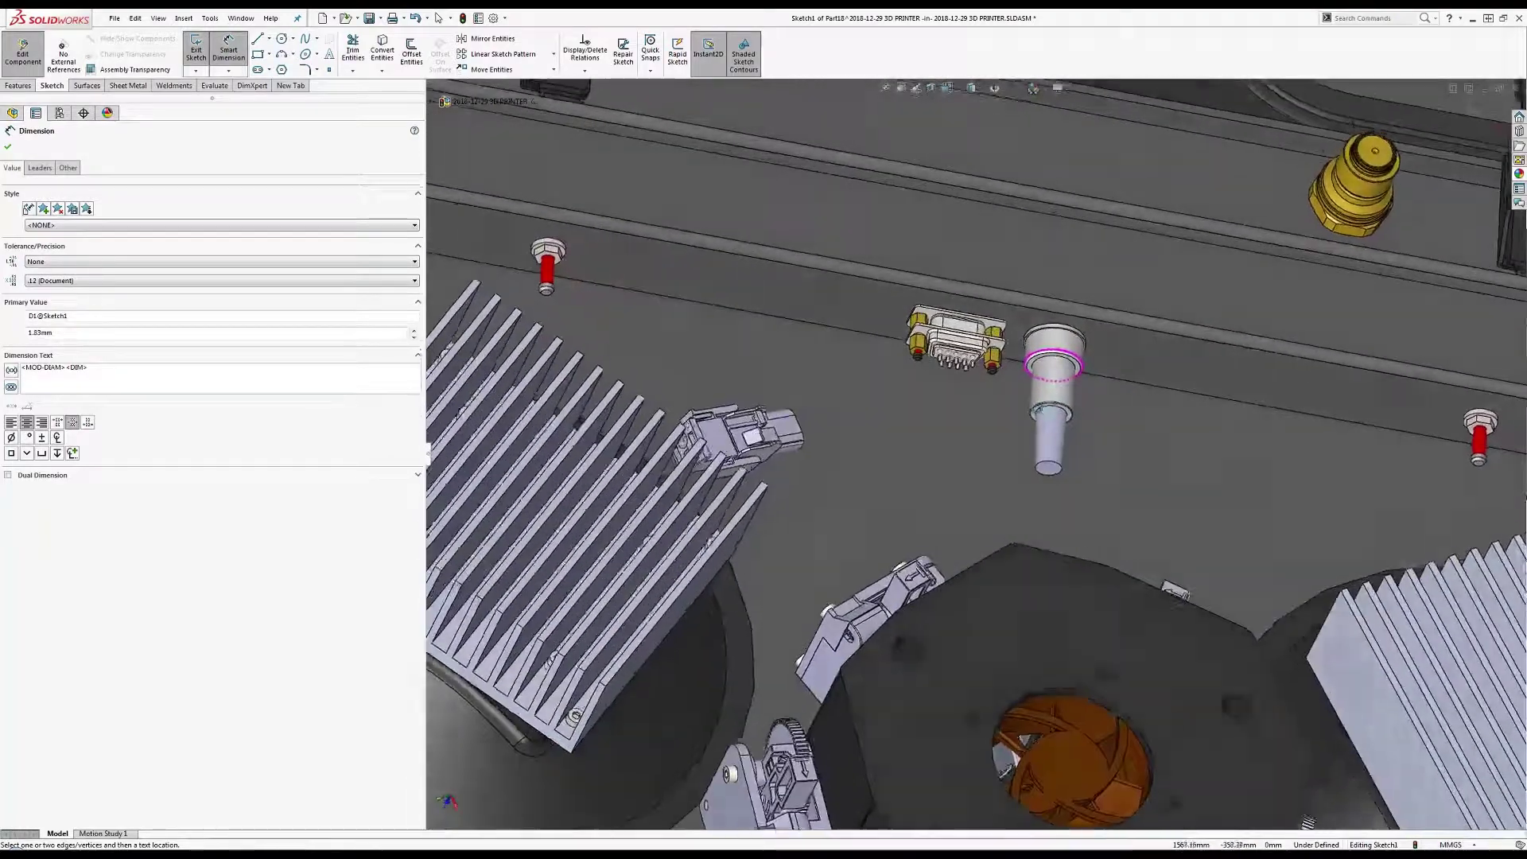
{"action": "scroll", "coordinate": [1063, 451], "scroll_direction": "up", "scroll_amount": 5}
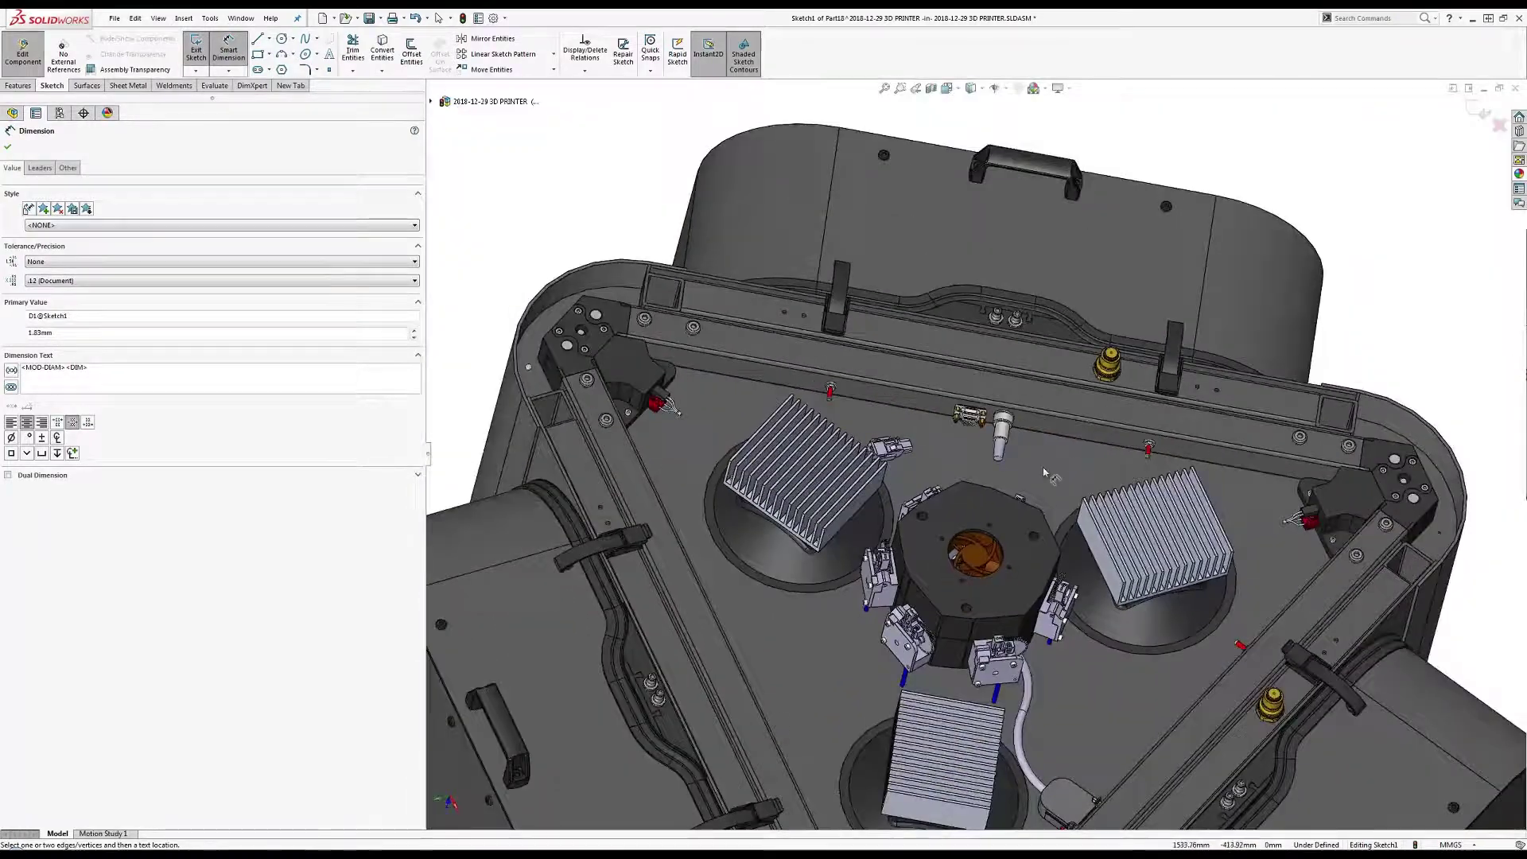
{"action": "key", "text": "Escape"}
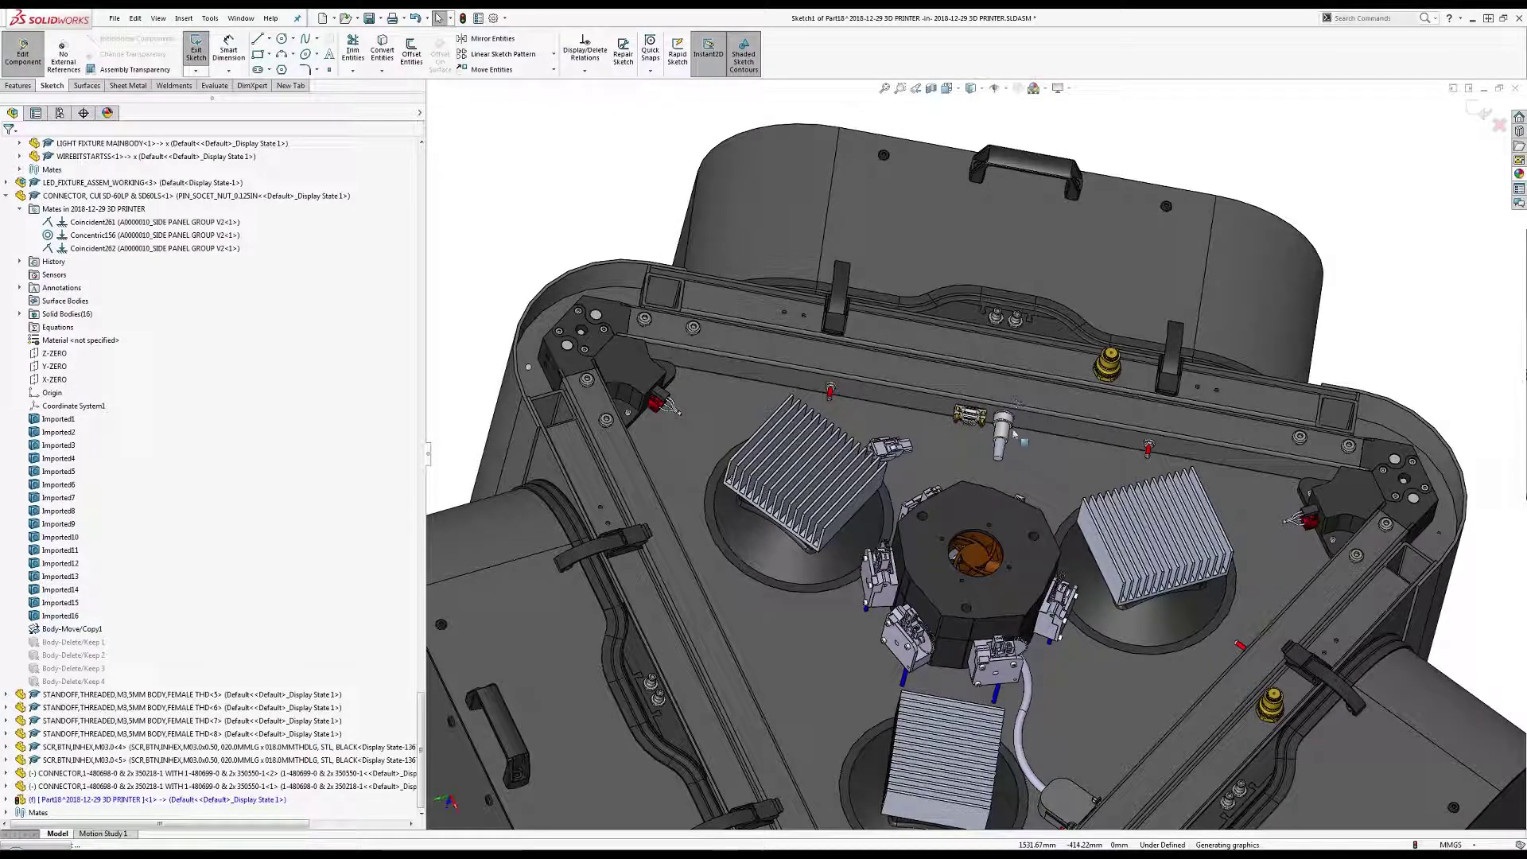
{"action": "scroll", "coordinate": [1010, 455], "scroll_direction": "up", "scroll_amount": 10}
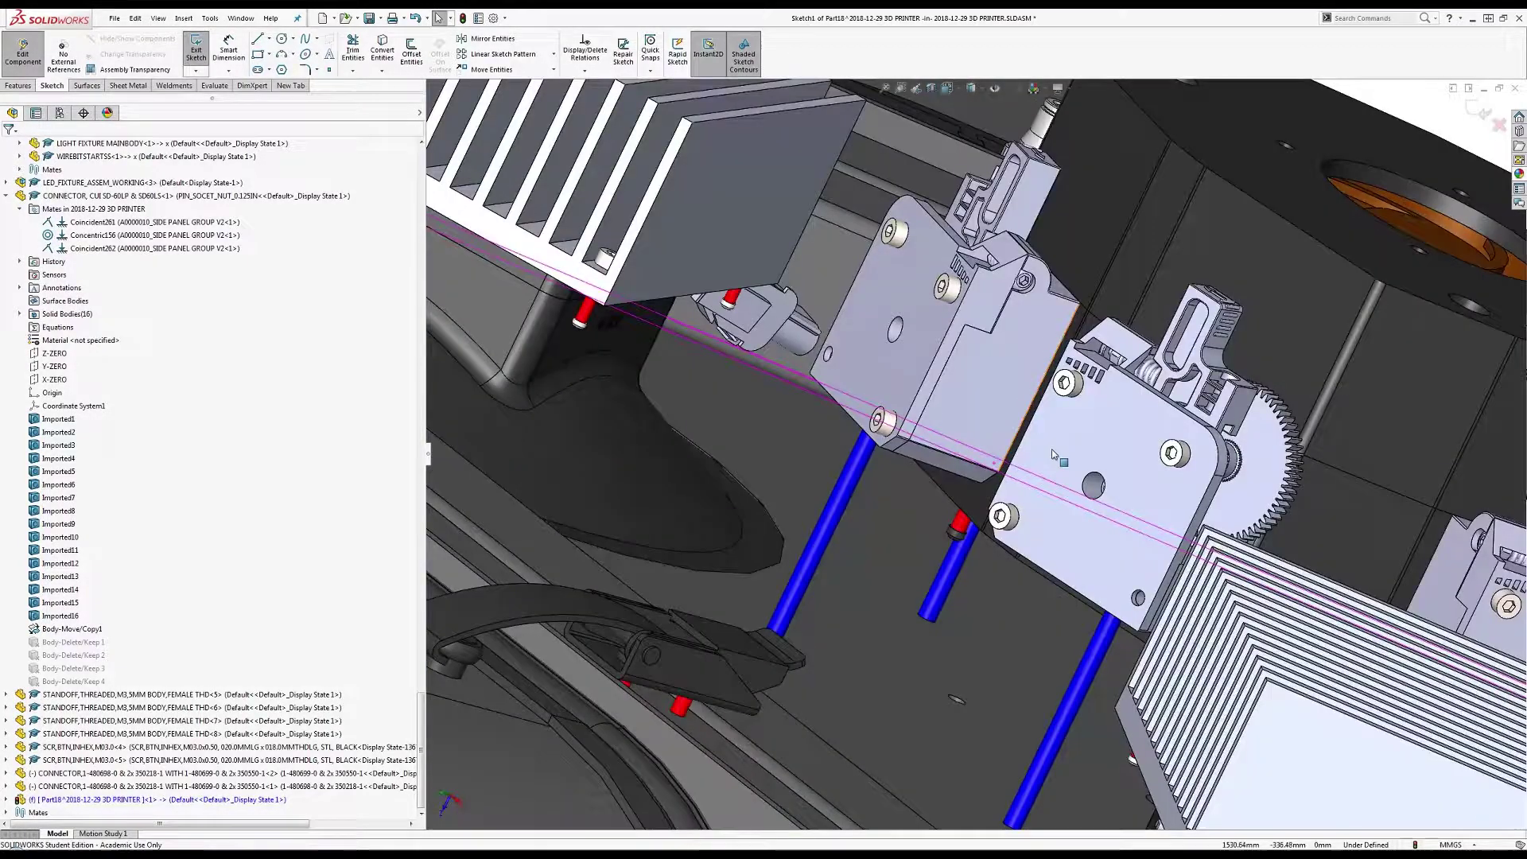
{"action": "scroll", "coordinate": [1035, 490], "scroll_direction": "down", "scroll_amount": 10}
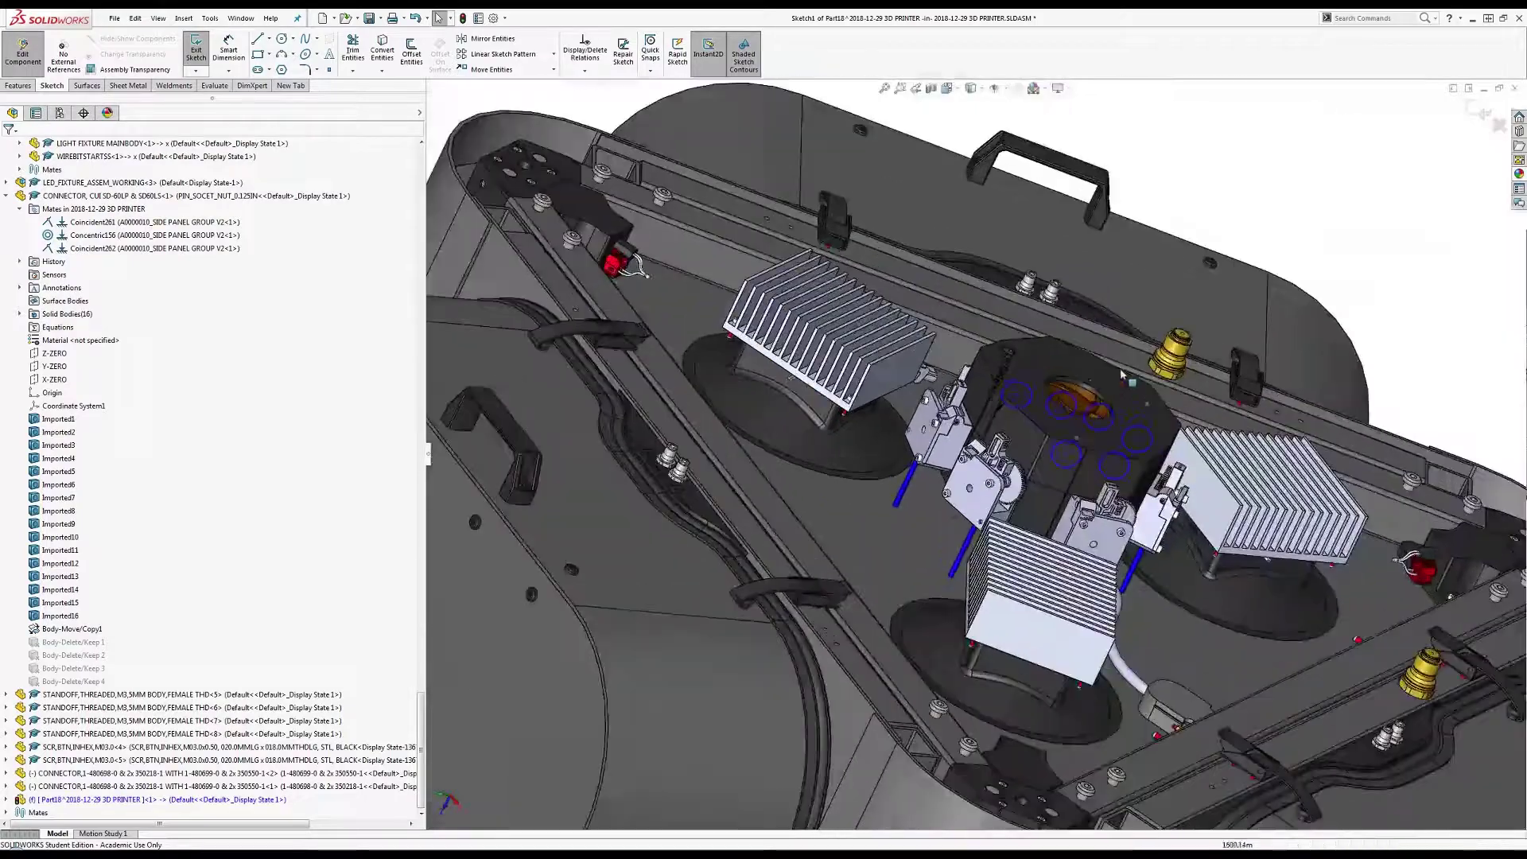
{"action": "scroll", "coordinate": [1106, 424], "scroll_direction": "down", "scroll_amount": 4}
{"action": "scroll", "coordinate": [1040, 436], "scroll_direction": "up", "scroll_amount": 12}
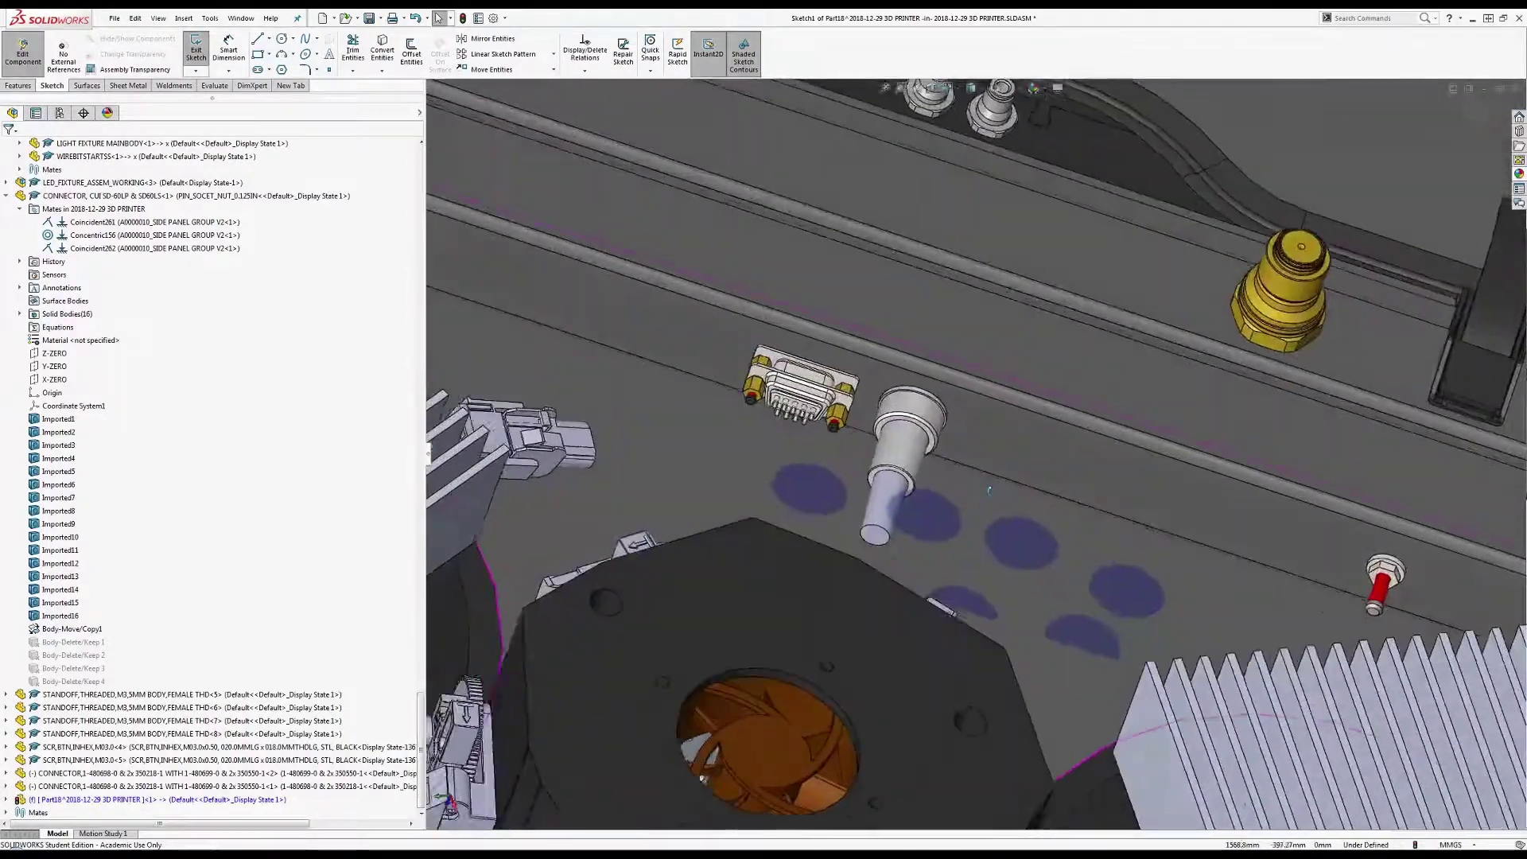
{"action": "key", "text": "Escape"}
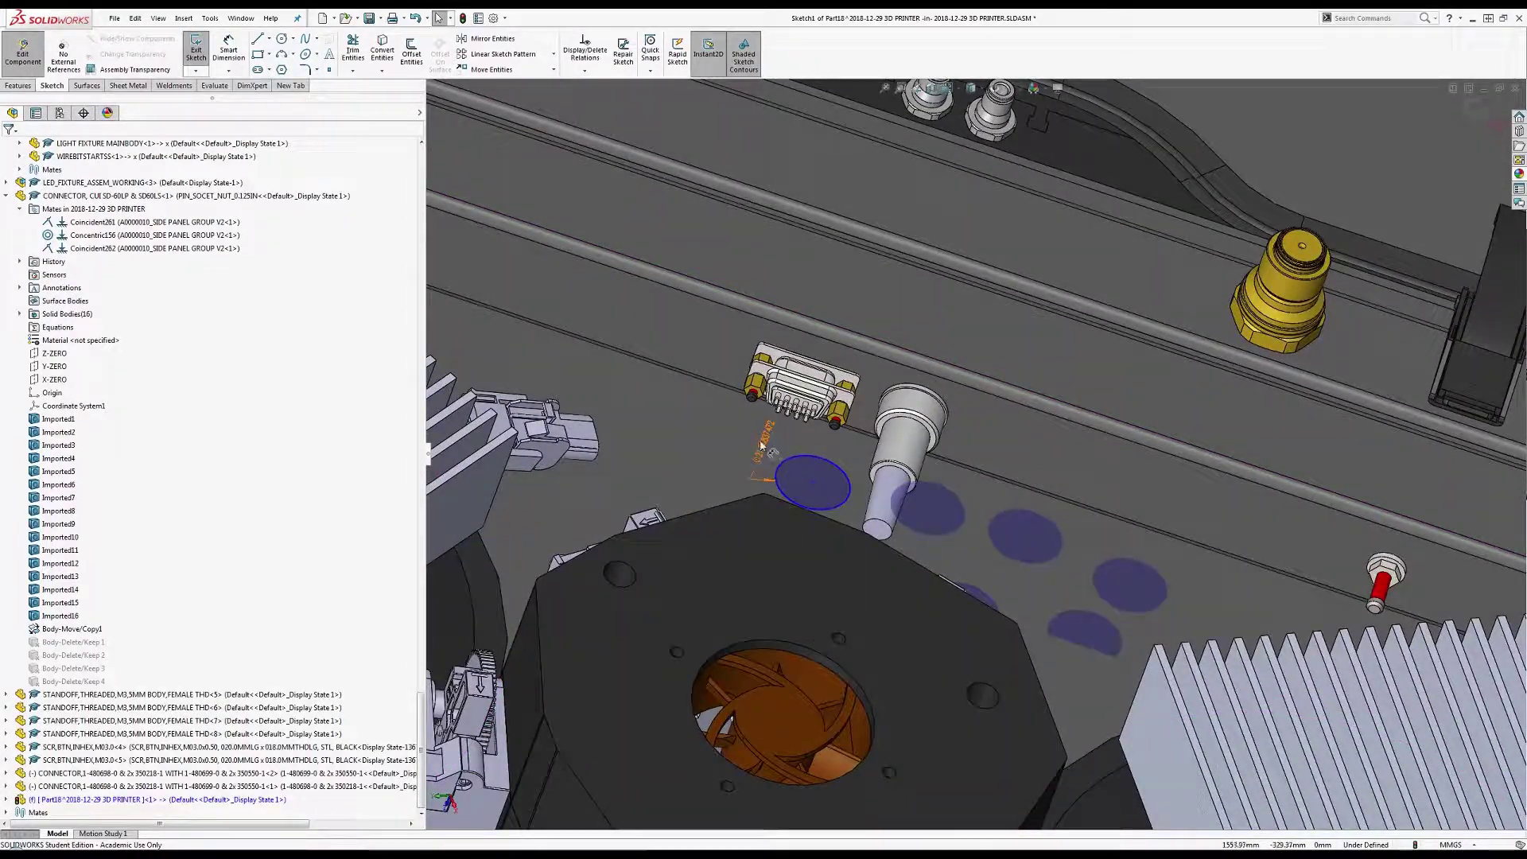
Set the diameter dimension of the first circle to 1.83 mm.
{"action": "left_click", "coordinate": [762, 442]}
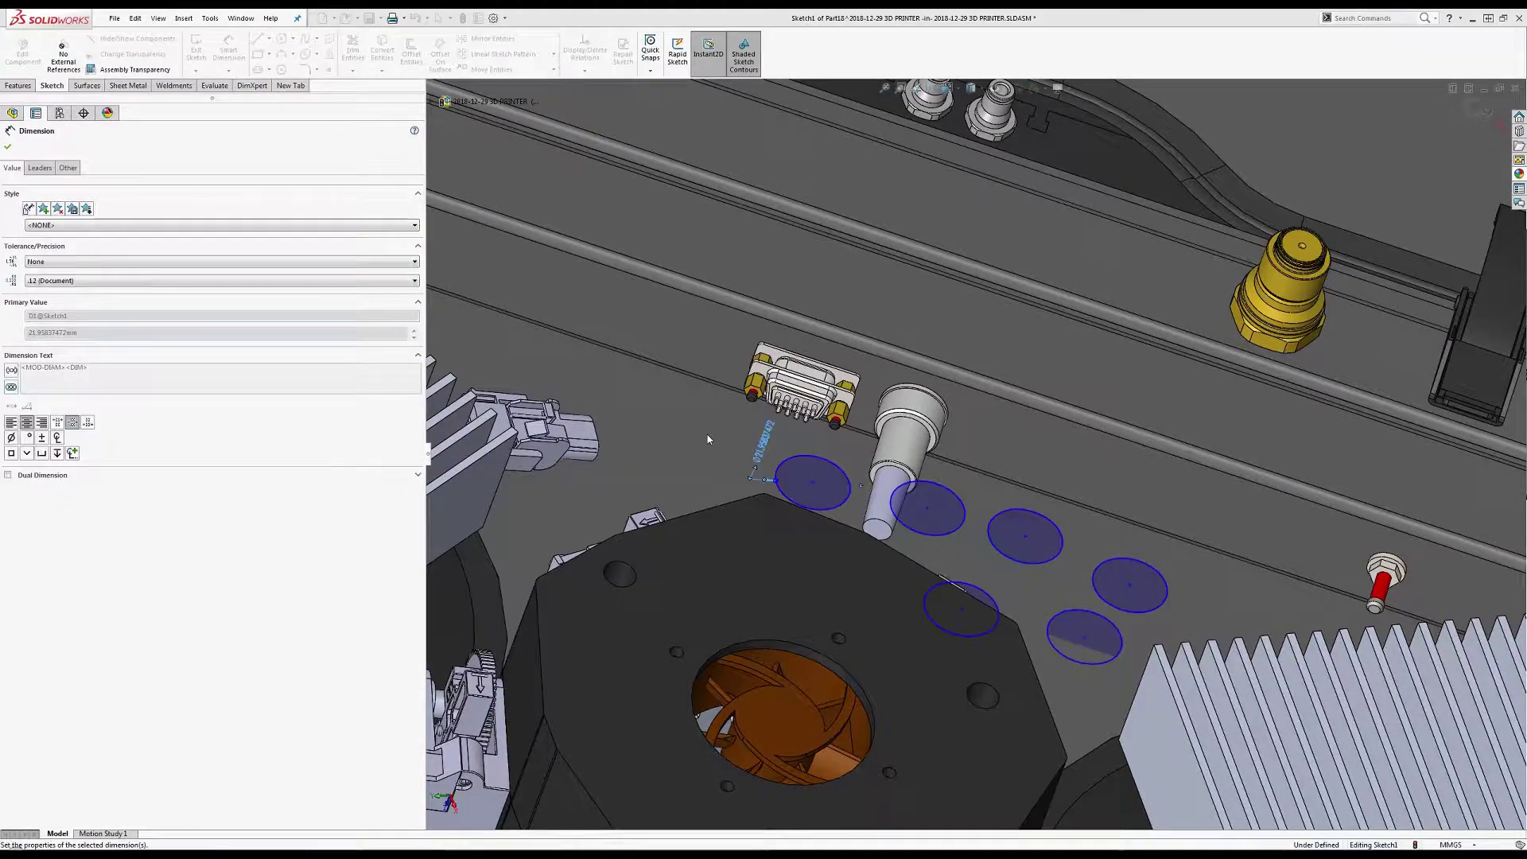
{"action": "double_click", "coordinate": [767, 442]}
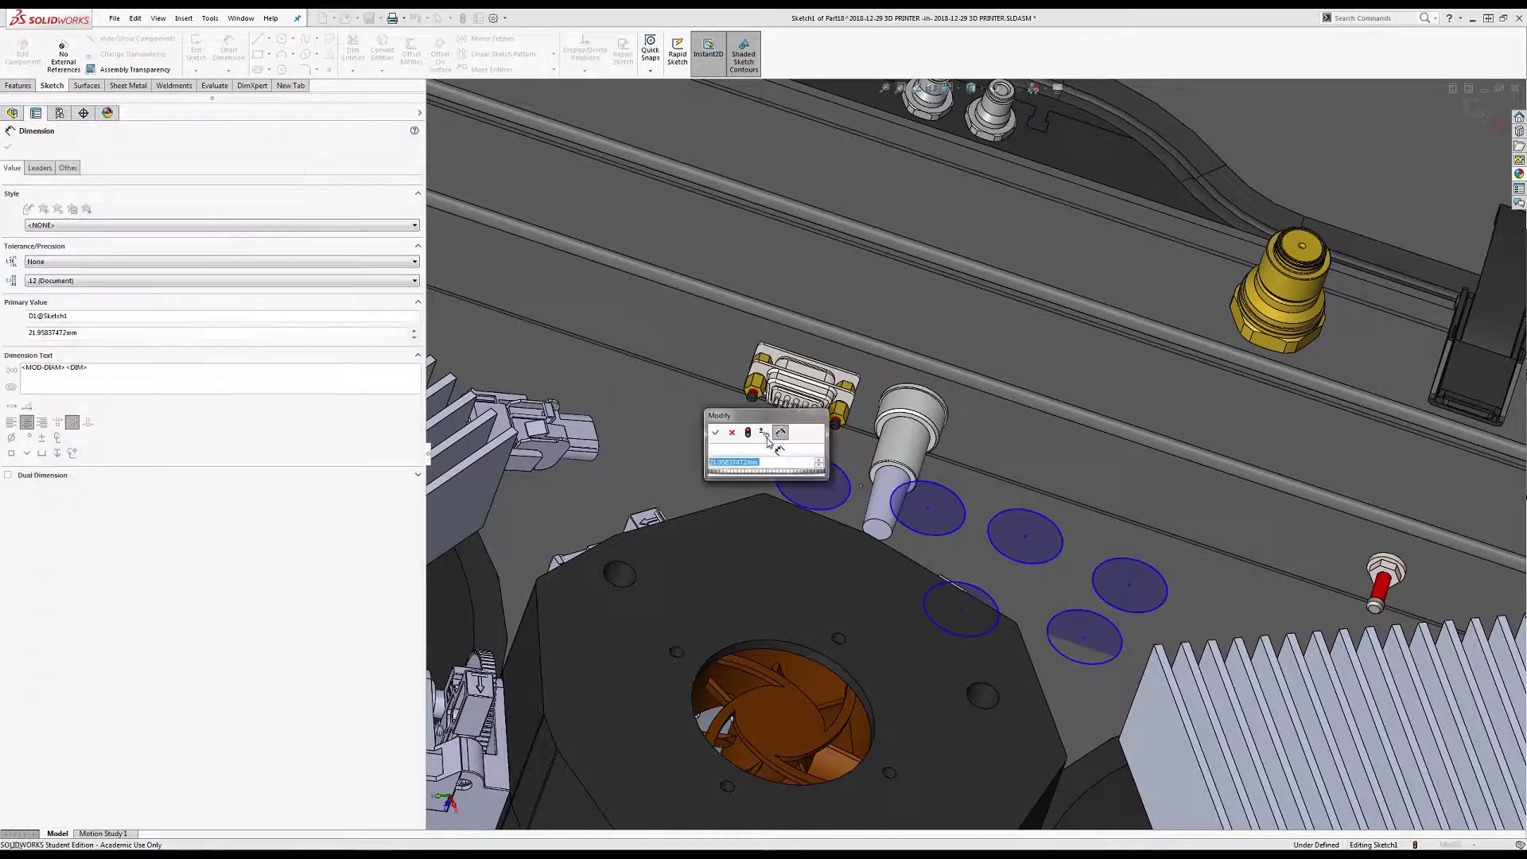
{"action": "key", "text": "Escape"}
{"action": "key", "text": "Escape"}
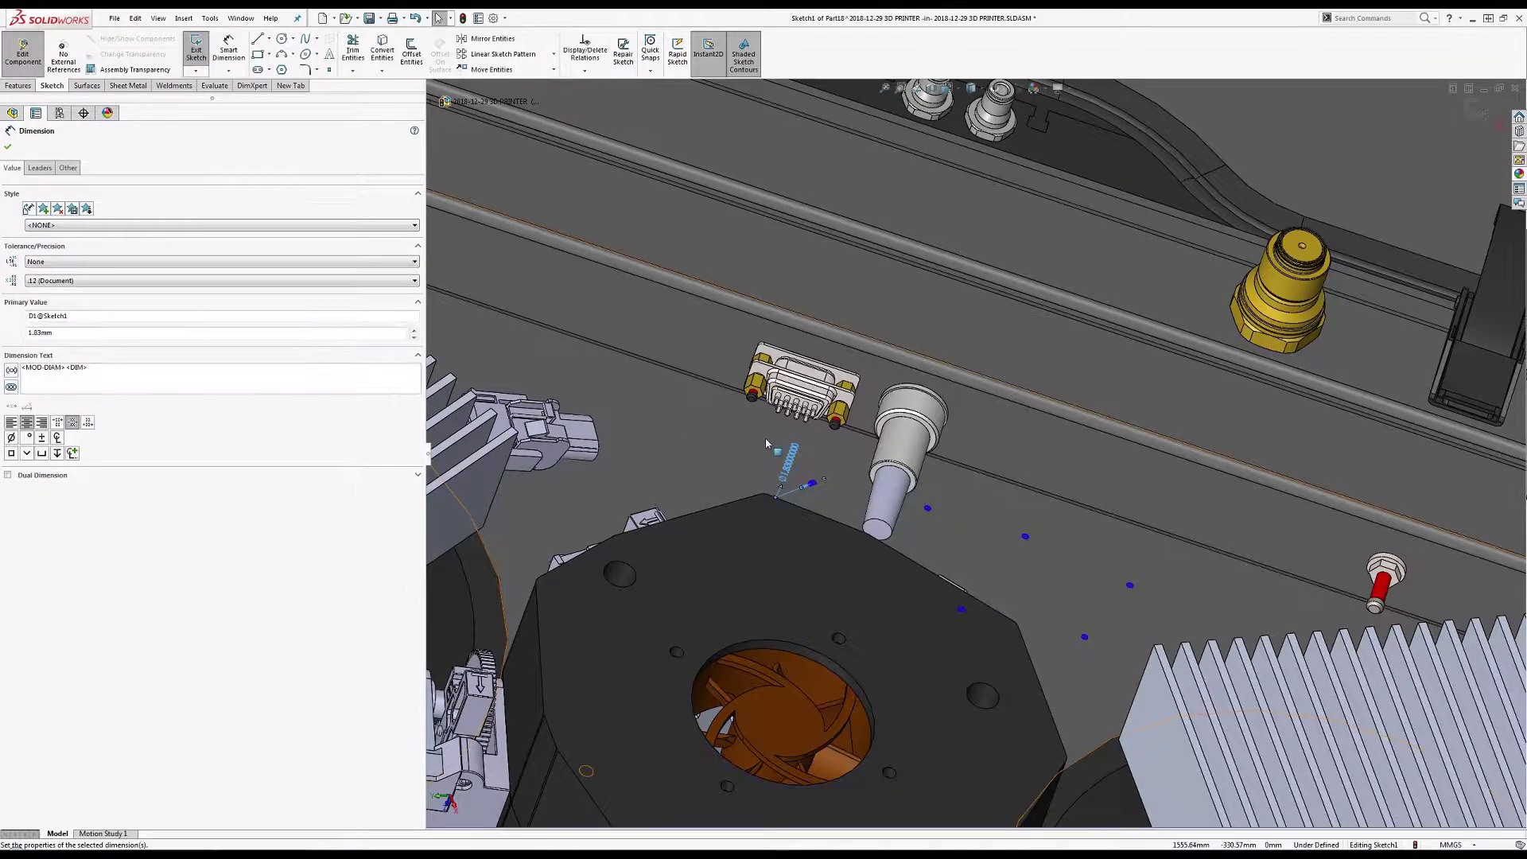
Move five of the six small circles onto the end face of the round connector, spaced apart from each other.
{"action": "scroll", "coordinate": [907, 541], "scroll_direction": "down", "scroll_amount": 3}
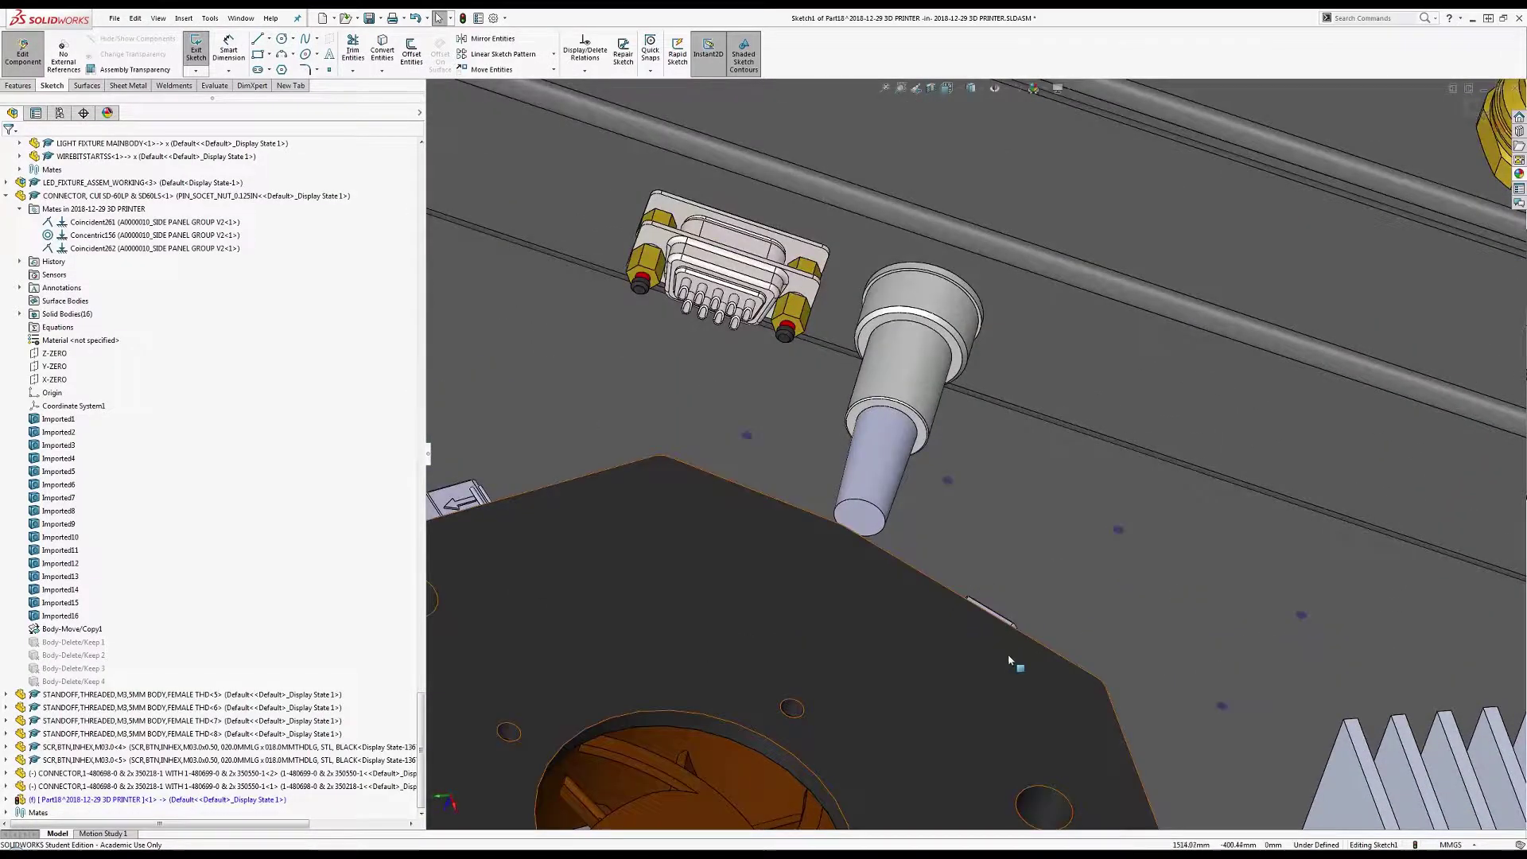
{"action": "left_click_drag", "start_coordinate": [1007, 656], "coordinate": [945, 525]}
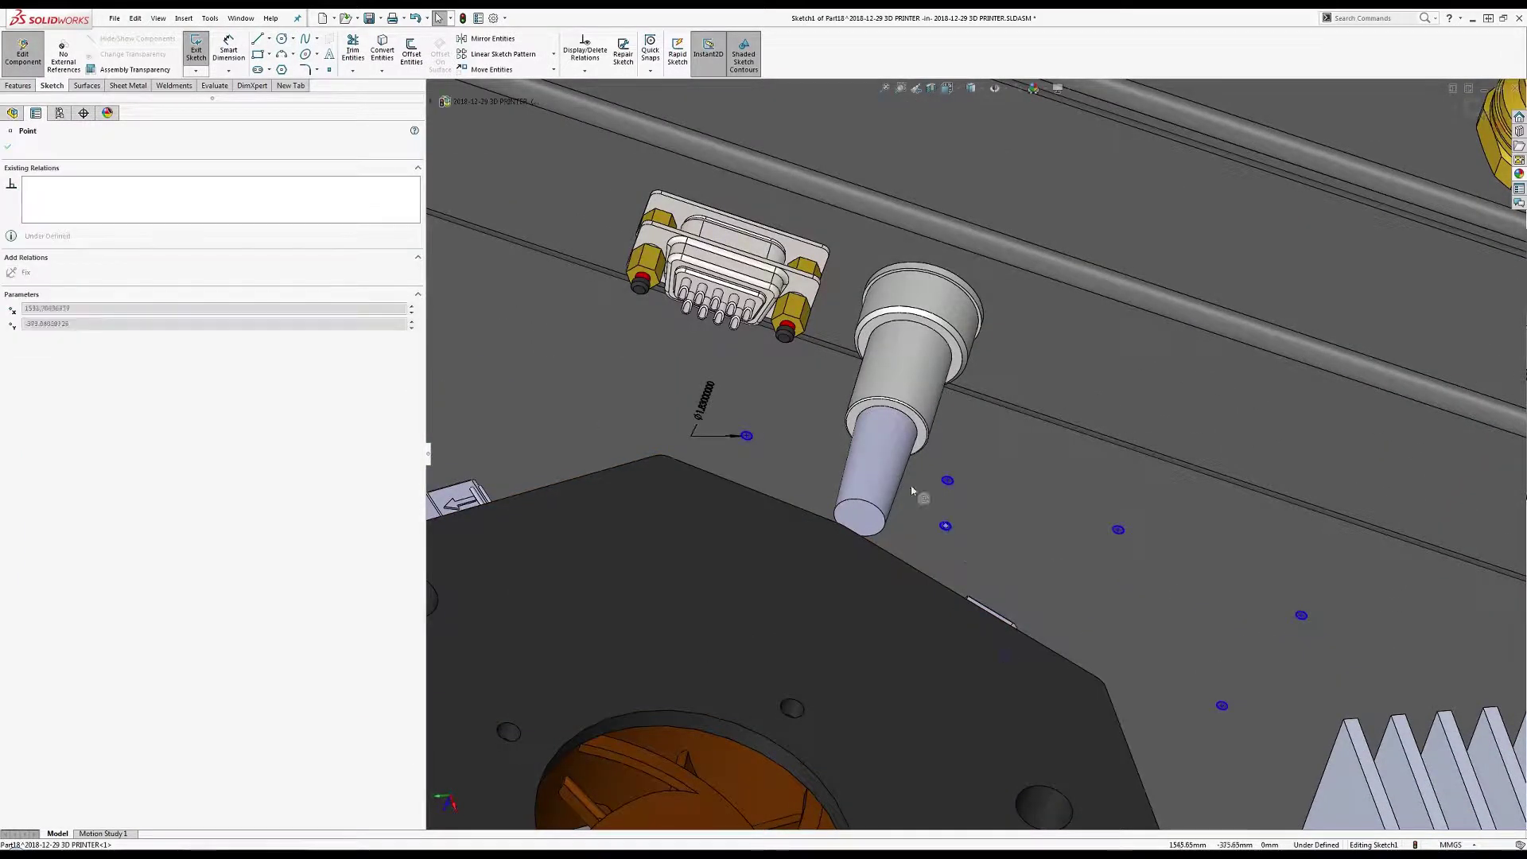
{"action": "left_click", "coordinate": [850, 518]}
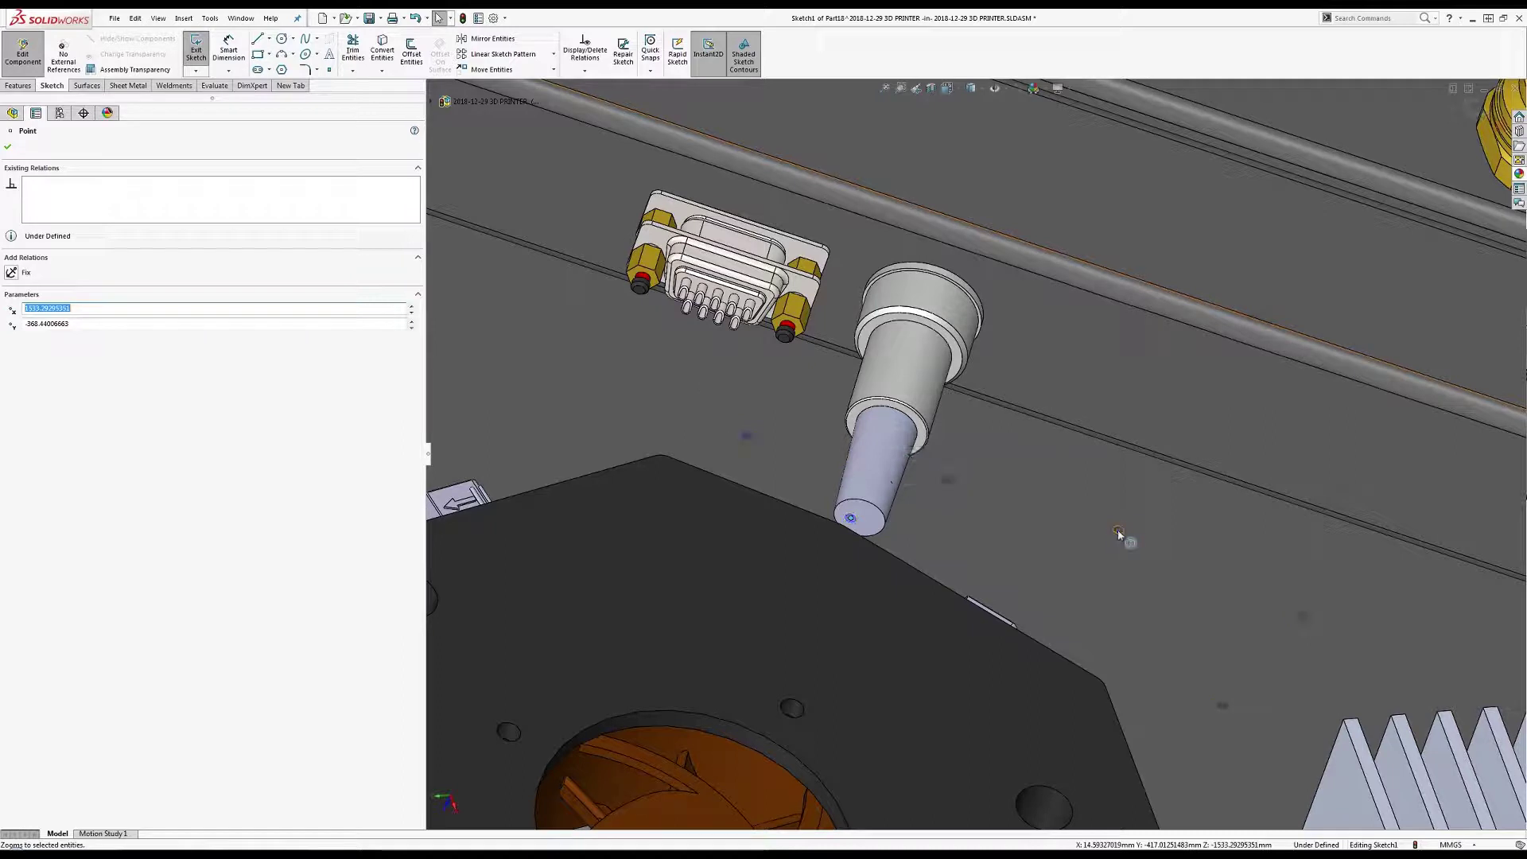
{"action": "left_click_drag", "start_coordinate": [1118, 530], "coordinate": [1077, 524]}
{"action": "left_click", "coordinate": [872, 516]}
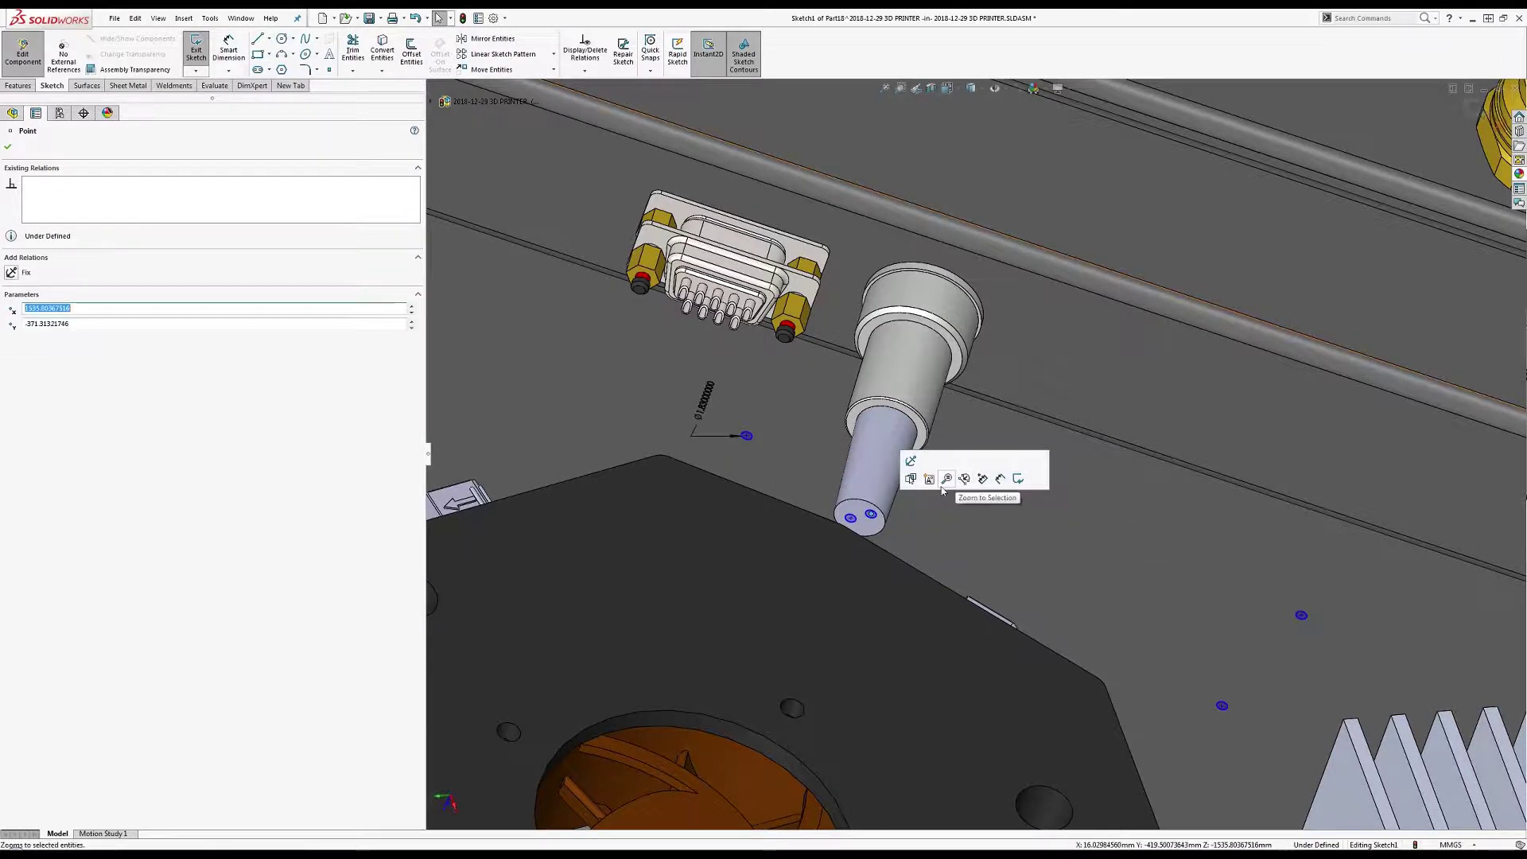
{"action": "mouse_move", "coordinate": [746, 435]}
{"action": "left_mouse_down"}
{"action": "mouse_move", "coordinate": [866, 519]}
{"action": "mouse_move", "coordinate": [852, 507]}
{"action": "left_mouse_up"}
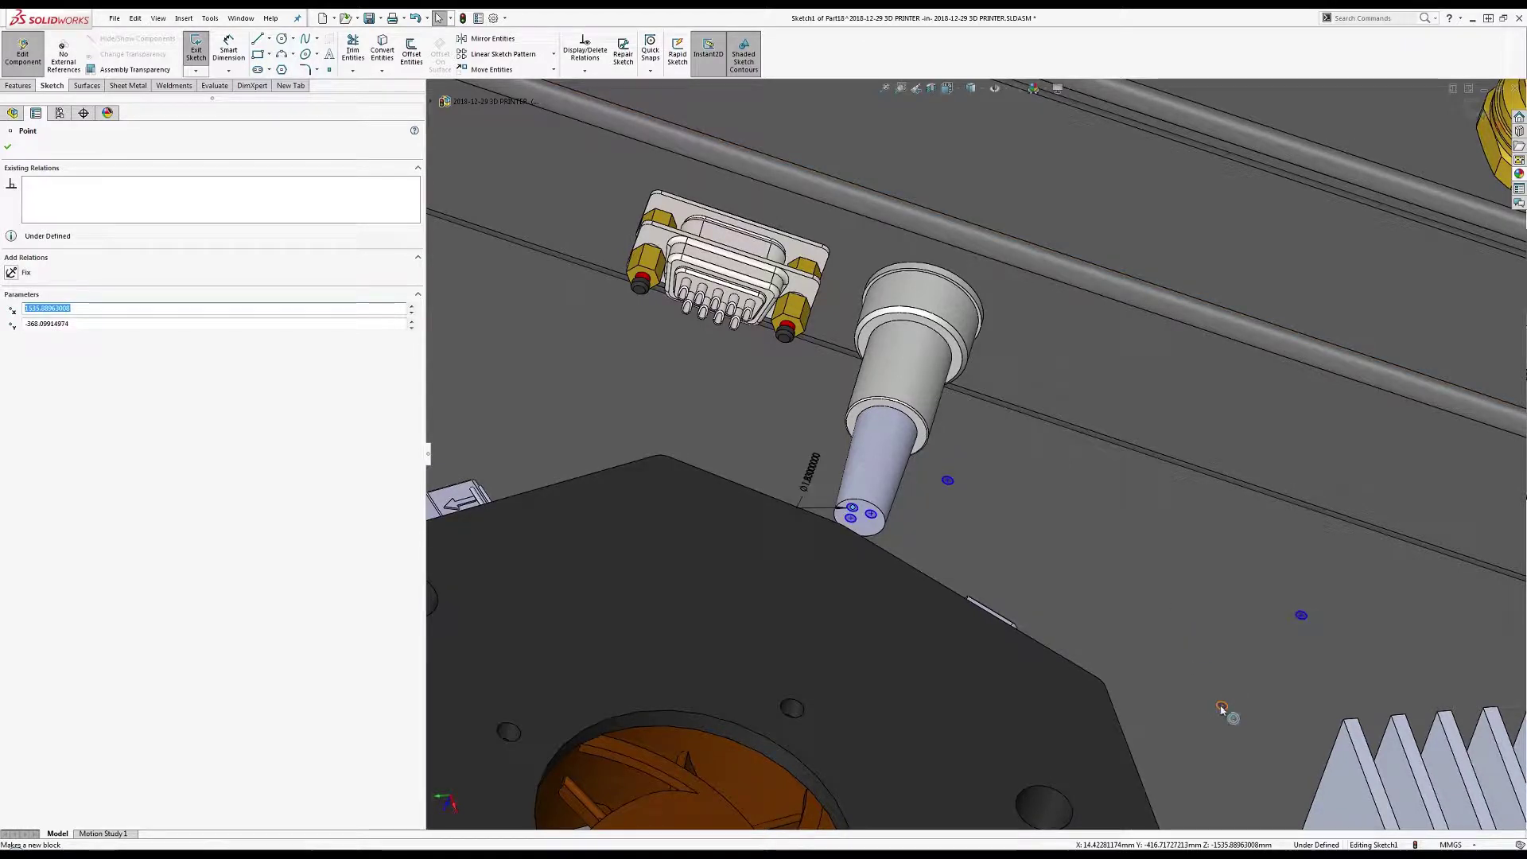
{"action": "left_click_drag", "start_coordinate": [978, 613], "coordinate": [868, 526]}
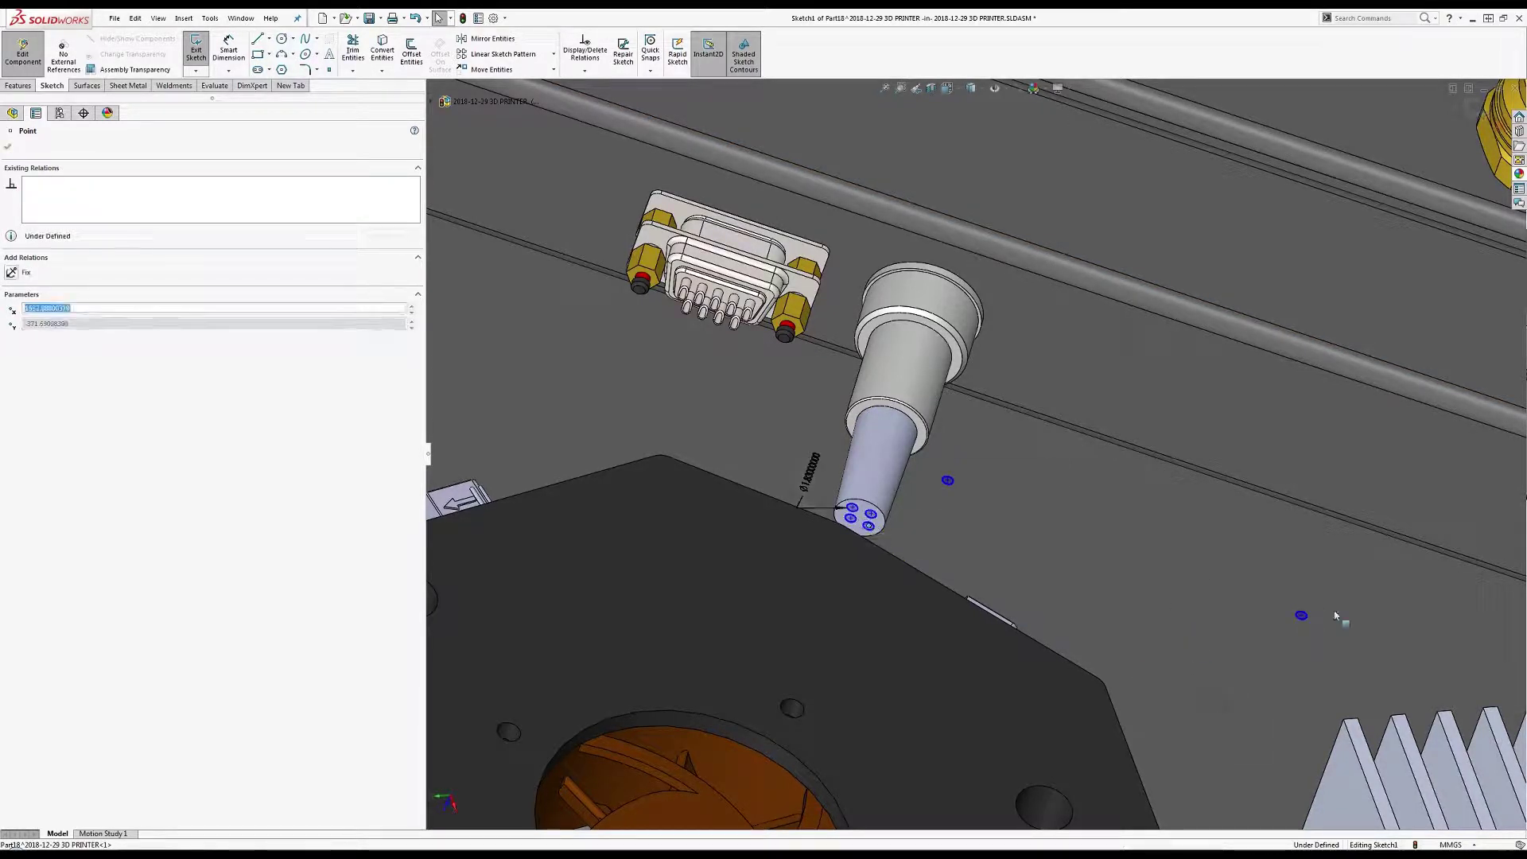
{"action": "left_click_drag", "start_coordinate": [1283, 620], "coordinate": [861, 531]}
Move the dimensioned circle off the connector's end face into the empty area beside it.
{"action": "scroll", "coordinate": [887, 509], "scroll_direction": "down", "scroll_amount": 5}
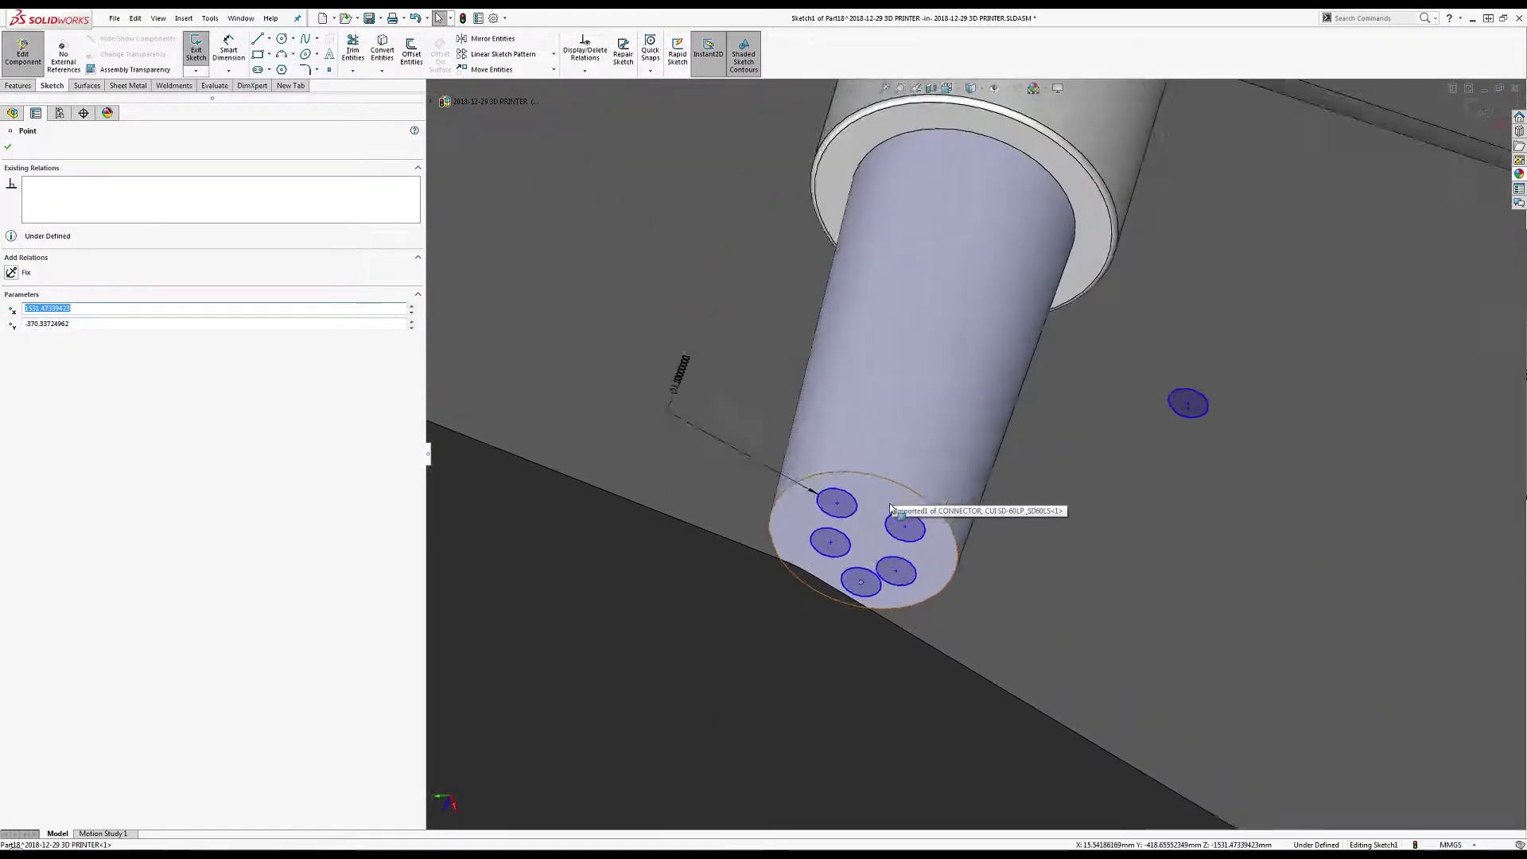
{"action": "middle_click_drag", "start_coordinate": [890, 509], "coordinate": [843, 515]}
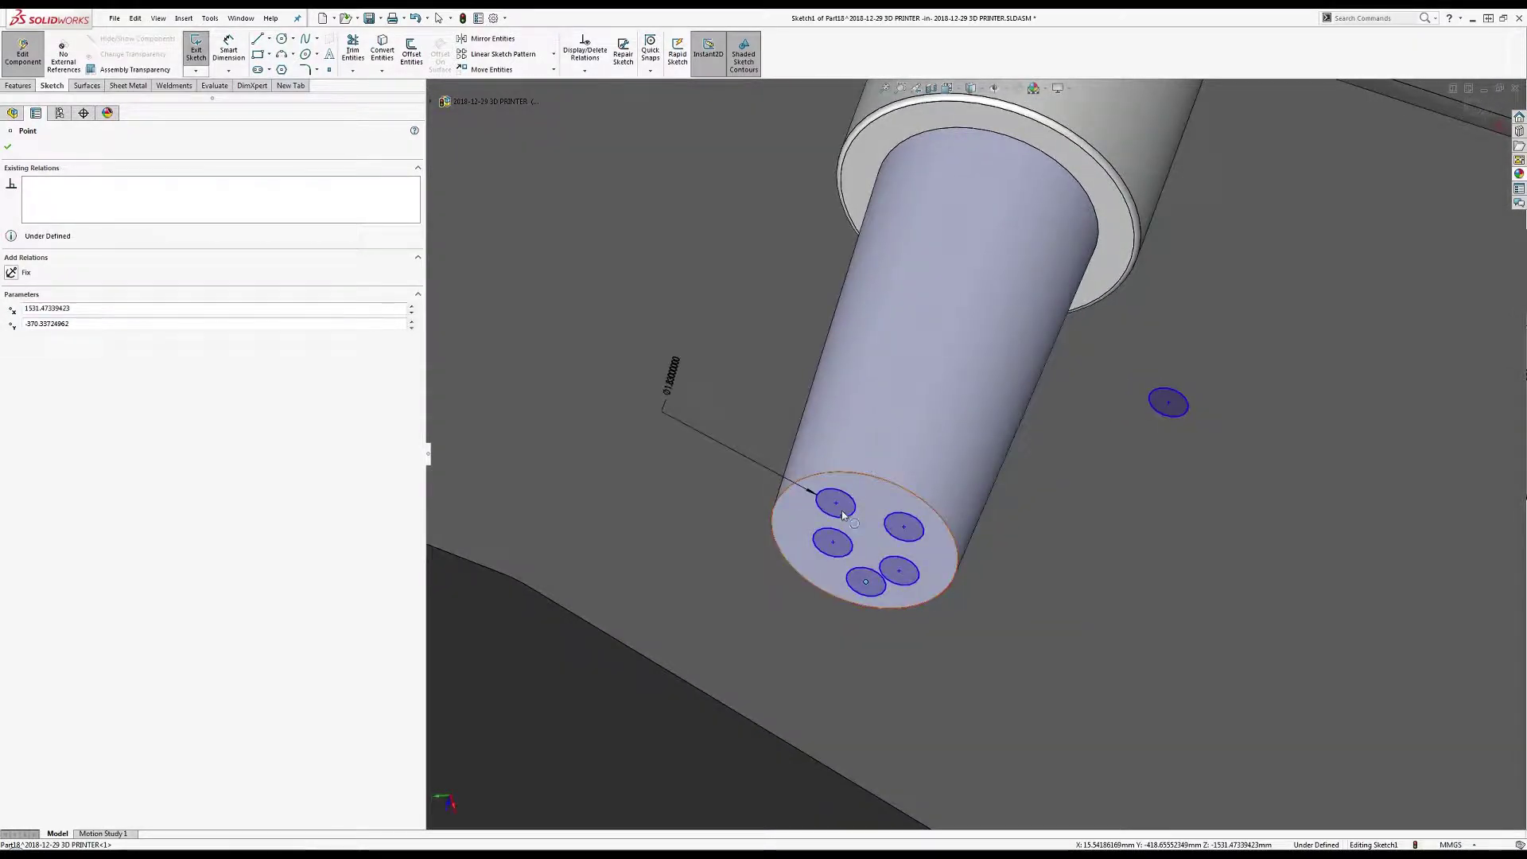
{"action": "left_click_drag", "start_coordinate": [843, 515], "coordinate": [1145, 589]}
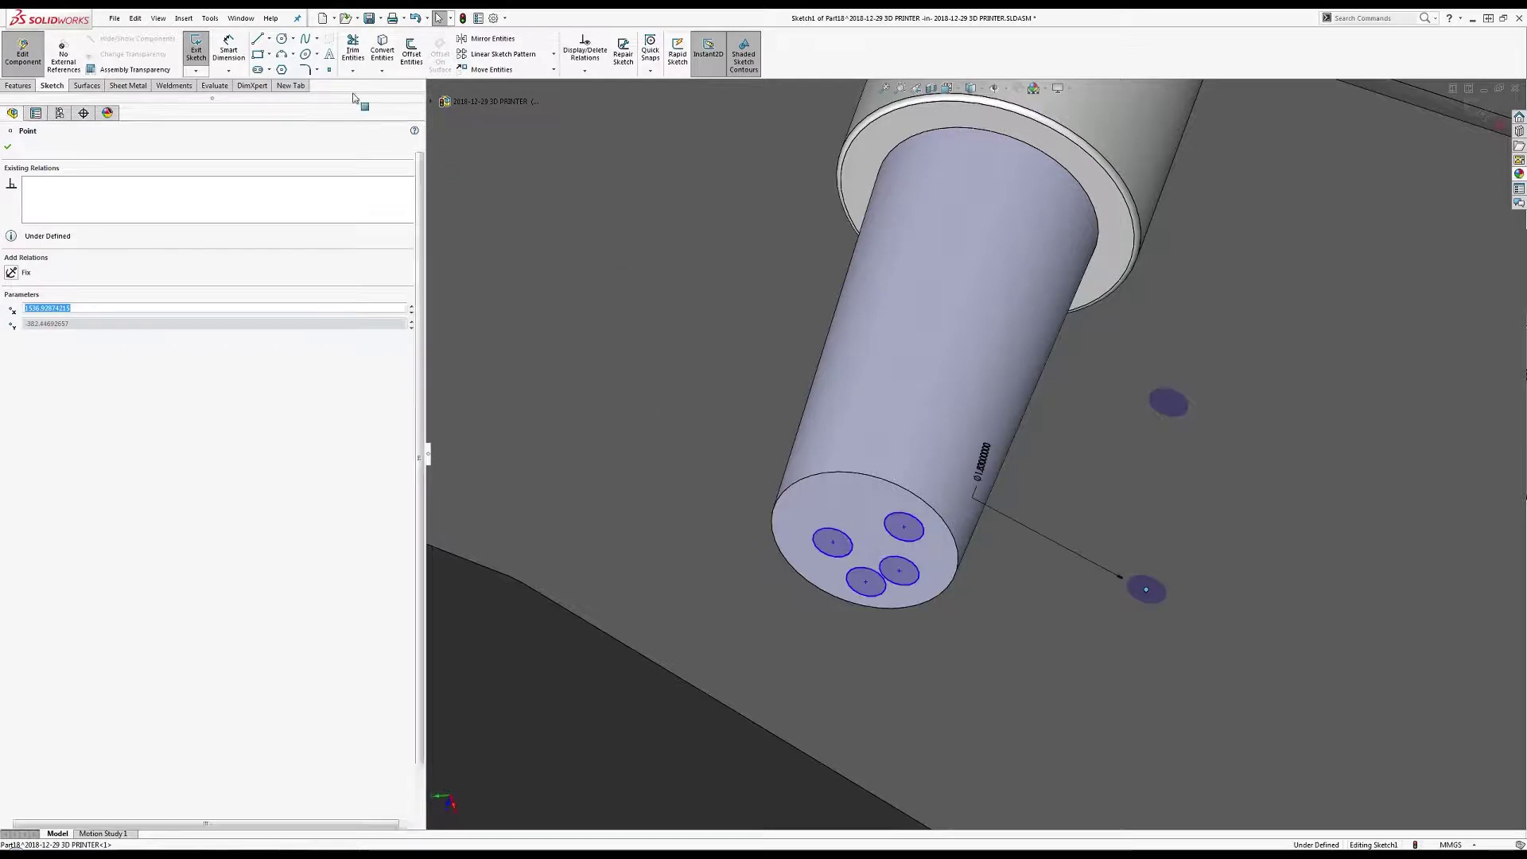
Sketch an inscribed-circle hexagon around the centre of the connector's end face, with sides about 3.18 mm long, and check one side's relations.
{"action": "key", "text": "Escape"}
{"action": "left_click", "coordinate": [279, 70]}
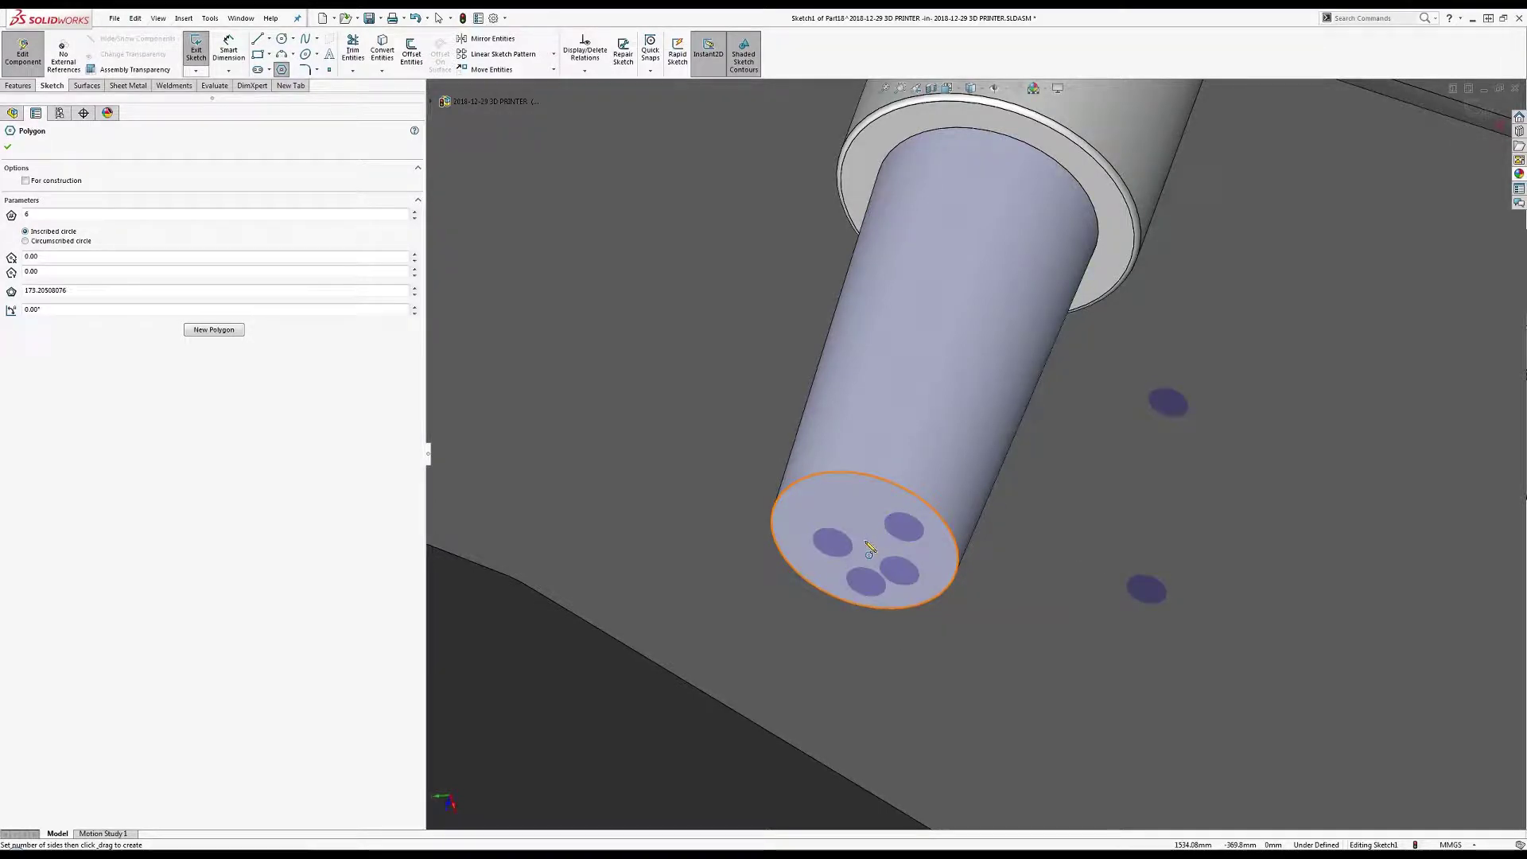
{"action": "left_click_drag", "start_coordinate": [869, 549], "coordinate": [844, 491]}
{"action": "key", "text": "Escape"}
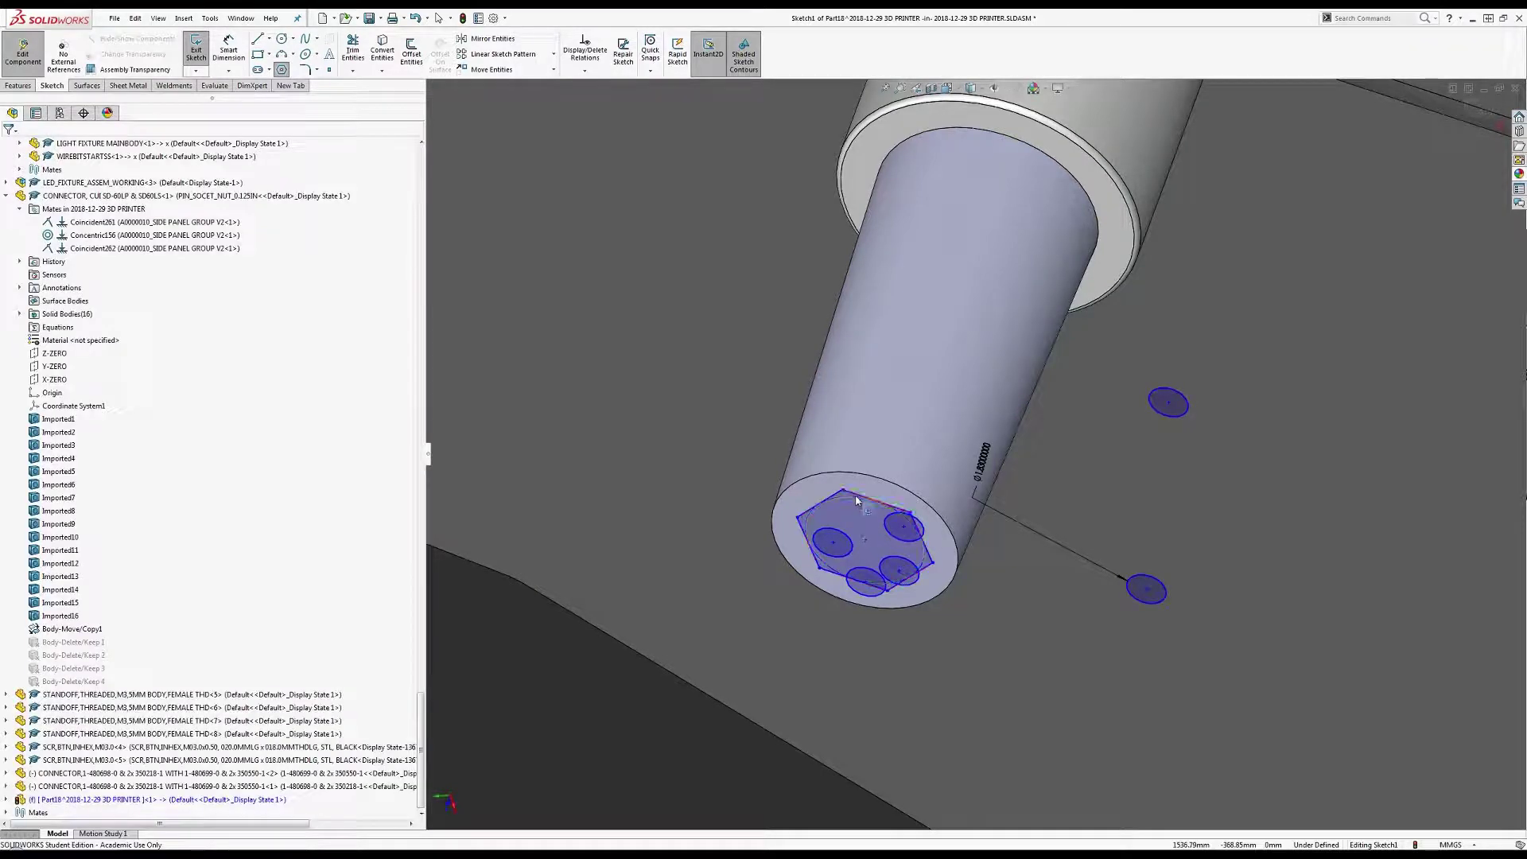
{"action": "left_click", "coordinate": [858, 499]}
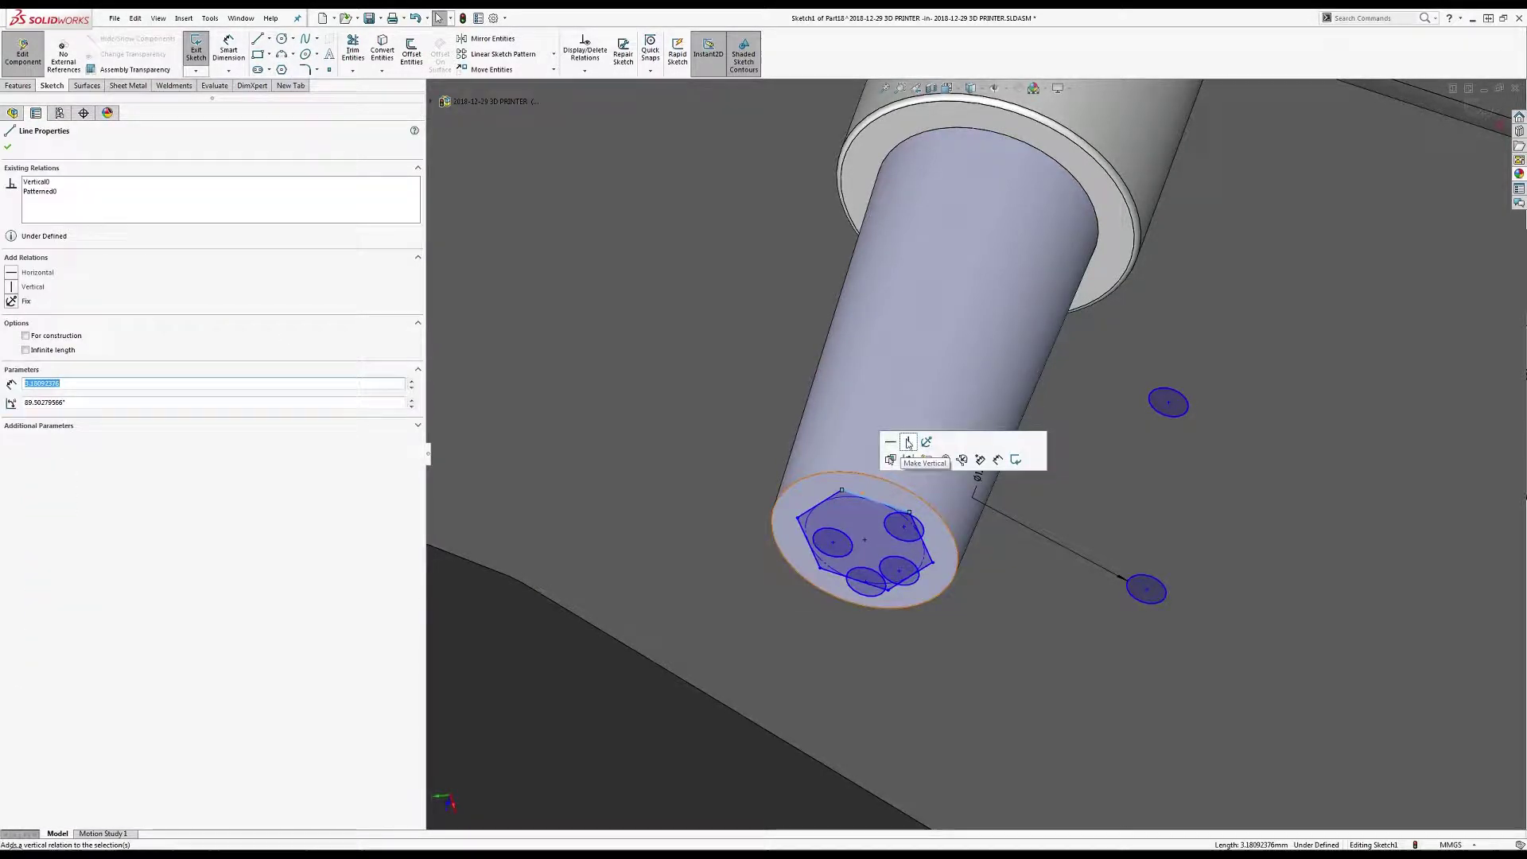
{"action": "key", "text": "Escape"}
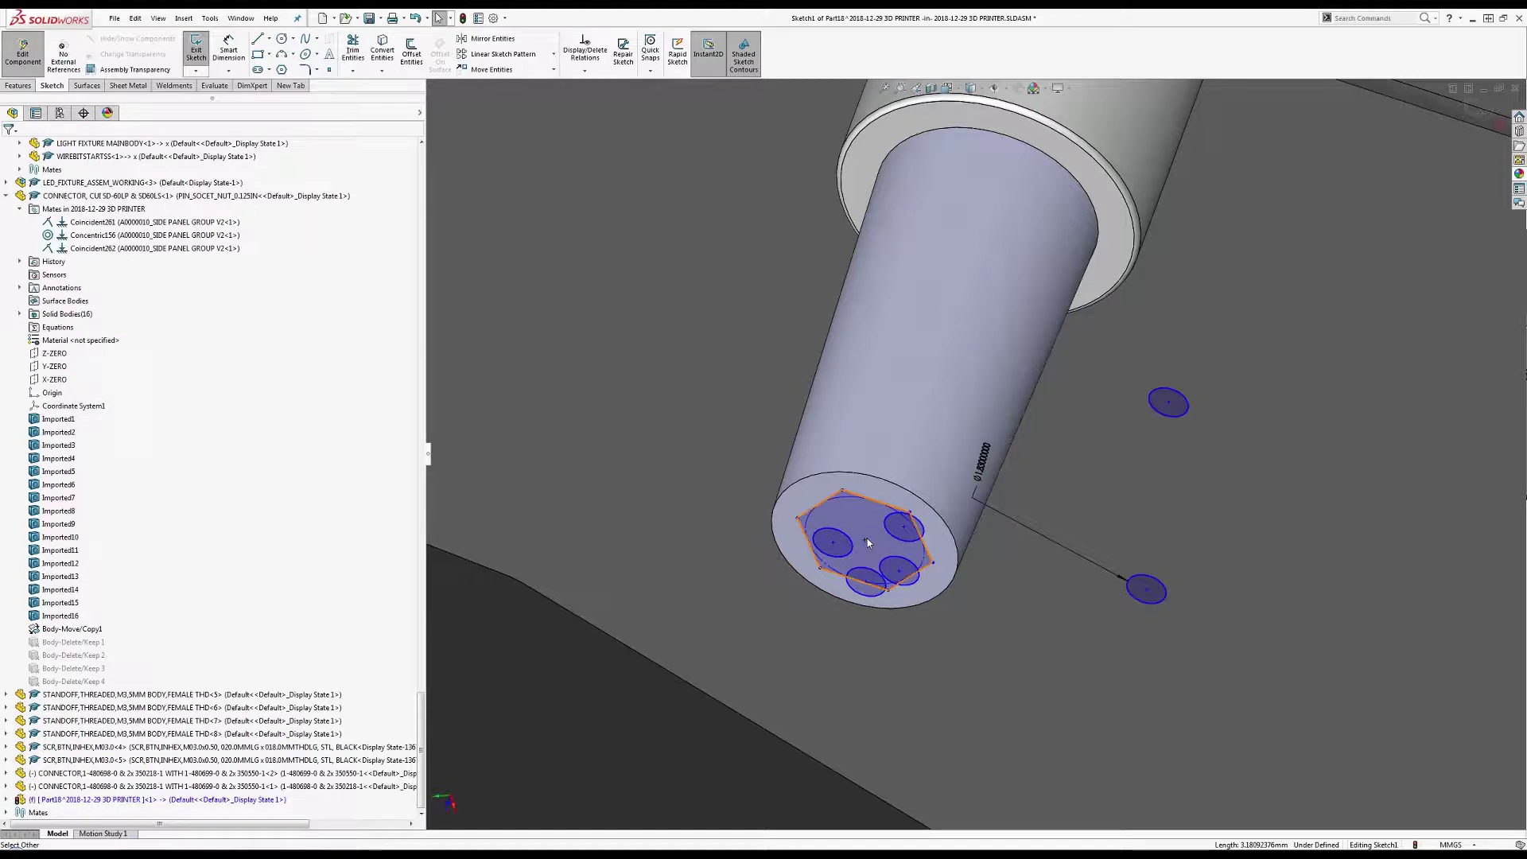
Make the hexagon's centre point concentric with the round edge of the connector's end face and check its relations.
{"action": "left_click", "coordinate": [865, 541]}
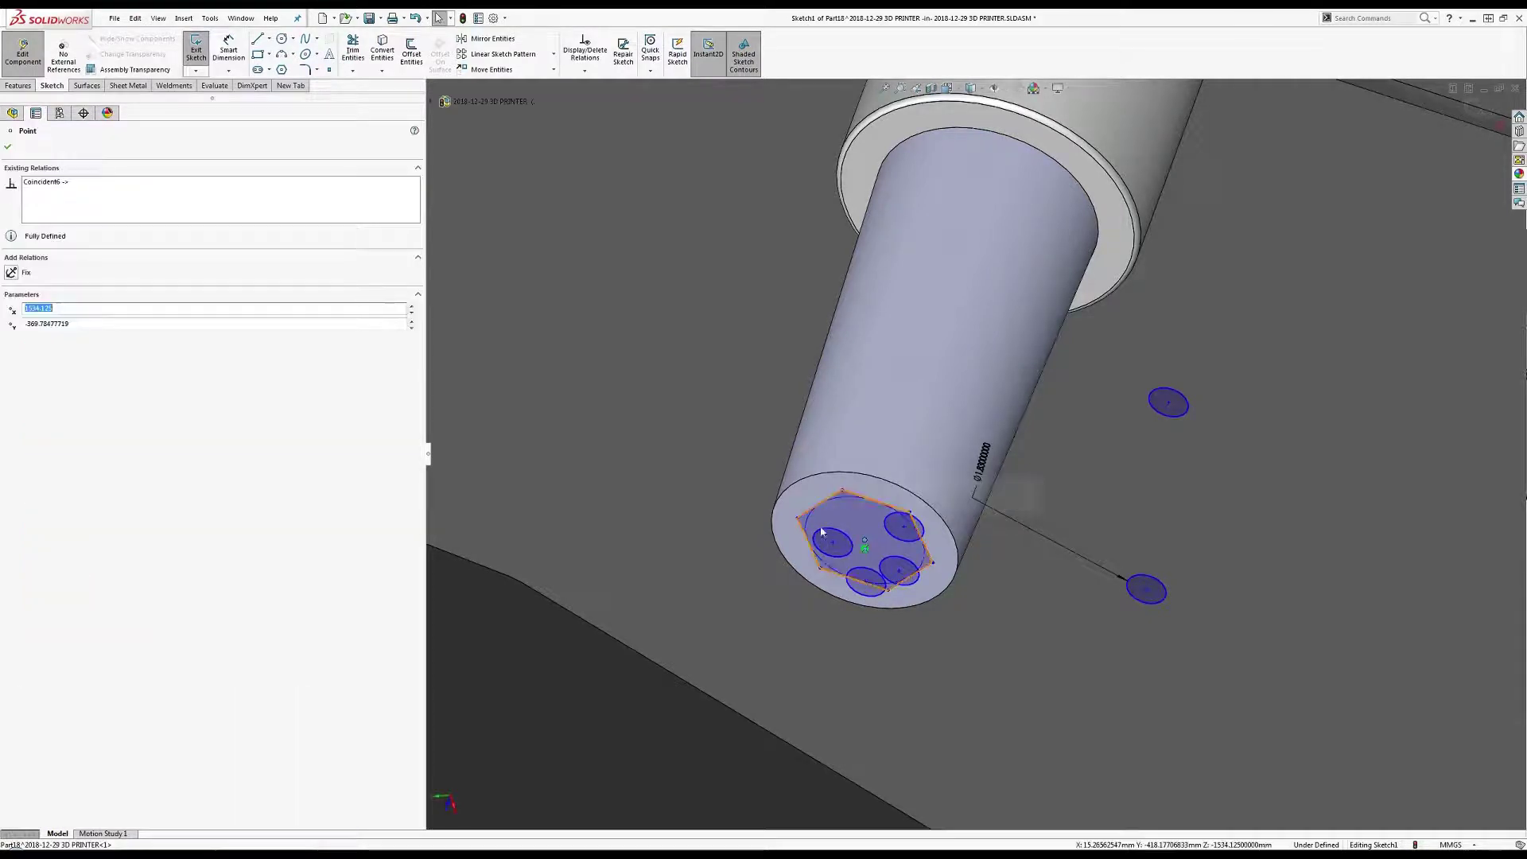
{"action": "left_click", "coordinate": [800, 480], "text": "ctrl"}
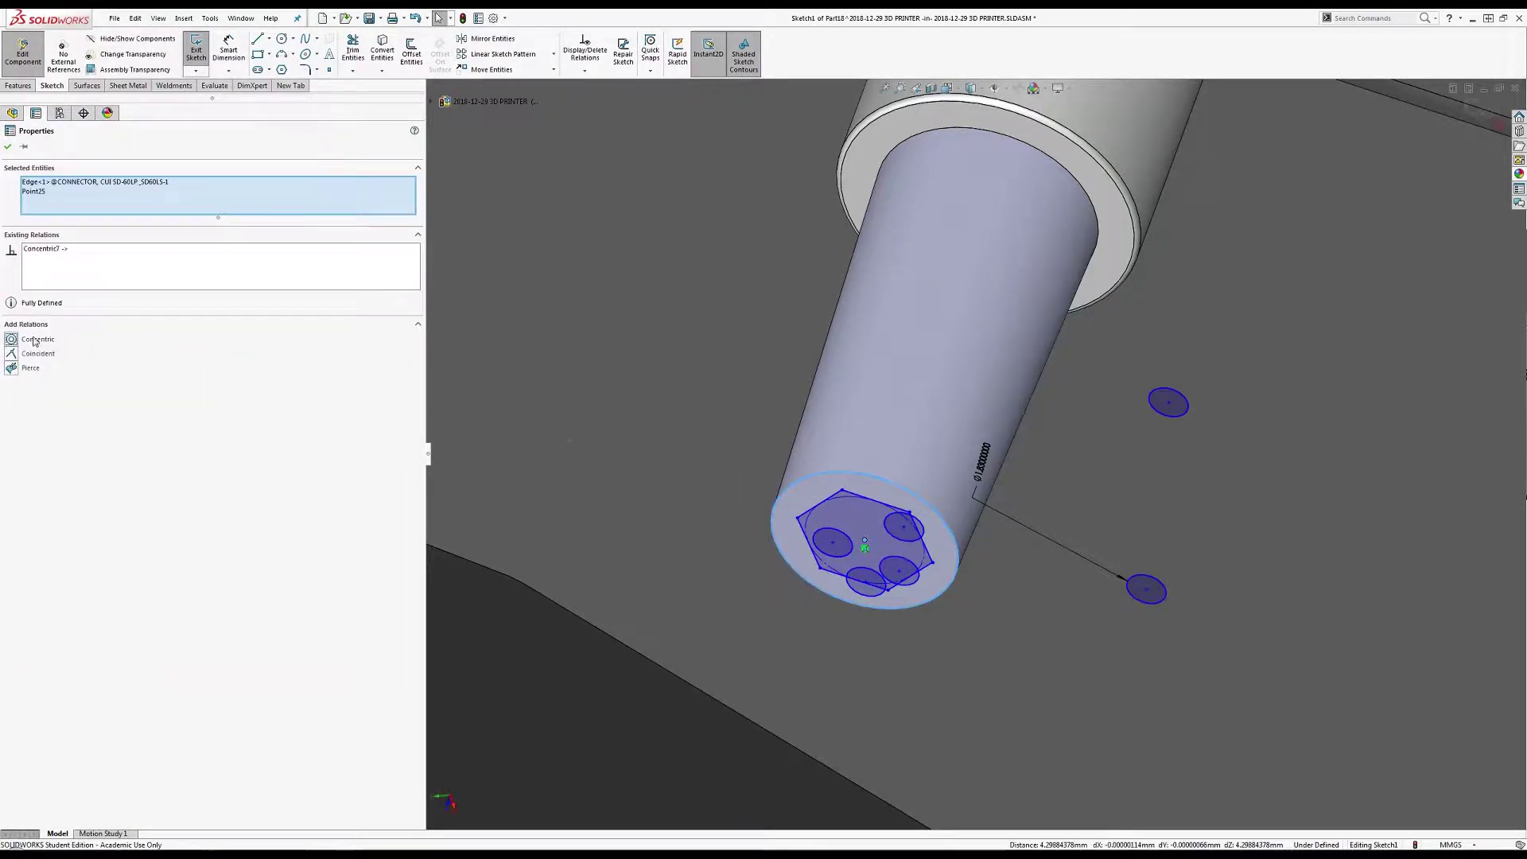
{"action": "left_click", "coordinate": [712, 543]}
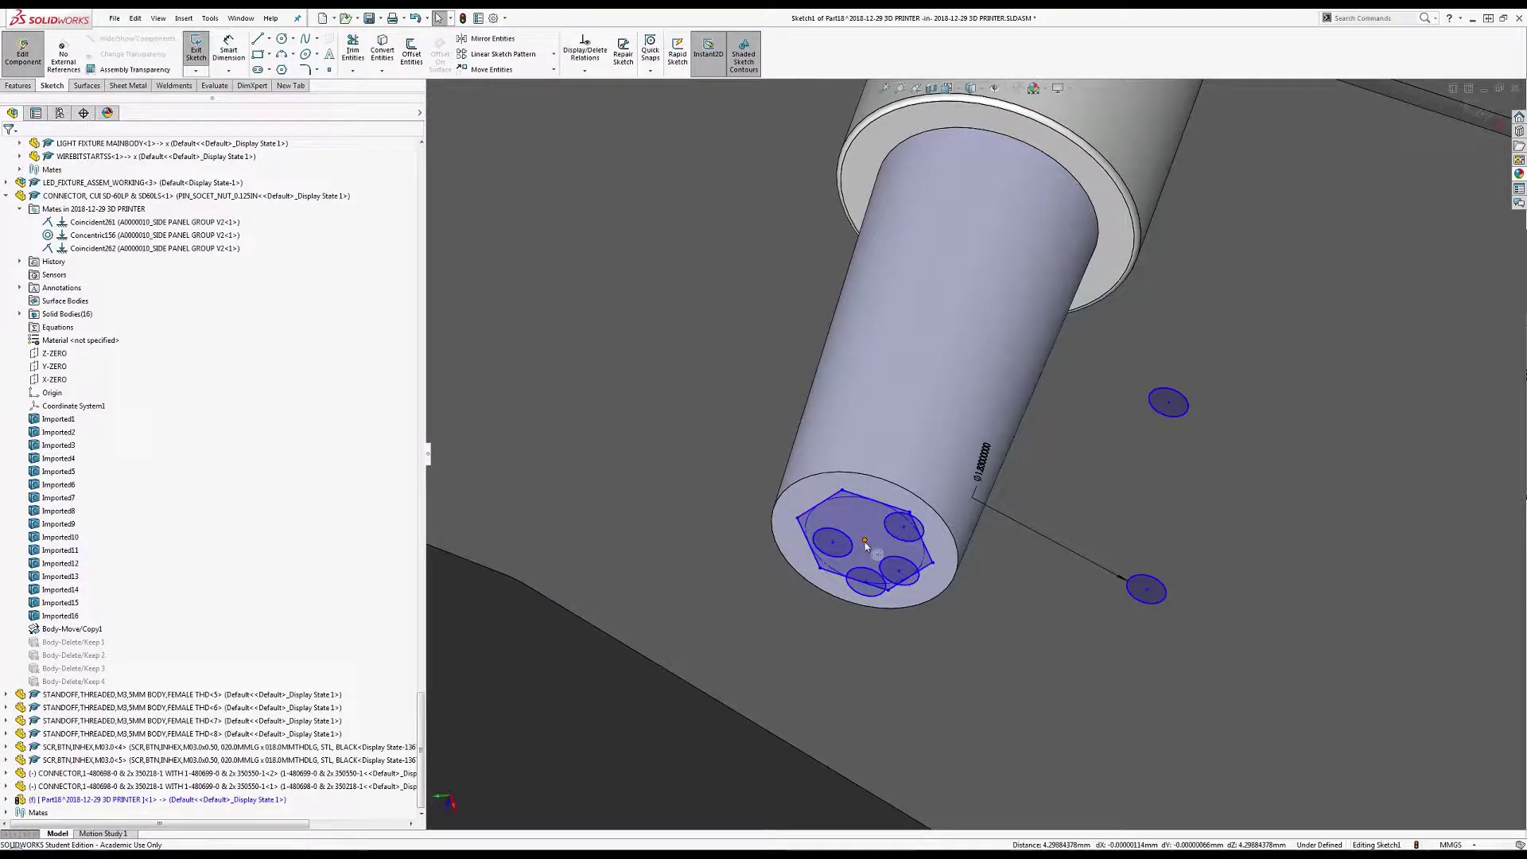
{"action": "left_click", "coordinate": [866, 541]}
{"action": "left_click", "coordinate": [53, 184]}
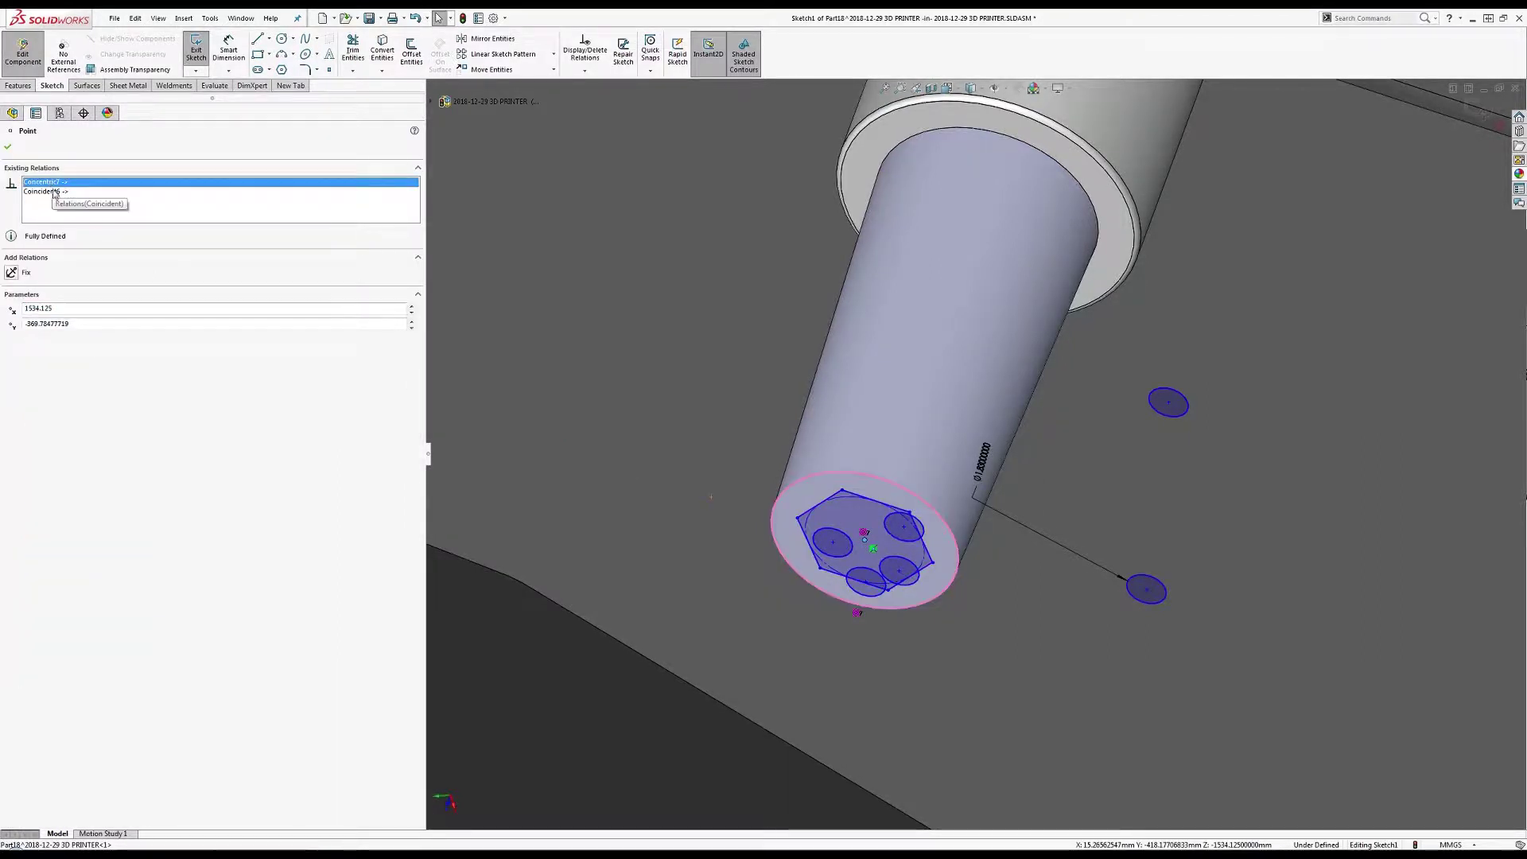
{"action": "left_click", "coordinate": [753, 571]}
Merge the centres of the two leftmost circles on the end face with the two adjacent hexagon corners nearest them.
{"action": "left_click", "coordinate": [832, 543]}
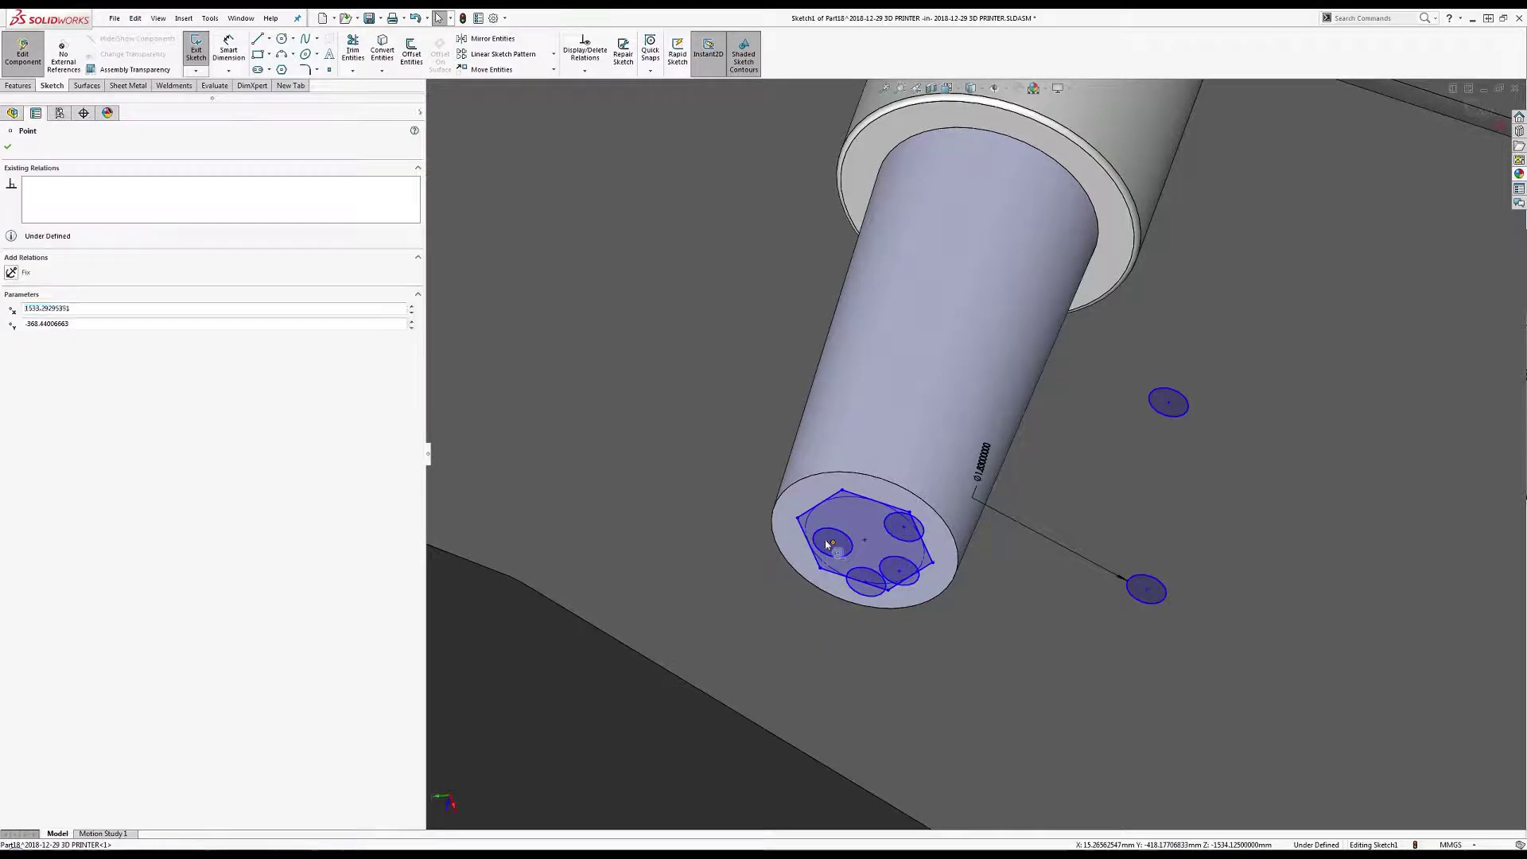
{"action": "left_click", "coordinate": [797, 517], "text": "ctrl"}
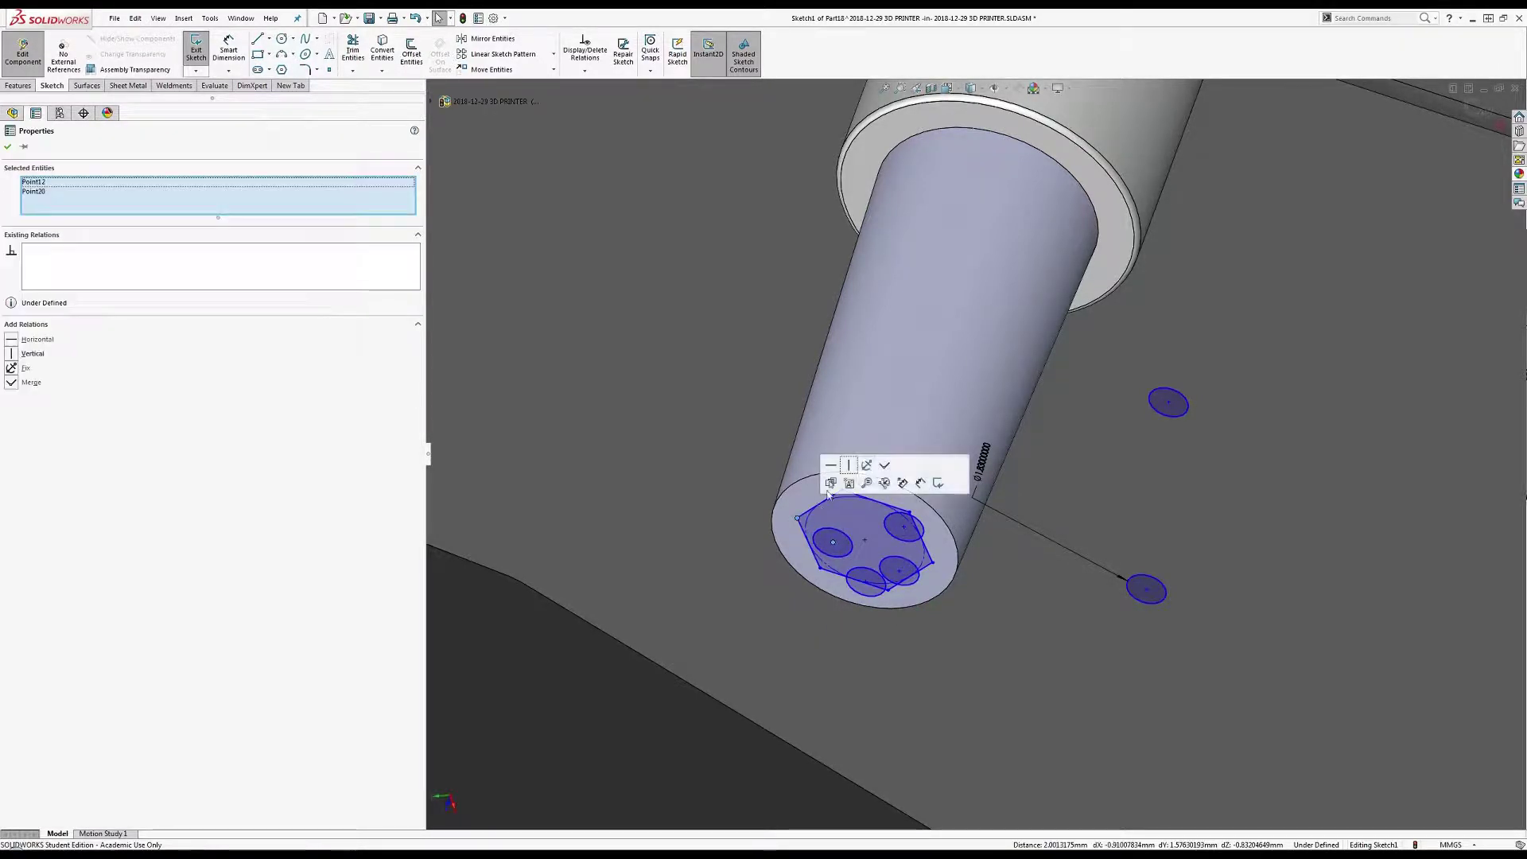
{"action": "left_click", "coordinate": [885, 466]}
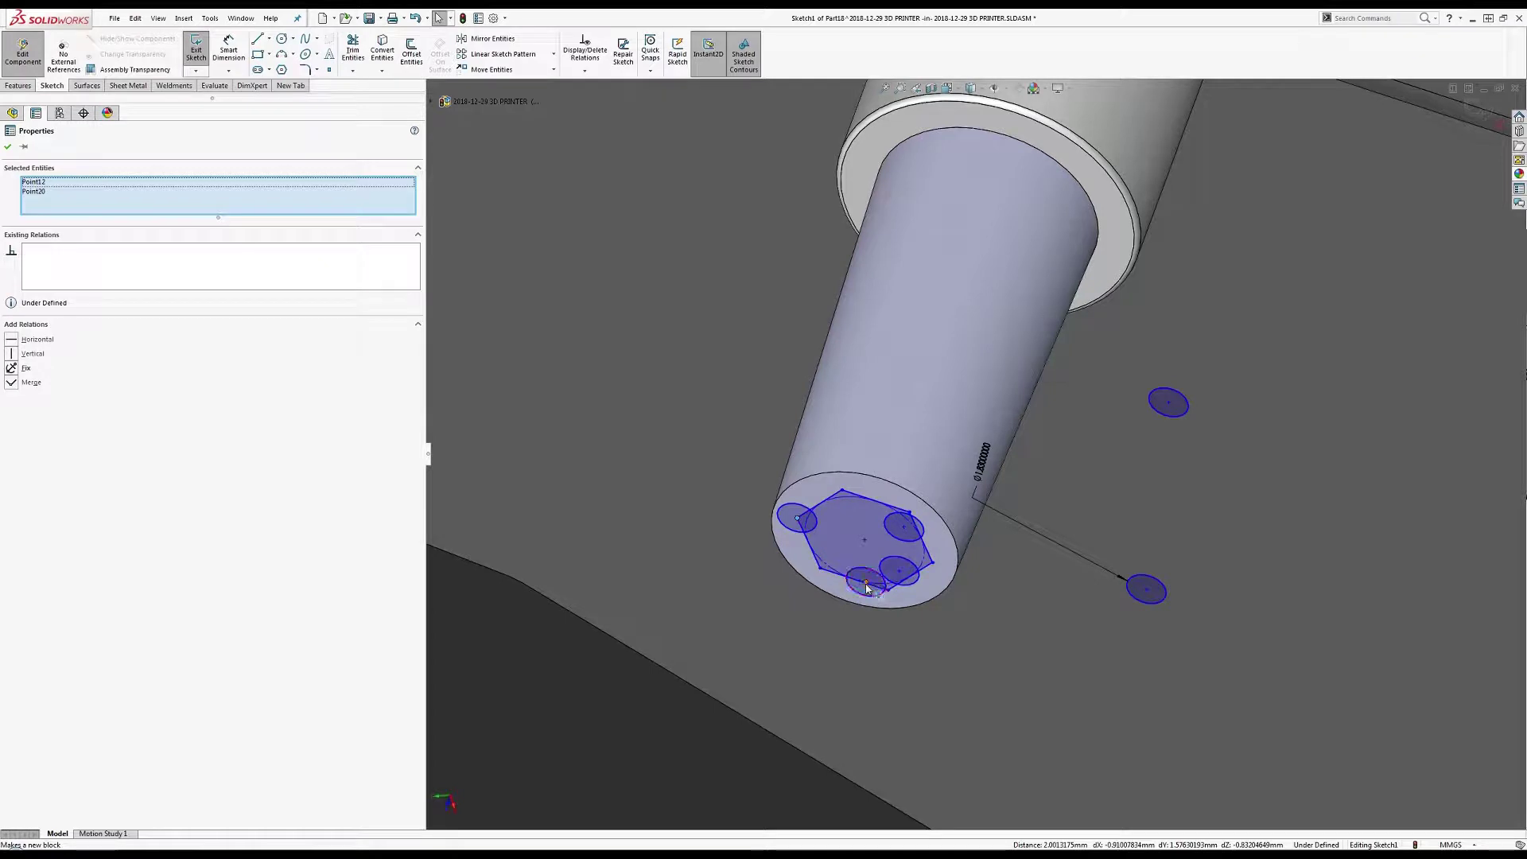
{"action": "left_click", "coordinate": [866, 585]}
{"action": "left_click", "coordinate": [865, 540], "text": "ctrl"}
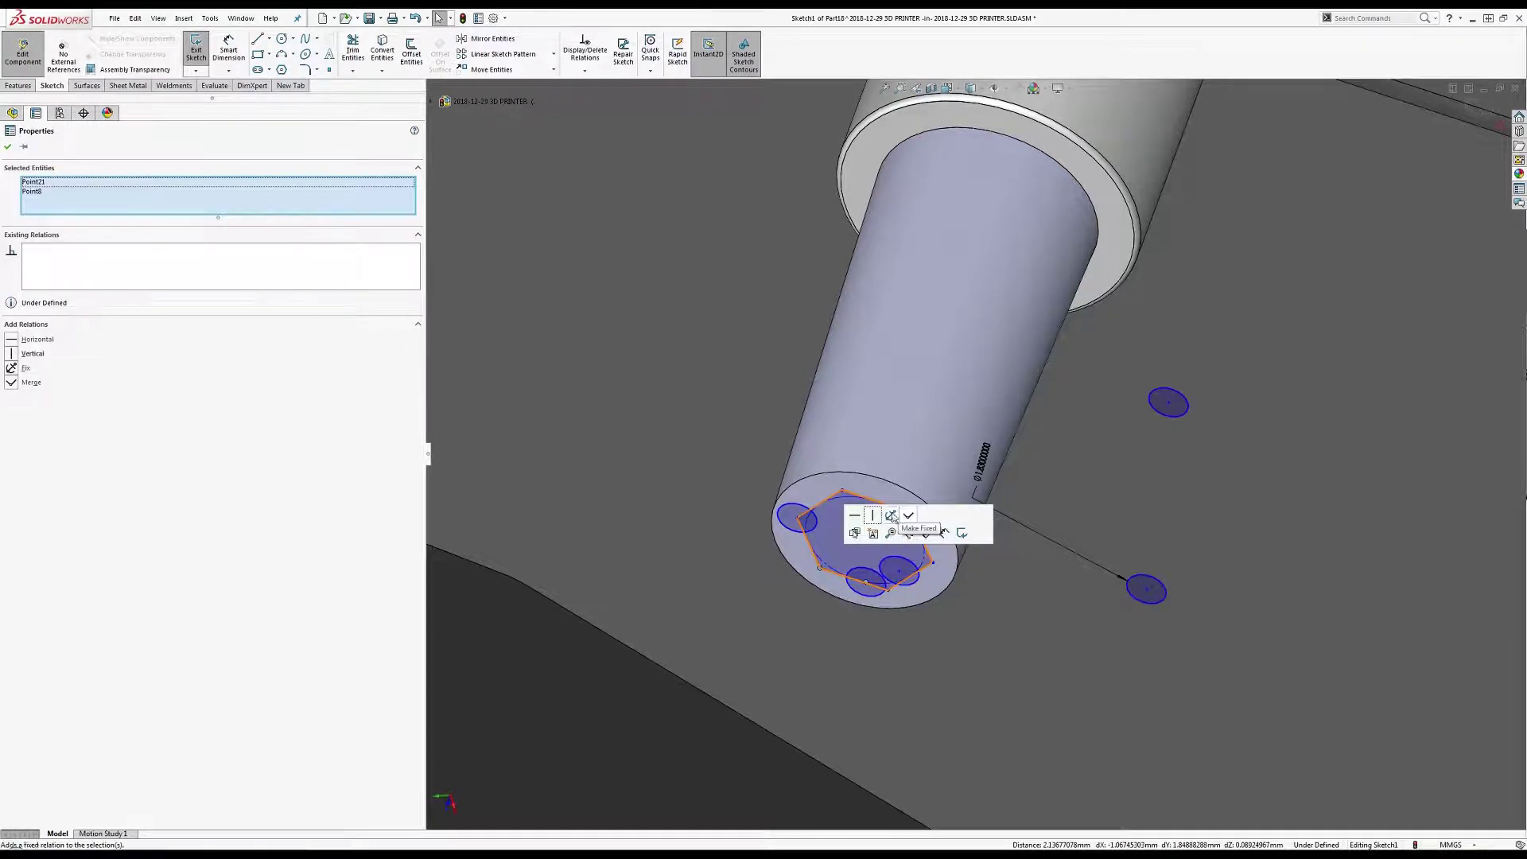
{"action": "left_click", "coordinate": [910, 518]}
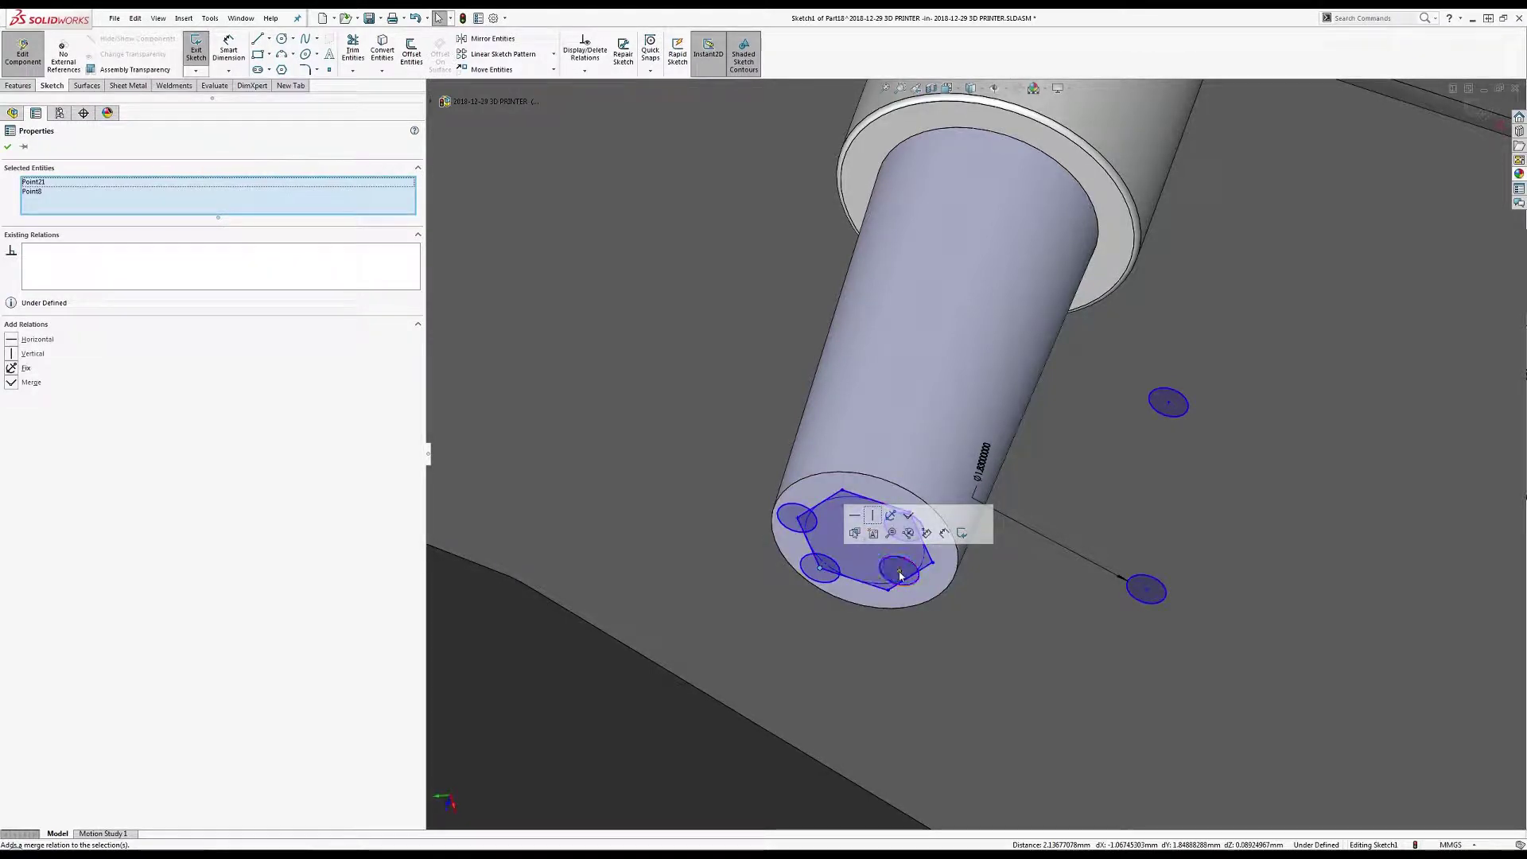
Merge the centres of the remaining two end-face circles with the hexagon's lowest and uppermost corners.
{"action": "left_click", "coordinate": [889, 591]}
{"action": "left_click", "coordinate": [933, 564], "text": "ctrl"}
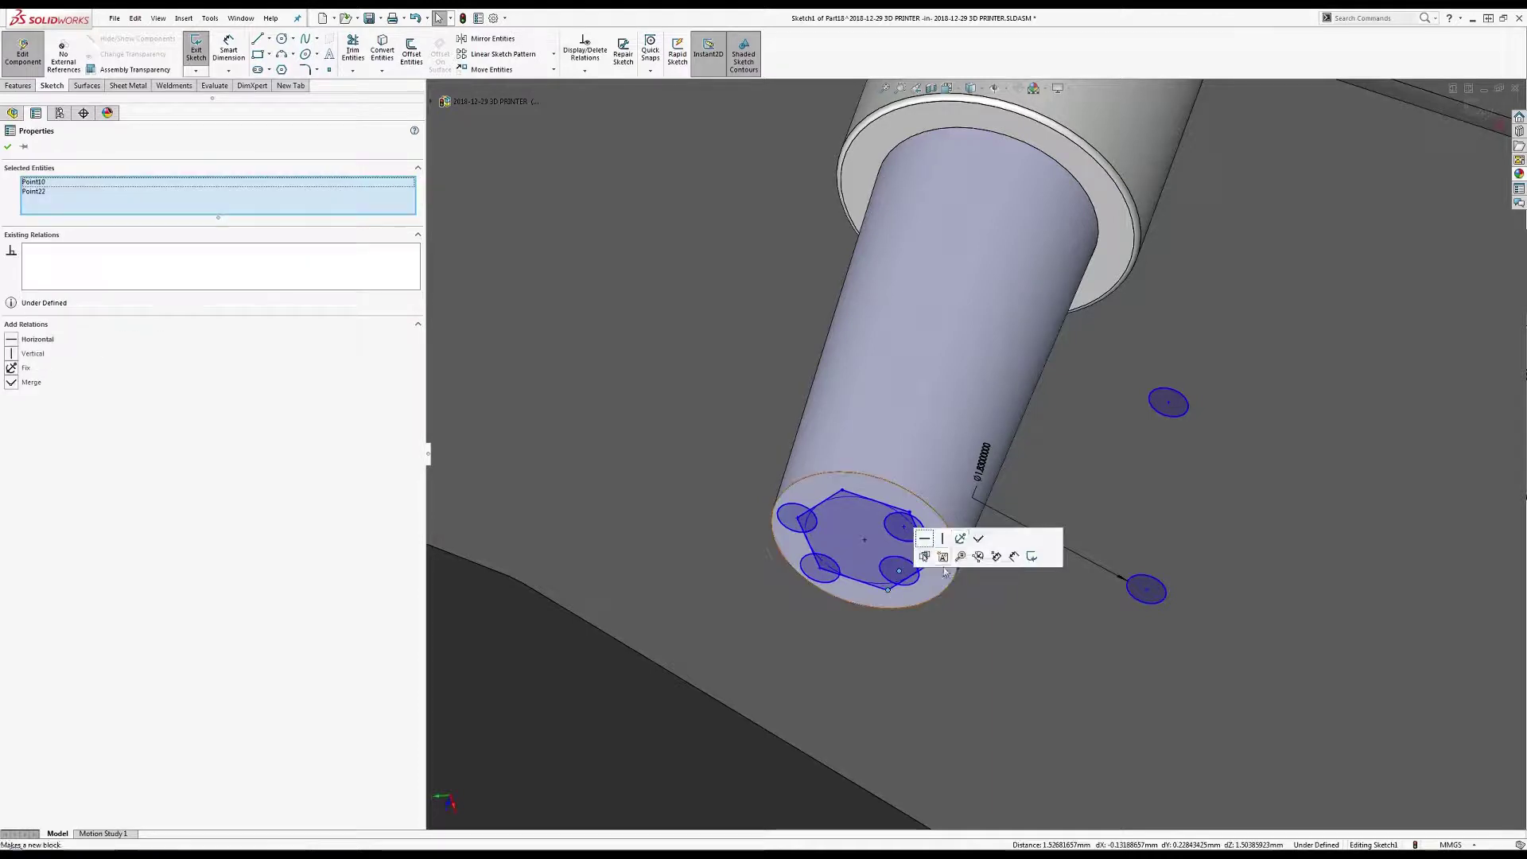
{"action": "left_click", "coordinate": [978, 539]}
{"action": "left_click", "coordinate": [843, 492]}
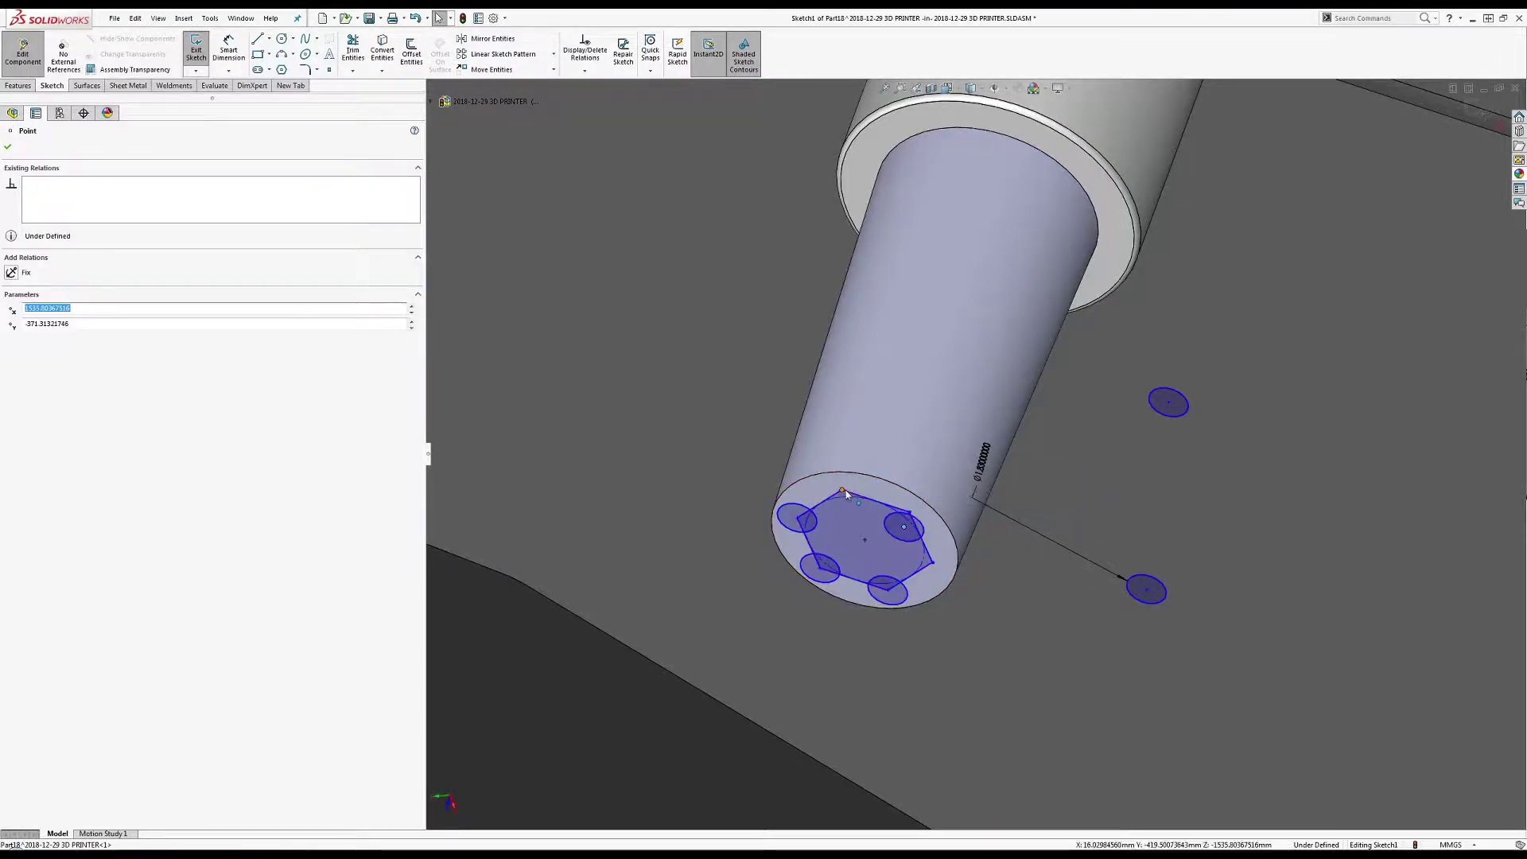
{"action": "left_click", "coordinate": [846, 494], "text": "ctrl"}
{"action": "left_click", "coordinate": [940, 447]}
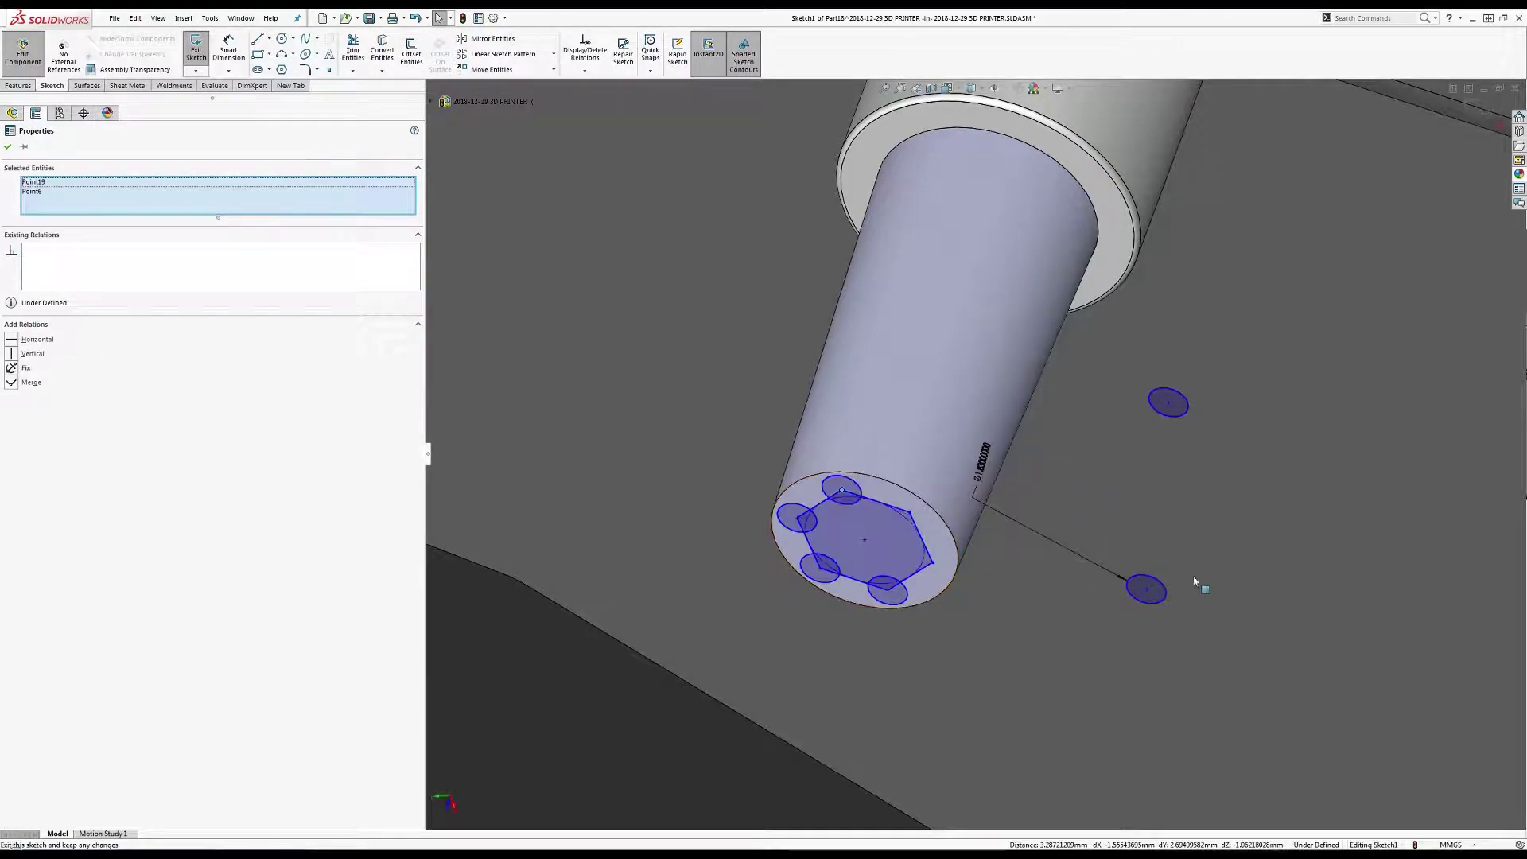
Merge the centres of the dimensioned circle and the other circle beside the connector with the two free hexagon corners.
{"action": "left_click", "coordinate": [1146, 591]}
{"action": "left_click", "coordinate": [933, 563], "text": "ctrl"}
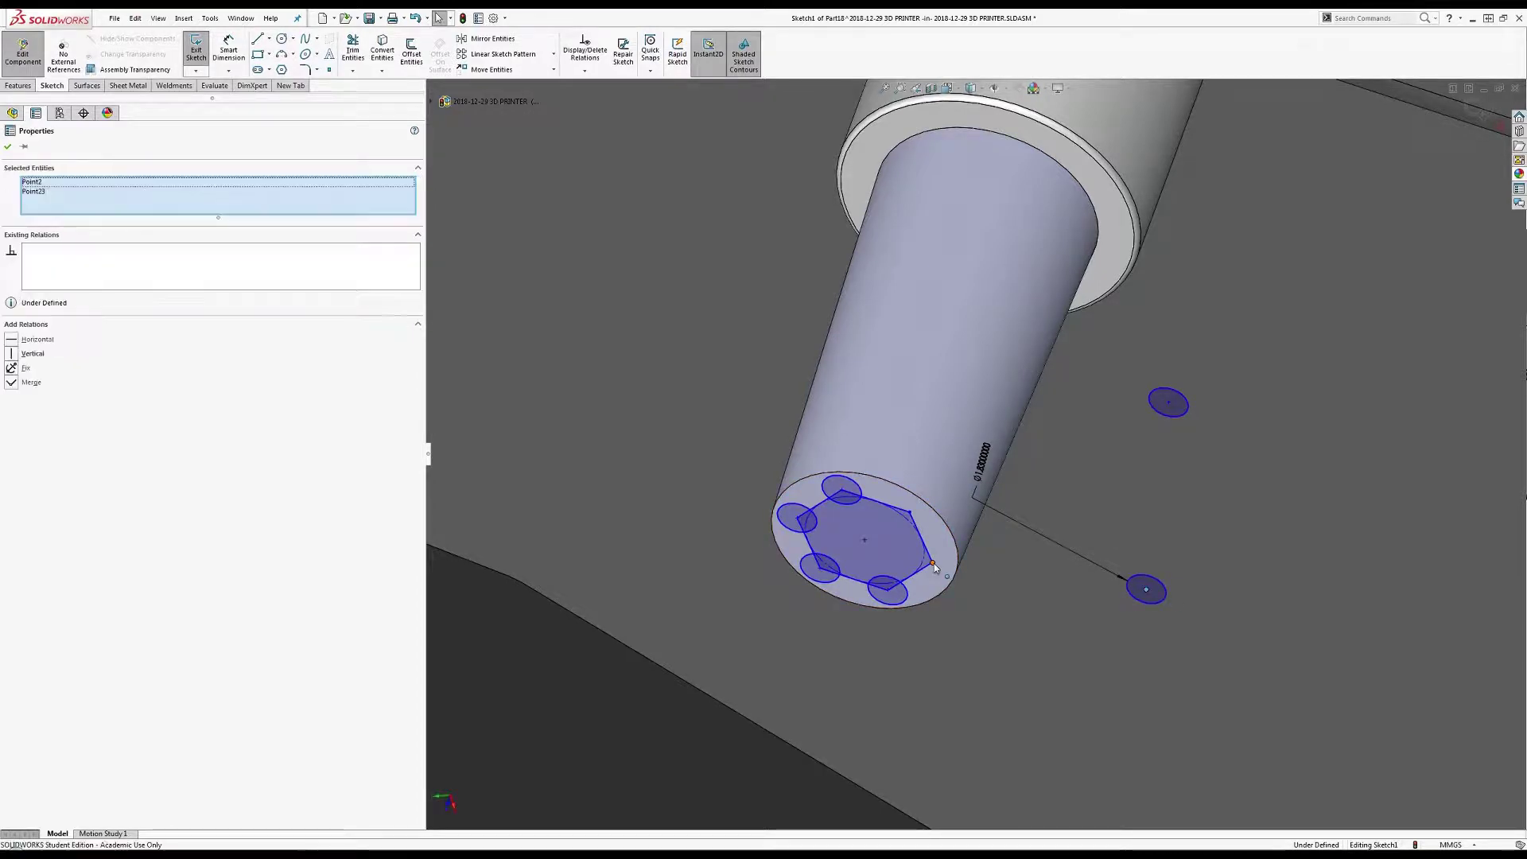
{"action": "left_click", "coordinate": [1022, 509]}
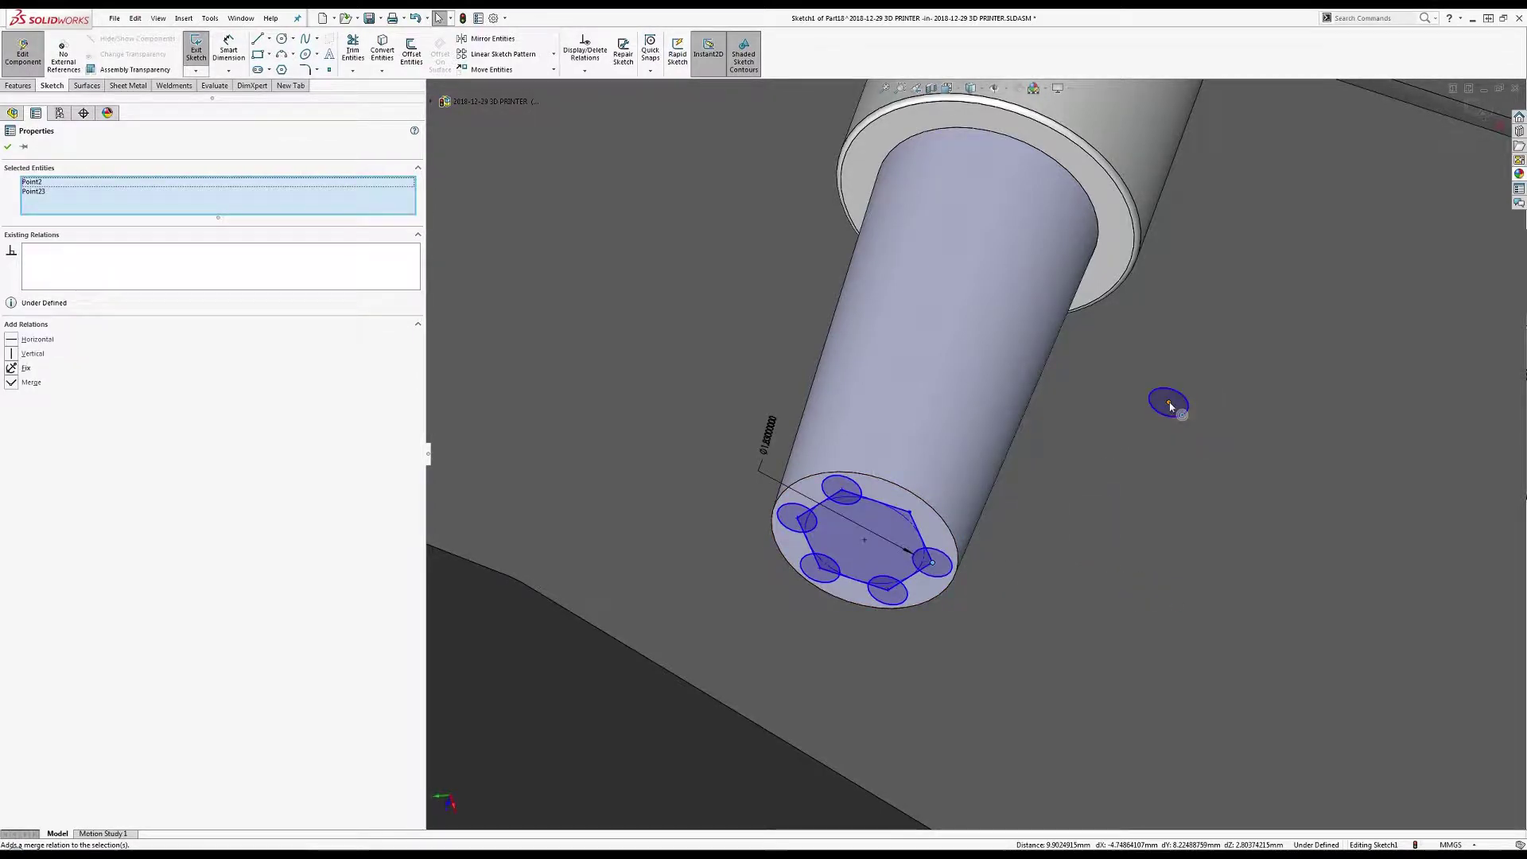
{"action": "left_click", "coordinate": [1169, 406]}
{"action": "left_click", "coordinate": [910, 512], "text": "ctrl"}
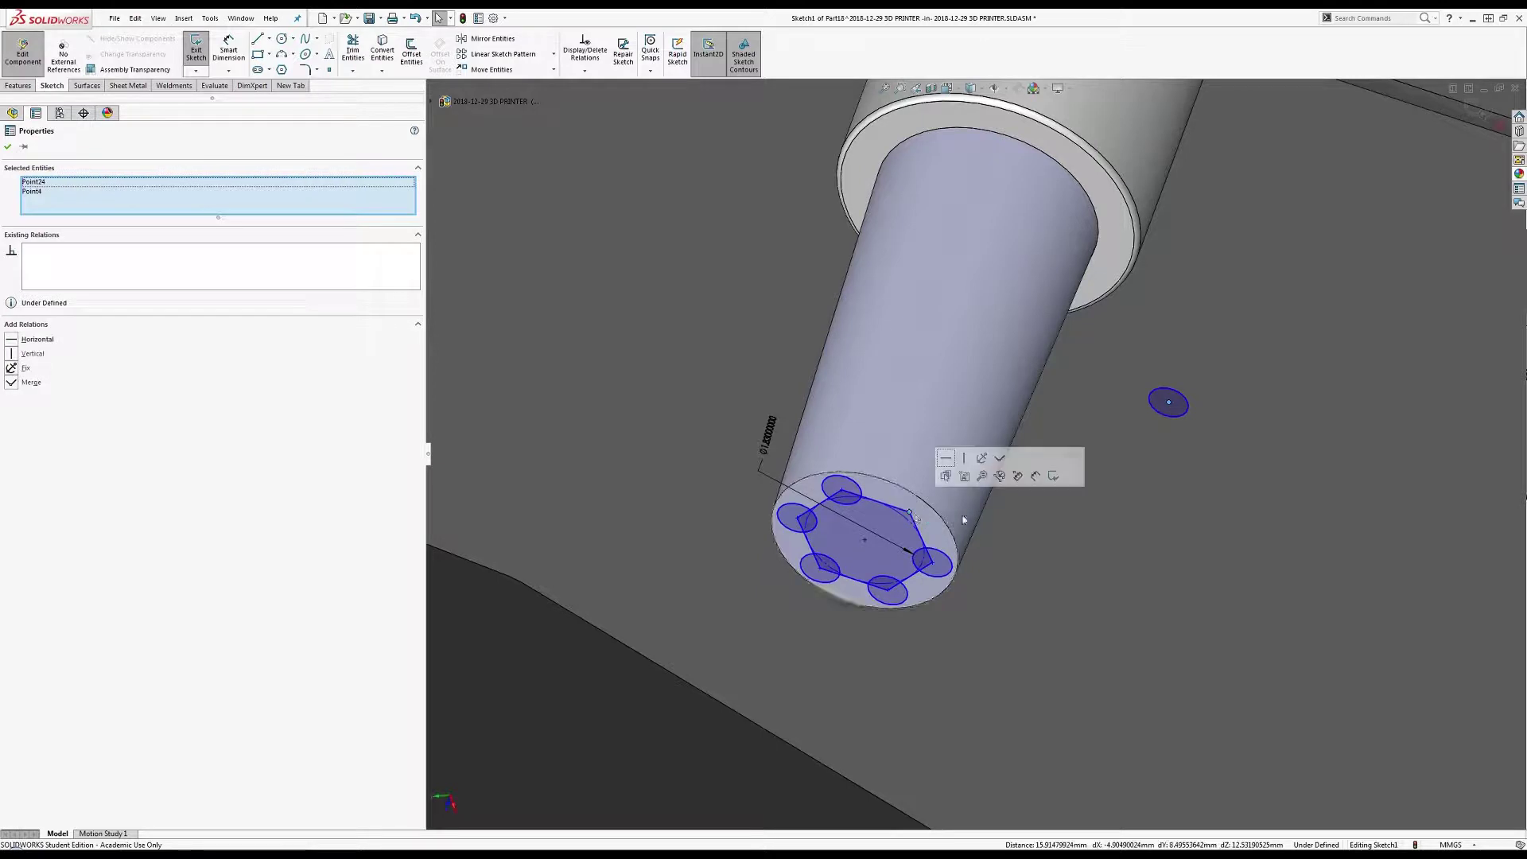
{"action": "left_click", "coordinate": [999, 458]}
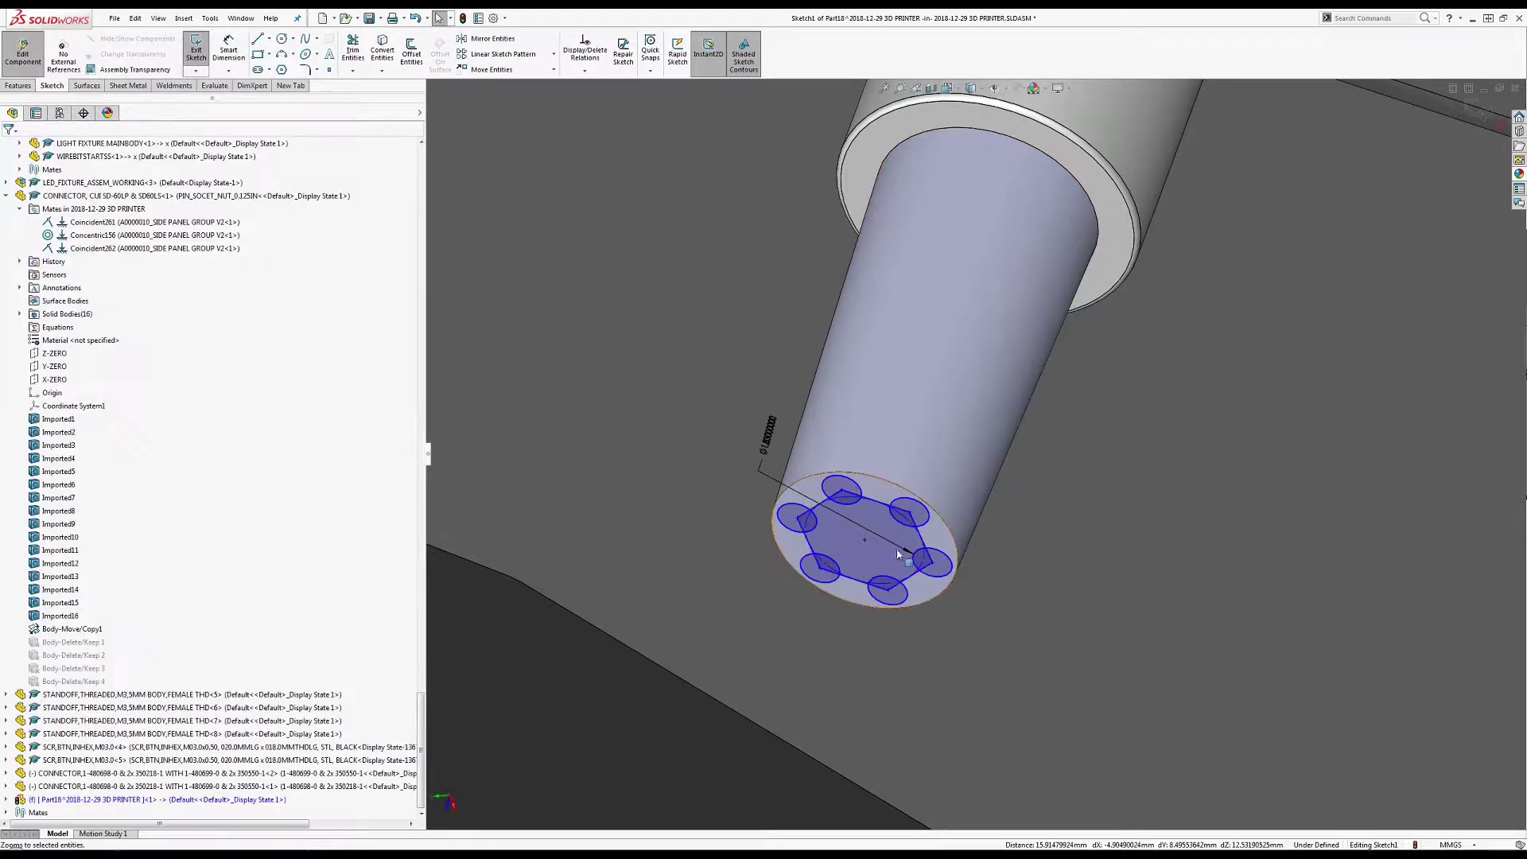
Shrink the hexagon by moving one of its corners inward so the six circles sit closer together on the end face.
{"action": "scroll", "coordinate": [874, 522], "scroll_direction": "down", "scroll_amount": 2}
{"action": "left_click_drag", "start_coordinate": [840, 472], "coordinate": [841, 499]}
{"action": "middle_click_drag", "start_coordinate": [843, 497], "coordinate": [883, 525]}
{"action": "scroll", "coordinate": [843, 478], "scroll_direction": "down", "scroll_amount": 5}
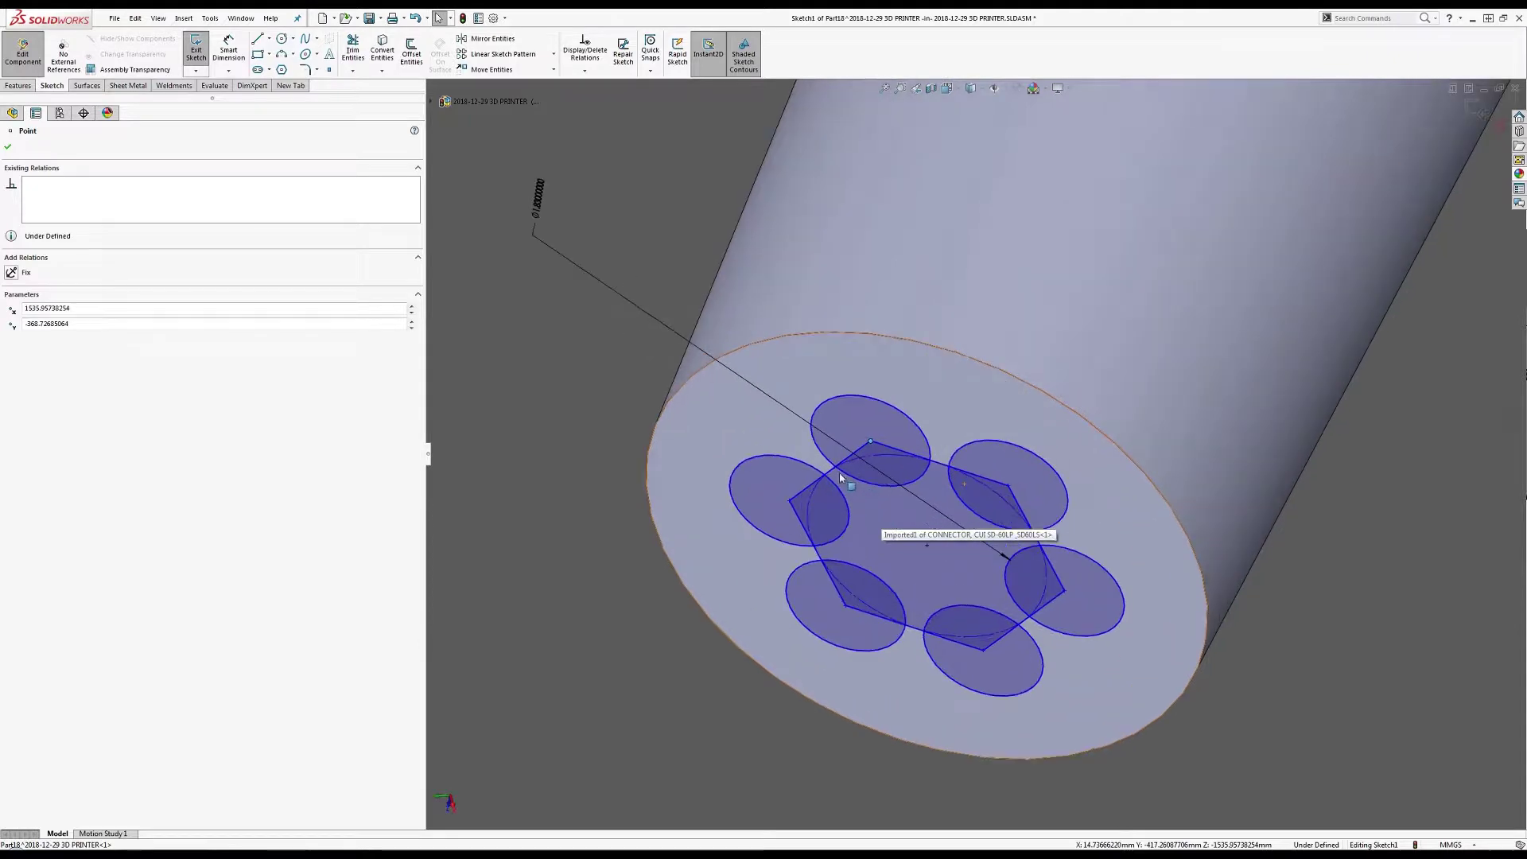
{"action": "key", "text": "Escape"}
Place two sketch points on the hexagon side that joins two neighbouring circles.
{"action": "left_click", "coordinate": [326, 70]}
{"action": "scroll", "coordinate": [848, 473], "scroll_direction": "down", "scroll_amount": 6}
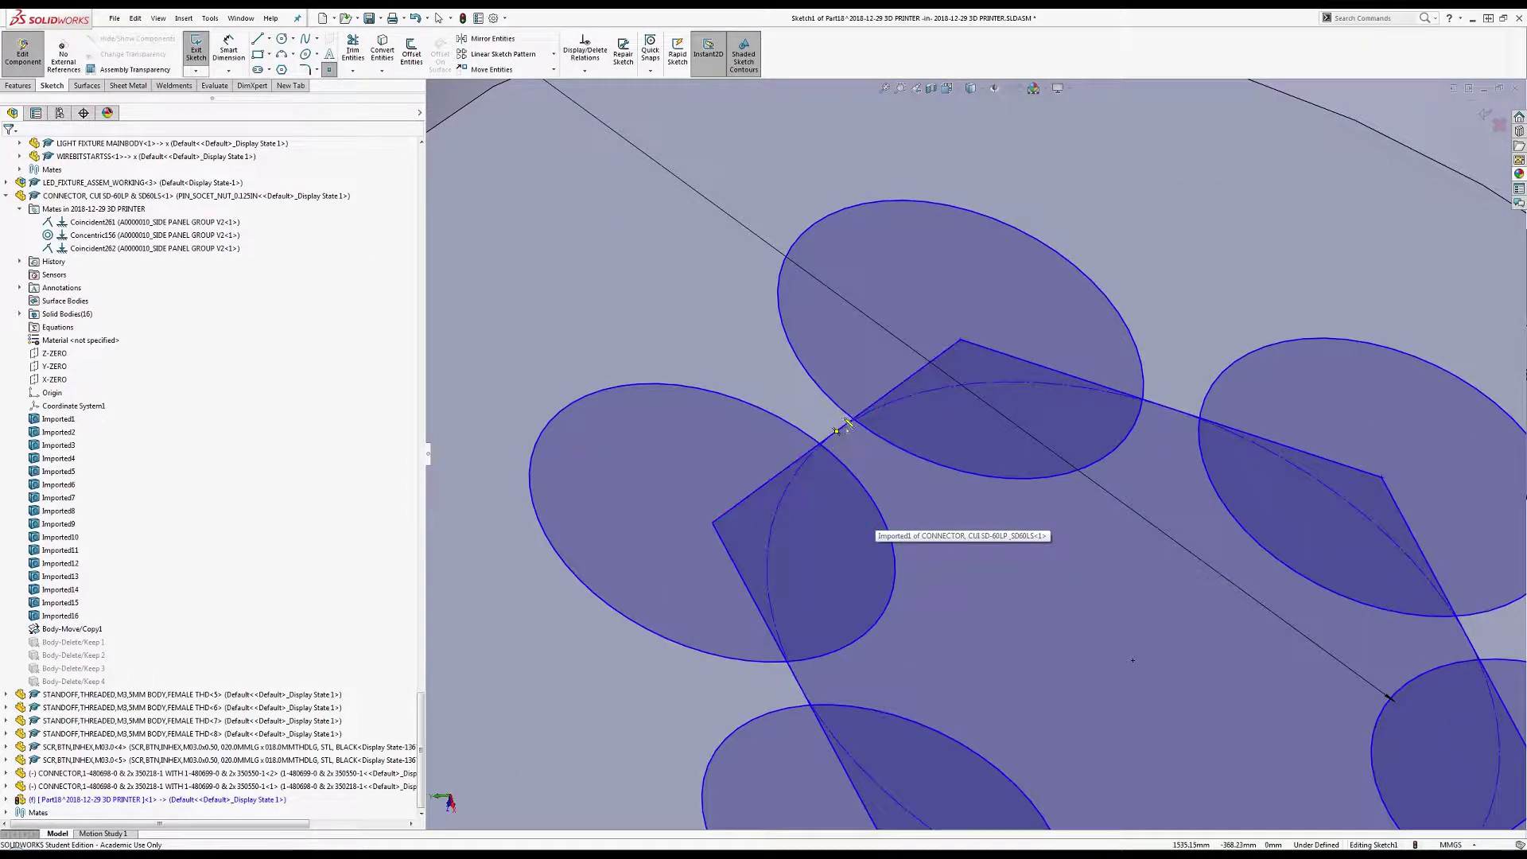
{"action": "left_click", "coordinate": [836, 430]}
{"action": "key", "text": "Escape"}
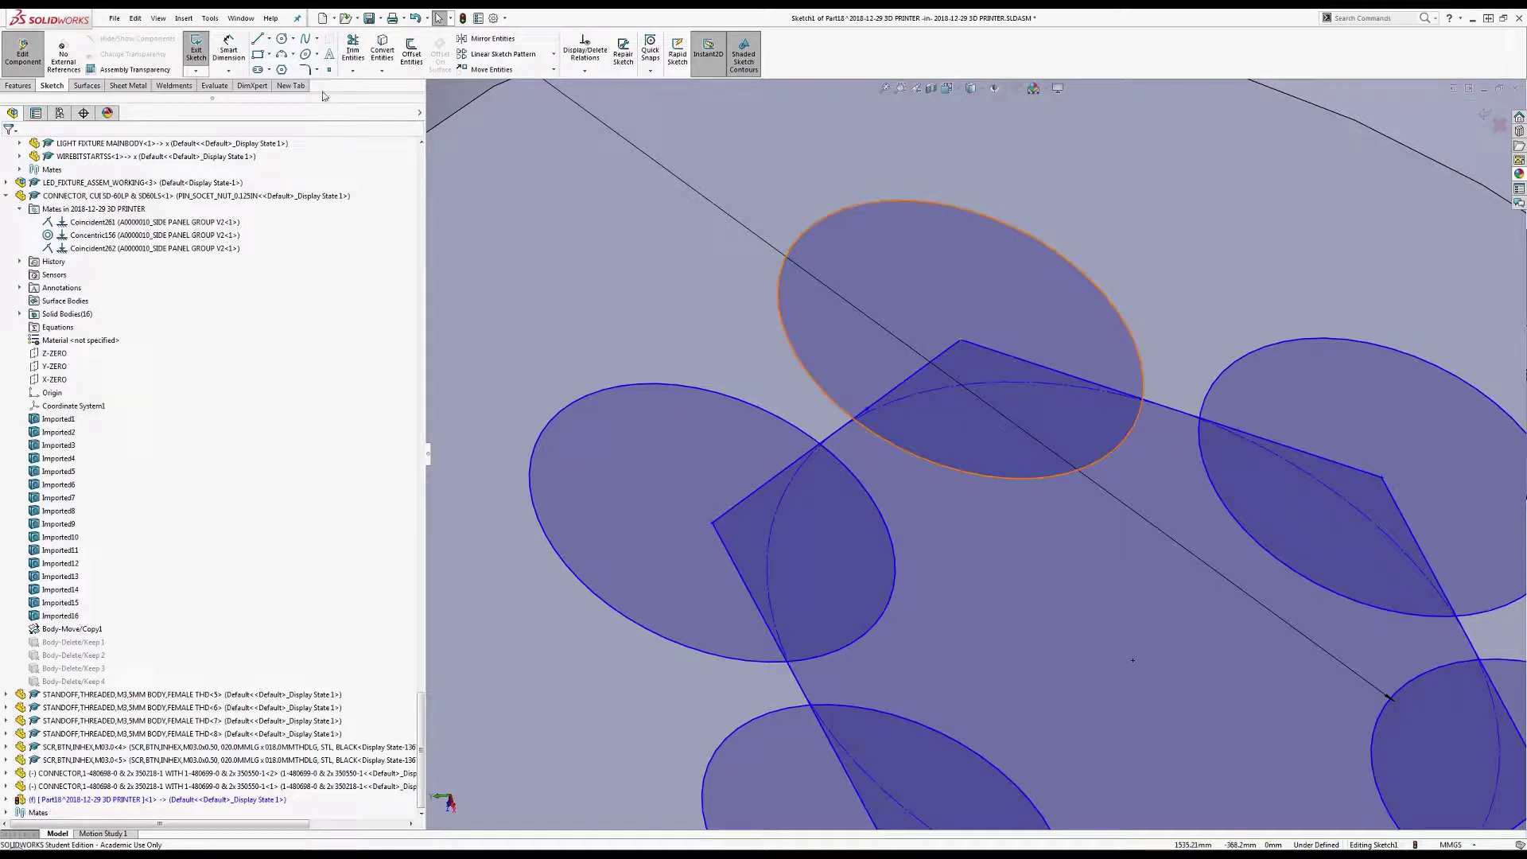
{"action": "left_click", "coordinate": [330, 72]}
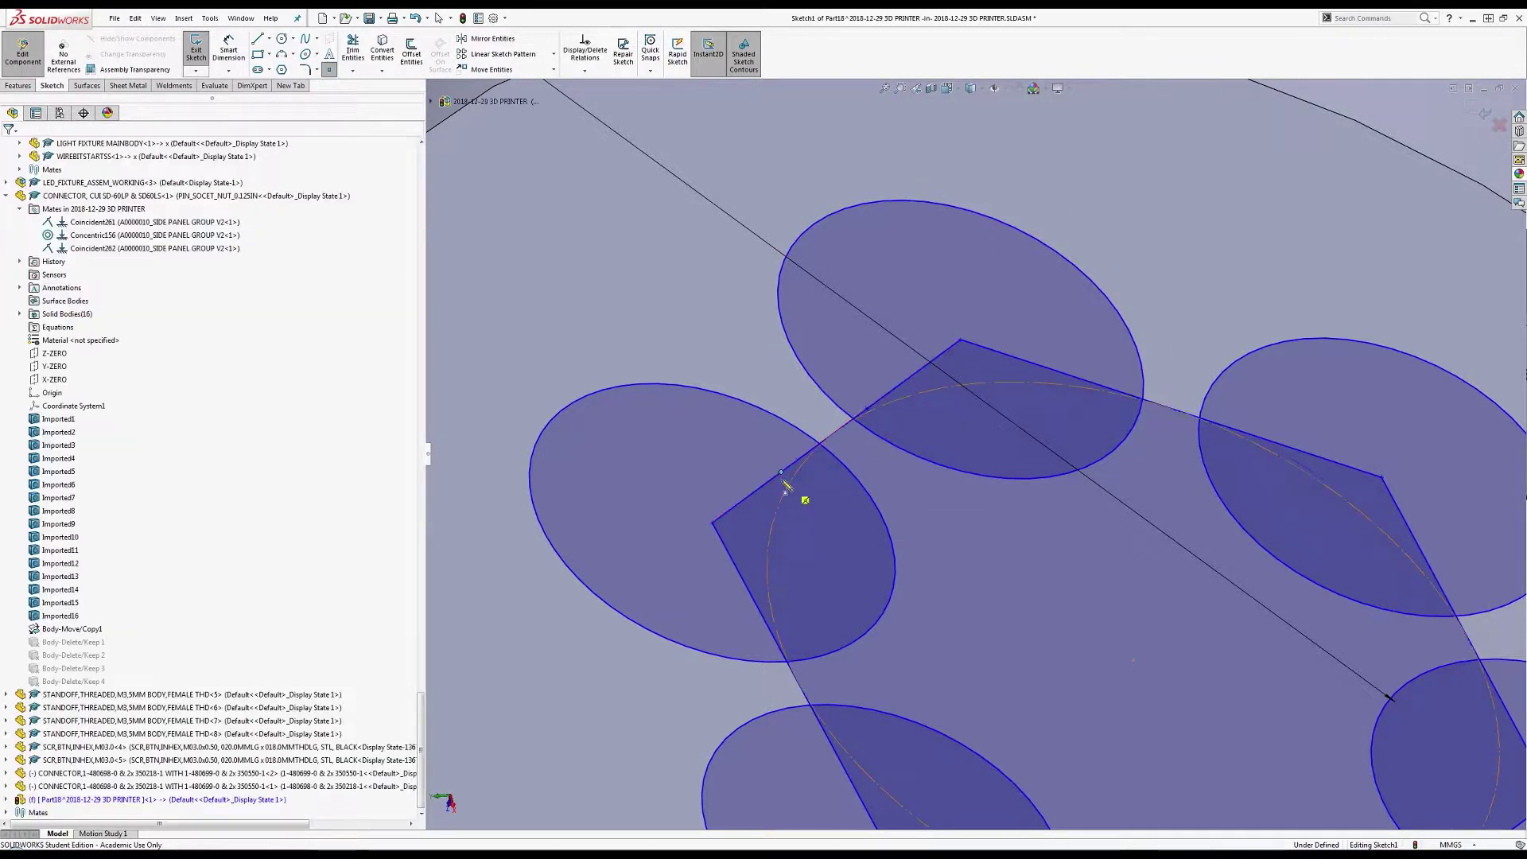
{"action": "left_click", "coordinate": [780, 478]}
Make each of the two sketch points coincident with the outline of its nearest circle.
{"action": "left_click", "coordinate": [797, 435], "text": "ctrl"}
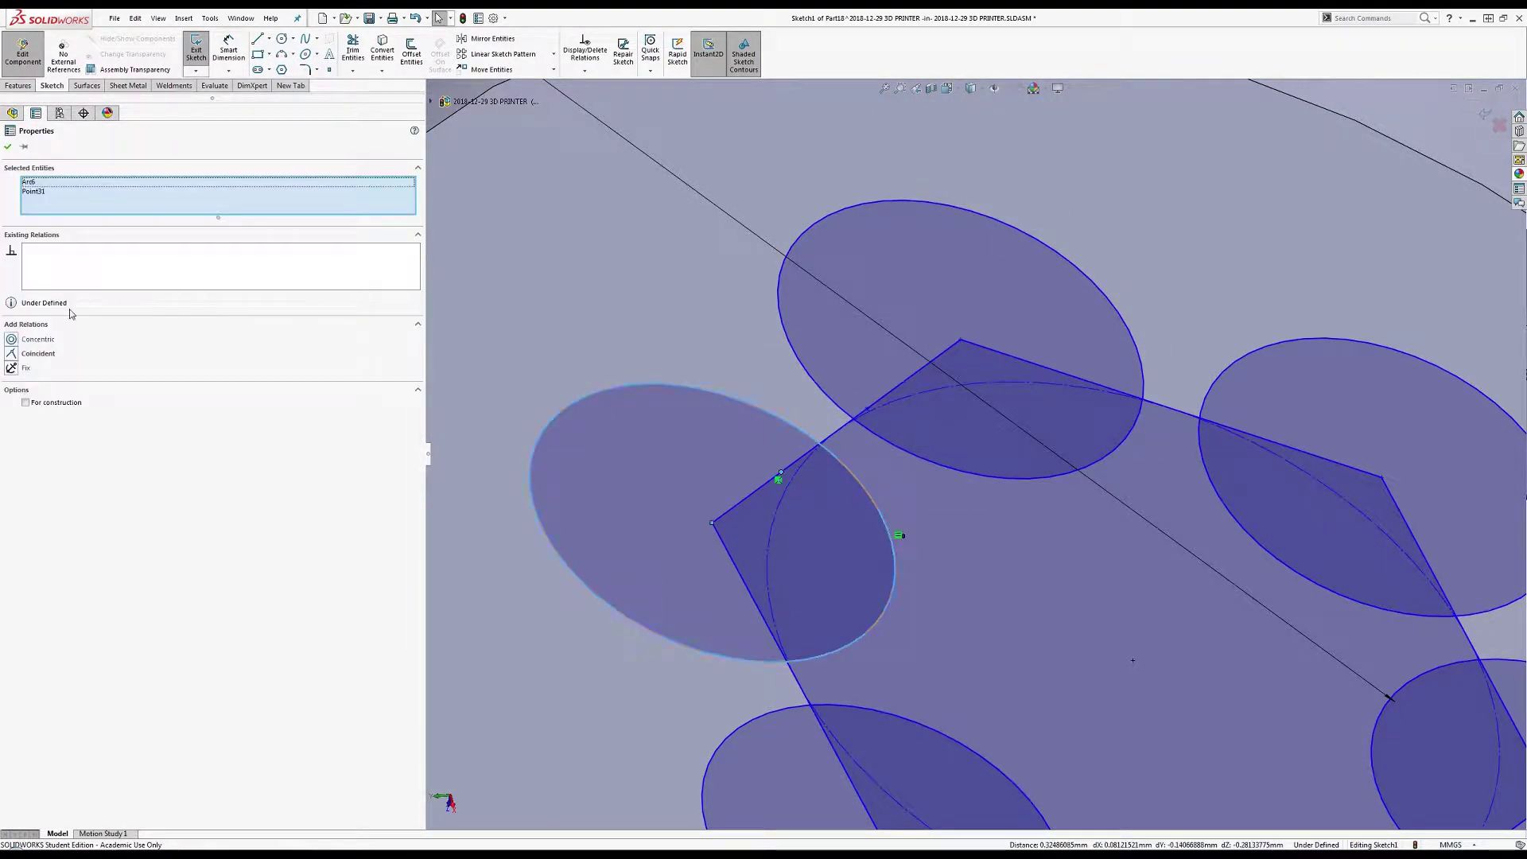
{"action": "left_click", "coordinate": [859, 410]}
{"action": "left_click", "coordinate": [864, 414]}
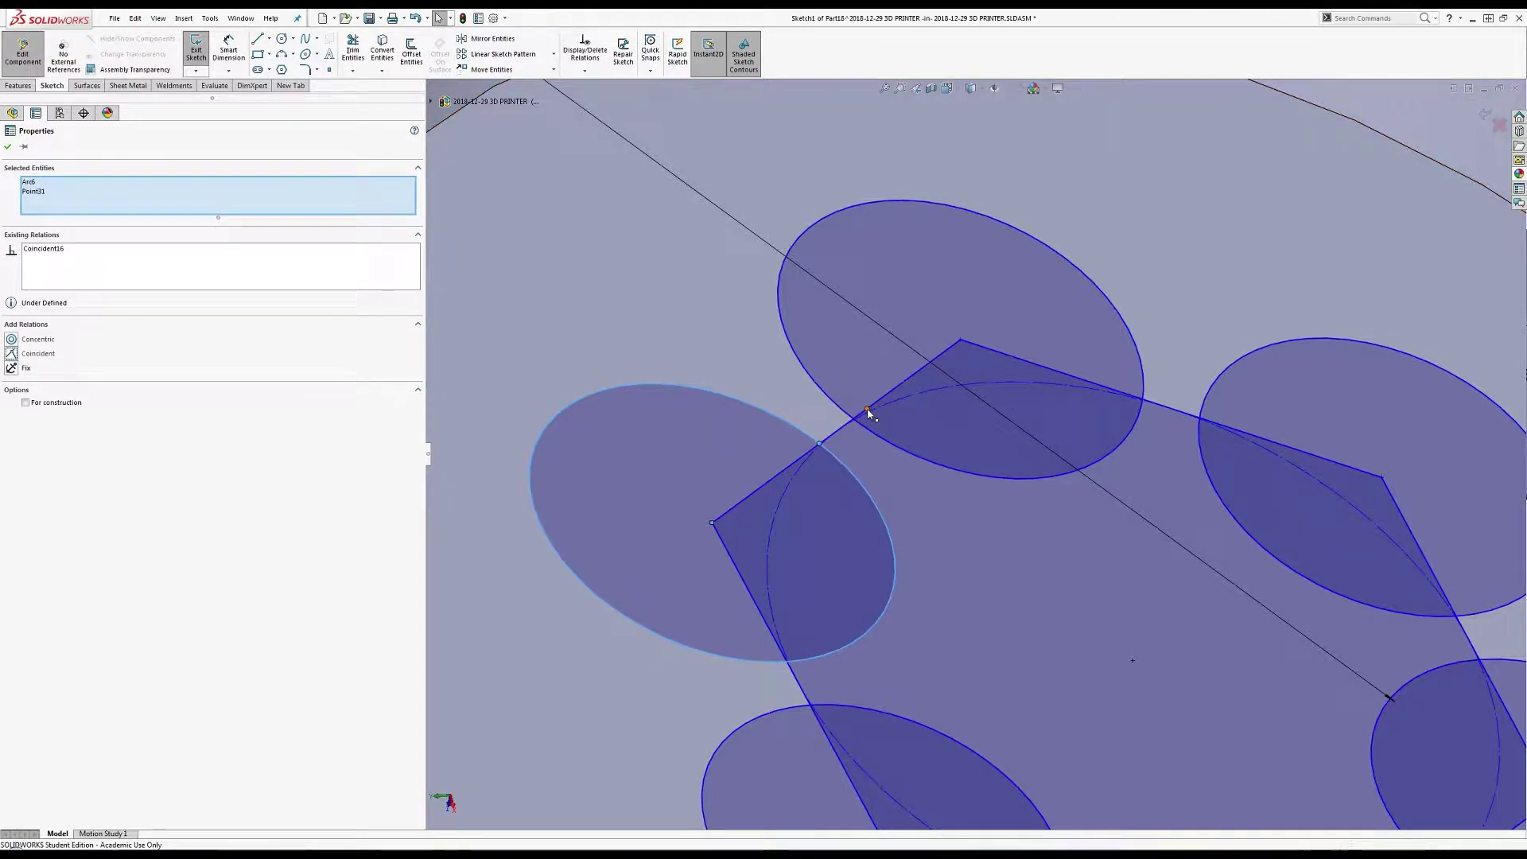
{"action": "left_click", "coordinate": [862, 416], "text": "ctrl"}
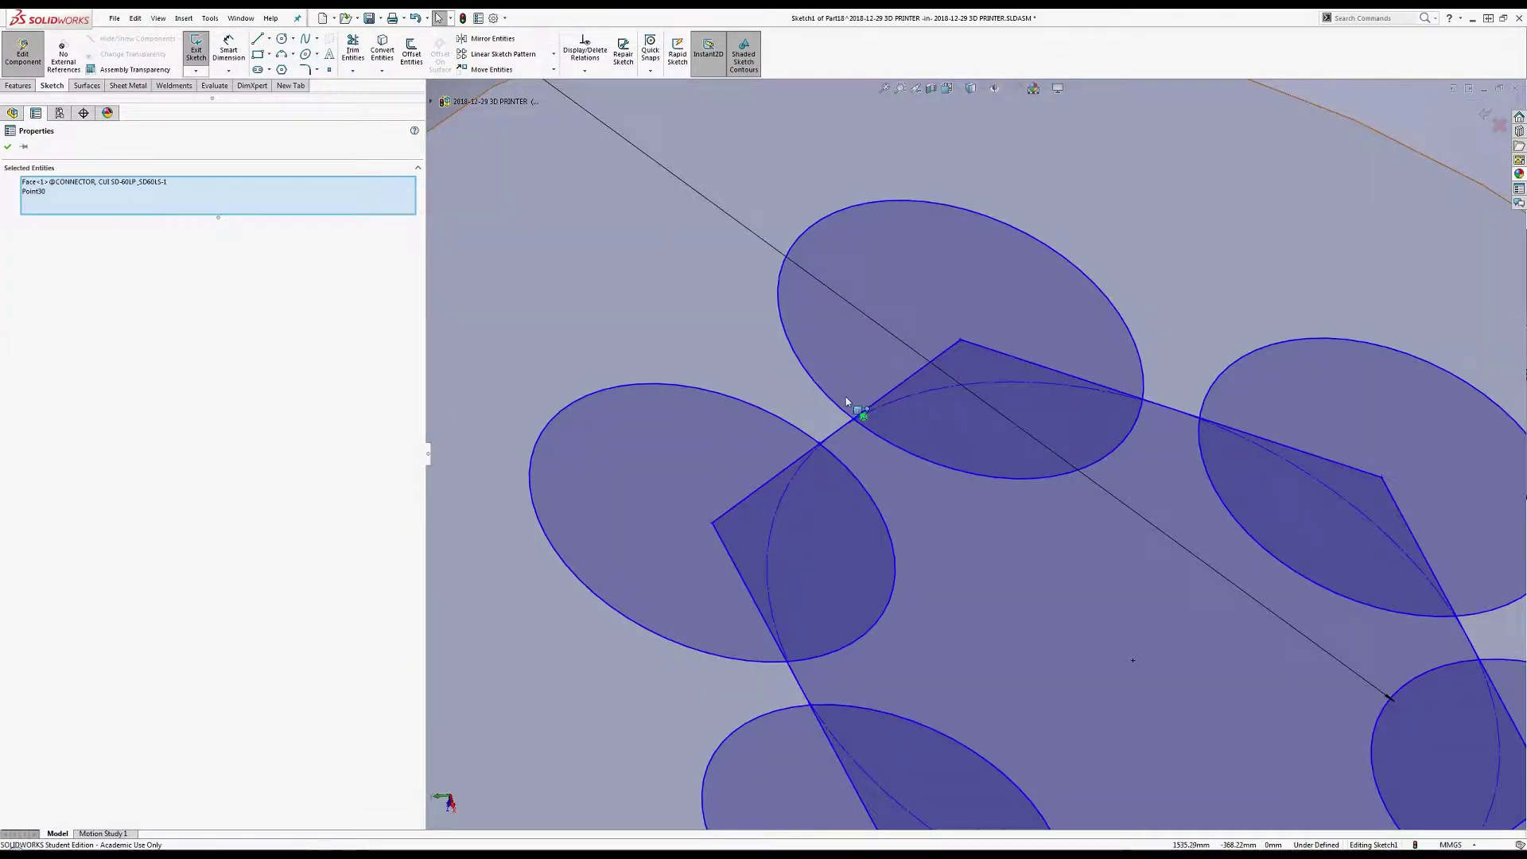
{"action": "left_click", "coordinate": [861, 413], "text": "ctrl"}
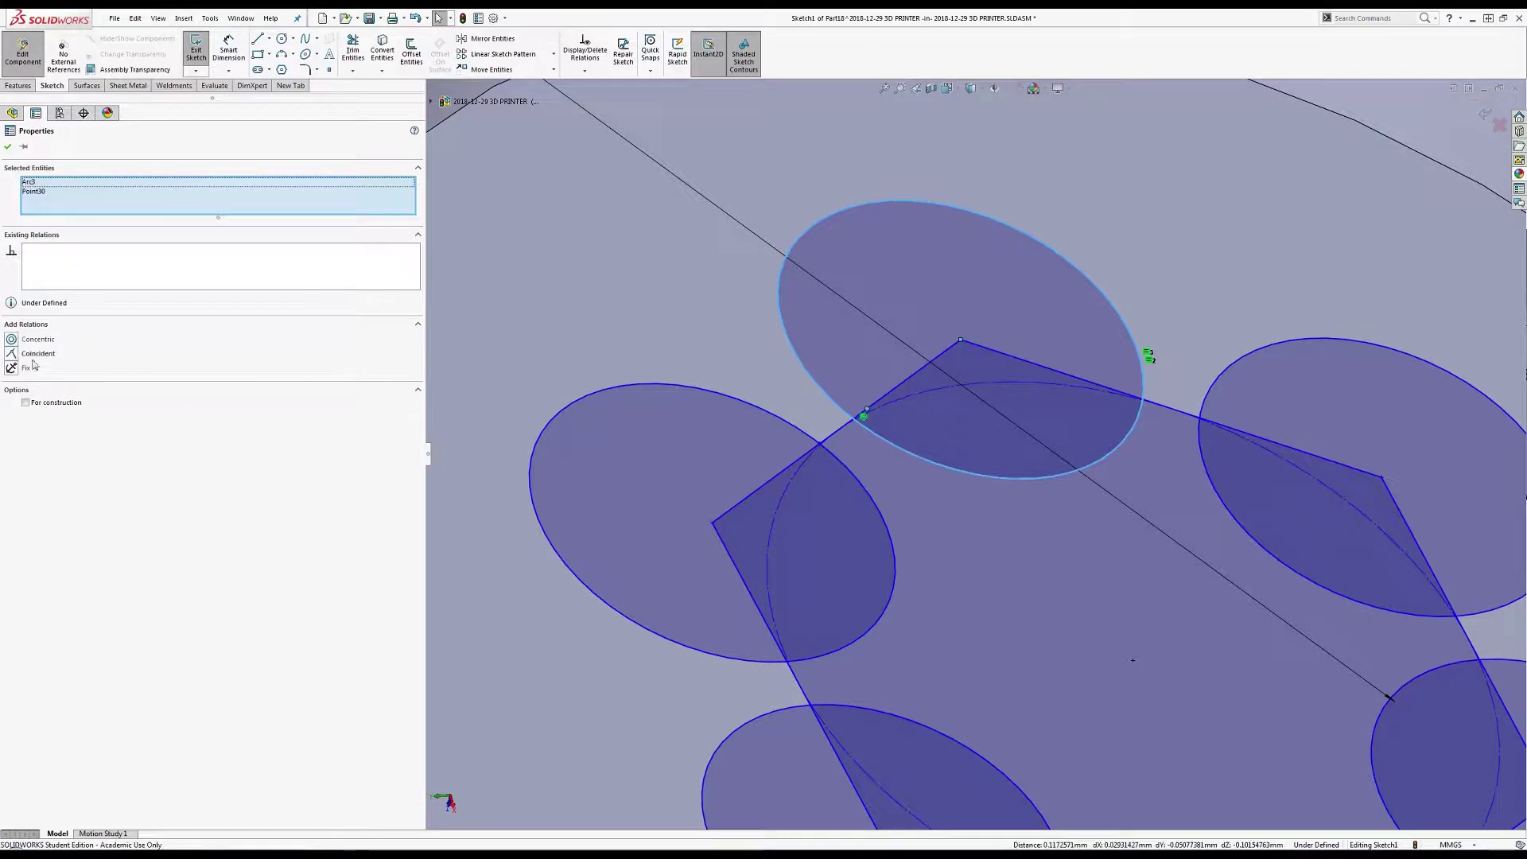
{"action": "left_click", "coordinate": [34, 355]}
{"action": "key", "text": "Escape"}
Dimension the gap between the two sketch points at 0.50 mm.
{"action": "left_click", "coordinate": [228, 50]}
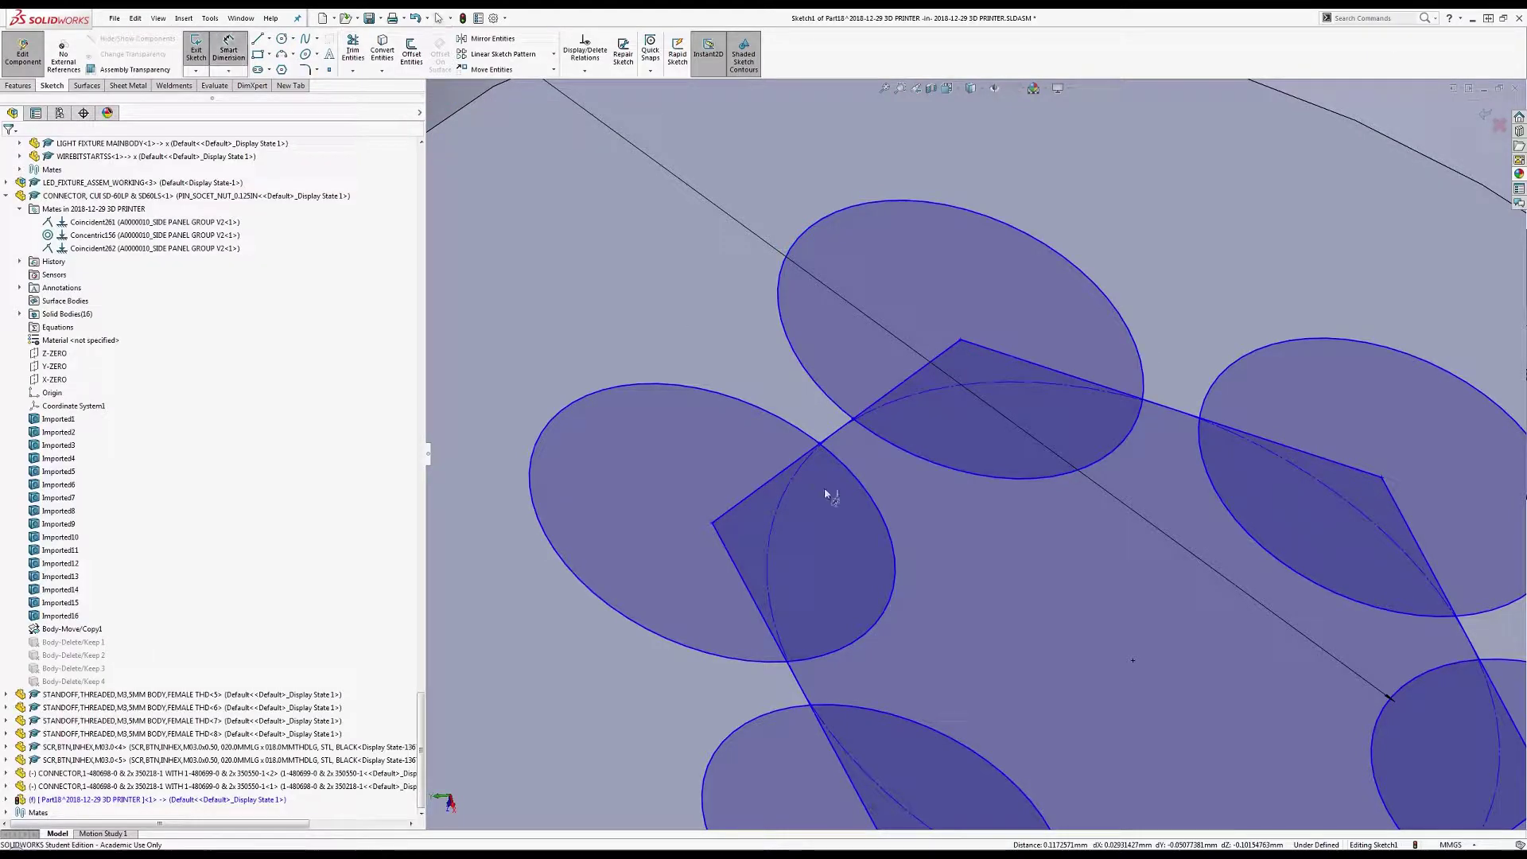
{"action": "left_click", "coordinate": [821, 444]}
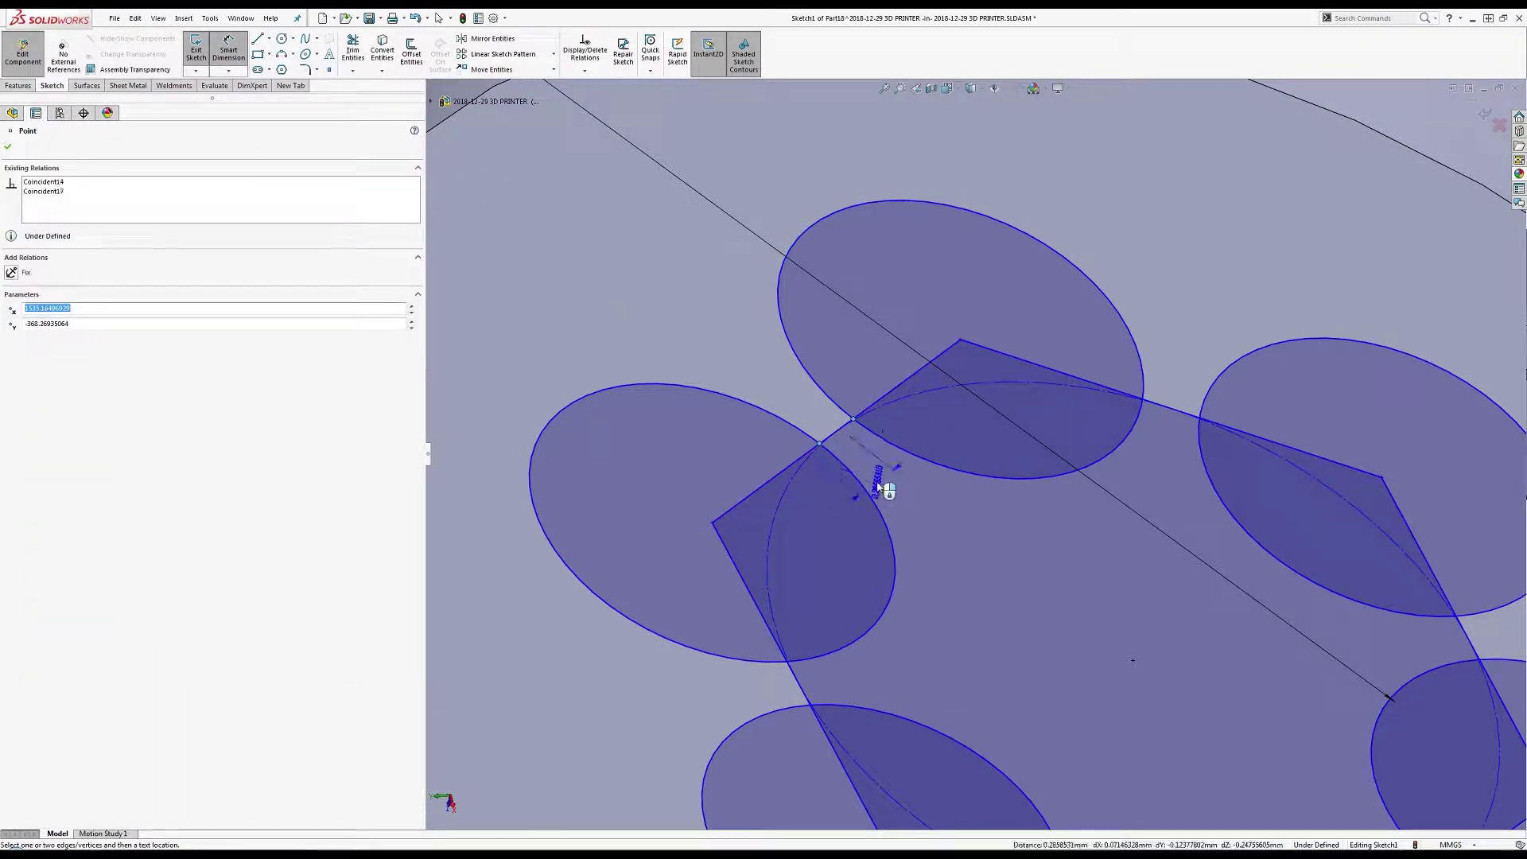
{"action": "left_click", "coordinate": [859, 523]}
{"action": "key", "text": "Return"}
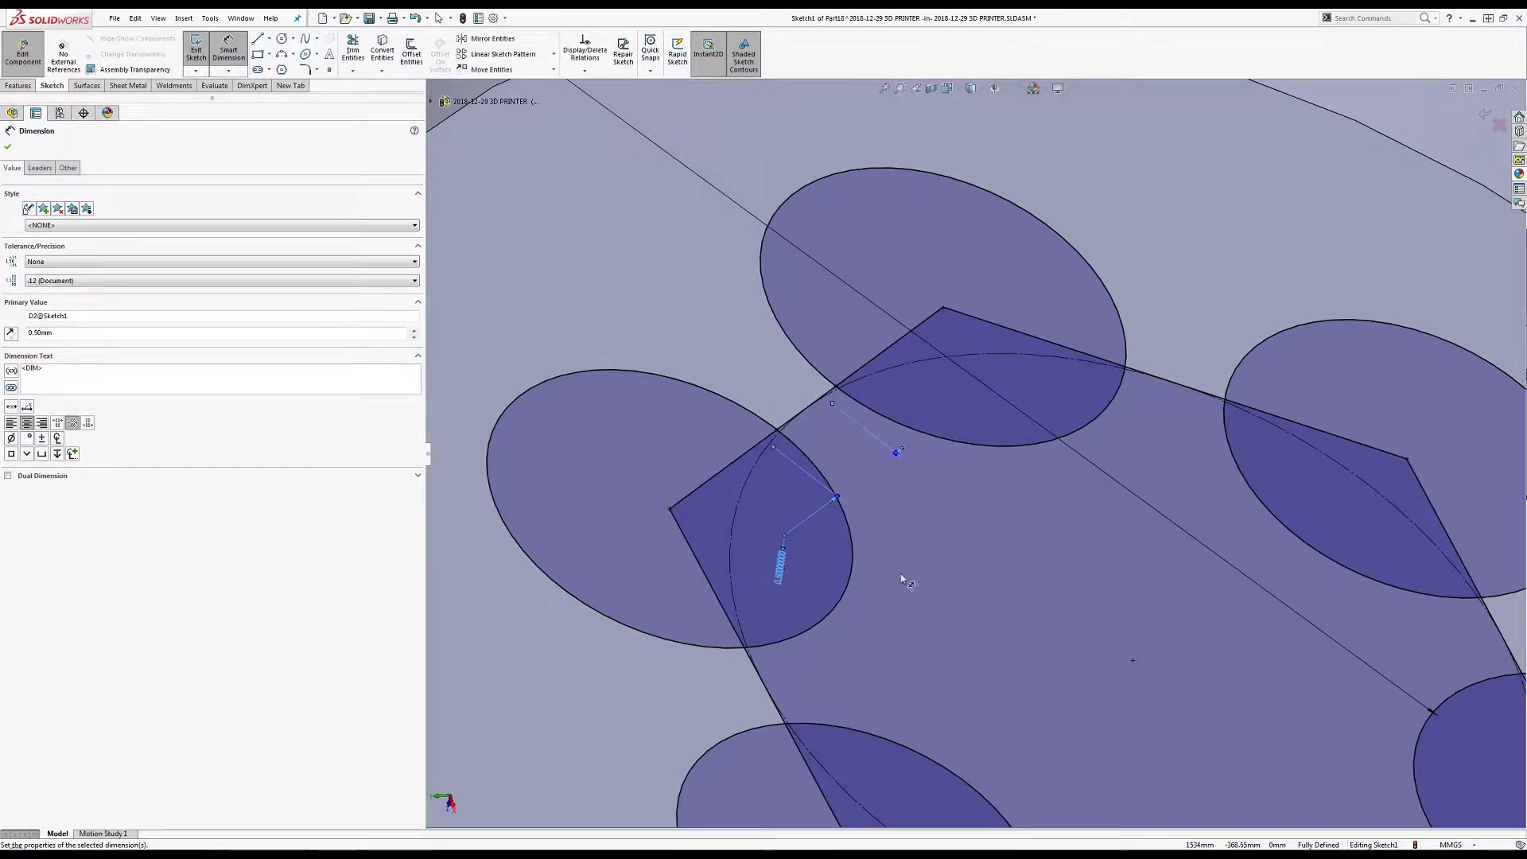
Reduce the gap dimension between the two sketch points to bring the six circles closer together.
{"action": "scroll", "coordinate": [900, 574], "scroll_direction": "up", "scroll_amount": 5}
{"action": "double_click", "coordinate": [896, 516]}
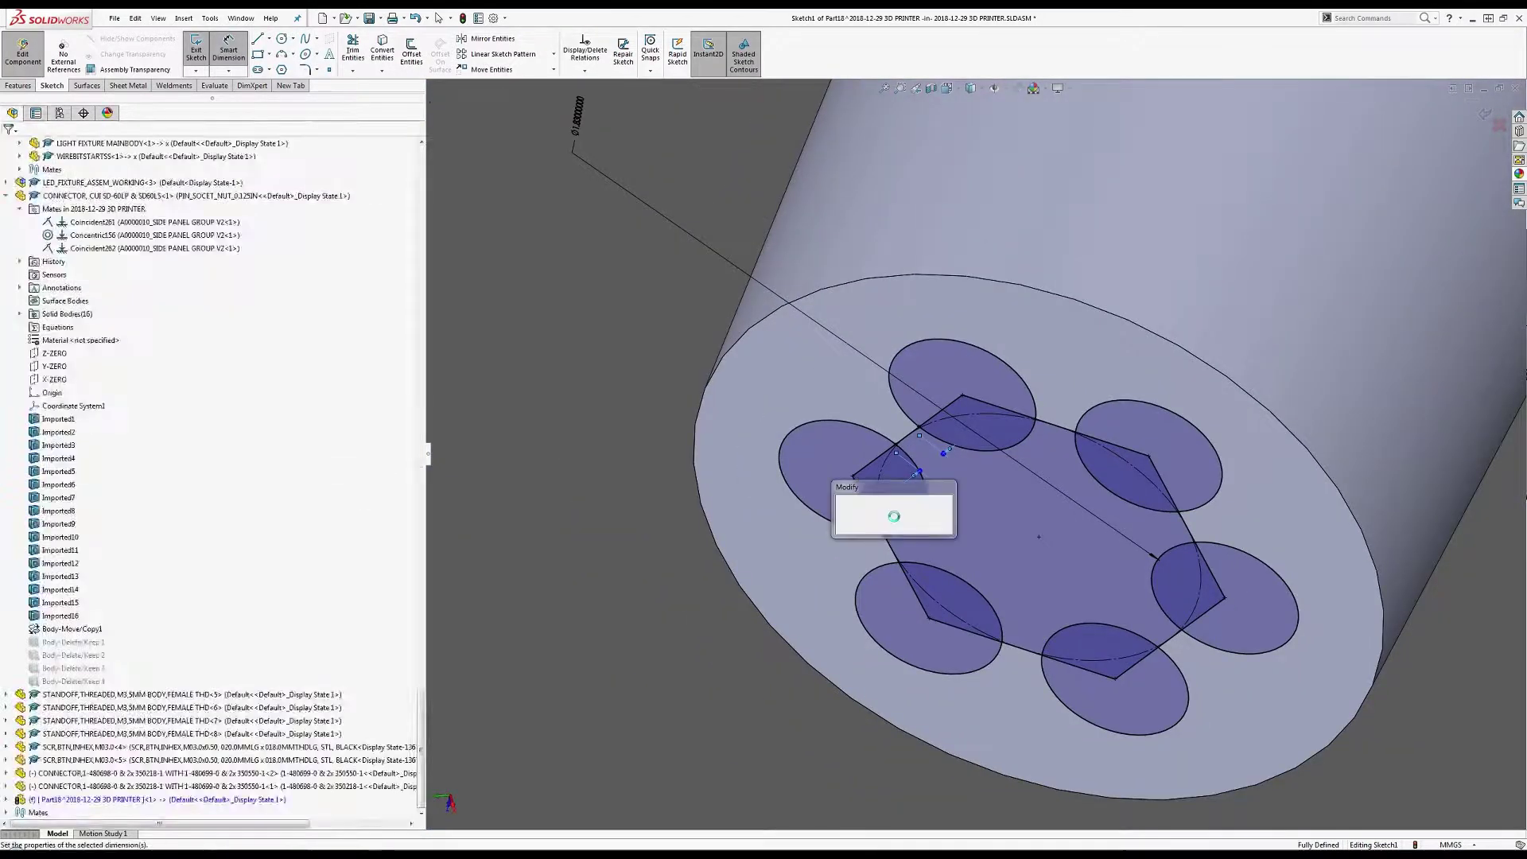
{"action": "key", "text": "Return"}
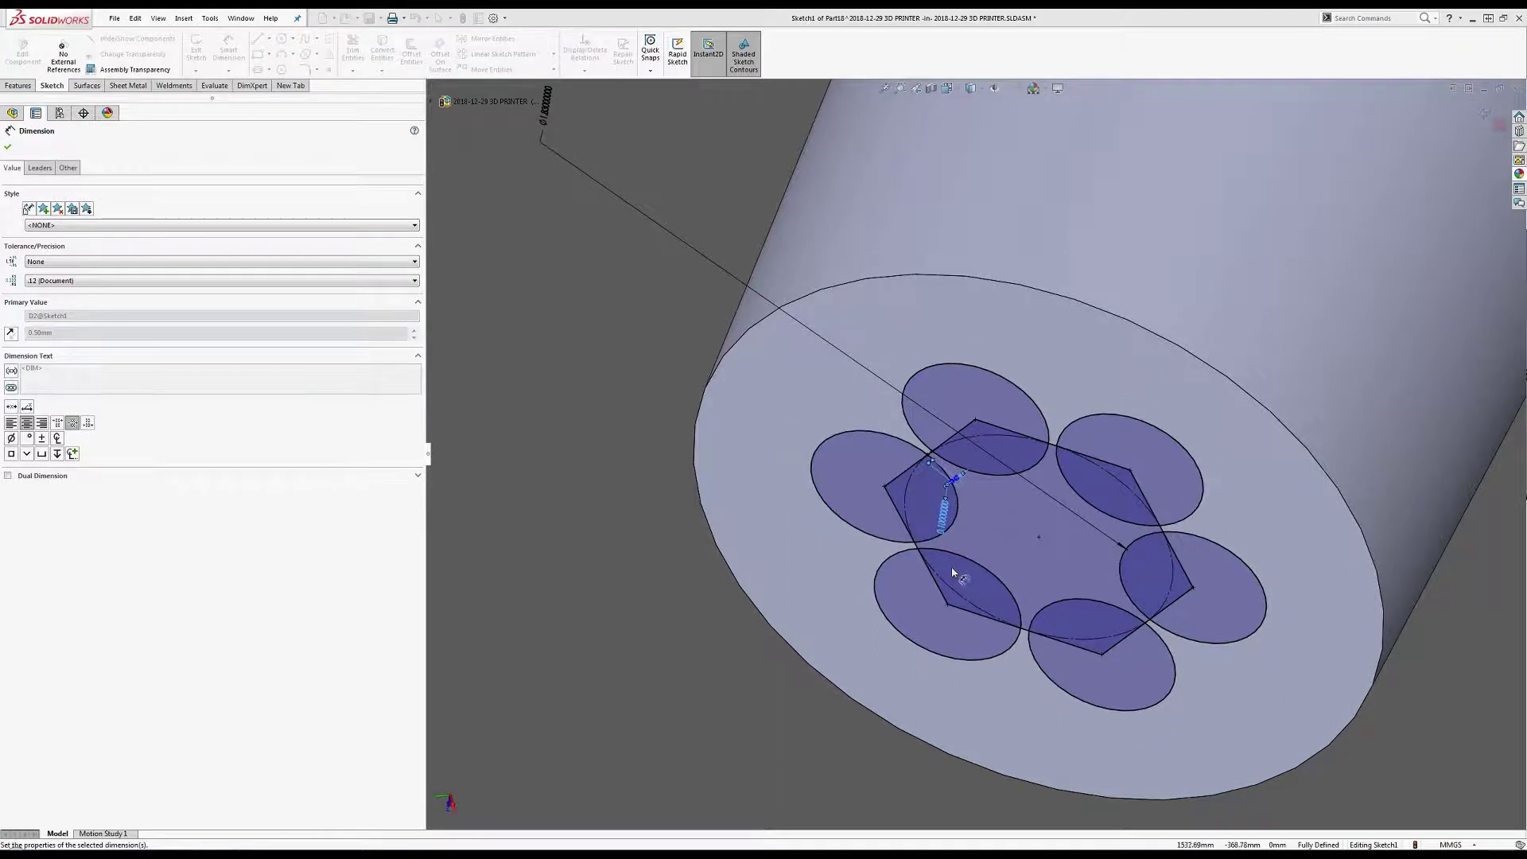
{"action": "scroll", "coordinate": [954, 573], "scroll_direction": "up", "scroll_amount": 5}
{"action": "key", "text": "Escape"}
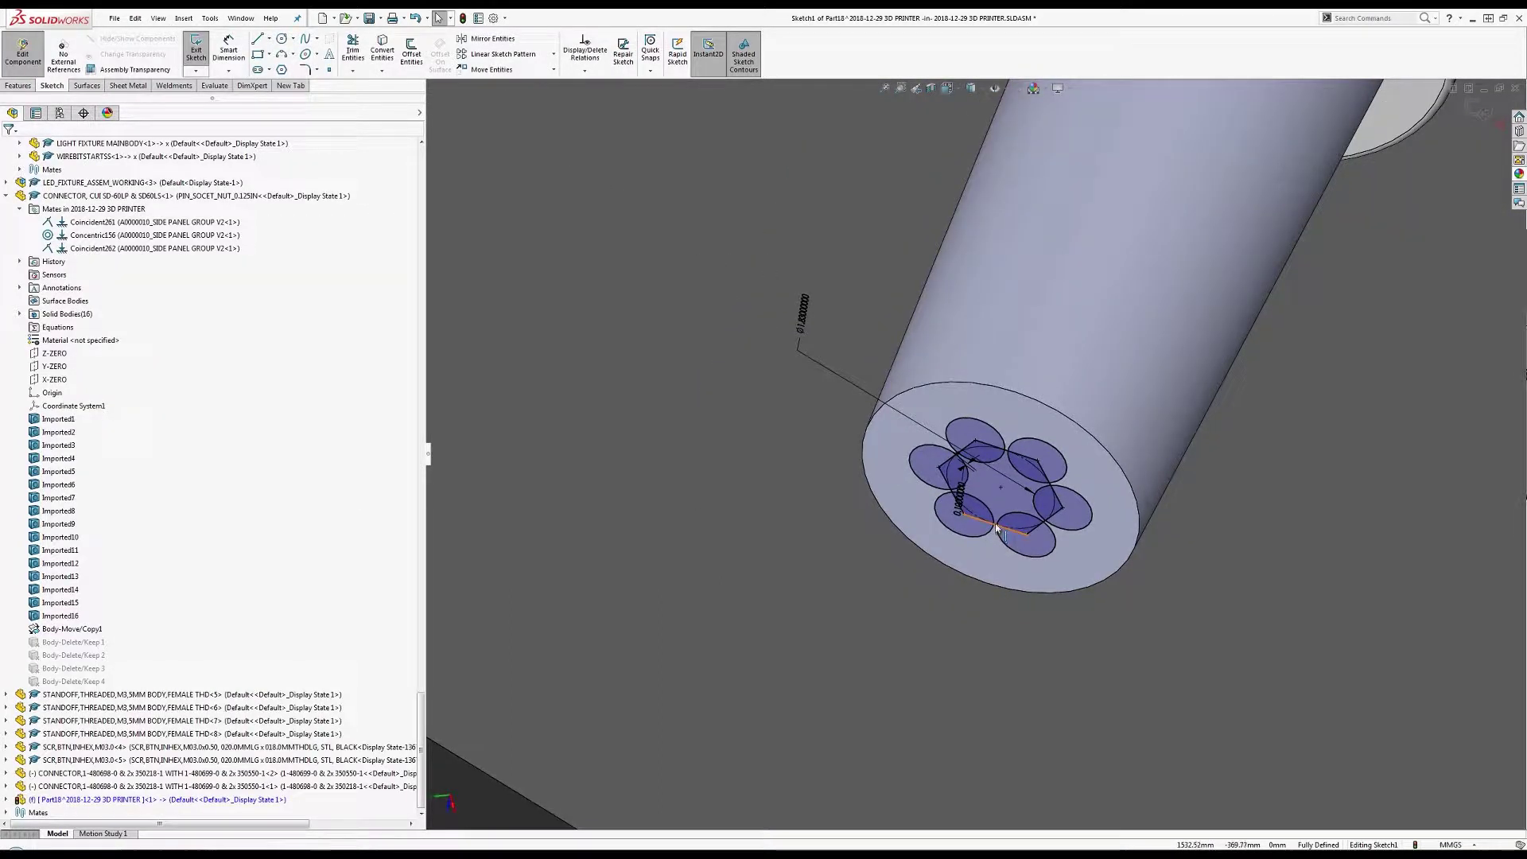
{"action": "left_click", "coordinate": [1000, 499]}
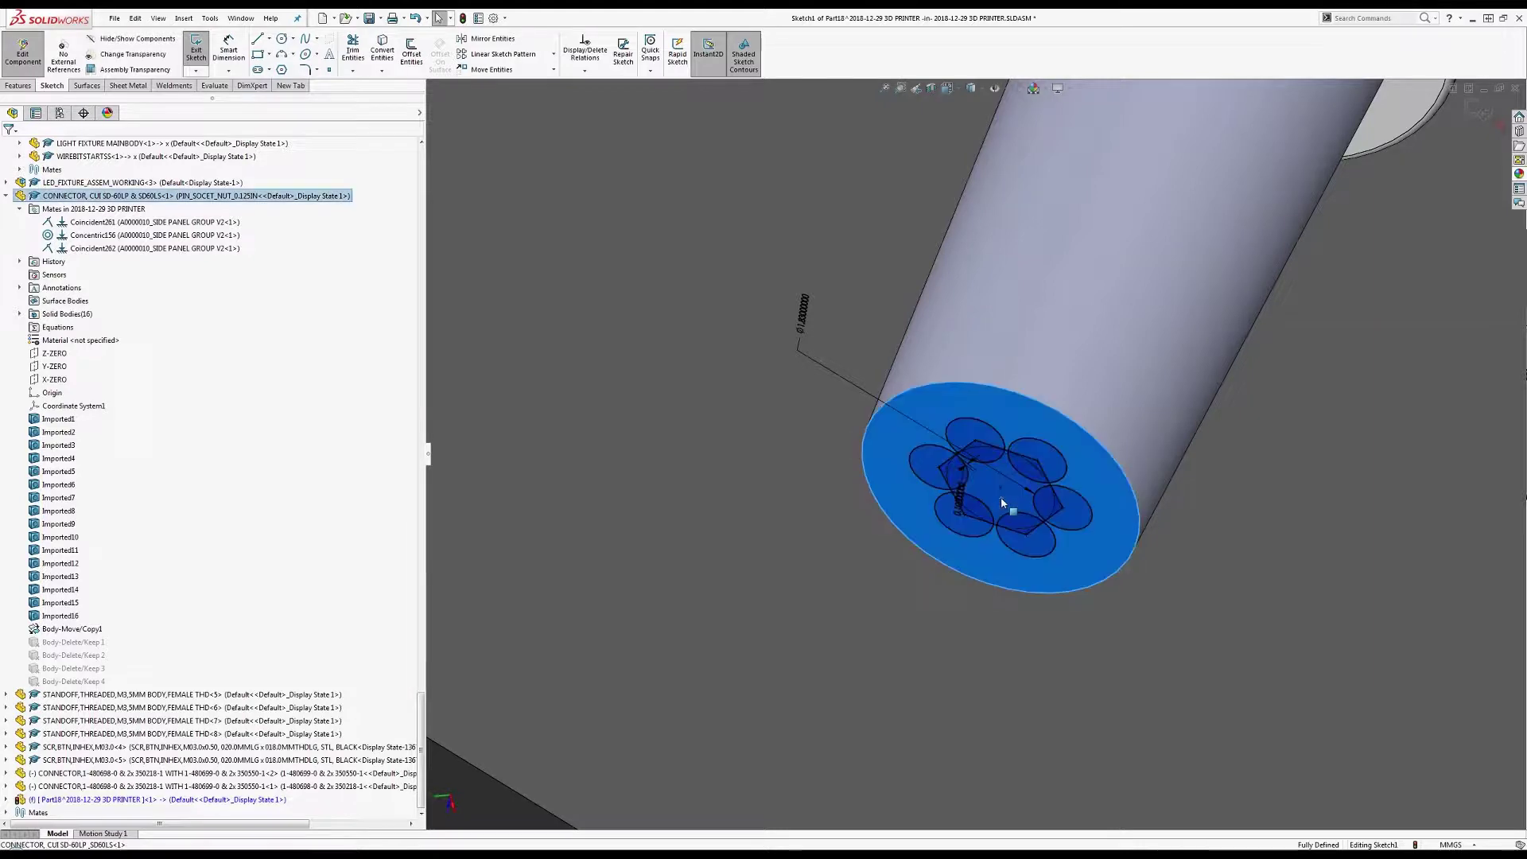
Convert the six sides of the hexagon between the wire circles to construction lines.
{"action": "left_click", "coordinate": [998, 524]}
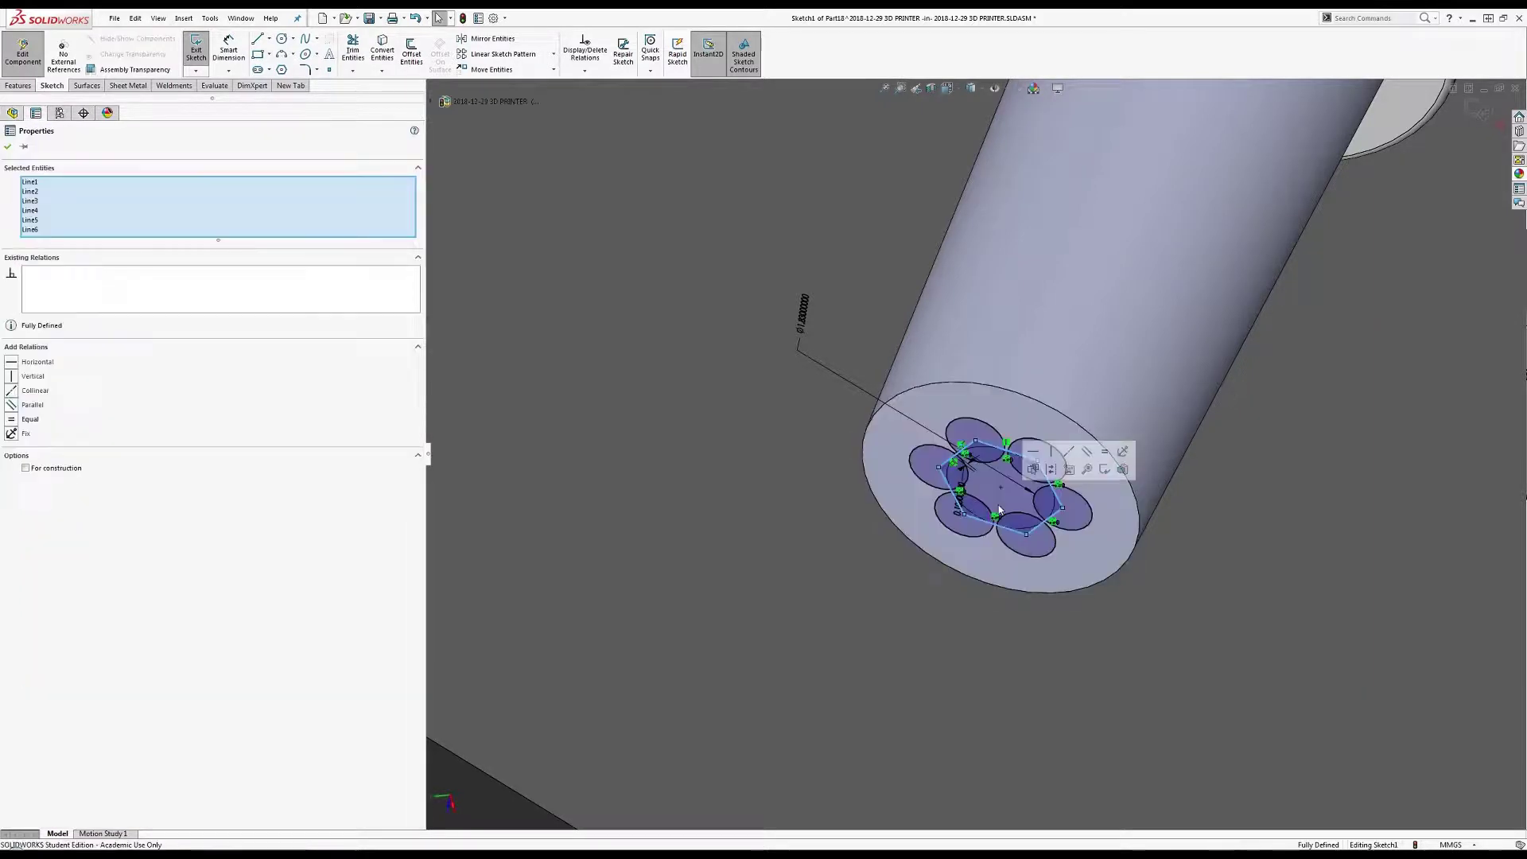
{"action": "left_click", "coordinate": [55, 470]}
{"action": "key", "text": "Escape"}
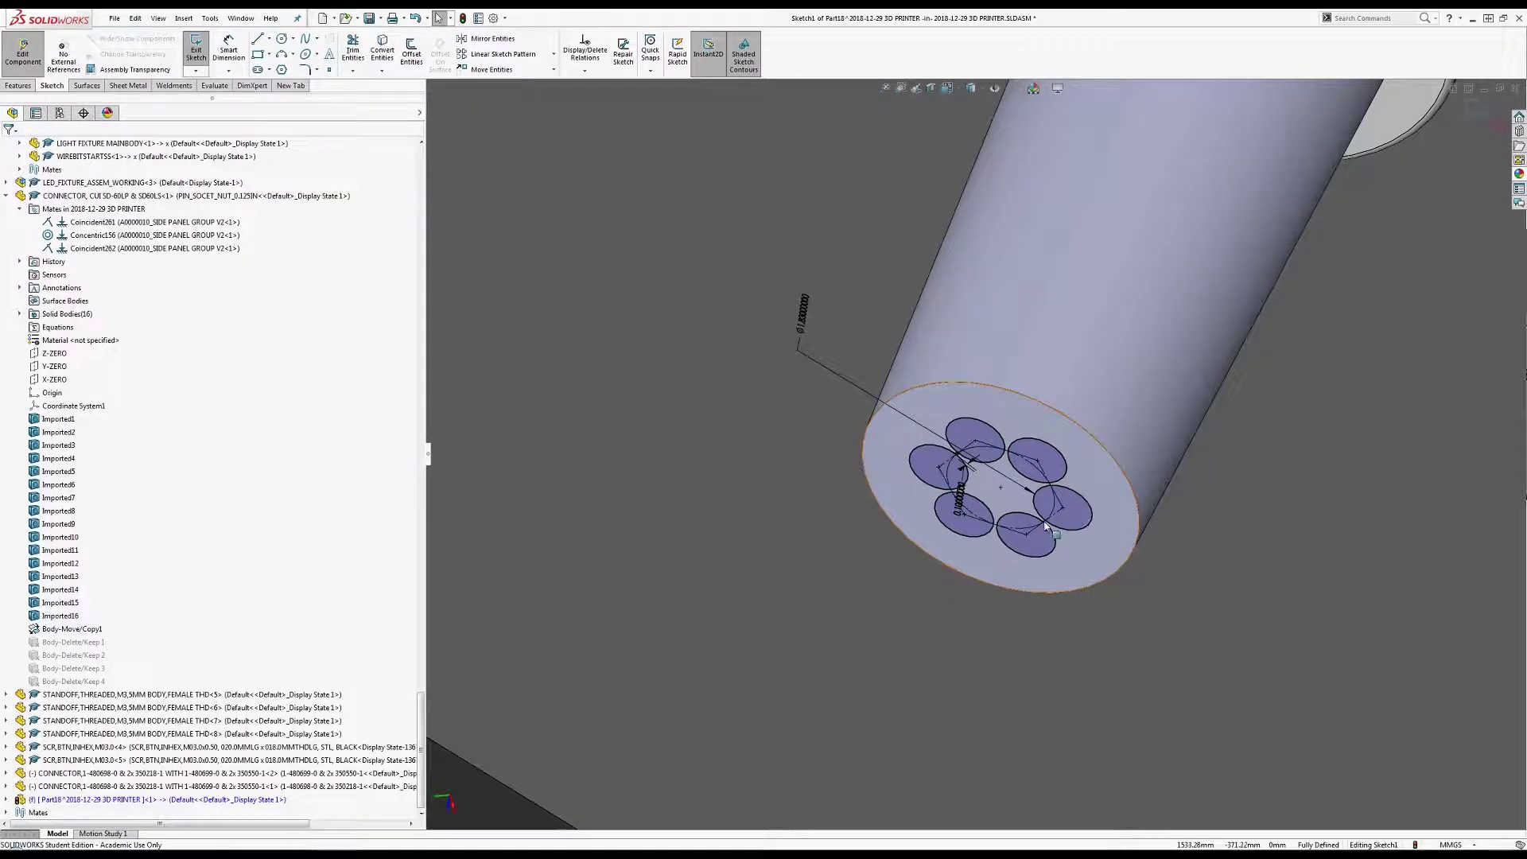
Finish the six-circle wire profile sketch on the round connector's end face and return to editing the part.
{"action": "scroll", "coordinate": [1046, 527], "scroll_direction": "up", "scroll_amount": 6}
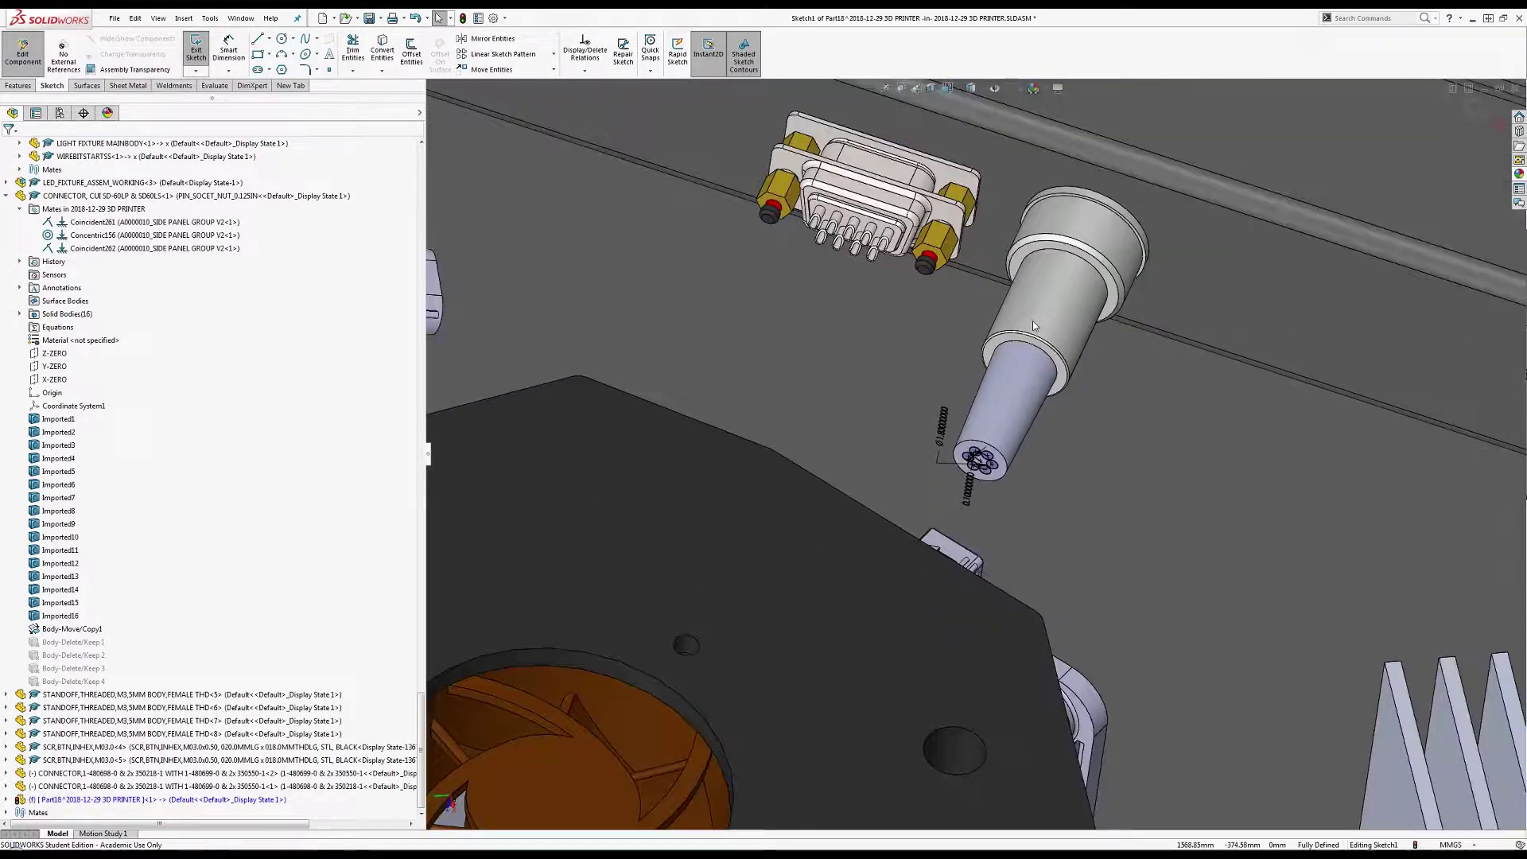
{"action": "scroll", "coordinate": [997, 395], "scroll_direction": "up", "scroll_amount": 6}
{"action": "scroll", "coordinate": [978, 460], "scroll_direction": "down", "scroll_amount": 6}
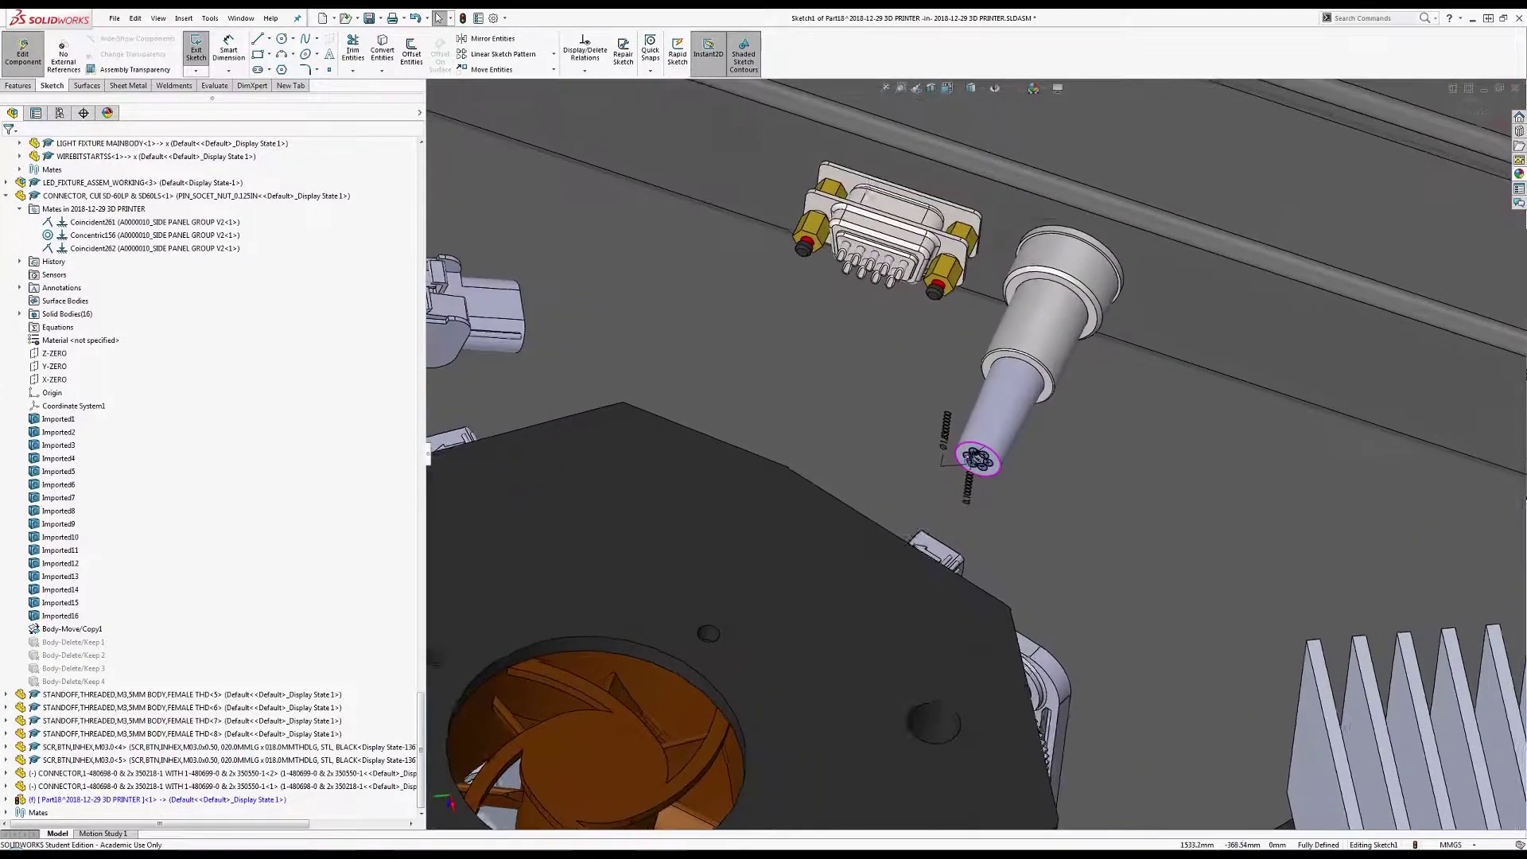
{"action": "scroll", "coordinate": [937, 495], "scroll_direction": "up", "scroll_amount": 3}
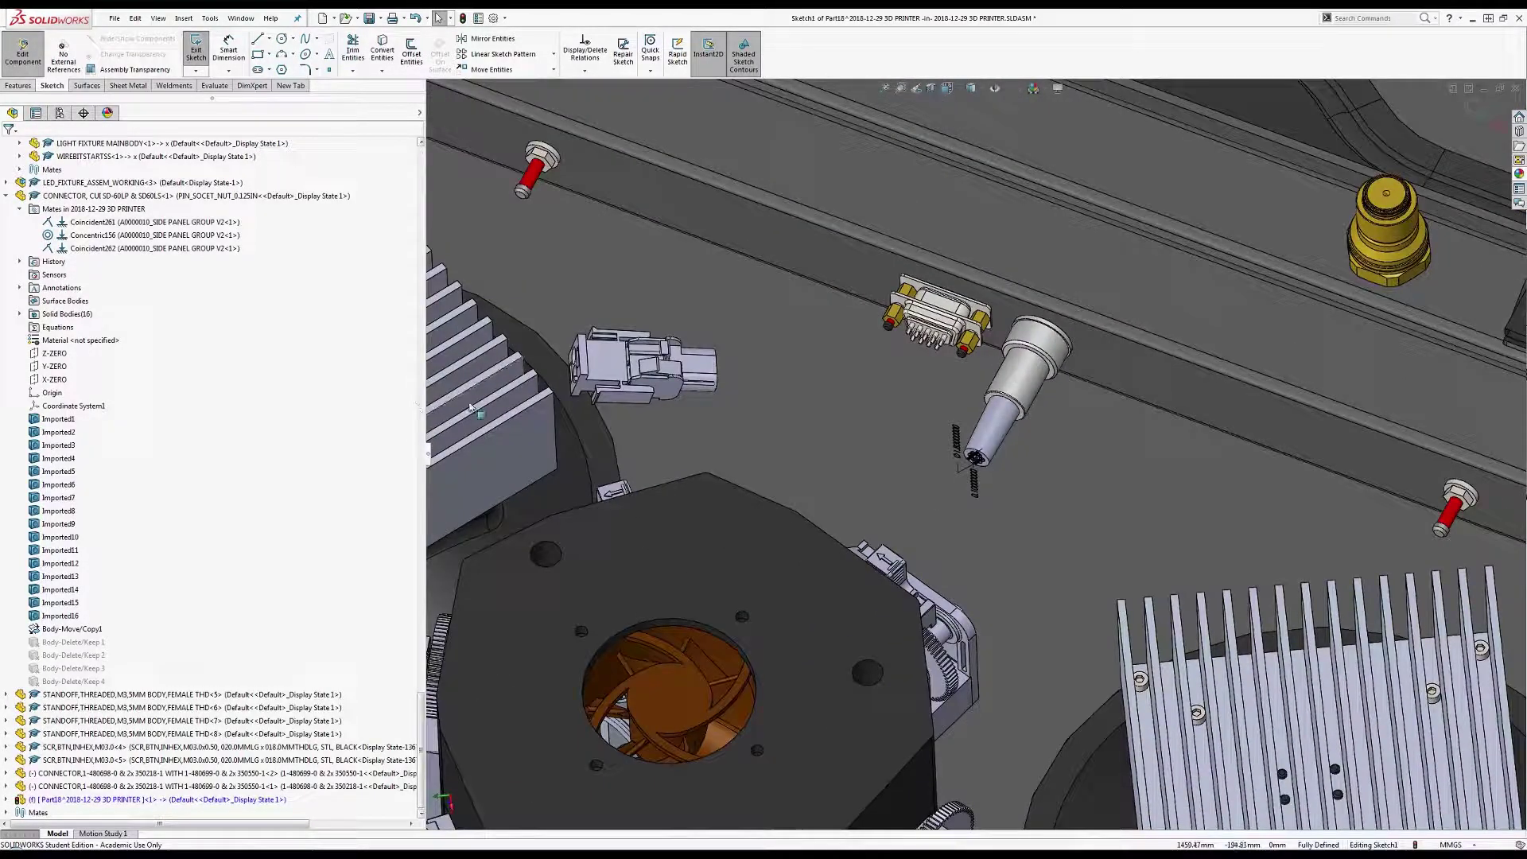
{"action": "scroll", "coordinate": [976, 456], "scroll_direction": "up", "scroll_amount": 4}
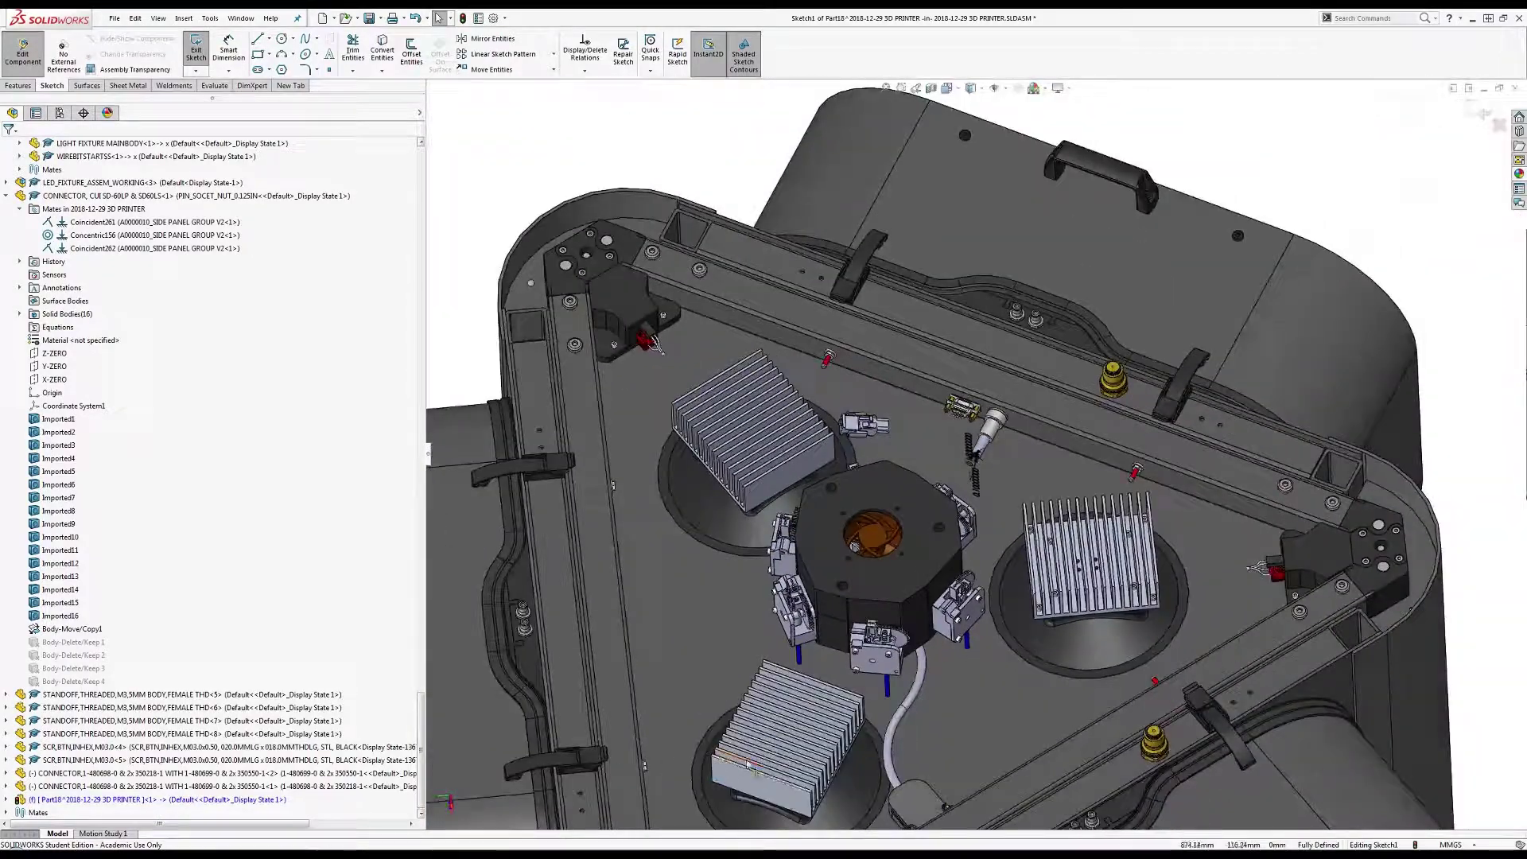
{"action": "scroll", "coordinate": [975, 455], "scroll_direction": "down", "scroll_amount": 5}
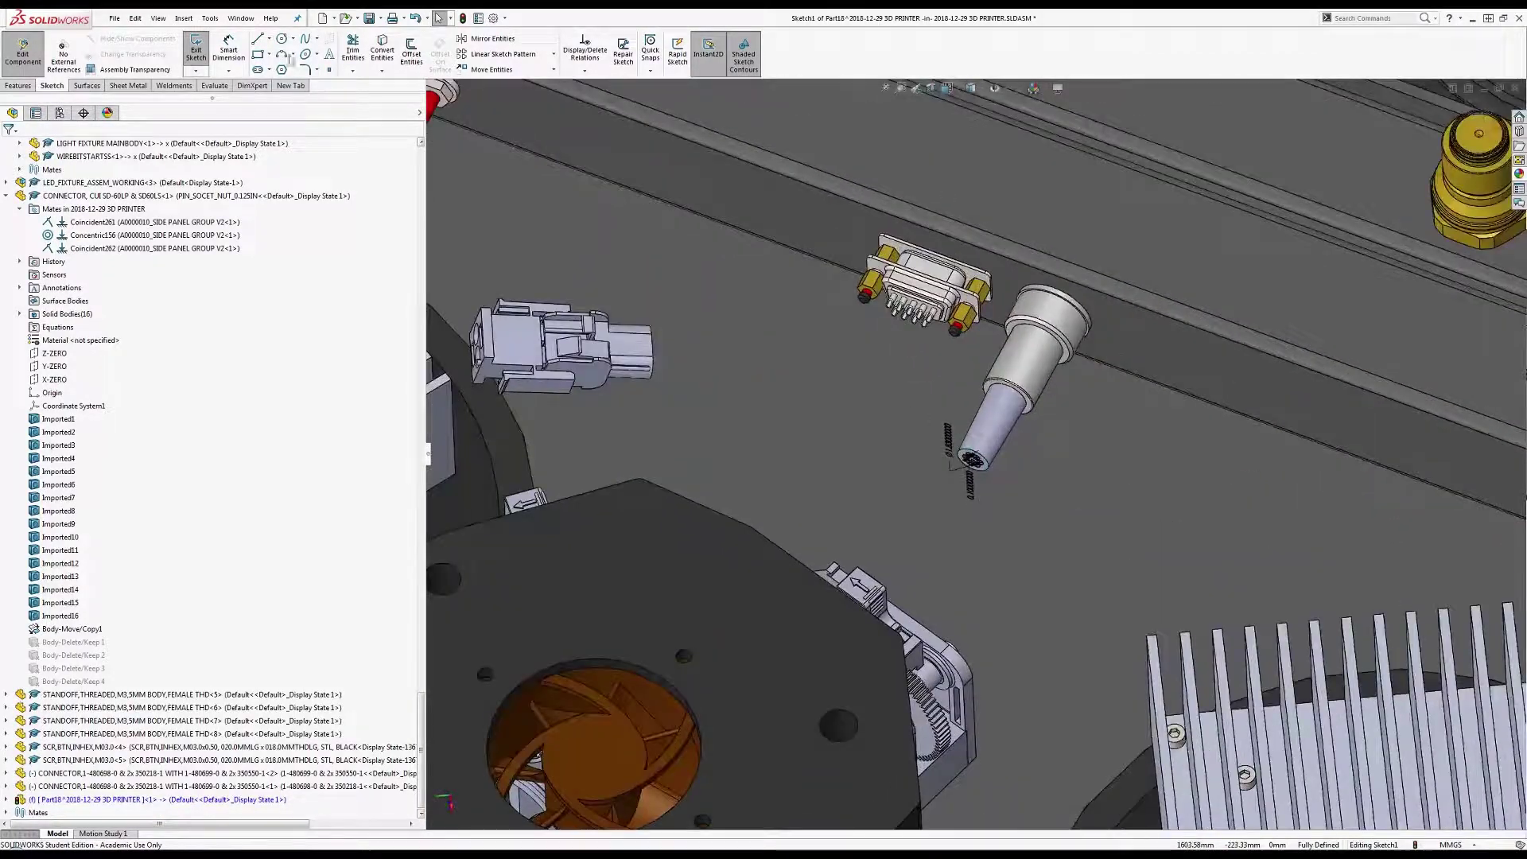
{"action": "left_click", "coordinate": [198, 51]}
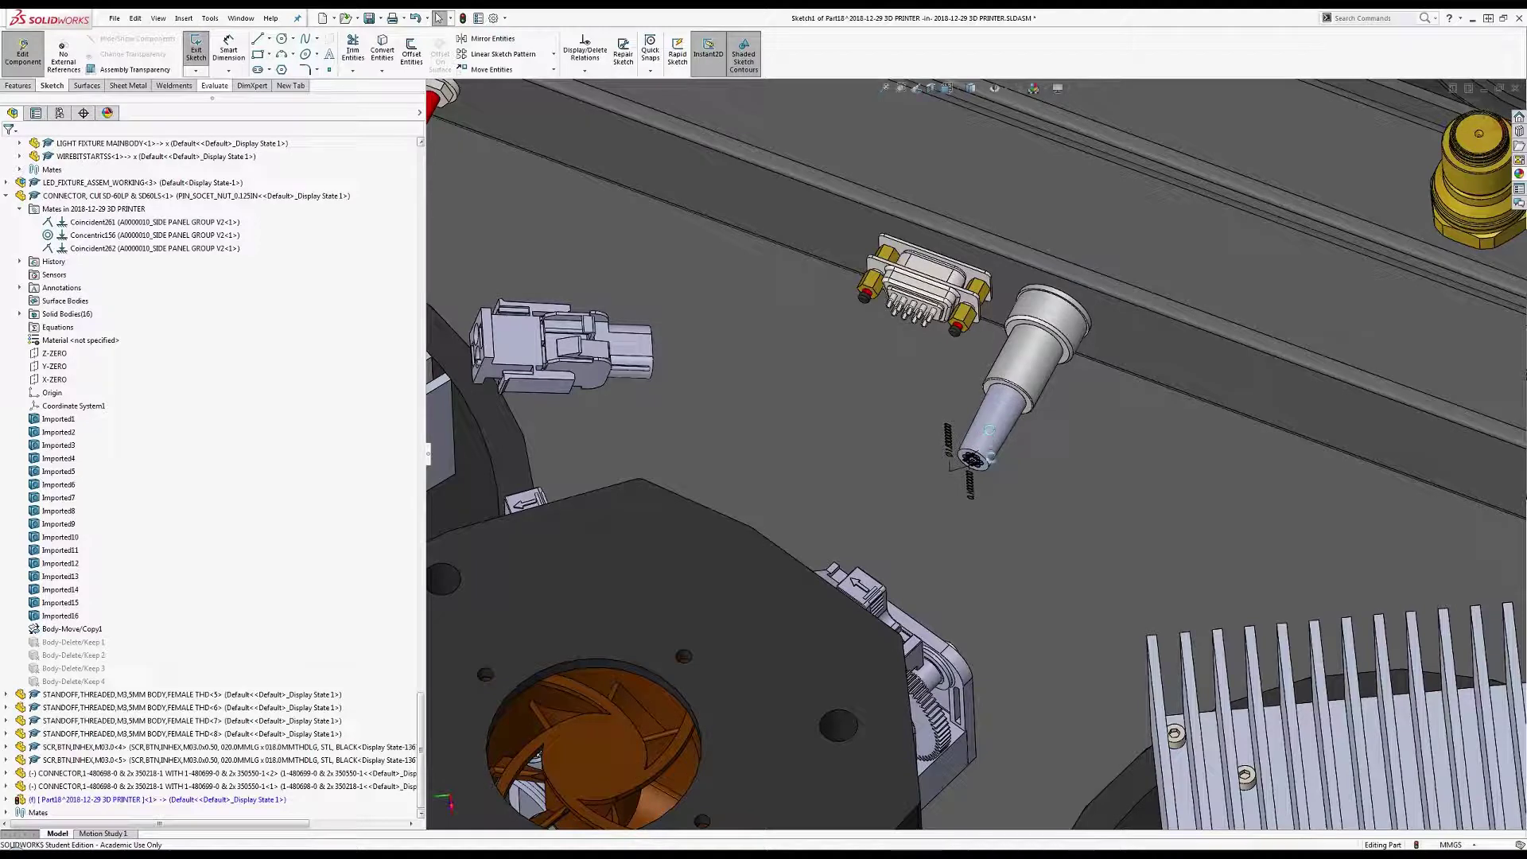
Start a 3D sketch and draw six separate lines, one from each wire circle's centre towards the round connector's shoulder.
{"action": "scroll", "coordinate": [990, 460], "scroll_direction": "down", "scroll_amount": 6}
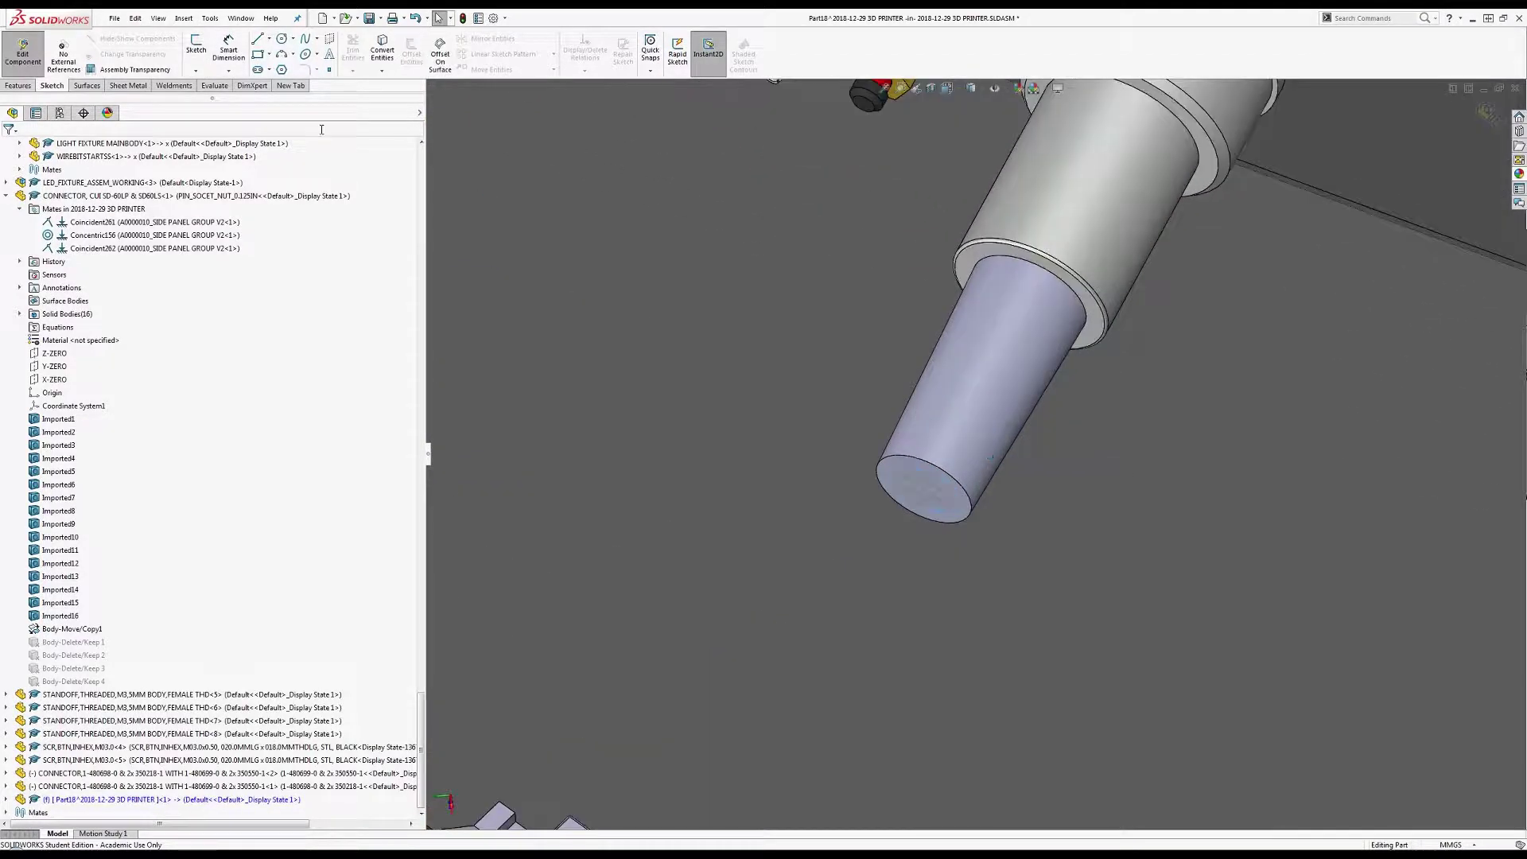
{"action": "left_click", "coordinate": [195, 70]}
{"action": "left_click", "coordinate": [211, 102]}
{"action": "left_click", "coordinate": [257, 39]}
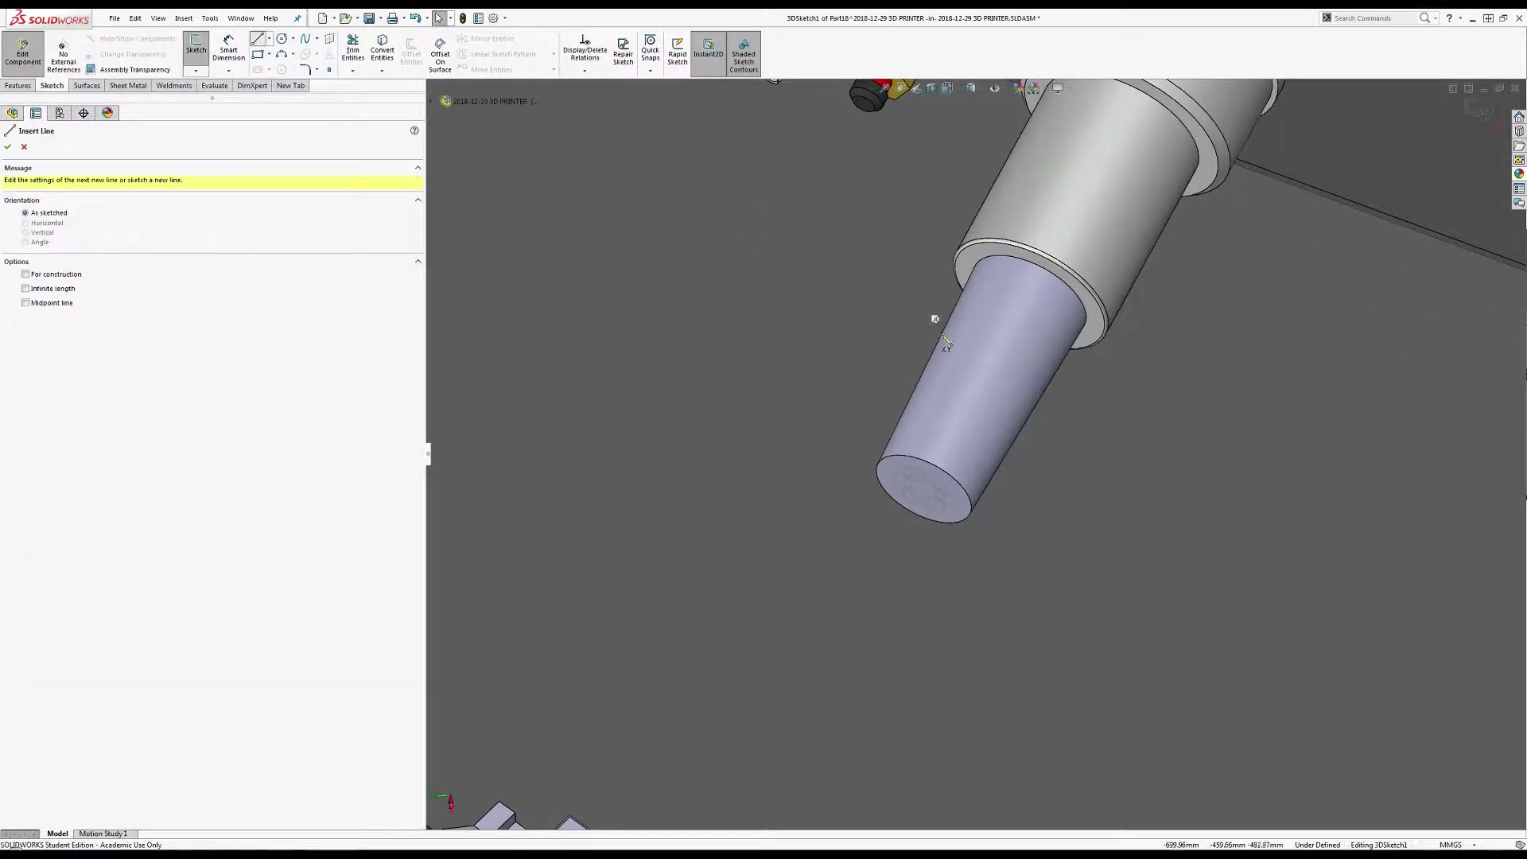
{"action": "scroll", "coordinate": [954, 541], "scroll_direction": "up", "scroll_amount": 3}
{"action": "left_click", "coordinate": [898, 546]}
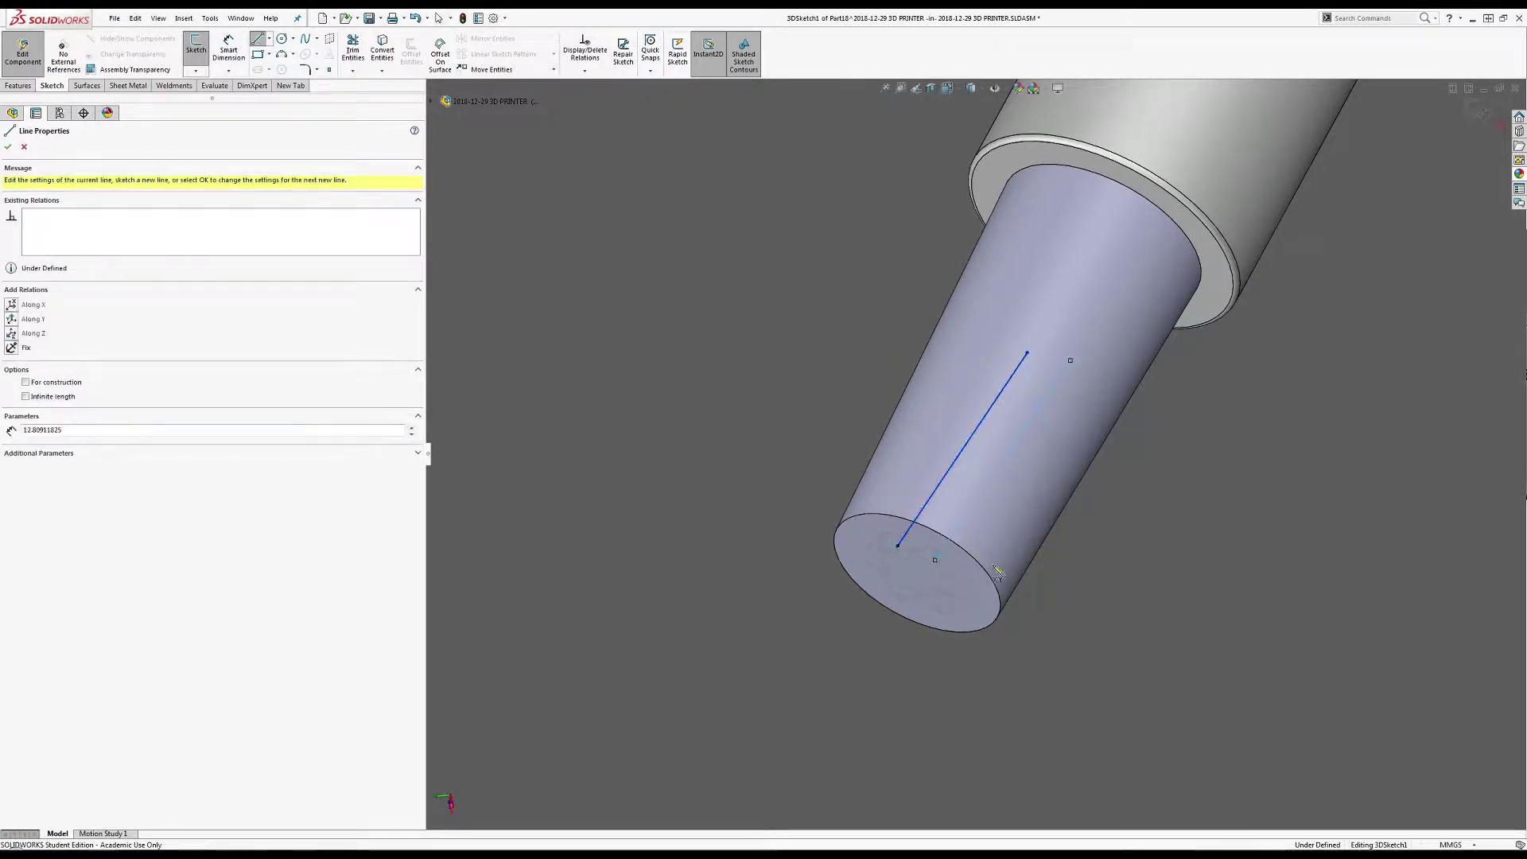
{"action": "left_click", "coordinate": [956, 589]}
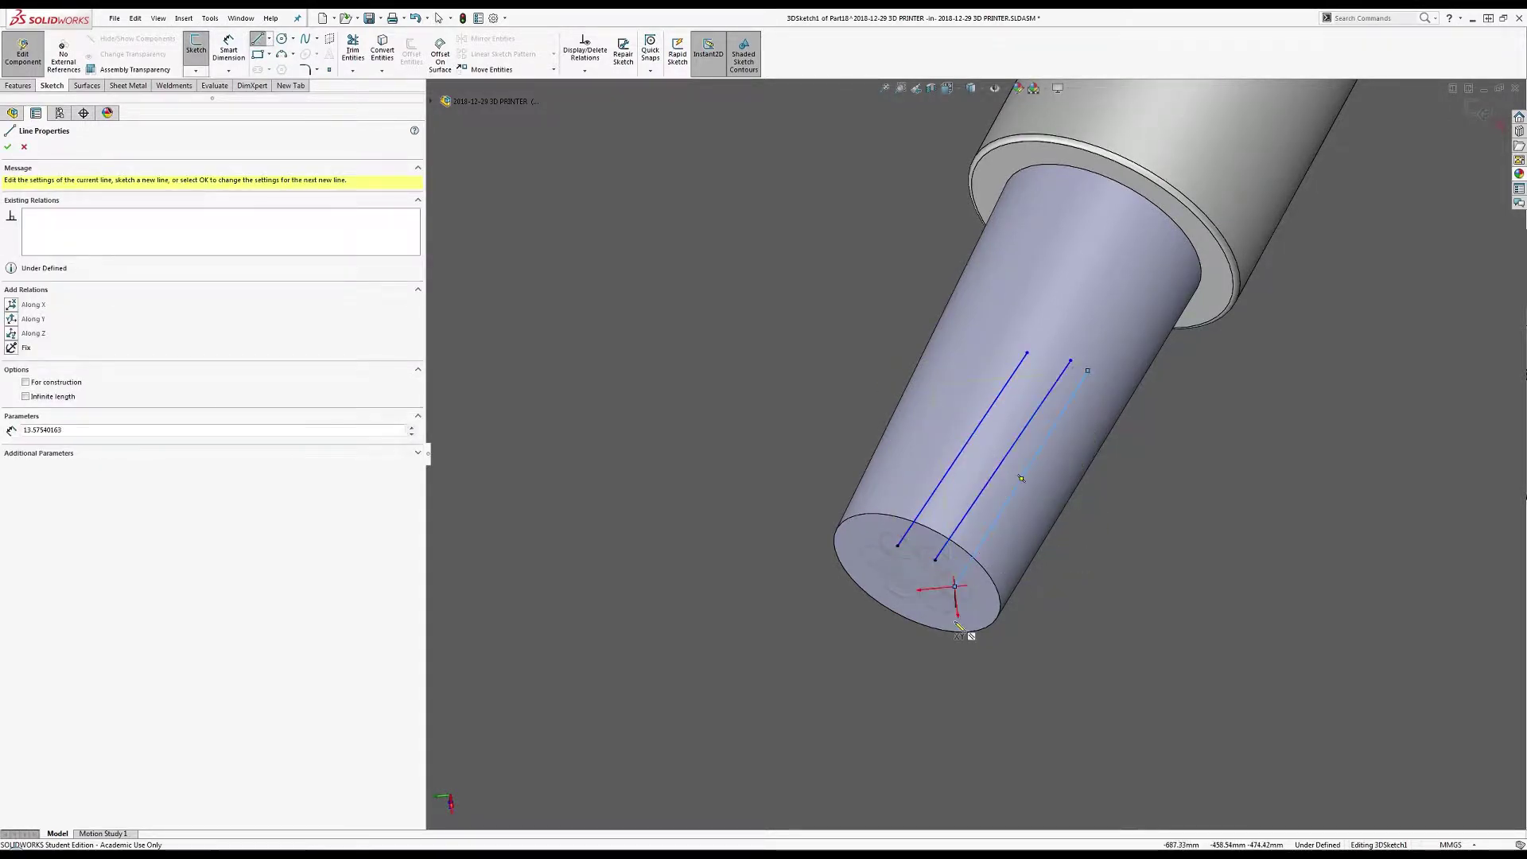
{"action": "left_click", "coordinate": [955, 587]}
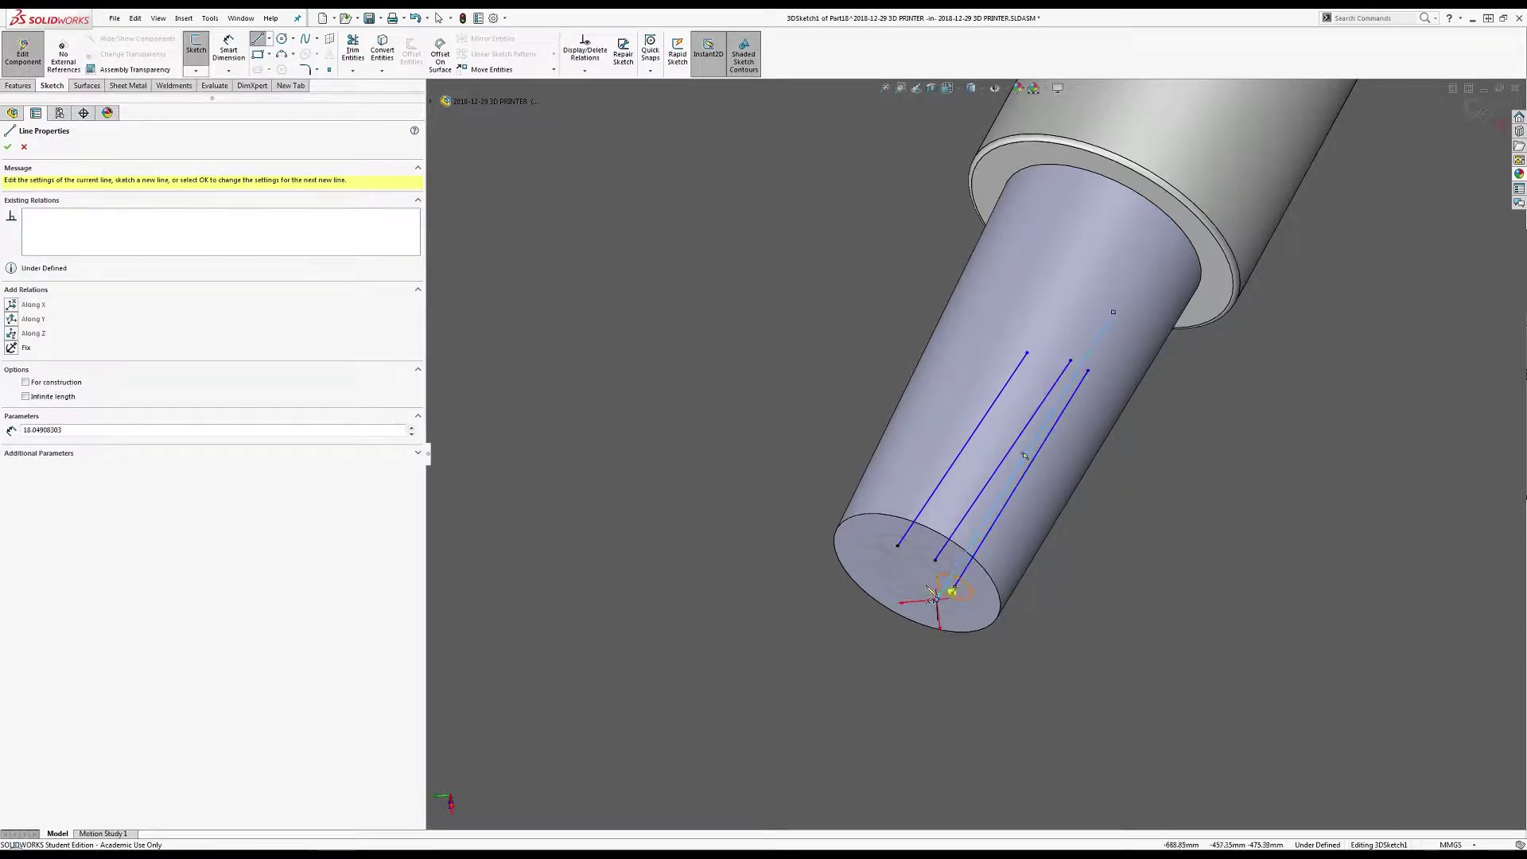
{"action": "left_click", "coordinate": [937, 598]}
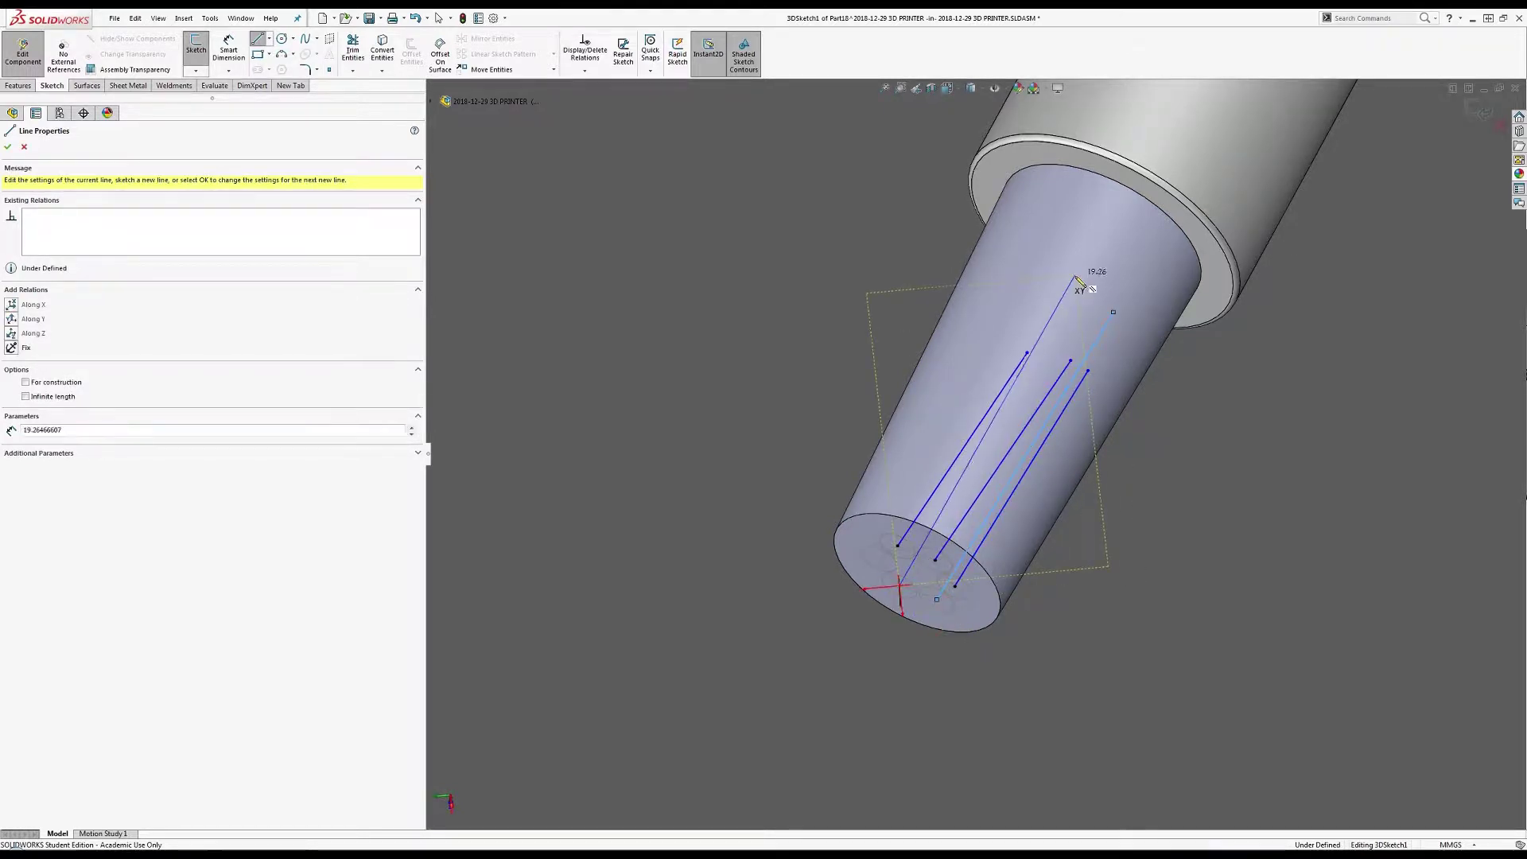
{"action": "mouse_move", "coordinate": [880, 560]}
{"action": "left_mouse_down"}
{"action": "mouse_move", "coordinate": [931, 477]}
{"action": "mouse_move", "coordinate": [1012, 256]}
{"action": "left_mouse_up"}
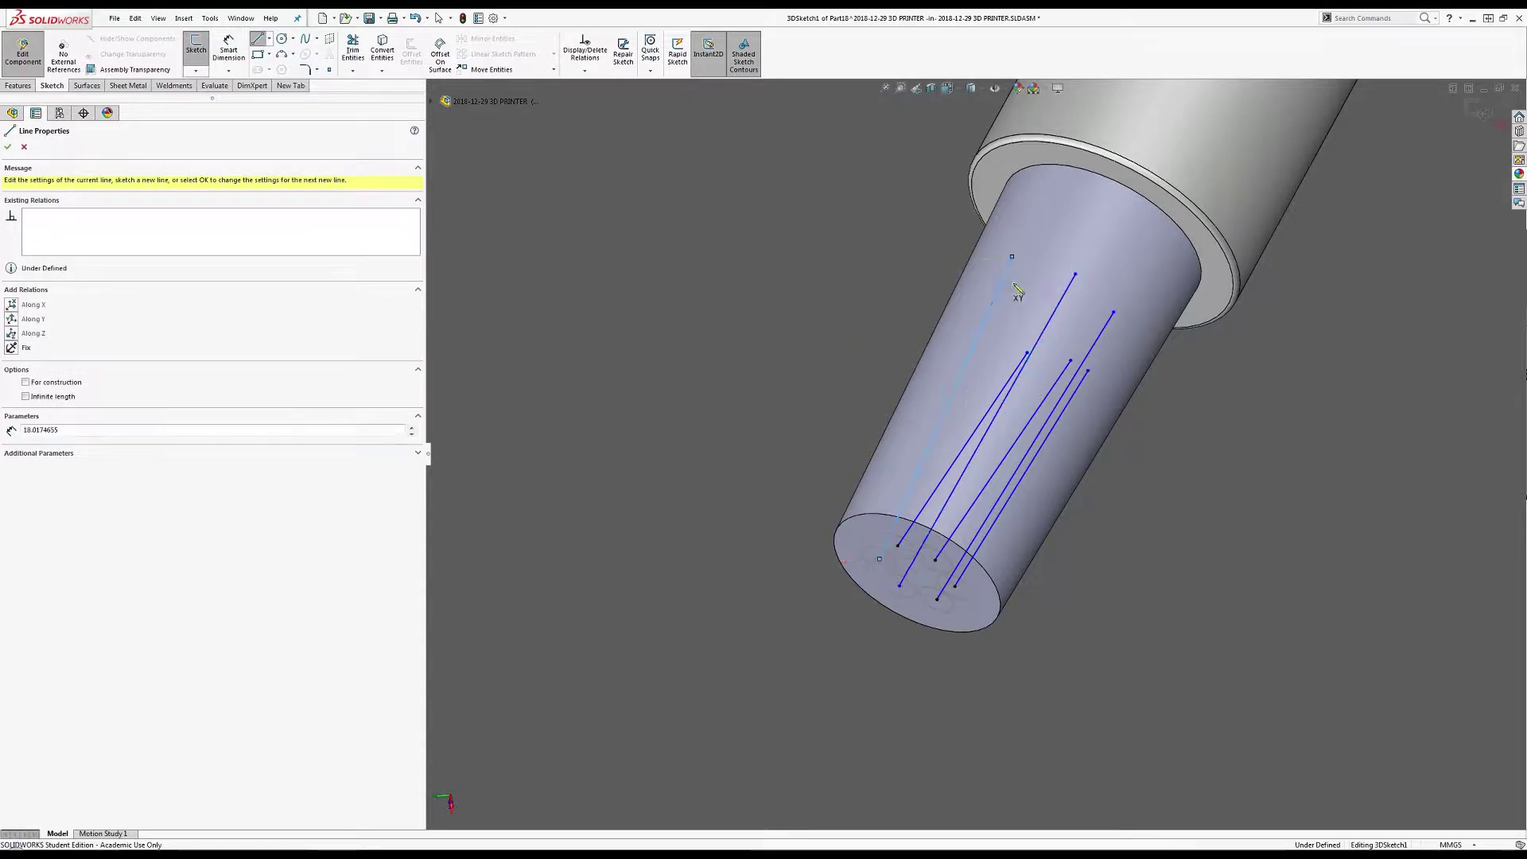
Make the six lines parallel and equal in length, and set one of them normal to the connector's end face.
{"action": "key", "text": "Escape"}
{"action": "key", "text": "ctrl+a"}
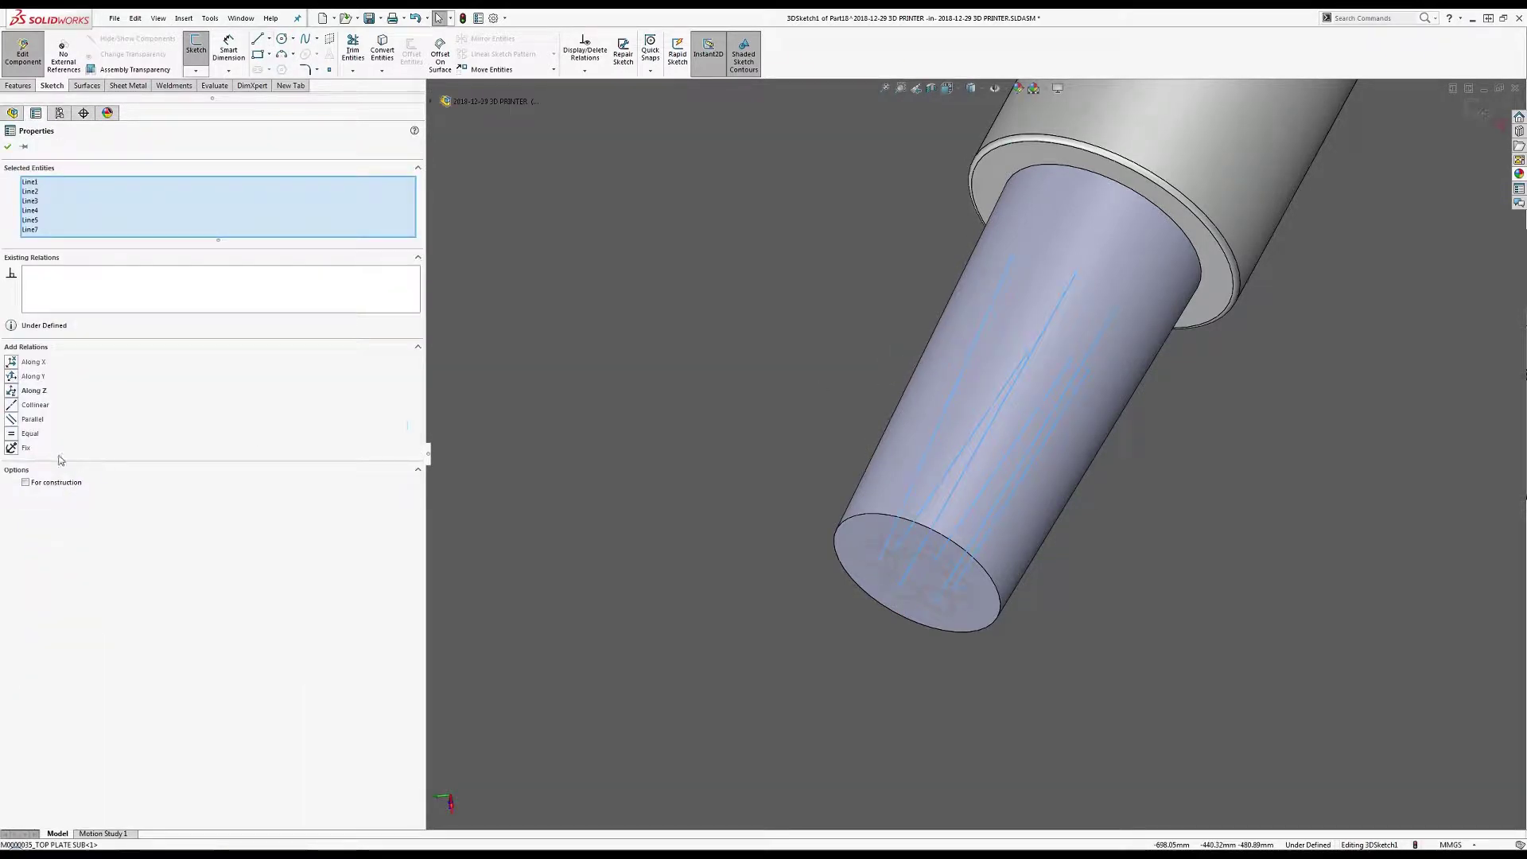
{"action": "left_click", "coordinate": [881, 526]}
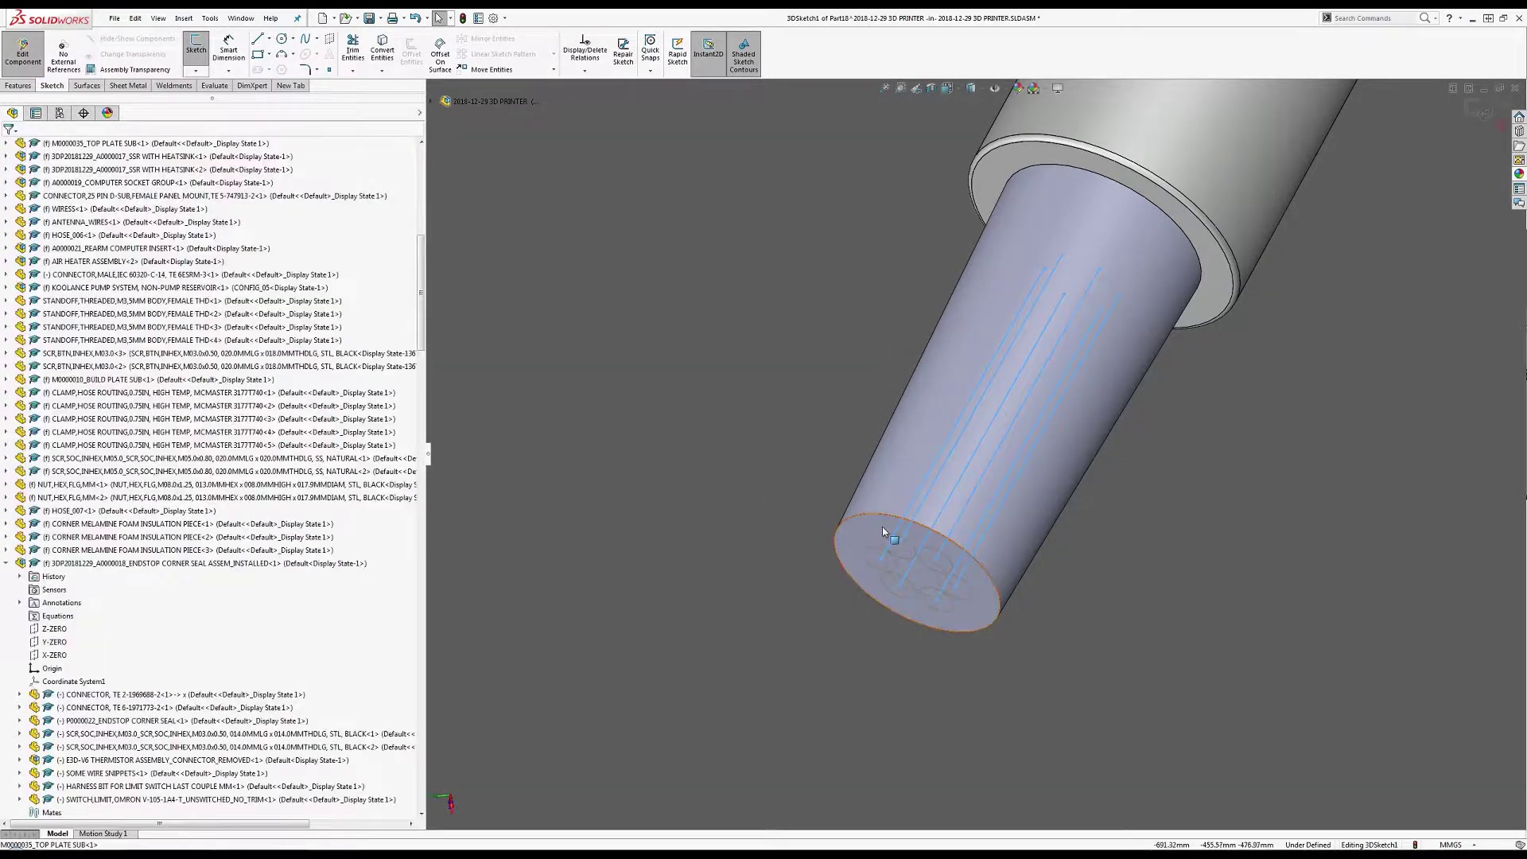
{"action": "left_click", "coordinate": [907, 532], "text": "ctrl"}
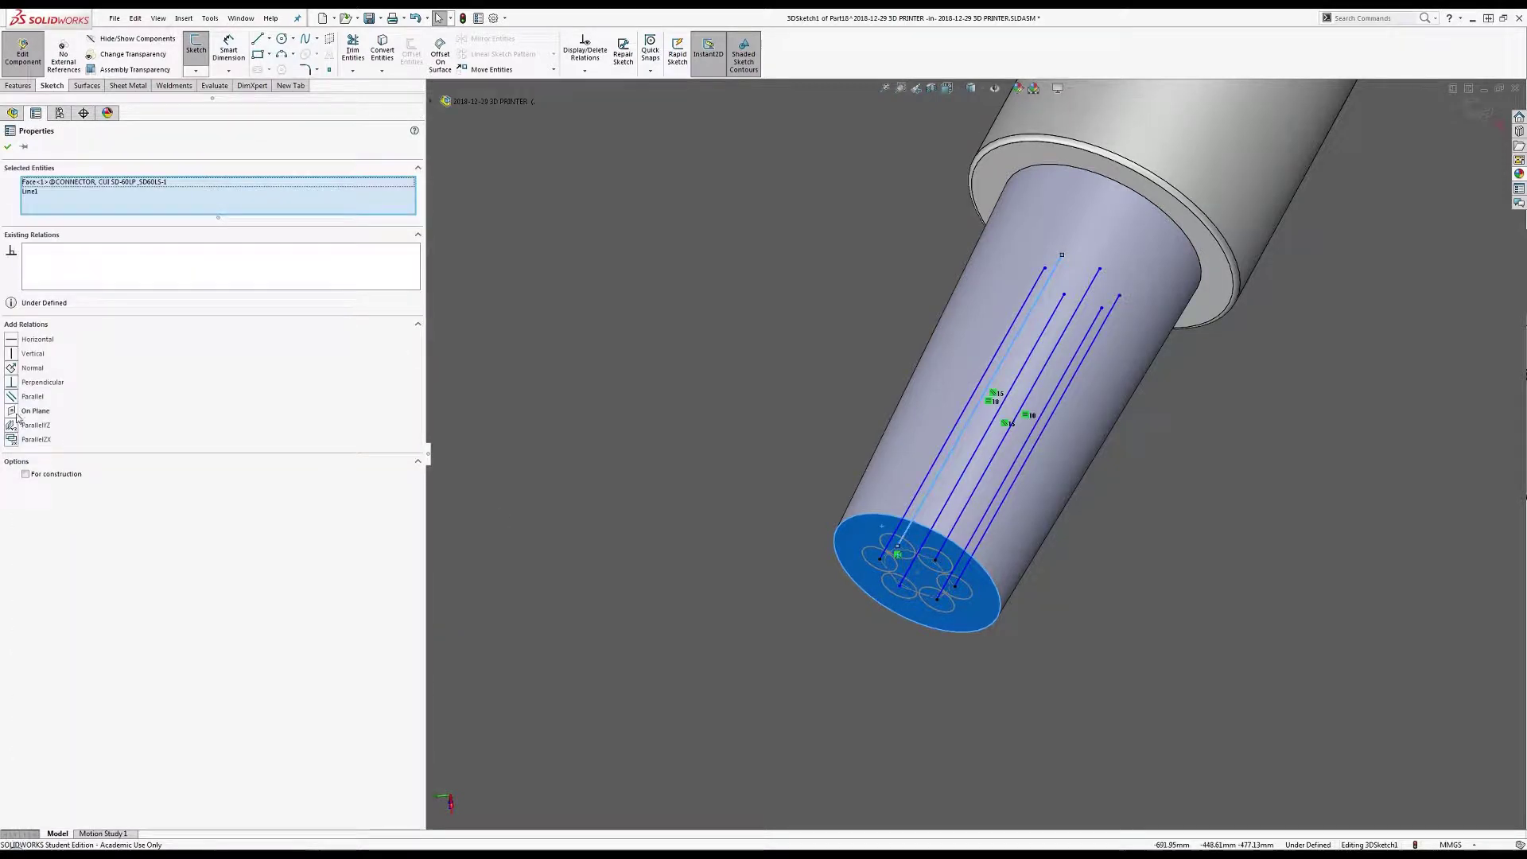
{"action": "left_click", "coordinate": [26, 368]}
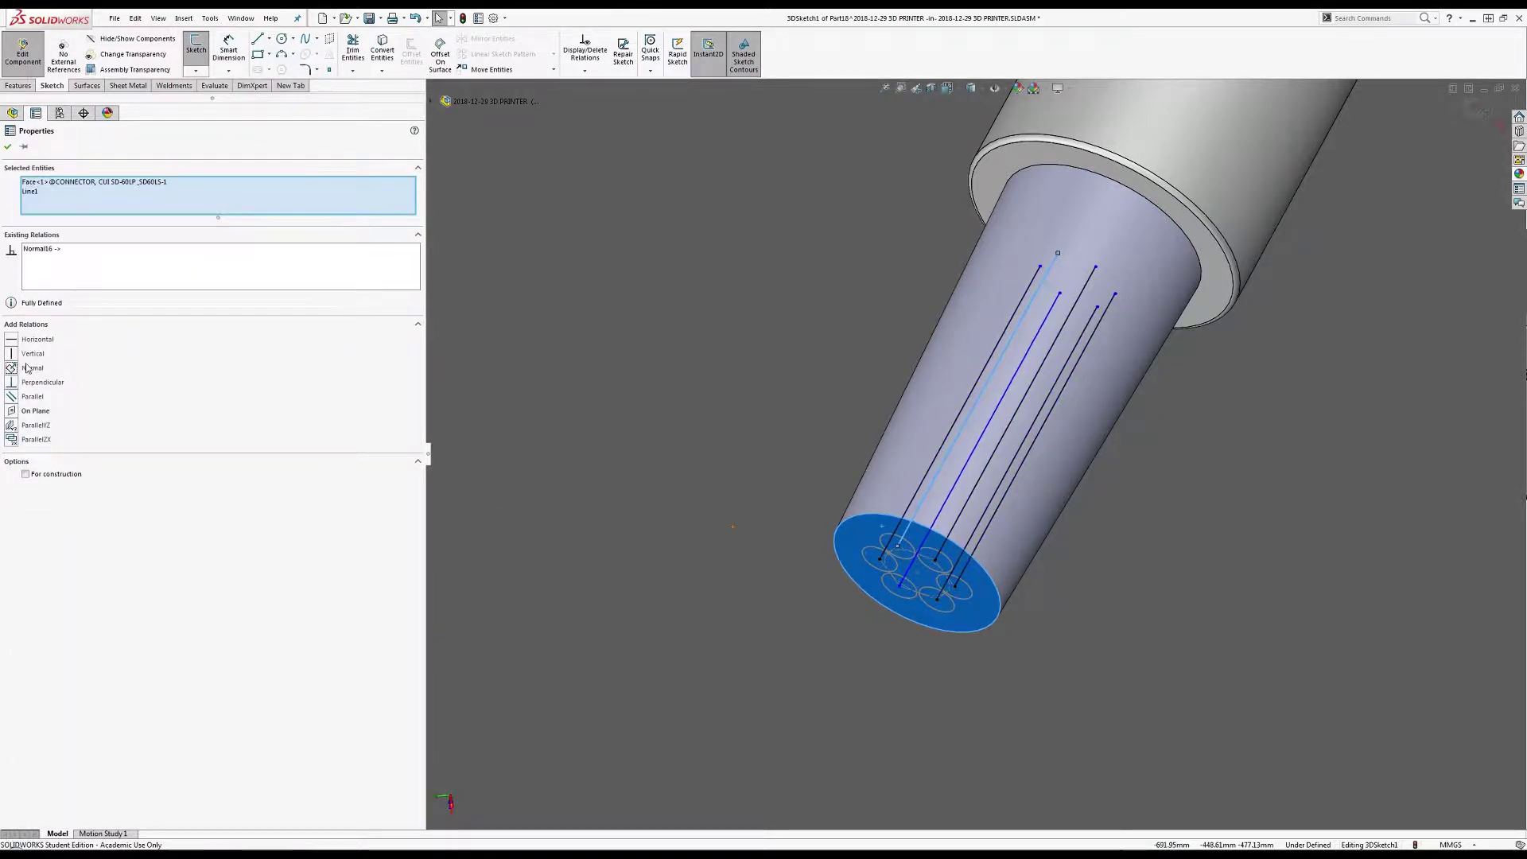
{"action": "left_click", "coordinate": [1052, 598]}
Constrain the far endpoint of one wire line to lie on the plane of the connector's ring-shaped shoulder face.
{"action": "left_click", "coordinate": [1095, 269]}
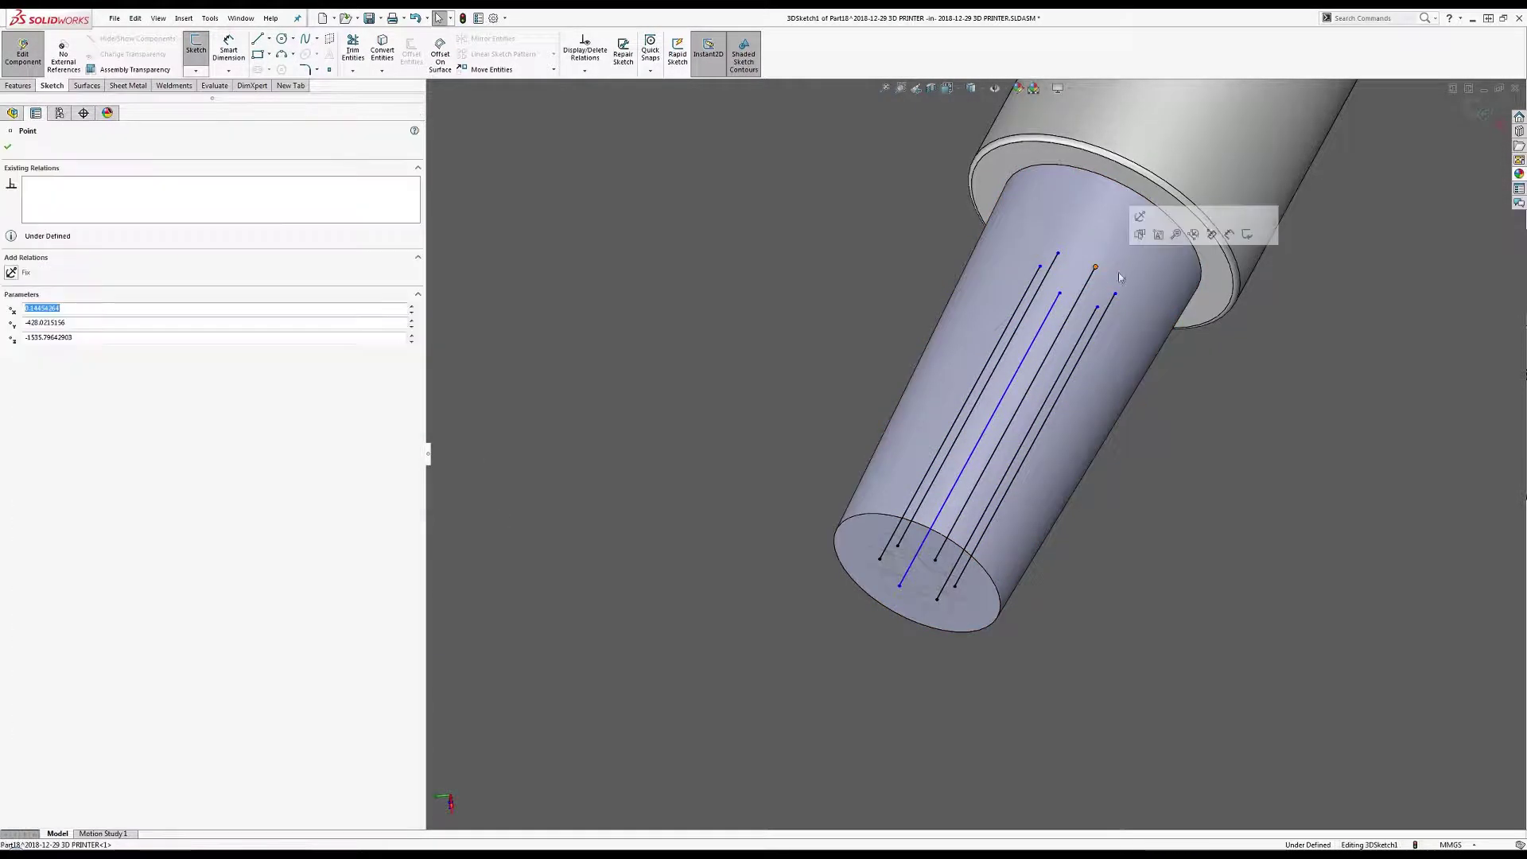
{"action": "left_click", "coordinate": [1203, 309], "text": "ctrl"}
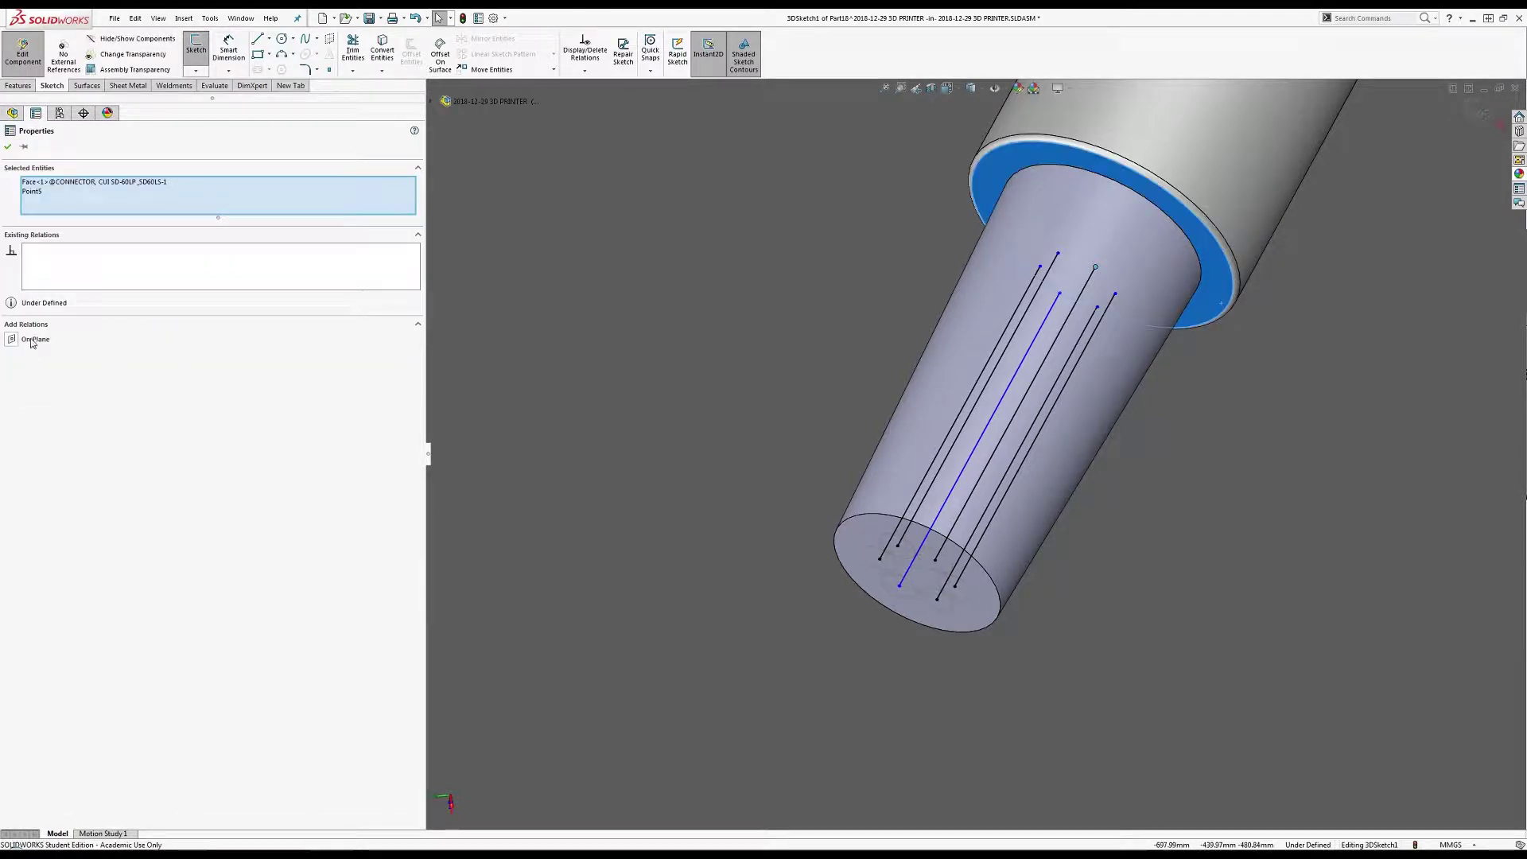
{"action": "left_click", "coordinate": [866, 618]}
Pull the one loose wire line away from the group and make its start point coincident with its circle's centre.
{"action": "left_click_drag", "start_coordinate": [903, 586], "coordinate": [824, 557]}
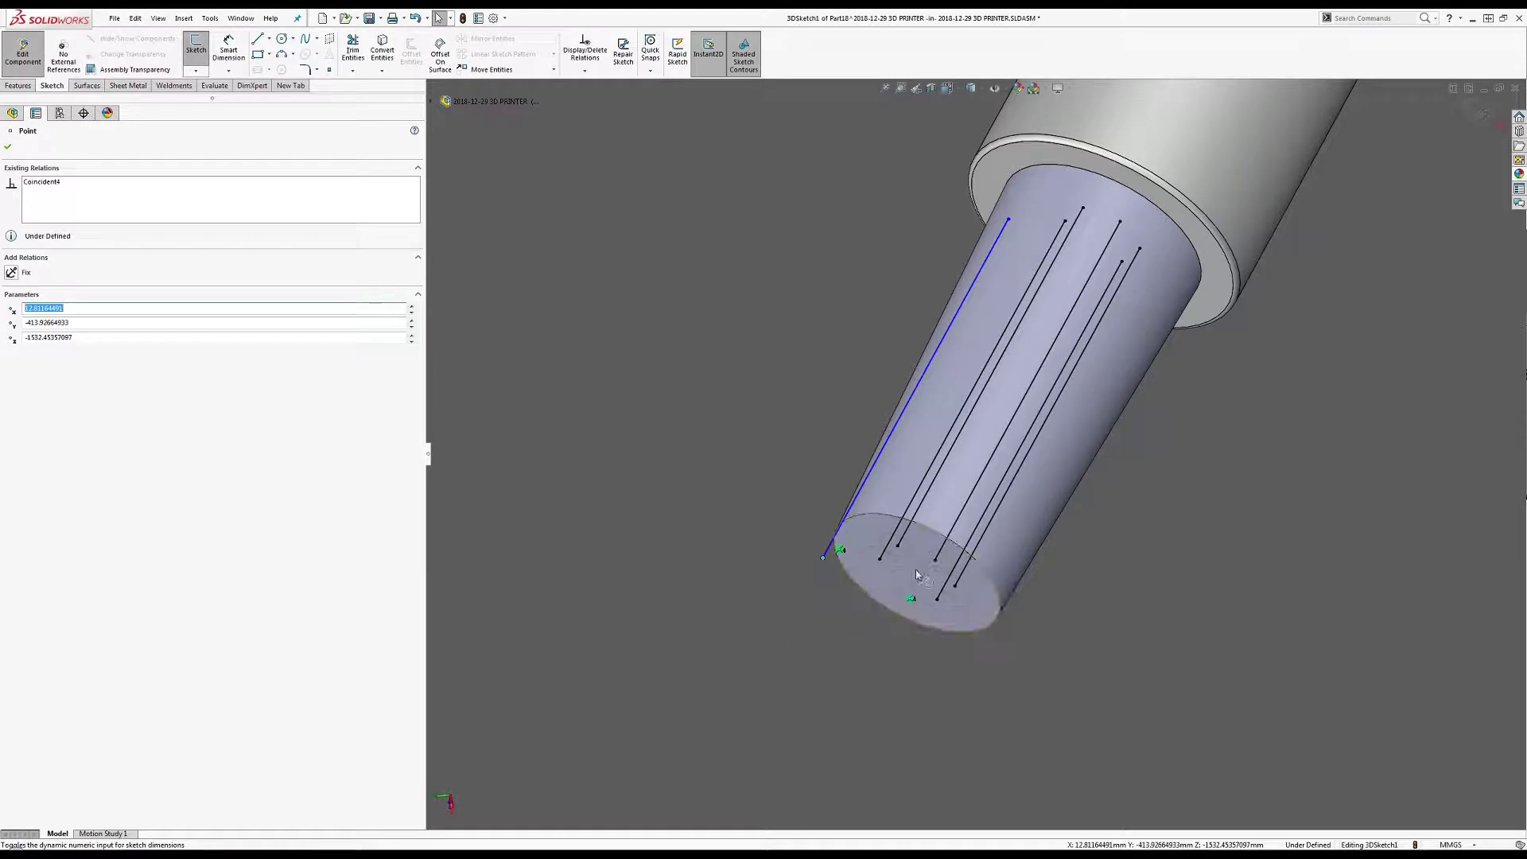
{"action": "key", "text": "Escape"}
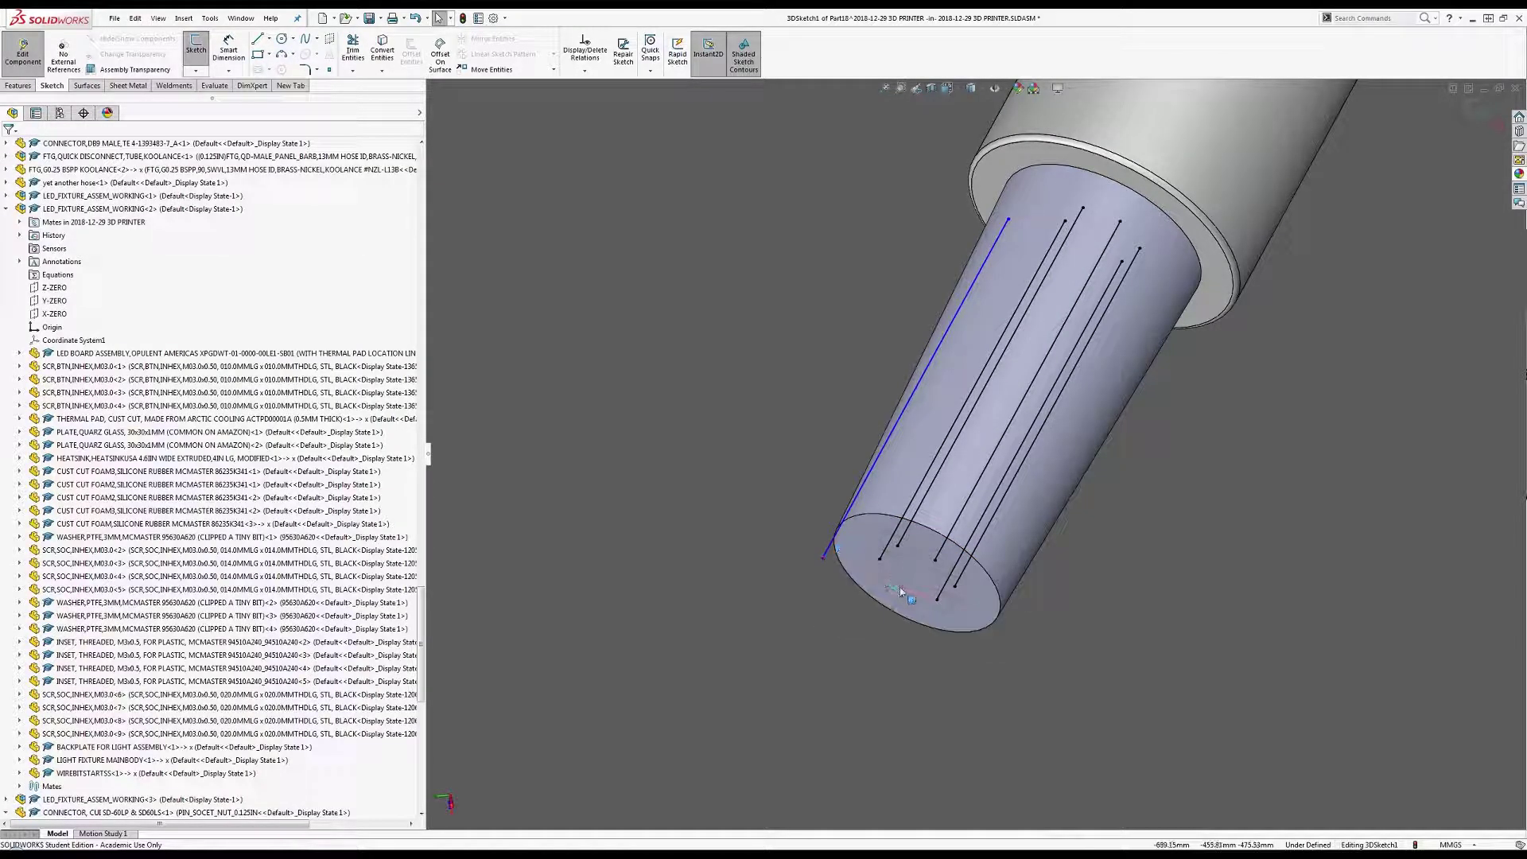
{"action": "left_click", "coordinate": [824, 560]}
{"action": "left_click", "coordinate": [824, 560], "text": "ctrl"}
{"action": "left_click", "coordinate": [29, 383]}
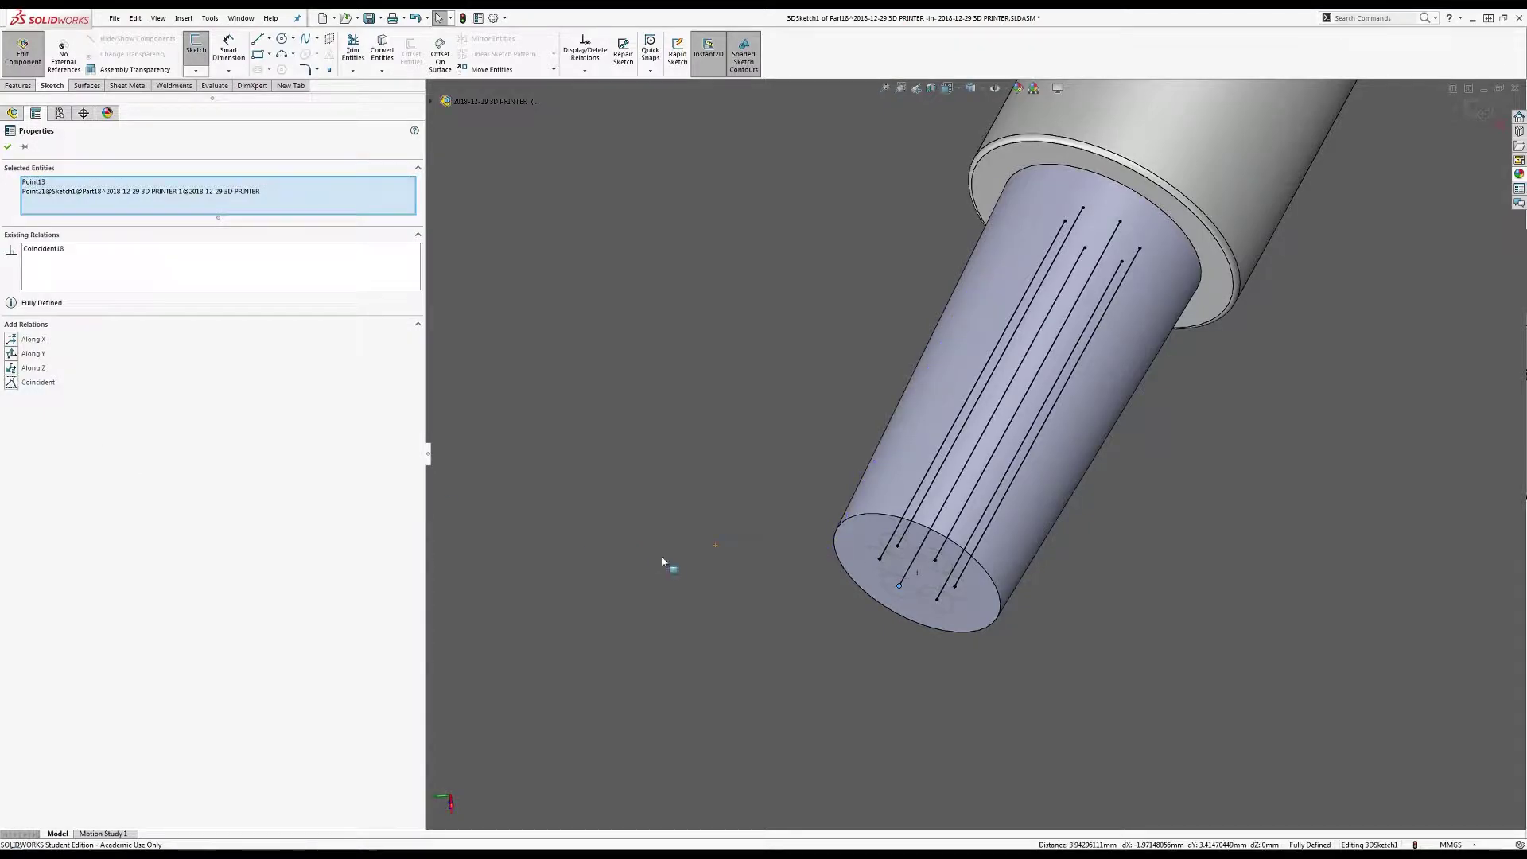
{"action": "left_click", "coordinate": [799, 619]}
Examine the area between the round connector, the heatsinks and the nearby two-pin connector pair.
{"action": "scroll", "coordinate": [925, 580], "scroll_direction": "up", "scroll_amount": 5}
{"action": "scroll", "coordinate": [964, 598], "scroll_direction": "up", "scroll_amount": 8}
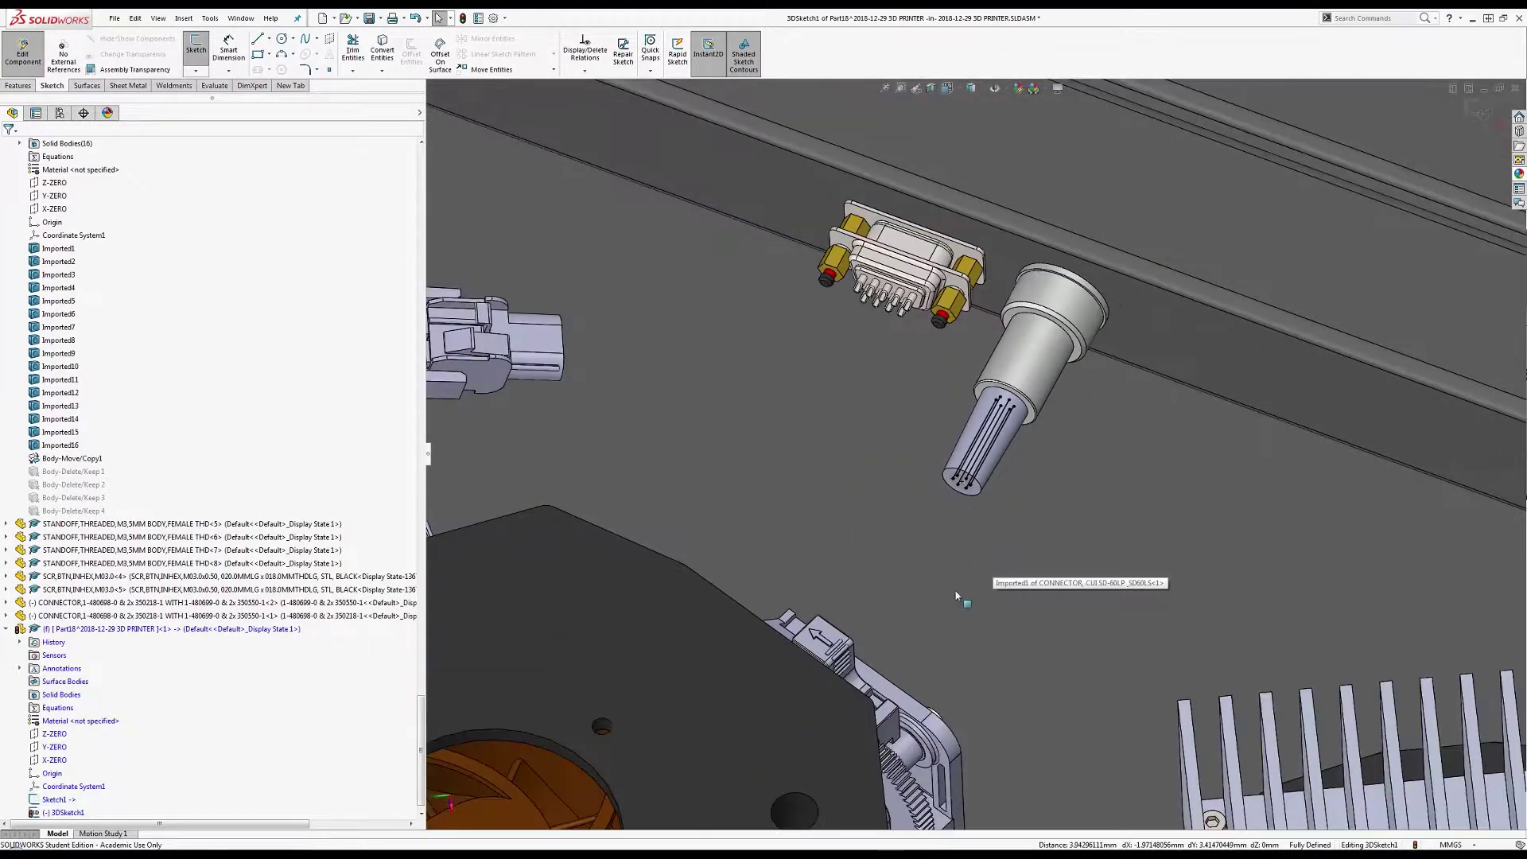
{"action": "middle_click_drag", "start_coordinate": [947, 638], "coordinate": [884, 633]}
{"action": "scroll", "coordinate": [883, 617], "scroll_direction": "up", "scroll_amount": 4}
{"action": "scroll", "coordinate": [877, 638], "scroll_direction": "down", "scroll_amount": 2}
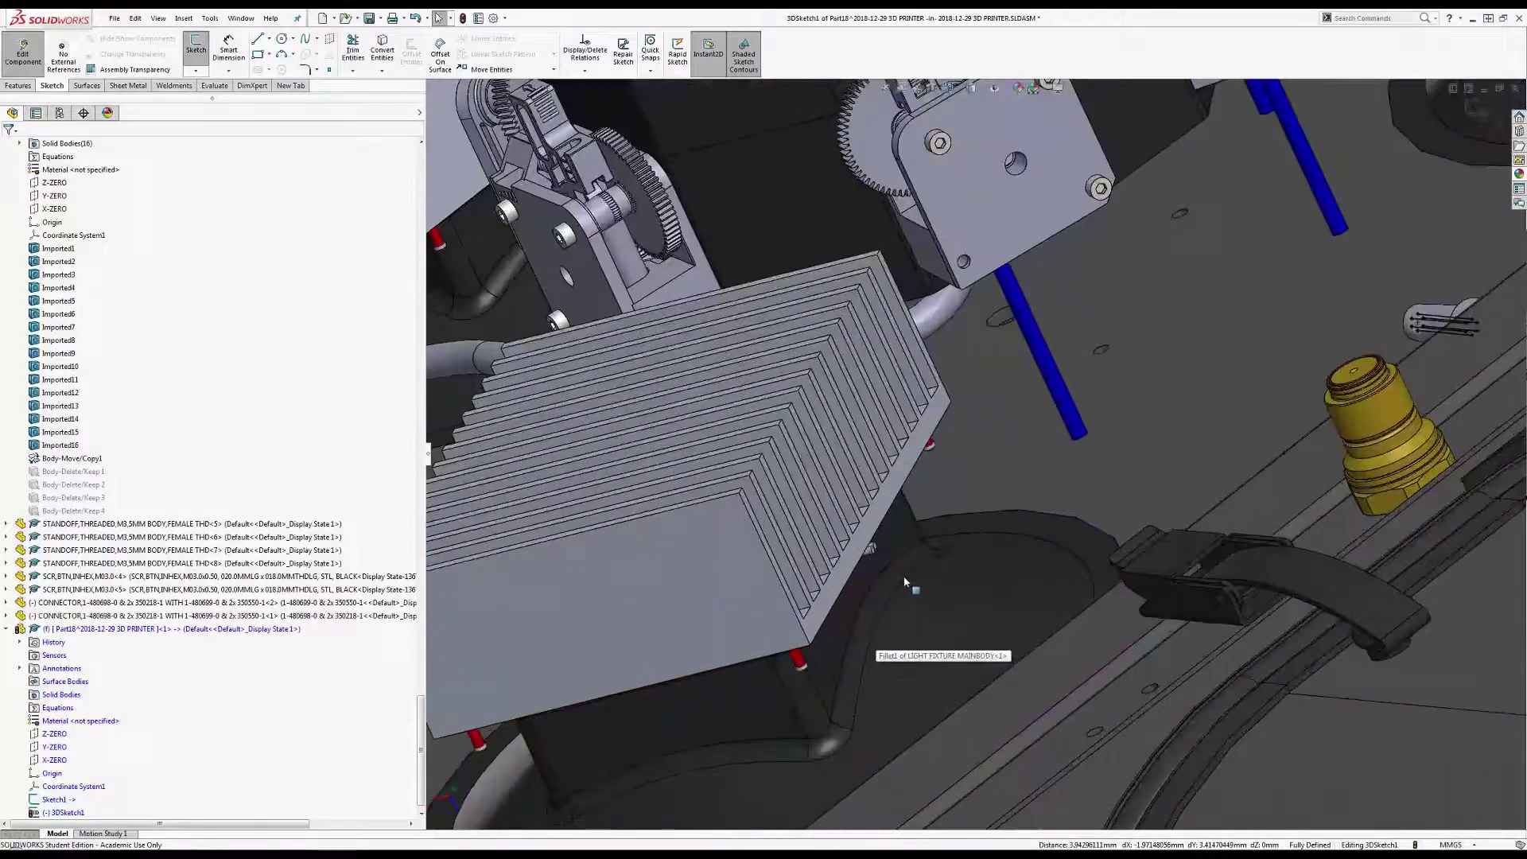
{"action": "middle_click_drag", "start_coordinate": [948, 593], "coordinate": [982, 630]}
{"action": "scroll", "coordinate": [983, 630], "scroll_direction": "up", "scroll_amount": 5}
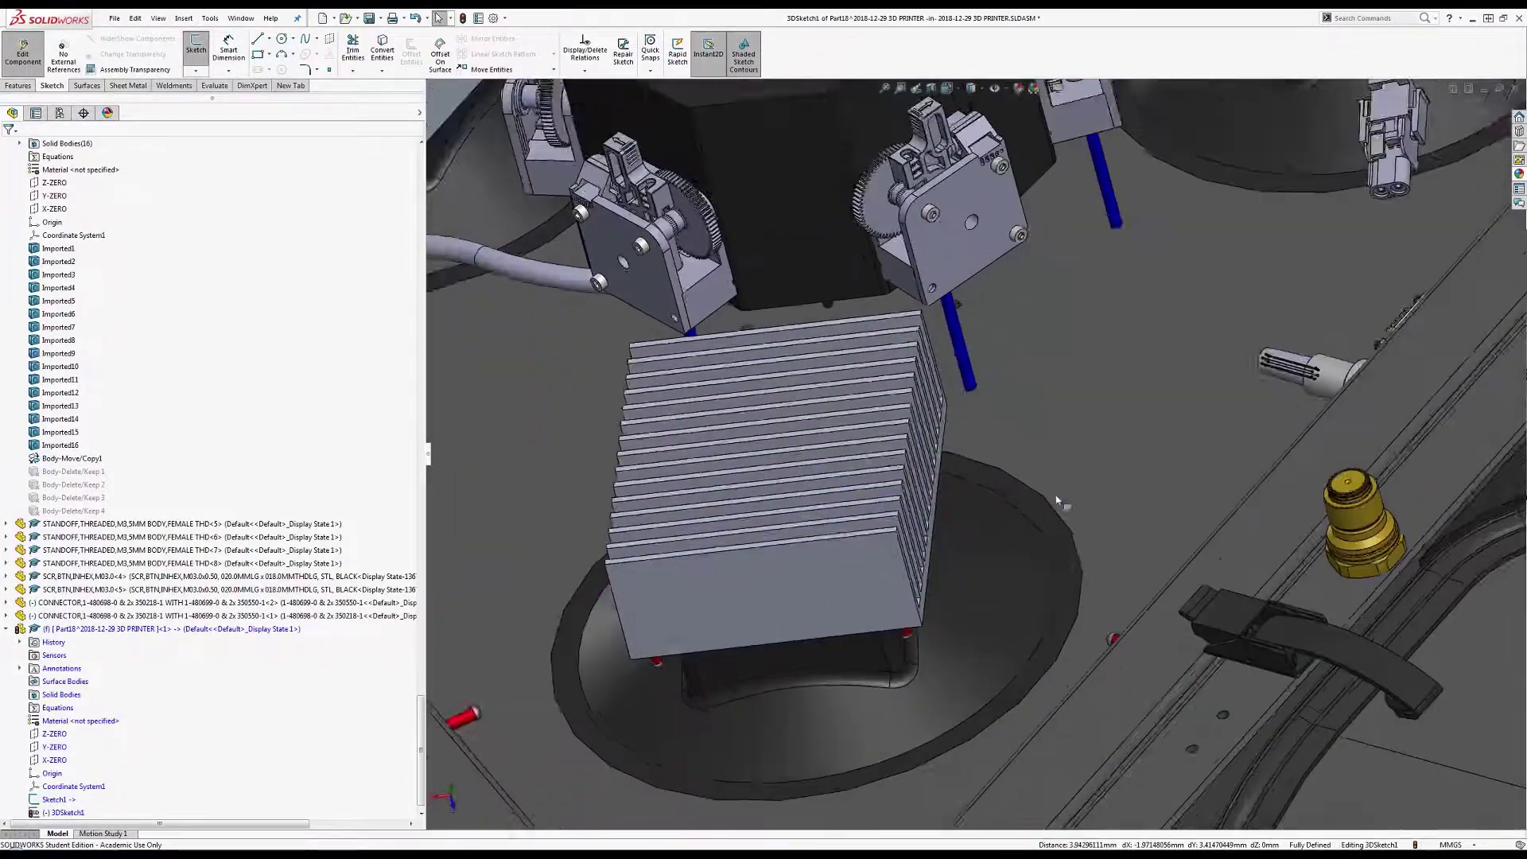
{"action": "scroll", "coordinate": [1211, 283], "scroll_direction": "down", "scroll_amount": 8}
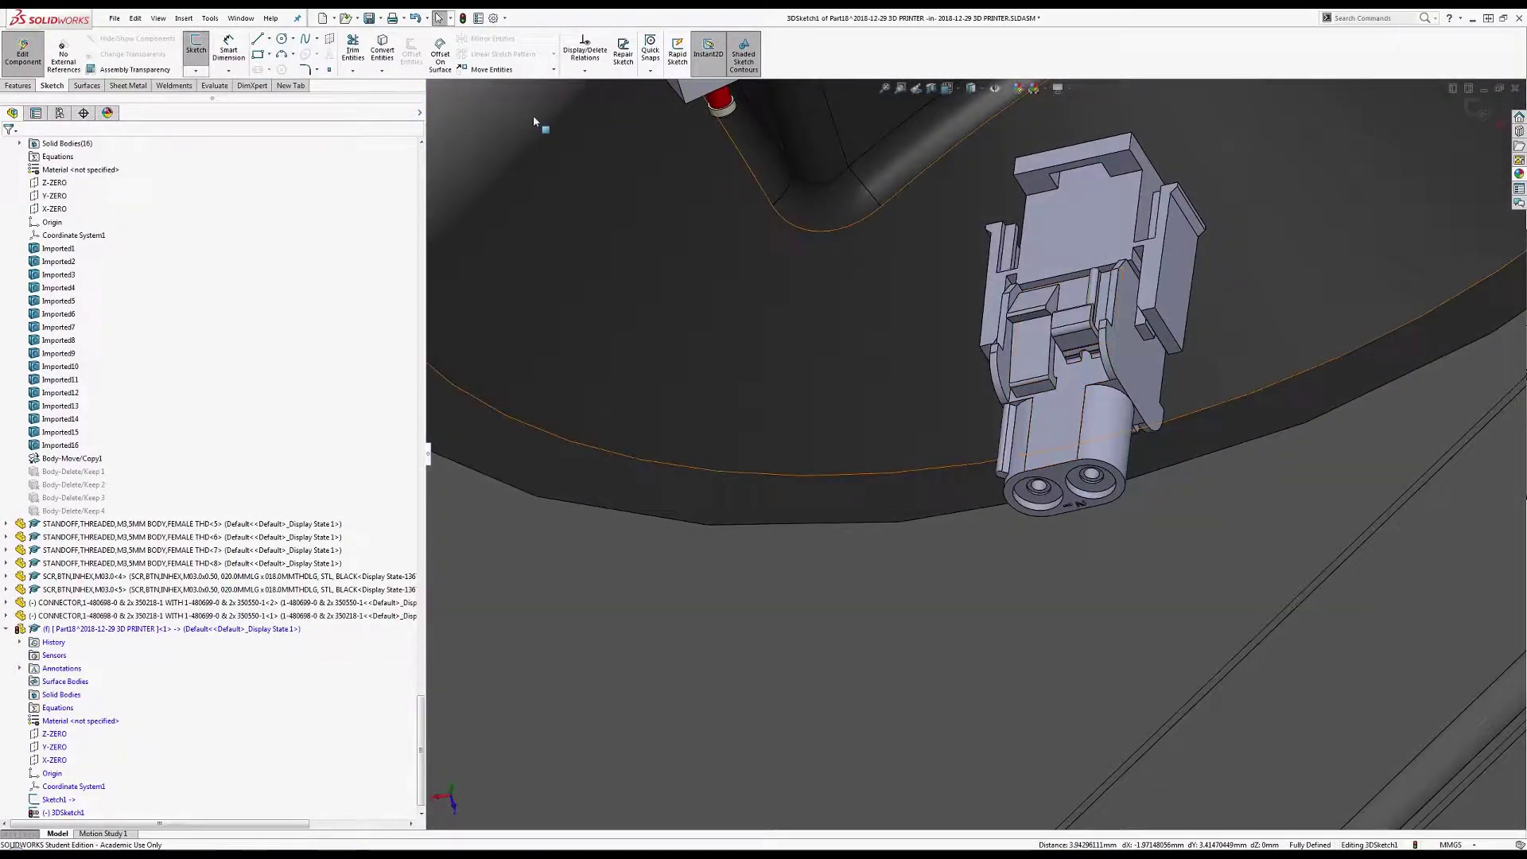
Measure the distance between the two opposite end faces of the mated two-pin connector pair.
{"action": "key", "text": "Escape"}
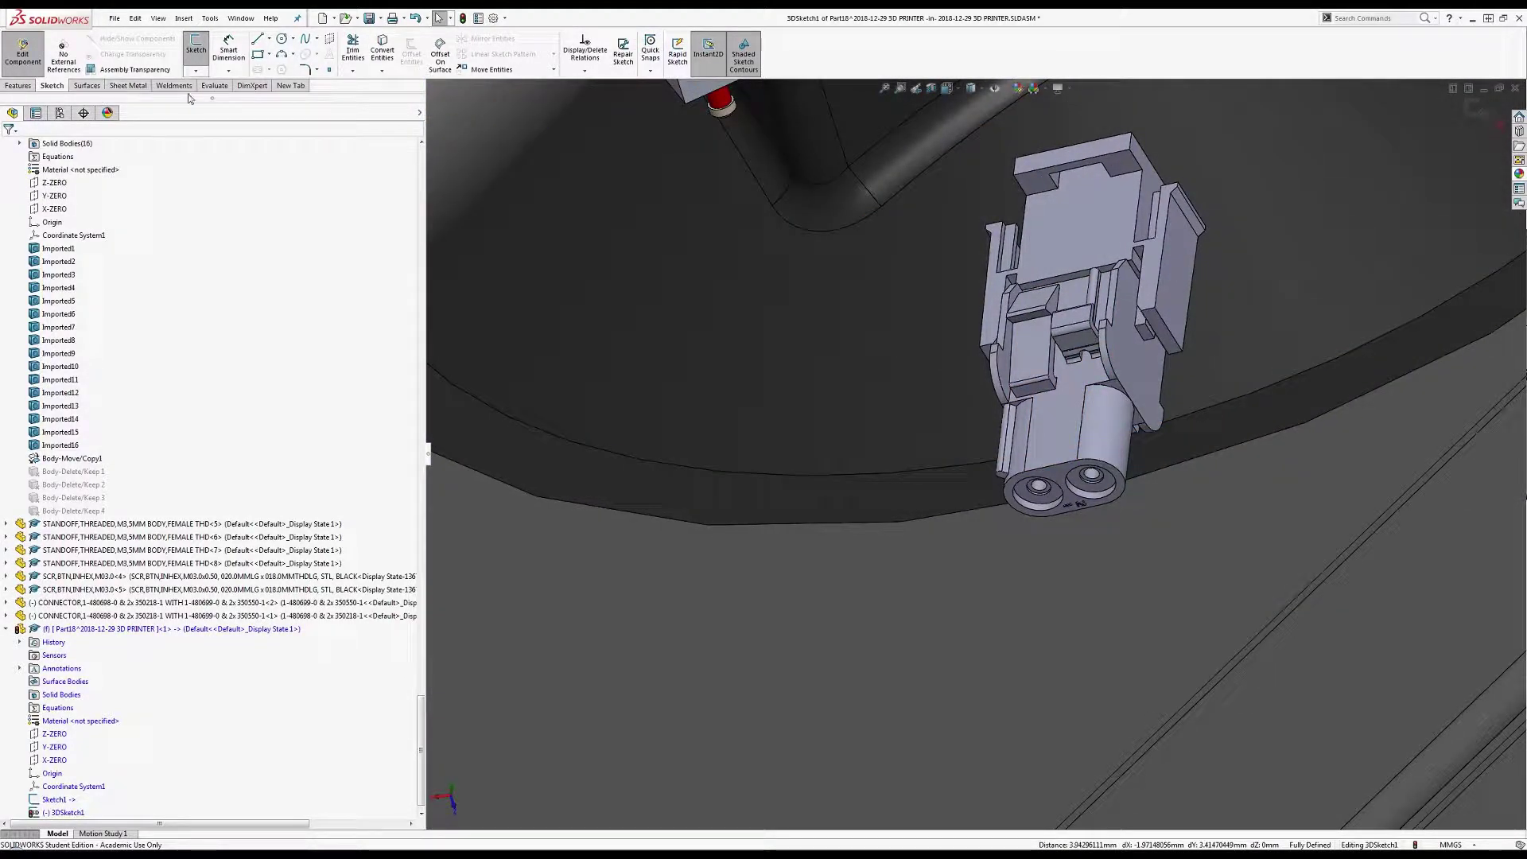
{"action": "left_click", "coordinate": [214, 87]}
{"action": "left_click", "coordinate": [228, 53]}
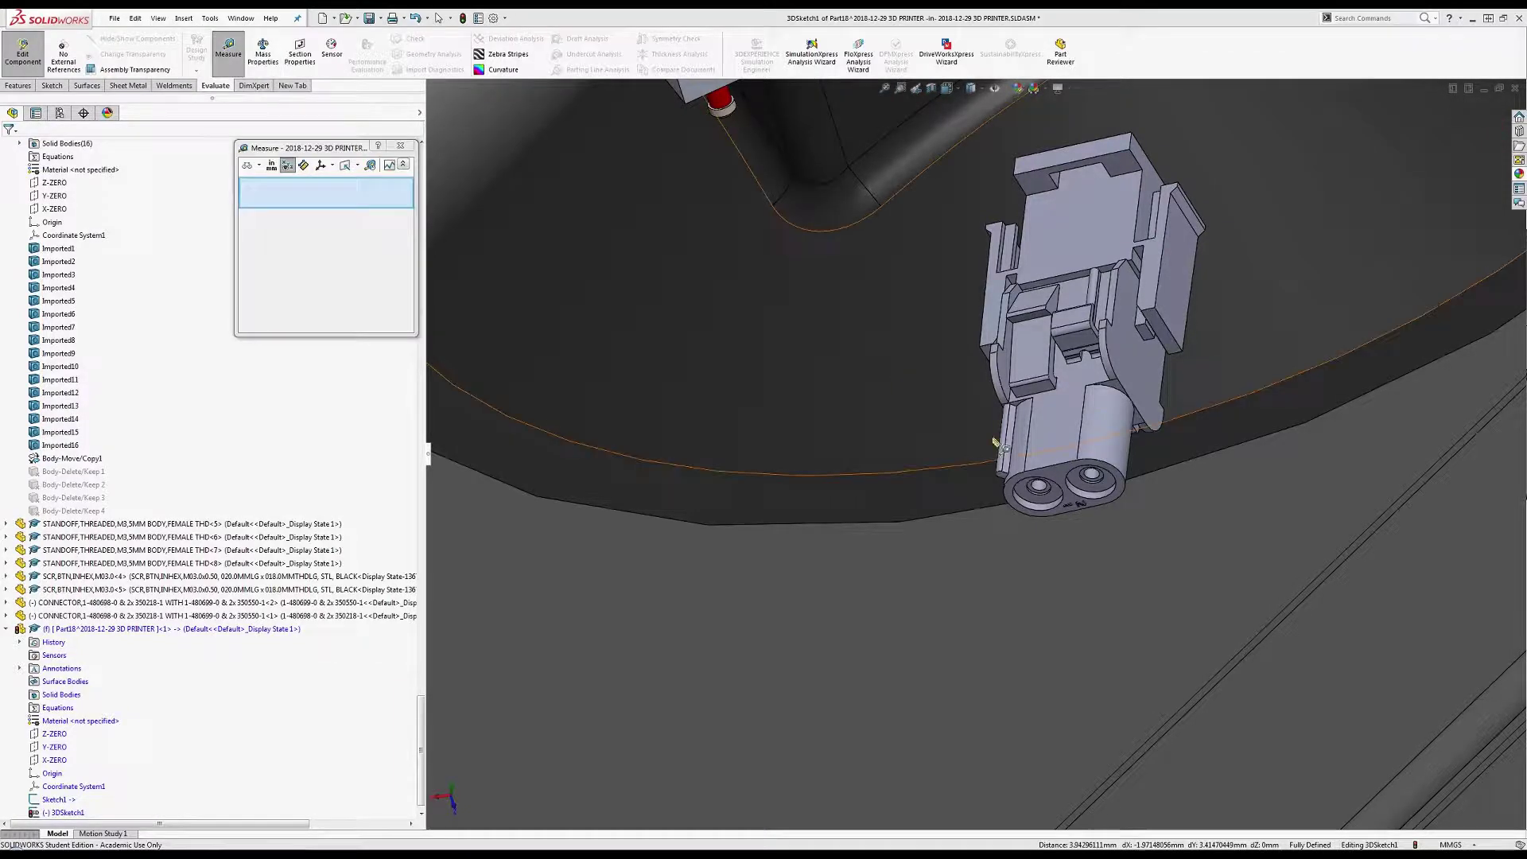
{"action": "left_click", "coordinate": [1080, 509]}
{"action": "middle_click_drag", "start_coordinate": [1080, 509], "coordinate": [1099, 256]}
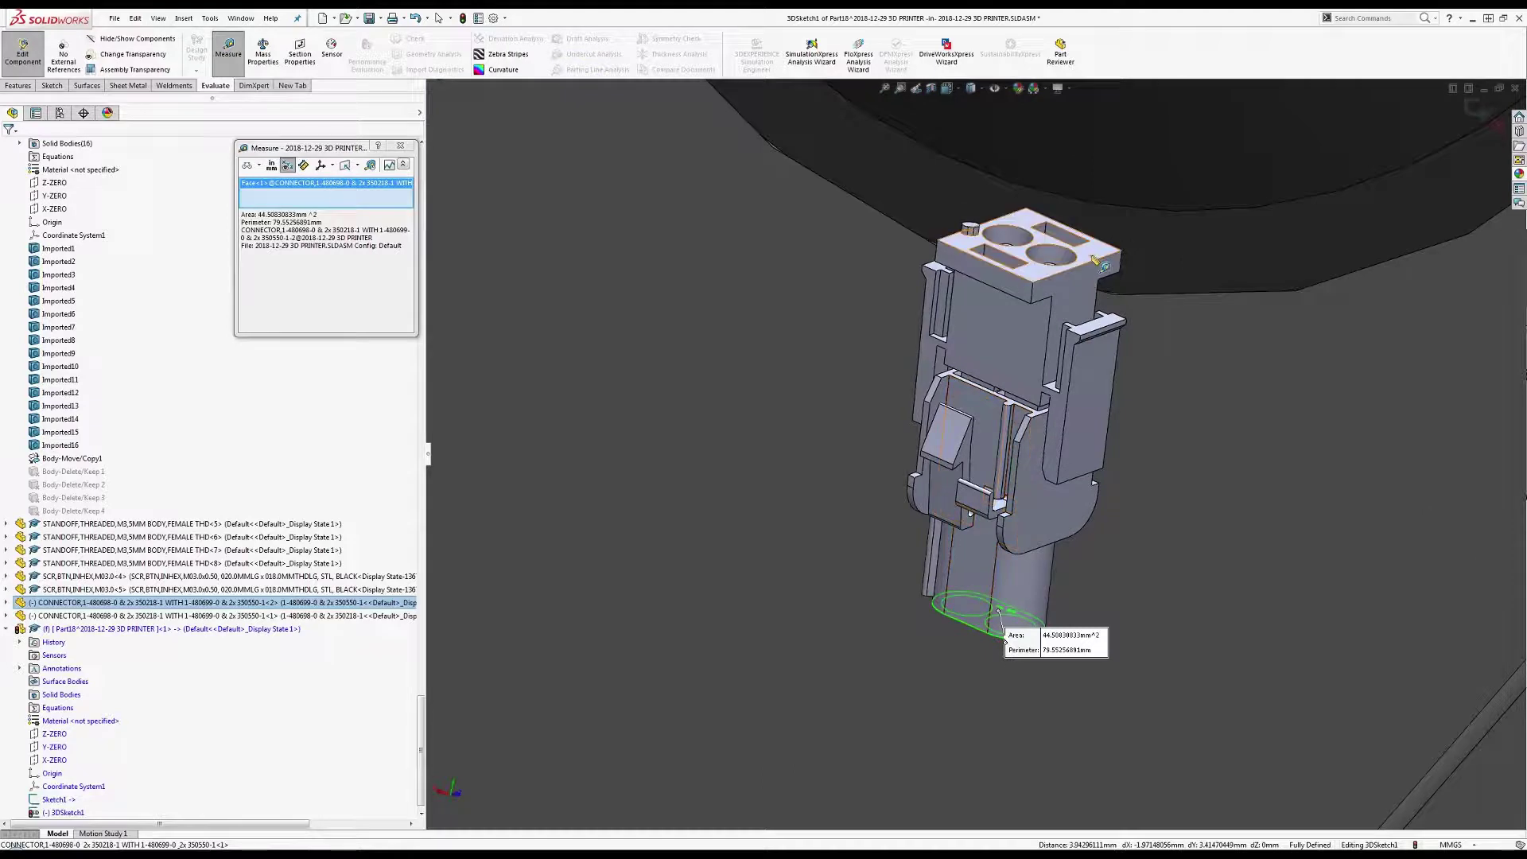
{"action": "left_click", "coordinate": [1097, 258]}
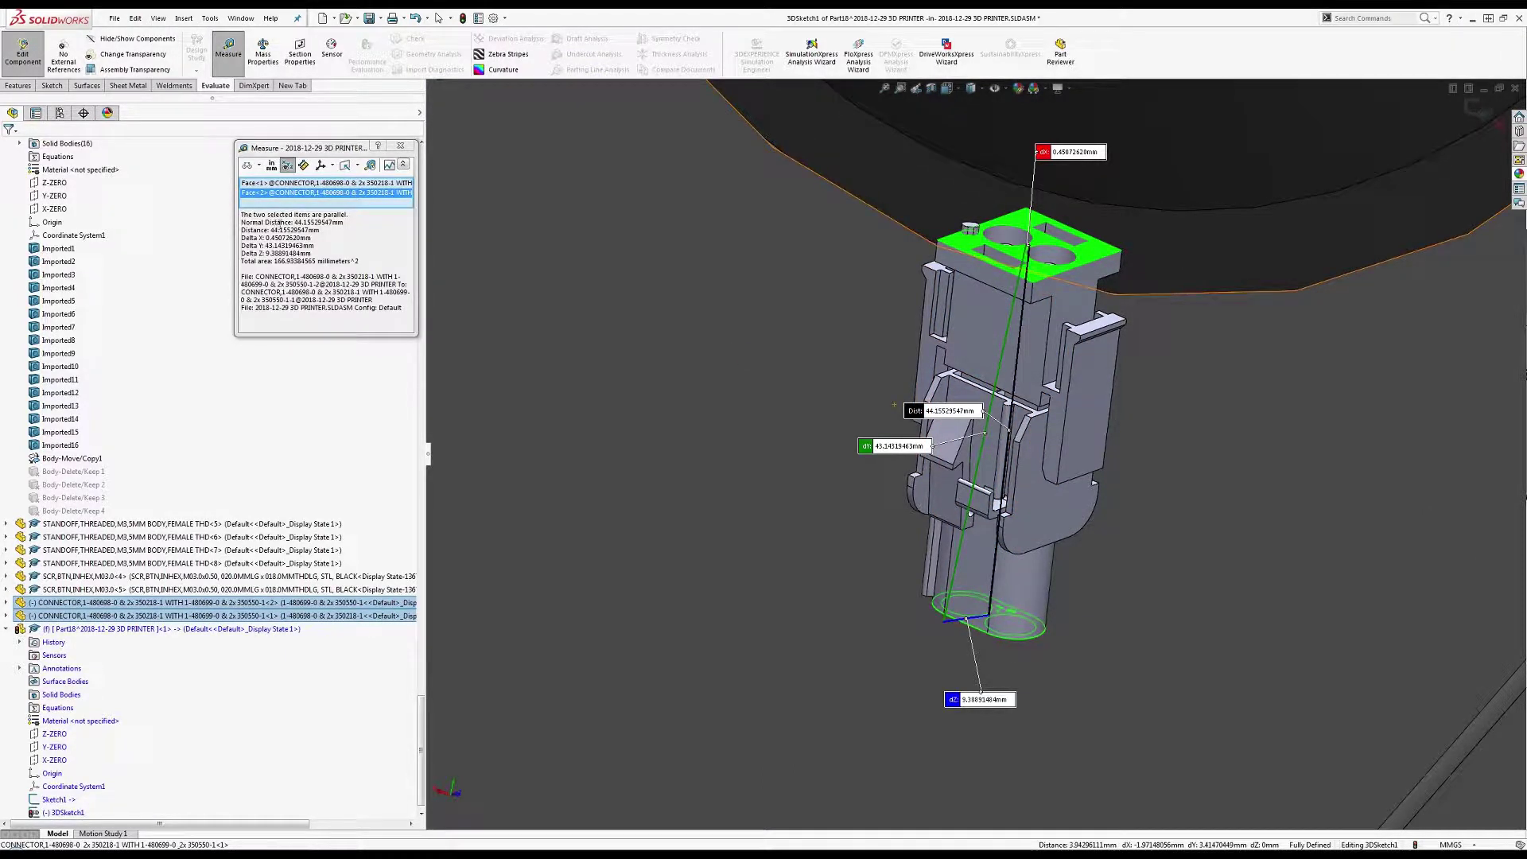
{"action": "key", "text": "Escape"}
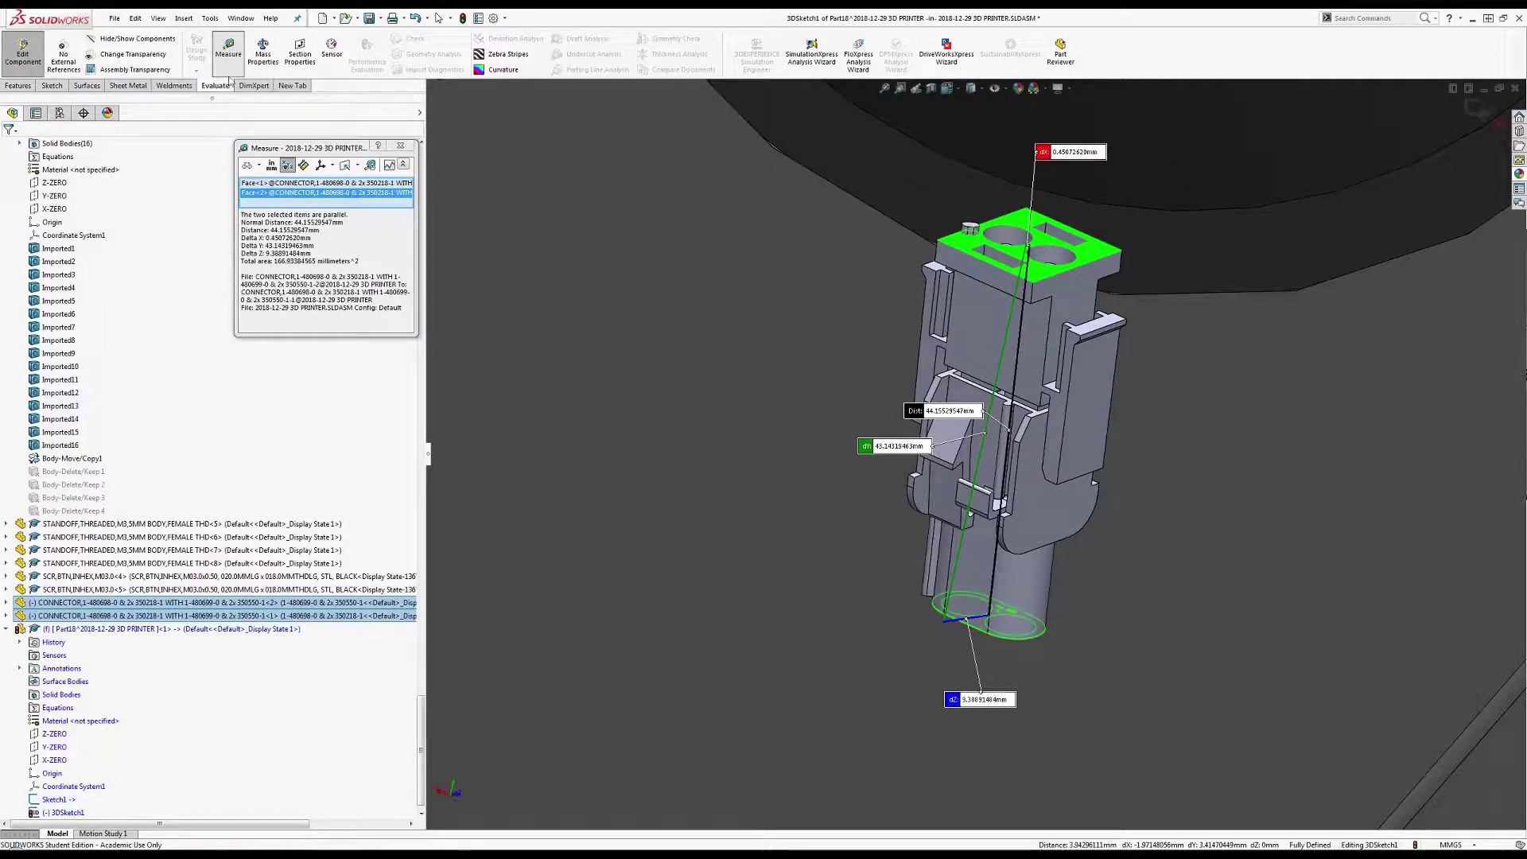
{"action": "scroll", "coordinate": [814, 414], "scroll_direction": "up", "scroll_amount": 5}
{"action": "scroll", "coordinate": [815, 411], "scroll_direction": "up", "scroll_amount": 6}
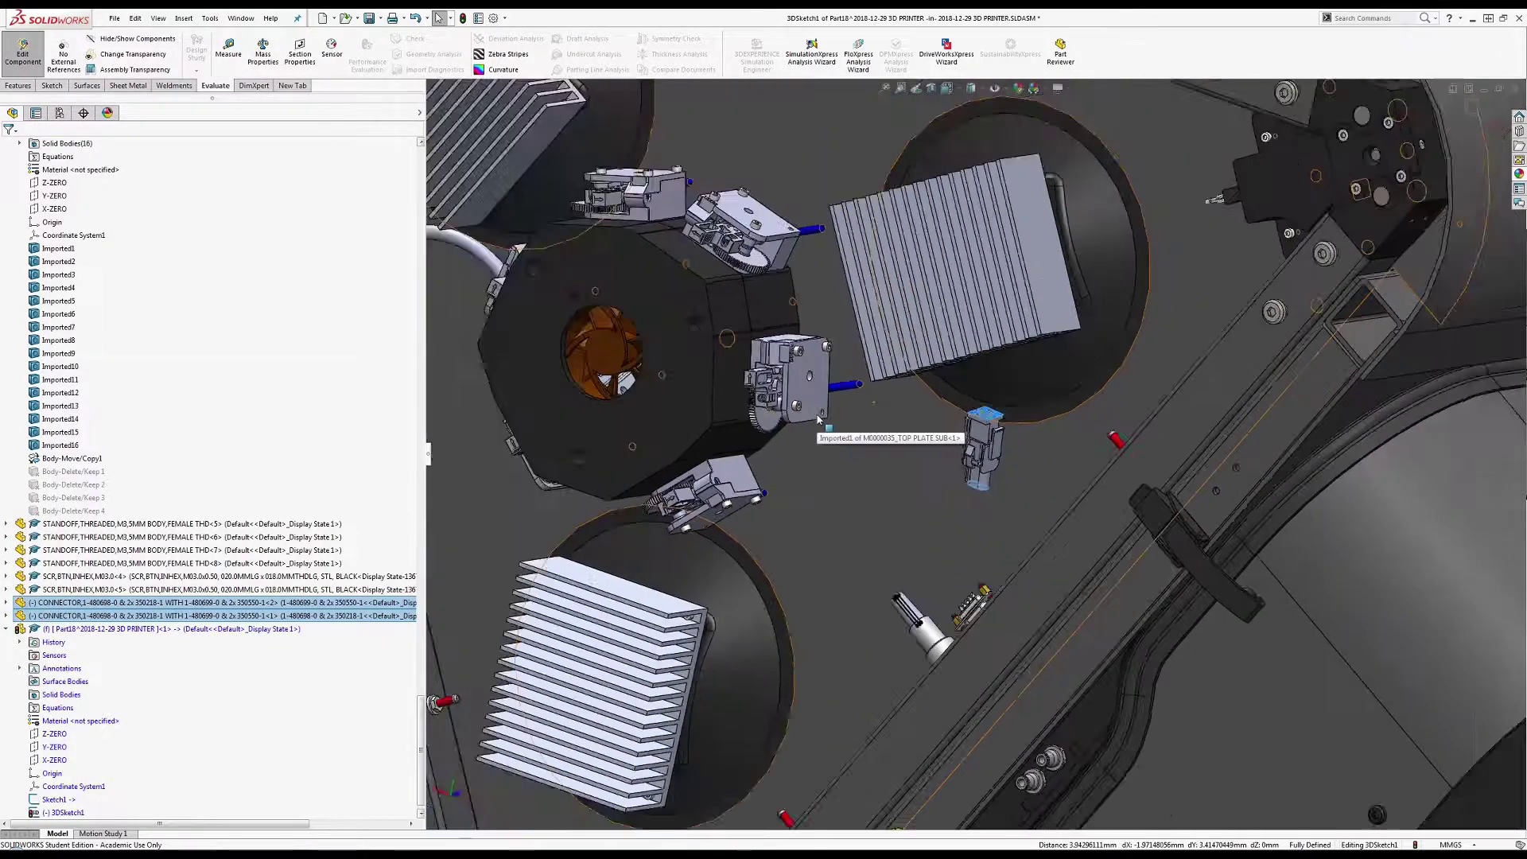
{"action": "scroll", "coordinate": [815, 411], "scroll_direction": "down", "scroll_amount": 1}
{"action": "middle_click_drag", "start_coordinate": [815, 411], "coordinate": [803, 580]}
{"action": "scroll", "coordinate": [804, 580], "scroll_direction": "down", "scroll_amount": 5}
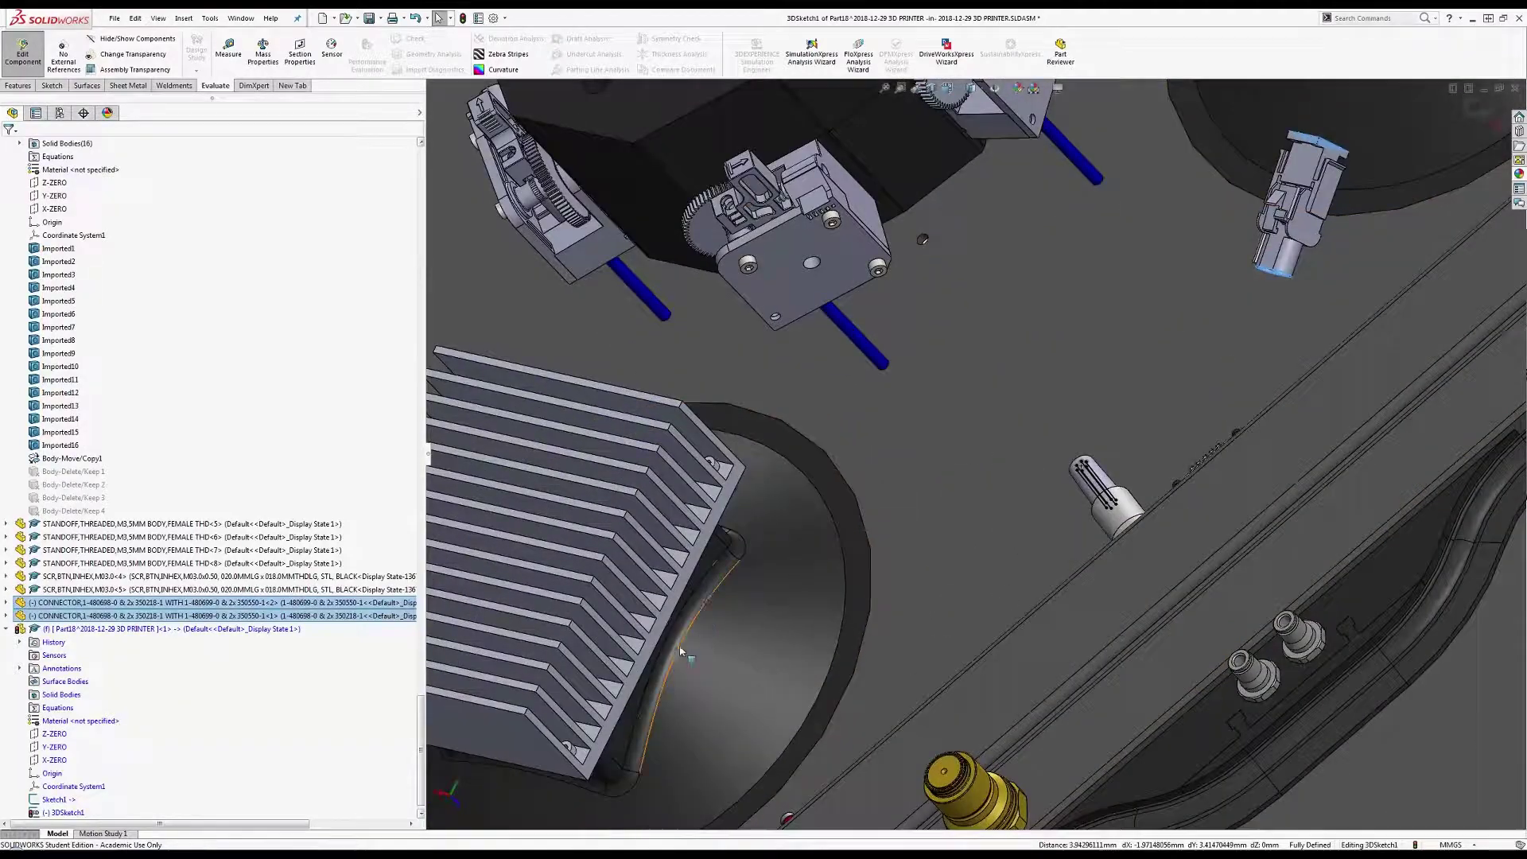
Switch to a blank Notepad document and record the measured connector length in millimetres.
{"action": "key", "text": "Escape"}
{"action": "scroll", "coordinate": [682, 652], "scroll_direction": "down", "scroll_amount": 2}
{"action": "scroll", "coordinate": [735, 652], "scroll_direction": "up", "scroll_amount": 3}
{"action": "key", "text": "super"}
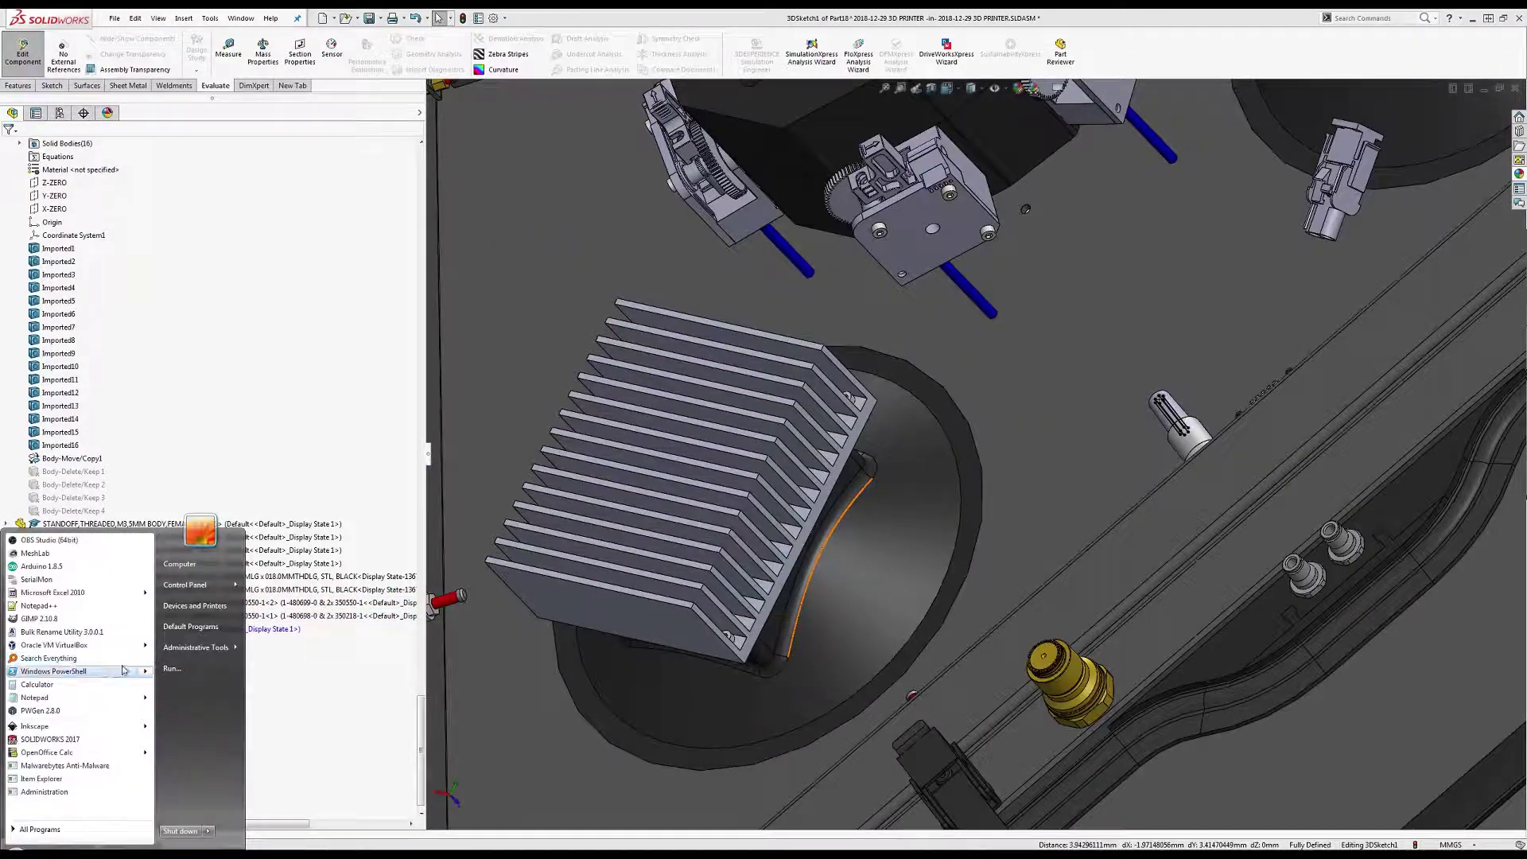
{"action": "left_click", "coordinate": [72, 694]}
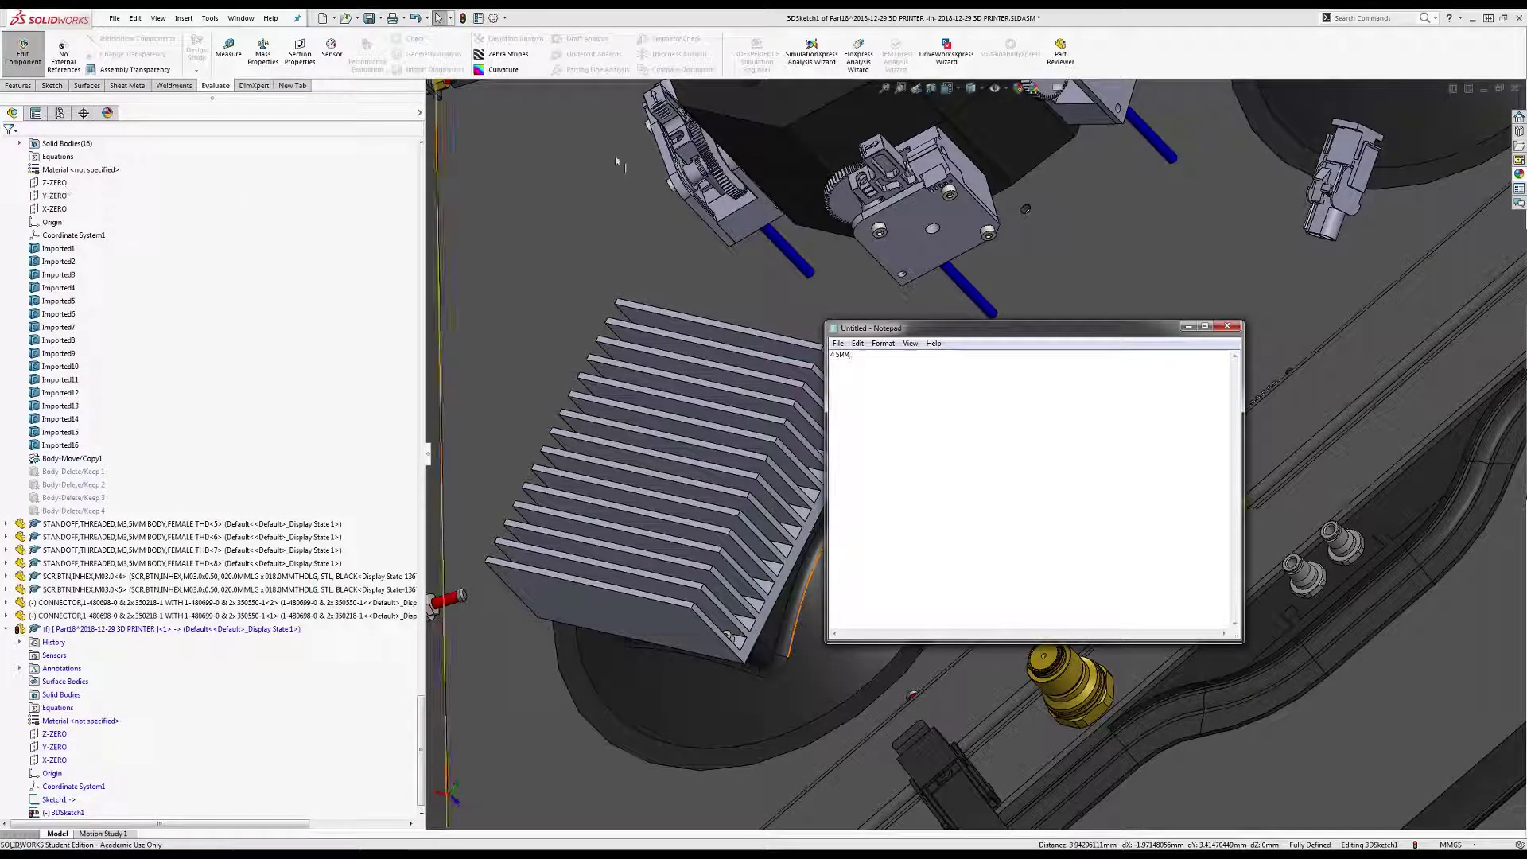
{"action": "left_click", "coordinate": [986, 612]}
Convert the end faces of the two wire stubs beside the heatsink into circles in the 3D sketch.
{"action": "scroll", "coordinate": [853, 574], "scroll_direction": "down", "scroll_amount": 3}
{"action": "middle_click_drag", "start_coordinate": [853, 575], "coordinate": [787, 517]}
{"action": "scroll", "coordinate": [819, 516], "scroll_direction": "down", "scroll_amount": 4}
{"action": "scroll", "coordinate": [828, 503], "scroll_direction": "down", "scroll_amount": 5}
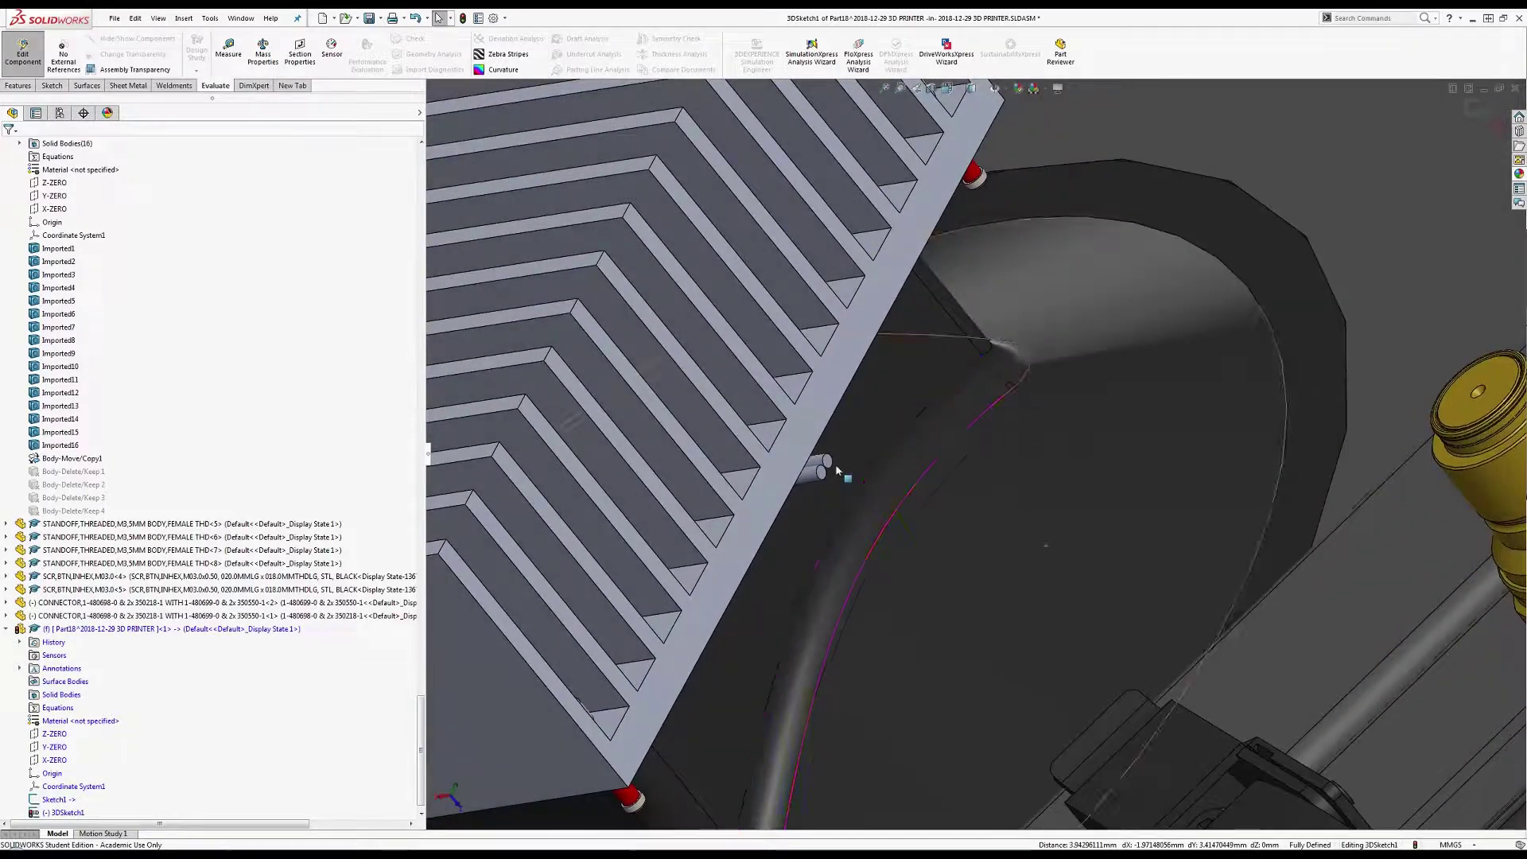
{"action": "left_click", "coordinate": [52, 86]}
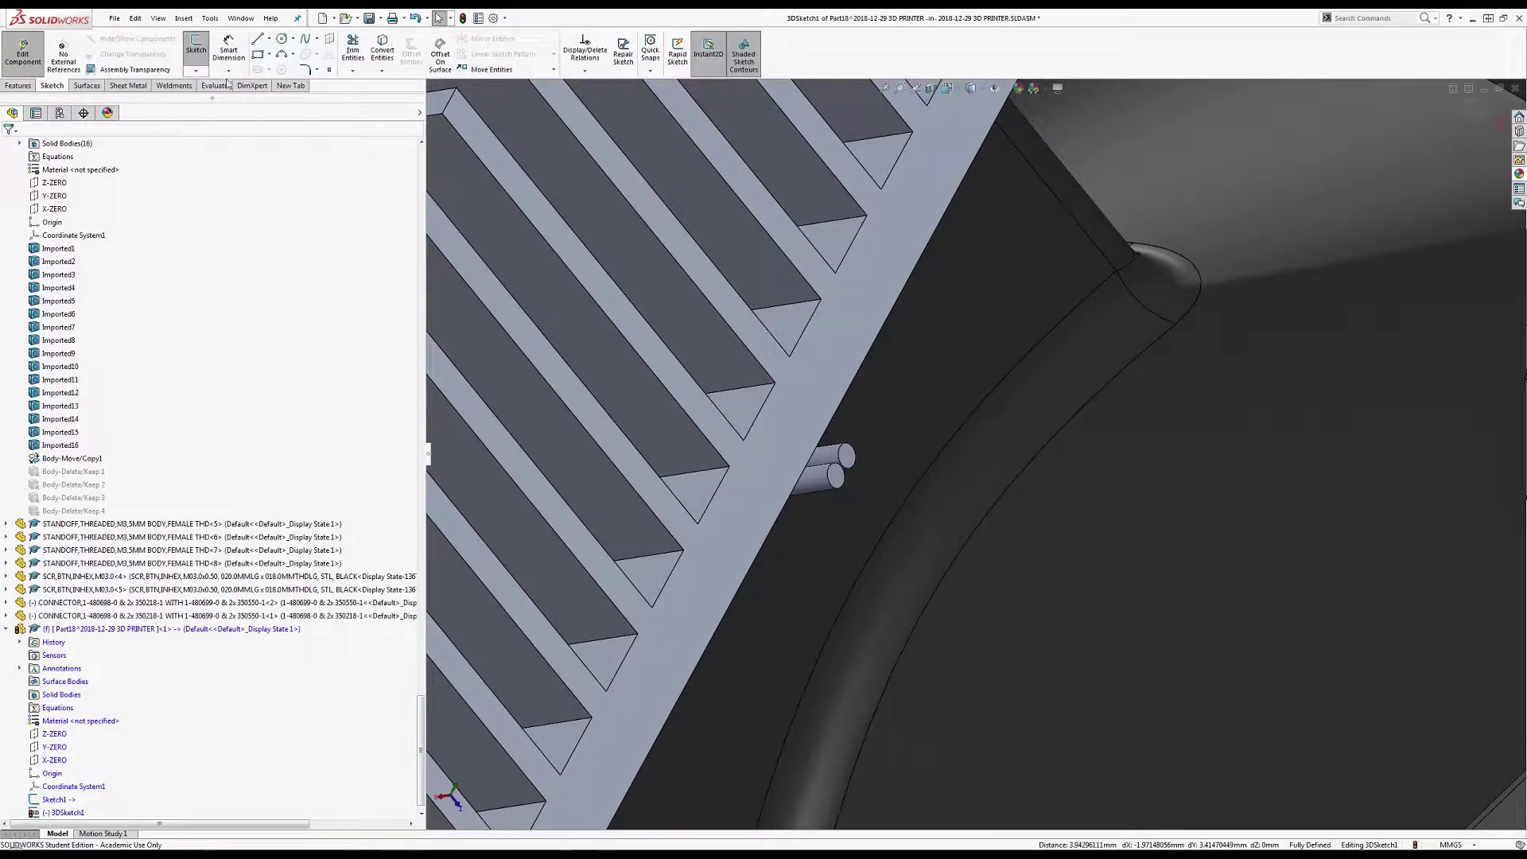
{"action": "left_click", "coordinate": [196, 72]}
{"action": "left_click", "coordinate": [217, 85]}
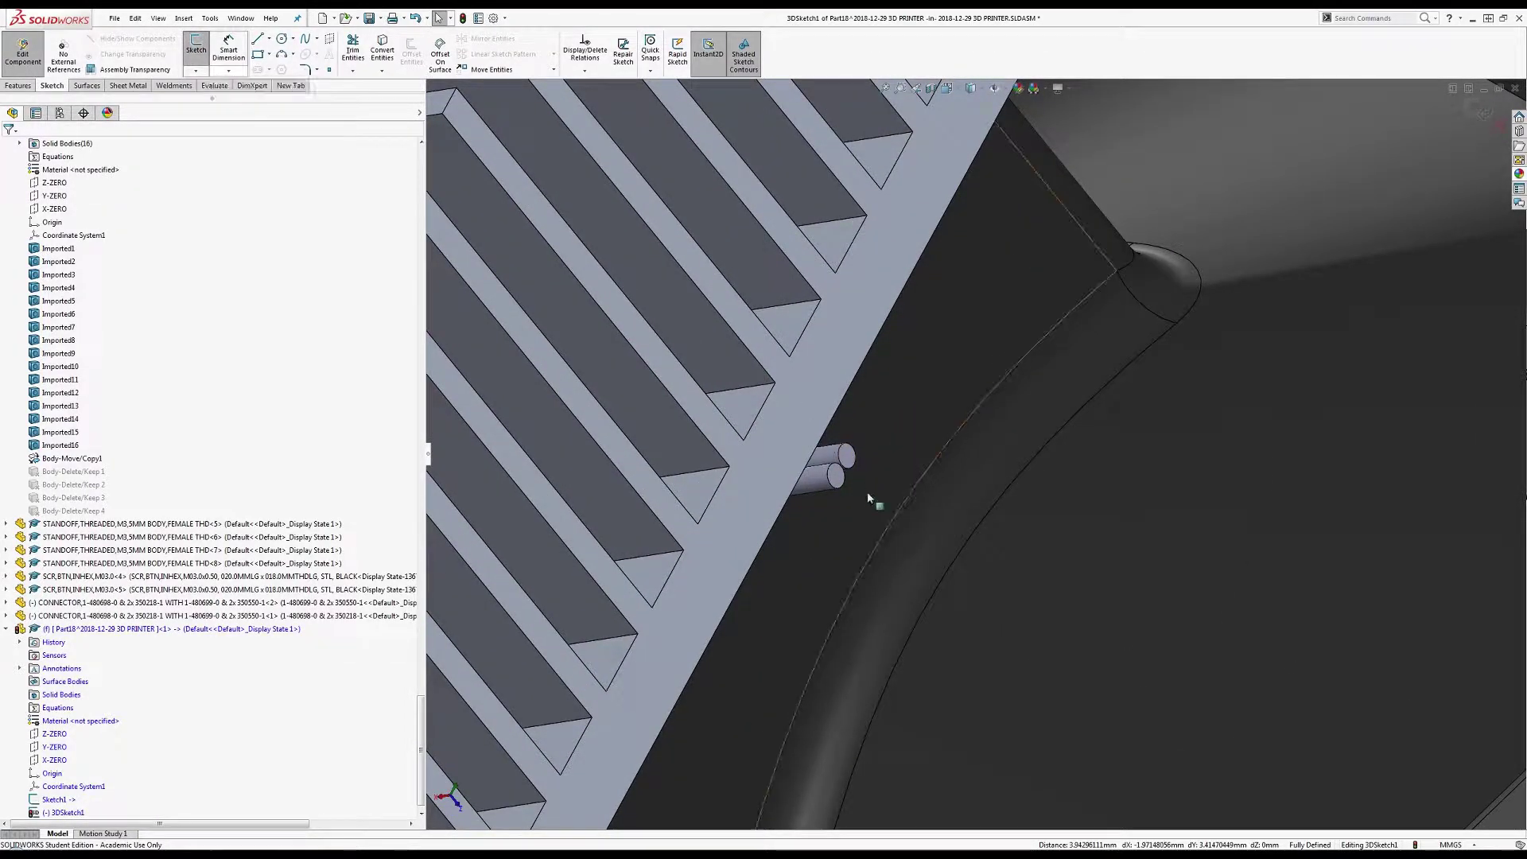
{"action": "scroll", "coordinate": [867, 491], "scroll_direction": "down", "scroll_amount": 3}
{"action": "left_click", "coordinate": [851, 415], "text": "ctrl"}
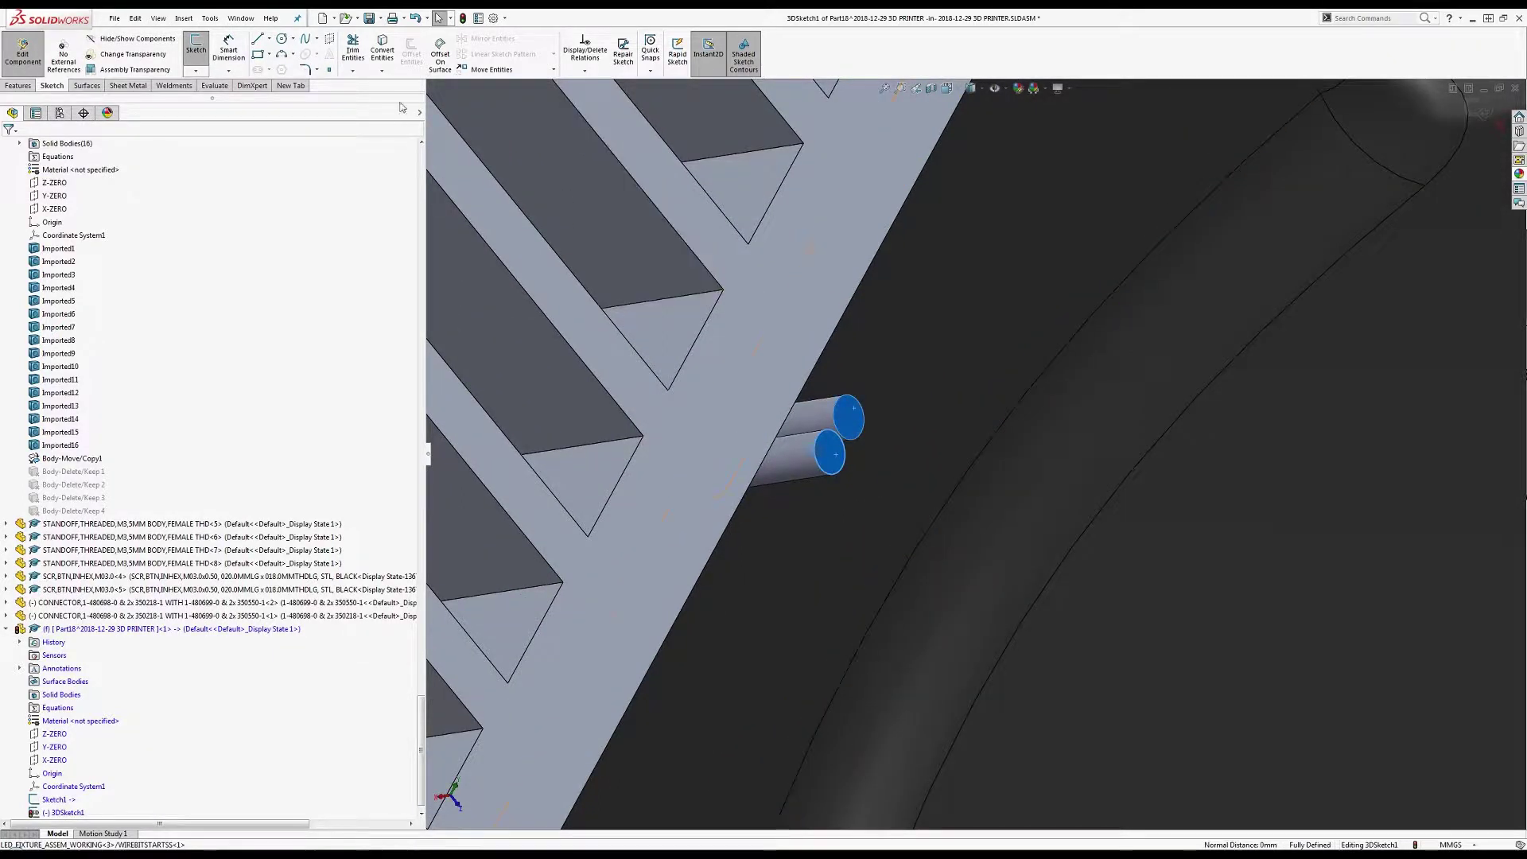
{"action": "left_click", "coordinate": [384, 53]}
Sketch a separate line from each wire stub circle's centre back toward the heatsink, the upper one about 11 mm long.
{"action": "left_click", "coordinate": [257, 39]}
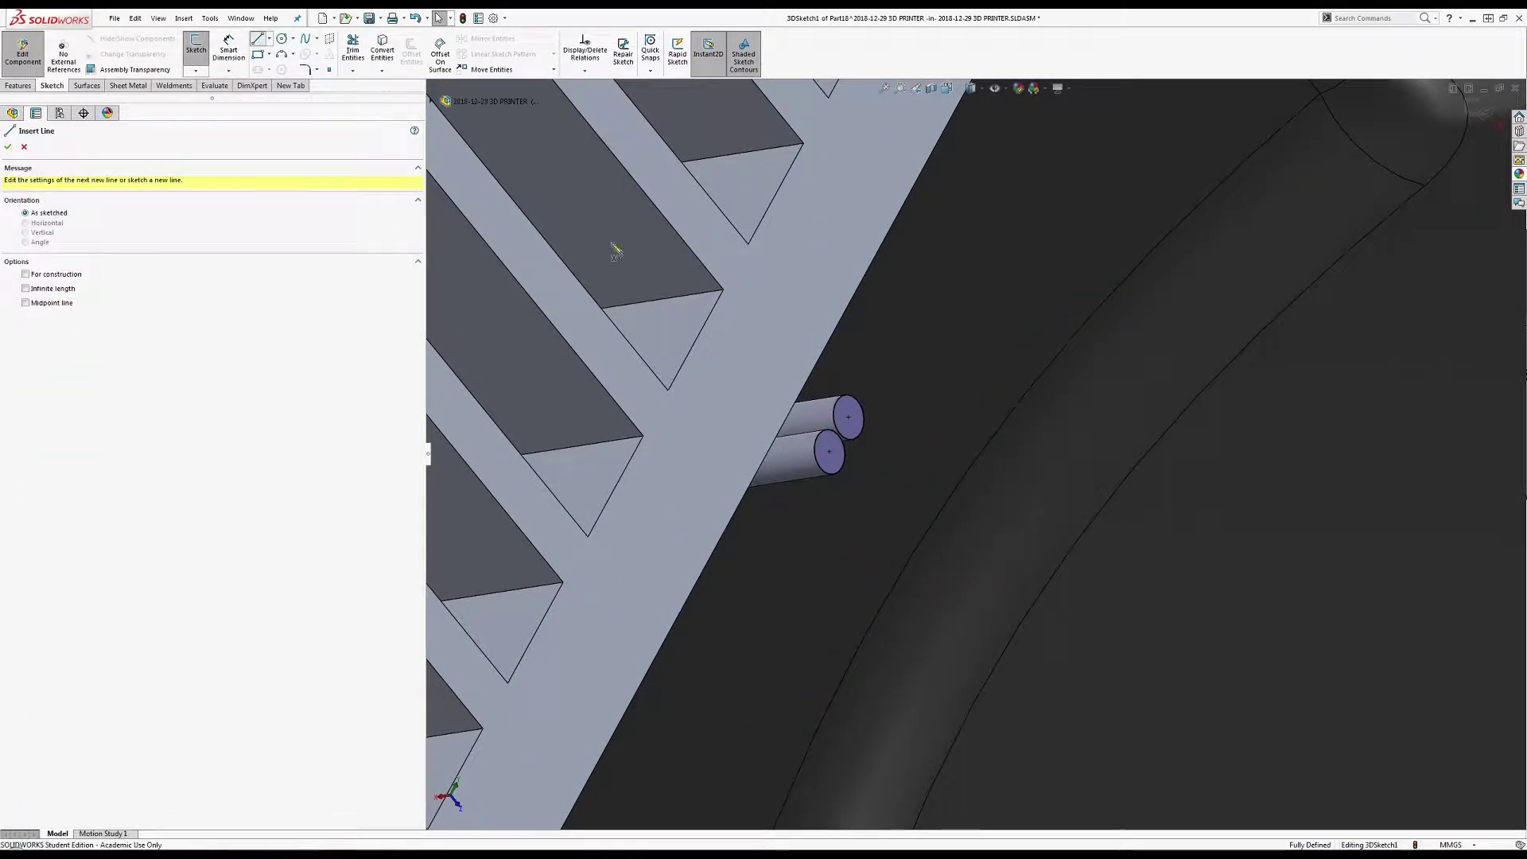
{"action": "left_click", "coordinate": [830, 452]}
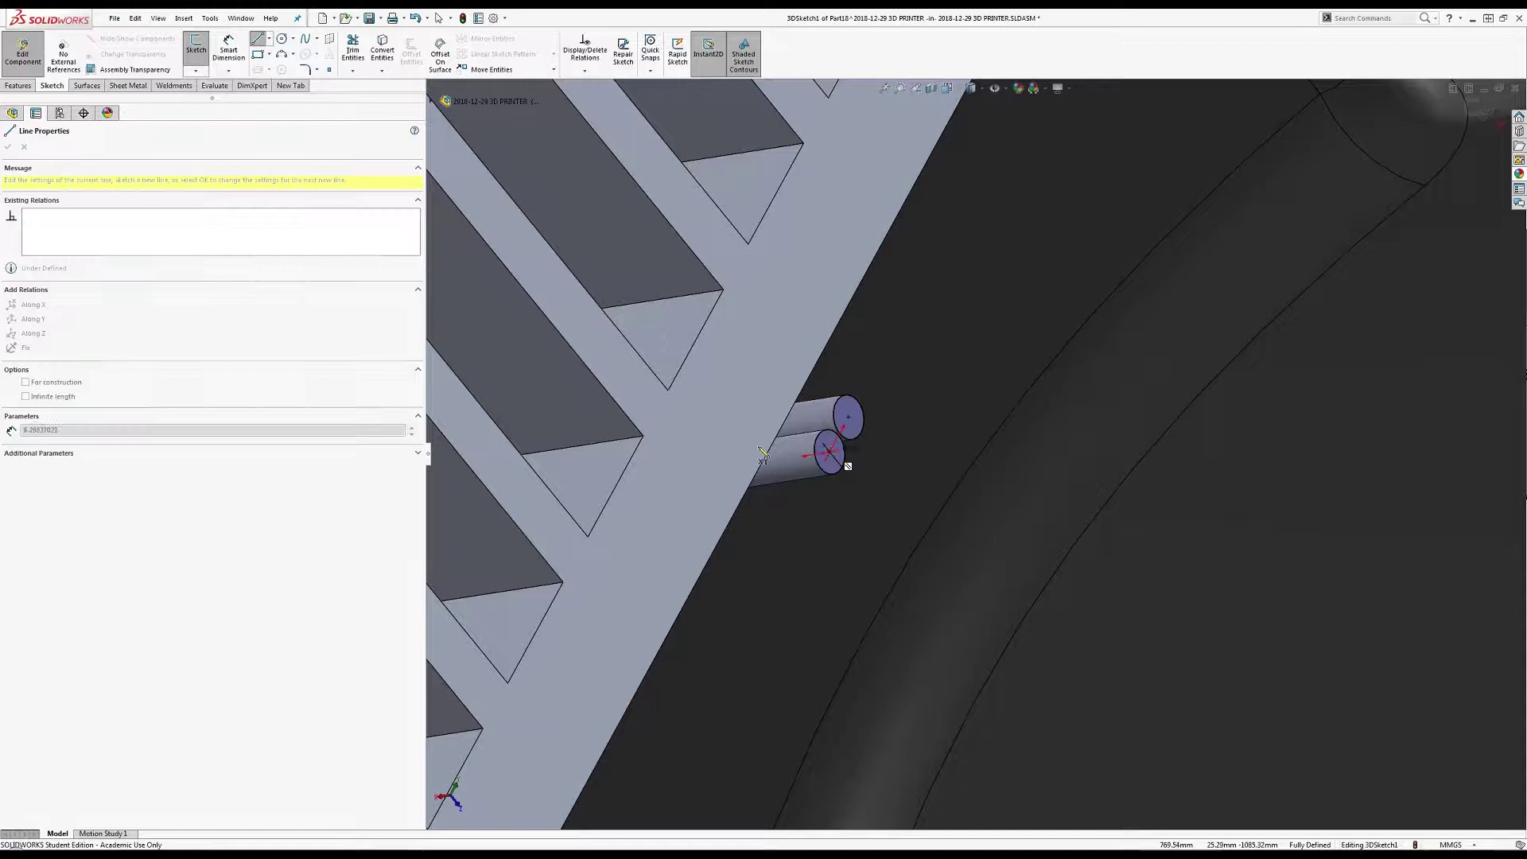
{"action": "double_click", "coordinate": [684, 472]}
{"action": "left_click", "coordinate": [849, 417]}
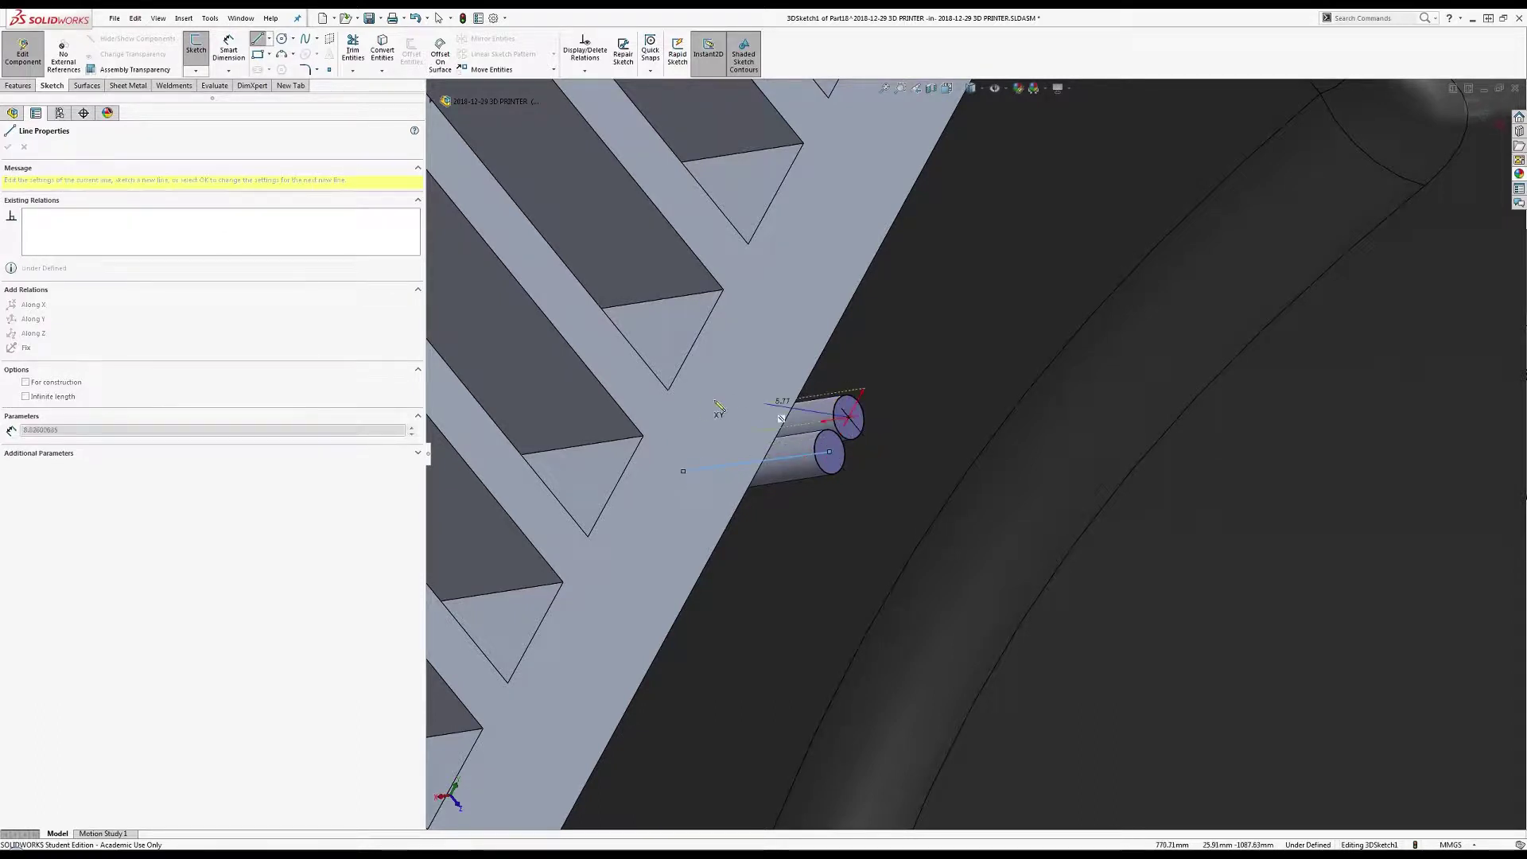
{"action": "double_click", "coordinate": [681, 404]}
{"action": "key", "text": "Escape"}
Make the two wire stub lines parallel and equal in length.
{"action": "left_click", "coordinate": [795, 413]}
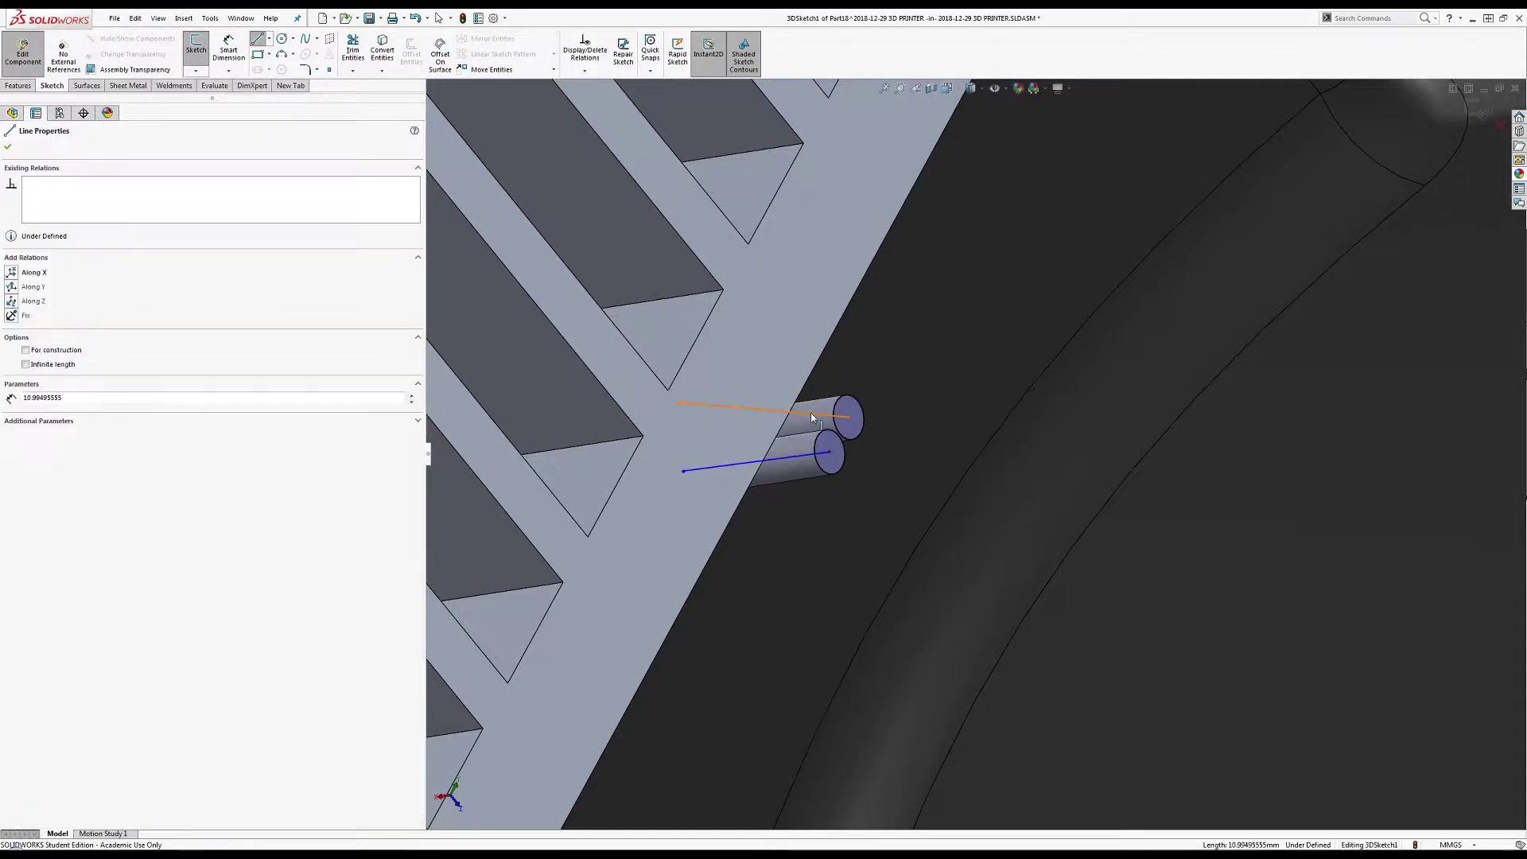
{"action": "left_click", "coordinate": [795, 459], "text": "ctrl"}
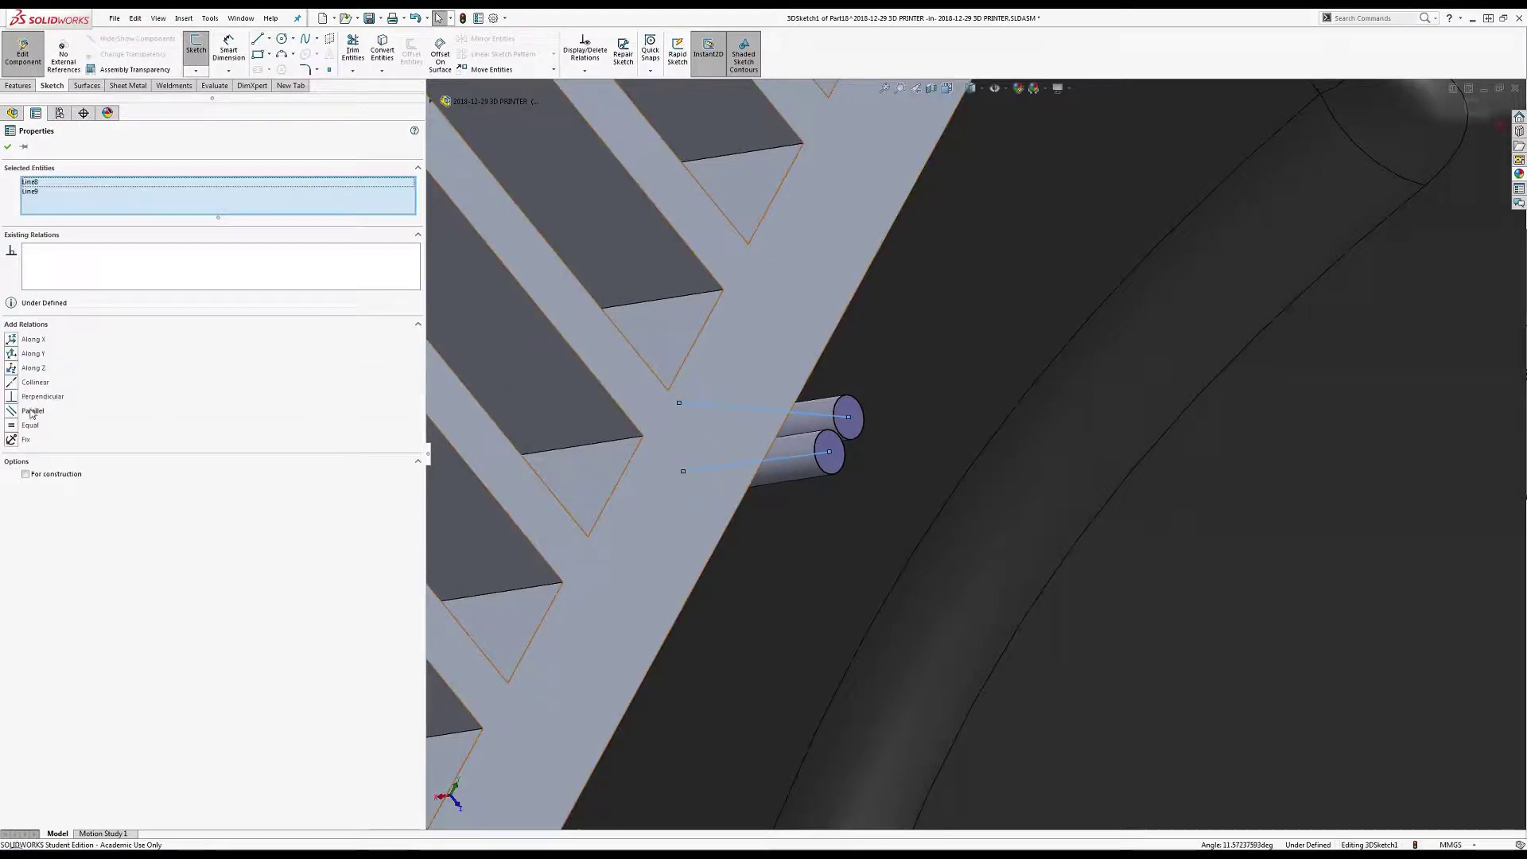
{"action": "left_click", "coordinate": [29, 426]}
{"action": "key", "text": "Escape"}
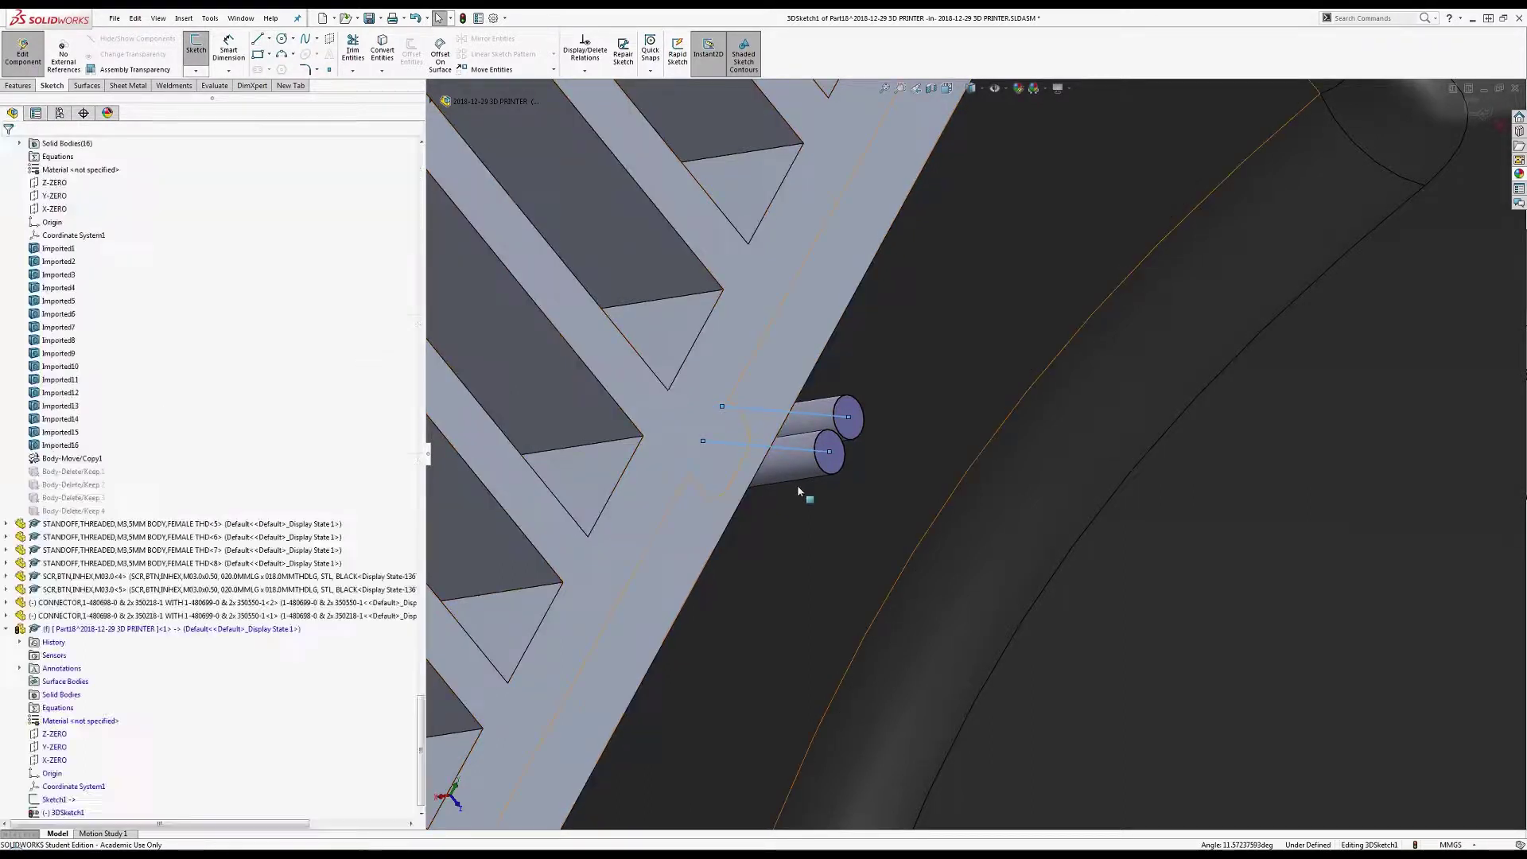
Constrain the lower wire stub line to be normal to the stub's end face.
{"action": "left_click", "coordinate": [830, 467]}
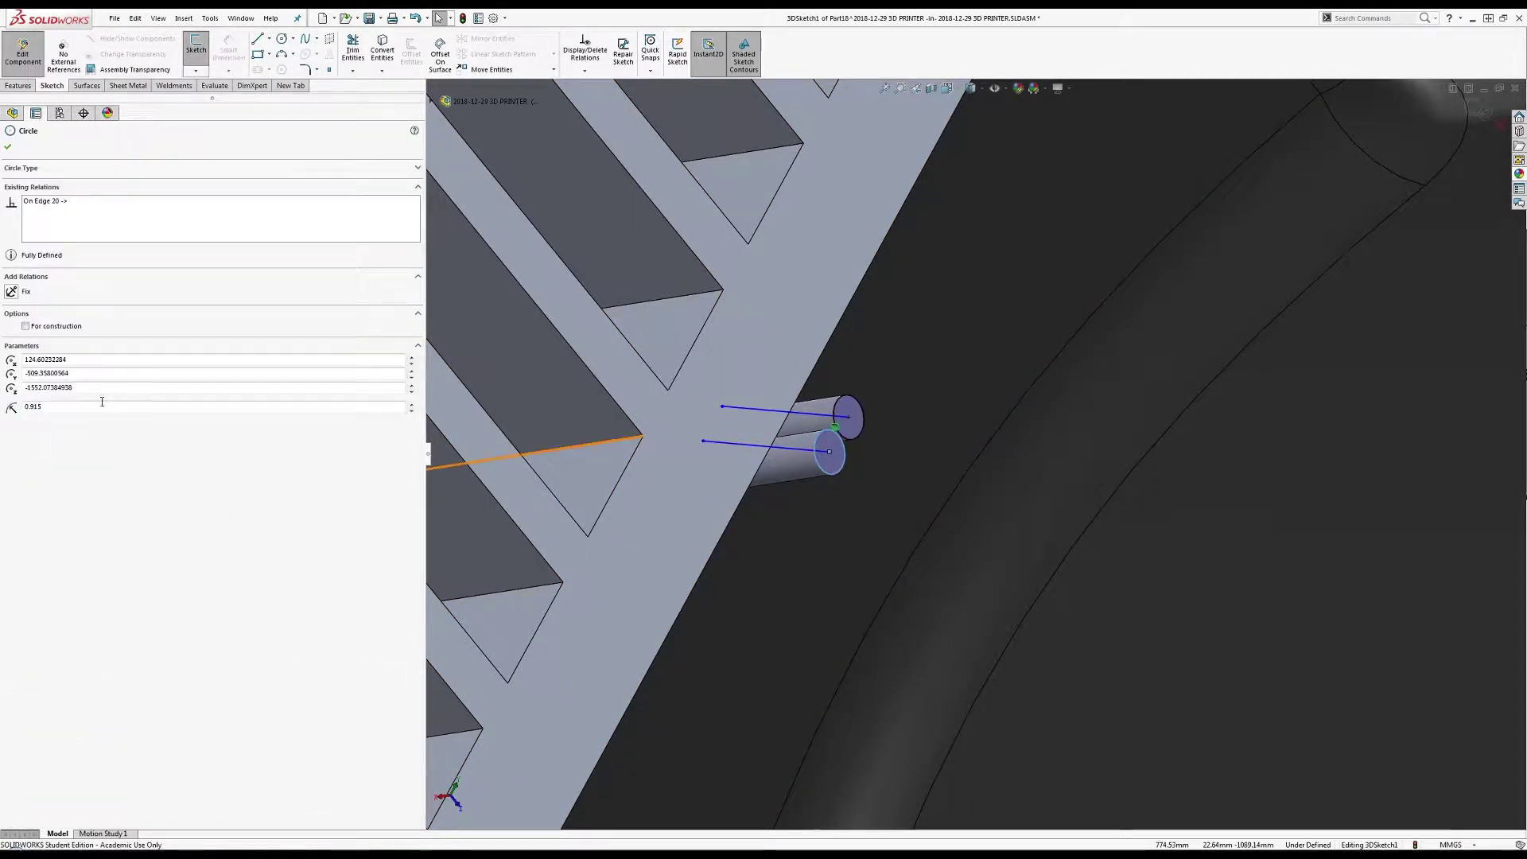
{"action": "key", "text": "Escape"}
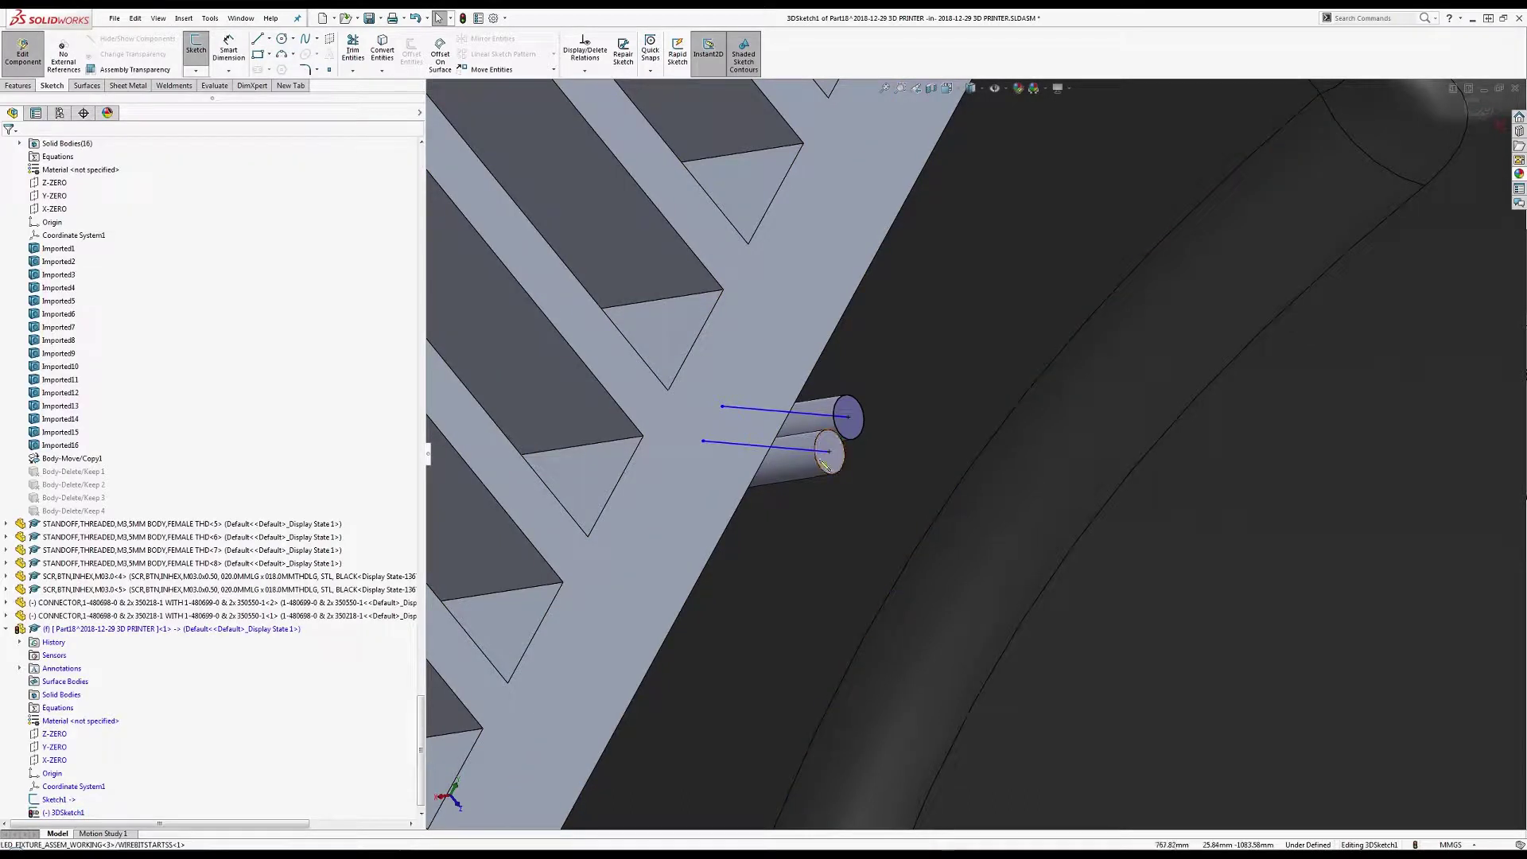
{"action": "left_click", "coordinate": [837, 468]}
{"action": "left_click", "coordinate": [790, 450], "text": "ctrl"}
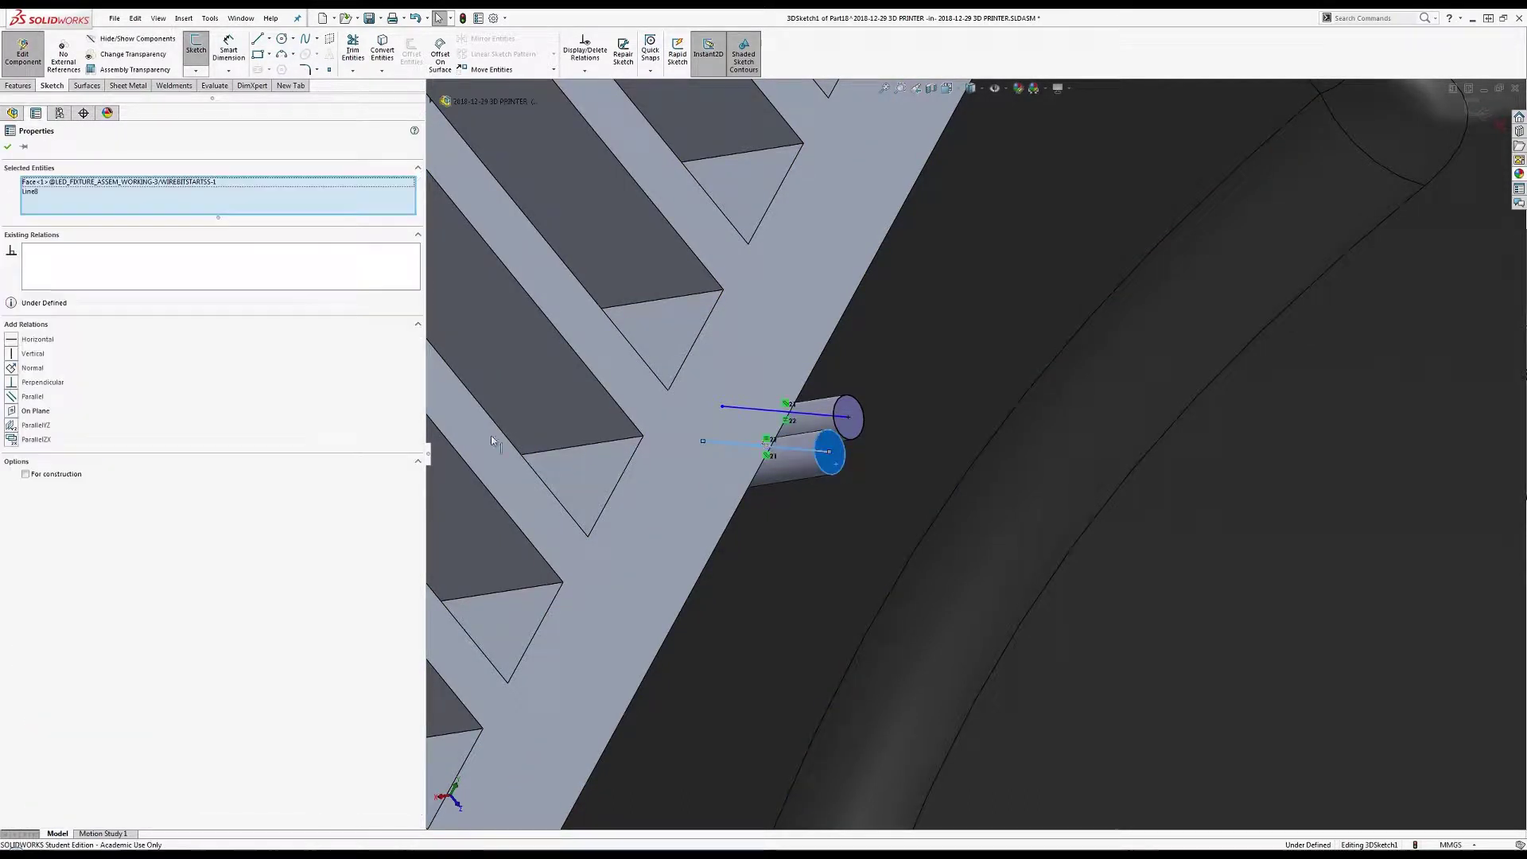
{"action": "left_click", "coordinate": [33, 368]}
Constrain the lower stub line's far endpoint to lie on the plane of the light fixture main body's flat face.
{"action": "left_click", "coordinate": [681, 474]}
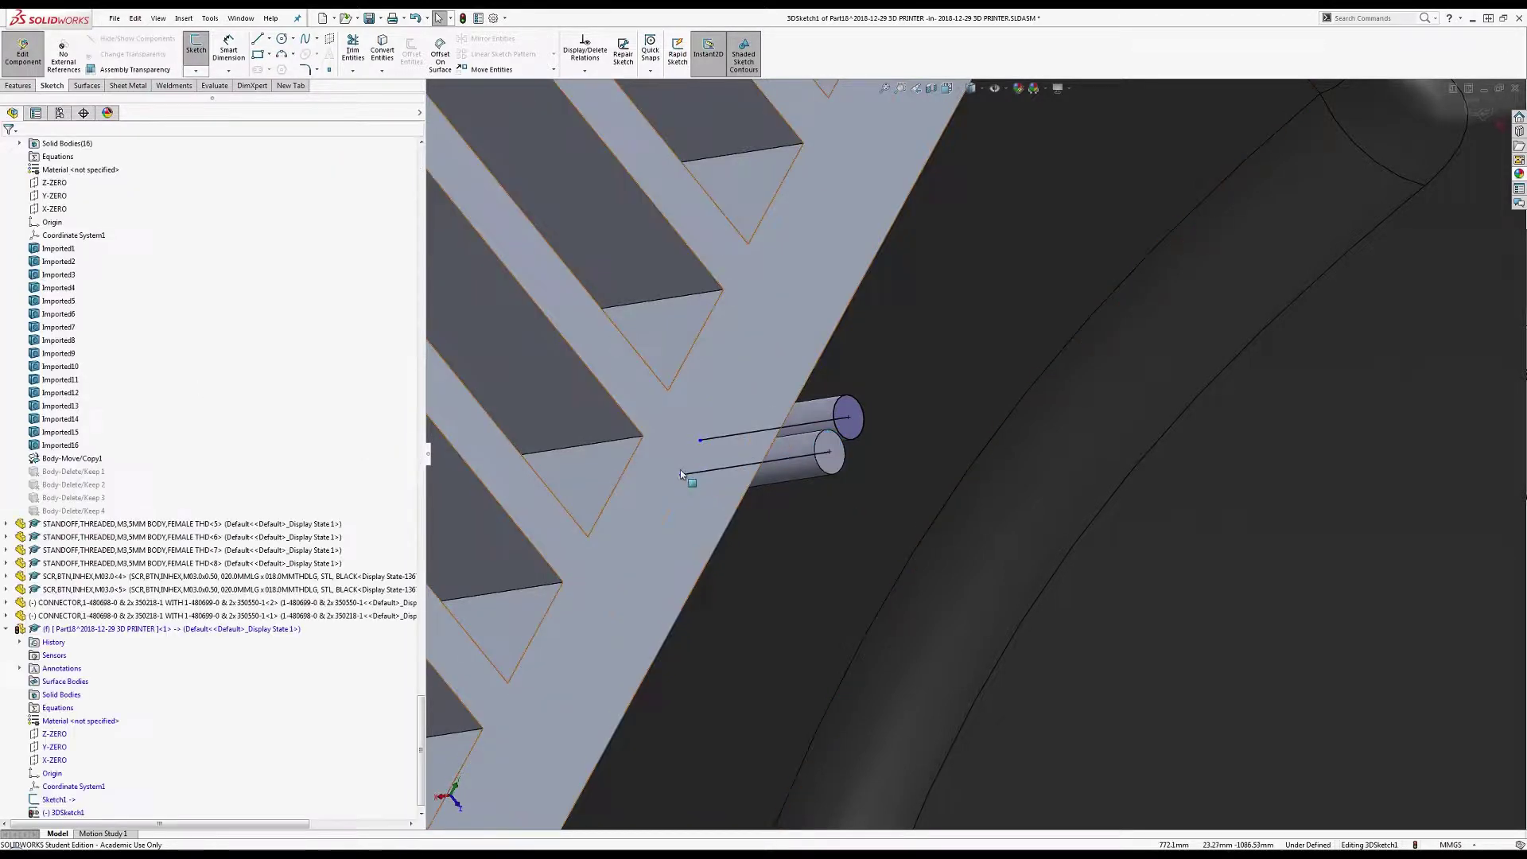
{"action": "key", "text": "ctrl+8"}
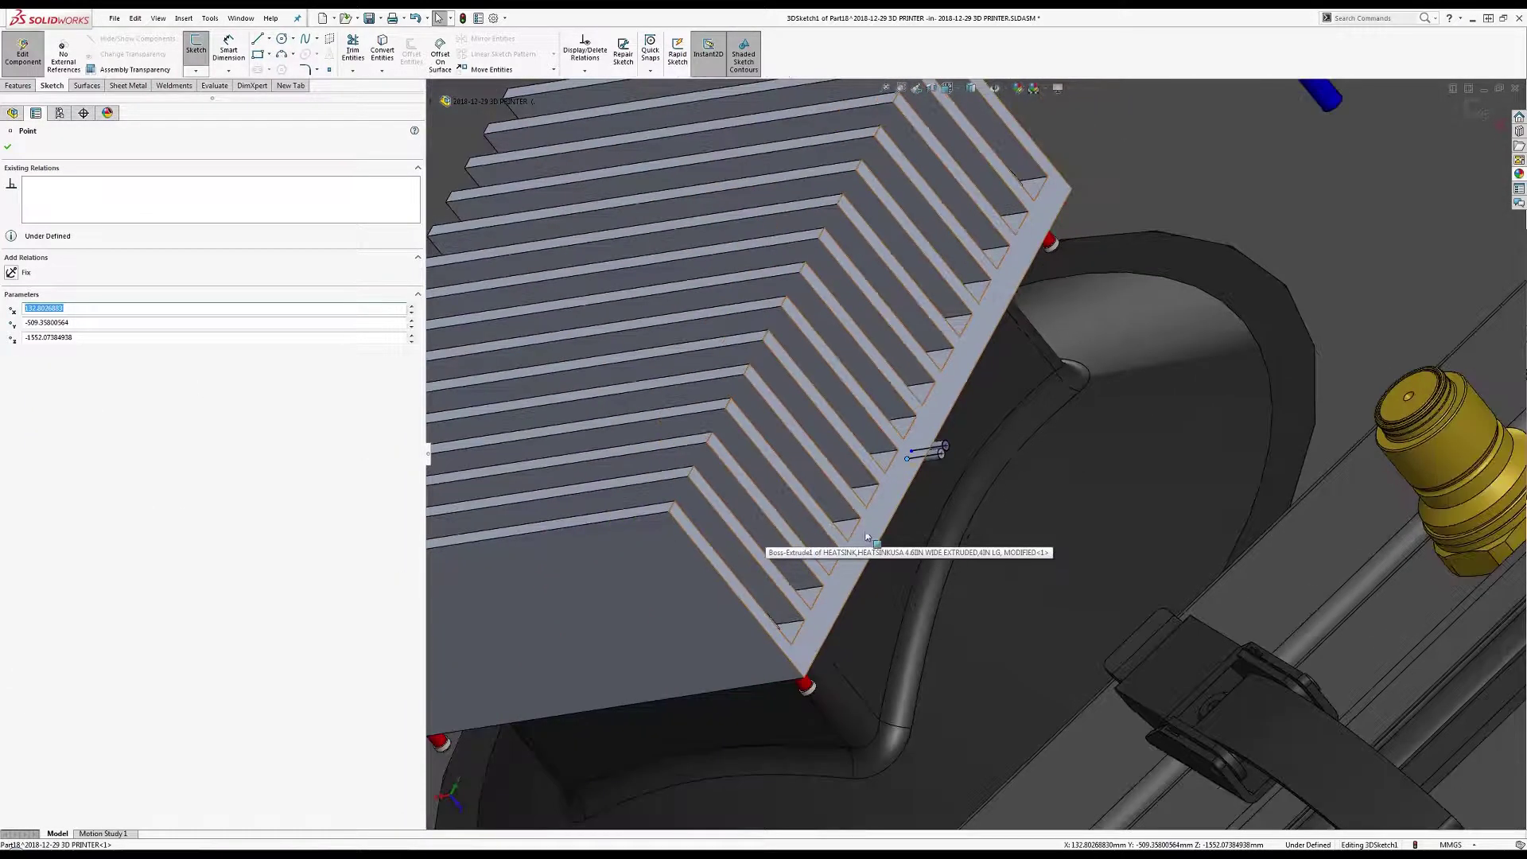
{"action": "key", "text": "ctrl+shift+z"}
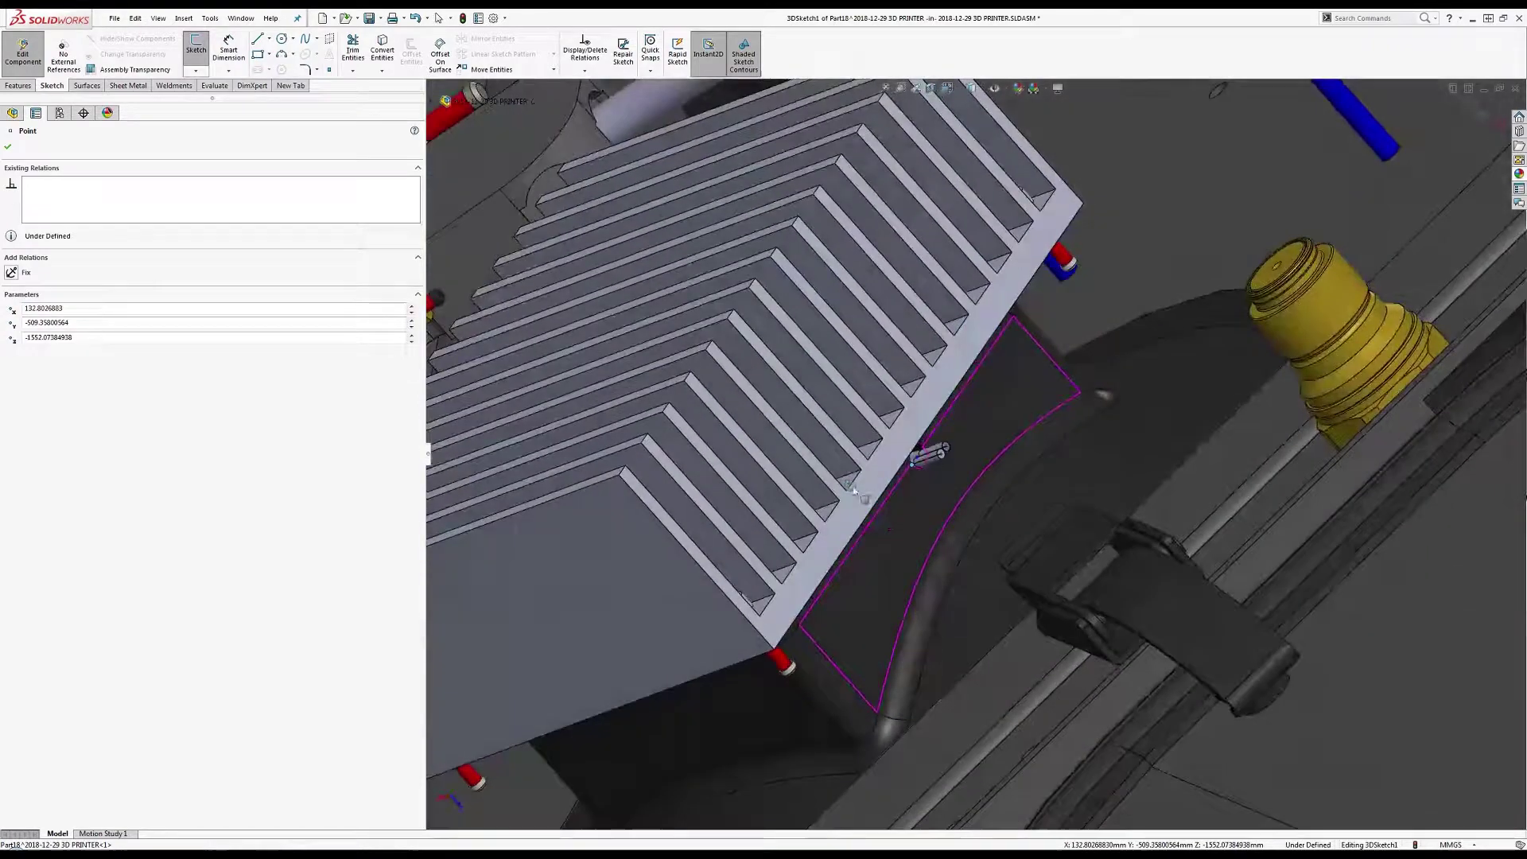
{"action": "left_click", "coordinate": [897, 570], "text": "ctrl"}
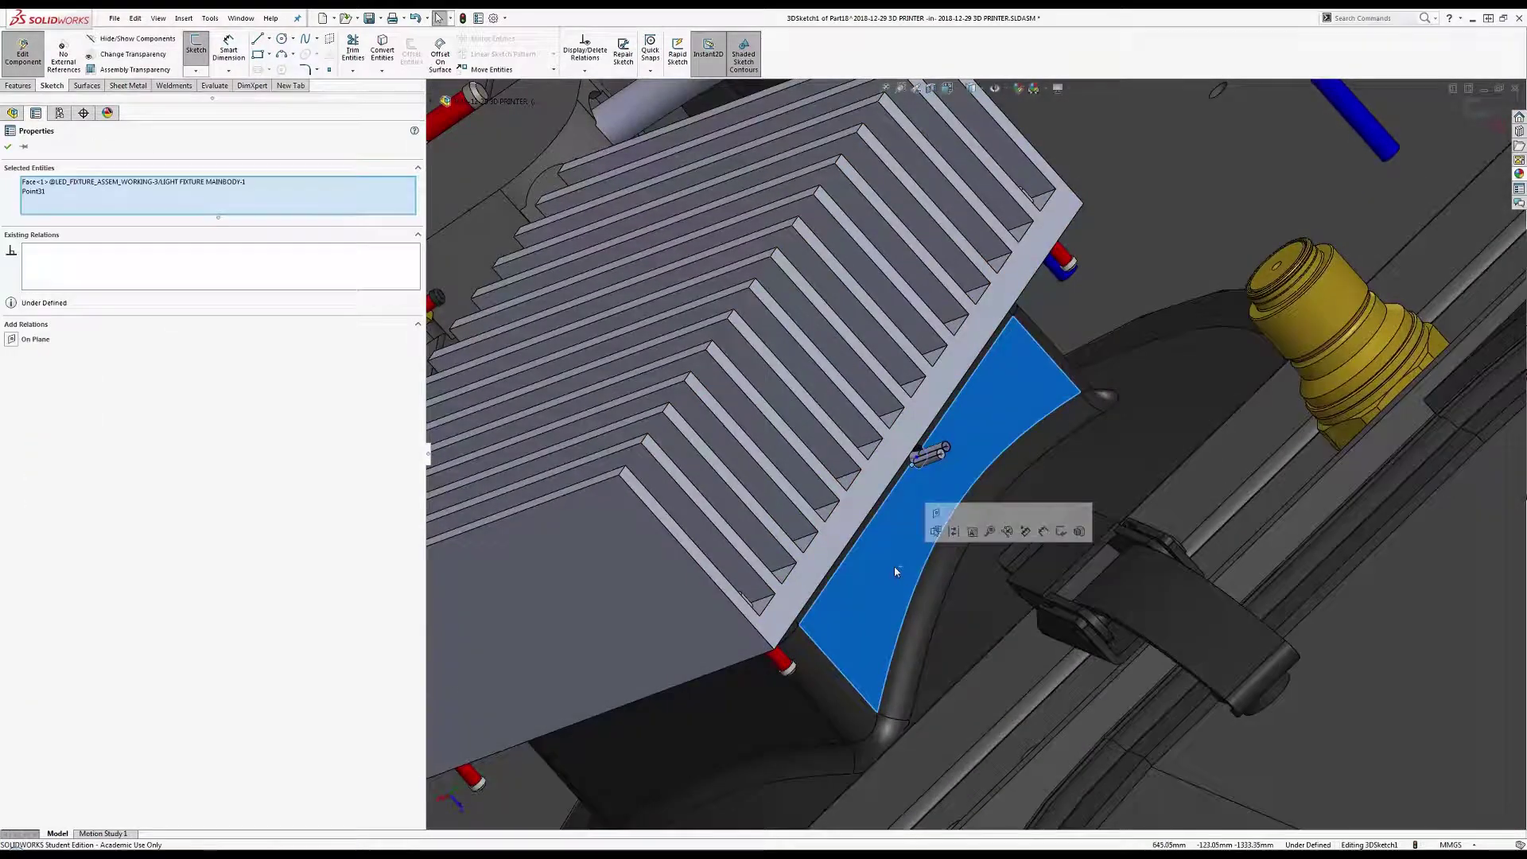
{"action": "left_click", "coordinate": [21, 340]}
{"action": "key", "text": "Escape"}
Sketch two three-point arcs starting at the wire stub circle centres and curving out toward the round connector.
{"action": "scroll", "coordinate": [972, 463], "scroll_direction": "down", "scroll_amount": 5}
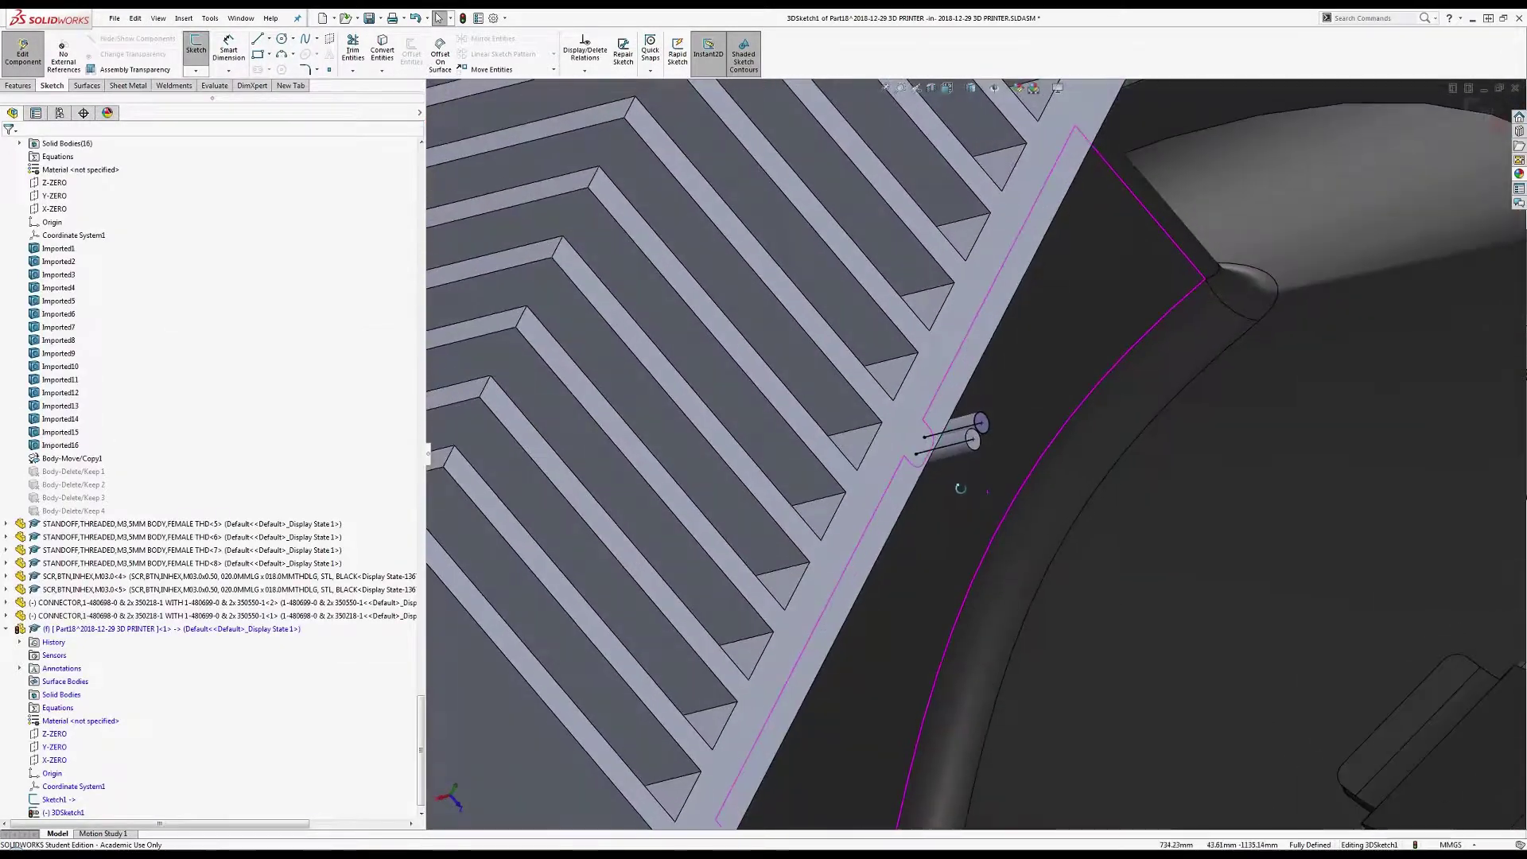
{"action": "scroll", "coordinate": [960, 487], "scroll_direction": "up", "scroll_amount": 10}
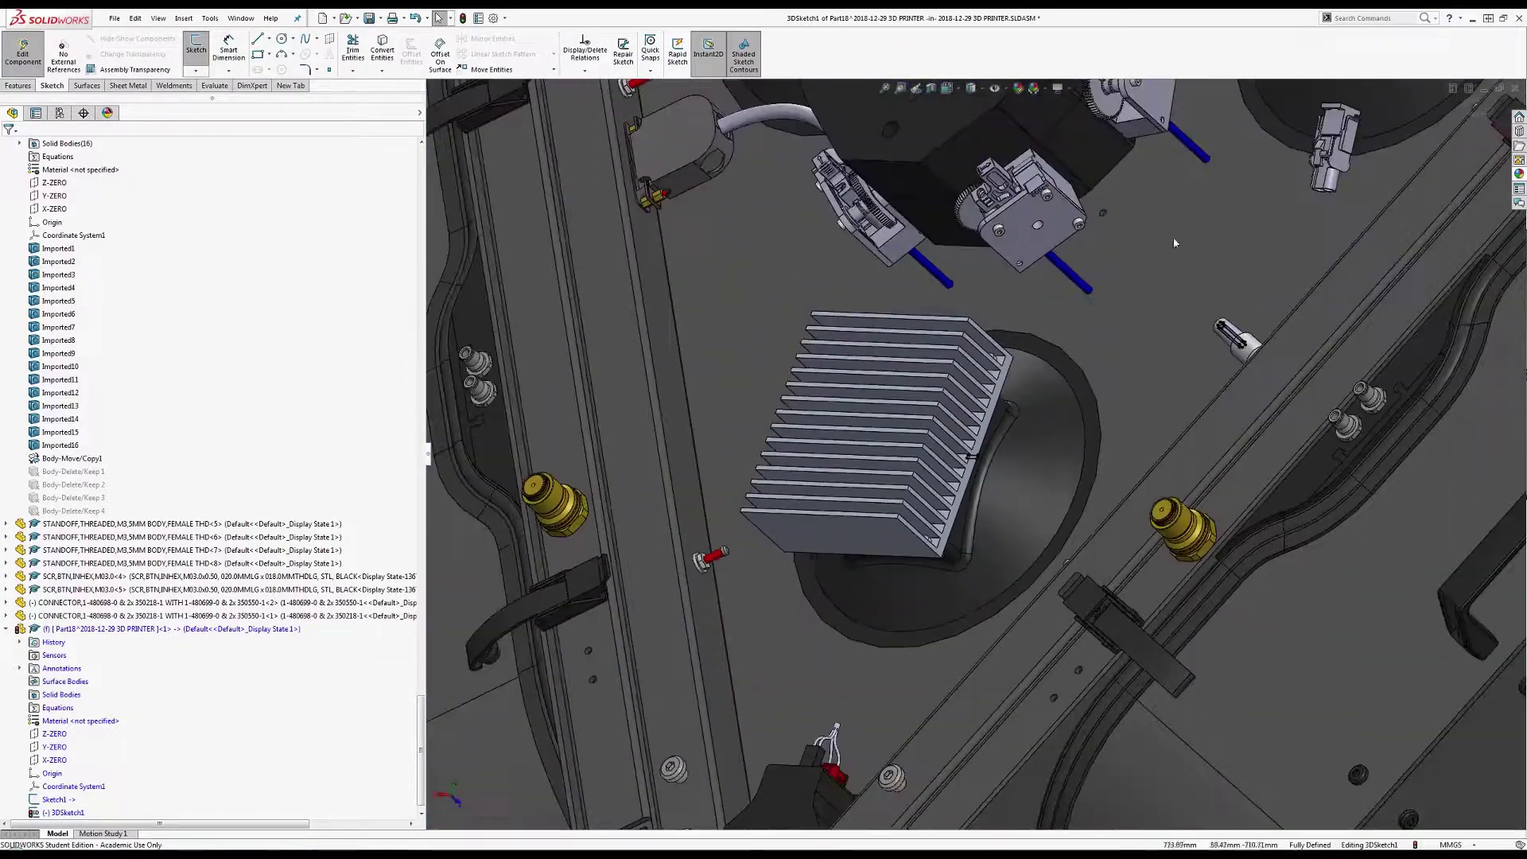
{"action": "scroll", "coordinate": [1175, 242], "scroll_direction": "up", "scroll_amount": 3}
{"action": "scroll", "coordinate": [943, 505], "scroll_direction": "down", "scroll_amount": 6}
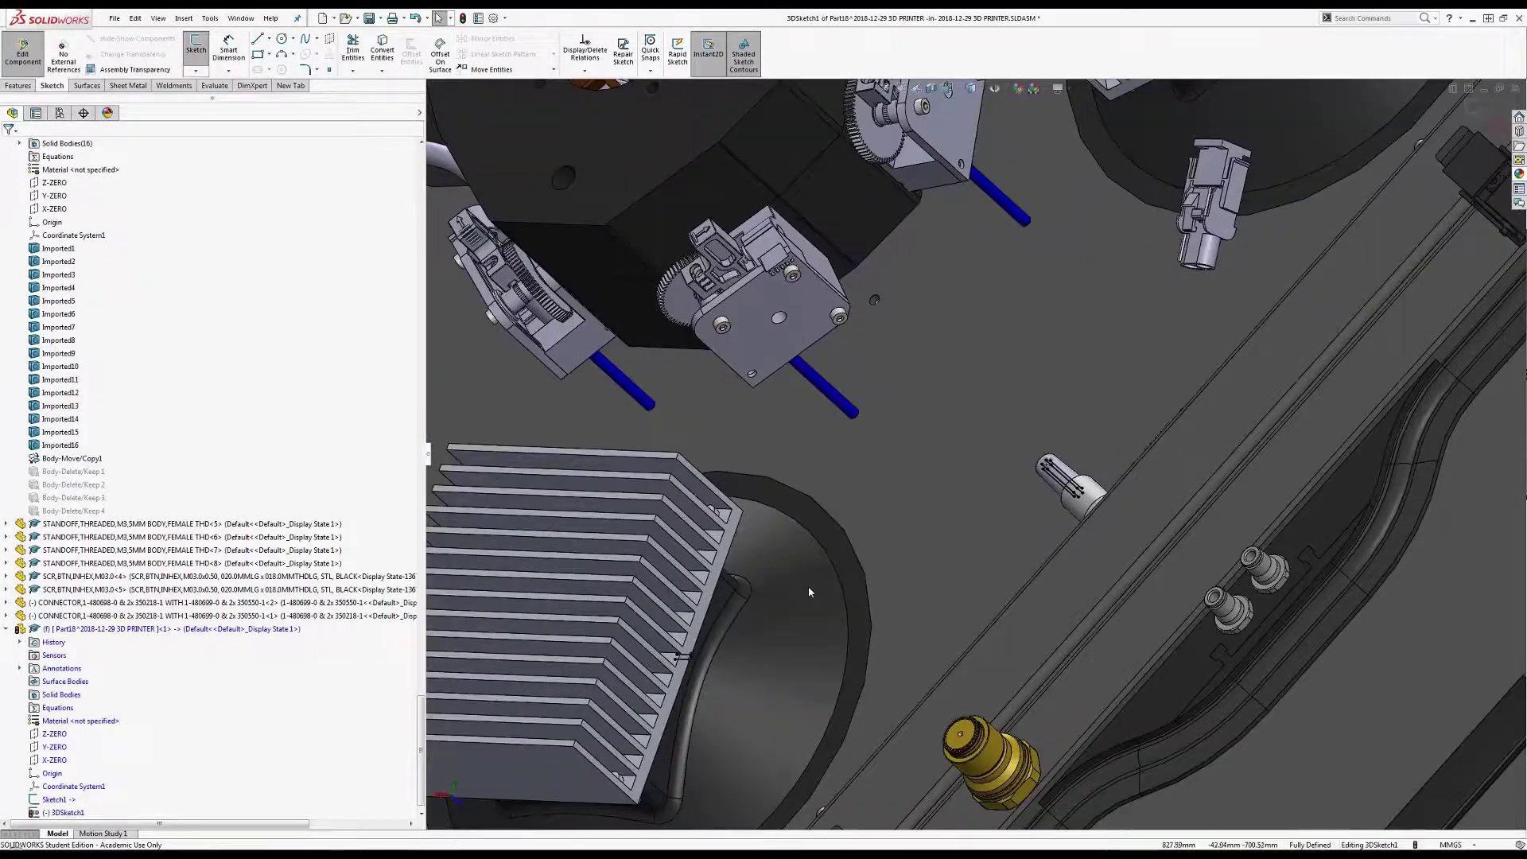
{"action": "scroll", "coordinate": [704, 672], "scroll_direction": "down", "scroll_amount": 2}
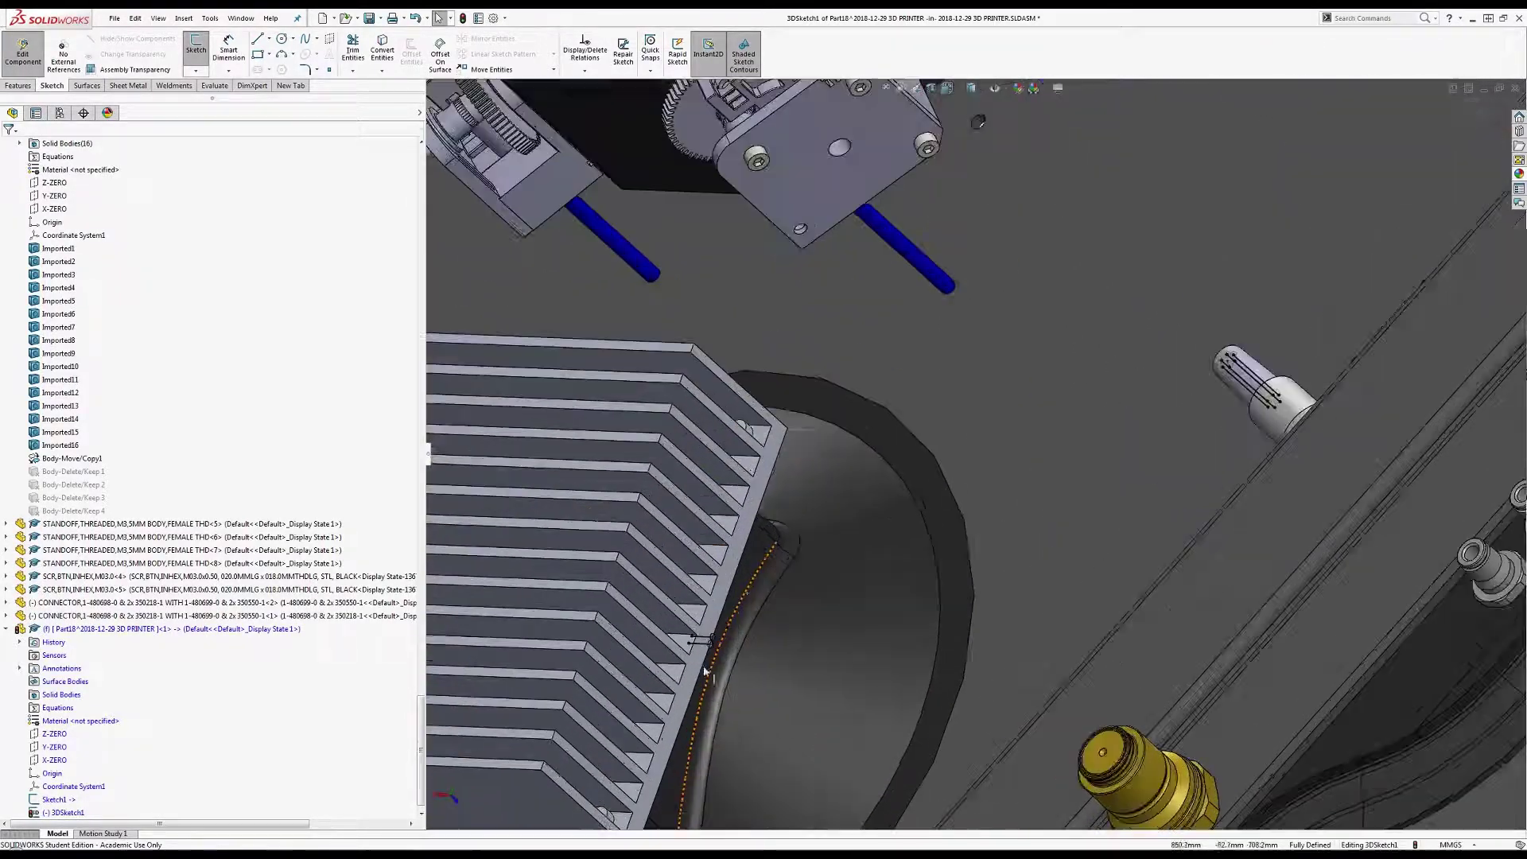
{"action": "left_click", "coordinate": [284, 56]}
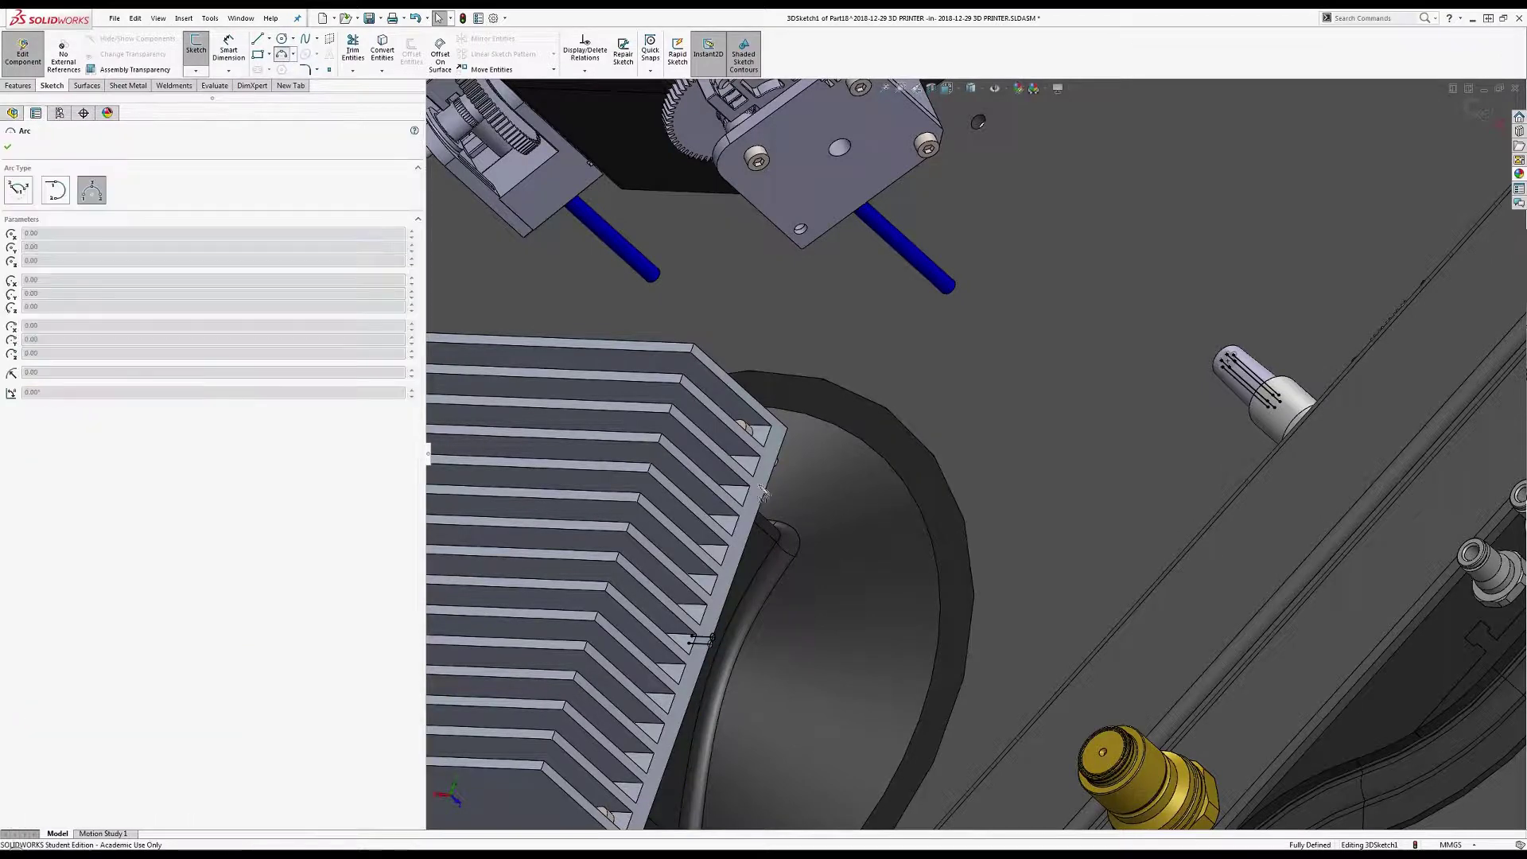
{"action": "left_click", "coordinate": [844, 543]}
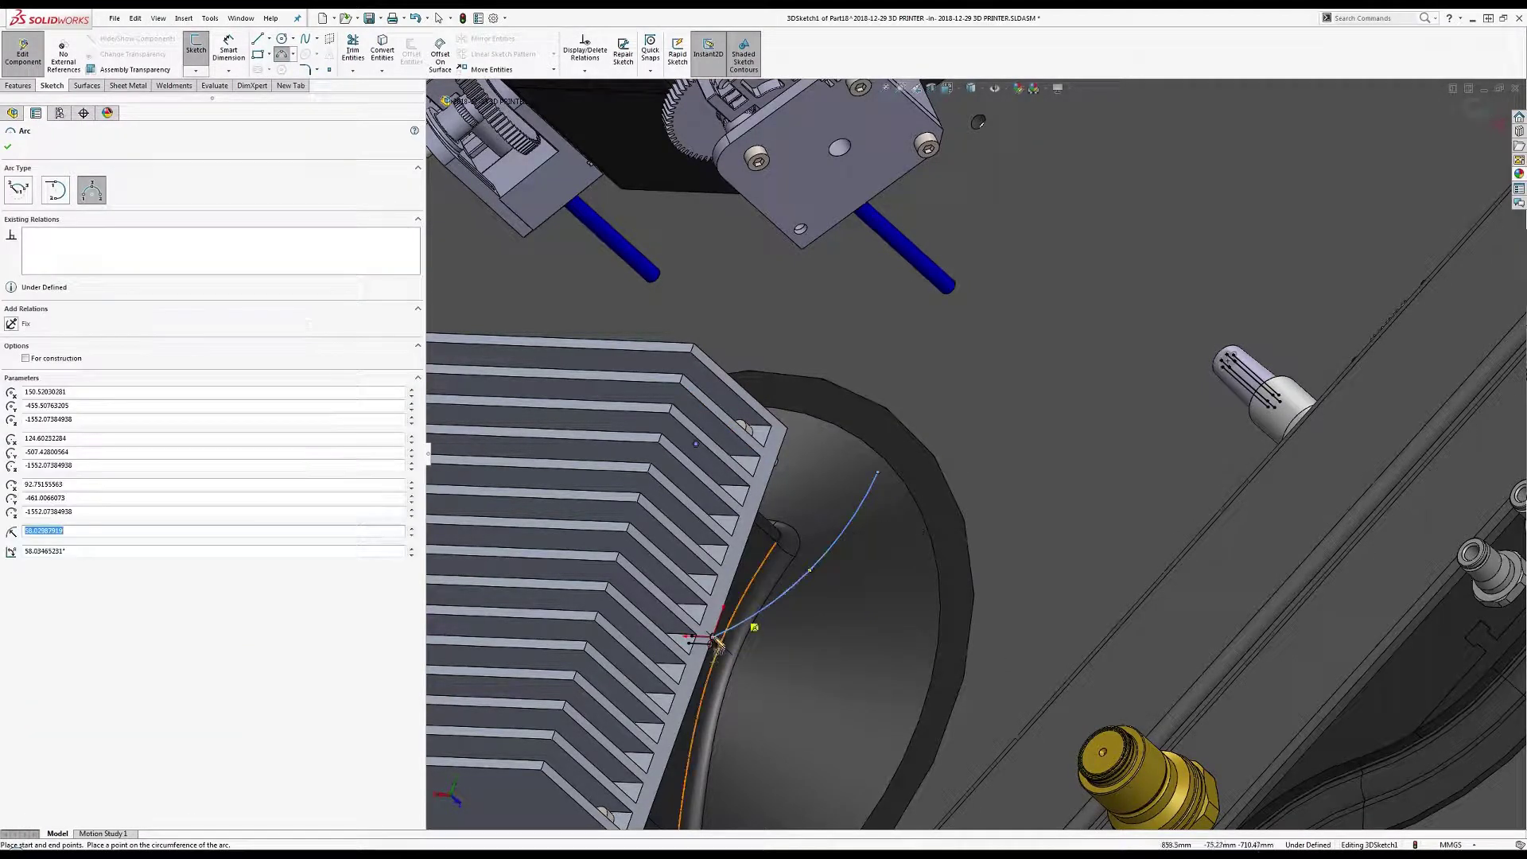
{"action": "left_click", "coordinate": [711, 644]}
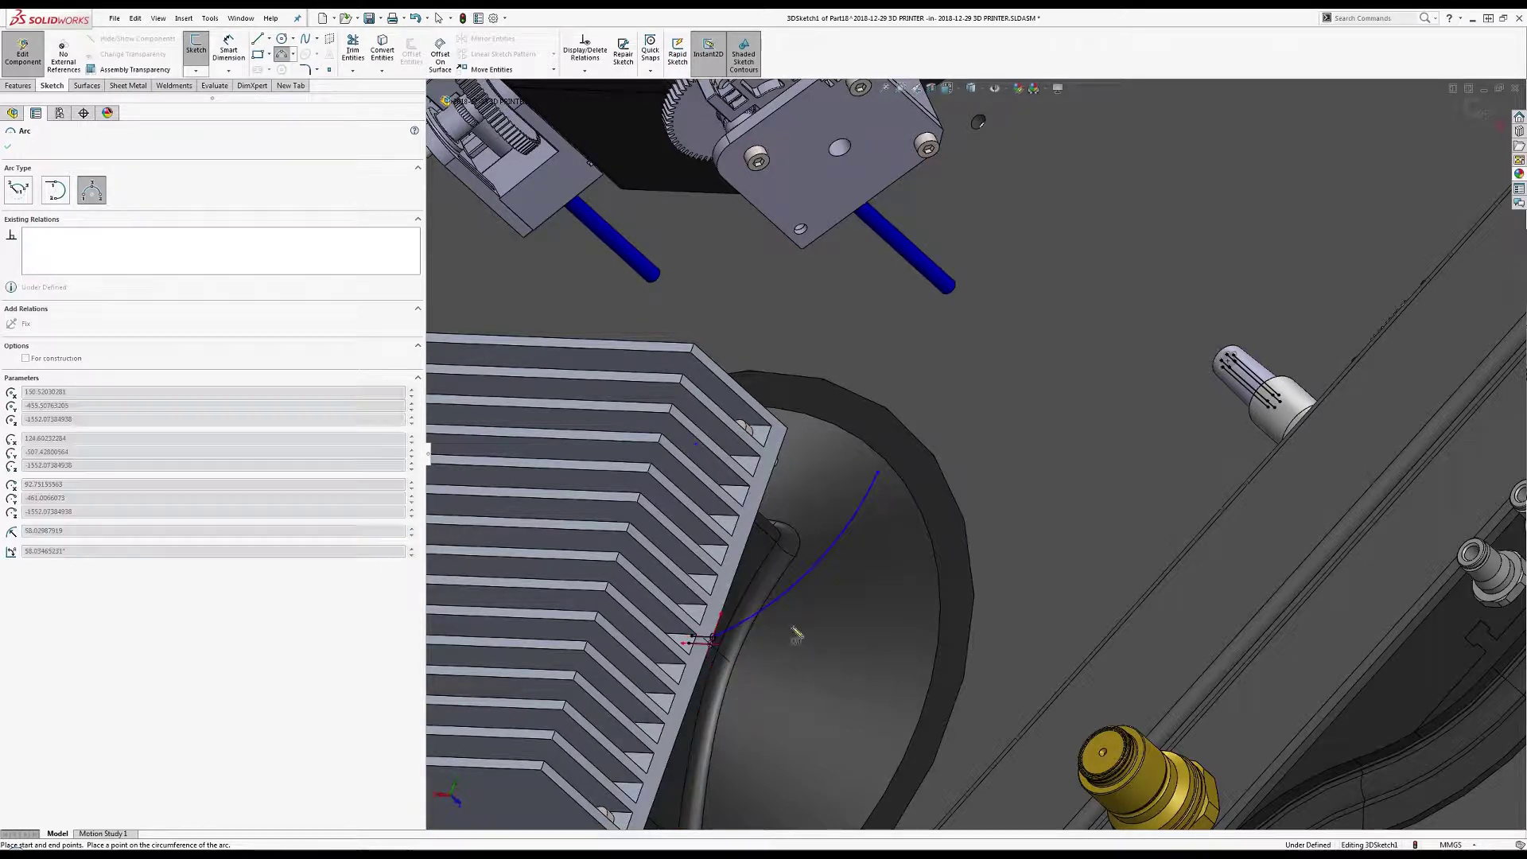
{"action": "left_click", "coordinate": [990, 473]}
{"action": "left_click", "coordinate": [825, 605]}
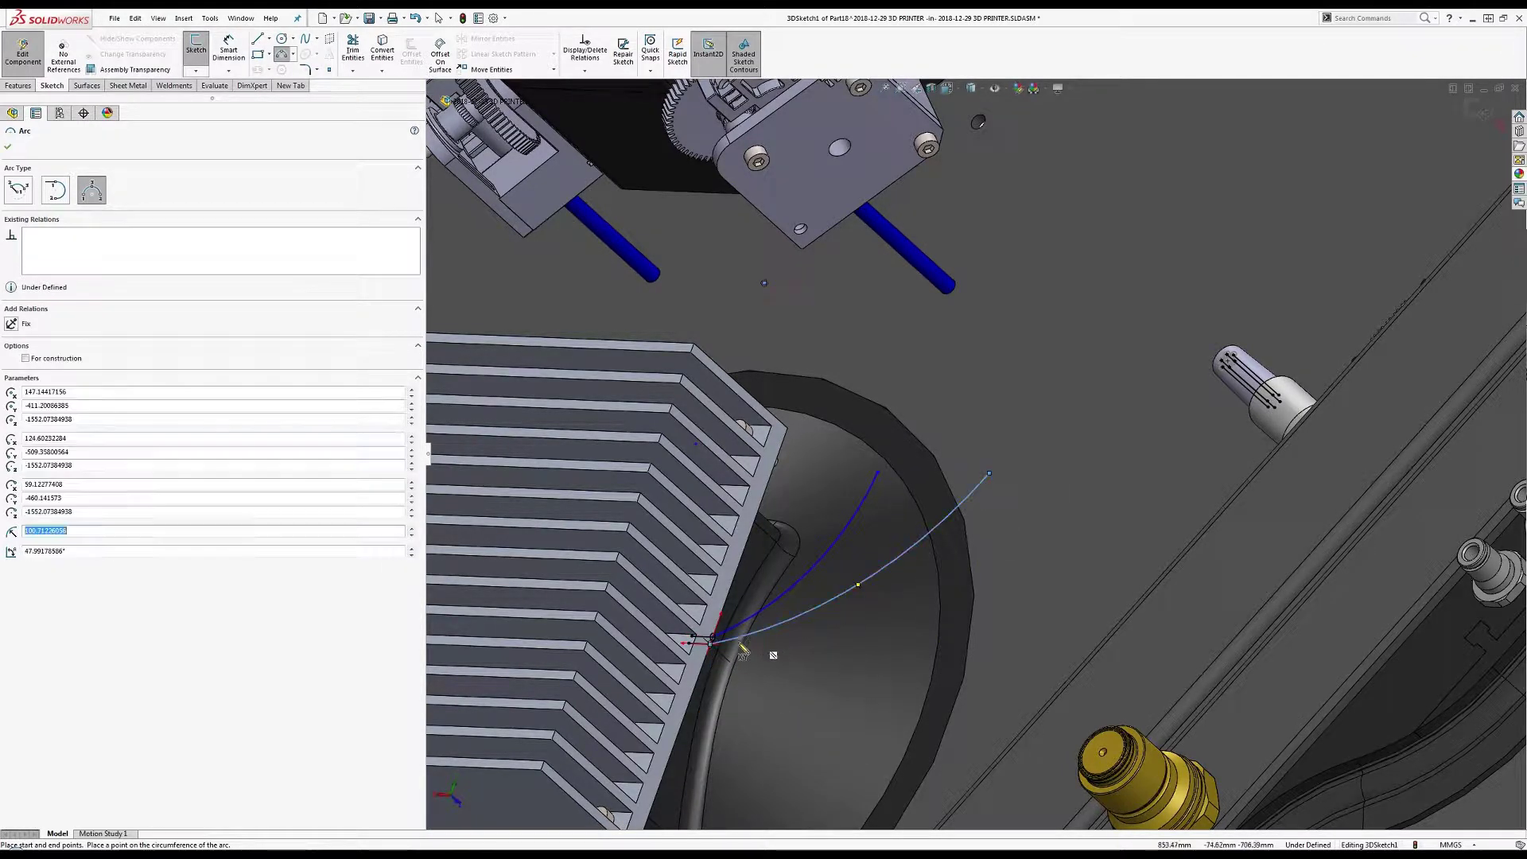
{"action": "key", "text": "Escape"}
Make each of the two arcs tangent to its own wire stub line.
{"action": "left_click", "coordinate": [702, 644]}
{"action": "left_click", "coordinate": [723, 642], "text": "ctrl"}
{"action": "left_click", "coordinate": [737, 591]}
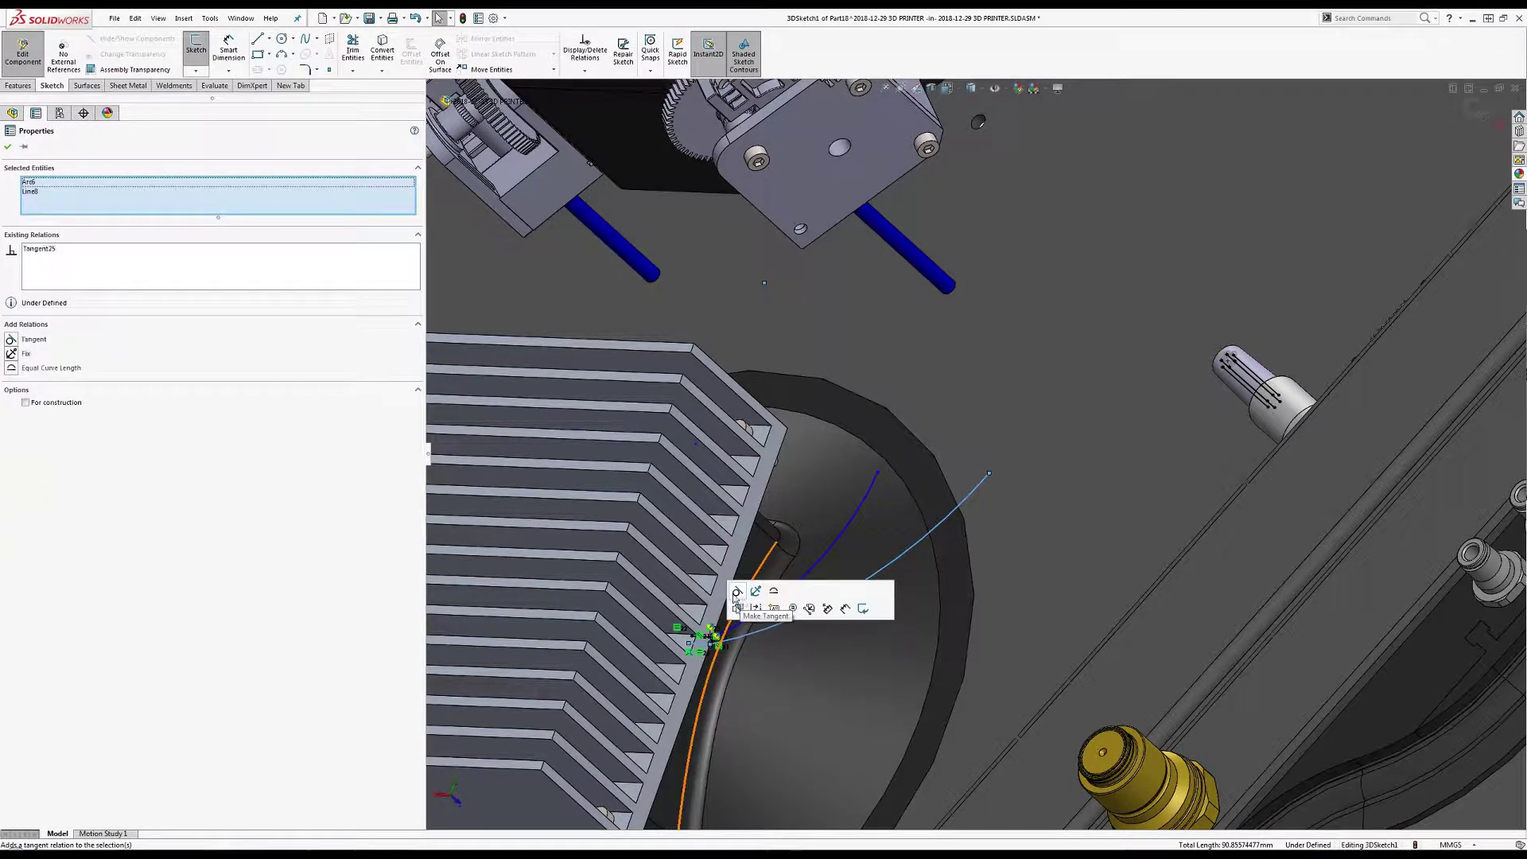
{"action": "left_click", "coordinate": [703, 643]}
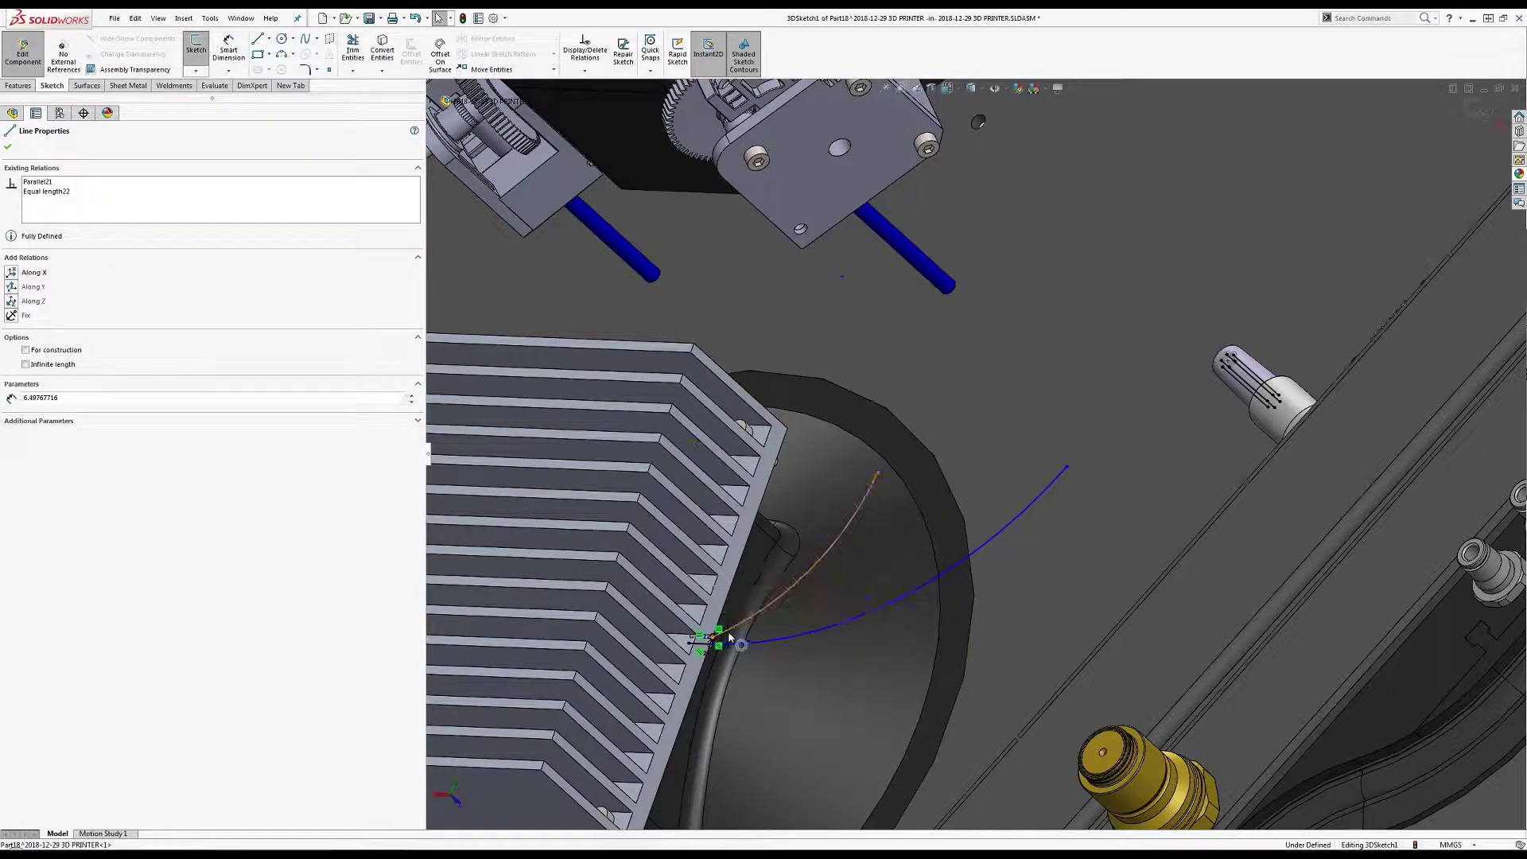
{"action": "left_click", "coordinate": [728, 631], "text": "ctrl"}
{"action": "left_click", "coordinate": [768, 580]}
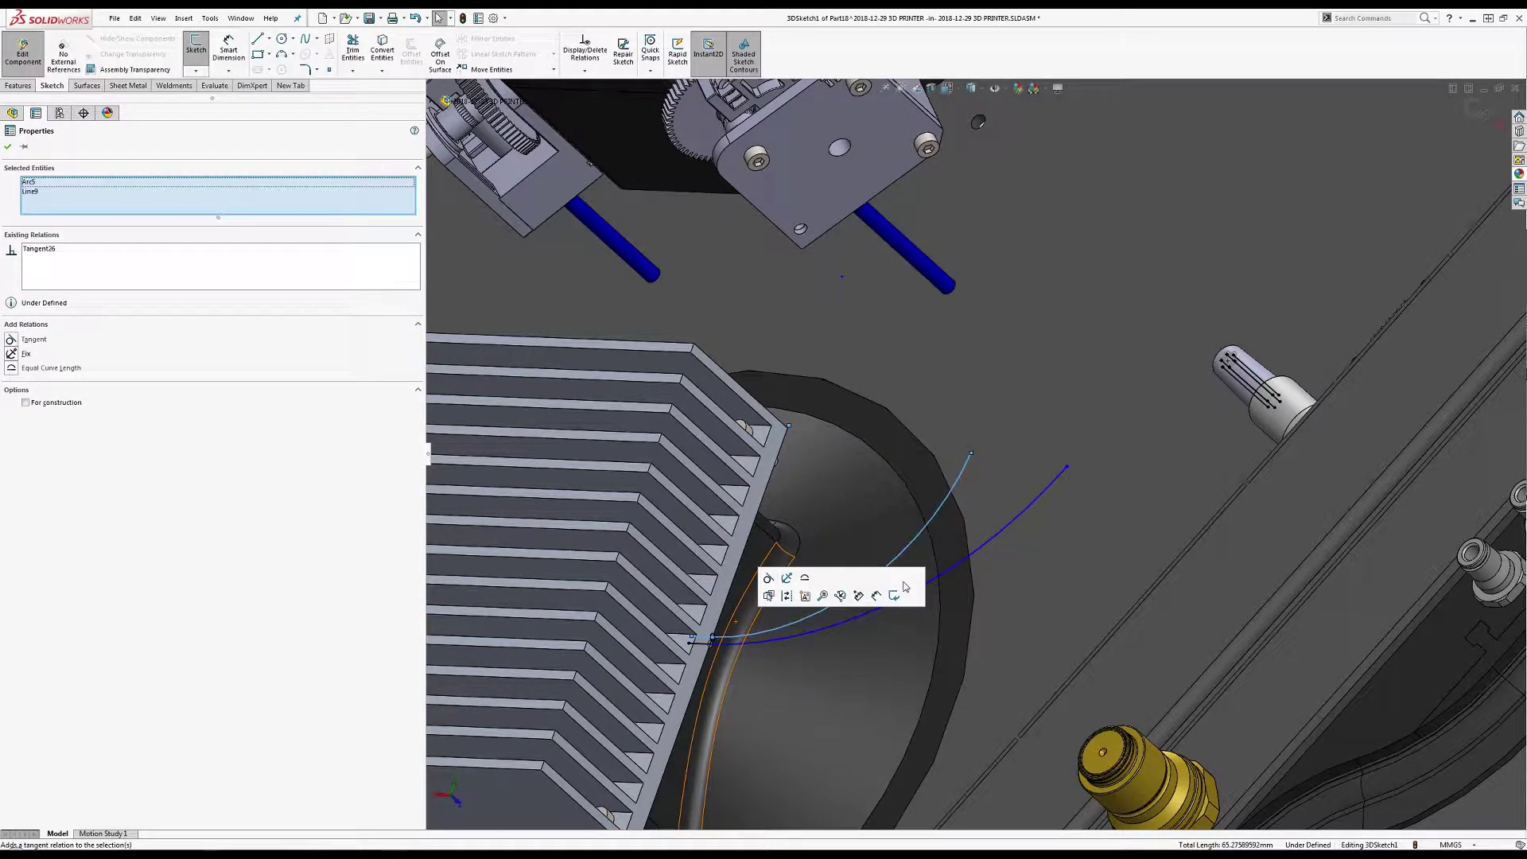
{"action": "key", "text": "Escape"}
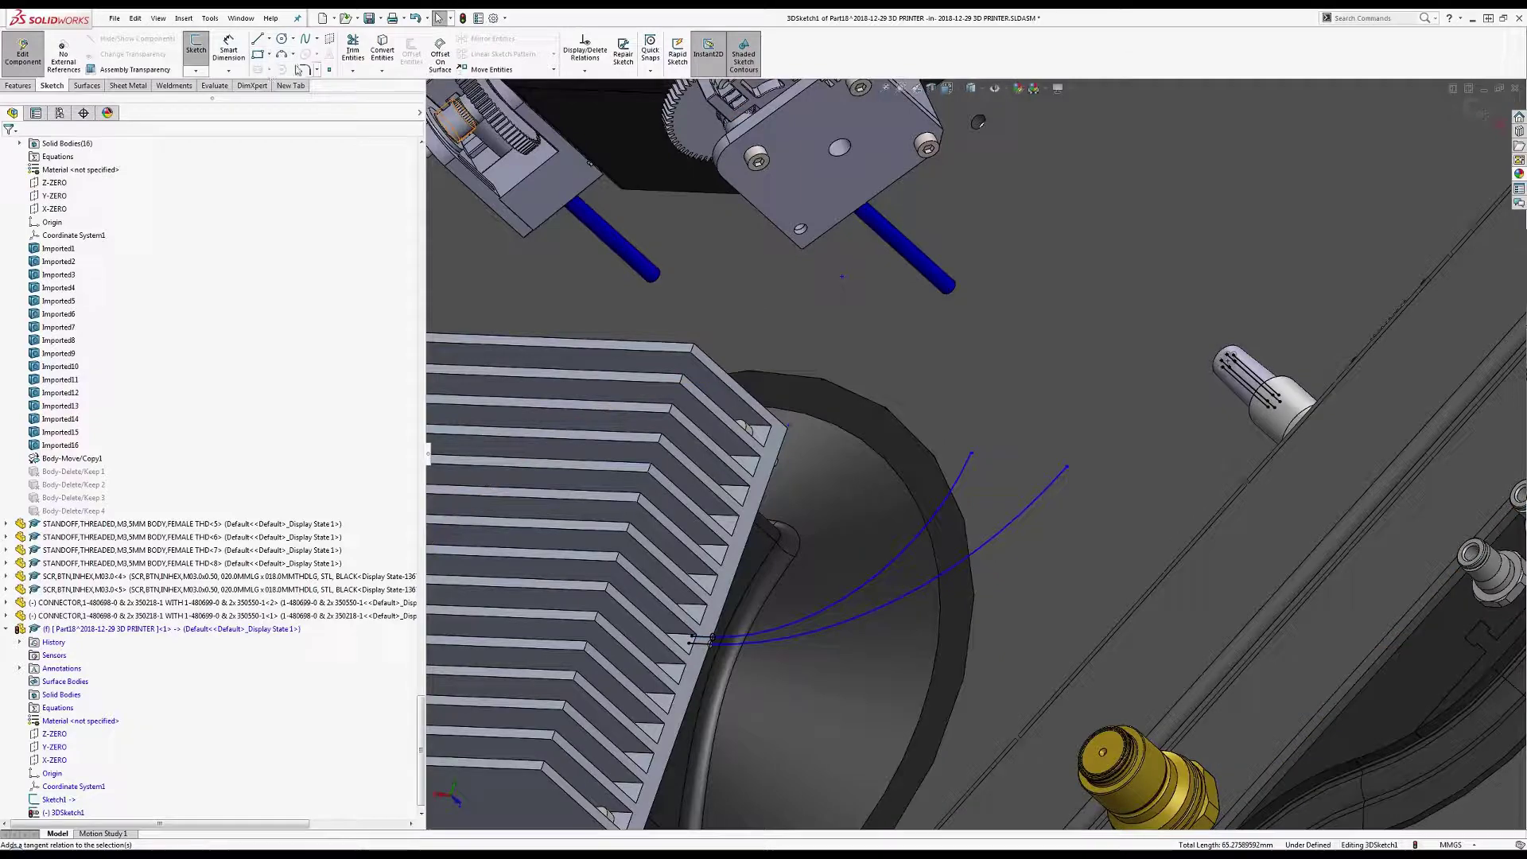
Sketch two three-point arcs from neighbouring wire circle centres on the round connector's end face, extending away from the connector.
{"action": "left_click", "coordinate": [280, 56]}
{"action": "middle_click_drag", "start_coordinate": [1218, 400], "coordinate": [1321, 515]}
{"action": "scroll", "coordinate": [1267, 430], "scroll_direction": "down", "scroll_amount": 6}
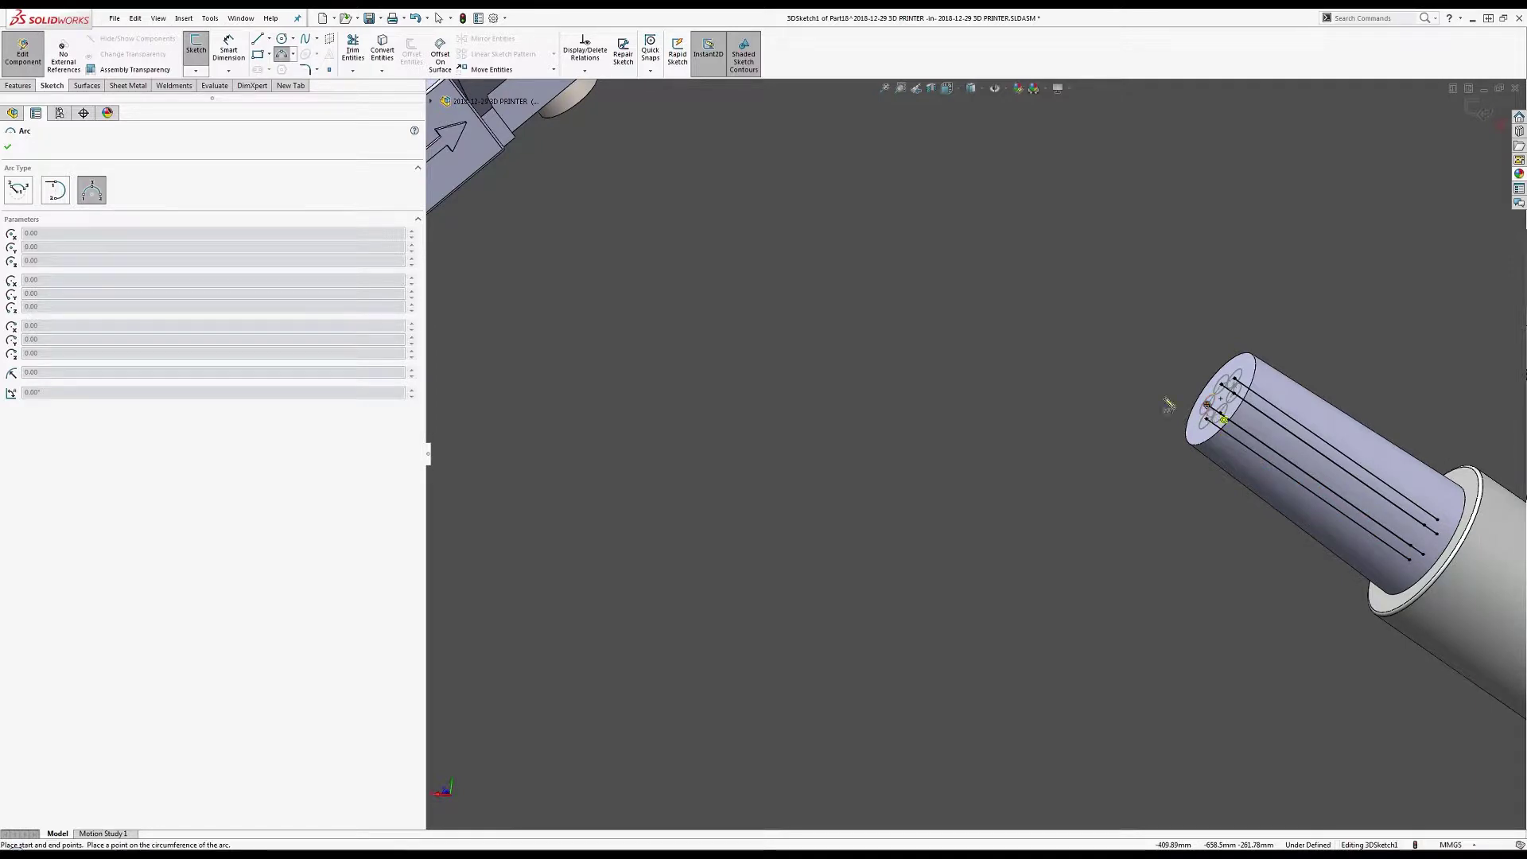
{"action": "left_click", "coordinate": [865, 339]}
{"action": "left_click", "coordinate": [1207, 419]}
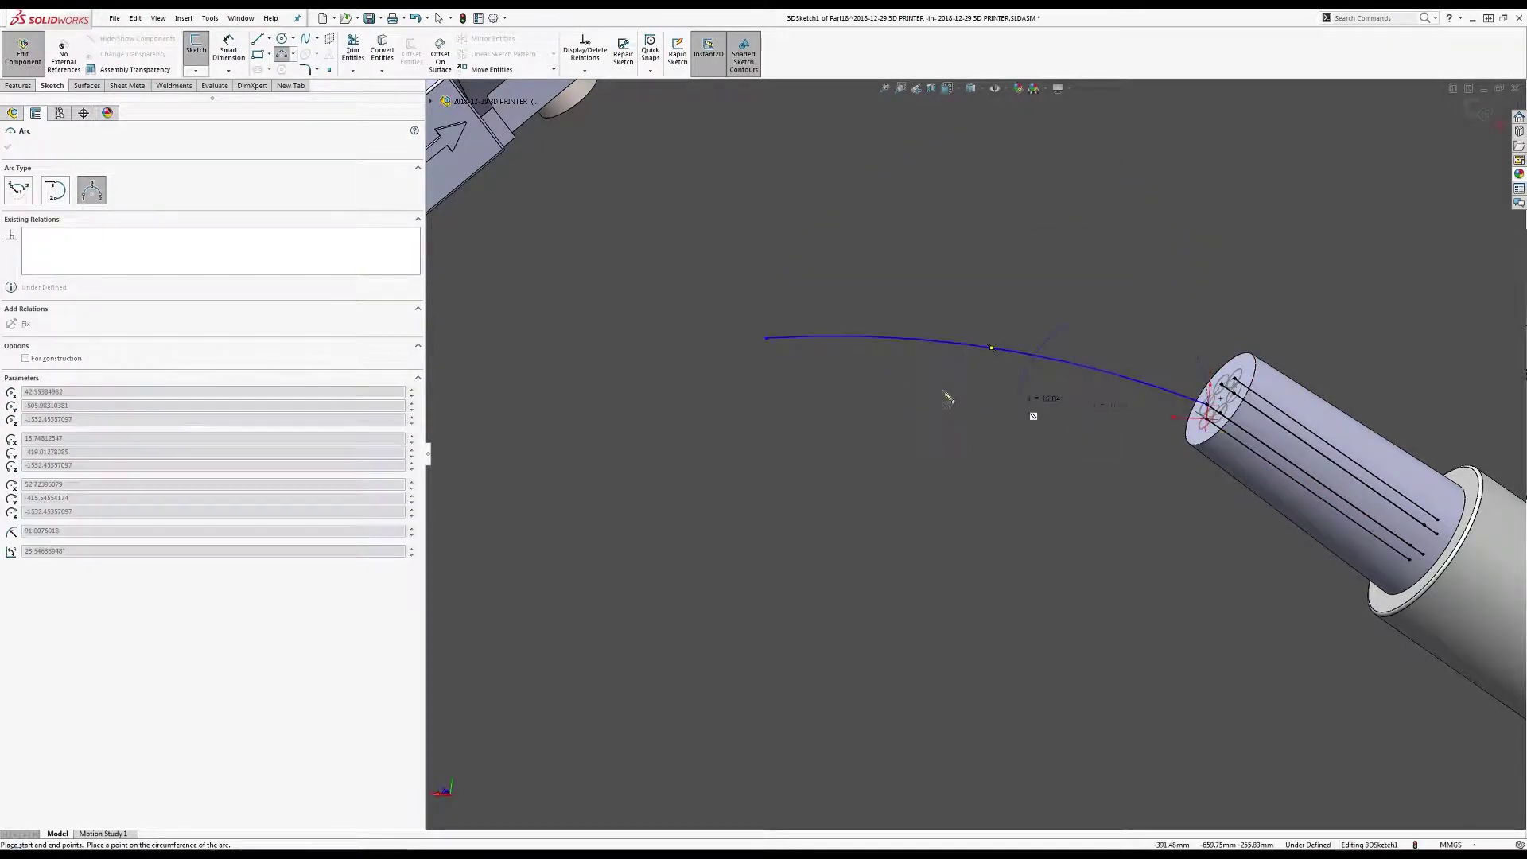
{"action": "left_click", "coordinate": [892, 390]}
{"action": "left_click", "coordinate": [935, 385]}
{"action": "key", "text": "Escape"}
Make the lower connector arc tangent to the wire line that shares its start point.
{"action": "left_click", "coordinate": [1228, 437], "text": "ctrl"}
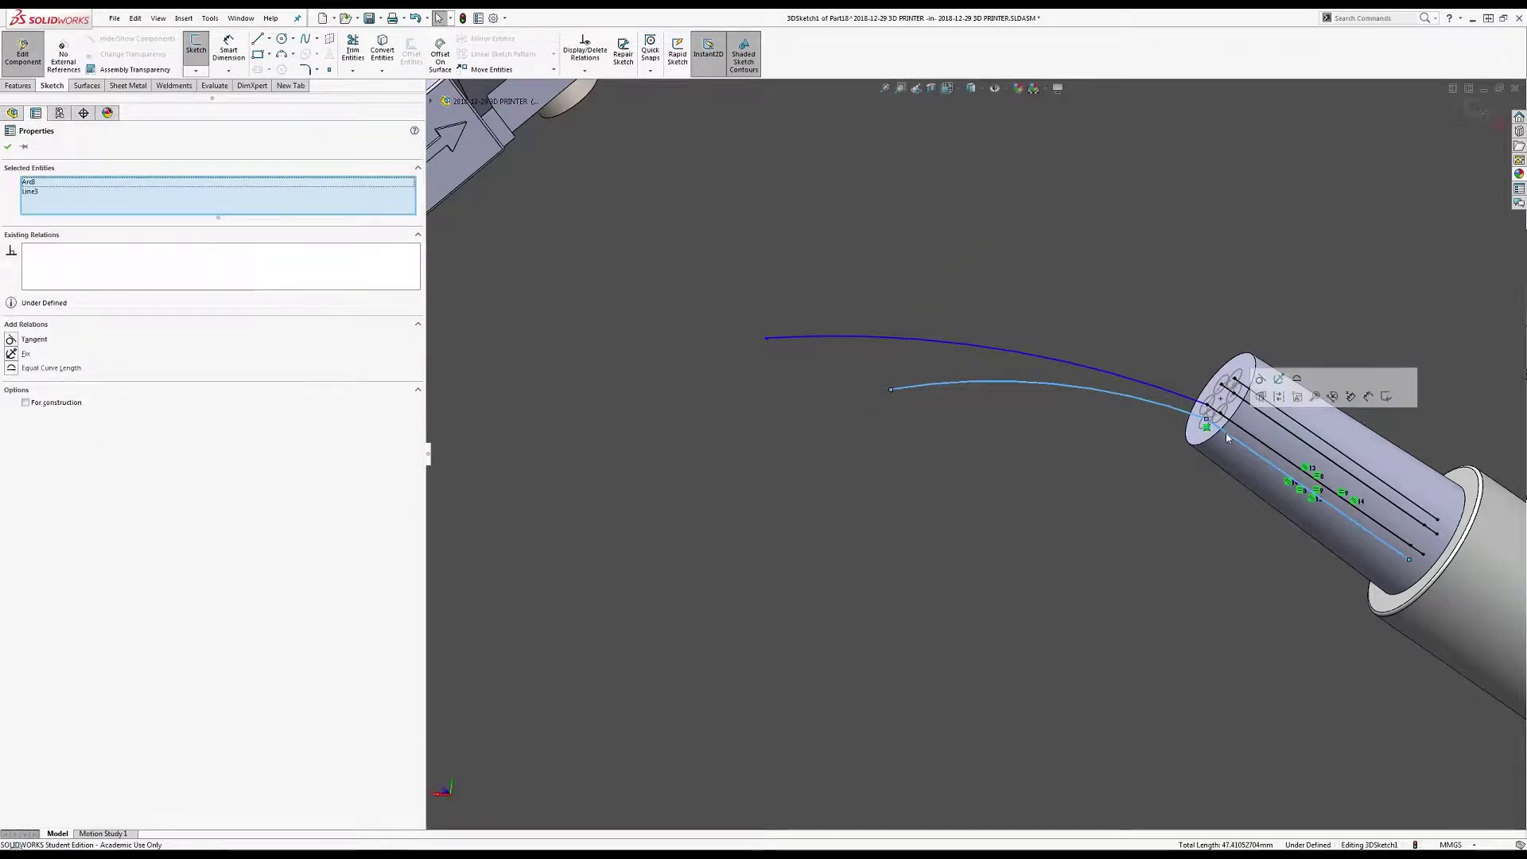
{"action": "left_click", "coordinate": [34, 340]}
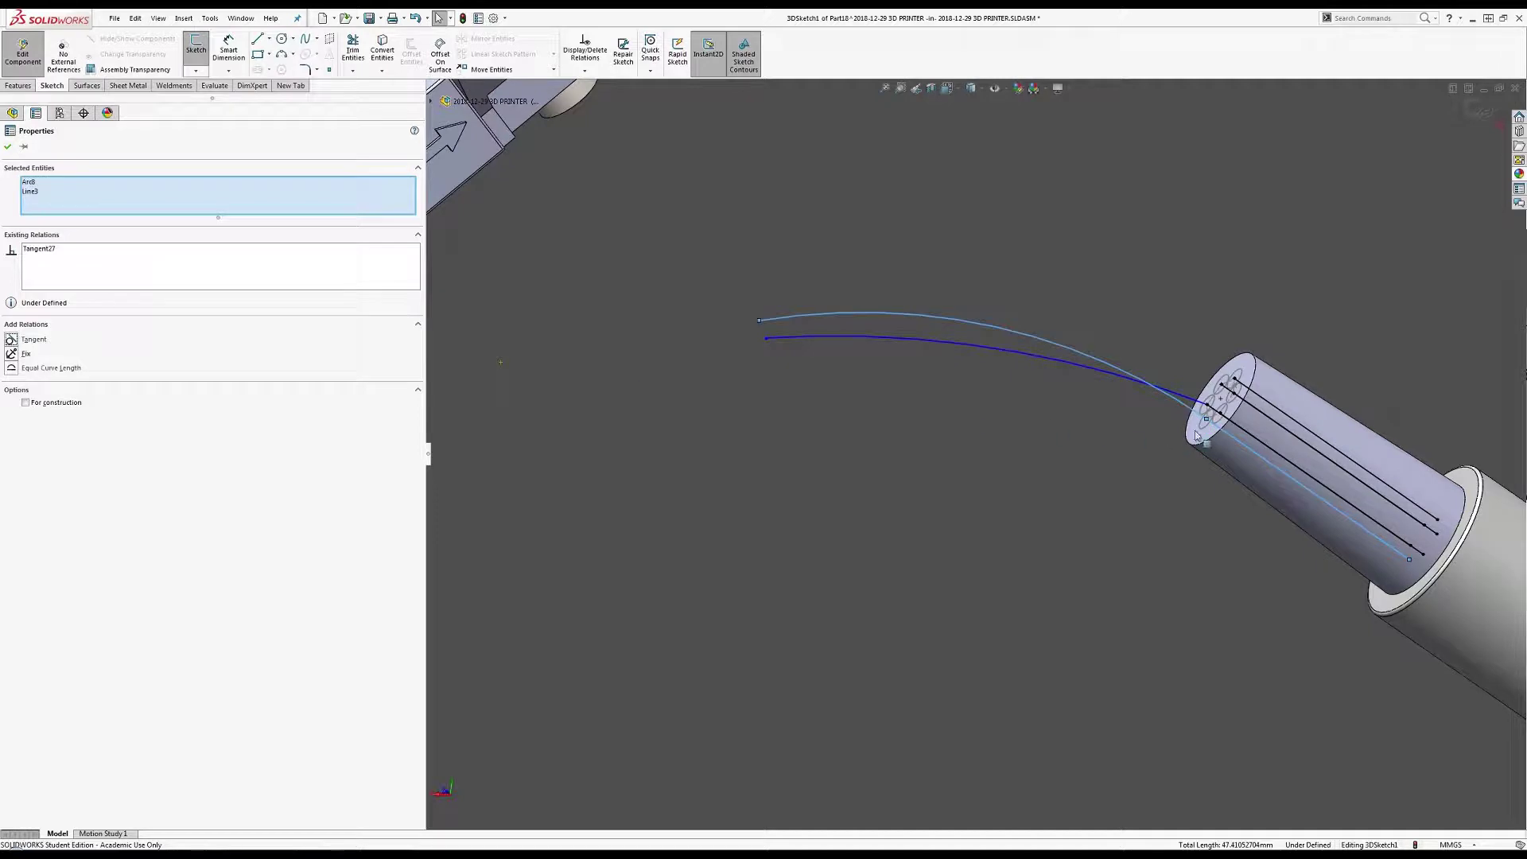
Try to make the remaining connector arc tangent to the neighbouring wire line, and undo the relation.
{"action": "left_click", "coordinate": [1229, 426]}
{"action": "left_click", "coordinate": [770, 342], "text": "ctrl"}
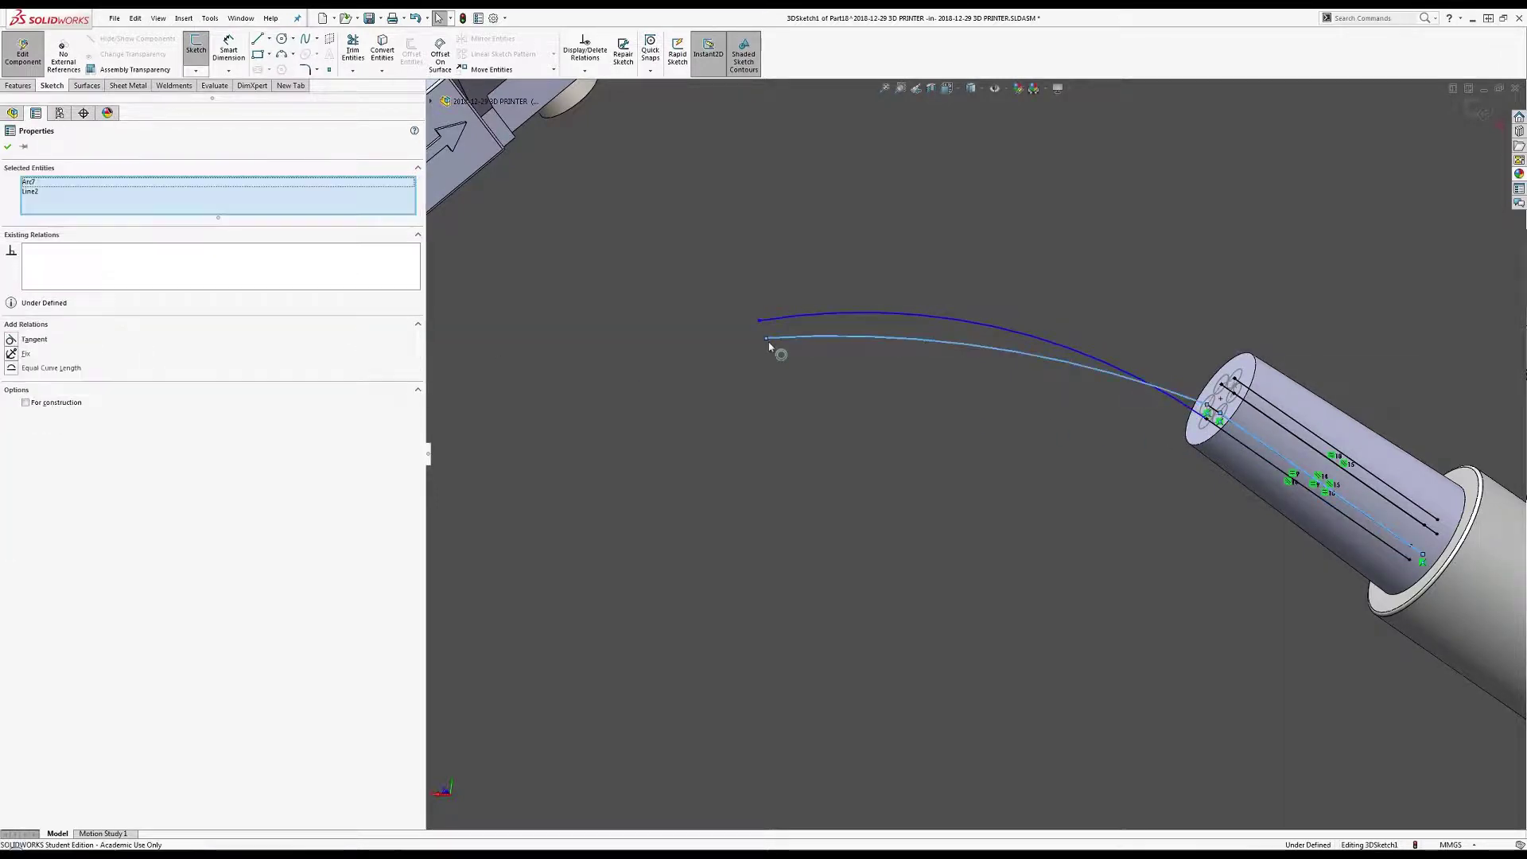
{"action": "left_click", "coordinate": [35, 340]}
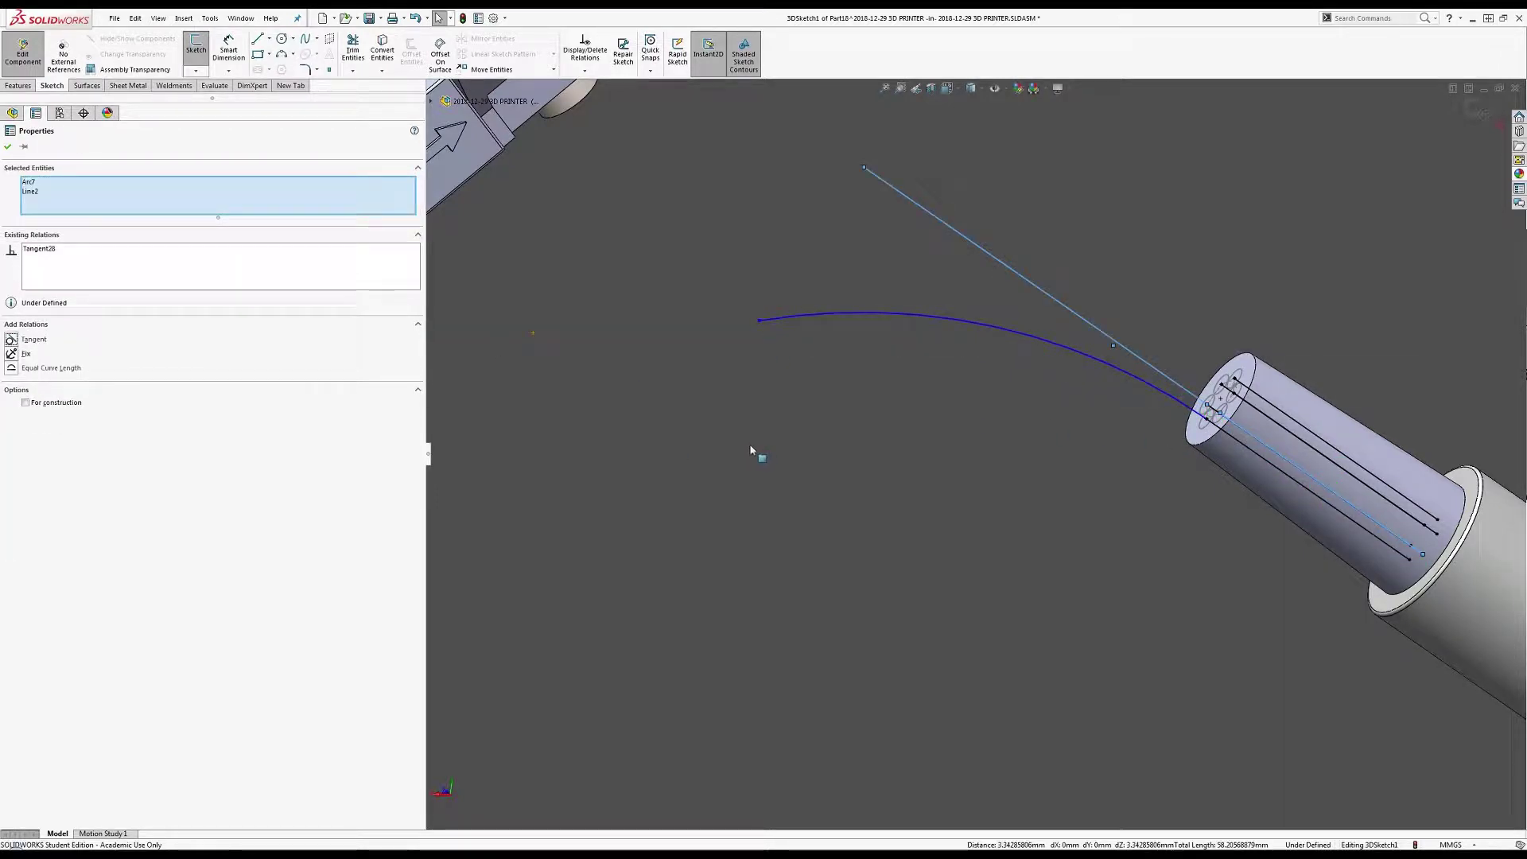
{"action": "left_click", "coordinate": [1040, 470]}
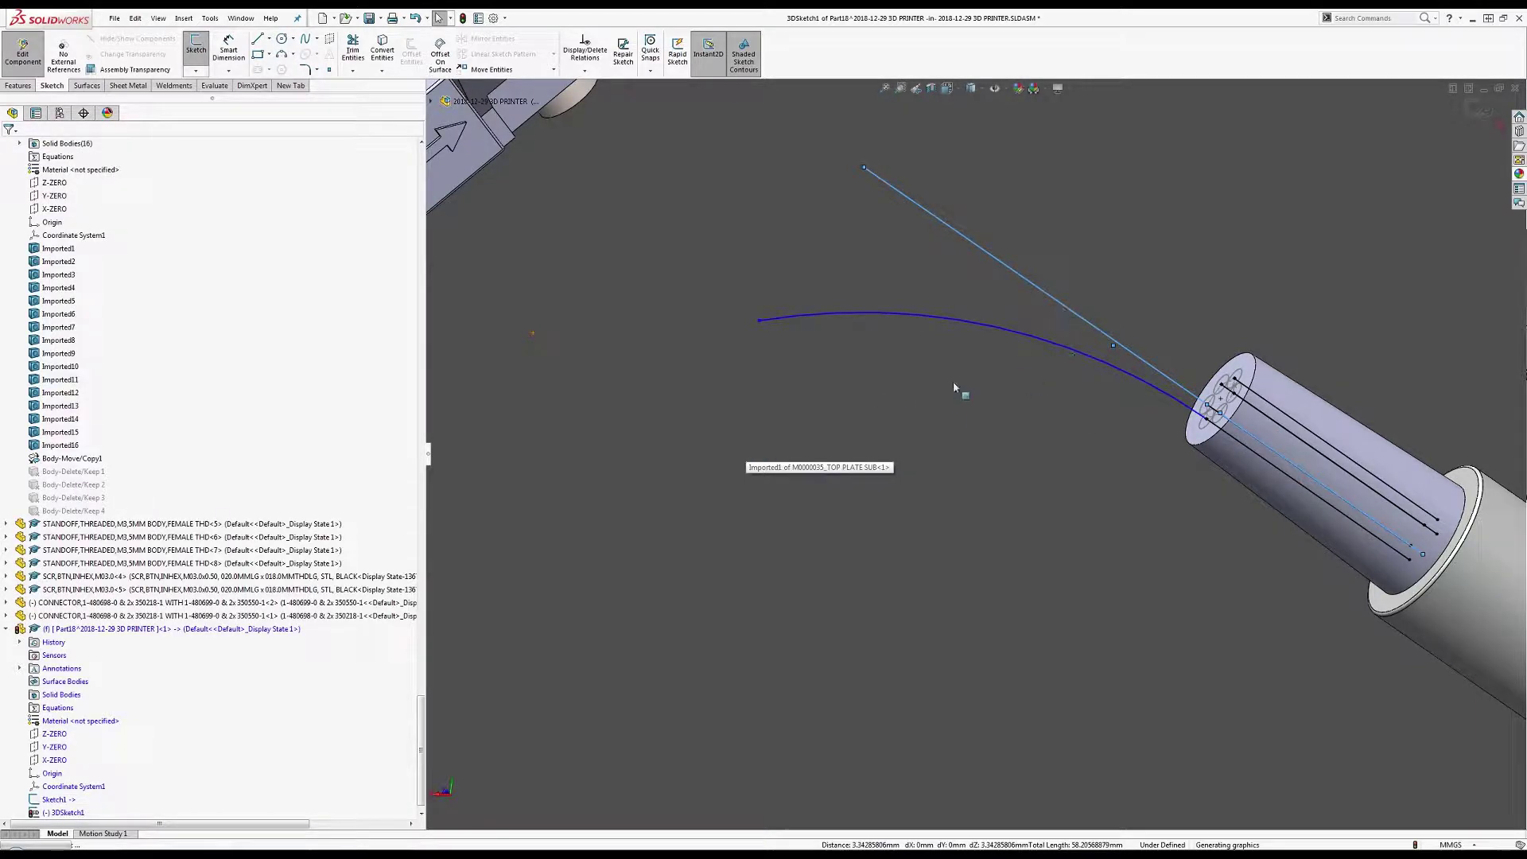
{"action": "scroll", "coordinate": [1039, 428], "scroll_direction": "up", "scroll_amount": 2}
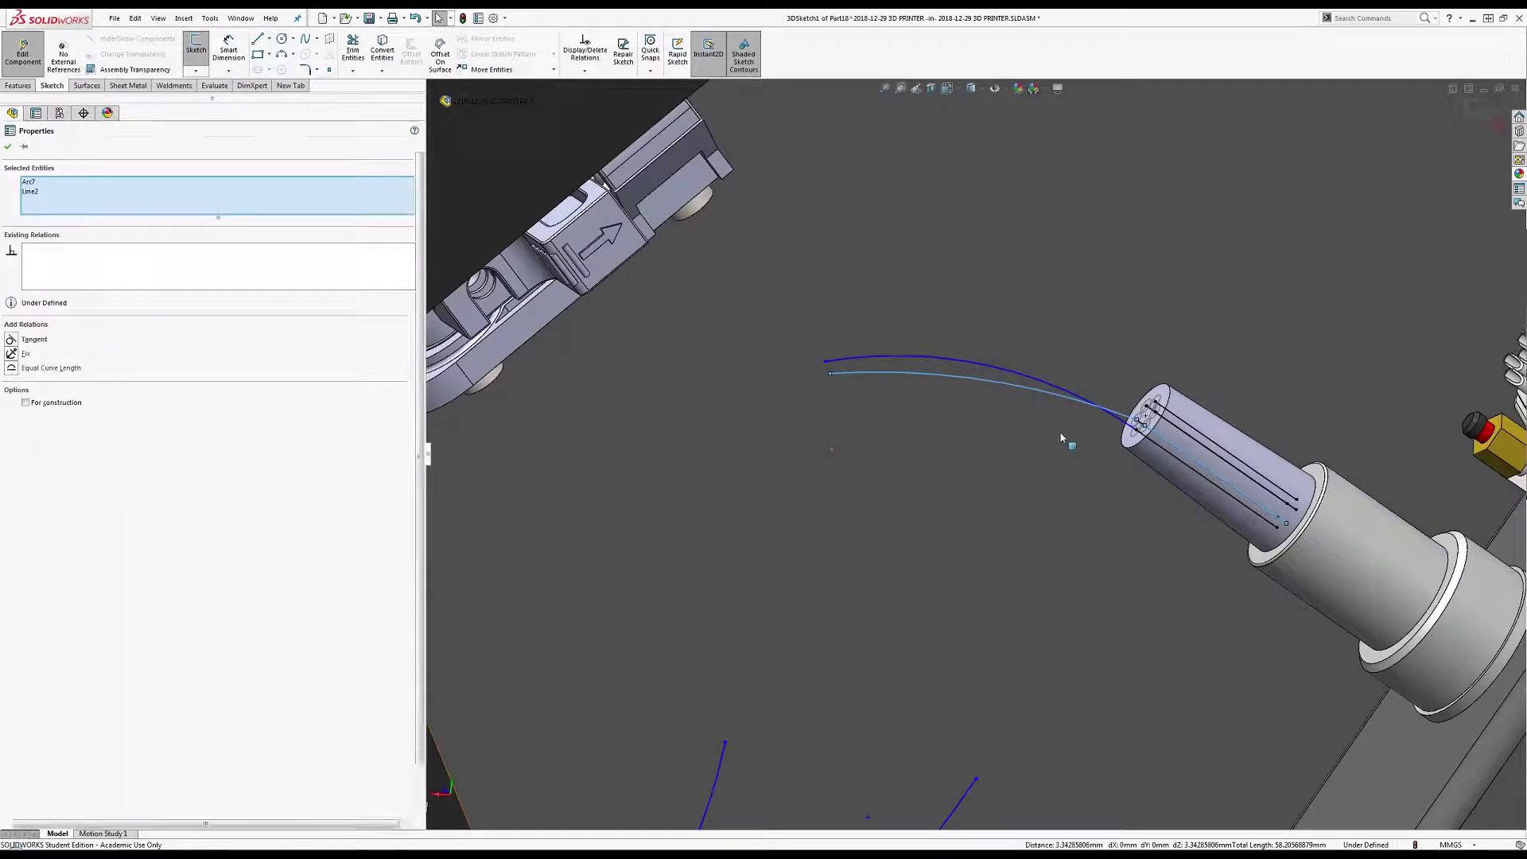
{"action": "left_click", "coordinate": [1061, 437]}
Pull the remaining connector arc's free end farther from the round connector and make the arc tangent to the wire line at its start point.
{"action": "scroll", "coordinate": [1137, 397], "scroll_direction": "down", "scroll_amount": 4}
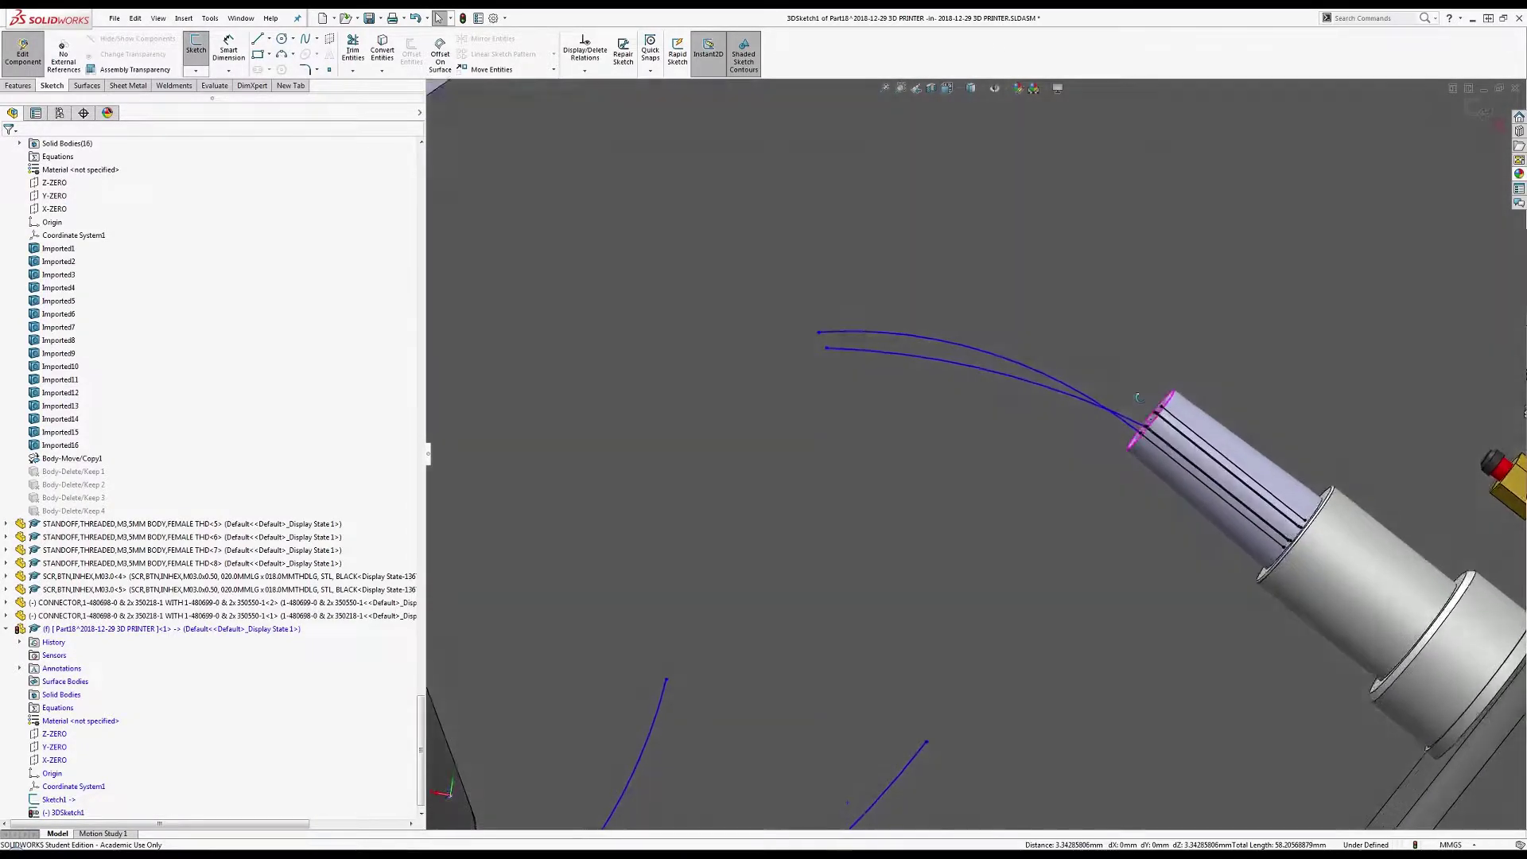
{"action": "middle_click_drag", "start_coordinate": [1140, 398], "coordinate": [1126, 440]}
{"action": "mouse_move", "coordinate": [827, 349]}
{"action": "left_mouse_down"}
{"action": "mouse_move", "coordinate": [863, 464]}
{"action": "mouse_move", "coordinate": [915, 421]}
{"action": "mouse_move", "coordinate": [828, 366]}
{"action": "mouse_move", "coordinate": [756, 409]}
{"action": "mouse_move", "coordinate": [692, 384]}
{"action": "left_mouse_up"}
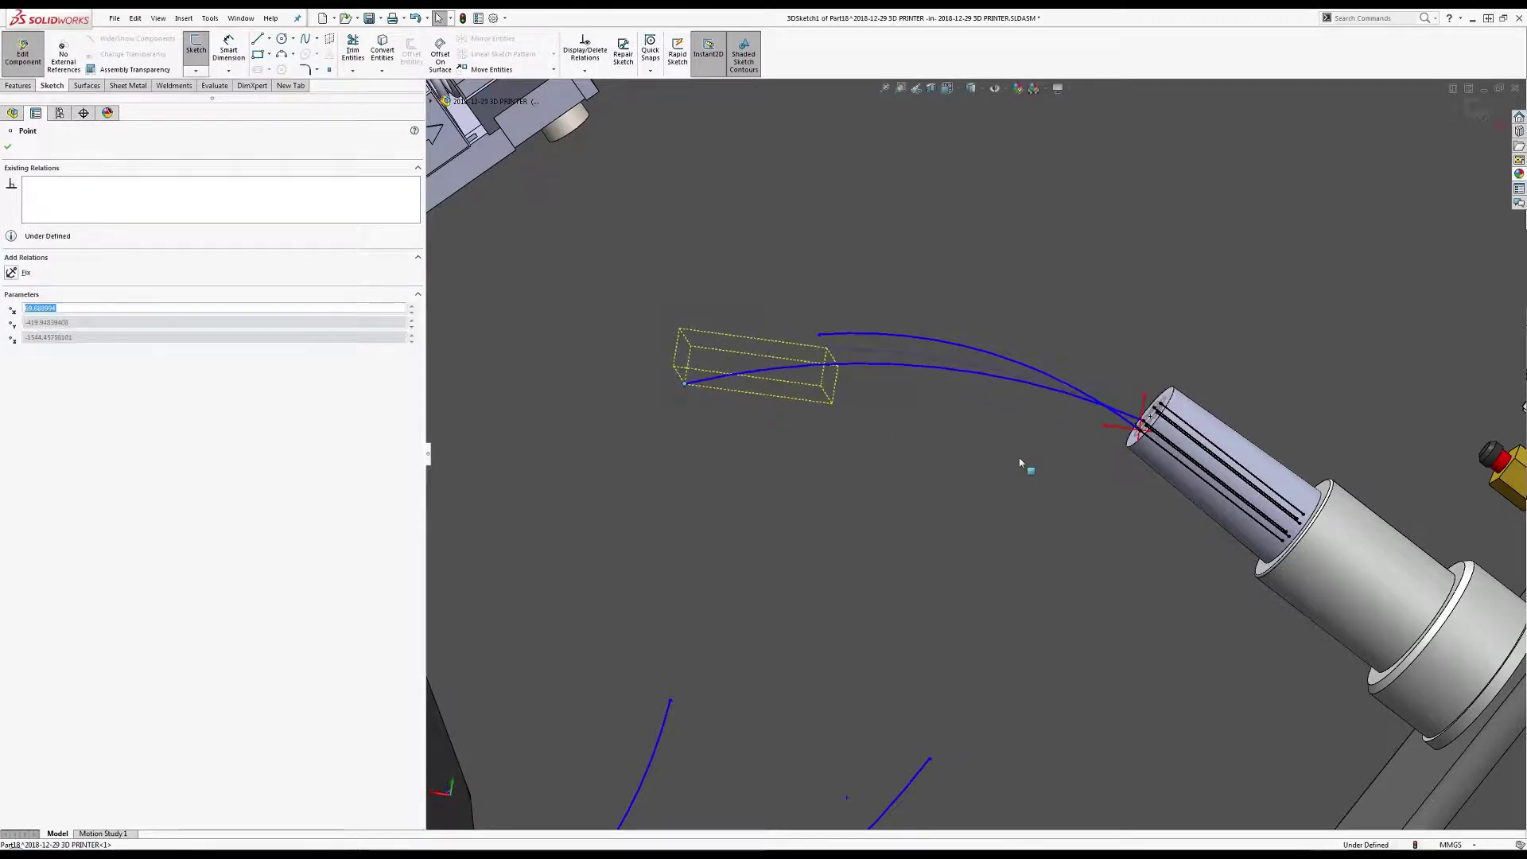
{"action": "middle_click_drag", "start_coordinate": [1023, 464], "coordinate": [999, 528]}
{"action": "scroll", "coordinate": [1104, 479], "scroll_direction": "down", "scroll_amount": 1}
{"action": "scroll", "coordinate": [1104, 470], "scroll_direction": "down", "scroll_amount": 3}
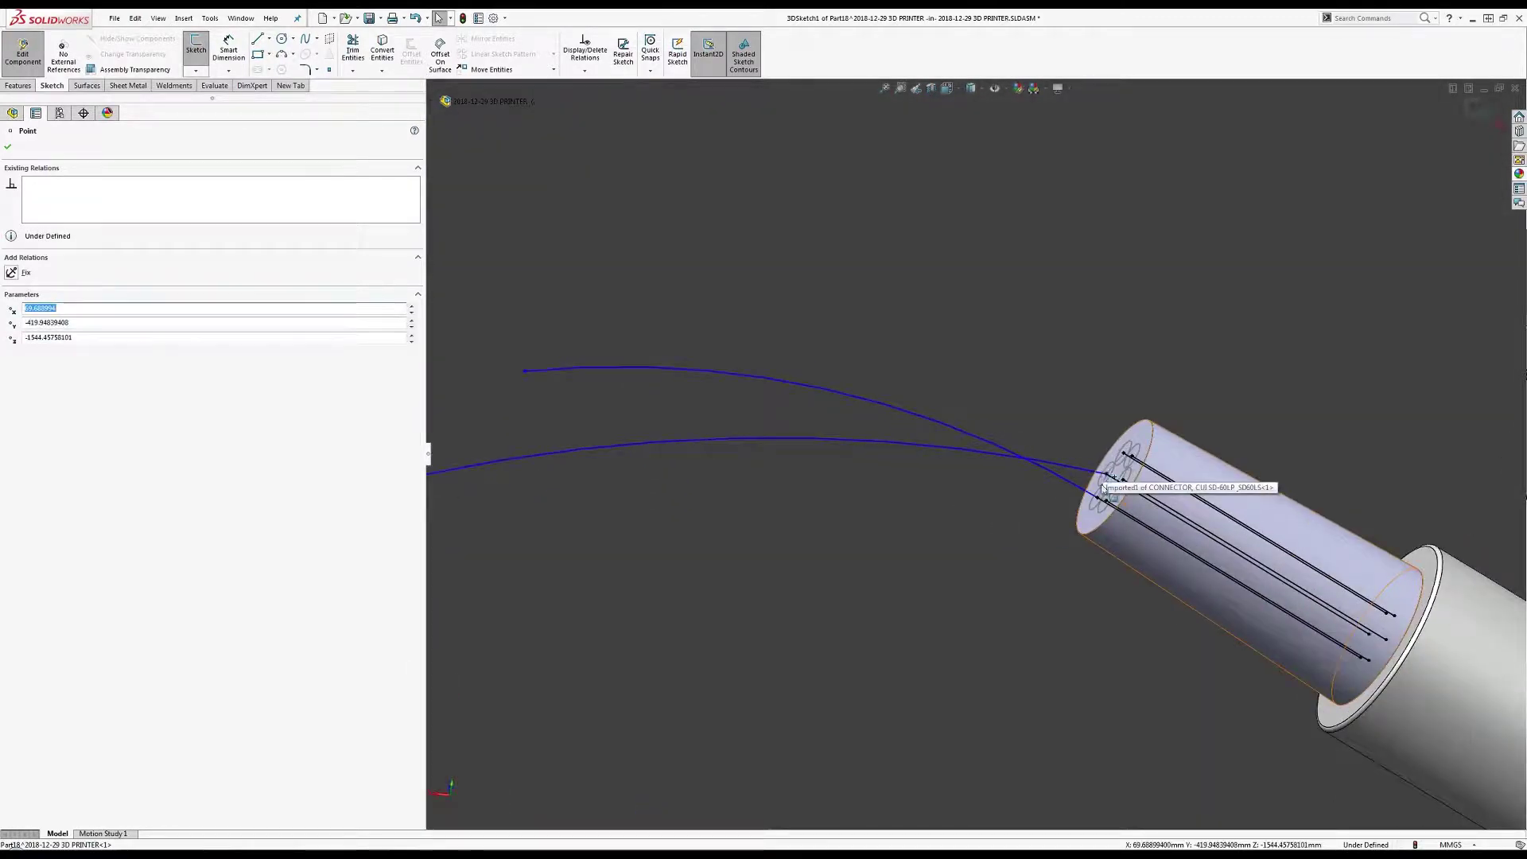
{"action": "left_click", "coordinate": [1067, 464]}
{"action": "left_click", "coordinate": [1066, 461], "text": "ctrl"}
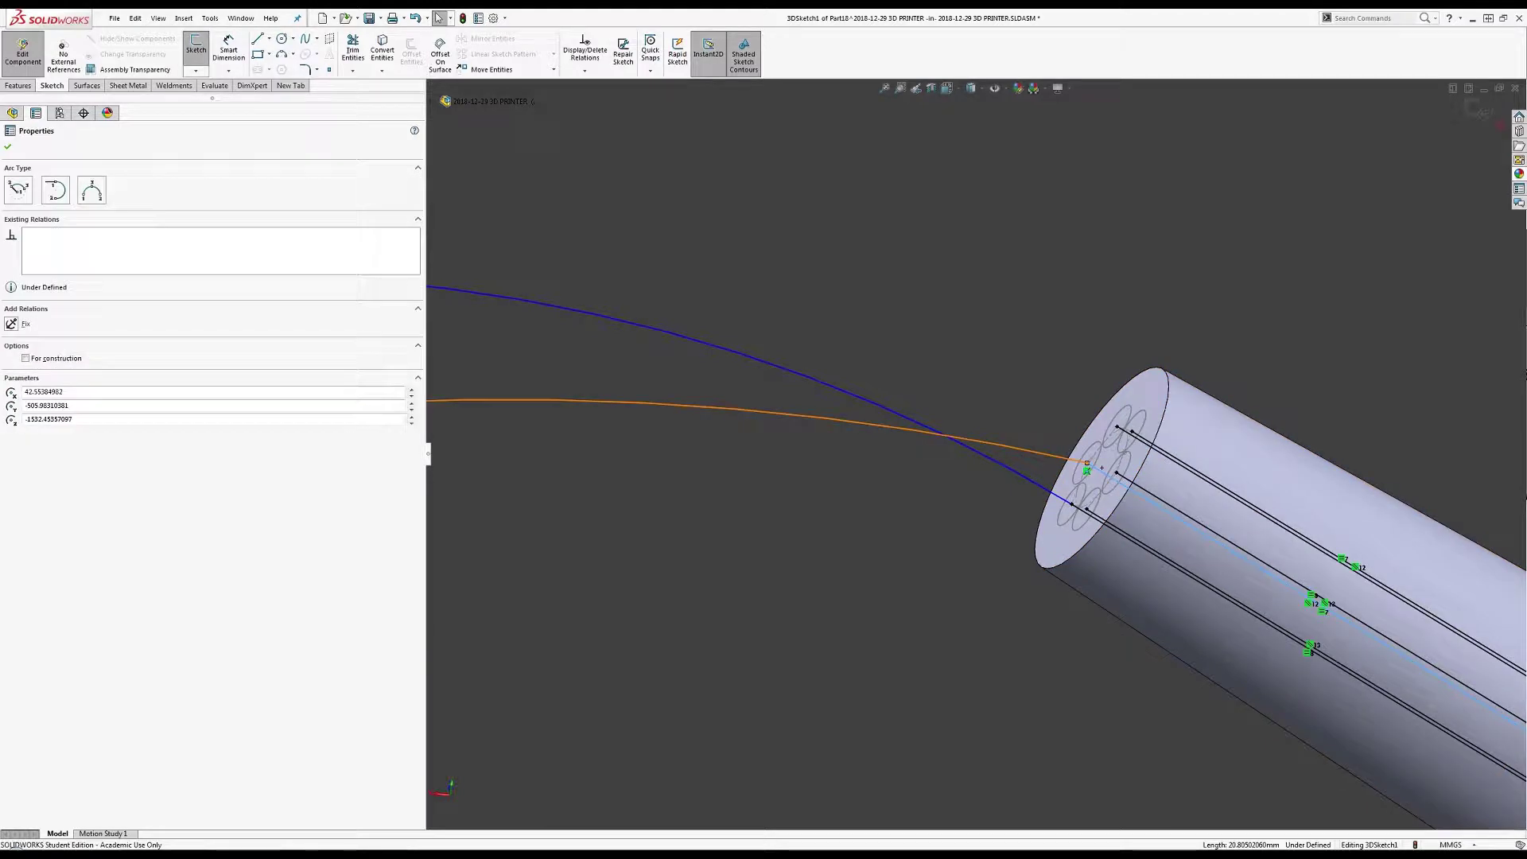
{"action": "left_click", "coordinate": [40, 341]}
{"action": "scroll", "coordinate": [813, 432], "scroll_direction": "up", "scroll_amount": 2}
{"action": "scroll", "coordinate": [812, 431], "scroll_direction": "up", "scroll_amount": 8}
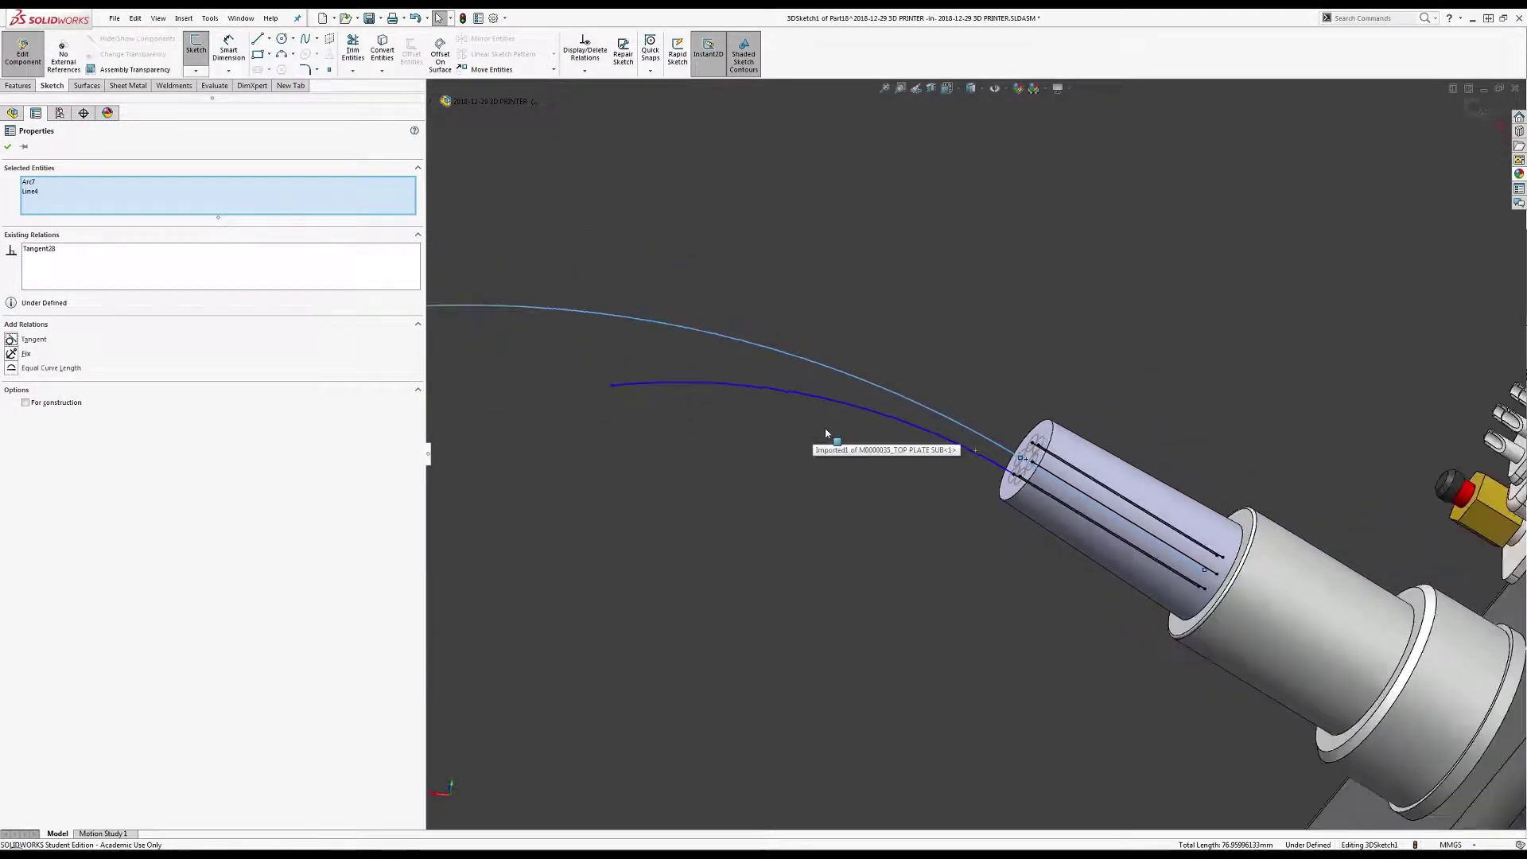
{"action": "key", "text": "Escape"}
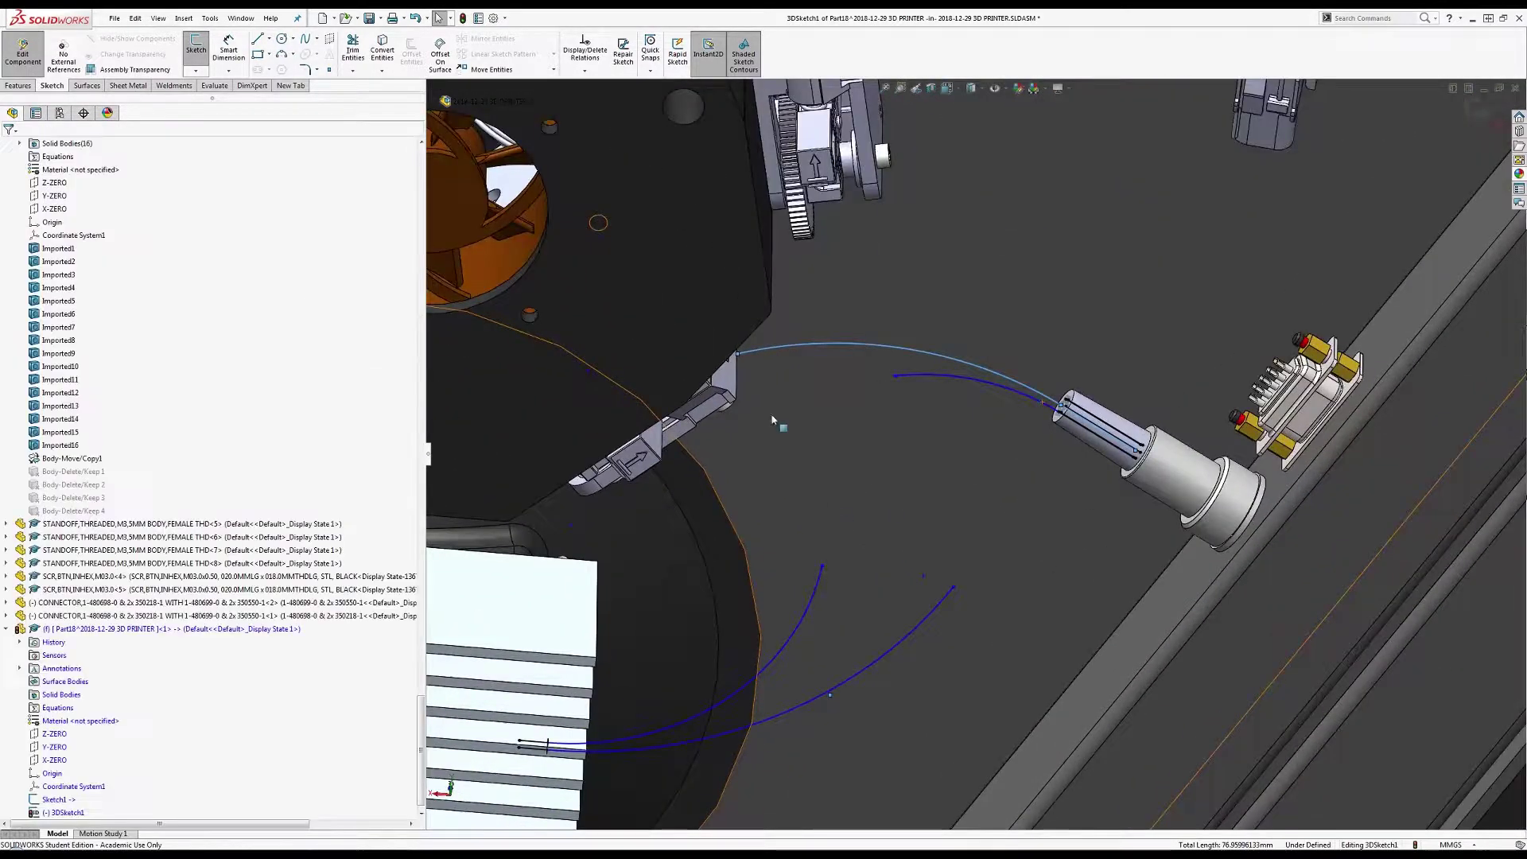
Bend the connector arcs' free ends toward the LED fixture arcs, adjust the outer fixture arc's end, and join each facing pair with a straight line.
{"action": "left_click_drag", "start_coordinate": [738, 355], "coordinate": [942, 486]}
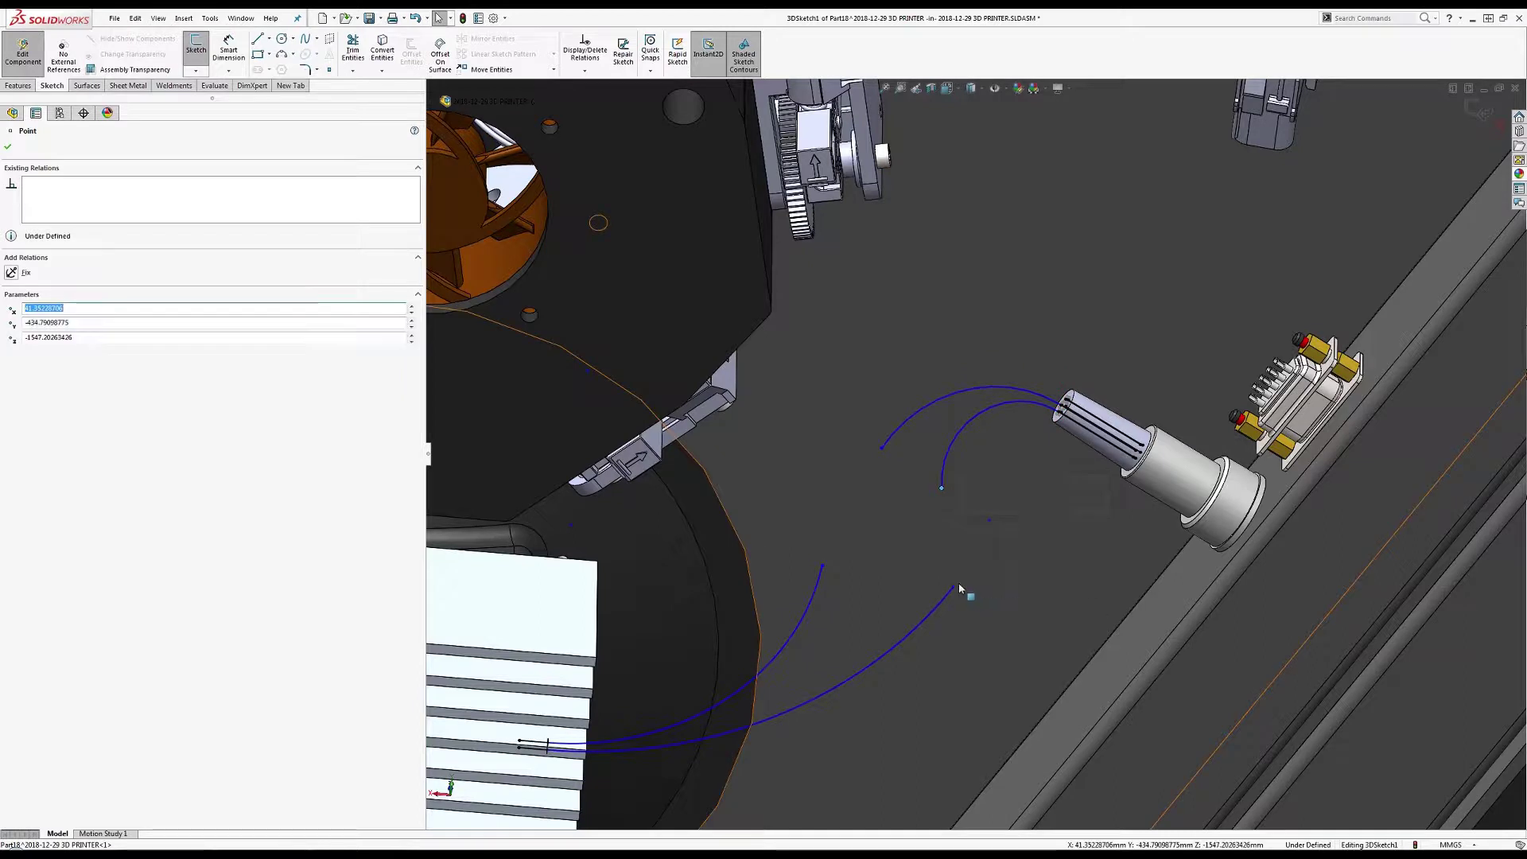
{"action": "left_click_drag", "start_coordinate": [956, 588], "coordinate": [893, 611]}
{"action": "left_click", "coordinate": [258, 40]}
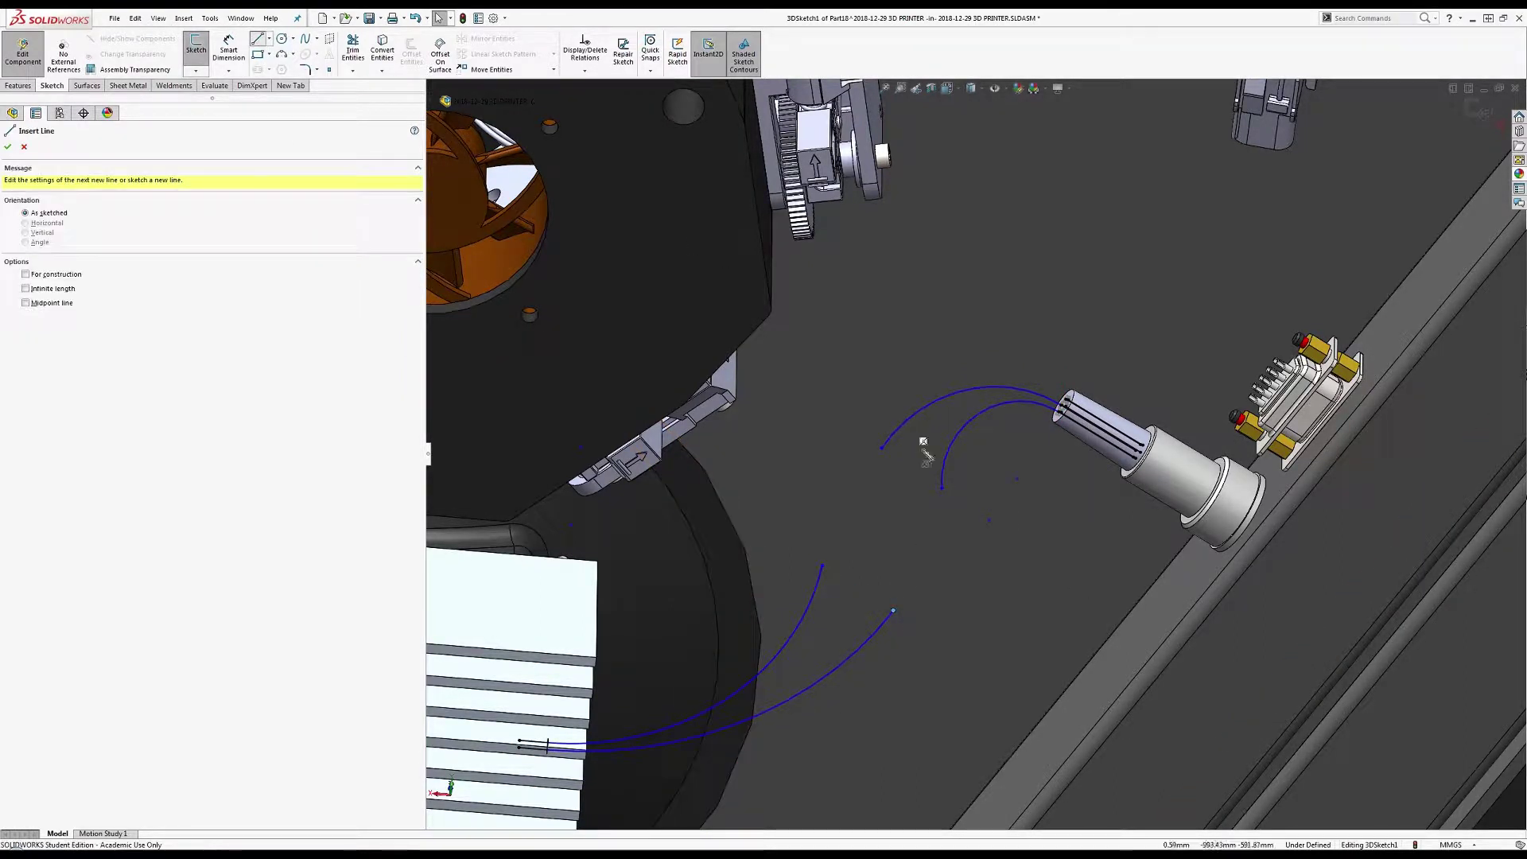
{"action": "left_click", "coordinate": [893, 611]}
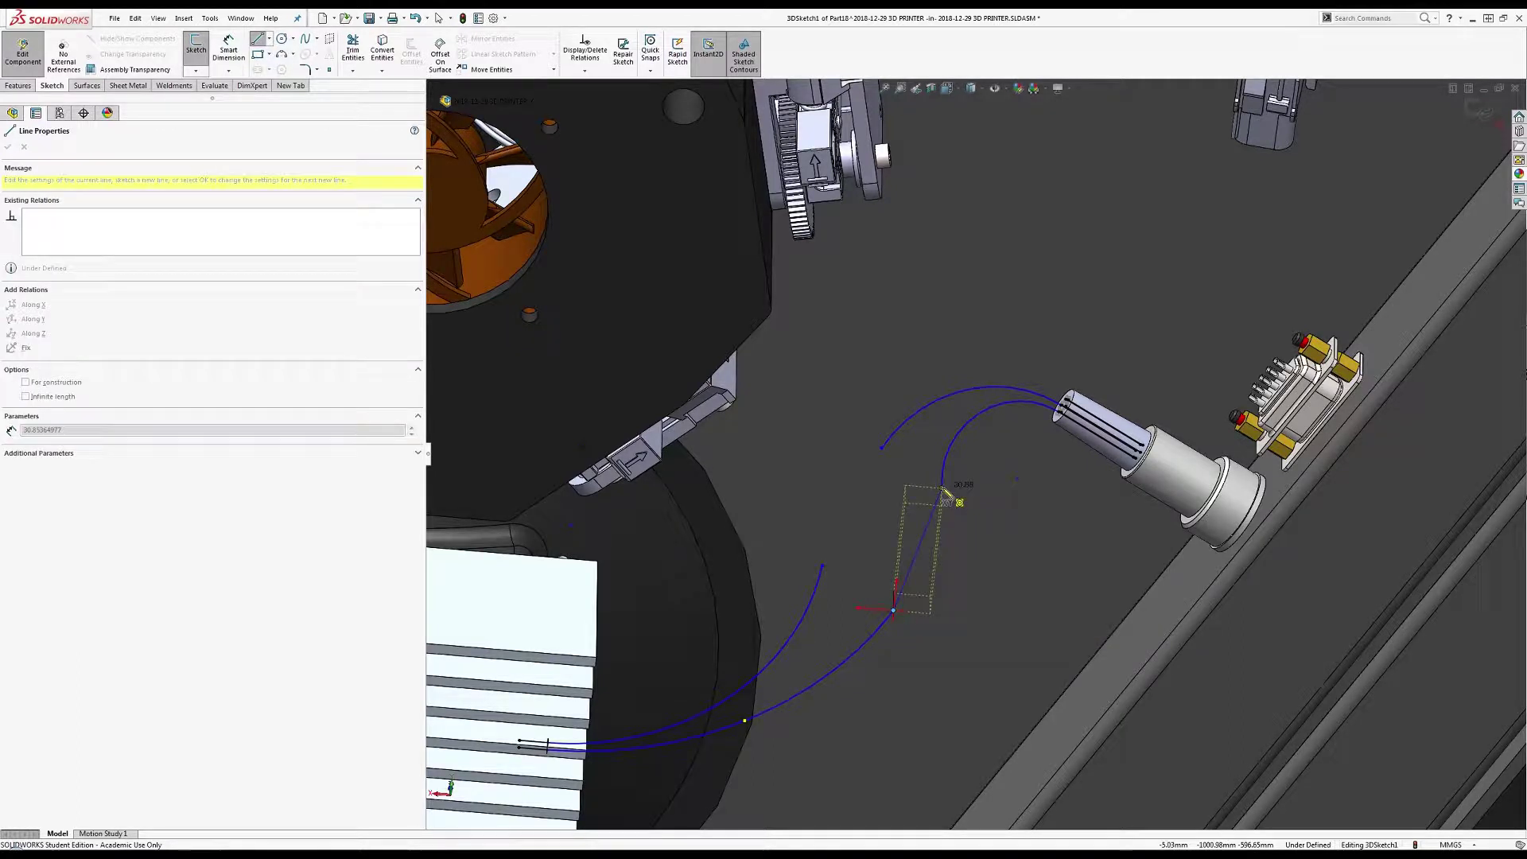
{"action": "left_click", "coordinate": [942, 488]}
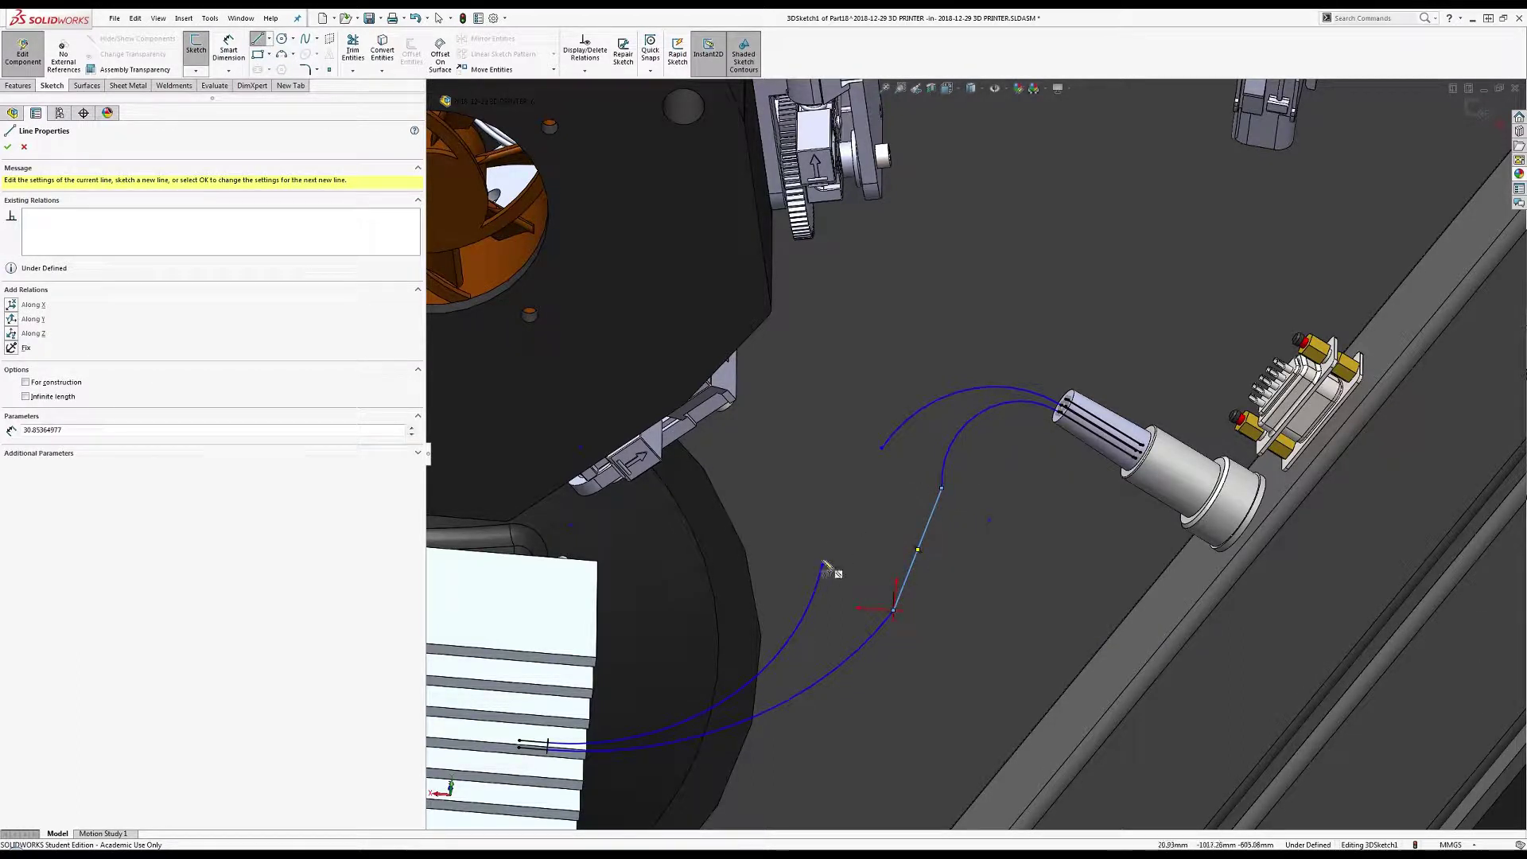
{"action": "left_click", "coordinate": [822, 567]}
{"action": "left_click", "coordinate": [881, 449]}
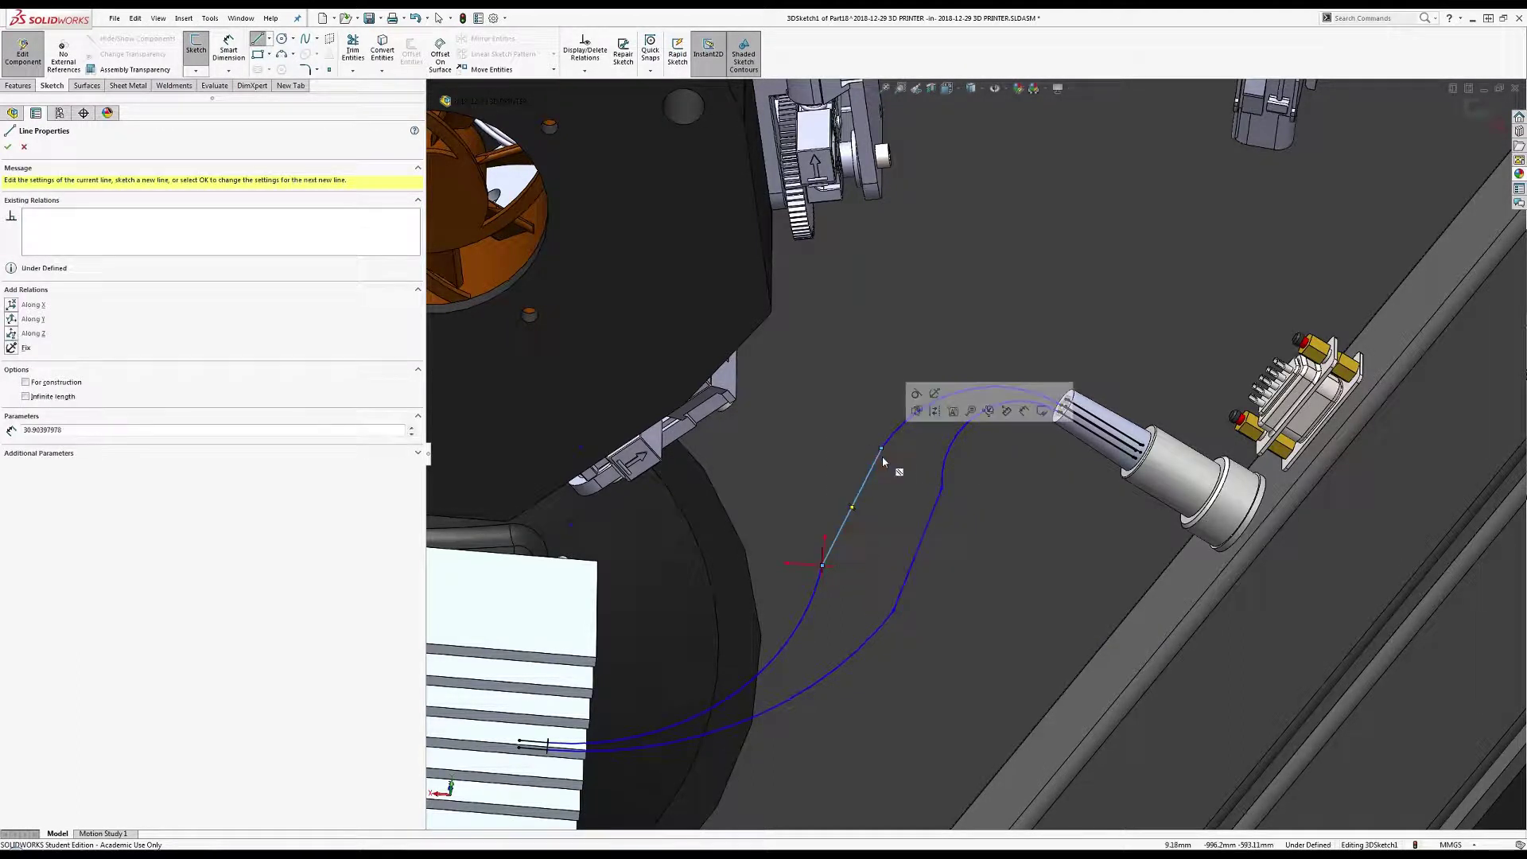
Draw two cross lines between the ends of the straight connecting lines to close a four-sided shape.
{"action": "left_click", "coordinate": [942, 488]}
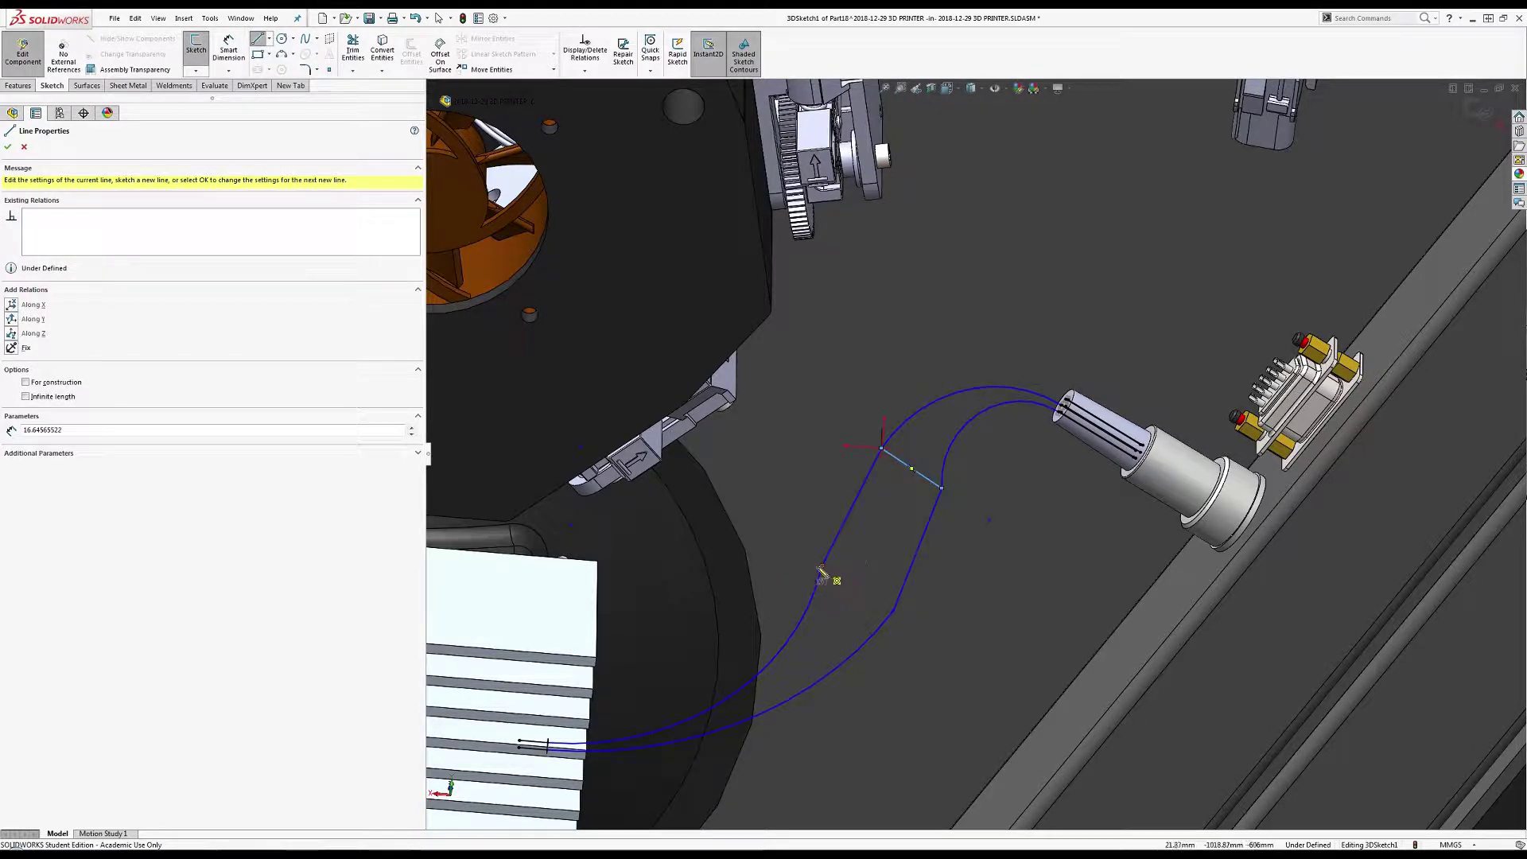
{"action": "left_click", "coordinate": [822, 567]}
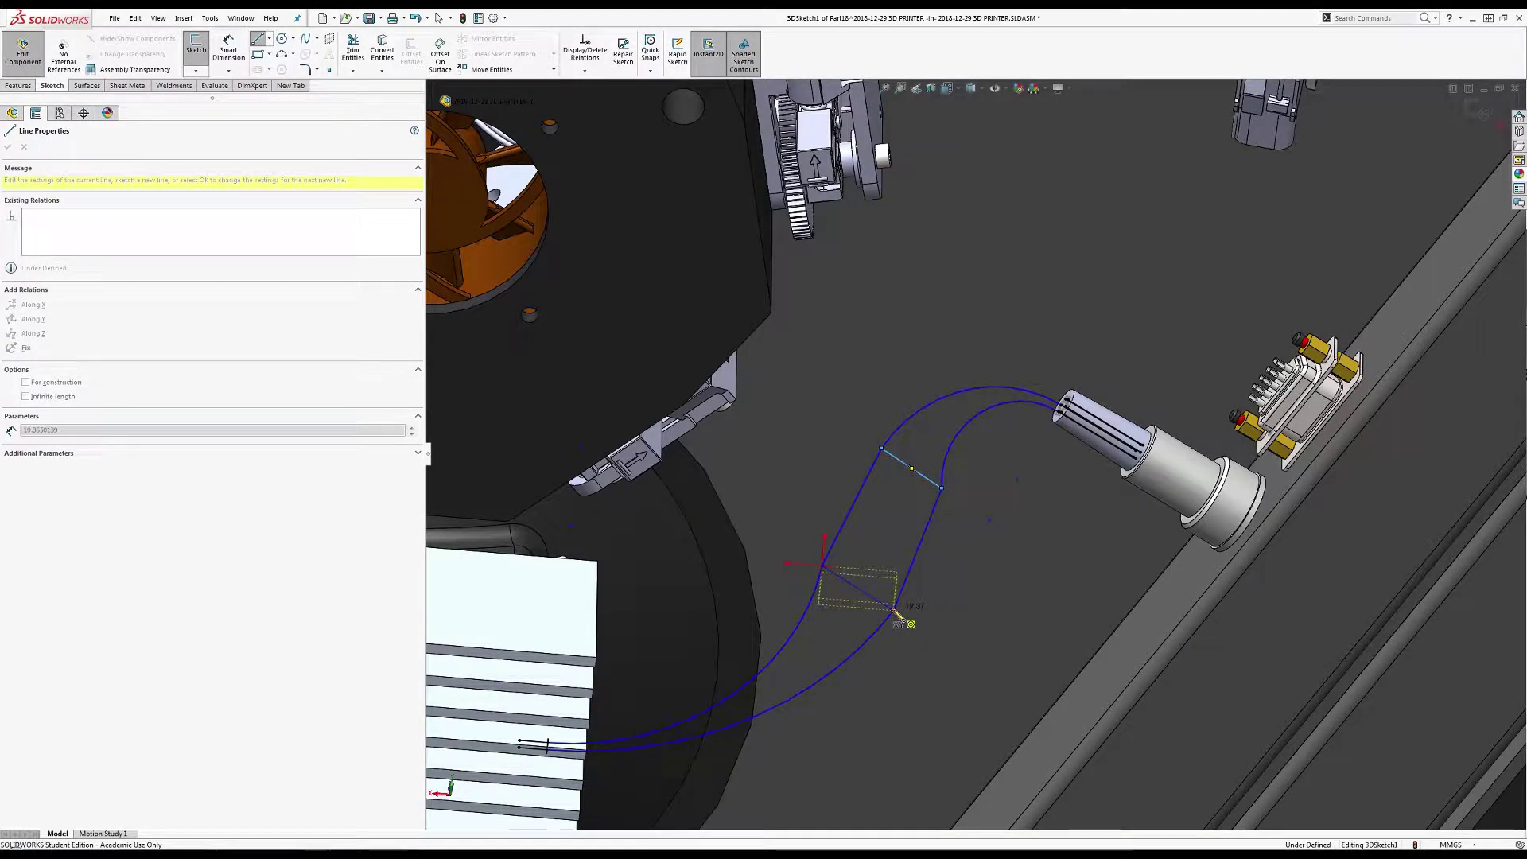
{"action": "left_click", "coordinate": [894, 610]}
{"action": "key", "text": "Escape"}
Make the two connecting lines parallel and equal in length, and make the two cross lines equal in length.
{"action": "left_click", "coordinate": [899, 604]}
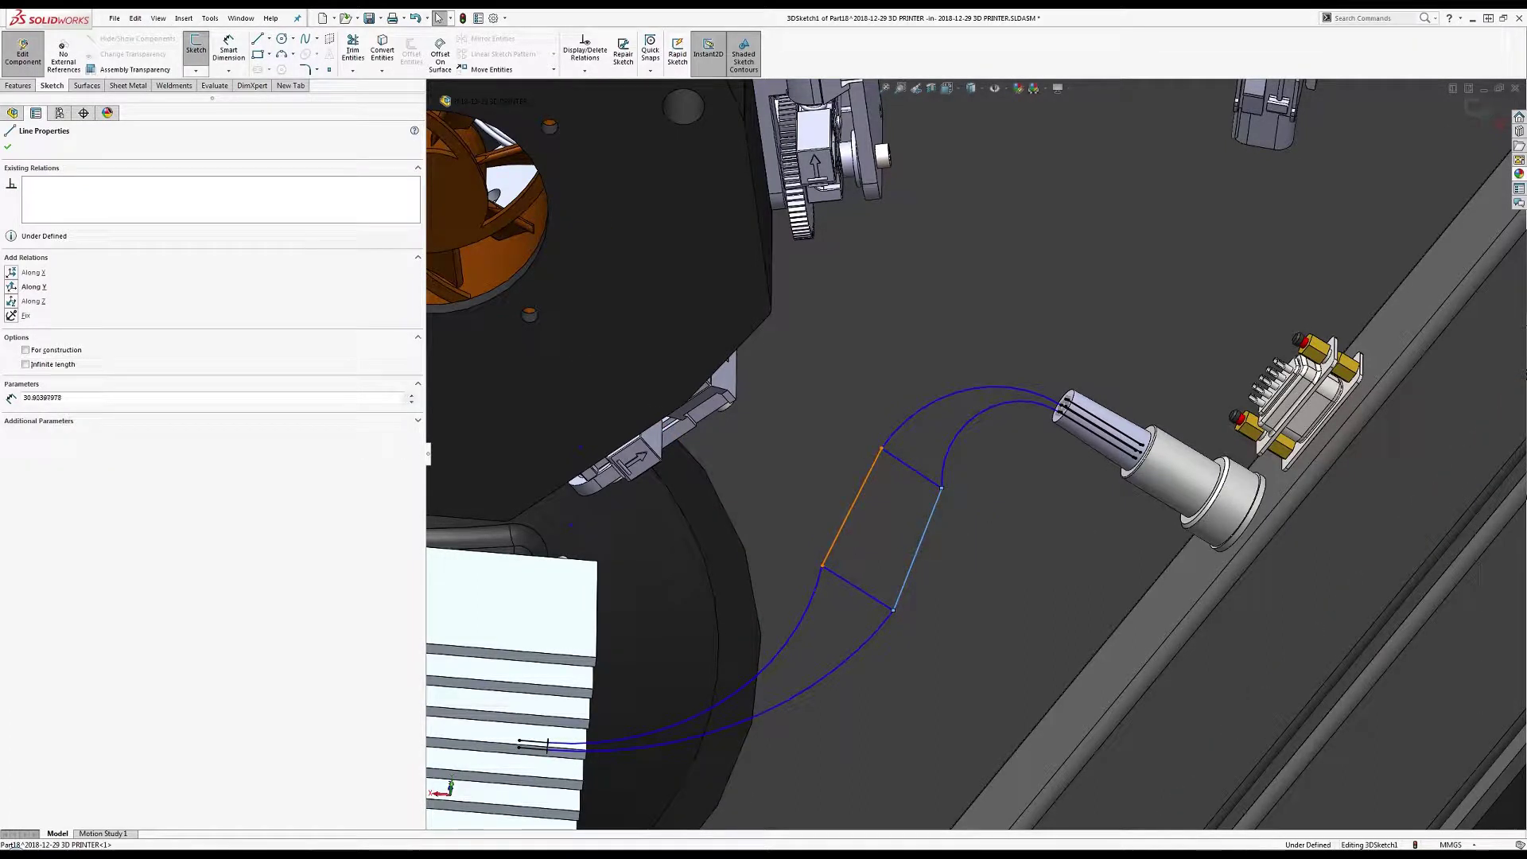
{"action": "left_click", "coordinate": [842, 528], "text": "ctrl"}
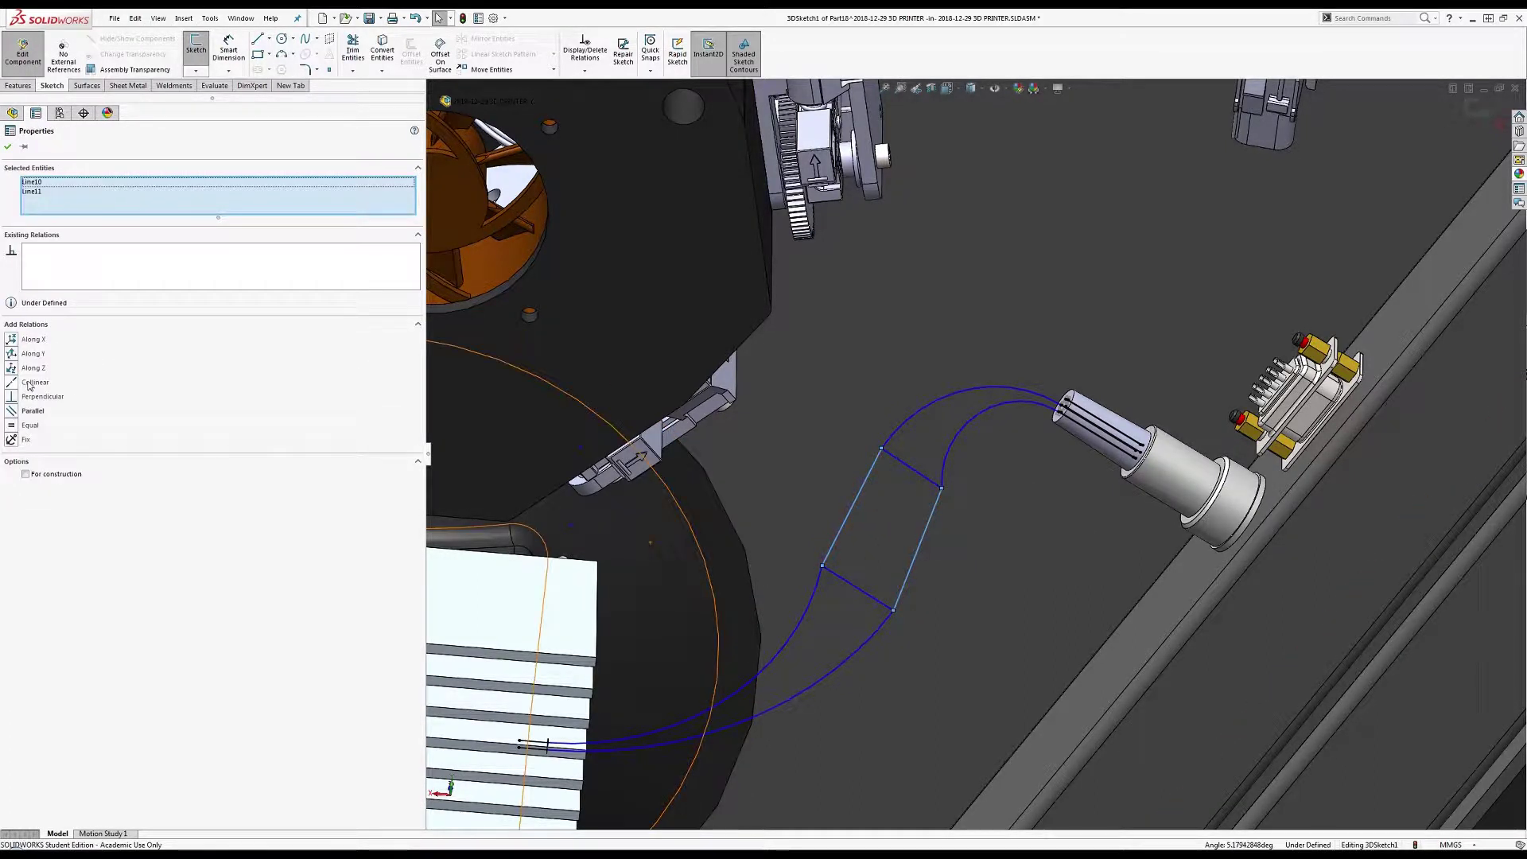
{"action": "left_click", "coordinate": [31, 411]}
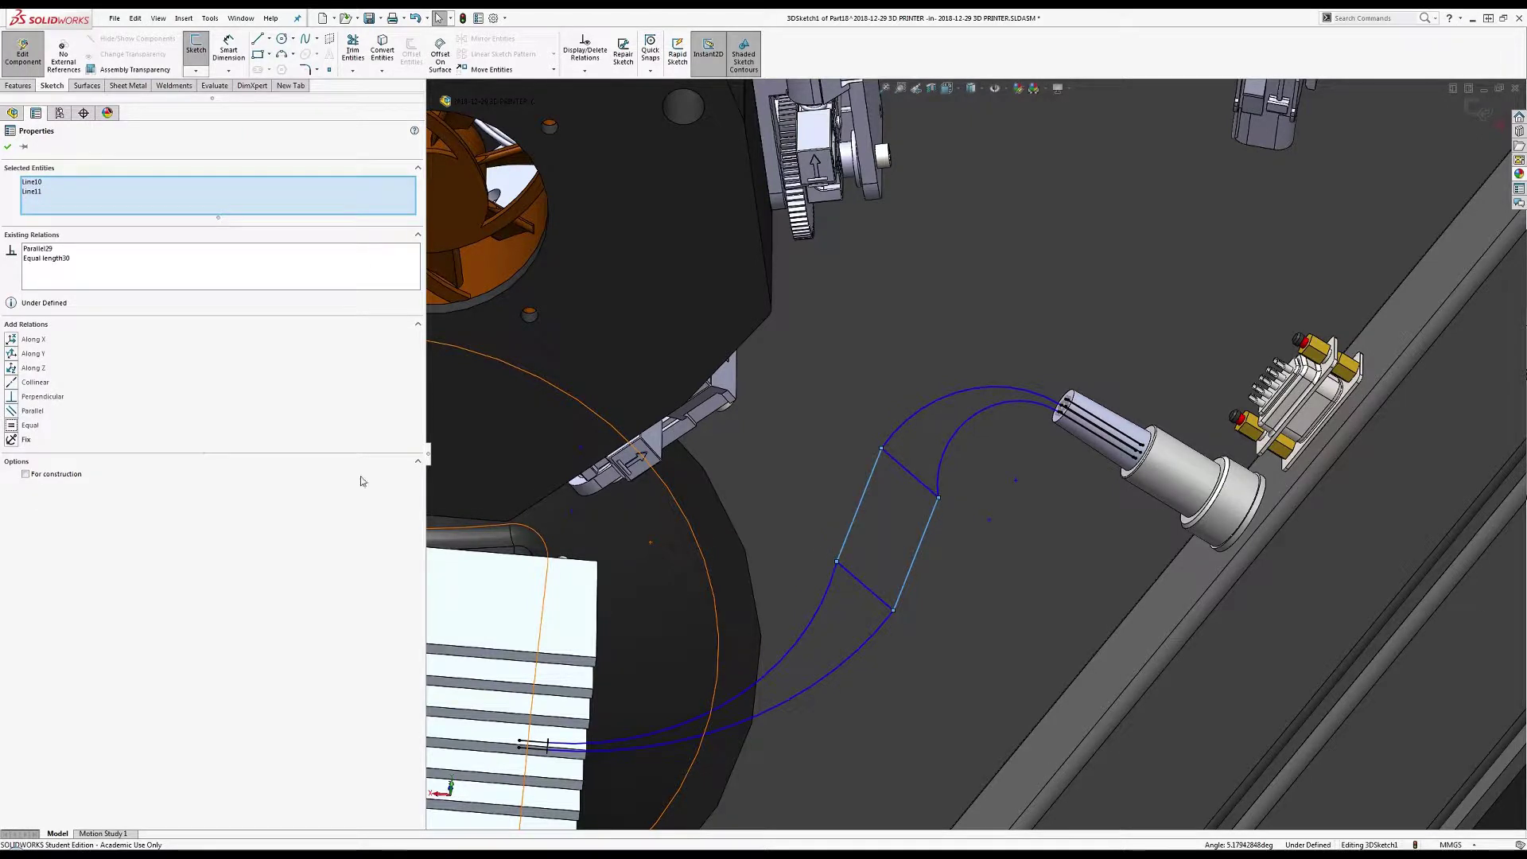
{"action": "left_click", "coordinate": [865, 586]}
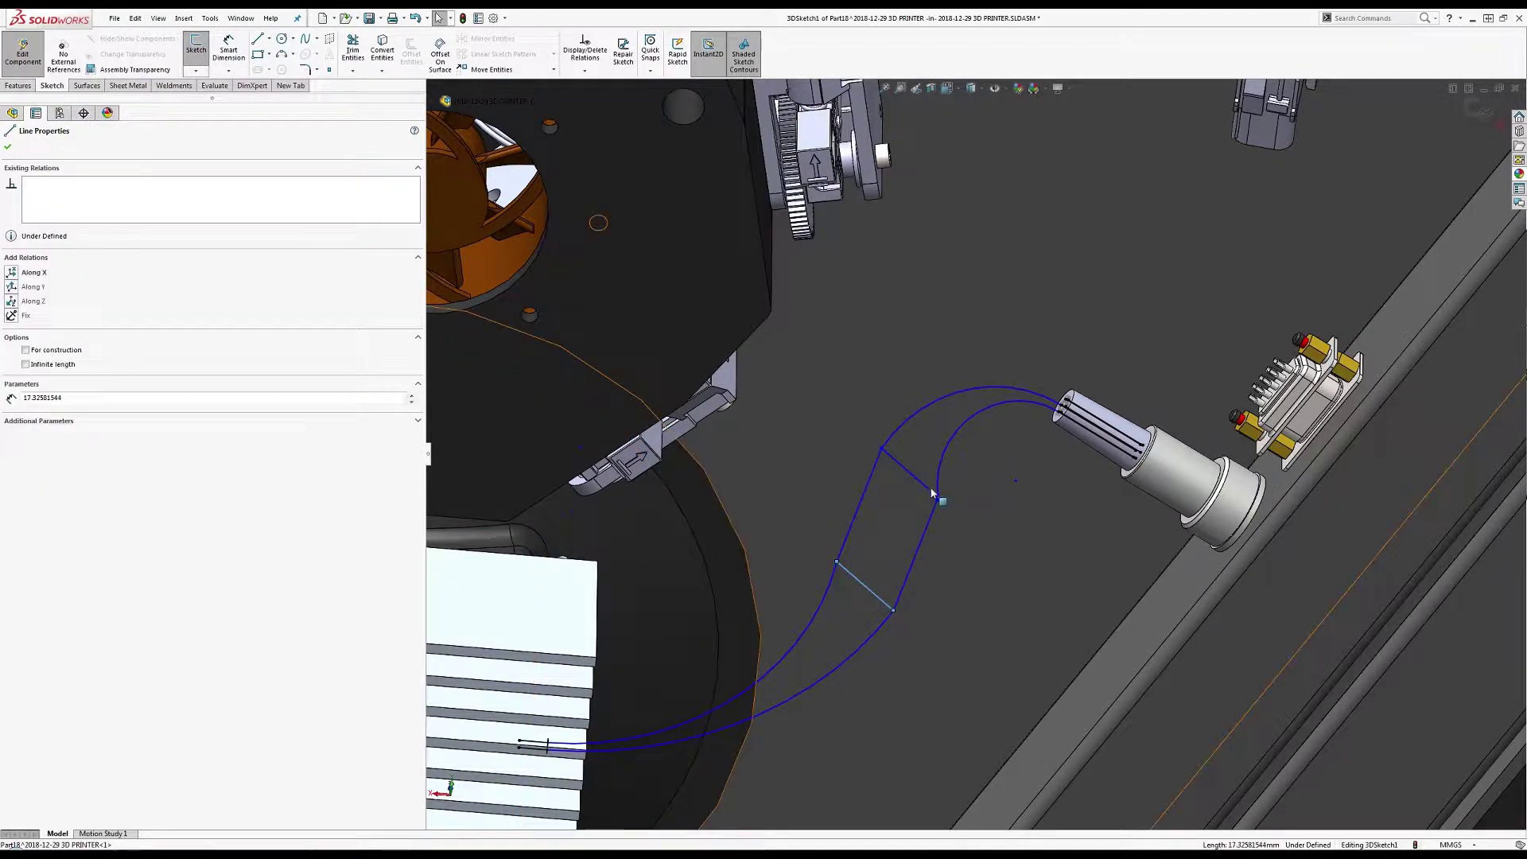
{"action": "left_click", "coordinate": [933, 494], "text": "ctrl"}
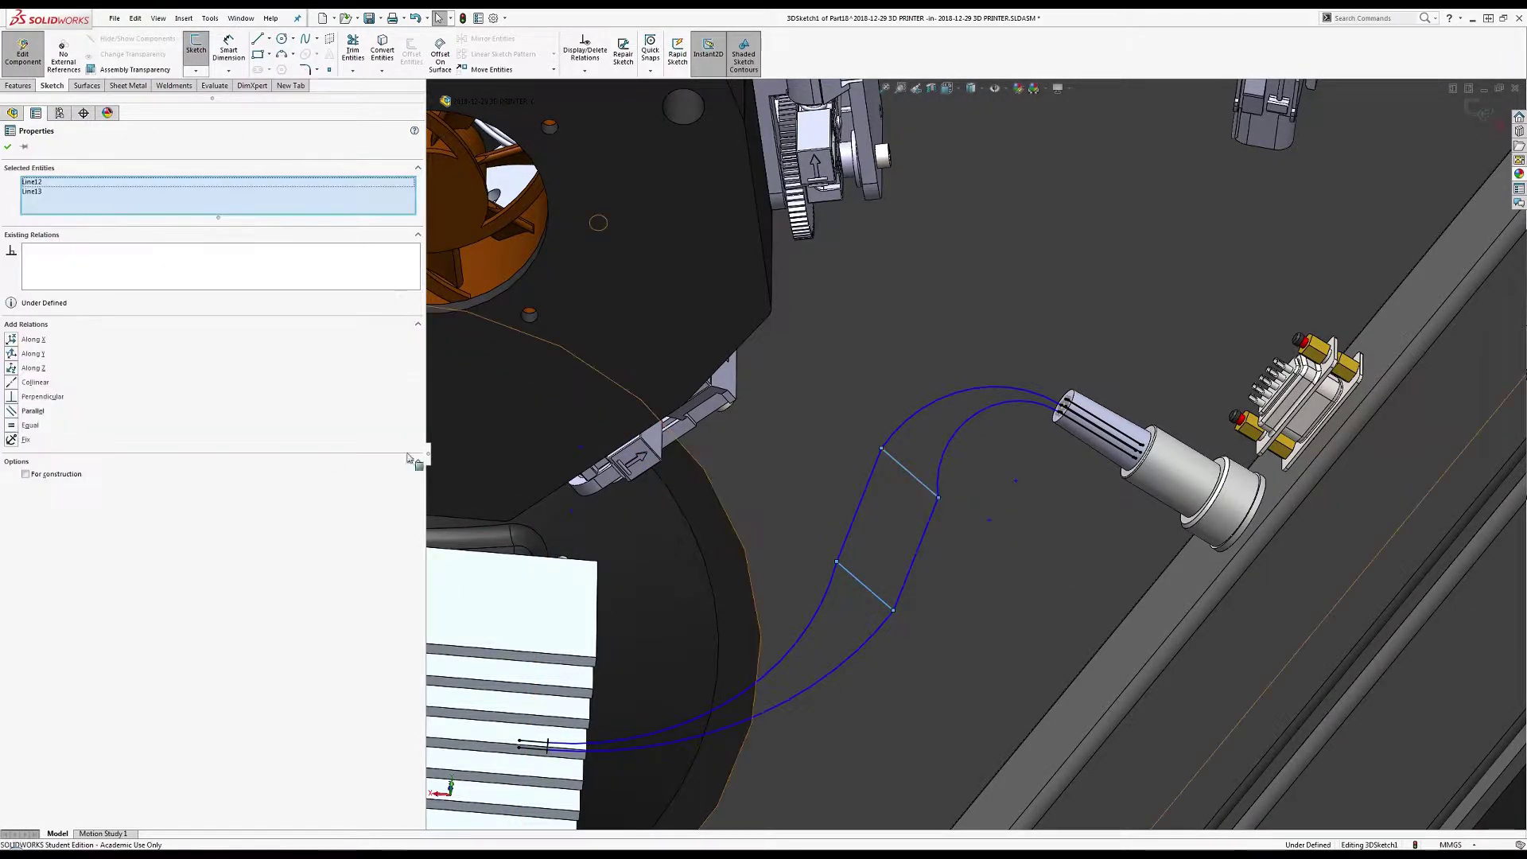
{"action": "left_click", "coordinate": [29, 425]}
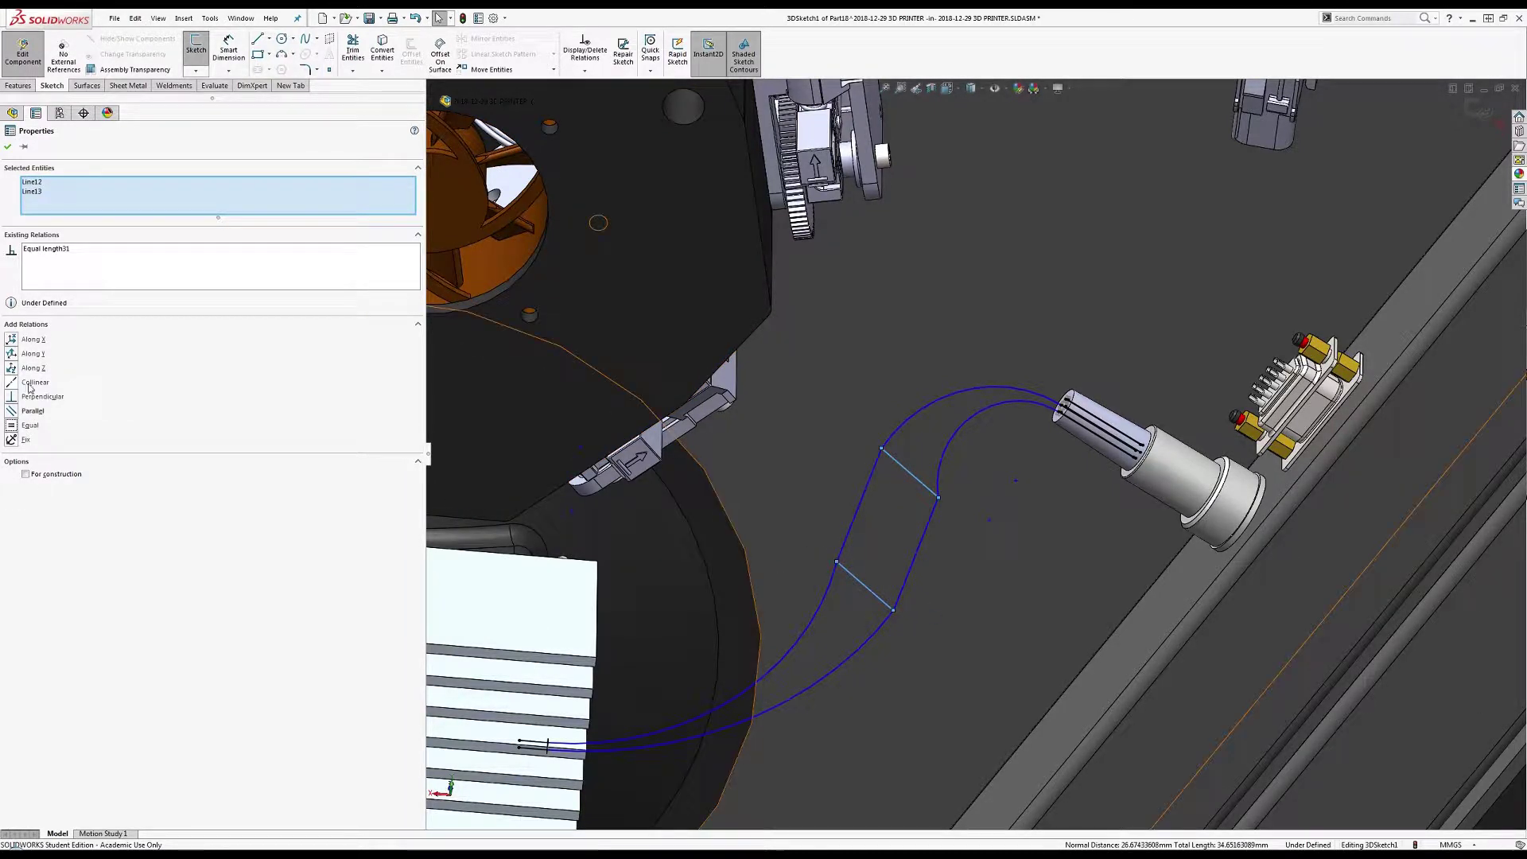
Make the cross line on the fixture side perpendicular to the inner connecting line.
{"action": "left_click", "coordinate": [847, 539]}
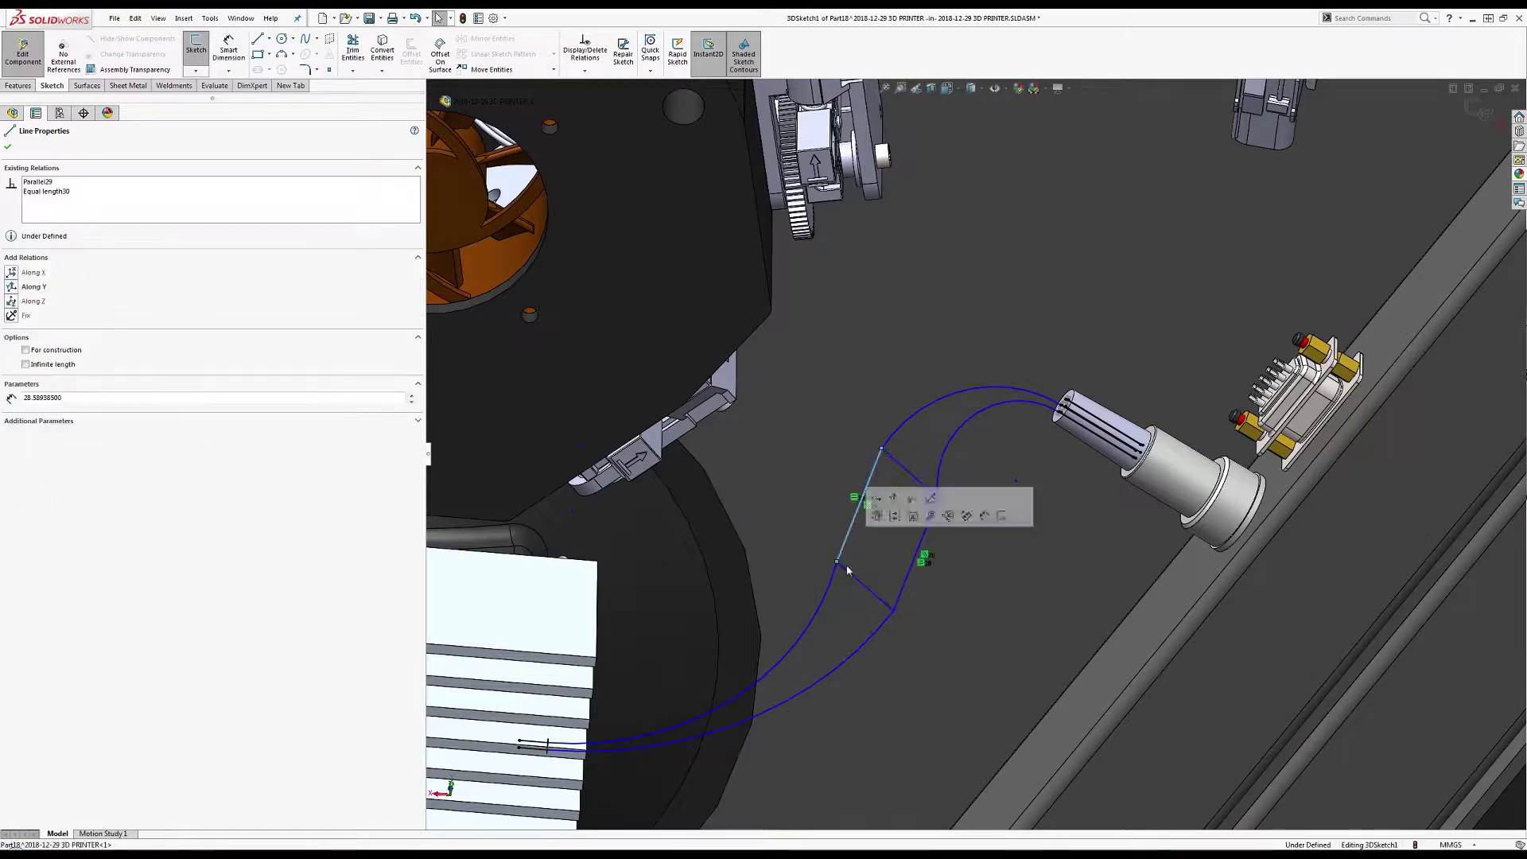
{"action": "left_click", "coordinate": [854, 576], "text": "ctrl"}
{"action": "left_click", "coordinate": [37, 397]}
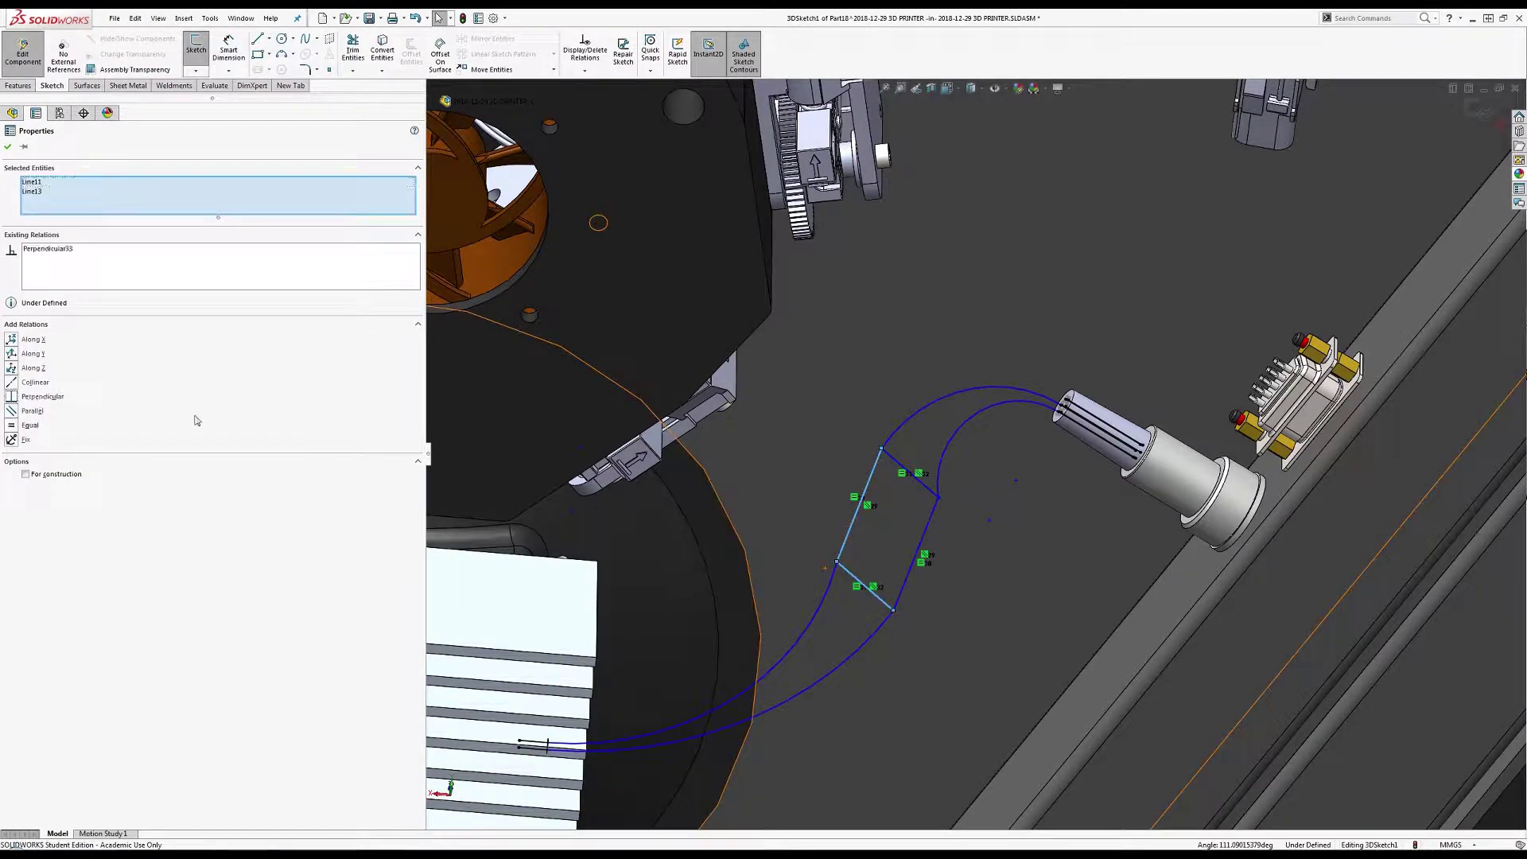
{"action": "left_click", "coordinate": [1074, 436]}
Measure the centre distance between the two wire holes on the two-pin connector's end nearest the heatsink.
{"action": "scroll", "coordinate": [1073, 433], "scroll_direction": "up", "scroll_amount": 3}
{"action": "scroll", "coordinate": [1073, 414], "scroll_direction": "down", "scroll_amount": 10}
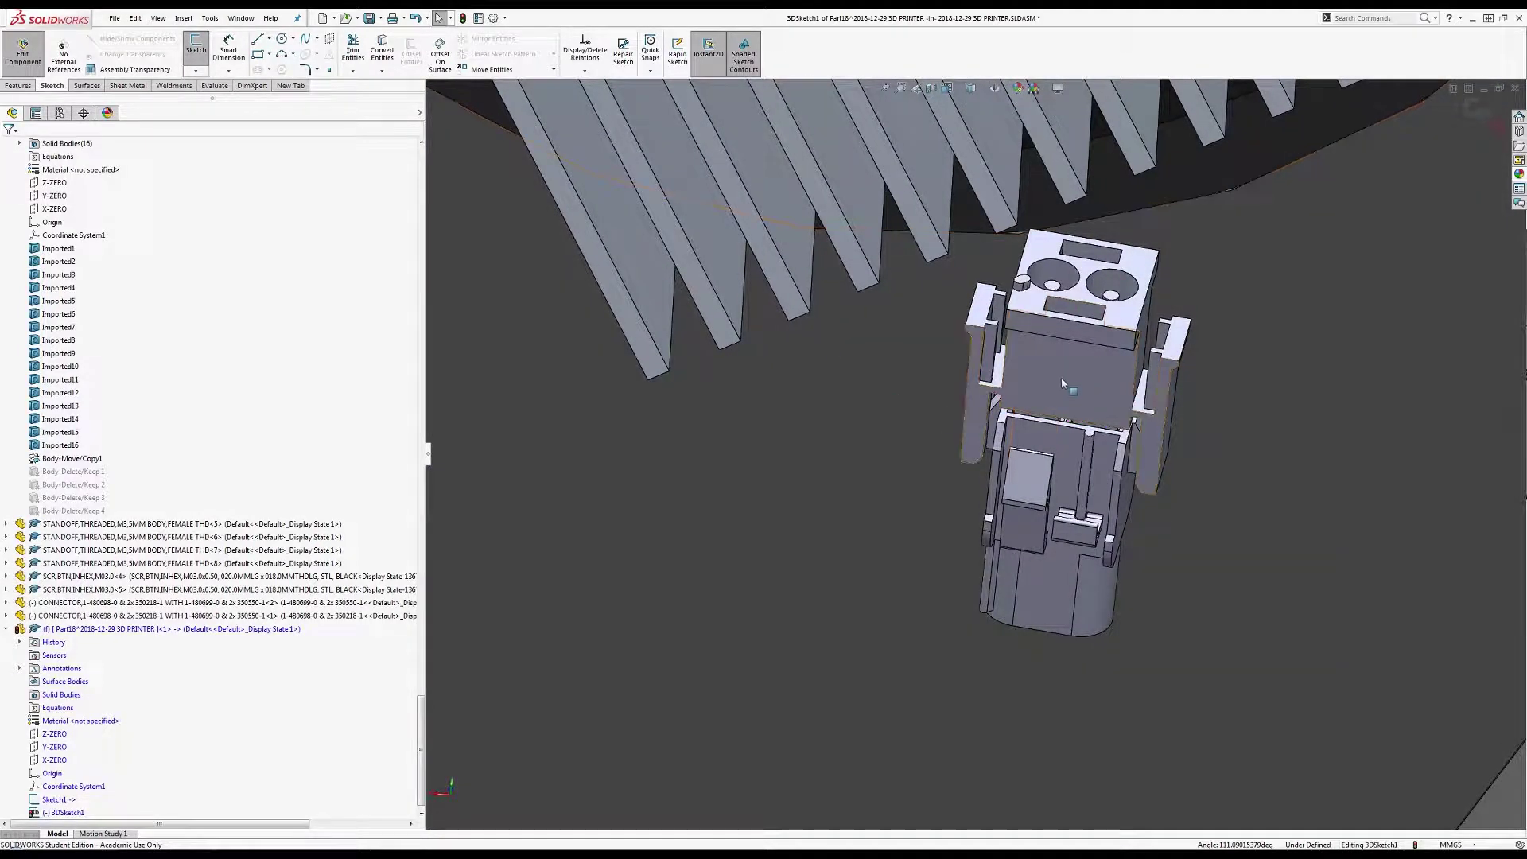
{"action": "left_click", "coordinate": [1063, 380]}
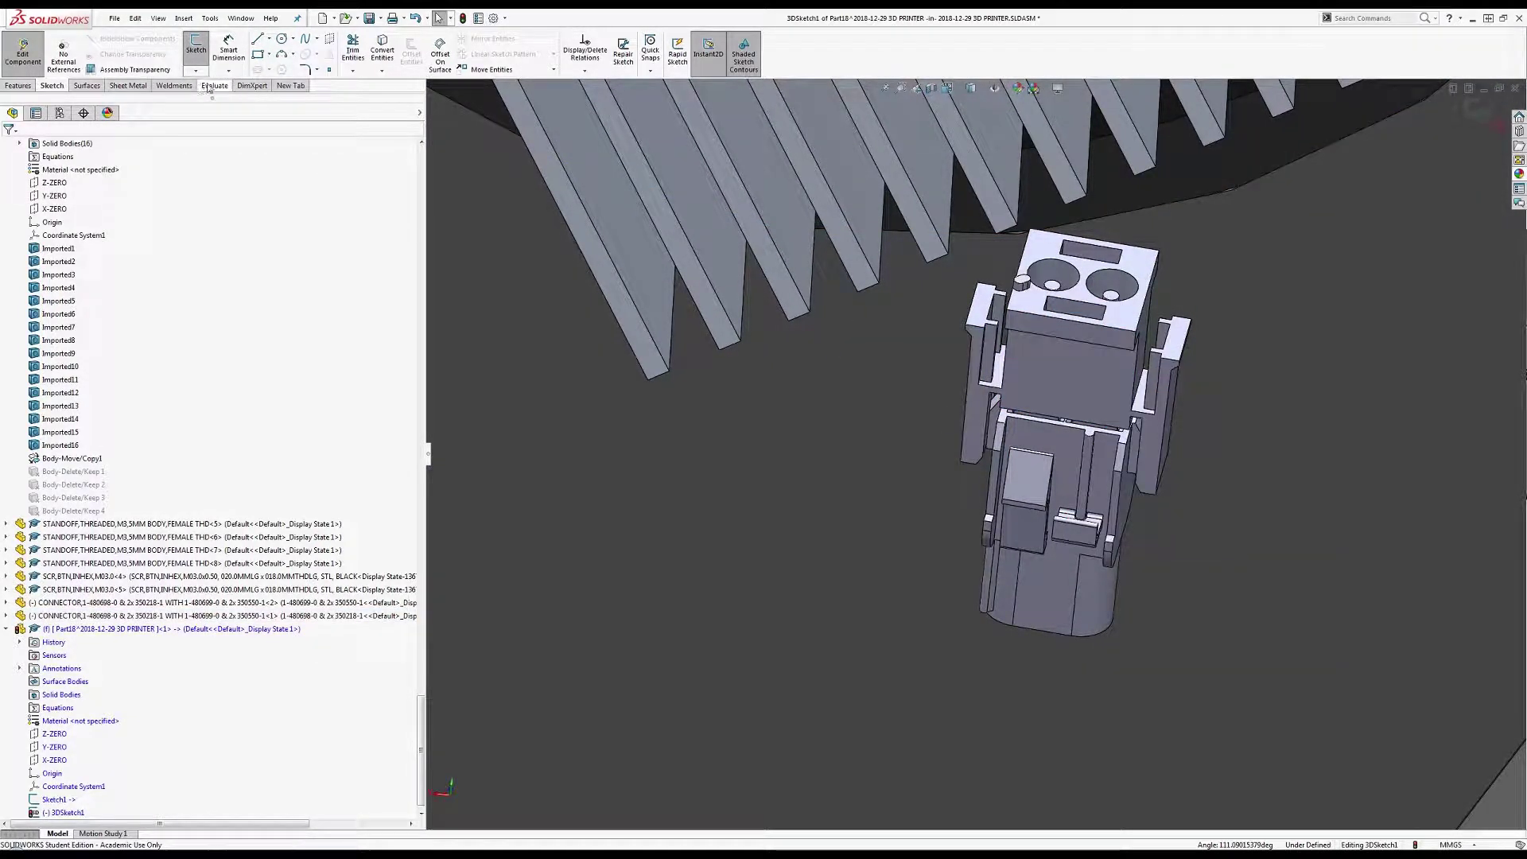
{"action": "left_click", "coordinate": [215, 85]}
{"action": "left_click", "coordinate": [228, 49]}
{"action": "left_click", "coordinate": [1047, 278]}
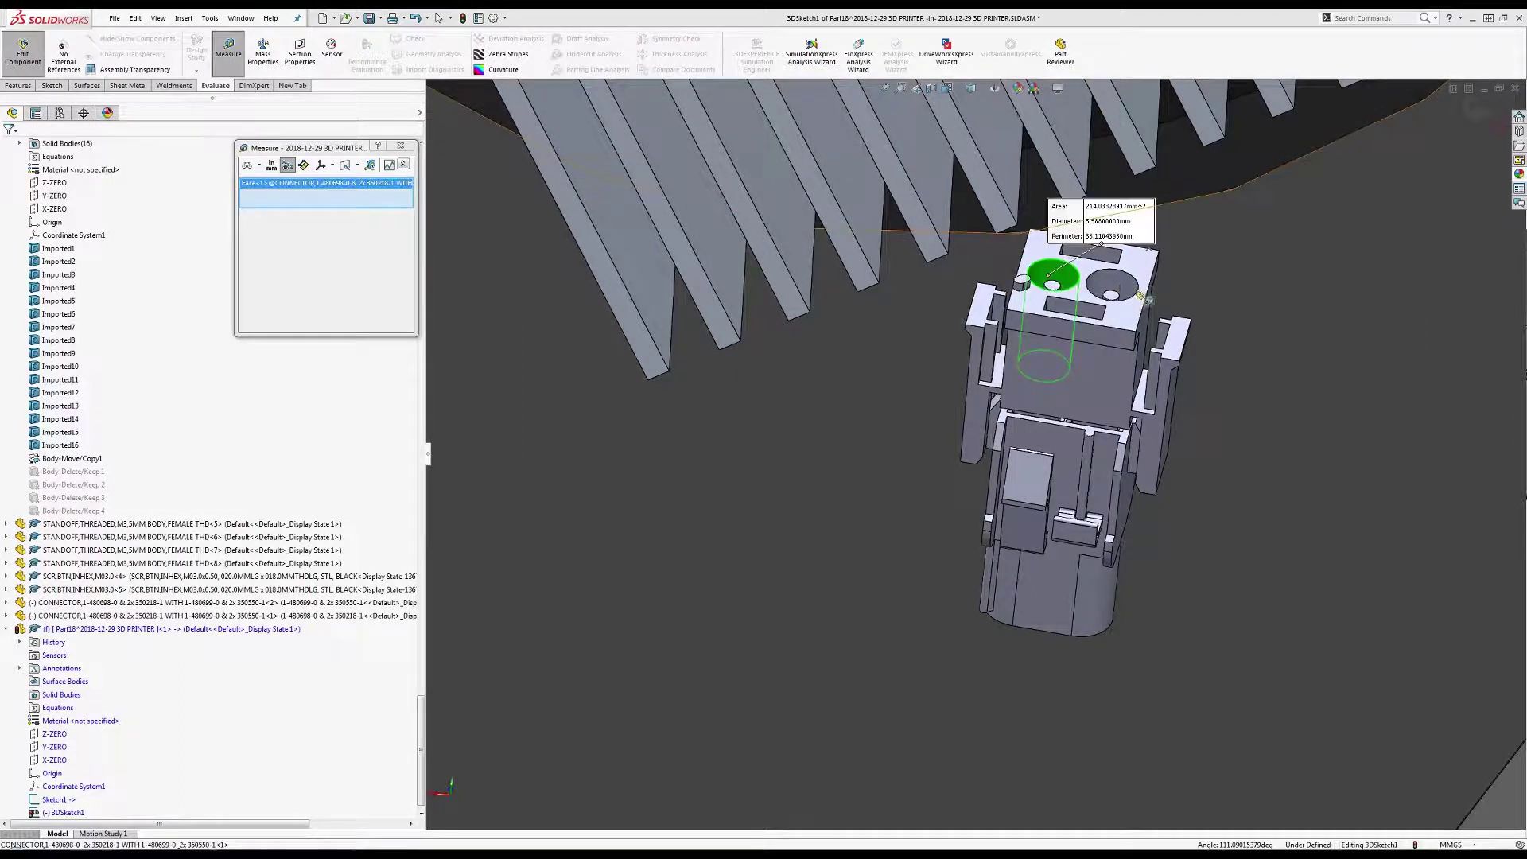
{"action": "left_click", "coordinate": [1124, 296]}
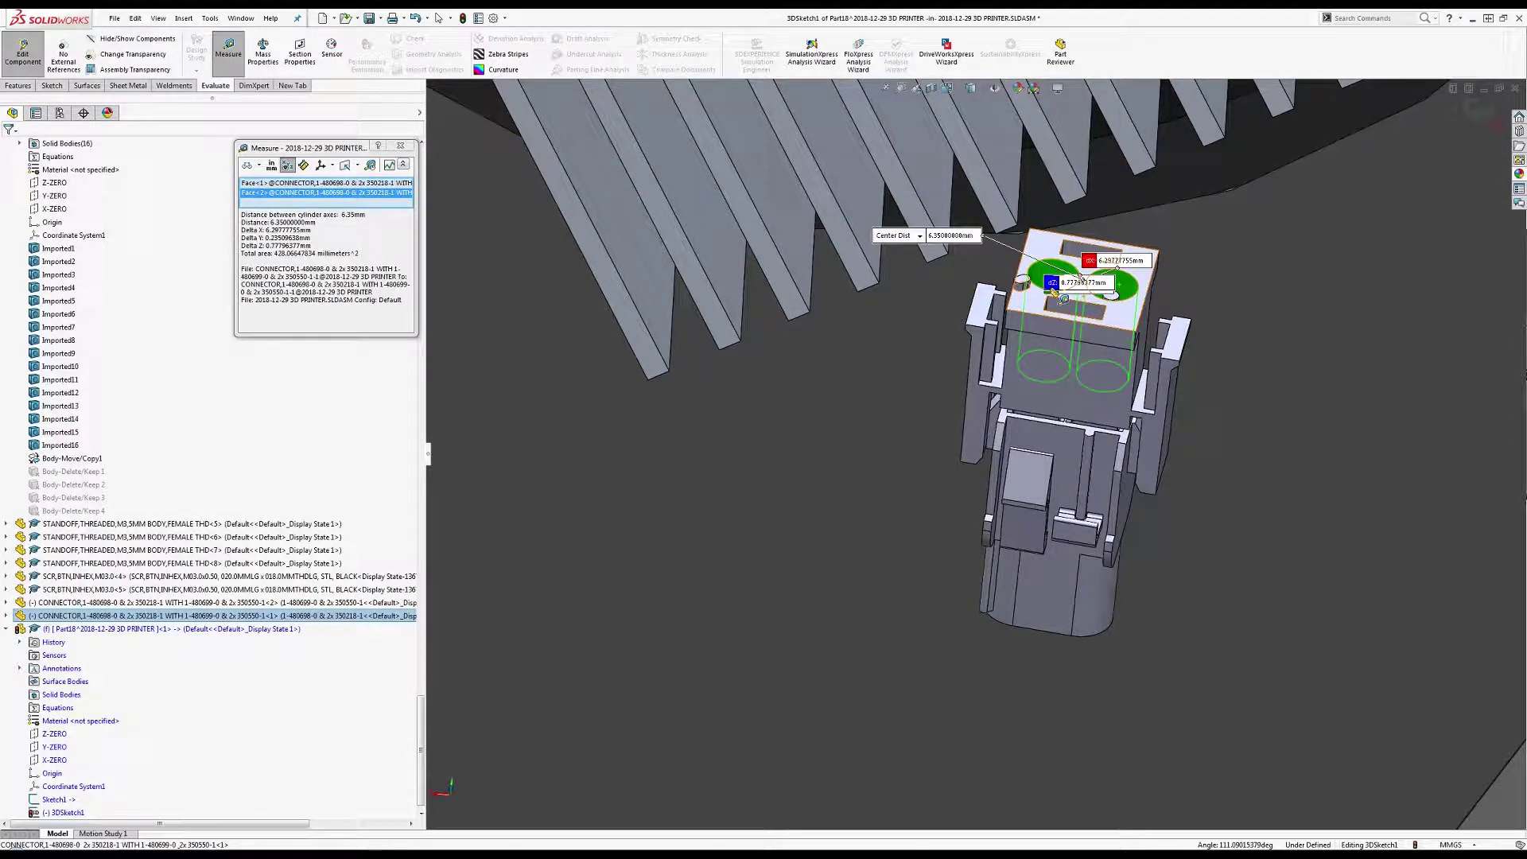
{"action": "key", "text": "Escape"}
Measure the centre distance between the two round holes on the opposite end of the two-pin connector pair.
{"action": "middle_click", "coordinate": [1026, 496]}
{"action": "middle_click_drag", "start_coordinate": [1026, 496], "coordinate": [1070, 290]}
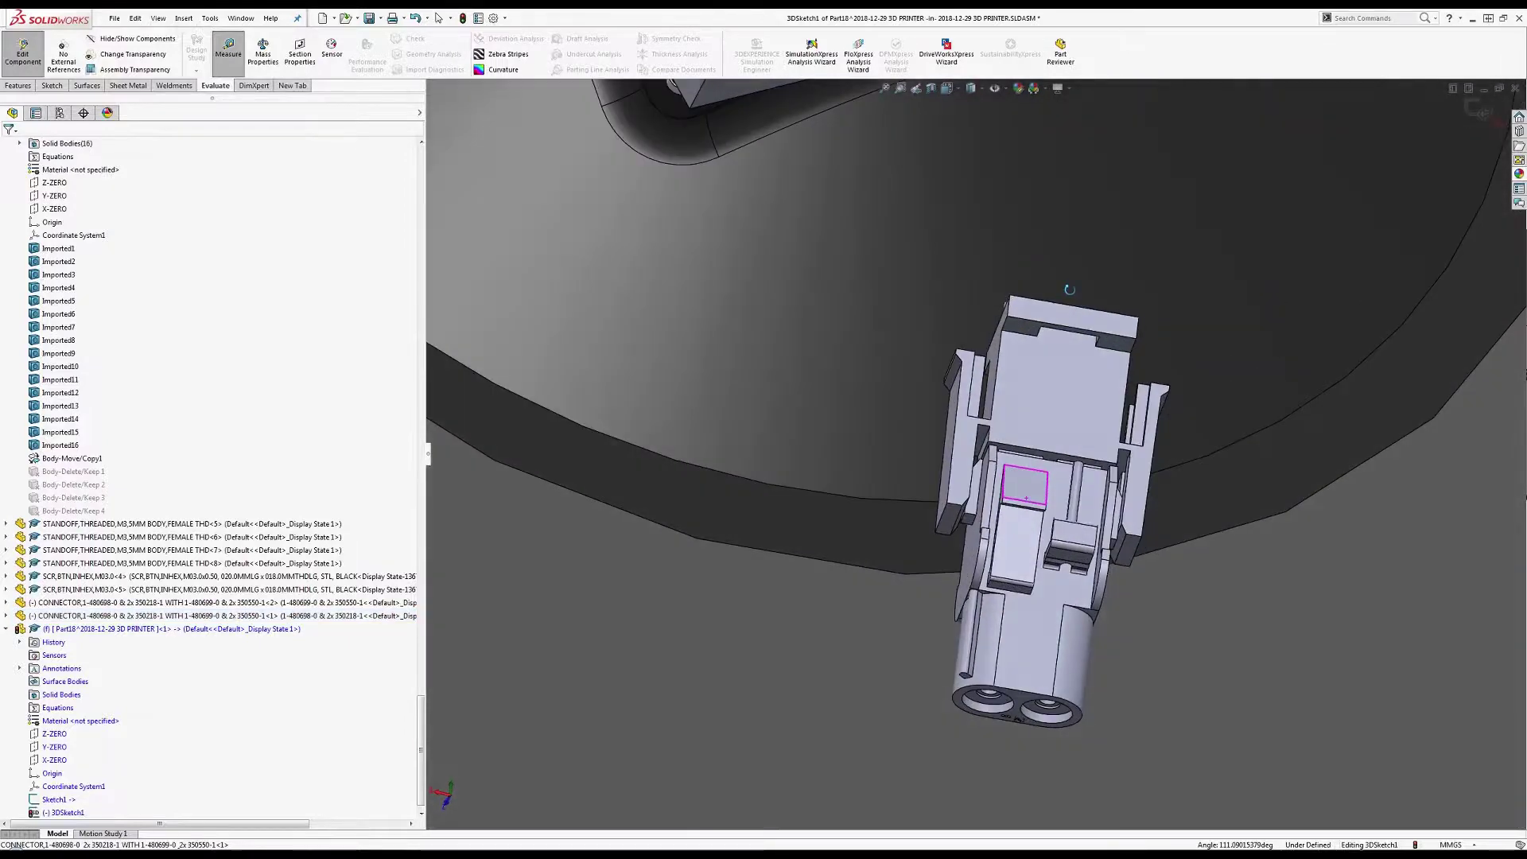
{"action": "left_click", "coordinate": [992, 711]}
{"action": "left_click", "coordinate": [1048, 705]}
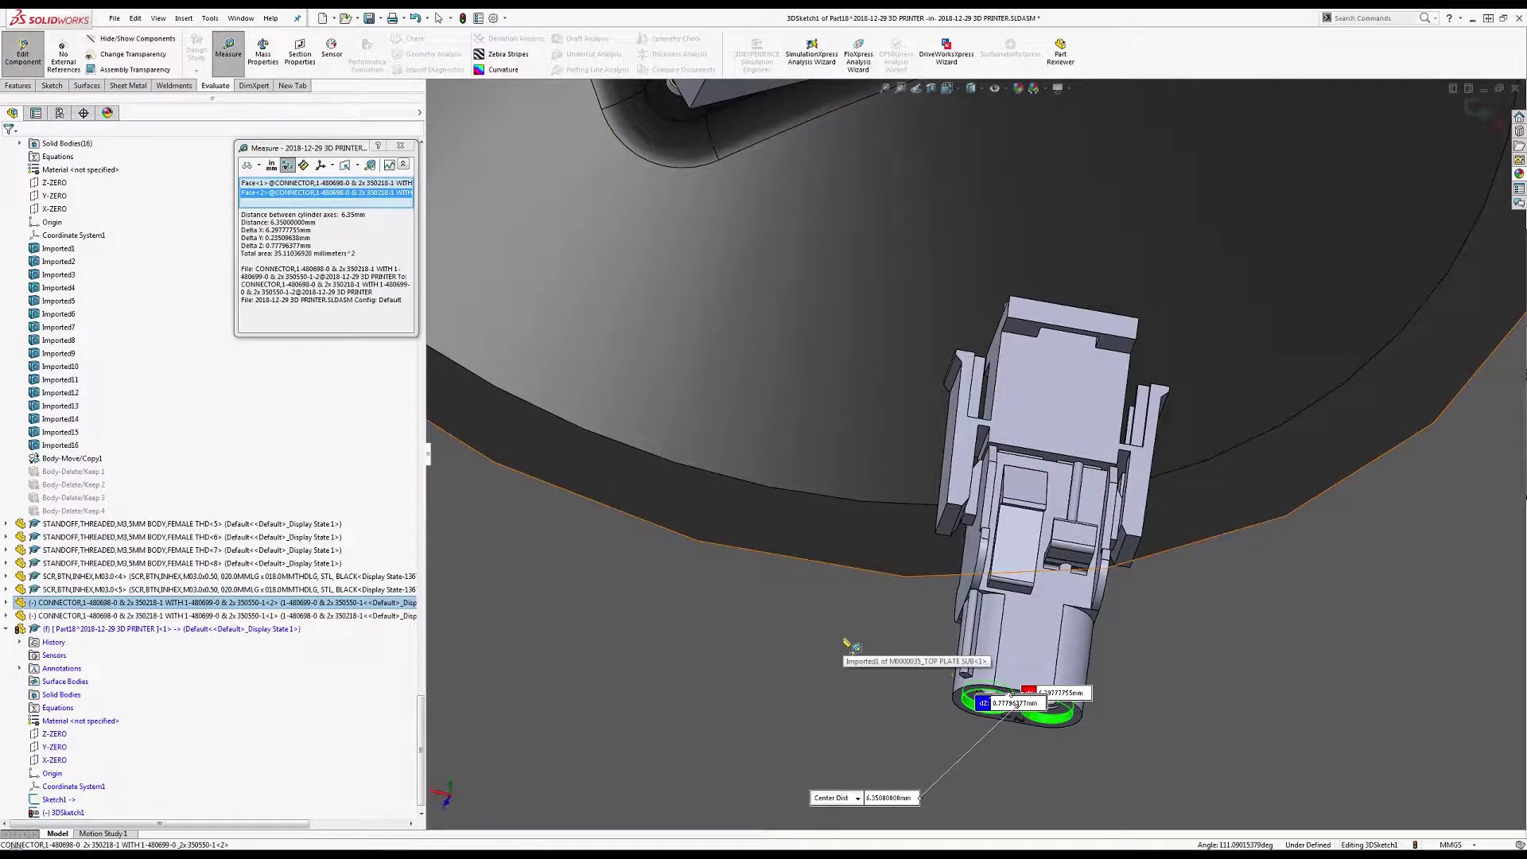
{"action": "key", "text": "Escape"}
Dimension the spacing between the two connecting lines to match the two-pin connector's hole spacing.
{"action": "scroll", "coordinate": [894, 527], "scroll_direction": "up", "scroll_amount": 6}
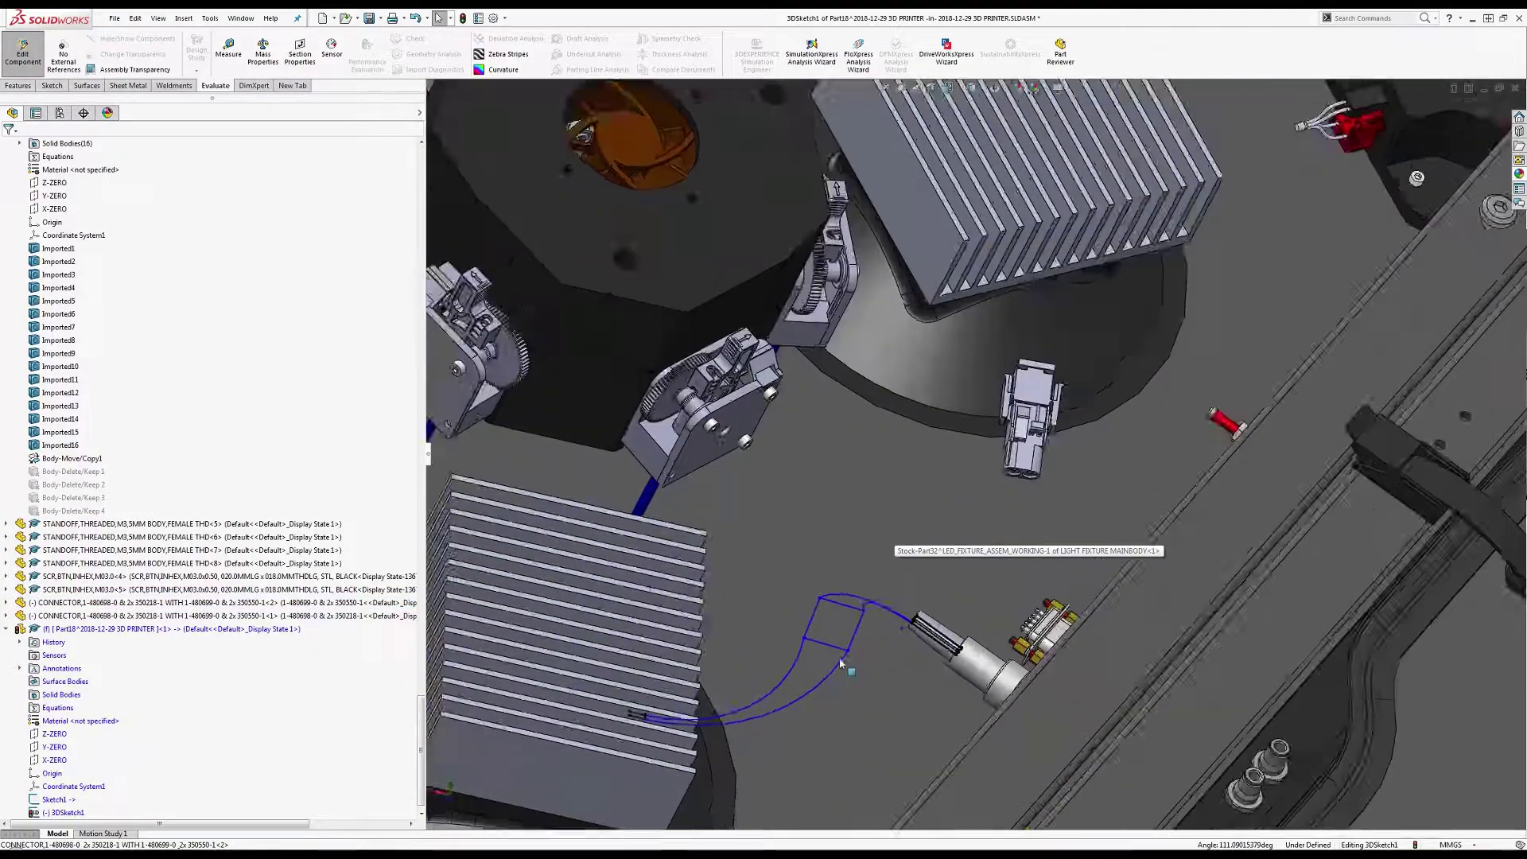
{"action": "scroll", "coordinate": [841, 663], "scroll_direction": "down", "scroll_amount": 5}
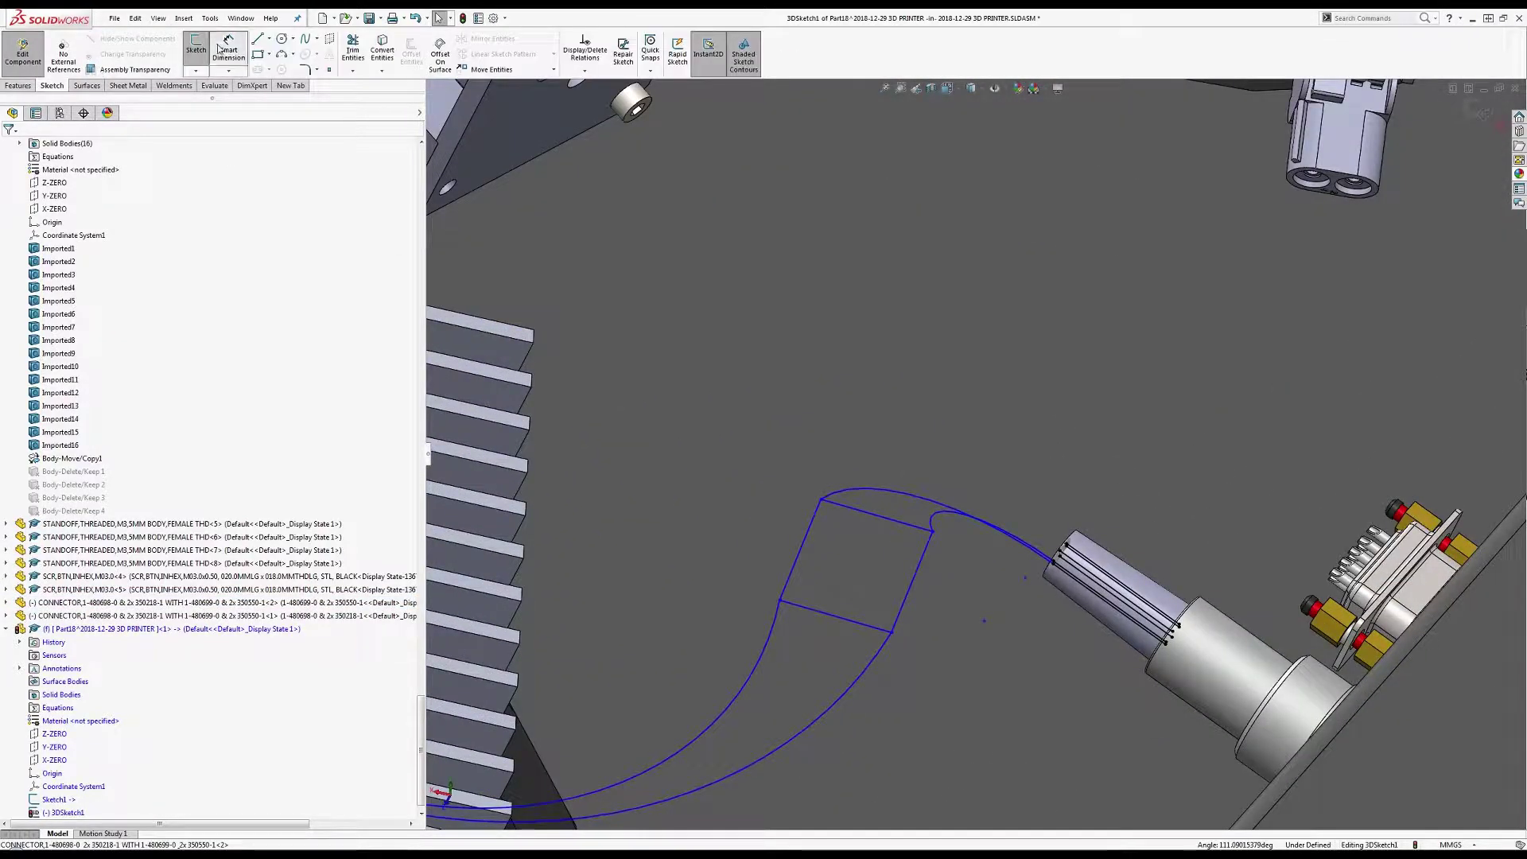
{"action": "left_click", "coordinate": [780, 602]}
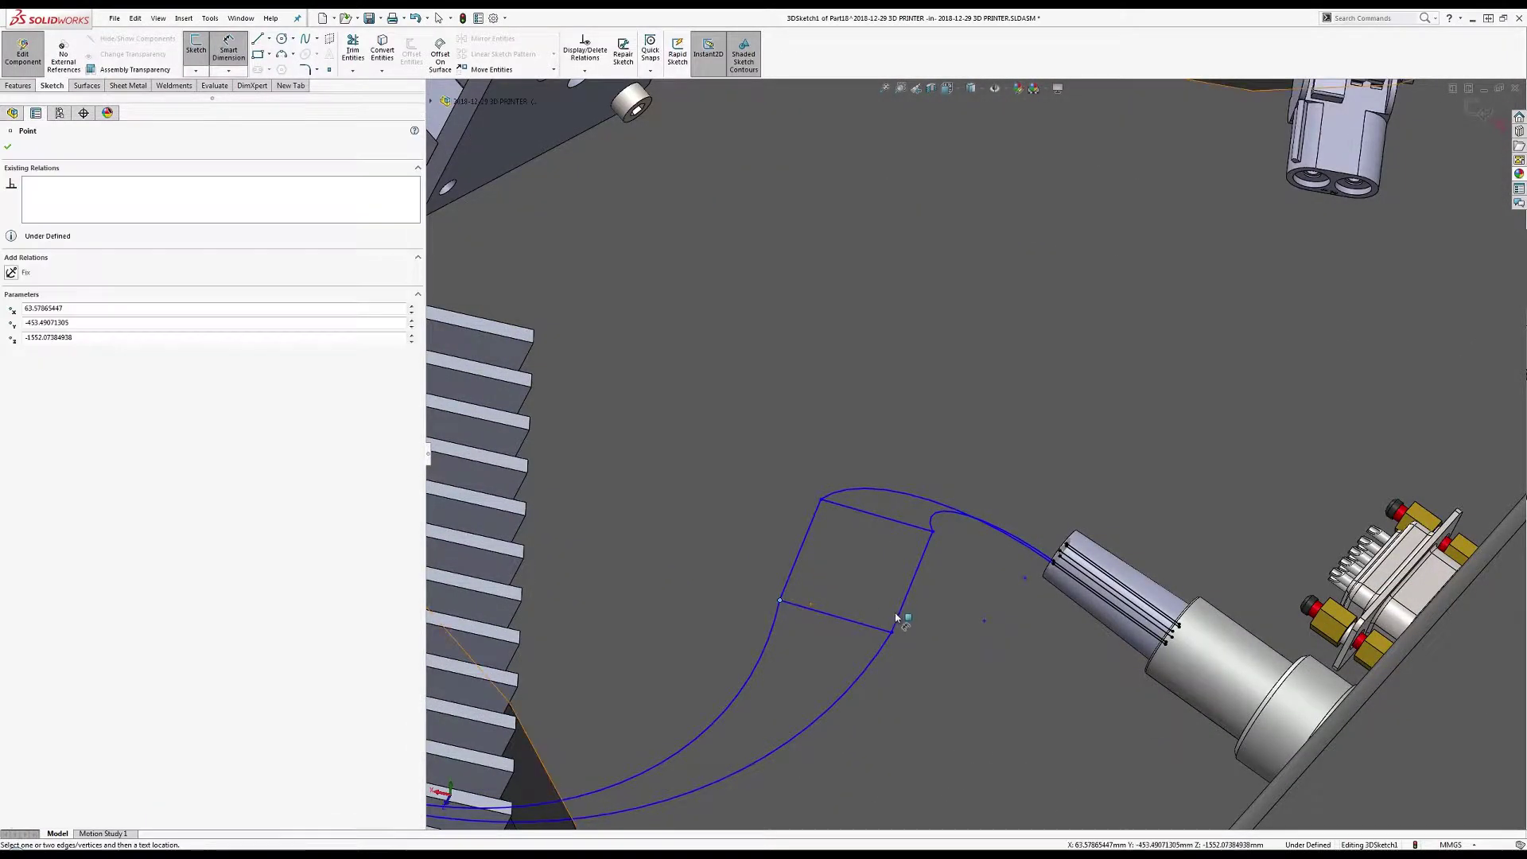
{"action": "left_click", "coordinate": [900, 619]}
{"action": "left_click", "coordinate": [863, 592]}
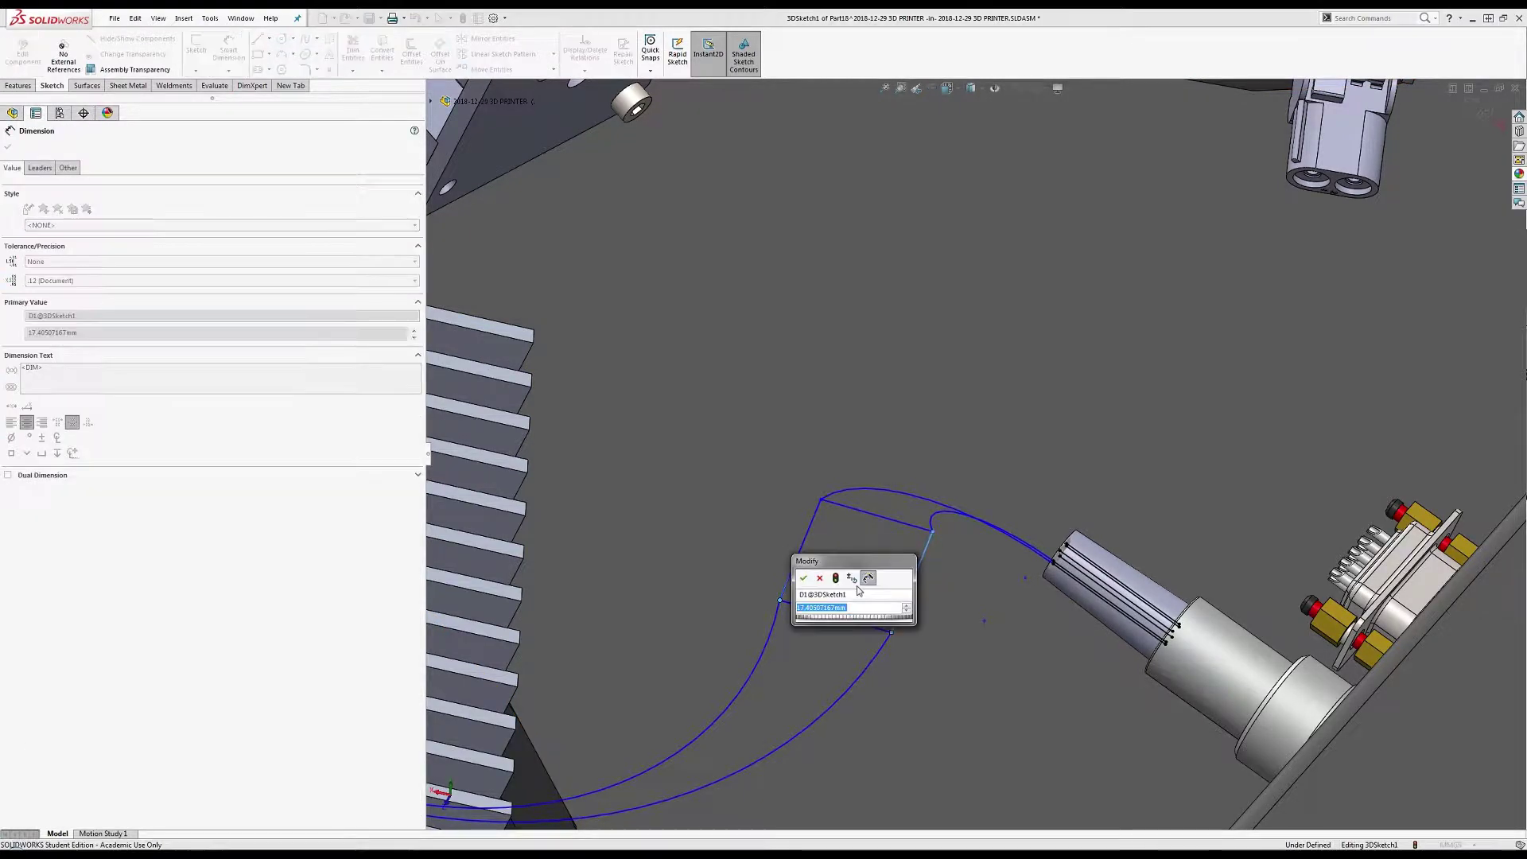
{"action": "key", "text": "Escape"}
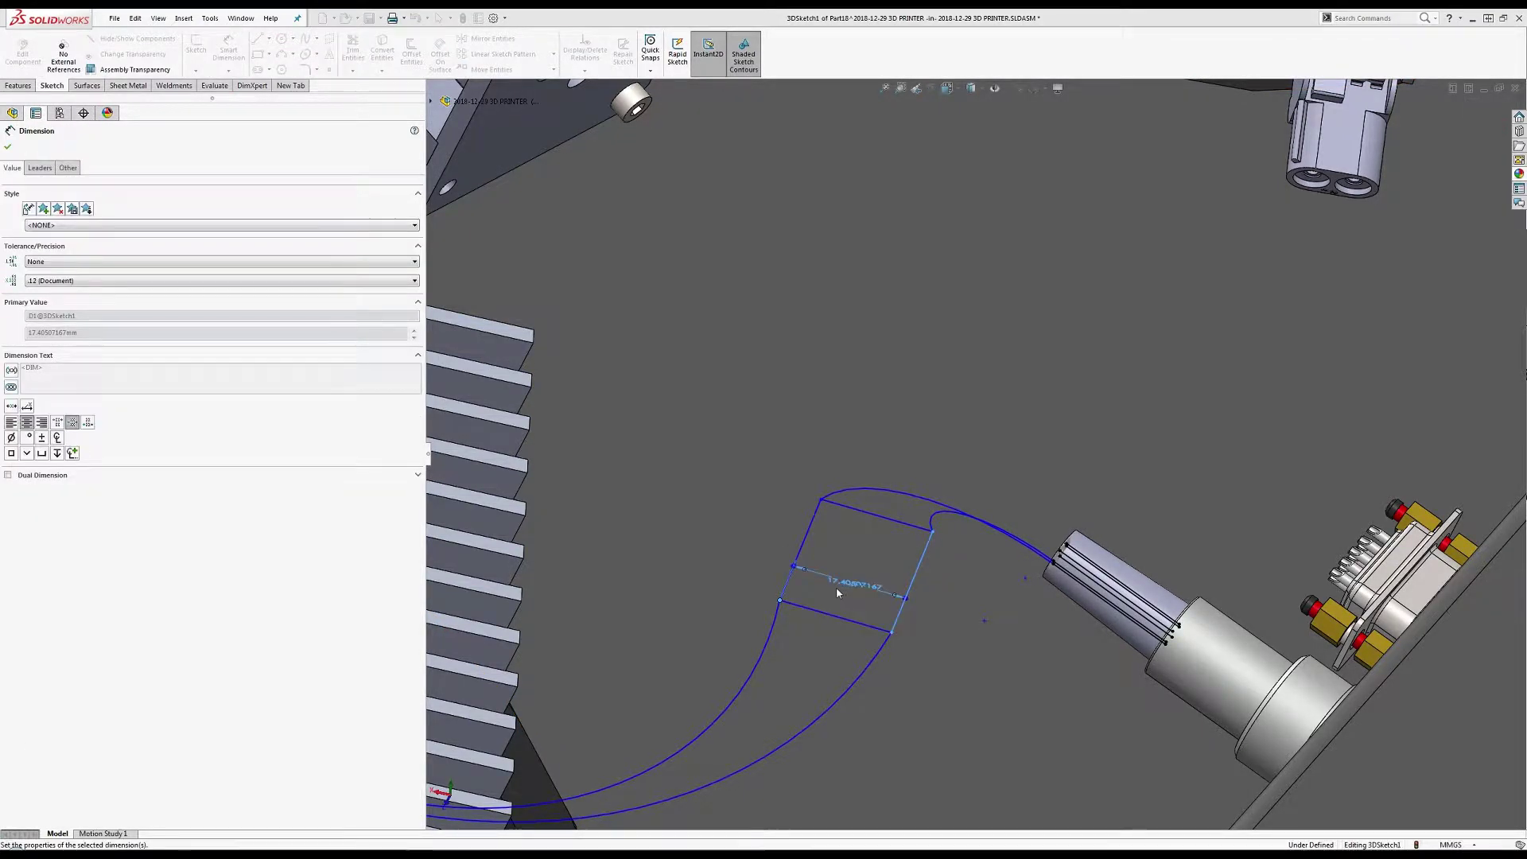
{"action": "key", "text": "Escape"}
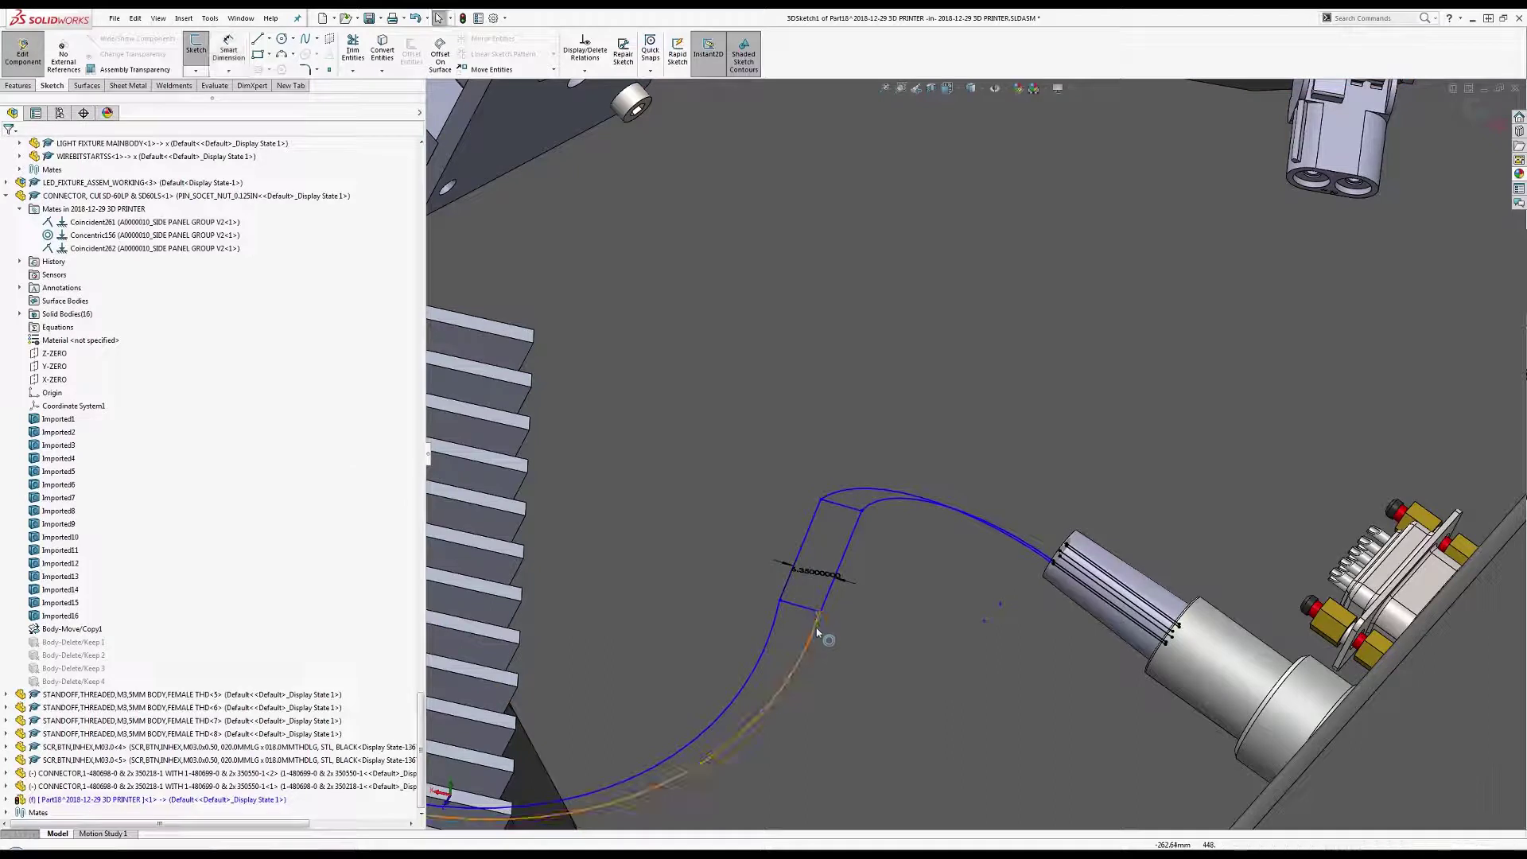
Make the heatsink-side arc of the wire path nearer the round connector tangent to its connecting line.
{"action": "left_click", "coordinate": [818, 630]}
{"action": "left_click", "coordinate": [837, 571], "text": "ctrl"}
{"action": "left_click", "coordinate": [859, 545]}
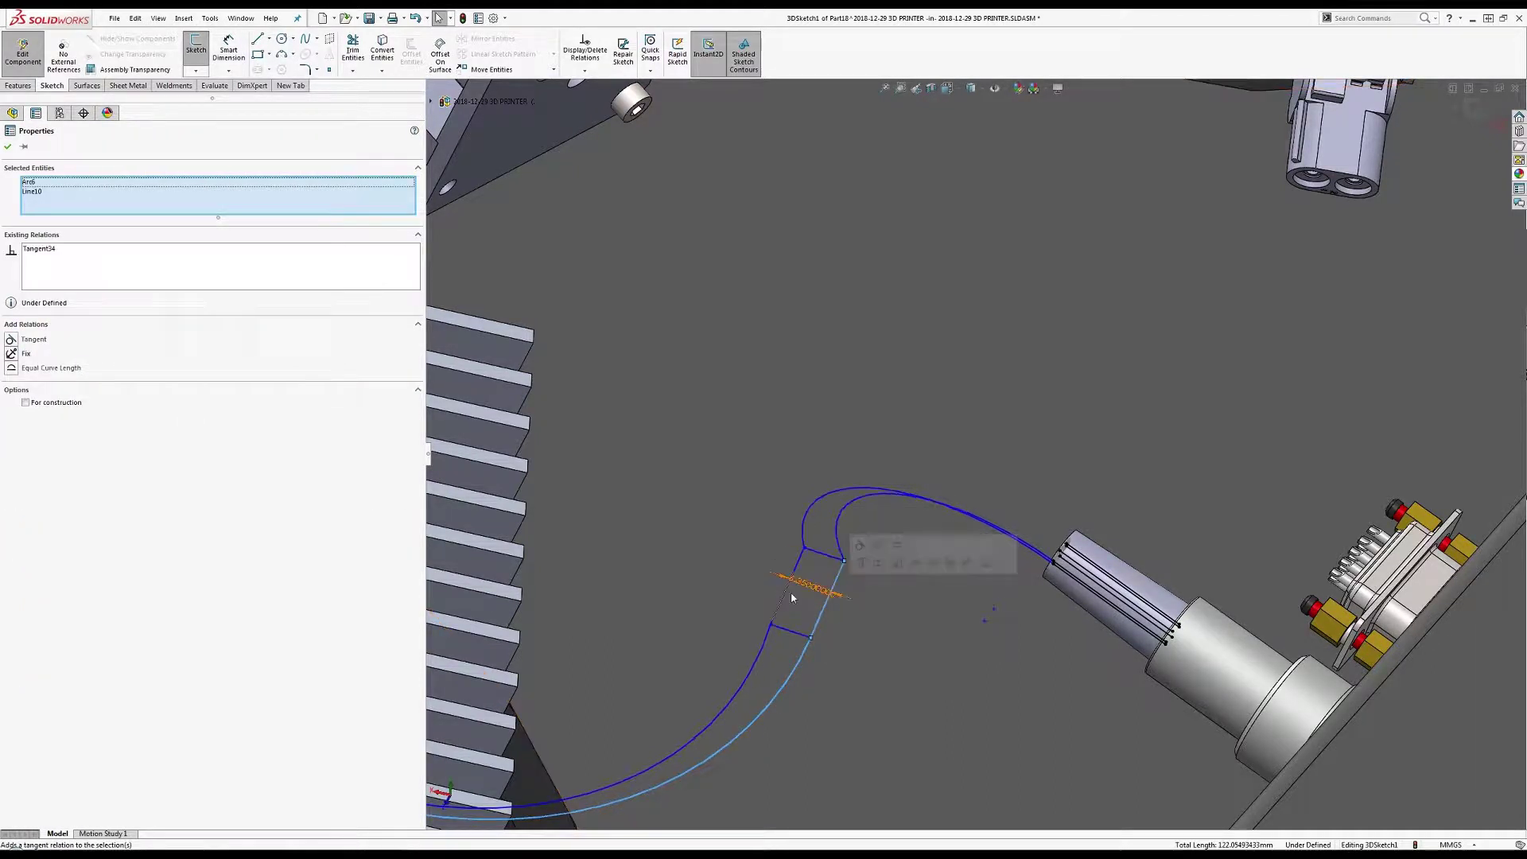
Try to make the other heatsink-side arc tangent to its connecting line, then undo the relation.
{"action": "left_click", "coordinate": [766, 644]}
{"action": "left_click", "coordinate": [781, 613], "text": "ctrl"}
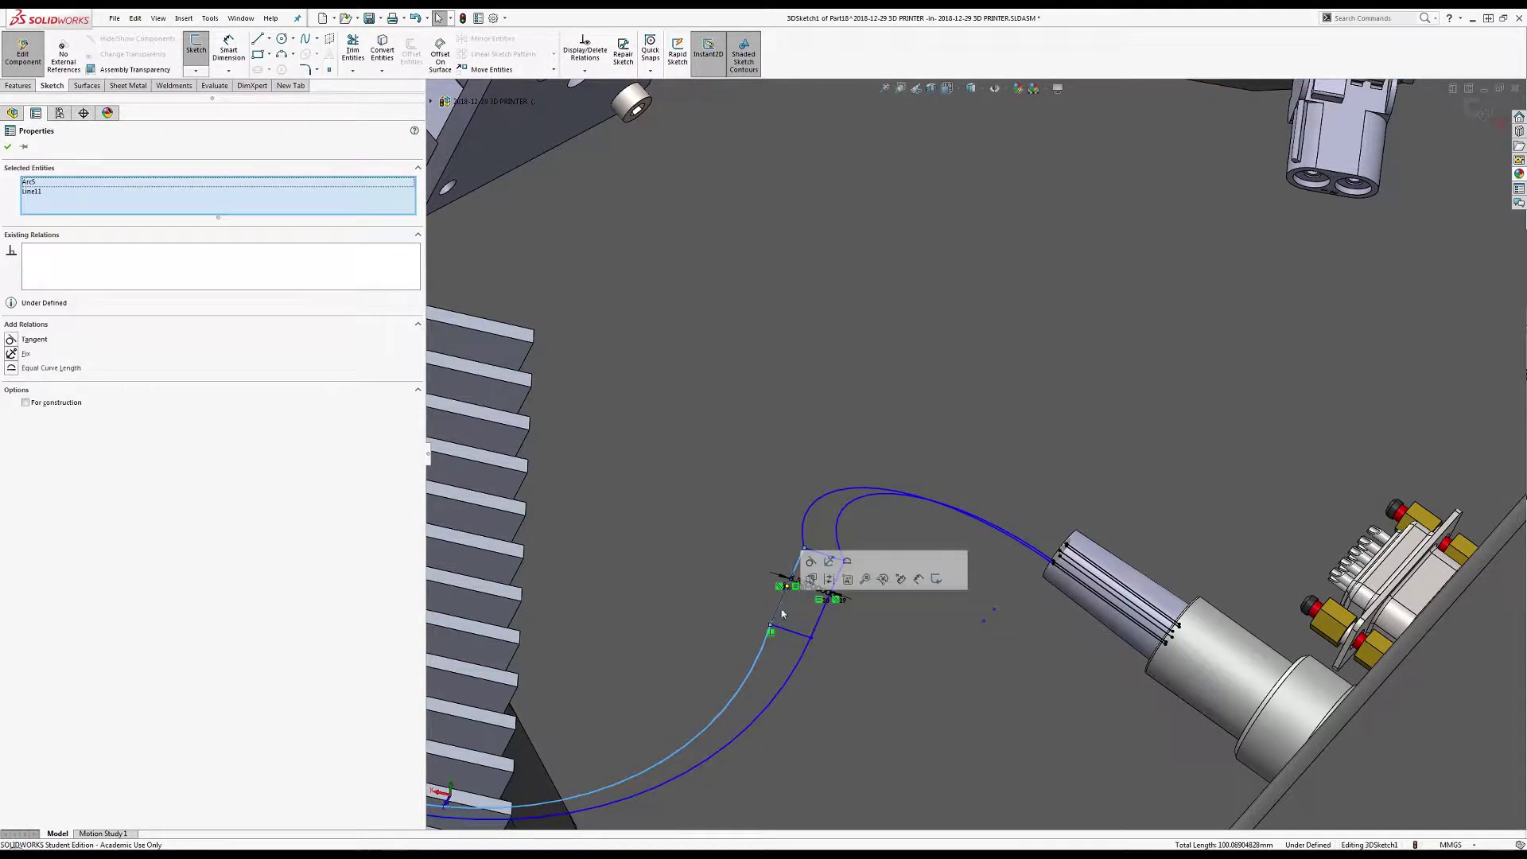
{"action": "left_click", "coordinate": [811, 561]}
{"action": "key", "text": "Escape"}
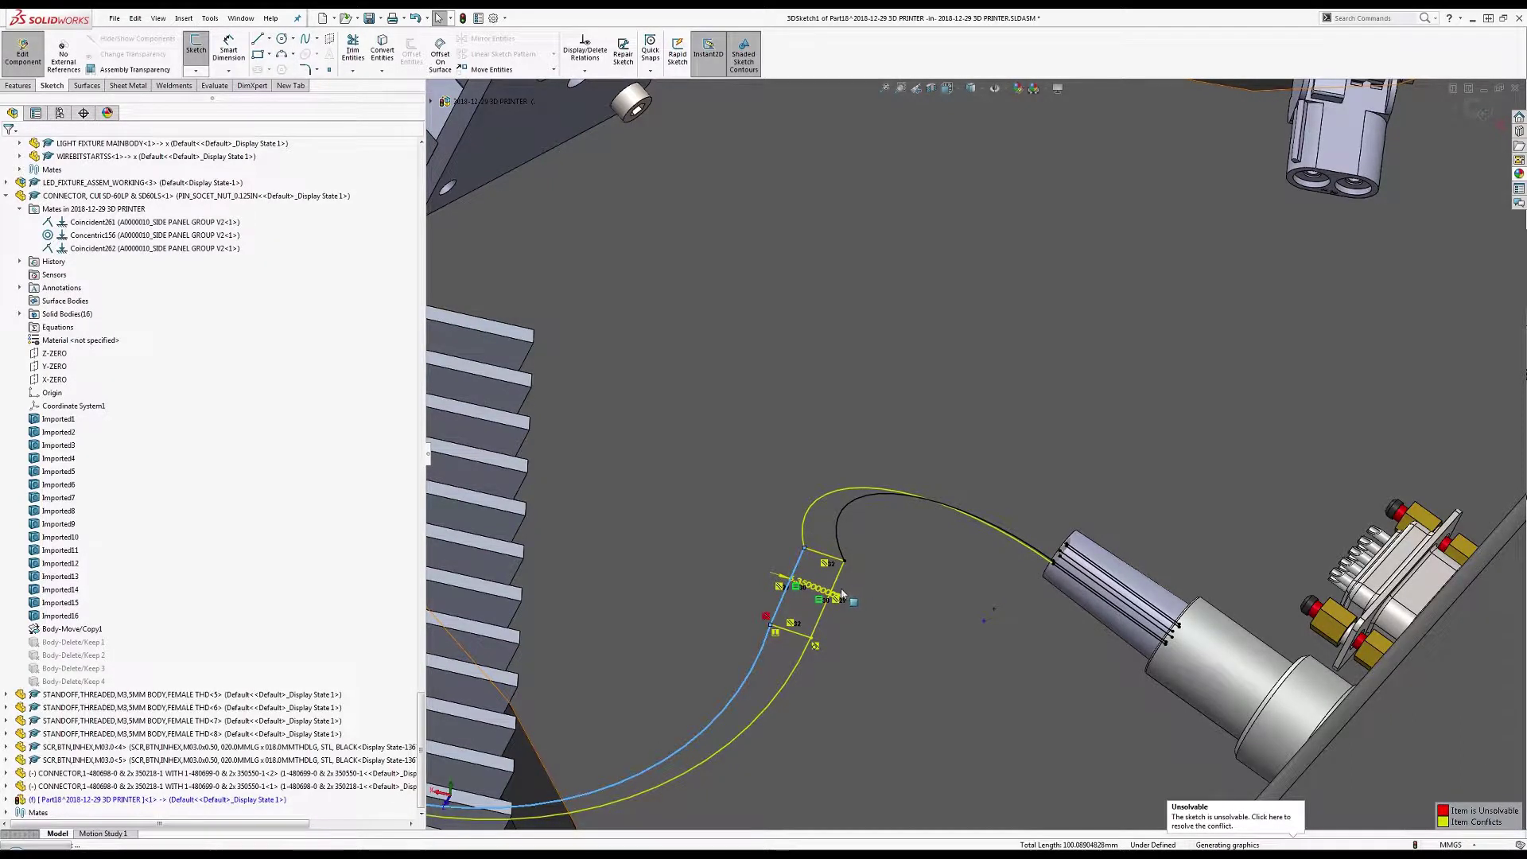
{"action": "key", "text": "ctrl+z"}
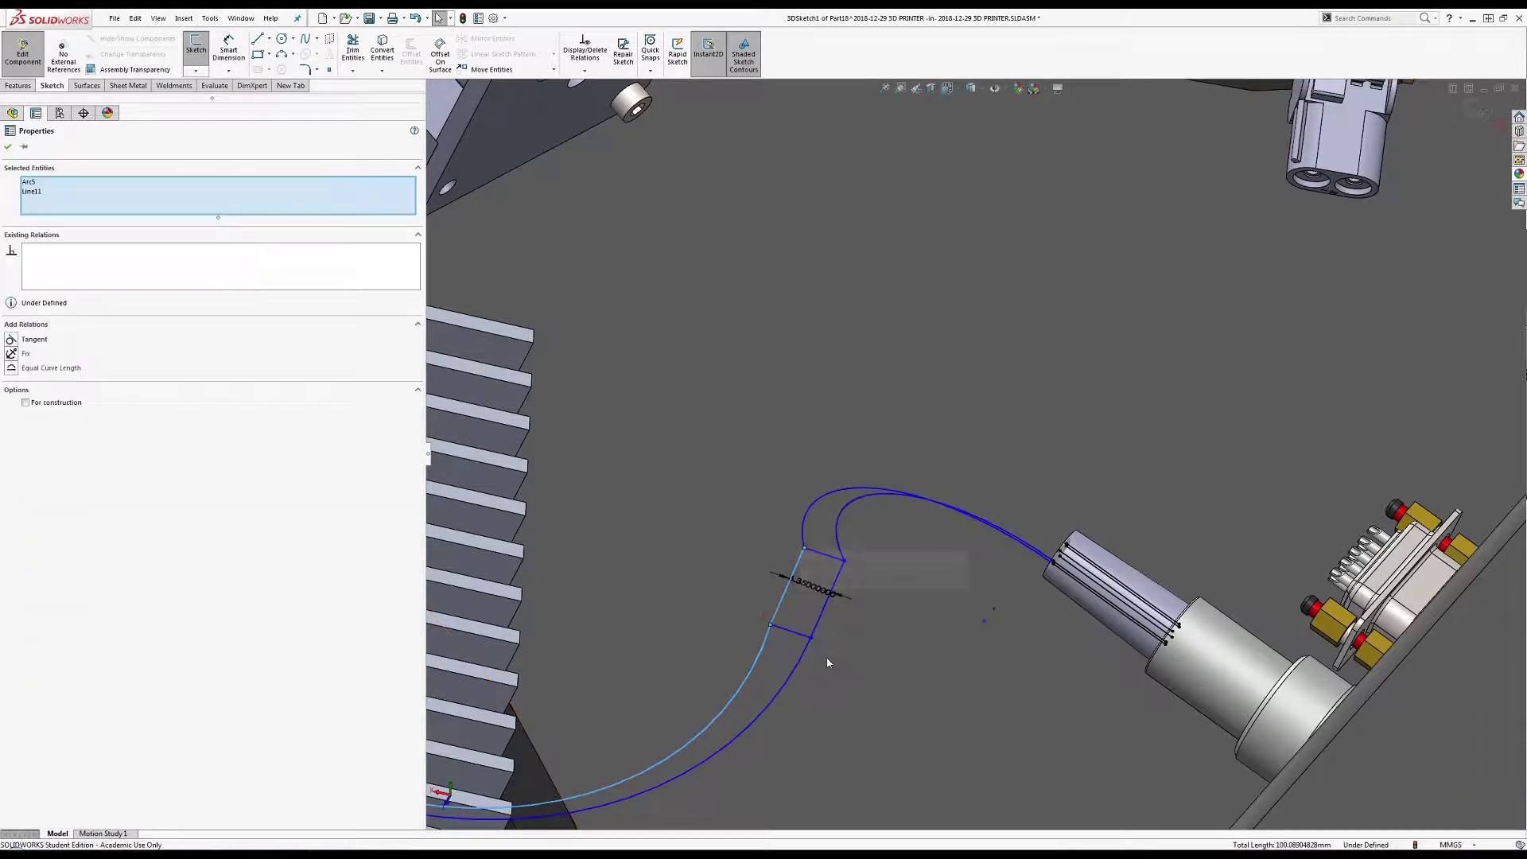
Try to make the round-connector-side arc tangent to the connecting line with the tangent heatsink-side arc, then undo it.
{"action": "middle_click_drag", "start_coordinate": [825, 654], "coordinate": [668, 558]}
{"action": "left_click", "coordinate": [665, 508]}
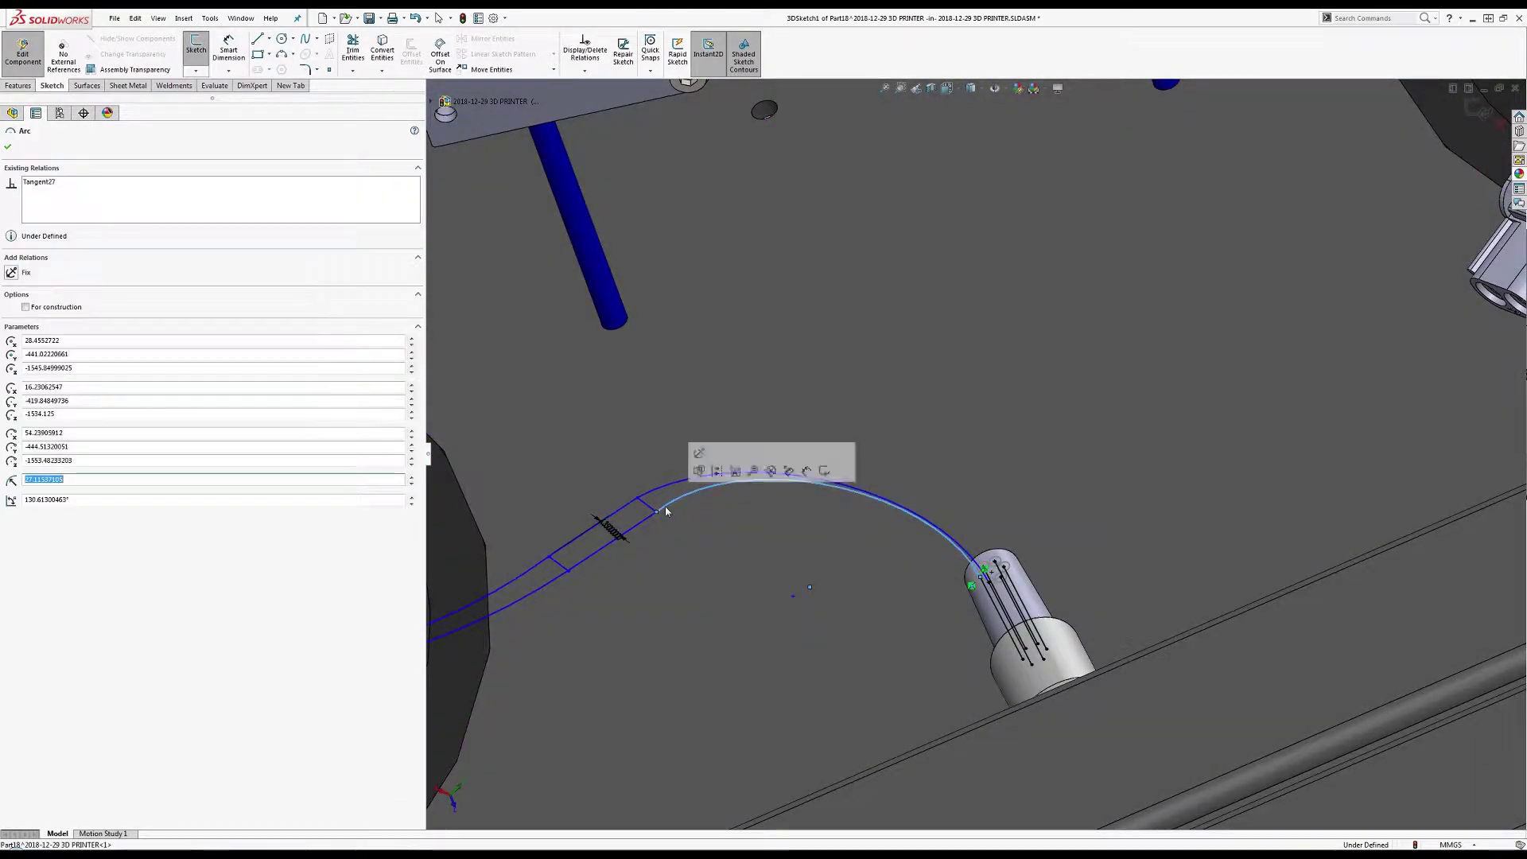
{"action": "left_click", "coordinate": [654, 519], "text": "ctrl"}
{"action": "left_click", "coordinate": [680, 467]}
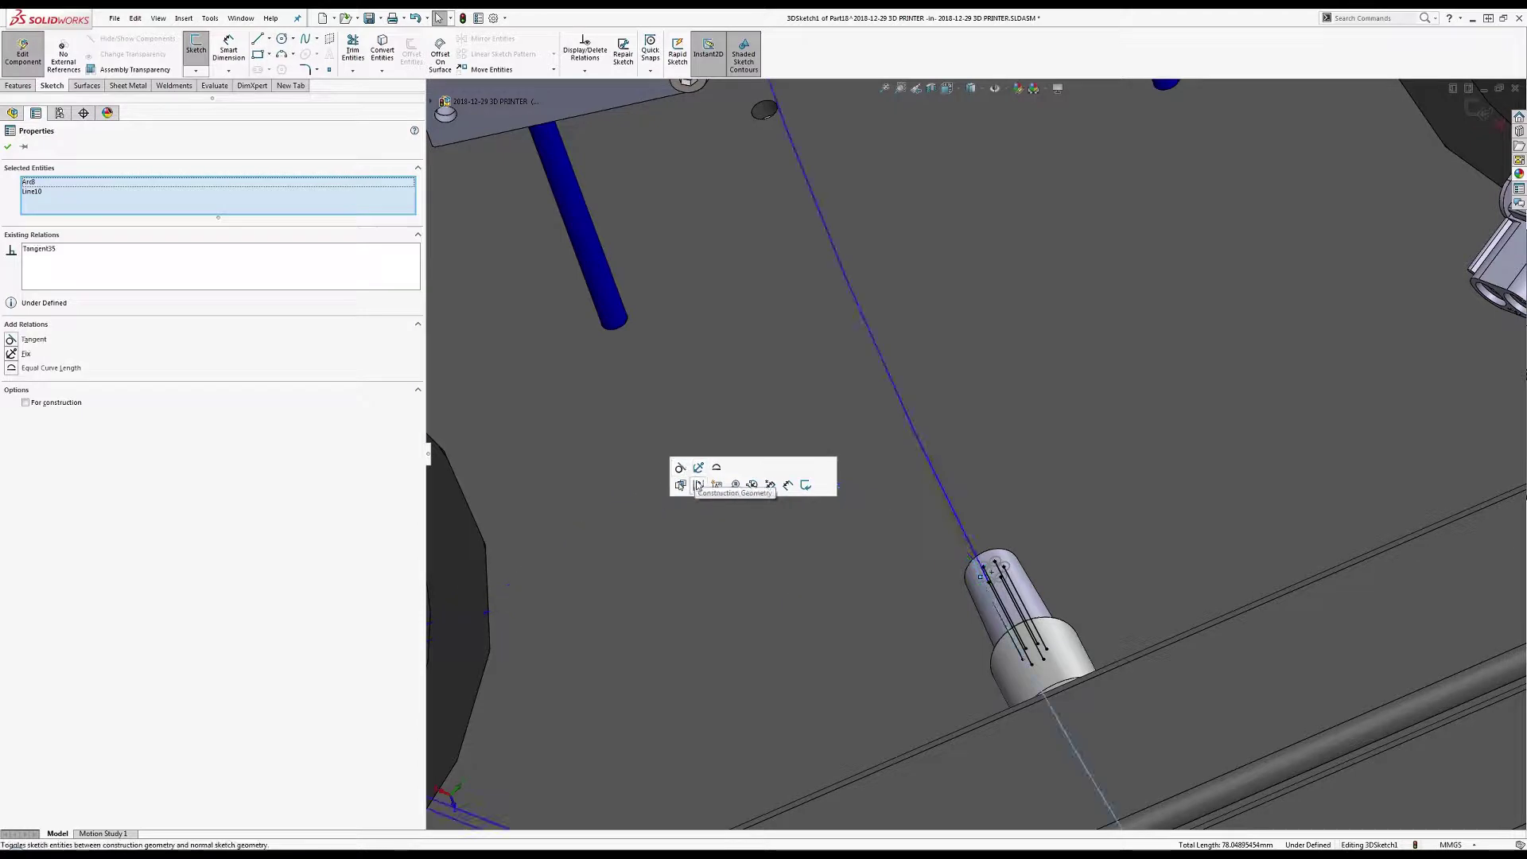
{"action": "key", "text": "Escape"}
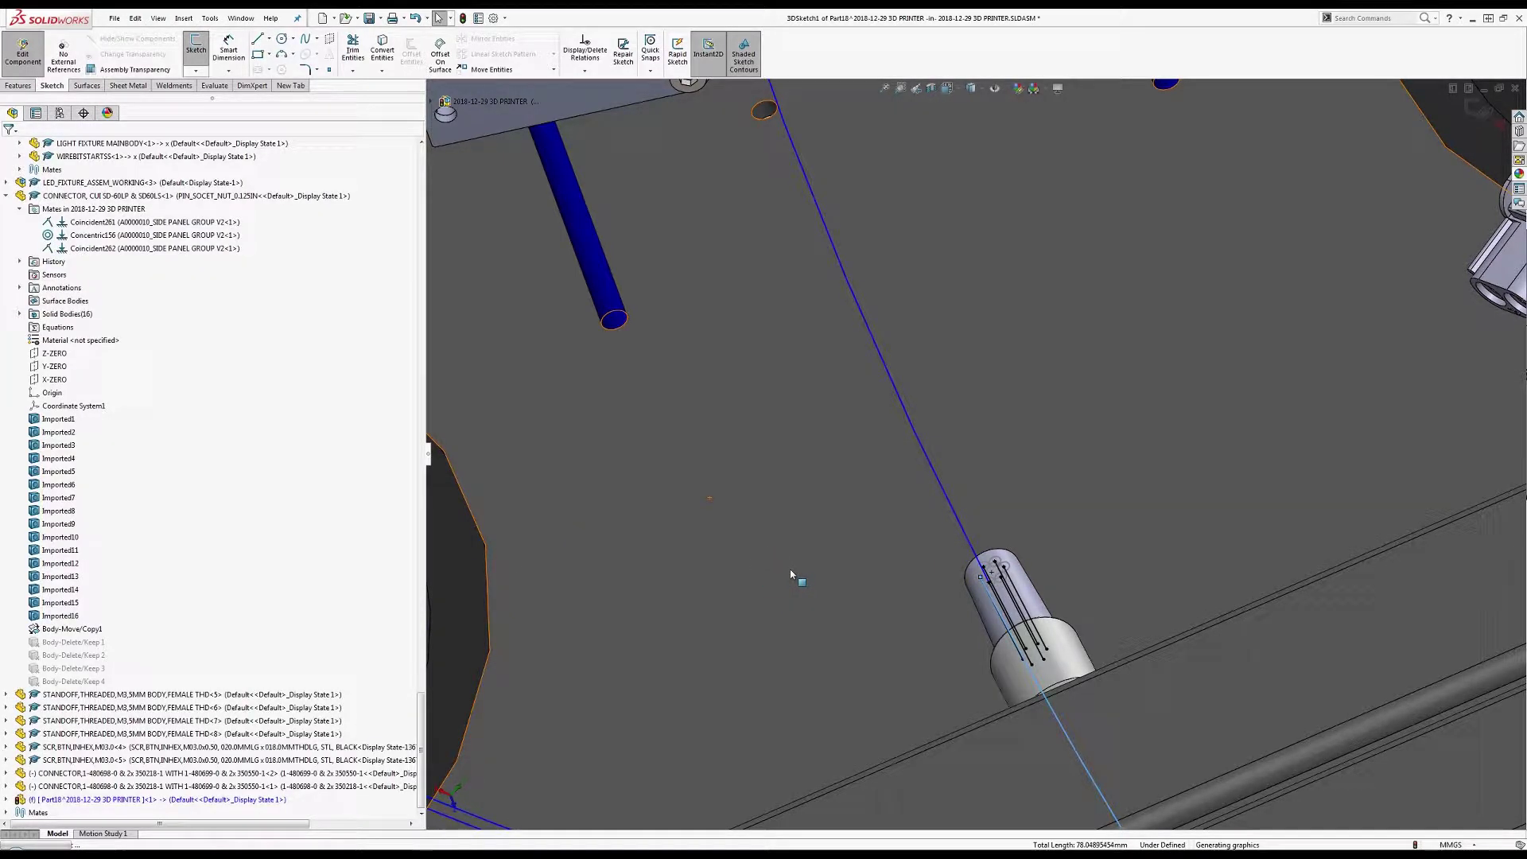
{"action": "key", "text": "ctrl+z"}
Move the lower endpoint of the heatsink-side cross line slightly toward the heatsink.
{"action": "scroll", "coordinate": [790, 569], "scroll_direction": "up", "scroll_amount": 6}
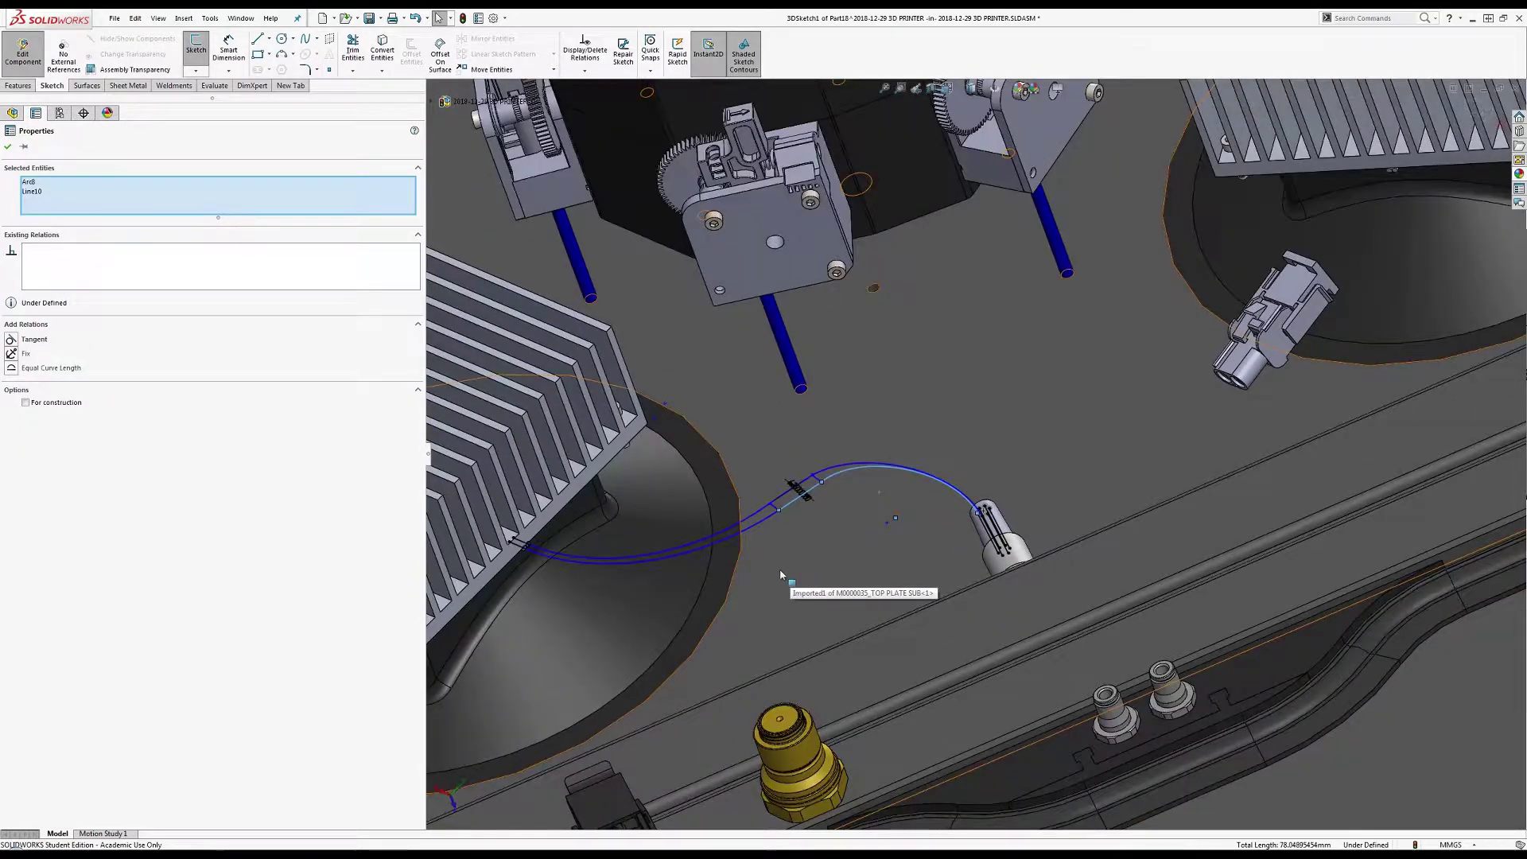
{"action": "scroll", "coordinate": [783, 518], "scroll_direction": "up", "scroll_amount": 3}
{"action": "scroll", "coordinate": [796, 521], "scroll_direction": "down", "scroll_amount": 5}
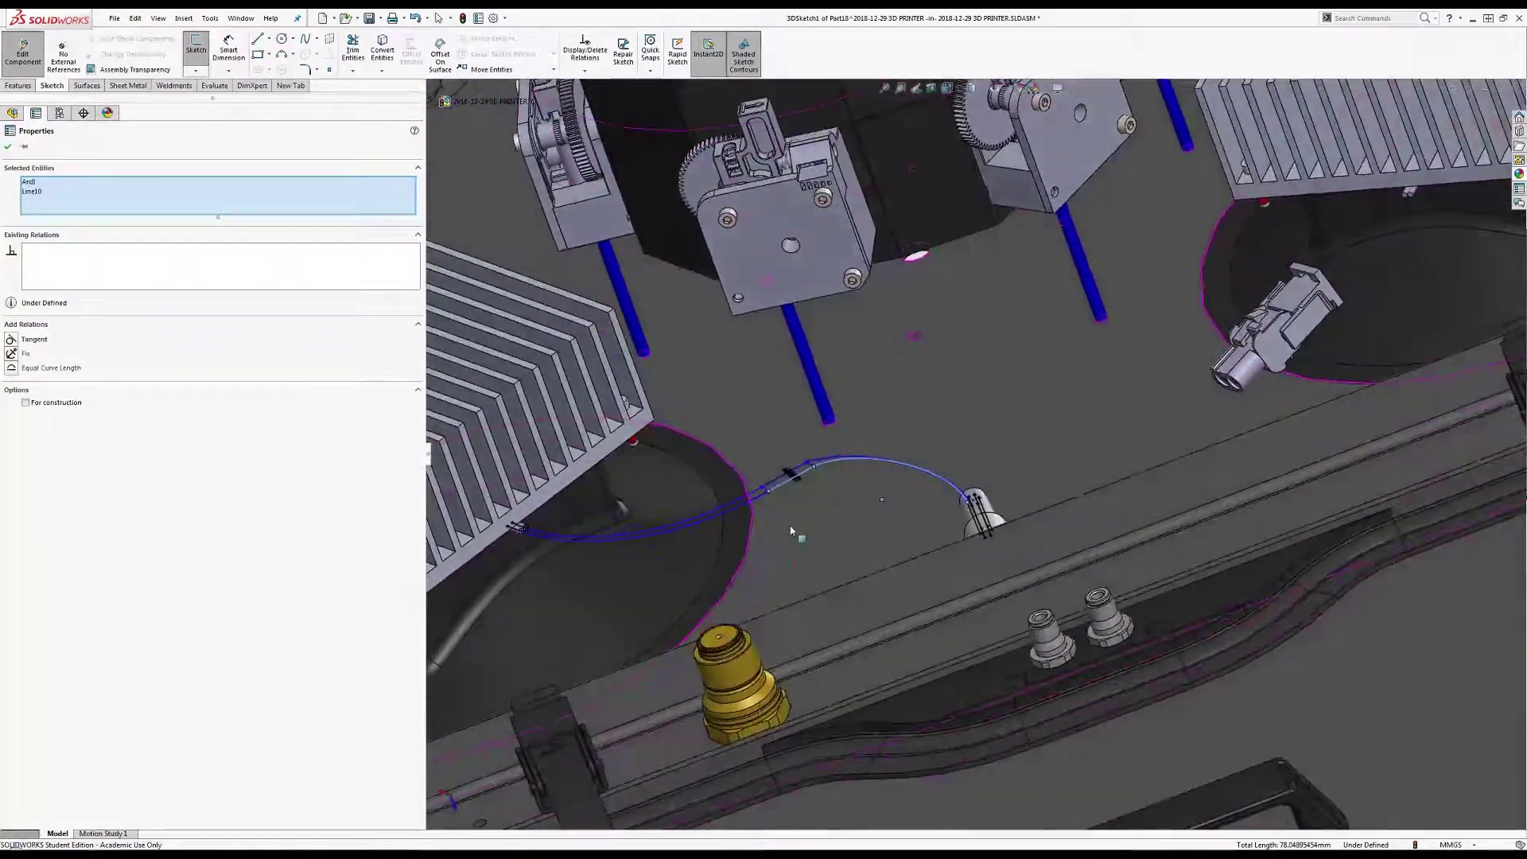
{"action": "scroll", "coordinate": [825, 522], "scroll_direction": "down", "scroll_amount": 5}
{"action": "key", "text": "Escape"}
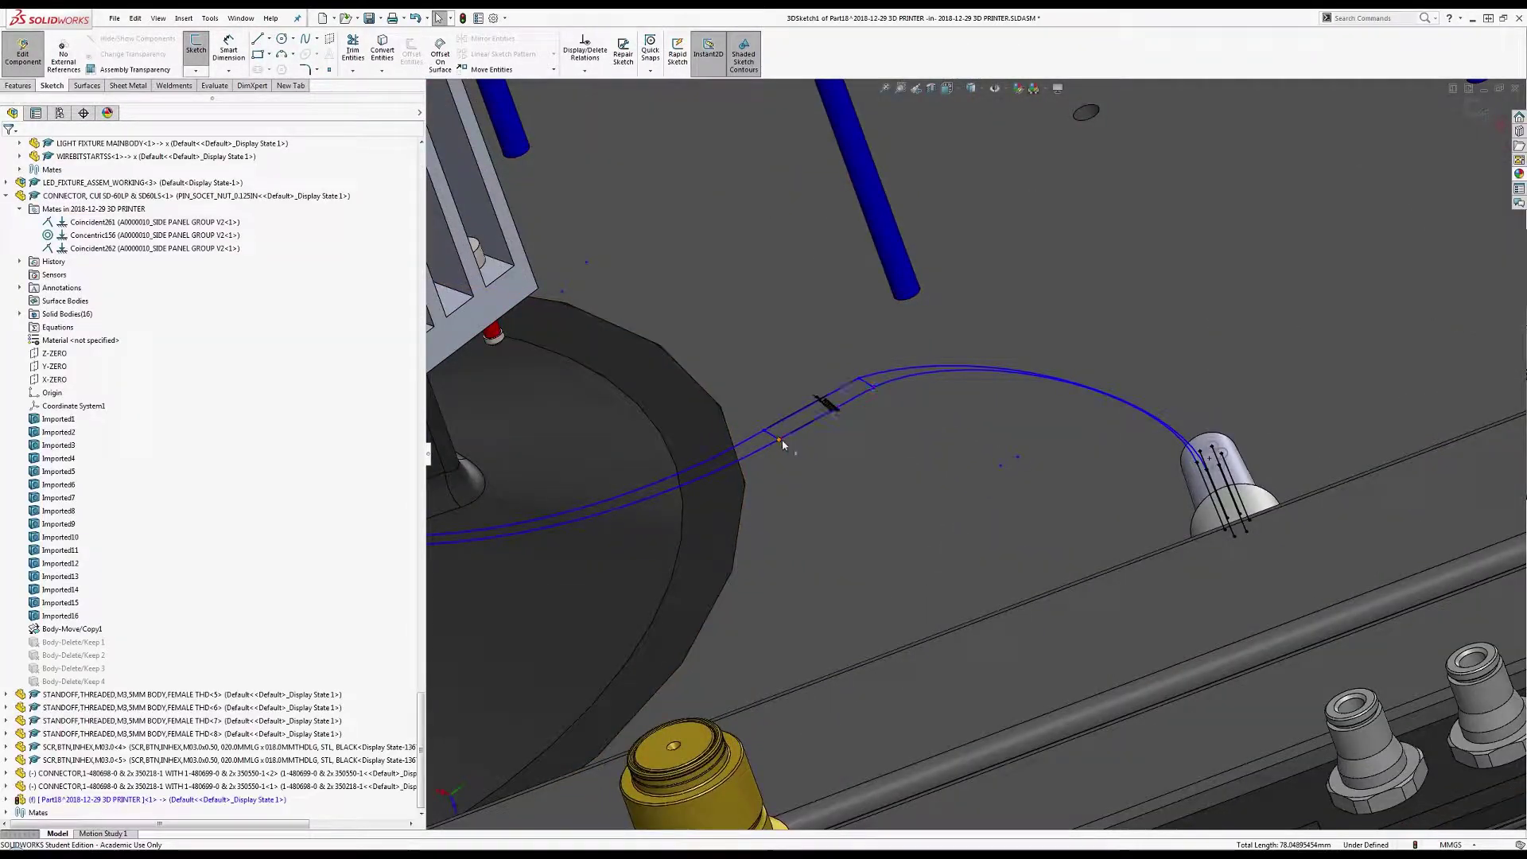
{"action": "mouse_move", "coordinate": [782, 444]}
{"action": "left_mouse_down"}
{"action": "mouse_move", "coordinate": [777, 465]}
{"action": "mouse_move", "coordinate": [762, 455]}
{"action": "left_mouse_up"}
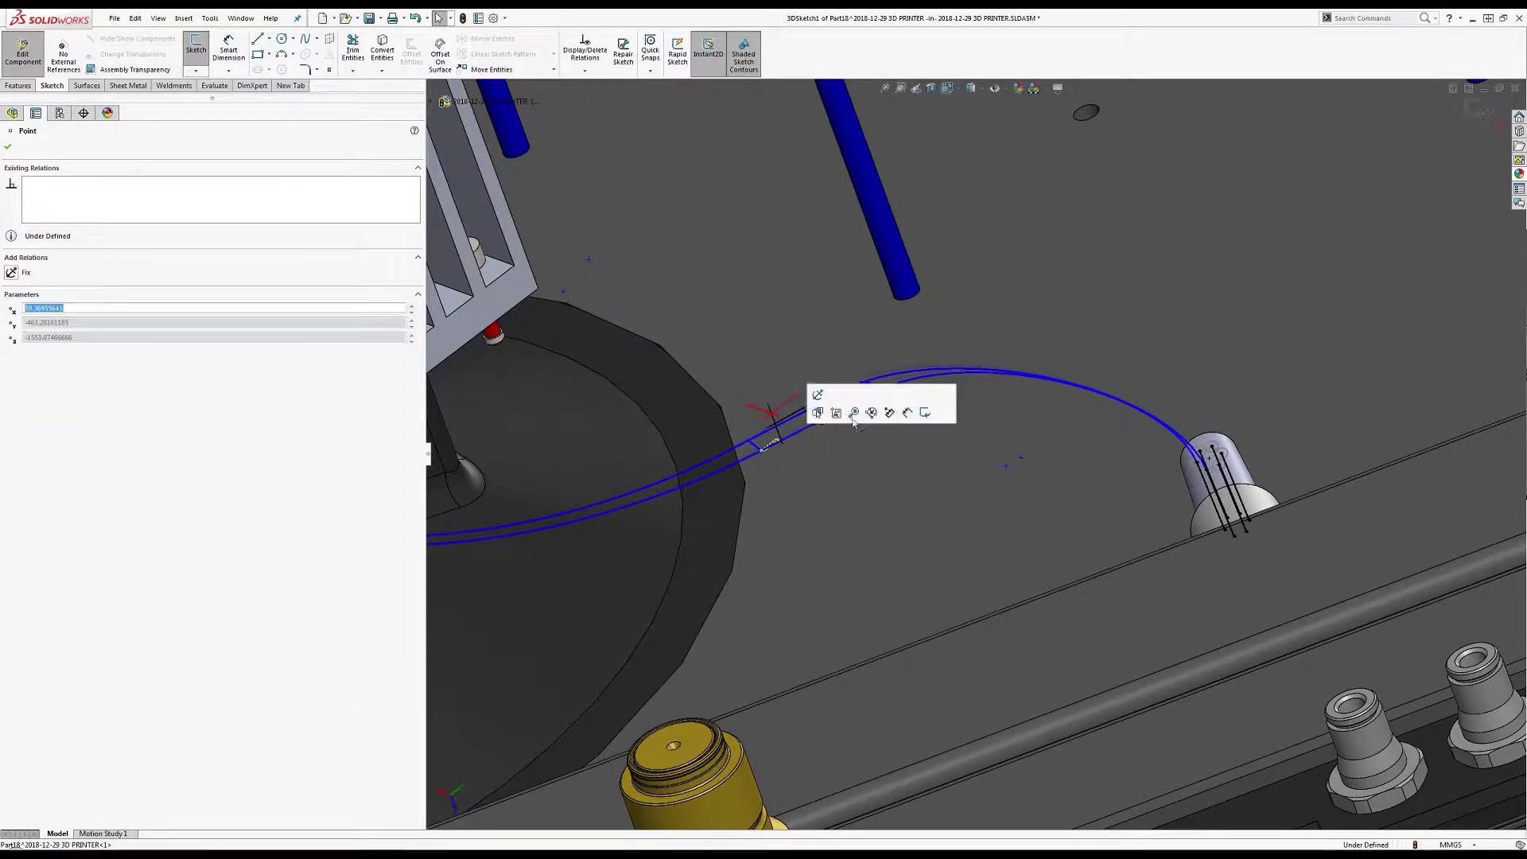
Retry the tangent relation between the inner round-connector-side arc and its connecting line, then undo it.
{"action": "left_click", "coordinate": [912, 381]}
{"action": "middle_click_drag", "start_coordinate": [912, 384], "coordinate": [989, 571]}
{"action": "left_click", "coordinate": [989, 567], "text": "ctrl"}
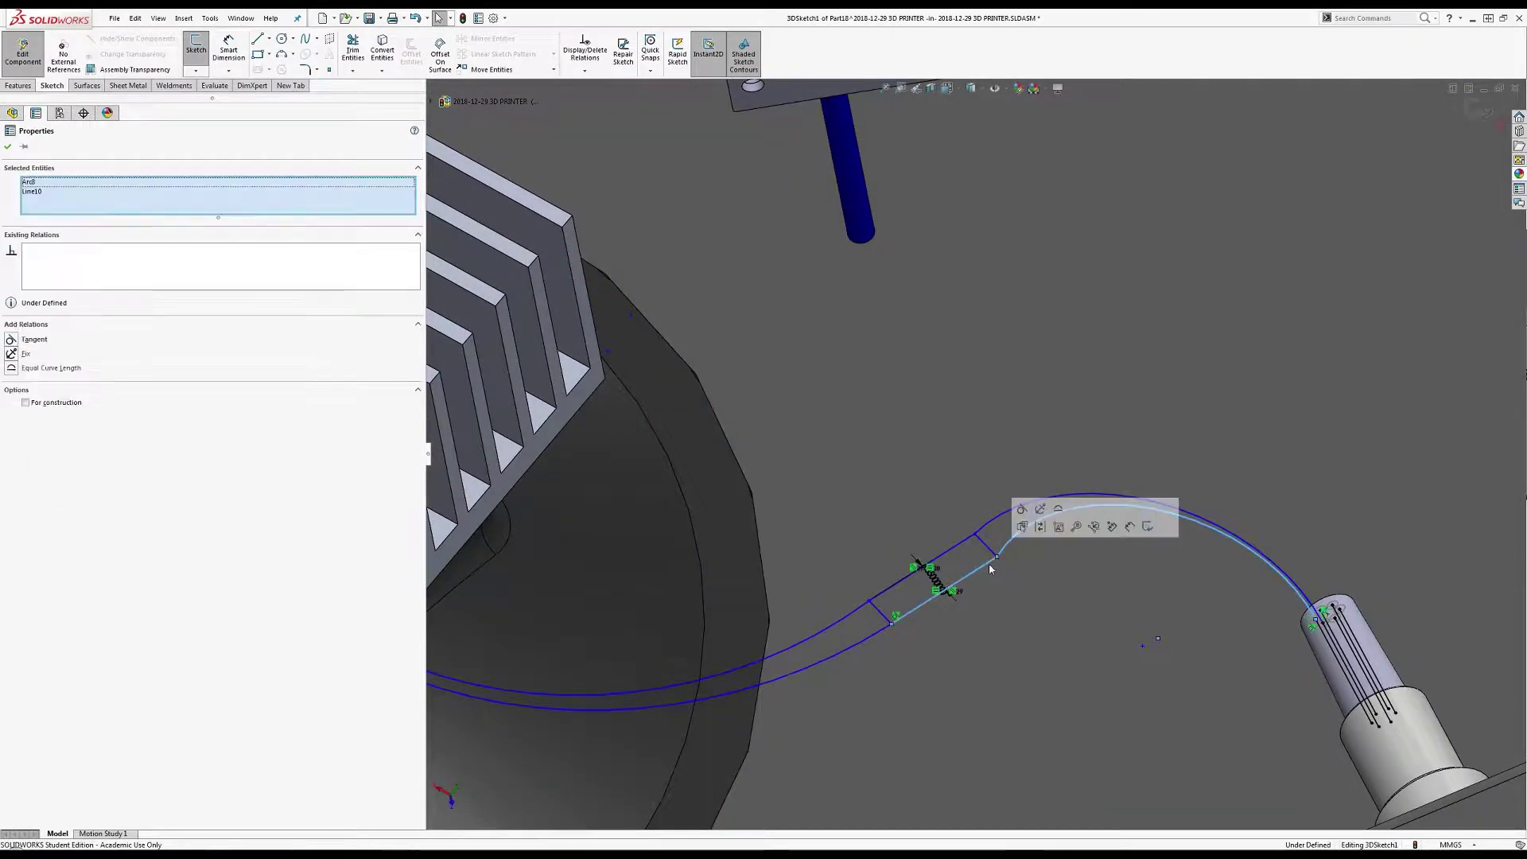
{"action": "left_click", "coordinate": [1026, 528]}
{"action": "scroll", "coordinate": [1030, 541], "scroll_direction": "up", "scroll_amount": 4}
{"action": "key", "text": "Escape"}
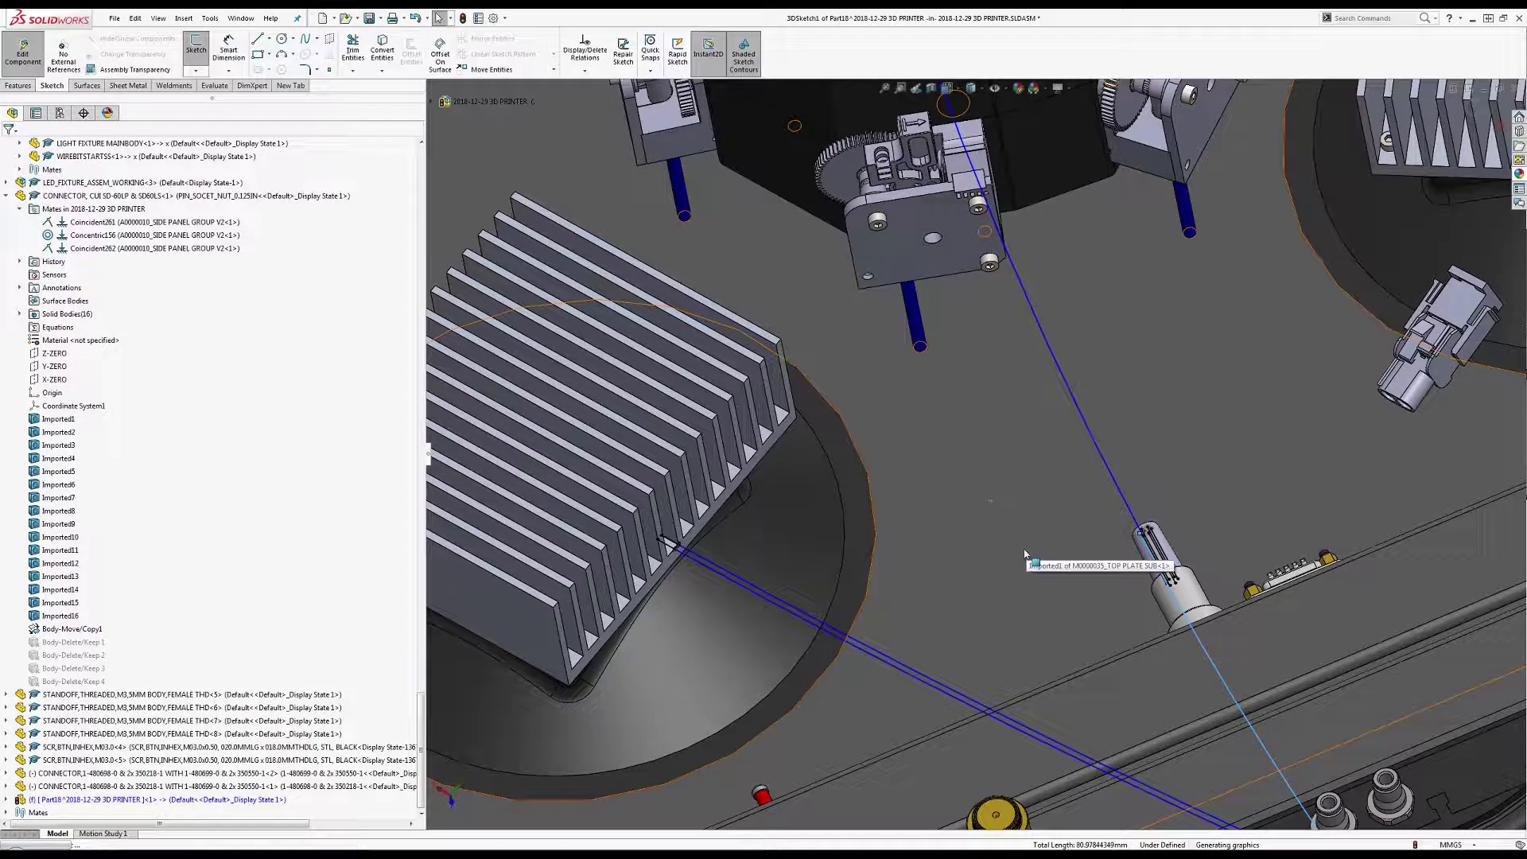
{"action": "key", "text": "ctrl+z"}
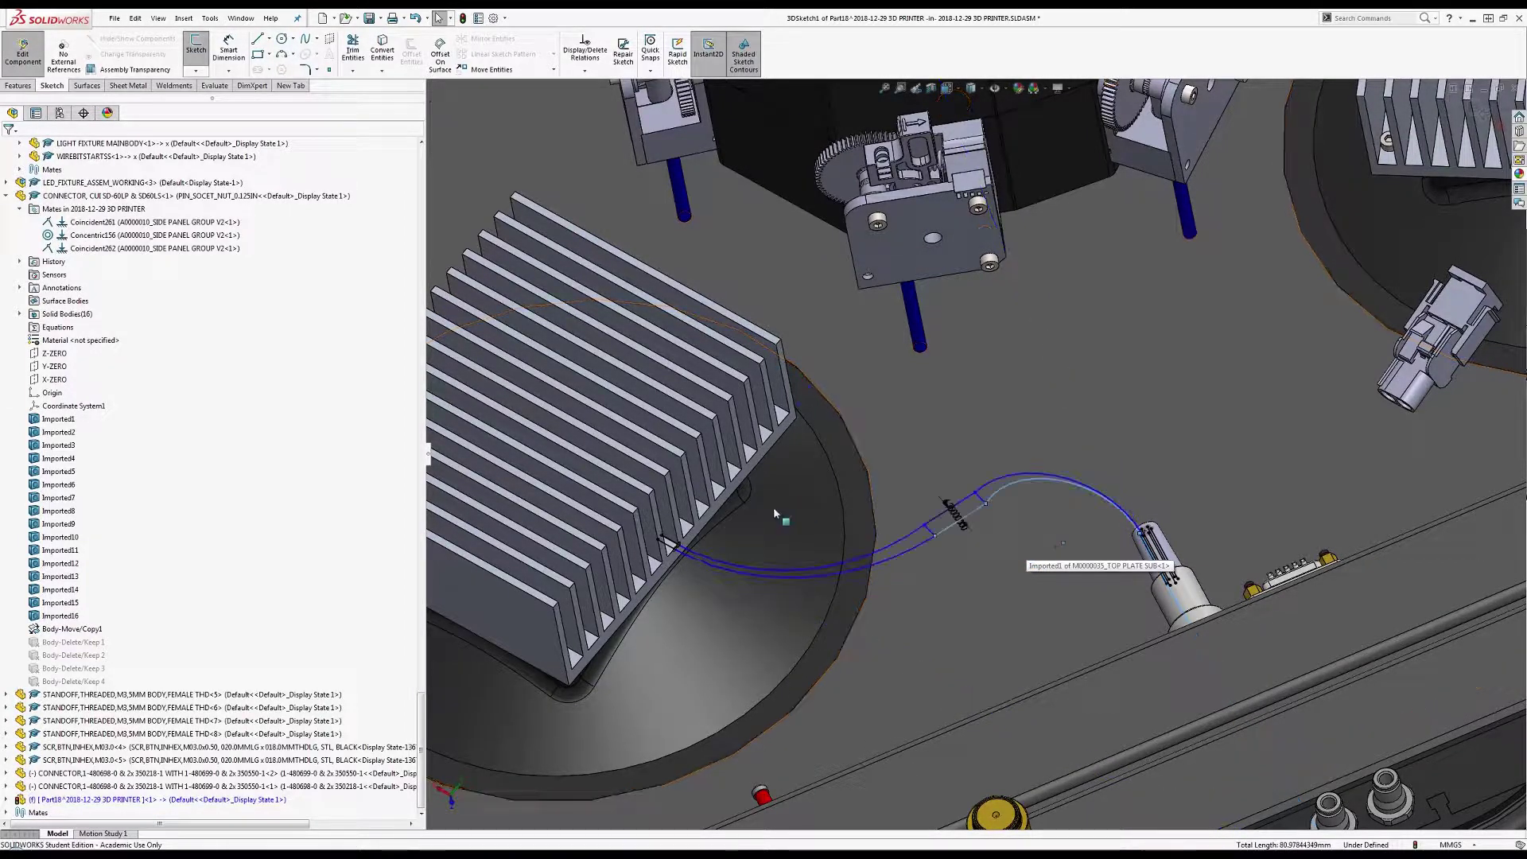
Reposition the upper endpoint of the heatsink-side cross line to shorten the connecting lines.
{"action": "key", "text": "Escape"}
{"action": "left_click", "coordinate": [934, 536]}
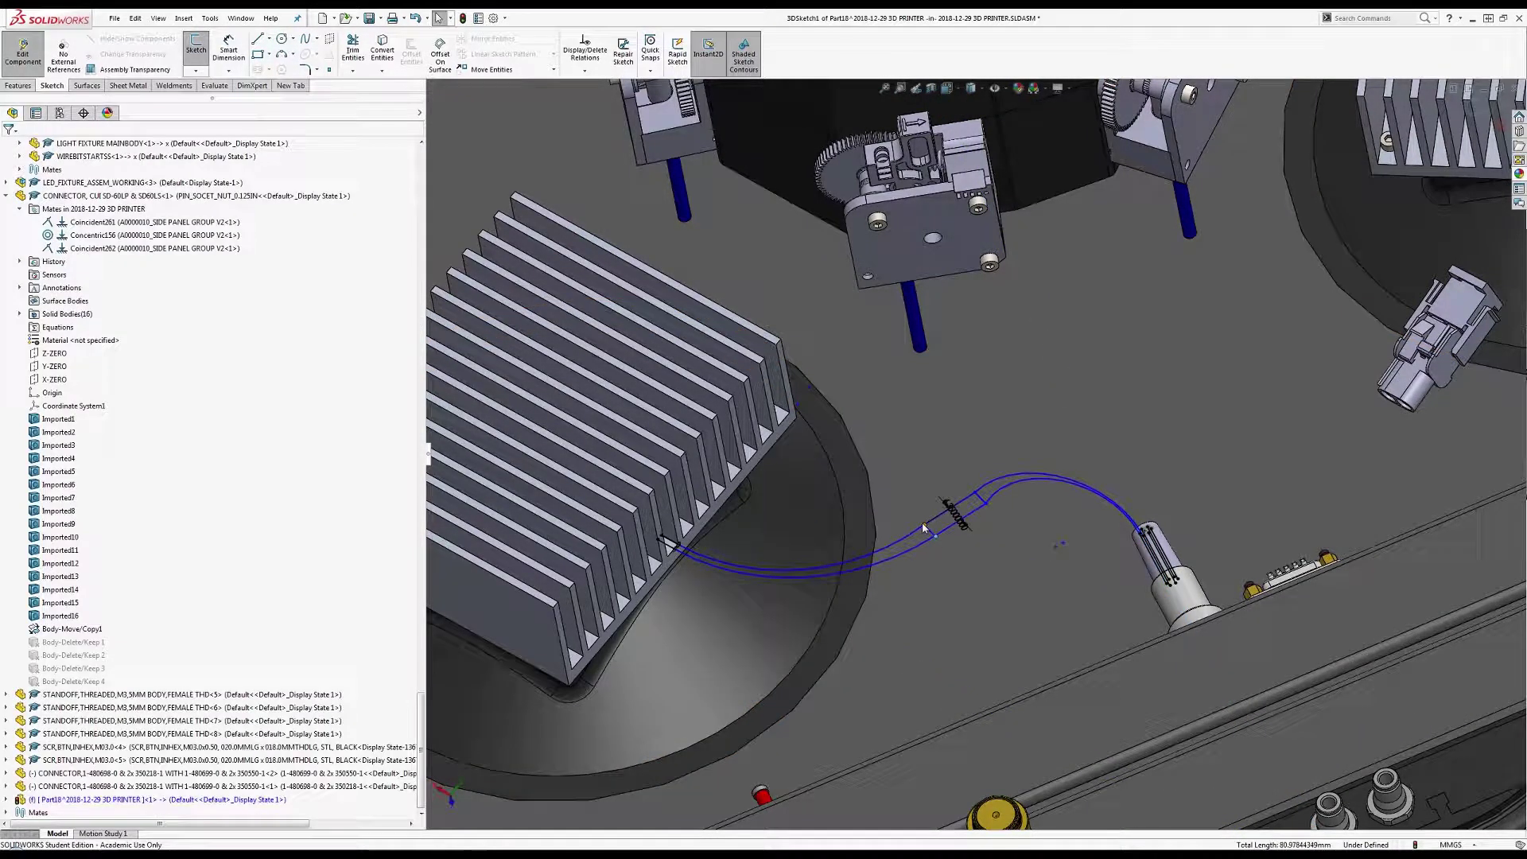
{"action": "mouse_move", "coordinate": [923, 528]}
{"action": "left_mouse_down"}
{"action": "mouse_move", "coordinate": [901, 521]}
{"action": "mouse_move", "coordinate": [927, 517]}
{"action": "left_mouse_up"}
{"action": "scroll", "coordinate": [986, 515], "scroll_direction": "down", "scroll_amount": 5}
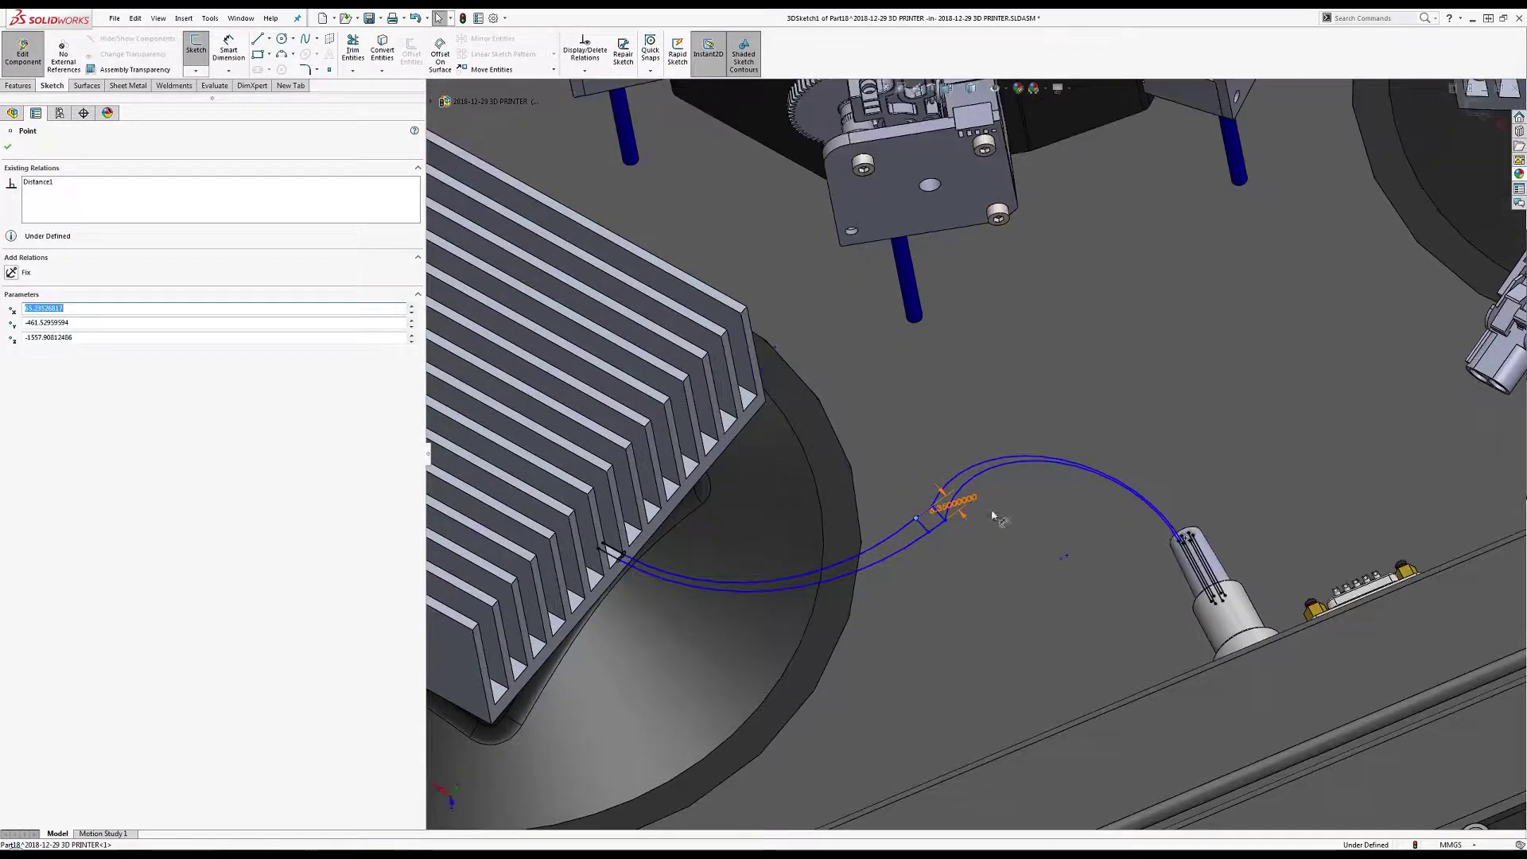
Examine the wire paths between the heatsink and the round connector from several angles.
{"action": "middle_click_drag", "start_coordinate": [1143, 568], "coordinate": [513, 611]}
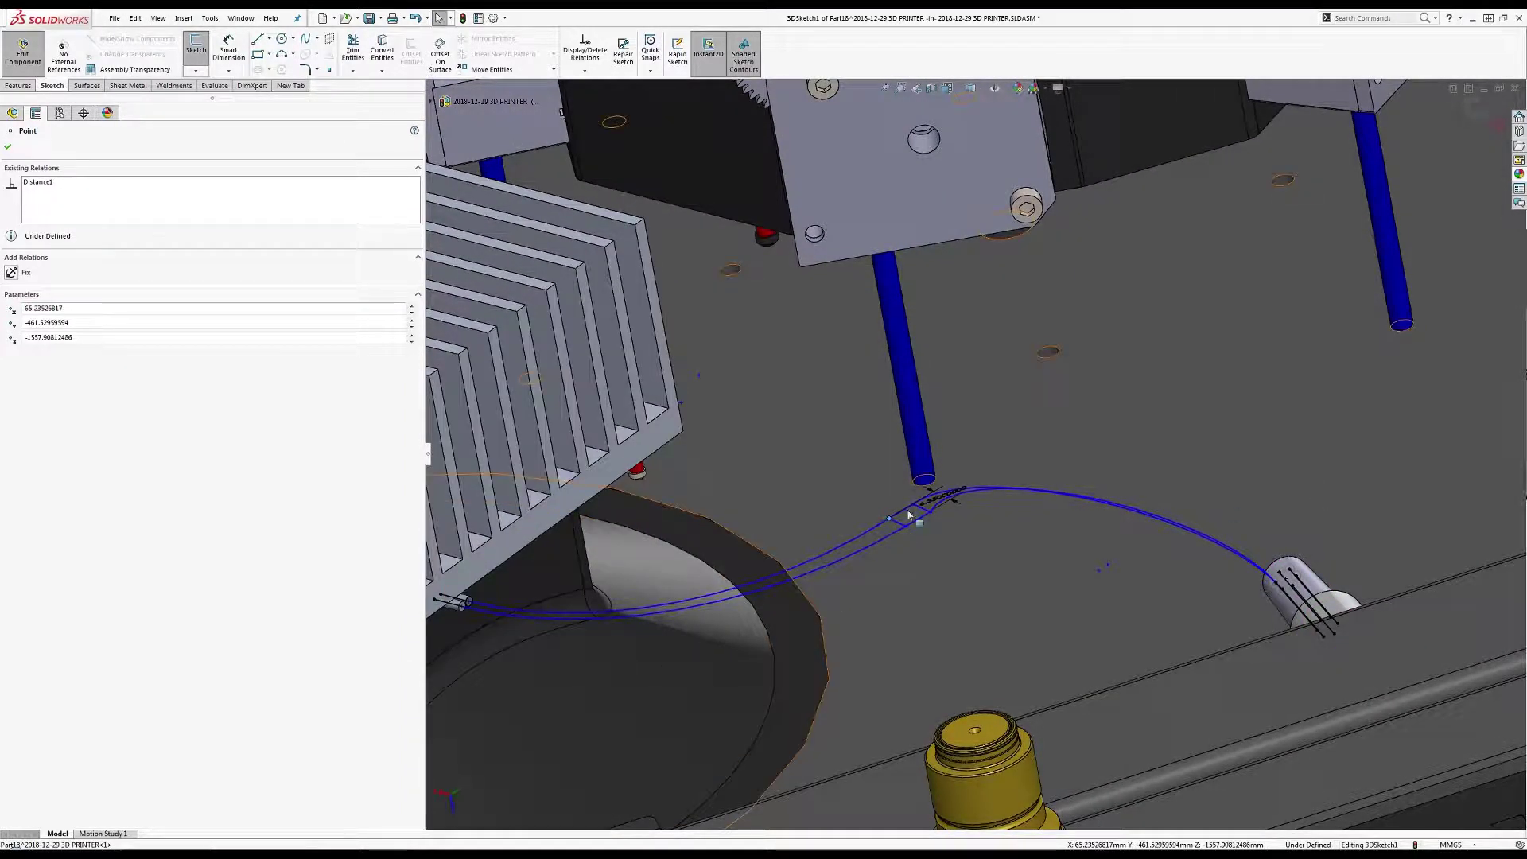
{"action": "middle_click_drag", "start_coordinate": [1249, 593], "coordinate": [1267, 664]}
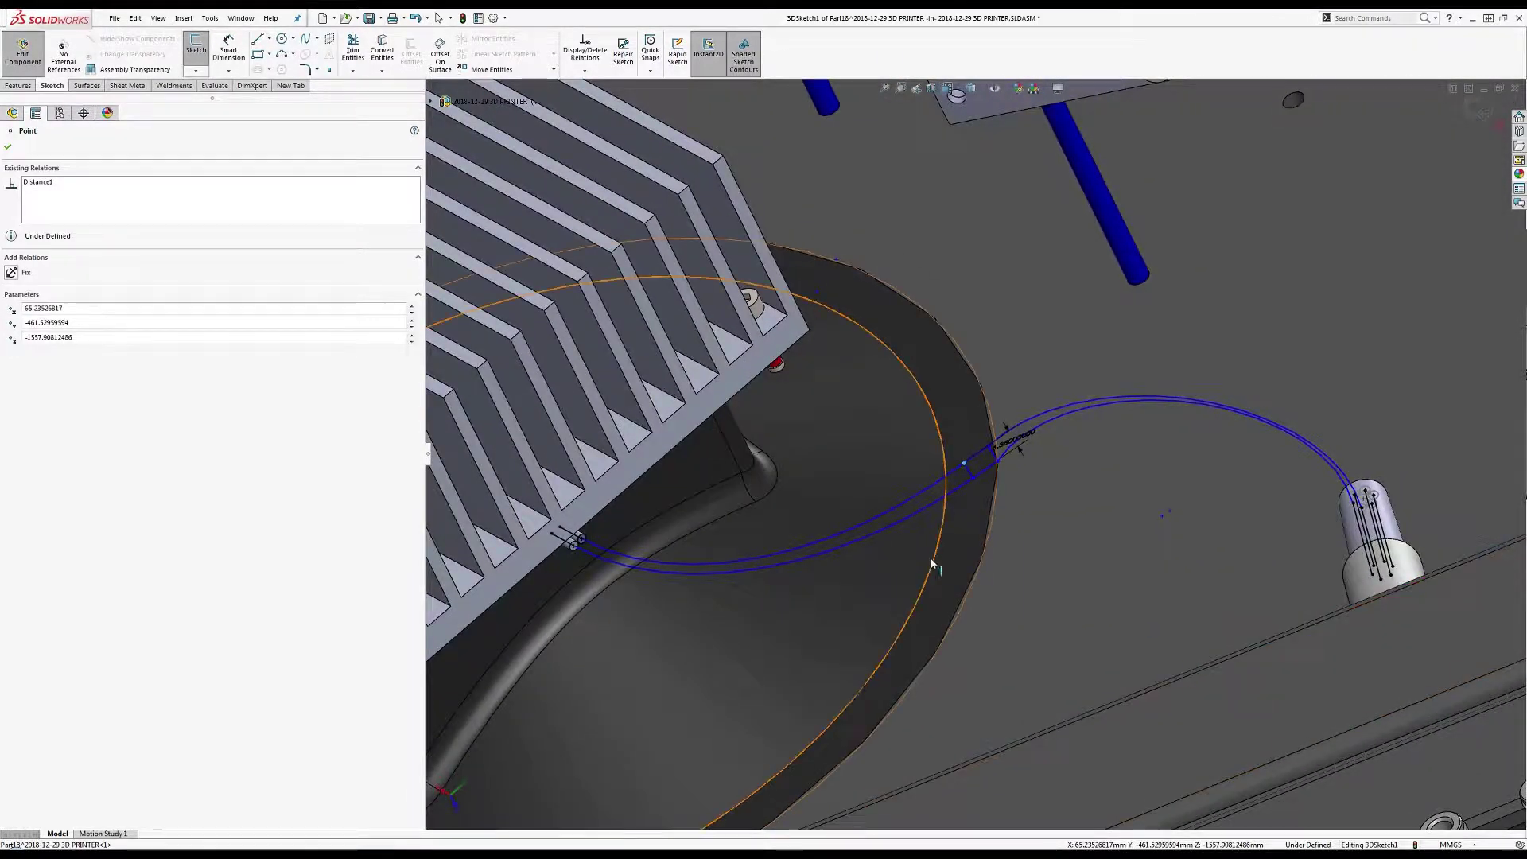
{"action": "middle_click_drag", "start_coordinate": [1046, 505], "coordinate": [1486, 600]}
{"action": "scroll", "coordinate": [1352, 556], "scroll_direction": "down", "scroll_amount": 8}
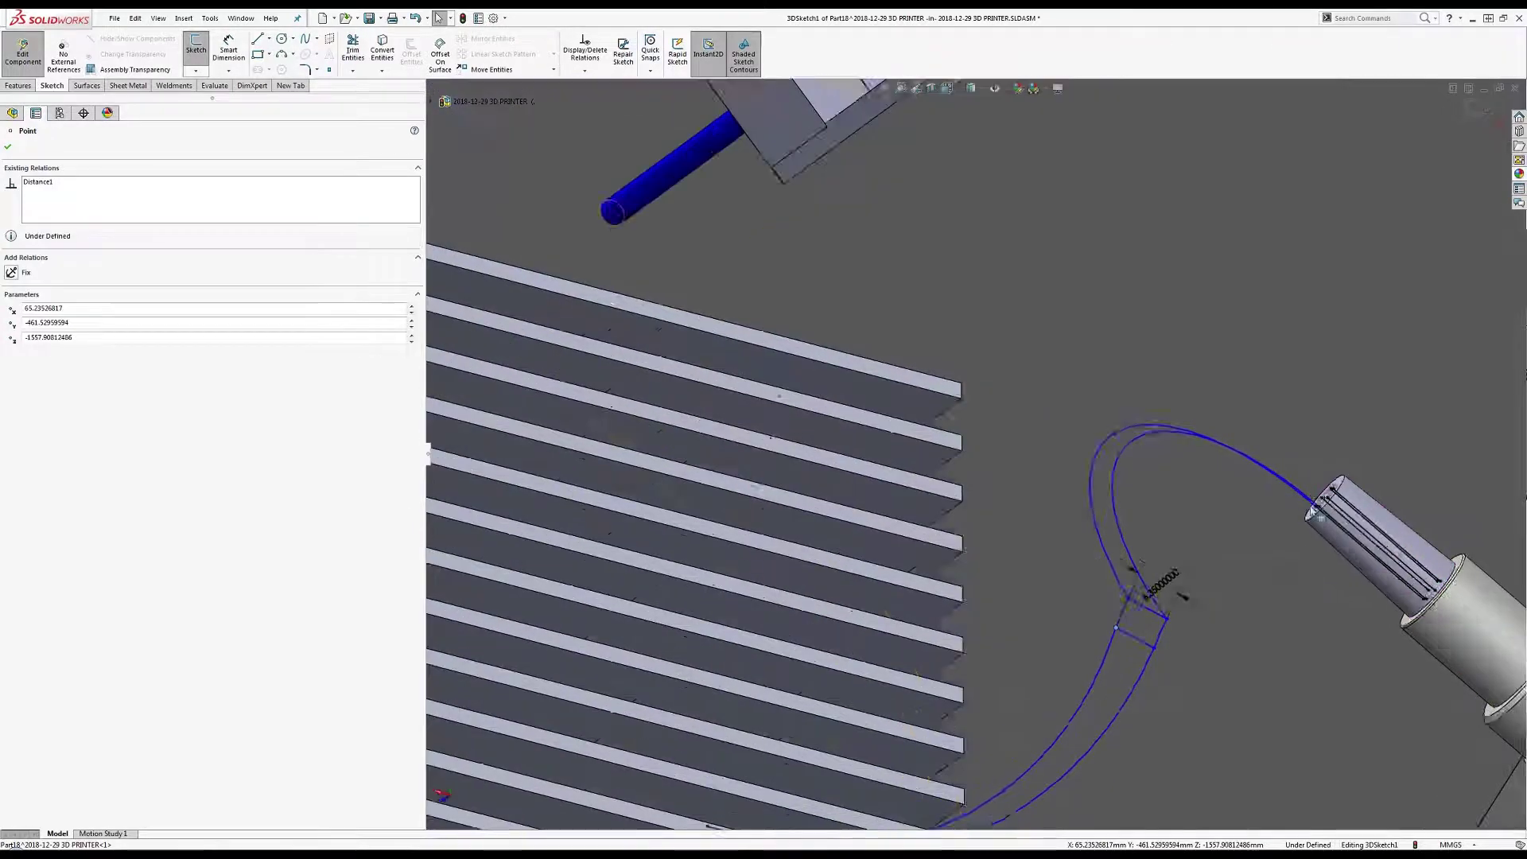
{"action": "mouse_move", "coordinate": [1337, 564]}
{"action": "middle_mouse_down"}
{"action": "mouse_move", "coordinate": [1344, 704]}
{"action": "mouse_move", "coordinate": [1331, 537]}
{"action": "mouse_move", "coordinate": [1523, 482]}
{"action": "mouse_move", "coordinate": [1402, 602]}
{"action": "middle_mouse_up"}
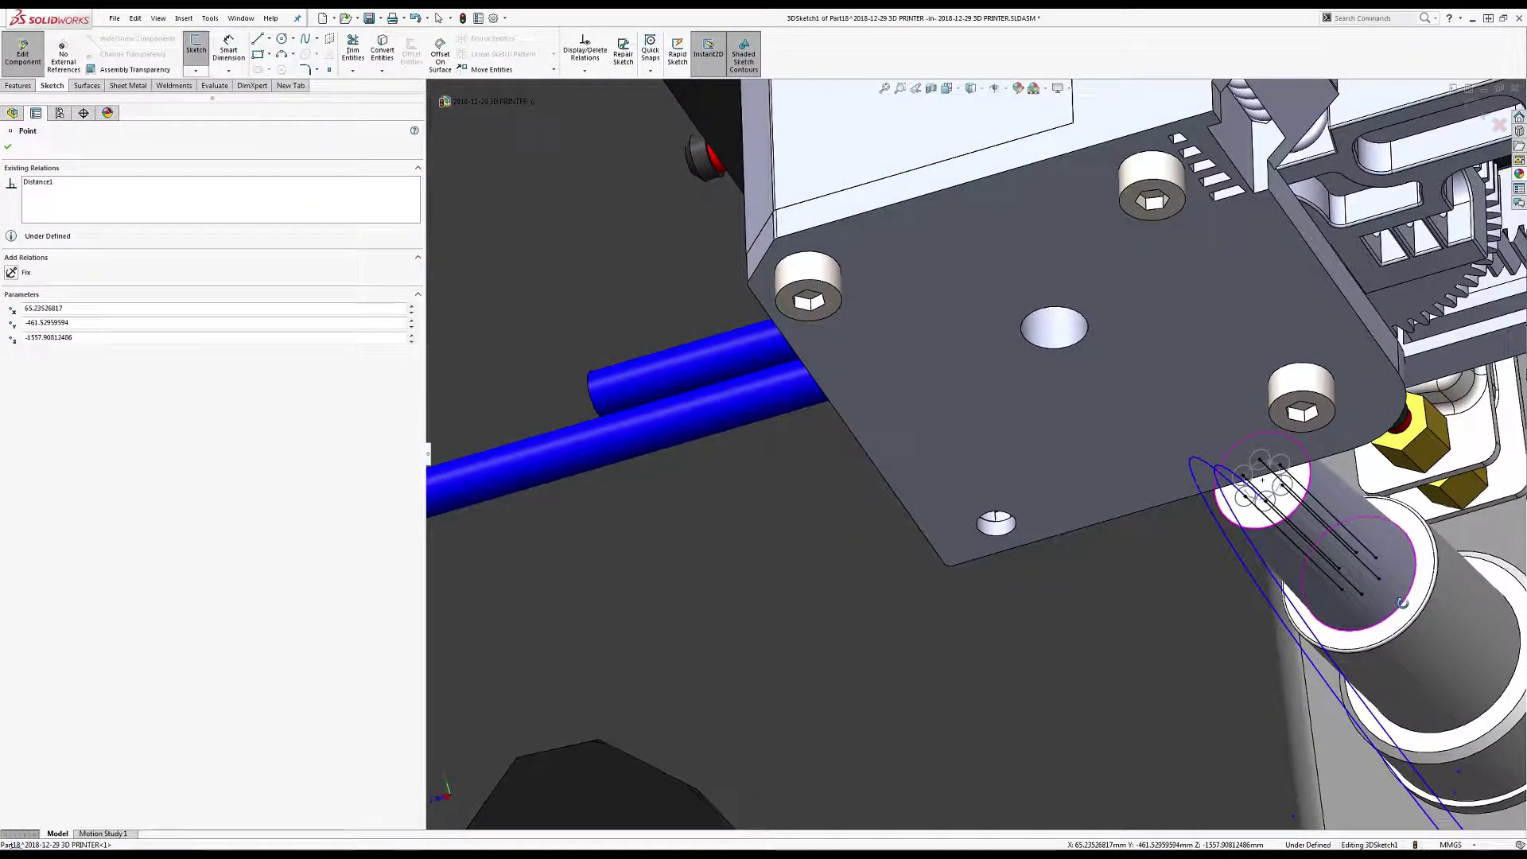
{"action": "middle_click_drag", "start_coordinate": [1402, 602], "coordinate": [1399, 604]}
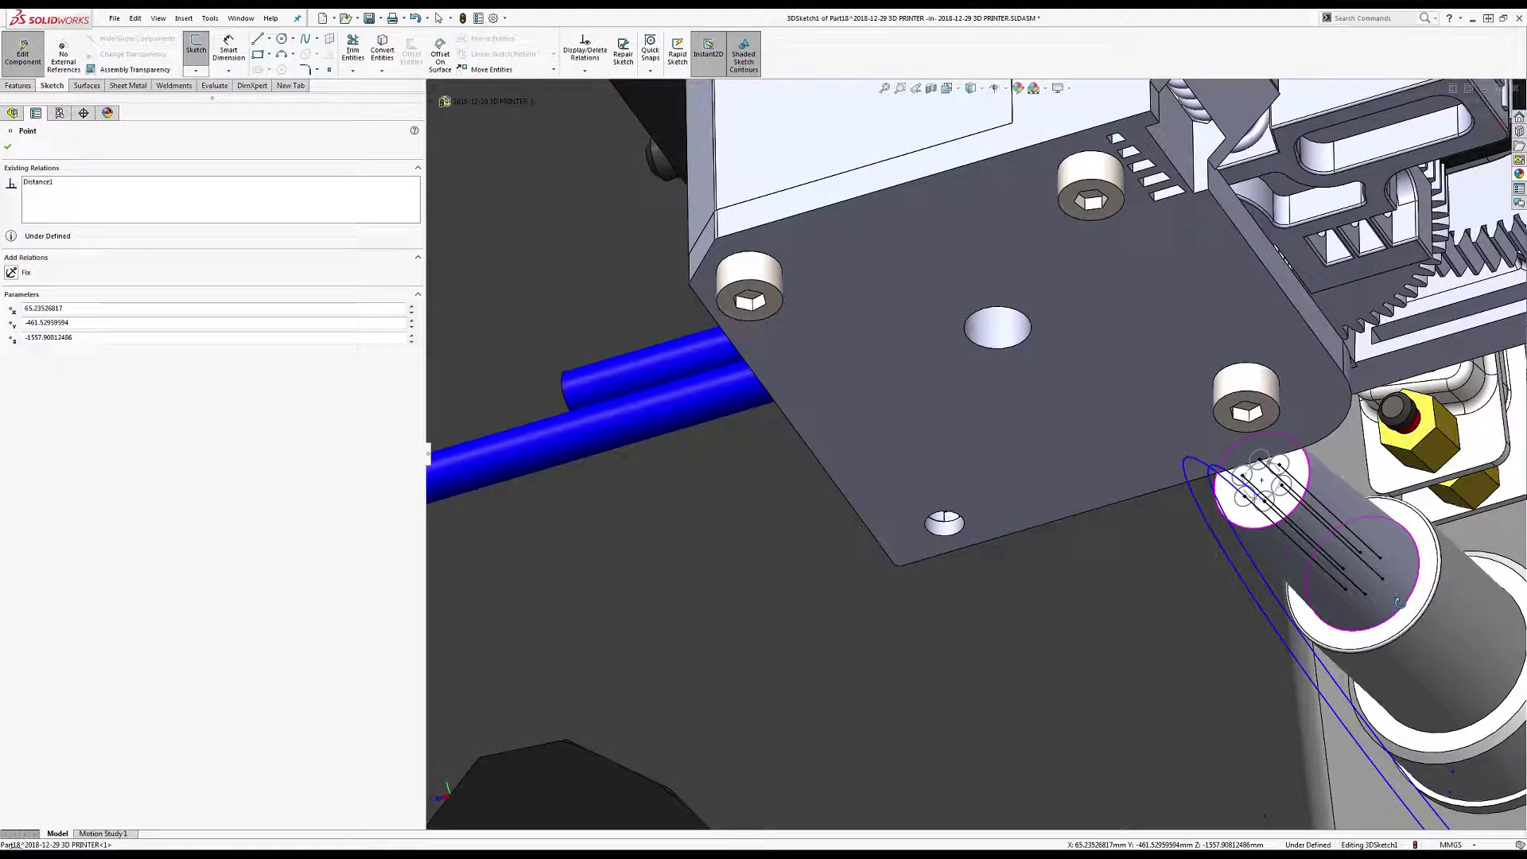
{"action": "mouse_move", "coordinate": [1399, 604]}
{"action": "middle_mouse_down"}
{"action": "mouse_move", "coordinate": [1183, 505]}
{"action": "mouse_move", "coordinate": [1135, 515]}
{"action": "mouse_move", "coordinate": [1180, 549]}
{"action": "mouse_move", "coordinate": [884, 560]}
{"action": "mouse_move", "coordinate": [896, 556]}
{"action": "middle_mouse_up"}
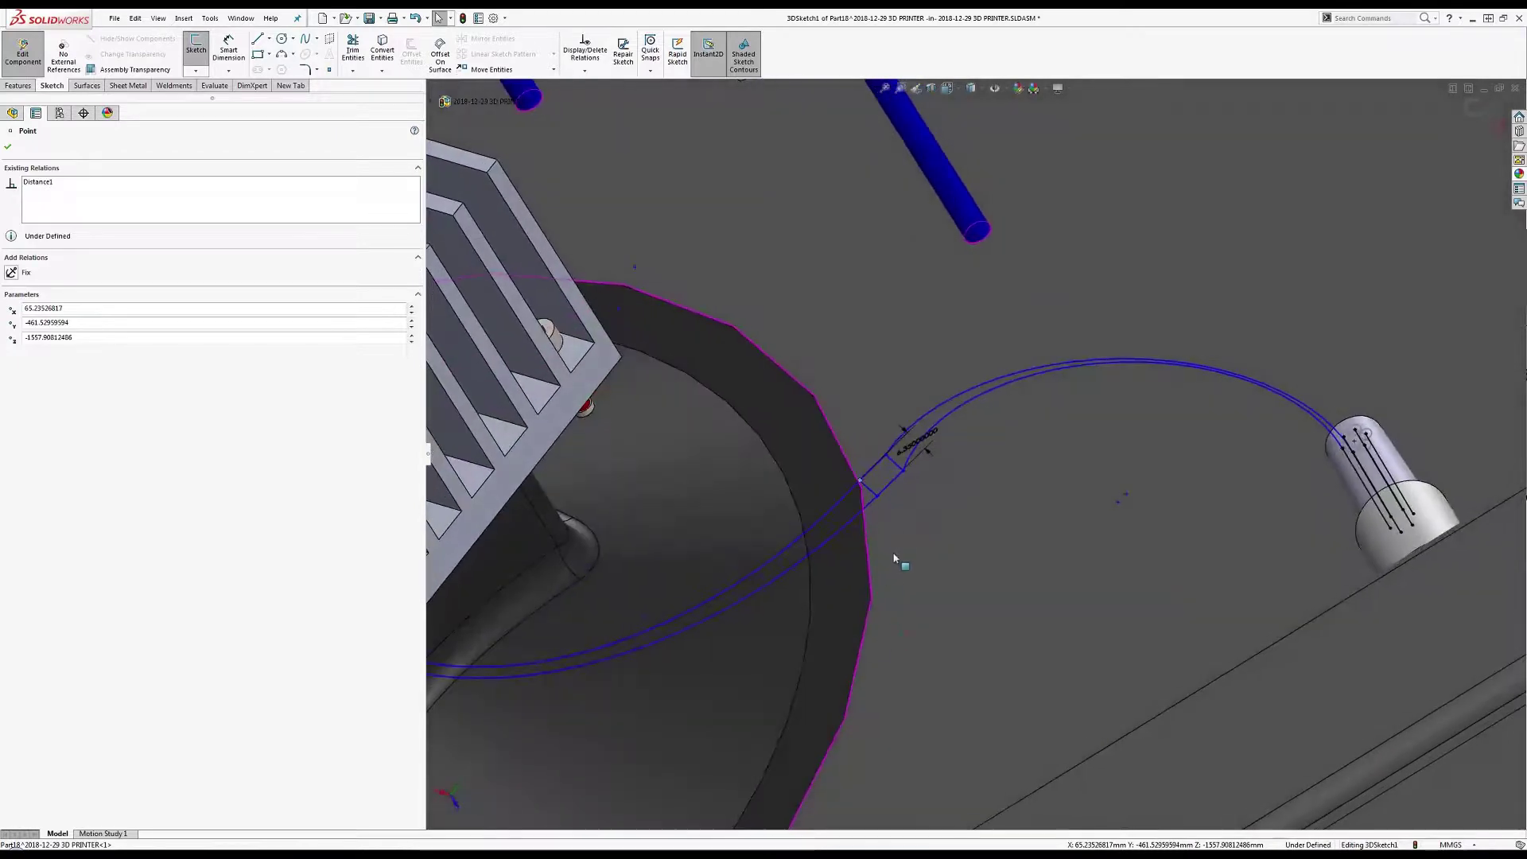
{"action": "key", "text": "Escape"}
{"action": "left_click", "coordinate": [893, 483]}
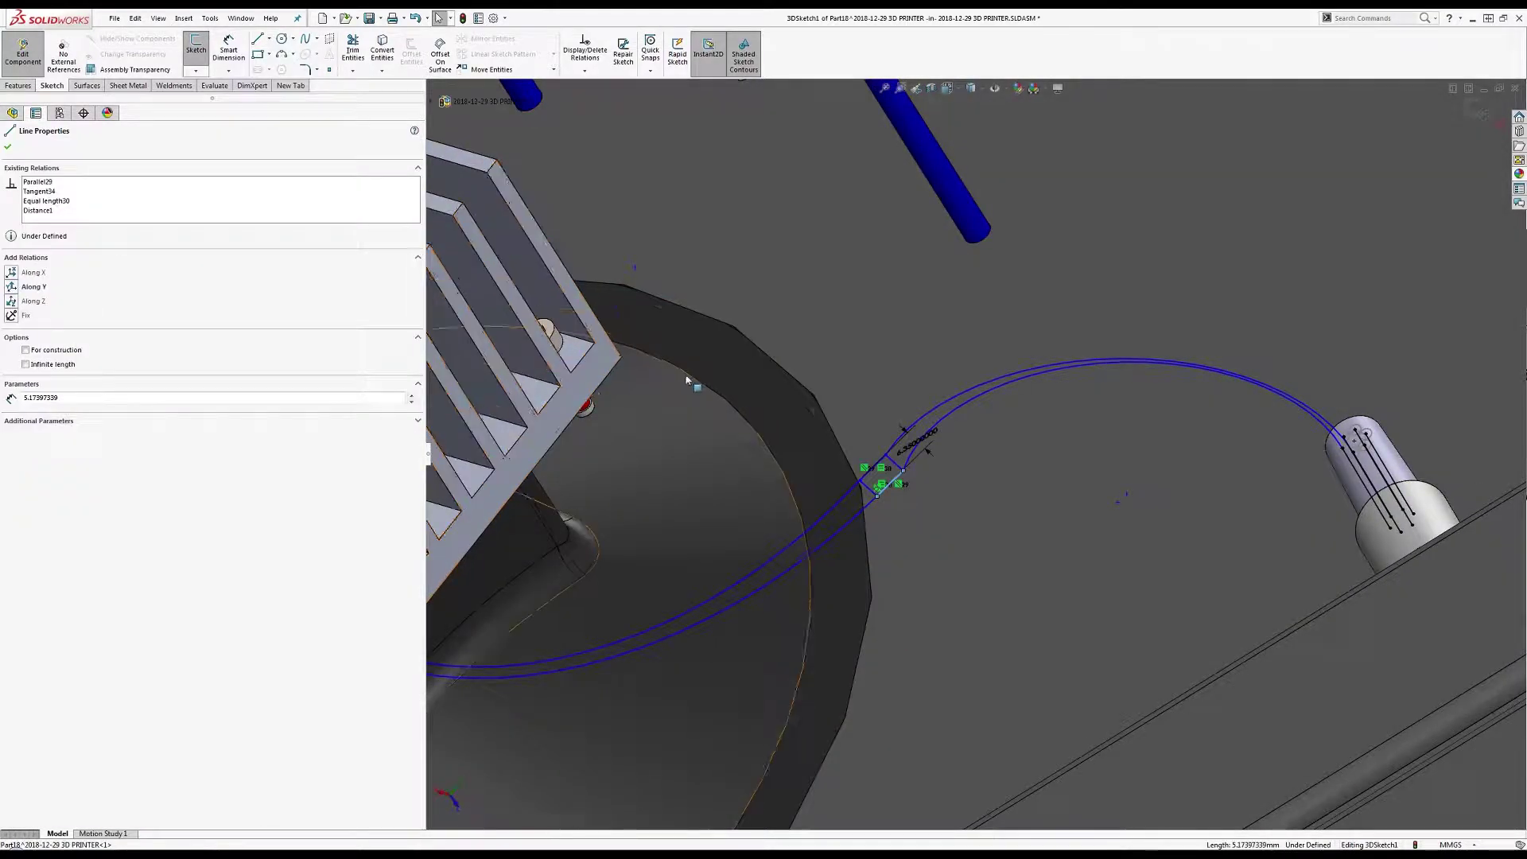
{"action": "left_click", "coordinate": [229, 56]}
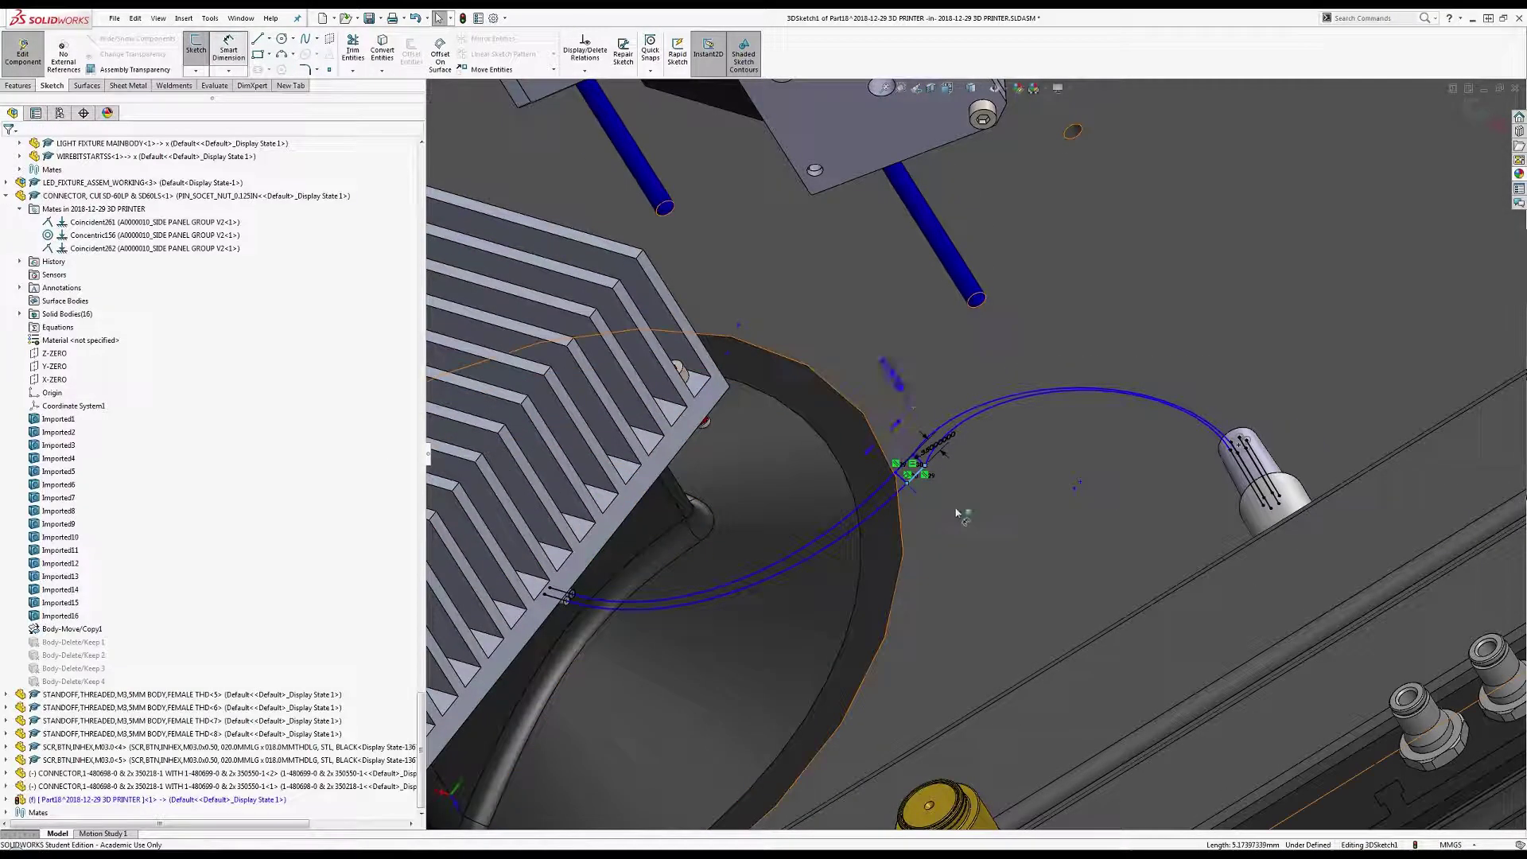
{"action": "left_click", "coordinate": [948, 546]}
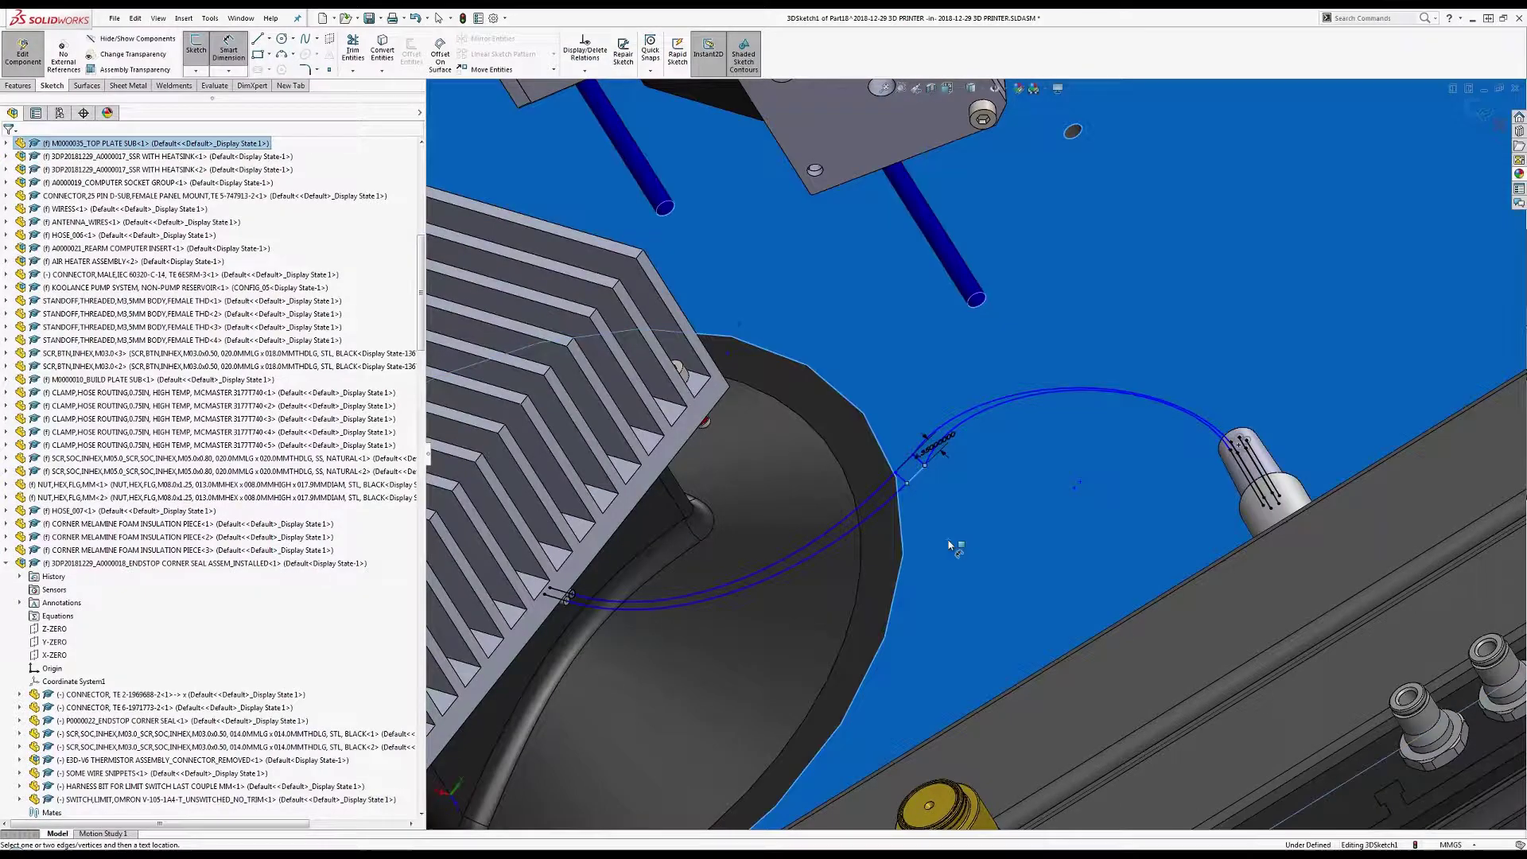
{"action": "scroll", "coordinate": [938, 556], "scroll_direction": "up", "scroll_amount": 3}
{"action": "key", "text": "Escape"}
Move the endpoint of the round-connector-side cross line away from the heatsink, stretching the connecting lines.
{"action": "middle_click_drag", "start_coordinate": [933, 557], "coordinate": [888, 450]}
{"action": "scroll", "coordinate": [937, 444], "scroll_direction": "down", "scroll_amount": 5}
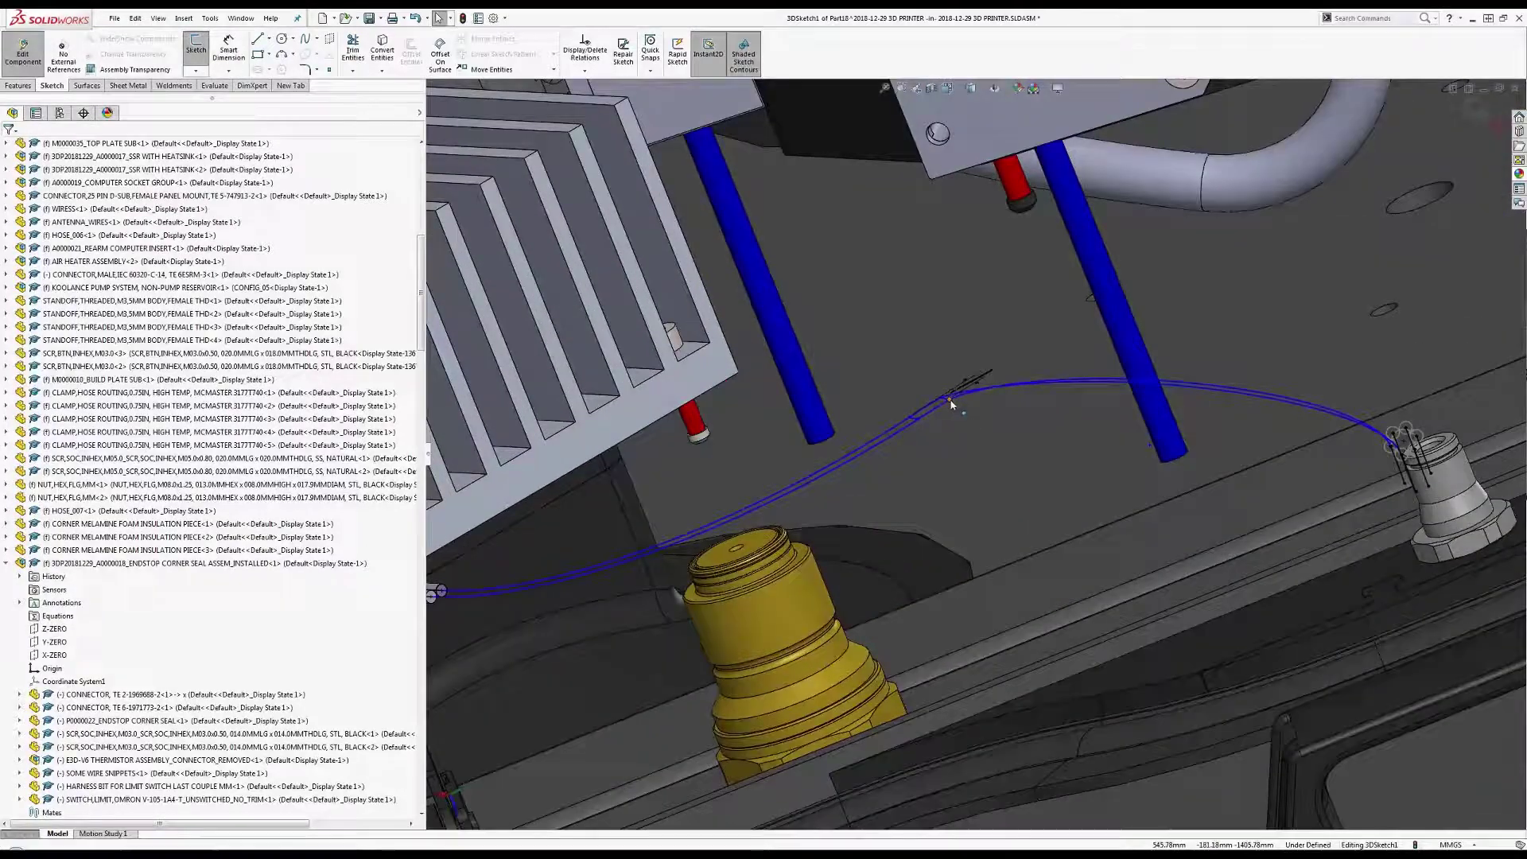
{"action": "mouse_move", "coordinate": [952, 404]}
{"action": "left_mouse_down"}
{"action": "mouse_move", "coordinate": [968, 464]}
{"action": "mouse_move", "coordinate": [1008, 479]}
{"action": "mouse_move", "coordinate": [971, 507]}
{"action": "left_mouse_up"}
{"action": "scroll", "coordinate": [954, 556], "scroll_direction": "down", "scroll_amount": 5}
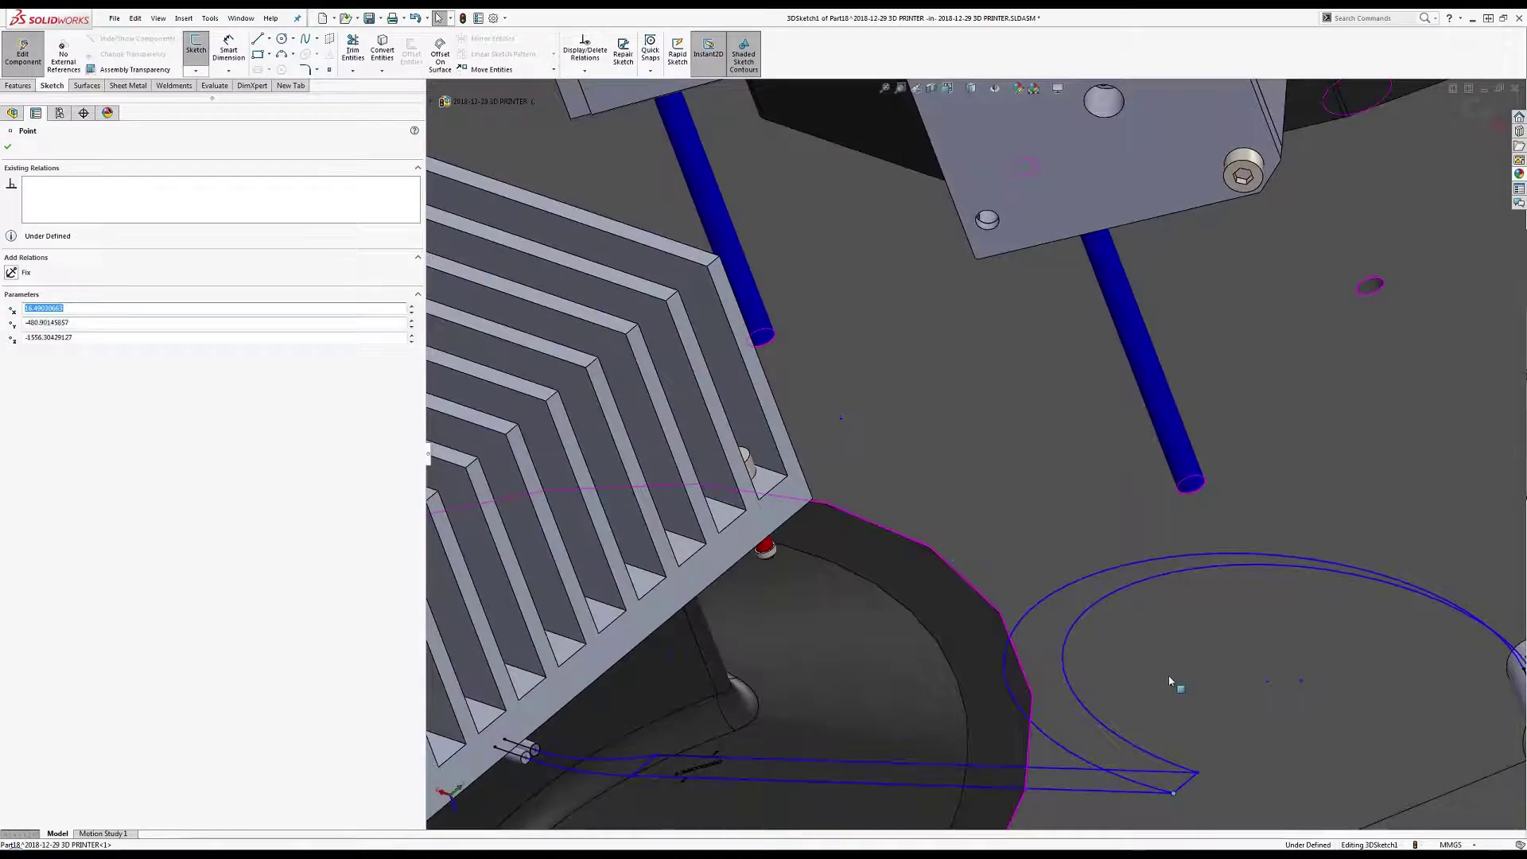
{"action": "scroll", "coordinate": [1166, 684], "scroll_direction": "up", "scroll_amount": 3}
{"action": "scroll", "coordinate": [1145, 691], "scroll_direction": "down", "scroll_amount": 2}
{"action": "key", "text": "Escape"}
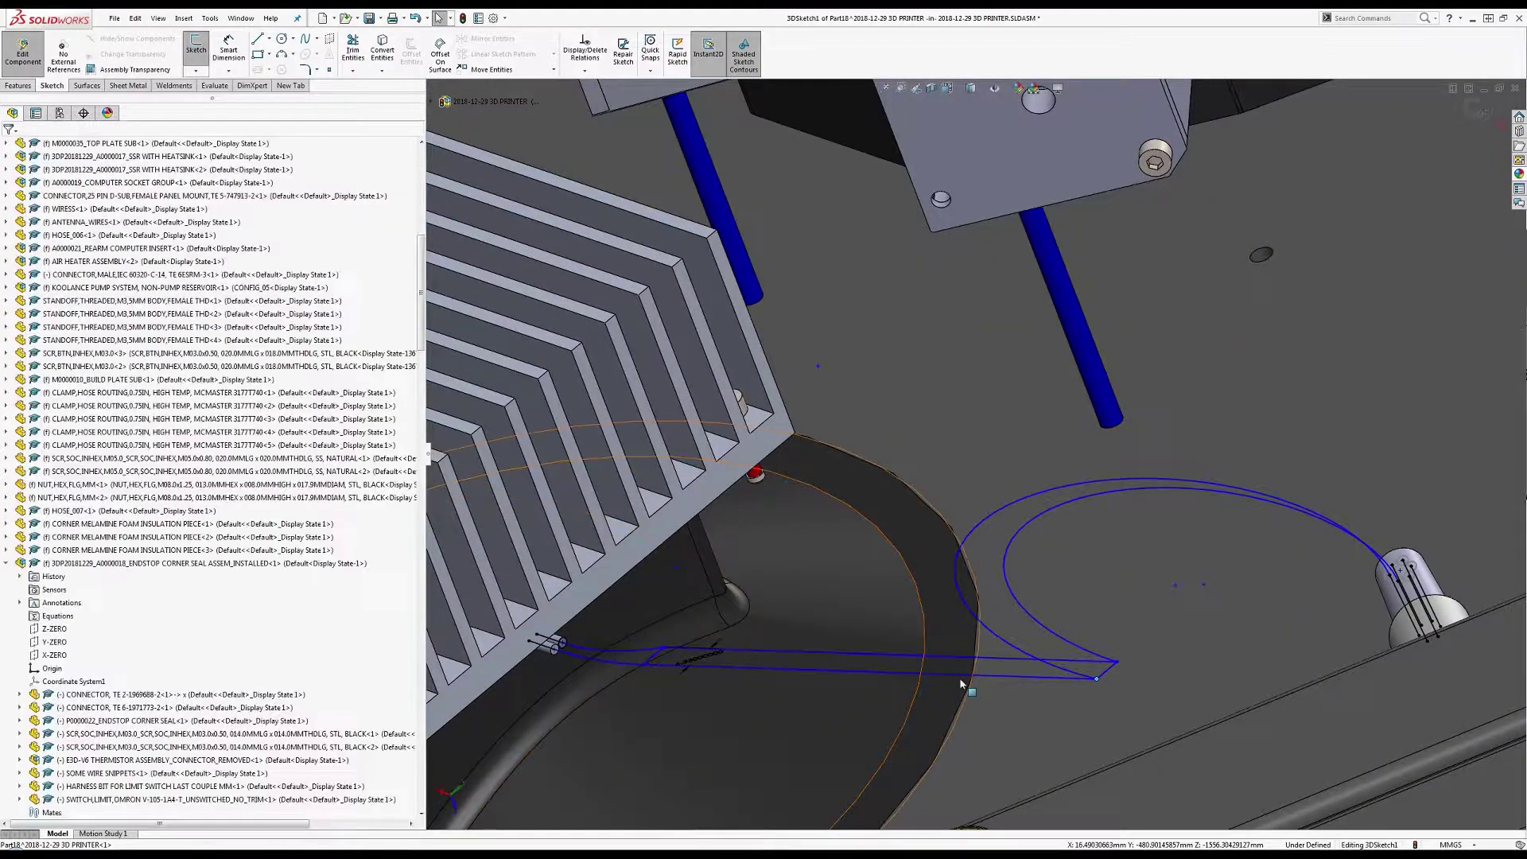
{"action": "mouse_move", "coordinate": [1000, 686]}
{"action": "middle_mouse_down"}
{"action": "mouse_move", "coordinate": [1028, 597]}
{"action": "mouse_move", "coordinate": [1007, 692]}
{"action": "middle_mouse_up"}
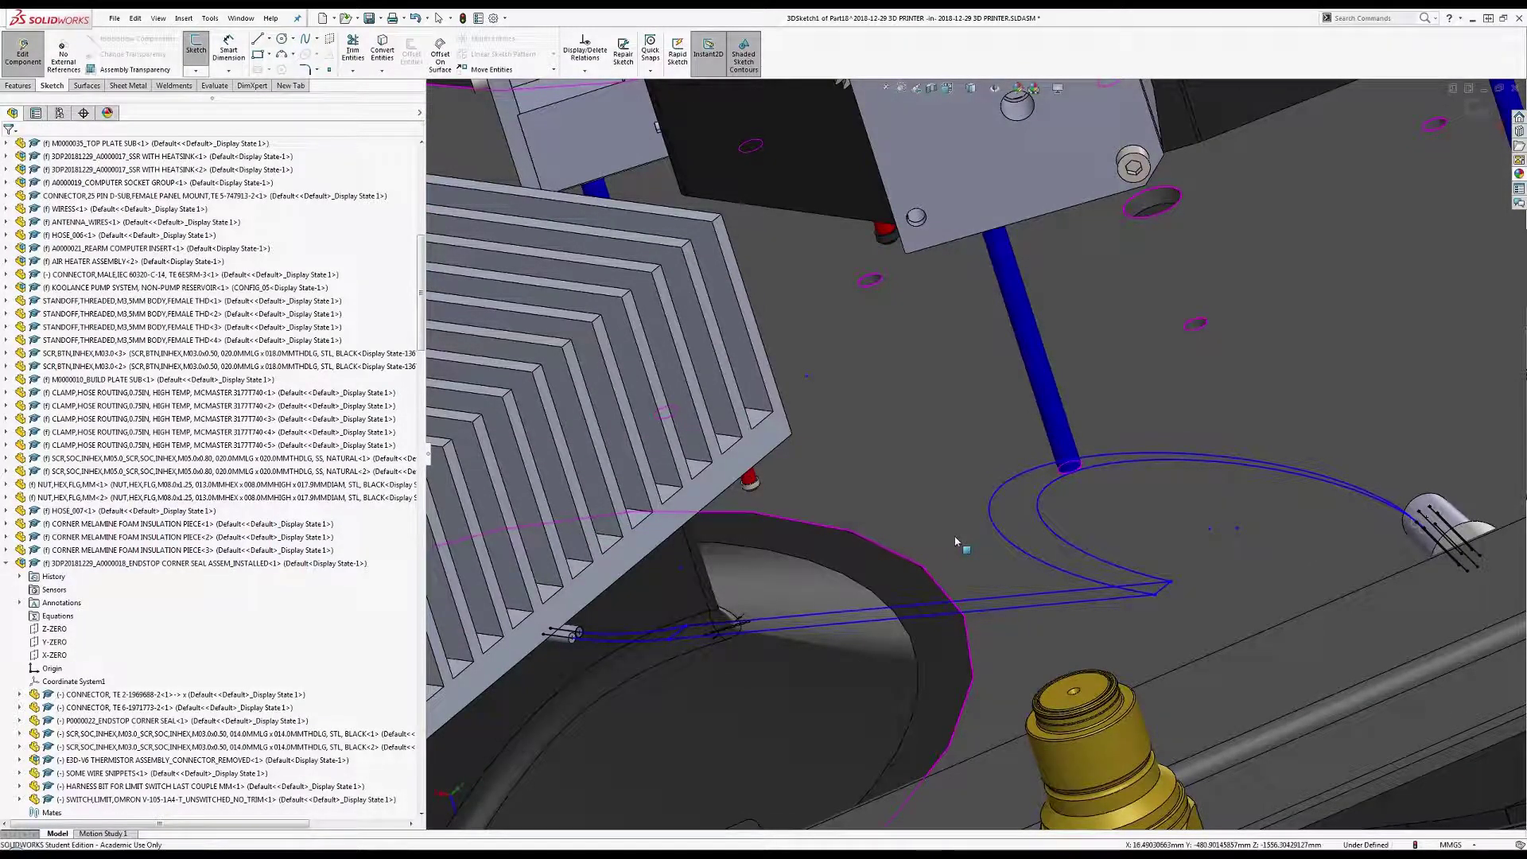
Reposition the endpoint of the round-connector-side cross line and delete the two arcs running from it to the round connector.
{"action": "left_click", "coordinate": [957, 542]}
{"action": "middle_click_drag", "start_coordinate": [1002, 567], "coordinate": [860, 581]}
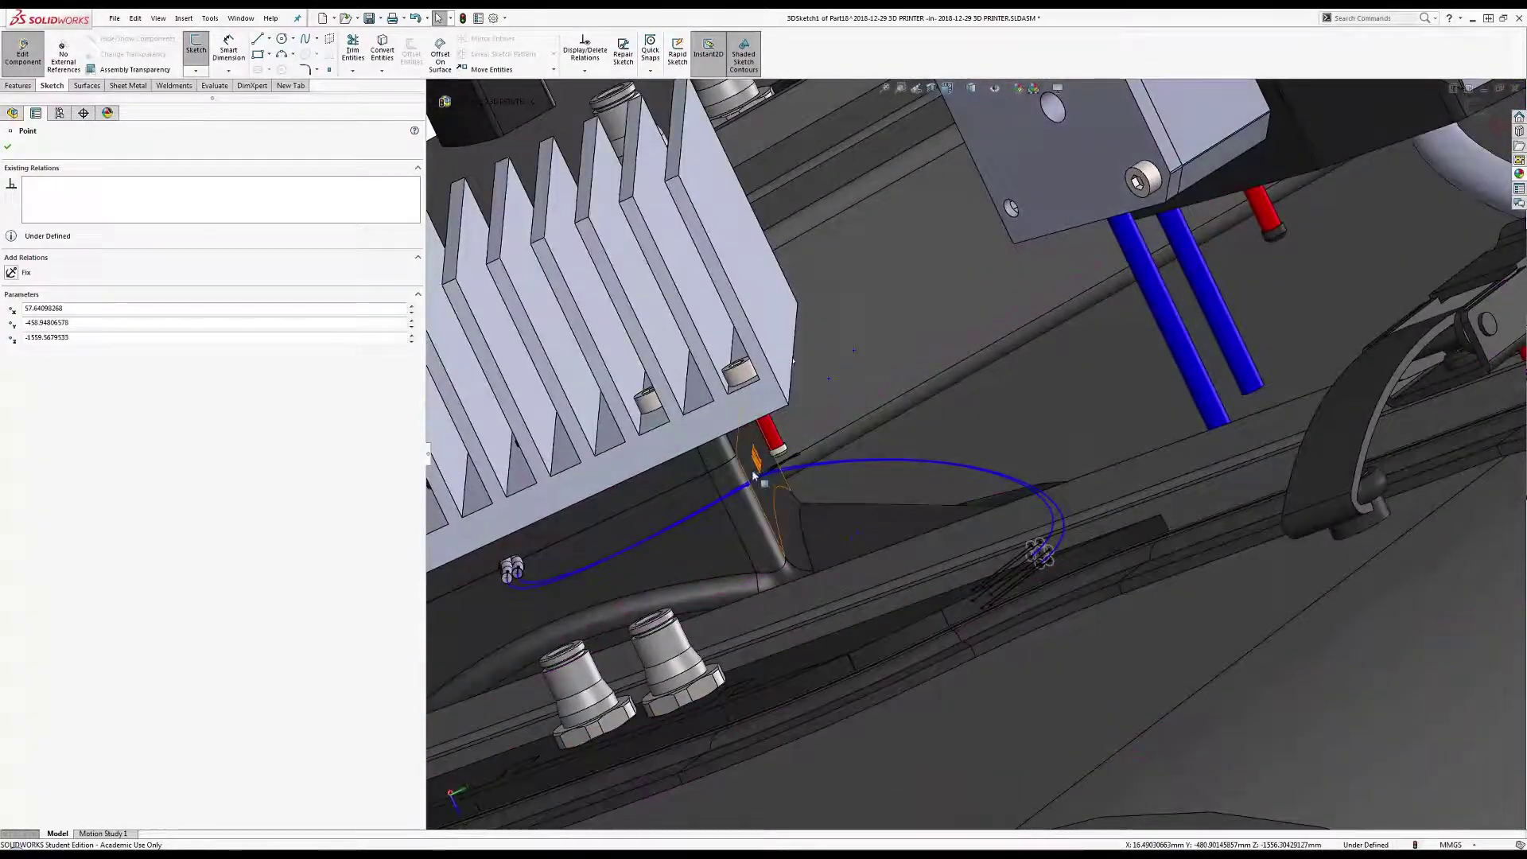
{"action": "left_click_drag", "start_coordinate": [758, 482], "coordinate": [810, 521]}
{"action": "left_click", "coordinate": [1042, 553]}
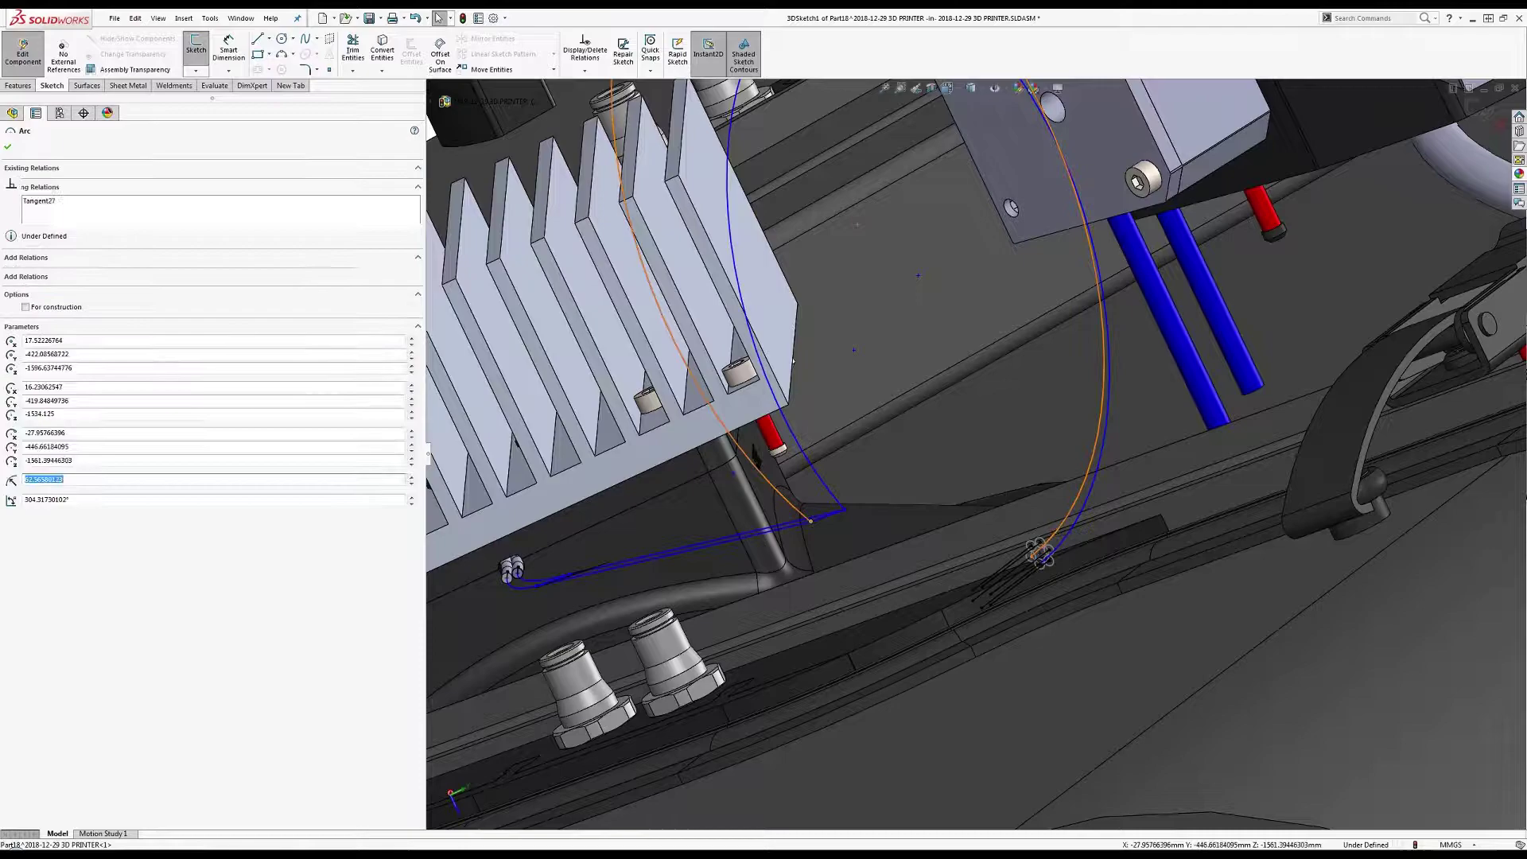
{"action": "left_click", "coordinate": [1069, 532], "text": "ctrl"}
{"action": "key", "text": "Escape"}
Stretch the connecting lines away from the heatsink and try to make the inner heatsink-side arc tangent to its connecting line.
{"action": "mouse_move", "coordinate": [1075, 530]}
{"action": "middle_mouse_down"}
{"action": "mouse_move", "coordinate": [1153, 590]}
{"action": "mouse_move", "coordinate": [1105, 501]}
{"action": "mouse_move", "coordinate": [866, 610]}
{"action": "middle_mouse_up"}
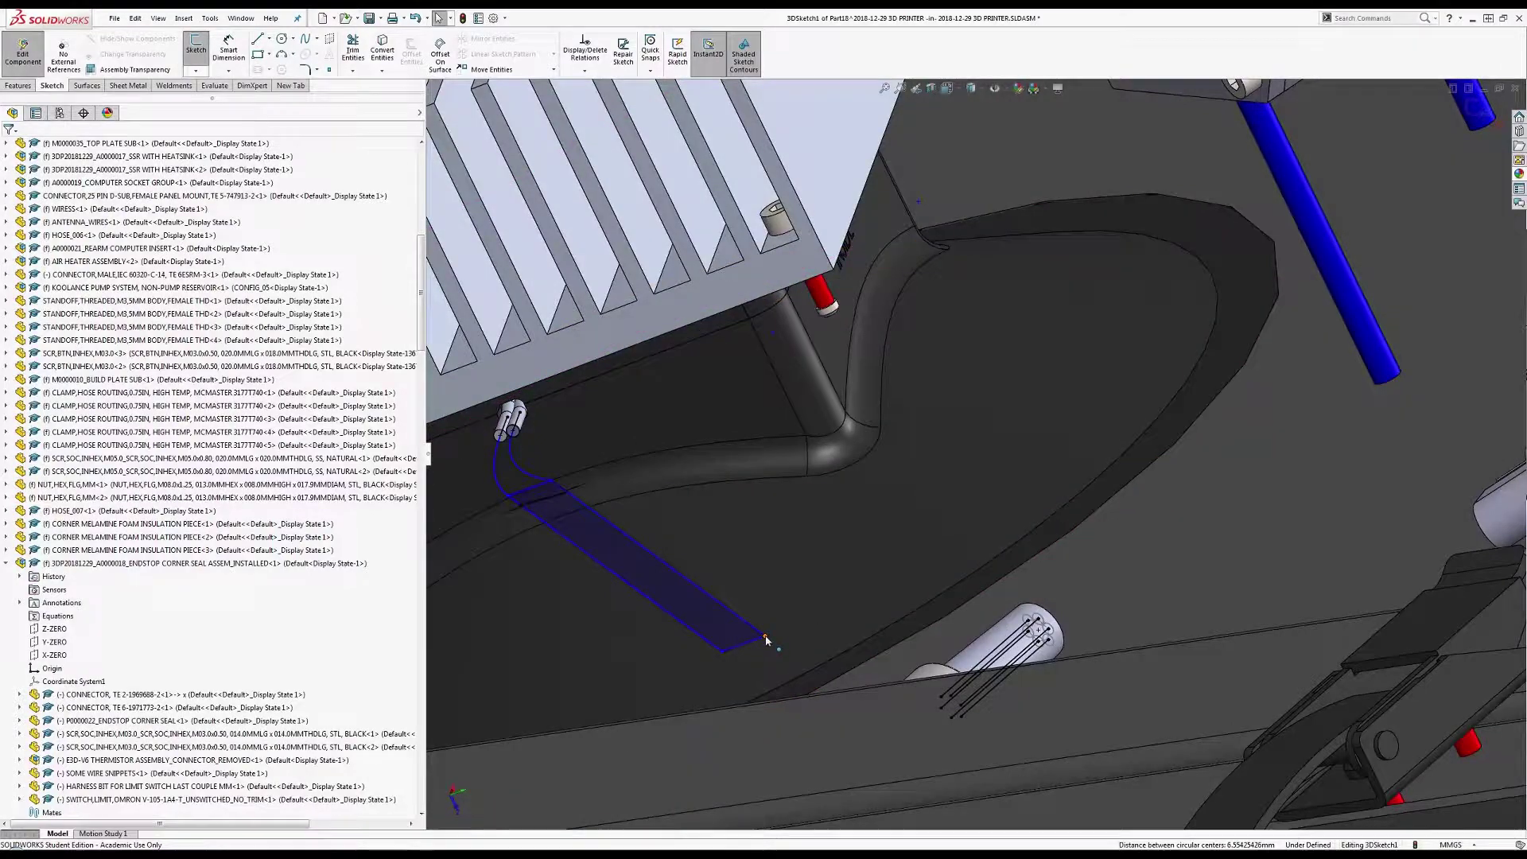
{"action": "left_click", "coordinate": [892, 720]}
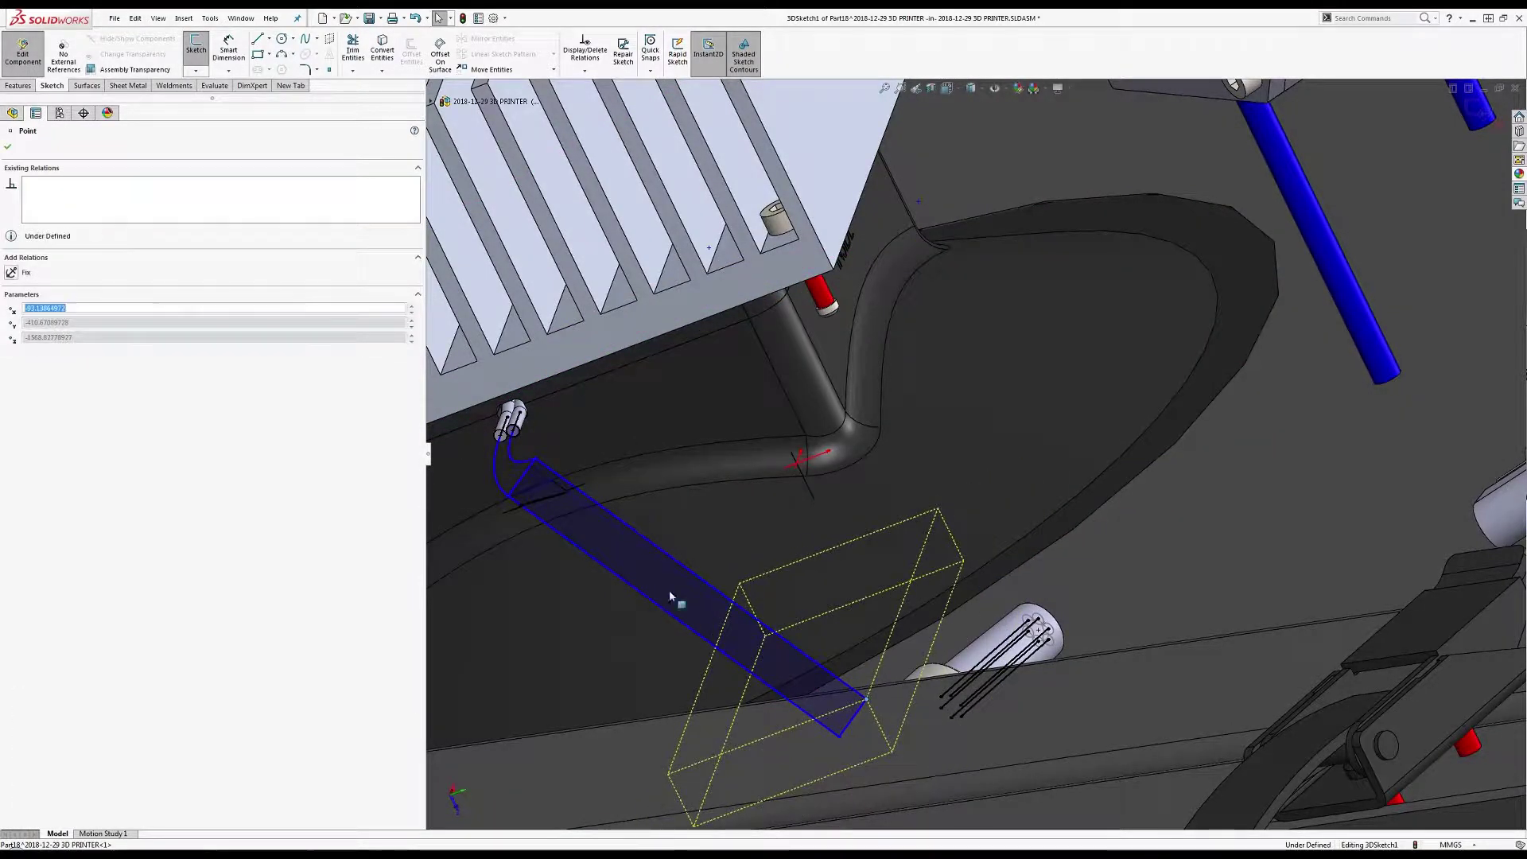
{"action": "mouse_move", "coordinate": [669, 589]}
{"action": "middle_mouse_down"}
{"action": "mouse_move", "coordinate": [625, 583]}
{"action": "mouse_move", "coordinate": [694, 612]}
{"action": "middle_mouse_up"}
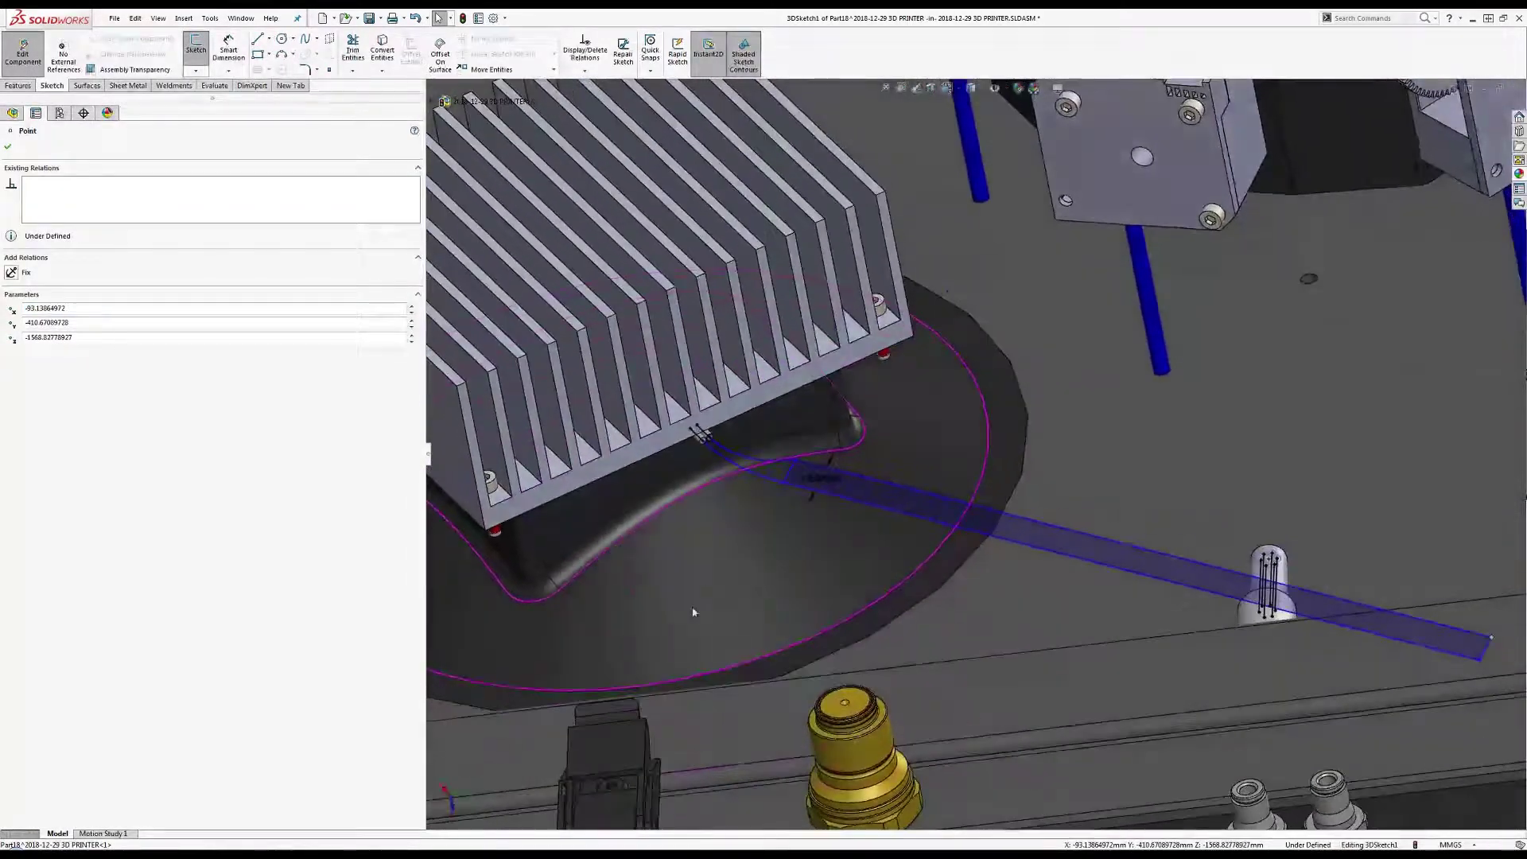
{"action": "left_click", "coordinate": [759, 459]}
{"action": "left_click", "coordinate": [820, 468], "text": "ctrl"}
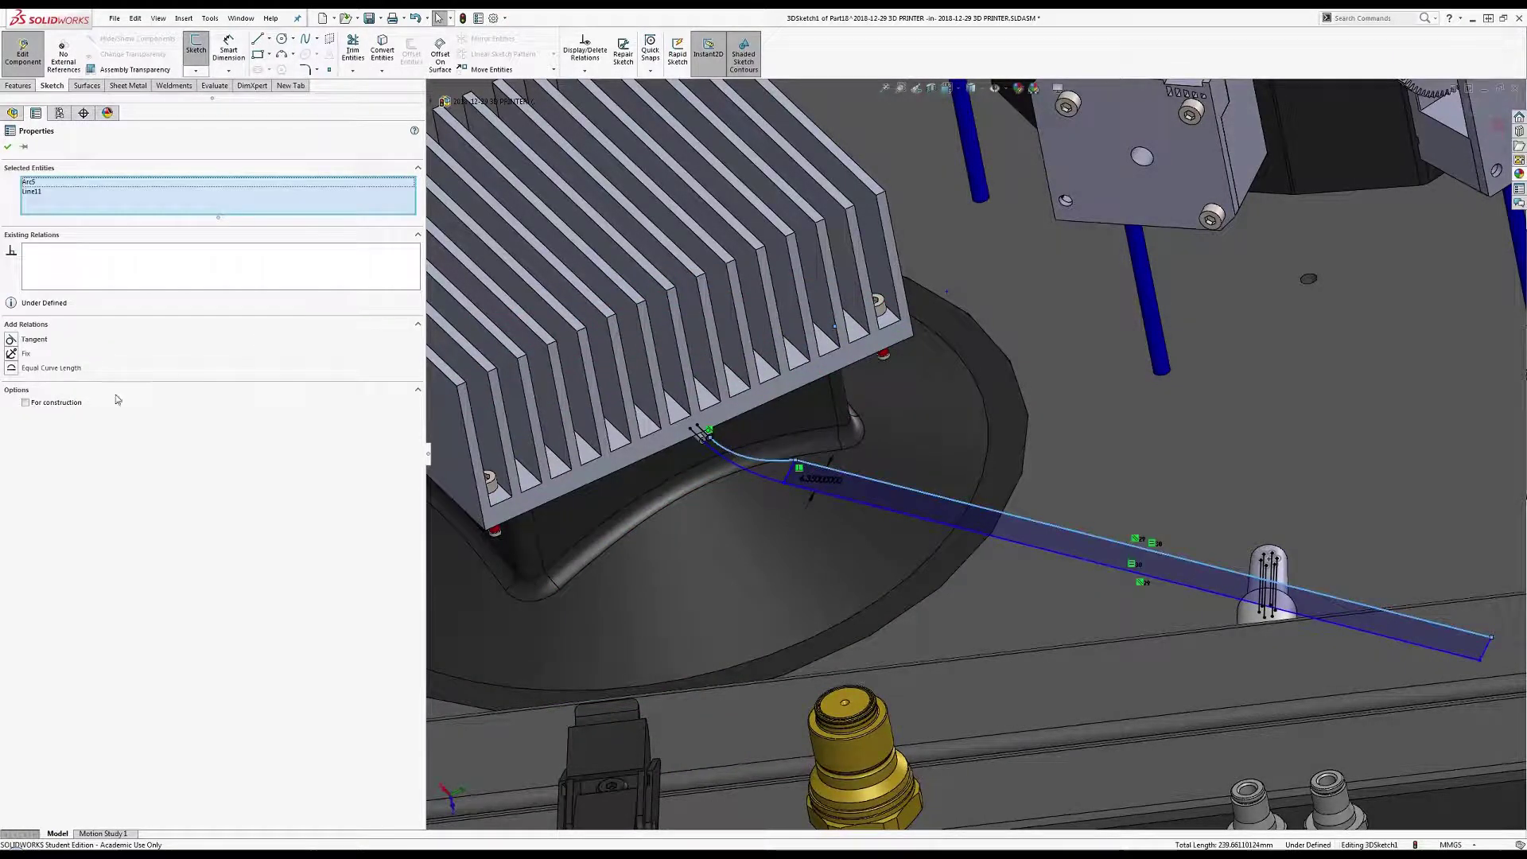
{"action": "left_click", "coordinate": [33, 340]}
{"action": "left_click", "coordinate": [818, 549]}
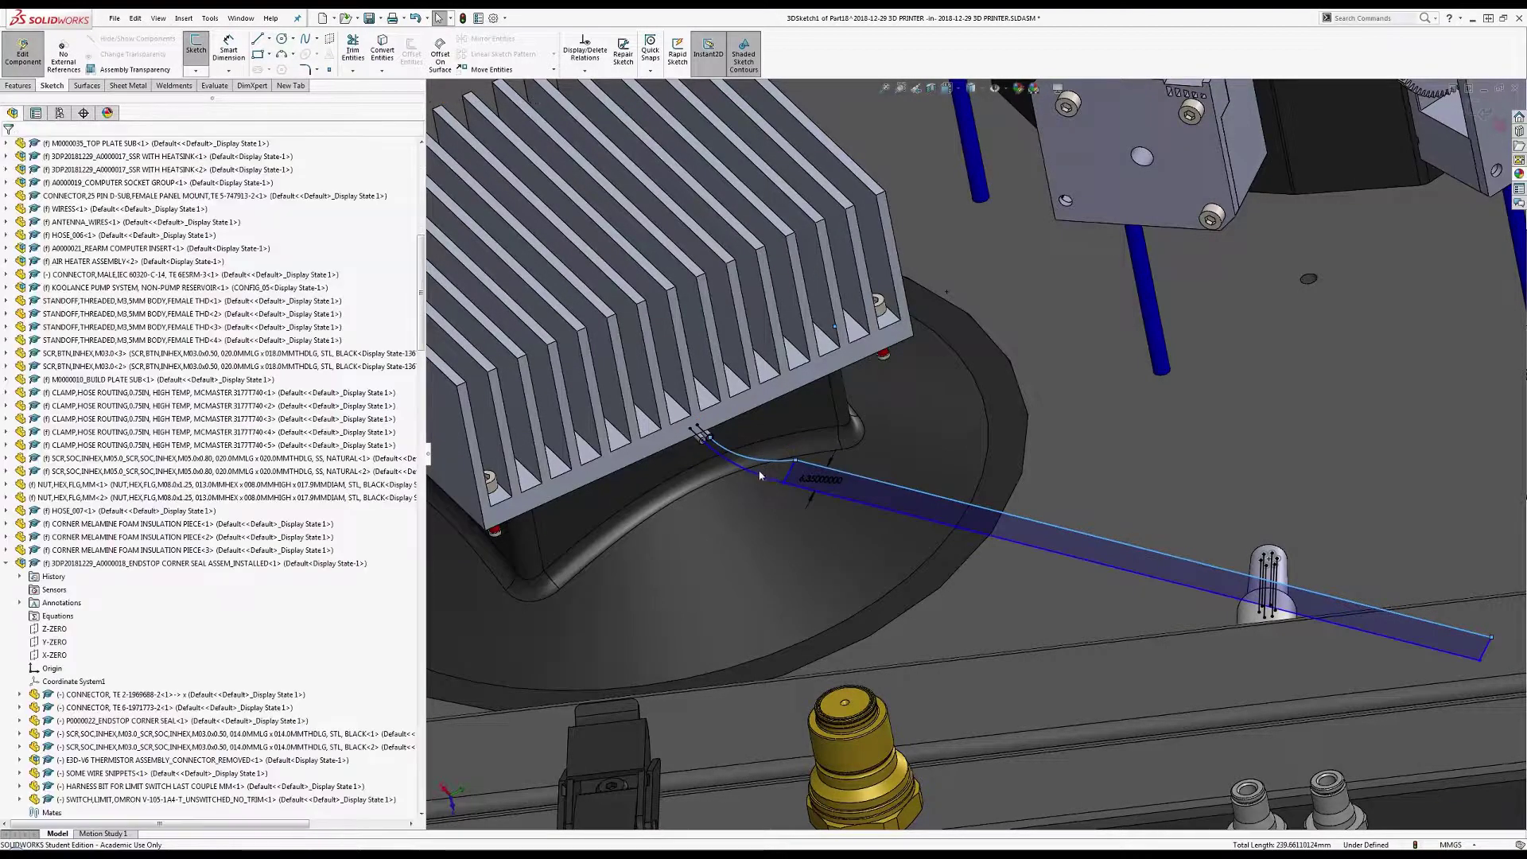
Move the free cross line's endpoint back toward the heatsink to shorten the two connecting lines.
{"action": "scroll", "coordinate": [756, 465], "scroll_direction": "up", "scroll_amount": 3}
{"action": "mouse_move", "coordinate": [756, 466]}
{"action": "middle_mouse_down"}
{"action": "mouse_move", "coordinate": [1006, 447]}
{"action": "mouse_move", "coordinate": [1074, 486]}
{"action": "mouse_move", "coordinate": [1129, 571]}
{"action": "middle_mouse_up"}
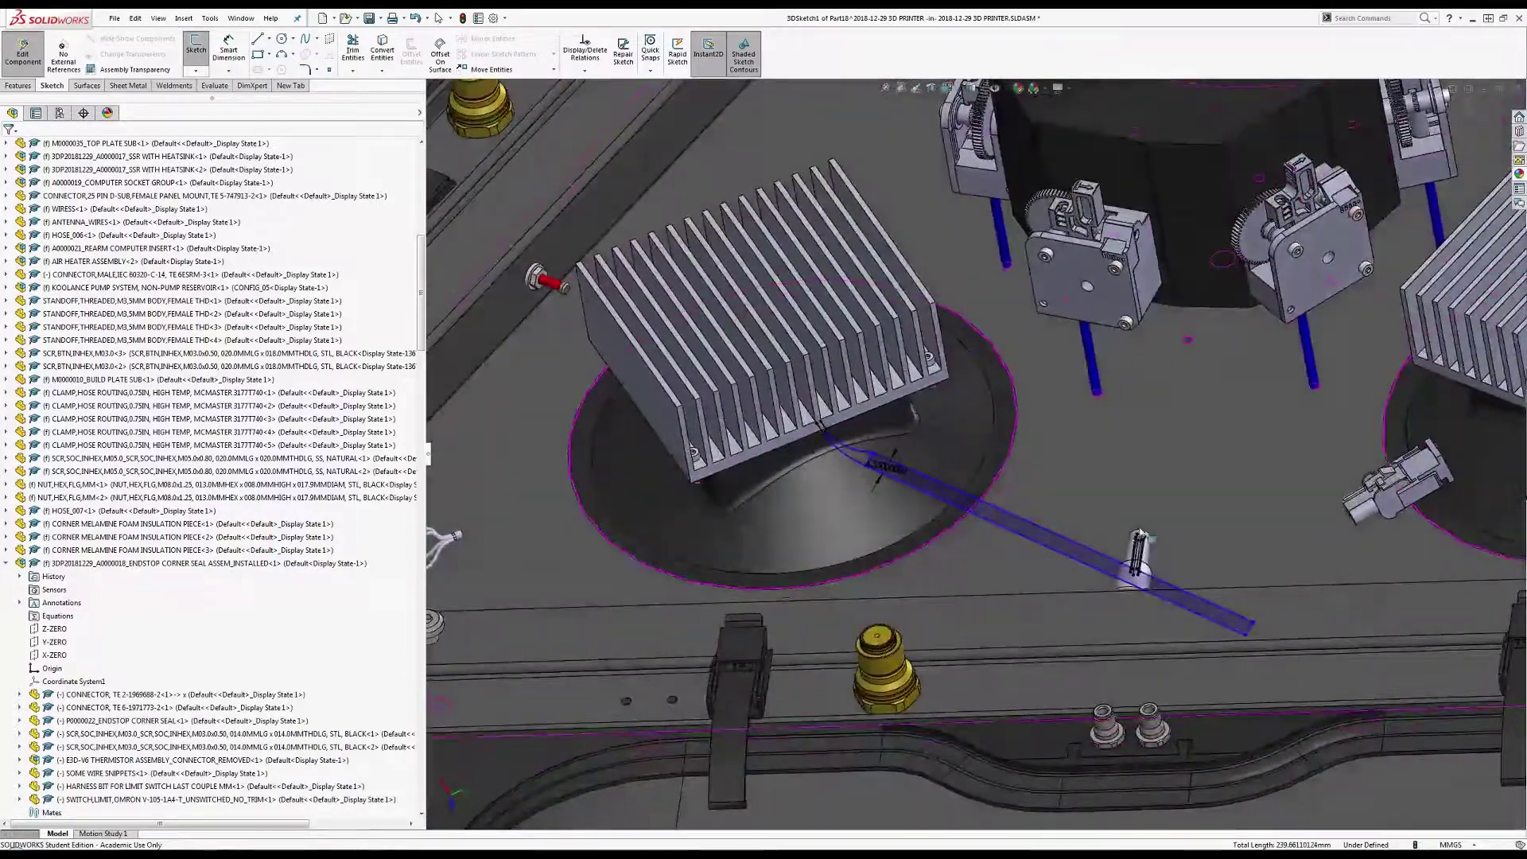
{"action": "scroll", "coordinate": [1138, 579], "scroll_direction": "down", "scroll_amount": 3}
{"action": "scroll", "coordinate": [1145, 590], "scroll_direction": "down", "scroll_amount": 2}
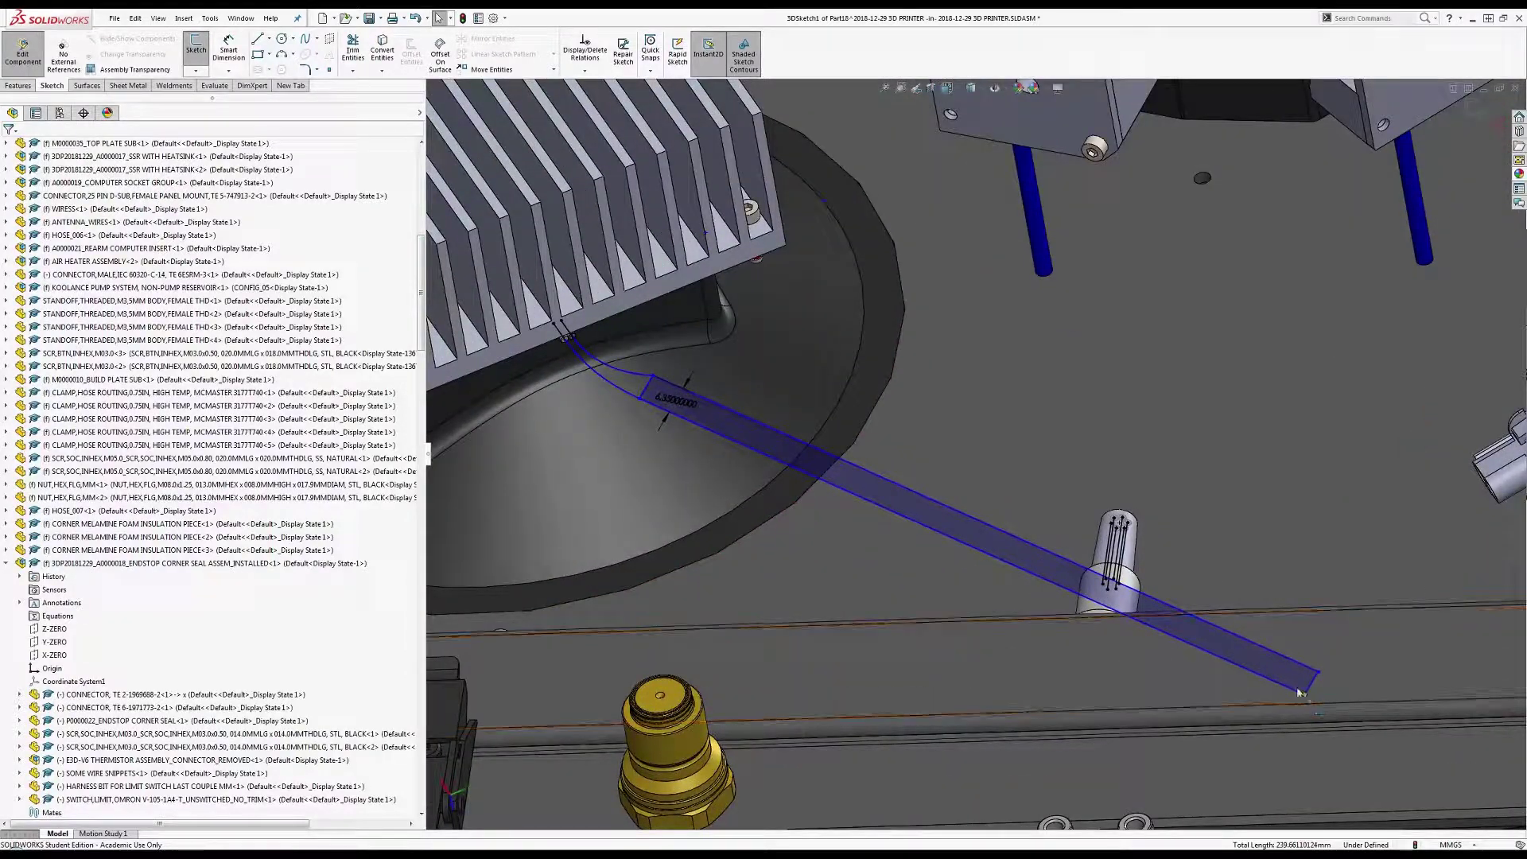
{"action": "mouse_move", "coordinate": [1309, 699]}
{"action": "left_mouse_down"}
{"action": "mouse_move", "coordinate": [1032, 489]}
{"action": "mouse_move", "coordinate": [940, 491]}
{"action": "left_mouse_up"}
Replace the inner heatsink-side arc with a spline from the LED fixture stub to the end of its connecting line.
{"action": "scroll", "coordinate": [599, 362], "scroll_direction": "down", "scroll_amount": 4}
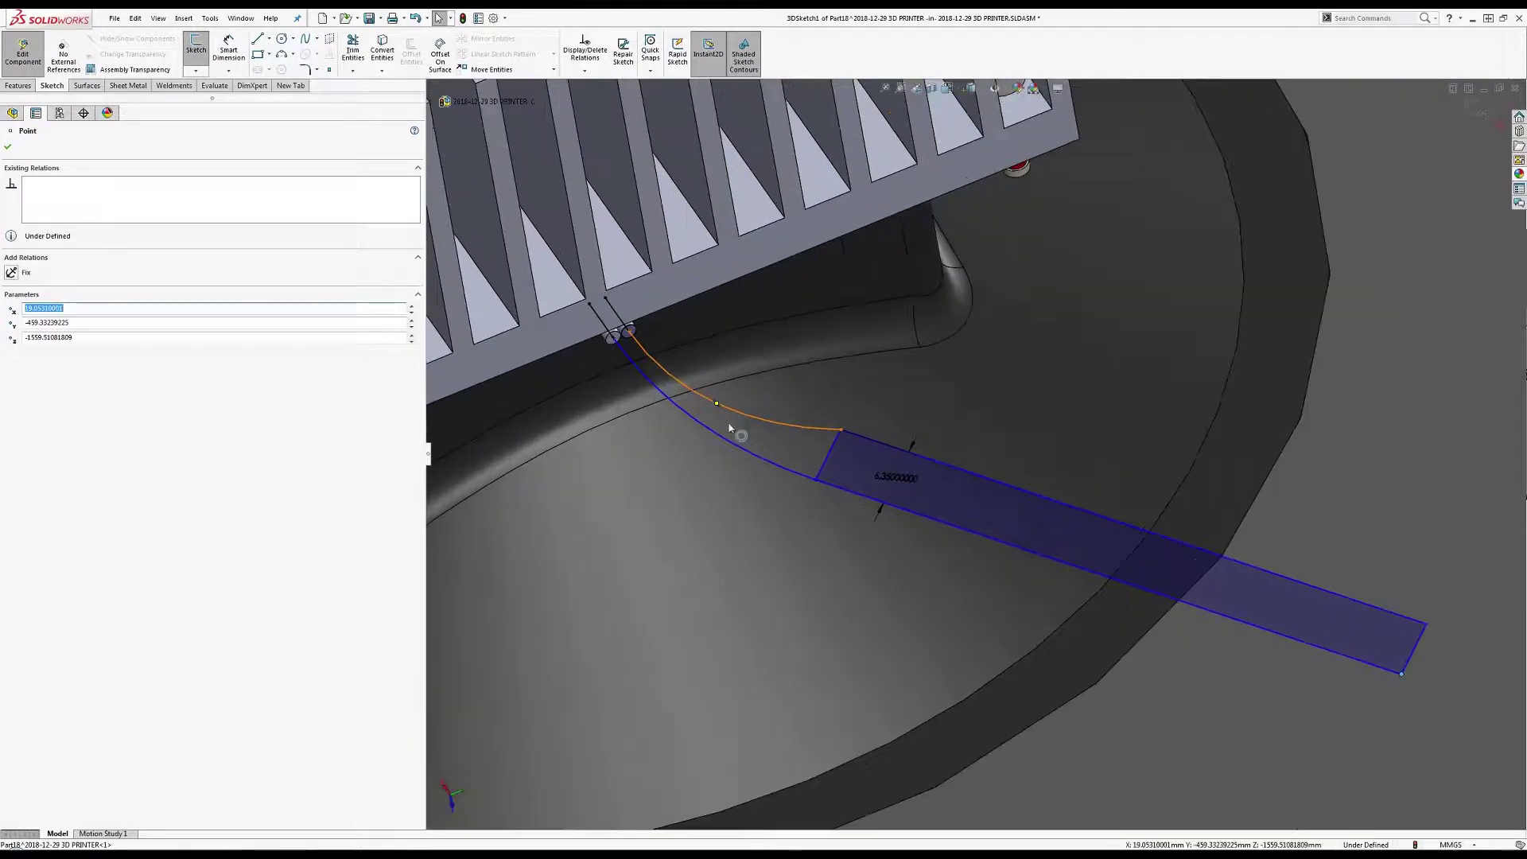
{"action": "left_click", "coordinate": [754, 416]}
{"action": "key", "text": "Delete"}
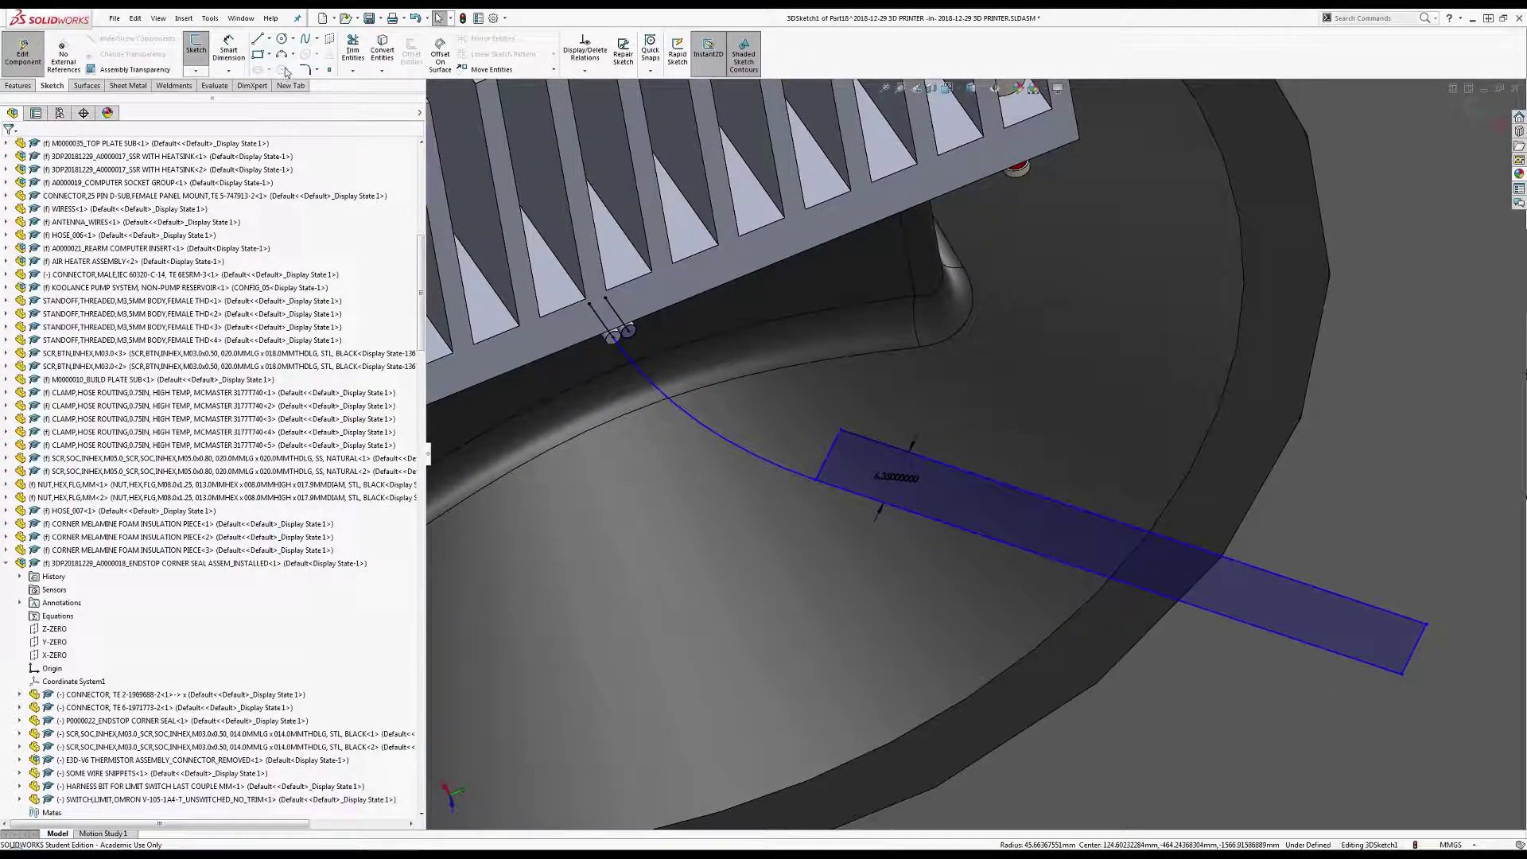
{"action": "left_click", "coordinate": [640, 354]}
{"action": "key", "text": "Escape"}
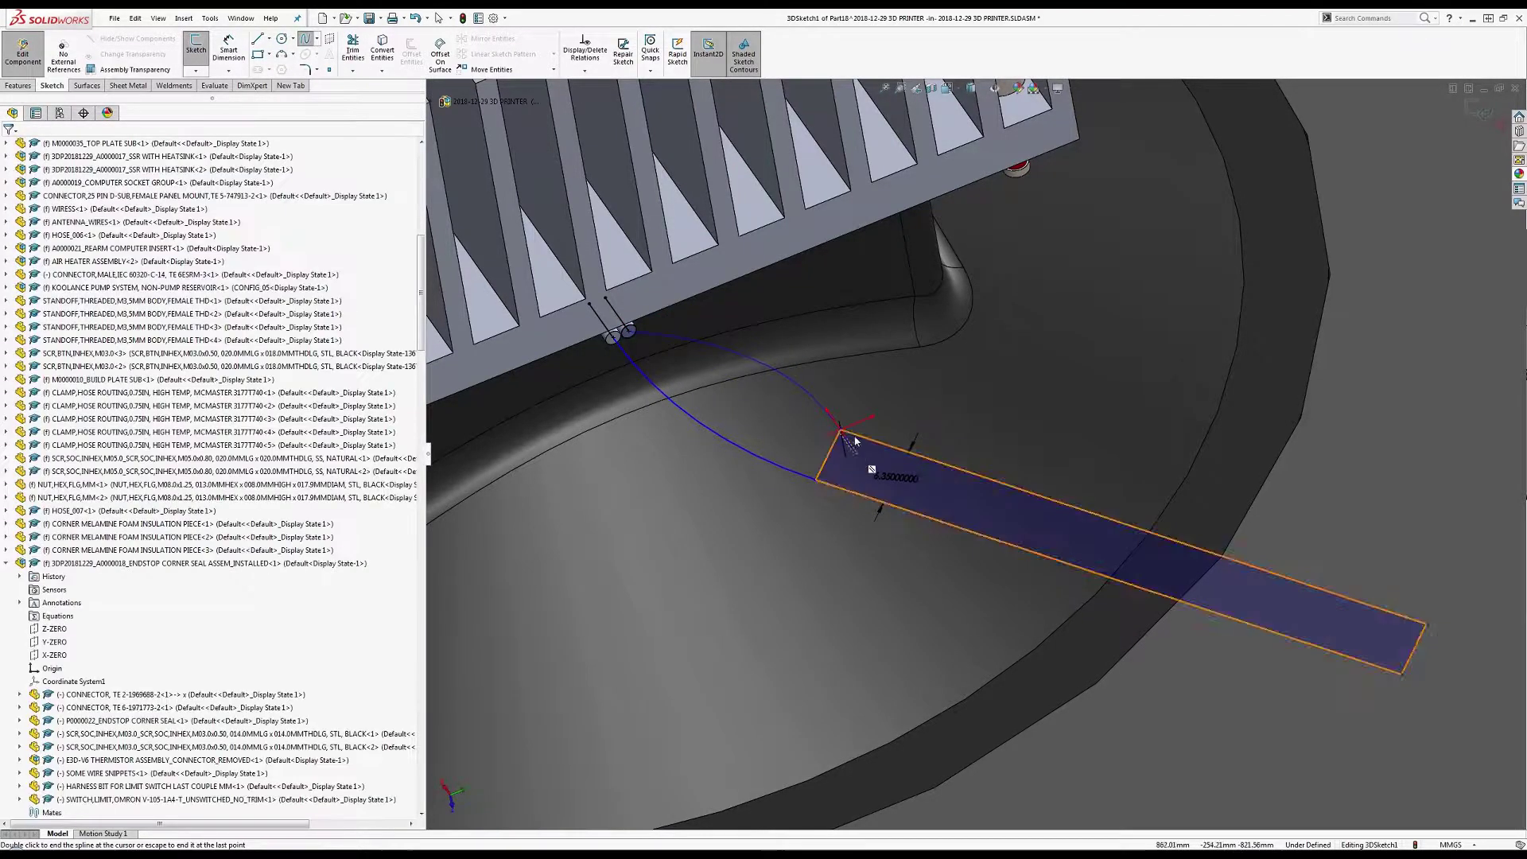
Make the new spline tangent to the connecting line at one end and to the LED fixture stub line at the other.
{"action": "left_click", "coordinate": [860, 439]}
{"action": "left_click", "coordinate": [824, 425], "text": "ctrl"}
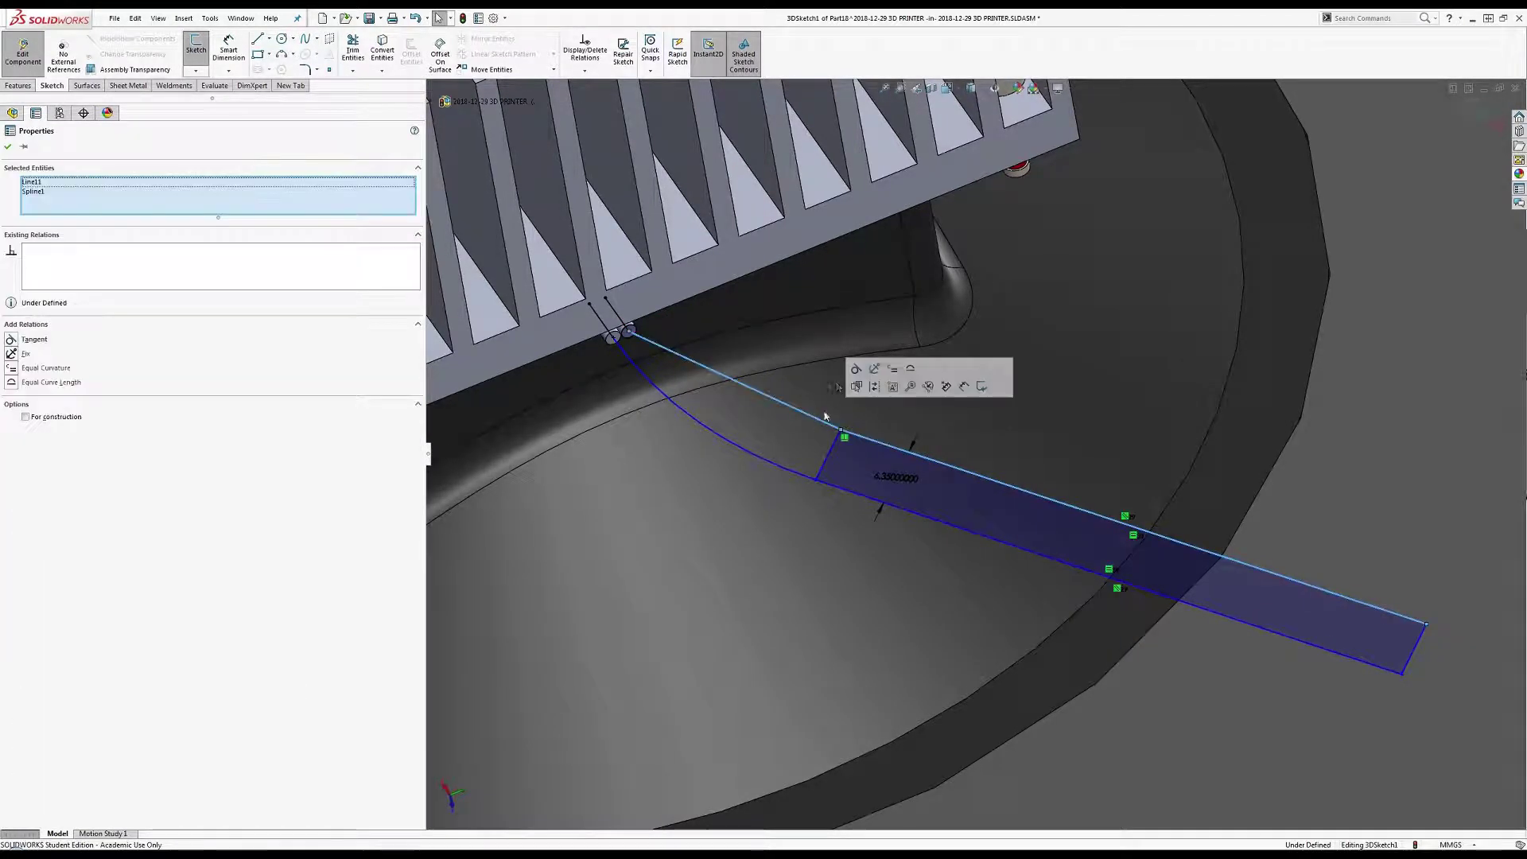
{"action": "left_click", "coordinate": [622, 321]}
{"action": "left_click", "coordinate": [647, 343], "text": "ctrl"}
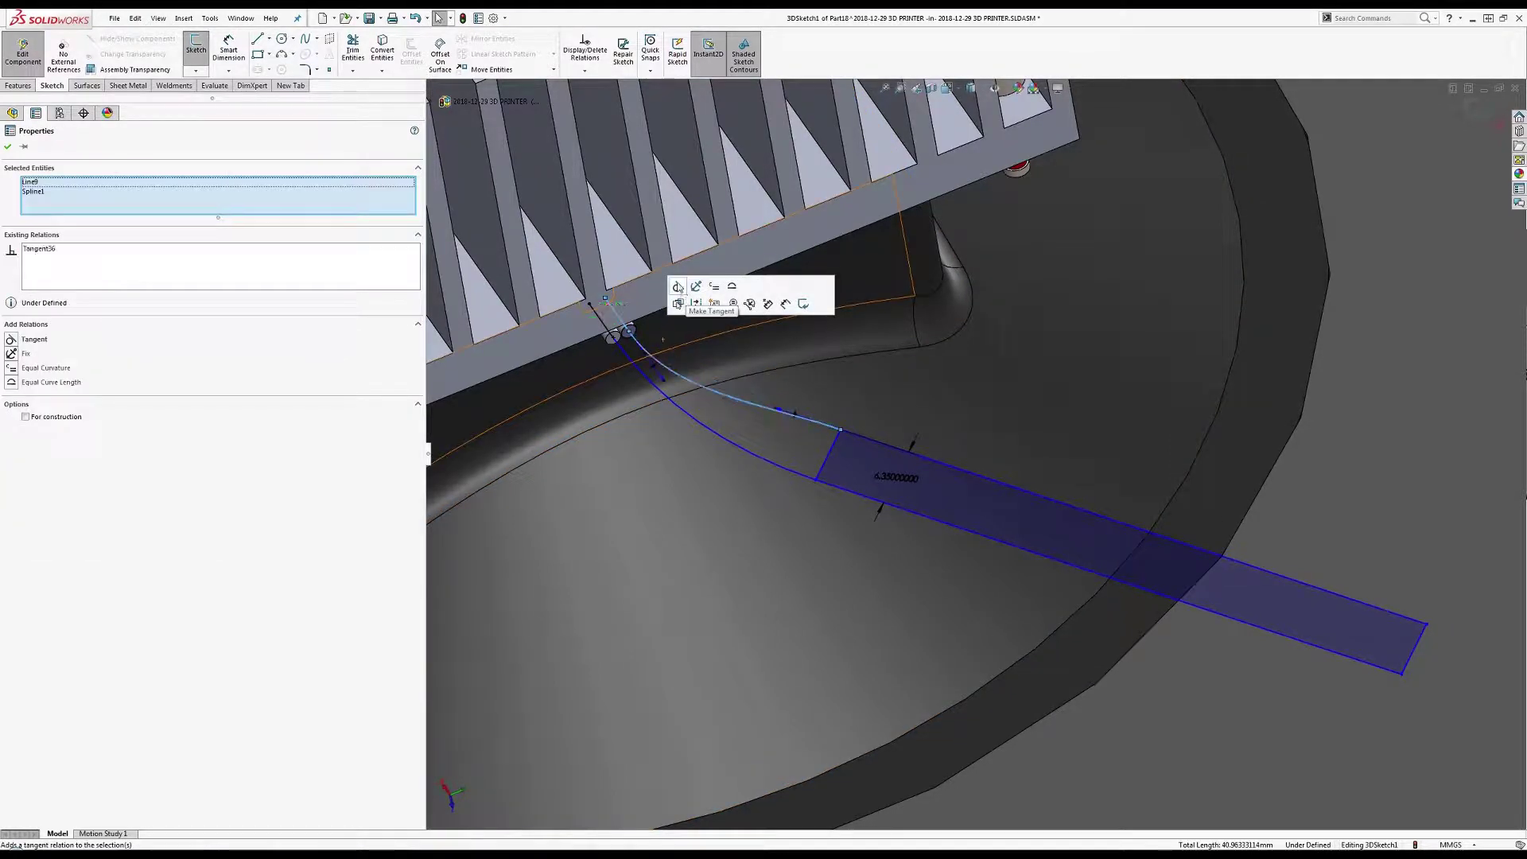
{"action": "key", "text": "Escape"}
{"action": "scroll", "coordinate": [959, 495], "scroll_direction": "up", "scroll_amount": 5}
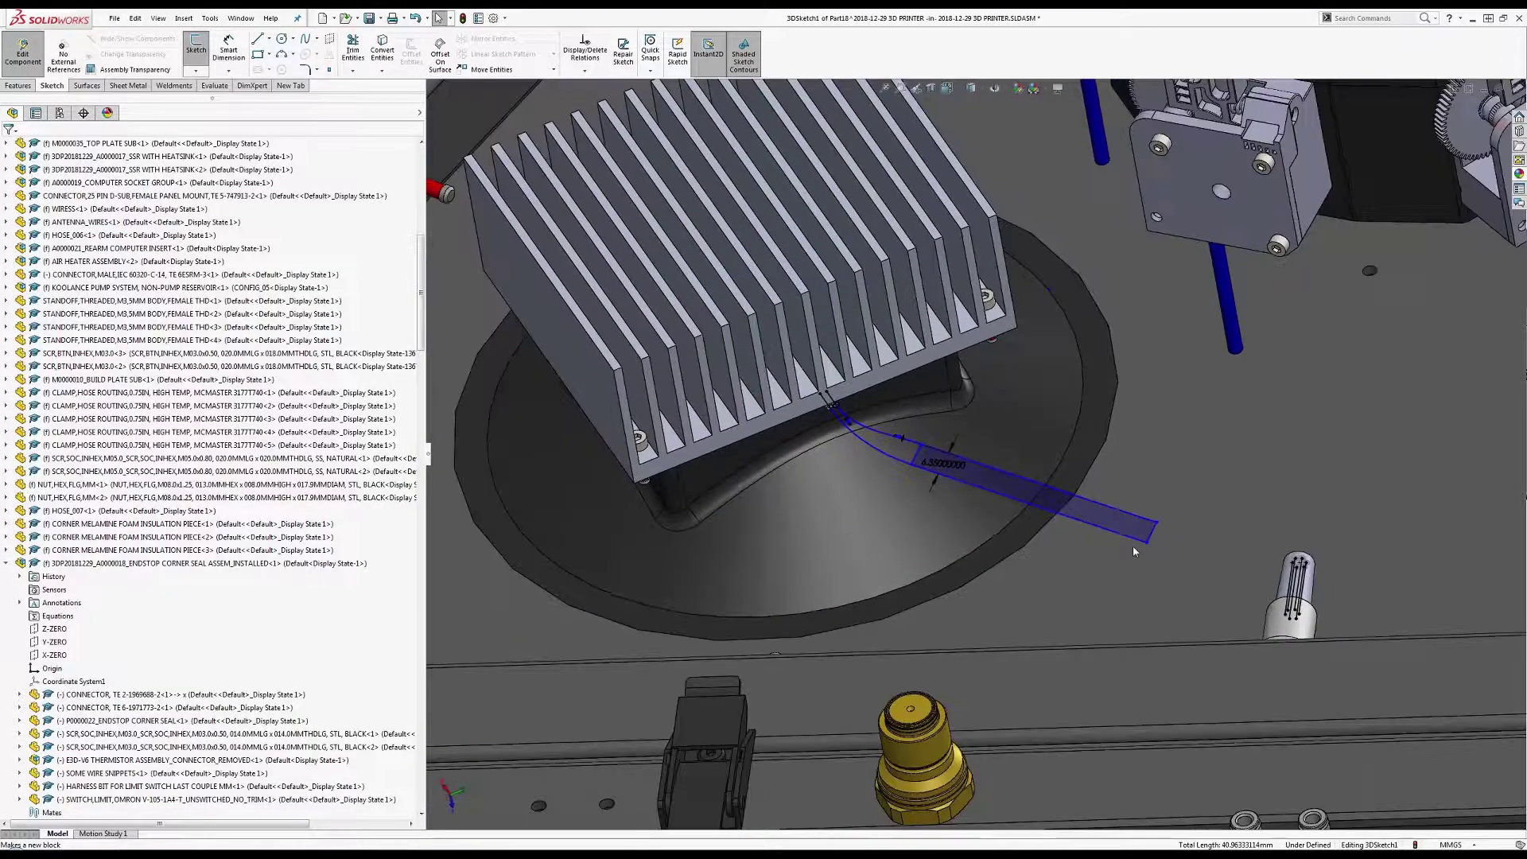
{"action": "middle_click_drag", "start_coordinate": [1133, 545], "coordinate": [986, 513]}
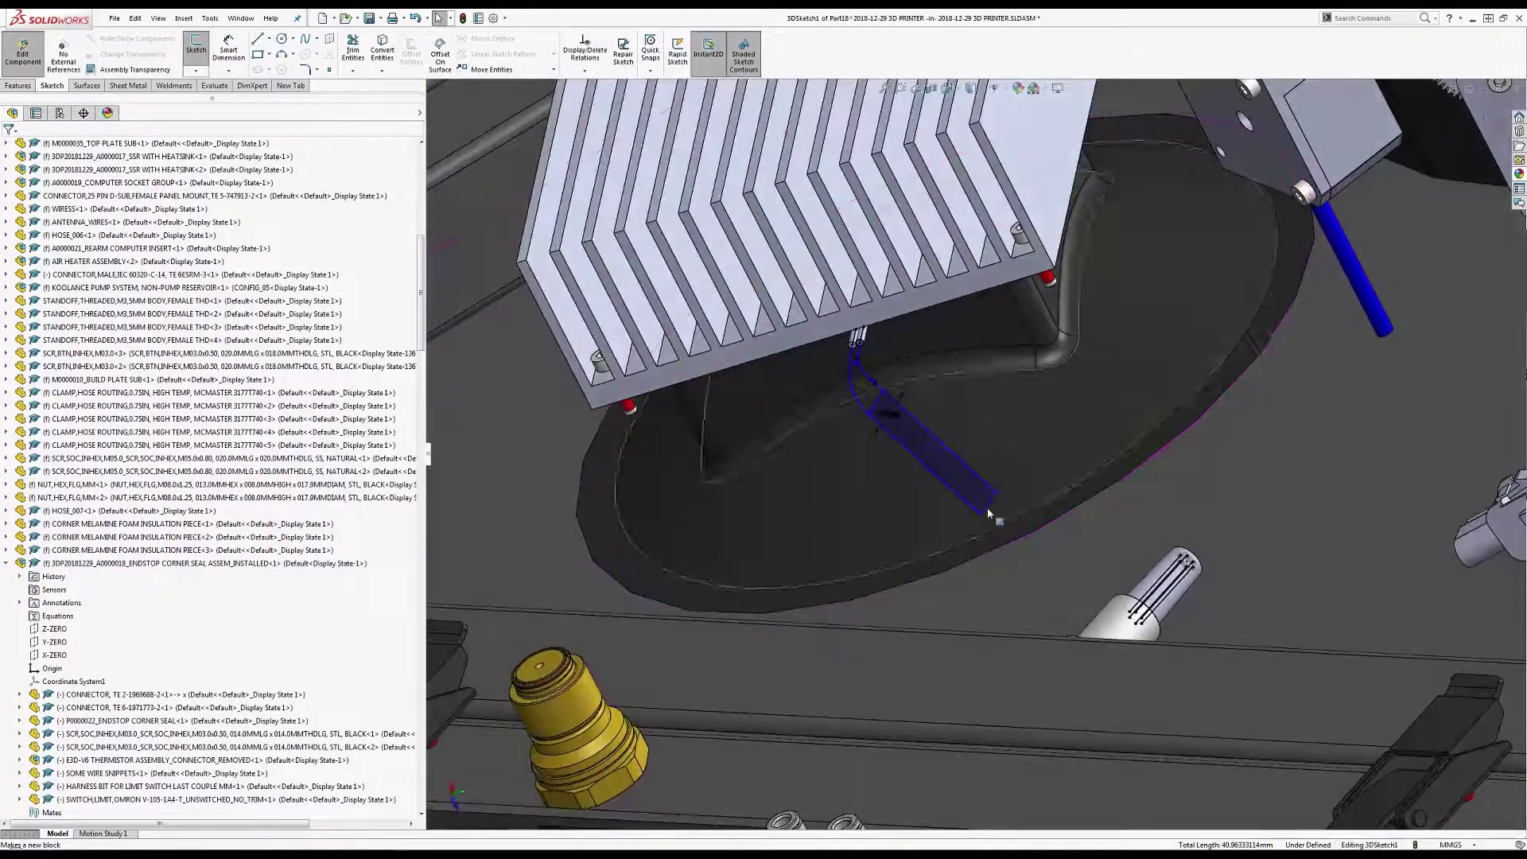
{"action": "left_click", "coordinate": [921, 471]}
{"action": "left_click", "coordinate": [1033, 575]}
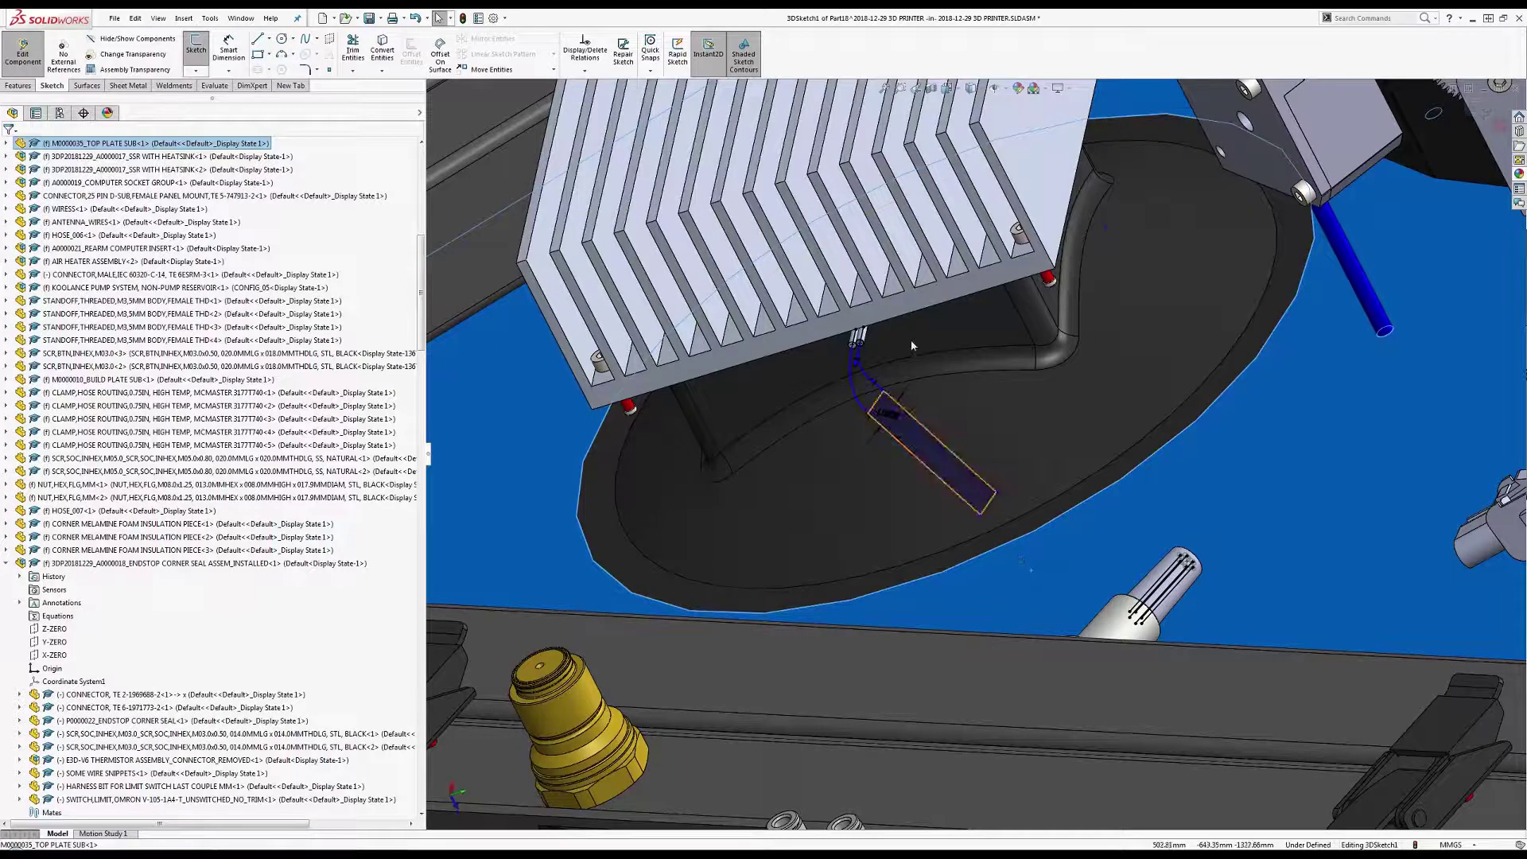
{"action": "left_click", "coordinate": [991, 506]}
{"action": "left_click", "coordinate": [229, 49]}
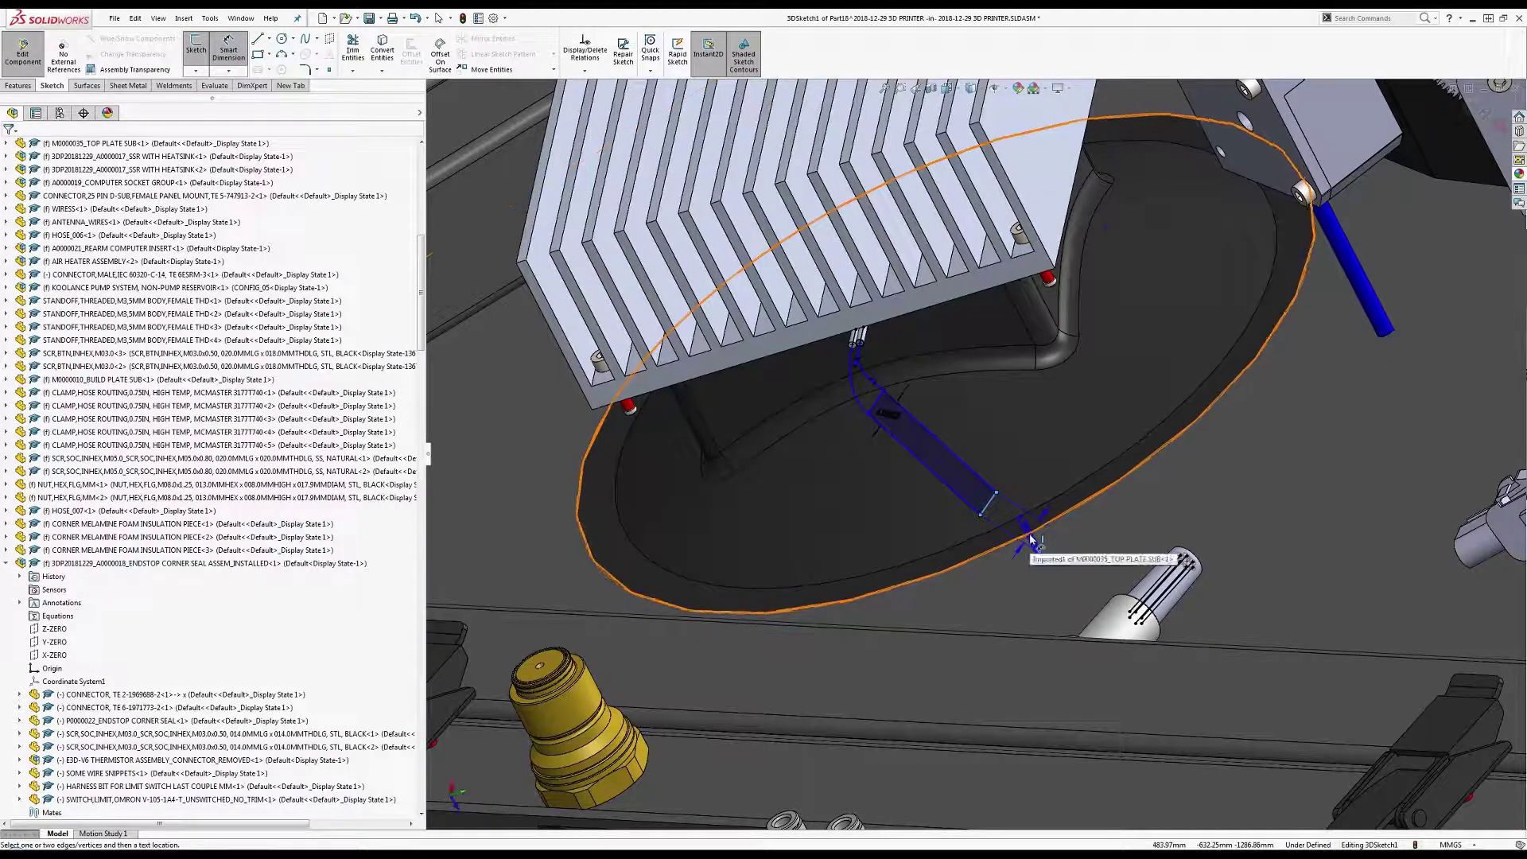
{"action": "left_click", "coordinate": [865, 306]}
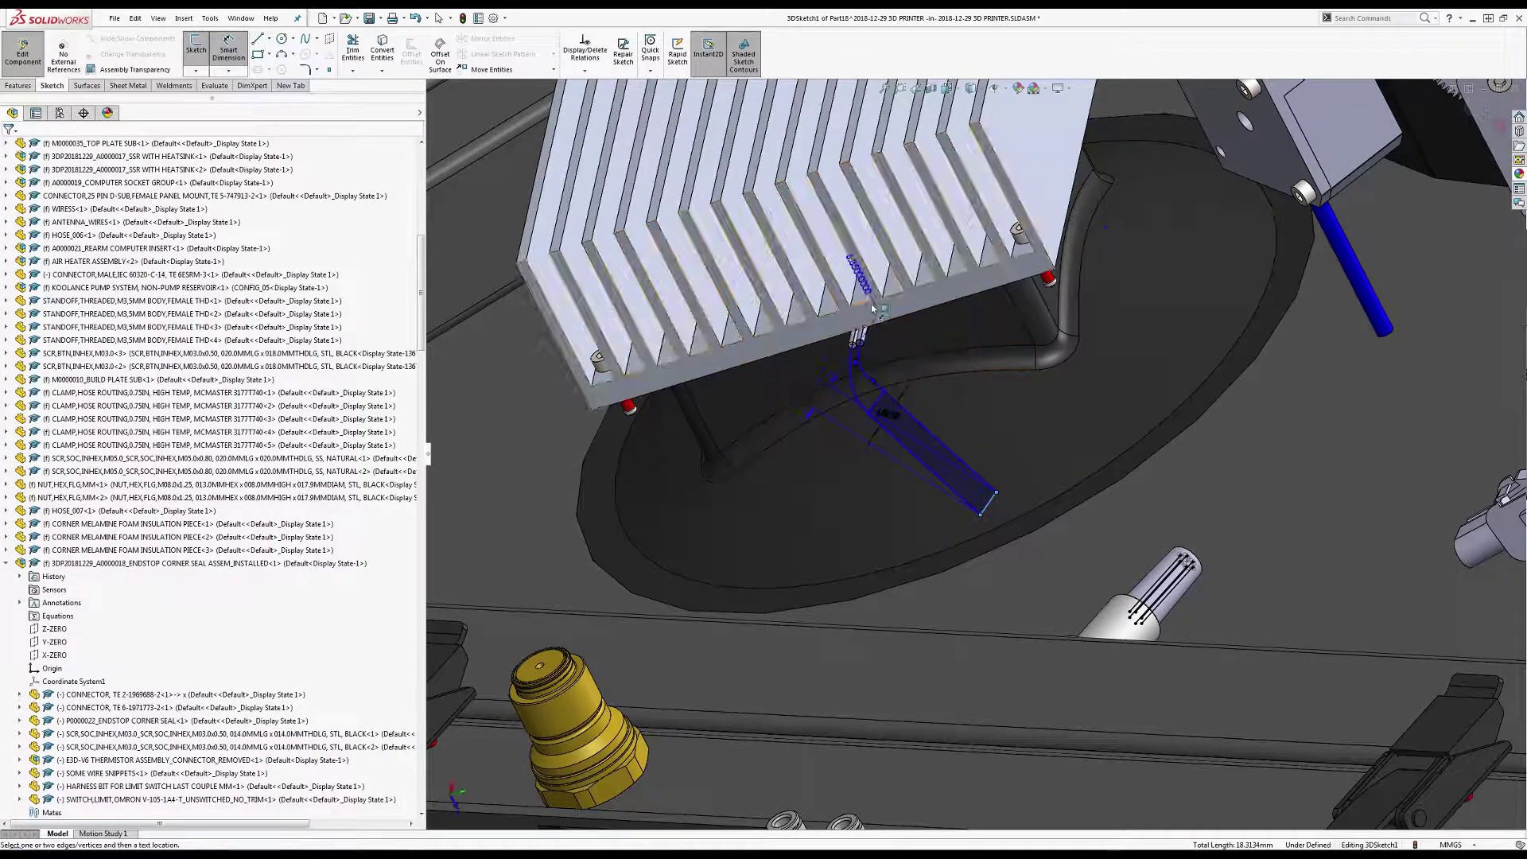
{"action": "key", "text": "Escape"}
Try to place an angle dimension between the heatsink's lower fin edge and the free cross line.
{"action": "left_click", "coordinate": [868, 304]}
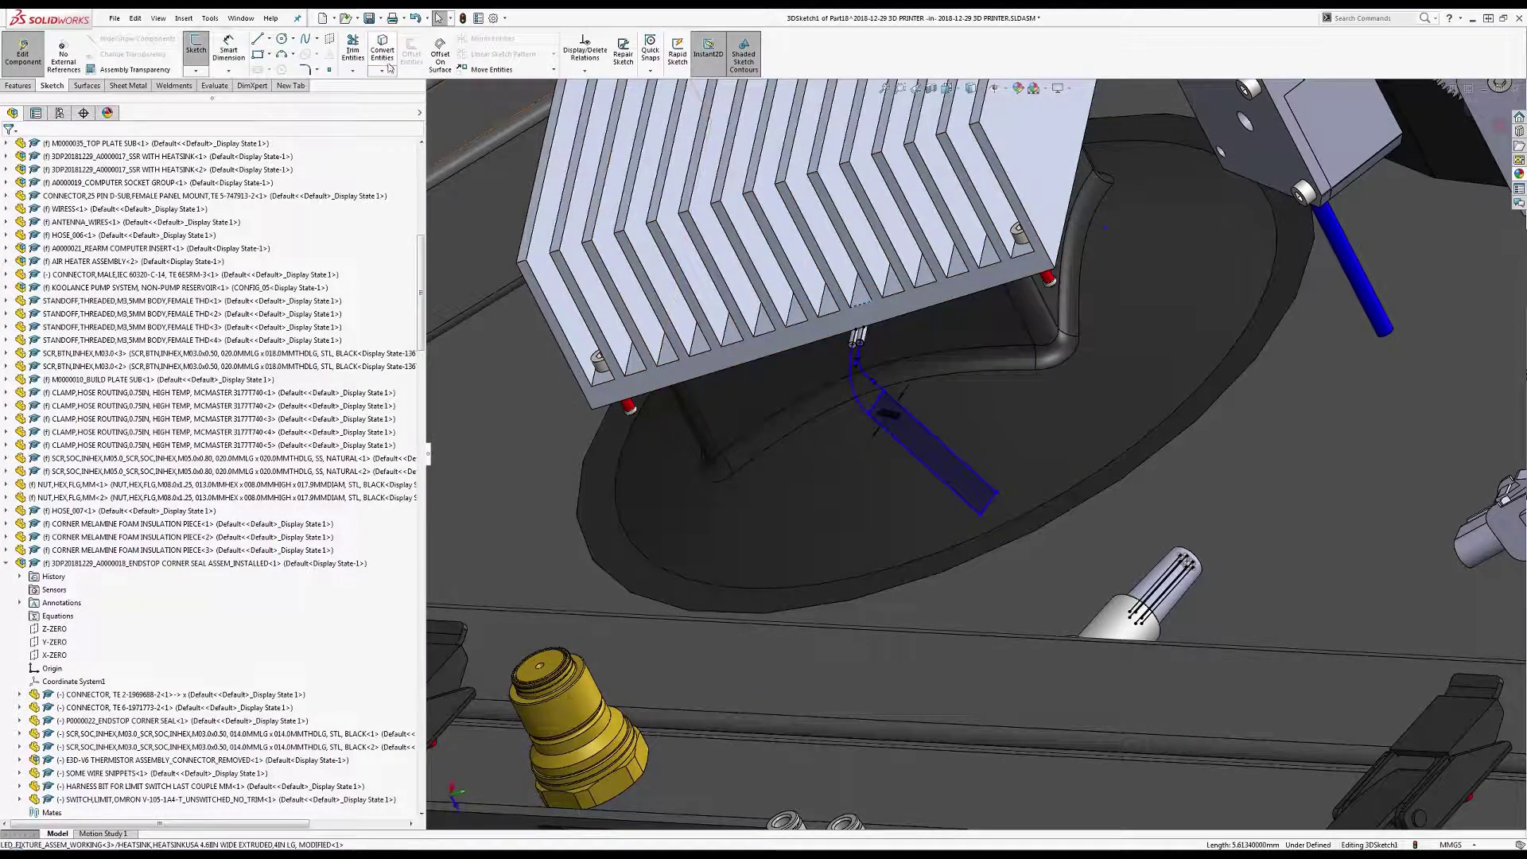
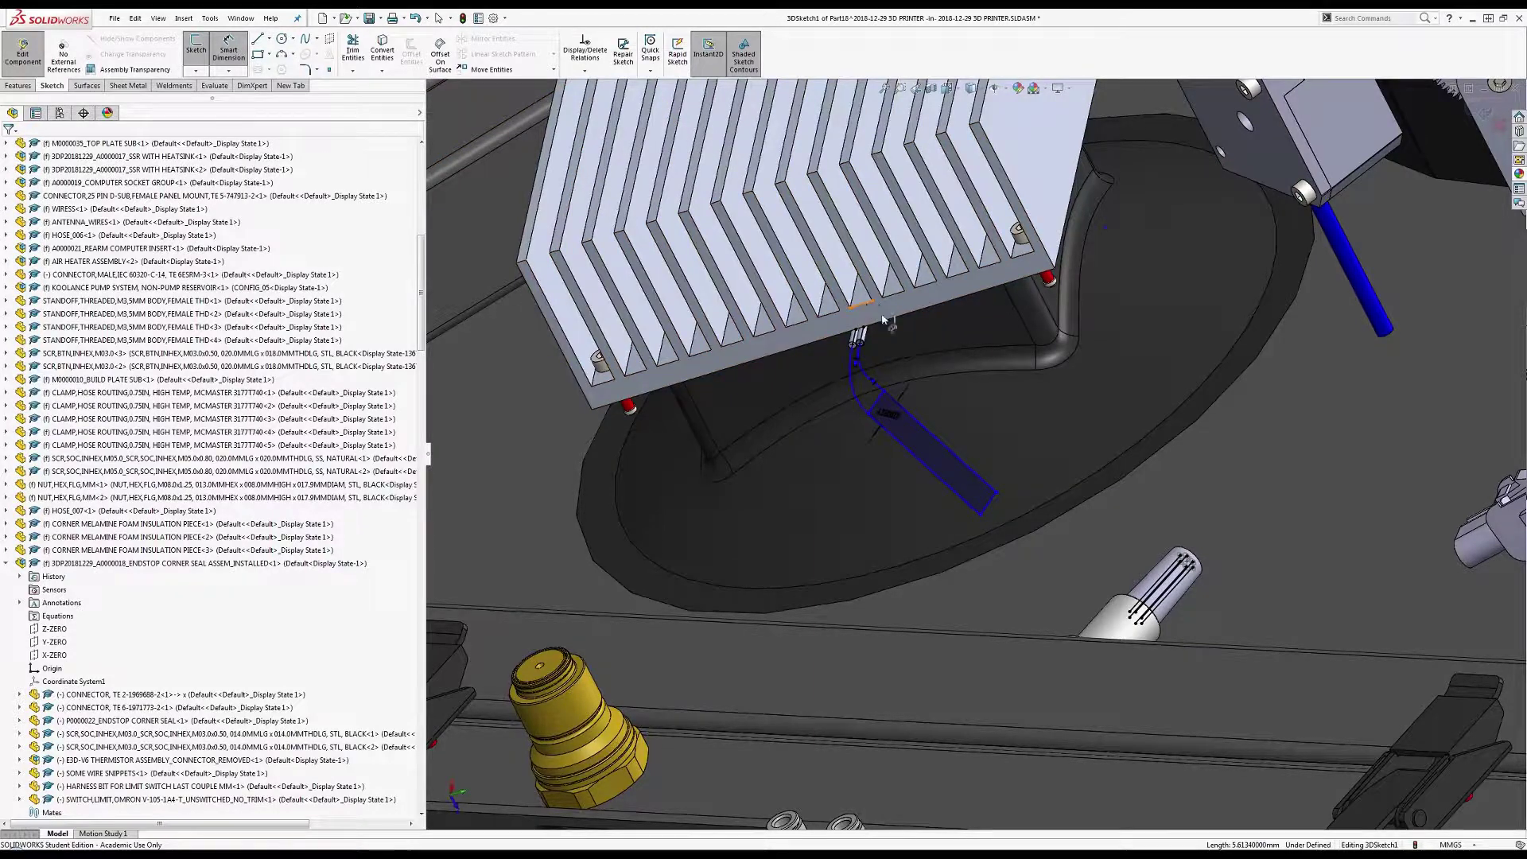
{"action": "left_click", "coordinate": [995, 505]}
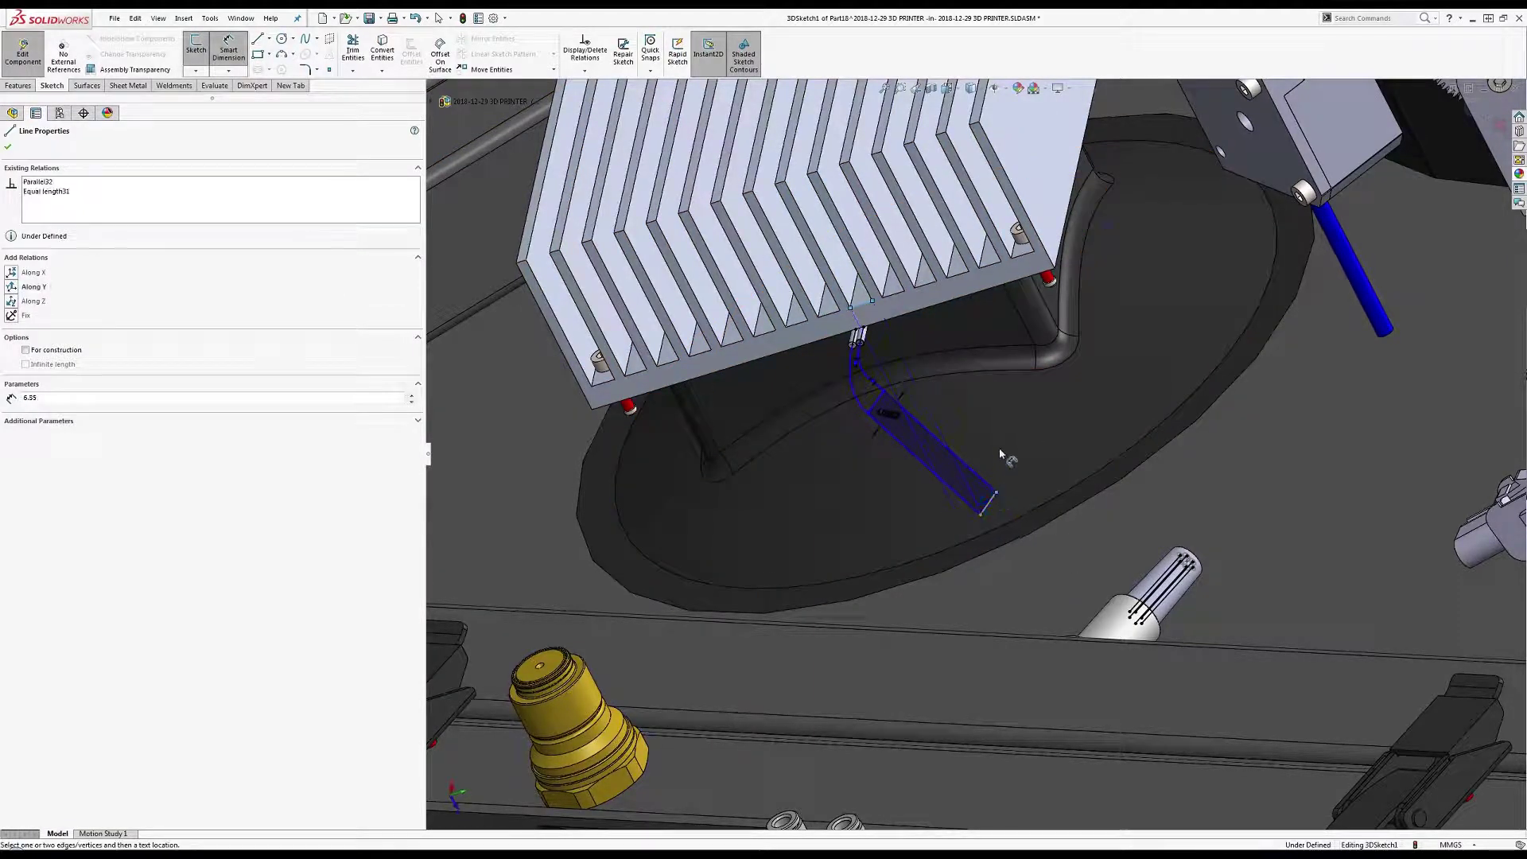
{"action": "left_click_drag", "start_coordinate": [1001, 455], "coordinate": [1014, 467]}
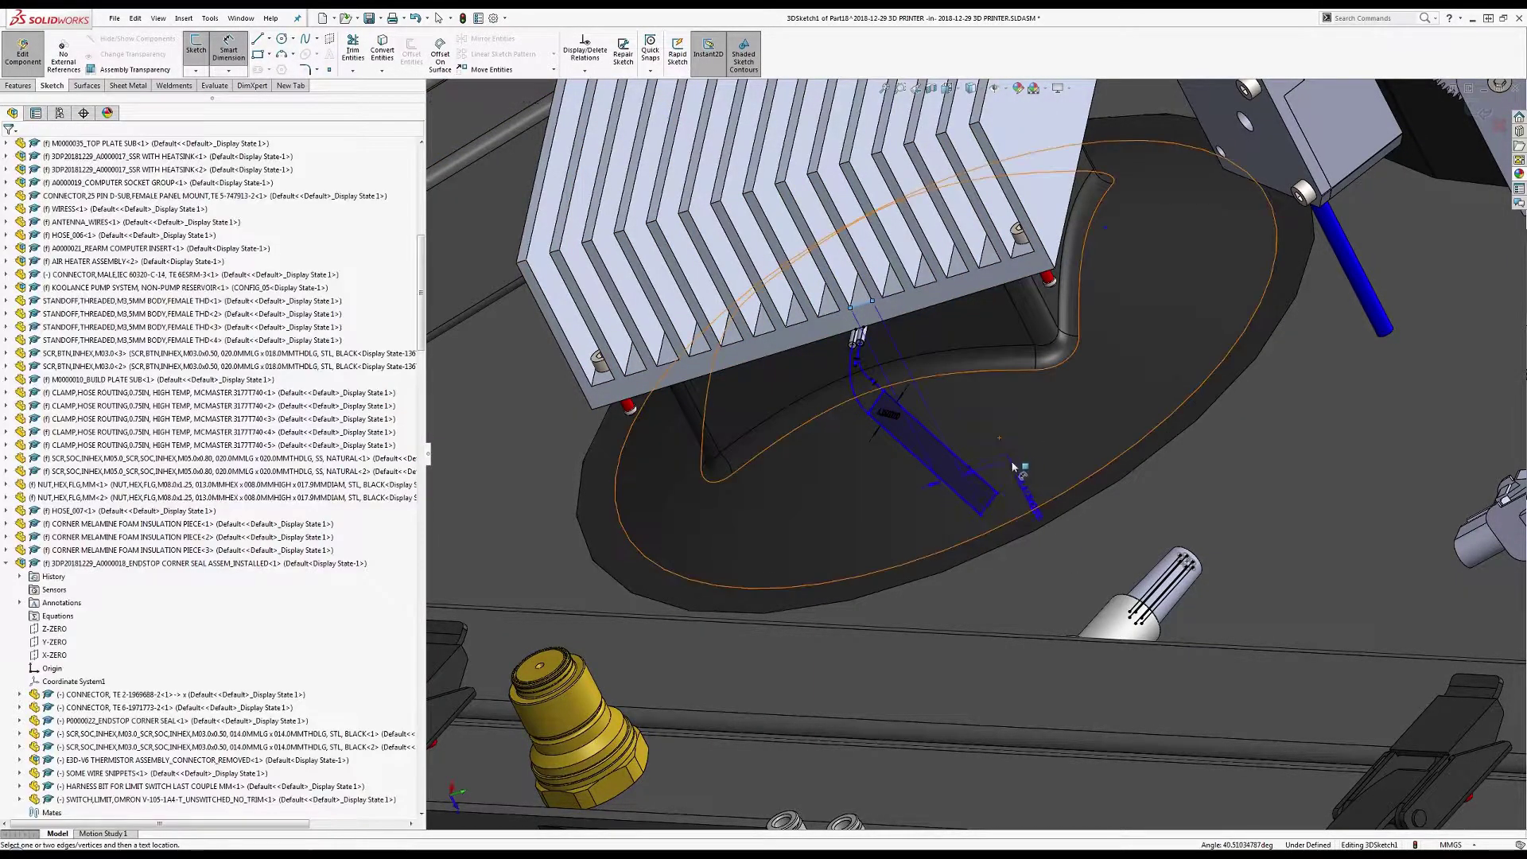
{"action": "left_click", "coordinate": [994, 503]}
{"action": "left_click", "coordinate": [991, 506]}
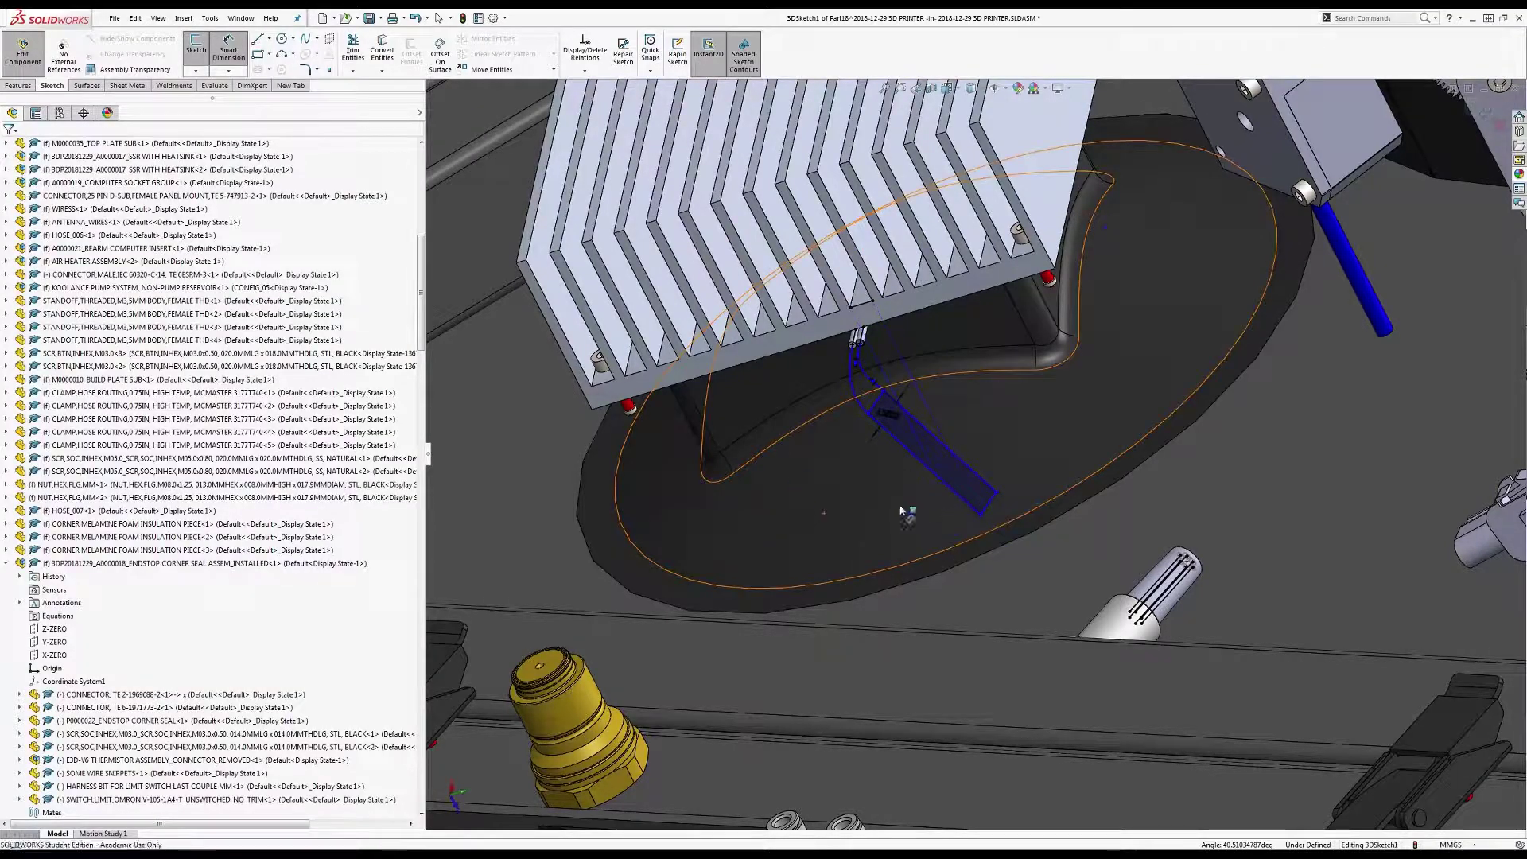
{"action": "middle_click_drag", "start_coordinate": [895, 526], "coordinate": [881, 559]}
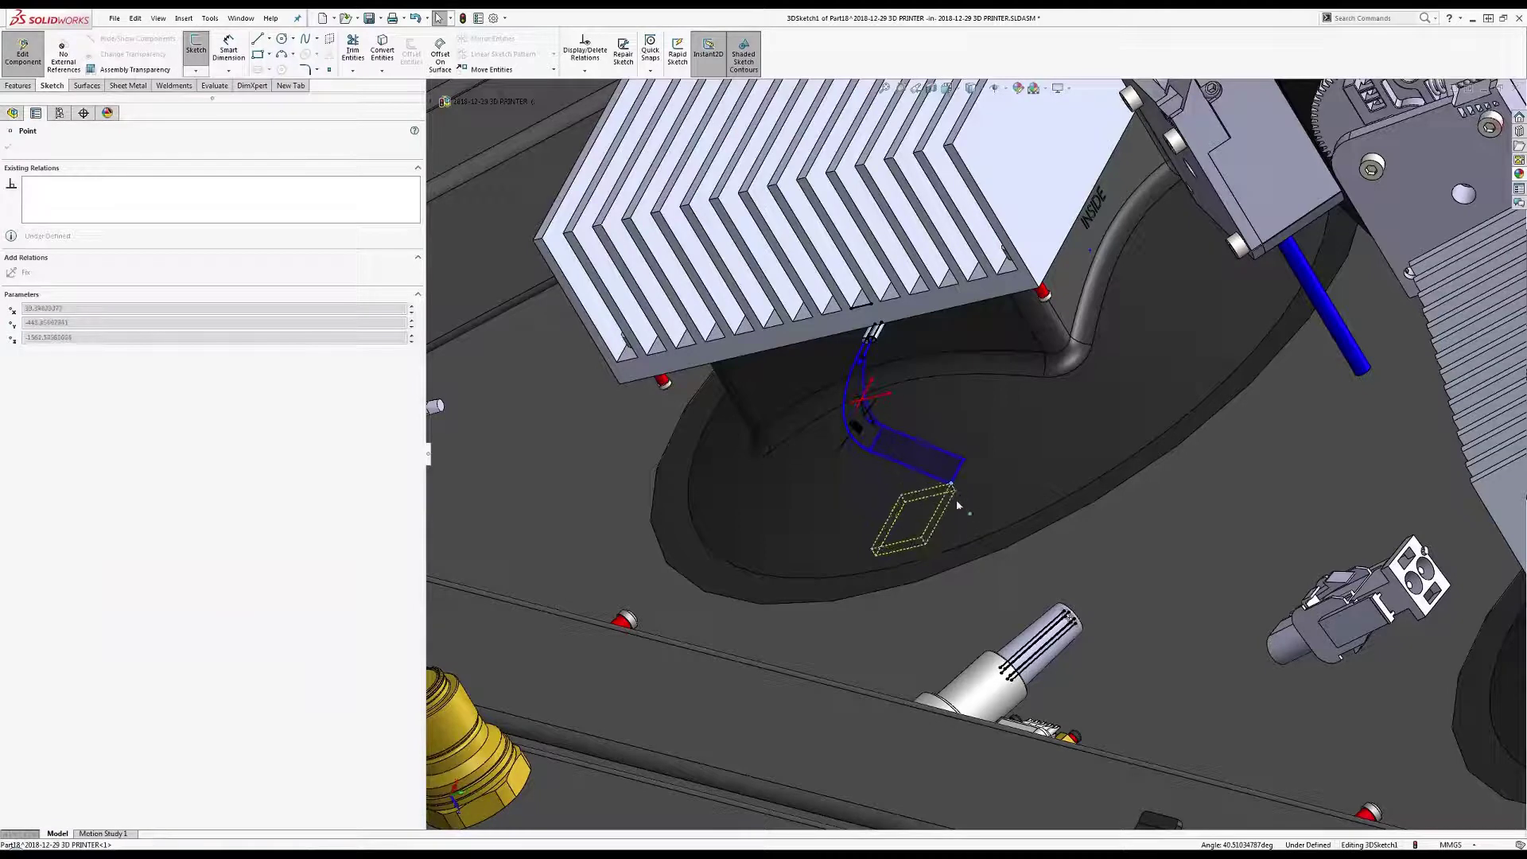
{"action": "key", "text": "Escape"}
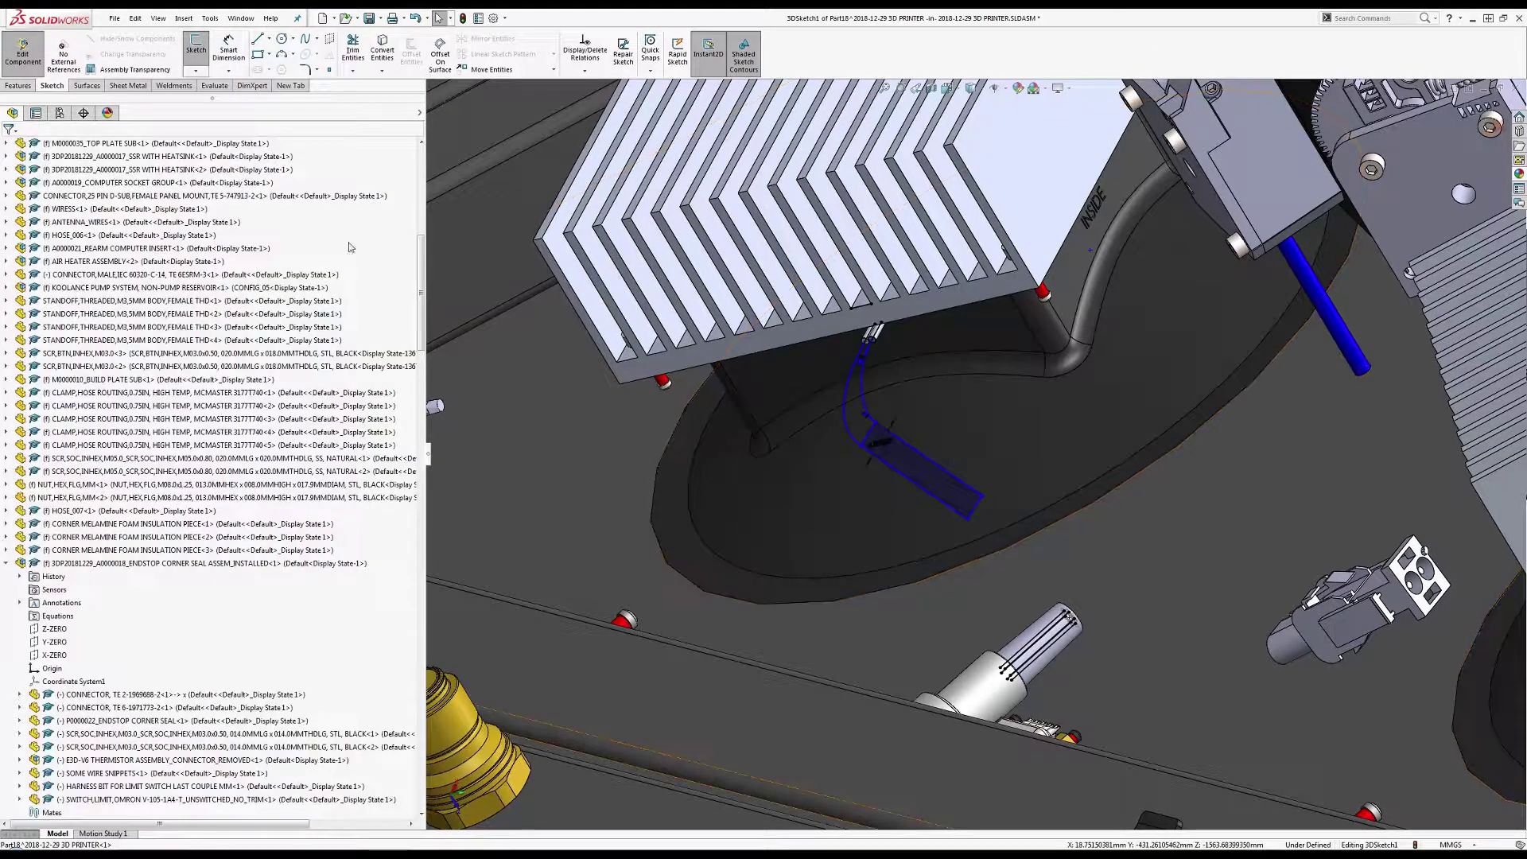
Dimension the distance between the two parallel cross lines at 45 mm.
{"action": "left_click", "coordinate": [977, 515]}
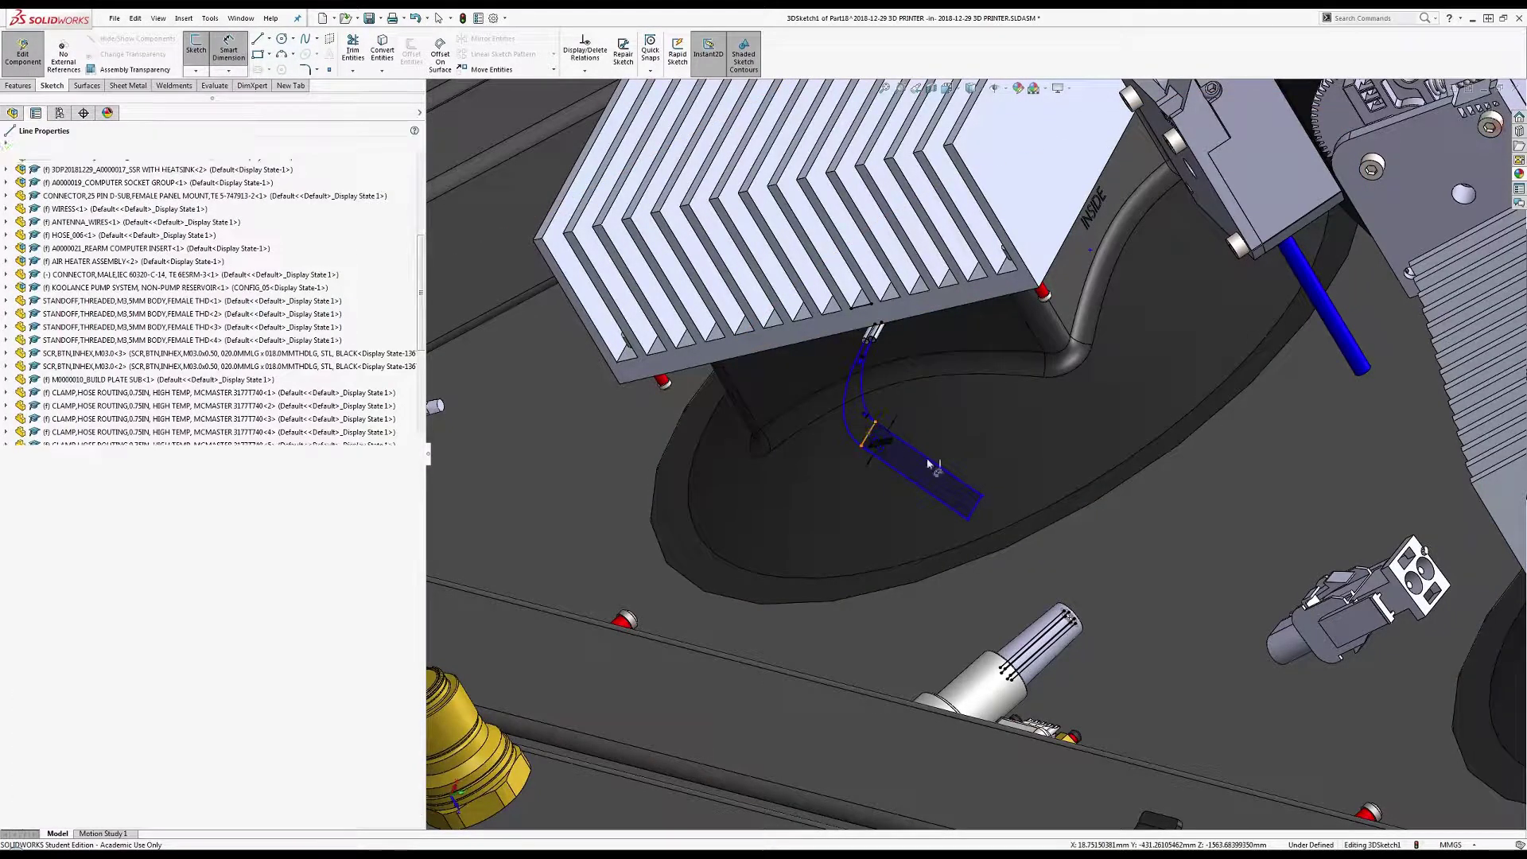
{"action": "scroll", "coordinate": [976, 515], "scroll_direction": "down", "scroll_amount": 6}
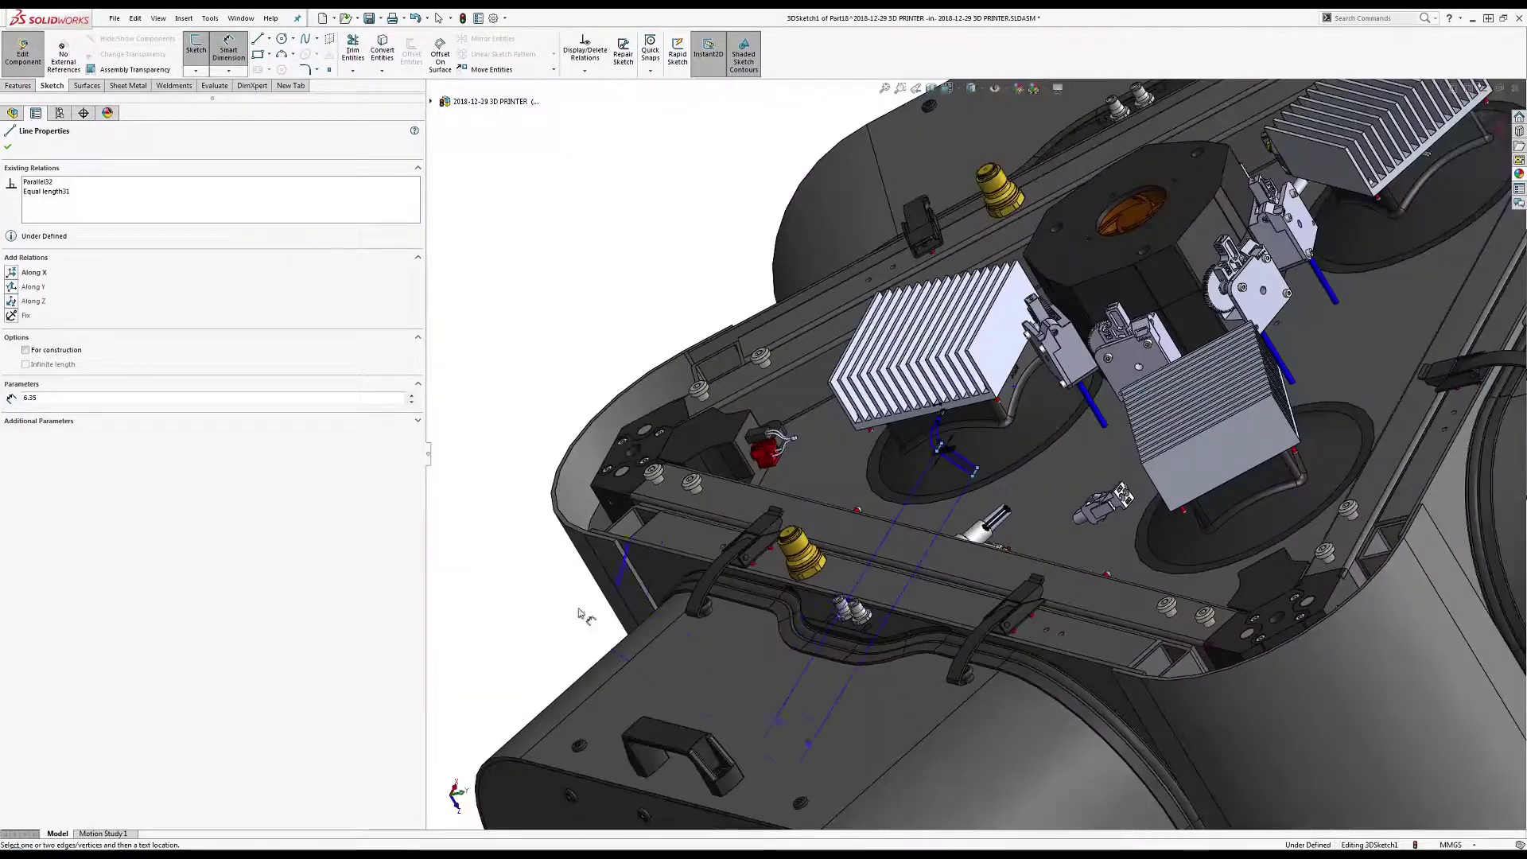
{"action": "left_click", "coordinate": [555, 614]}
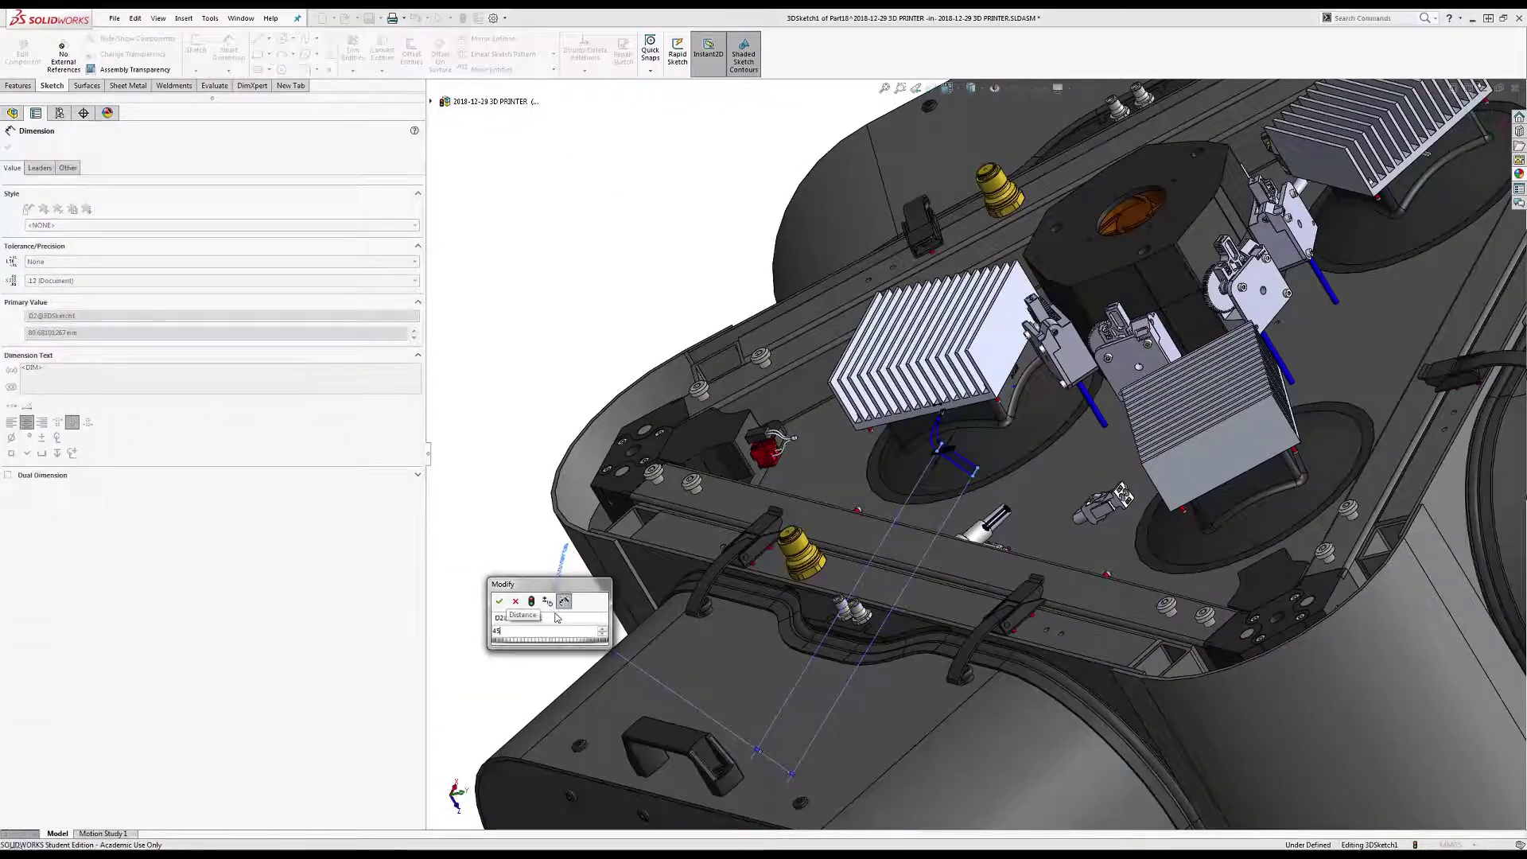
{"action": "key", "text": "Return"}
{"action": "key", "text": "Escape"}
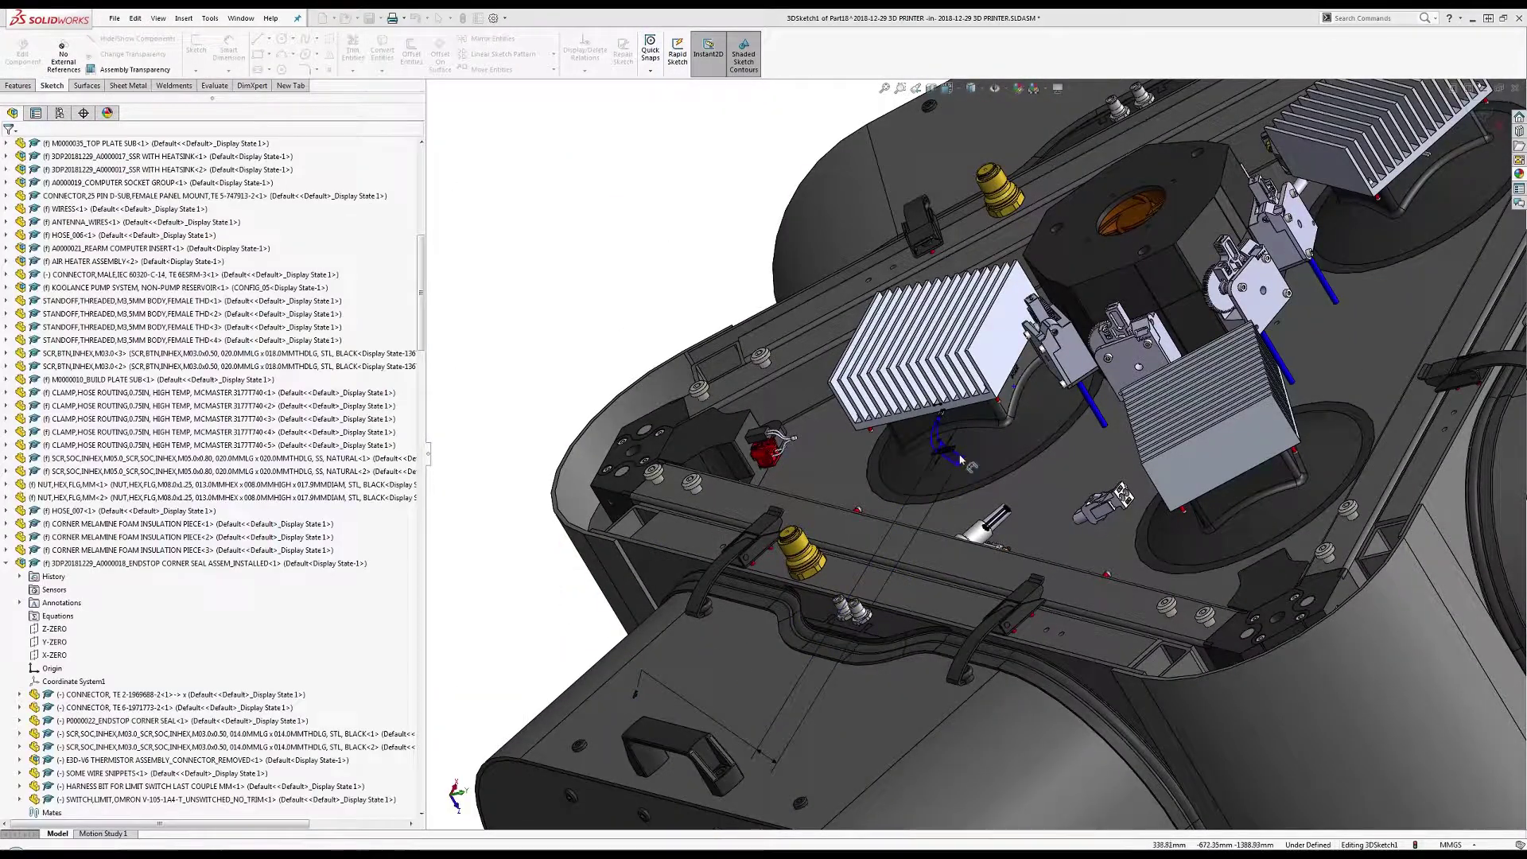
Move the corner of the heatsink-side cross line away from the LED fixture stubs, lengthening the curves leading to it.
{"action": "scroll", "coordinate": [972, 476], "scroll_direction": "down", "scroll_amount": 5}
{"action": "mouse_move", "coordinate": [960, 479]}
{"action": "middle_mouse_down"}
{"action": "mouse_move", "coordinate": [875, 463]}
{"action": "mouse_move", "coordinate": [882, 474]}
{"action": "mouse_move", "coordinate": [913, 398]}
{"action": "mouse_move", "coordinate": [876, 340]}
{"action": "middle_mouse_up"}
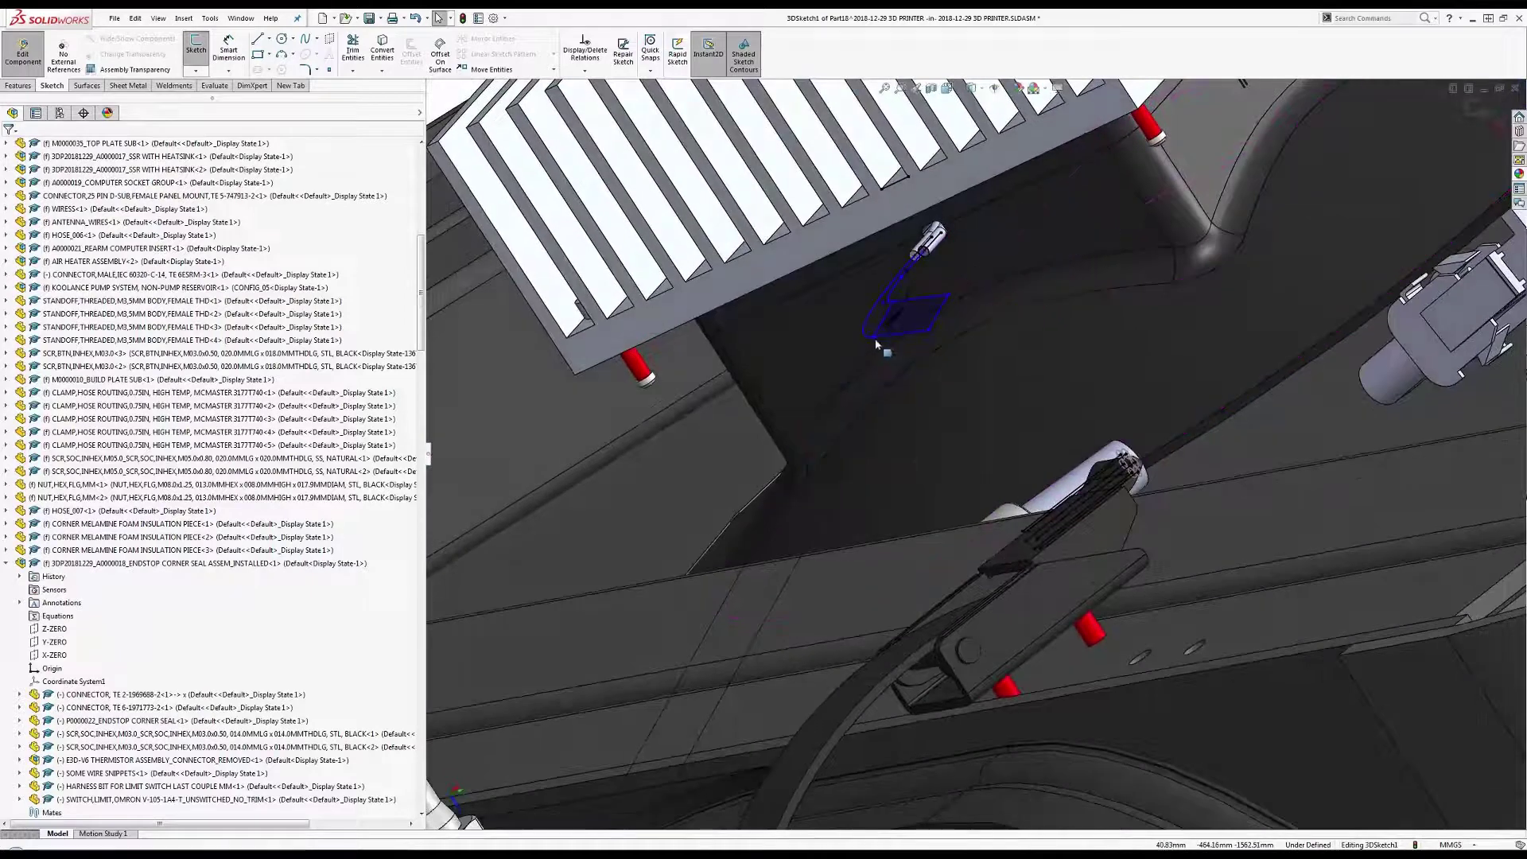
{"action": "mouse_move", "coordinate": [893, 305]}
{"action": "left_mouse_down"}
{"action": "mouse_move", "coordinate": [881, 347]}
{"action": "mouse_move", "coordinate": [903, 374]}
{"action": "left_mouse_up"}
{"action": "mouse_move", "coordinate": [903, 373]}
{"action": "middle_mouse_down"}
{"action": "mouse_move", "coordinate": [978, 498]}
{"action": "mouse_move", "coordinate": [952, 416]}
{"action": "mouse_move", "coordinate": [845, 427]}
{"action": "middle_mouse_up"}
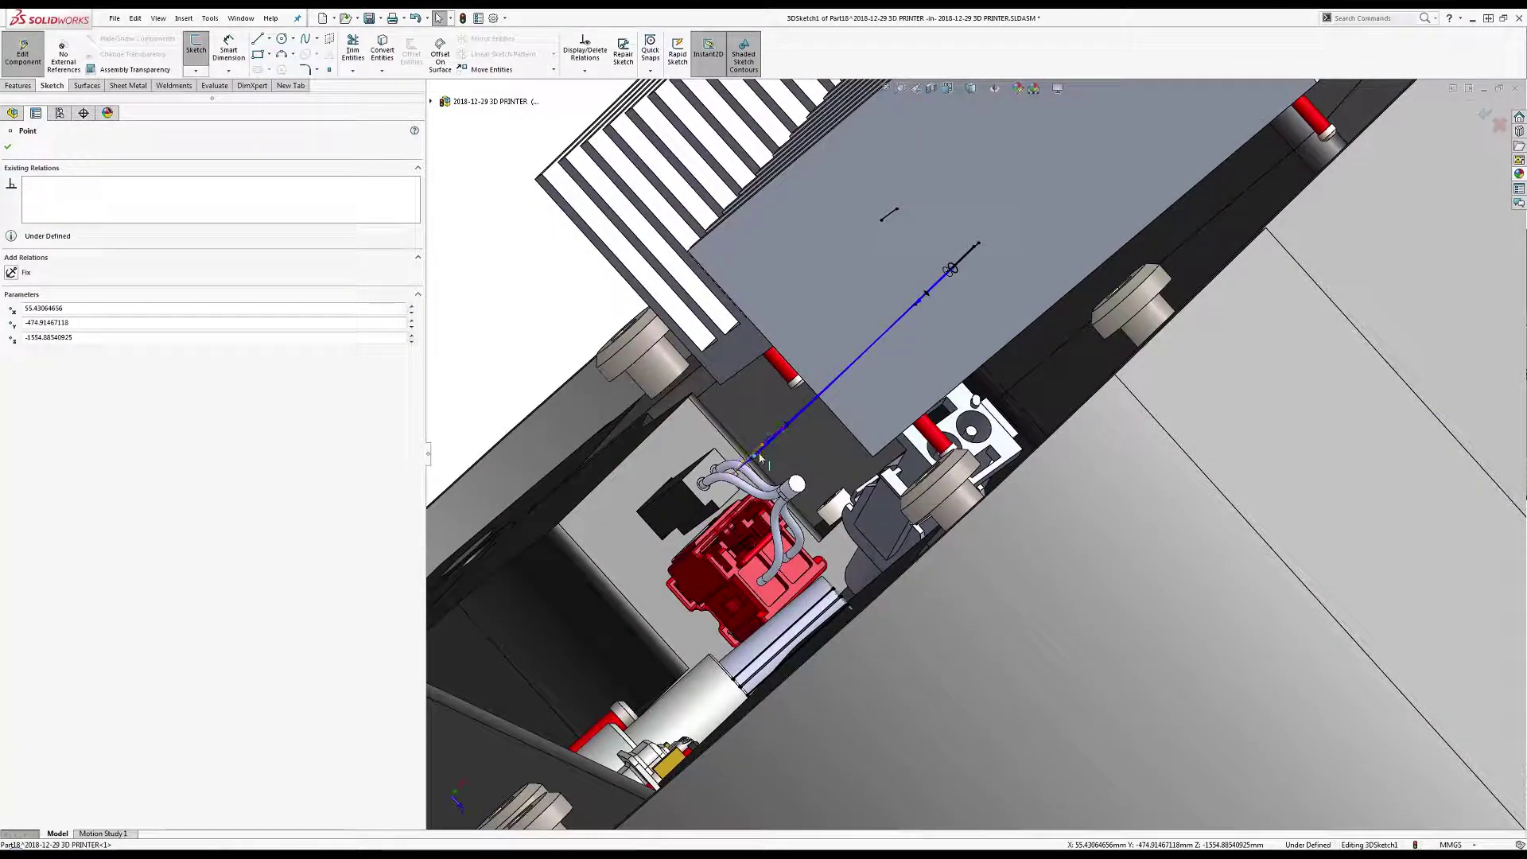
Try to move the wire path's endpoint down to the red connector, then undo the move.
{"action": "mouse_move", "coordinate": [757, 461]}
{"action": "left_mouse_down"}
{"action": "mouse_move", "coordinate": [775, 450]}
{"action": "mouse_move", "coordinate": [716, 513]}
{"action": "mouse_move", "coordinate": [764, 509]}
{"action": "mouse_move", "coordinate": [779, 439]}
{"action": "mouse_move", "coordinate": [765, 507]}
{"action": "left_mouse_up"}
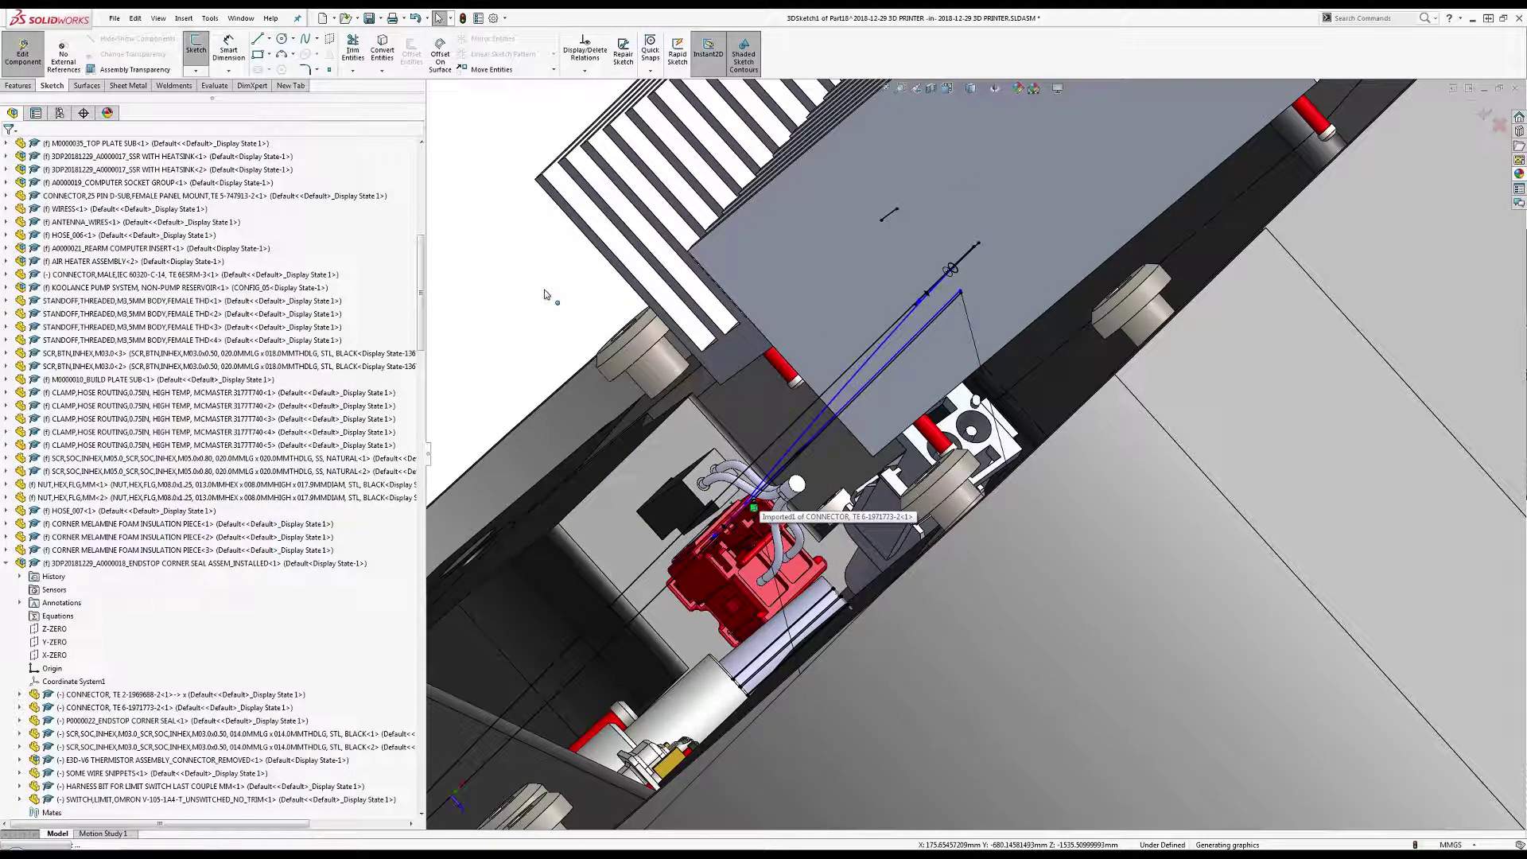
{"action": "key", "text": "ctrl+z"}
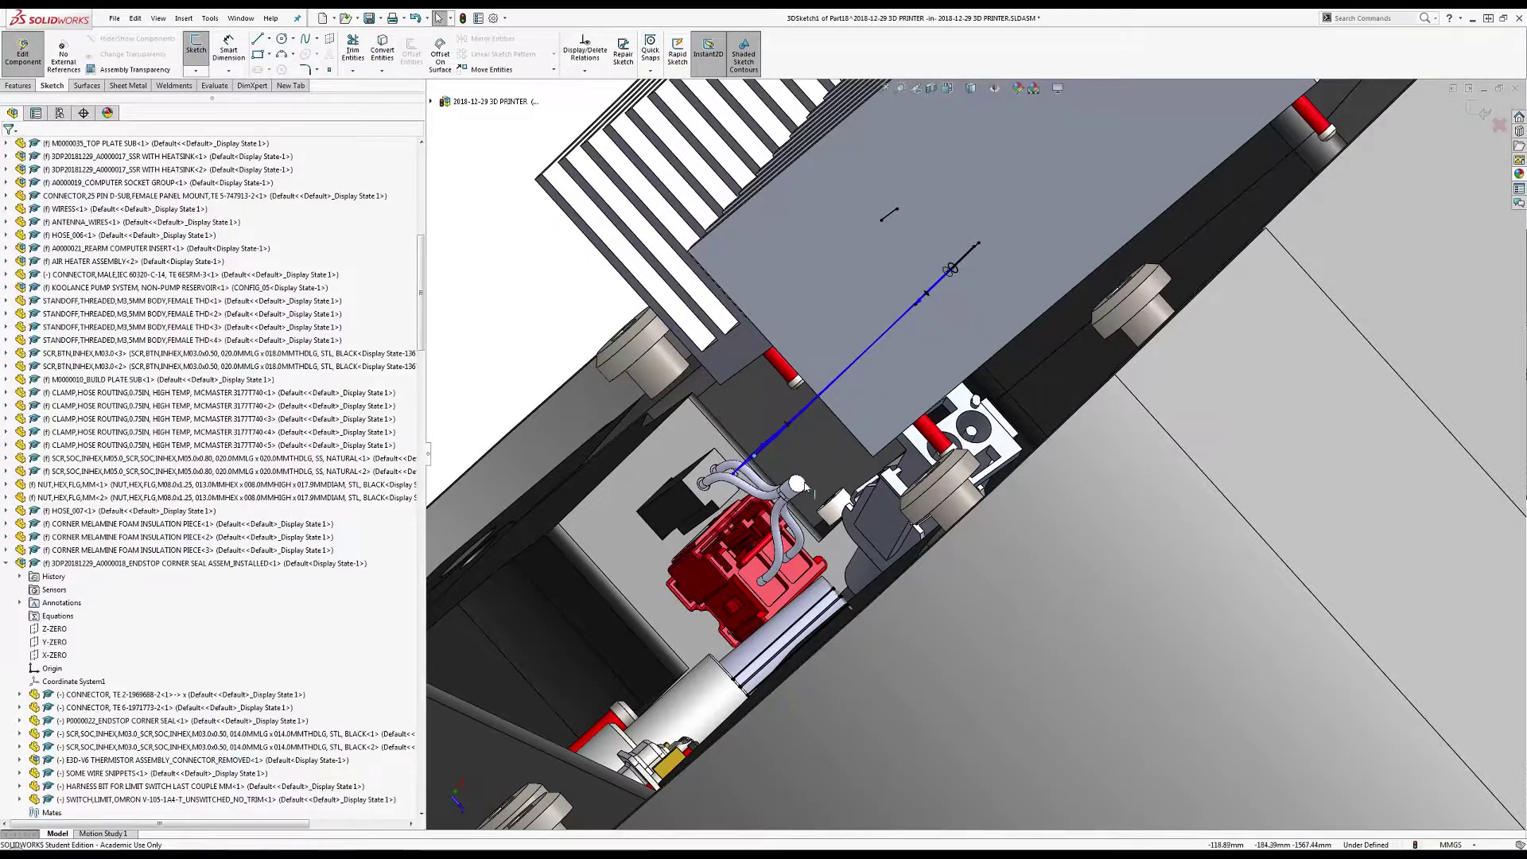
{"action": "middle_click_drag", "start_coordinate": [875, 478], "coordinate": [964, 465]}
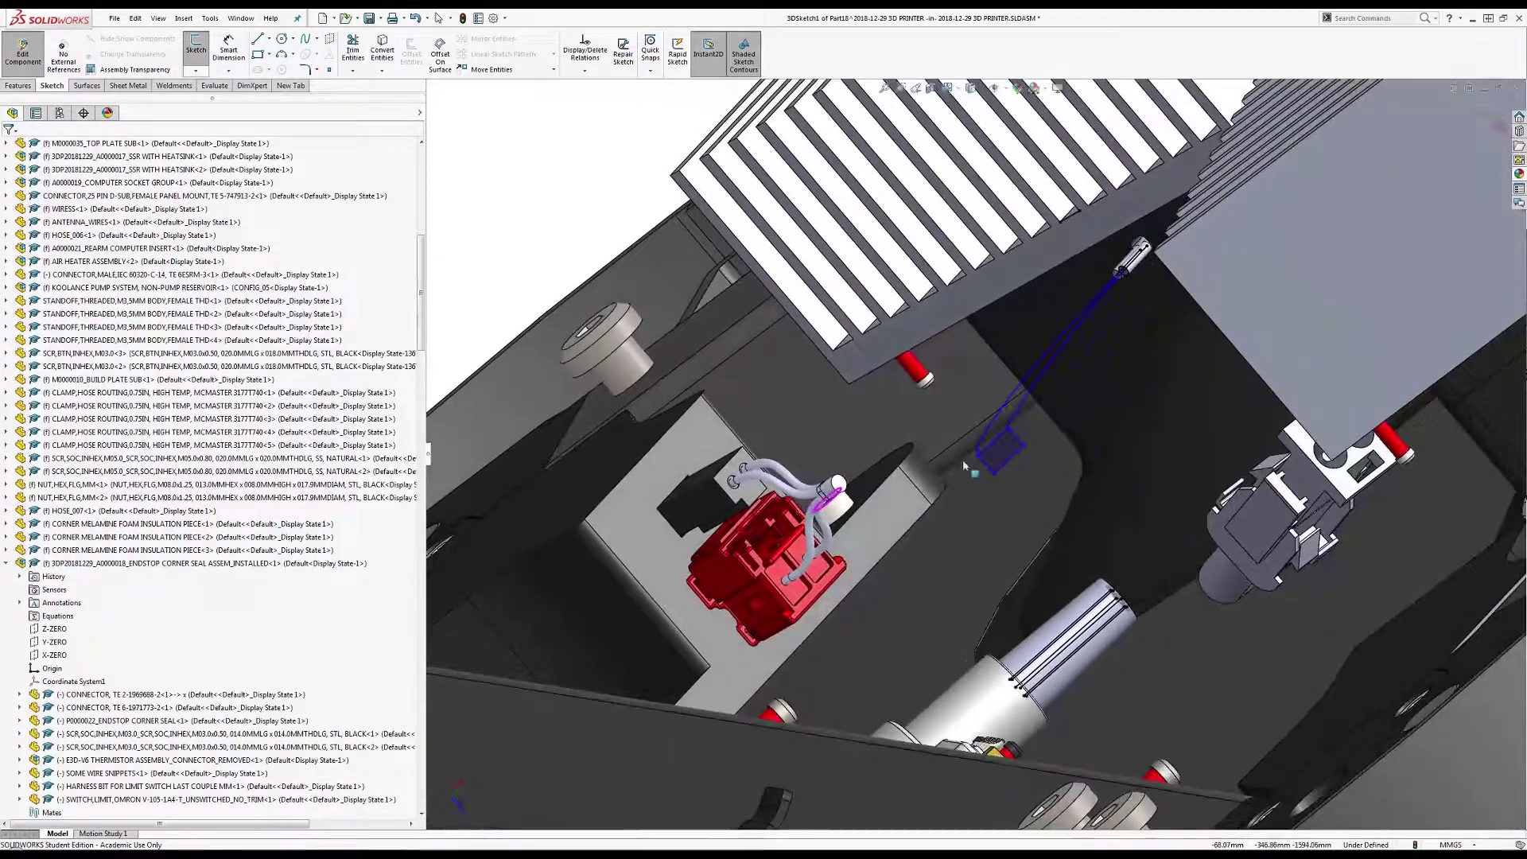
Move the free corner of the parallel wire lines away from the heatsink, lengthening both lines towards the round cable stub.
{"action": "left_click_drag", "start_coordinate": [996, 478], "coordinate": [1062, 512]}
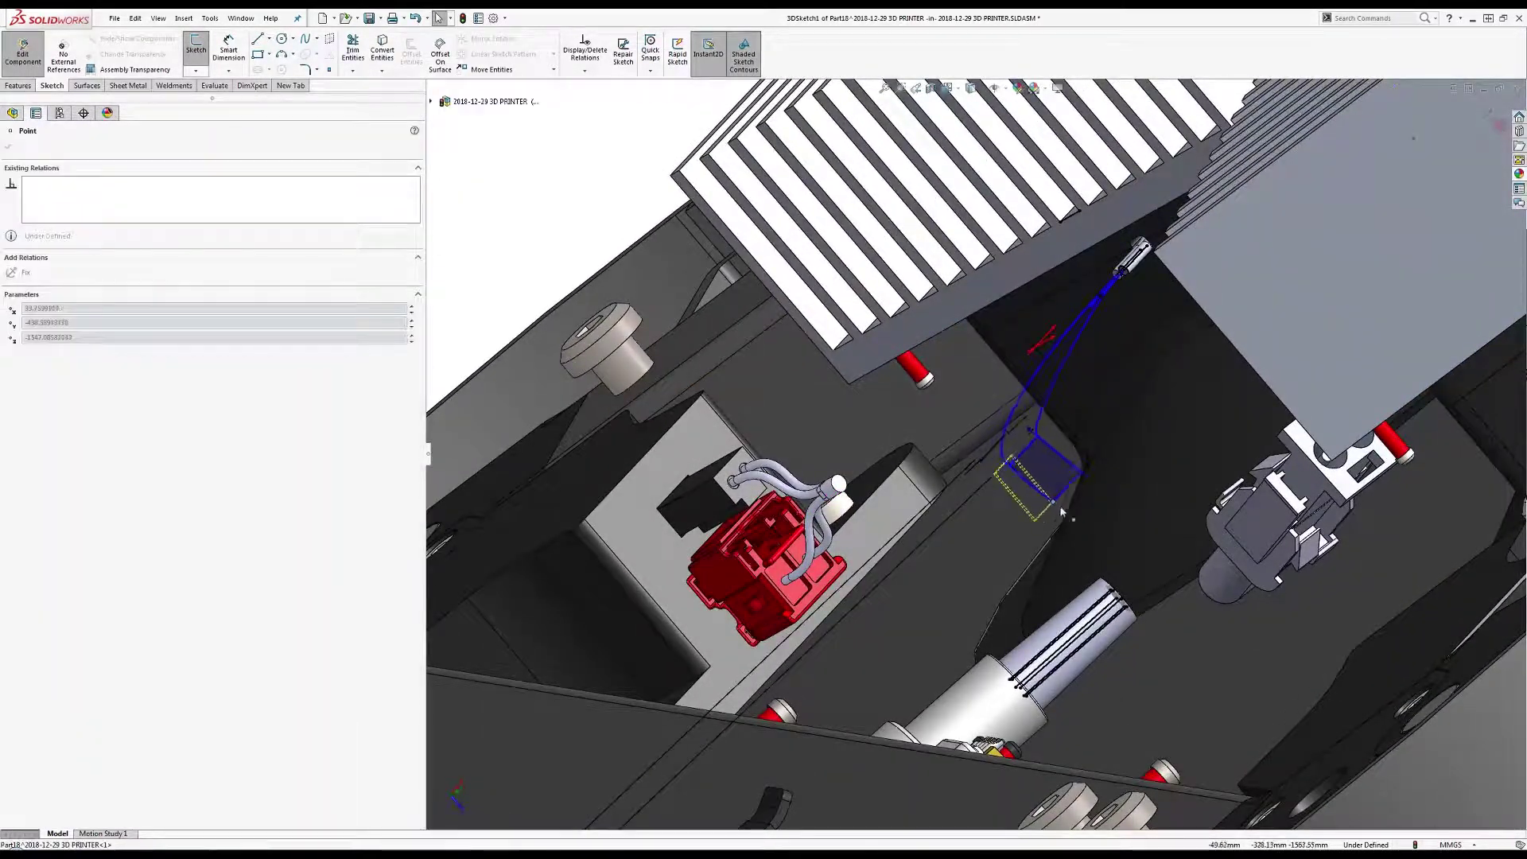
{"action": "left_click_drag", "start_coordinate": [1147, 563], "coordinate": [1148, 564]}
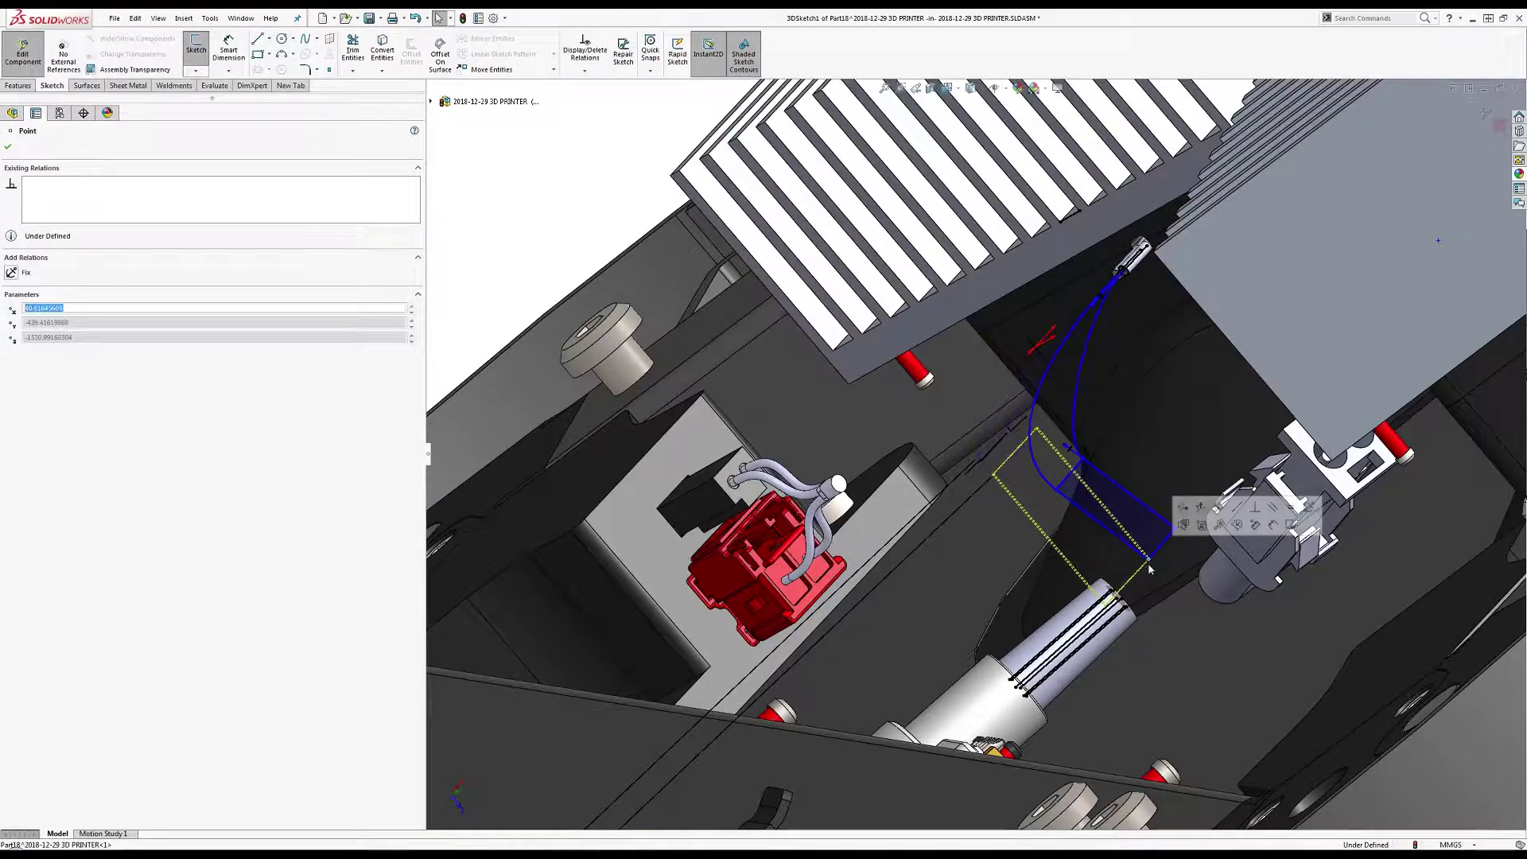
{"action": "middle_click_drag", "start_coordinate": [1148, 563], "coordinate": [1090, 525]}
{"action": "mouse_move", "coordinate": [1092, 590]}
{"action": "middle_mouse_down"}
{"action": "mouse_move", "coordinate": [1107, 568]}
{"action": "mouse_move", "coordinate": [1104, 597]}
{"action": "middle_mouse_up"}
{"action": "key", "text": "Escape"}
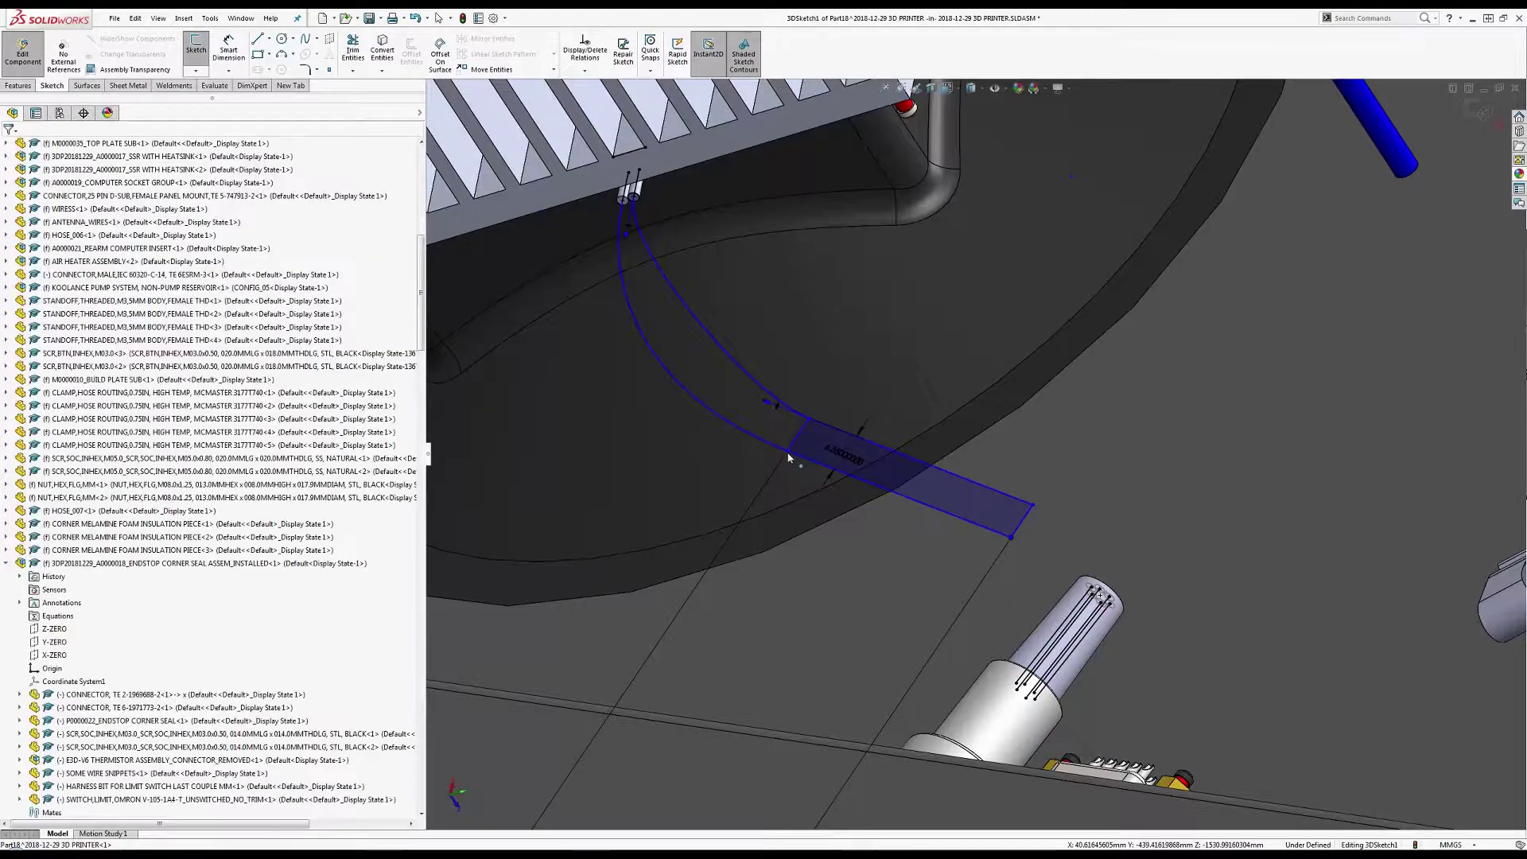
Shift the heatsink-side corner of the parallel lines closer to the LED fixture stubs and reposition their far end near the round opening's rim.
{"action": "left_click_drag", "start_coordinate": [787, 454], "coordinate": [726, 401]}
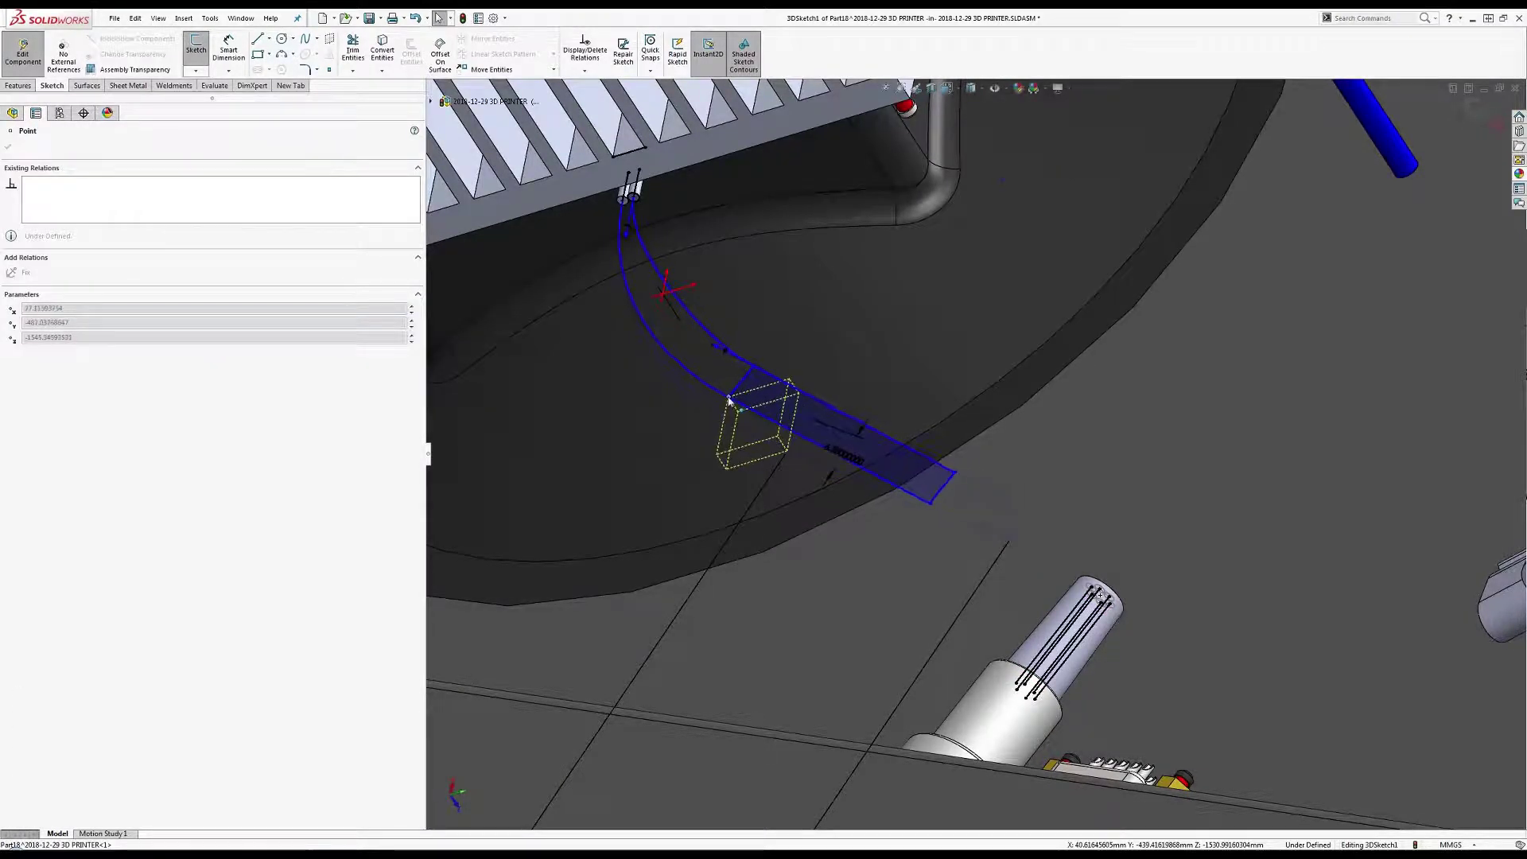
{"action": "left_click", "coordinate": [992, 531]}
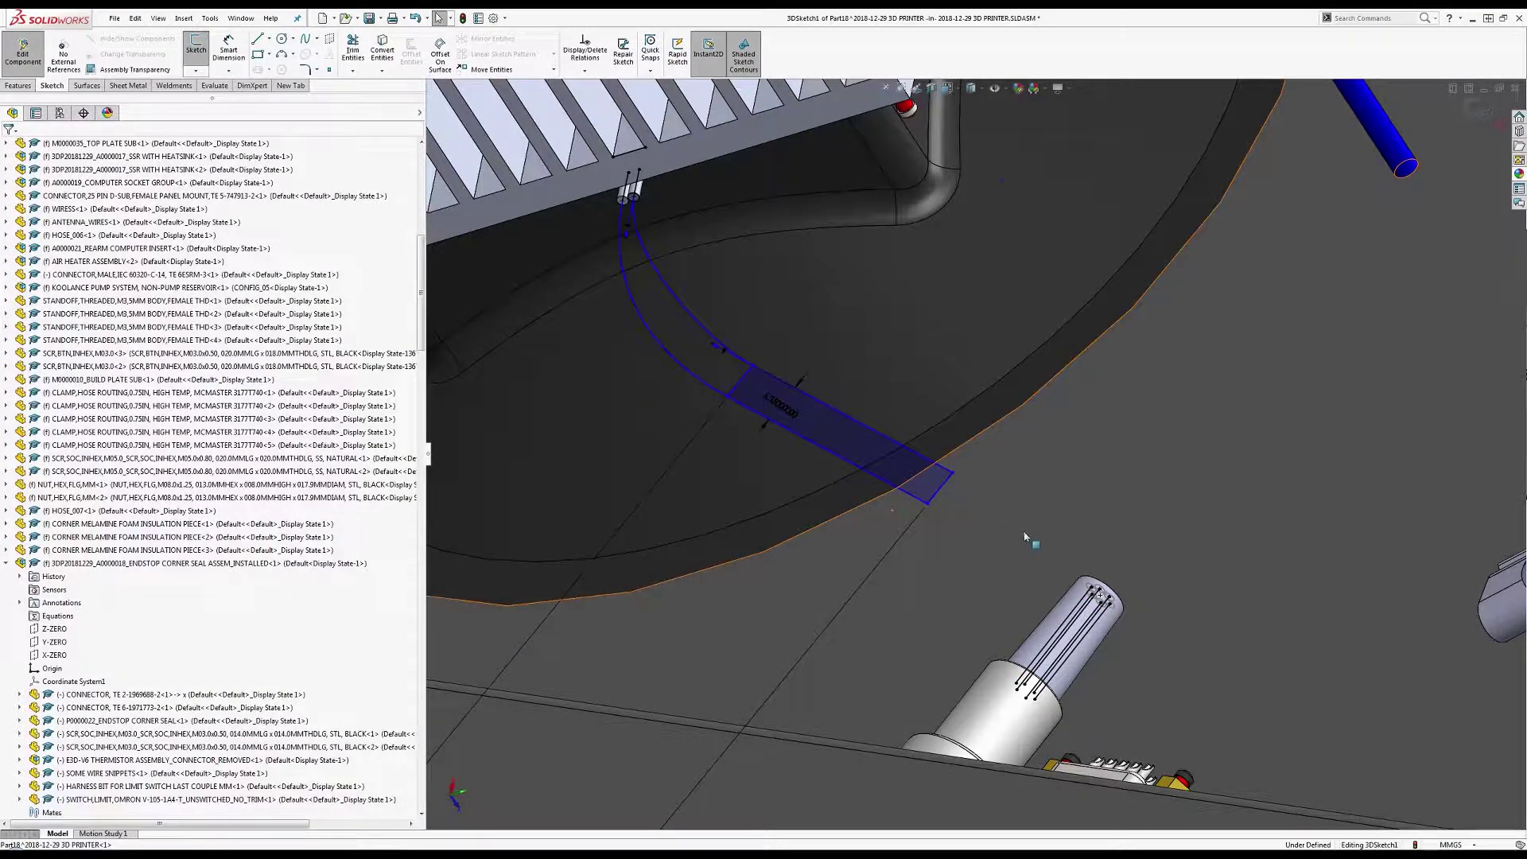
{"action": "left_click", "coordinate": [280, 59]}
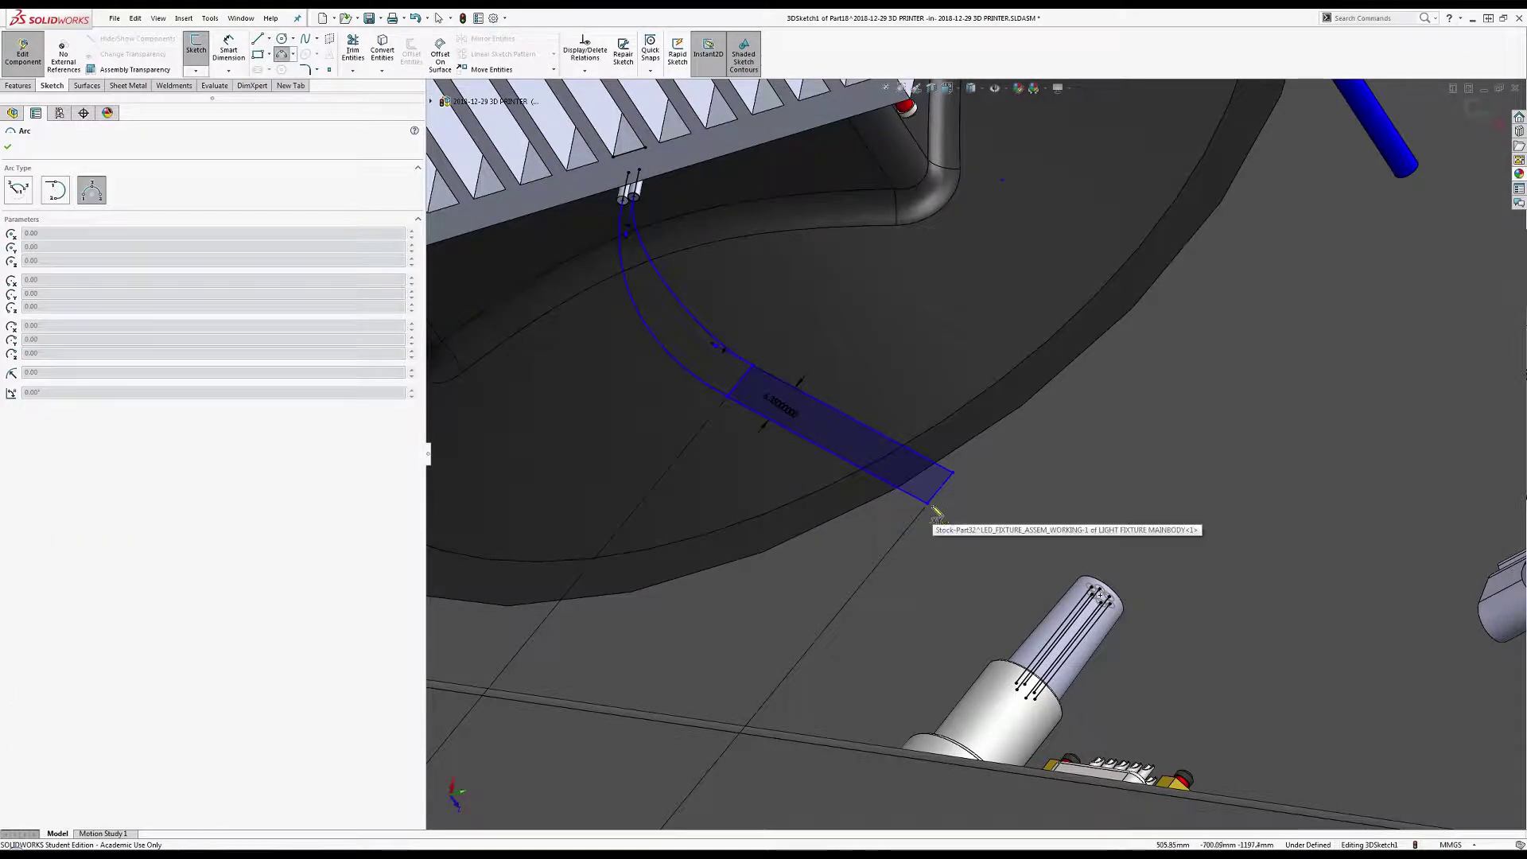
{"action": "mouse_move", "coordinate": [1039, 521]}
{"action": "middle_mouse_down"}
{"action": "mouse_move", "coordinate": [1015, 603]}
{"action": "mouse_move", "coordinate": [1028, 543]}
{"action": "middle_mouse_up"}
{"action": "key", "text": "Escape"}
{"action": "mouse_move", "coordinate": [947, 483]}
{"action": "left_mouse_down"}
{"action": "mouse_move", "coordinate": [982, 415]}
{"action": "mouse_move", "coordinate": [968, 424]}
{"action": "left_mouse_up"}
{"action": "key", "text": "Escape"}
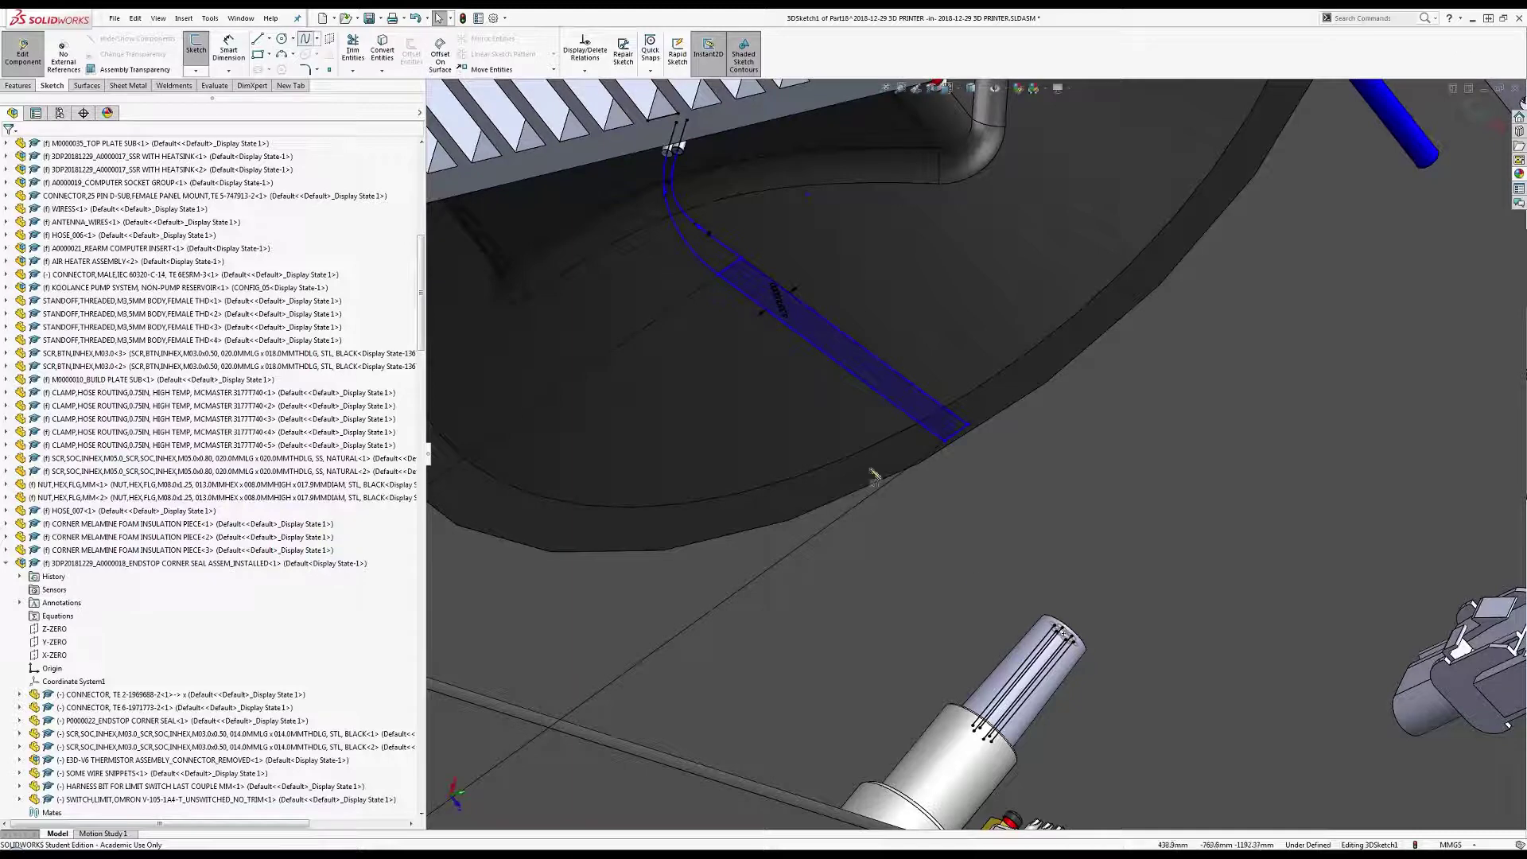
Try a spline from a wire end on the round cable stub to the lower parallel line's far corner, then delete it.
{"action": "mouse_move", "coordinate": [873, 476]}
{"action": "middle_mouse_down"}
{"action": "mouse_move", "coordinate": [1049, 704]}
{"action": "mouse_move", "coordinate": [1020, 608]}
{"action": "middle_mouse_up"}
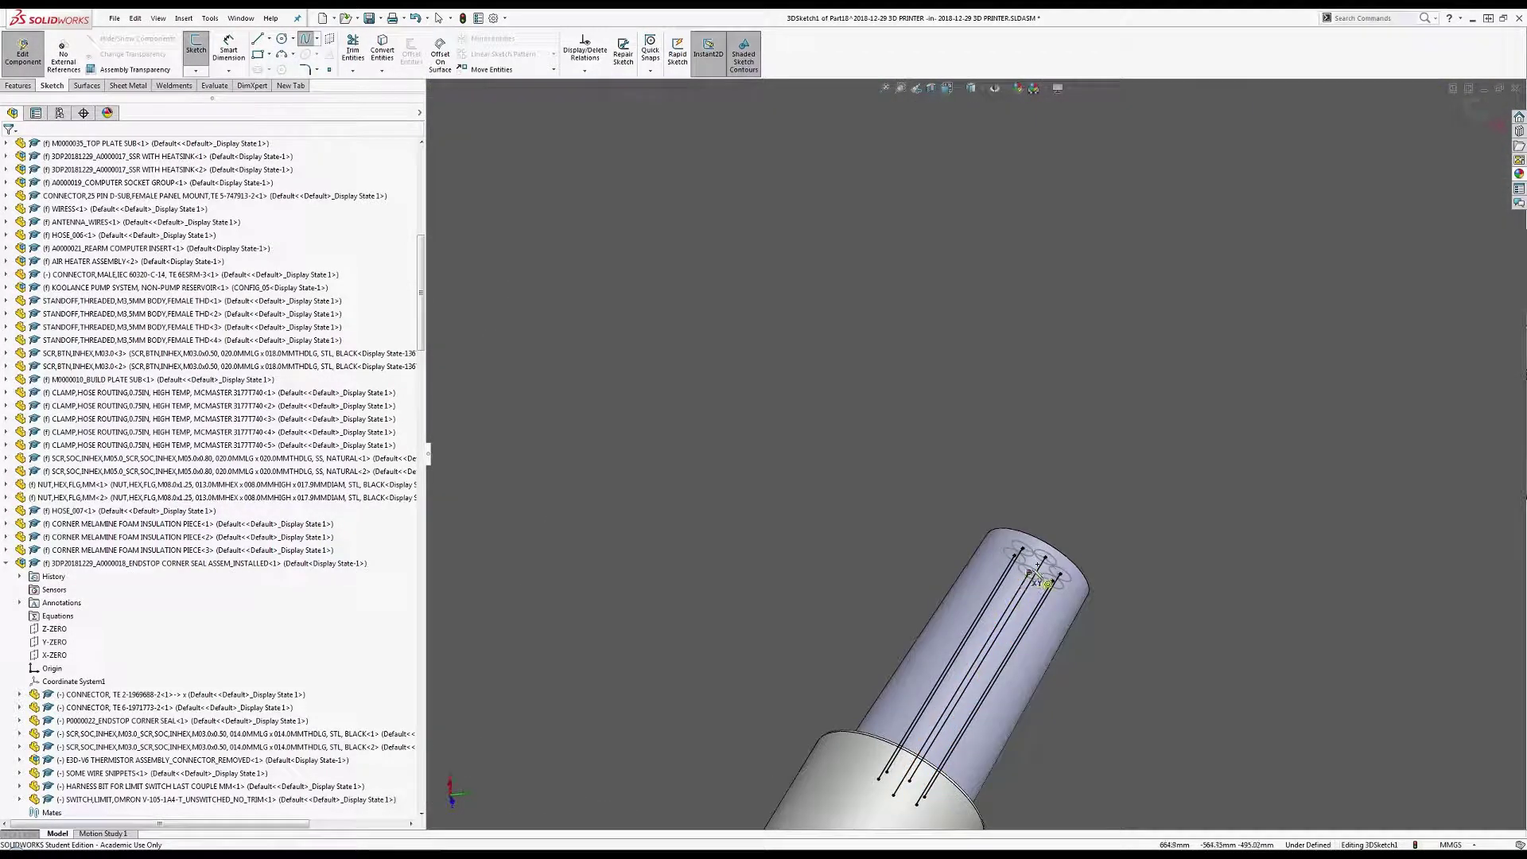
{"action": "left_click", "coordinate": [1032, 575]}
{"action": "scroll", "coordinate": [989, 300], "scroll_direction": "up", "scroll_amount": 5}
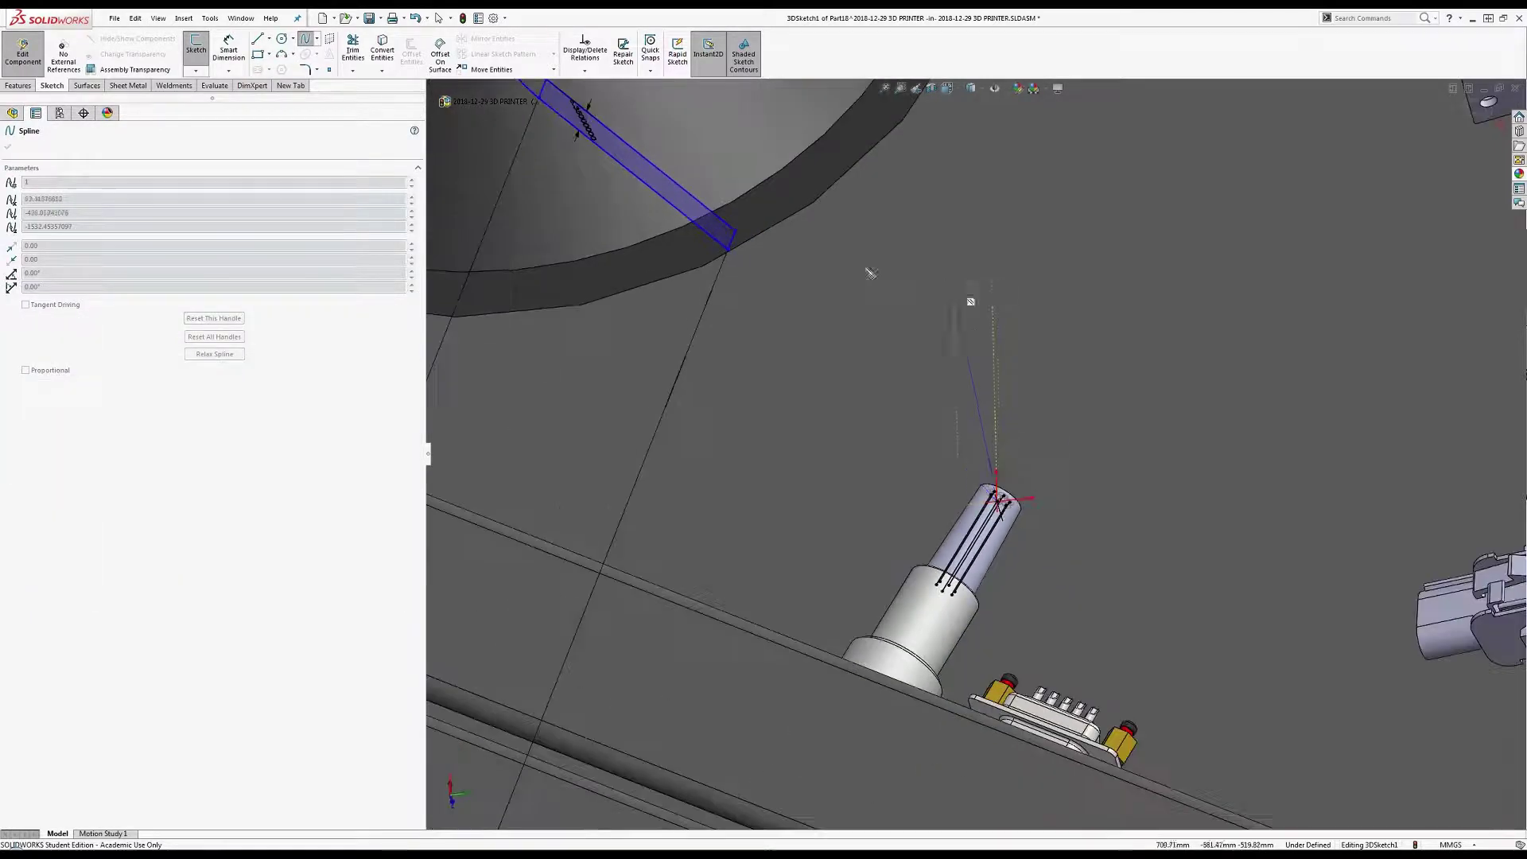
{"action": "left_click", "coordinate": [732, 250]}
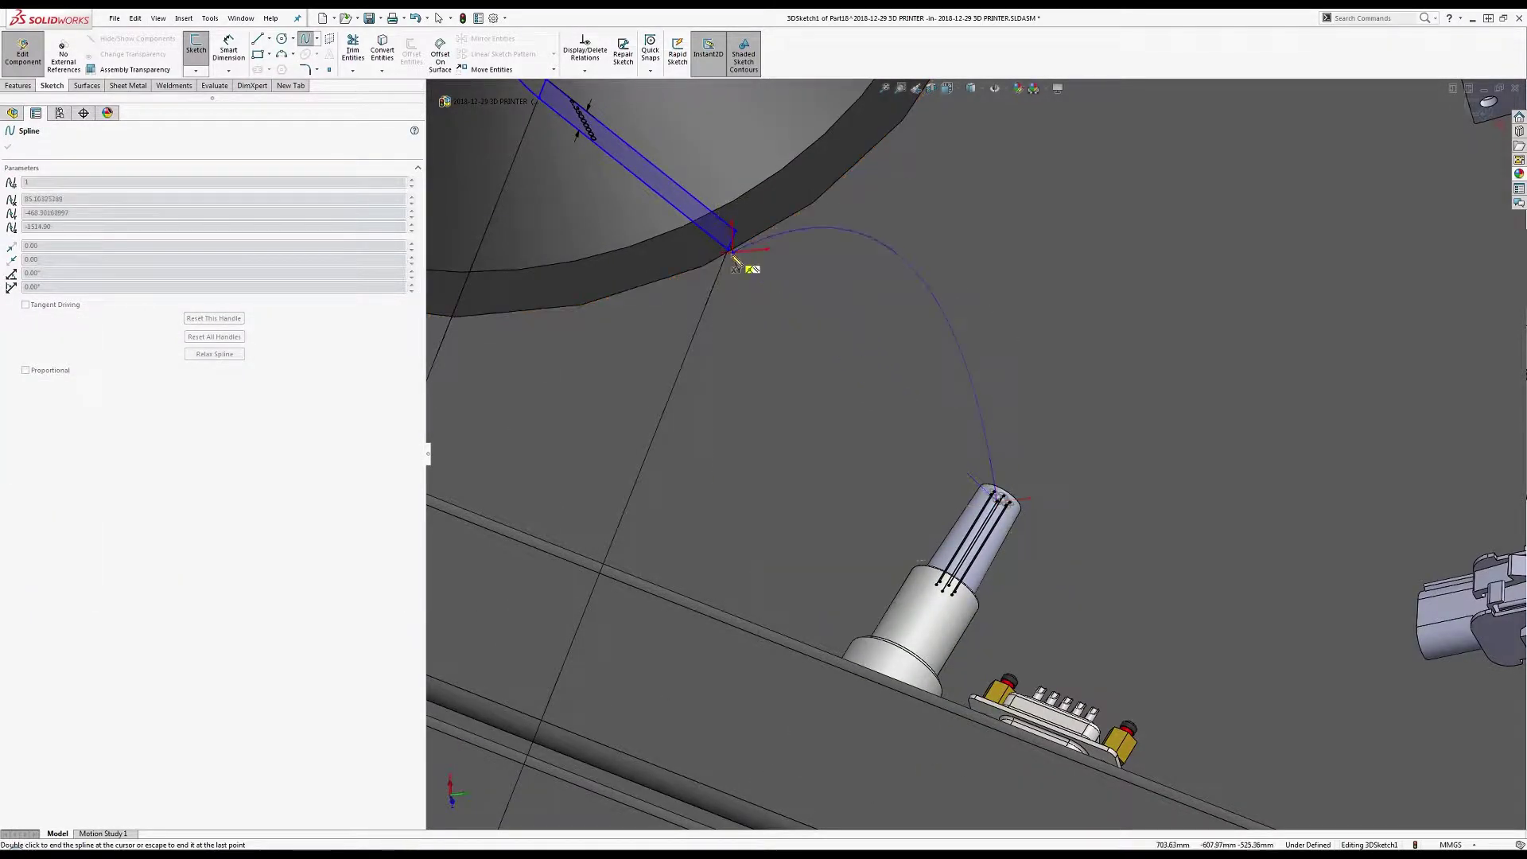
{"action": "key", "text": "Escape"}
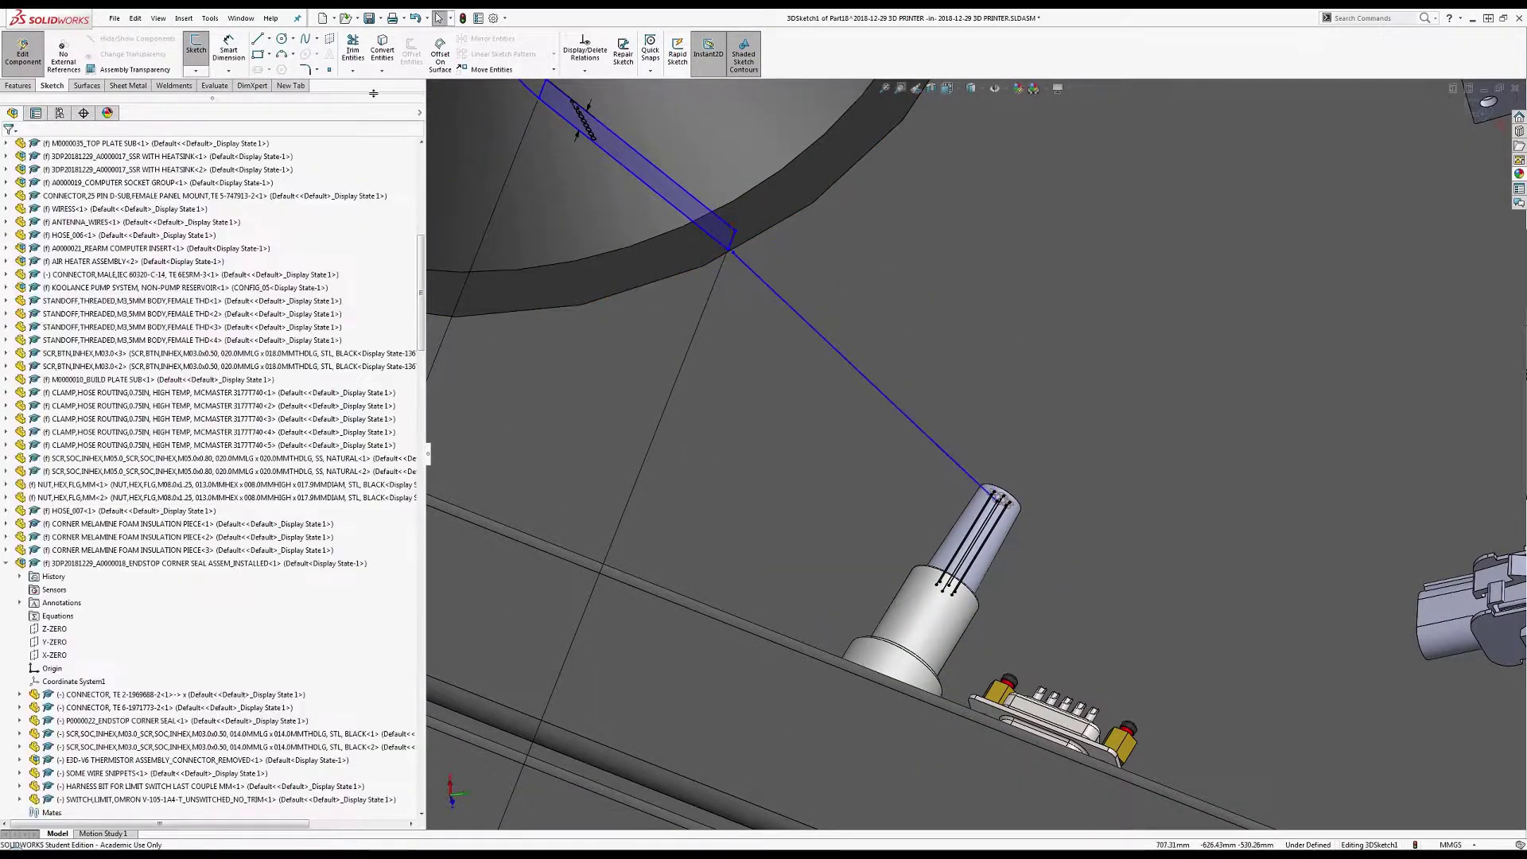
{"action": "left_click", "coordinate": [748, 266]}
{"action": "key", "text": "Delete"}
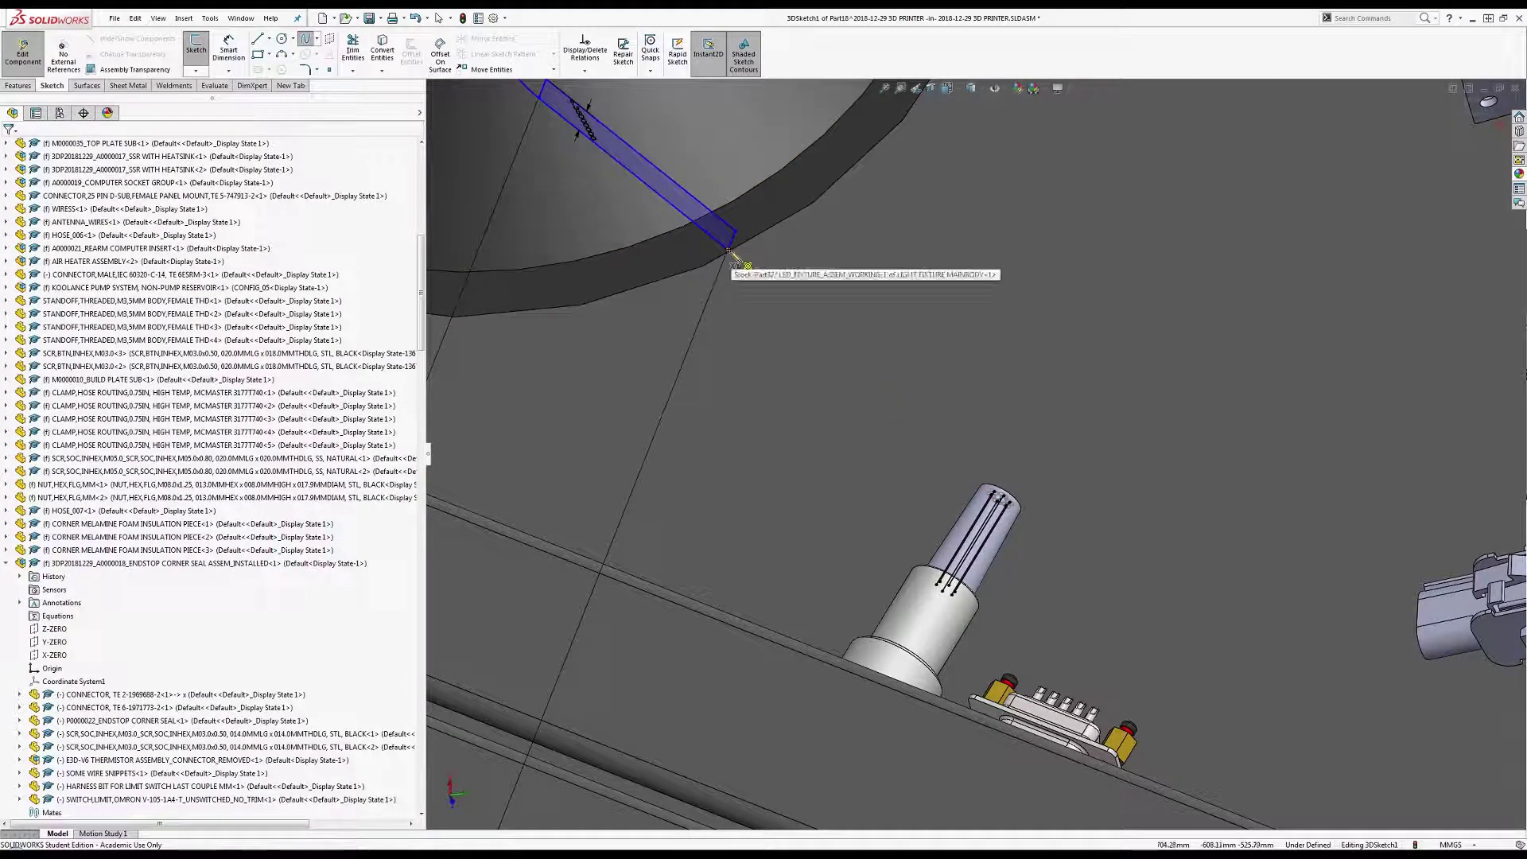
Sketch a spline from the lower parallel line's far corner to a cable stub wire end and make it tangent to that wire.
{"action": "left_click", "coordinate": [736, 256]}
{"action": "scroll", "coordinate": [999, 483], "scroll_direction": "down", "scroll_amount": 5}
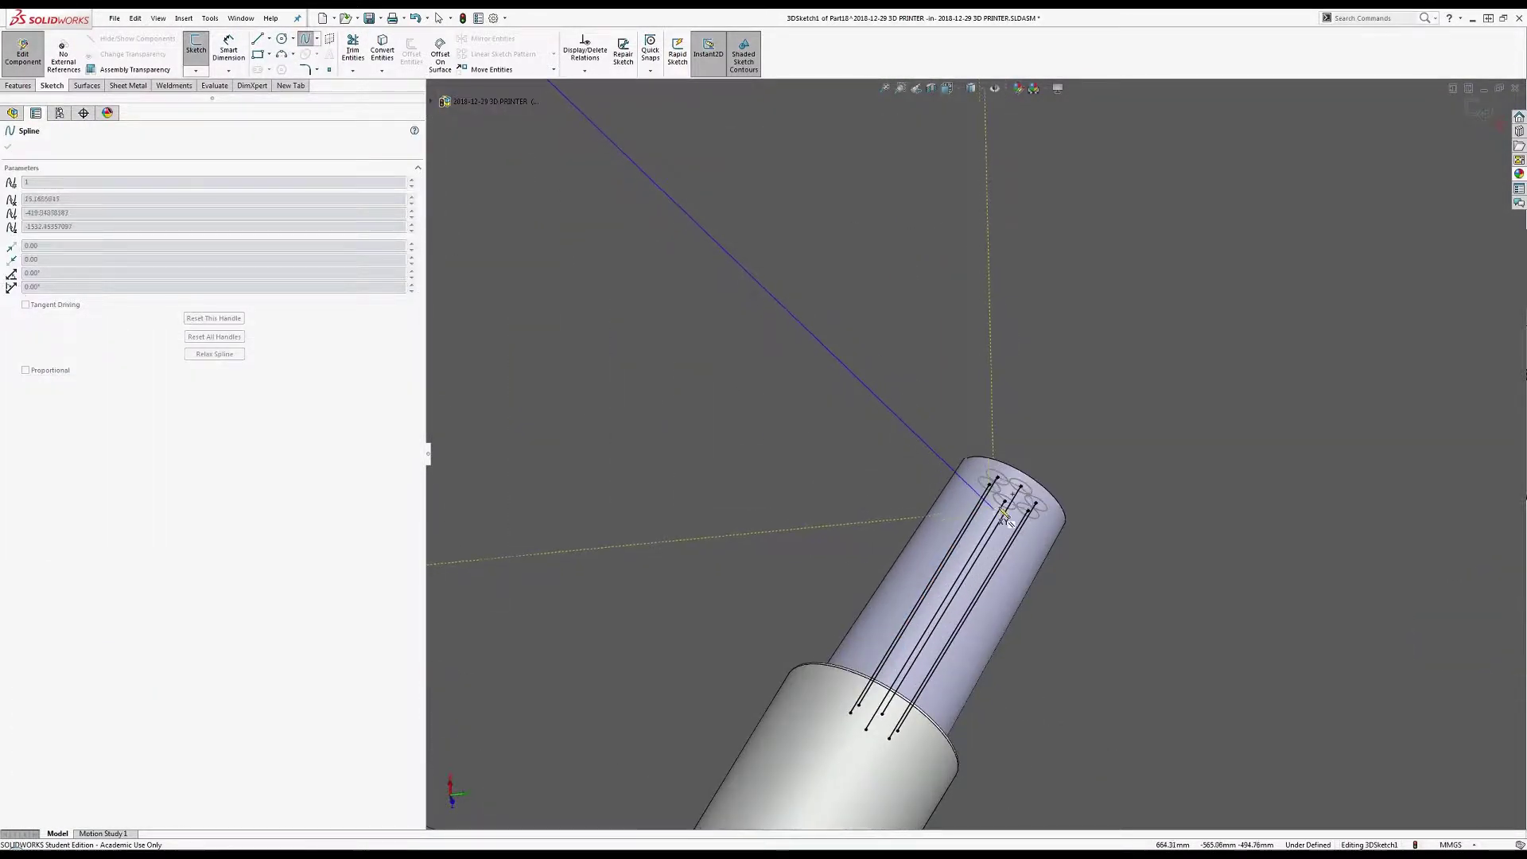
{"action": "double_click", "coordinate": [986, 483]}
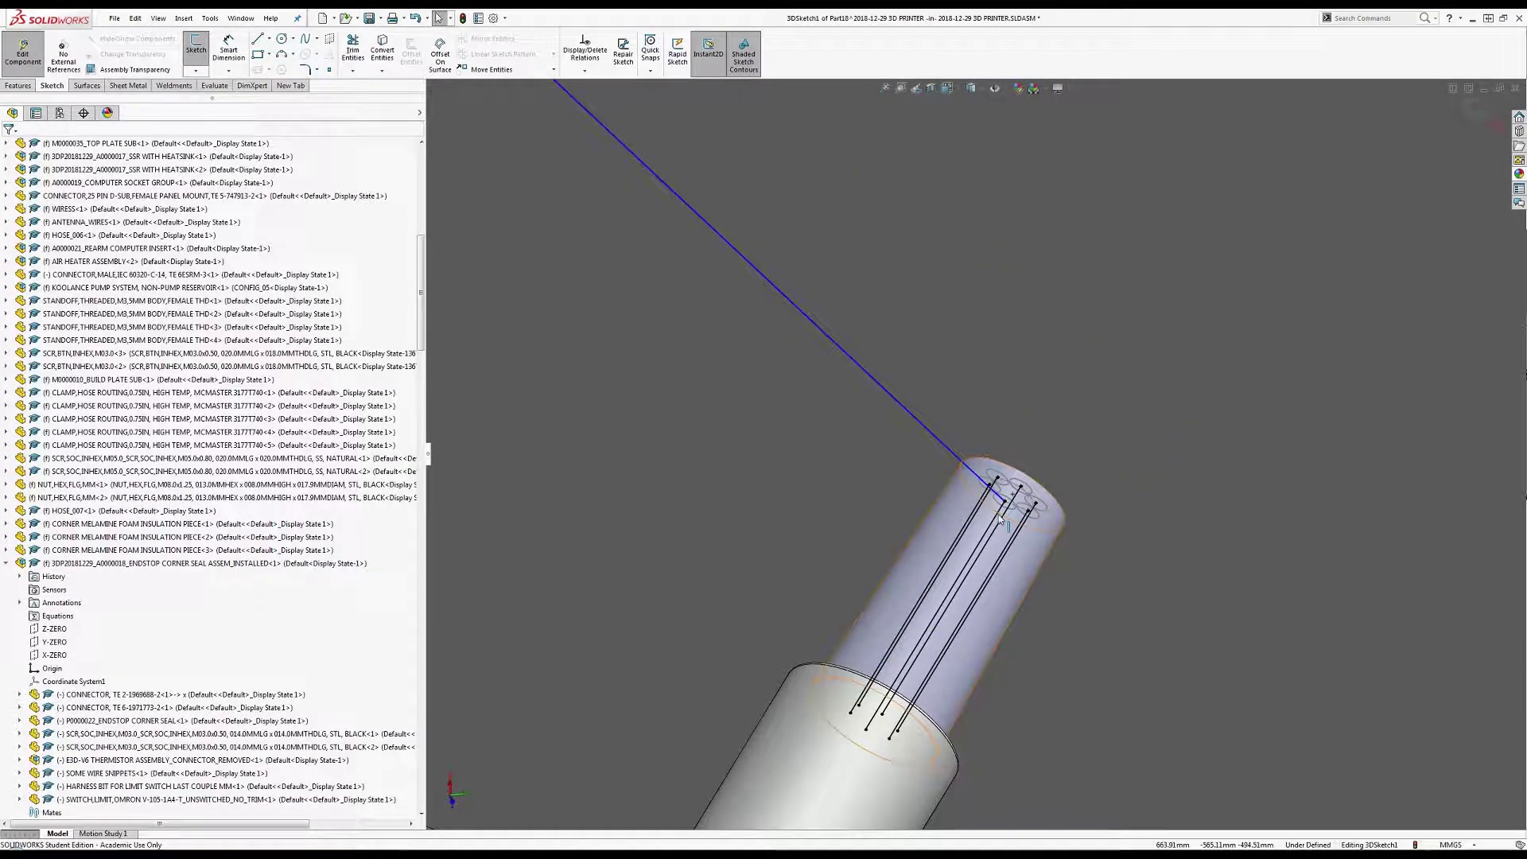
{"action": "left_click", "coordinate": [999, 516]}
{"action": "left_click", "coordinate": [943, 442], "text": "ctrl"}
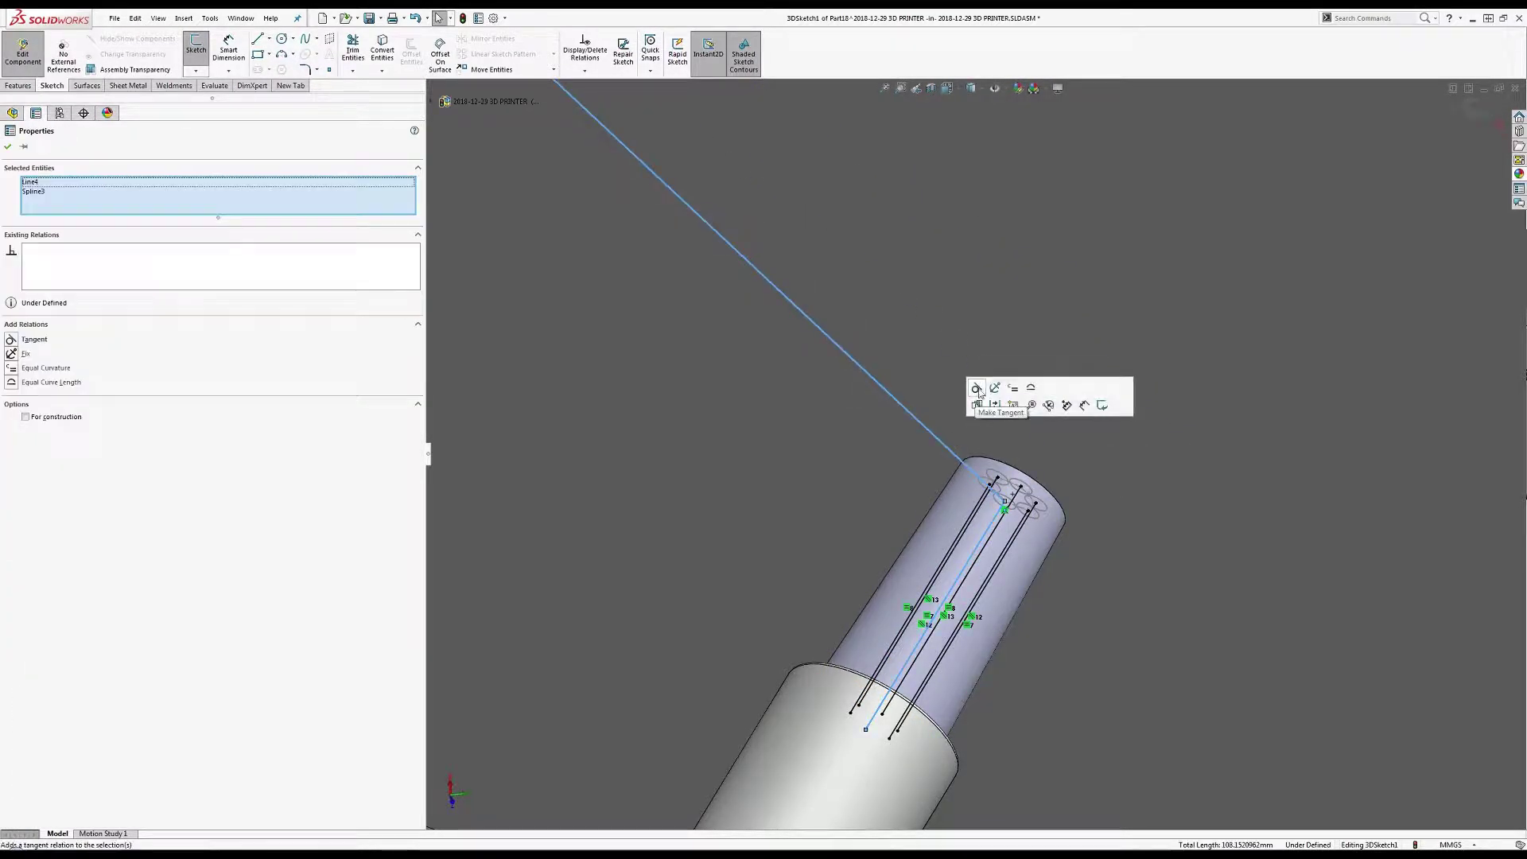
{"action": "left_click", "coordinate": [978, 405]}
Make the new spline tangent to the lower parallel line at their shared corner.
{"action": "scroll", "coordinate": [965, 439], "scroll_direction": "up", "scroll_amount": 3}
{"action": "scroll", "coordinate": [966, 439], "scroll_direction": "up", "scroll_amount": 3}
{"action": "scroll", "coordinate": [784, 326], "scroll_direction": "down", "scroll_amount": 2}
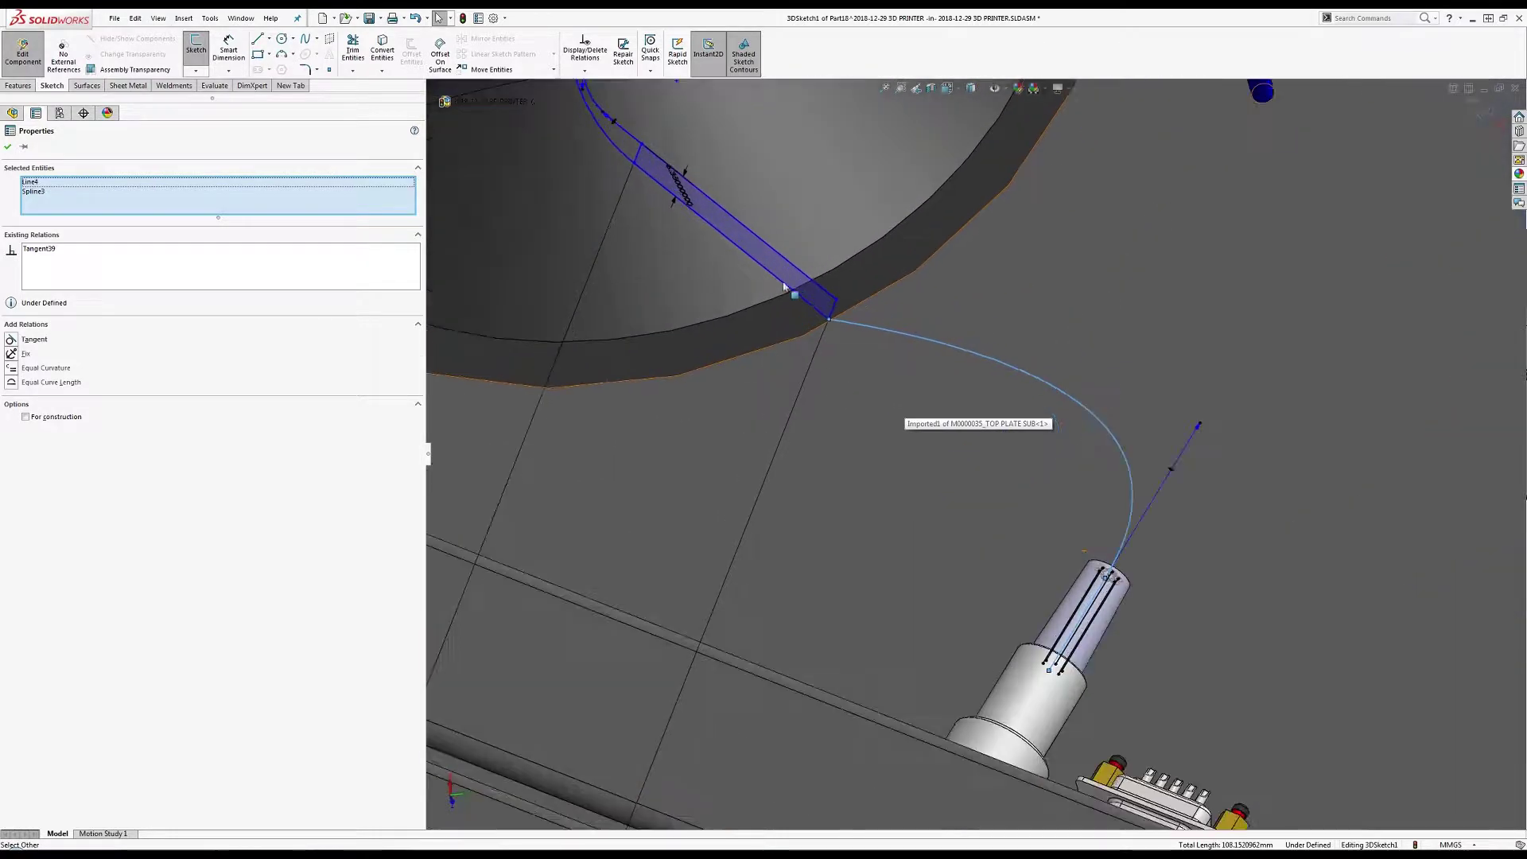
{"action": "left_click", "coordinate": [808, 306]}
{"action": "left_click", "coordinate": [847, 325], "text": "ctrl"}
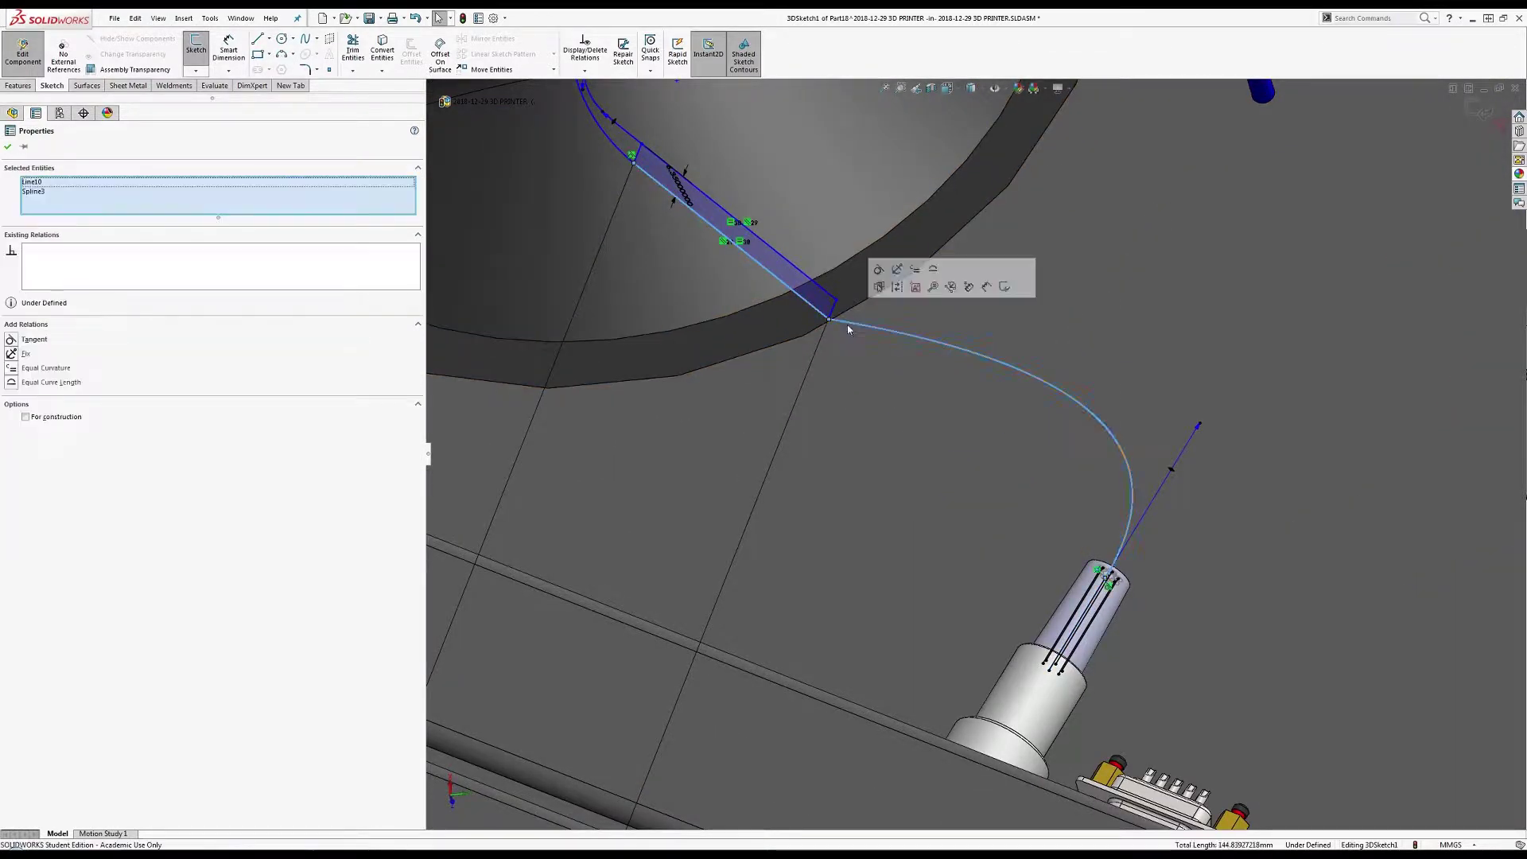
{"action": "left_click", "coordinate": [879, 272]}
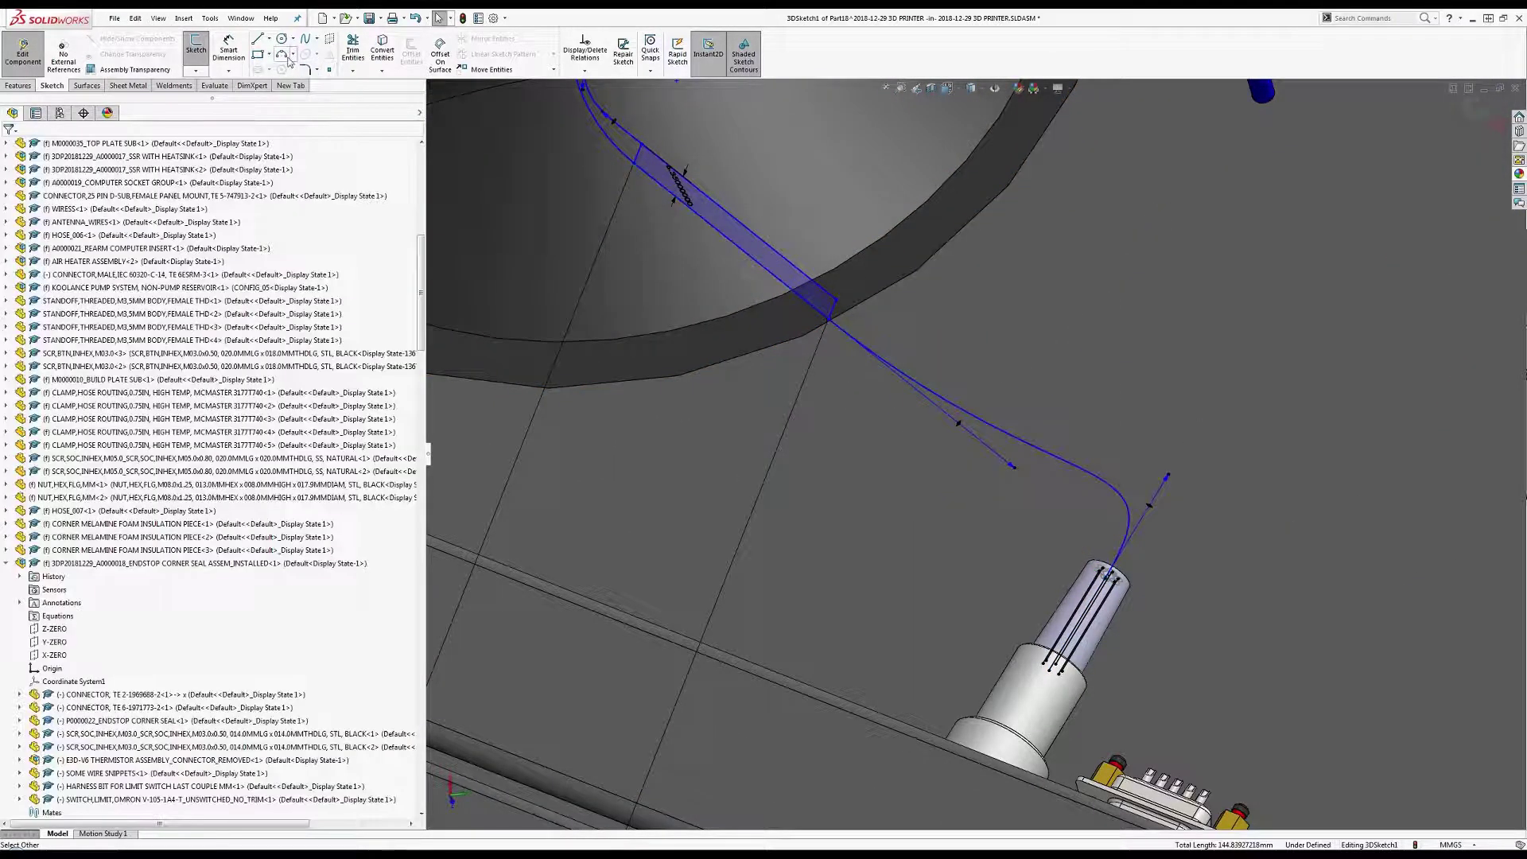
Sketch a second spline from the upper parallel line's far corner to the neighbouring wire end on the round cable stub.
{"action": "left_click", "coordinate": [842, 312]}
{"action": "scroll", "coordinate": [1020, 537], "scroll_direction": "down", "scroll_amount": 4}
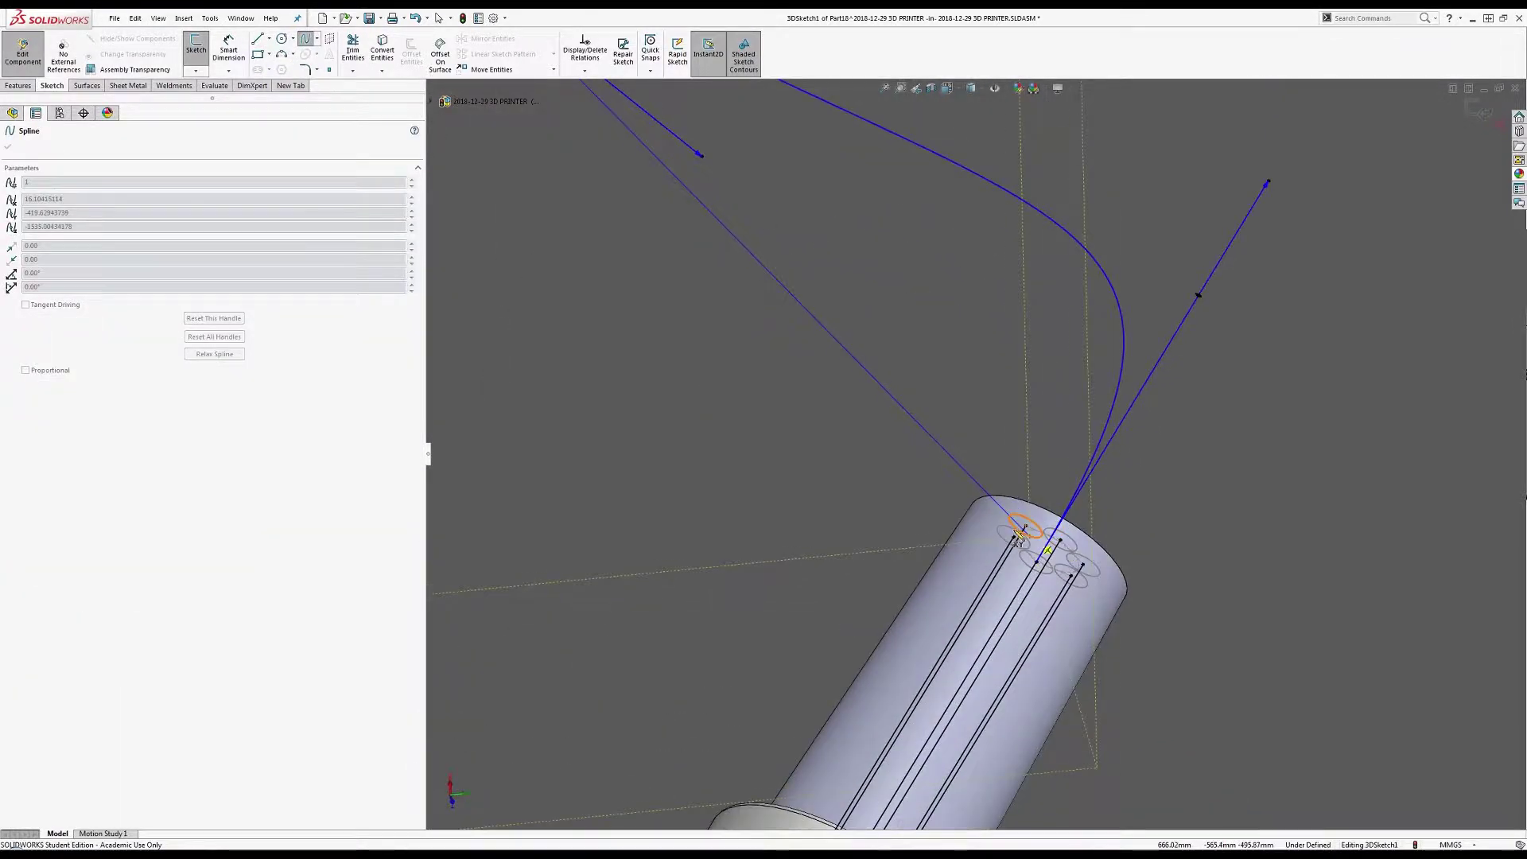
{"action": "left_click_drag", "start_coordinate": [1015, 541], "coordinate": [1018, 543]}
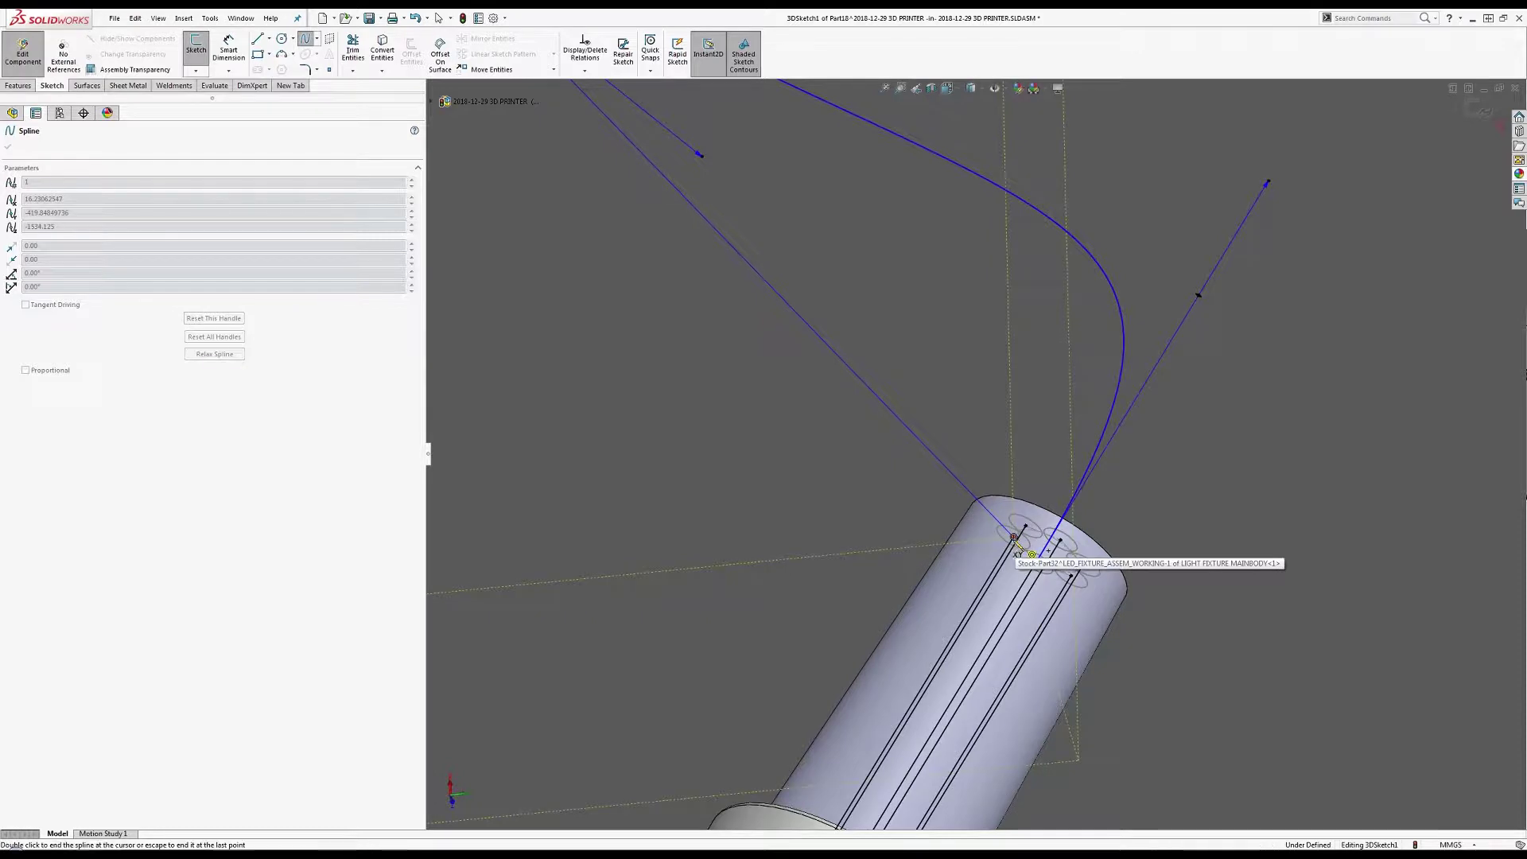
{"action": "left_click", "coordinate": [1014, 538]}
{"action": "scroll", "coordinate": [921, 511], "scroll_direction": "up", "scroll_amount": 4}
{"action": "key", "text": "Escape"}
{"action": "scroll", "coordinate": [955, 438], "scroll_direction": "up", "scroll_amount": 2}
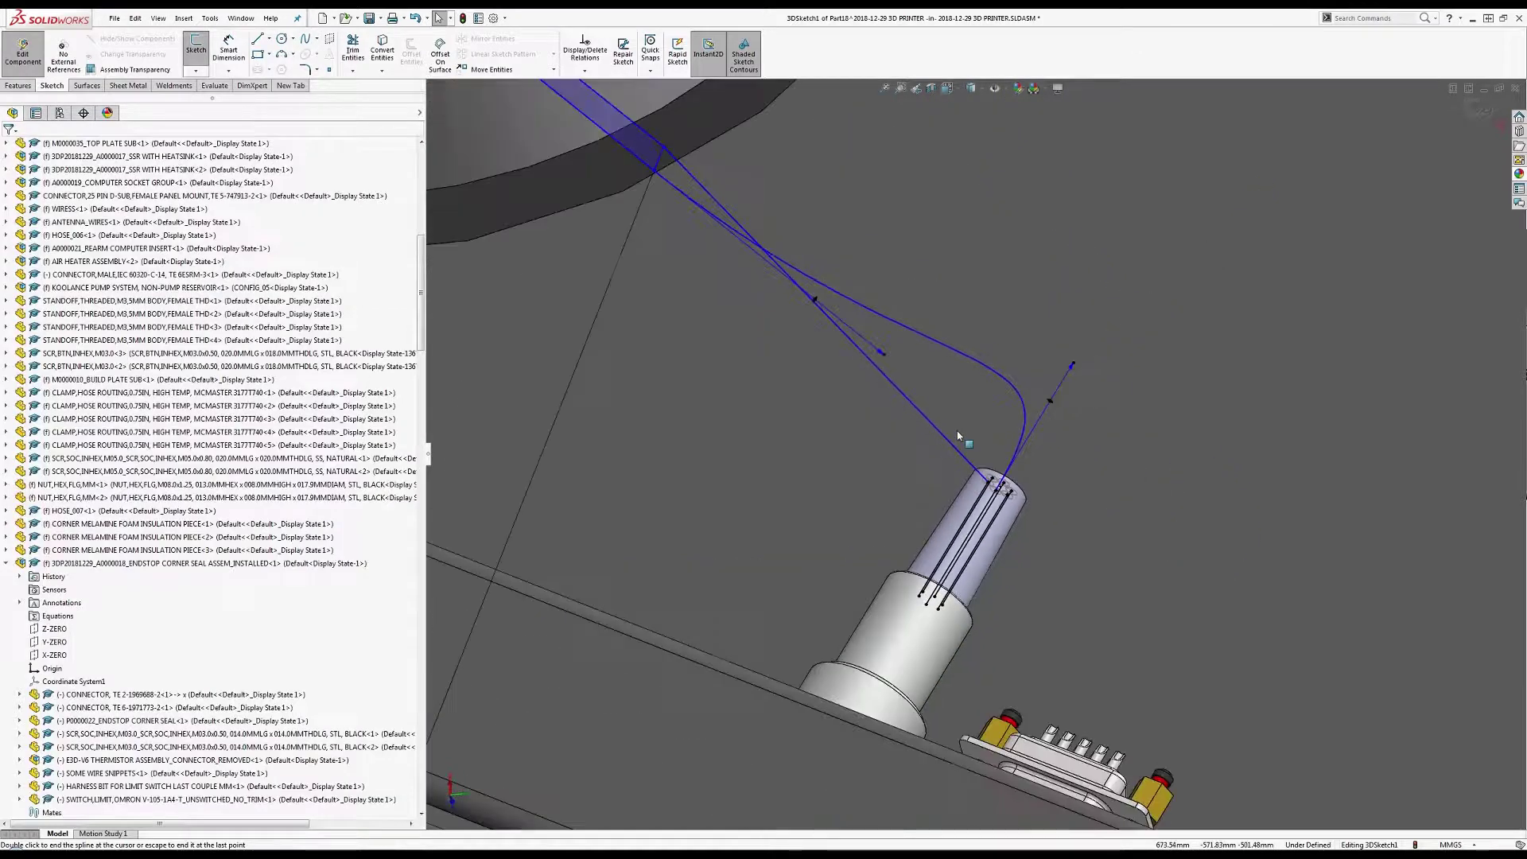
Make the second spline tangent to the straight wire line it meets inside the cable stub.
{"action": "scroll", "coordinate": [958, 437], "scroll_direction": "up", "scroll_amount": 2}
{"action": "left_click", "coordinate": [958, 441]}
{"action": "scroll", "coordinate": [980, 493], "scroll_direction": "down", "scroll_amount": 4}
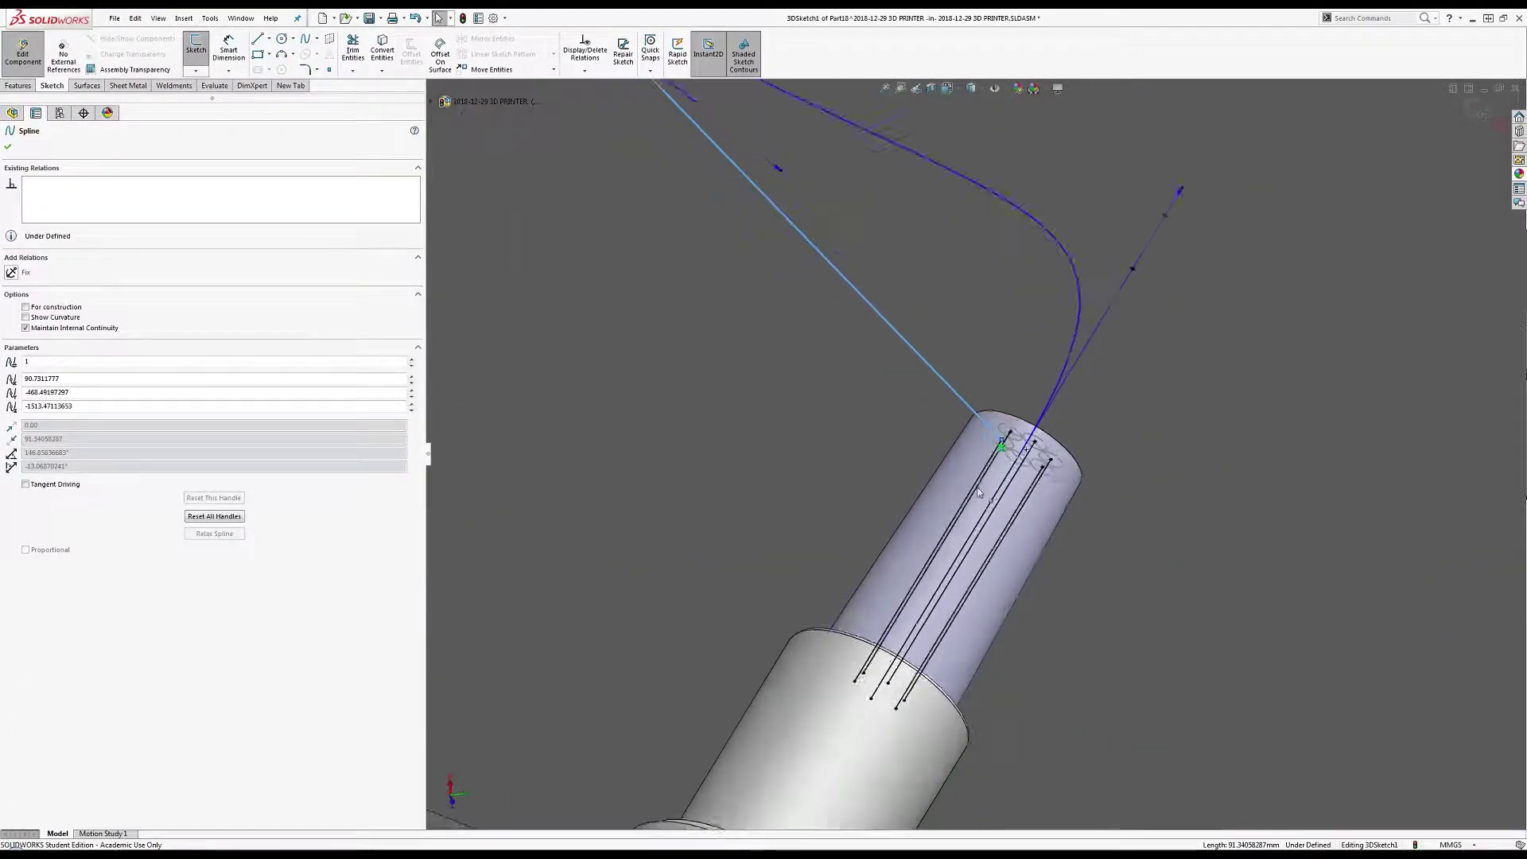
{"action": "scroll", "coordinate": [979, 493], "scroll_direction": "down", "scroll_amount": 3}
{"action": "left_click", "coordinate": [1000, 426], "text": "ctrl"}
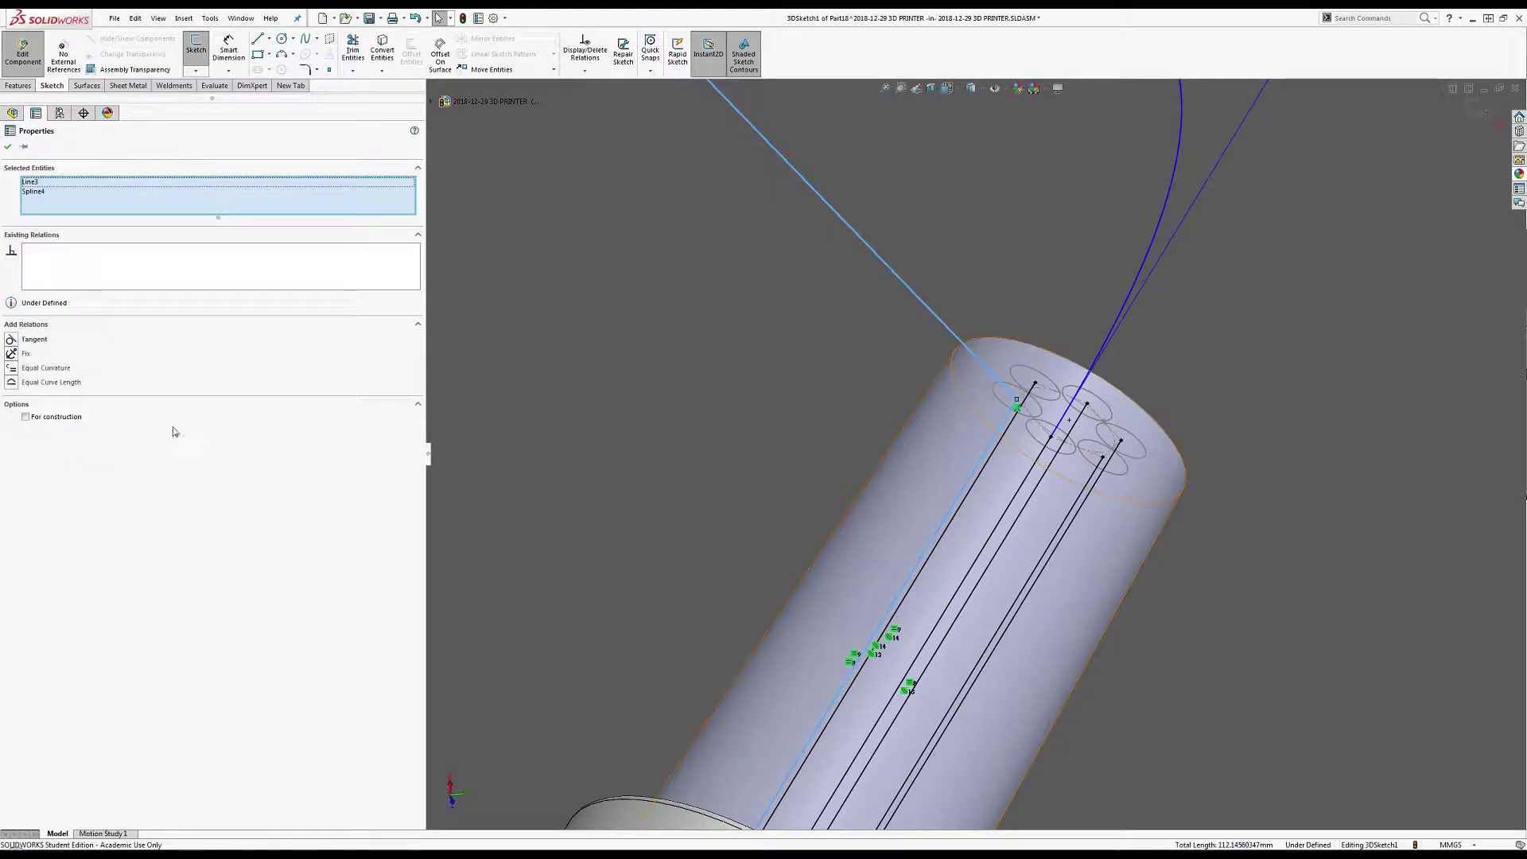
{"action": "scroll", "coordinate": [673, 360], "scroll_direction": "up", "scroll_amount": 6}
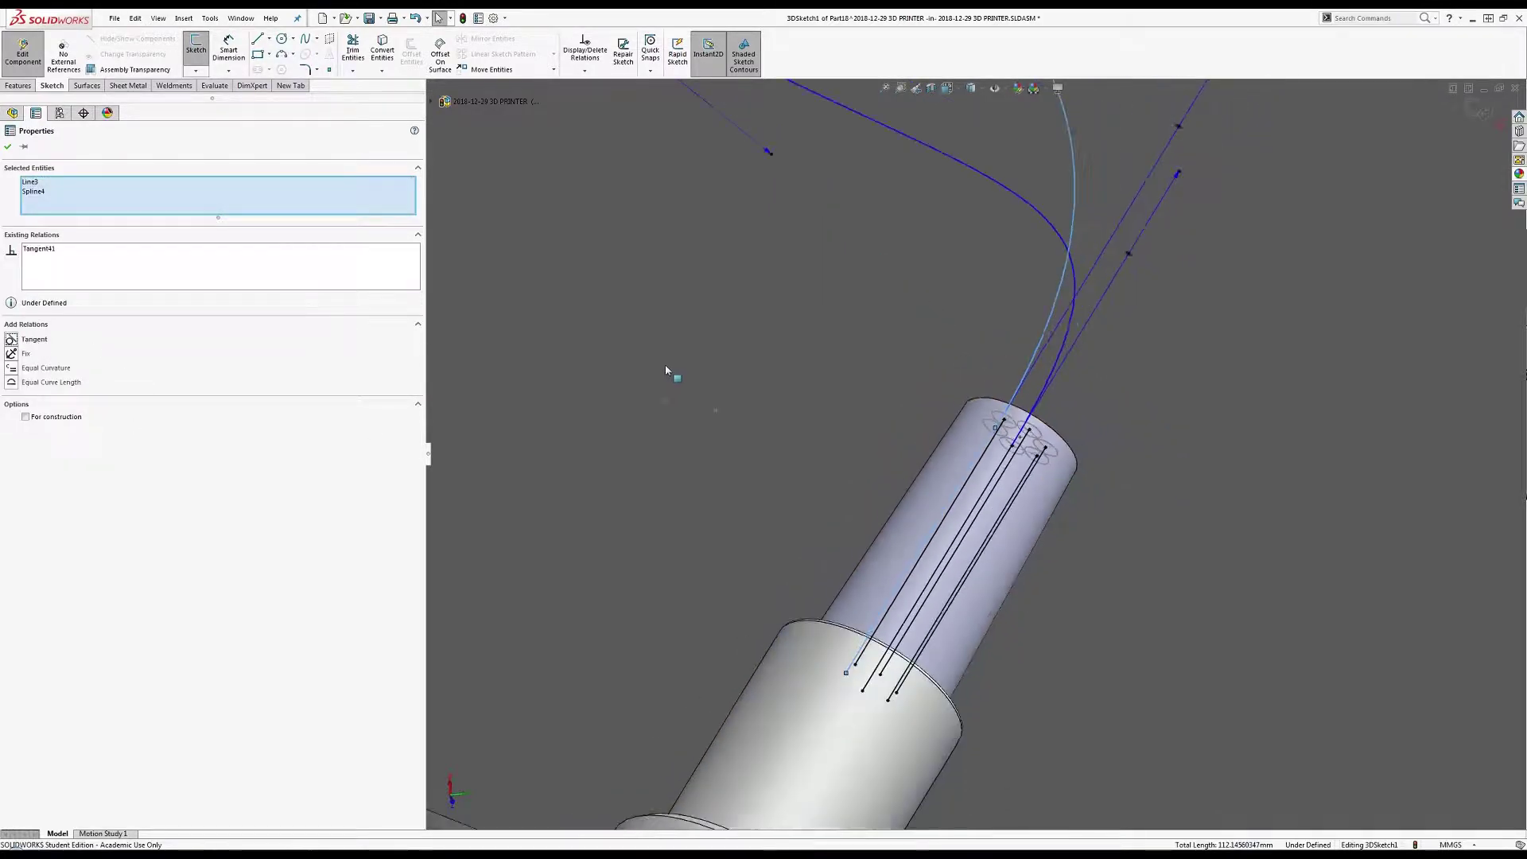
Make the second spline tangent to the upper parallel line at their shared corner.
{"action": "left_click", "coordinate": [695, 149]}
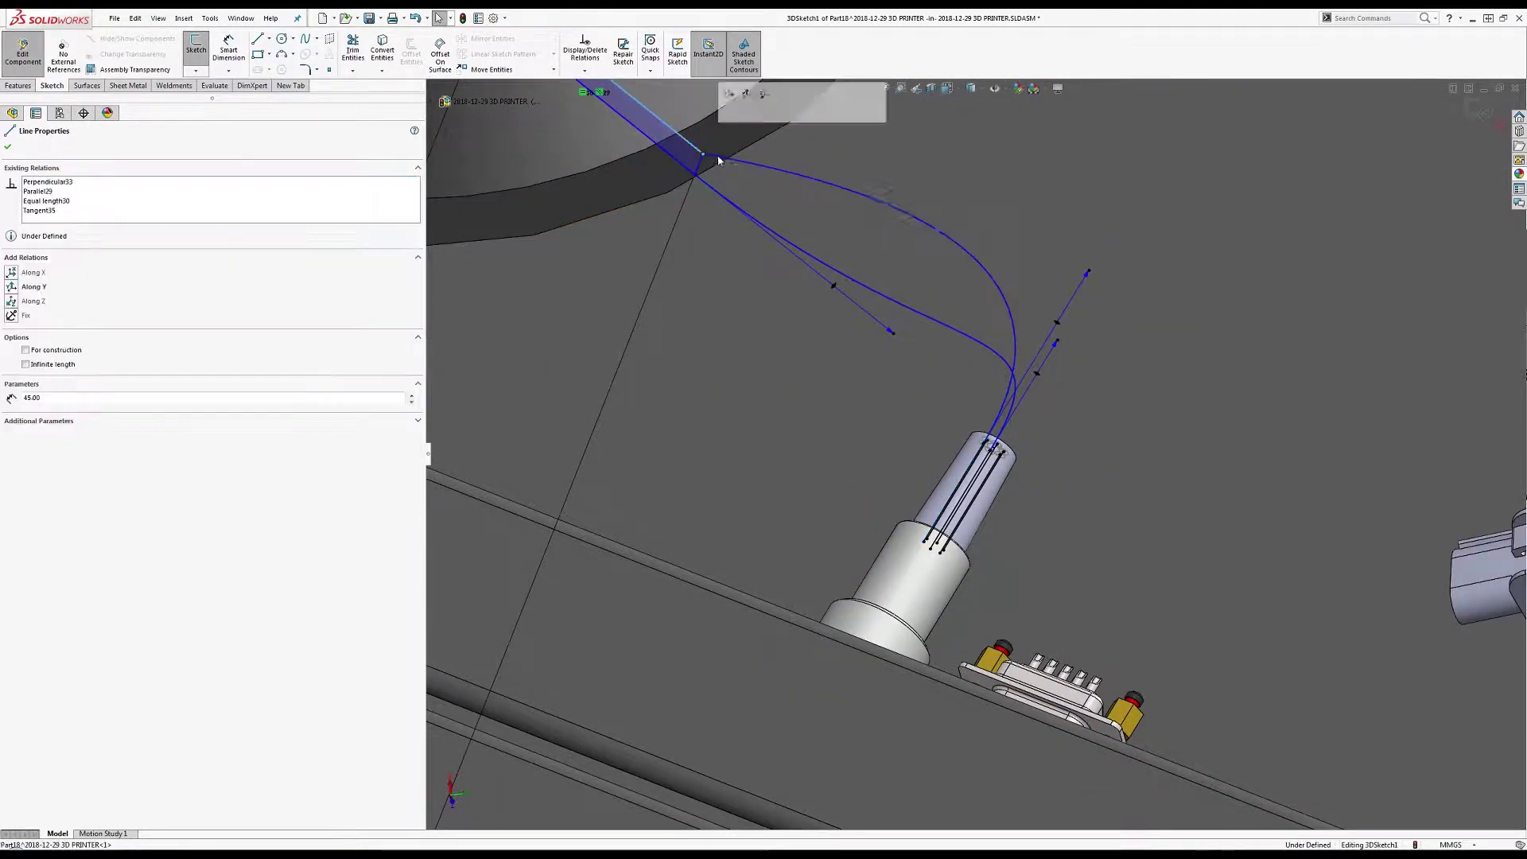
{"action": "left_click", "coordinate": [722, 159], "text": "ctrl"}
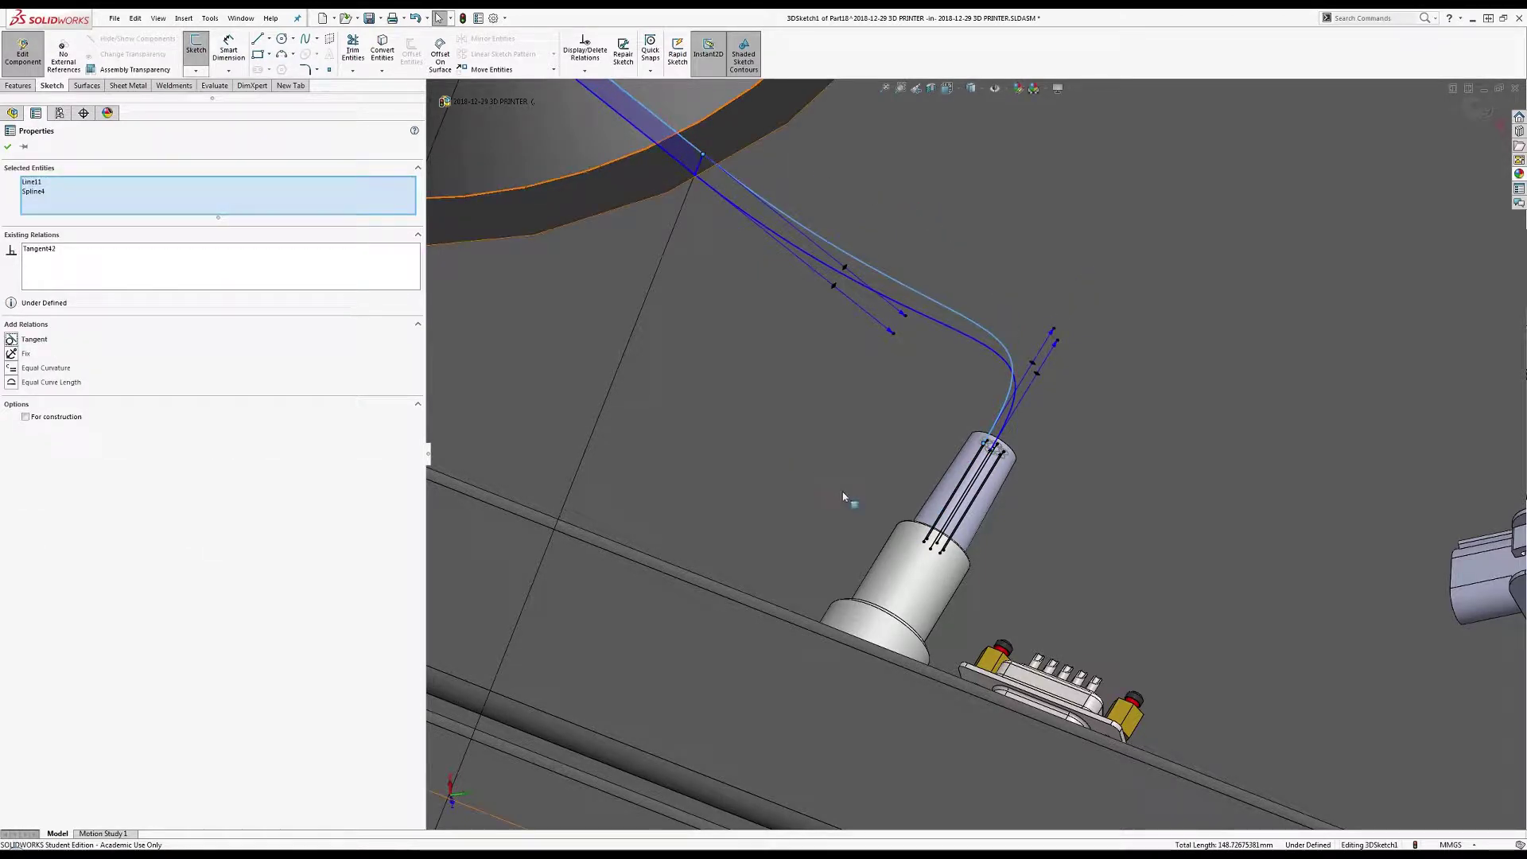
{"action": "mouse_move", "coordinate": [916, 569]}
{"action": "middle_mouse_down"}
{"action": "mouse_move", "coordinate": [828, 513]}
{"action": "mouse_move", "coordinate": [831, 486]}
{"action": "mouse_move", "coordinate": [860, 503]}
{"action": "middle_mouse_up"}
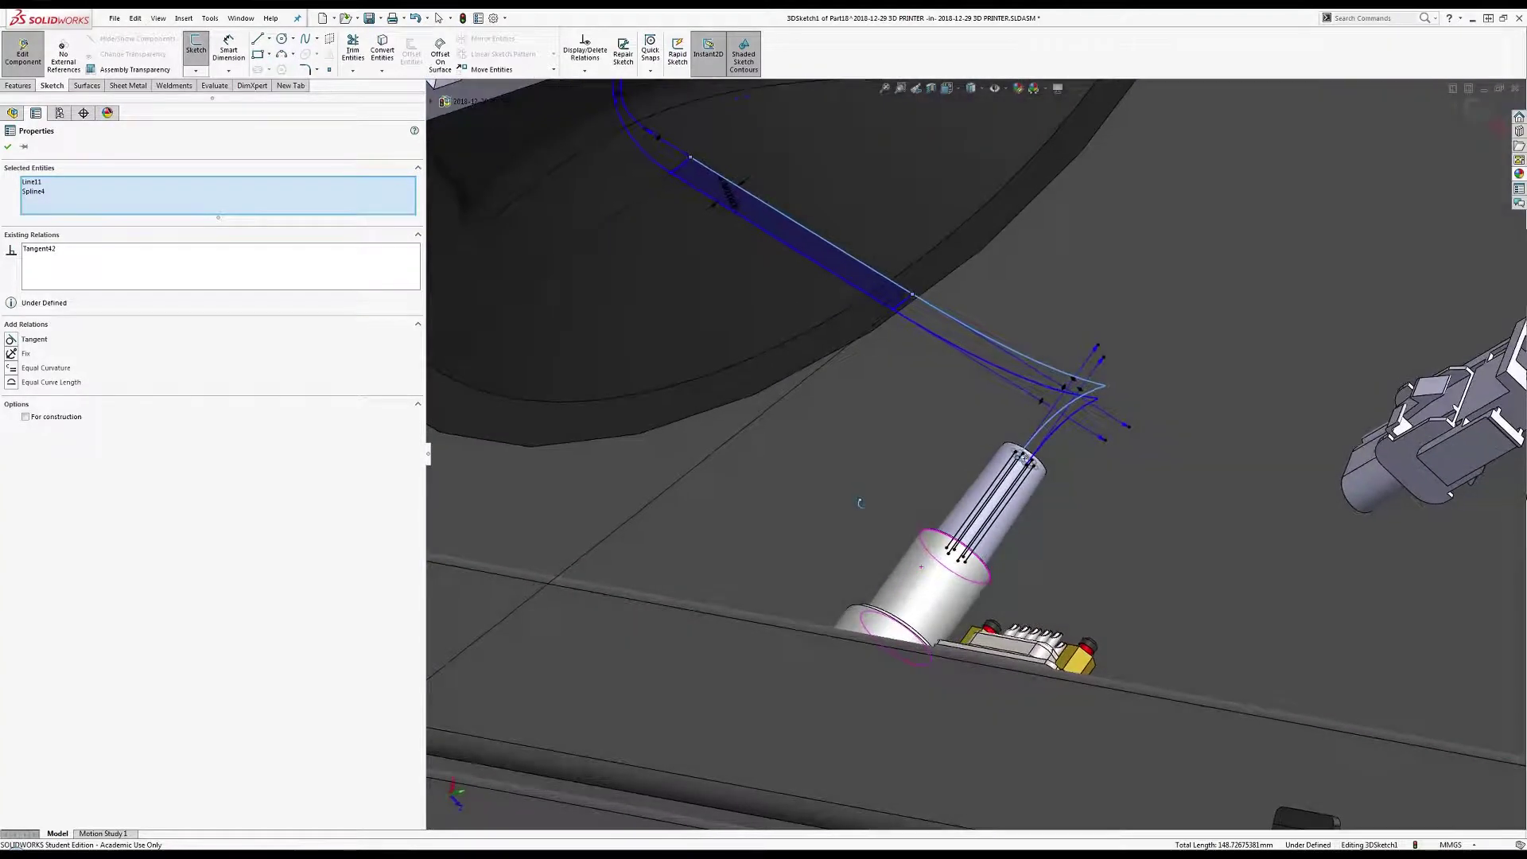
Try deleting the second spline together with the upper parallel line, then undo the deletion.
{"action": "left_click", "coordinate": [1056, 373]}
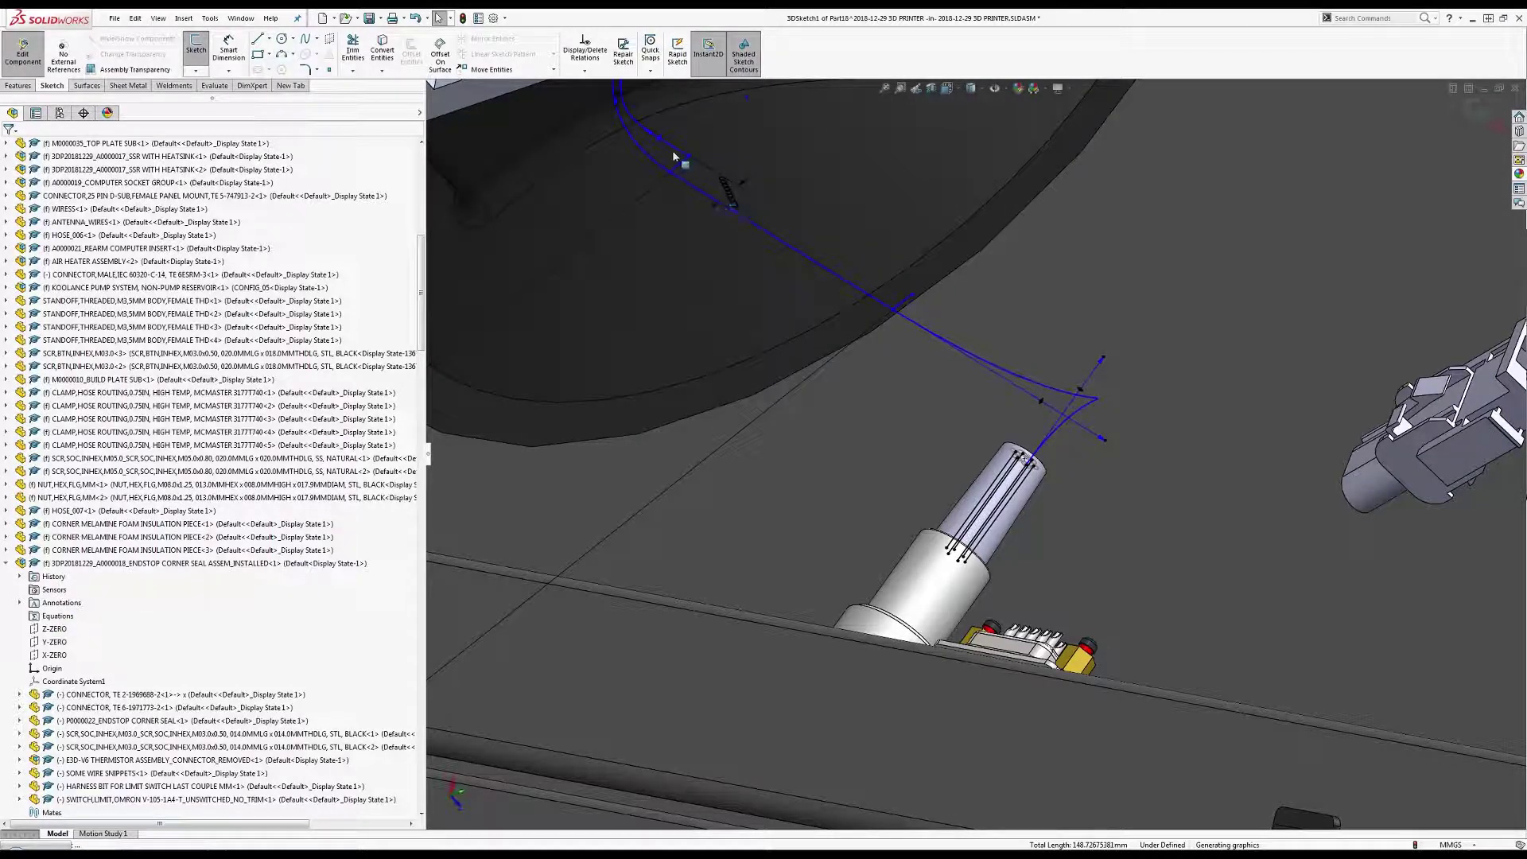
{"action": "key", "text": "ctrl+z"}
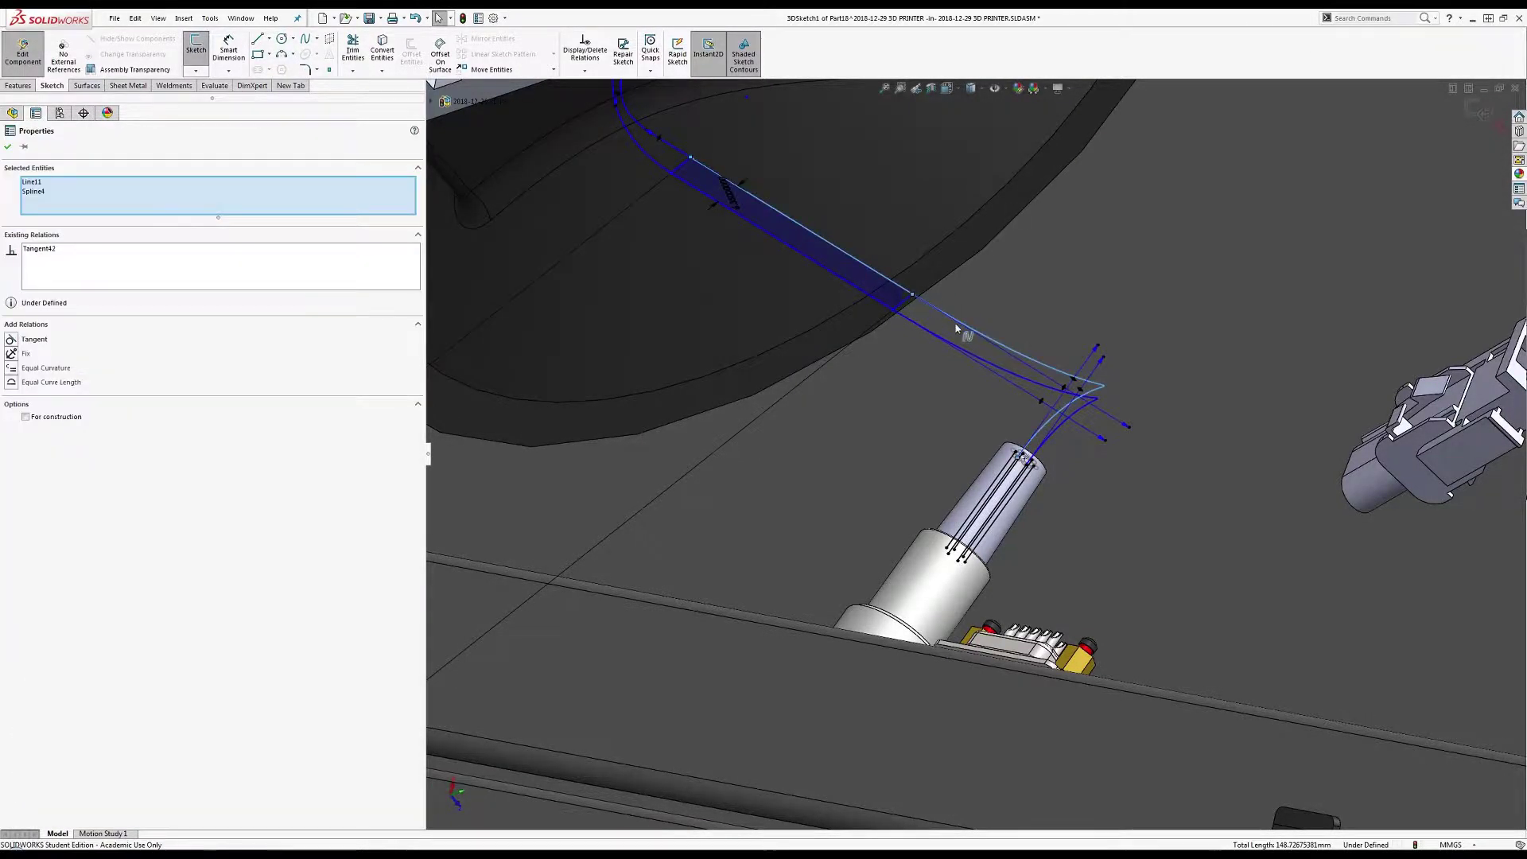
Delete the first spline, which joins the lower parallel line to the cable stub wire.
{"action": "left_click", "coordinate": [957, 327]}
{"action": "left_click", "coordinate": [1050, 370]}
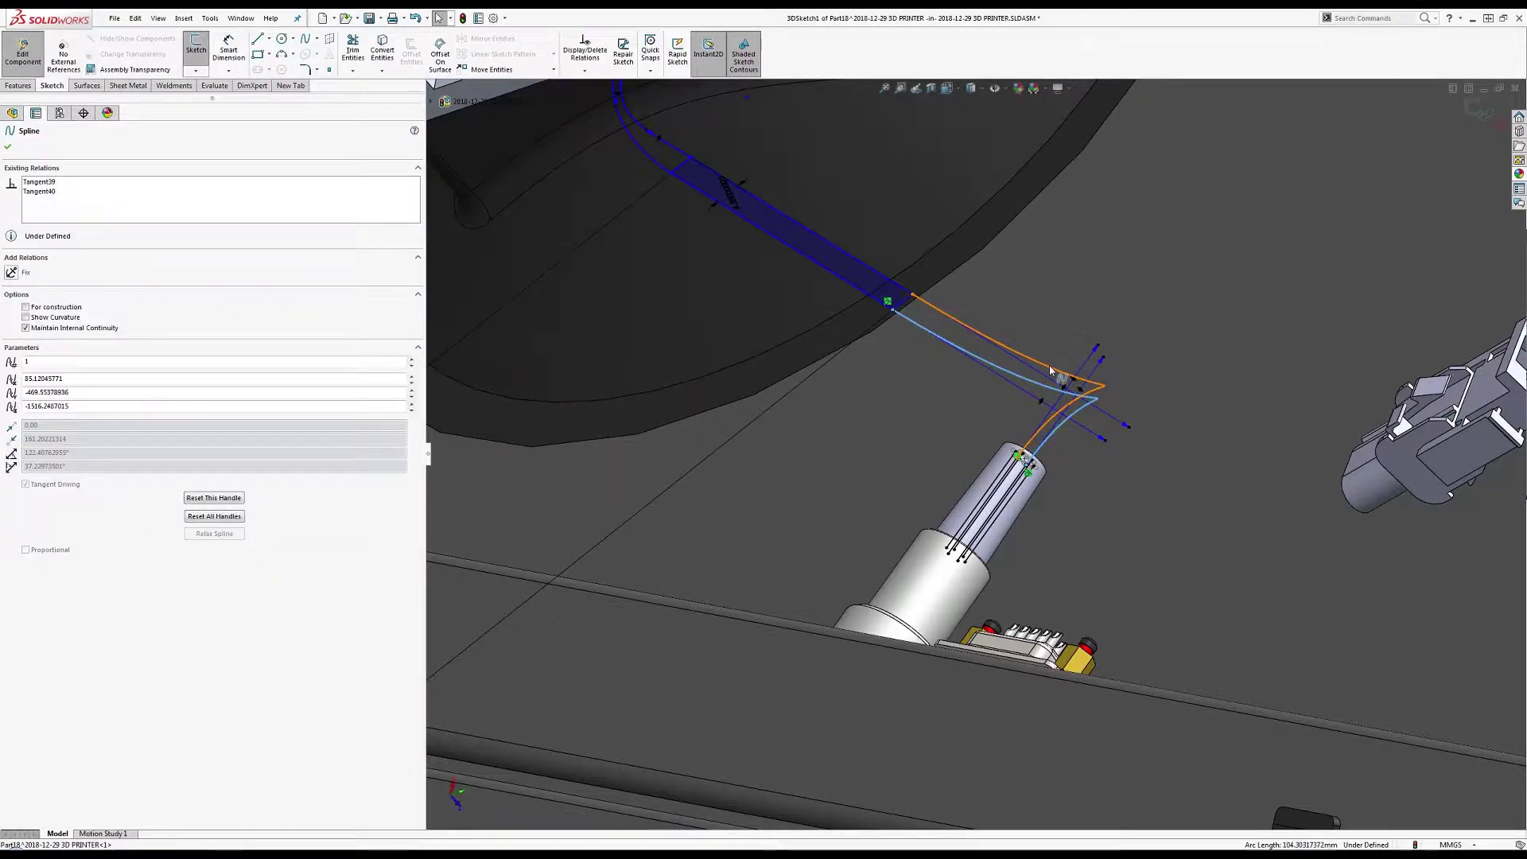
{"action": "left_click", "coordinate": [1060, 382], "text": "ctrl"}
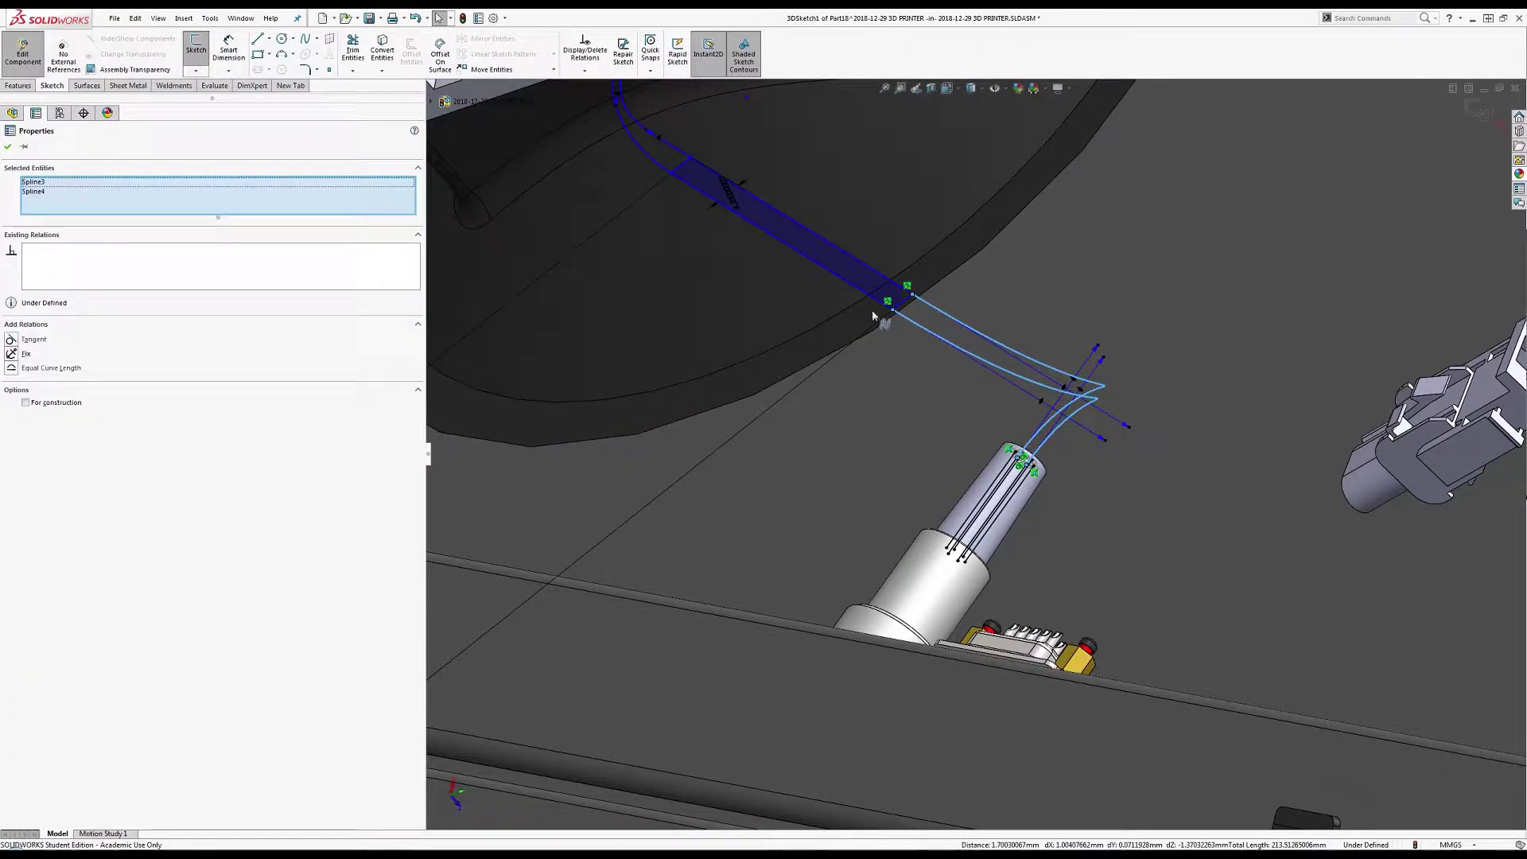
{"action": "key", "text": "Delete"}
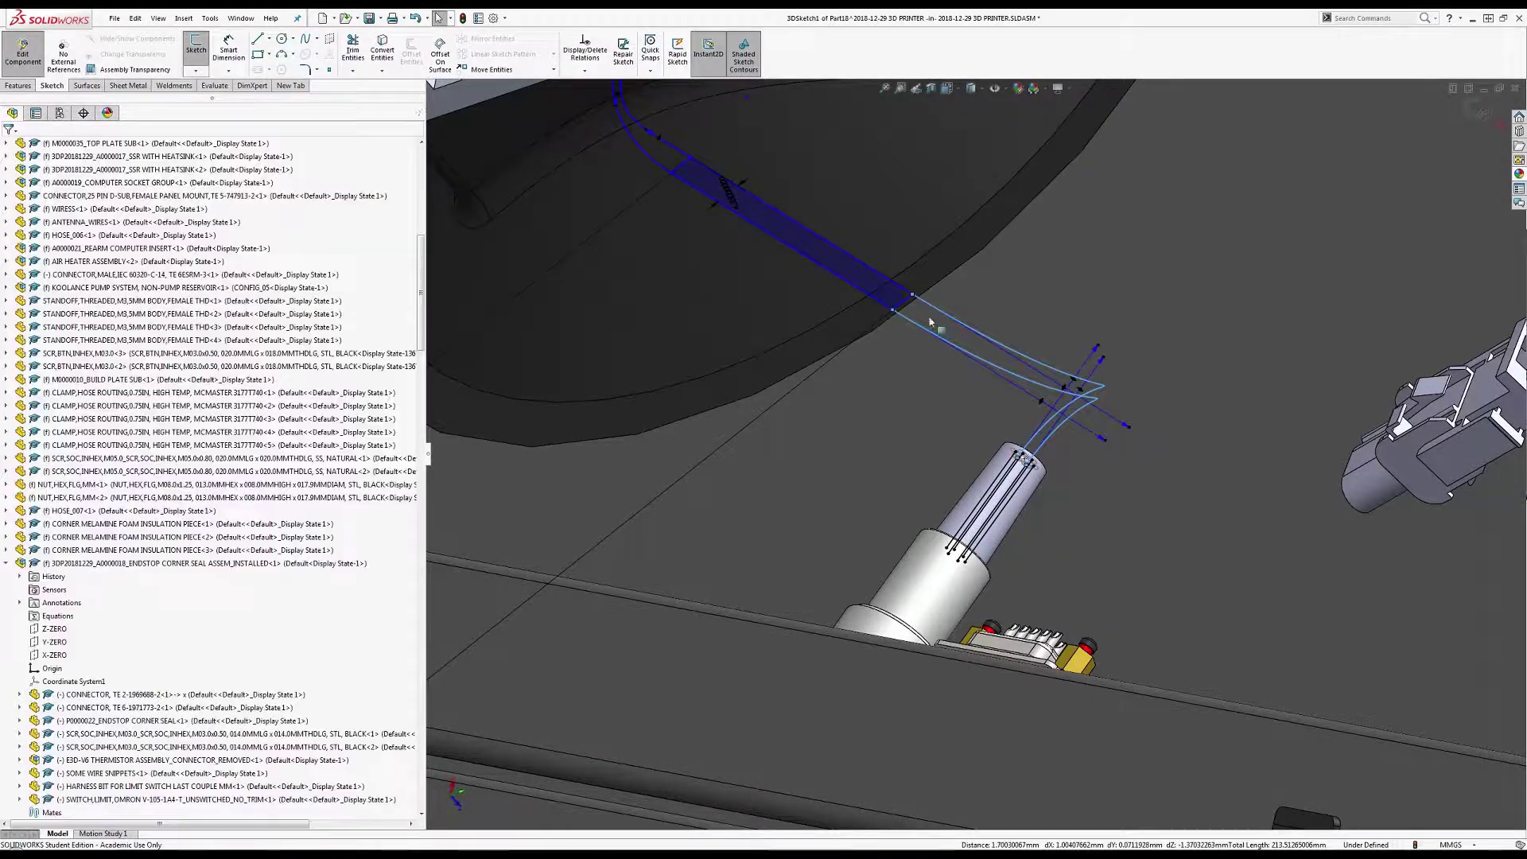
{"action": "left_click", "coordinate": [1028, 387]}
{"action": "key", "text": "Delete"}
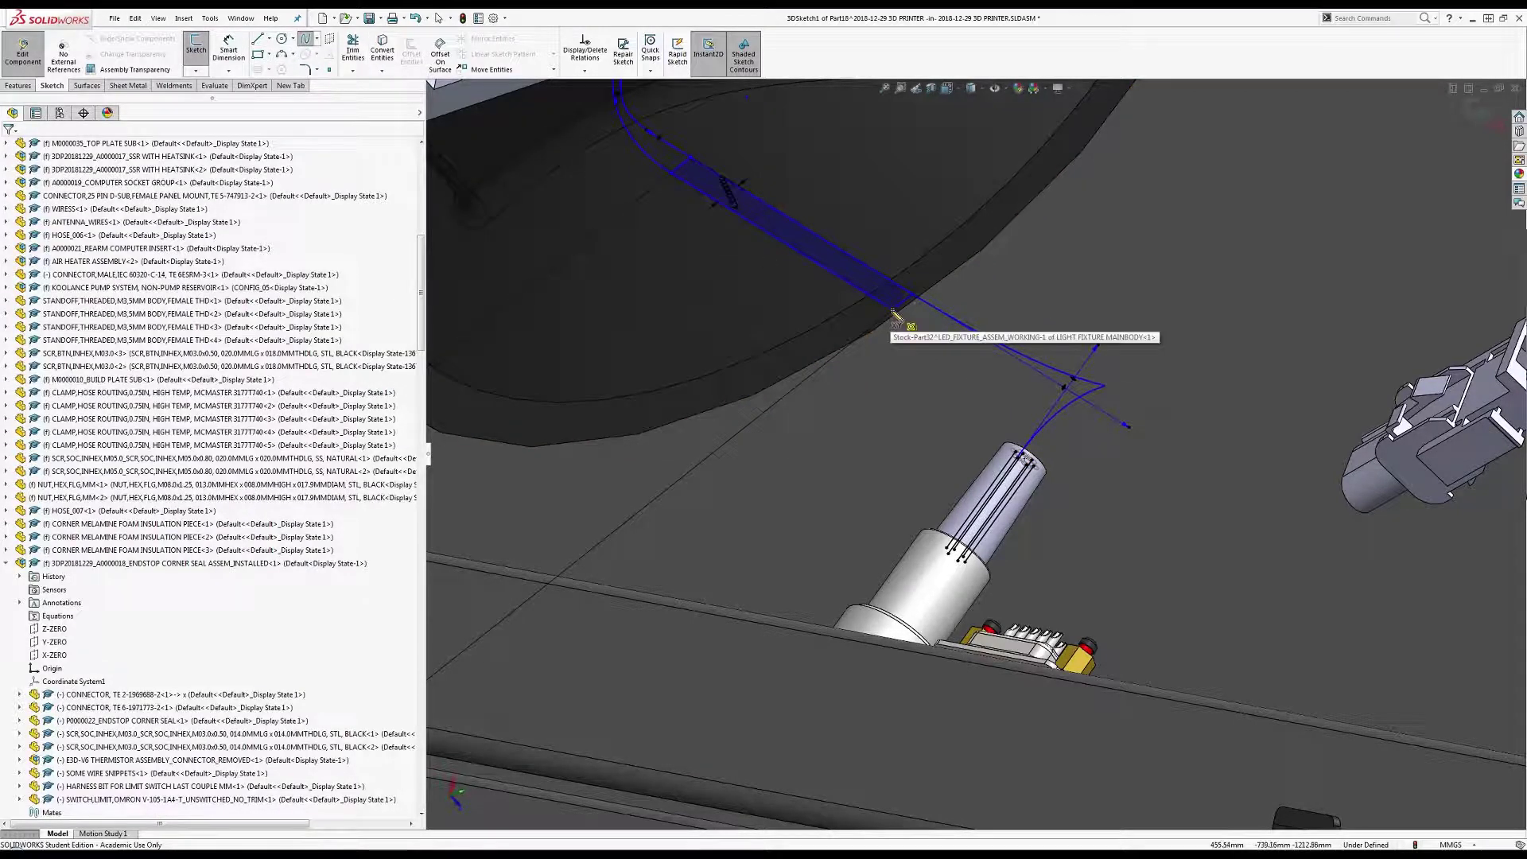
Redraw the first spline from the end of the lower parallel line to the end of its wire line in the cable stub.
{"action": "left_click", "coordinate": [915, 329]}
{"action": "scroll", "coordinate": [955, 602], "scroll_direction": "down", "scroll_amount": 6}
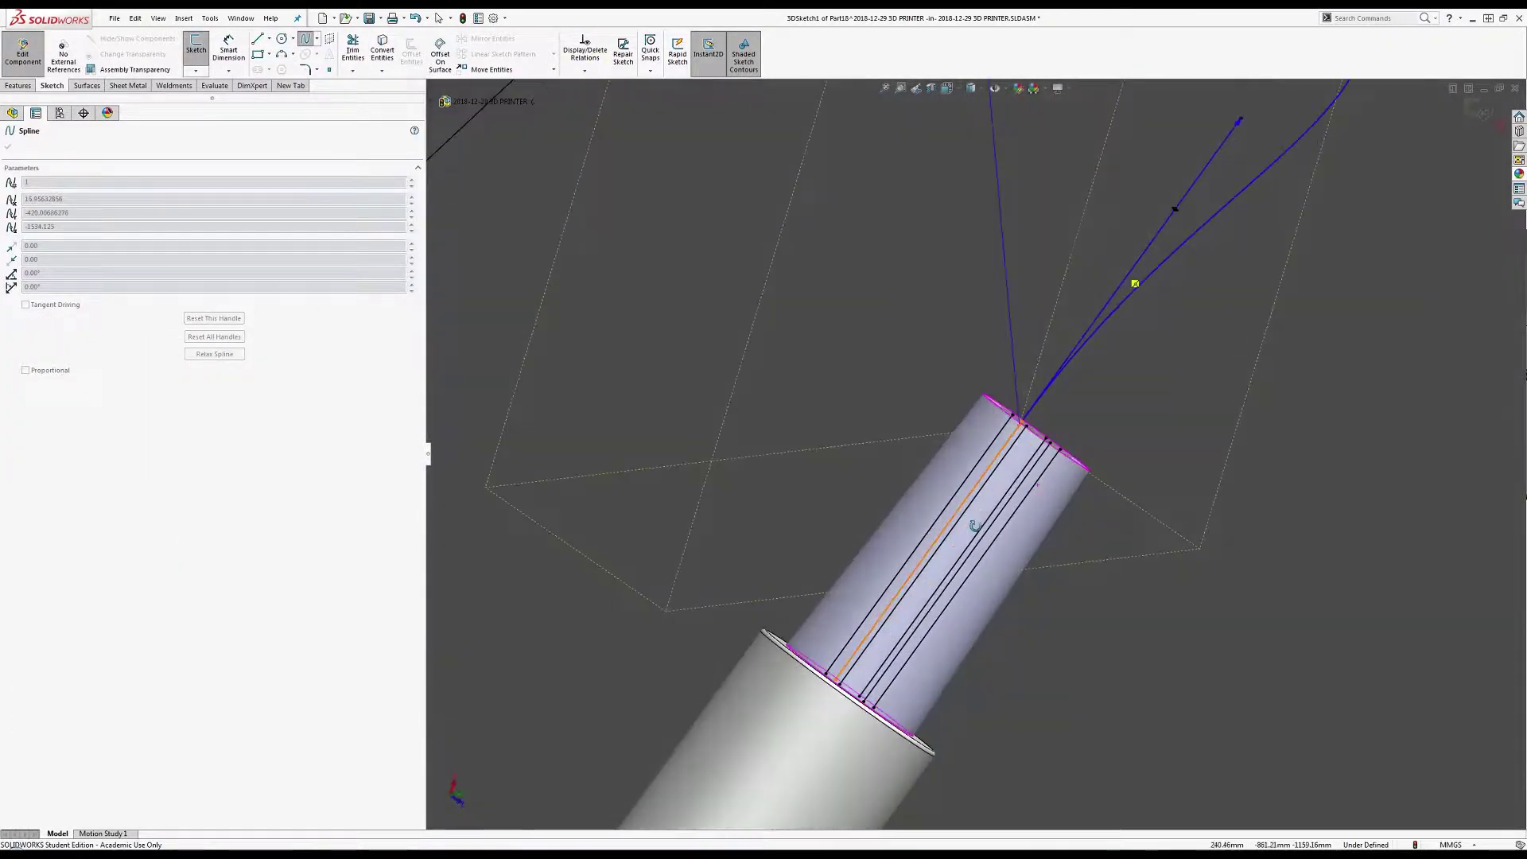
{"action": "middle_click_drag", "start_coordinate": [955, 602], "coordinate": [956, 606]}
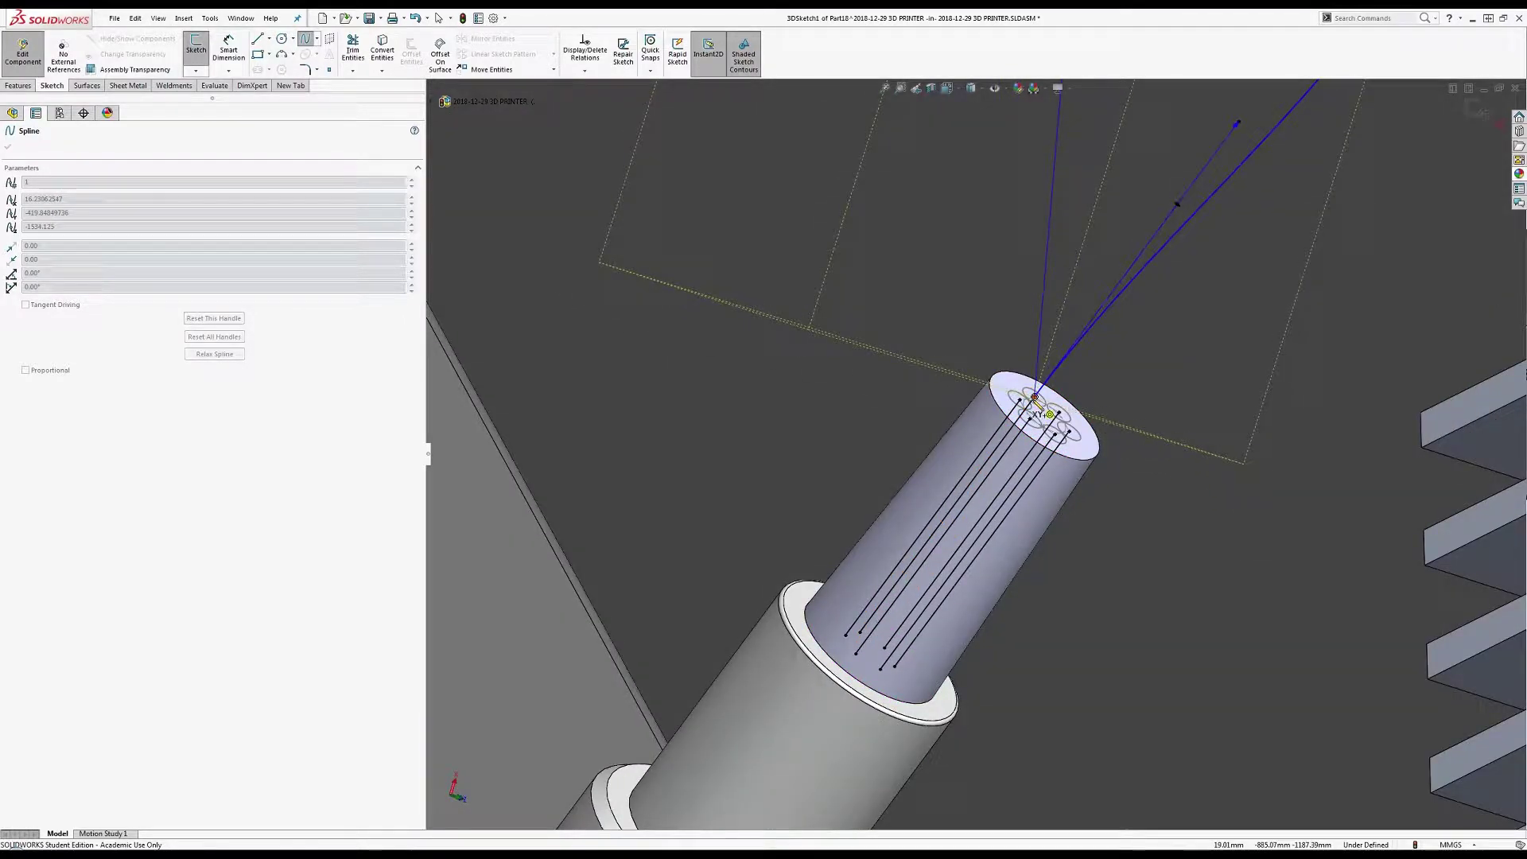
{"action": "double_click", "coordinate": [1036, 396]}
{"action": "scroll", "coordinate": [1036, 395], "scroll_direction": "up", "scroll_amount": 5}
{"action": "key", "text": "Escape"}
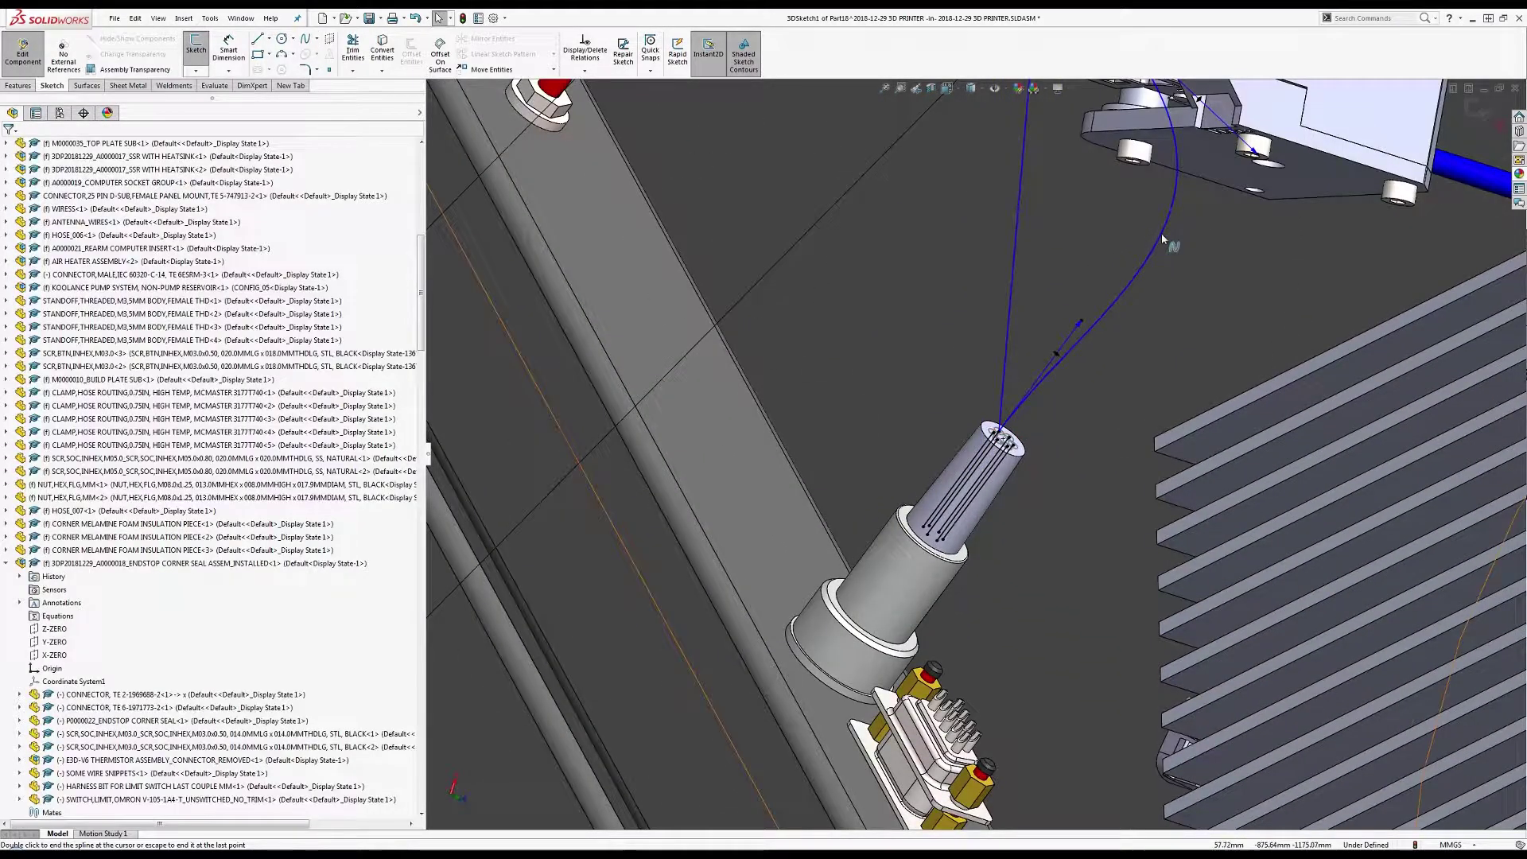
Delete the old curved second spline and redraw it from the neighbouring wire line's end in the cable stub to the upper parallel line's corner.
{"action": "left_click", "coordinate": [1161, 232]}
{"action": "key", "text": "Delete"}
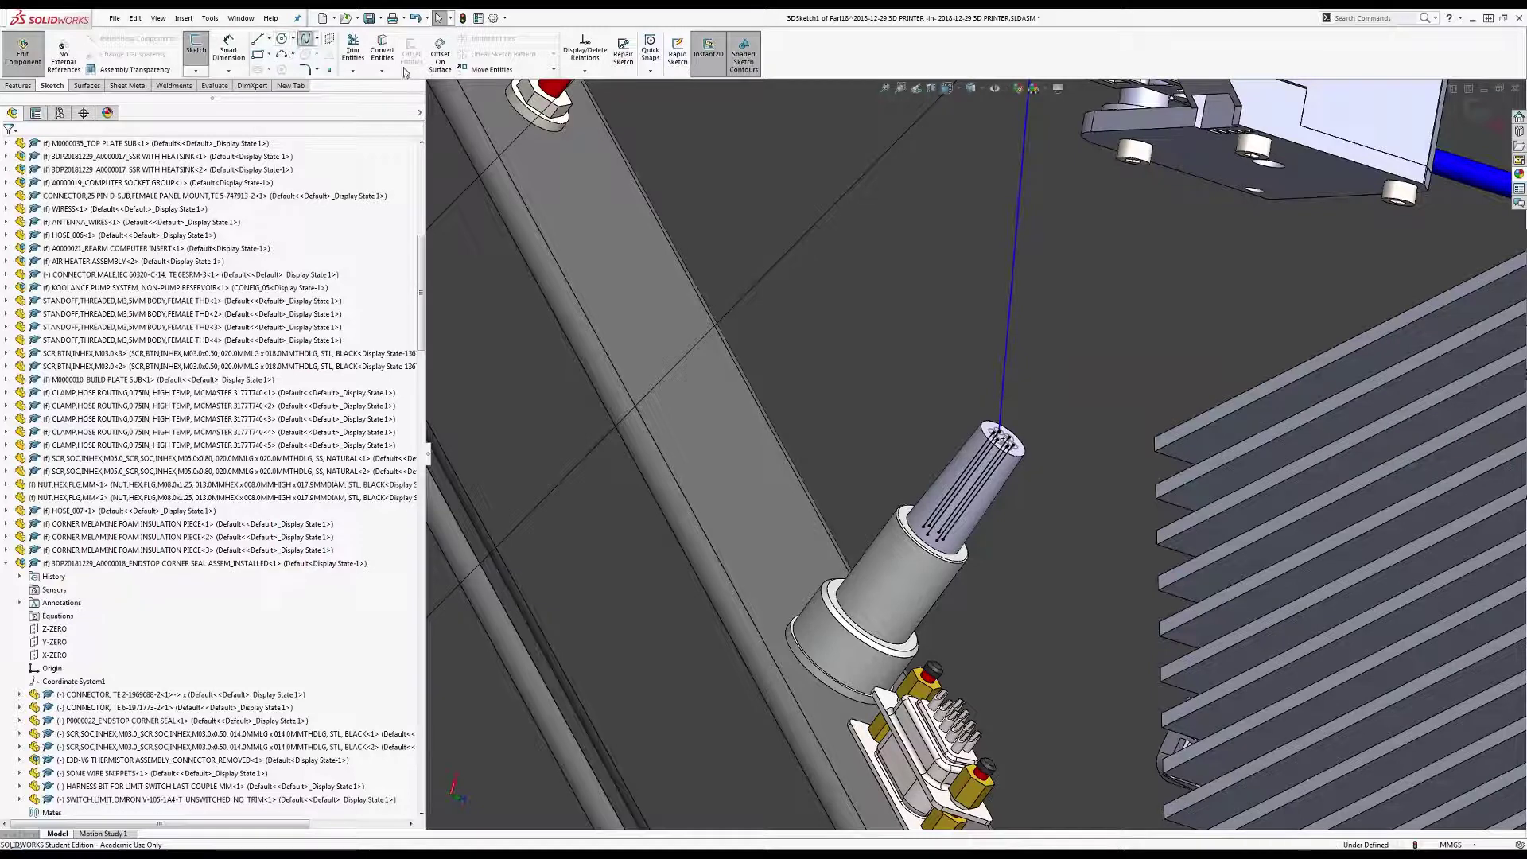
{"action": "scroll", "coordinate": [1004, 439], "scroll_direction": "down", "scroll_amount": 6}
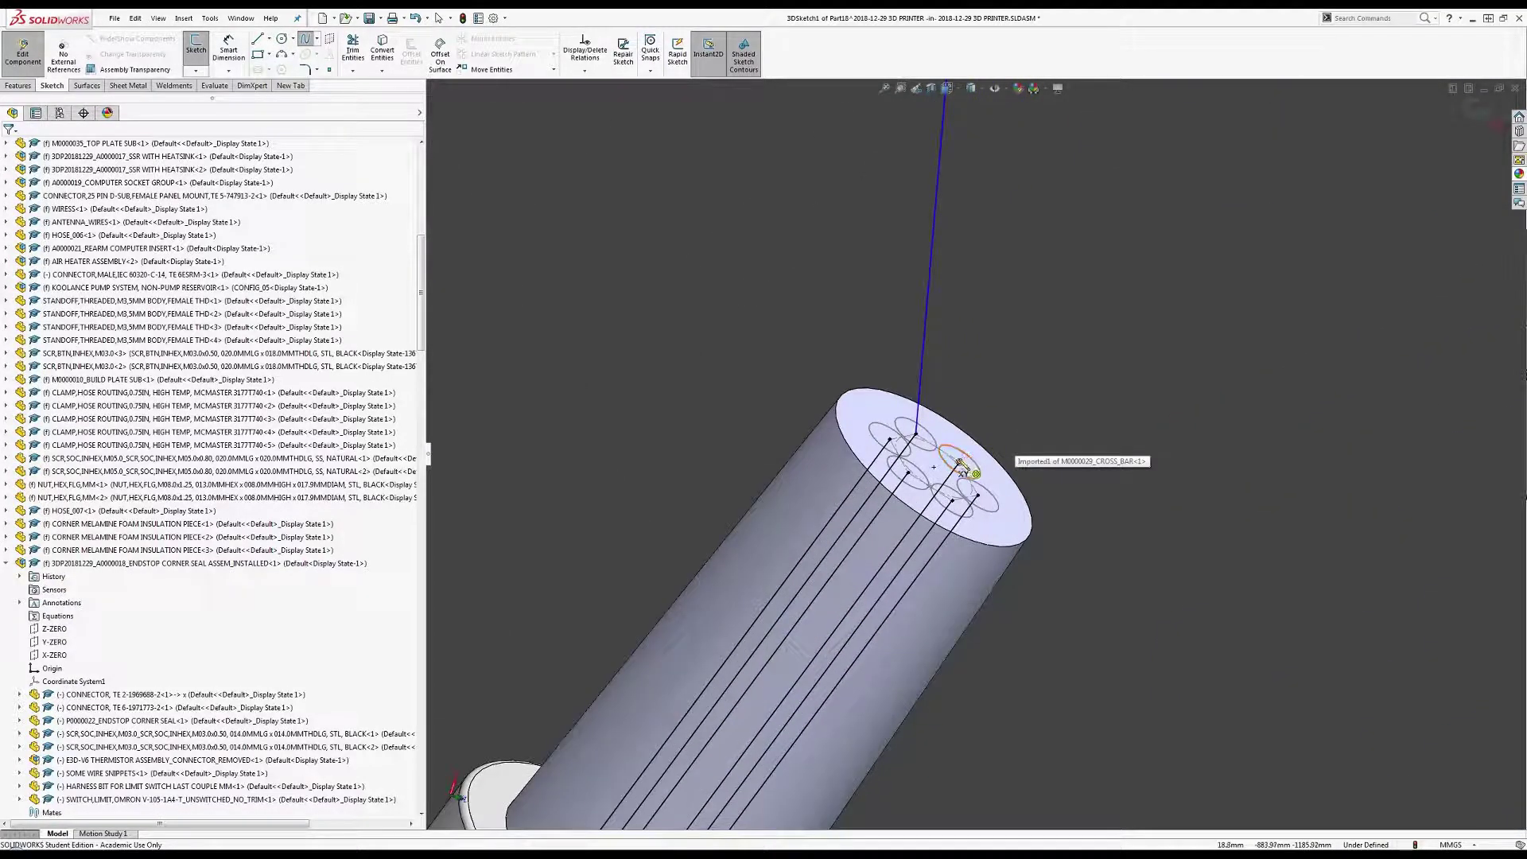
{"action": "left_click", "coordinate": [963, 465]}
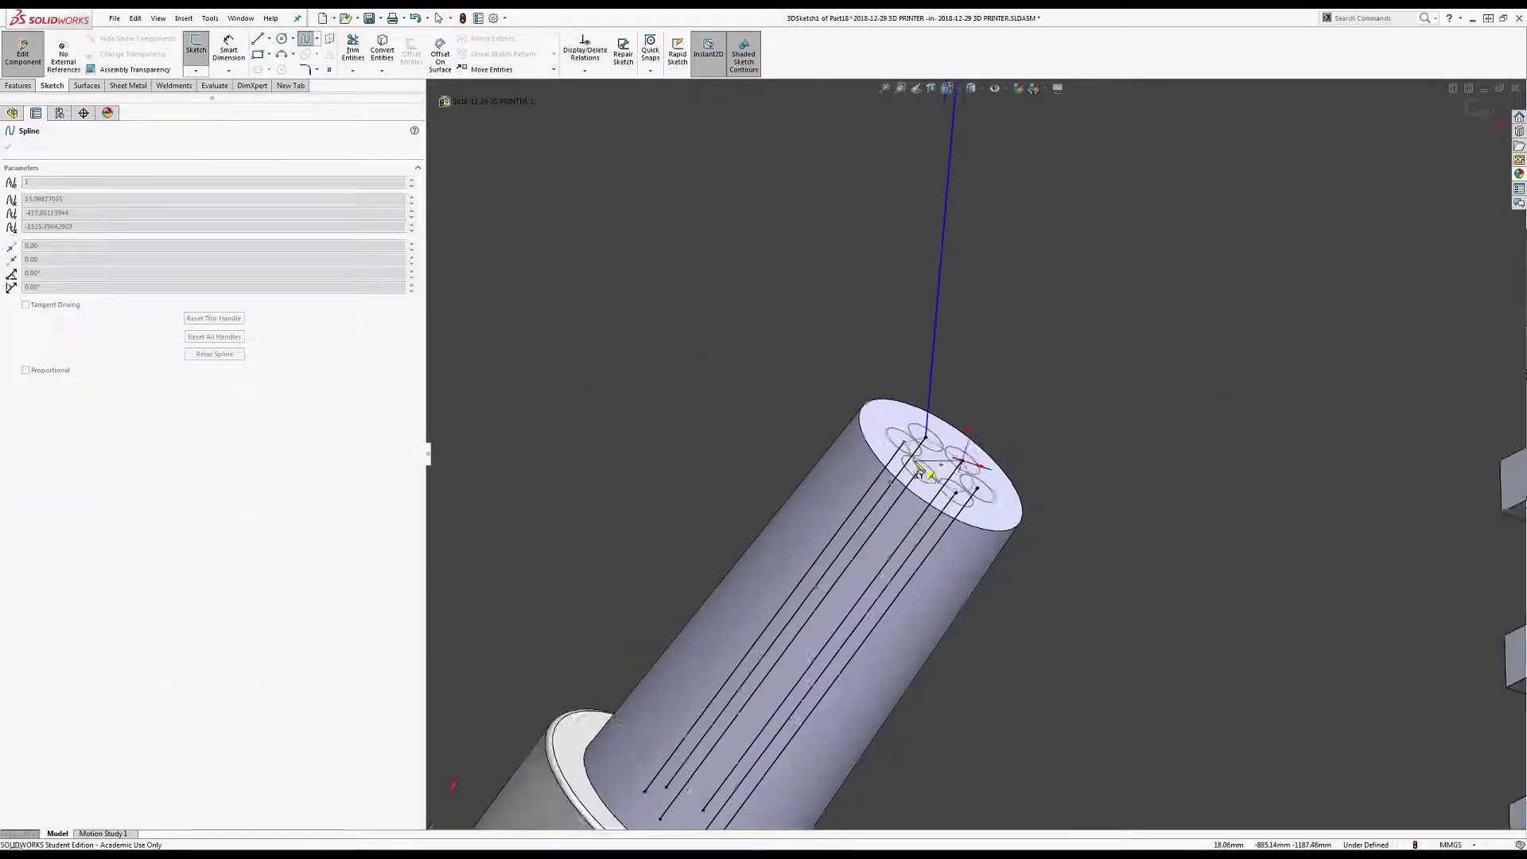
{"action": "scroll", "coordinate": [964, 466], "scroll_direction": "up", "scroll_amount": 6}
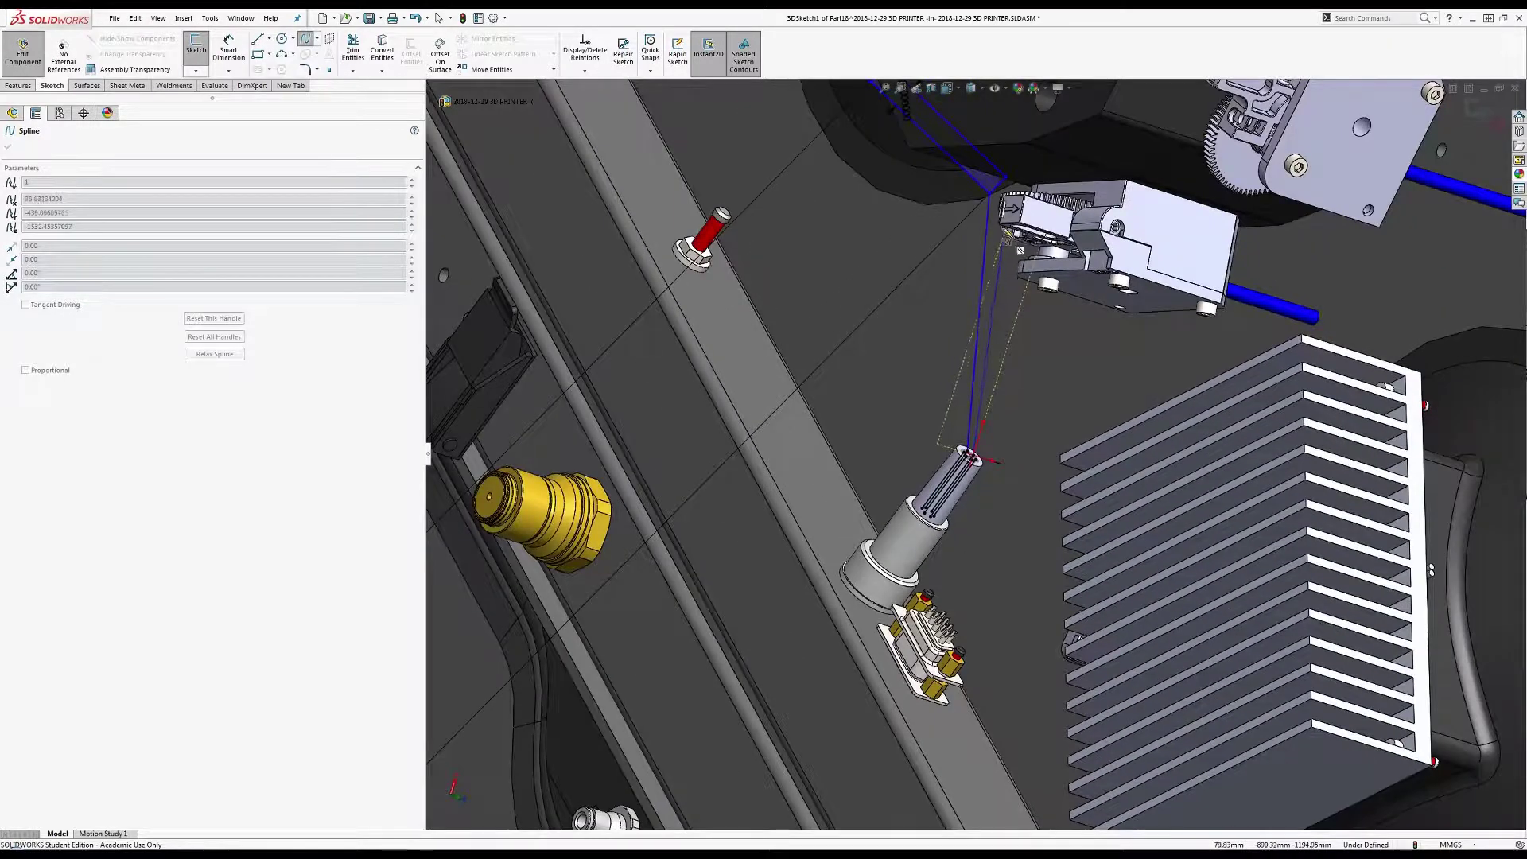
{"action": "scroll", "coordinate": [1004, 184], "scroll_direction": "down", "scroll_amount": 3}
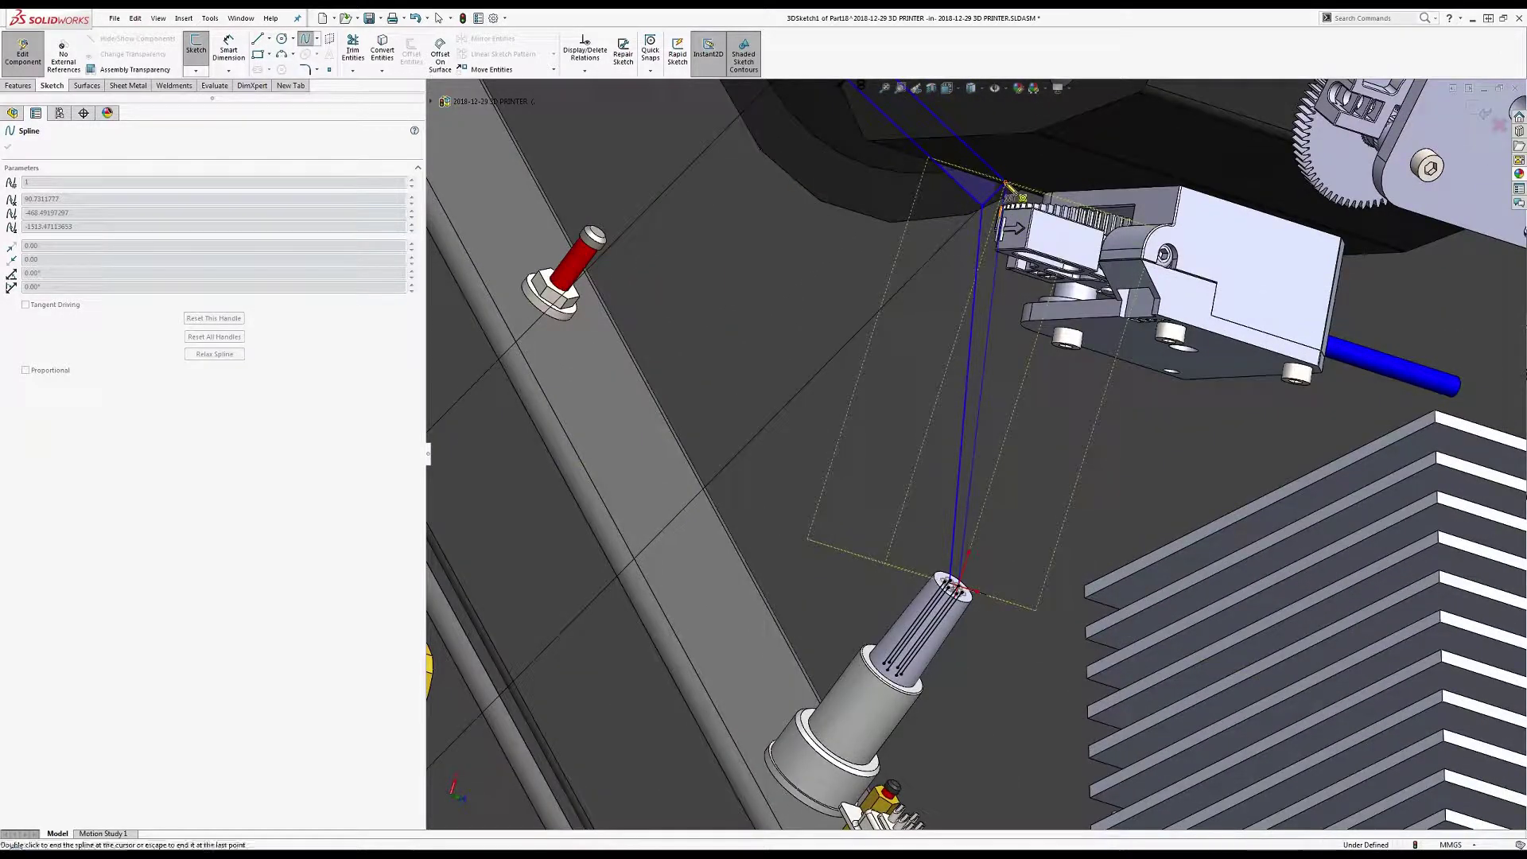
{"action": "double_click", "coordinate": [1007, 186]}
Make each of the two new splines tangent to the parallel line it meets at the fixture side.
{"action": "left_click", "coordinate": [994, 238]}
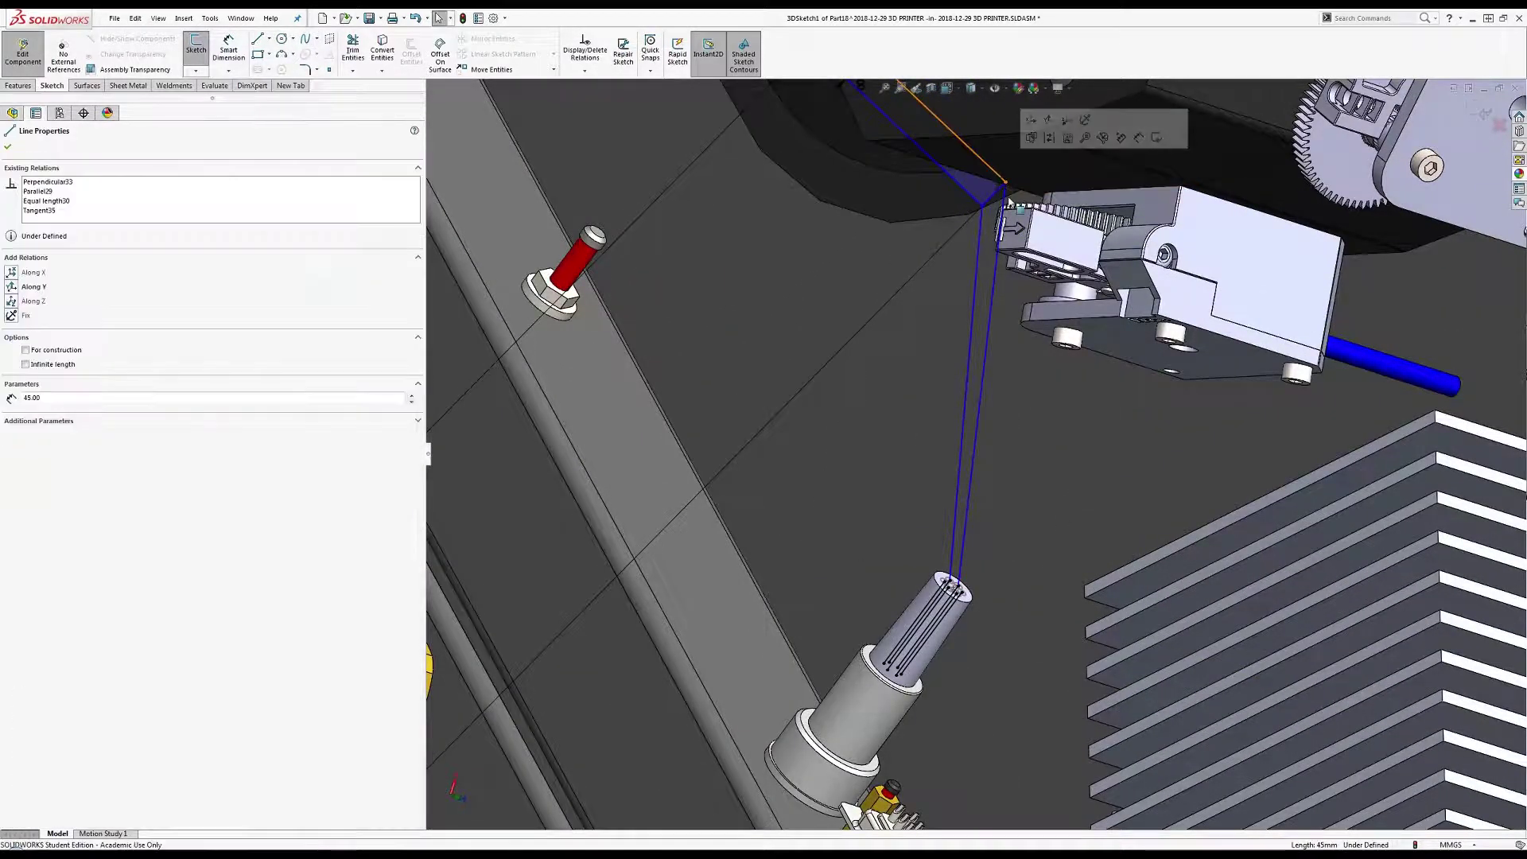
{"action": "left_click", "coordinate": [991, 171], "text": "ctrl"}
{"action": "left_click", "coordinate": [1039, 146]}
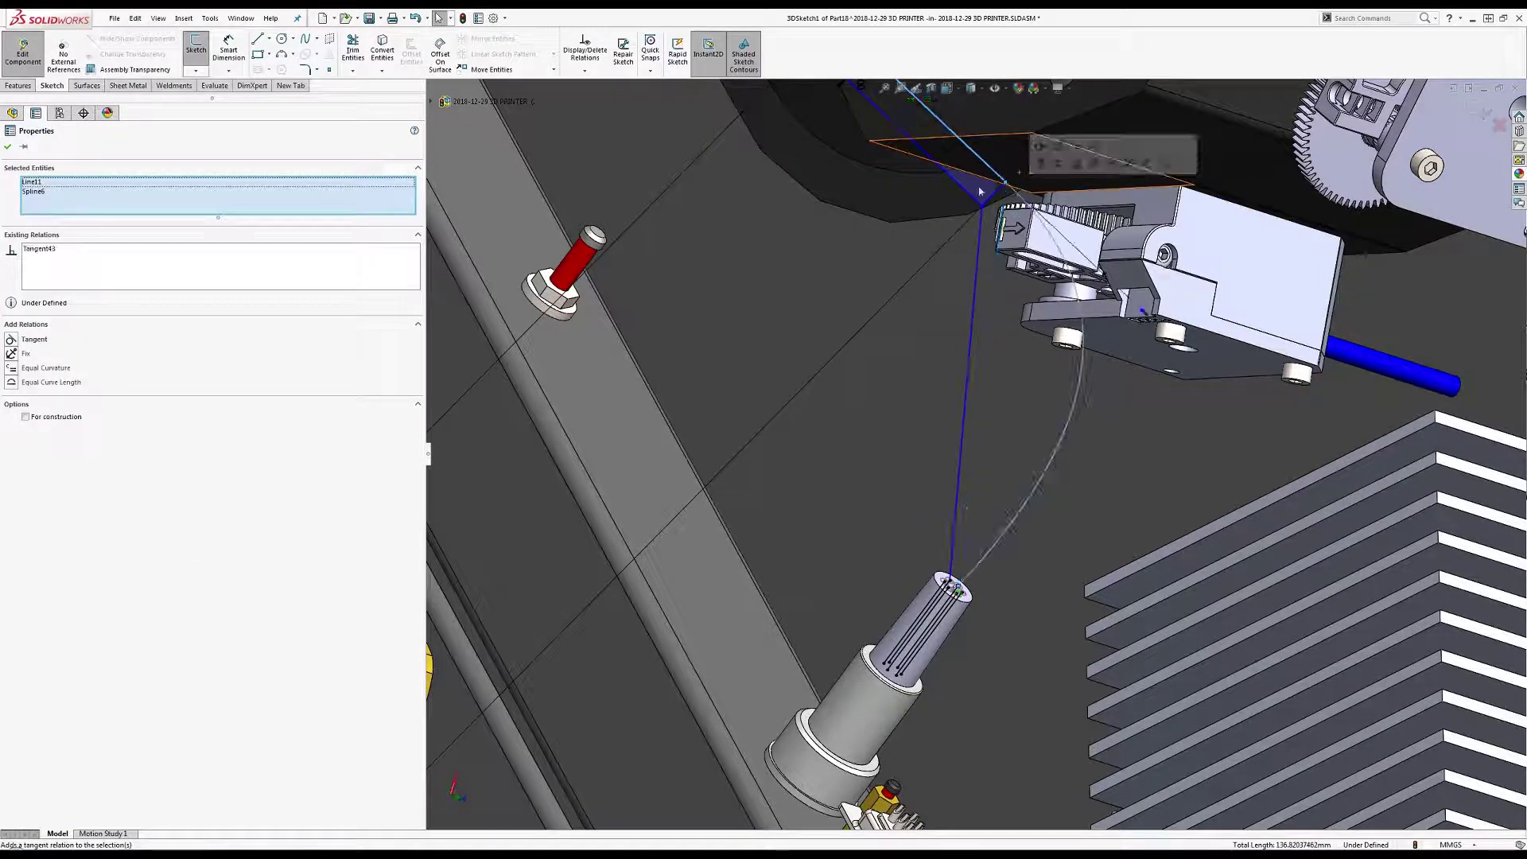
{"action": "left_click", "coordinate": [982, 226]}
{"action": "left_click", "coordinate": [983, 226], "text": "ctrl"}
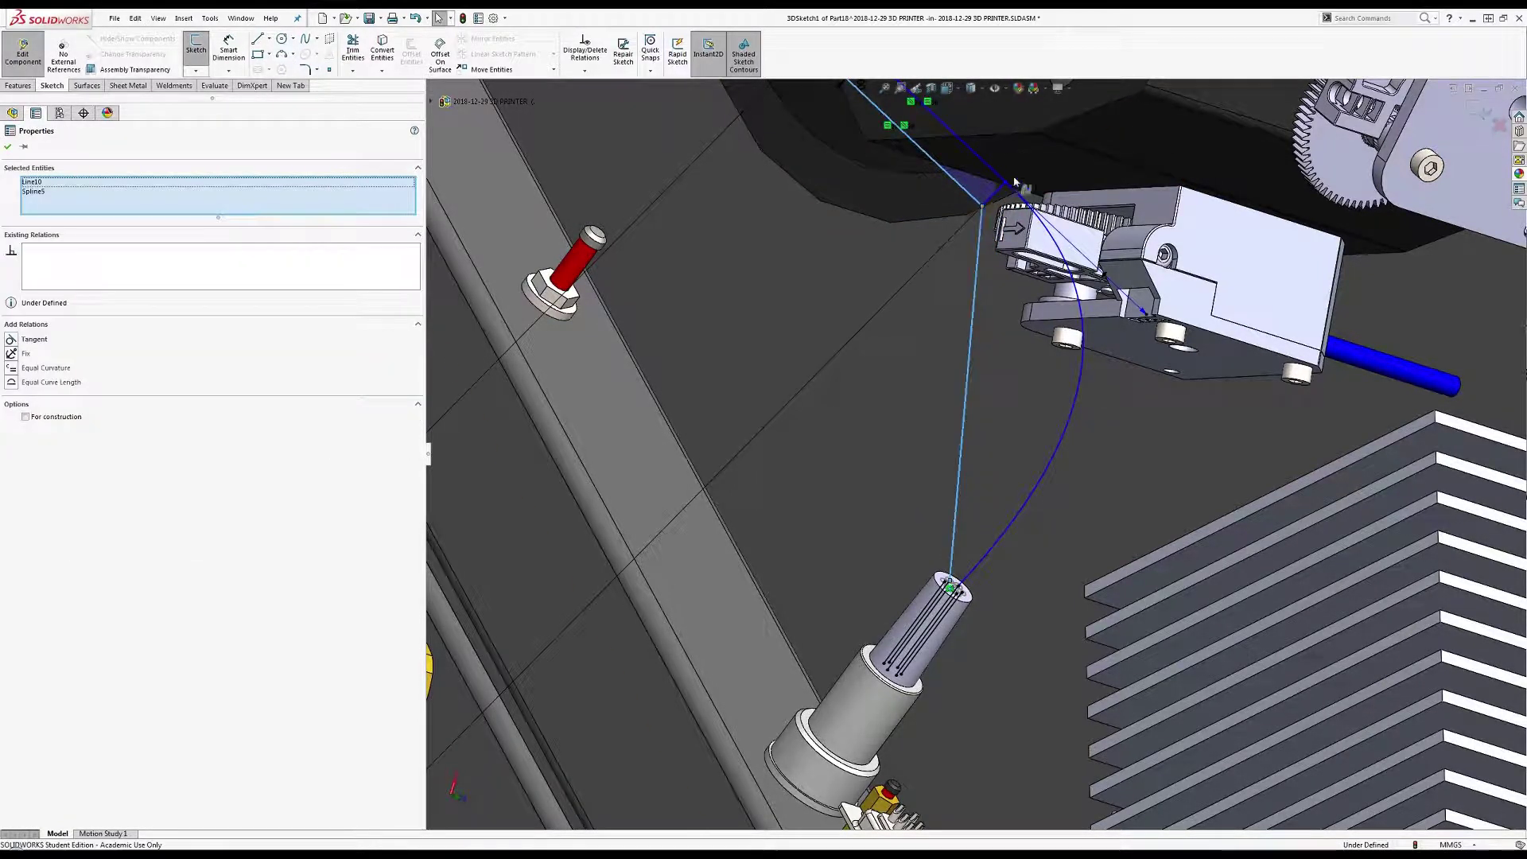
{"action": "left_click", "coordinate": [1026, 167]}
Make the first spline tangent to the straight wire line it joins inside the cable stub.
{"action": "scroll", "coordinate": [967, 578], "scroll_direction": "down", "scroll_amount": 5}
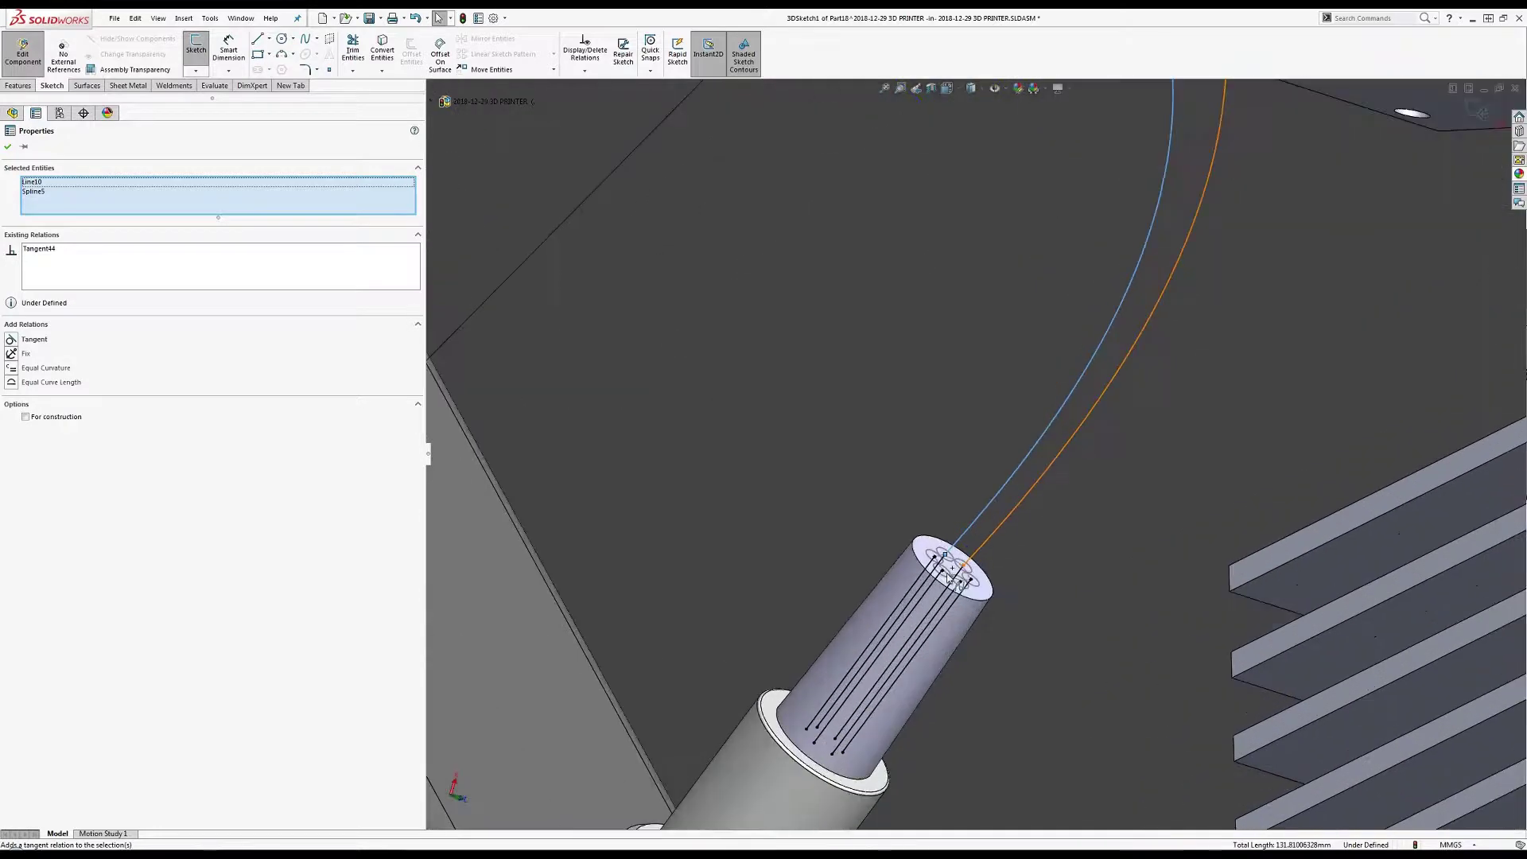
{"action": "left_click", "coordinate": [850, 659]}
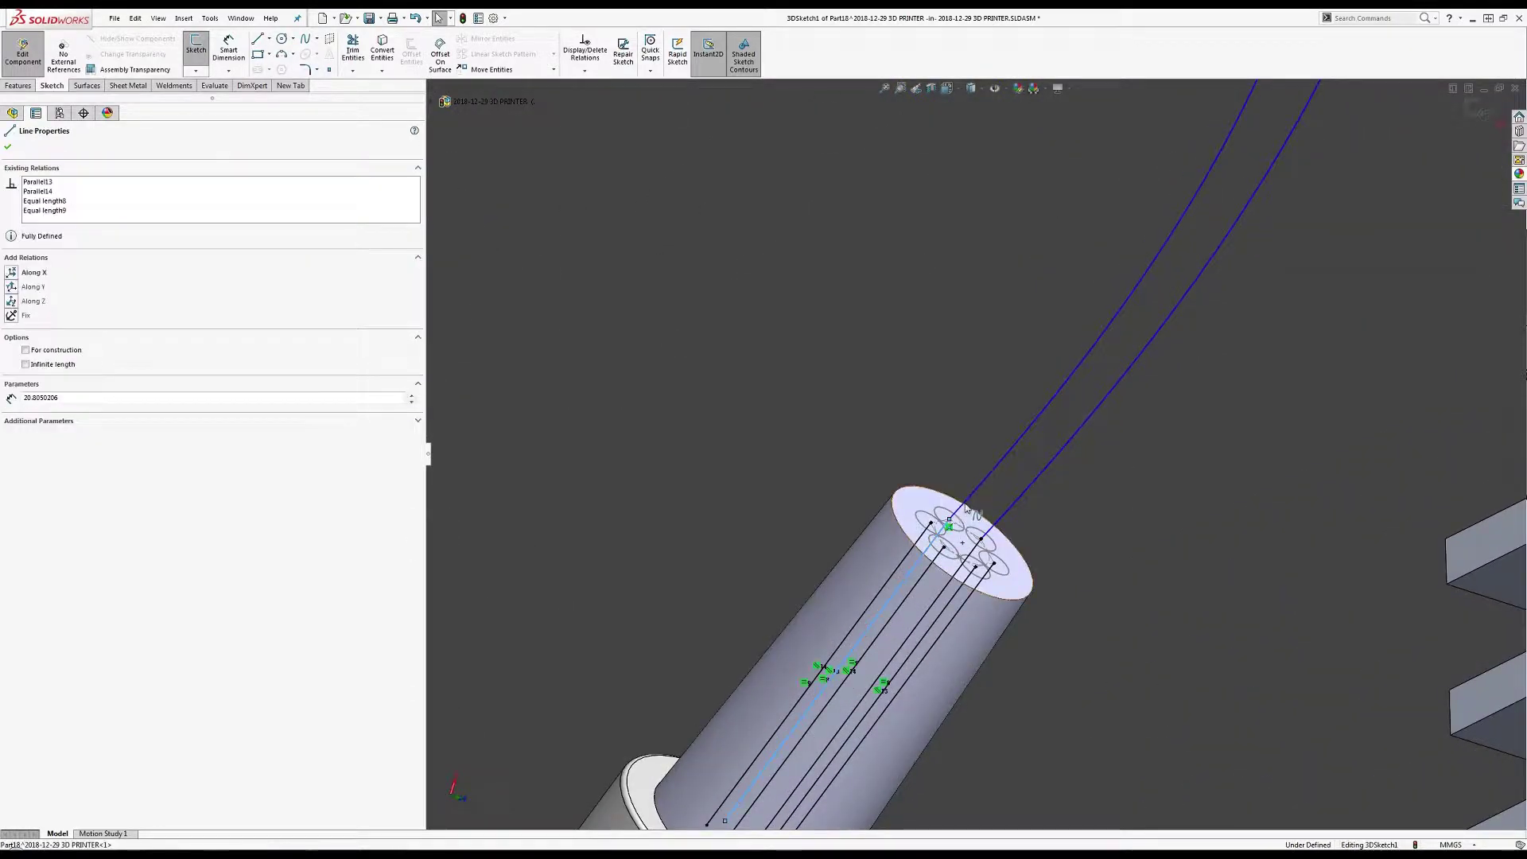
{"action": "left_click", "coordinate": [975, 489], "text": "ctrl"}
{"action": "left_click", "coordinate": [999, 447]}
{"action": "left_click", "coordinate": [1013, 504]}
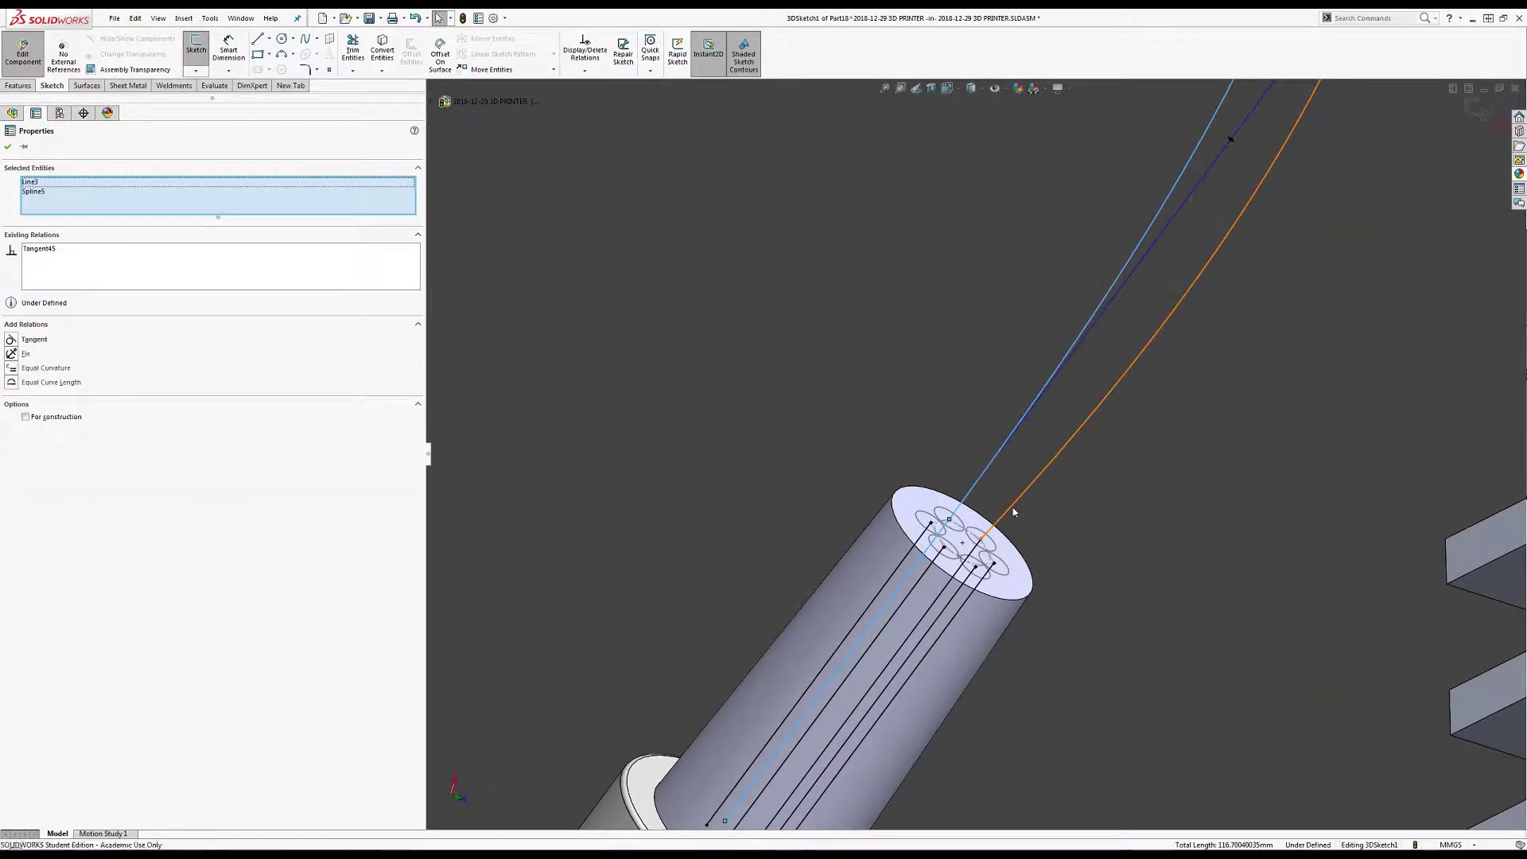
Make the redrawn second spline tangent to its own straight wire line in the cable stub and clear the selection.
{"action": "left_click", "coordinate": [980, 547]}
{"action": "left_click", "coordinate": [974, 557], "text": "ctrl"}
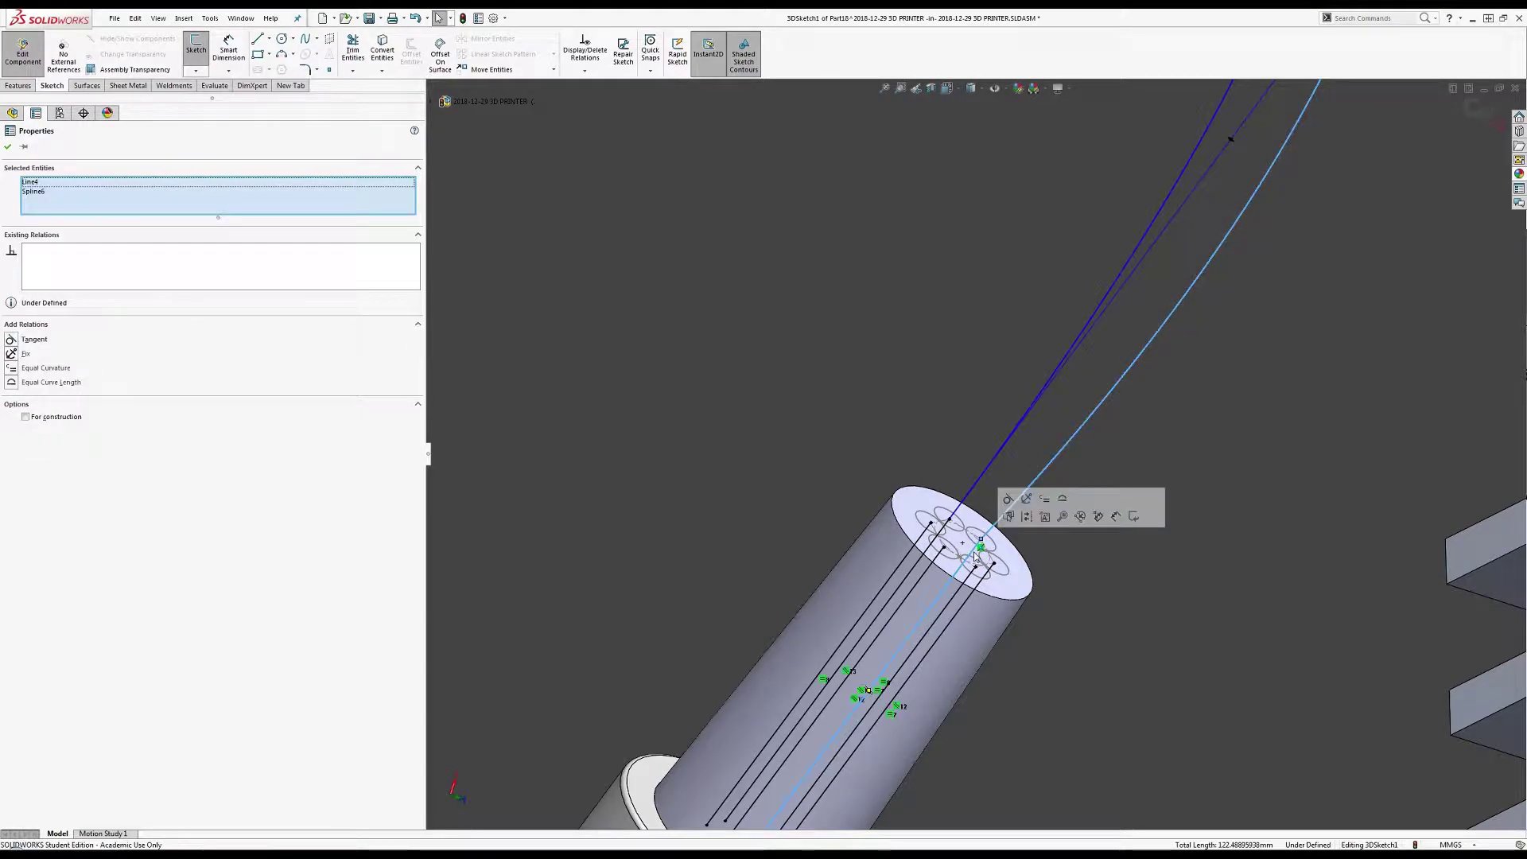
{"action": "left_click", "coordinate": [1009, 499]}
{"action": "left_click", "coordinate": [1095, 348]}
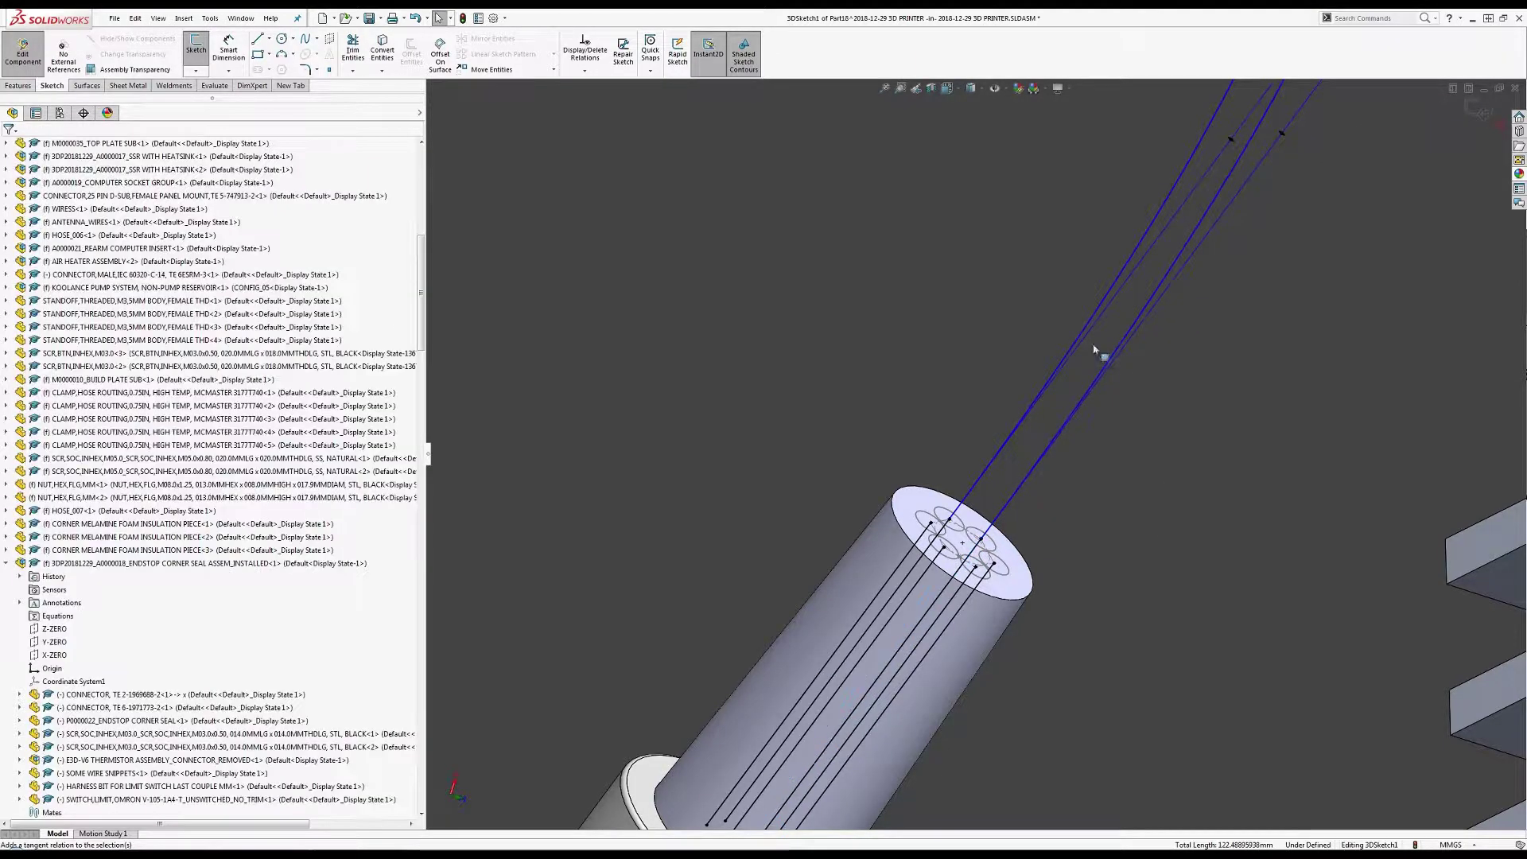
{"action": "scroll", "coordinate": [1096, 347], "scroll_direction": "up", "scroll_amount": 7}
{"action": "mouse_move", "coordinate": [1075, 312]}
{"action": "middle_mouse_down"}
{"action": "mouse_move", "coordinate": [1132, 125]}
{"action": "mouse_move", "coordinate": [995, 279]}
{"action": "middle_mouse_up"}
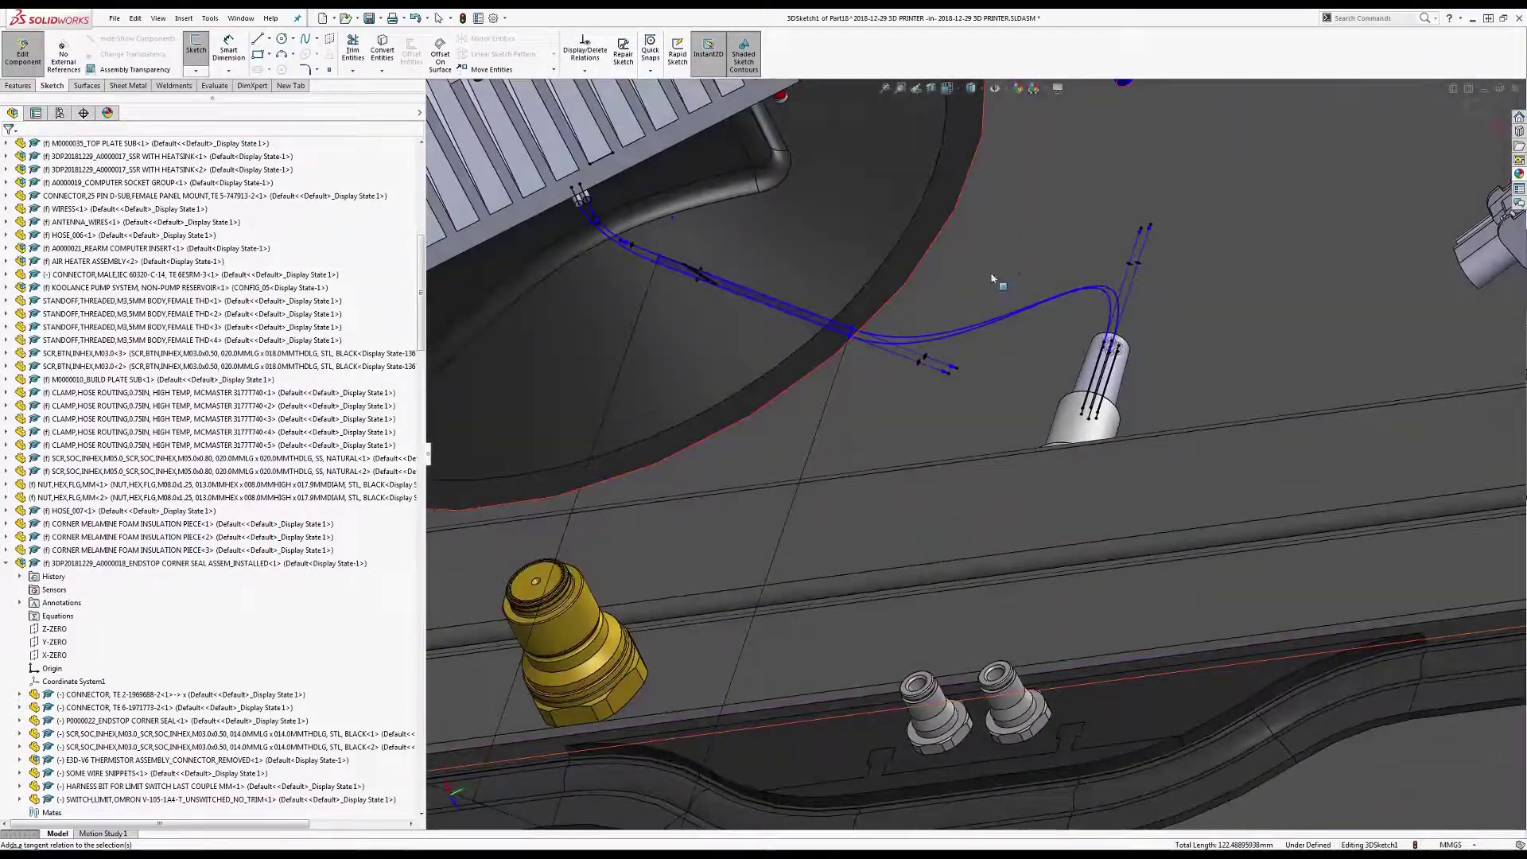
{"action": "scroll", "coordinate": [926, 294], "scroll_direction": "down", "scroll_amount": 4}
{"action": "mouse_move", "coordinate": [856, 341]}
{"action": "middle_mouse_down"}
{"action": "mouse_move", "coordinate": [802, 338]}
{"action": "mouse_move", "coordinate": [813, 375]}
{"action": "middle_mouse_up"}
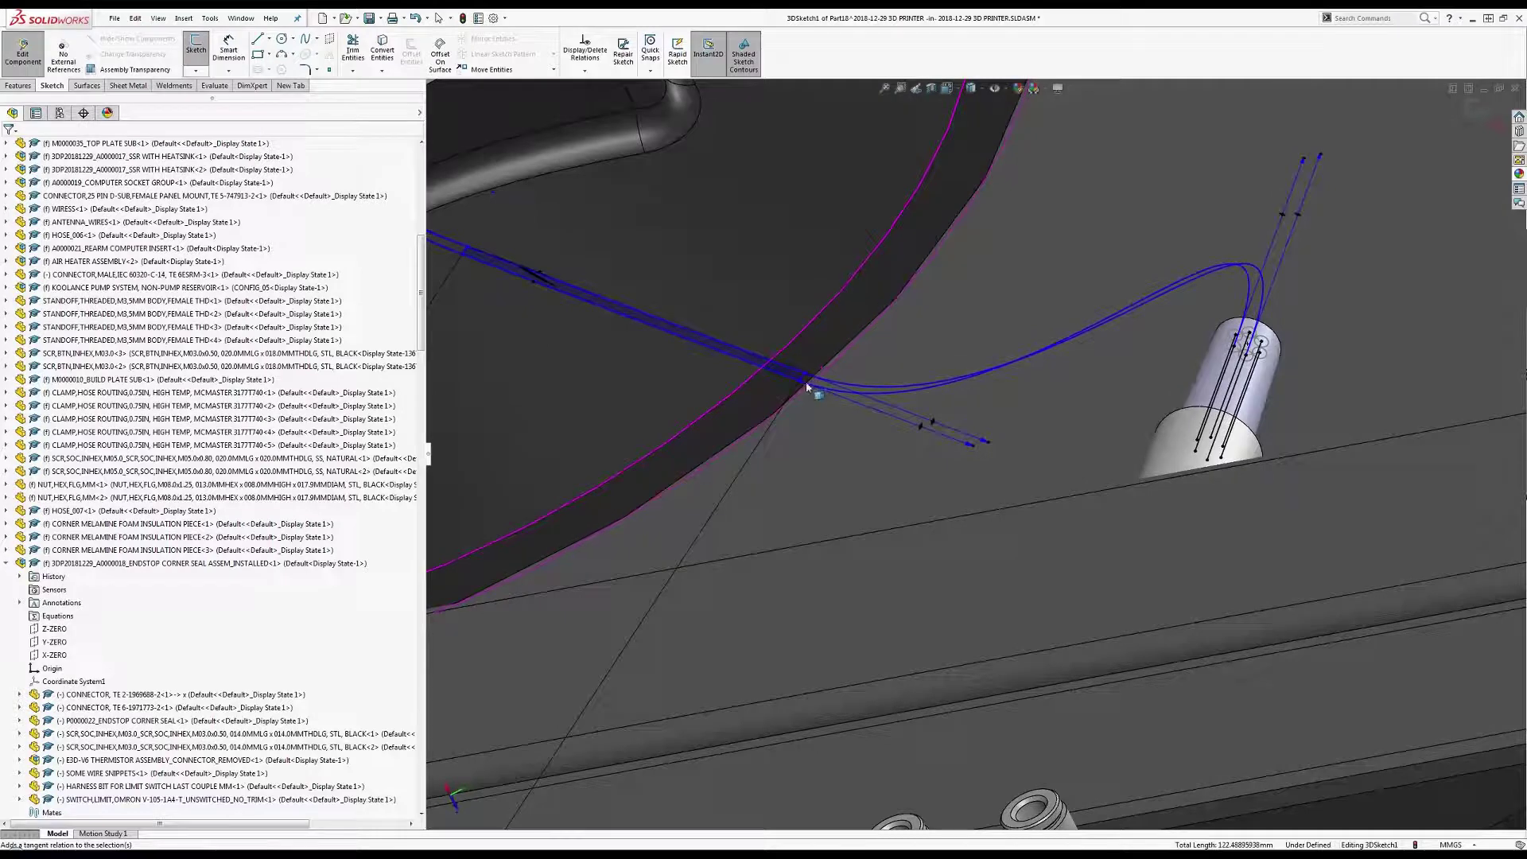
Reshape the paired wire paths by repositioning their straight middle section between the heatsink leads and the panel connector, and finish the 3D sketch.
{"action": "left_click_drag", "start_coordinate": [799, 385], "coordinate": [825, 213]}
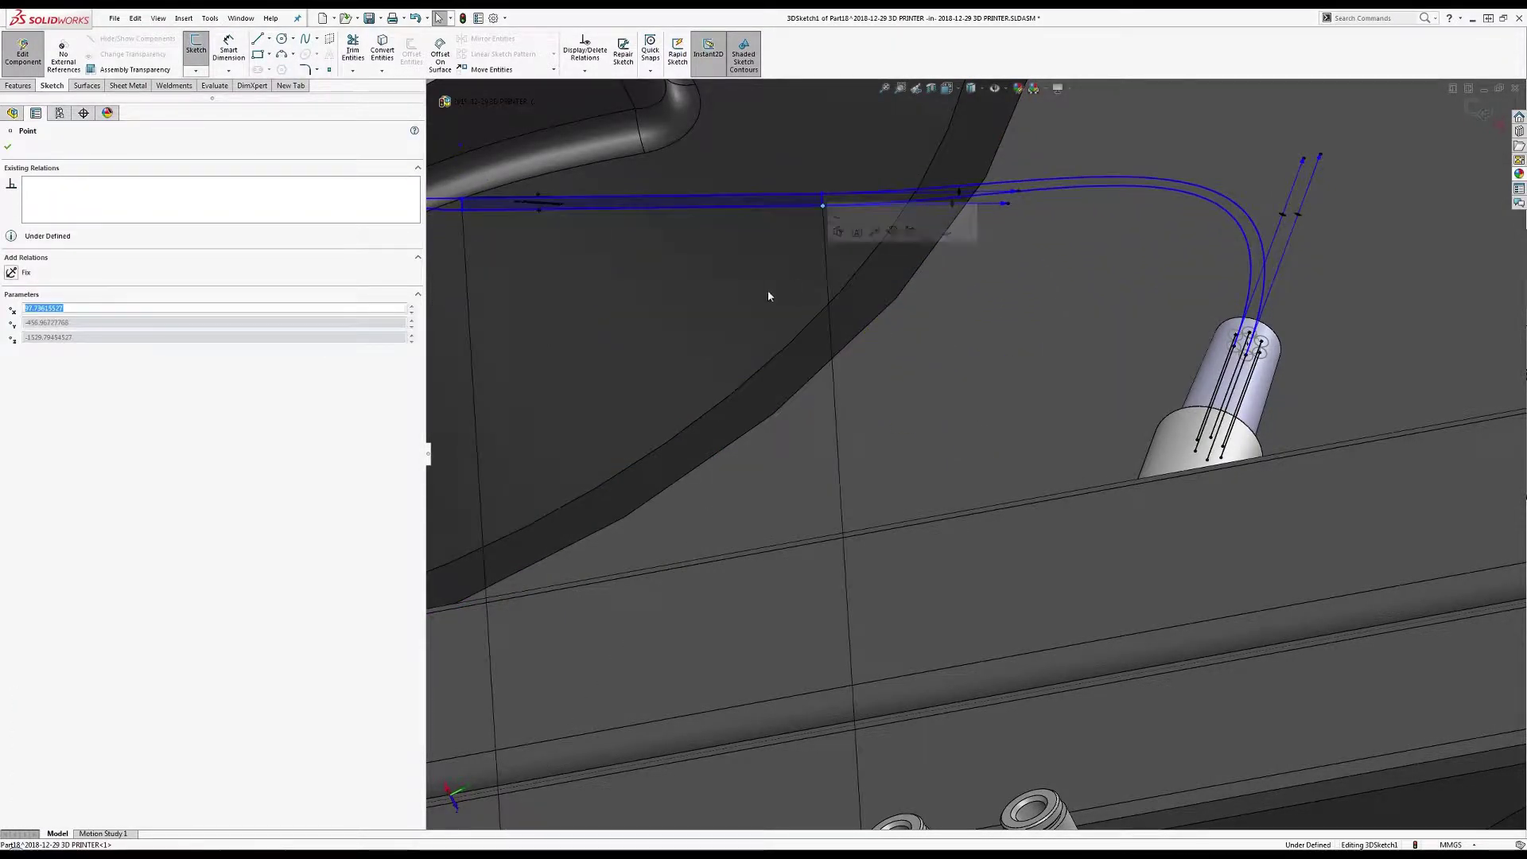
{"action": "middle_click_drag", "start_coordinate": [767, 297], "coordinate": [623, 361]}
{"action": "left_click_drag", "start_coordinate": [614, 362], "coordinate": [643, 364]}
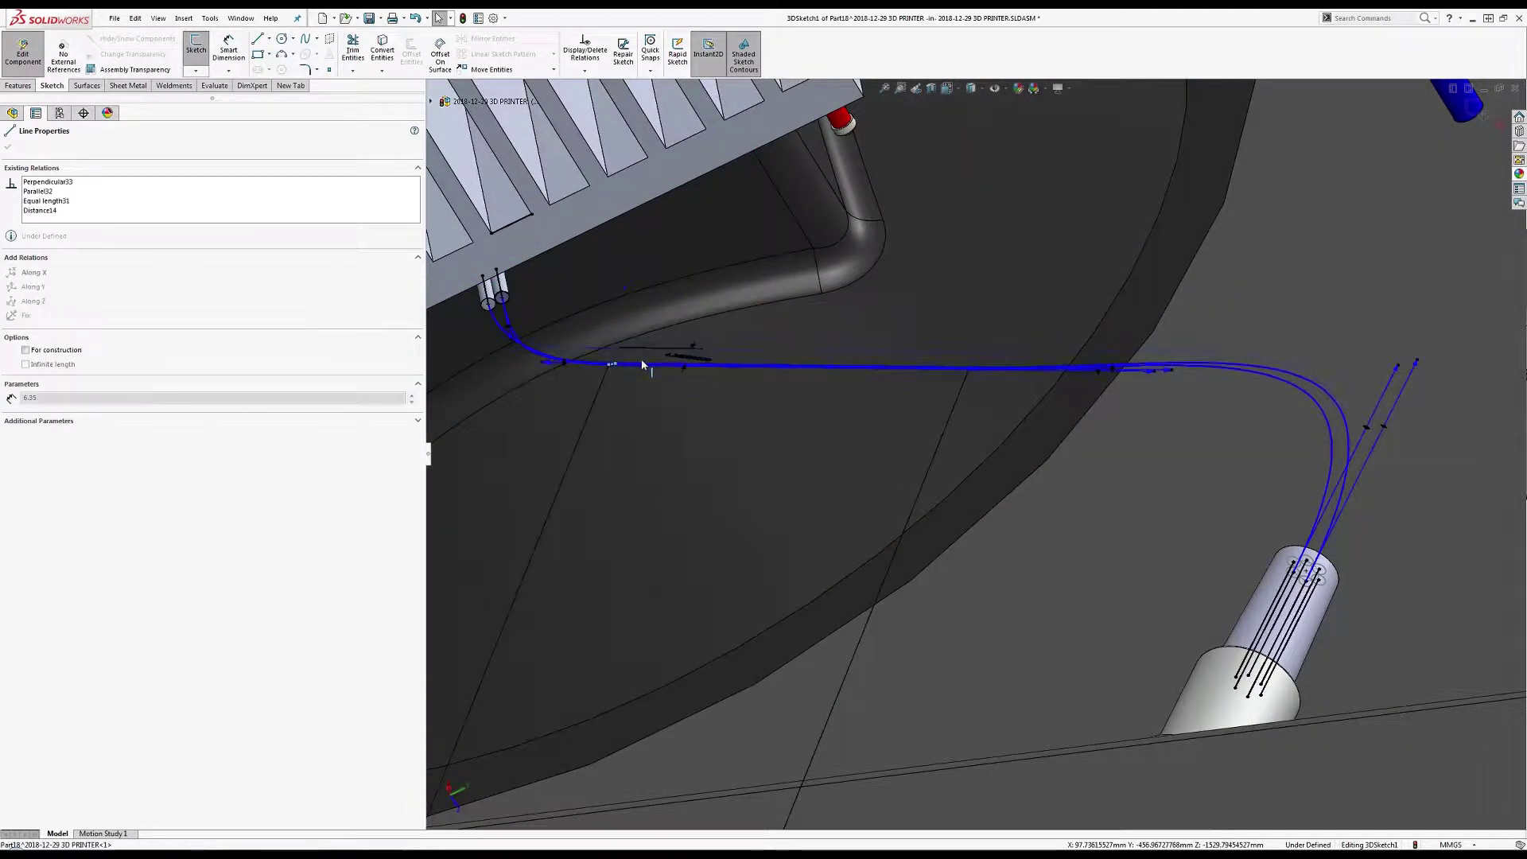
{"action": "middle_click_drag", "start_coordinate": [699, 362], "coordinate": [701, 469]}
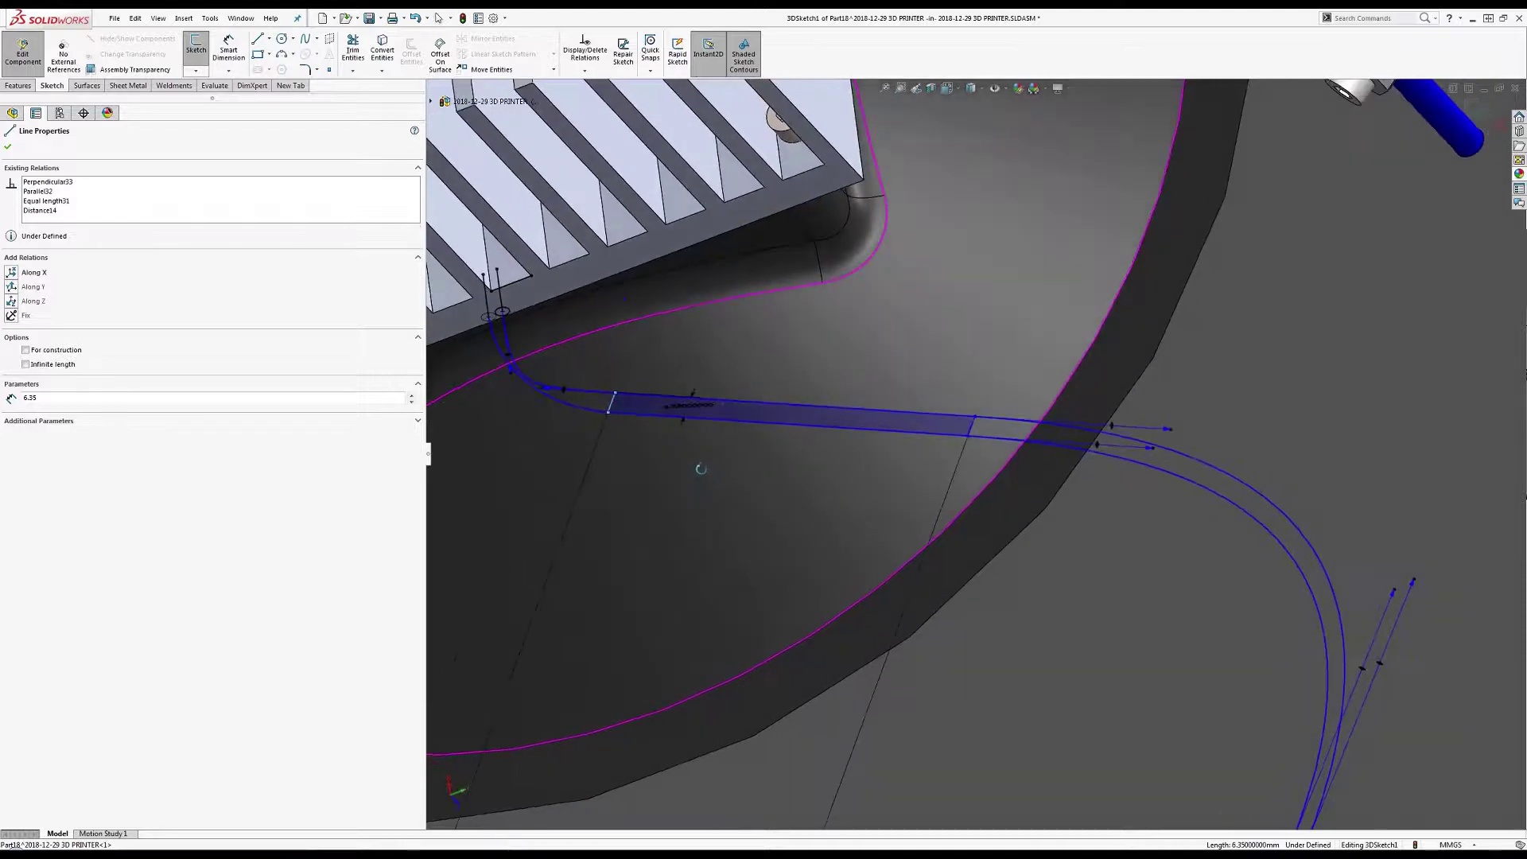
{"action": "left_click", "coordinate": [969, 437]}
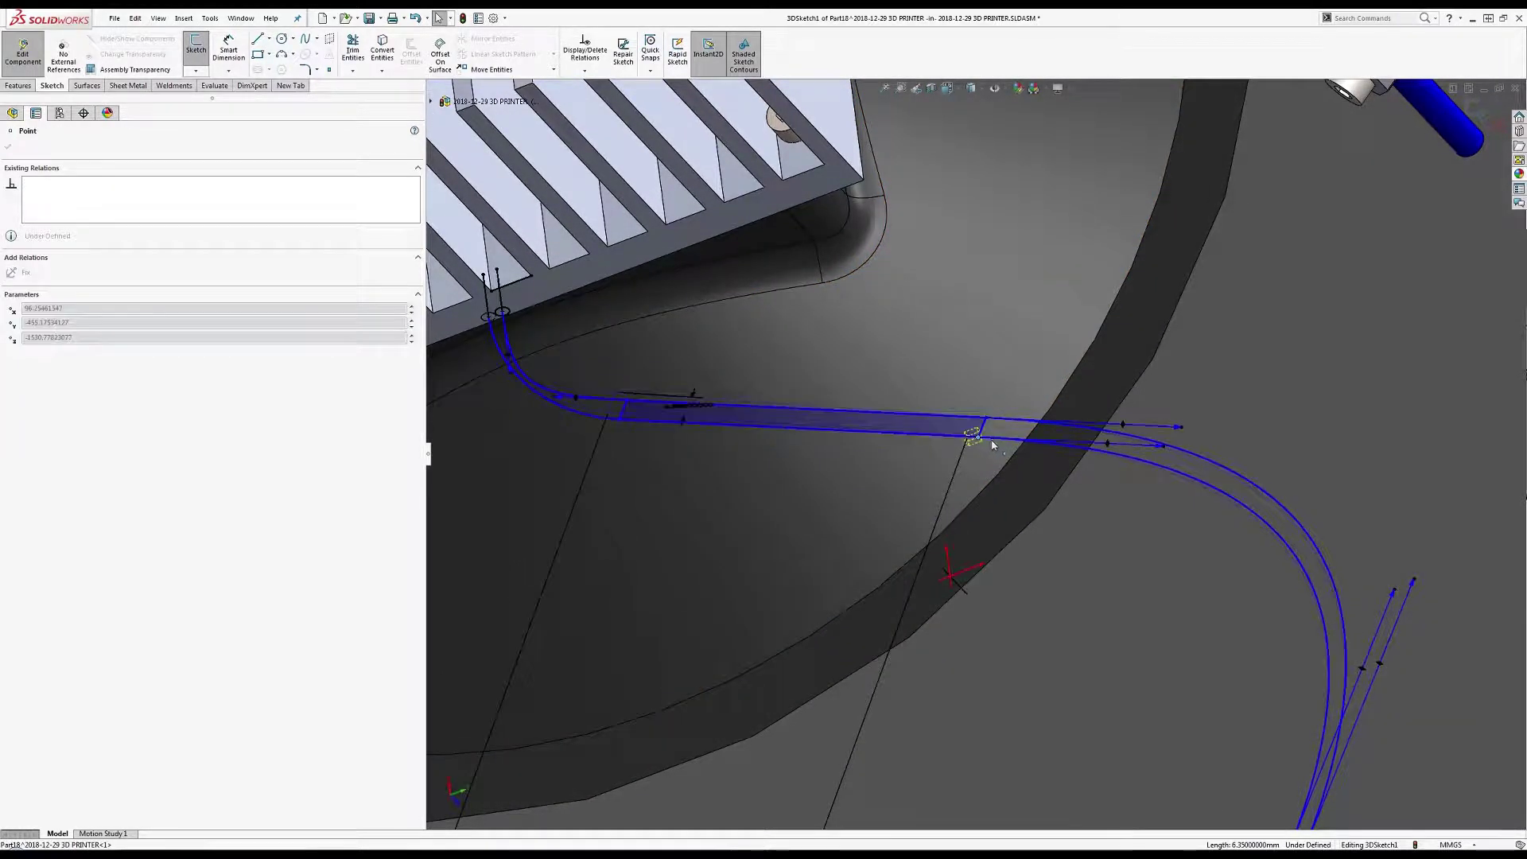
{"action": "middle_click_drag", "start_coordinate": [772, 465], "coordinate": [1095, 539]}
{"action": "scroll", "coordinate": [1070, 589], "scroll_direction": "down", "scroll_amount": 2}
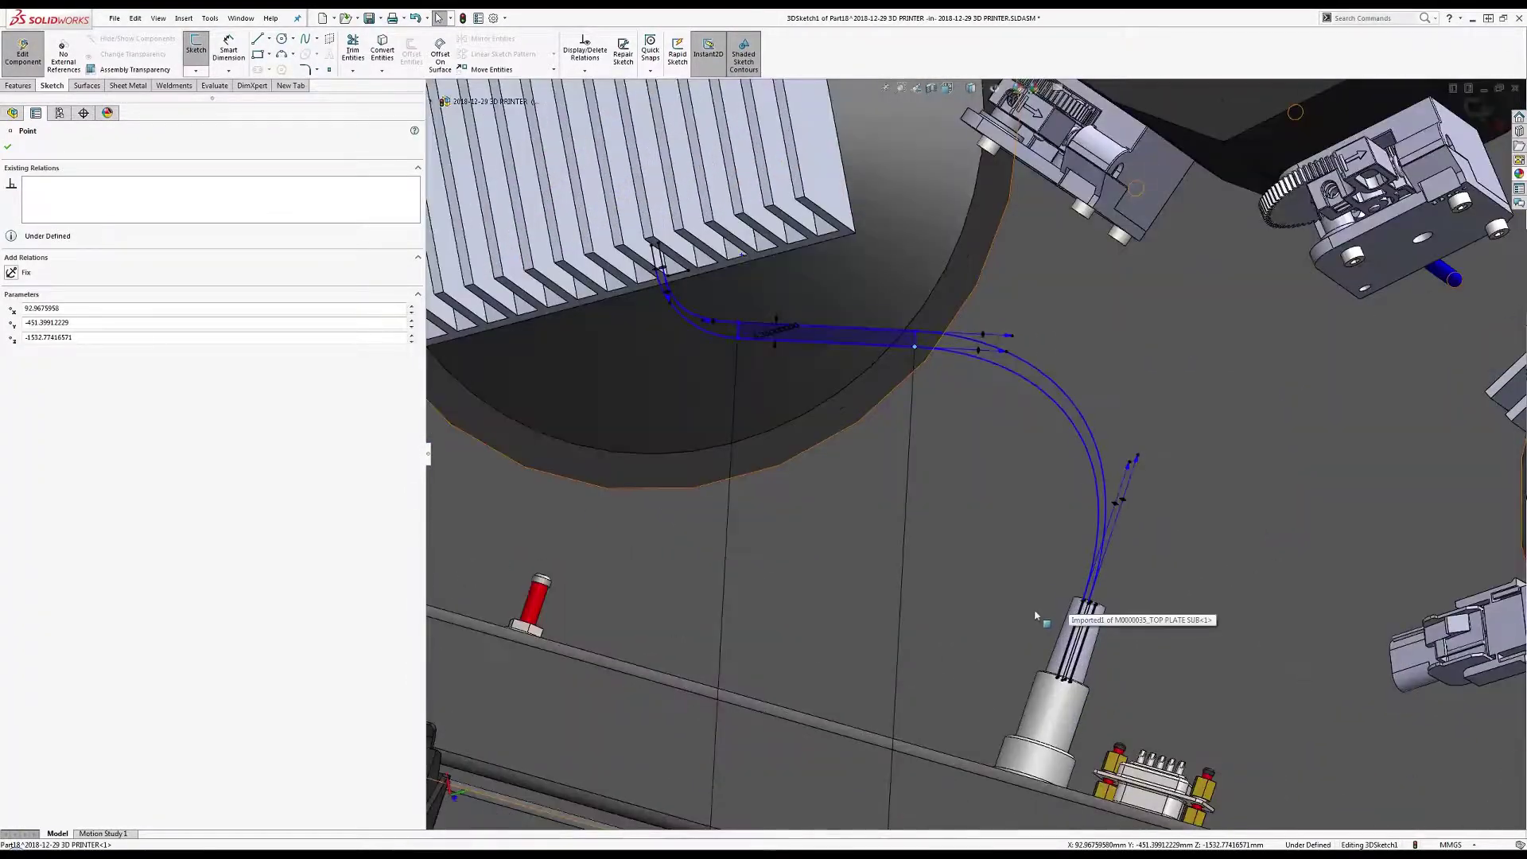
{"action": "middle_click_drag", "start_coordinate": [1035, 653], "coordinate": [245, 93]}
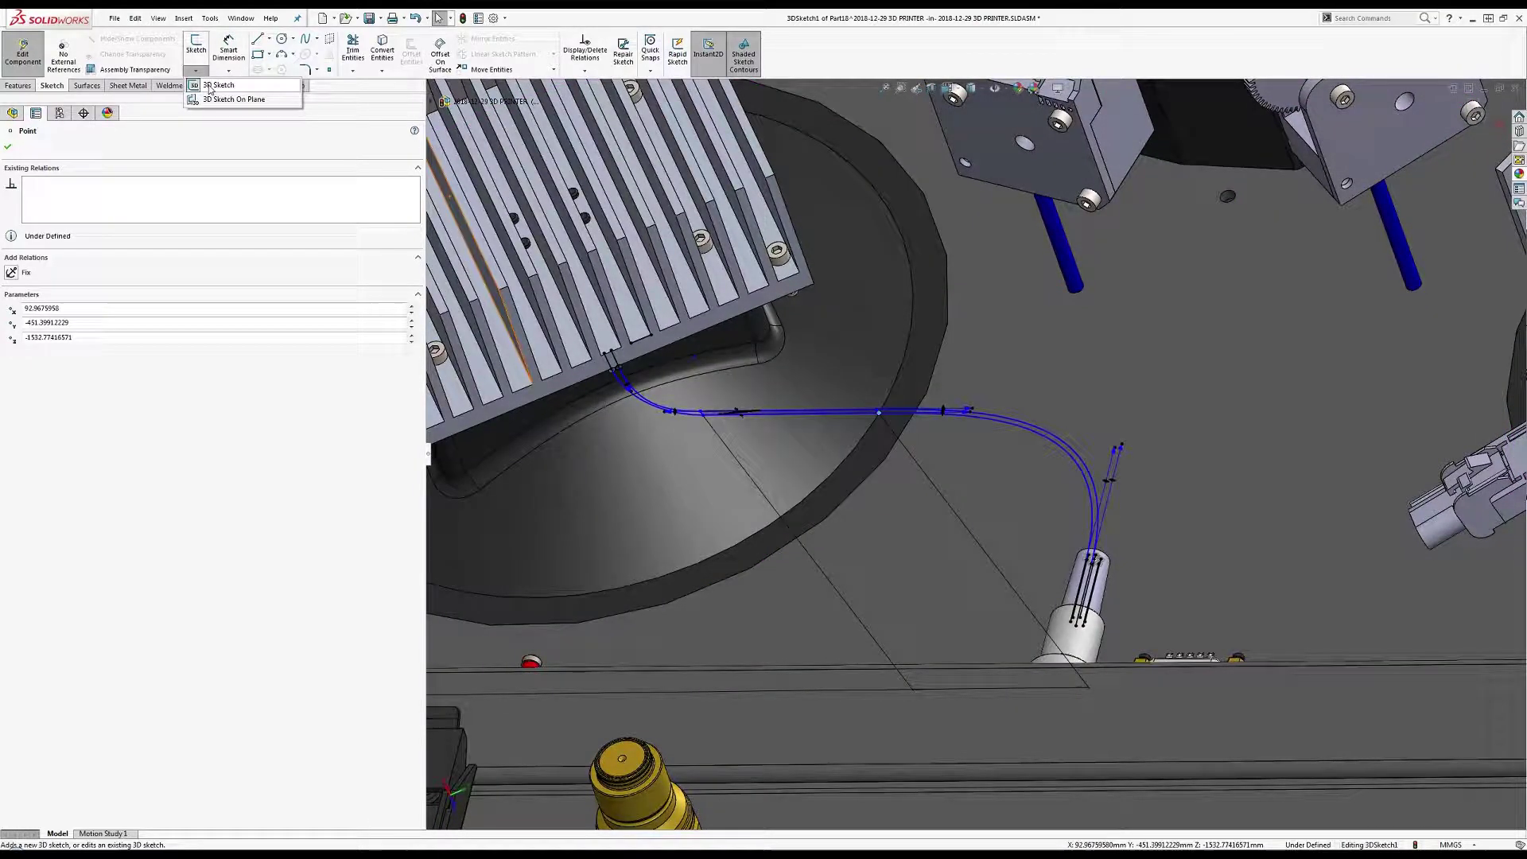
{"action": "left_click", "coordinate": [216, 85]}
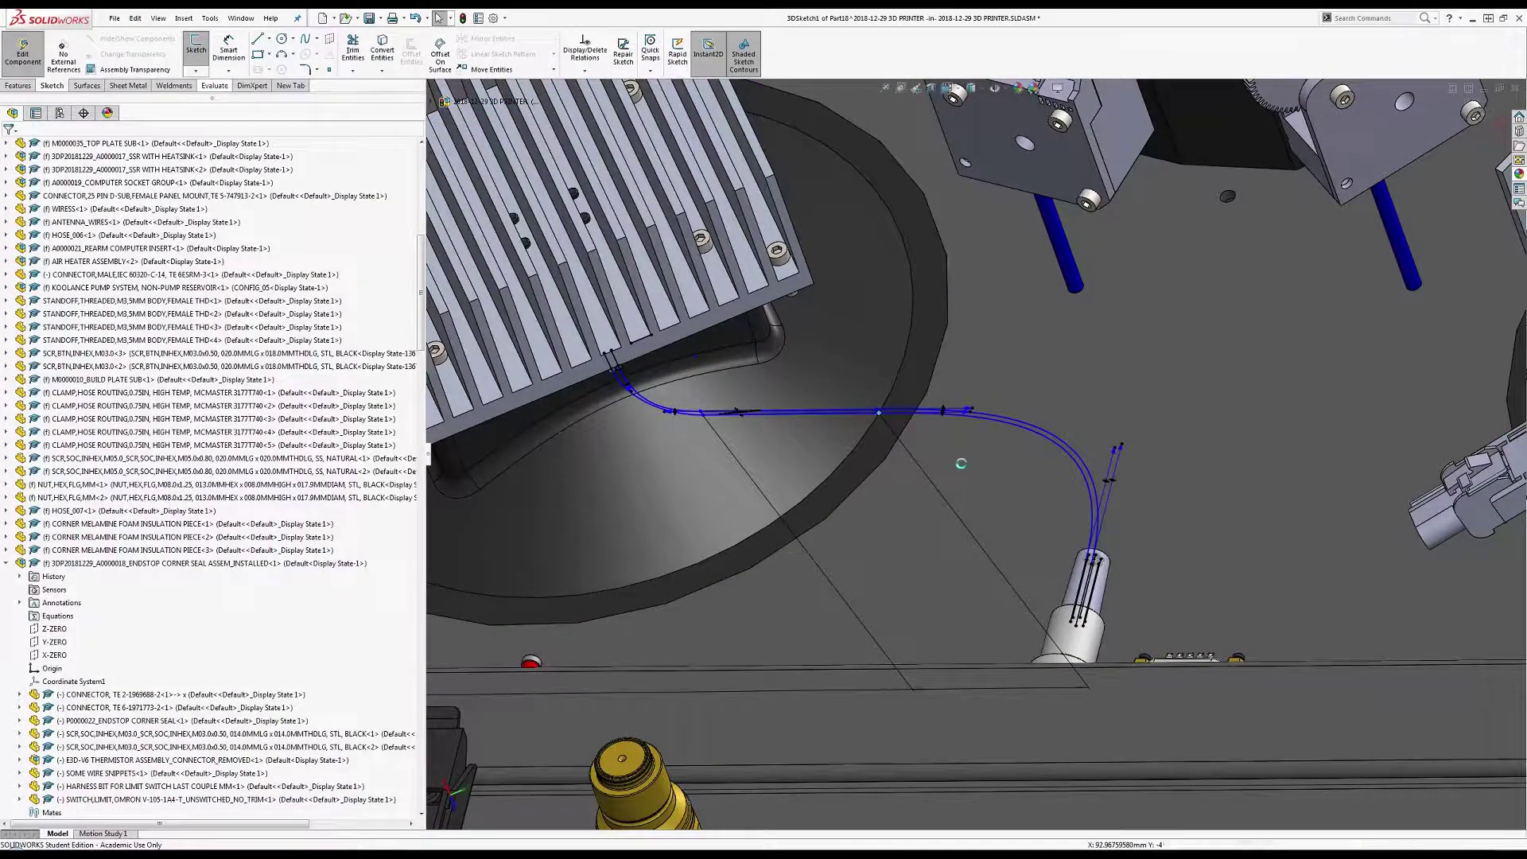
Create a 3D sketch and convert the first wire's full path, from the heatsink lead to the panel connector, into it.
{"action": "mouse_move", "coordinate": [906, 465]}
{"action": "middle_mouse_down"}
{"action": "mouse_move", "coordinate": [868, 499]}
{"action": "mouse_move", "coordinate": [937, 597]}
{"action": "mouse_move", "coordinate": [927, 539]}
{"action": "middle_mouse_up"}
{"action": "scroll", "coordinate": [927, 539], "scroll_direction": "up", "scroll_amount": 4}
{"action": "scroll", "coordinate": [876, 477], "scroll_direction": "down", "scroll_amount": 4}
{"action": "middle_click_drag", "start_coordinate": [883, 312], "coordinate": [860, 404]}
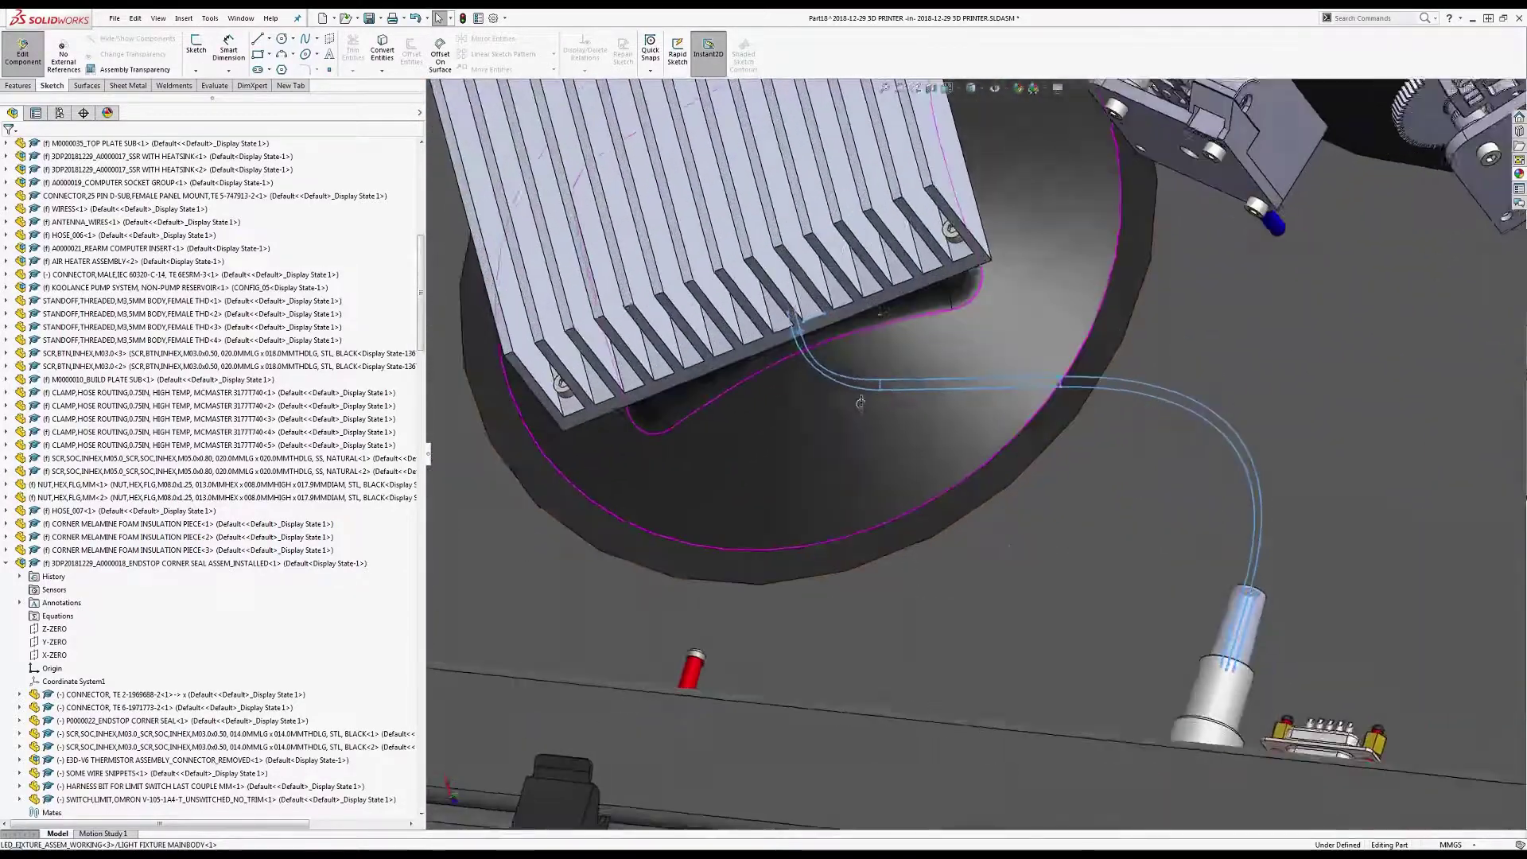
{"action": "scroll", "coordinate": [861, 403], "scroll_direction": "up", "scroll_amount": 3}
{"action": "scroll", "coordinate": [853, 364], "scroll_direction": "down", "scroll_amount": 6}
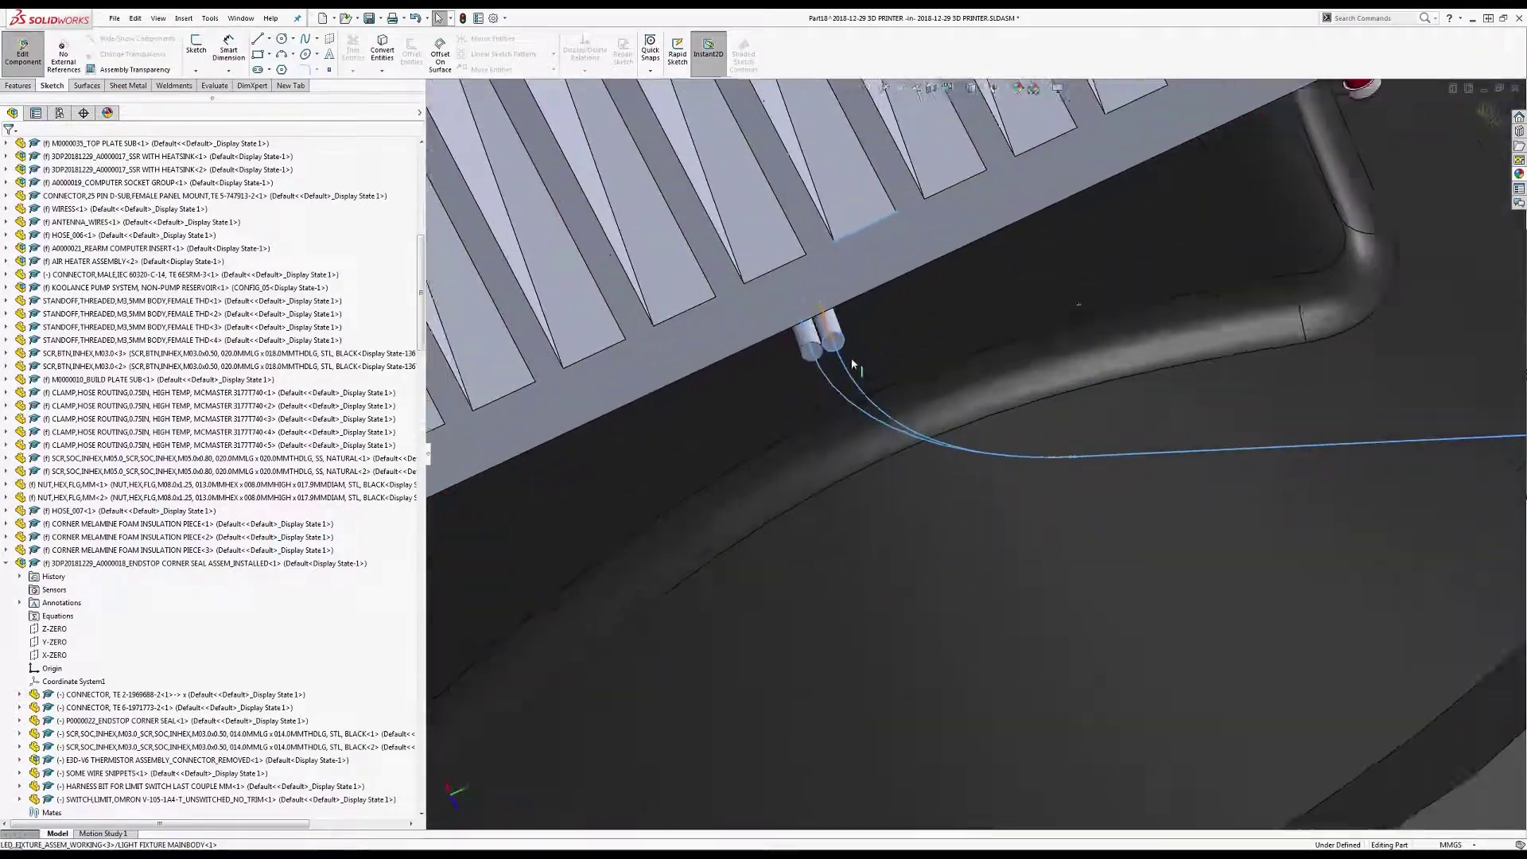
{"action": "scroll", "coordinate": [852, 361], "scroll_direction": "down", "scroll_amount": 3}
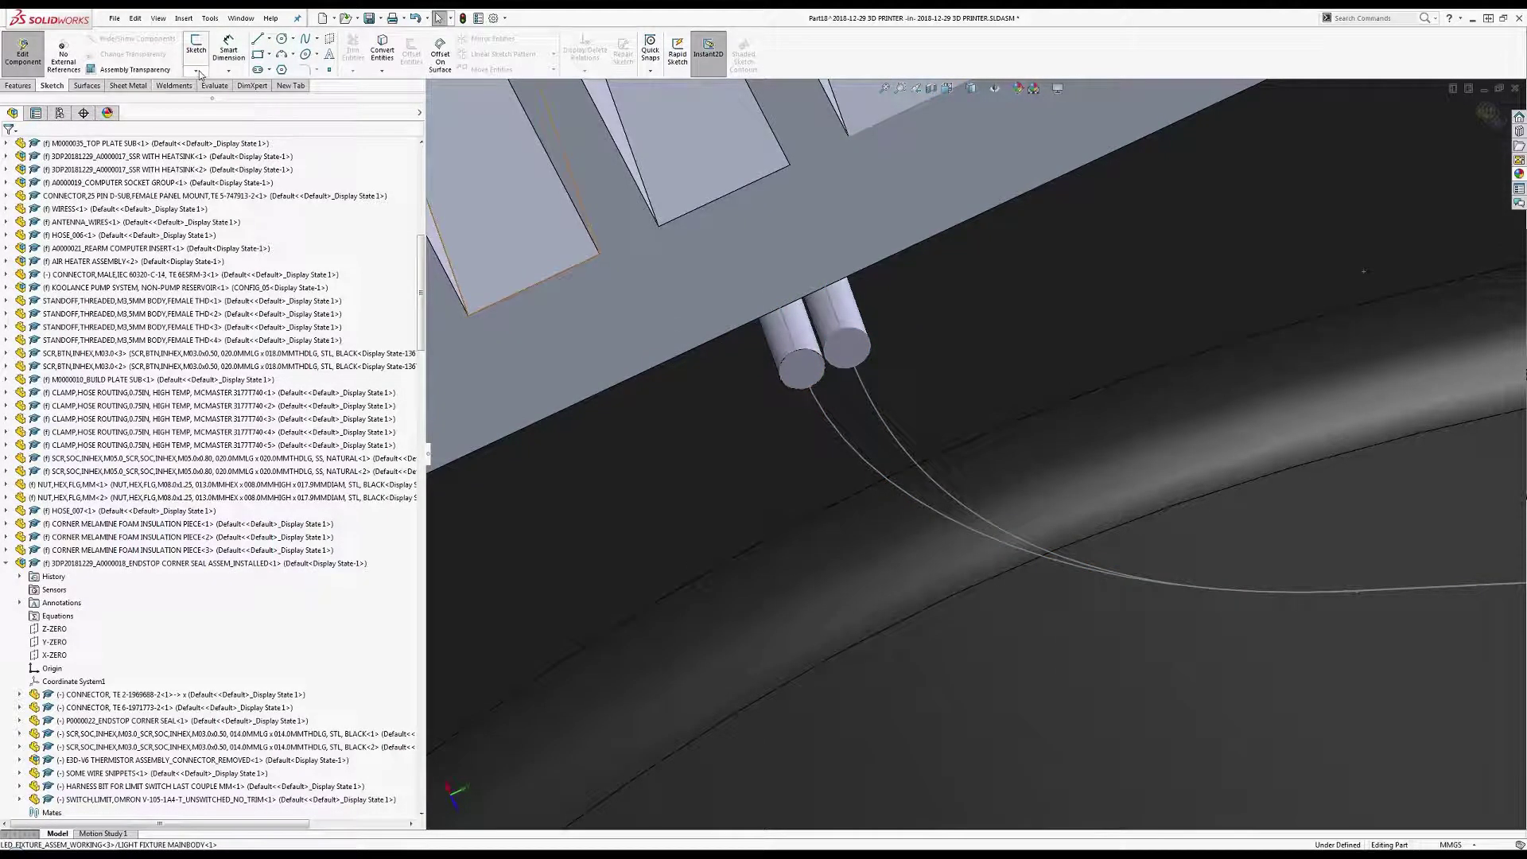
{"action": "left_click", "coordinate": [214, 100]}
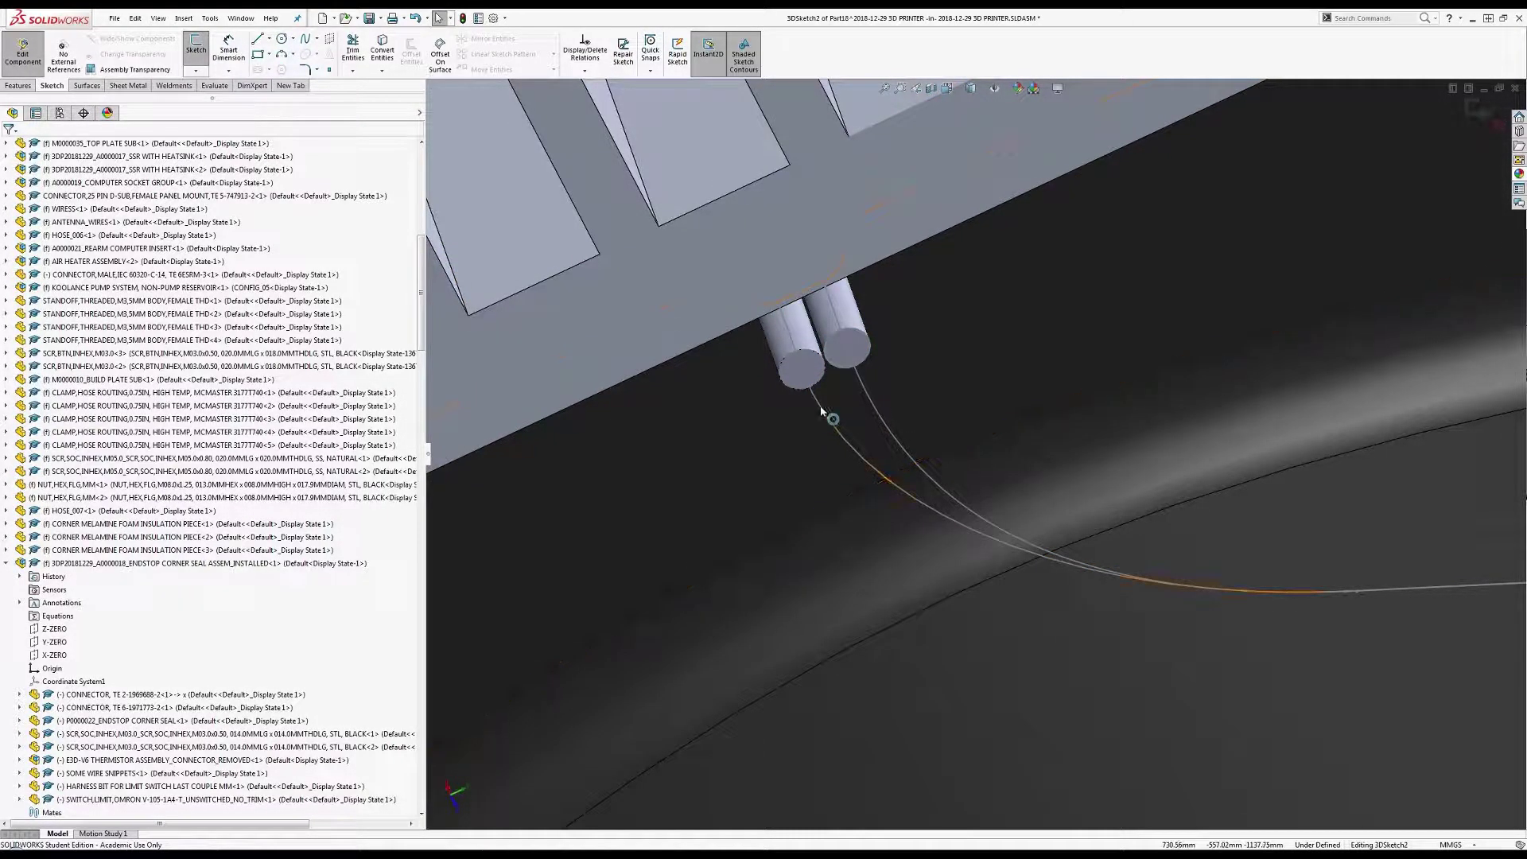
{"action": "middle_click_drag", "start_coordinate": [906, 487], "coordinate": [1056, 571]}
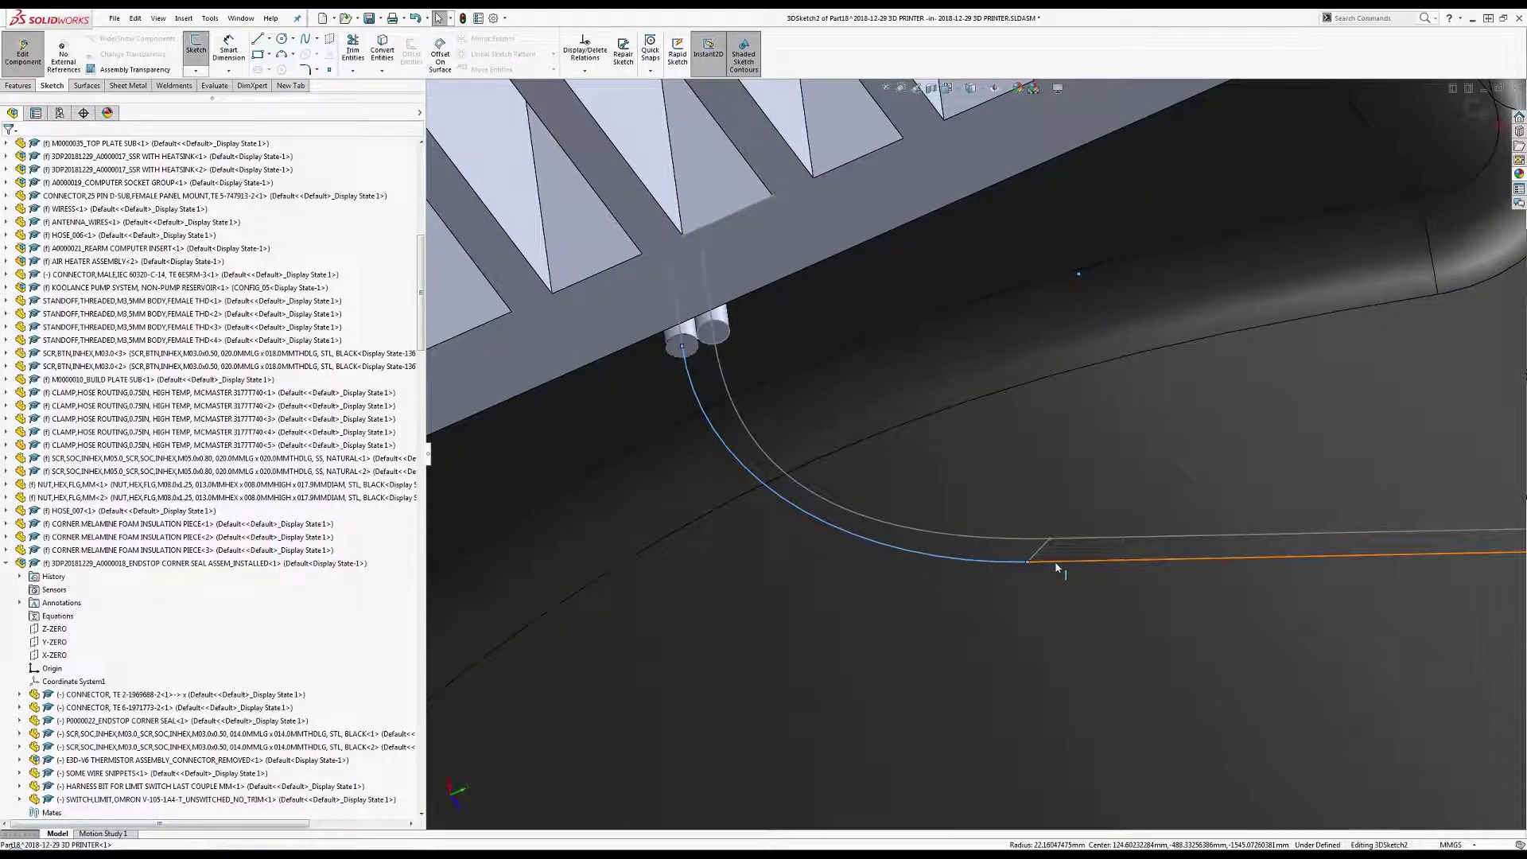
{"action": "scroll", "coordinate": [1057, 566], "scroll_direction": "up", "scroll_amount": 5}
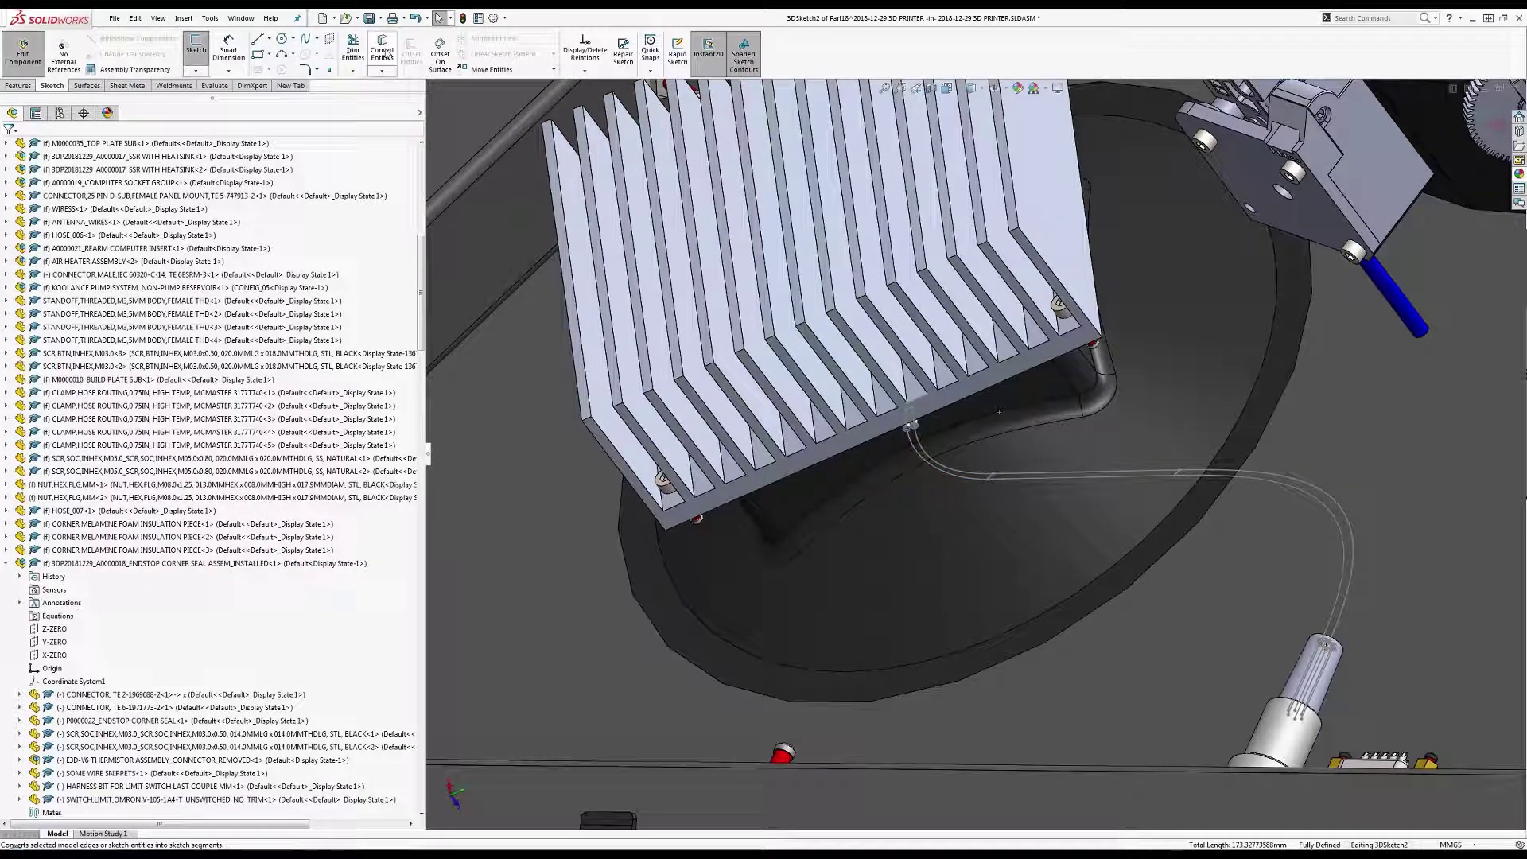
{"action": "left_click", "coordinate": [196, 43]}
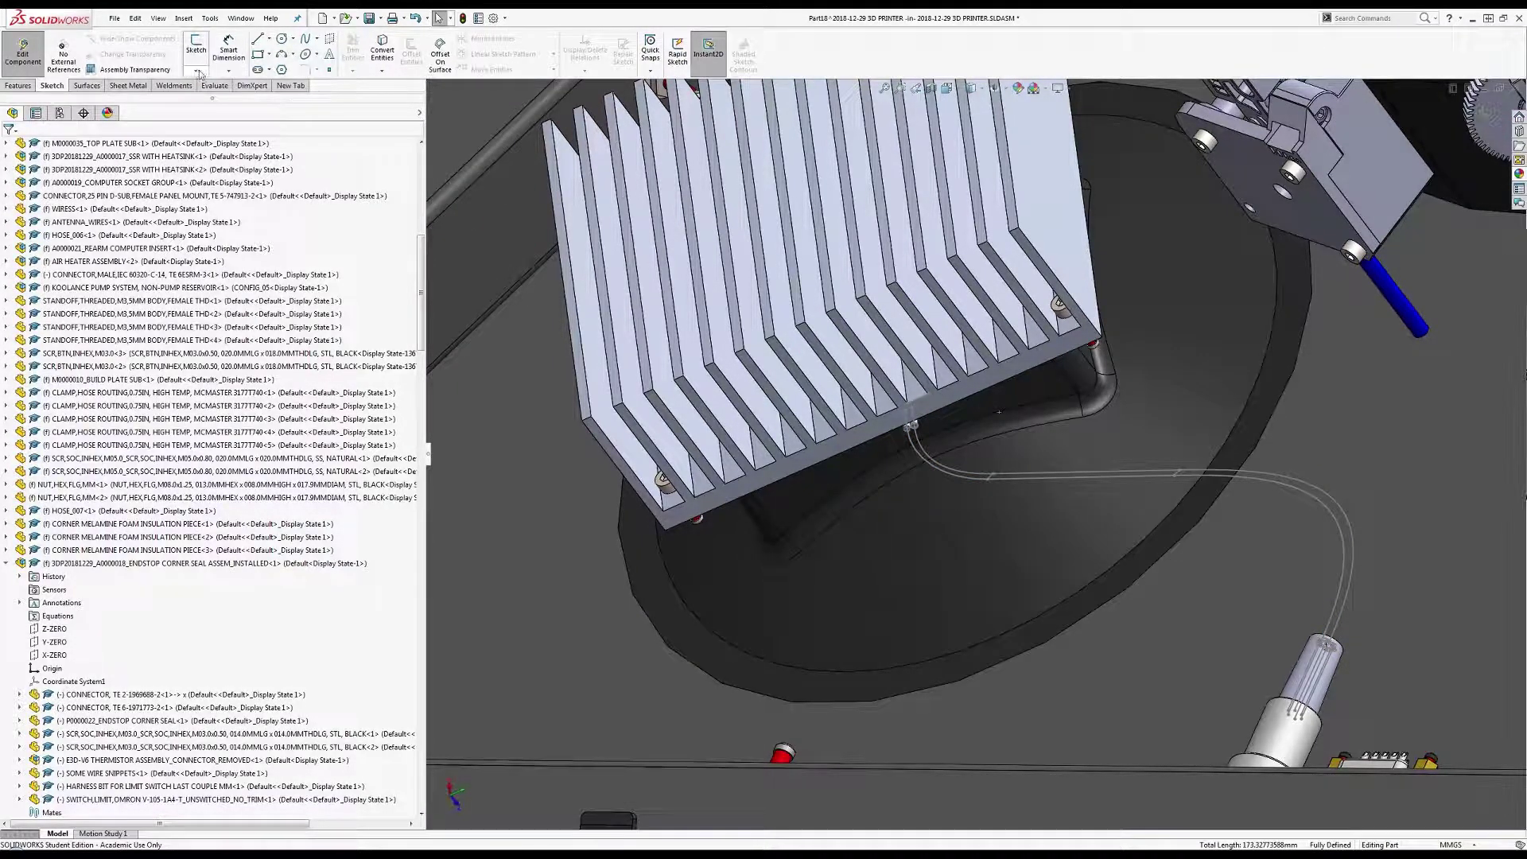
Convert the second wire's full path into a separate new 3D sketch and close it.
{"action": "left_click", "coordinate": [213, 98]}
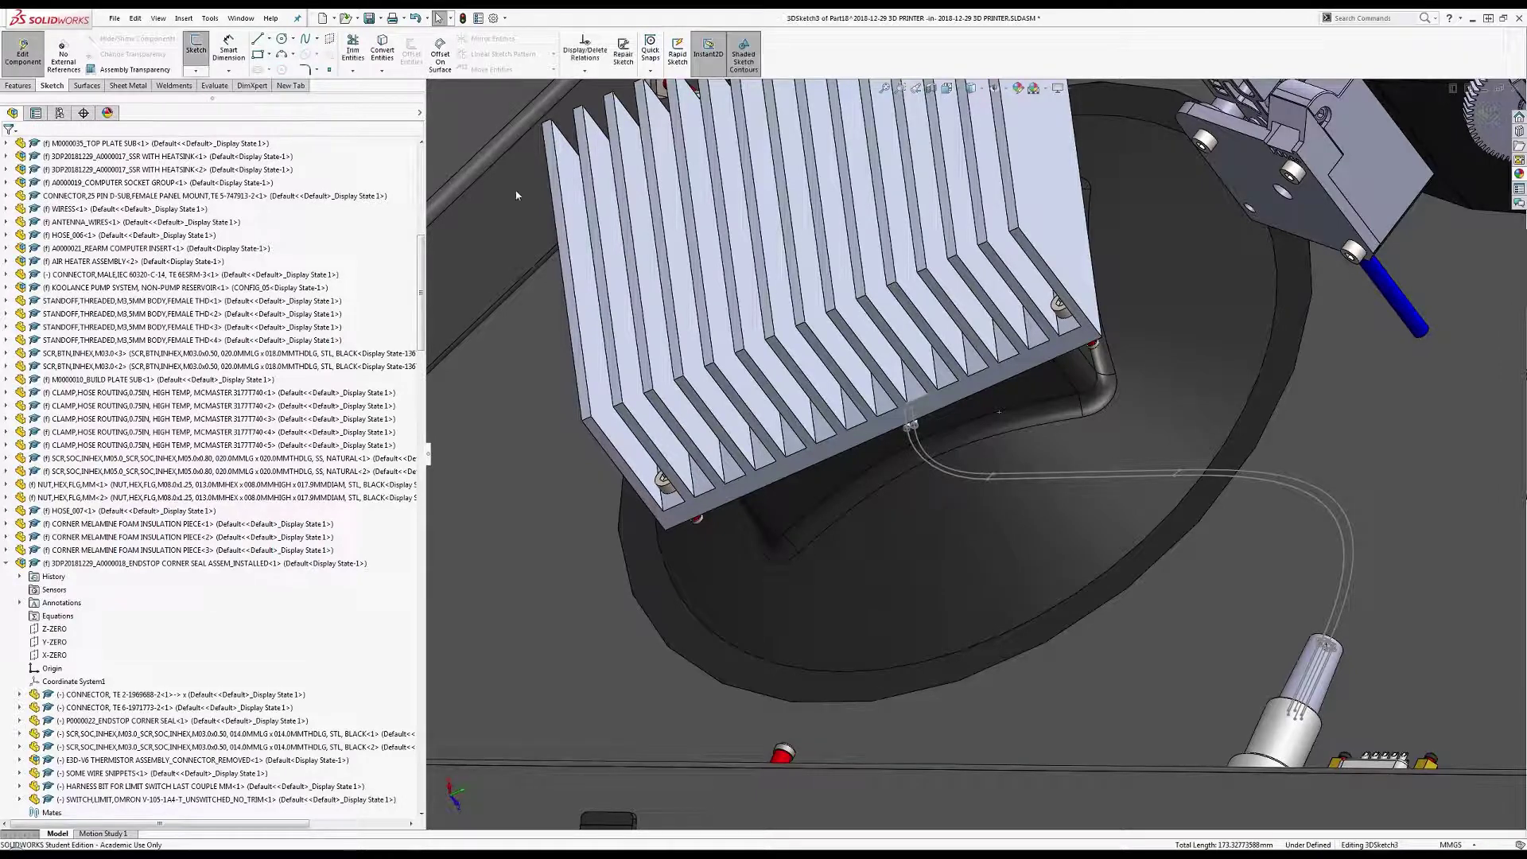
{"action": "left_click", "coordinate": [921, 443]}
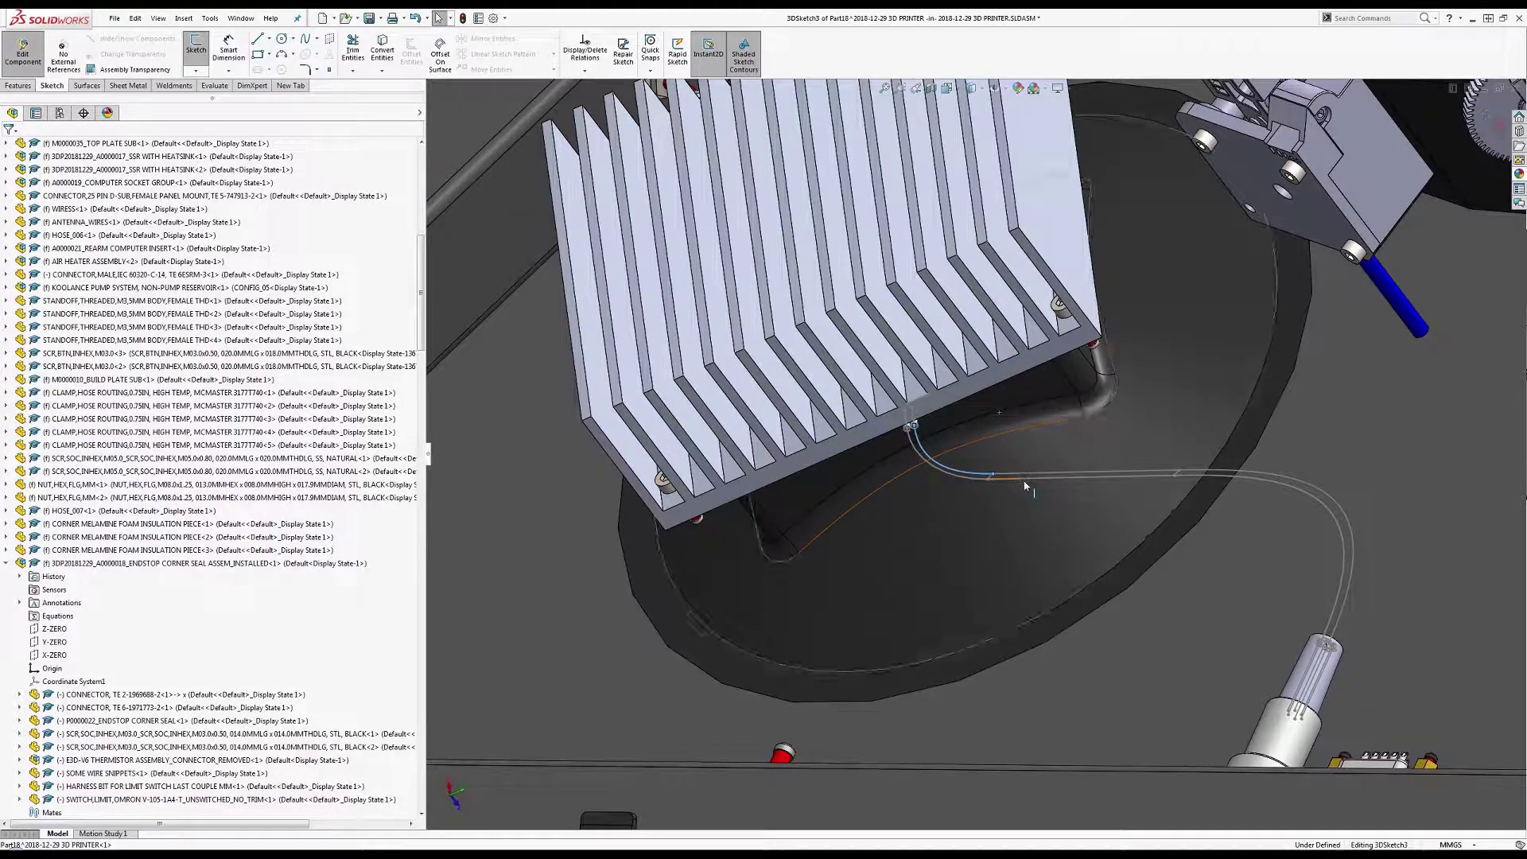
{"action": "left_click", "coordinate": [1195, 471], "text": "ctrl"}
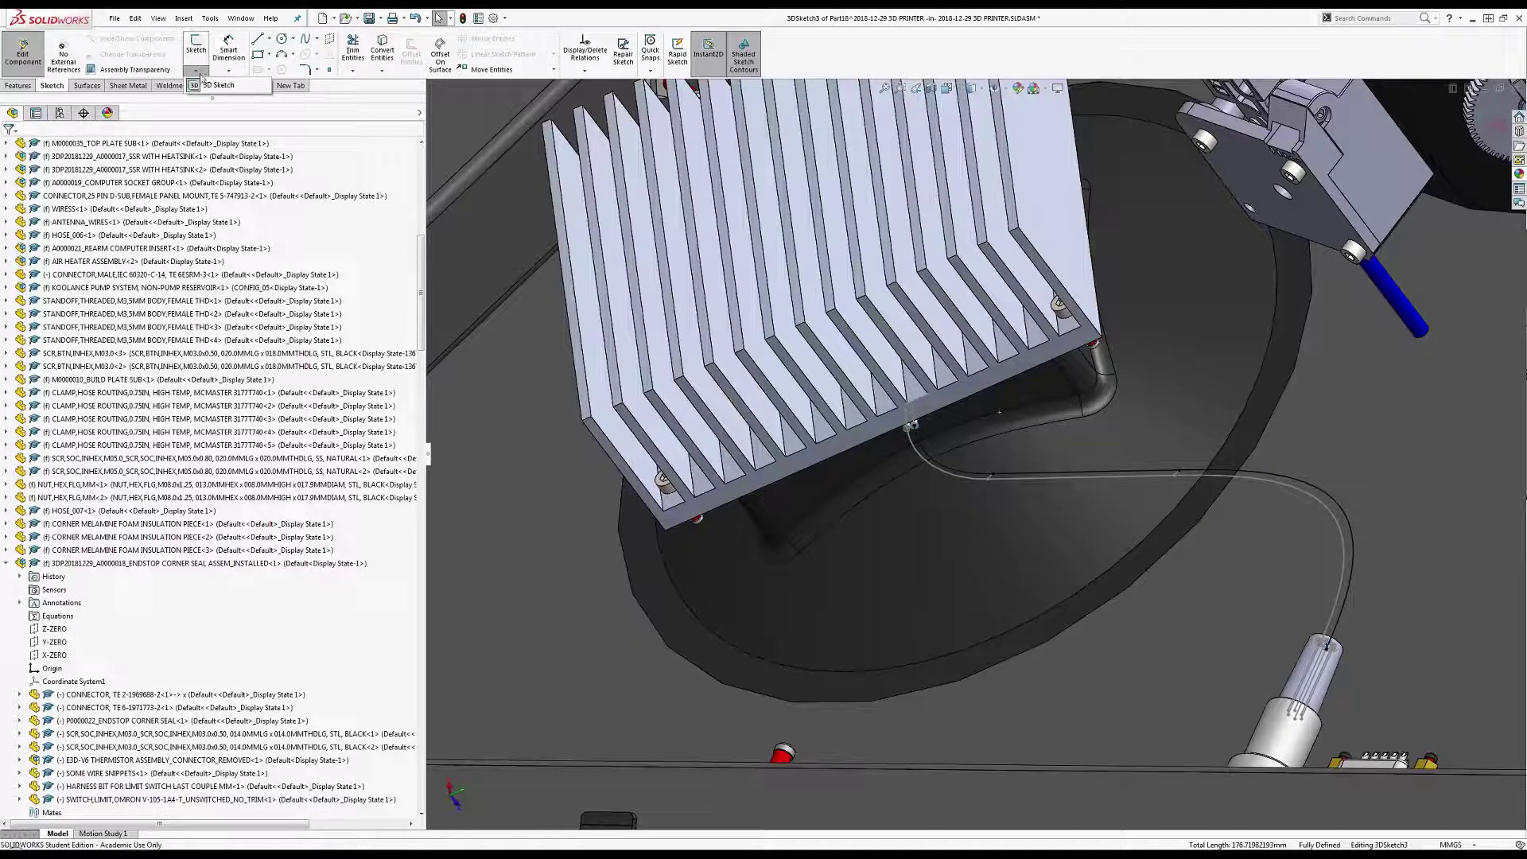
{"action": "left_click", "coordinate": [213, 85]}
Sketch on the end face of the first wire stub at the heatsink and convert its circular outline as a sweep profile.
{"action": "scroll", "coordinate": [934, 439], "scroll_direction": "down", "scroll_amount": 10}
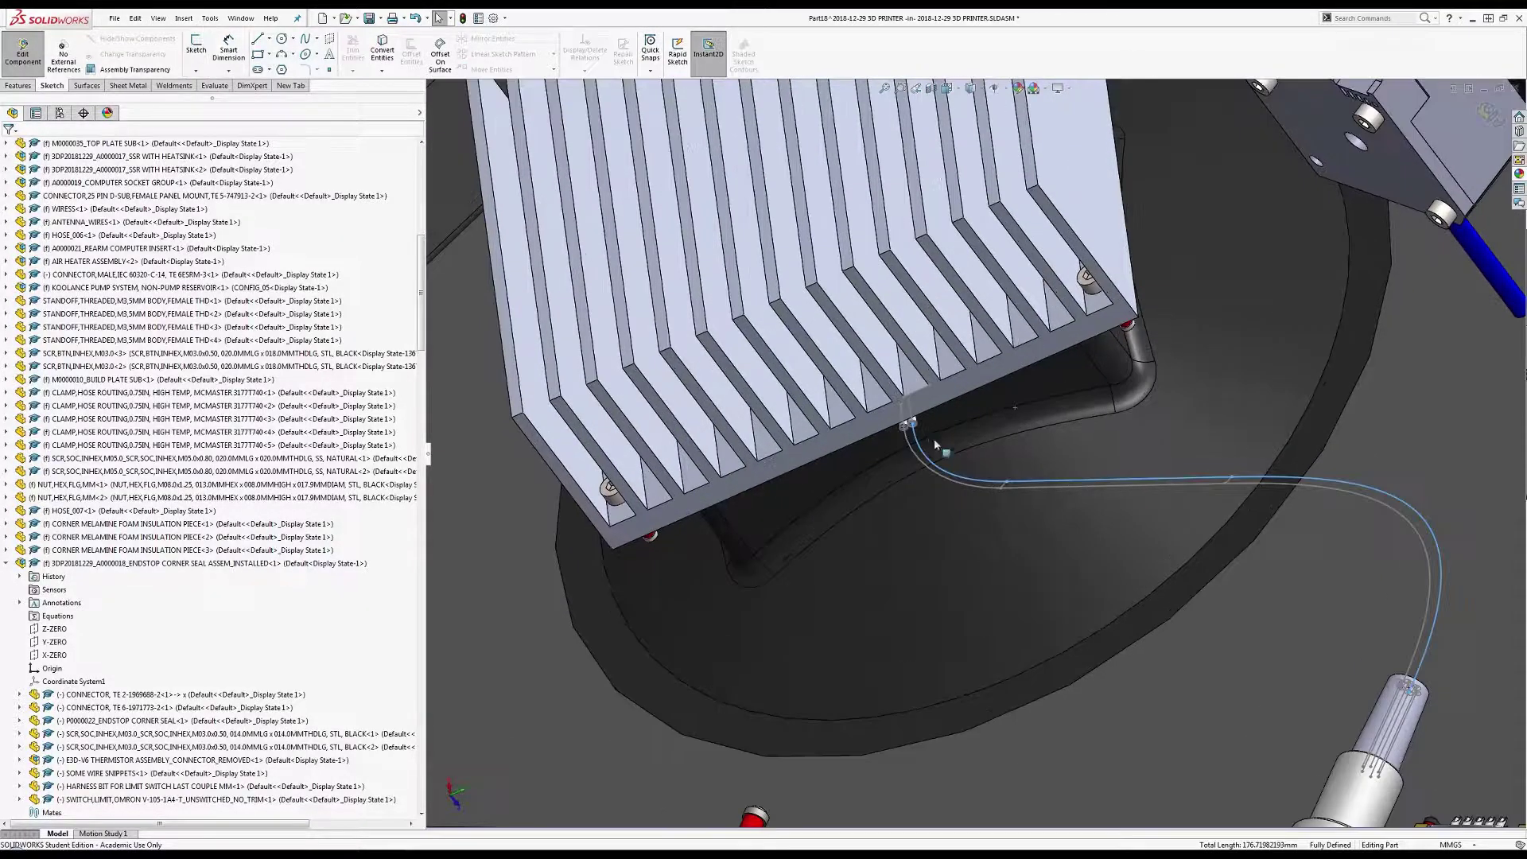
{"action": "scroll", "coordinate": [934, 439], "scroll_direction": "down", "scroll_amount": 5}
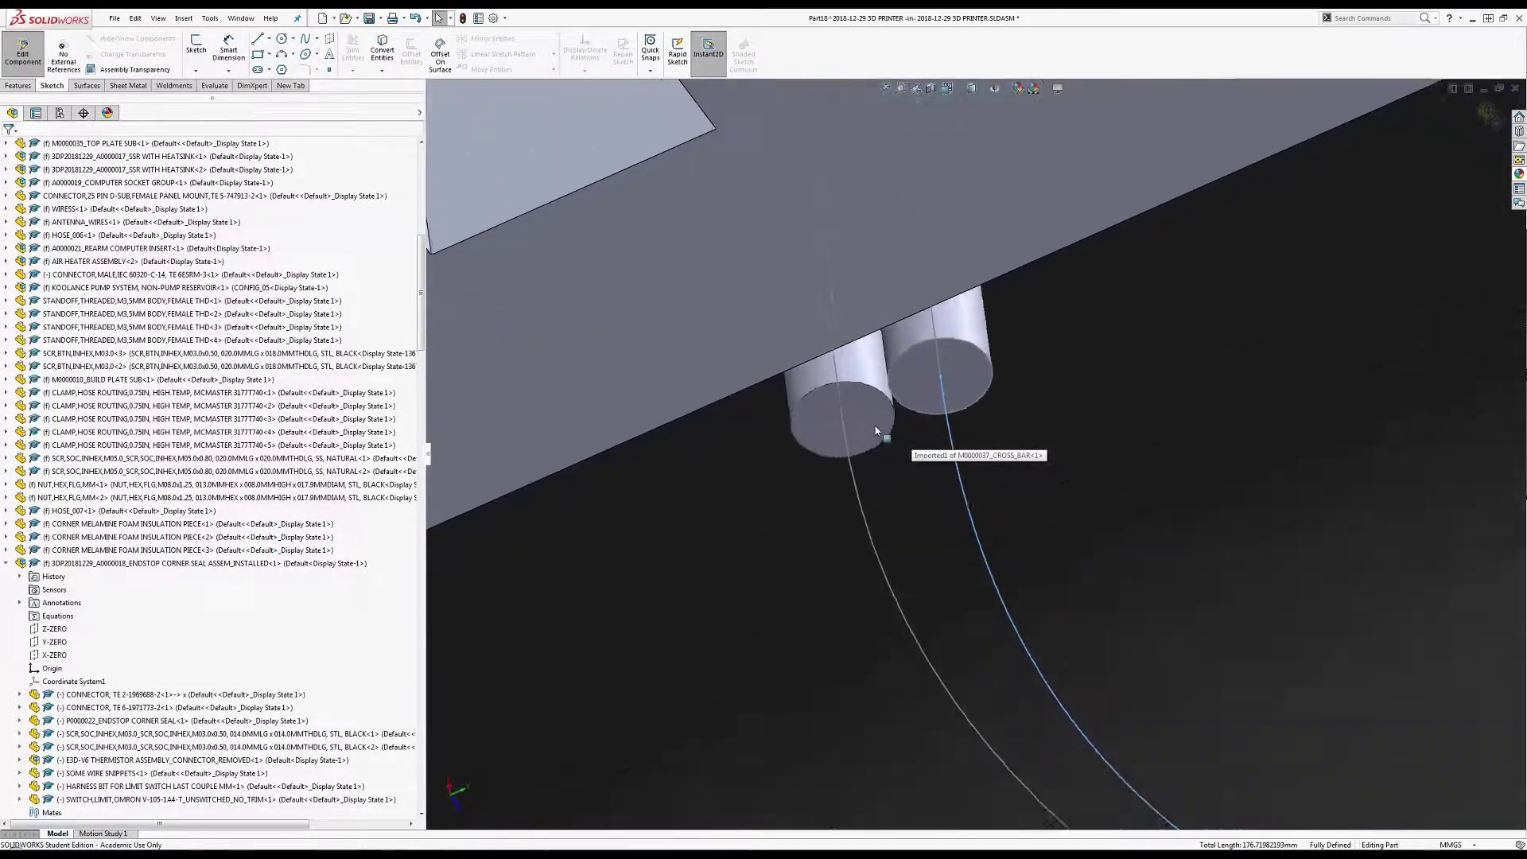
{"action": "left_click", "coordinate": [835, 417]}
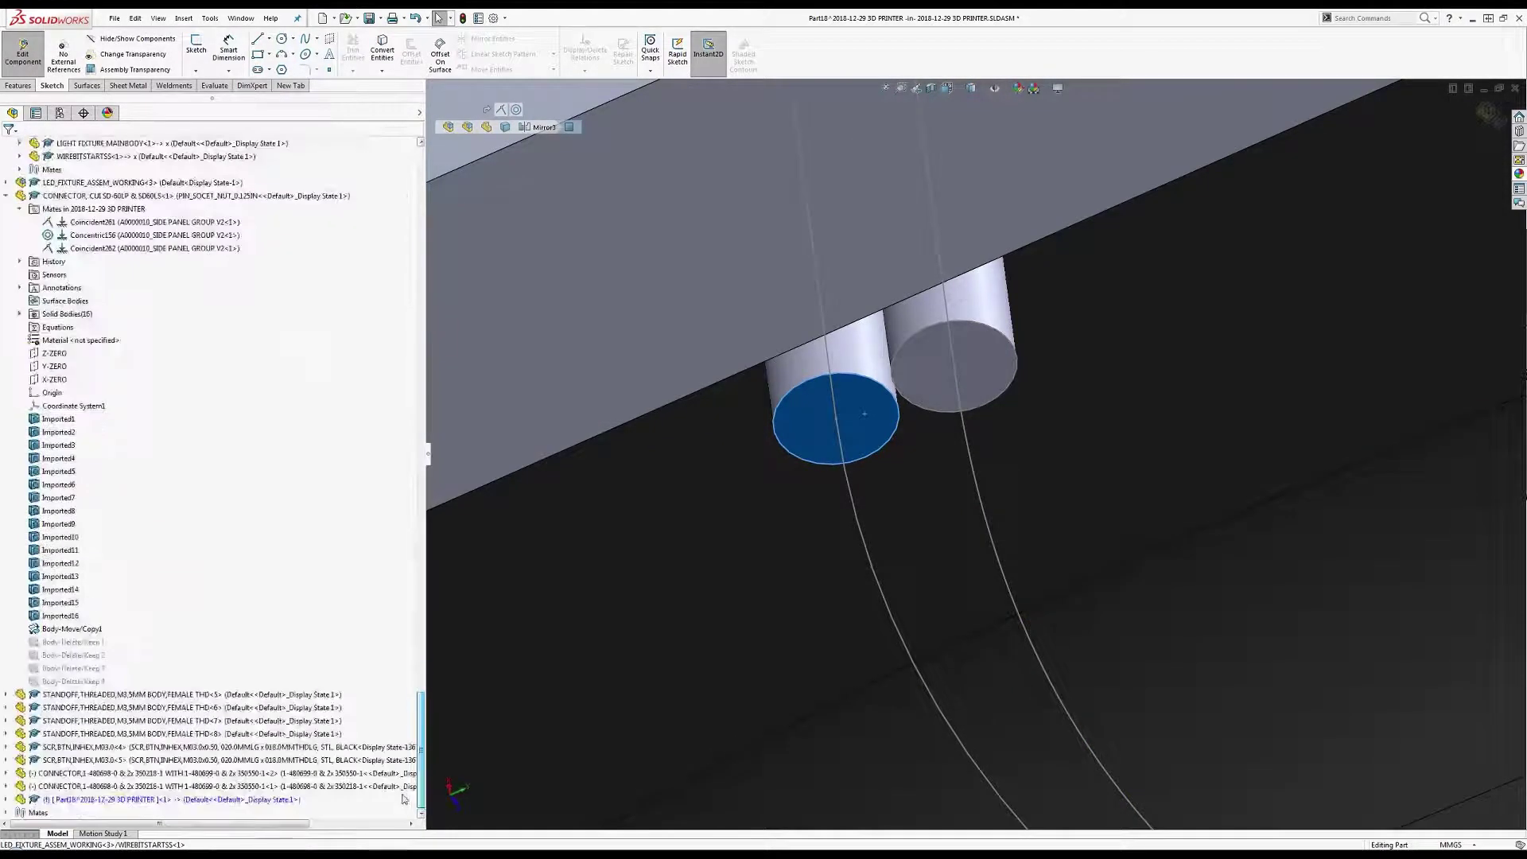
{"action": "left_click", "coordinate": [225, 798]}
{"action": "scroll", "coordinate": [151, 736], "scroll_direction": "down", "scroll_amount": 1}
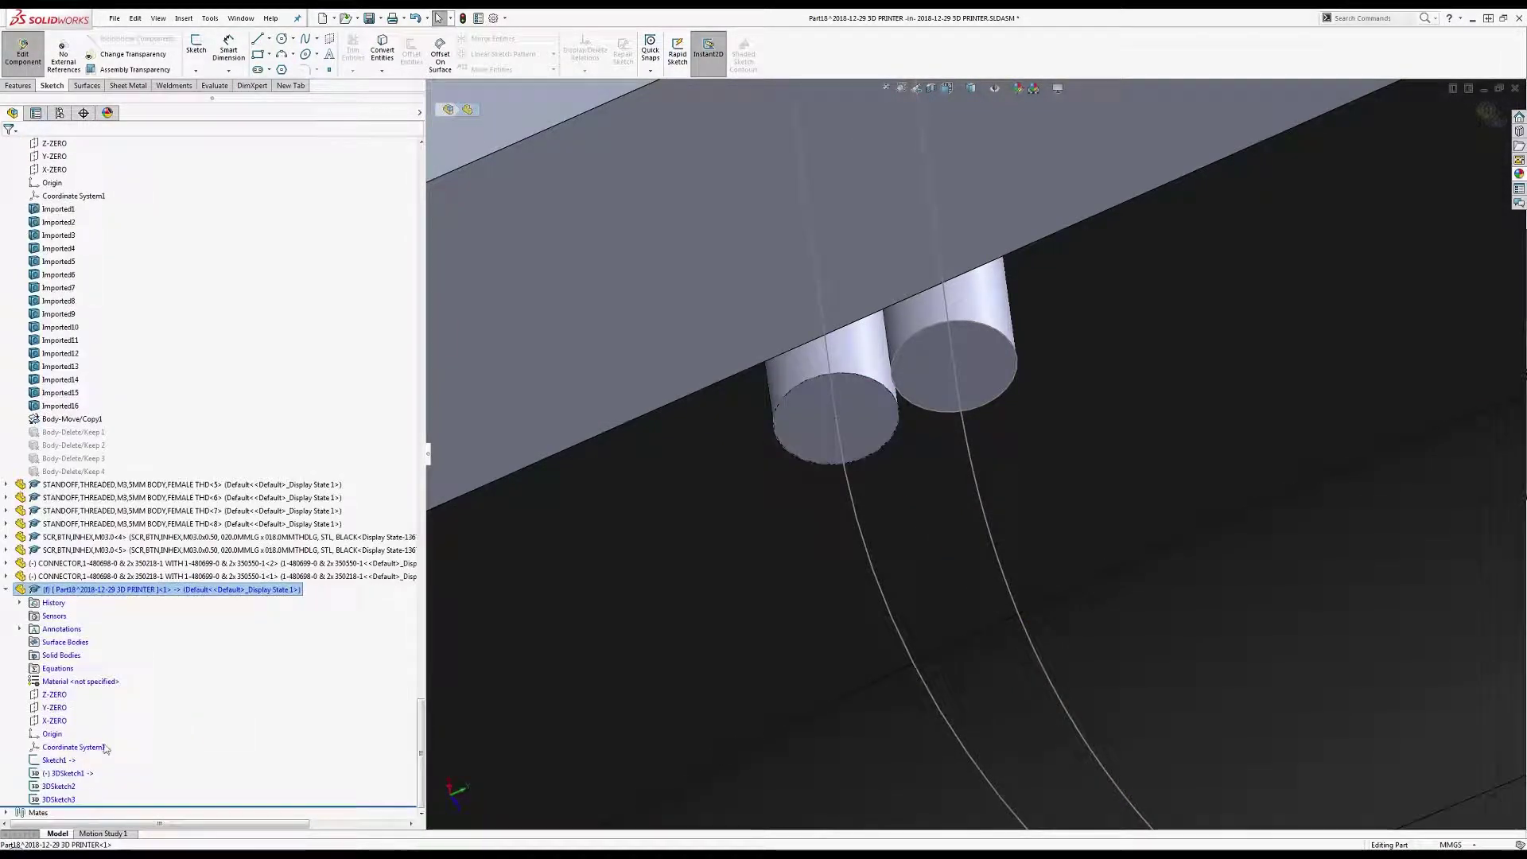
{"action": "left_click", "coordinate": [797, 445]}
{"action": "left_click", "coordinate": [195, 48]}
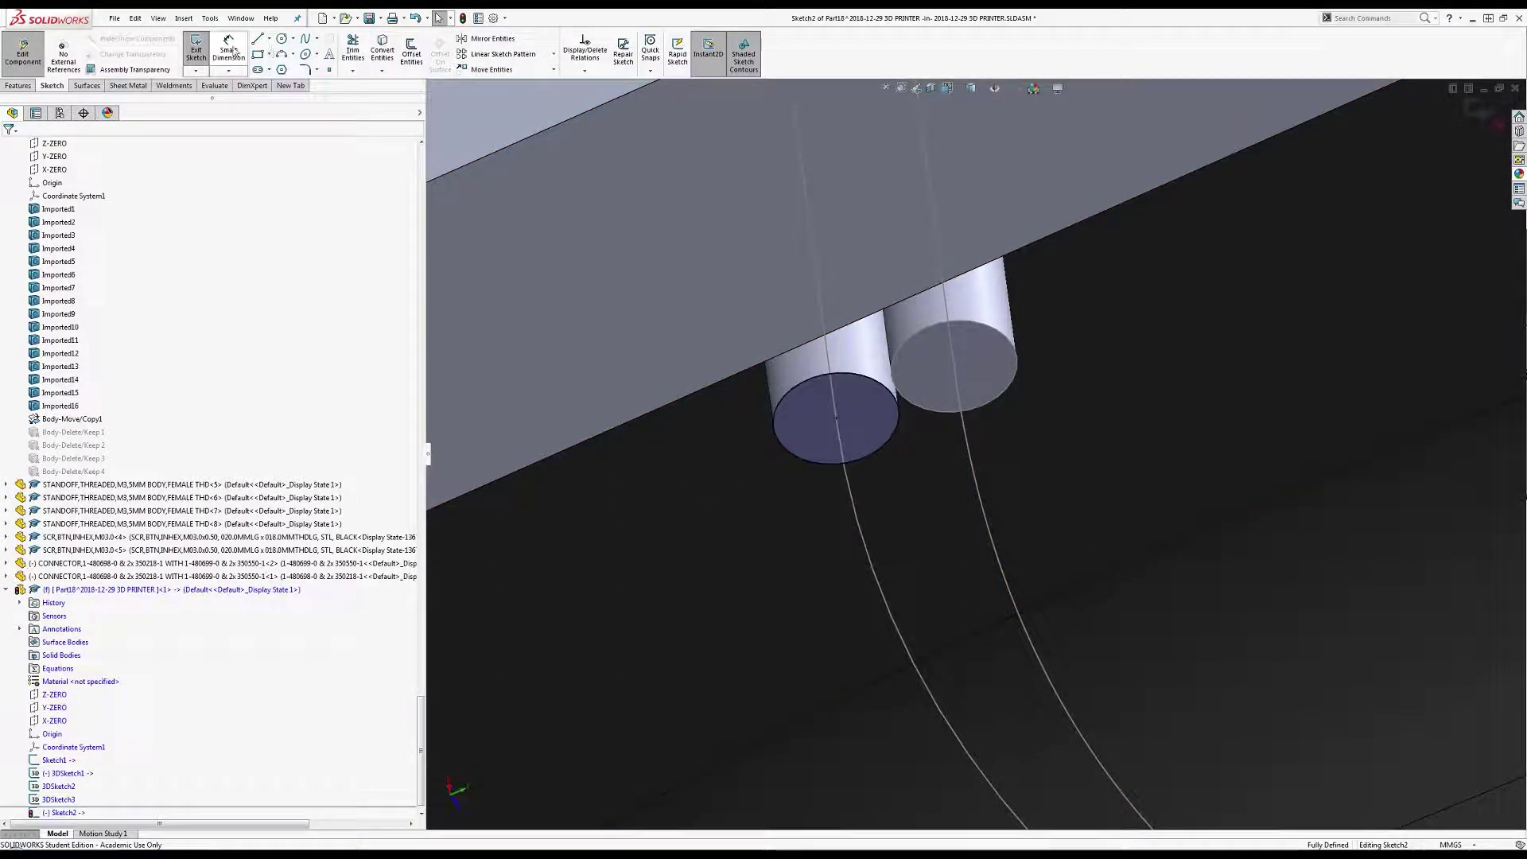
Sketch on the end face of the neighbouring wire stub, convert its circular outline, and exit the sketch.
{"action": "left_click", "coordinate": [922, 362]}
{"action": "left_click", "coordinate": [196, 48]}
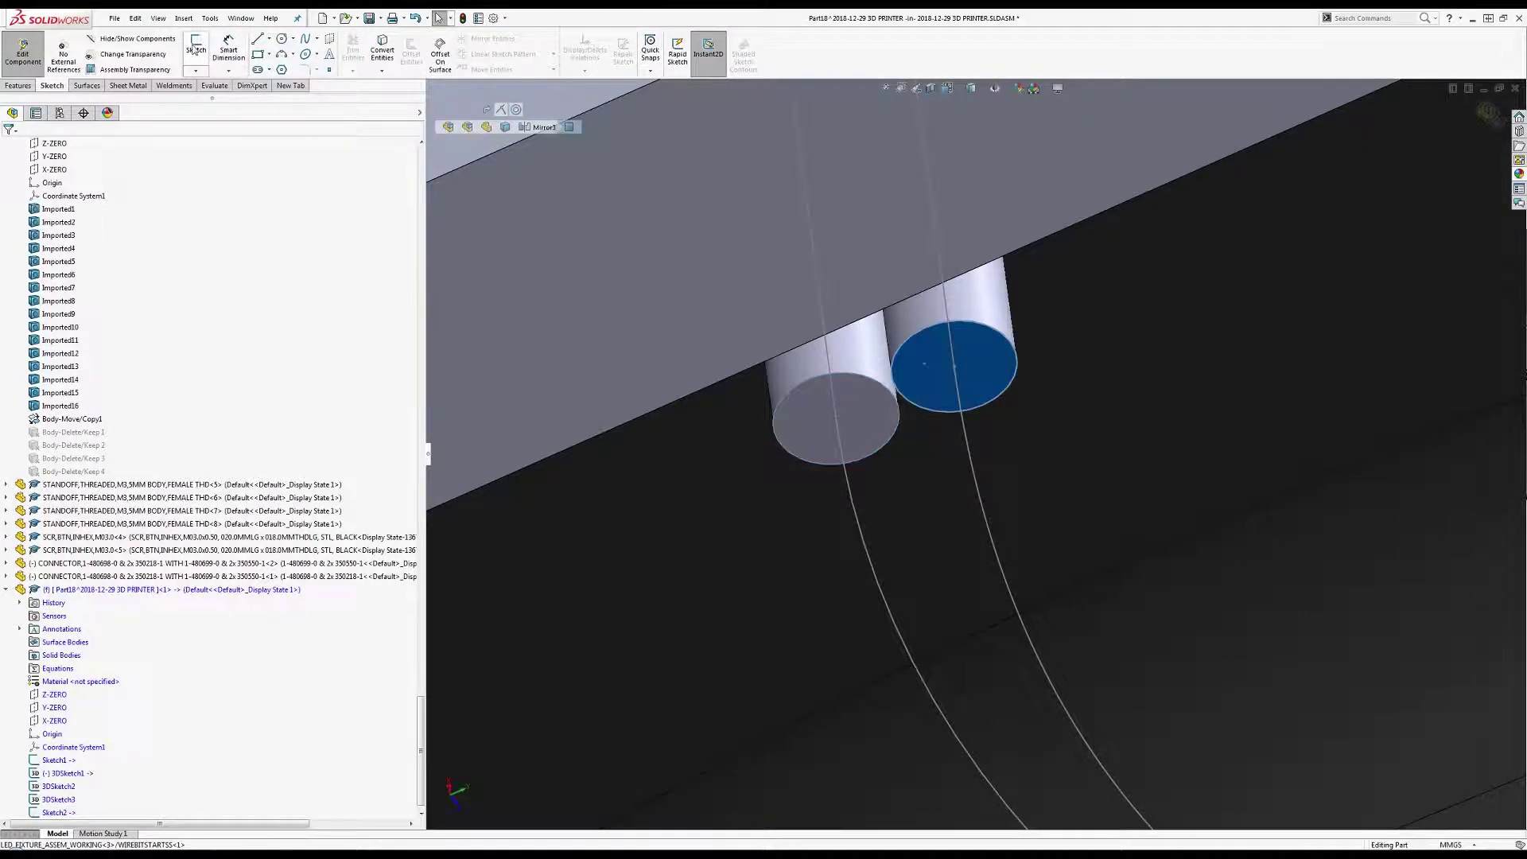
{"action": "left_click", "coordinate": [386, 50]}
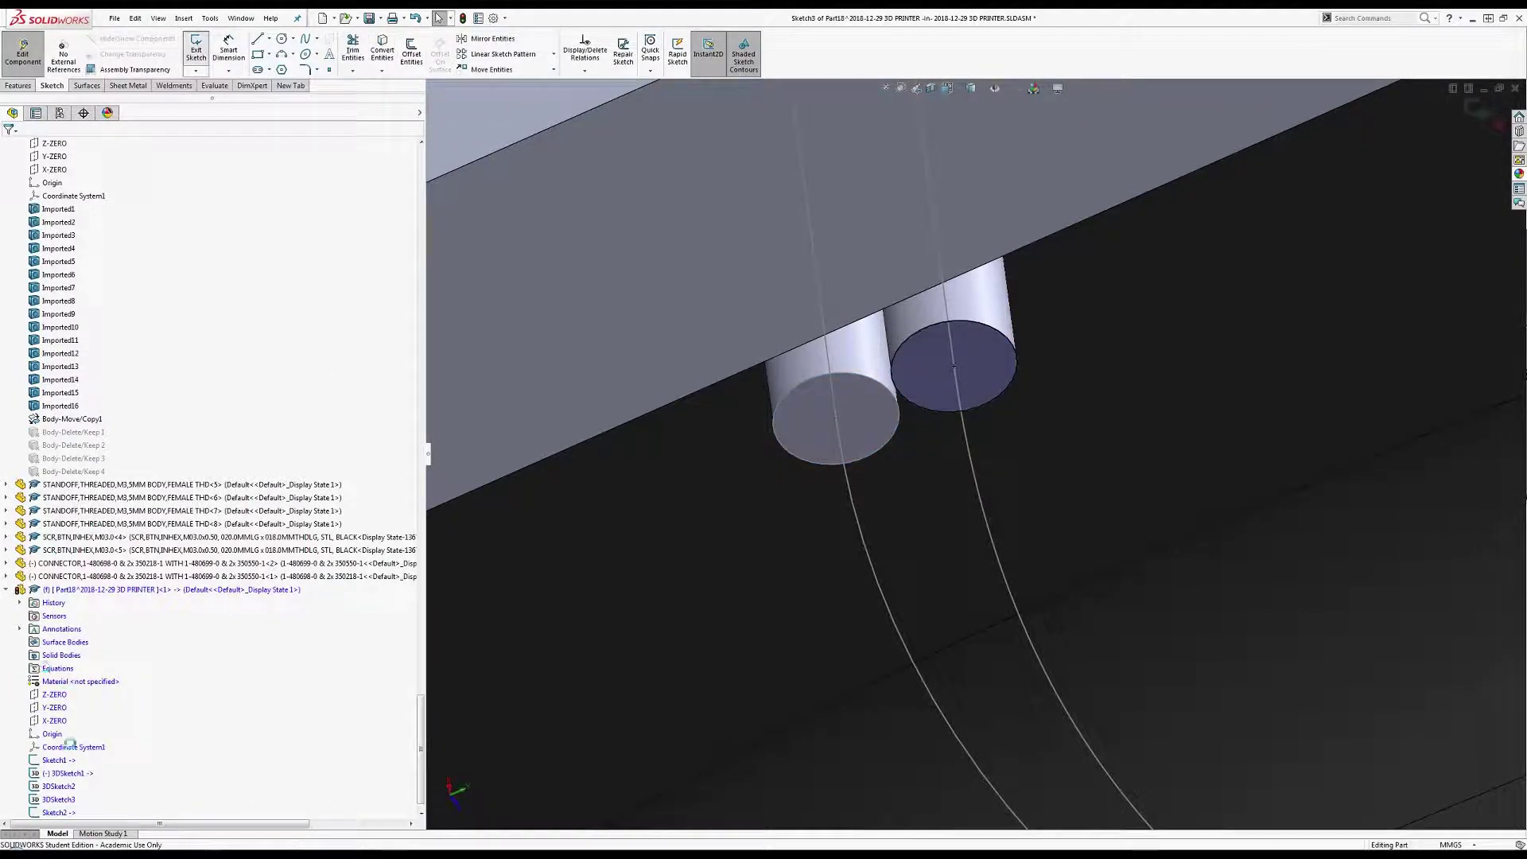
{"action": "key", "text": "ctrl+b"}
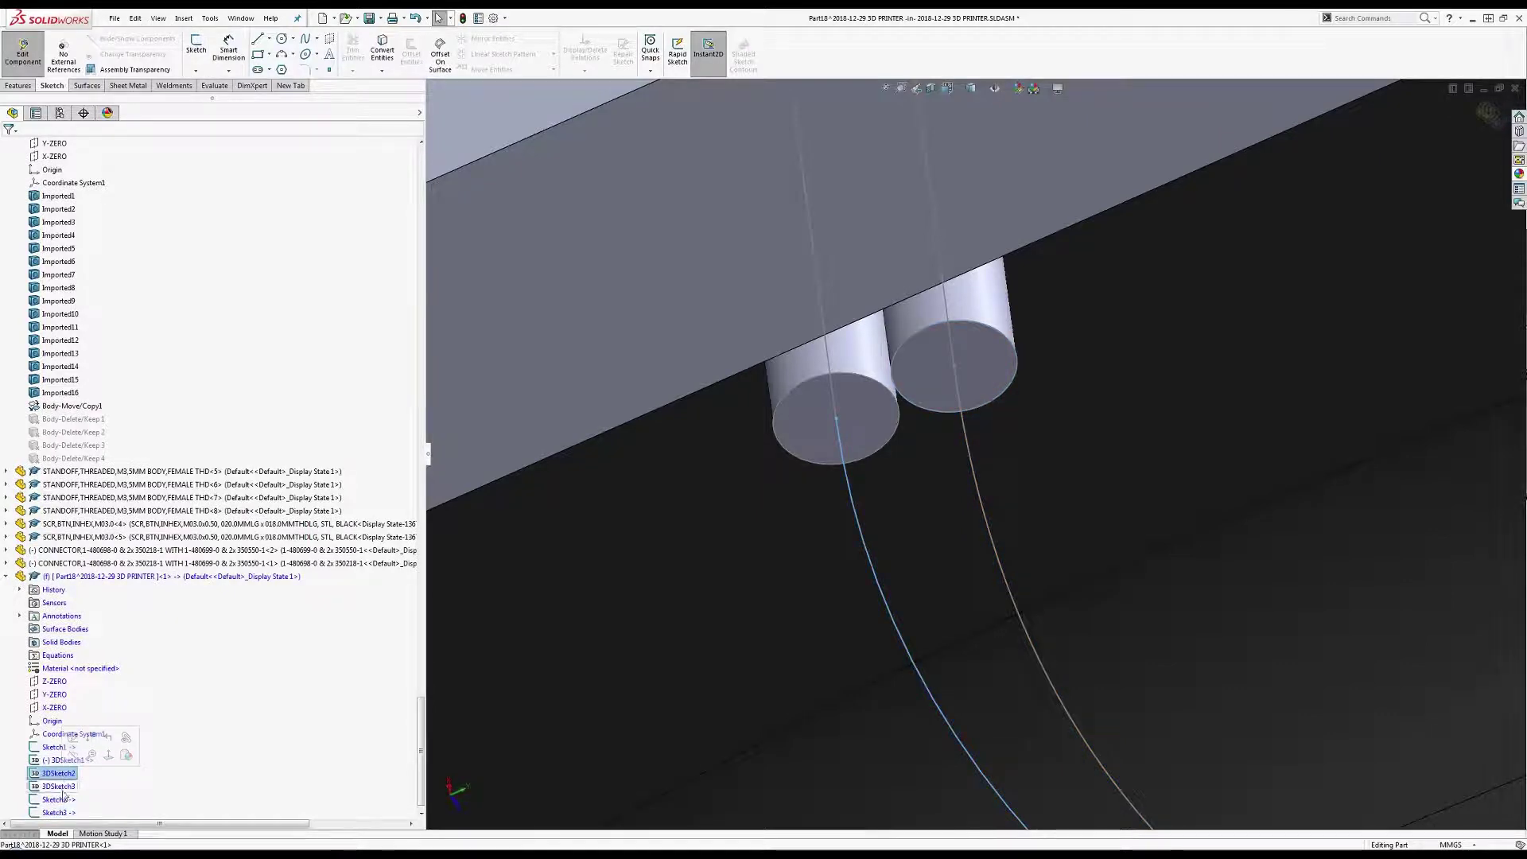
Sweep the circular profile Sketch2 along the path 3DSketch2 to form the first wire.
{"action": "left_click", "coordinate": [14, 85]}
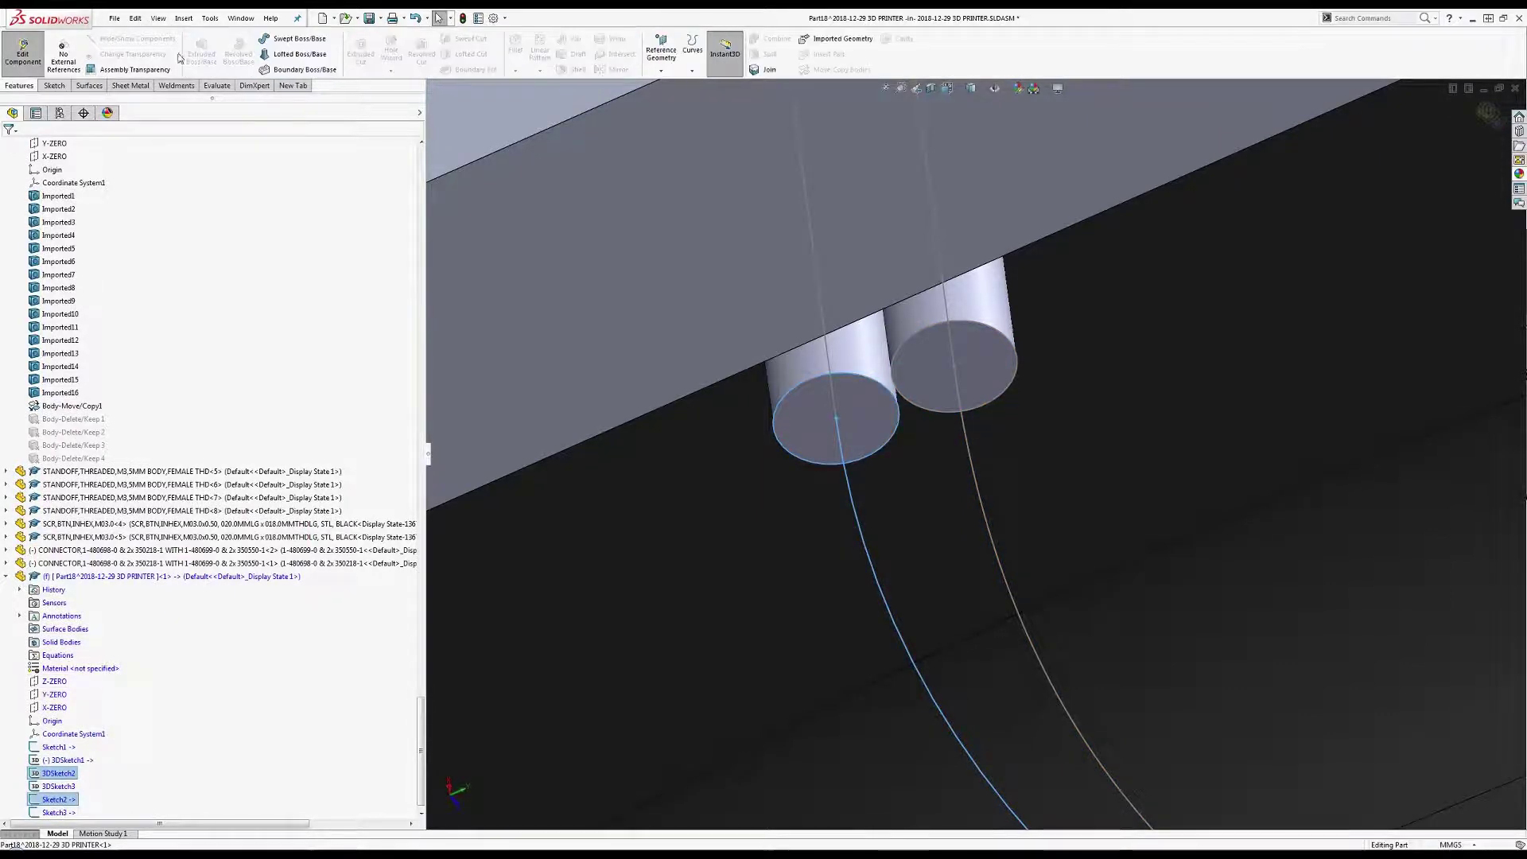
{"action": "left_click", "coordinate": [294, 39]}
{"action": "key", "text": "Return"}
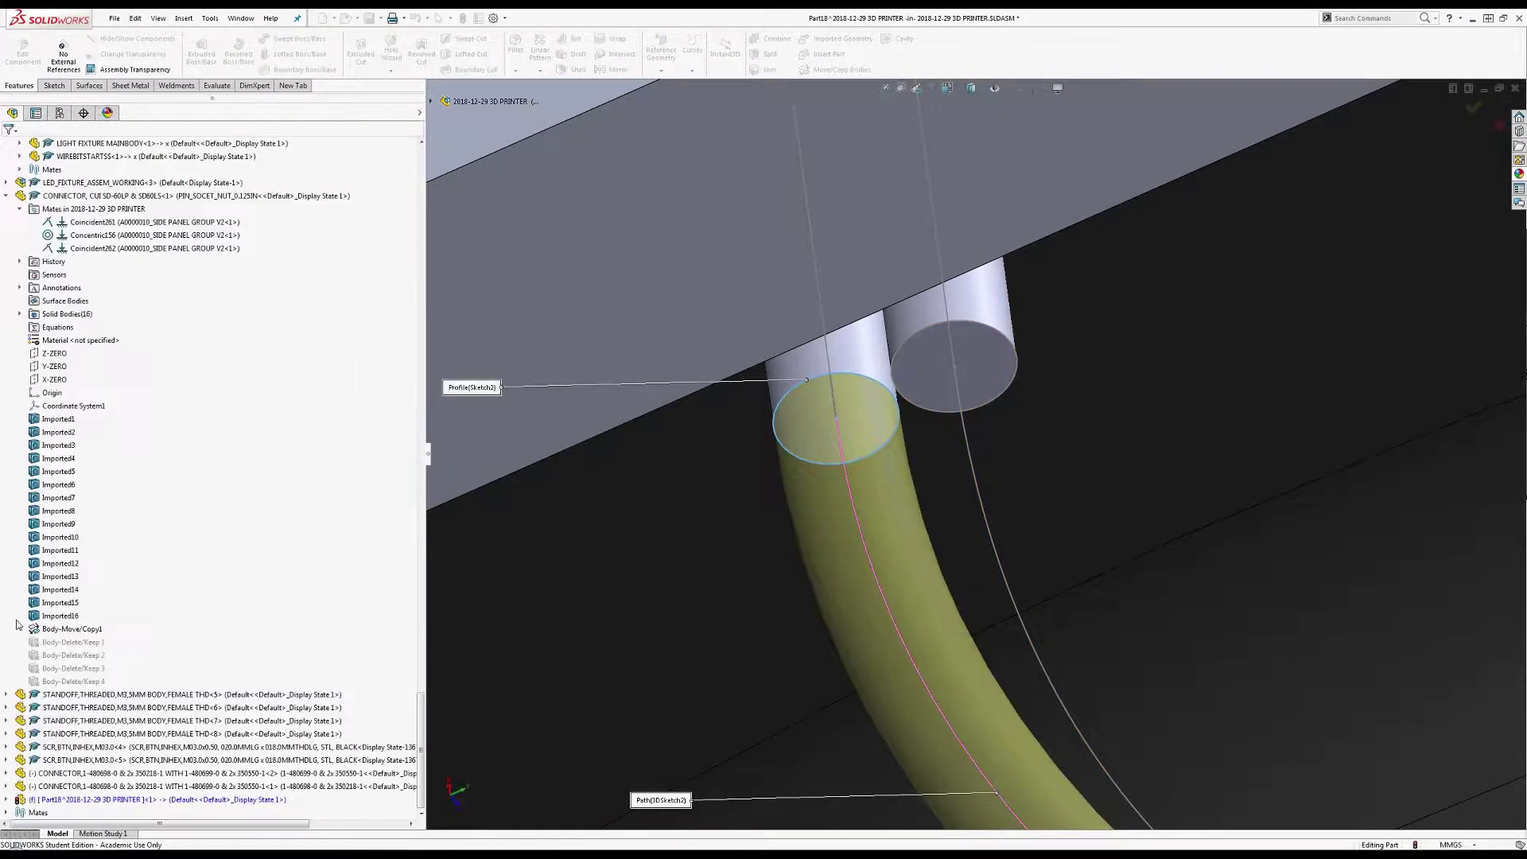
Sweep the circular profile Sketch3 along the path 3DSketch3 to form the second wire.
{"action": "double_click", "coordinate": [35, 811]}
{"action": "scroll", "coordinate": [48, 412], "scroll_direction": "down", "scroll_amount": 10}
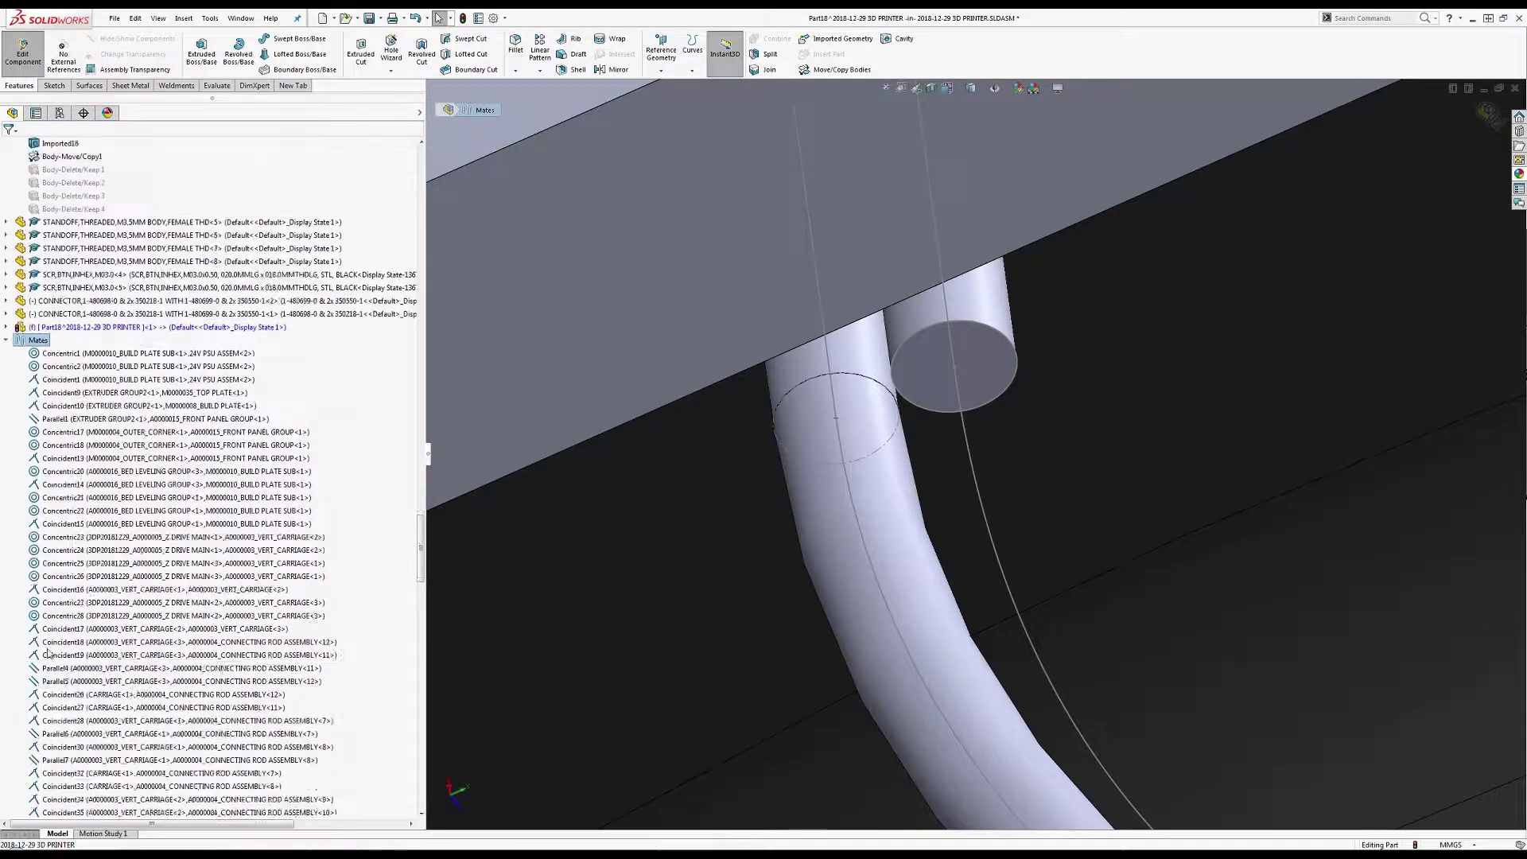
{"action": "left_click", "coordinate": [6, 406]}
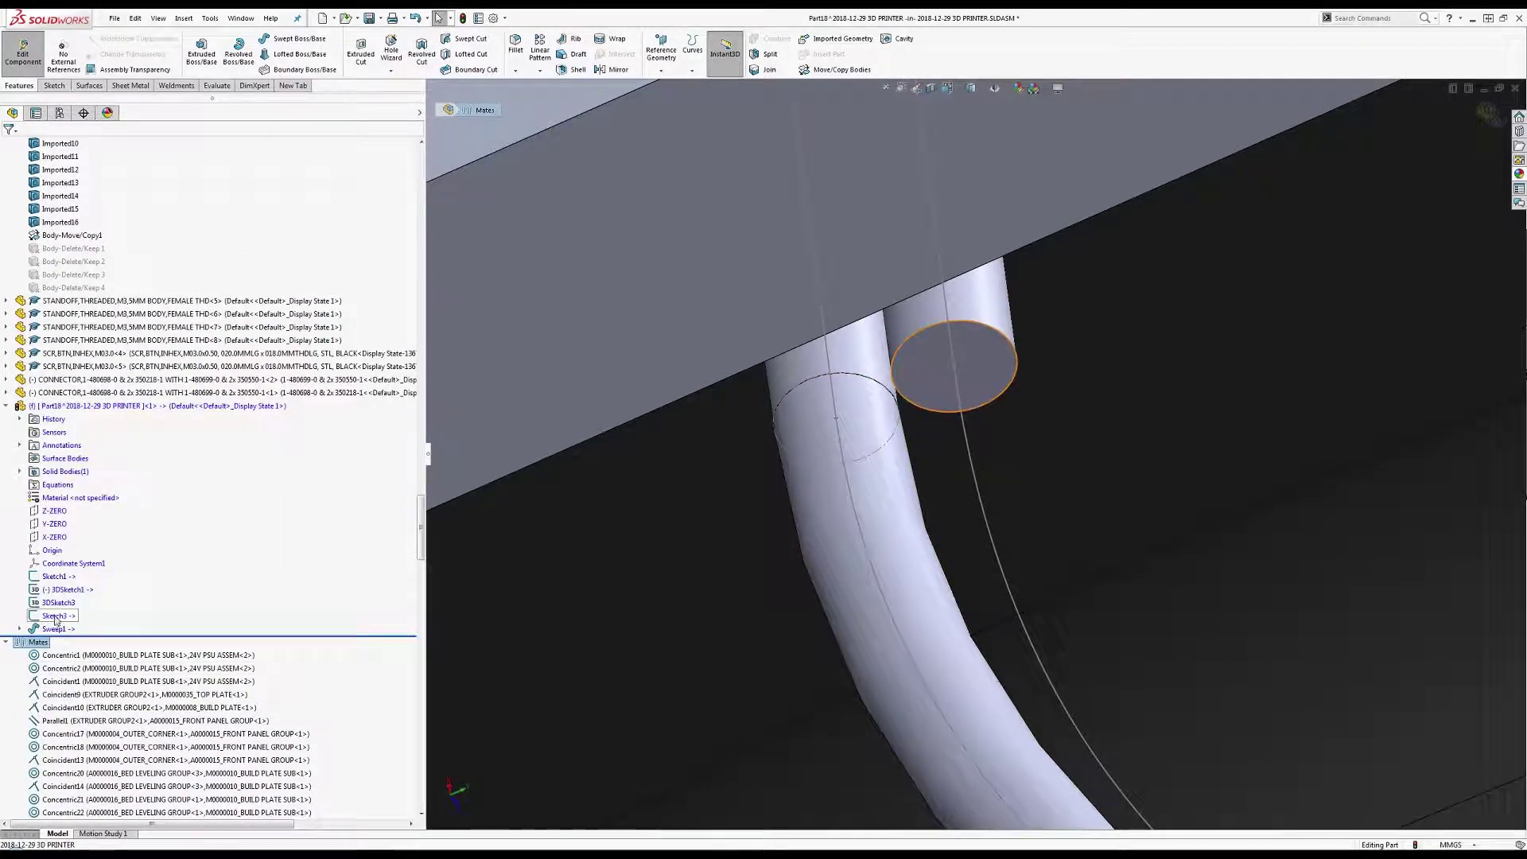
{"action": "left_click", "coordinate": [299, 39]}
{"action": "key", "text": "Return"}
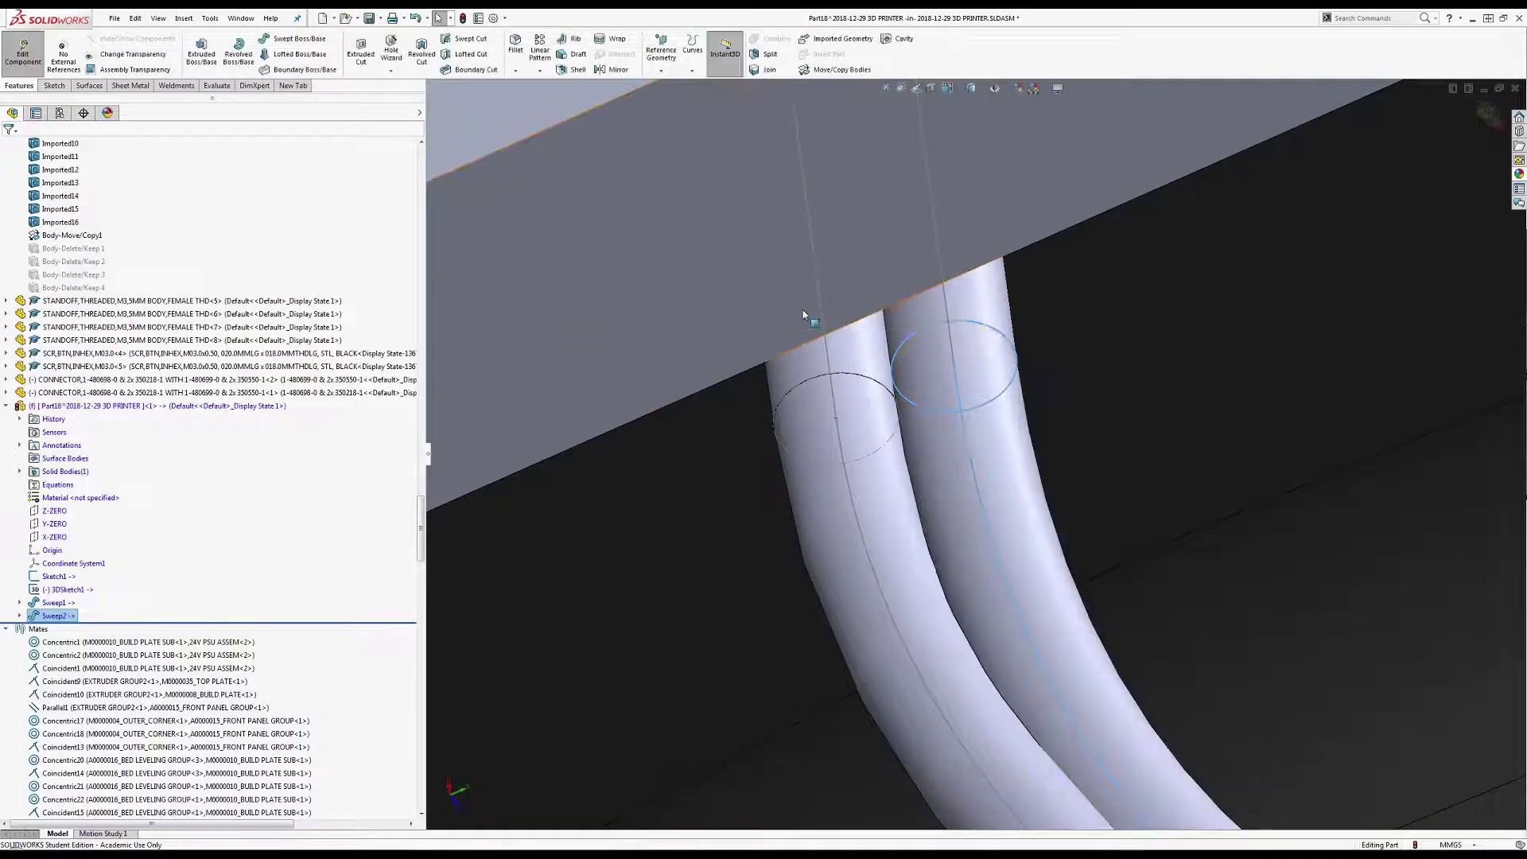
Examine the two swept wires along their full run from the heatsink to the panel connector.
{"action": "scroll", "coordinate": [804, 310], "scroll_direction": "up", "scroll_amount": 5}
{"action": "scroll", "coordinate": [828, 333], "scroll_direction": "up", "scroll_amount": 3}
{"action": "middle_click_drag", "start_coordinate": [1043, 408], "coordinate": [1175, 489]}
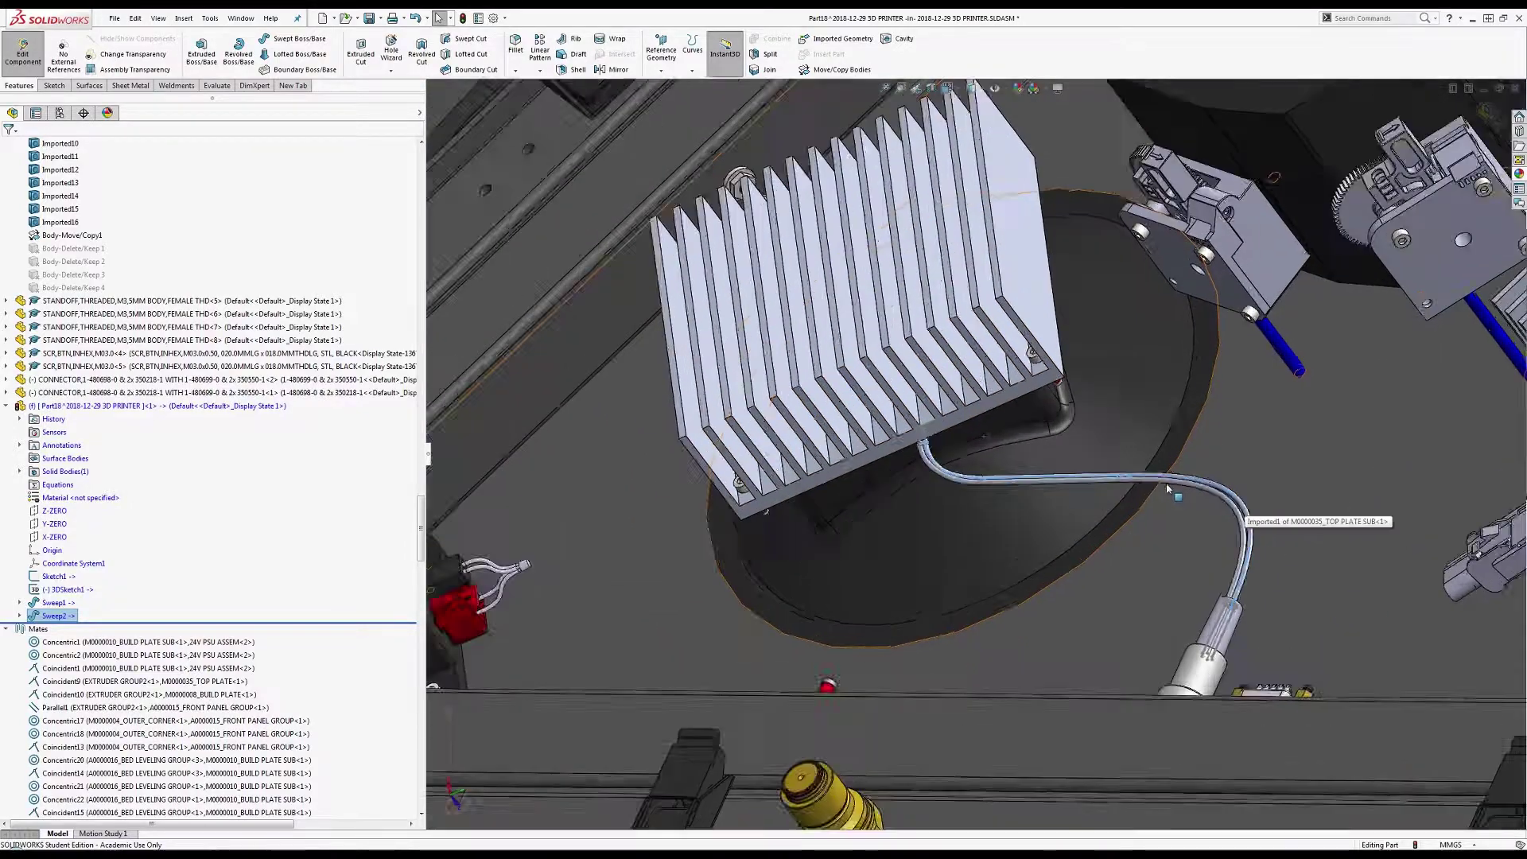
{"action": "scroll", "coordinate": [1176, 488], "scroll_direction": "down", "scroll_amount": 5}
{"action": "scroll", "coordinate": [1247, 436], "scroll_direction": "up", "scroll_amount": 8}
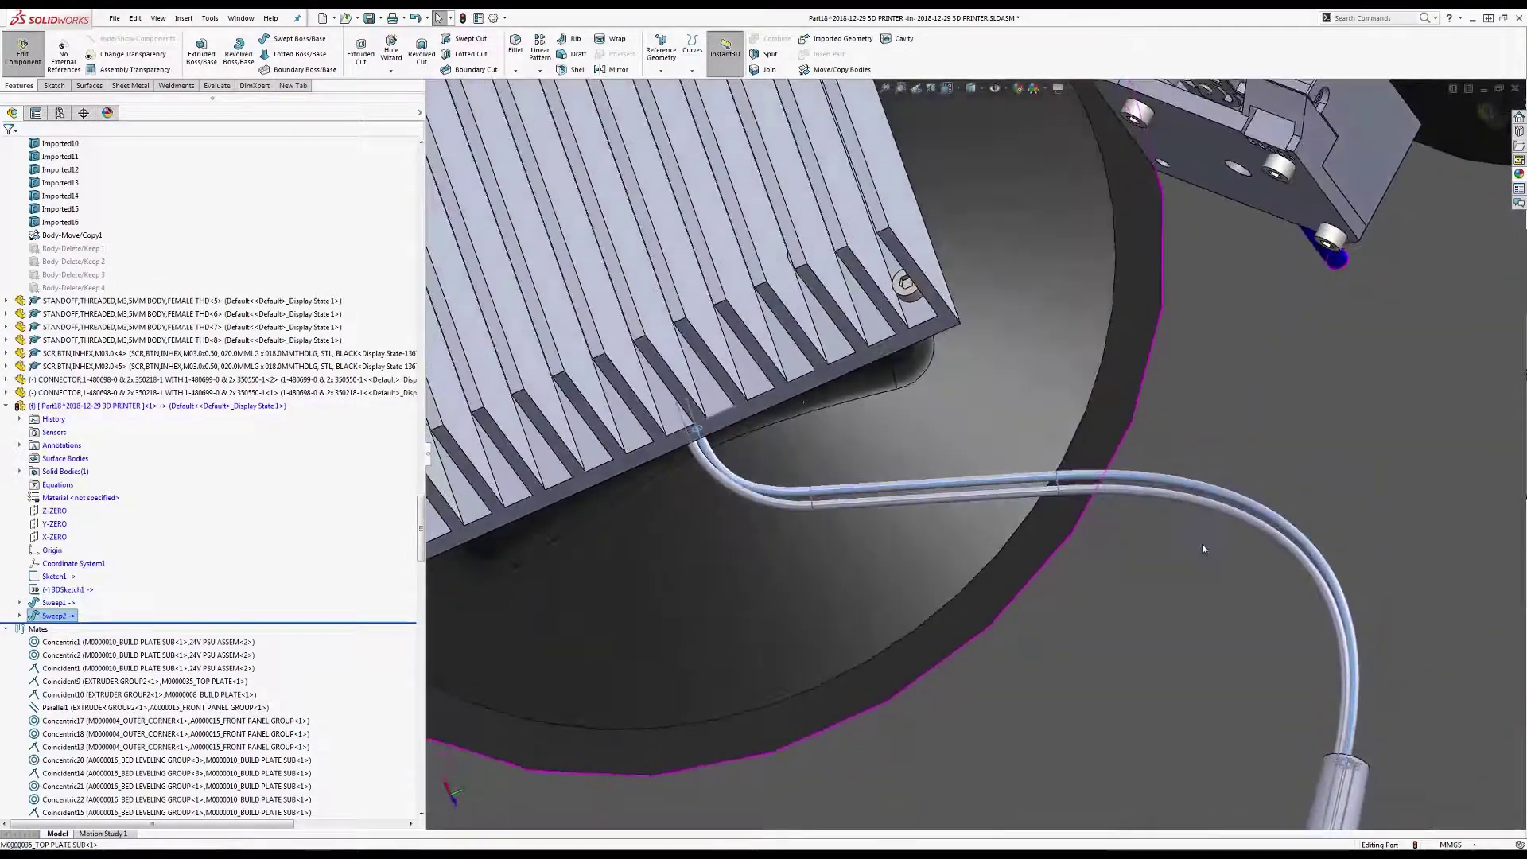
{"action": "scroll", "coordinate": [1286, 510], "scroll_direction": "up", "scroll_amount": 4}
{"action": "scroll", "coordinate": [1376, 542], "scroll_direction": "down", "scroll_amount": 5}
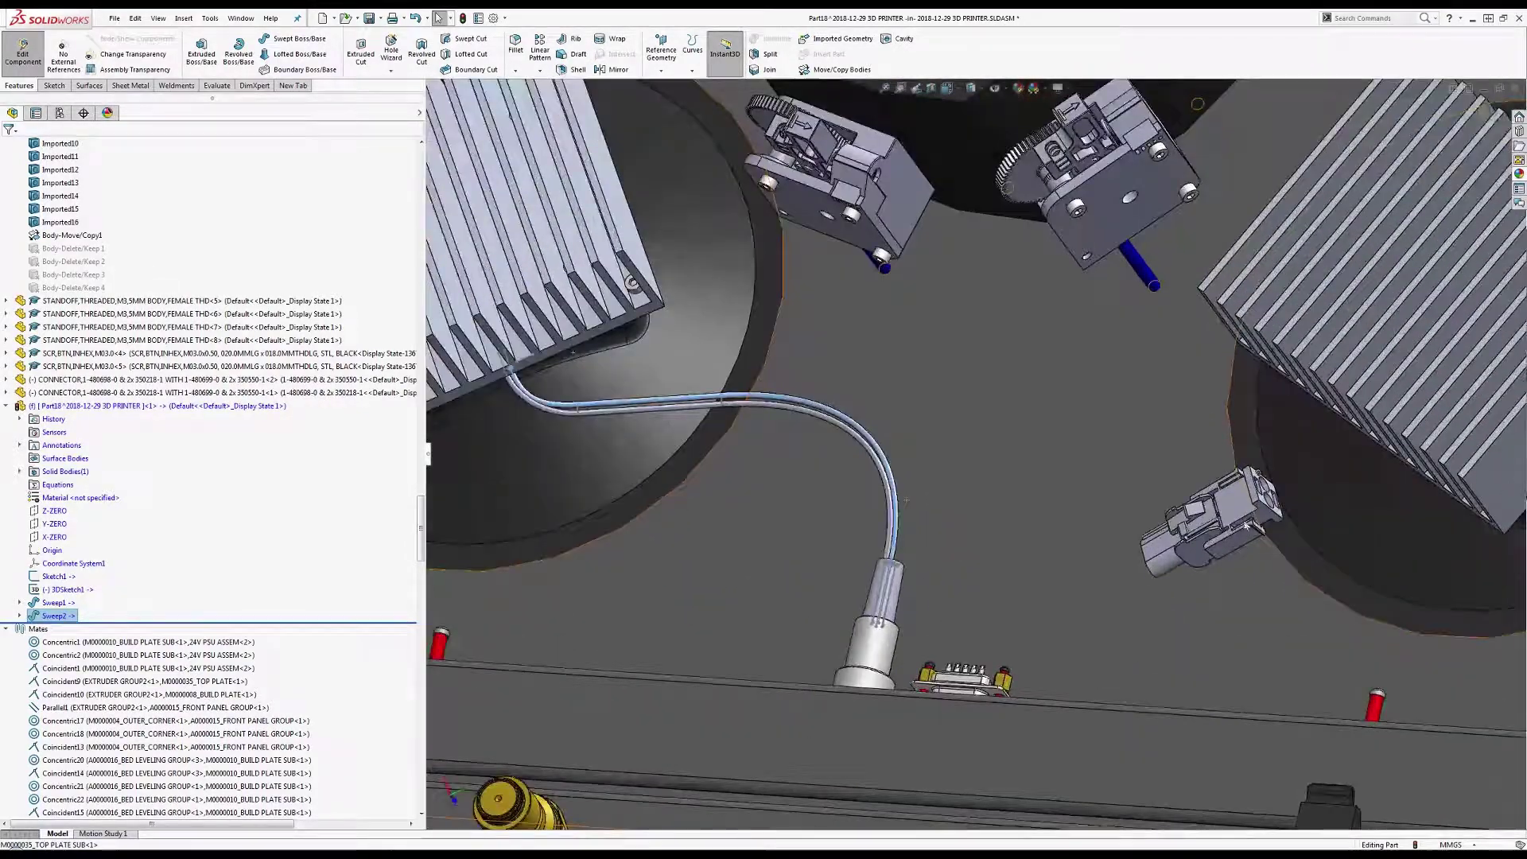
Move the loose two-pin inline connector across the top plate to sit beside the heatsink, next to the two wires.
{"action": "left_click_drag", "start_coordinate": [1236, 504], "coordinate": [677, 357]}
{"action": "scroll", "coordinate": [677, 357], "scroll_direction": "down", "scroll_amount": 2}
{"action": "scroll", "coordinate": [1092, 373], "scroll_direction": "down", "scroll_amount": 5}
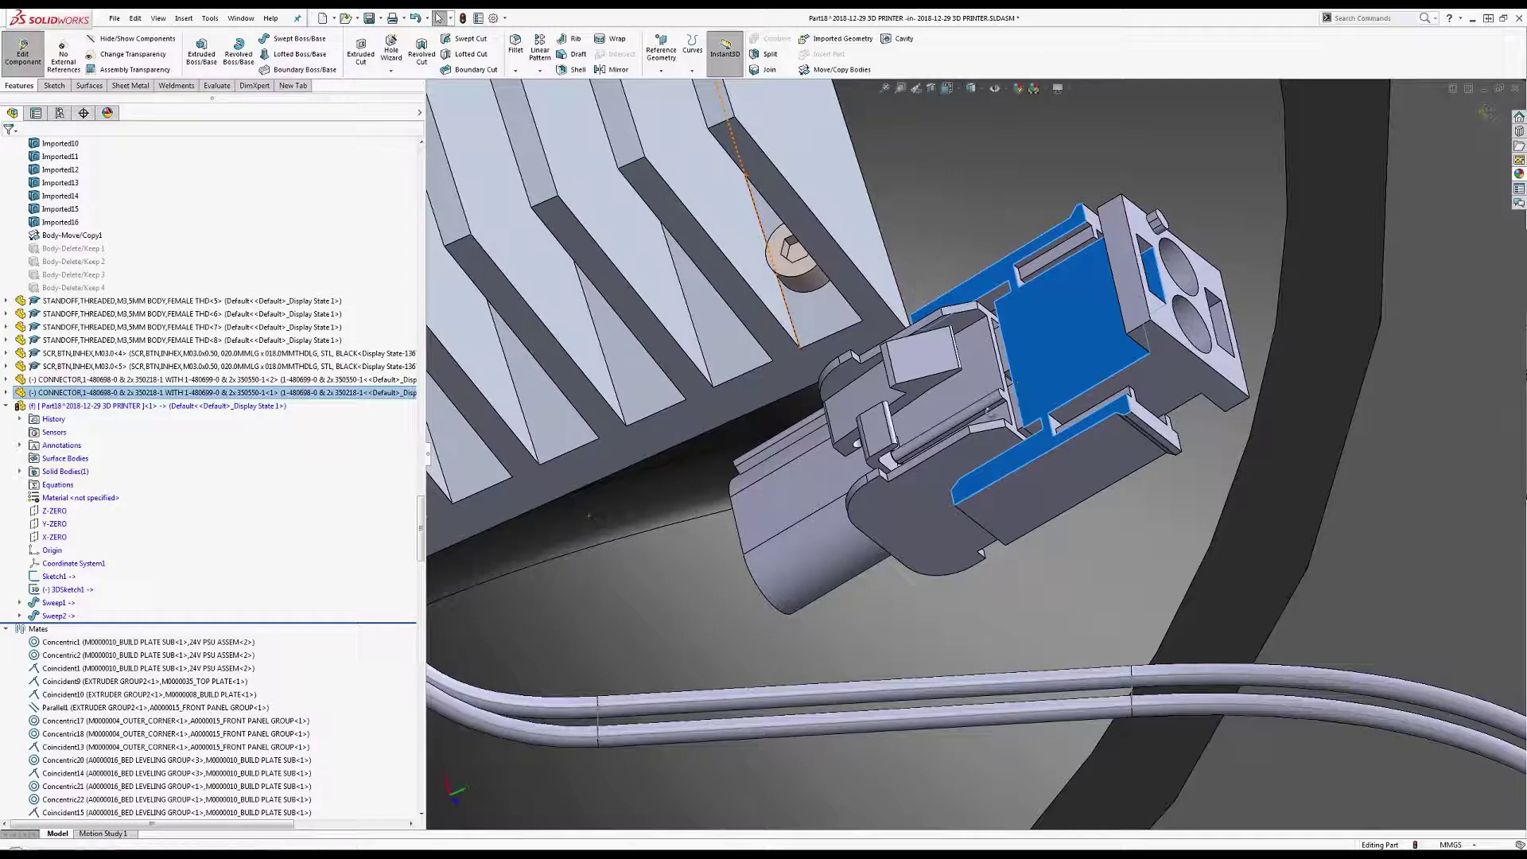
Inspect the relocated inline connector beside the heatsink and compare its orientation with the straight section of the wires.
{"action": "key", "text": "ctrl+3"}
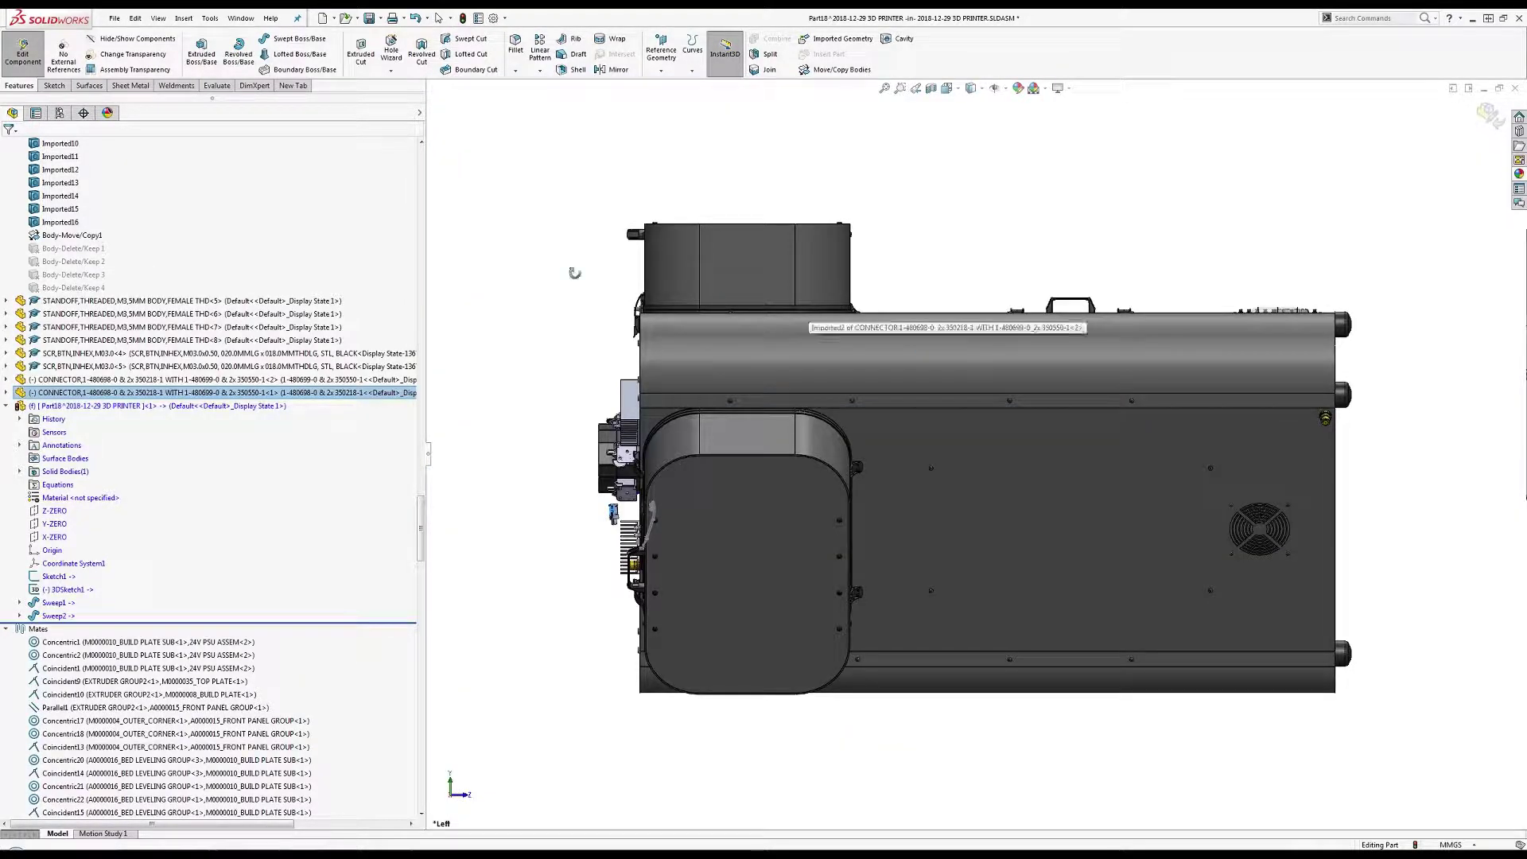
{"action": "middle_click_drag", "start_coordinate": [615, 292], "coordinate": [859, 413]}
{"action": "scroll", "coordinate": [859, 414], "scroll_direction": "down", "scroll_amount": 5}
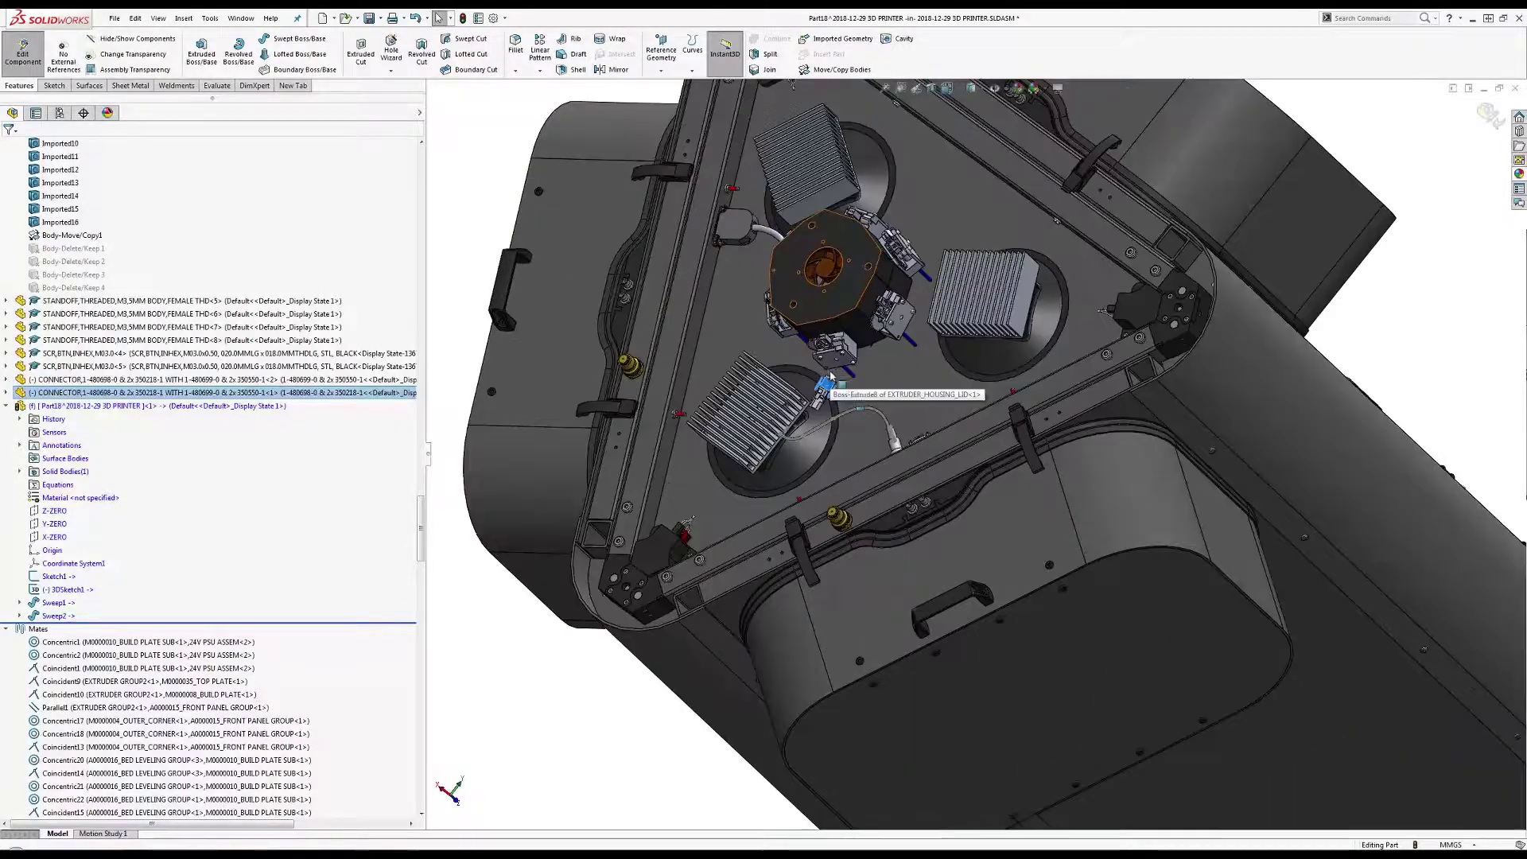
{"action": "scroll", "coordinate": [859, 420], "scroll_direction": "down", "scroll_amount": 10}
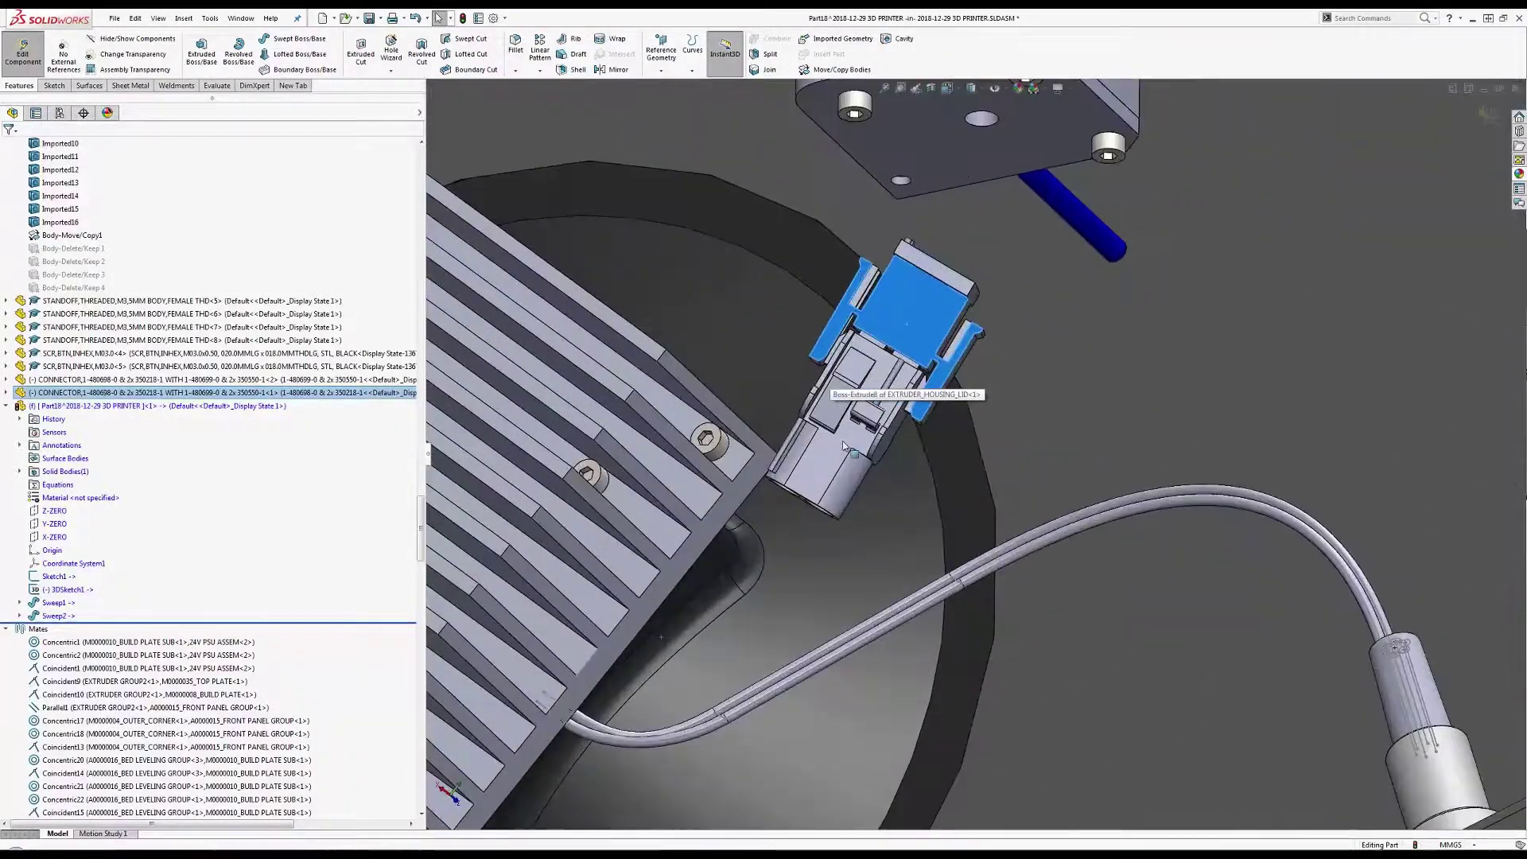
{"action": "middle_click_drag", "start_coordinate": [859, 408], "coordinate": [892, 467]}
{"action": "scroll", "coordinate": [899, 477], "scroll_direction": "down", "scroll_amount": 3}
{"action": "scroll", "coordinate": [938, 529], "scroll_direction": "up", "scroll_amount": 4}
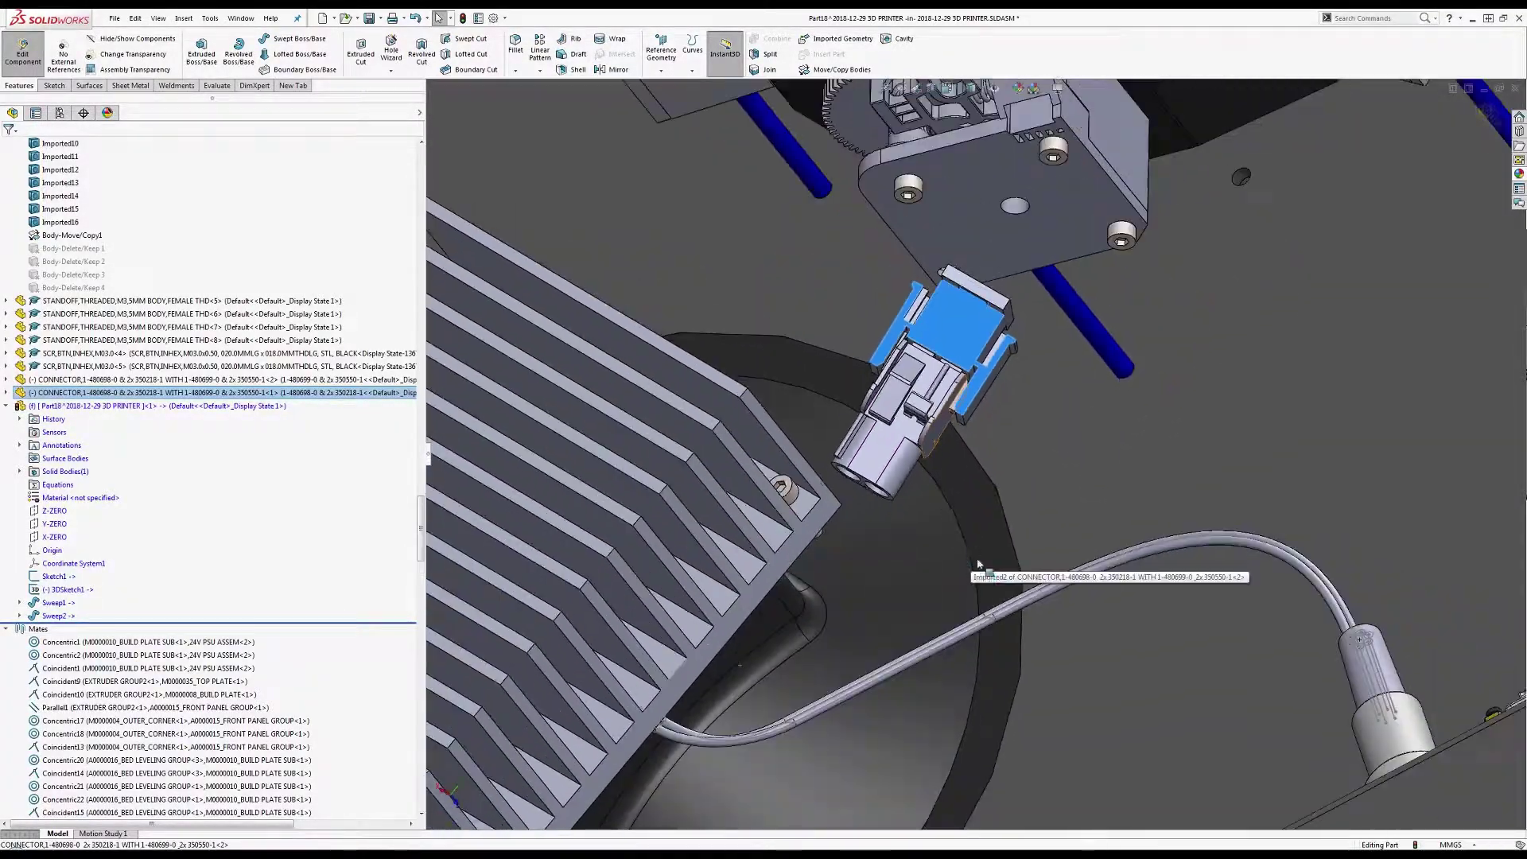
{"action": "scroll", "coordinate": [989, 631], "scroll_direction": "down", "scroll_amount": 1}
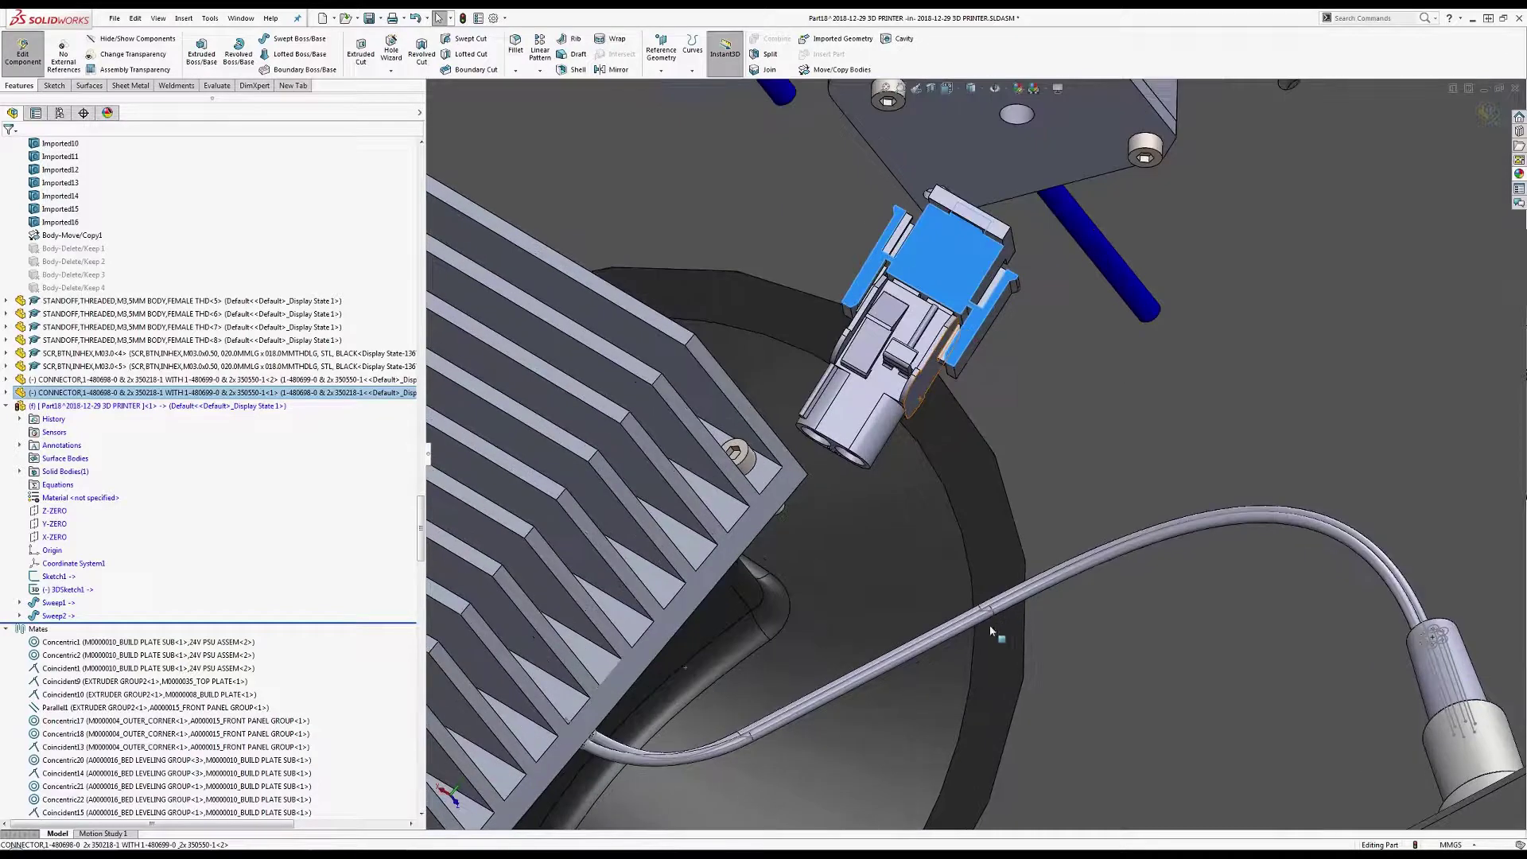
Clear the connector selection and finish editing the wire part to return to the top-level assembly.
{"action": "left_click", "coordinate": [857, 360]}
{"action": "key", "text": "ctrl+5"}
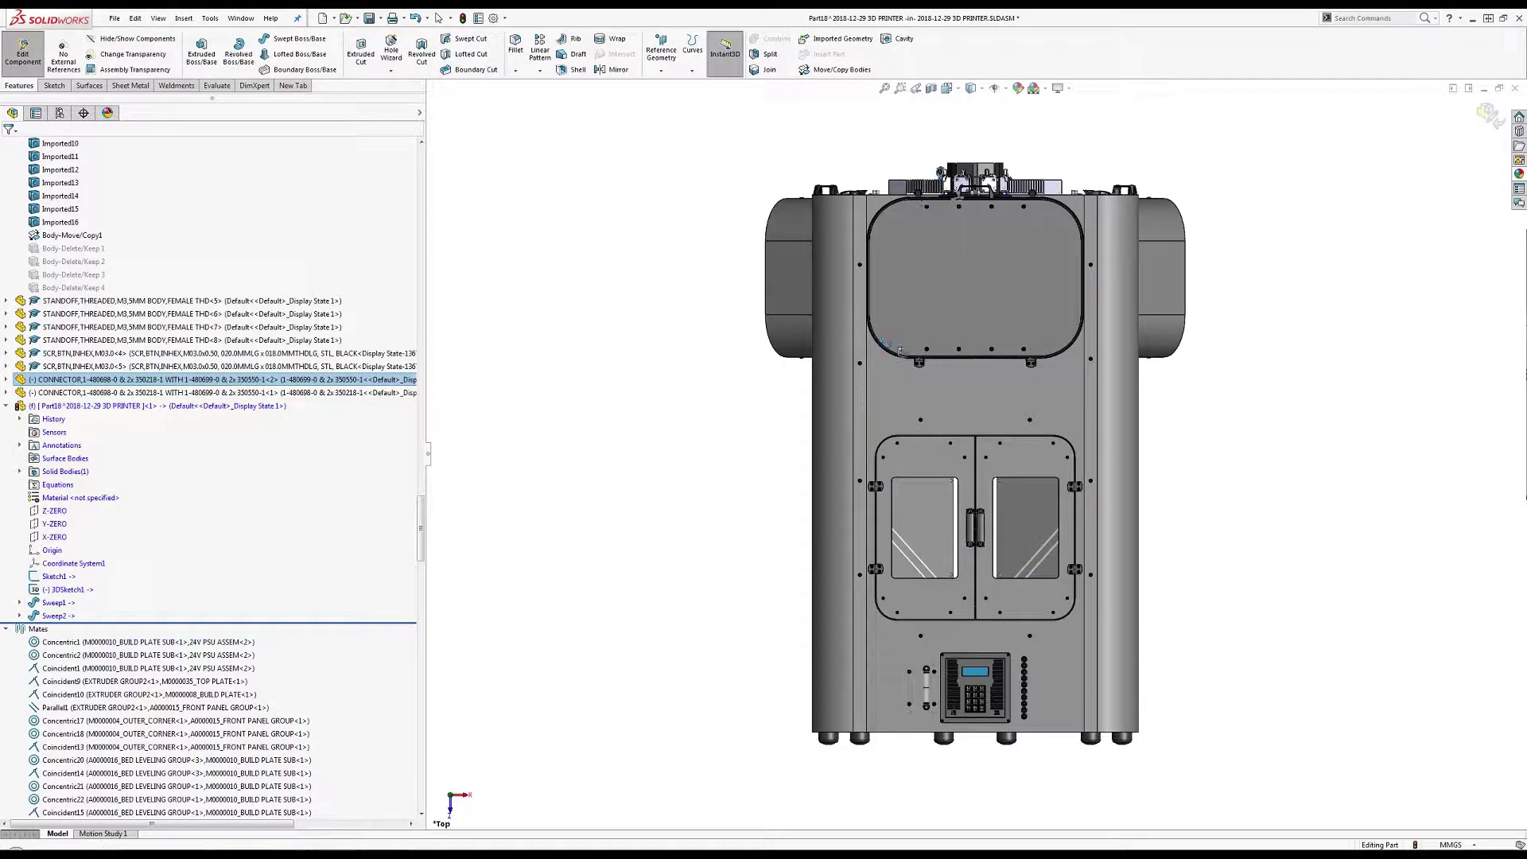
{"action": "middle_click_drag", "start_coordinate": [966, 237], "coordinate": [955, 334]}
{"action": "scroll", "coordinate": [955, 334], "scroll_direction": "down", "scroll_amount": 5}
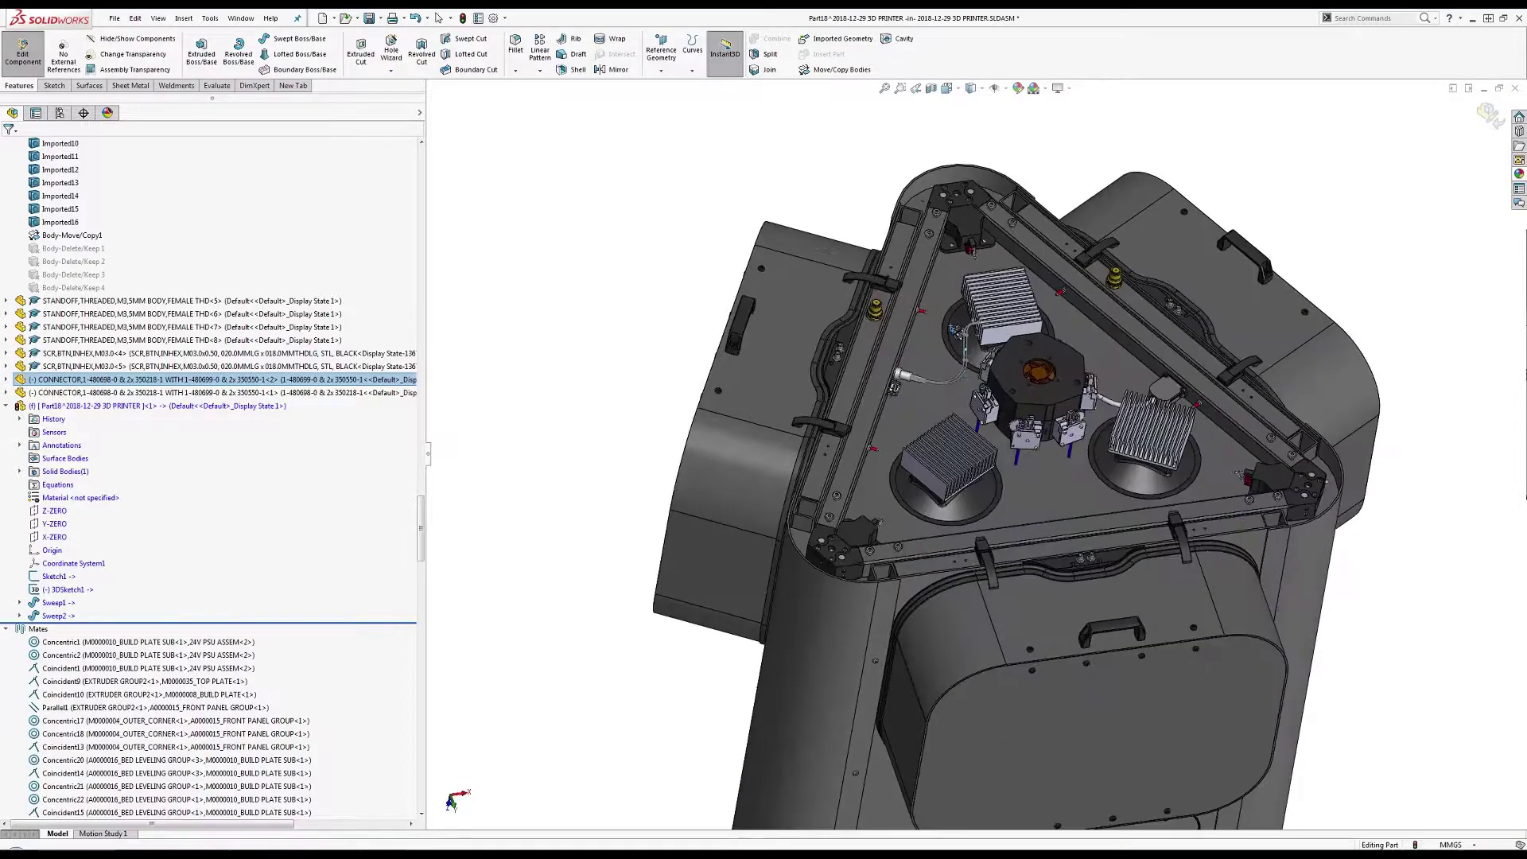
{"action": "scroll", "coordinate": [946, 334], "scroll_direction": "down", "scroll_amount": 3}
{"action": "key", "text": "Escape"}
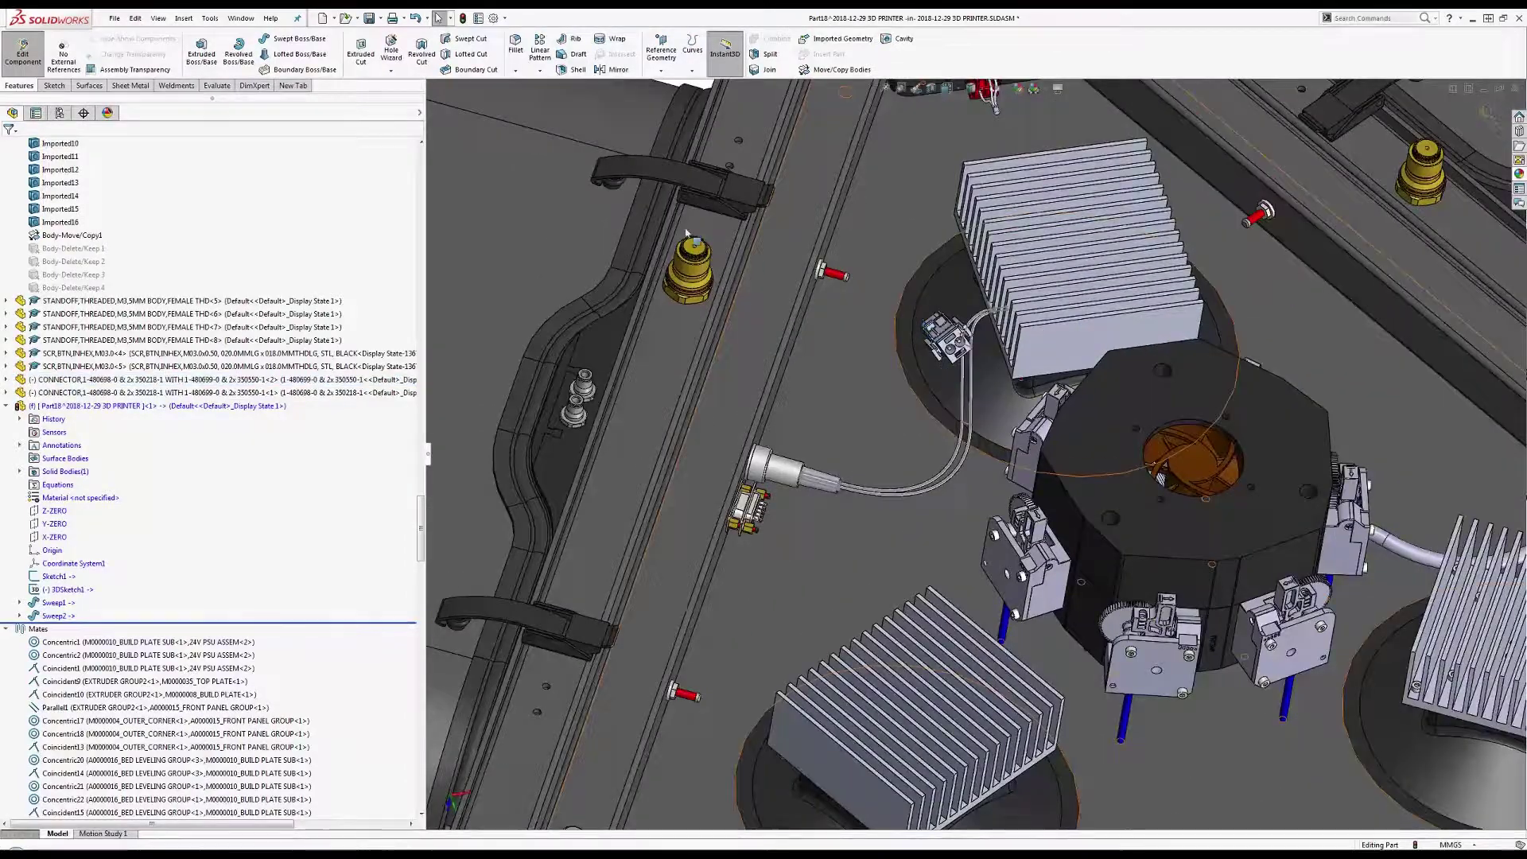
{"action": "left_click", "coordinate": [23, 50]}
Check the inline connector's placement on the printer's top plate from the right, bottom and top views.
{"action": "scroll", "coordinate": [920, 347], "scroll_direction": "down", "scroll_amount": 8}
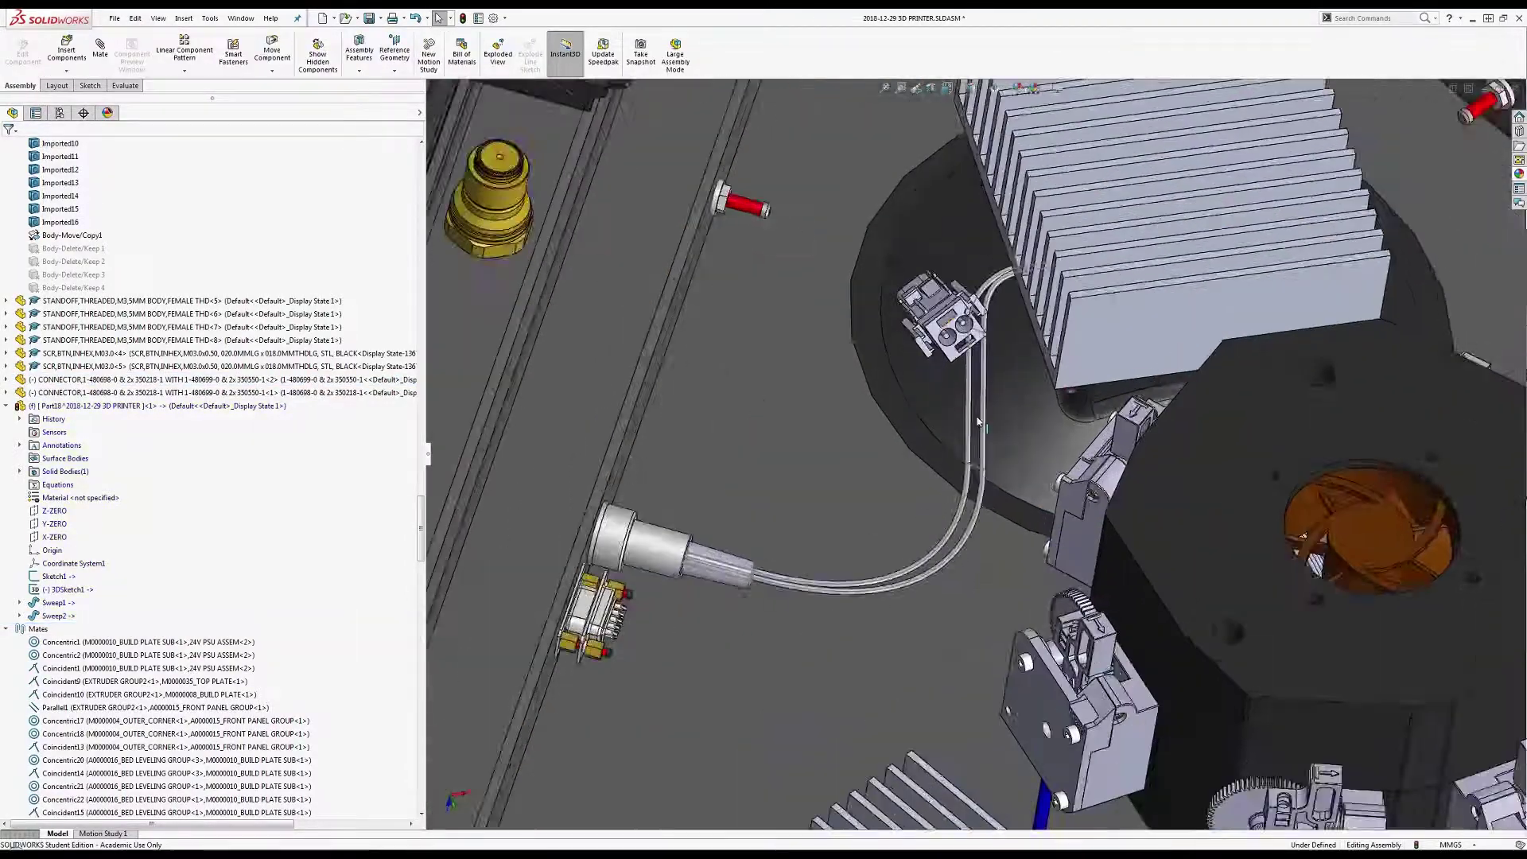
{"action": "middle_click_drag", "start_coordinate": [921, 348], "coordinate": [909, 395]}
{"action": "scroll", "coordinate": [1026, 391], "scroll_direction": "down", "scroll_amount": 3}
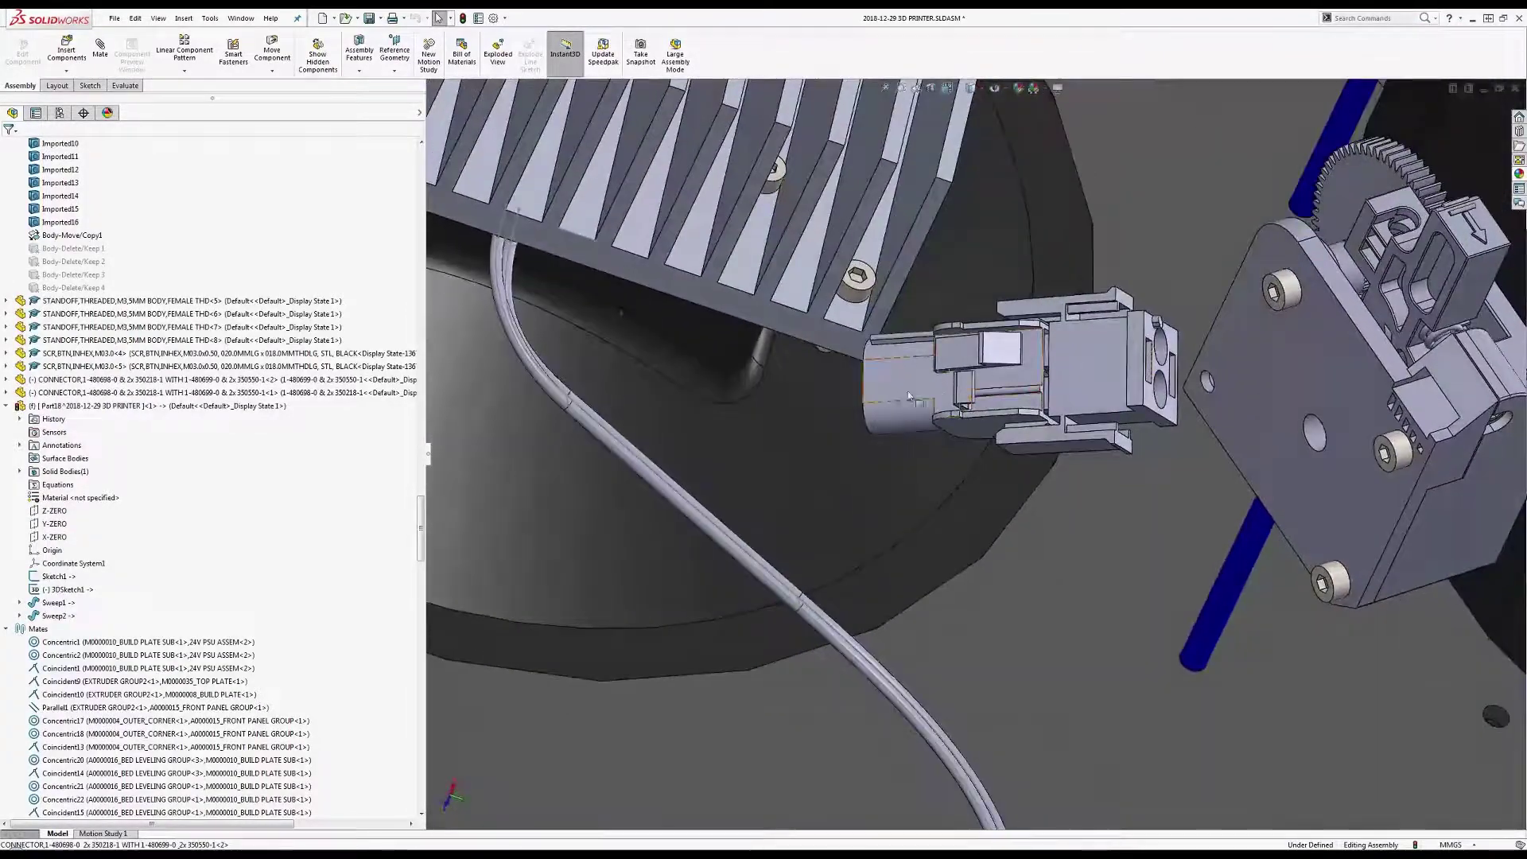
{"action": "left_click", "coordinate": [915, 377]}
{"action": "key", "text": "ctrl+4"}
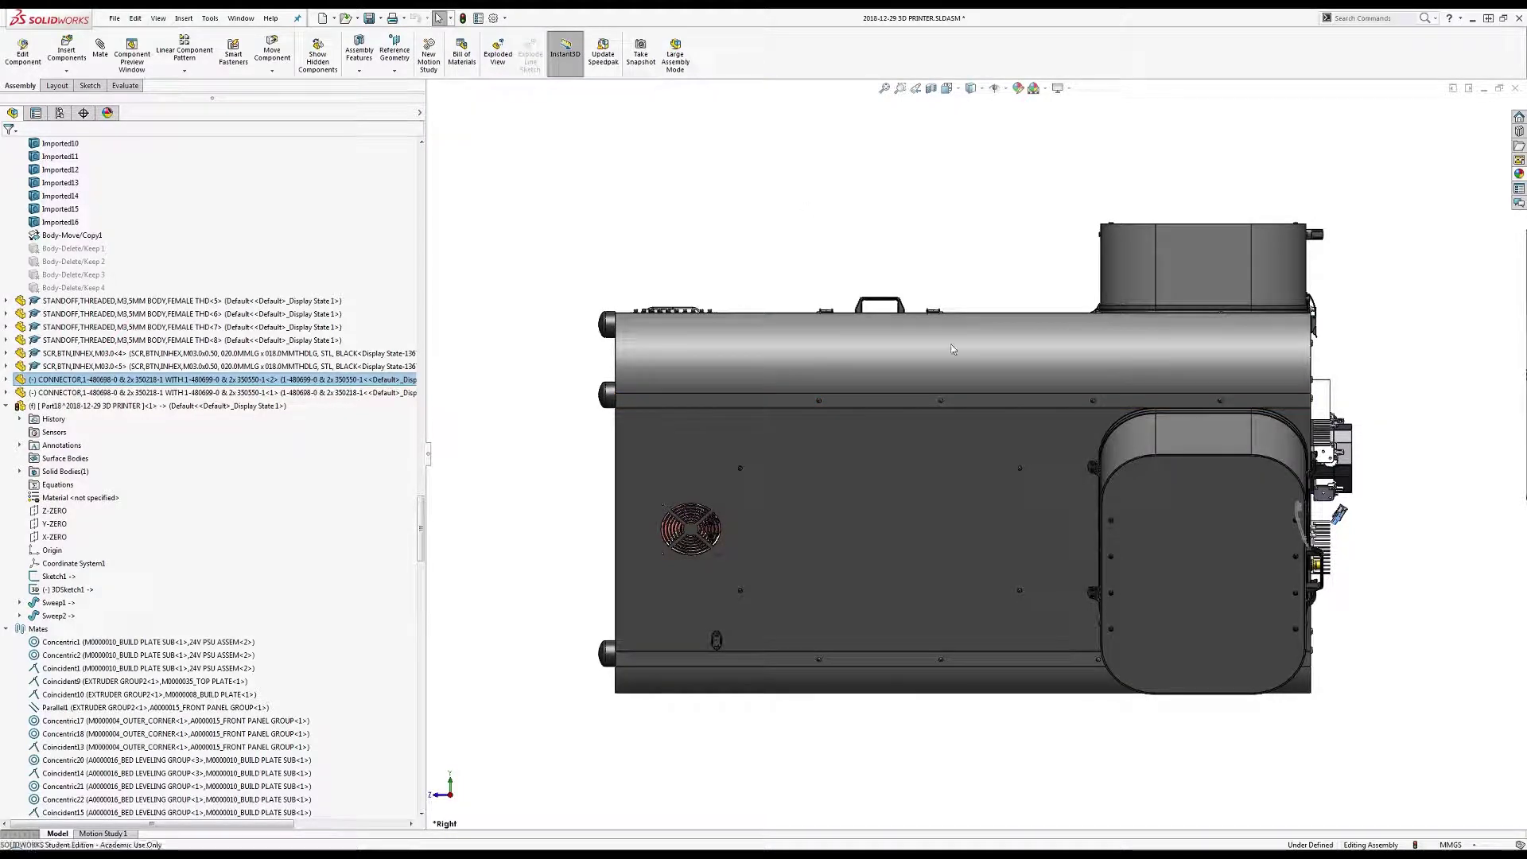
{"action": "left_click", "coordinate": [794, 268]}
{"action": "key", "text": "ctrl+6"}
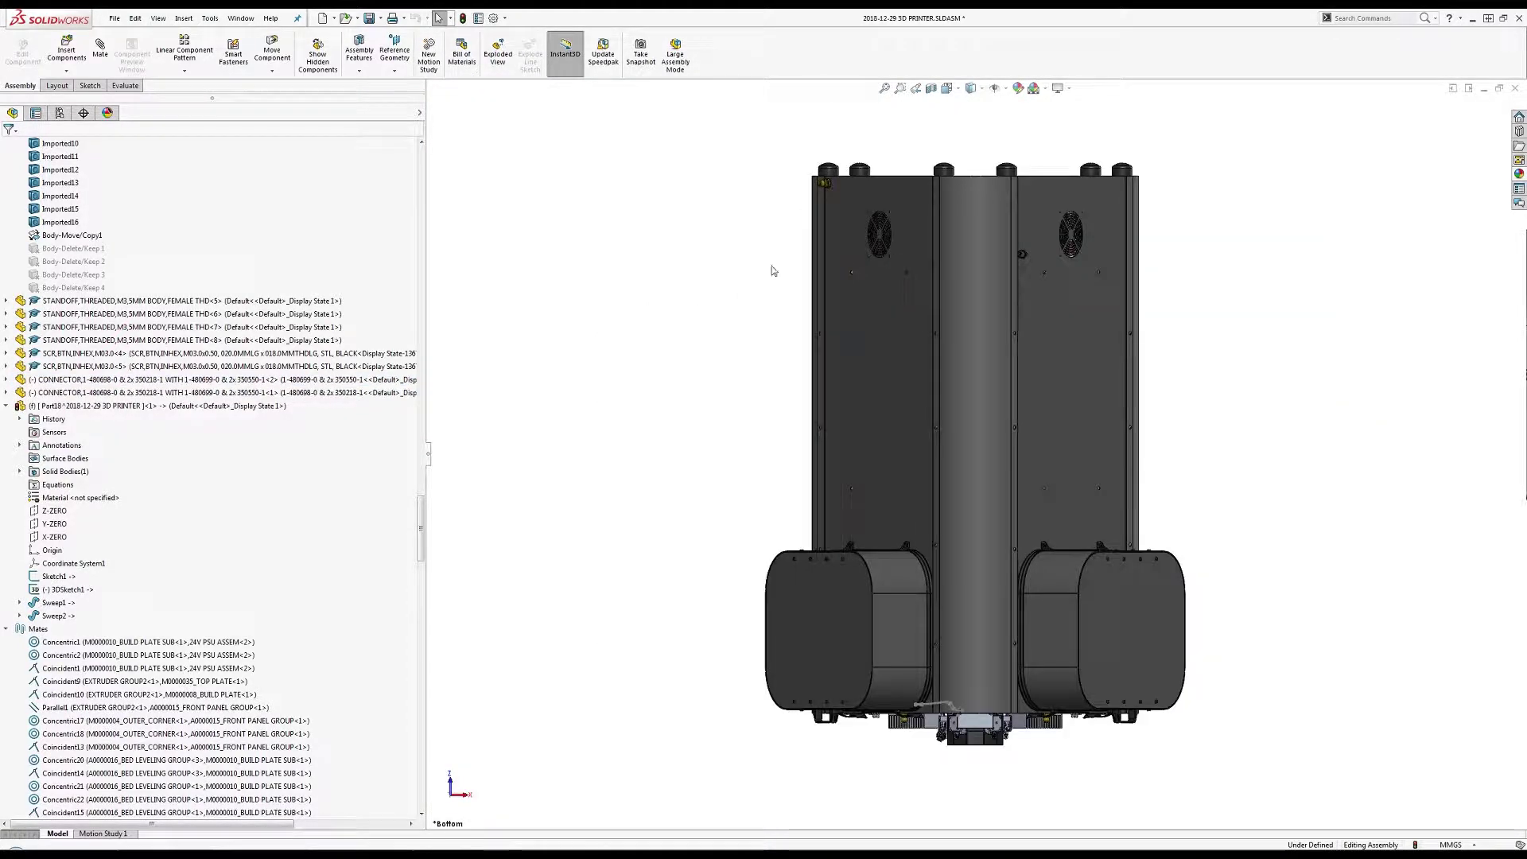
{"action": "key", "text": "ctrl+5"}
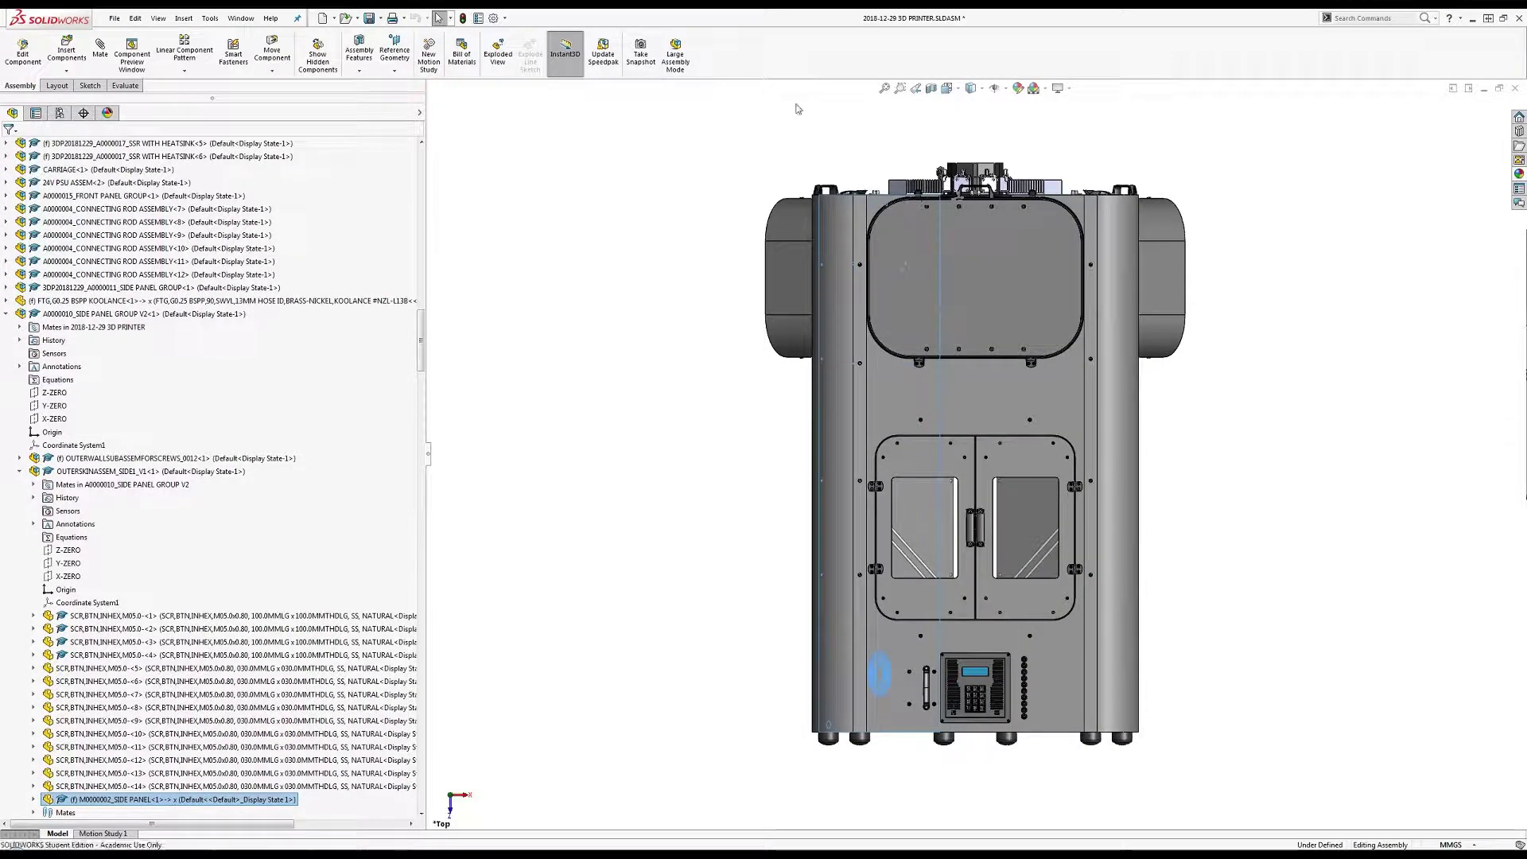
{"action": "middle_click_drag", "start_coordinate": [918, 249], "coordinate": [919, 362]}
{"action": "scroll", "coordinate": [941, 238], "scroll_direction": "down", "scroll_amount": 2}
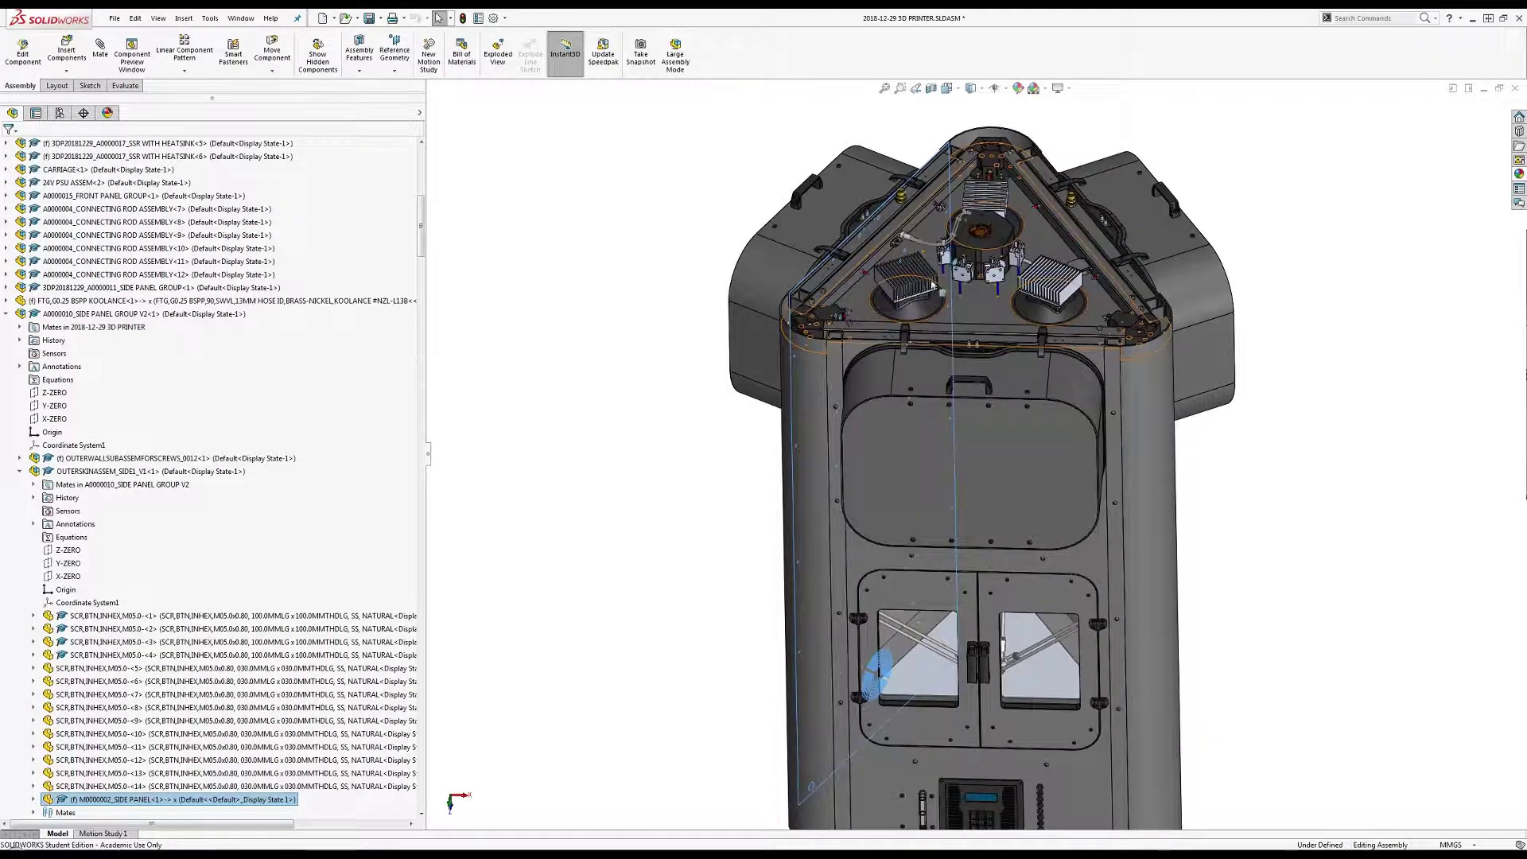
{"action": "left_click", "coordinate": [910, 245]}
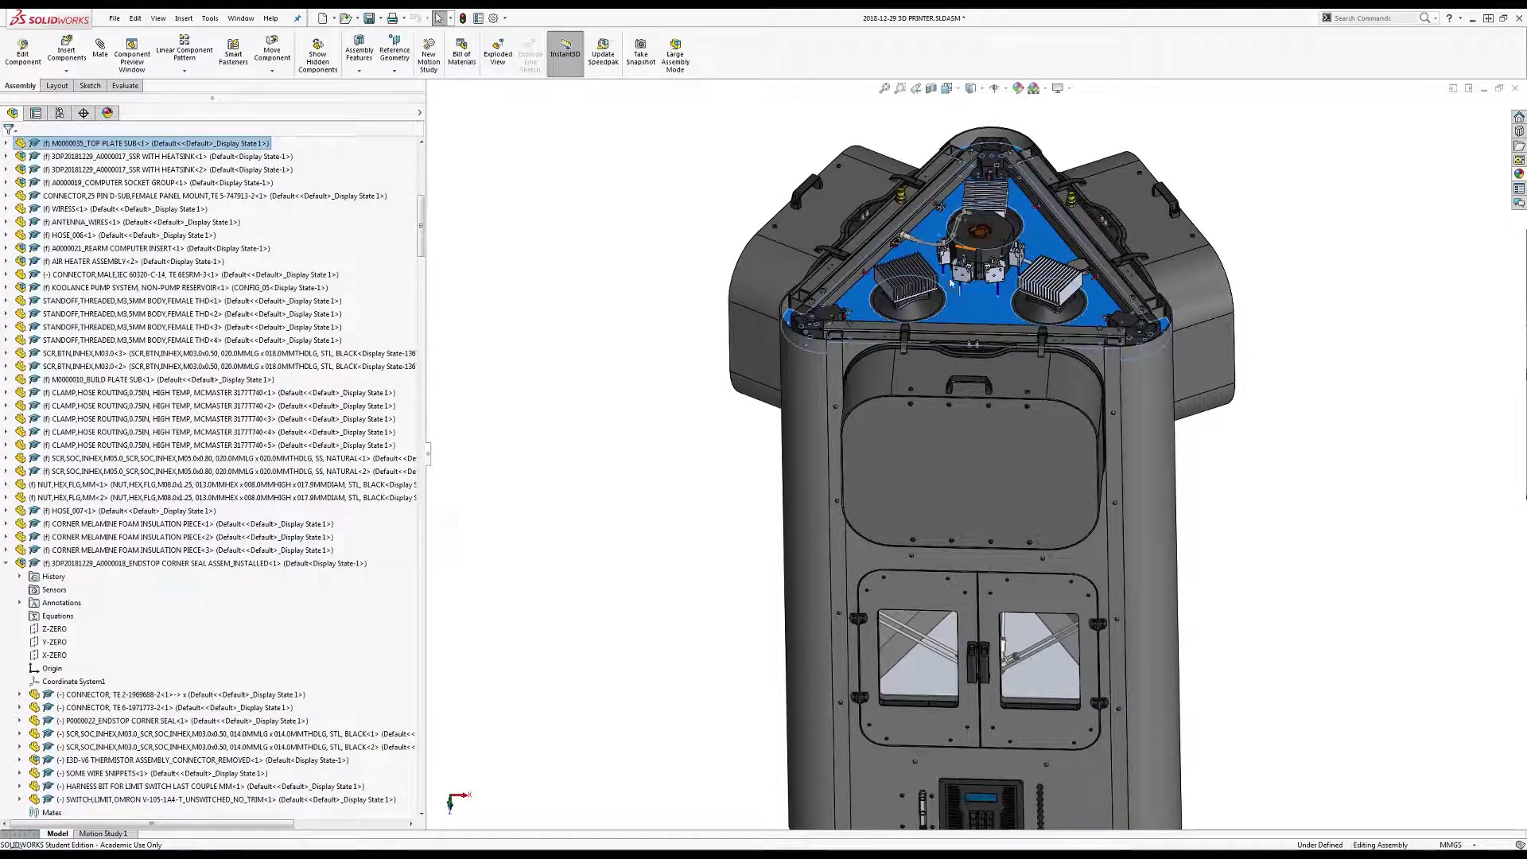
{"action": "middle_click_drag", "start_coordinate": [981, 256], "coordinate": [946, 271]}
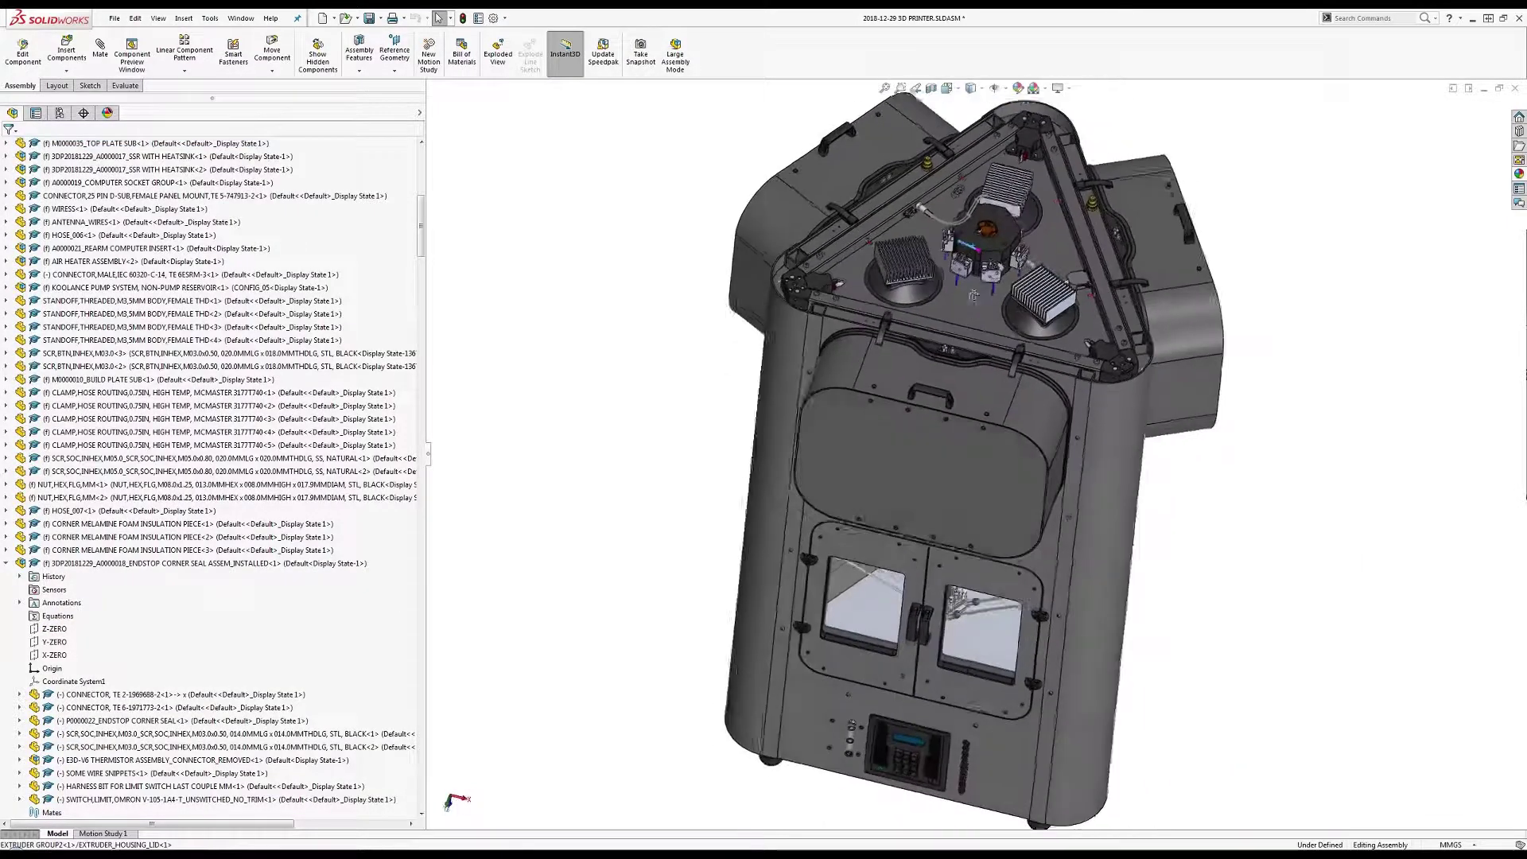
Move the inline connector to the open top plate area beside the wires and rotate it to expose its numbered pin end.
{"action": "scroll", "coordinate": [941, 275], "scroll_direction": "down", "scroll_amount": 3}
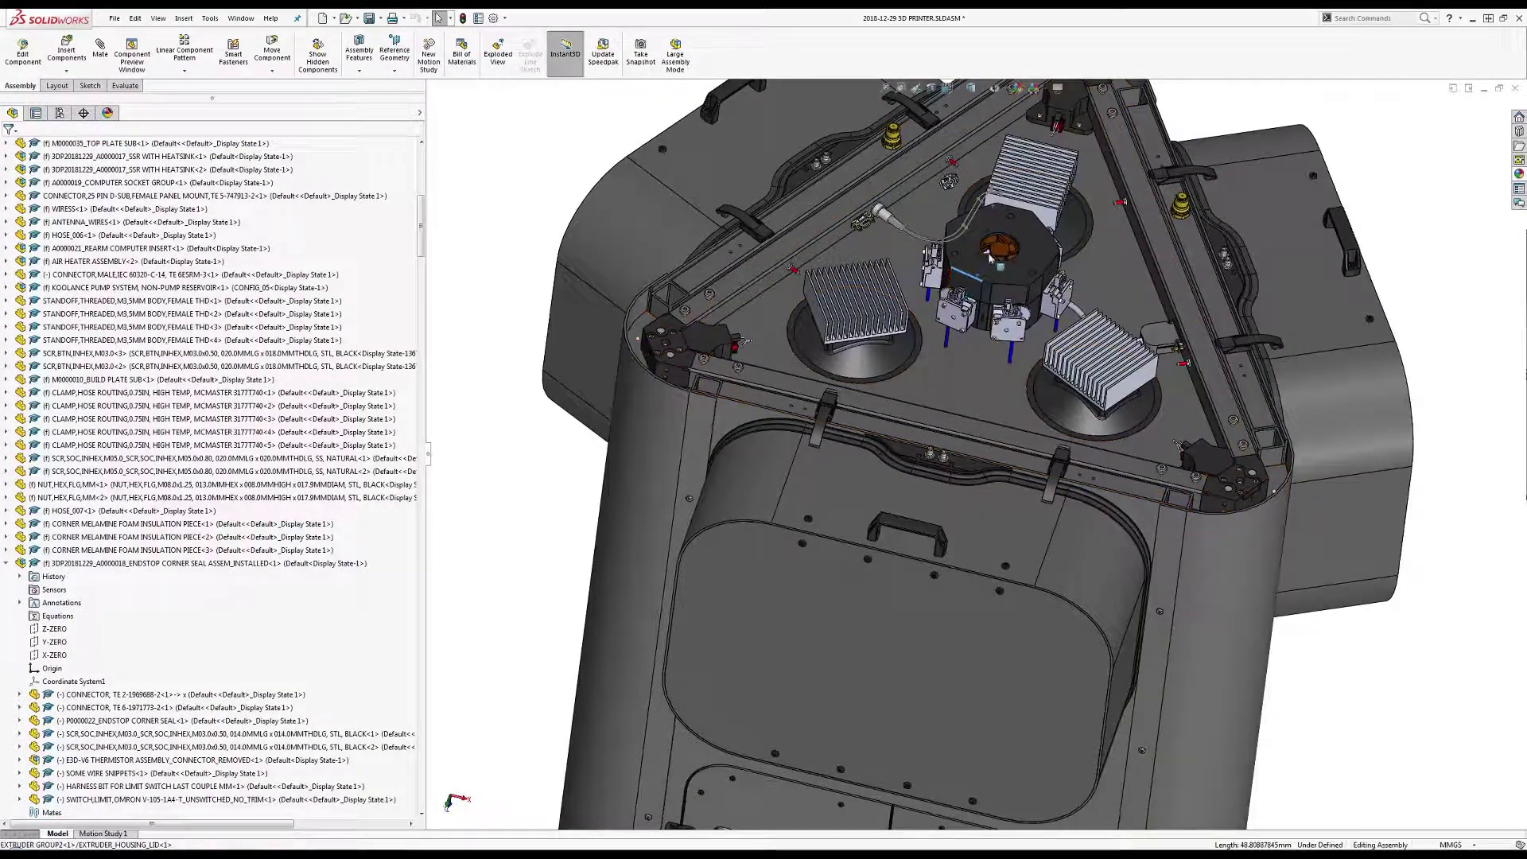
{"action": "scroll", "coordinate": [915, 223], "scroll_direction": "down", "scroll_amount": 3}
{"action": "middle_click_drag", "start_coordinate": [915, 223], "coordinate": [978, 302]}
{"action": "scroll", "coordinate": [1022, 362], "scroll_direction": "down", "scroll_amount": 4}
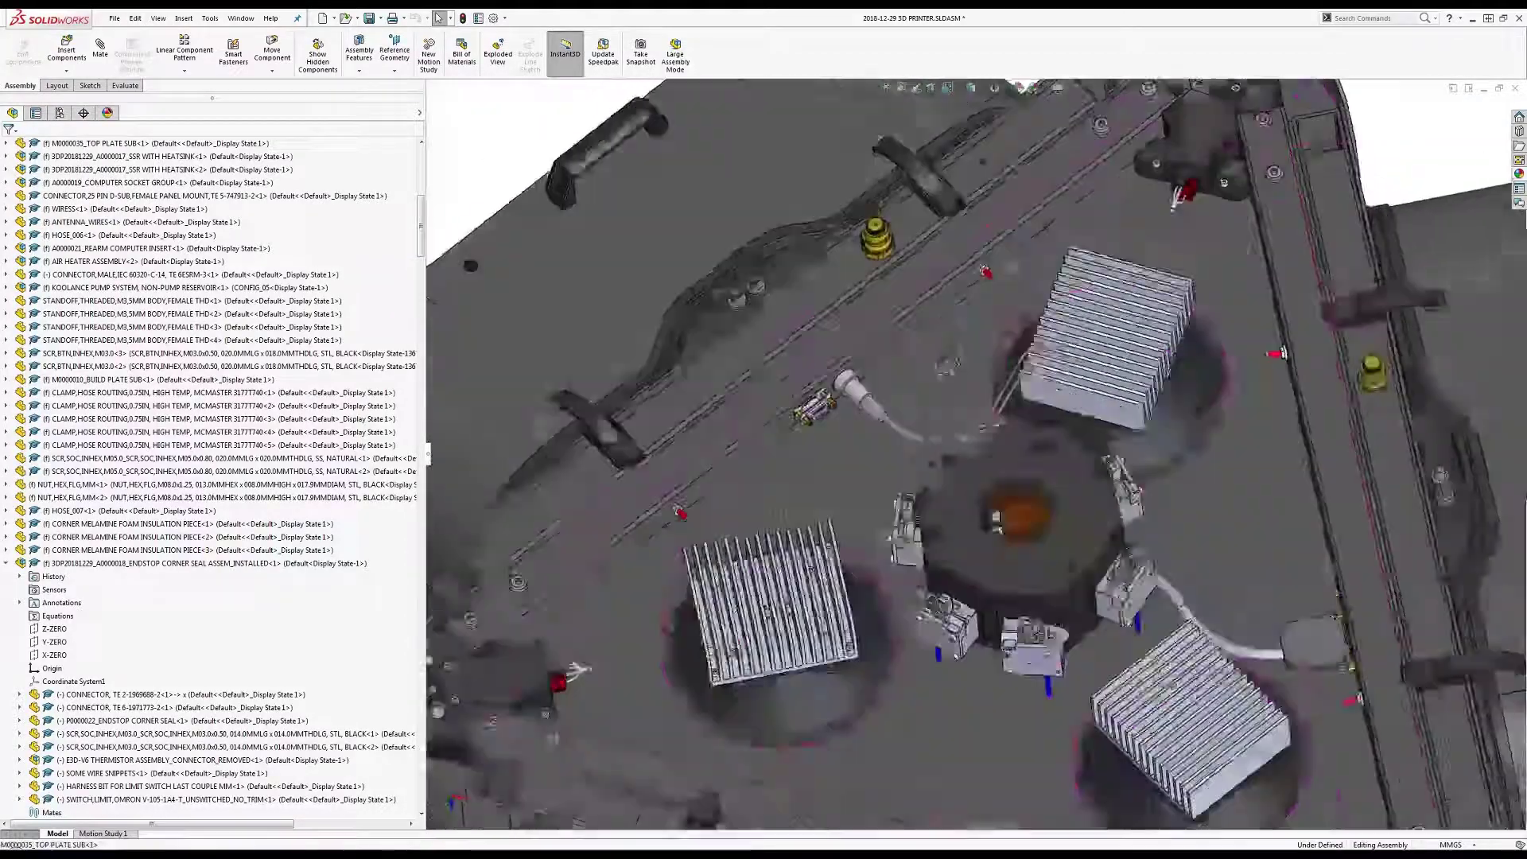
{"action": "scroll", "coordinate": [1020, 359], "scroll_direction": "down", "scroll_amount": 5}
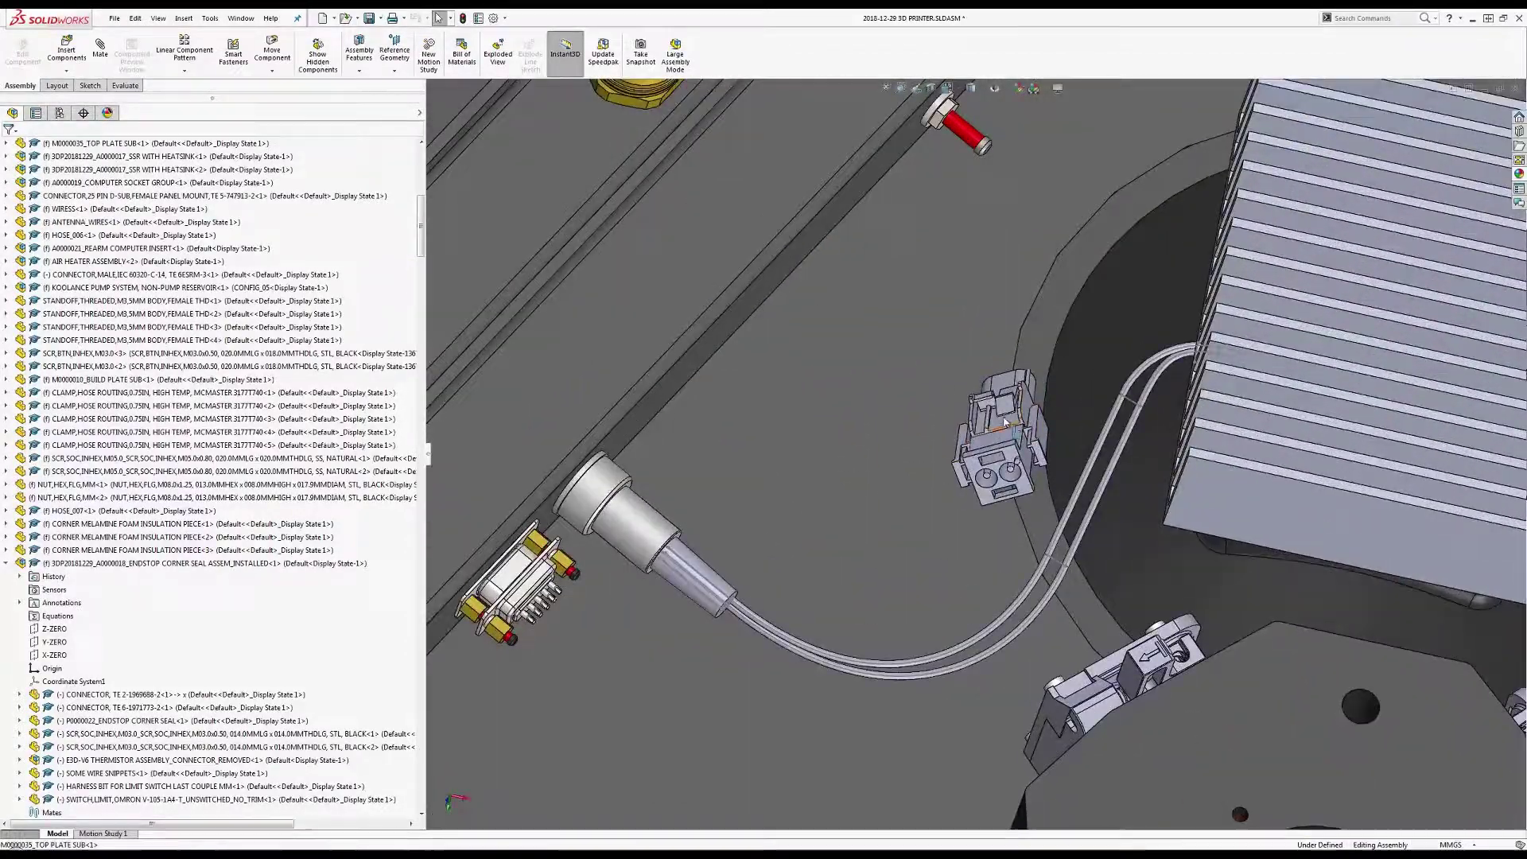
{"action": "left_click_drag", "start_coordinate": [1006, 425], "coordinate": [779, 387]}
{"action": "right_click_drag", "start_coordinate": [780, 388], "coordinate": [902, 389]}
{"action": "scroll", "coordinate": [995, 445], "scroll_direction": "down", "scroll_amount": 6}
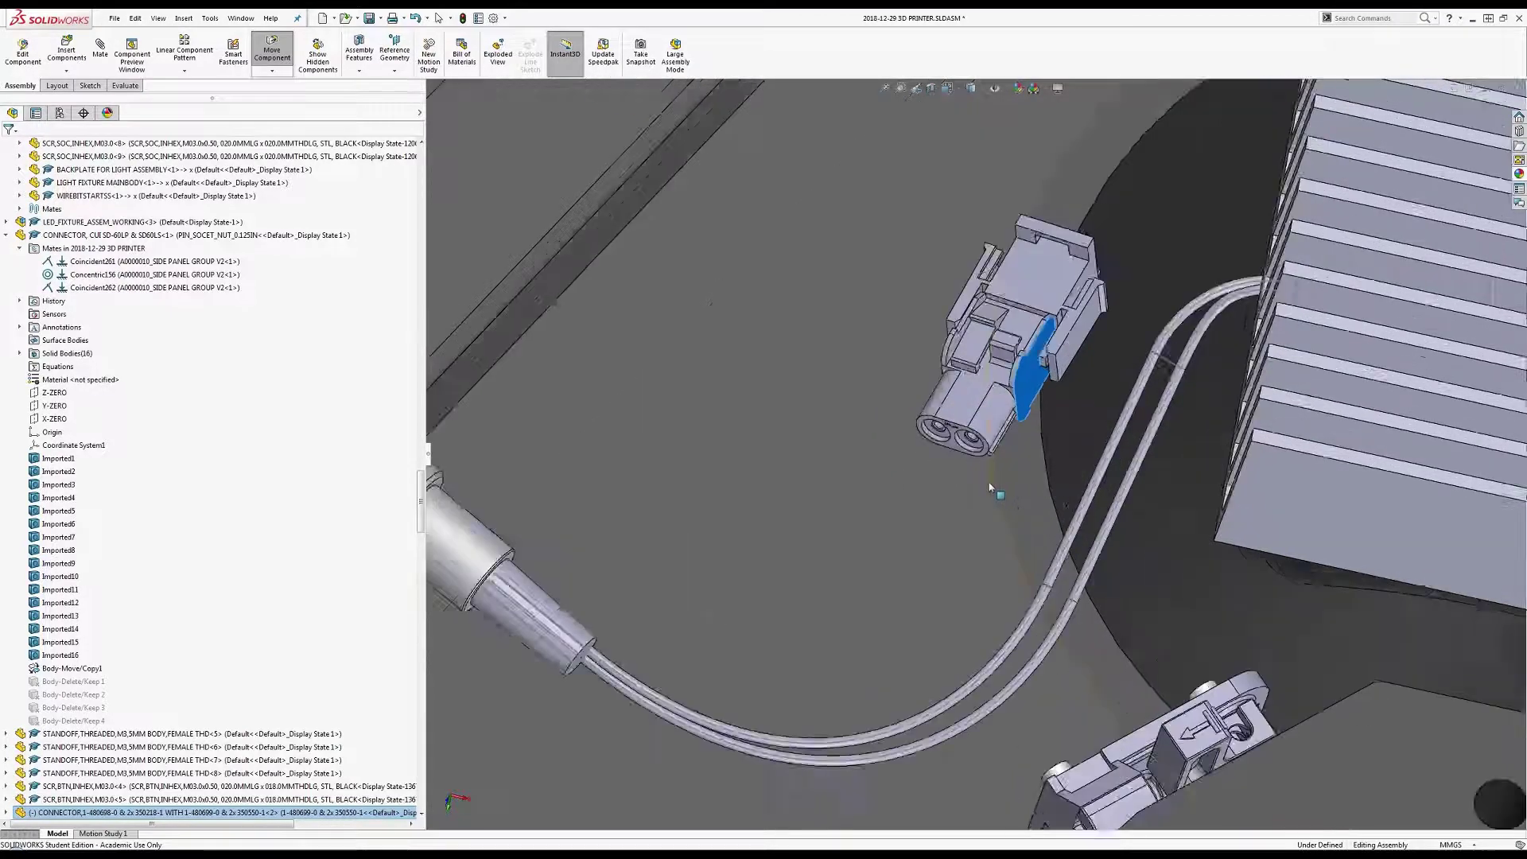
Add a concentric mate between the connector's pin 2 and the straight section of the first wire.
{"action": "left_click", "coordinate": [836, 318]}
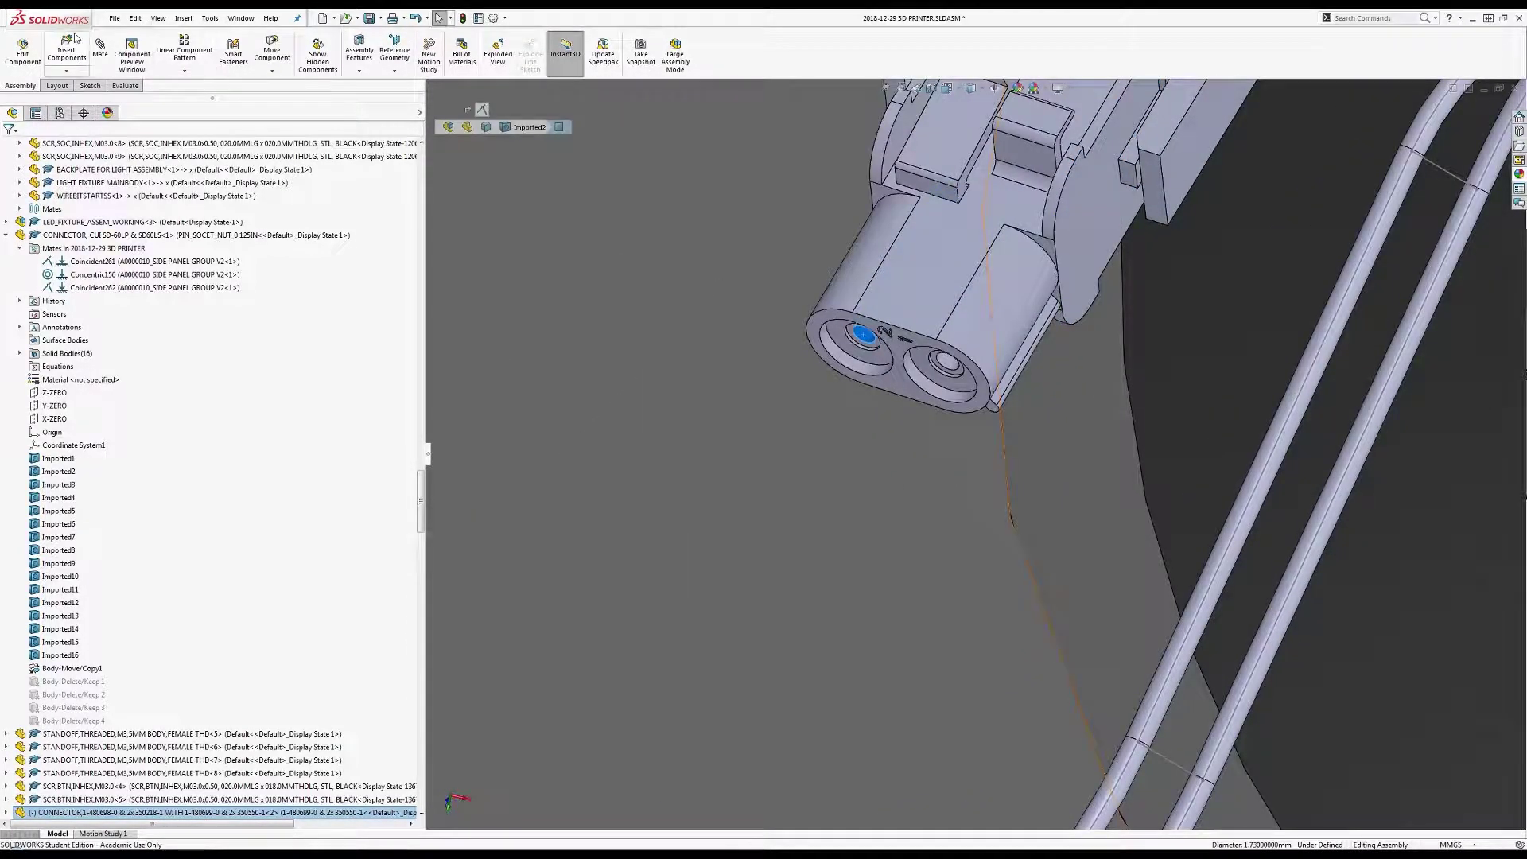
{"action": "left_click", "coordinate": [1171, 696]}
{"action": "left_click", "coordinate": [1215, 695]}
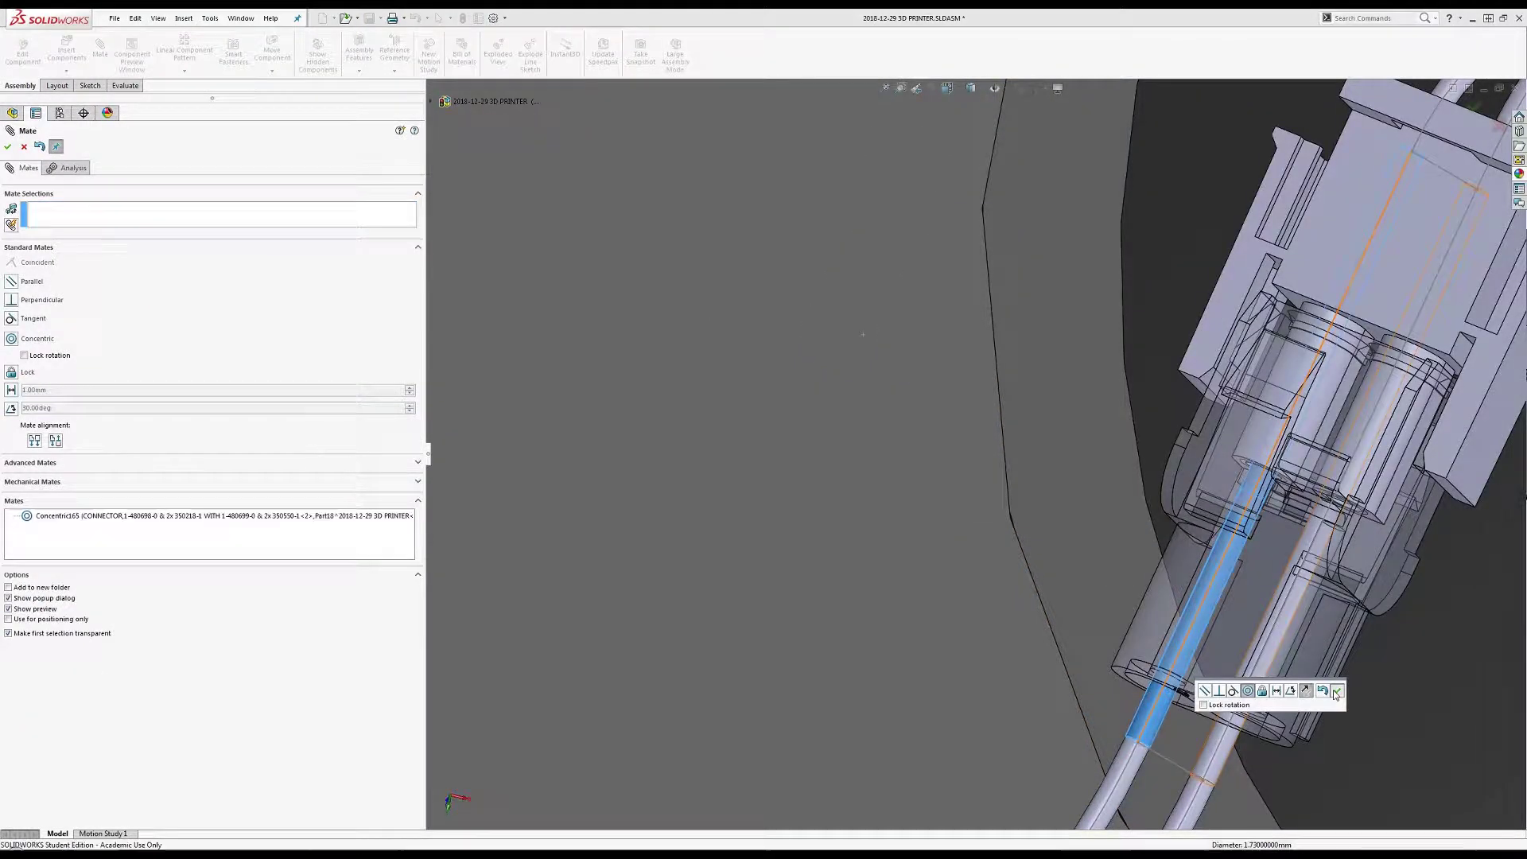
Add a concentric mate between the connector's pin 1 and the straight section of the second wire.
{"action": "scroll", "coordinate": [1153, 636], "scroll_direction": "down", "scroll_amount": 8}
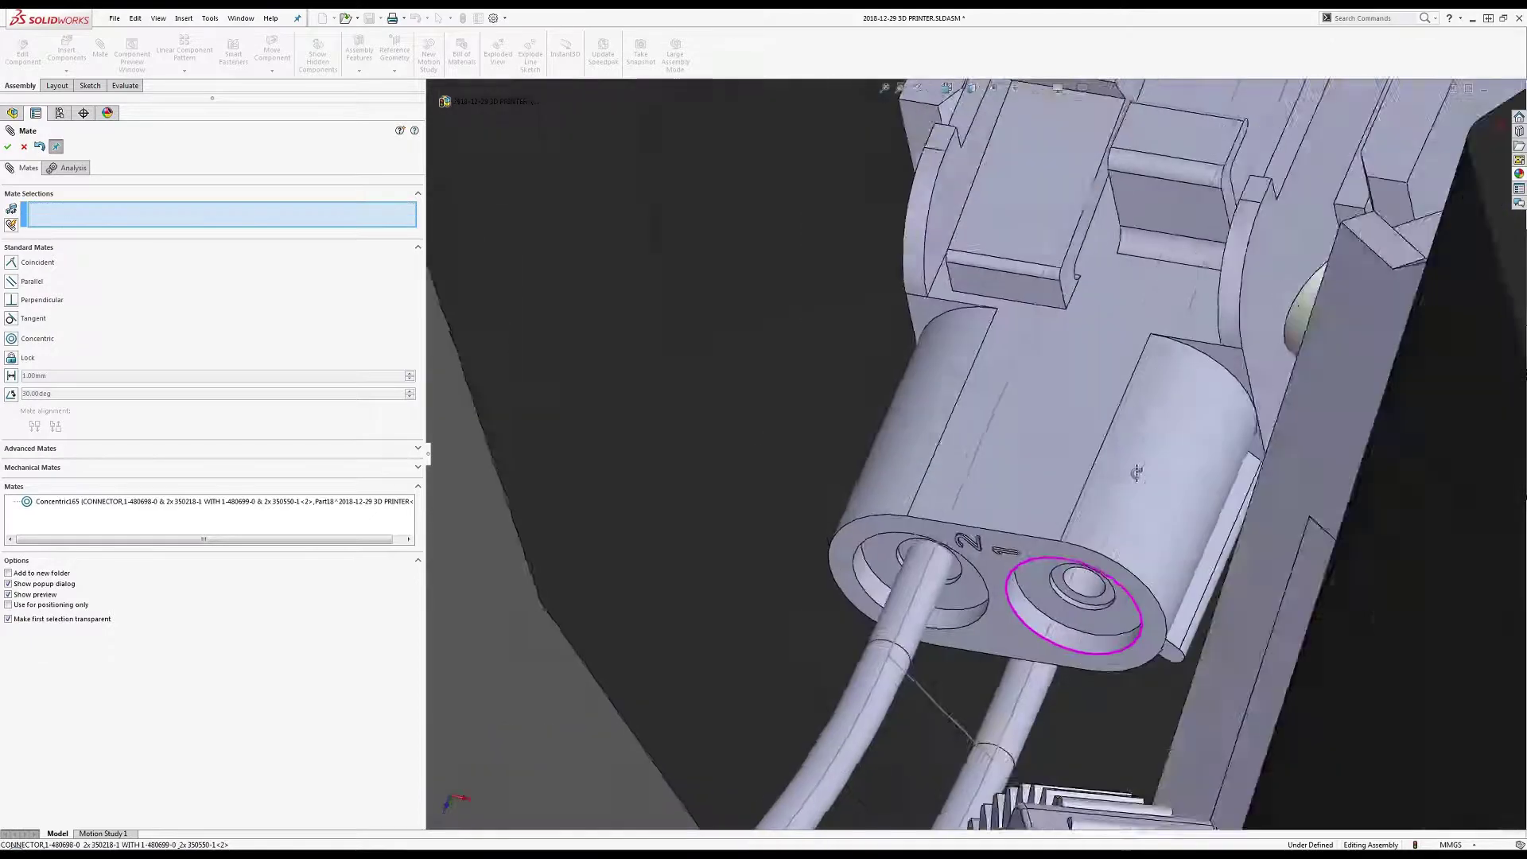
{"action": "left_click", "coordinate": [1100, 572]}
{"action": "left_click", "coordinate": [1008, 714]}
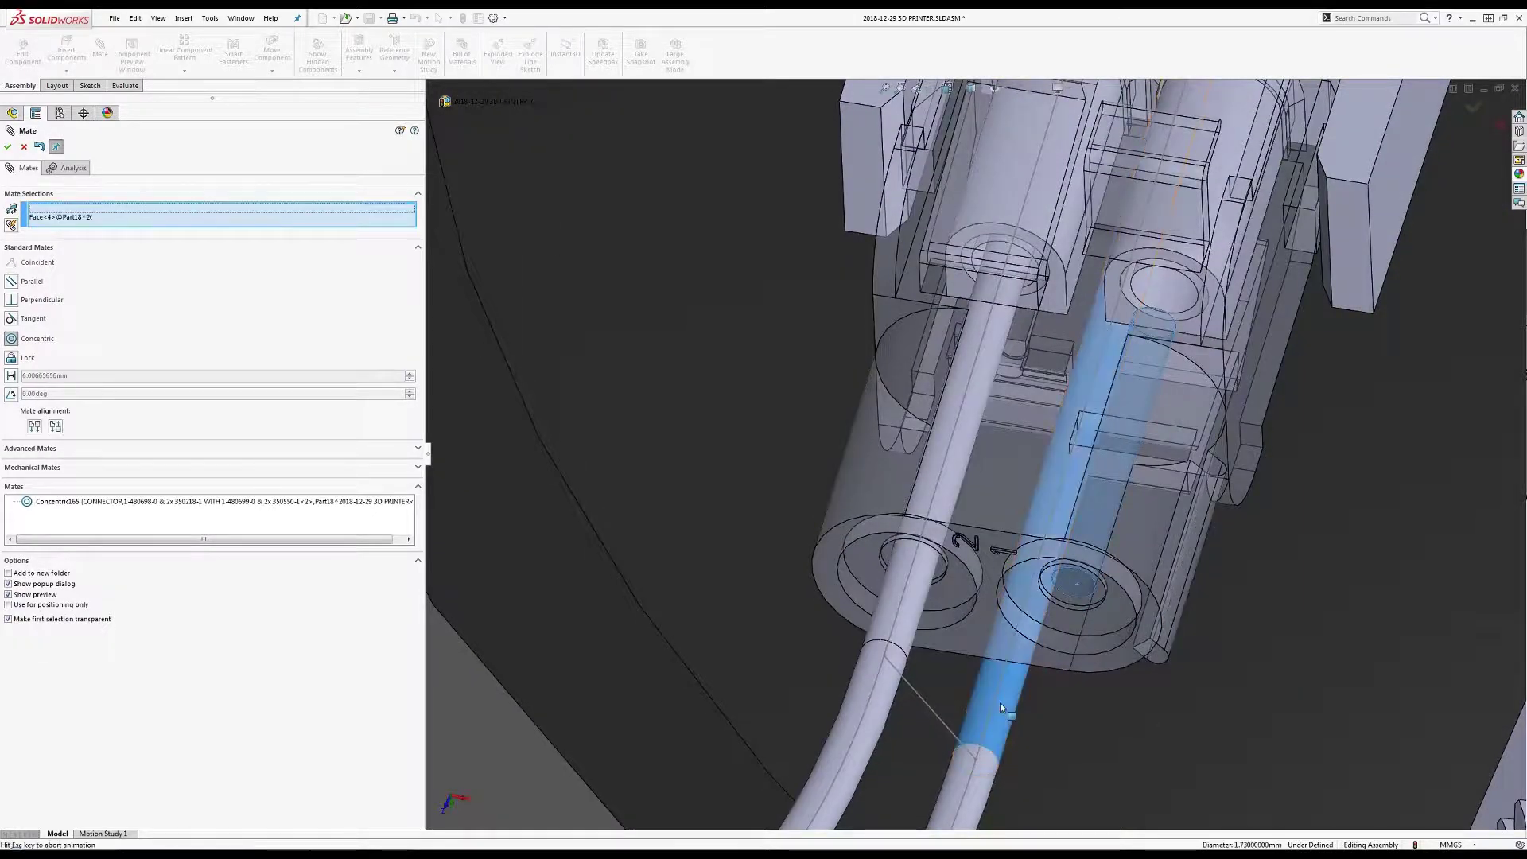
{"action": "left_click", "coordinate": [1147, 726]}
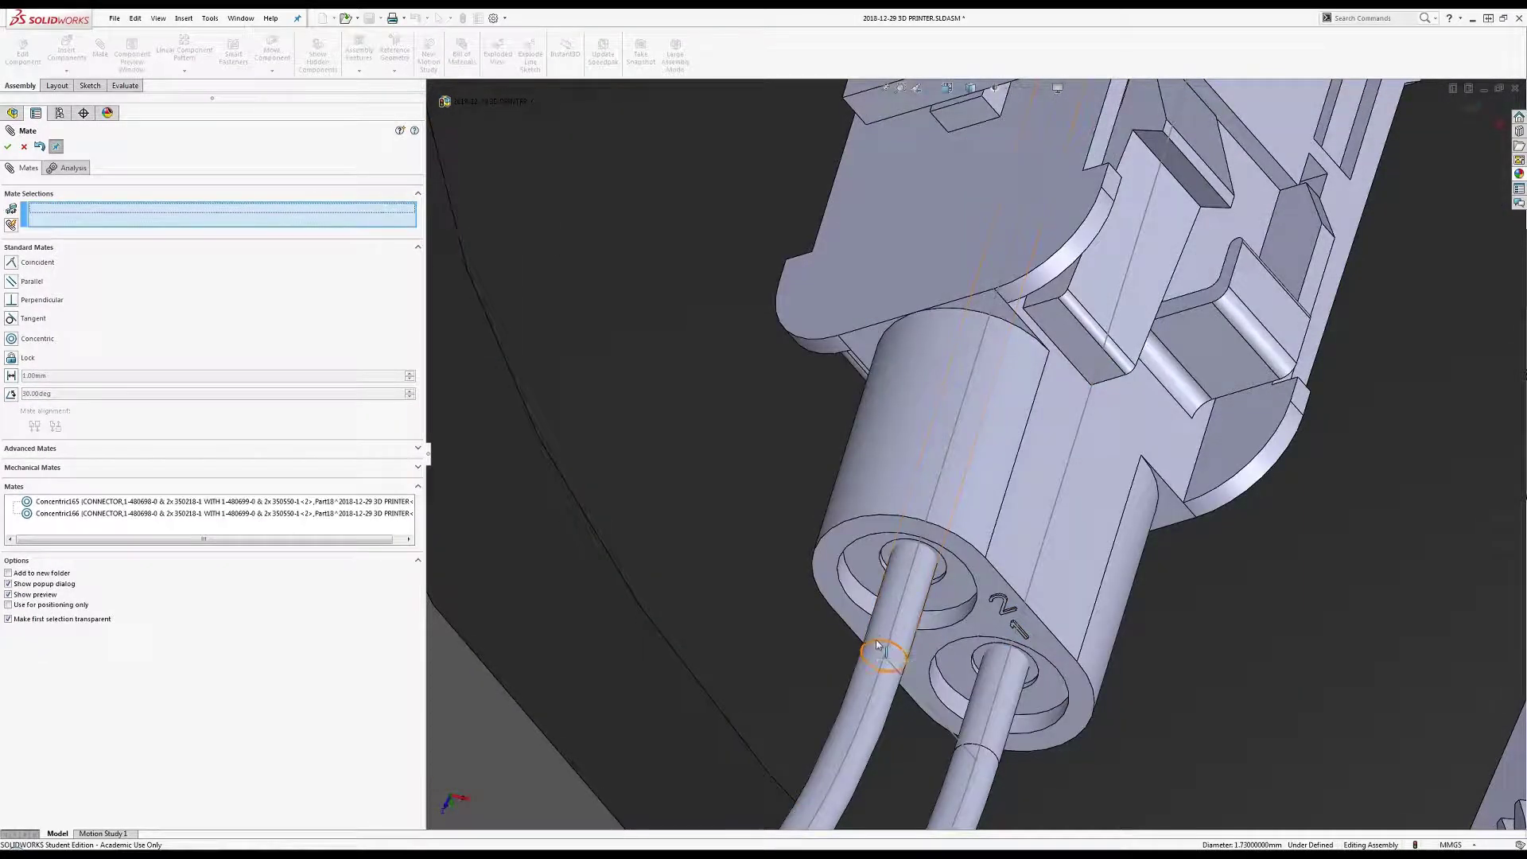
Mate the connector's pin-end face coincident with the circular edge where the wire's straight section meets its bend, and finish mating.
{"action": "left_click", "coordinate": [877, 646]}
{"action": "left_click", "coordinate": [853, 525]}
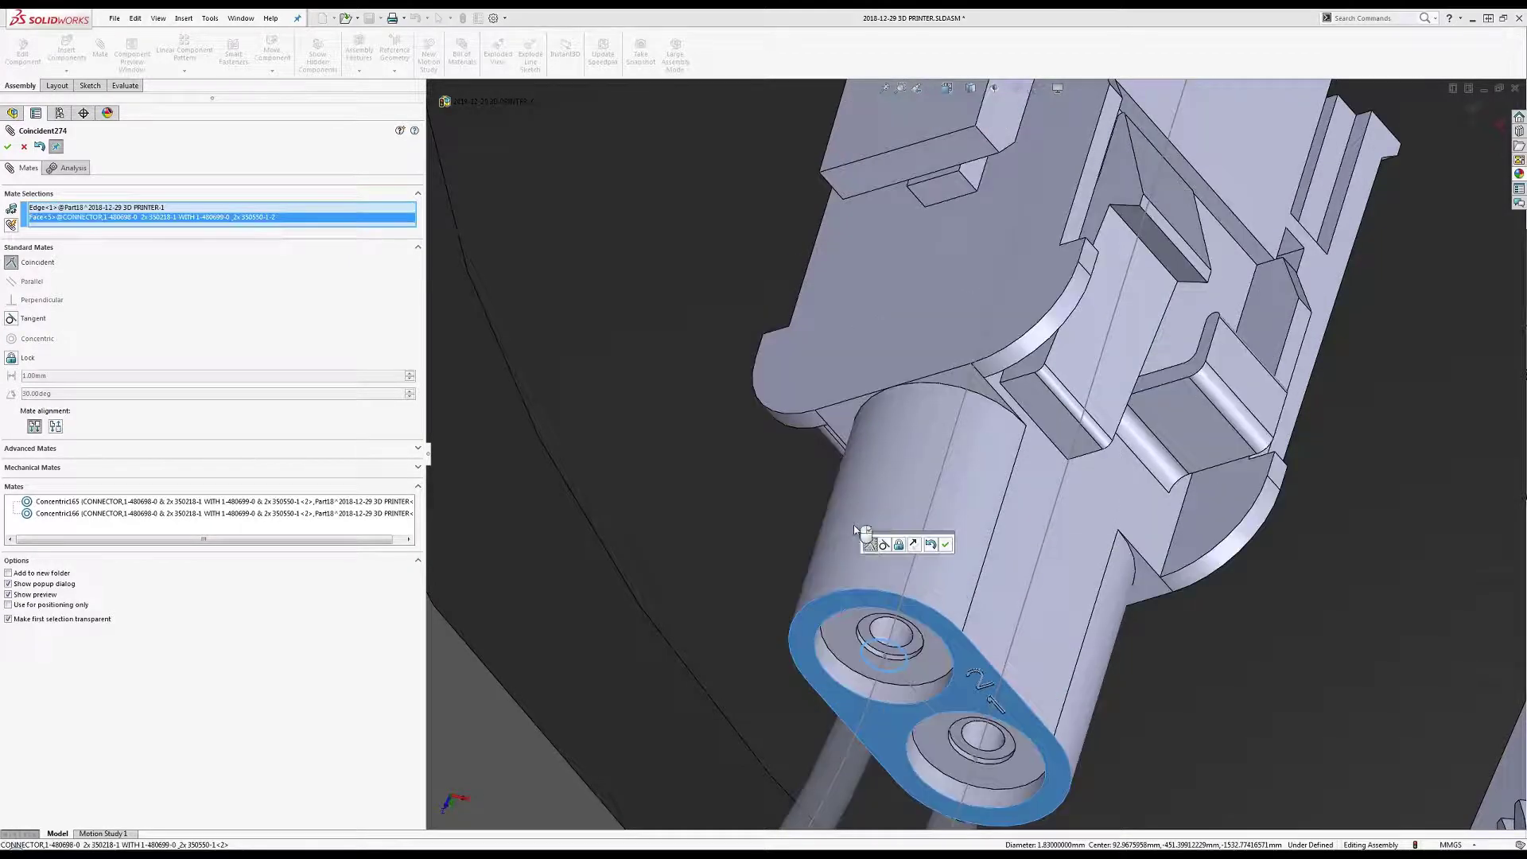
{"action": "left_click", "coordinate": [946, 545]}
{"action": "scroll", "coordinate": [948, 547], "scroll_direction": "up", "scroll_amount": 5}
{"action": "middle_click_drag", "start_coordinate": [948, 547], "coordinate": [1027, 509]}
{"action": "middle_click_drag", "start_coordinate": [1026, 319], "coordinate": [1091, 395]}
{"action": "scroll", "coordinate": [1014, 312], "scroll_direction": "up", "scroll_amount": 1}
{"action": "scroll", "coordinate": [1022, 446], "scroll_direction": "down", "scroll_amount": 1}
{"action": "left_click", "coordinate": [7, 147]}
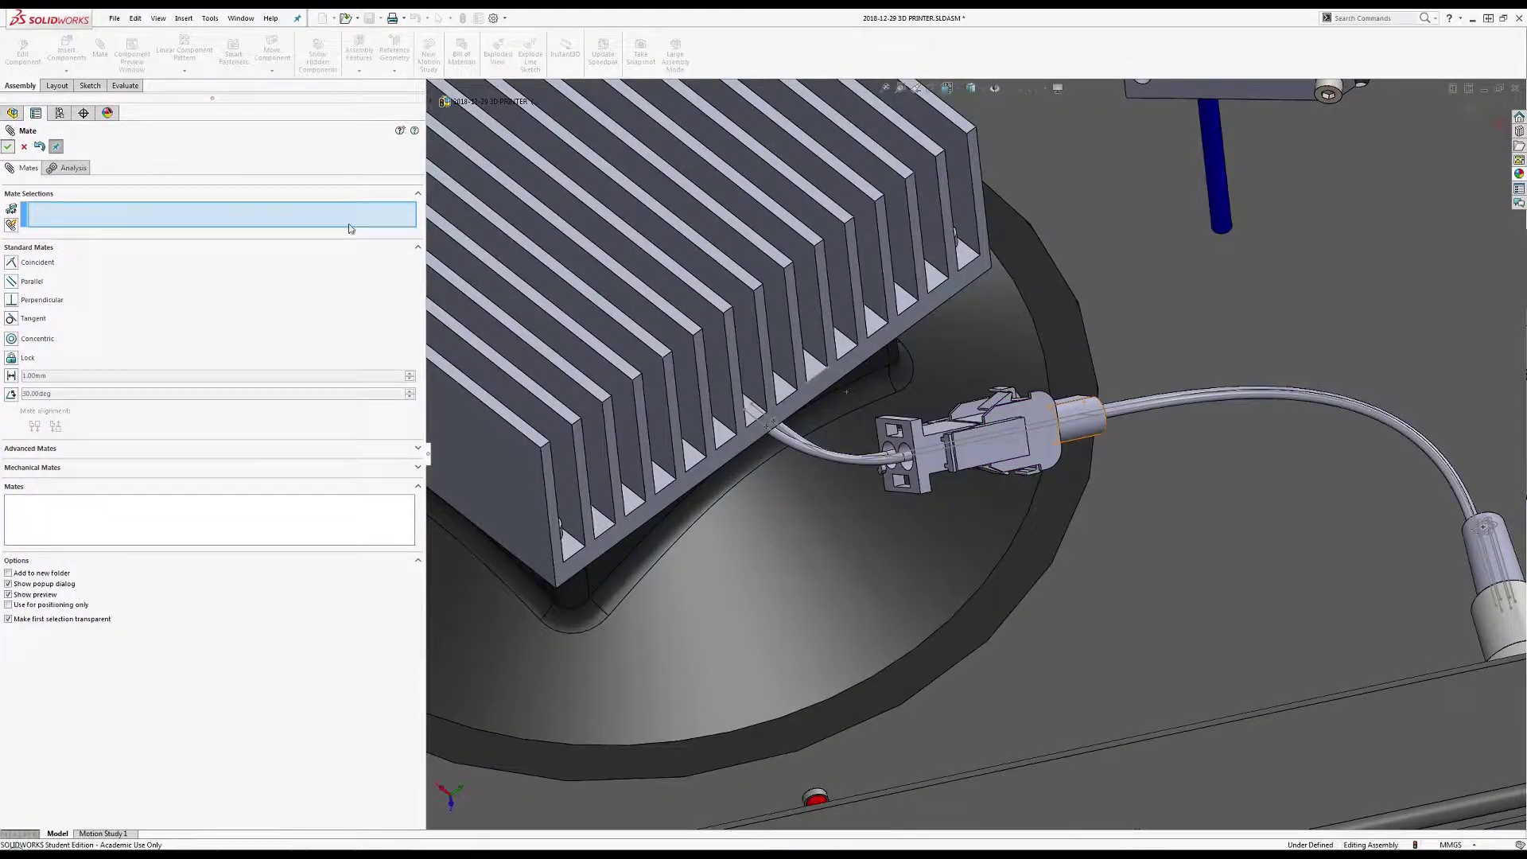
Examine the mated inline connector and its wires close up and within the whole printer assembly.
{"action": "scroll", "coordinate": [995, 453], "scroll_direction": "down", "scroll_amount": 3}
{"action": "scroll", "coordinate": [995, 454], "scroll_direction": "up", "scroll_amount": 3}
{"action": "middle_click_drag", "start_coordinate": [993, 453], "coordinate": [971, 477]}
{"action": "key", "text": "f"}
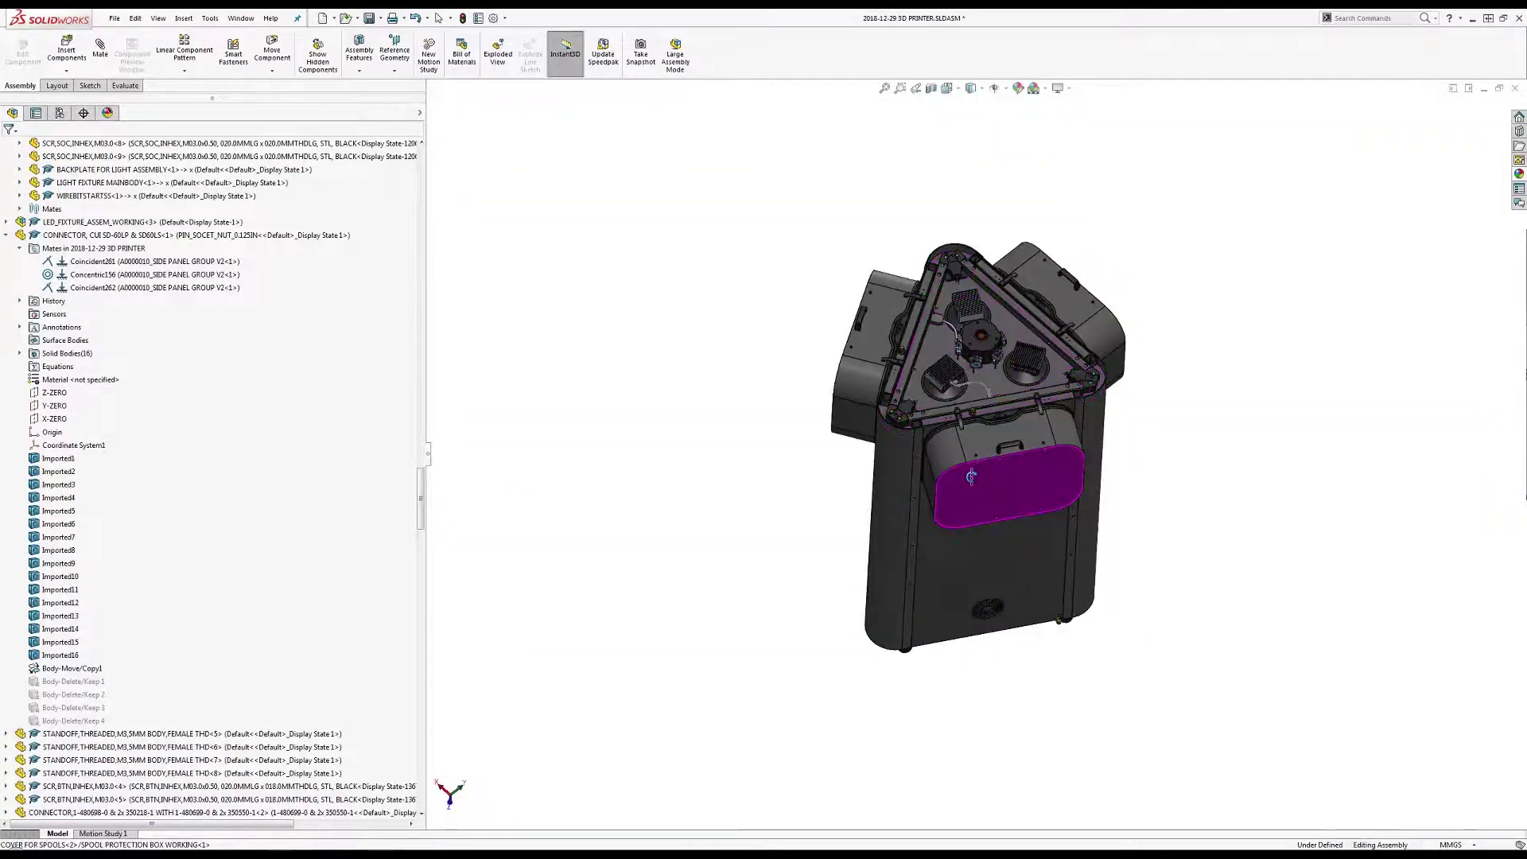
{"action": "scroll", "coordinate": [980, 401], "scroll_direction": "down", "scroll_amount": 3}
{"action": "scroll", "coordinate": [990, 398], "scroll_direction": "down", "scroll_amount": 3}
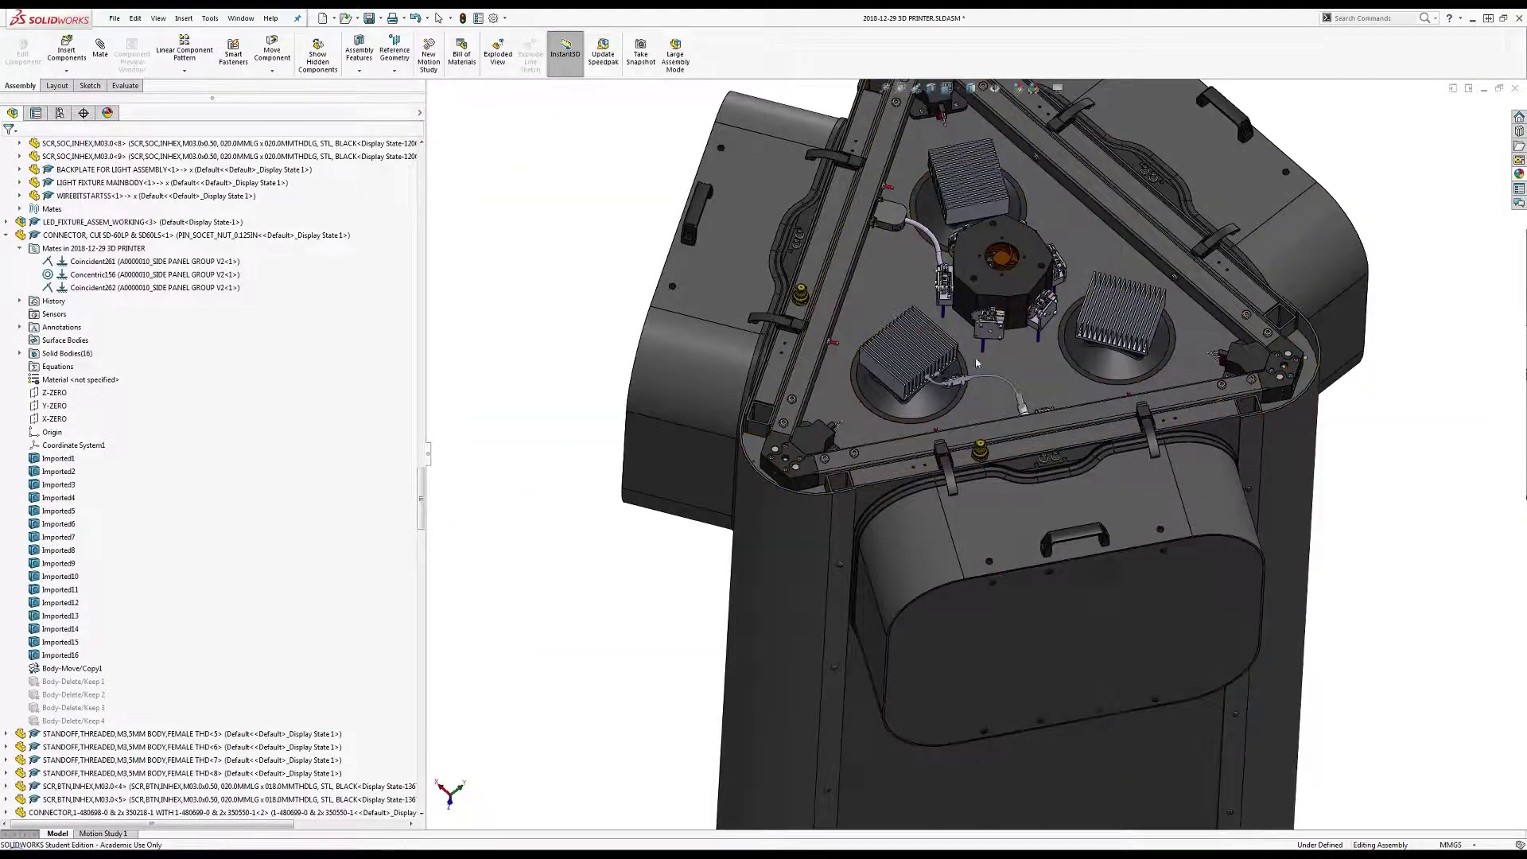
{"action": "scroll", "coordinate": [1002, 396], "scroll_direction": "down", "scroll_amount": 3}
{"action": "scroll", "coordinate": [1001, 396], "scroll_direction": "down", "scroll_amount": 5}
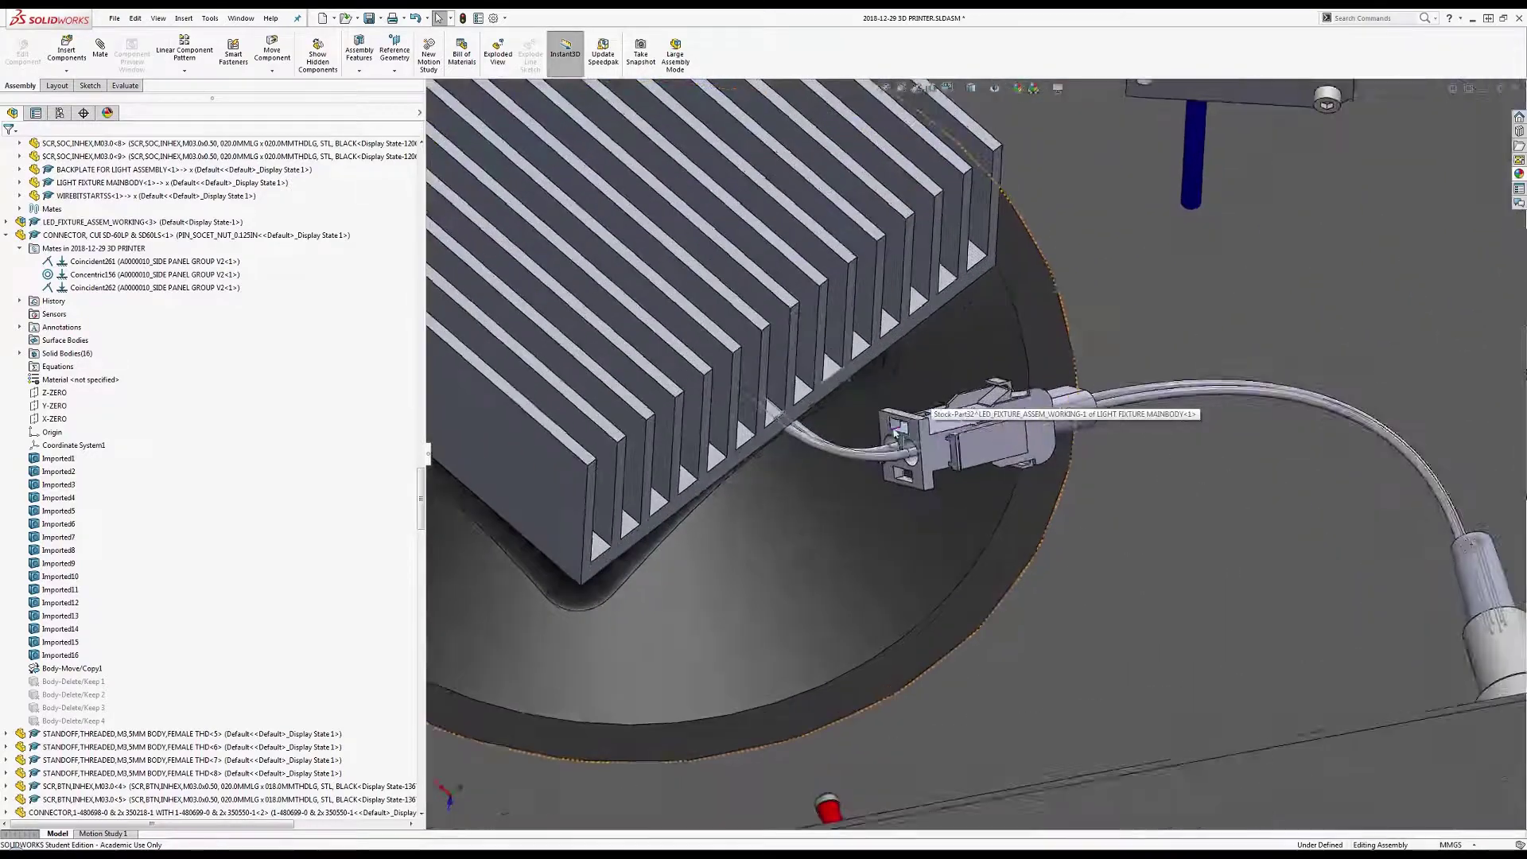
{"action": "middle_click_drag", "start_coordinate": [889, 397], "coordinate": [847, 436]}
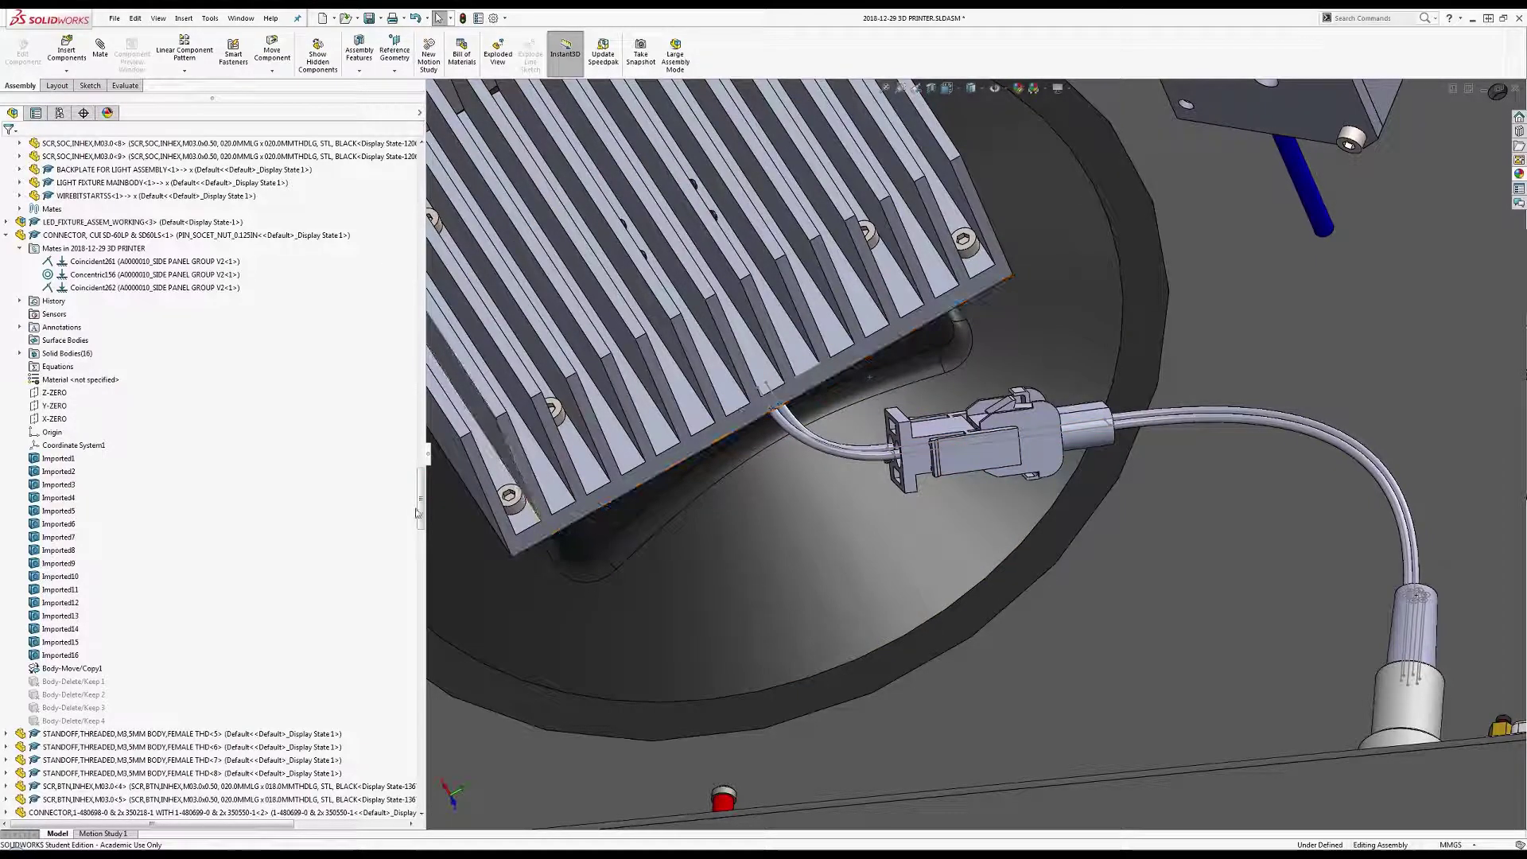
Paste a second instance of the two-wire part and mate its coordinate system coincident with the original's coordinate system.
{"action": "scroll", "coordinate": [417, 513], "scroll_direction": "down", "scroll_amount": 15}
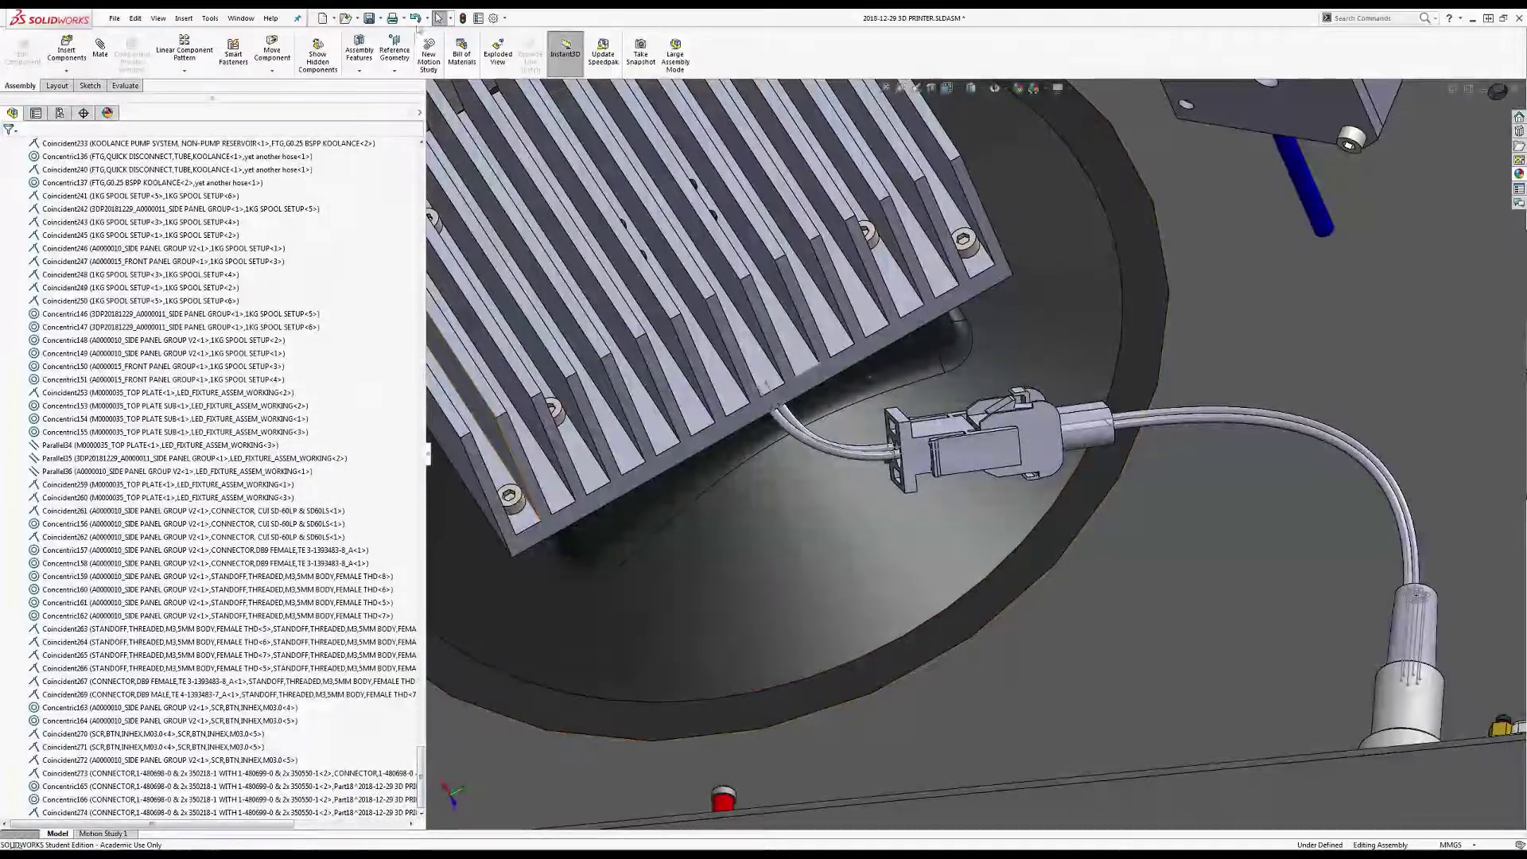
{"action": "scroll", "coordinate": [358, 561], "scroll_direction": "up", "scroll_amount": 15}
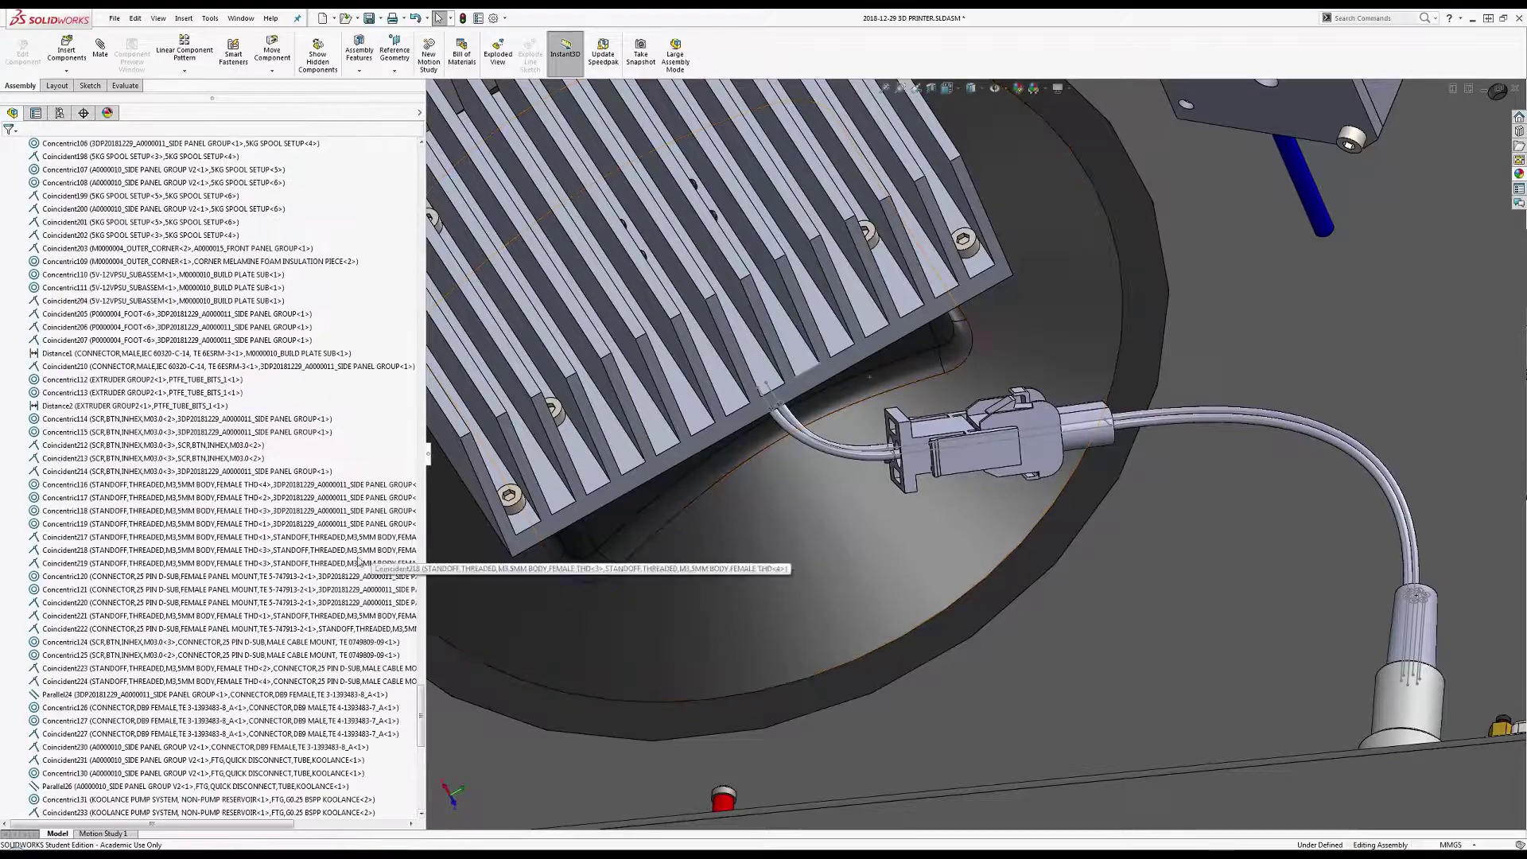
{"action": "scroll", "coordinate": [359, 562], "scroll_direction": "up", "scroll_amount": 20}
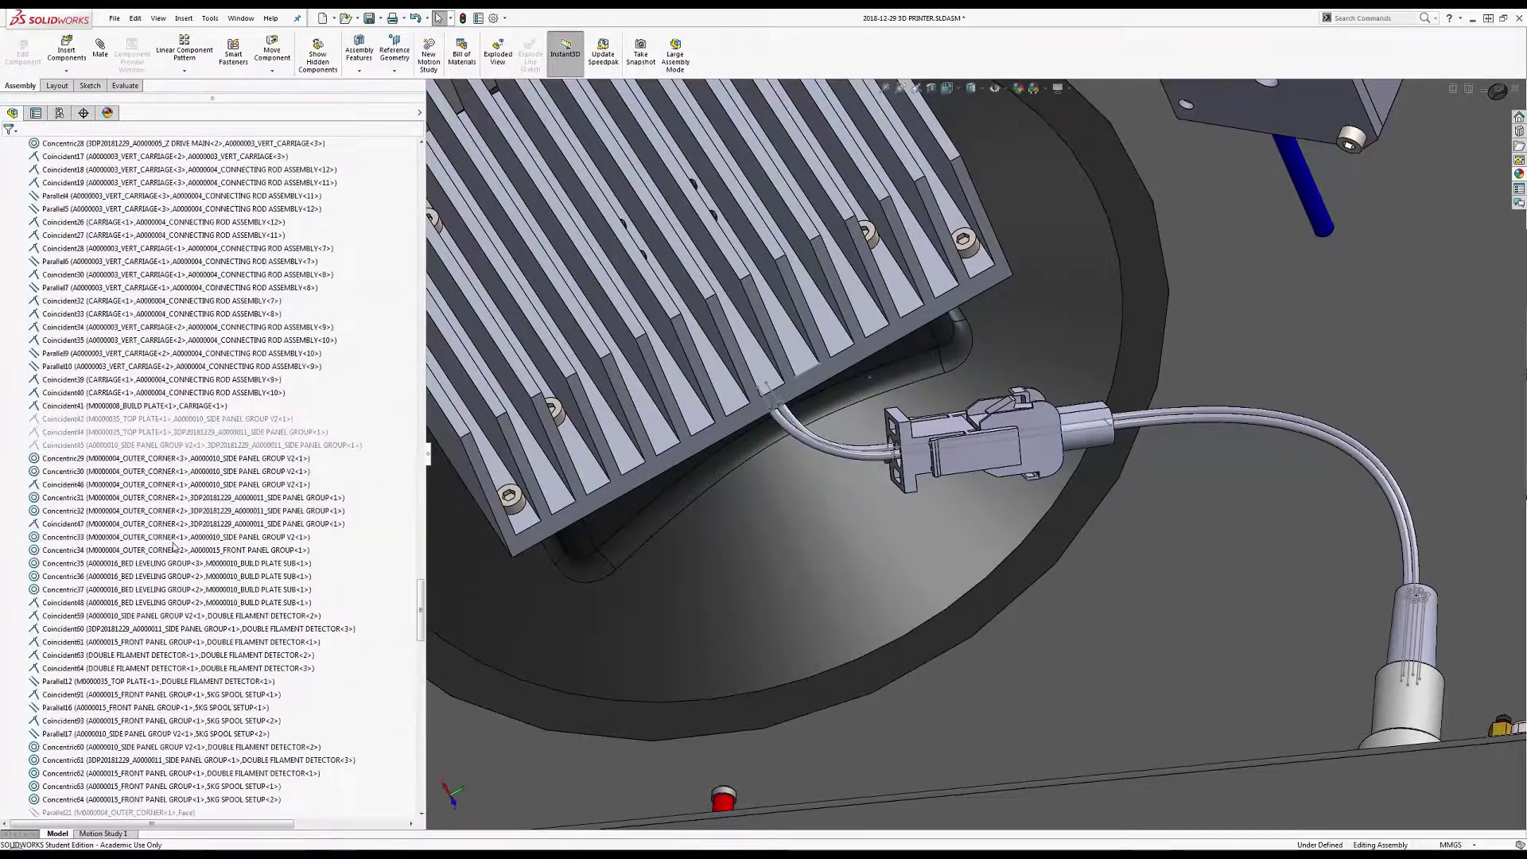
{"action": "scroll", "coordinate": [173, 545], "scroll_direction": "up", "scroll_amount": 10}
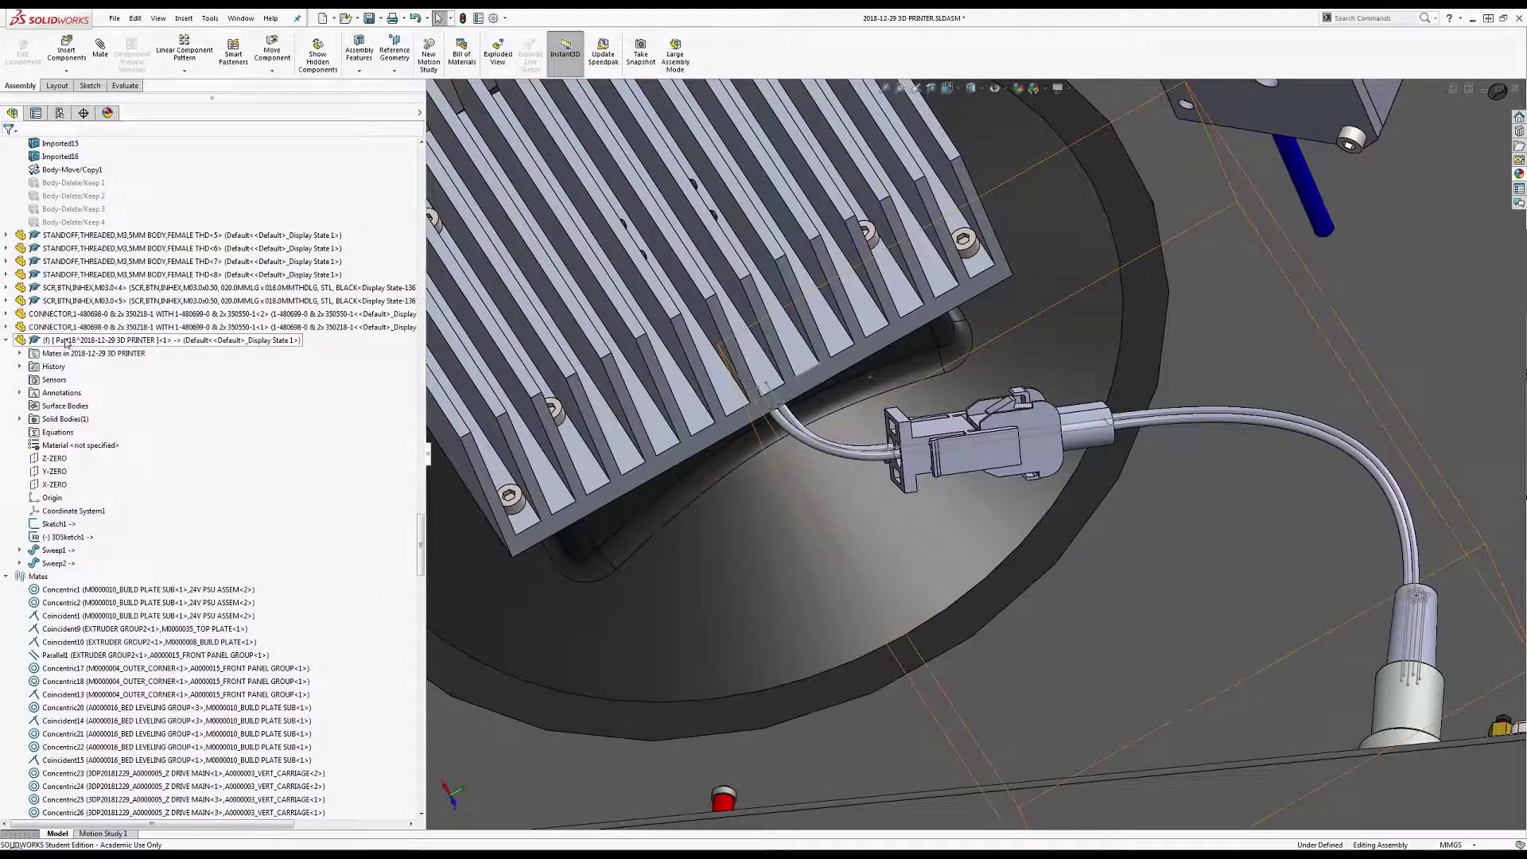
{"action": "left_click", "coordinate": [68, 341]}
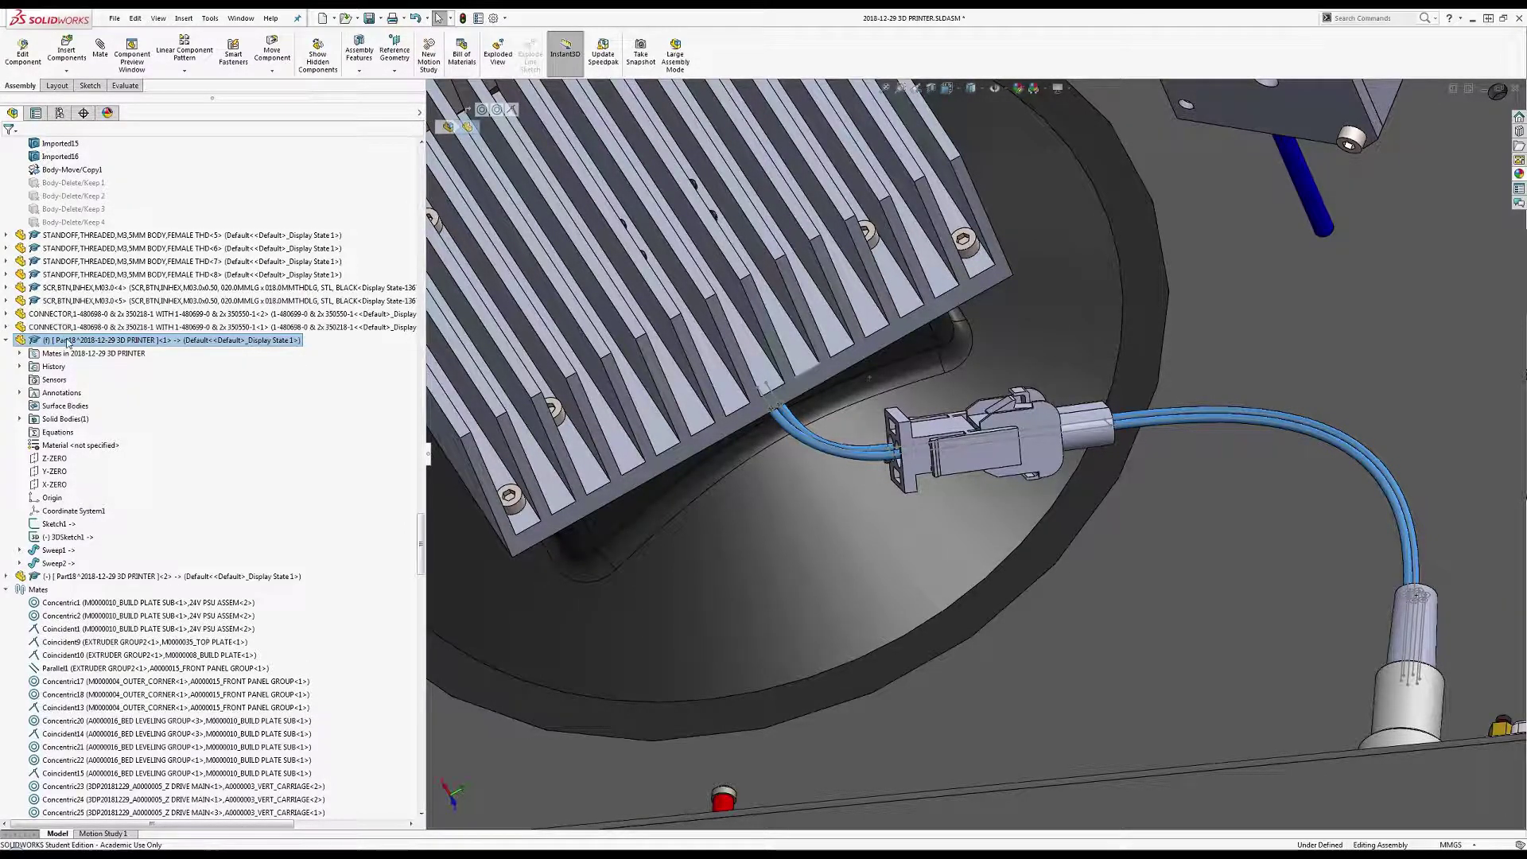
{"action": "key", "text": "ctrl+v"}
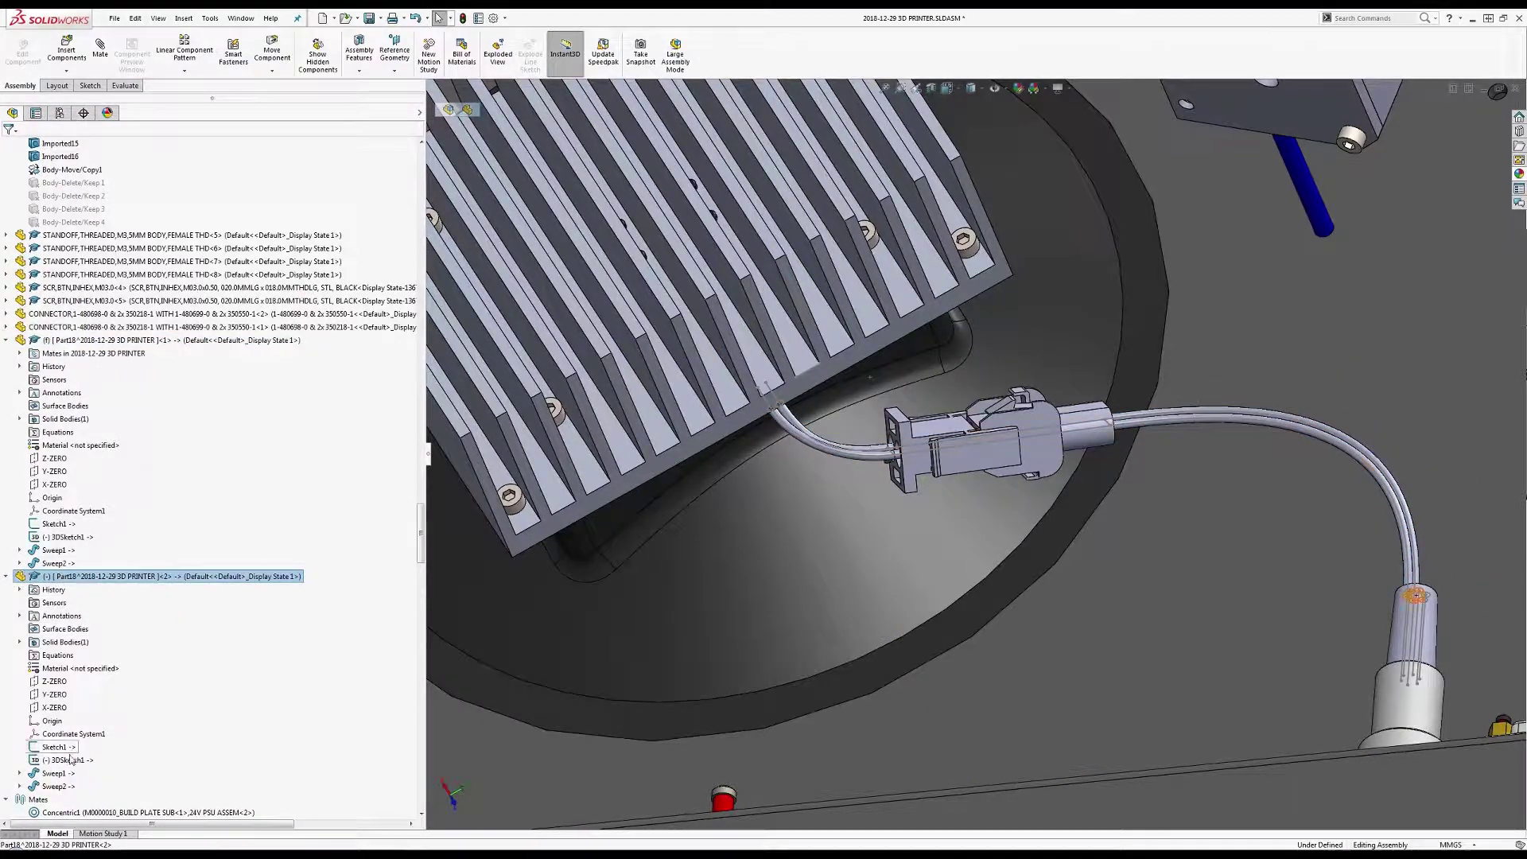
{"action": "left_click", "coordinate": [54, 732]}
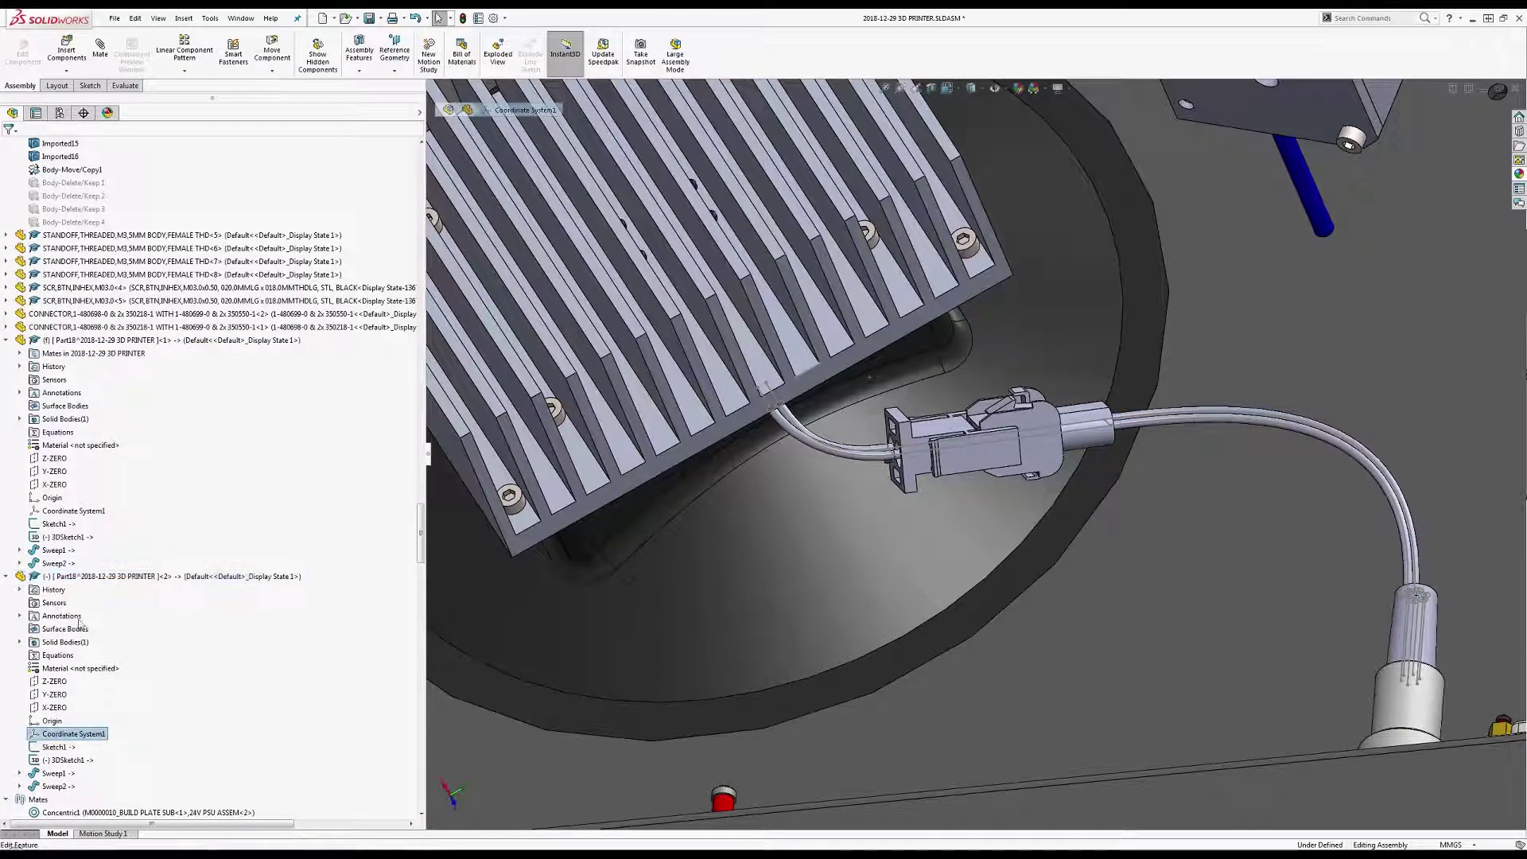
{"action": "left_click", "coordinate": [65, 513], "text": "ctrl"}
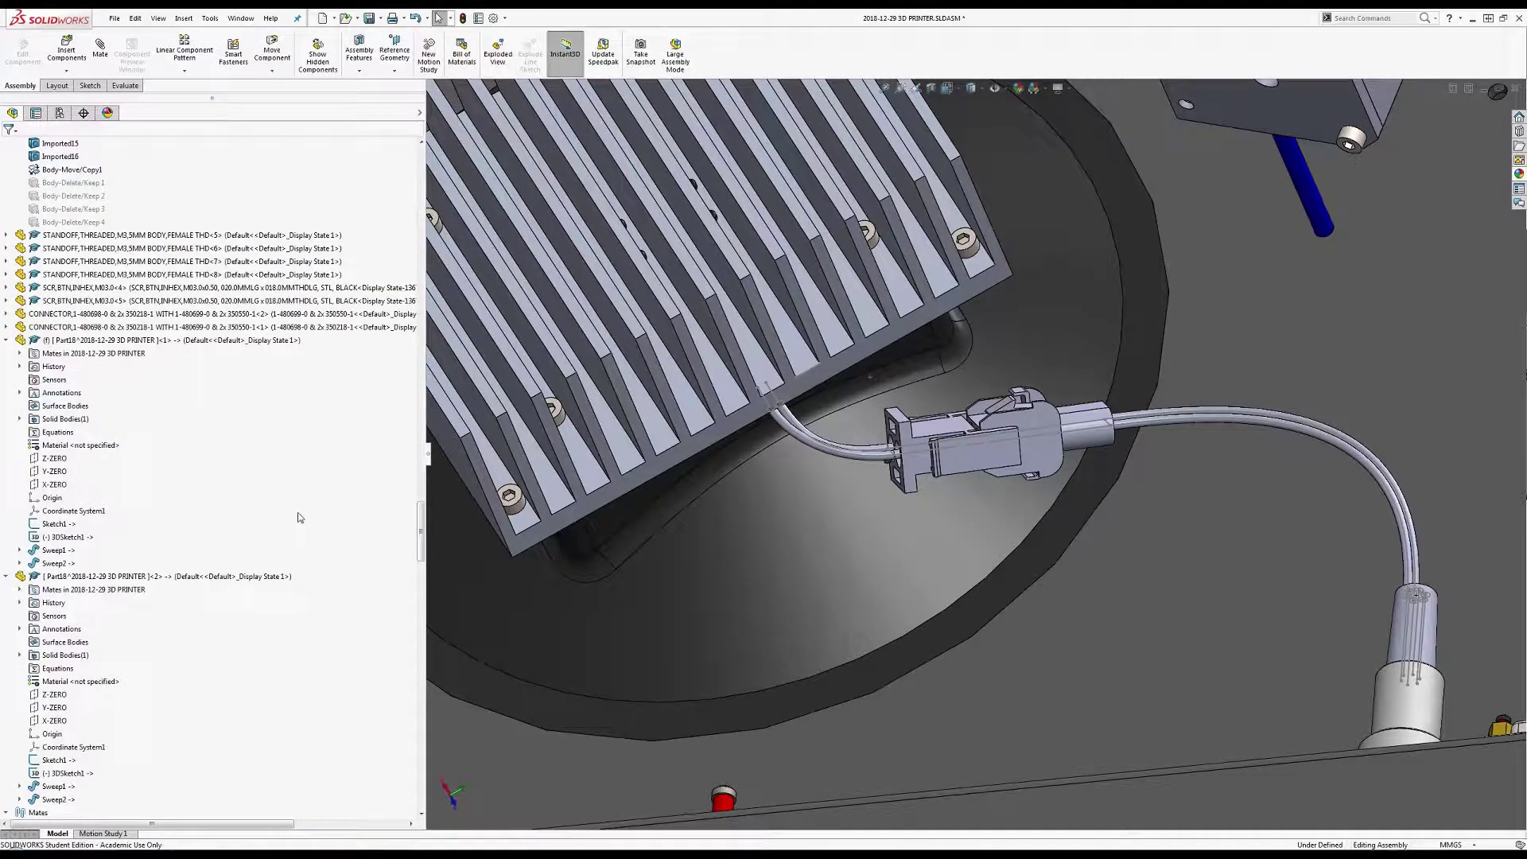
Group the copied two-wire part and the inline connector on the heatsink side into a new feature tree folder.
{"action": "left_click", "coordinate": [78, 578]}
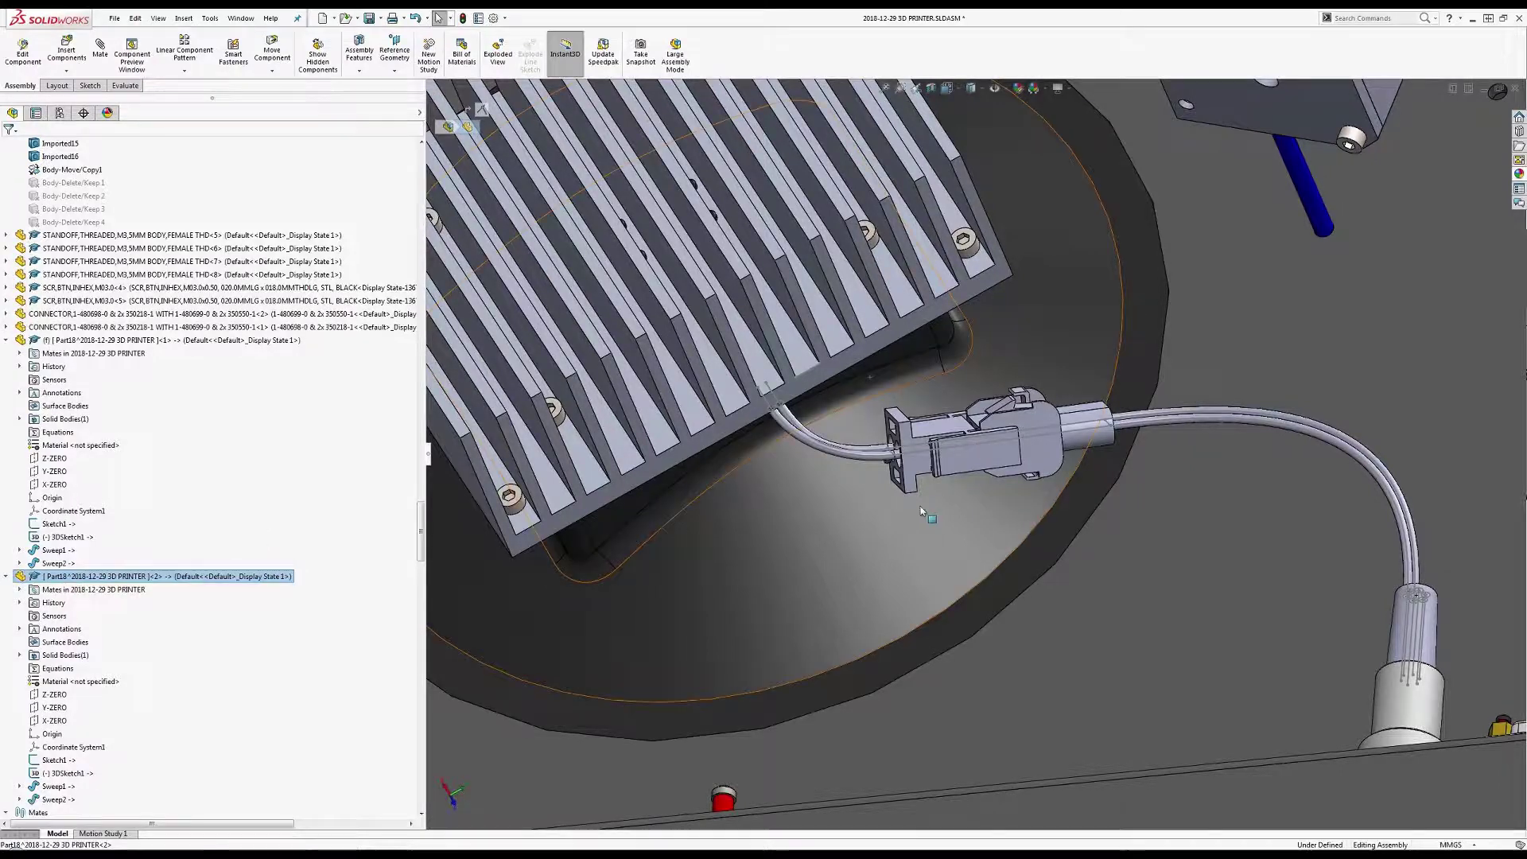
{"action": "left_click", "coordinate": [918, 466], "text": "ctrl"}
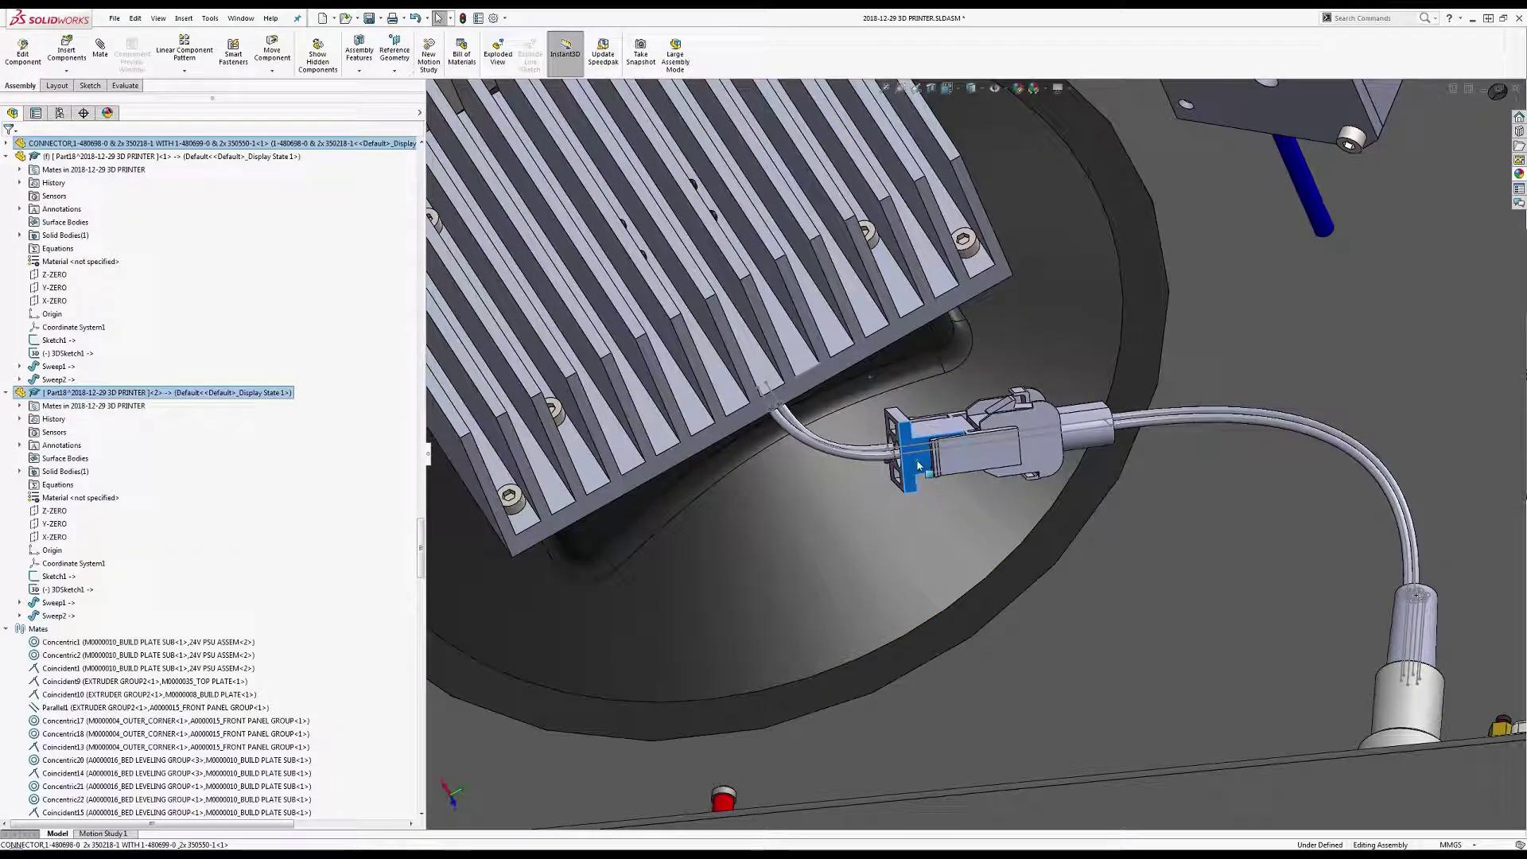
{"action": "scroll", "coordinate": [171, 363], "scroll_direction": "up", "scroll_amount": 8}
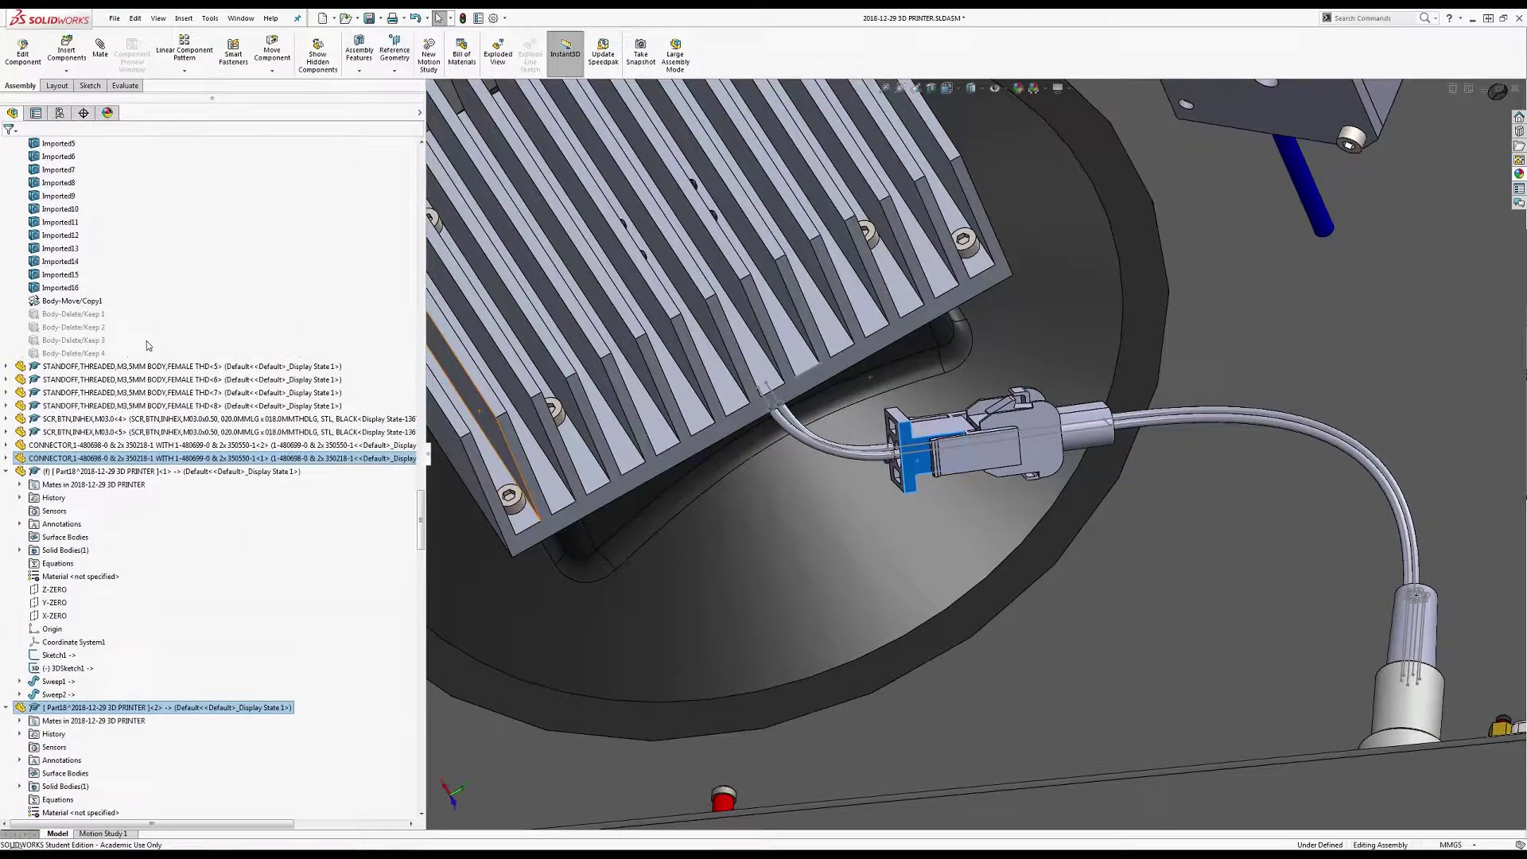
{"action": "left_click", "coordinate": [90, 458]}
{"action": "right_click", "coordinate": [90, 458]}
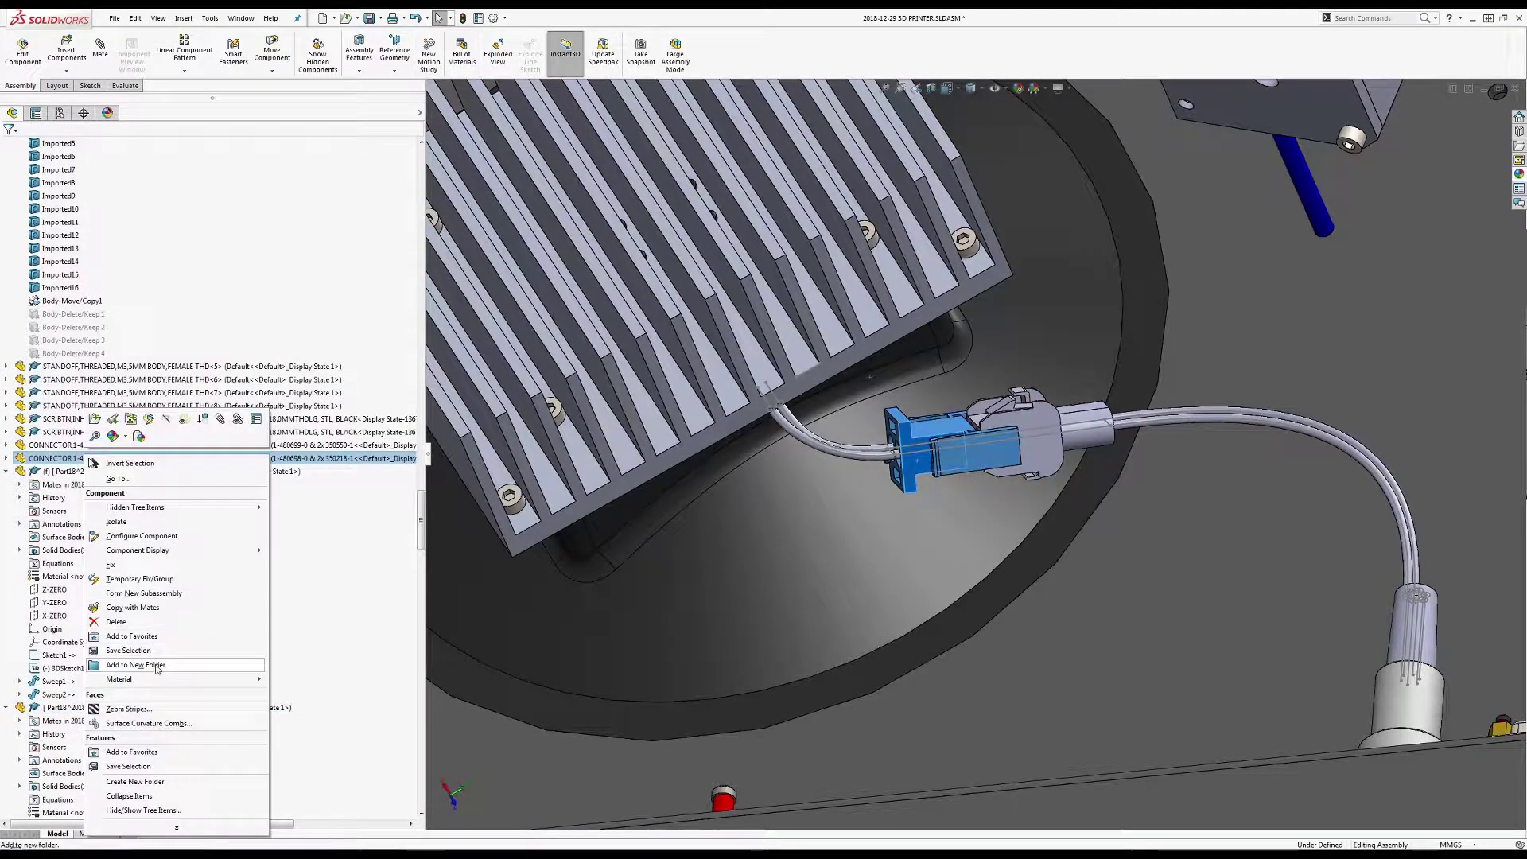
{"action": "left_click", "coordinate": [188, 641]}
Locate LED_FIXTURE_ASSEM_WORKING<3> in the feature tree, collapse it, and move it into Folder1.
{"action": "left_click", "coordinate": [606, 636]}
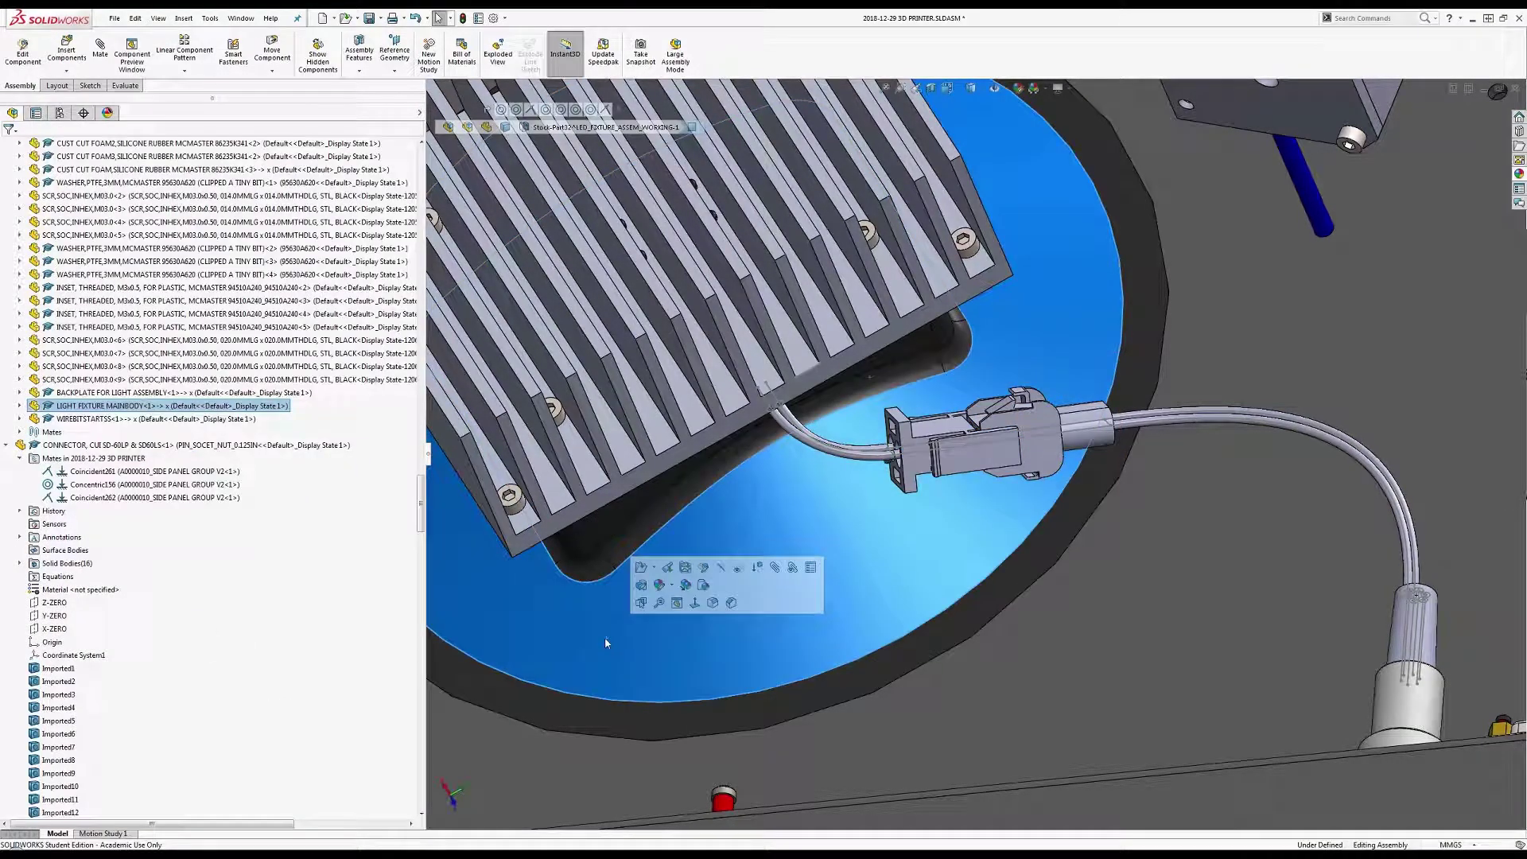
{"action": "scroll", "coordinate": [79, 425], "scroll_direction": "up", "scroll_amount": 12}
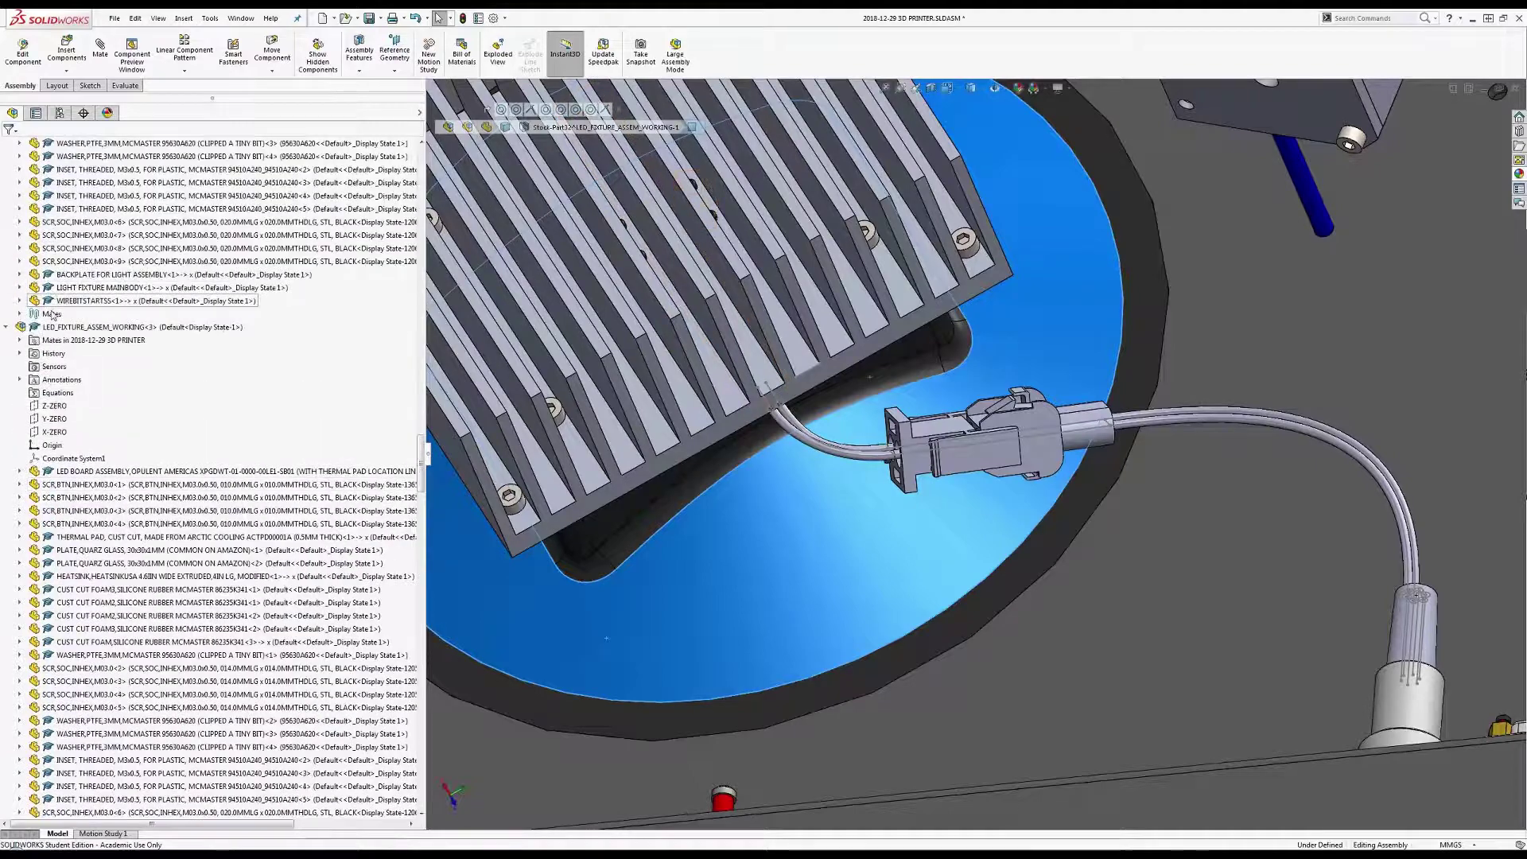
{"action": "left_click", "coordinate": [39, 330]}
{"action": "left_click", "coordinate": [7, 340]}
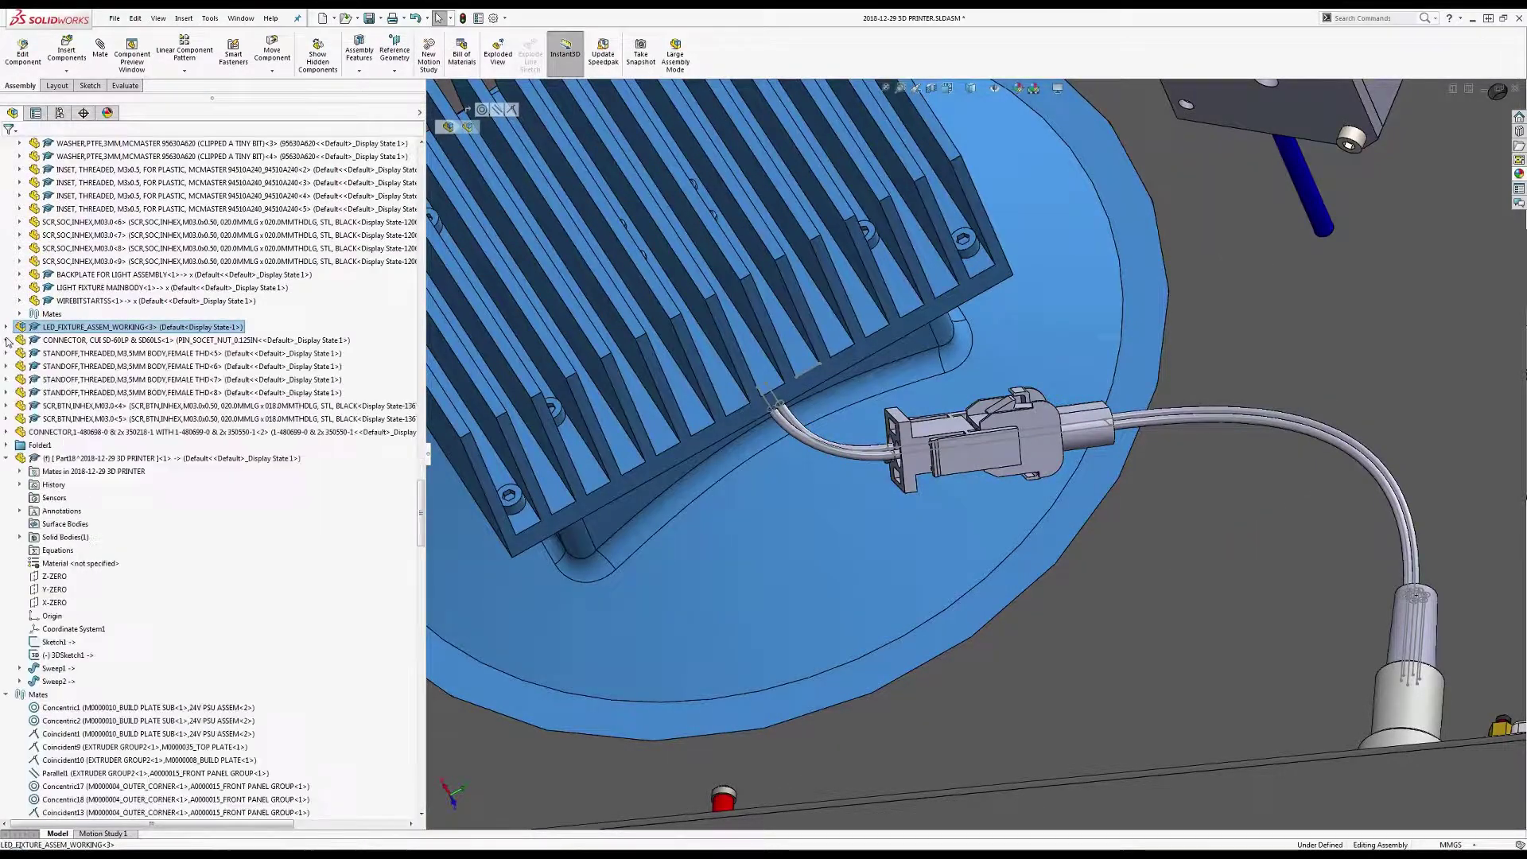
{"action": "left_click_drag", "start_coordinate": [66, 334], "coordinate": [46, 449]}
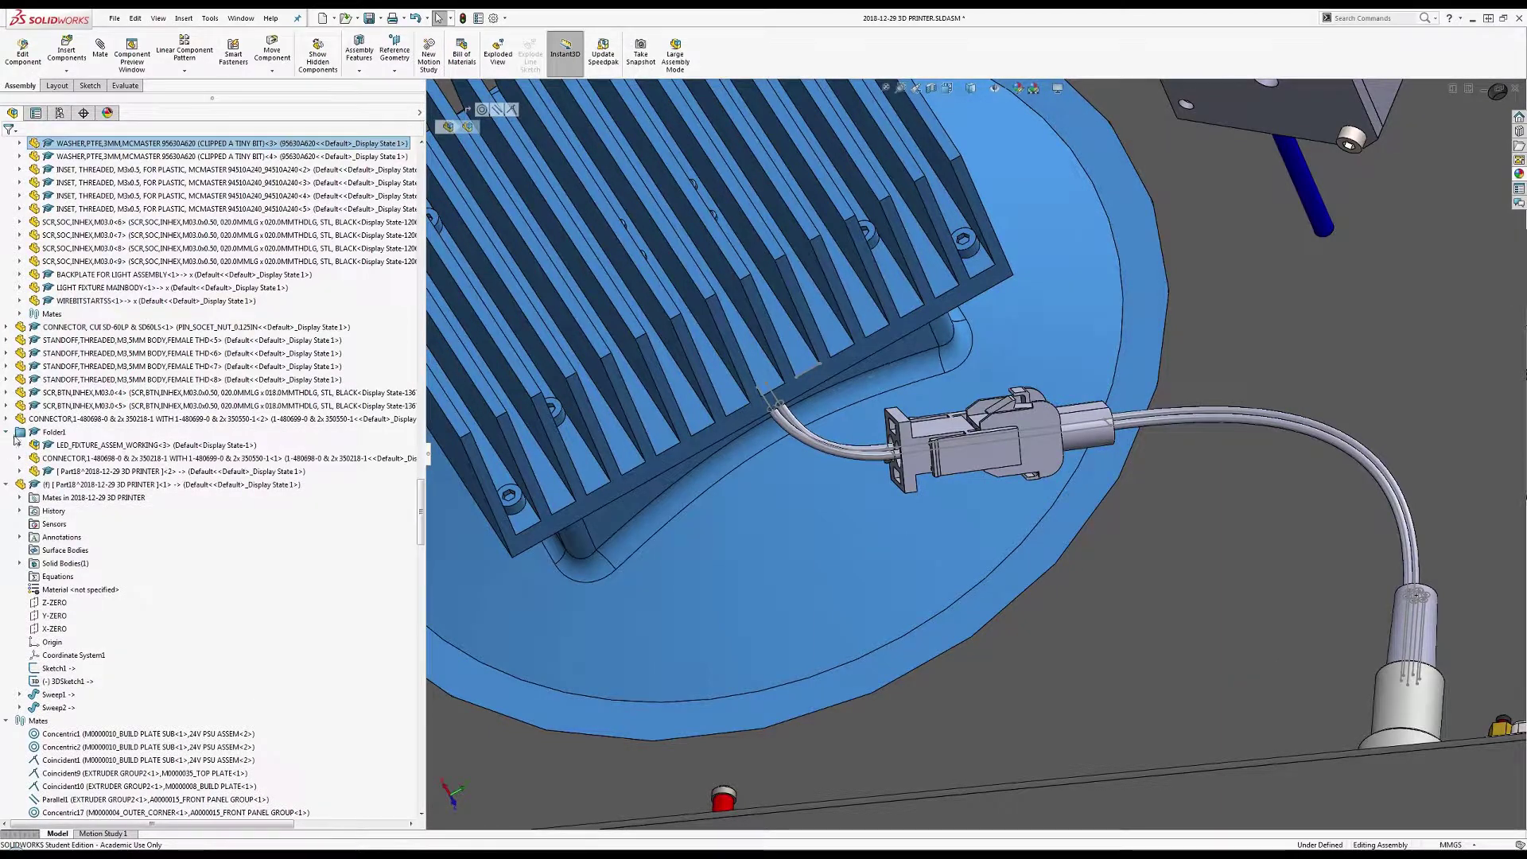
Move the inline connector and the copied two-wire part out of the folder into the LED_FIXTURE_ASSEM_WORKING subassembly.
{"action": "left_click", "coordinate": [70, 457]}
{"action": "scroll", "coordinate": [67, 445], "scroll_direction": "down", "scroll_amount": 1}
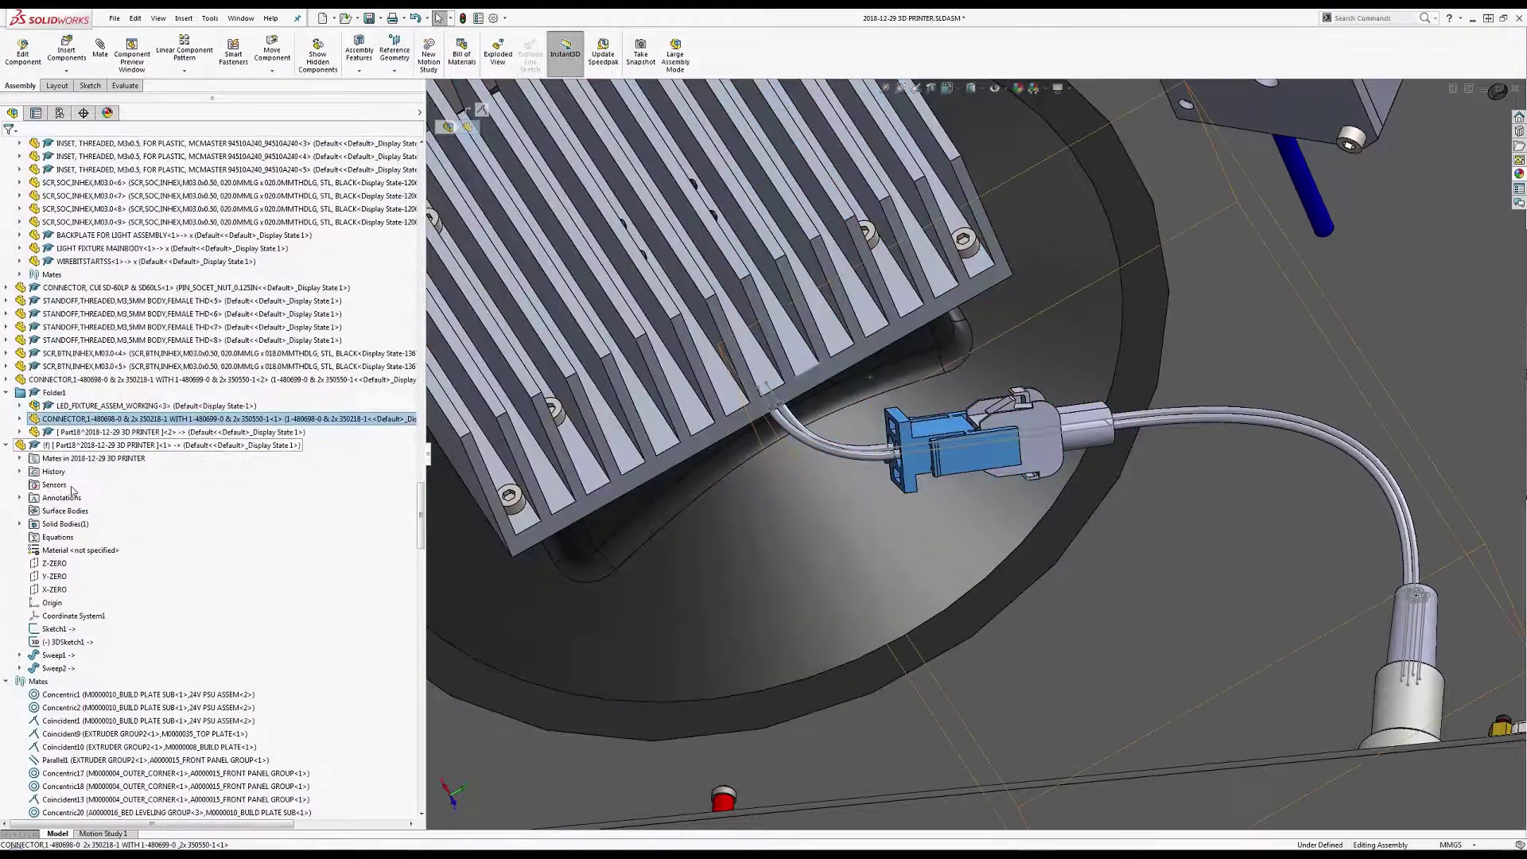
{"action": "left_click_drag", "start_coordinate": [66, 420], "coordinate": [72, 407]}
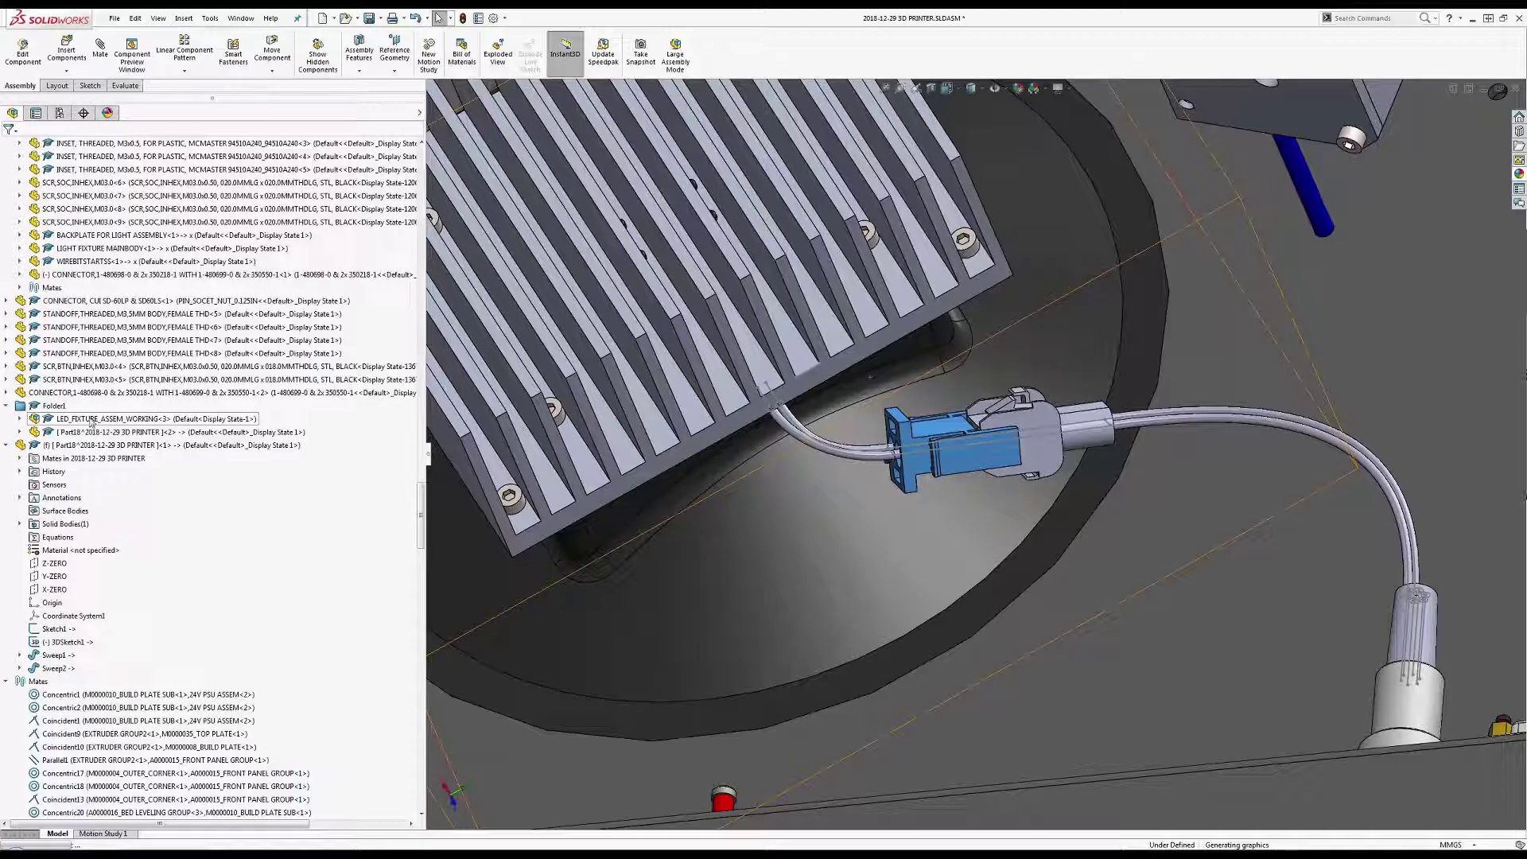
{"action": "left_click", "coordinate": [76, 431]}
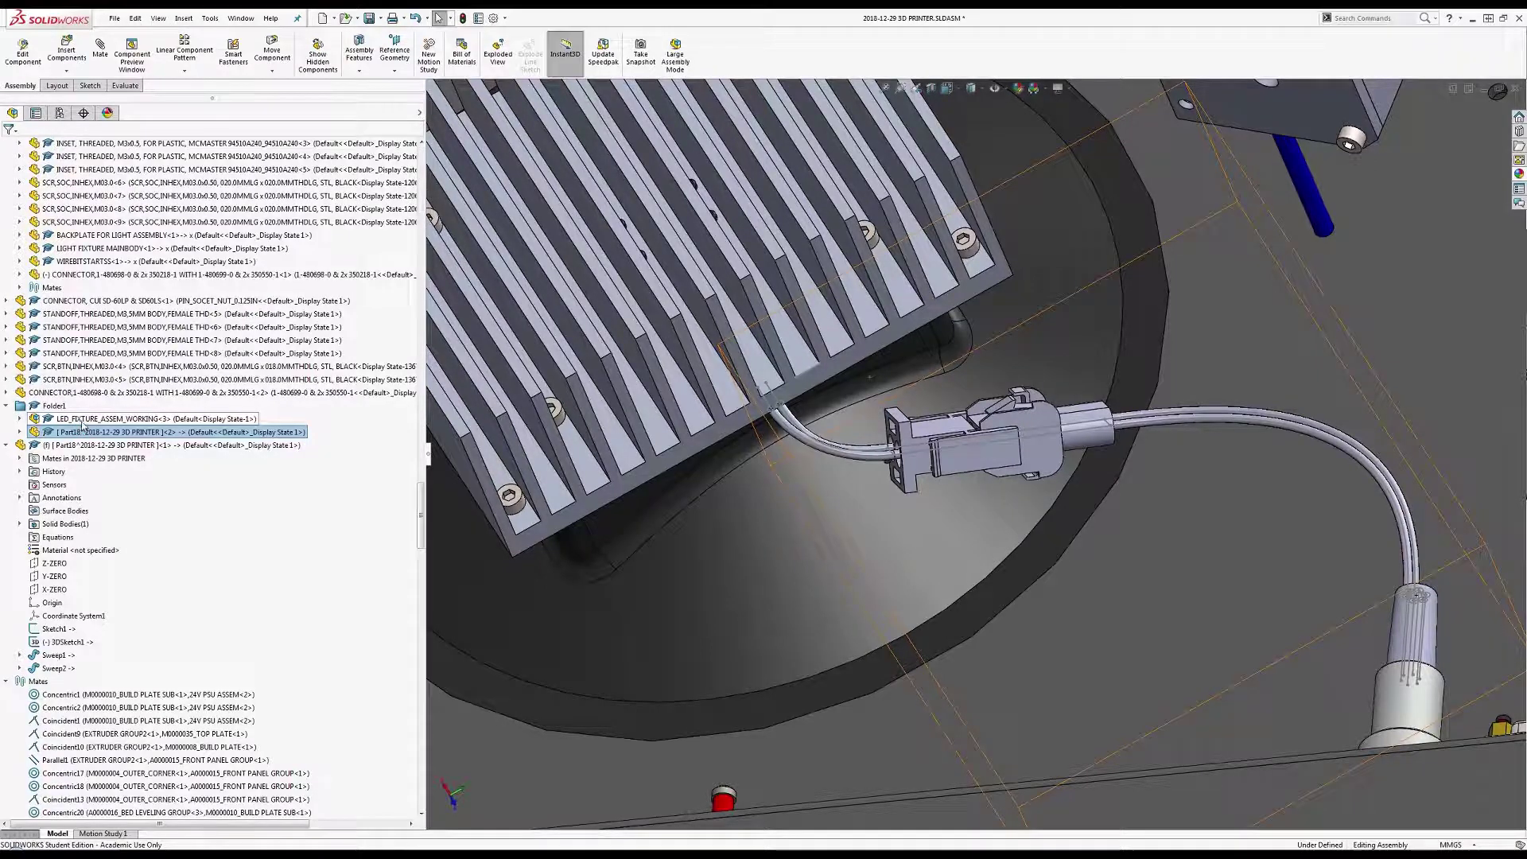
{"action": "left_click_drag", "start_coordinate": [82, 427], "coordinate": [82, 427]}
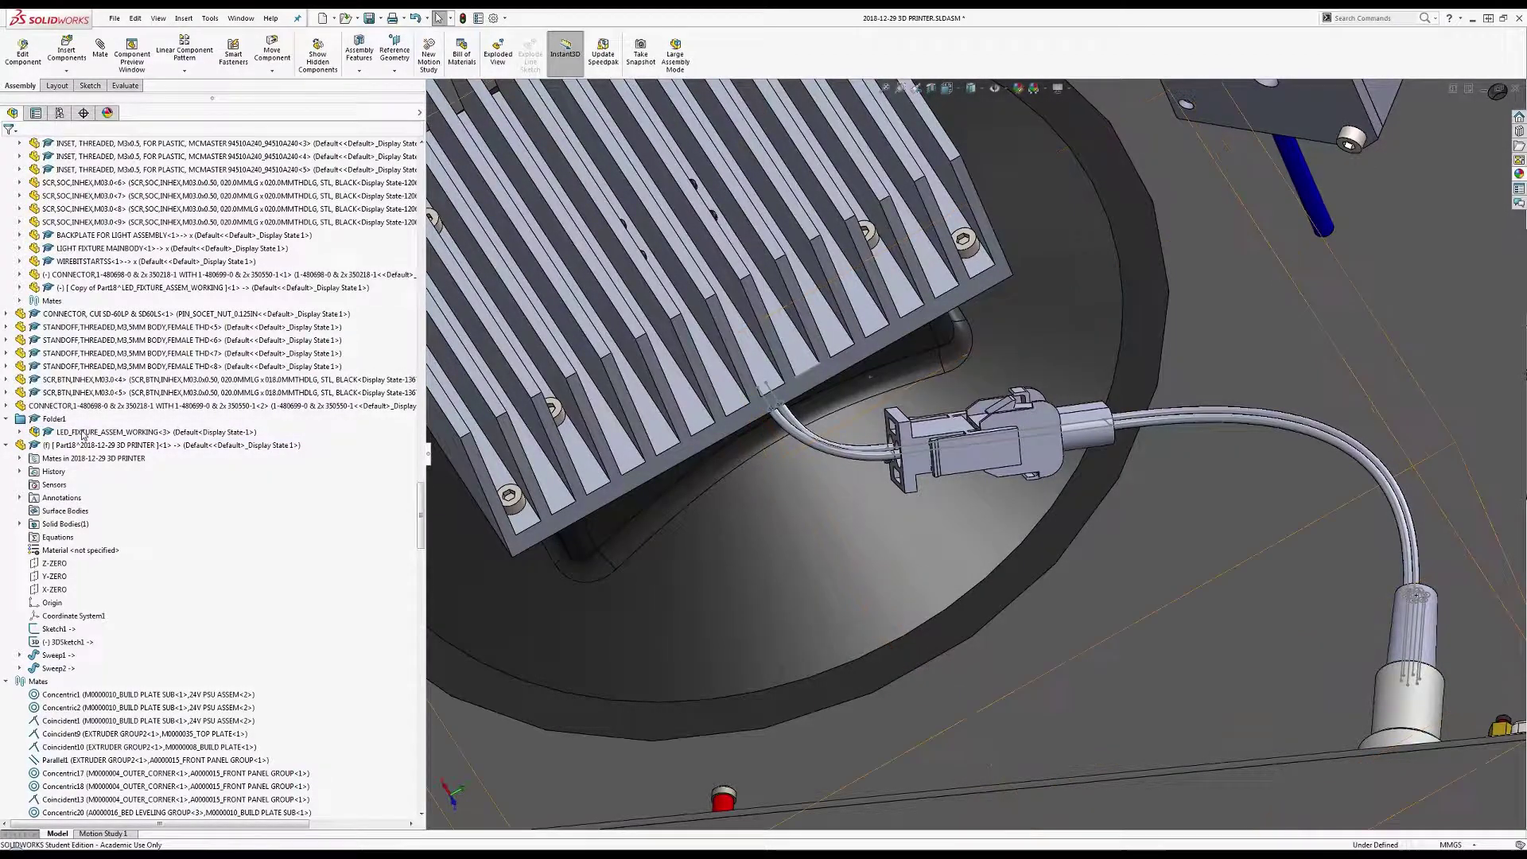
Open the LED_FIXTURE_ASSEM_WORKING subassembly on its own and bring the connector and wire exit into close view.
{"action": "left_click", "coordinate": [82, 432]}
{"action": "left_click", "coordinate": [198, 418]}
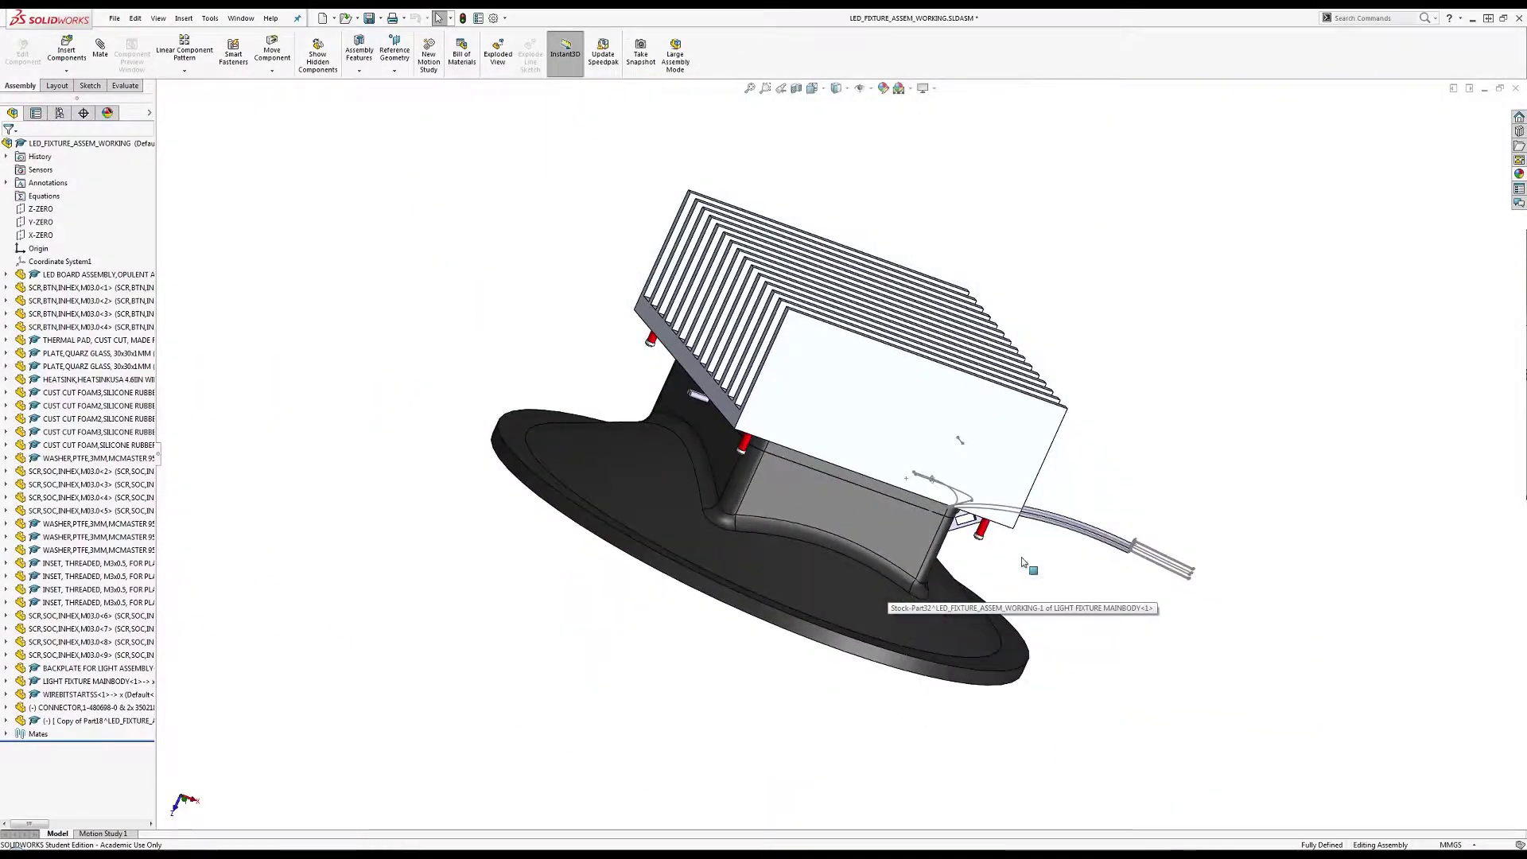
{"action": "middle_click_drag", "start_coordinate": [1024, 562], "coordinate": [414, 373]}
{"action": "scroll", "coordinate": [991, 527], "scroll_direction": "down", "scroll_amount": 5}
{"action": "scroll", "coordinate": [688, 443], "scroll_direction": "down", "scroll_amount": 5}
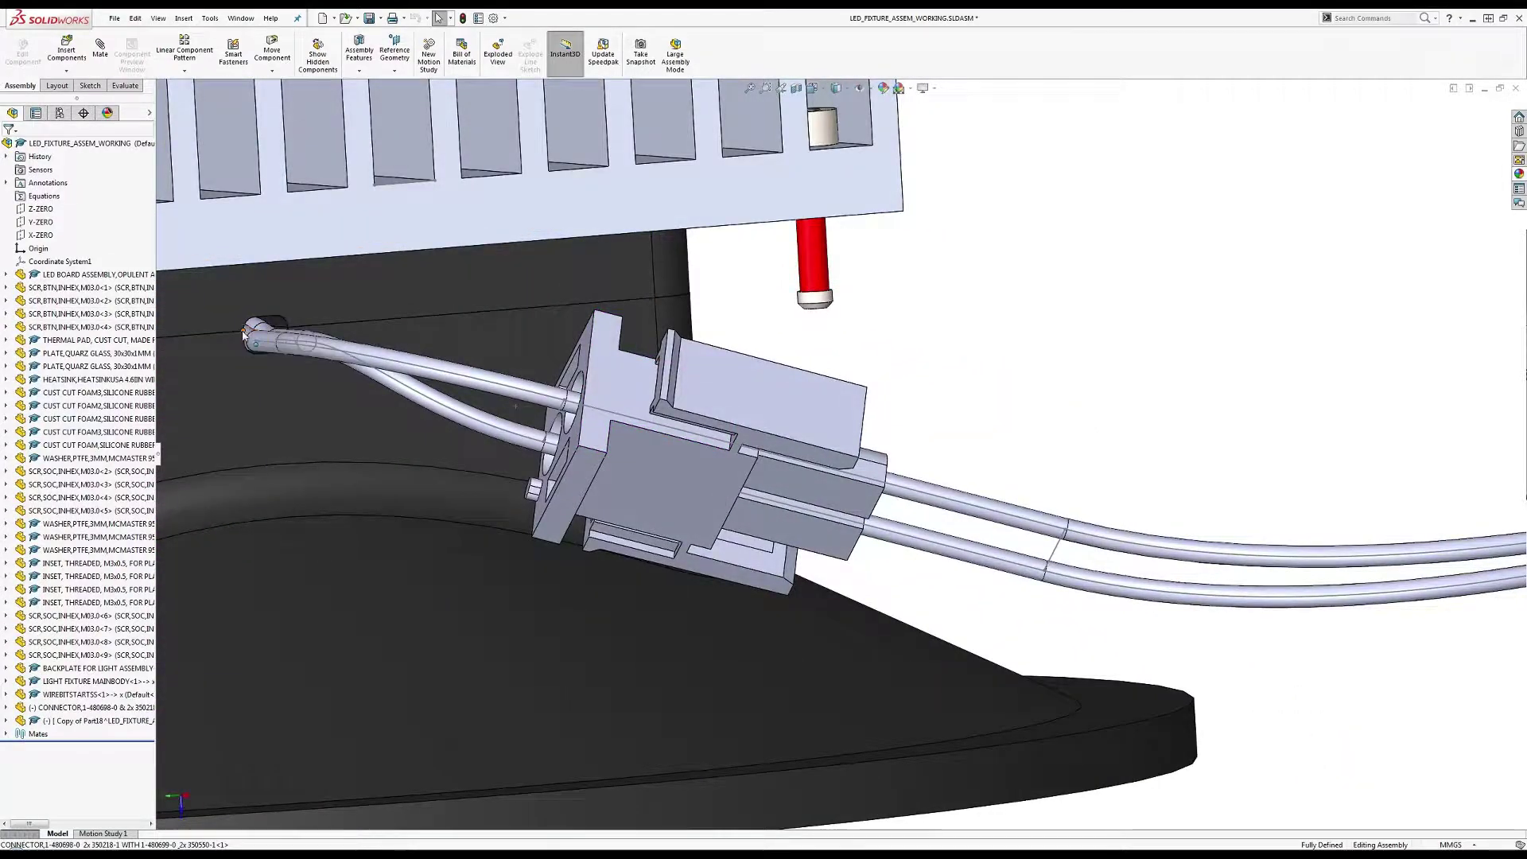
{"action": "scroll", "coordinate": [243, 334], "scroll_direction": "up", "scroll_amount": 5}
Hide the fixture's backplate to examine the wires running out beneath the heatsink, and restore the backplate.
{"action": "left_click", "coordinate": [397, 370]}
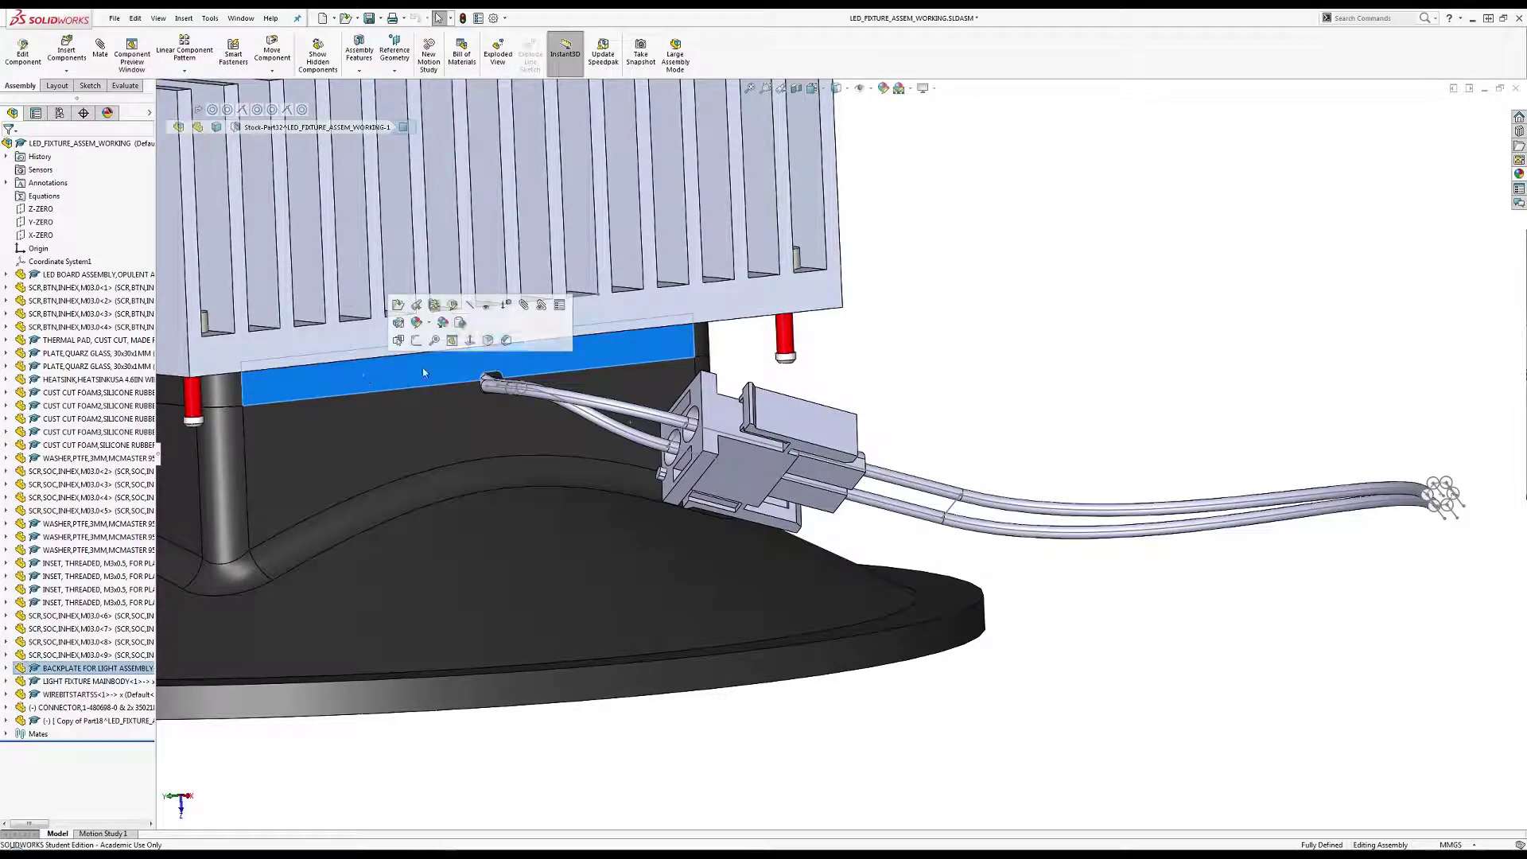
{"action": "left_click", "coordinate": [468, 307]}
{"action": "scroll", "coordinate": [448, 372], "scroll_direction": "down", "scroll_amount": 2}
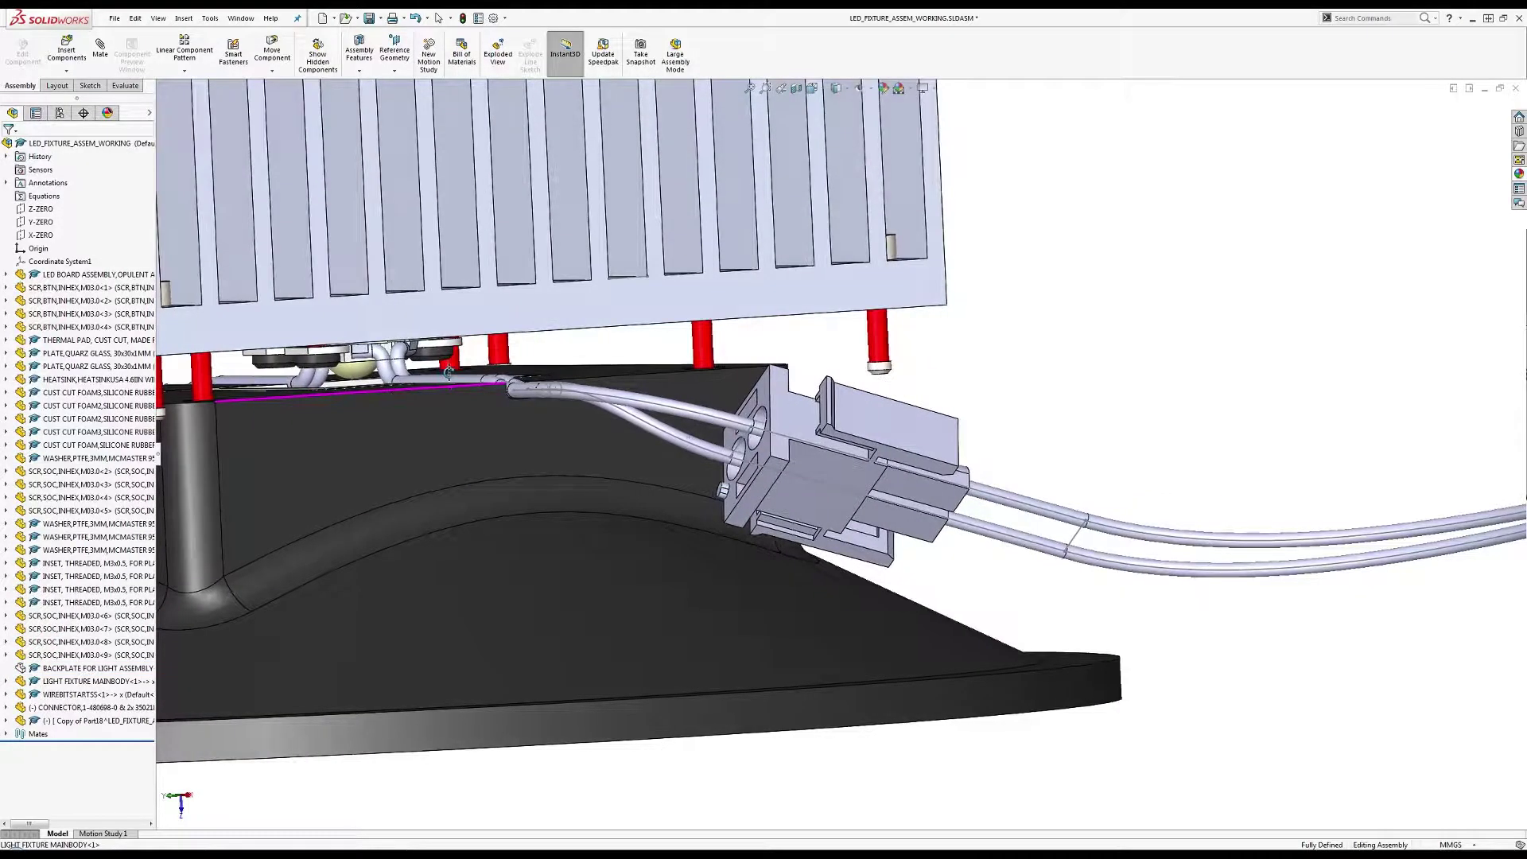
{"action": "scroll", "coordinate": [449, 372], "scroll_direction": "up", "scroll_amount": 3}
{"action": "middle_click_drag", "start_coordinate": [409, 403], "coordinate": [374, 409]}
{"action": "scroll", "coordinate": [341, 418], "scroll_direction": "down", "scroll_amount": 3}
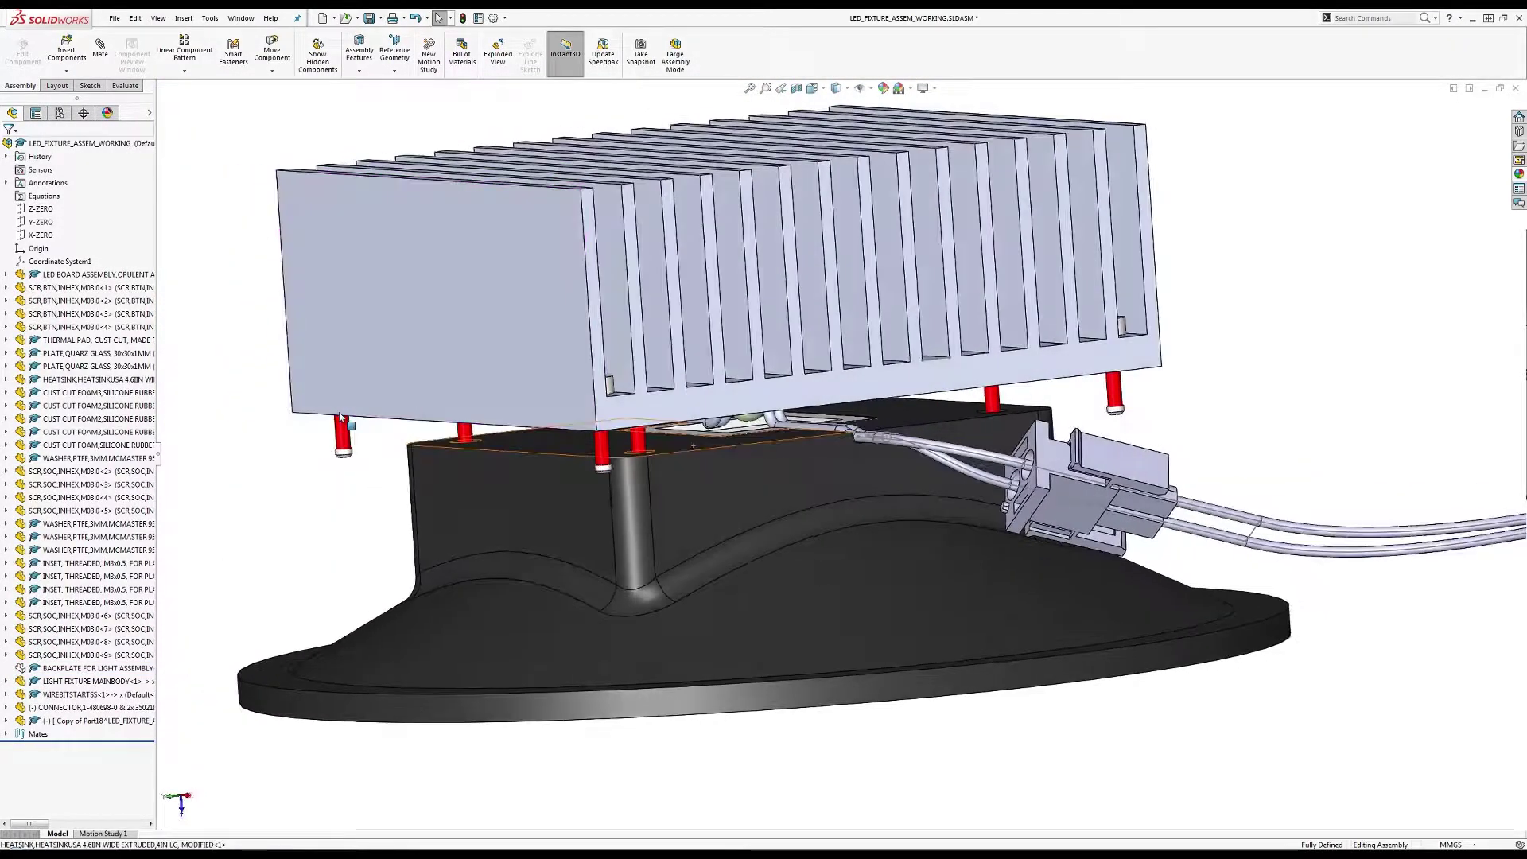
{"action": "scroll", "coordinate": [340, 417], "scroll_direction": "up", "scroll_amount": 3}
{"action": "scroll", "coordinate": [843, 461], "scroll_direction": "down", "scroll_amount": 5}
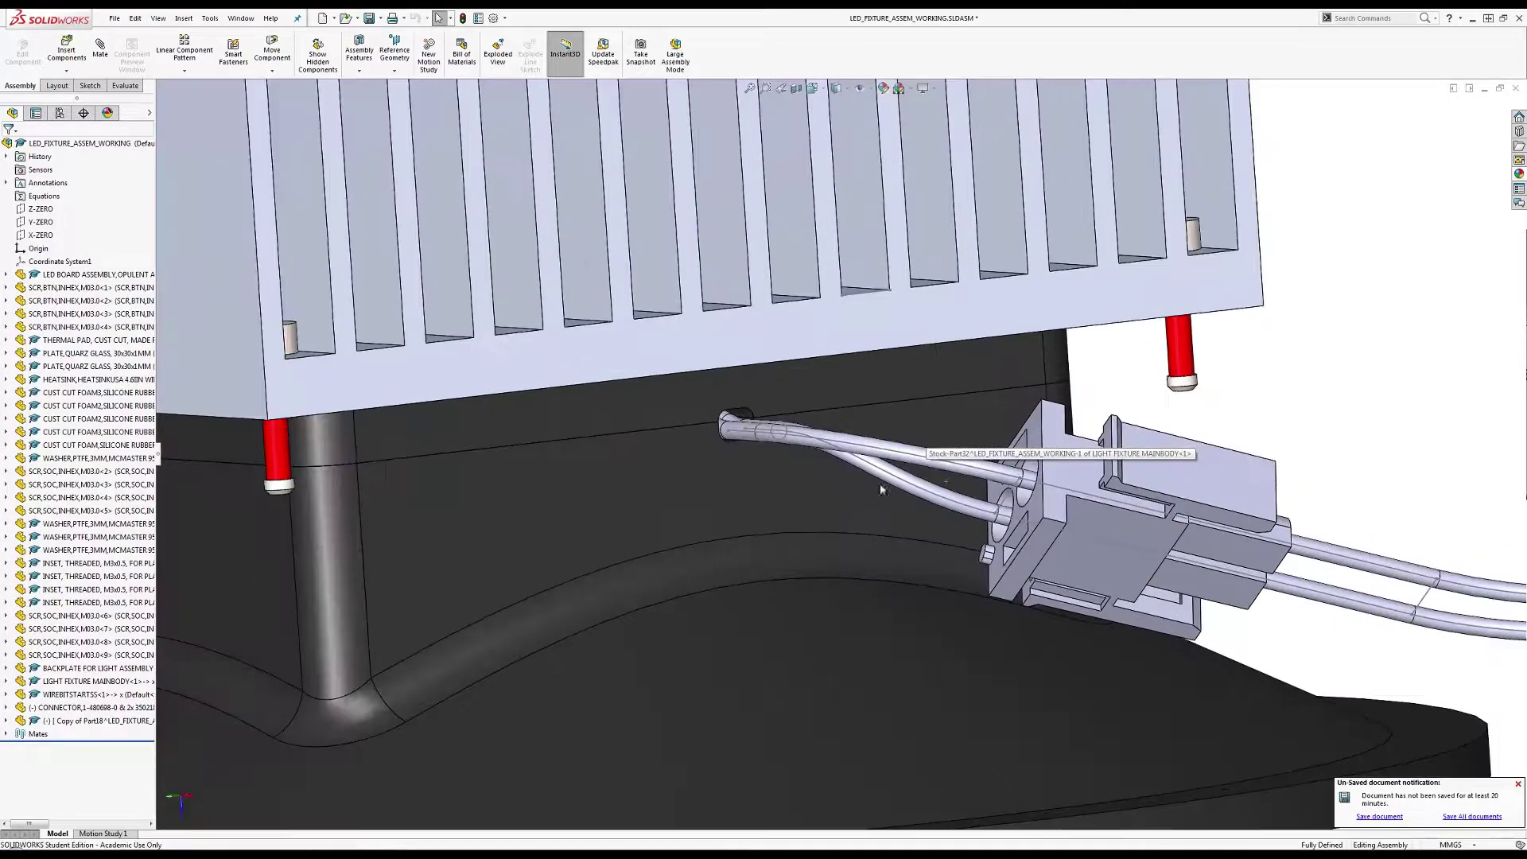
Try to form a new subassembly from the WIREBITSTARTSS part, the inline connector and the copied two-wire part.
{"action": "left_click", "coordinate": [721, 426]}
{"action": "mouse_move", "coordinate": [720, 426]}
{"action": "middle_mouse_down"}
{"action": "mouse_move", "coordinate": [726, 481]}
{"action": "mouse_move", "coordinate": [729, 427]}
{"action": "middle_mouse_up"}
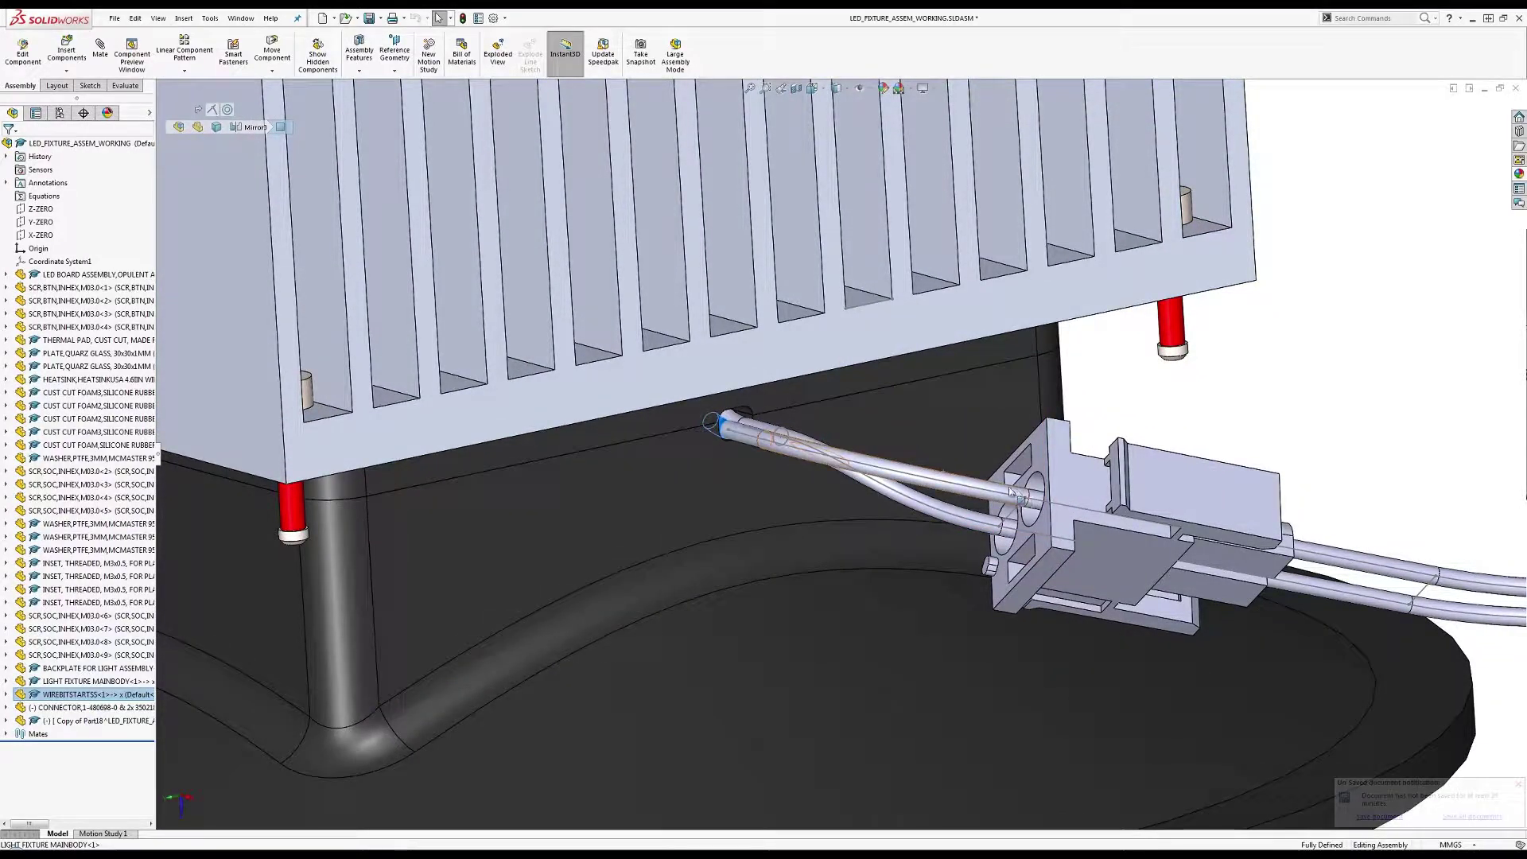
{"action": "scroll", "coordinate": [1018, 495], "scroll_direction": "up", "scroll_amount": 3}
{"action": "scroll", "coordinate": [938, 450], "scroll_direction": "down", "scroll_amount": 6}
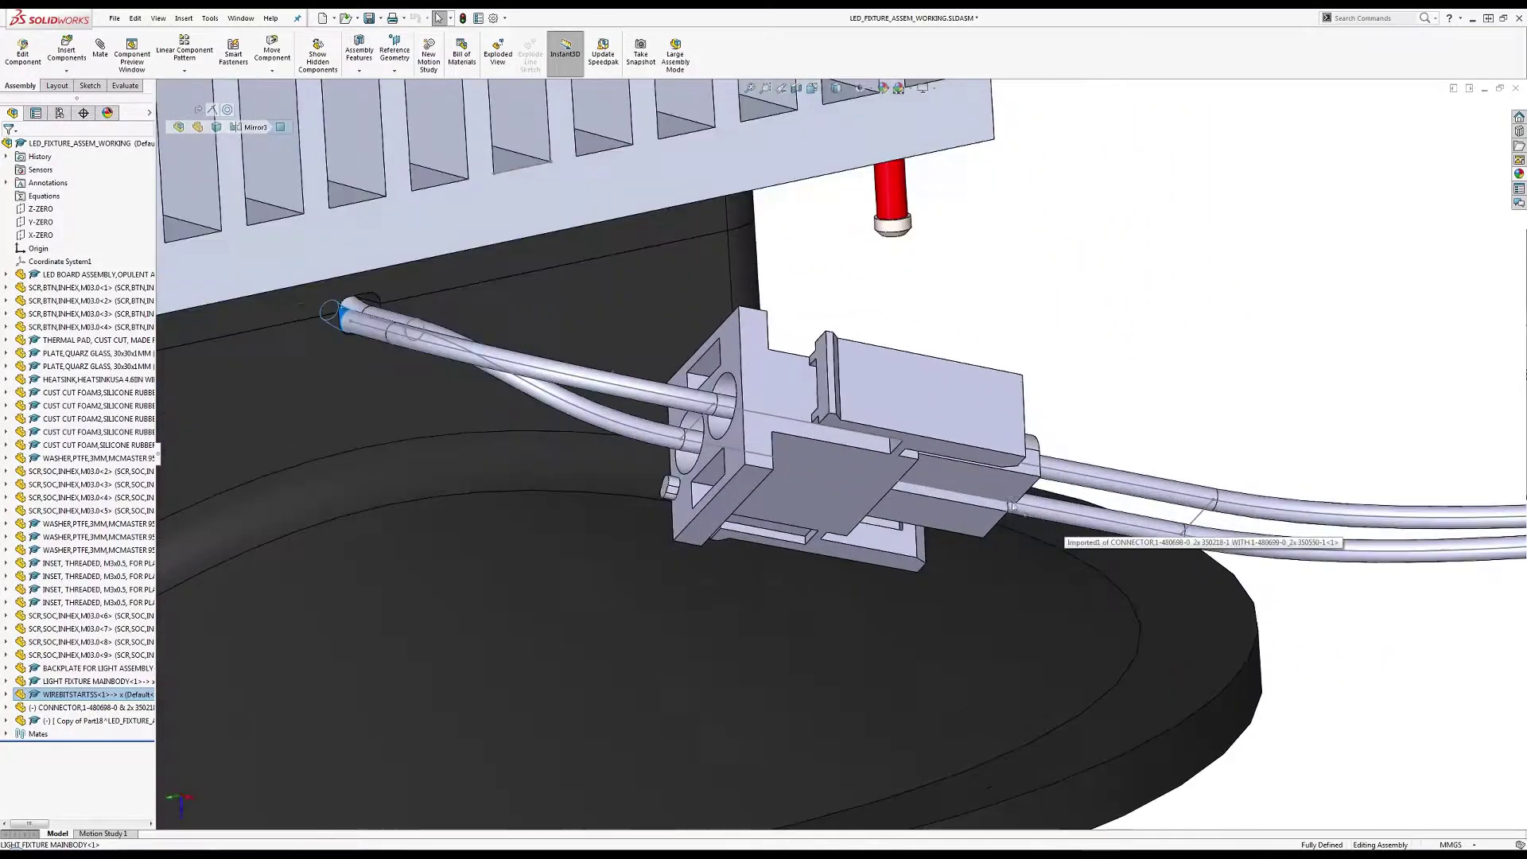
{"action": "scroll", "coordinate": [939, 447], "scroll_direction": "up", "scroll_amount": 5}
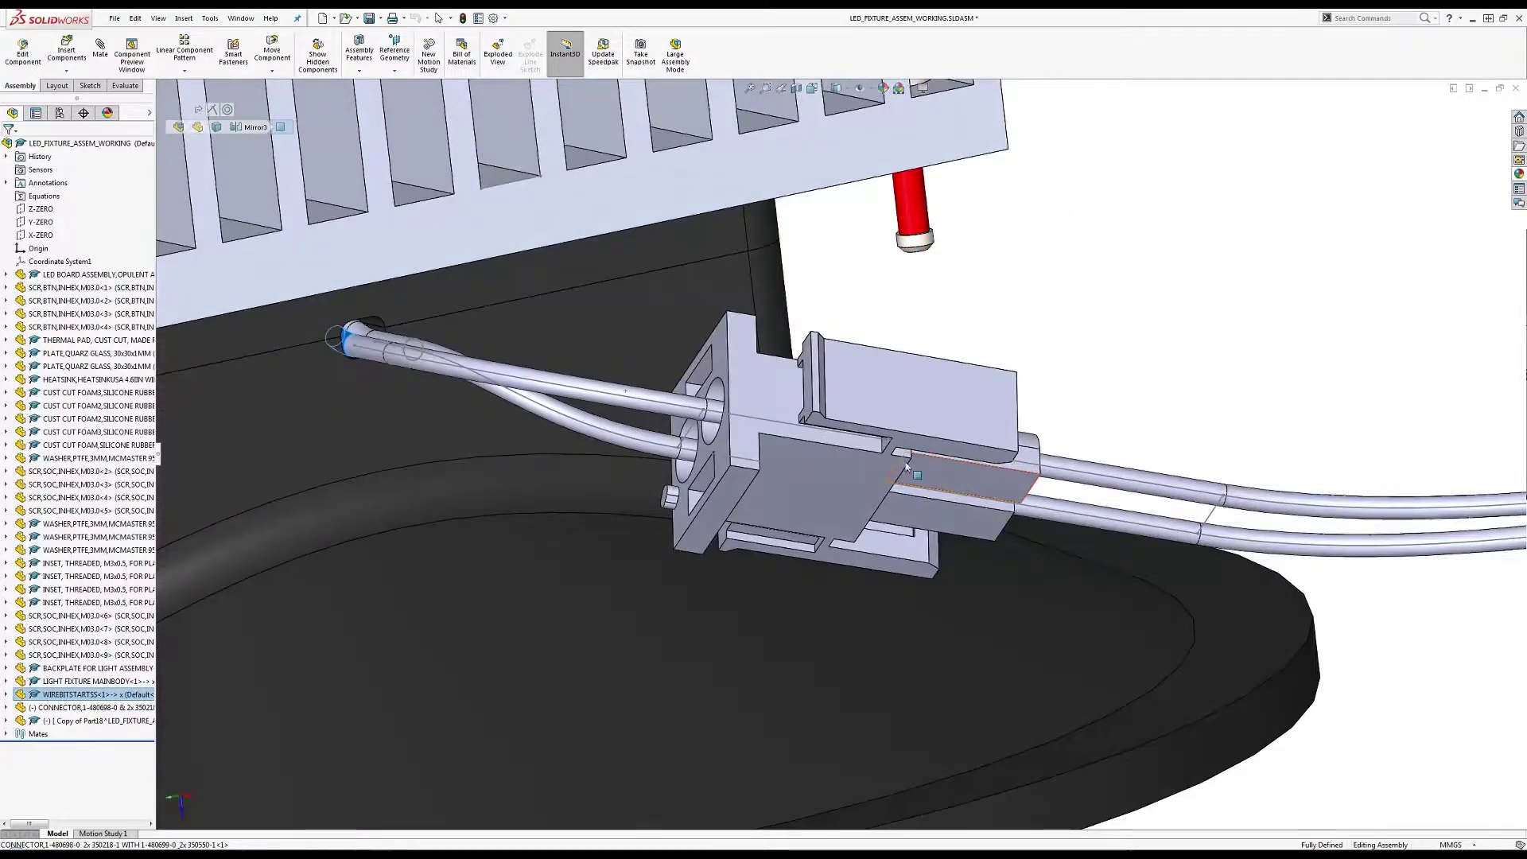
{"action": "scroll", "coordinate": [632, 402], "scroll_direction": "down", "scroll_amount": 8}
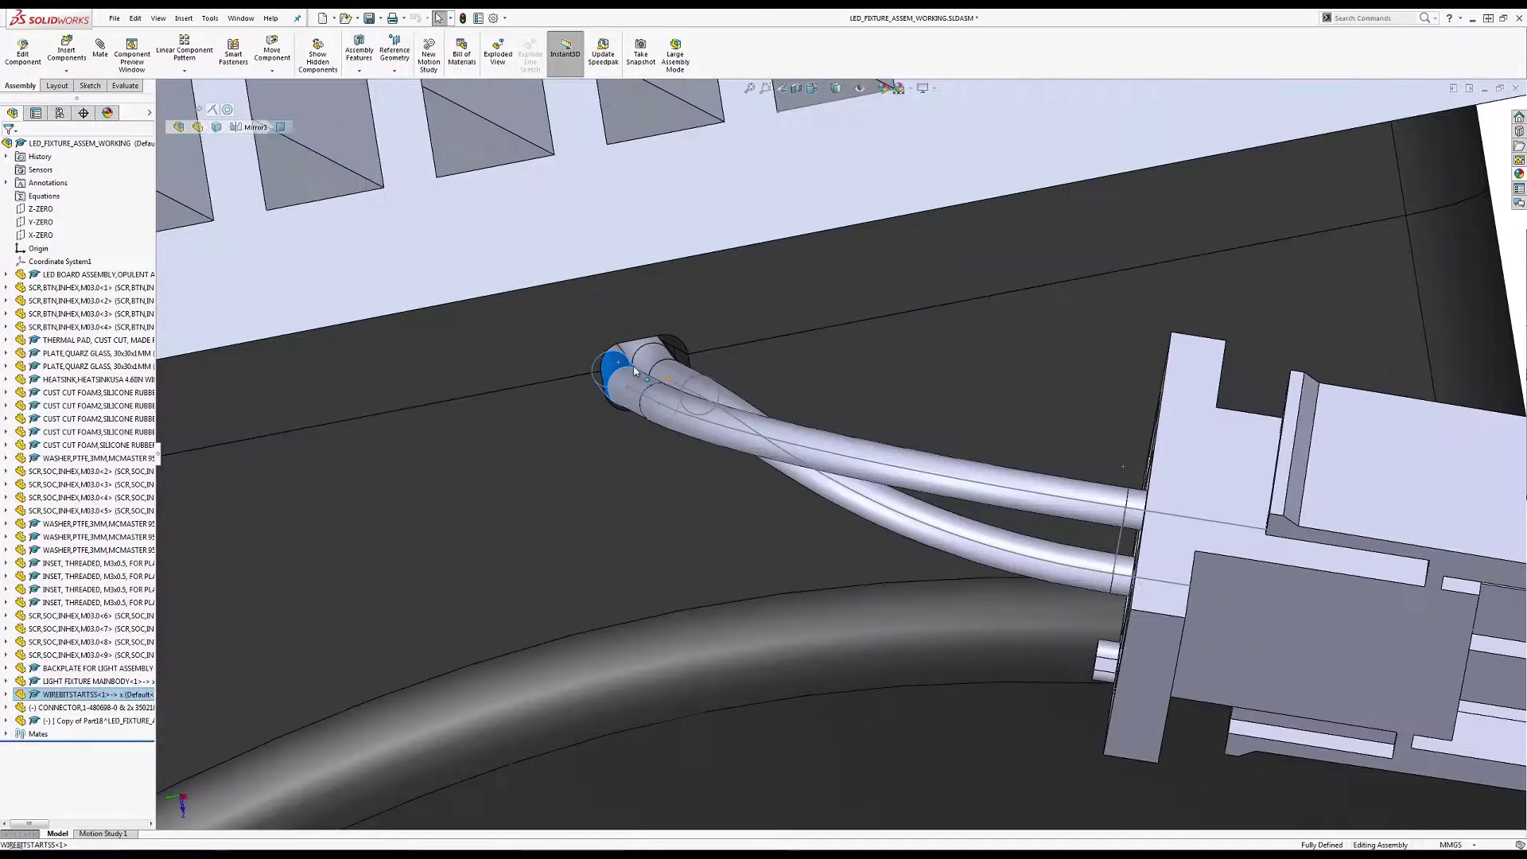
{"action": "left_click", "coordinate": [630, 356]}
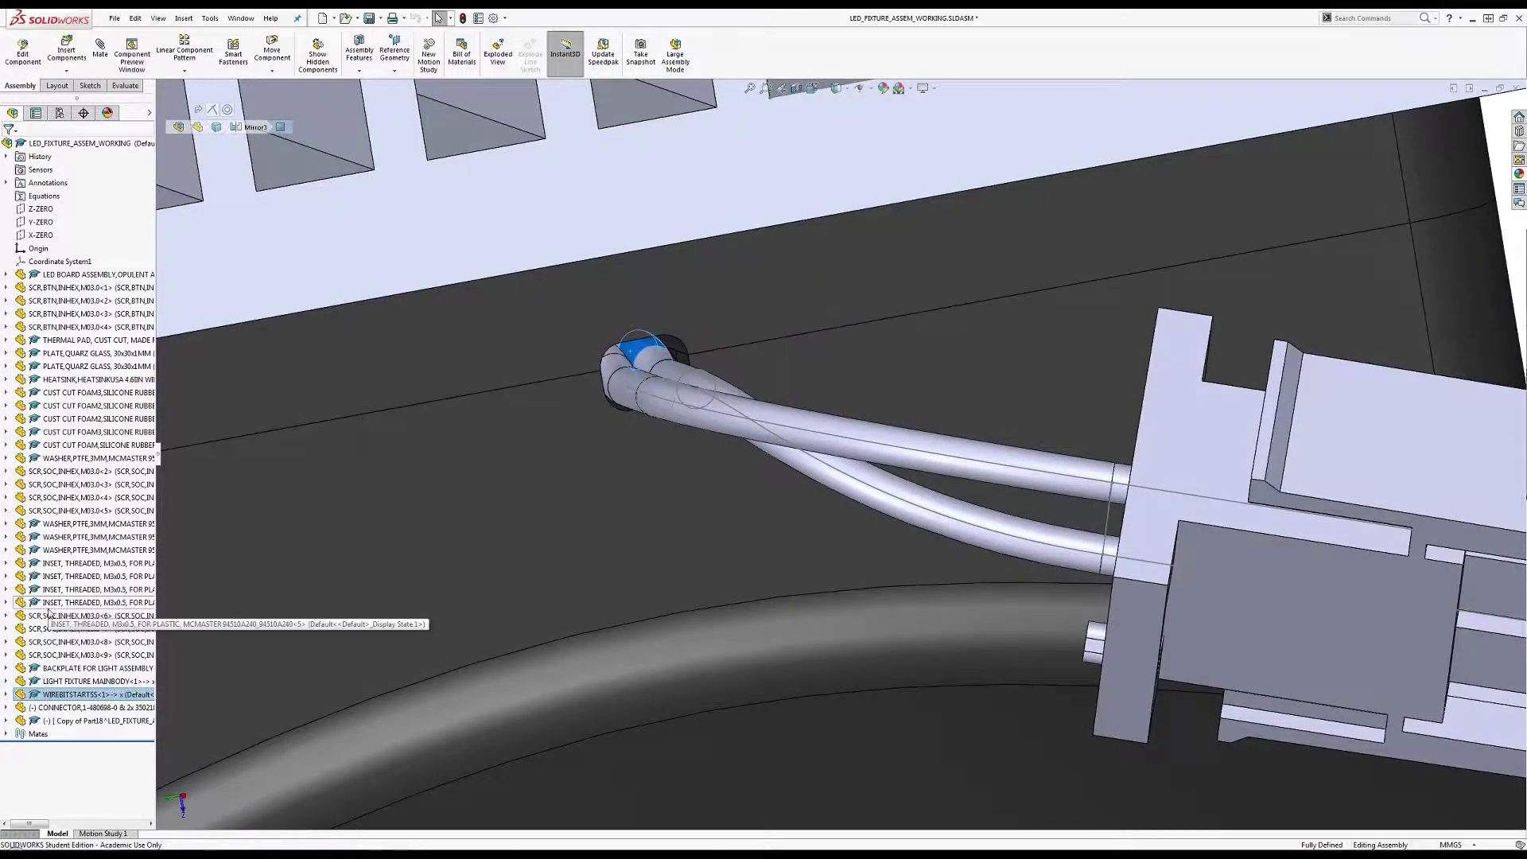
{"action": "left_click", "coordinate": [72, 708], "text": "ctrl"}
{"action": "left_click", "coordinate": [72, 721], "text": "ctrl"}
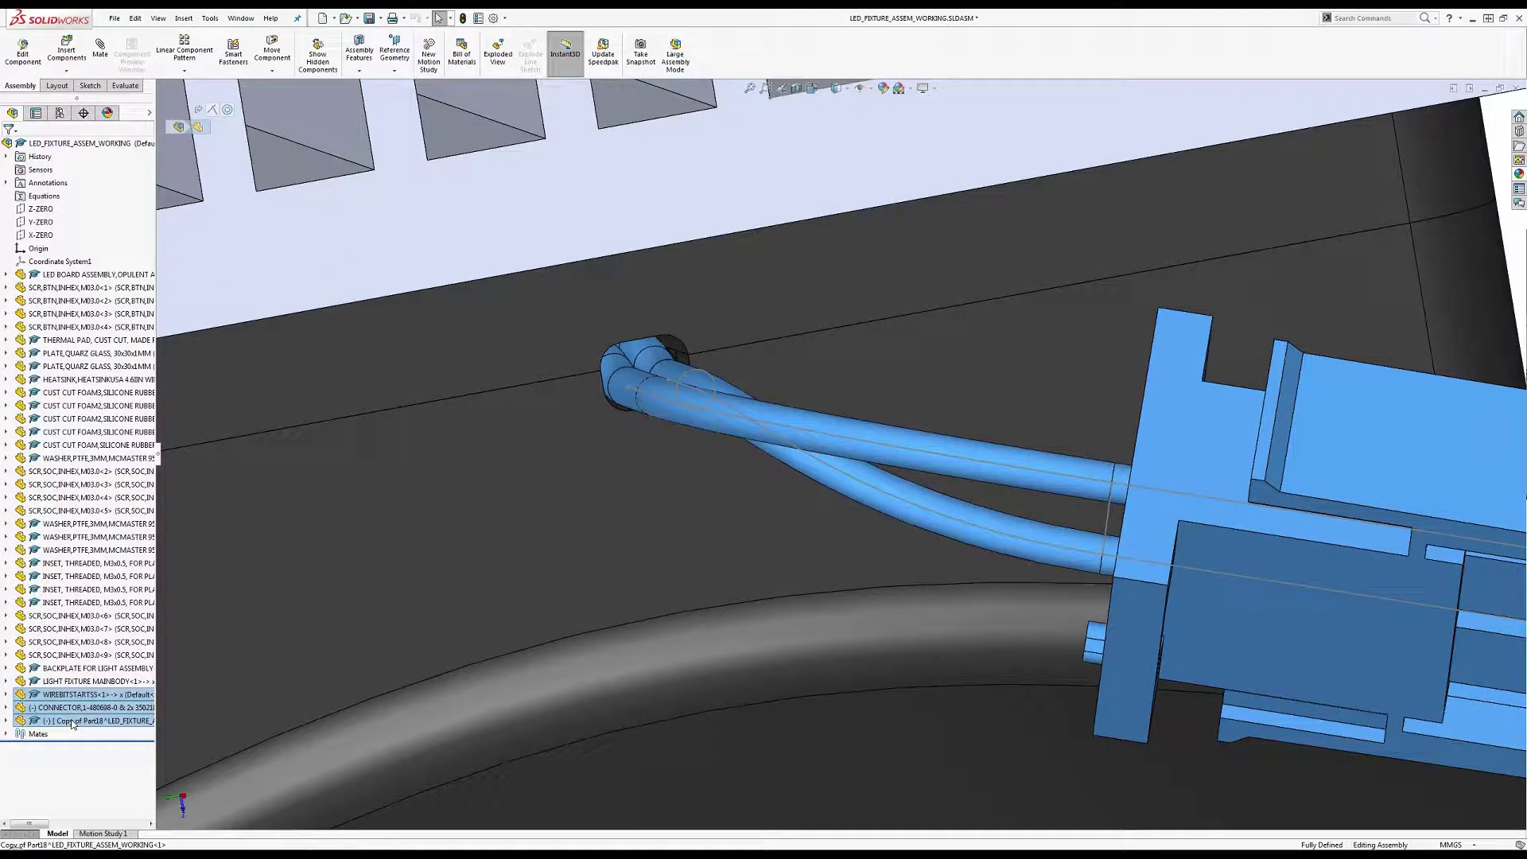
{"action": "right_click", "coordinate": [72, 721]}
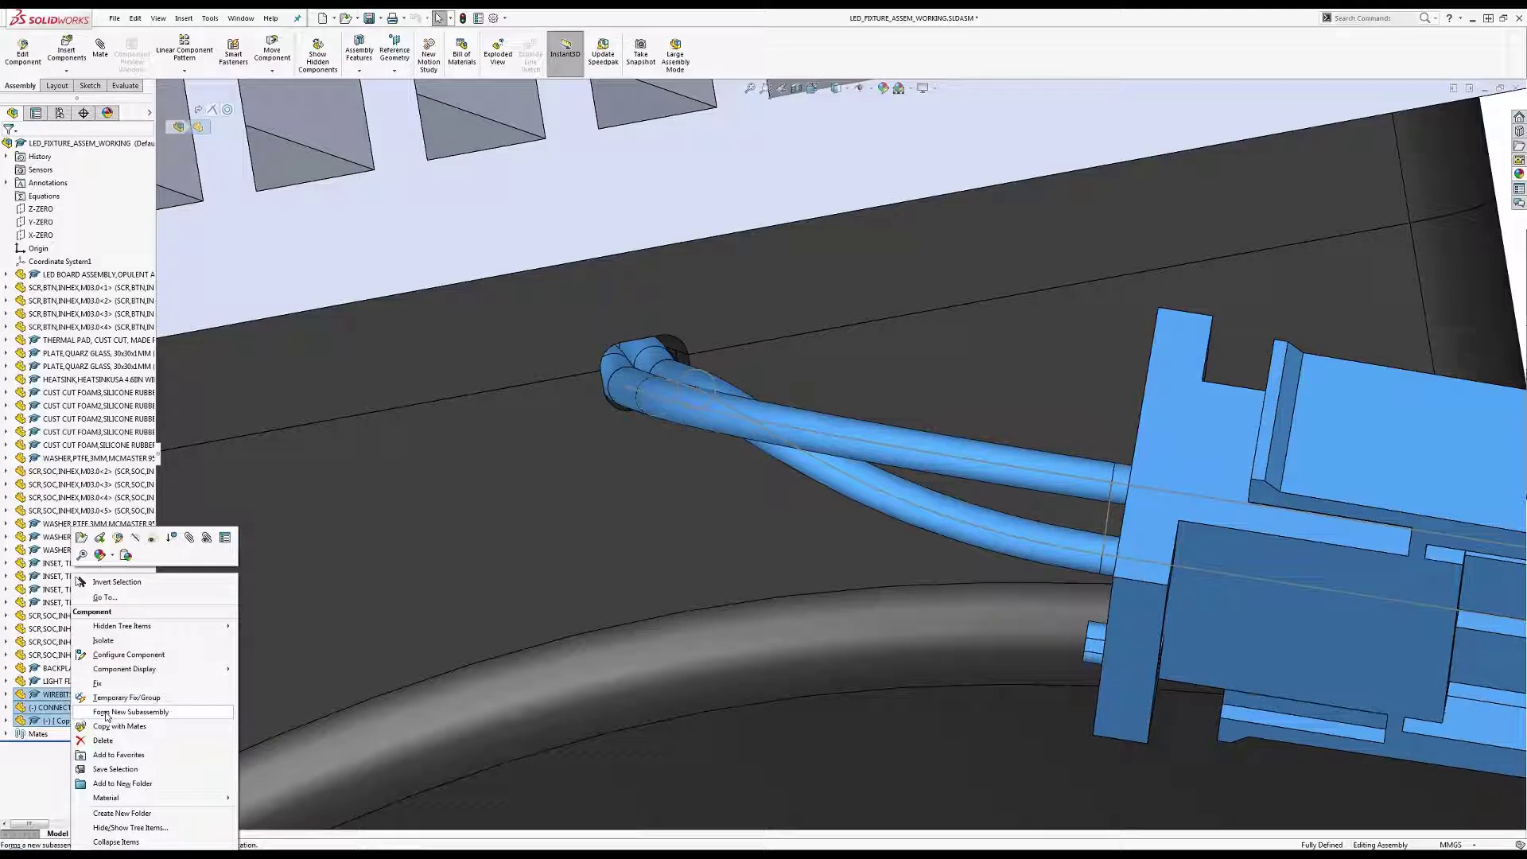
{"action": "left_click", "coordinate": [106, 712]}
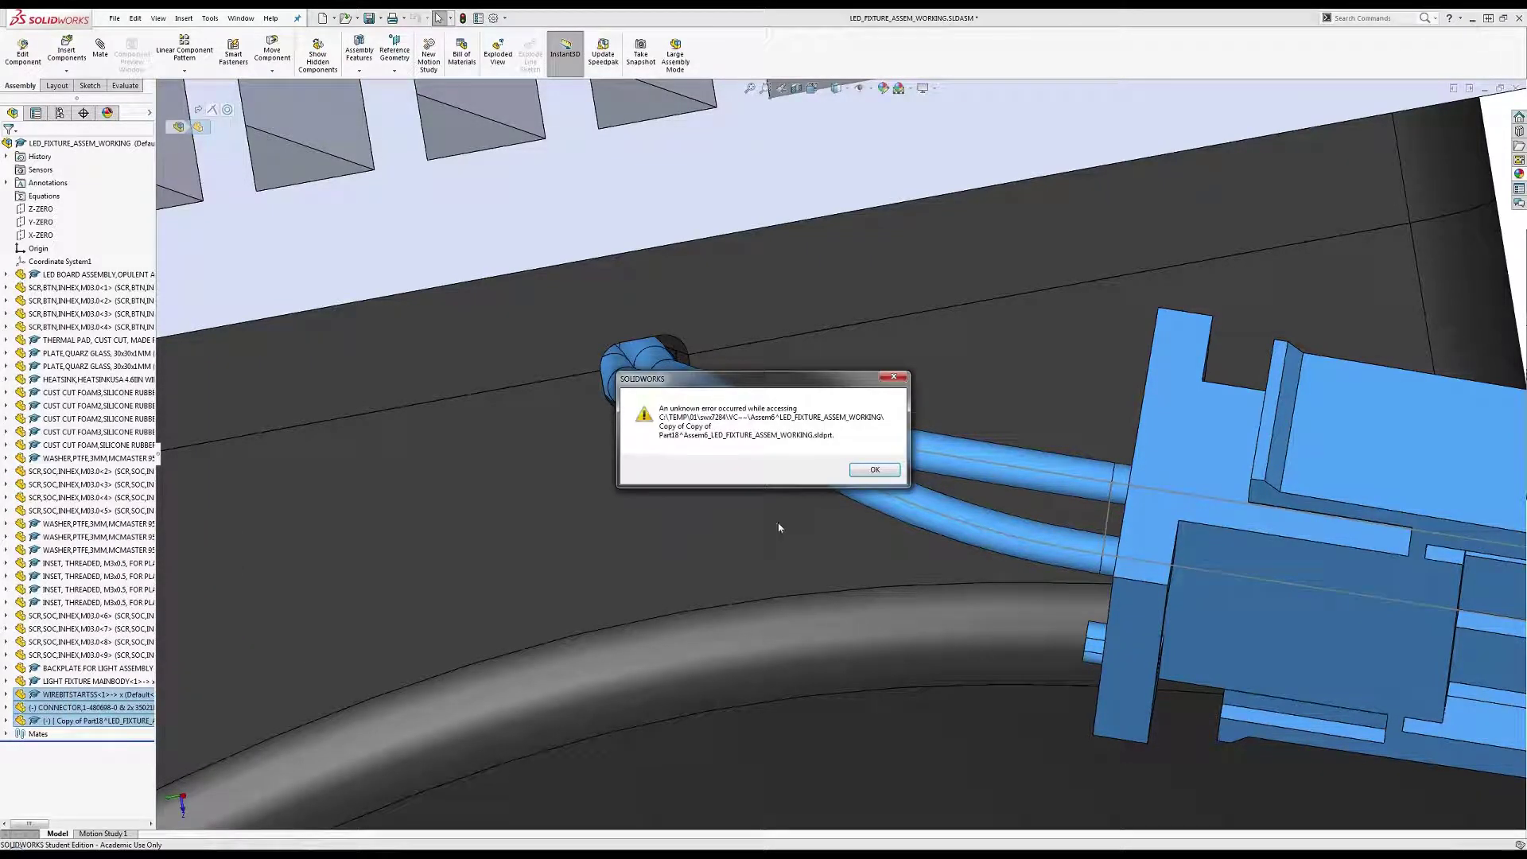
{"action": "left_click", "coordinate": [861, 469]}
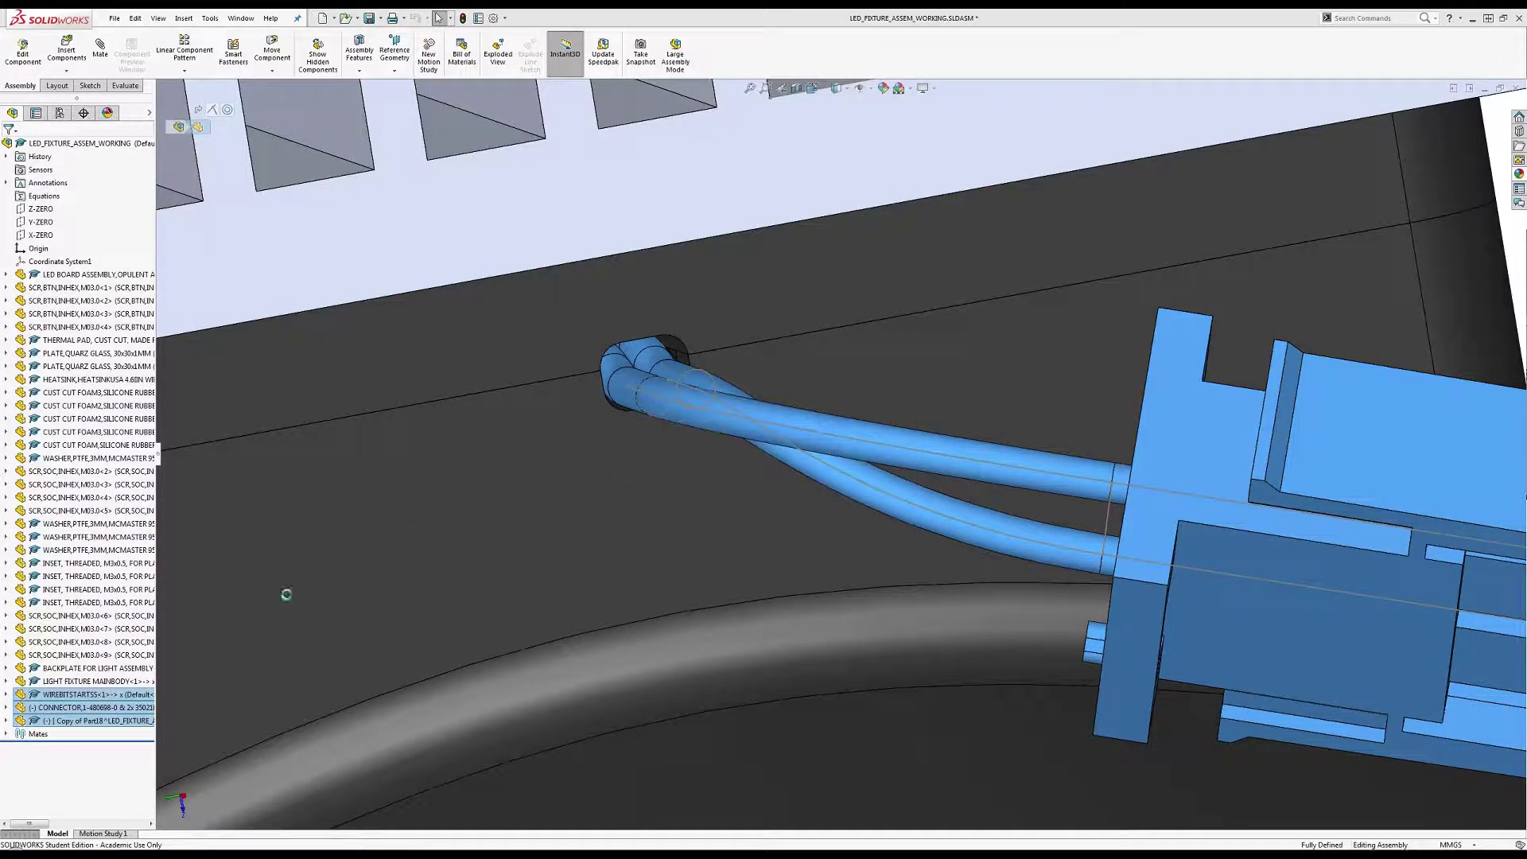
Open the copied two-wire part on its own and try to save it under the name AAA.
{"action": "left_click", "coordinate": [68, 708]}
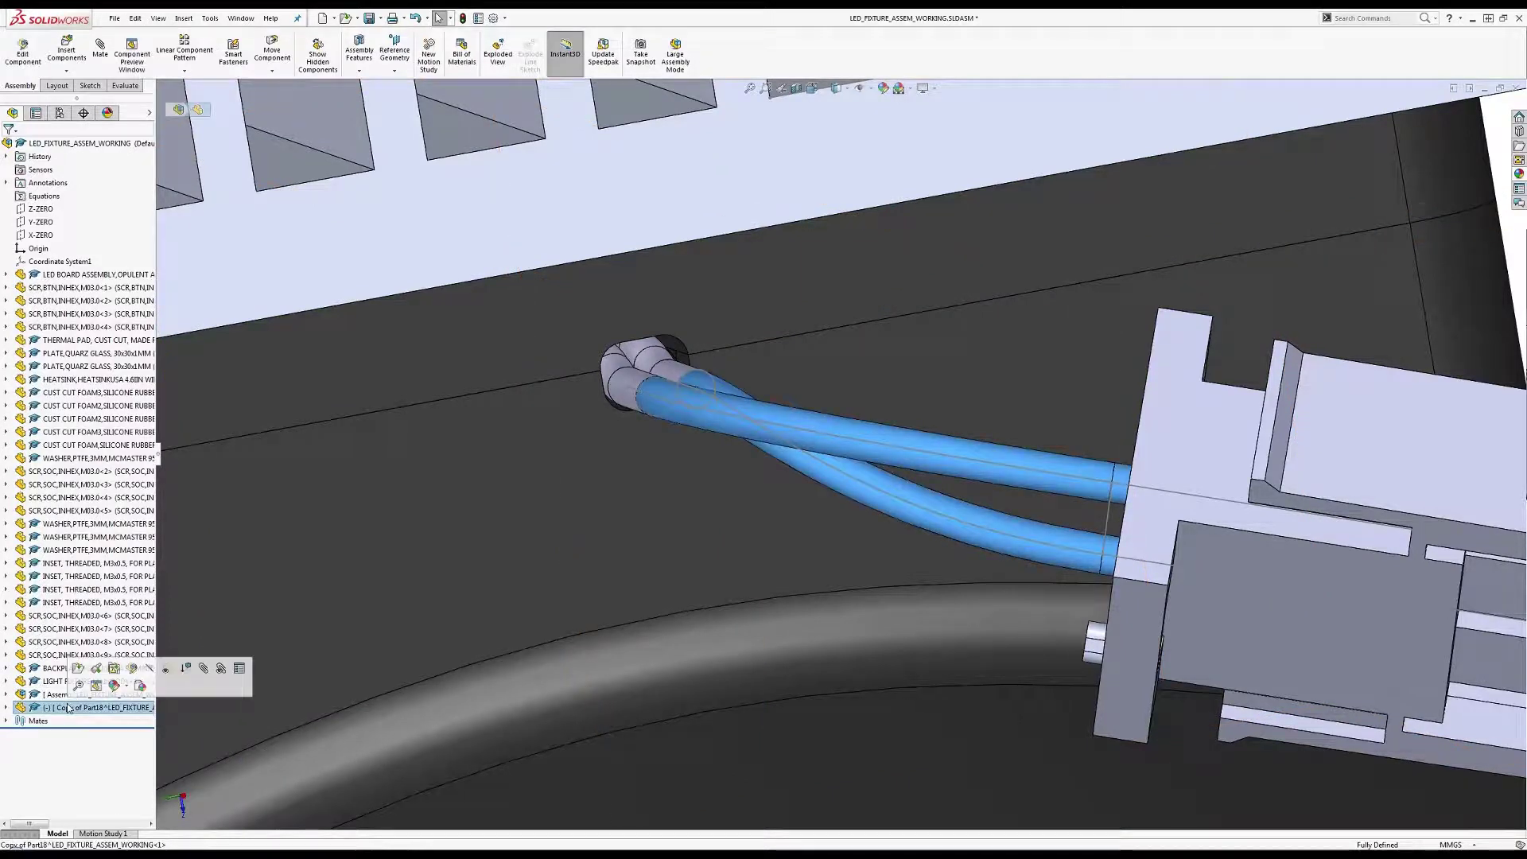
{"action": "left_click", "coordinate": [177, 668]}
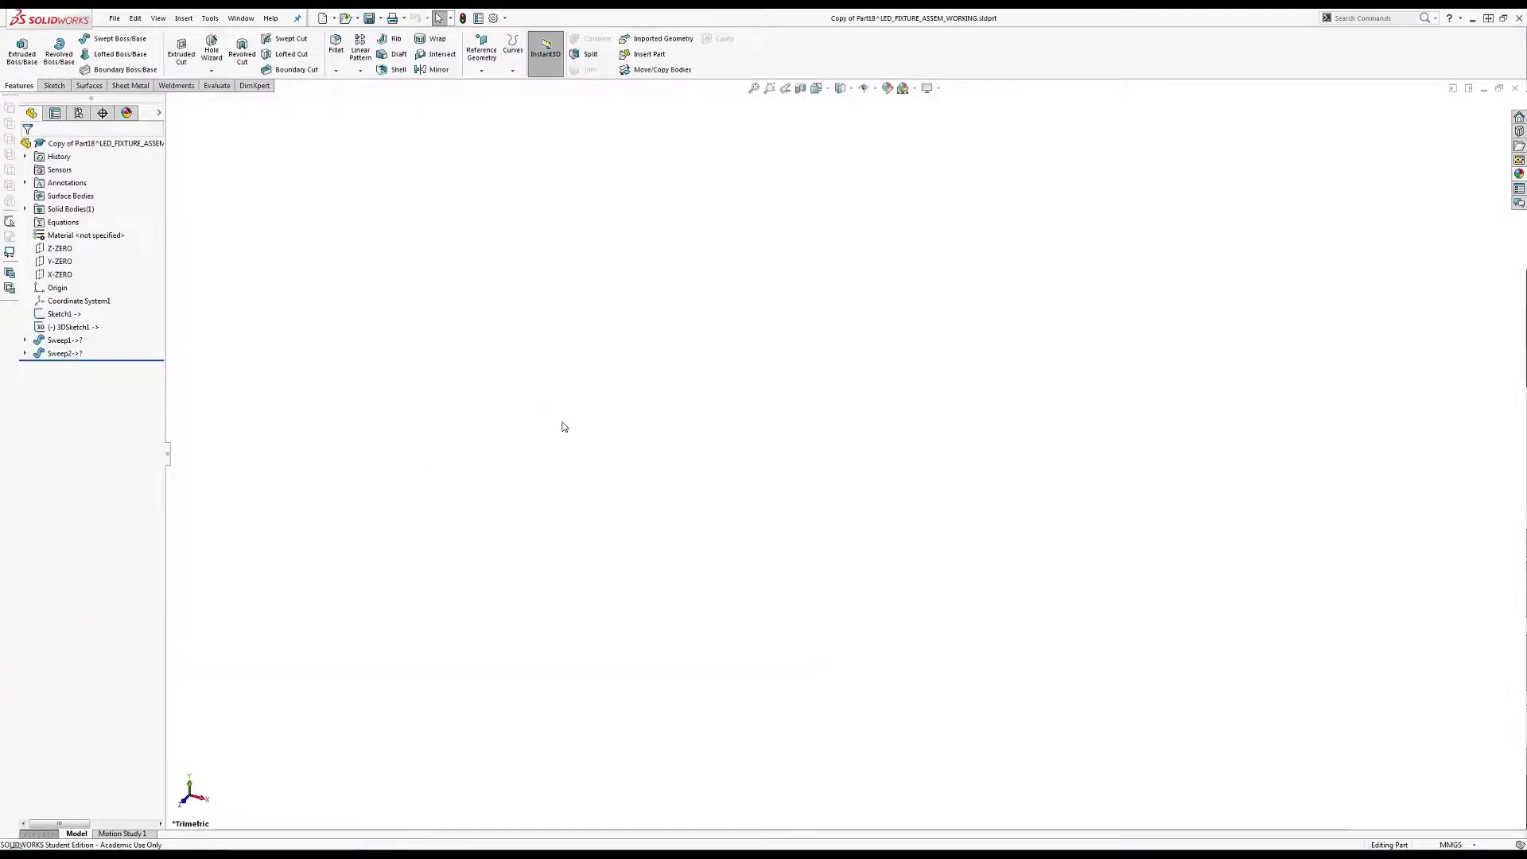
{"action": "left_click", "coordinate": [120, 18]}
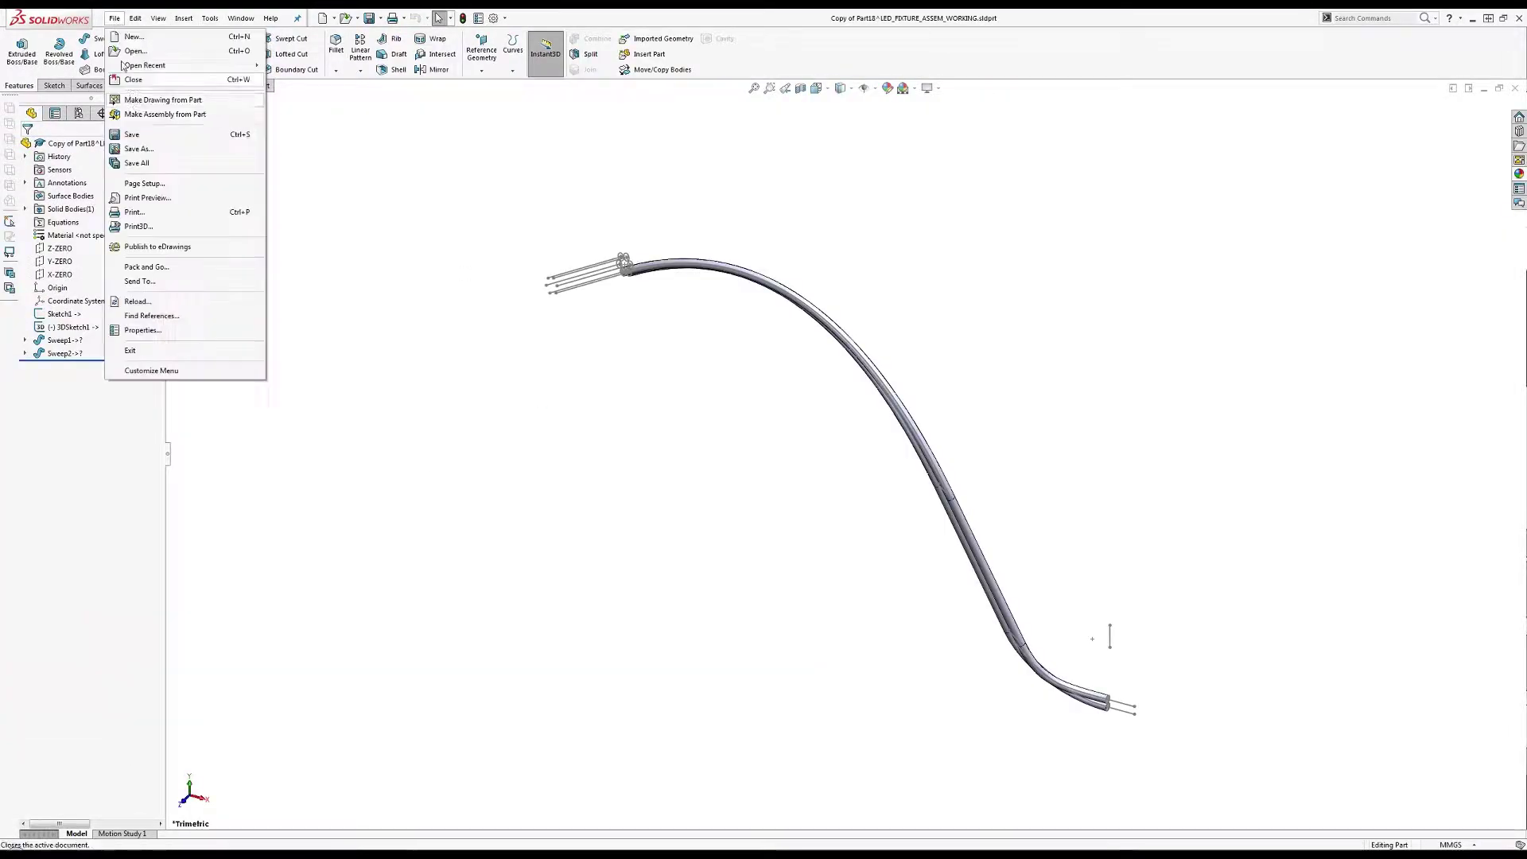
{"action": "left_click", "coordinate": [135, 132]}
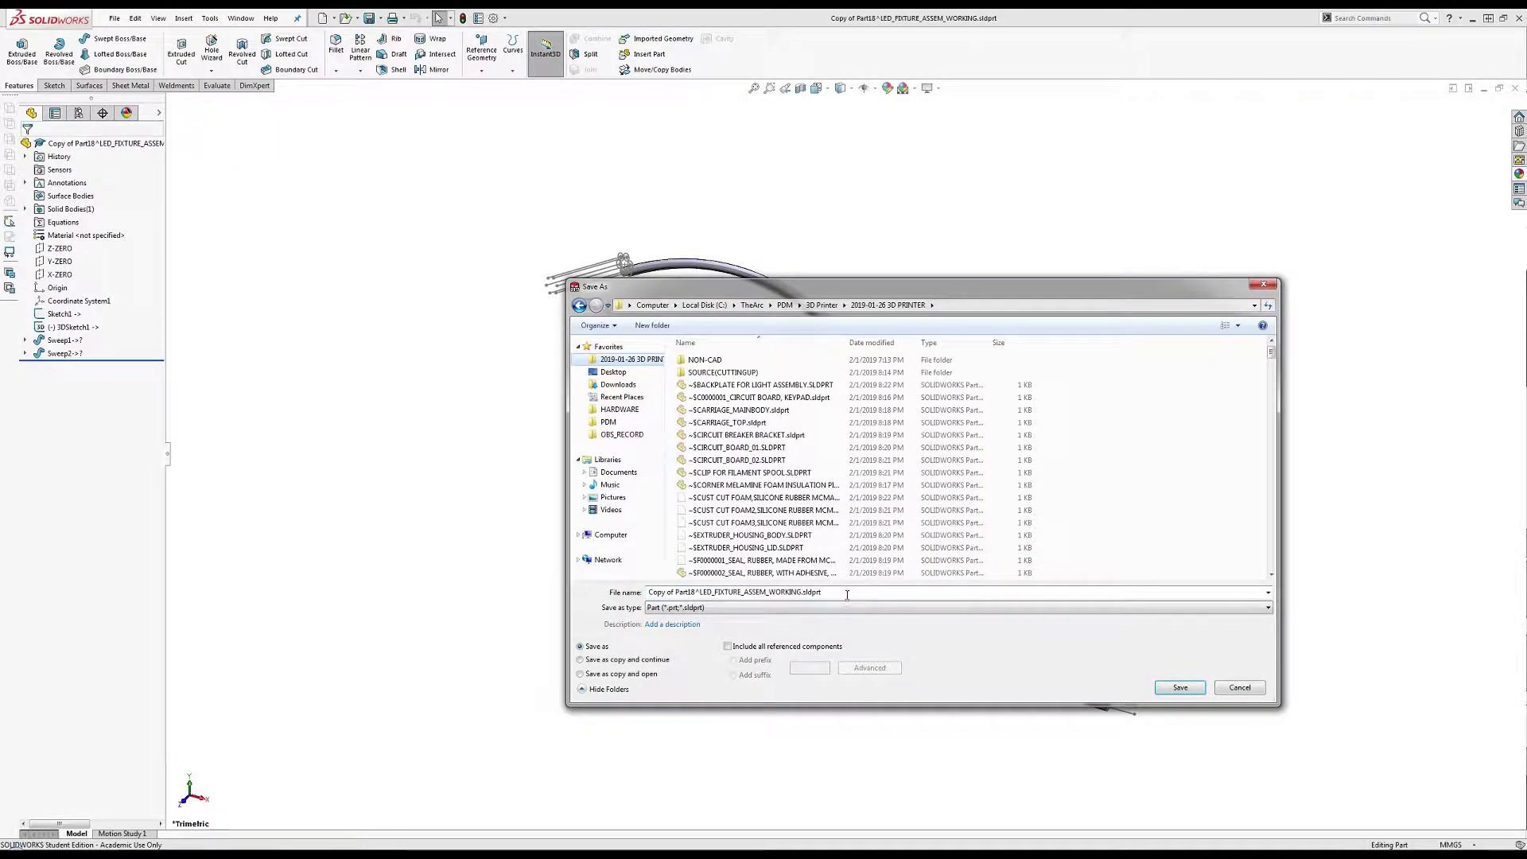
{"action": "type", "text": "AAA"}
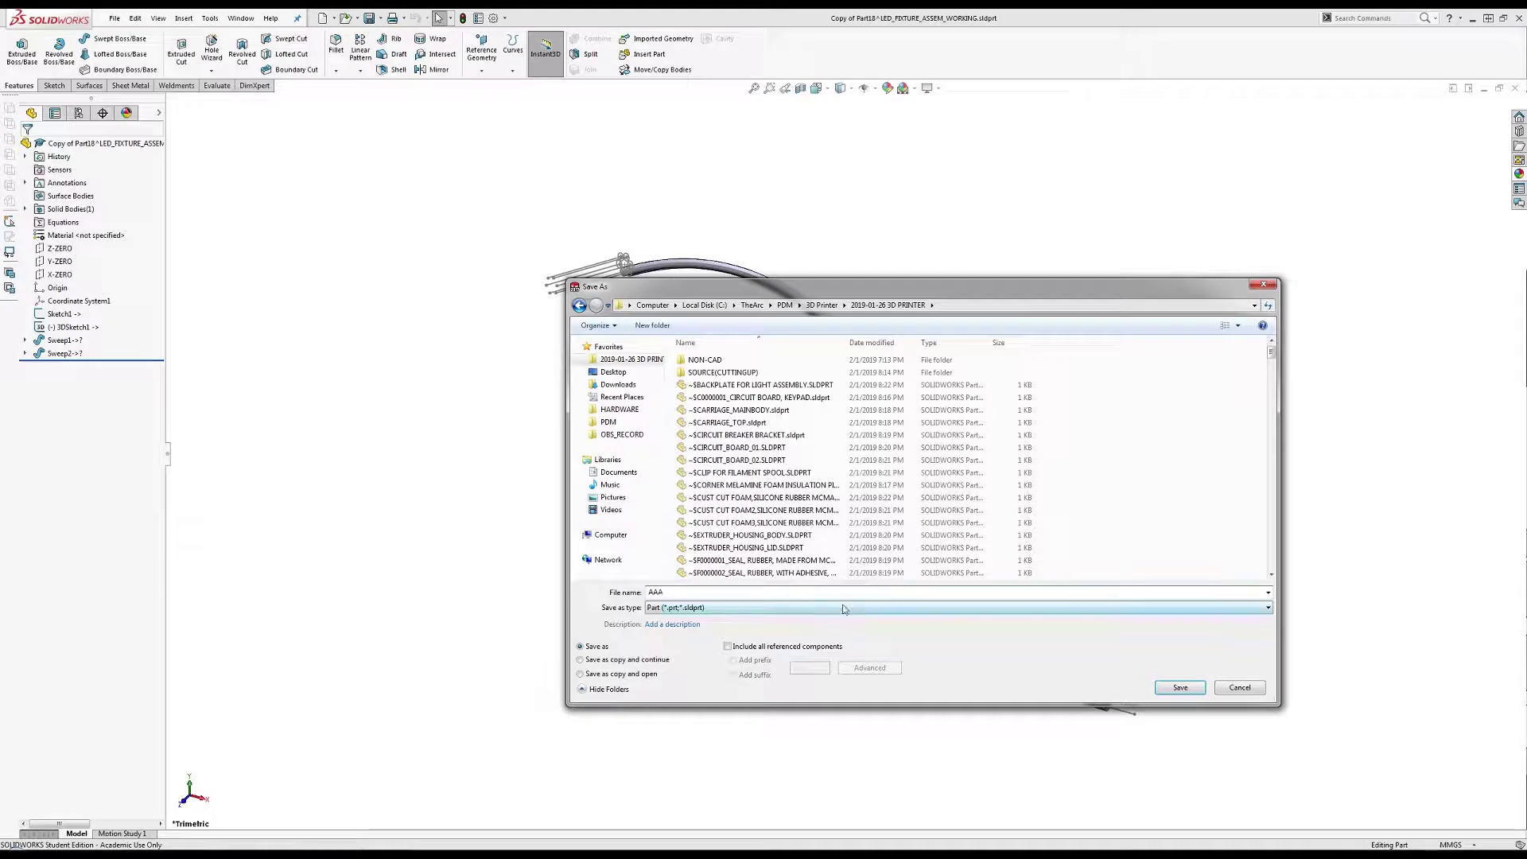
{"action": "key", "text": "Return"}
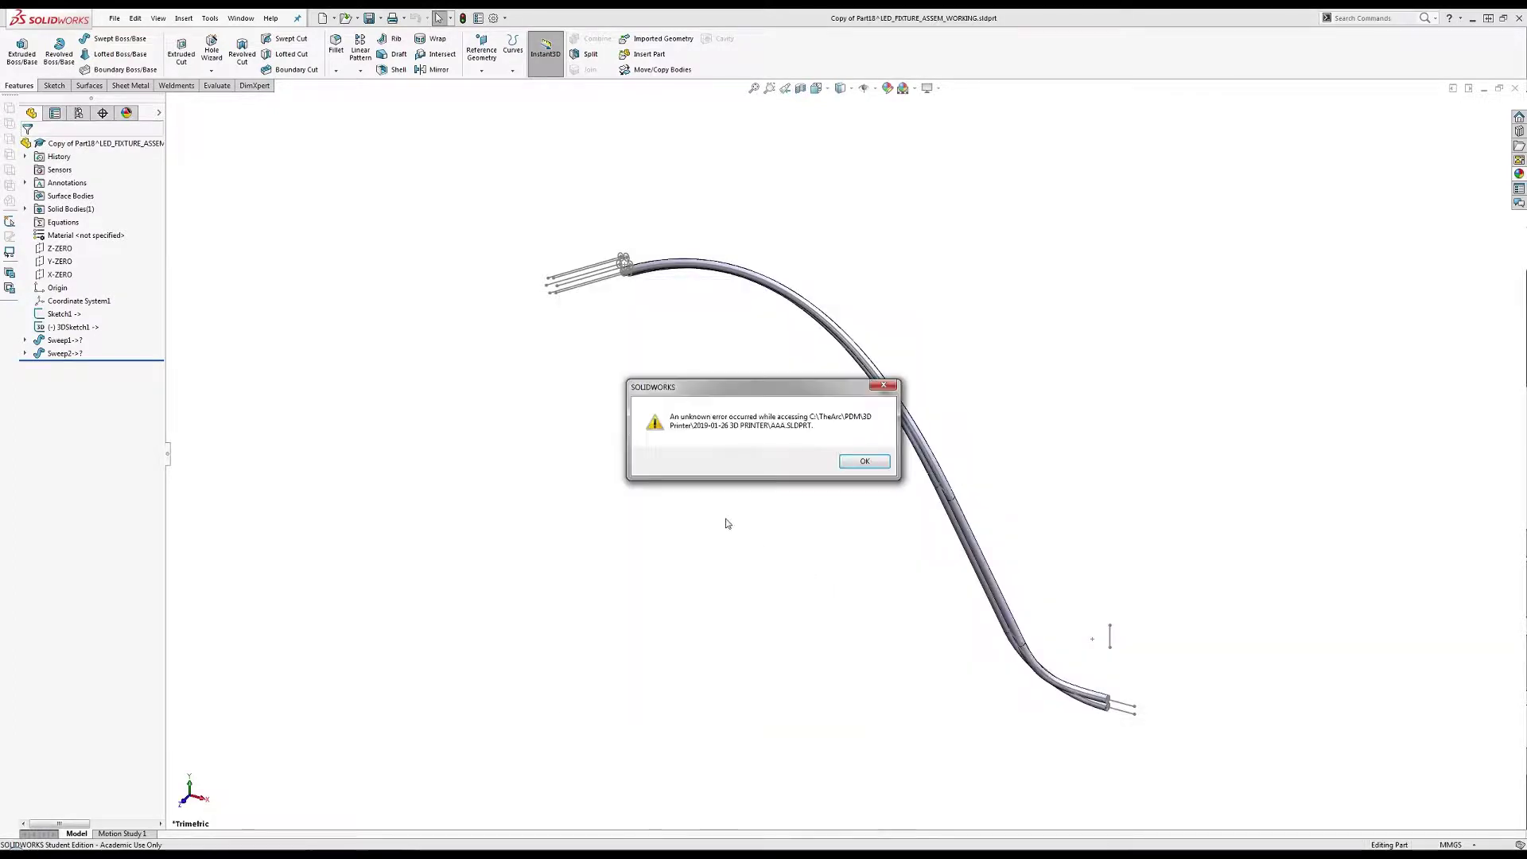
{"action": "left_click", "coordinate": [864, 461]}
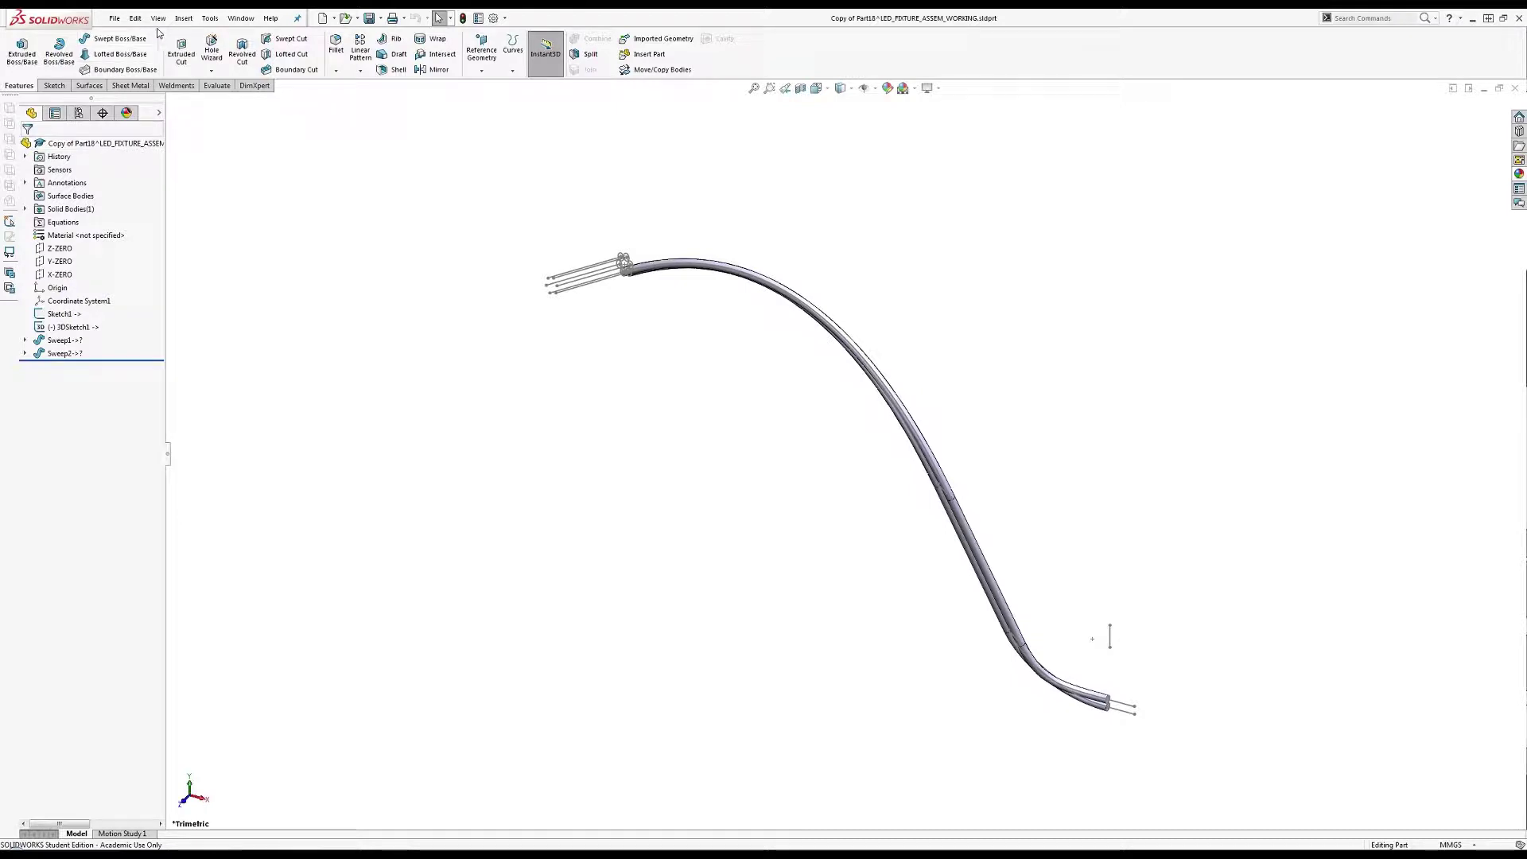
Export the two-wire part in STEP AP203 format as BBB.STEP in the 2019-01-26 3D PRINTER folder.
{"action": "left_click", "coordinate": [116, 18]}
{"action": "left_click", "coordinate": [143, 170]}
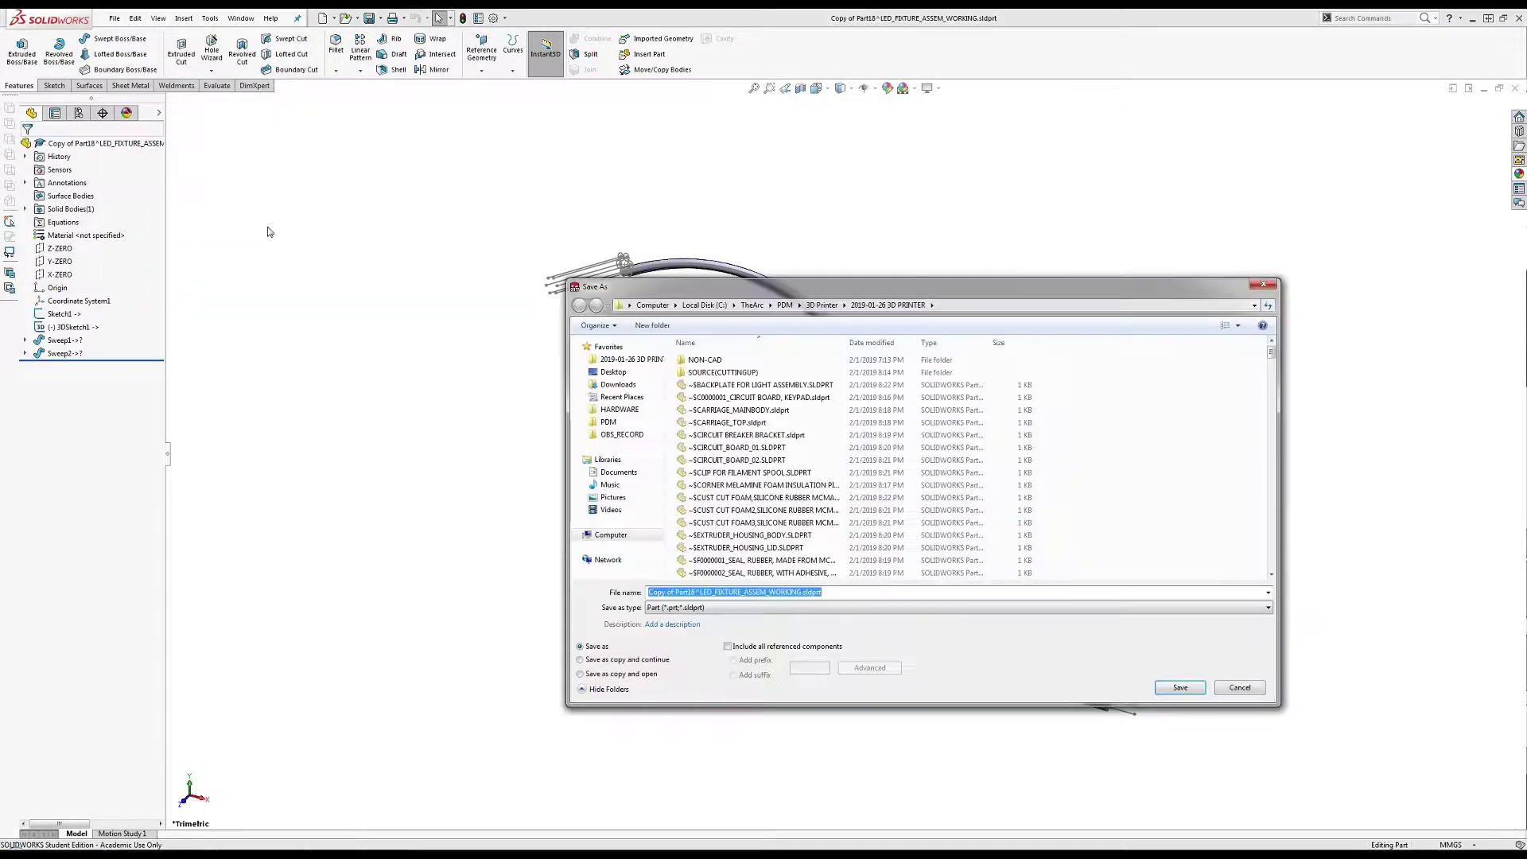
{"action": "type", "text": "BBB.STEP"}
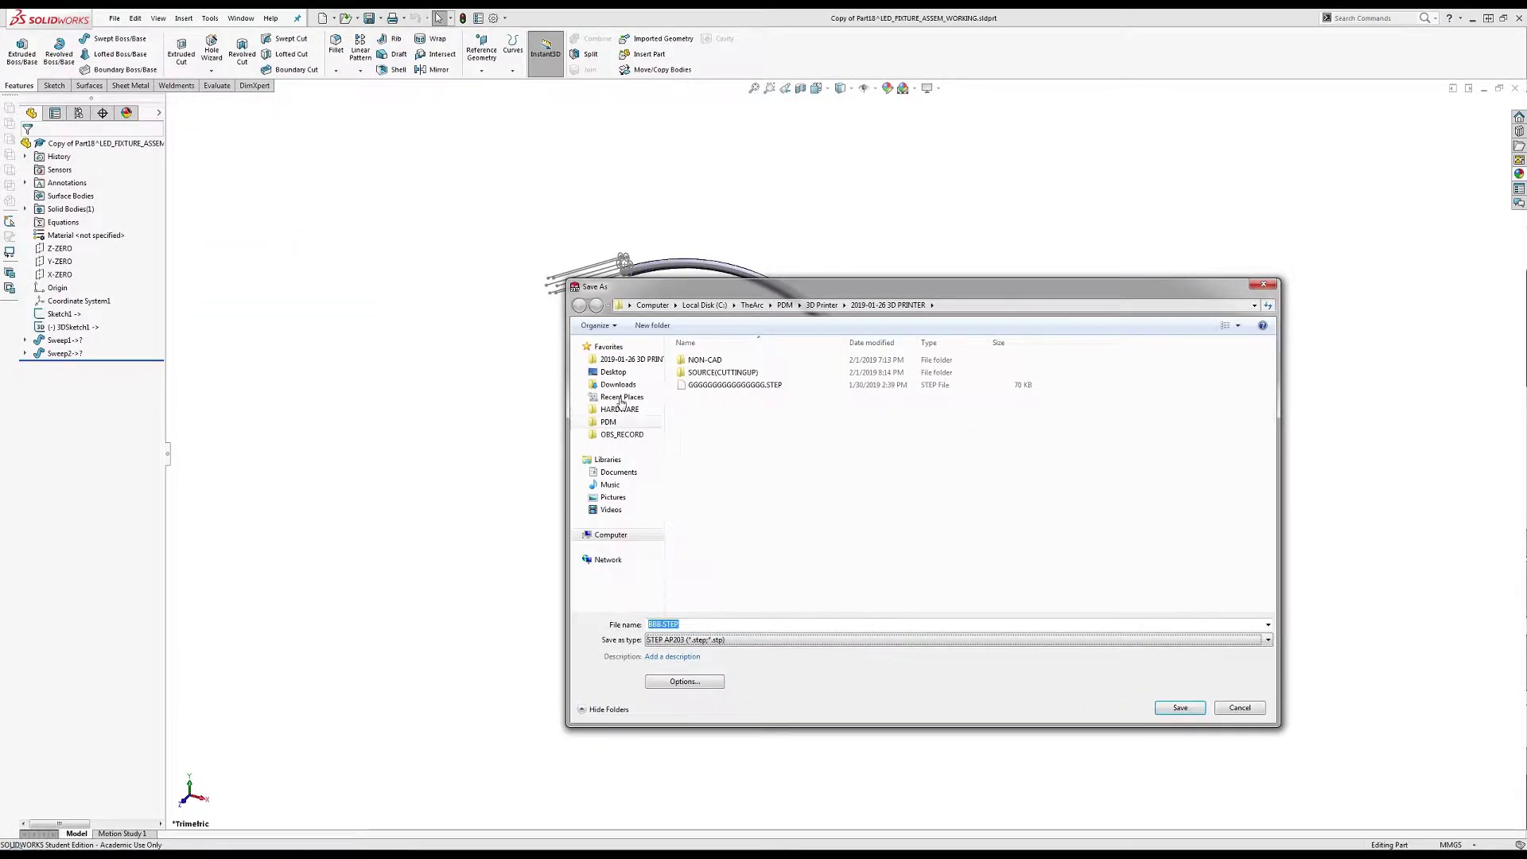
{"action": "left_click", "coordinate": [1171, 707]}
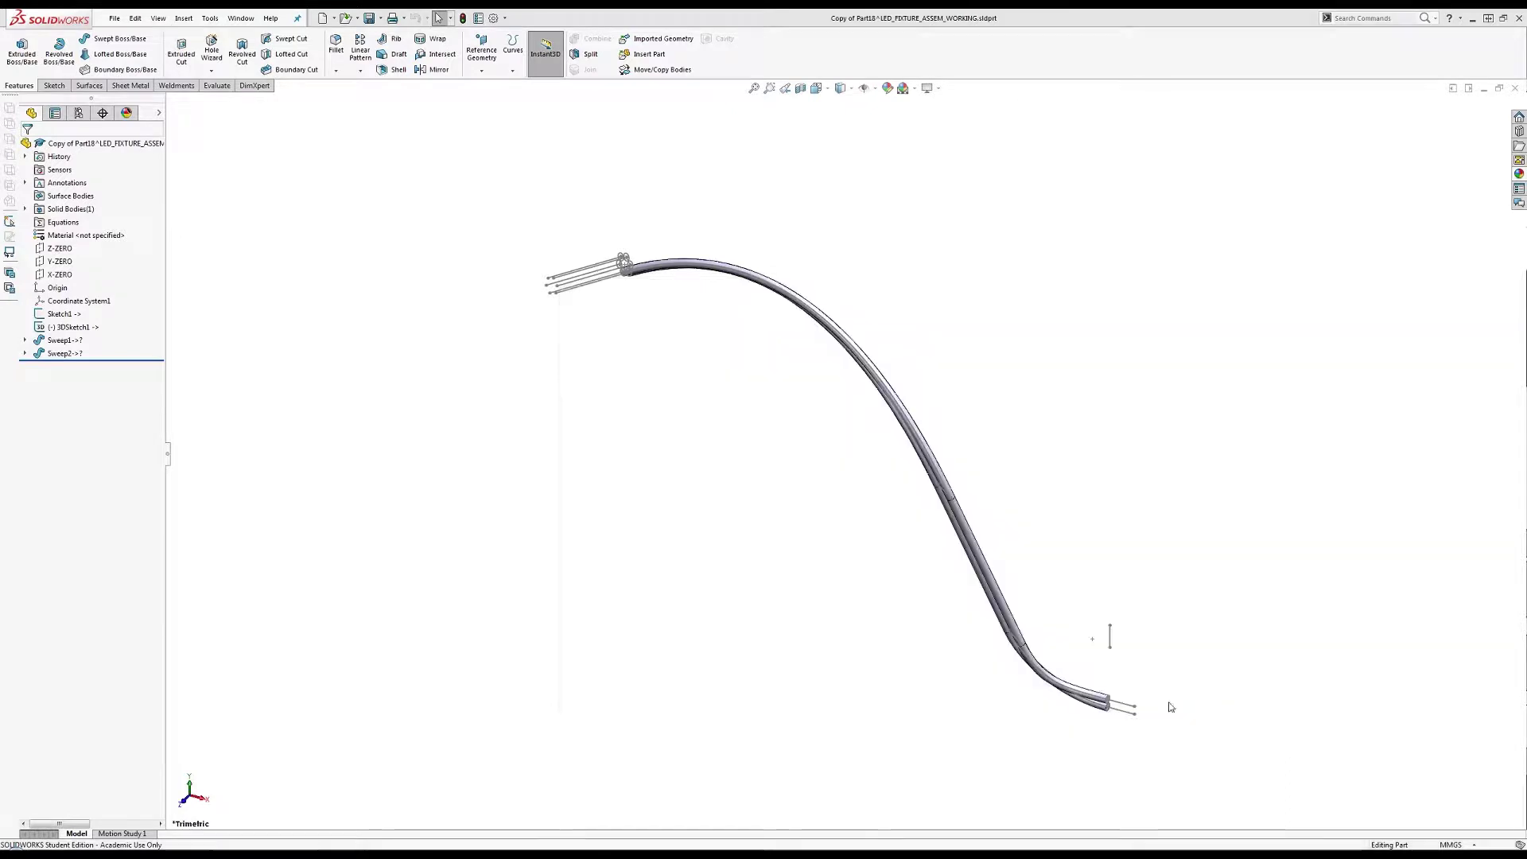
Open the exported BBB.STEP file as an imported part.
{"action": "left_click", "coordinate": [345, 23]}
{"action": "type", "text": "B"}
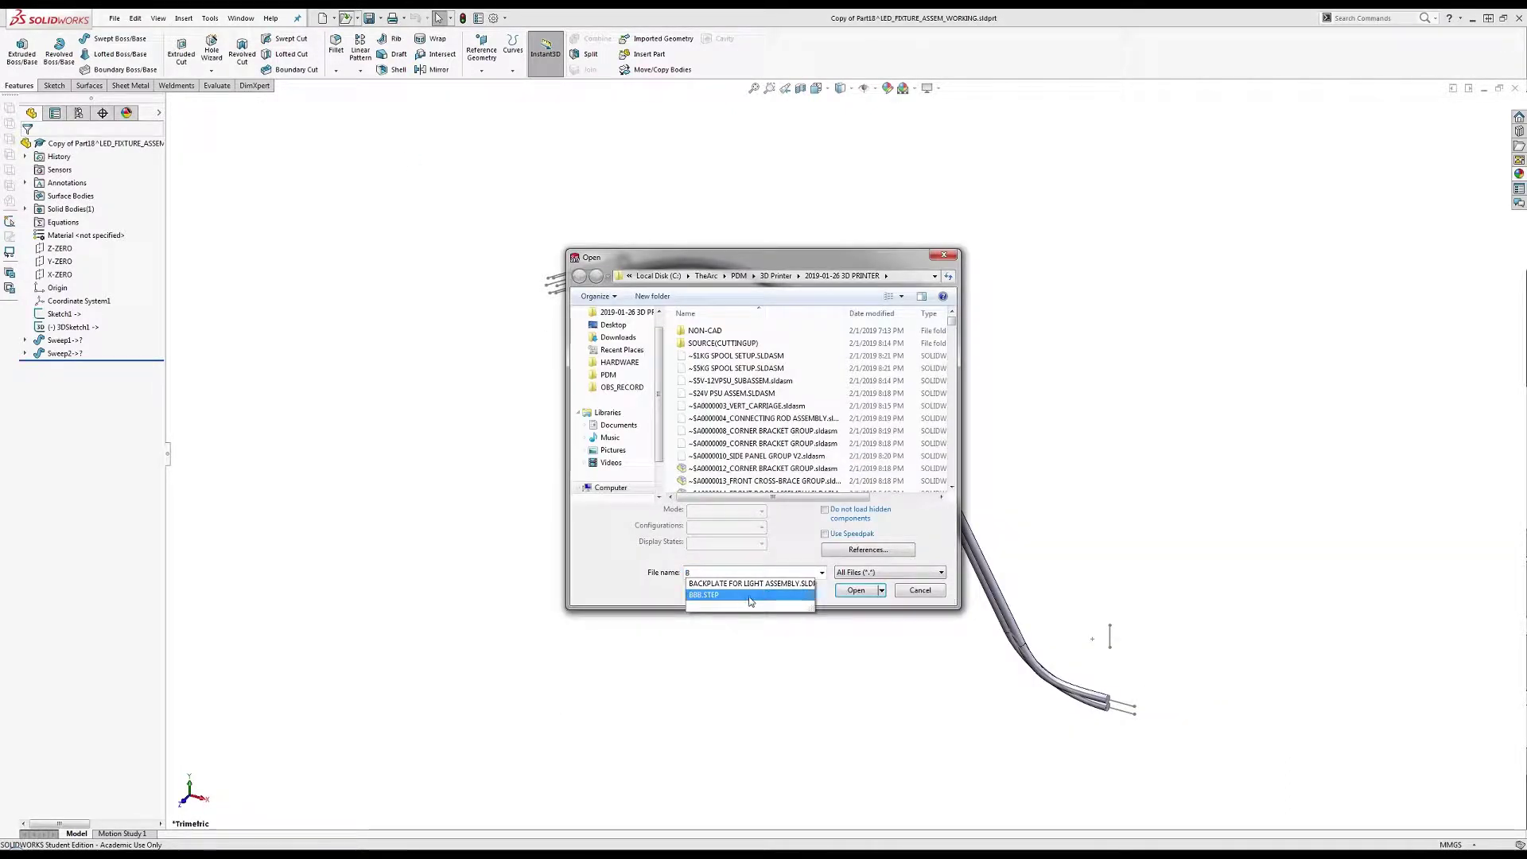
{"action": "left_click", "coordinate": [750, 595]}
{"action": "left_click", "coordinate": [853, 590]}
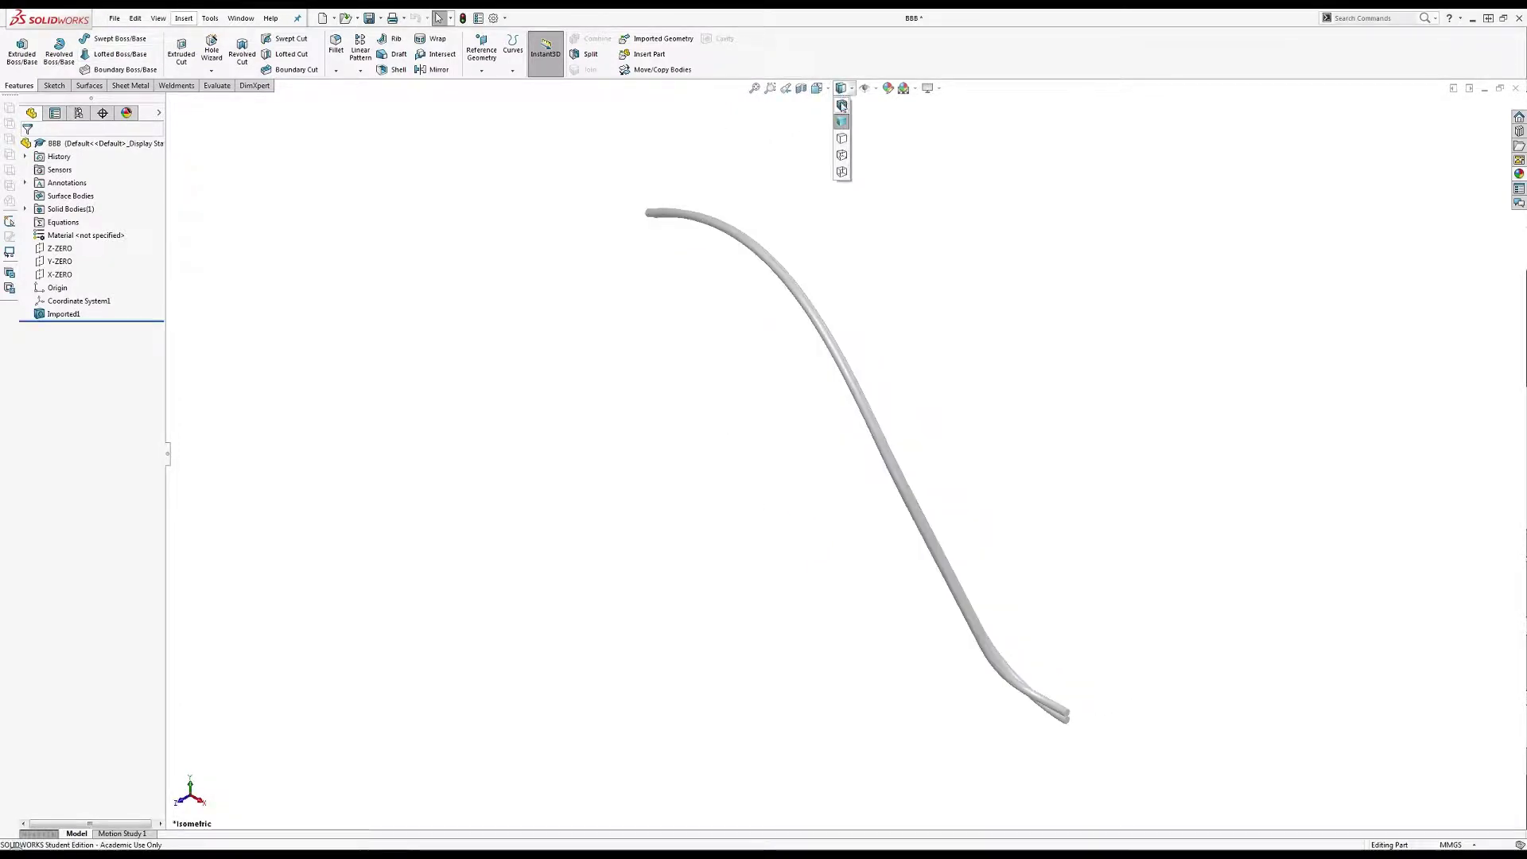
Display the imported wires shaded with edges and save them as the part BBB.SLDPRT.
{"action": "left_click", "coordinate": [842, 106]}
{"action": "left_click", "coordinate": [368, 19]}
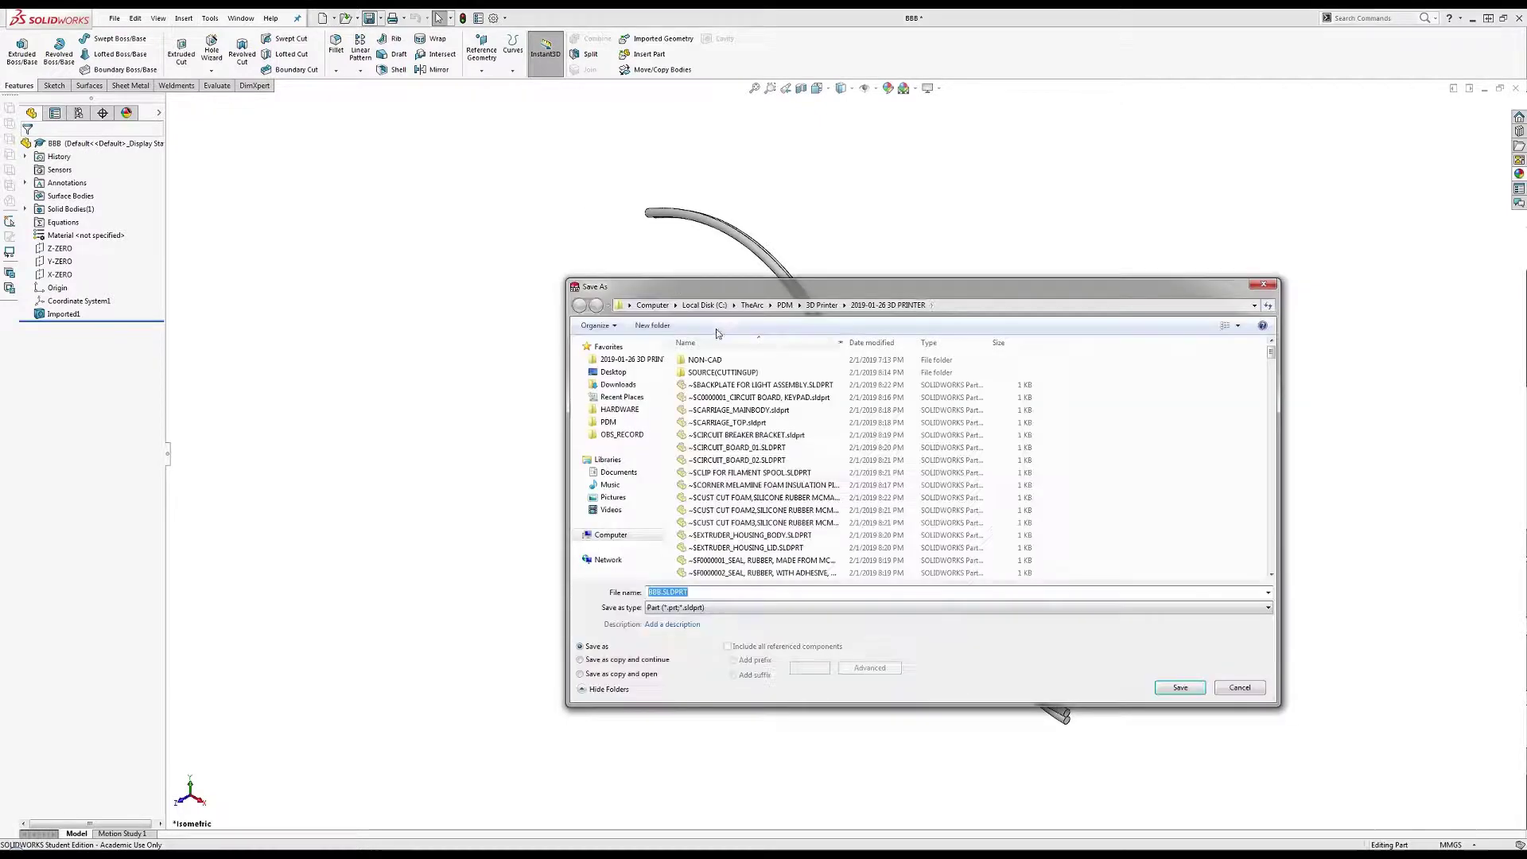
{"action": "left_click", "coordinate": [1178, 688]}
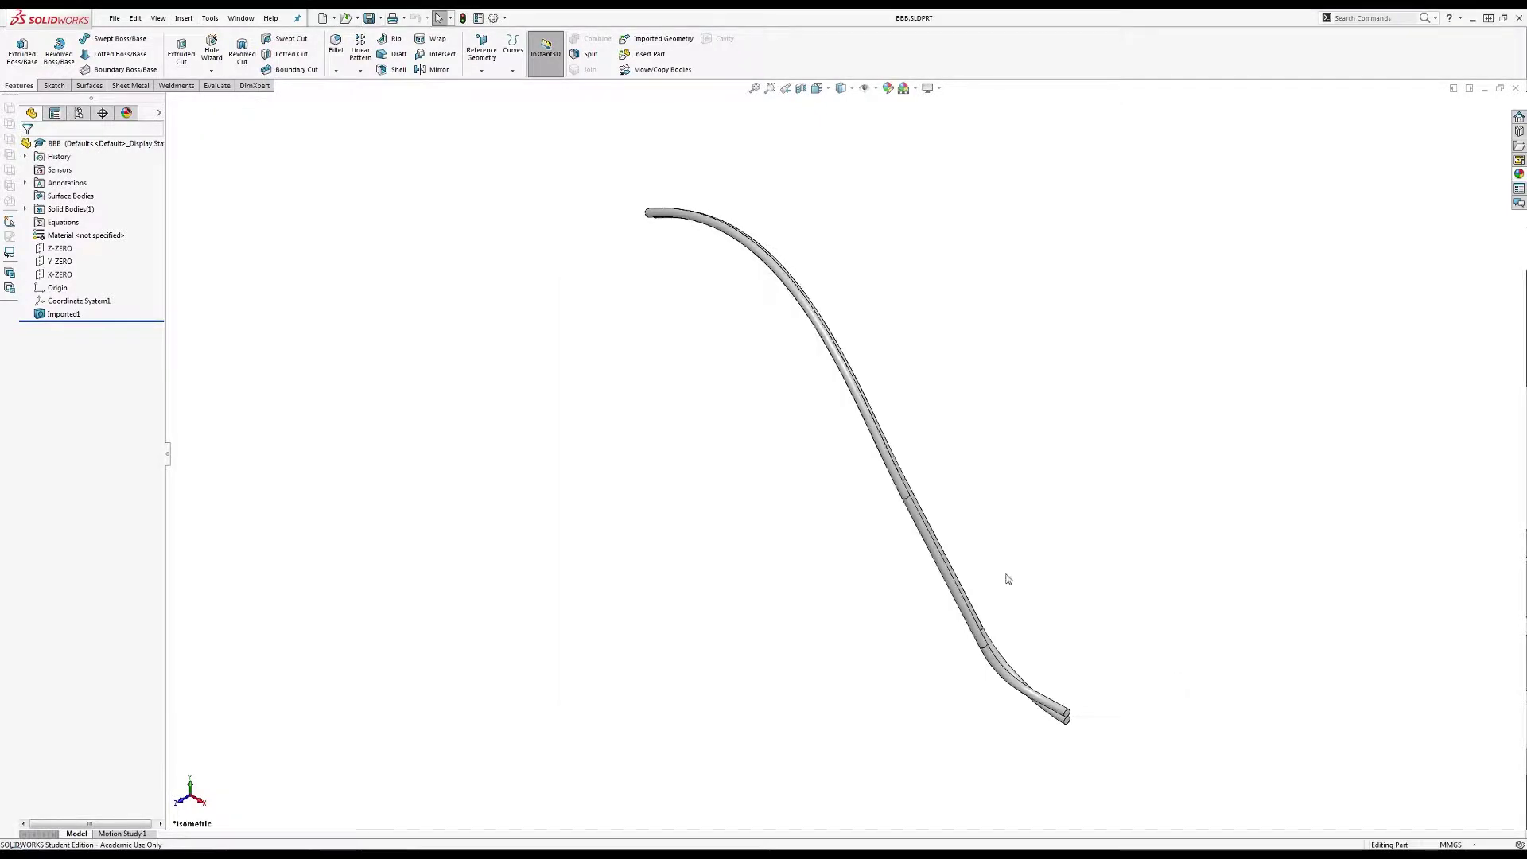
Return to the LED_FIXTURE_ASSEM_WORKING assembly and insert the BBB part near the inline connector.
{"action": "left_click", "coordinate": [240, 18]}
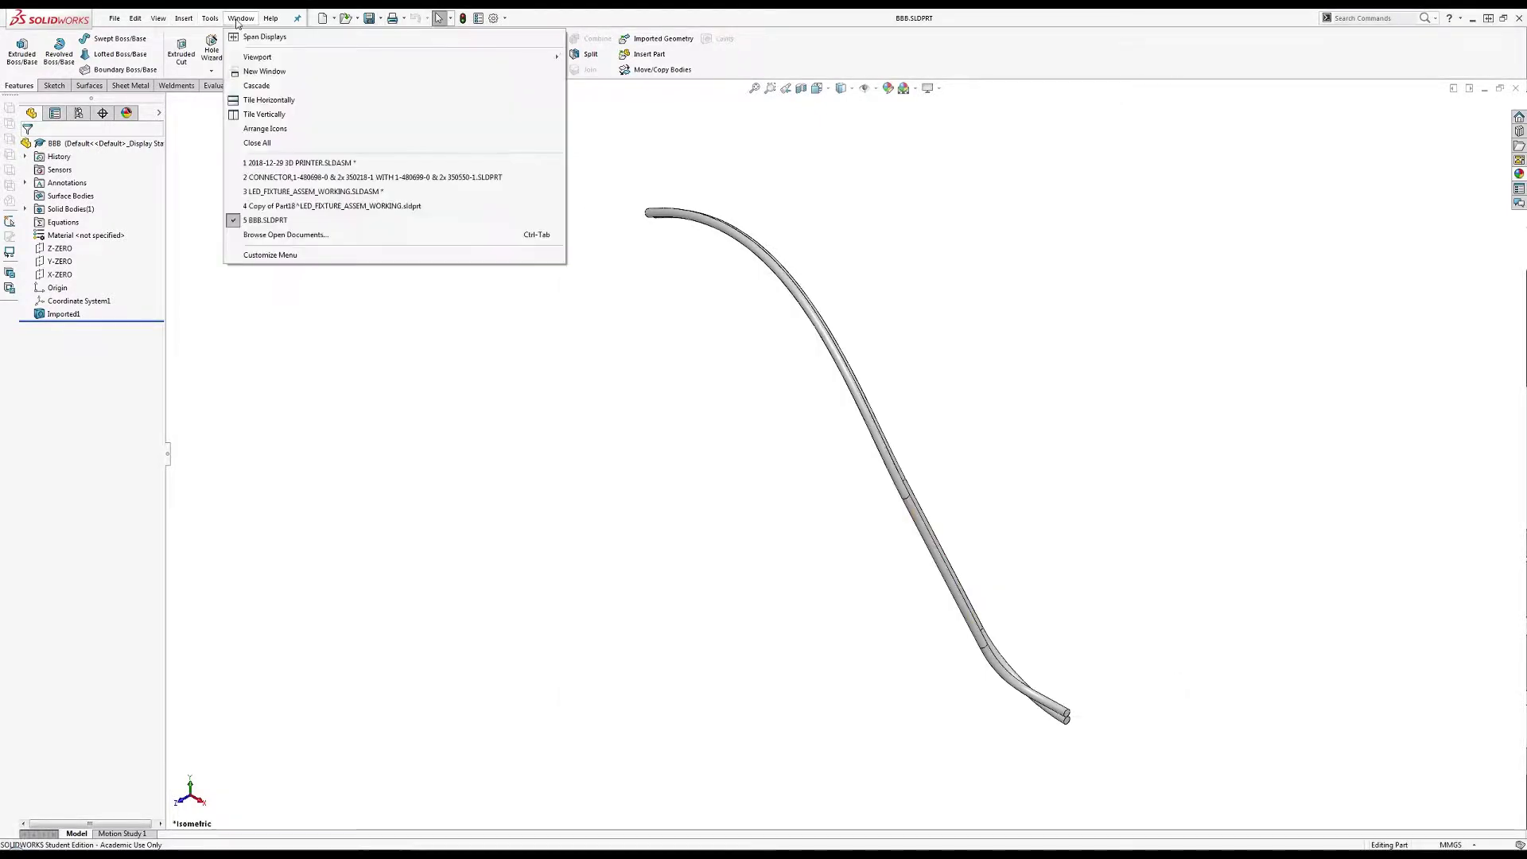
{"action": "left_click", "coordinate": [275, 194]}
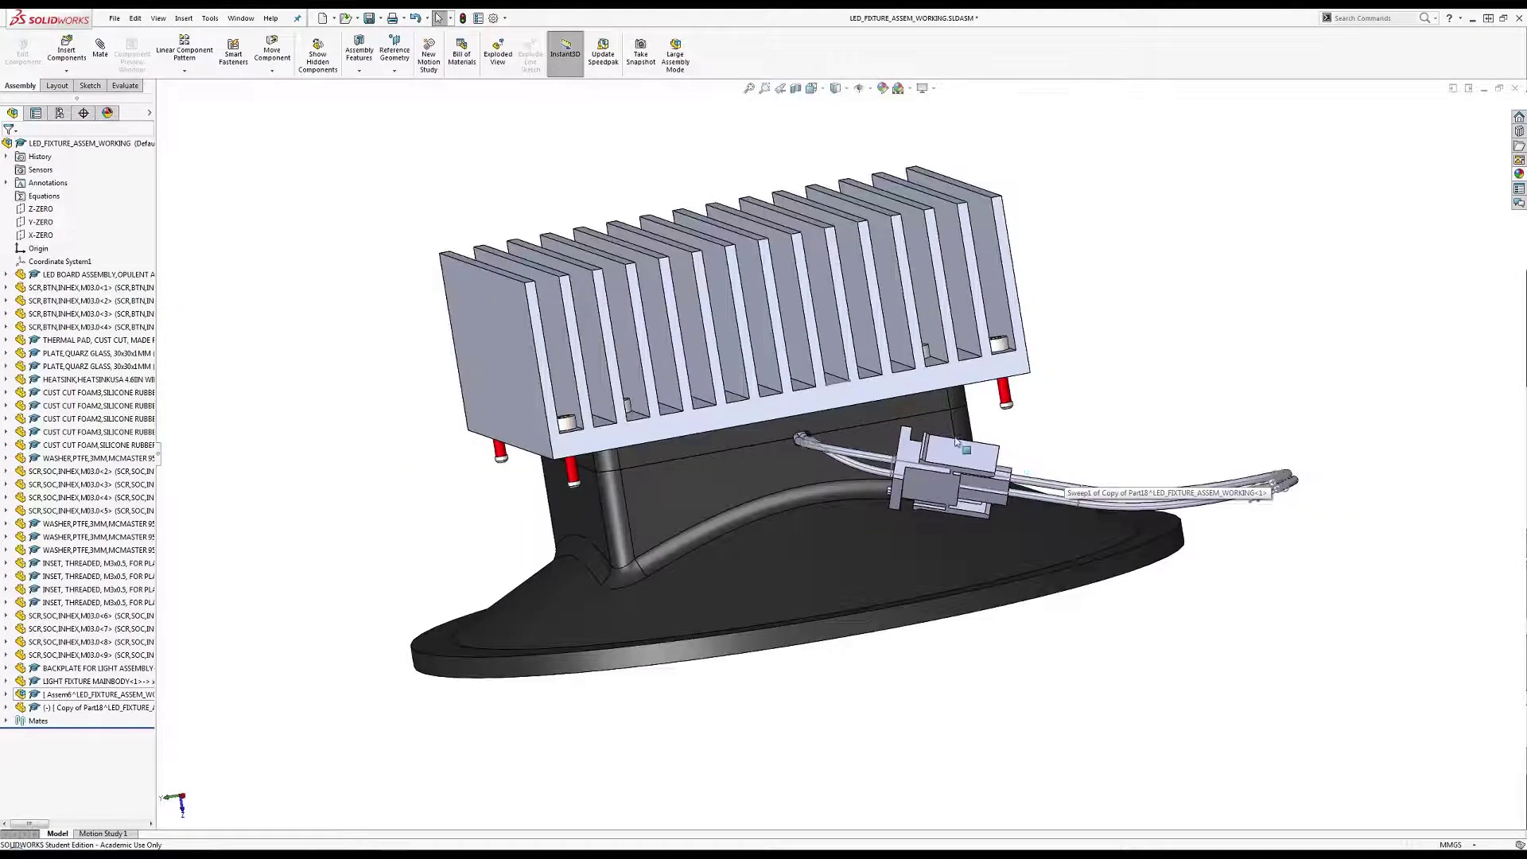
{"action": "scroll", "coordinate": [957, 442], "scroll_direction": "down", "scroll_amount": 3}
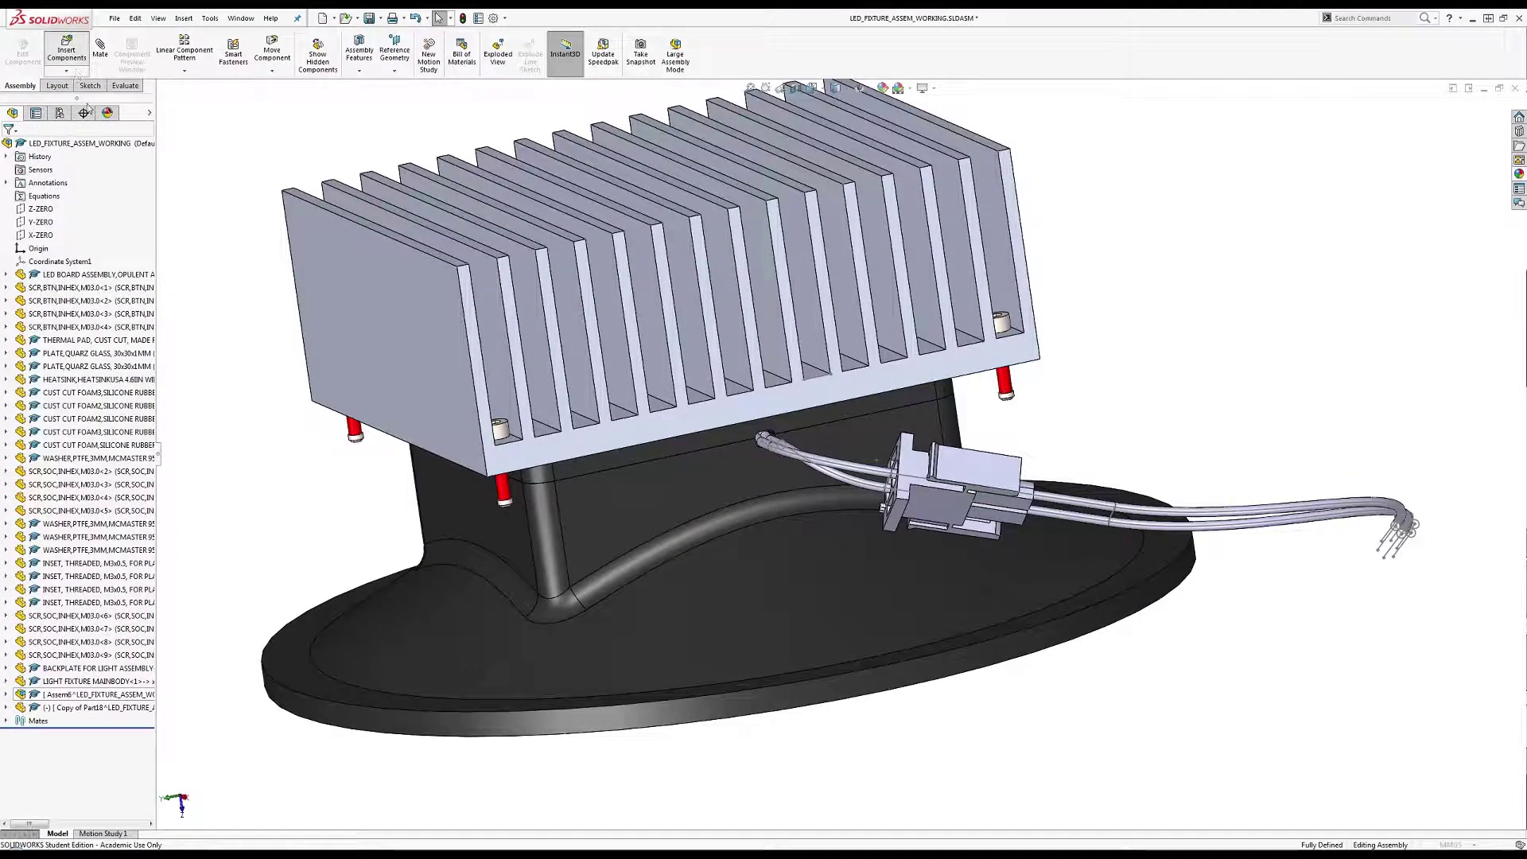
{"action": "left_click", "coordinate": [35, 272]}
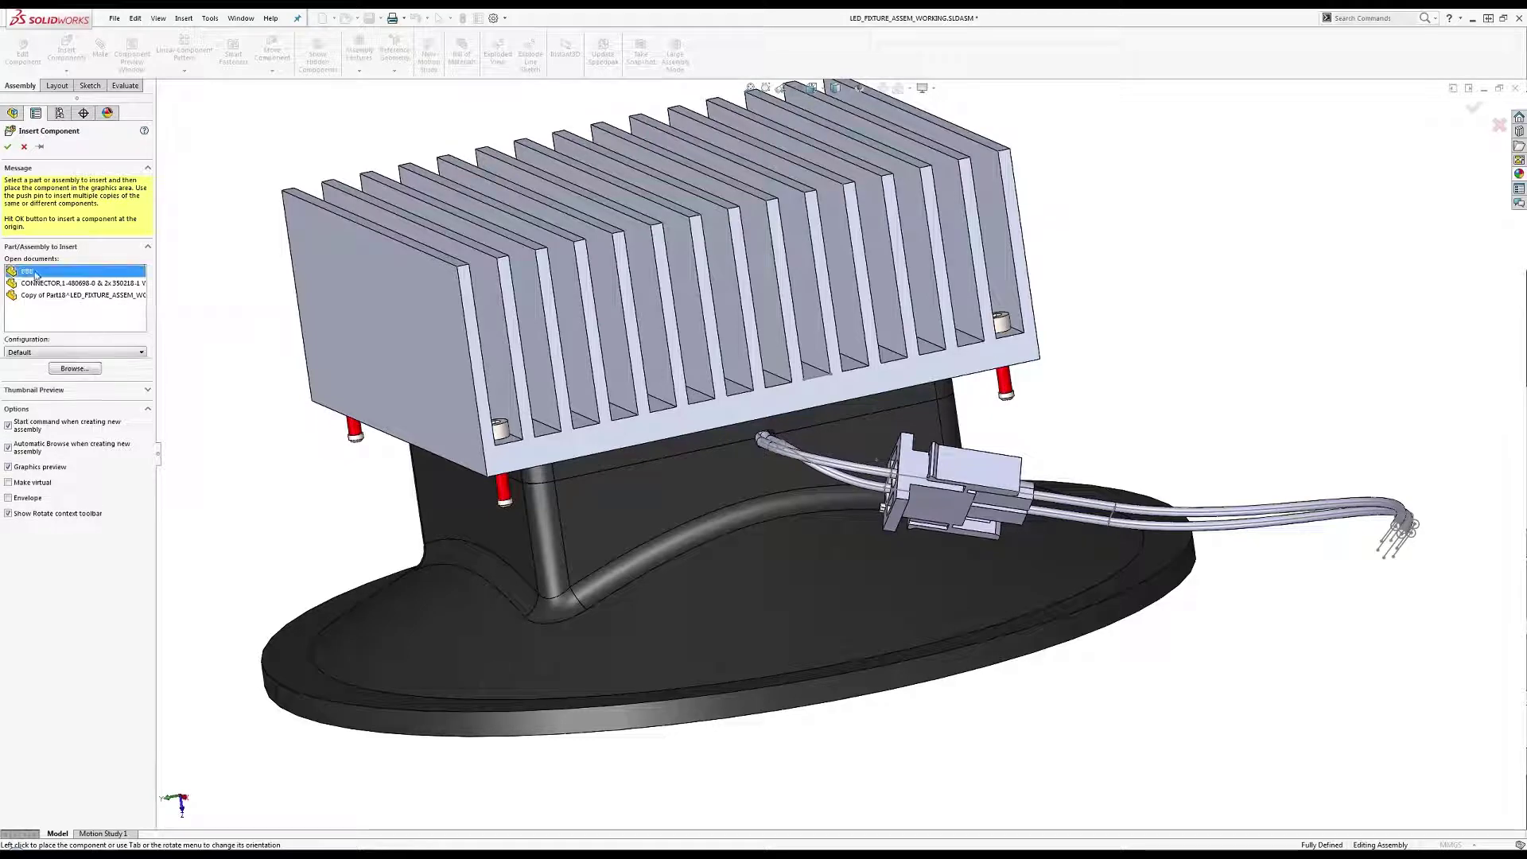
{"action": "left_click", "coordinate": [901, 414]}
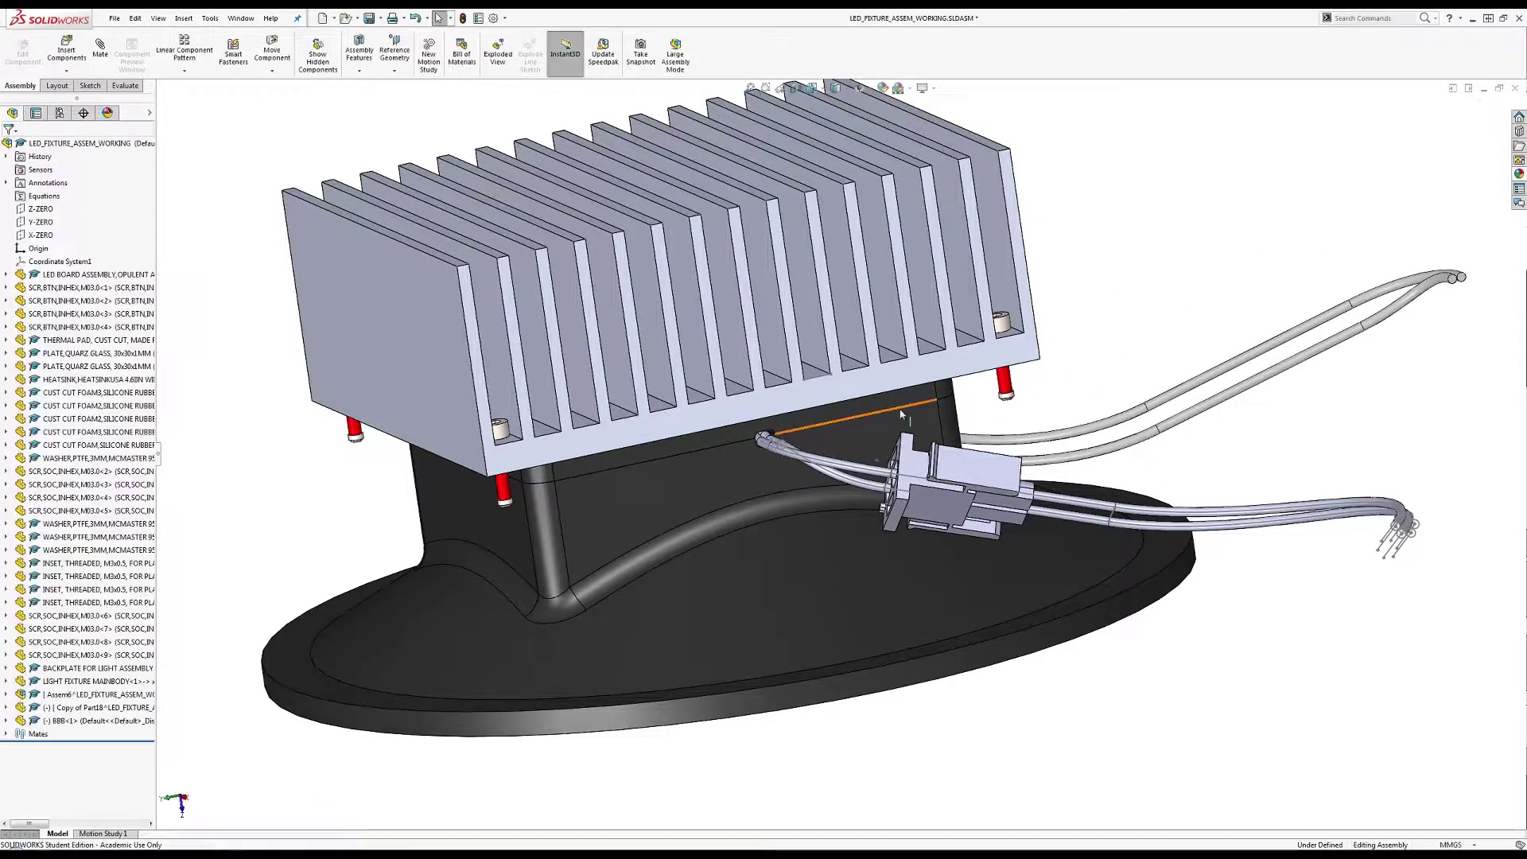
Move the unmated BBB part into the Assem6 subassembly, and undo that move.
{"action": "left_click", "coordinate": [59, 721]}
{"action": "left_click_drag", "start_coordinate": [56, 727], "coordinate": [47, 694]}
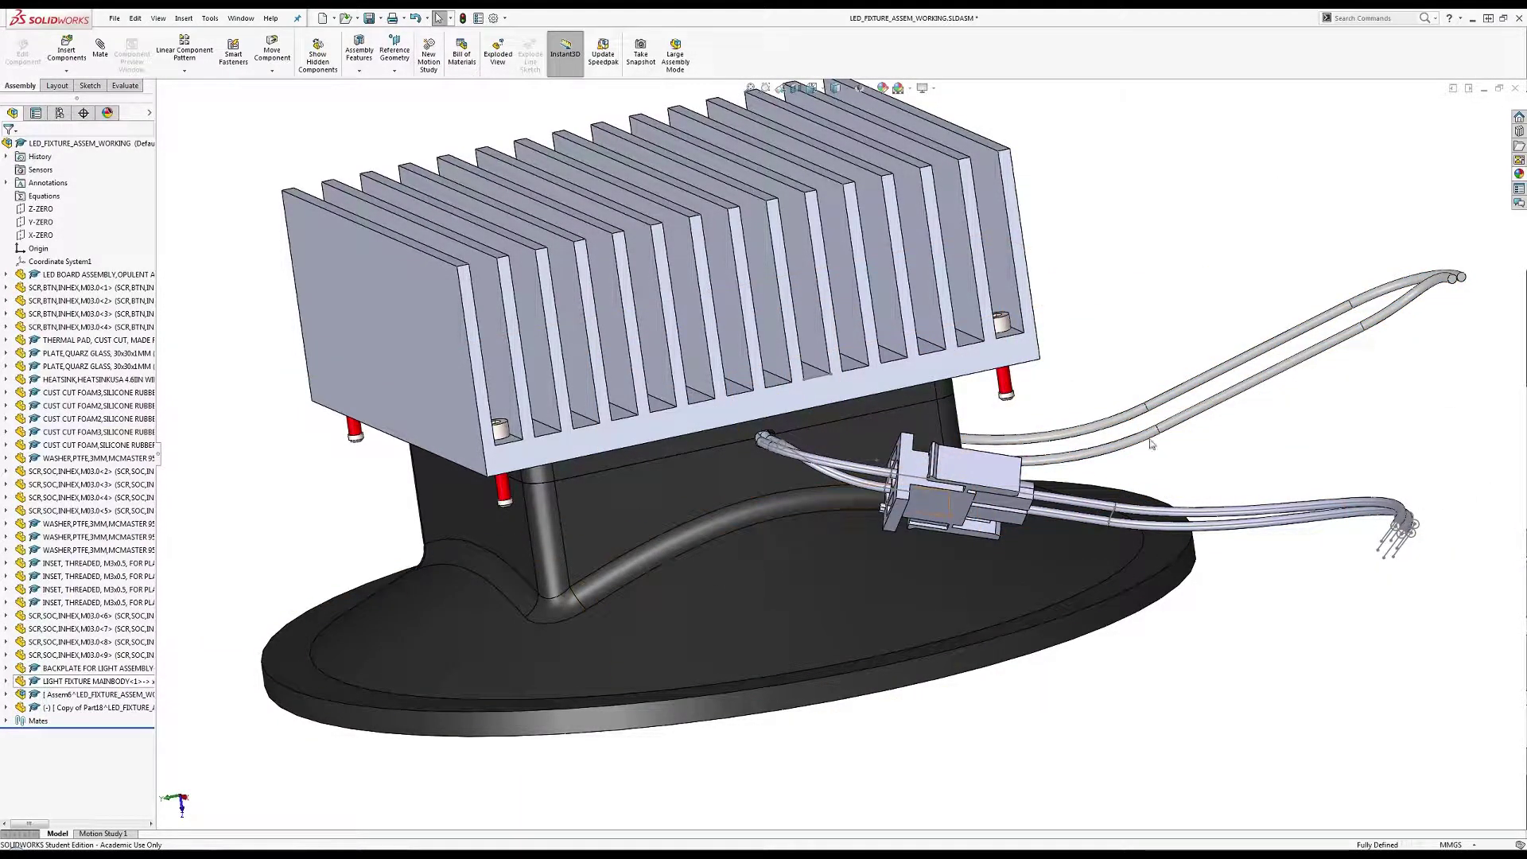
{"action": "key", "text": "ctrl+z"}
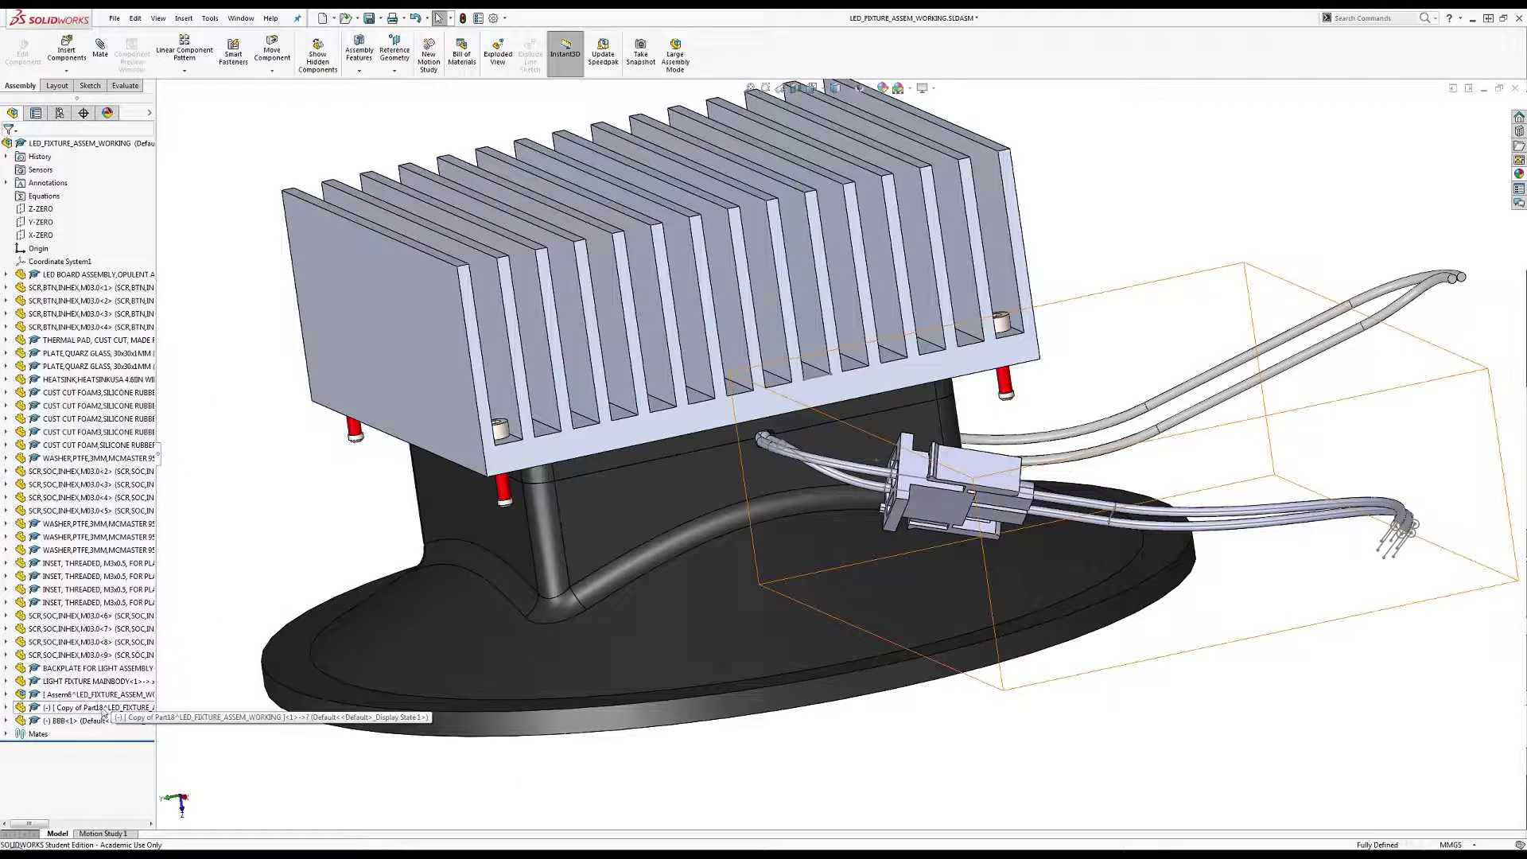
Mate Coordinate System1 of BBB coincident with Coordinate System1 of the copied two-wire part, with axes aligned.
{"action": "left_click", "coordinate": [866, 473]}
{"action": "left_click", "coordinate": [60, 720]}
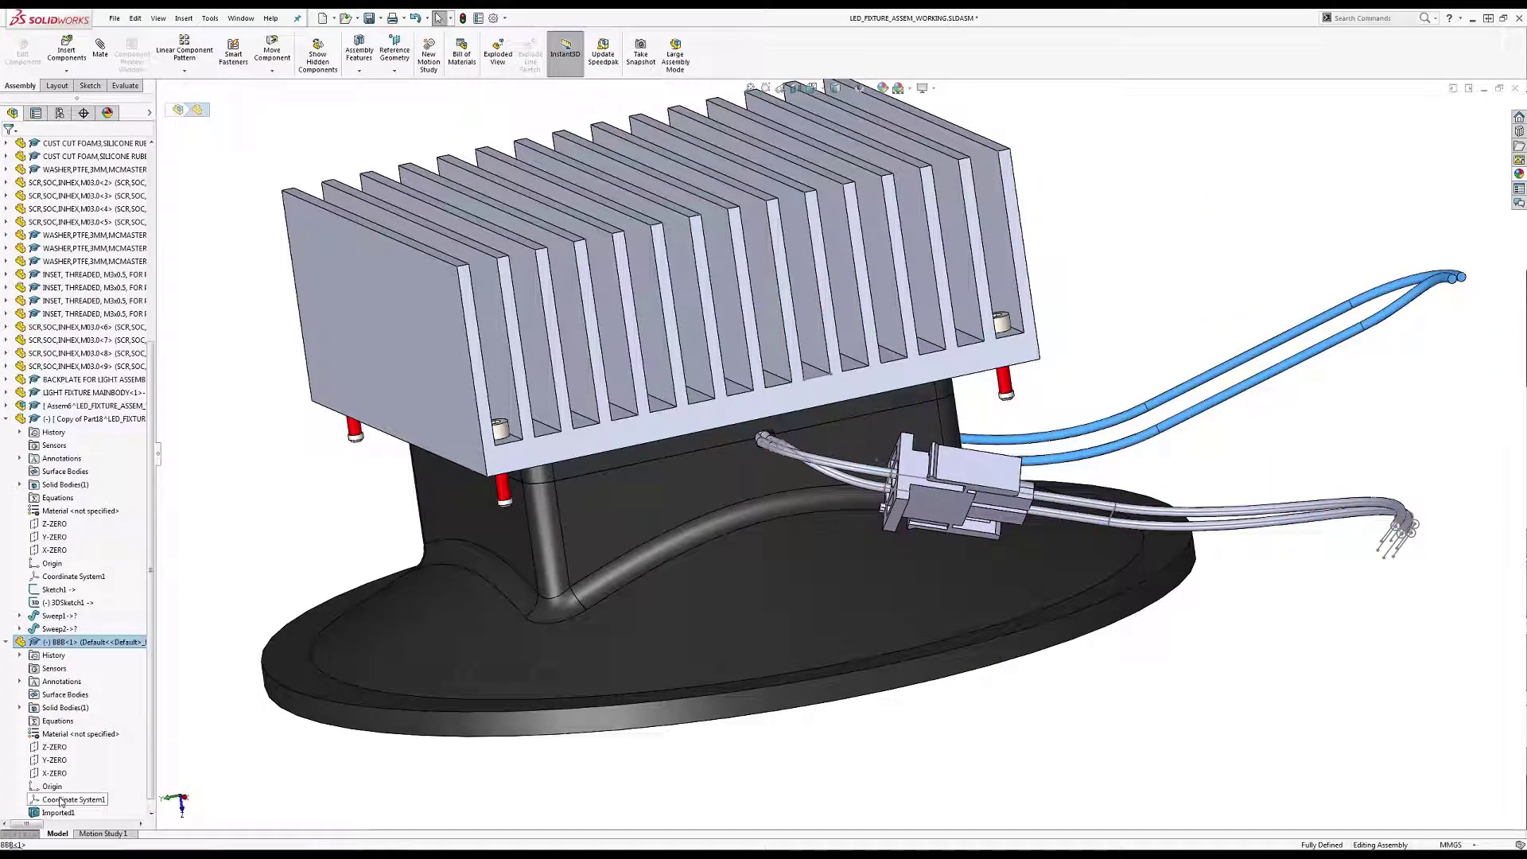
{"action": "left_click", "coordinate": [60, 800]}
{"action": "left_click", "coordinate": [71, 576], "text": "ctrl"}
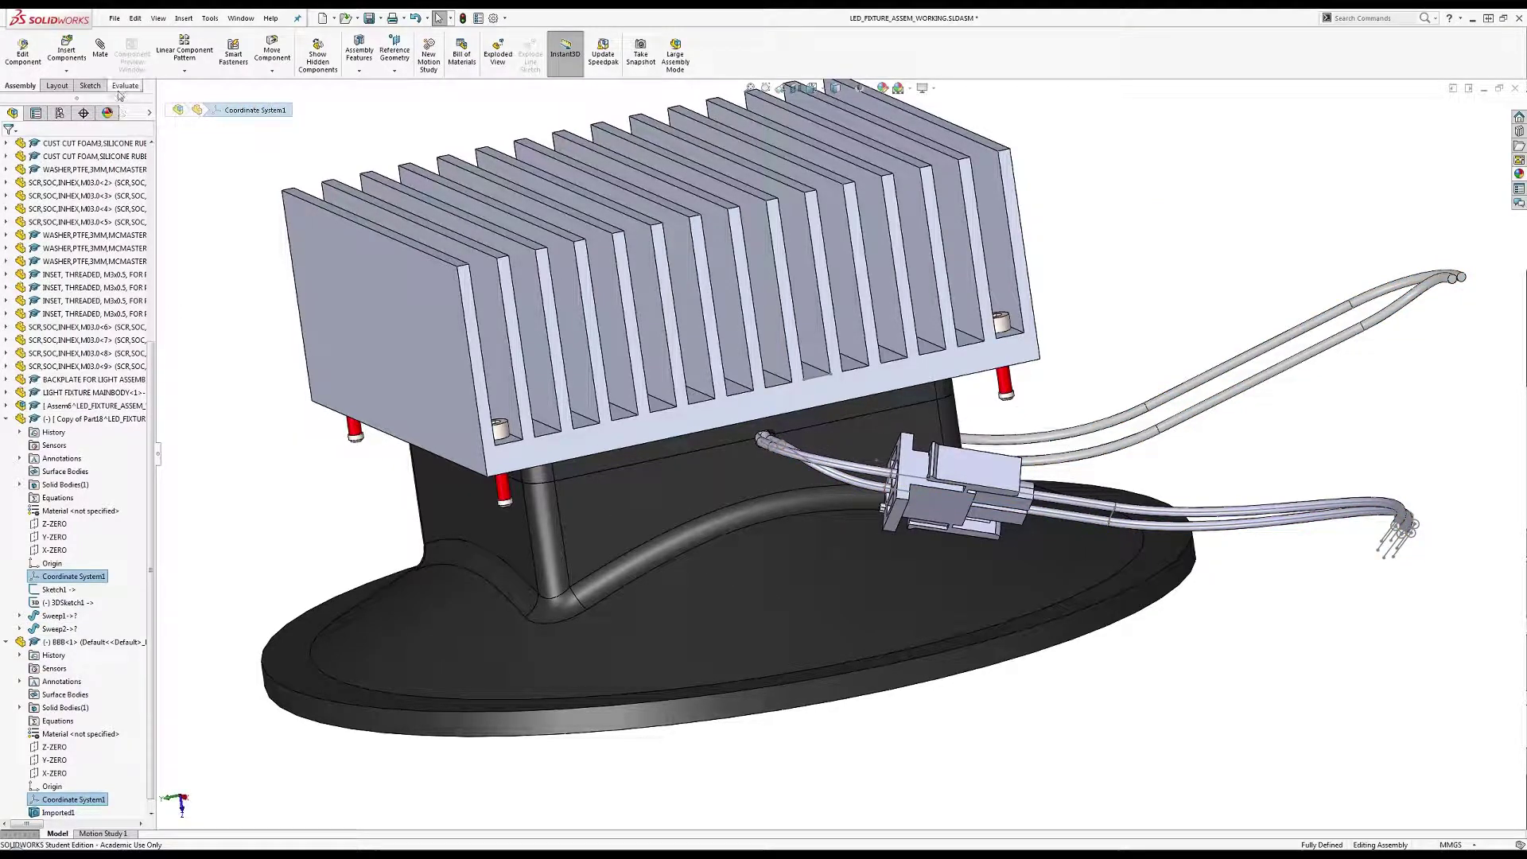
{"action": "left_click", "coordinate": [100, 52]}
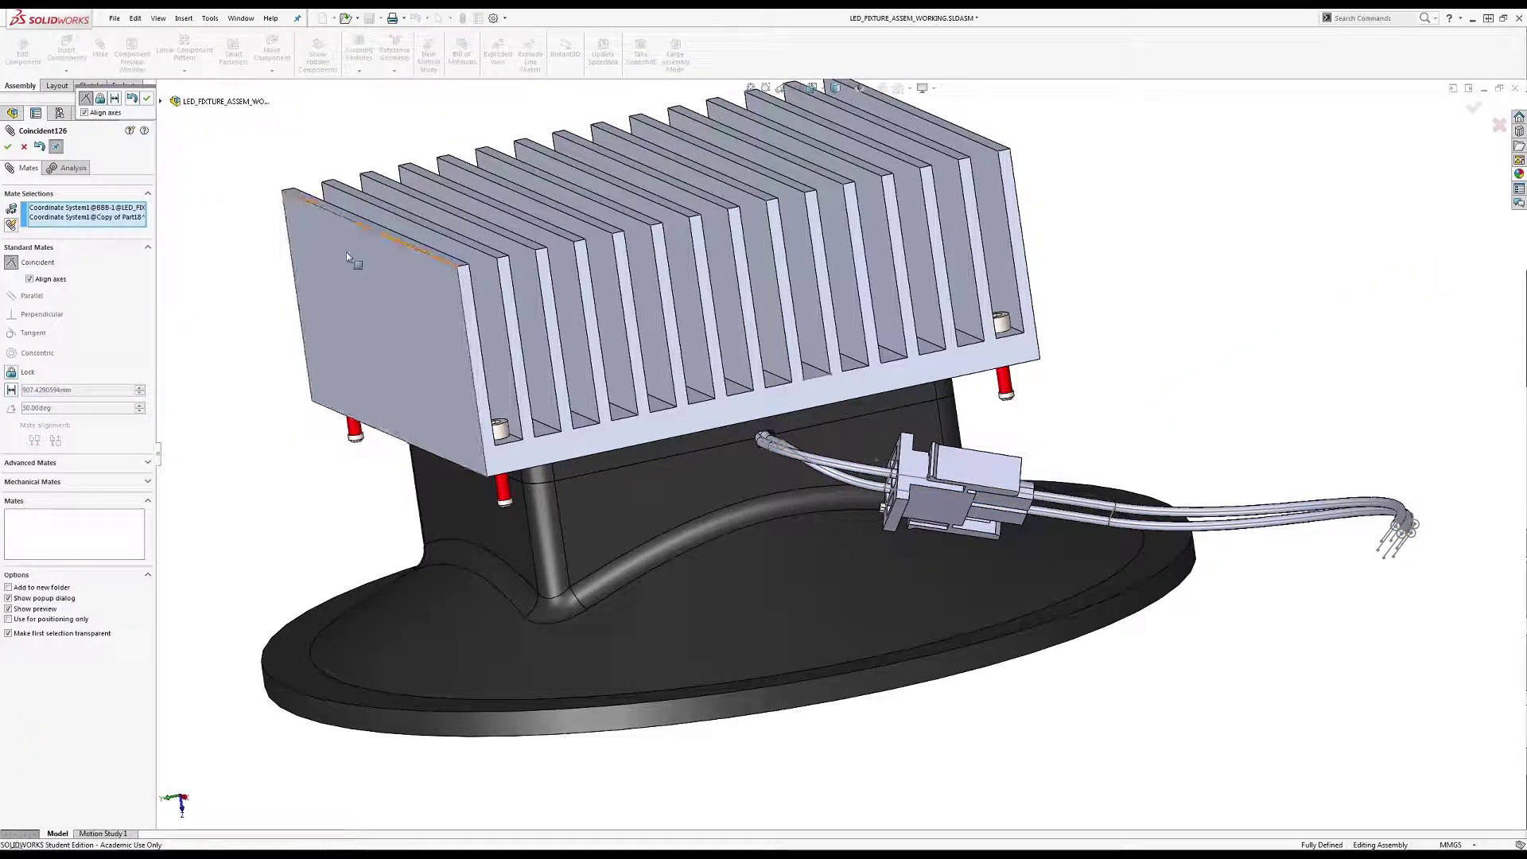
{"action": "key", "text": "Escape"}
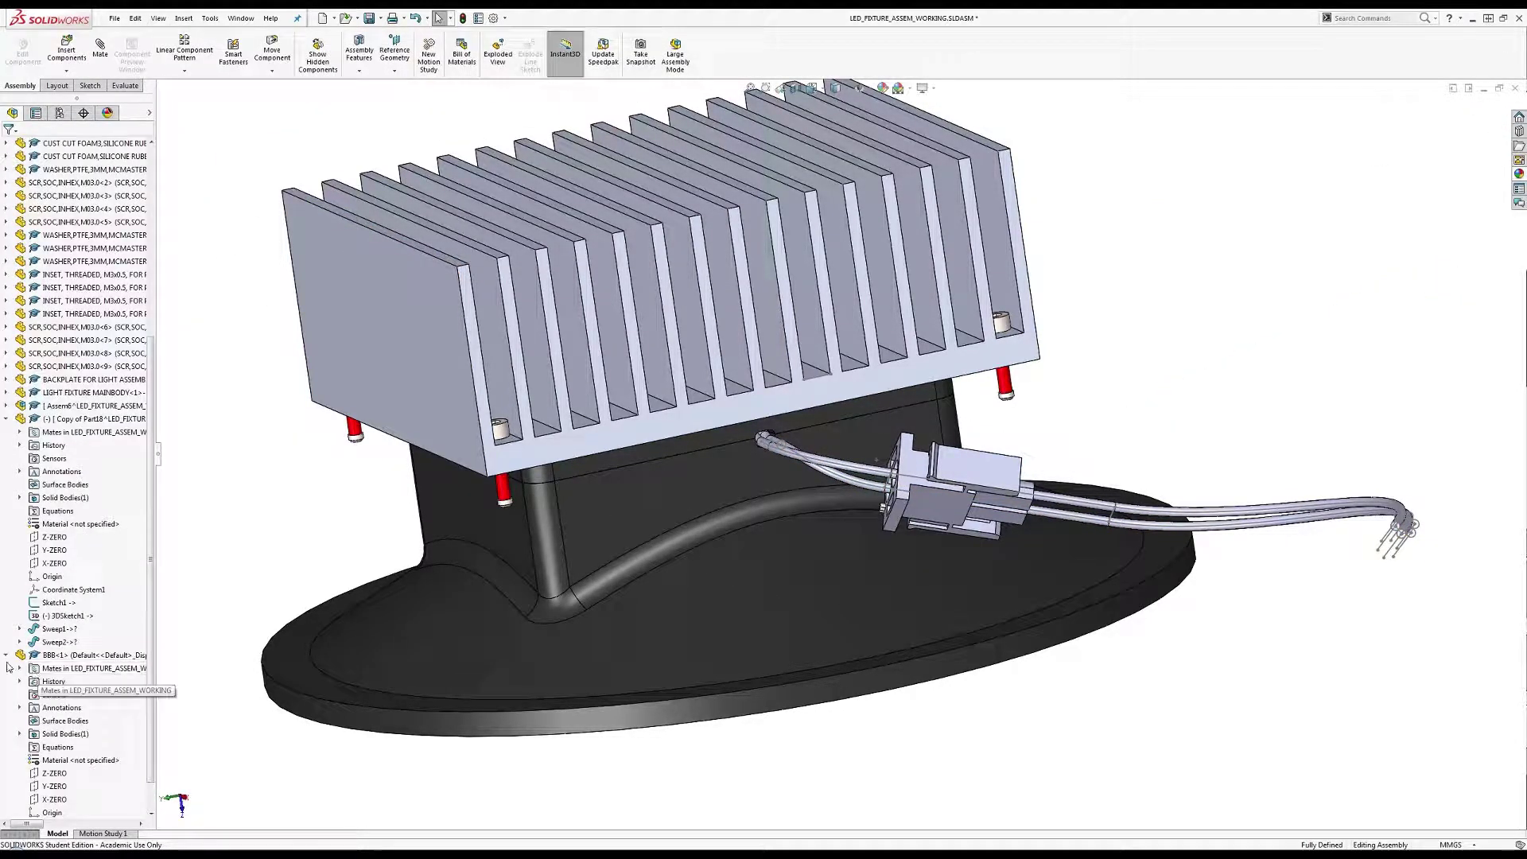
Move the mated BBB part into the Assem6 subassembly and open that subassembly on its own.
{"action": "left_click", "coordinate": [7, 564]}
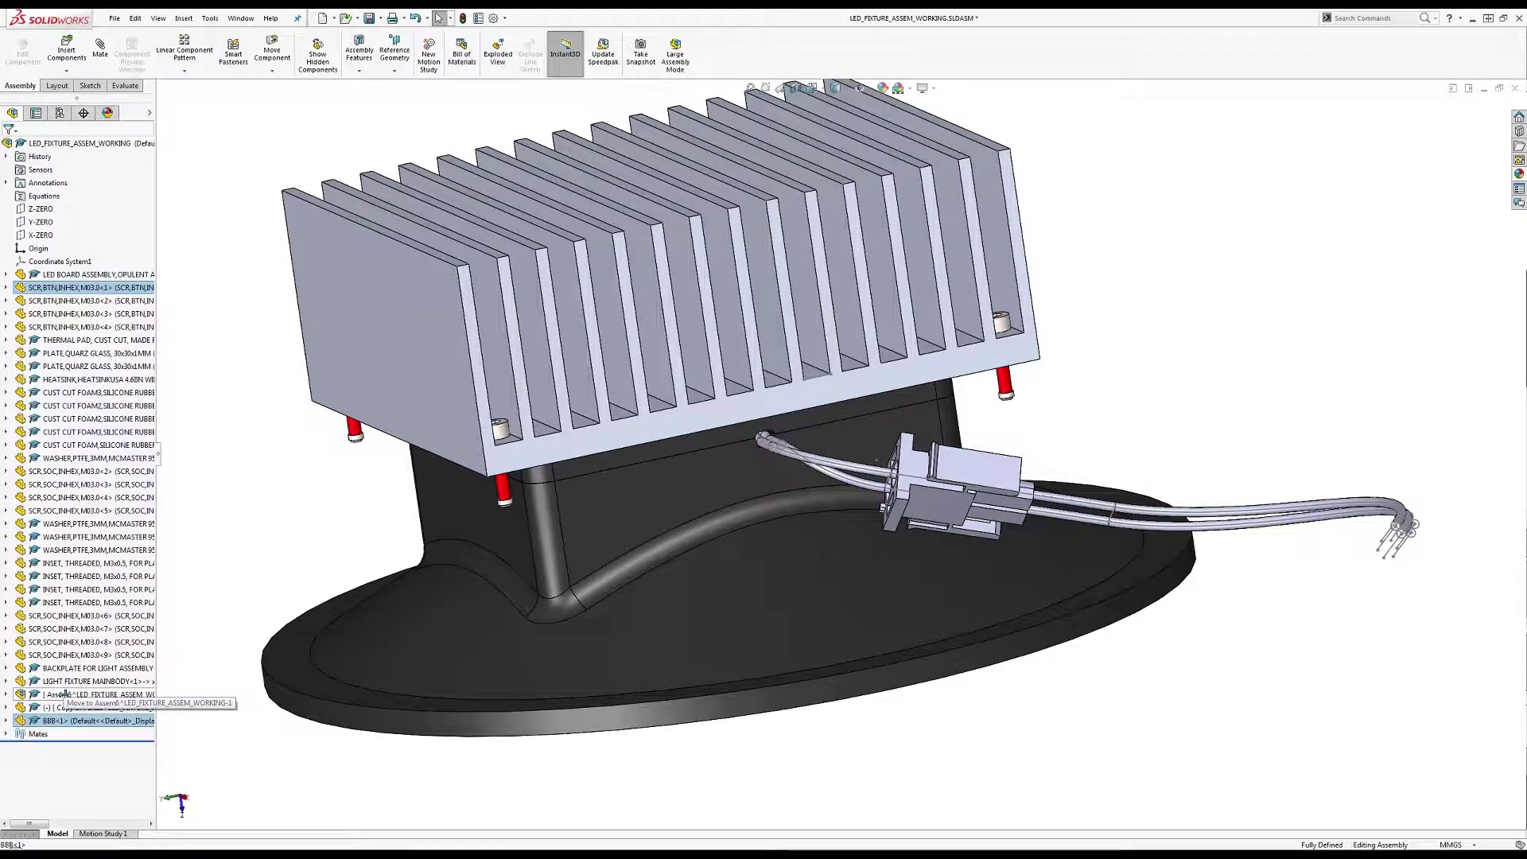
{"action": "left_click", "coordinate": [65, 697]}
{"action": "left_click", "coordinate": [227, 663]}
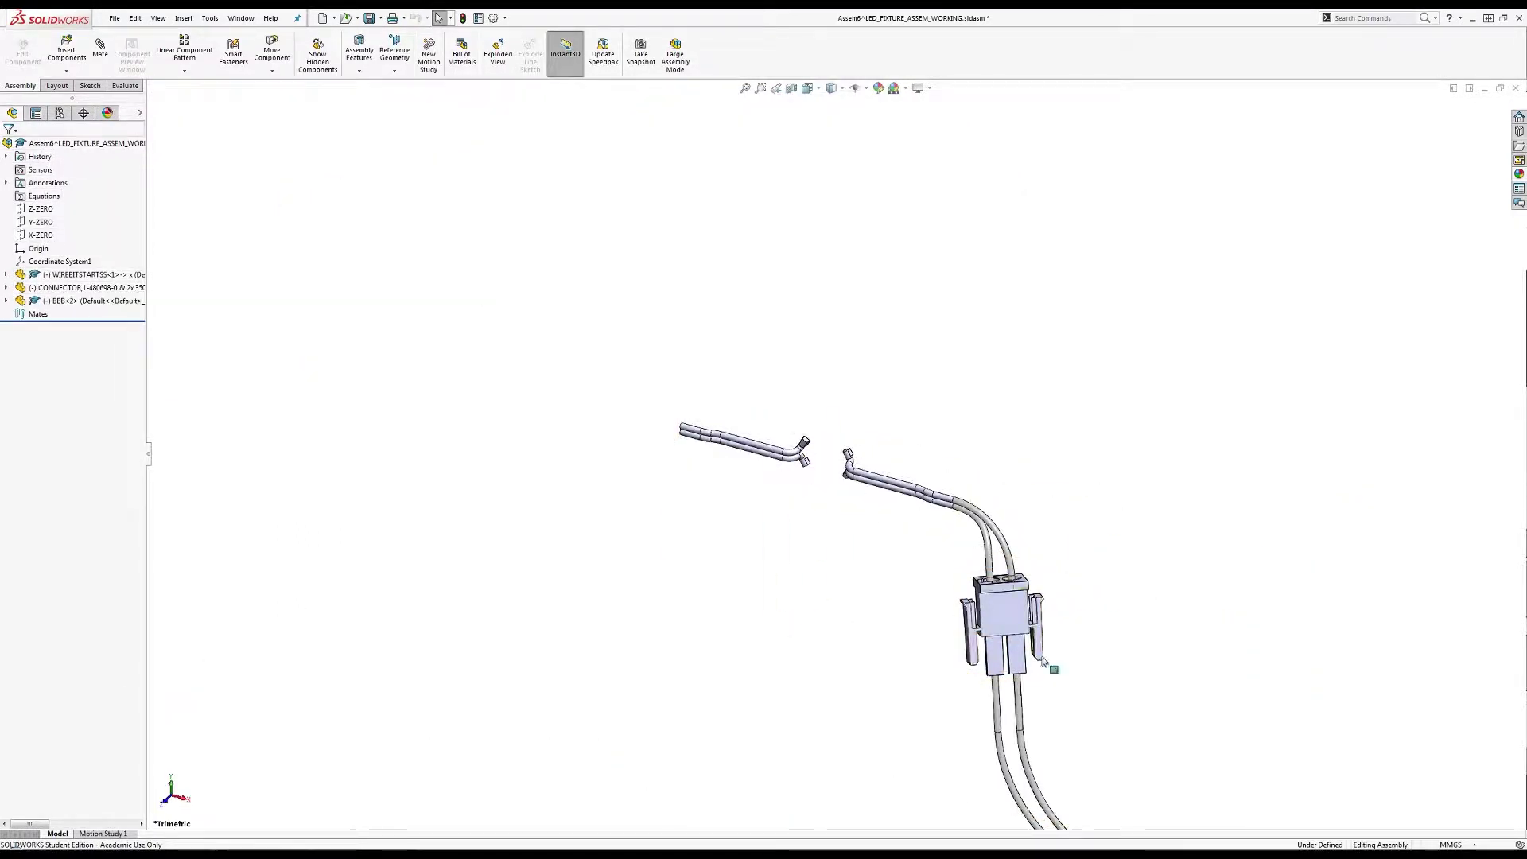
Save the Assem6 wire and connector subassembly as a part file named CCC, including all components.
{"action": "scroll", "coordinate": [1051, 668], "scroll_direction": "up", "scroll_amount": 2}
{"action": "middle_click_drag", "start_coordinate": [967, 557], "coordinate": [1030, 470]}
{"action": "scroll", "coordinate": [950, 539], "scroll_direction": "down", "scroll_amount": 1}
{"action": "scroll", "coordinate": [946, 544], "scroll_direction": "down", "scroll_amount": 3}
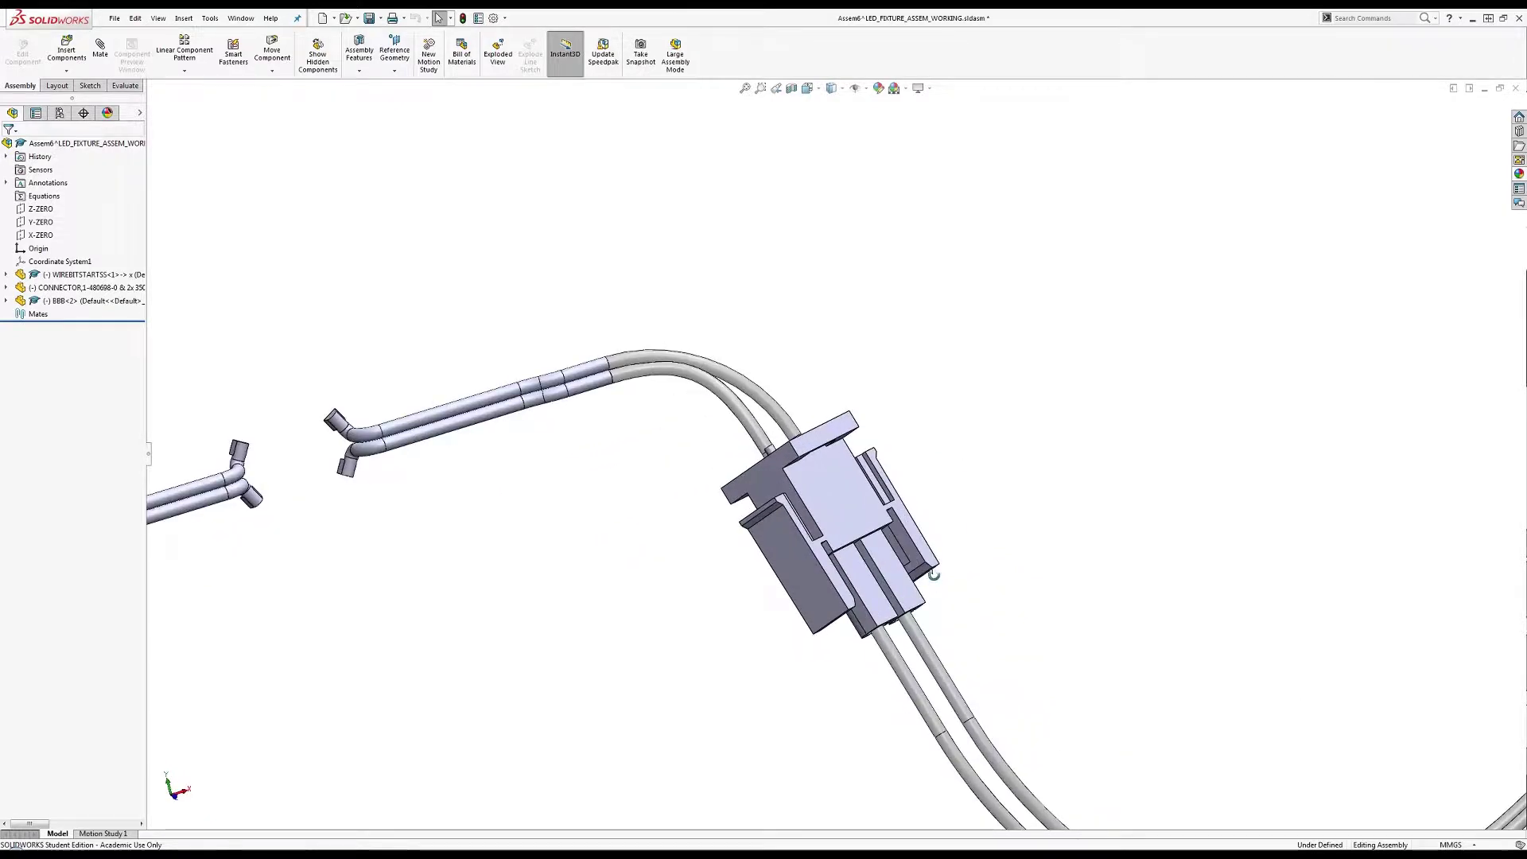
{"action": "left_click", "coordinate": [114, 18]}
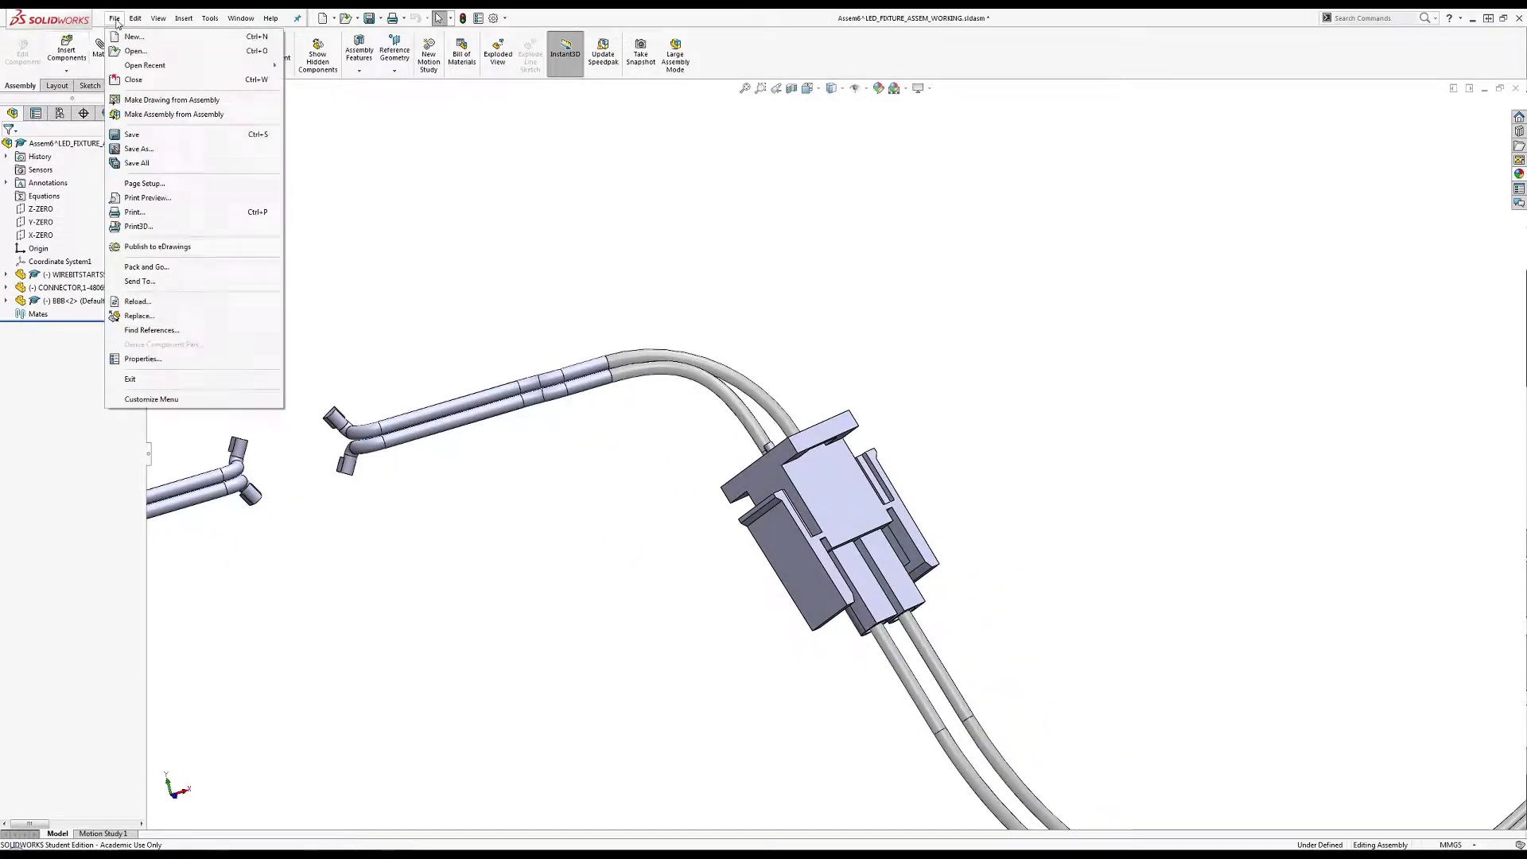
{"action": "left_click", "coordinate": [139, 148]}
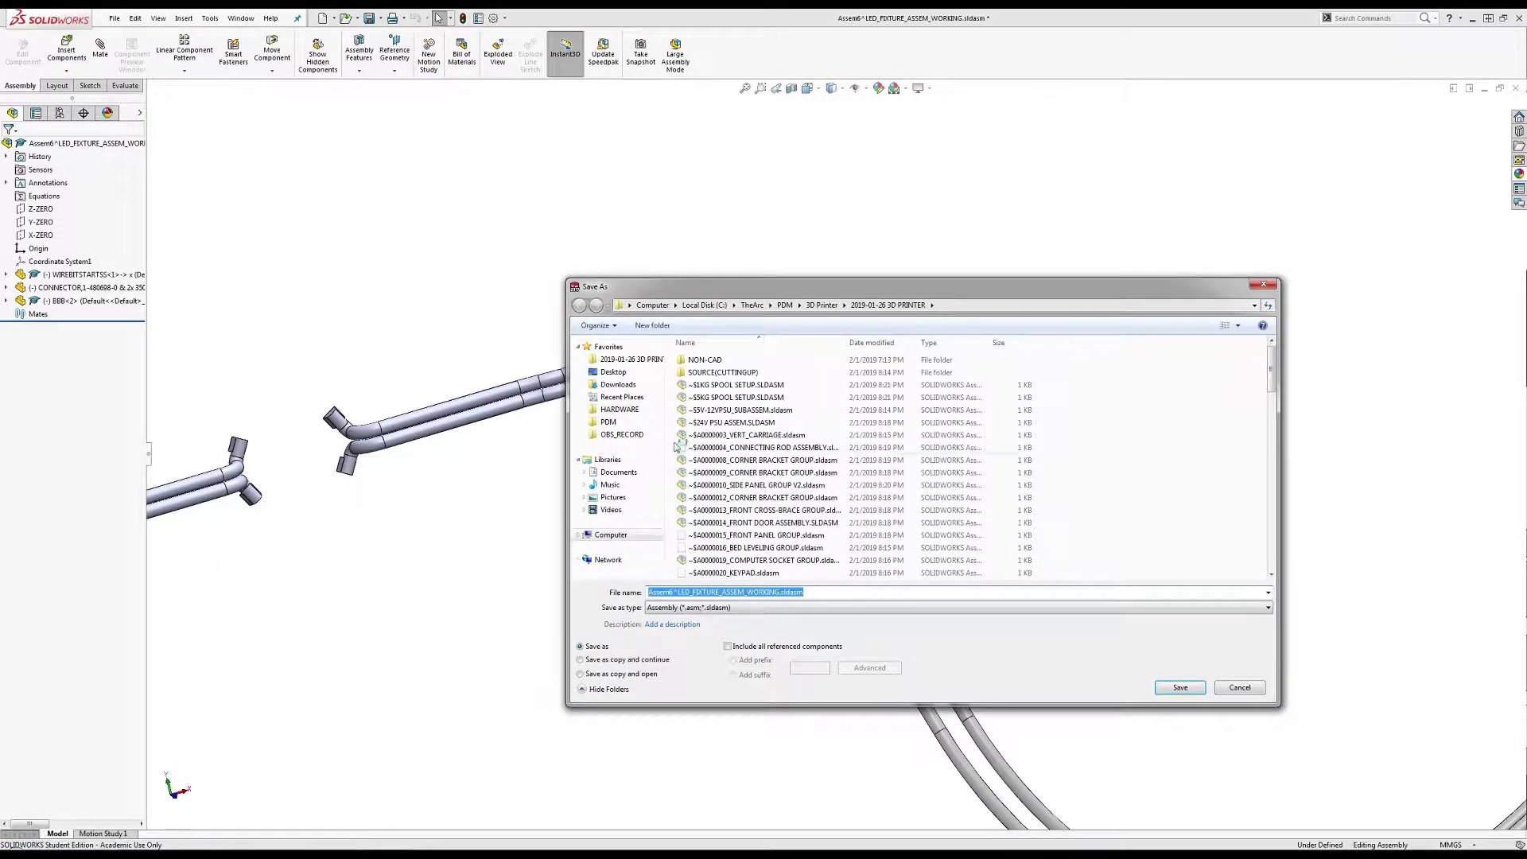
{"action": "key", "text": "Tab"}
{"action": "key", "text": "p"}
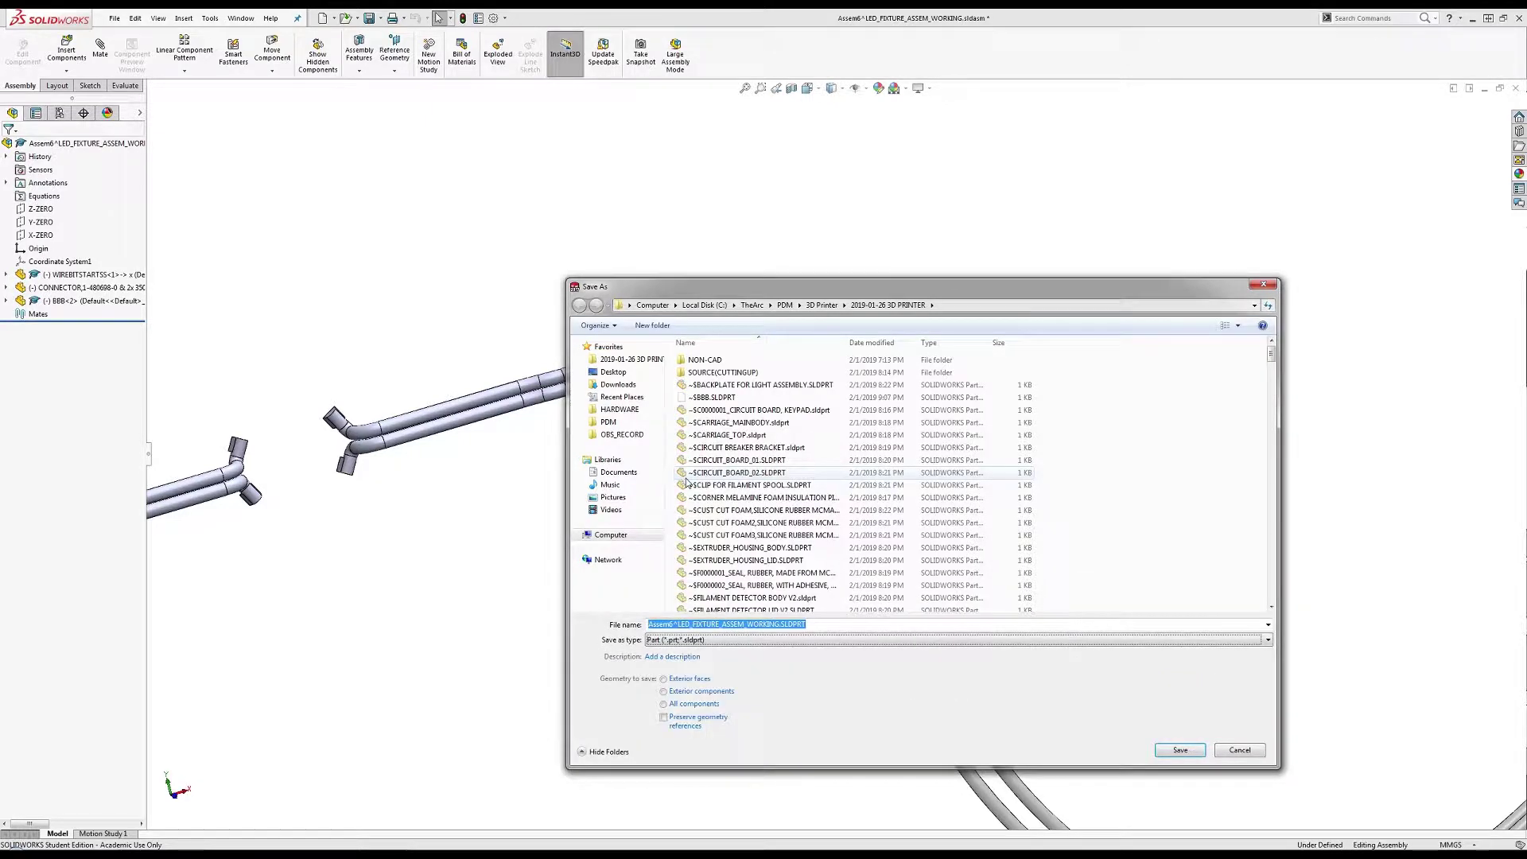
{"action": "left_click", "coordinate": [693, 706]}
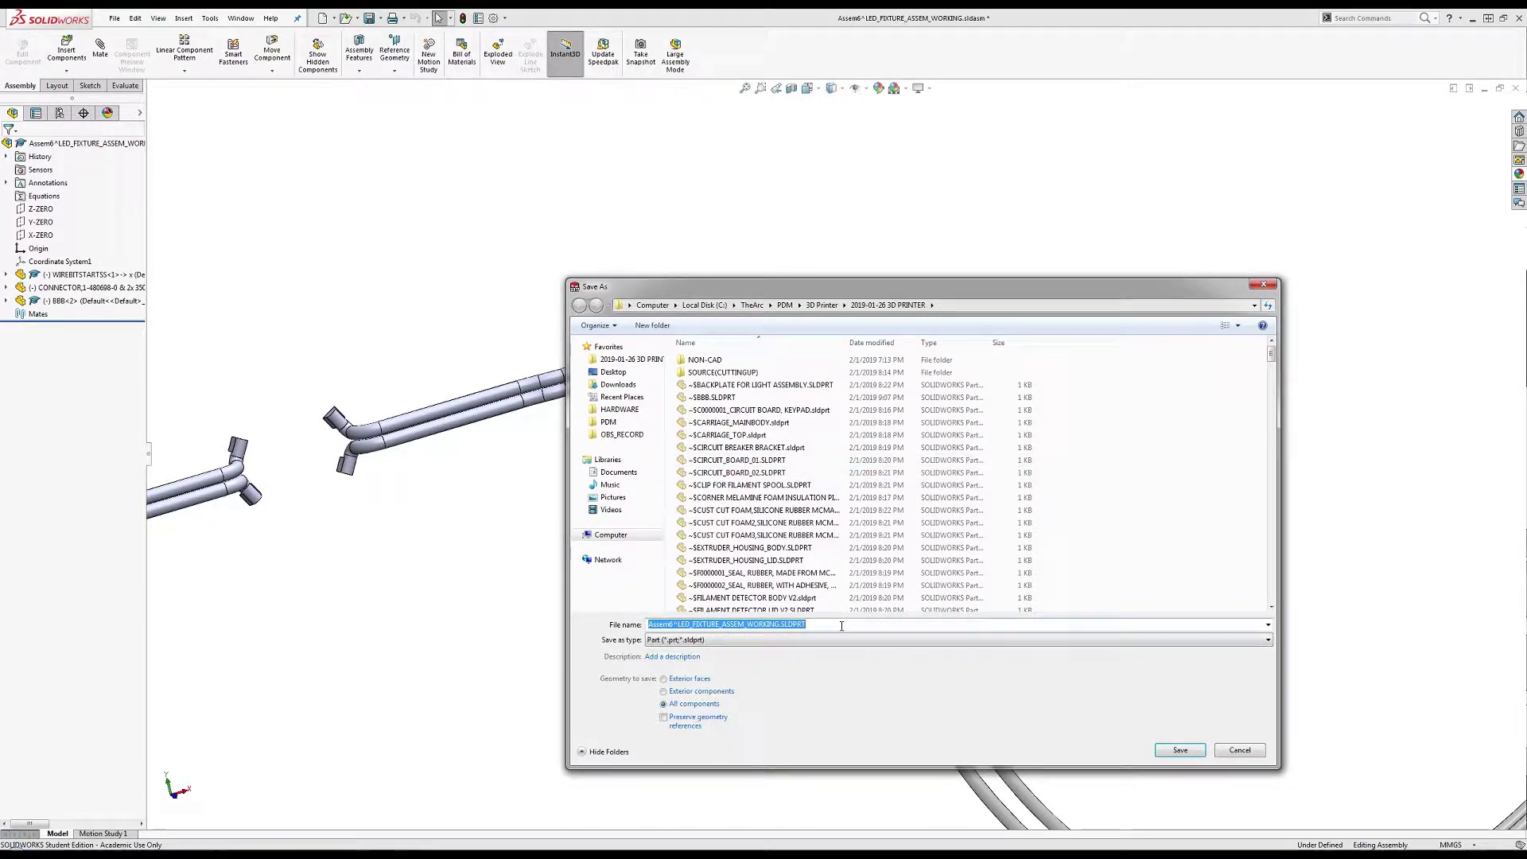
{"action": "type", "text": "CCC"}
{"action": "key", "text": "Return"}
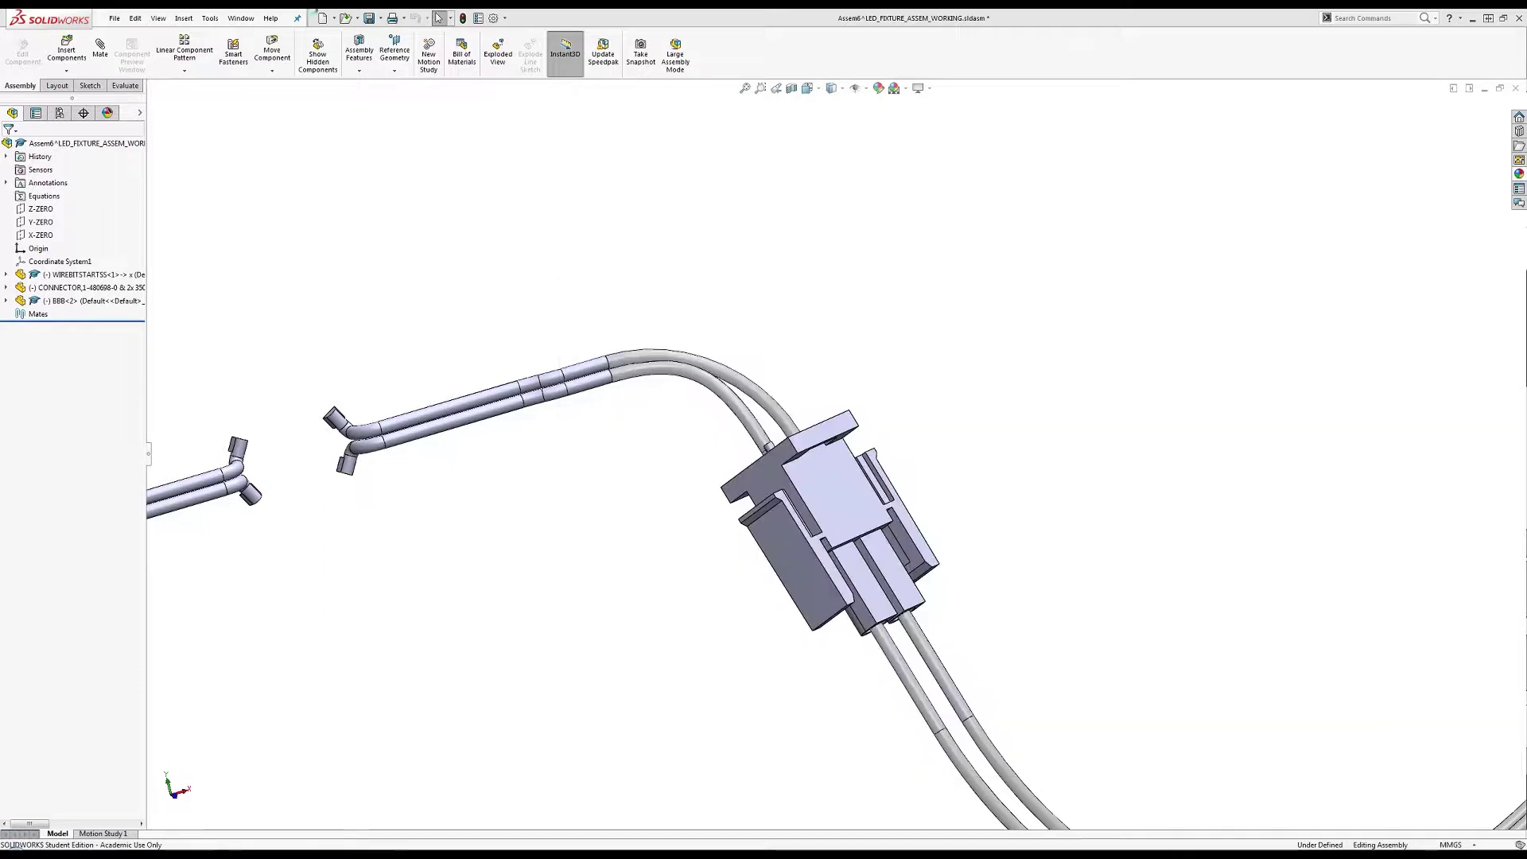
Open the CCC.SLDPRT part made from the wire and connector subassembly.
{"action": "left_click", "coordinate": [344, 18]}
{"action": "type", "text": "CC"}
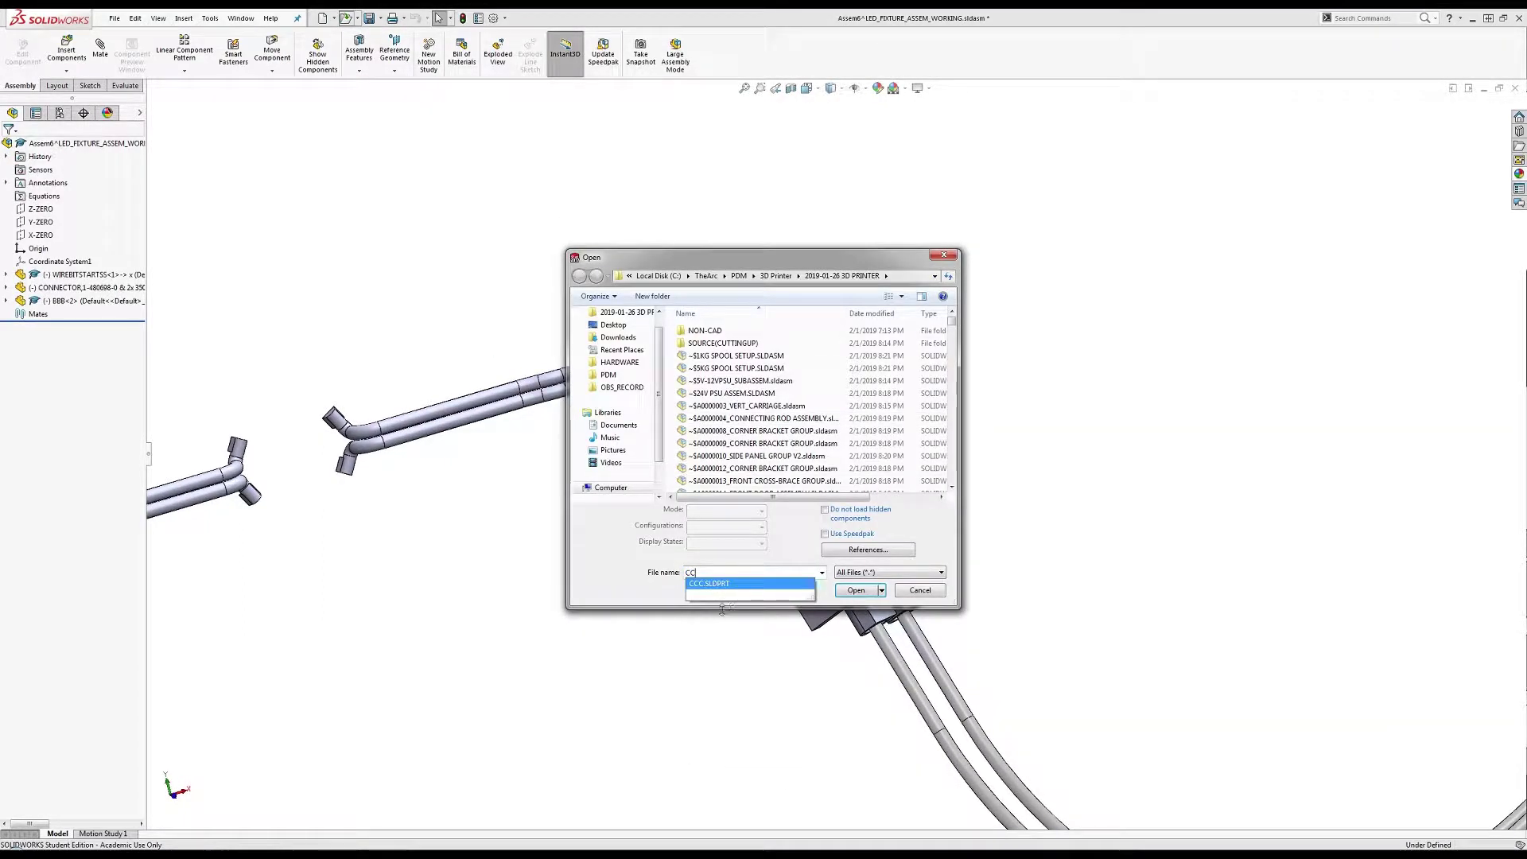
{"action": "left_click", "coordinate": [730, 585]}
{"action": "key", "text": "Return"}
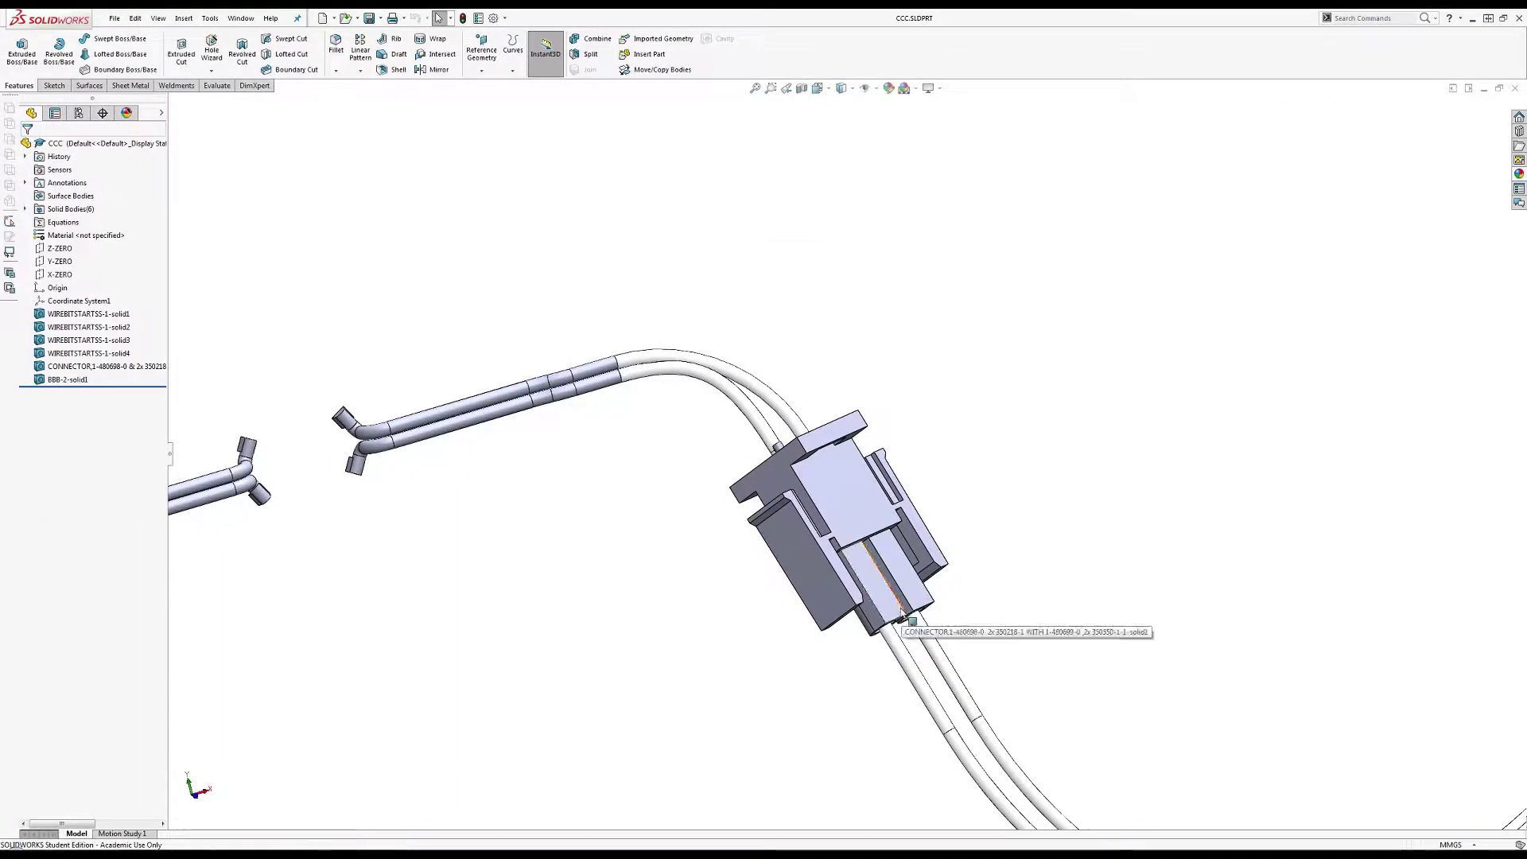
Start a sketch on the annular face inside one wire socket of the connector and convert the face's edges into sketch geometry.
{"action": "middle_click_drag", "start_coordinate": [891, 636], "coordinate": [814, 385]}
{"action": "scroll", "coordinate": [909, 644], "scroll_direction": "down", "scroll_amount": 3}
{"action": "middle_click_drag", "start_coordinate": [909, 645], "coordinate": [764, 525]}
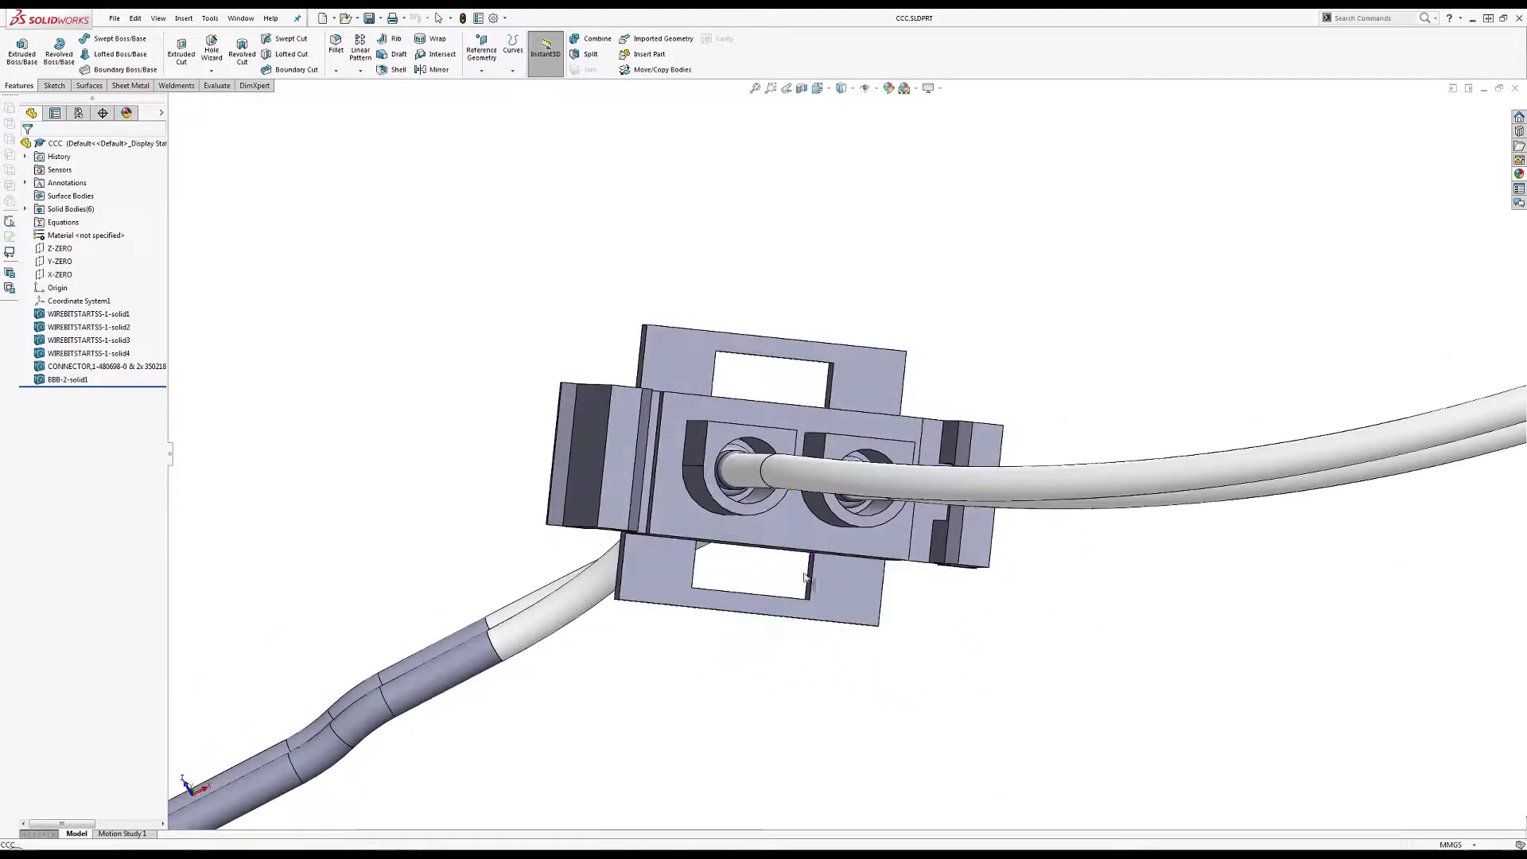
{"action": "scroll", "coordinate": [761, 520], "scroll_direction": "down", "scroll_amount": 6}
{"action": "middle_click_drag", "start_coordinate": [714, 454], "coordinate": [720, 457]}
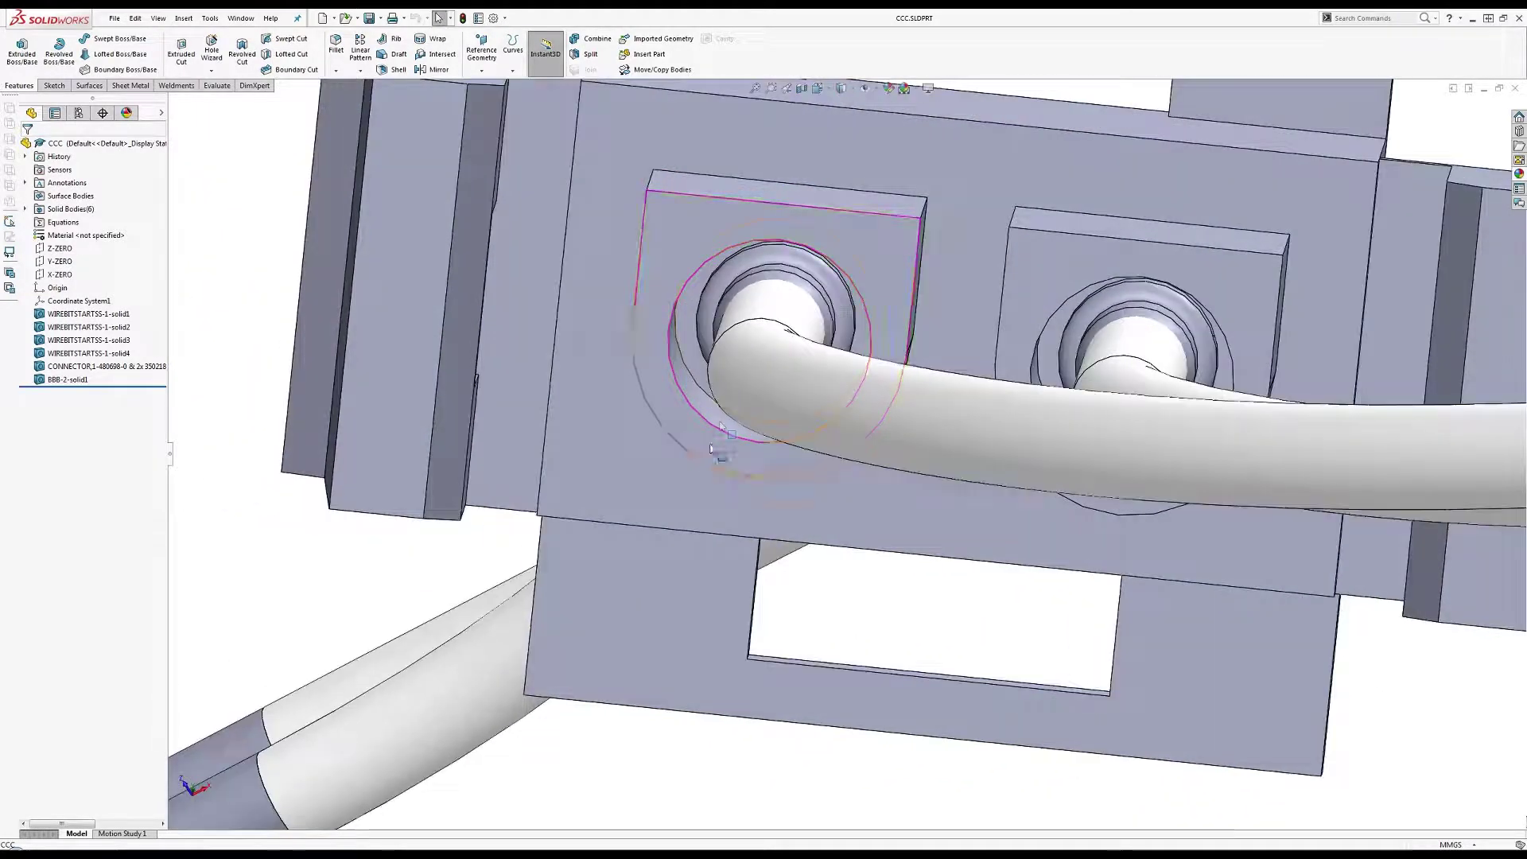
{"action": "left_click", "coordinate": [697, 362]}
{"action": "left_click", "coordinate": [53, 86]}
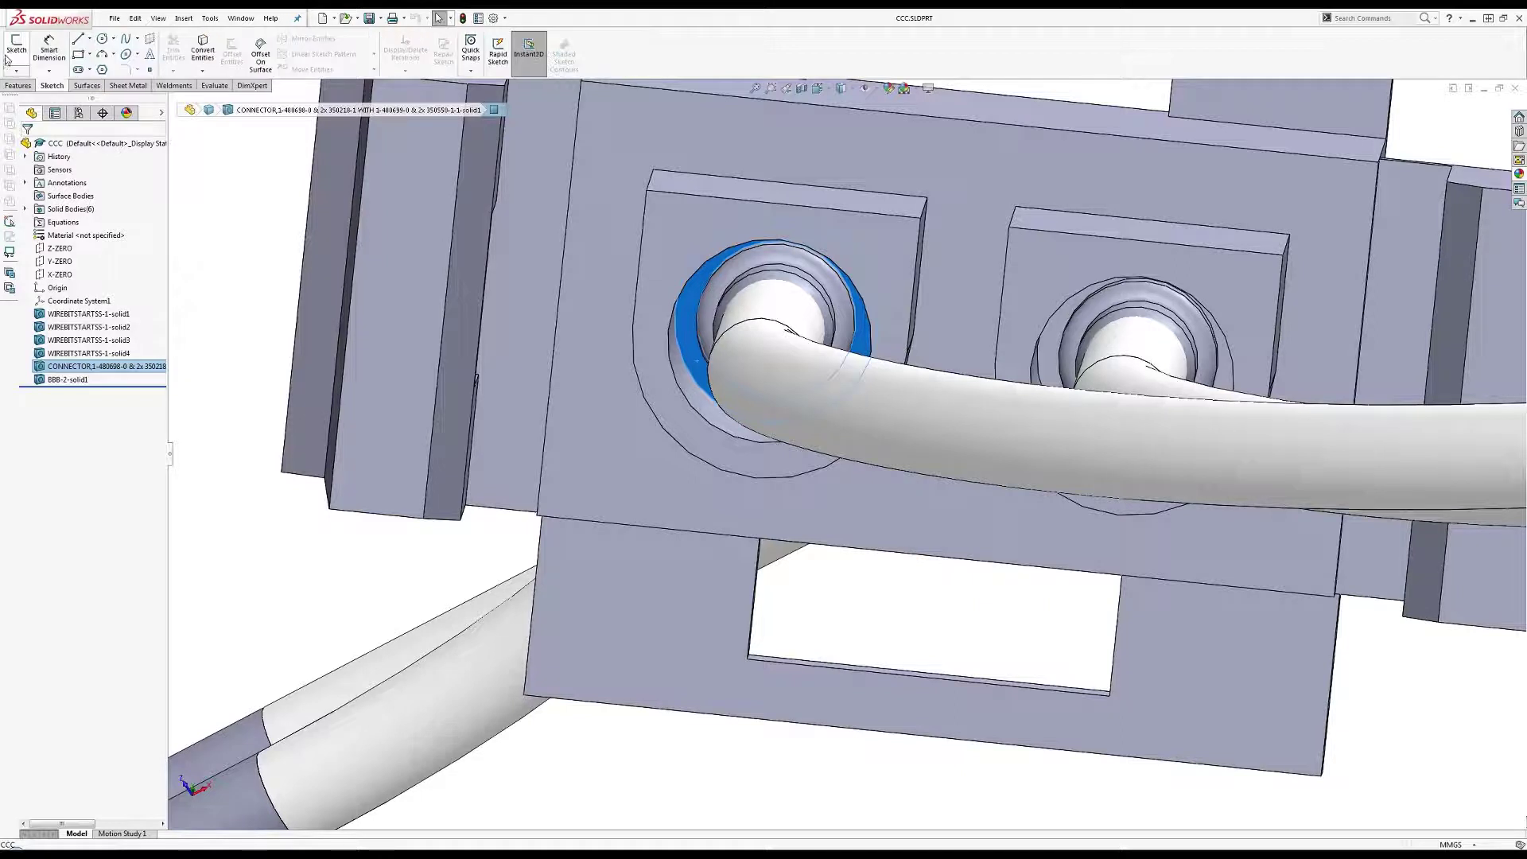
{"action": "left_click", "coordinate": [13, 50]}
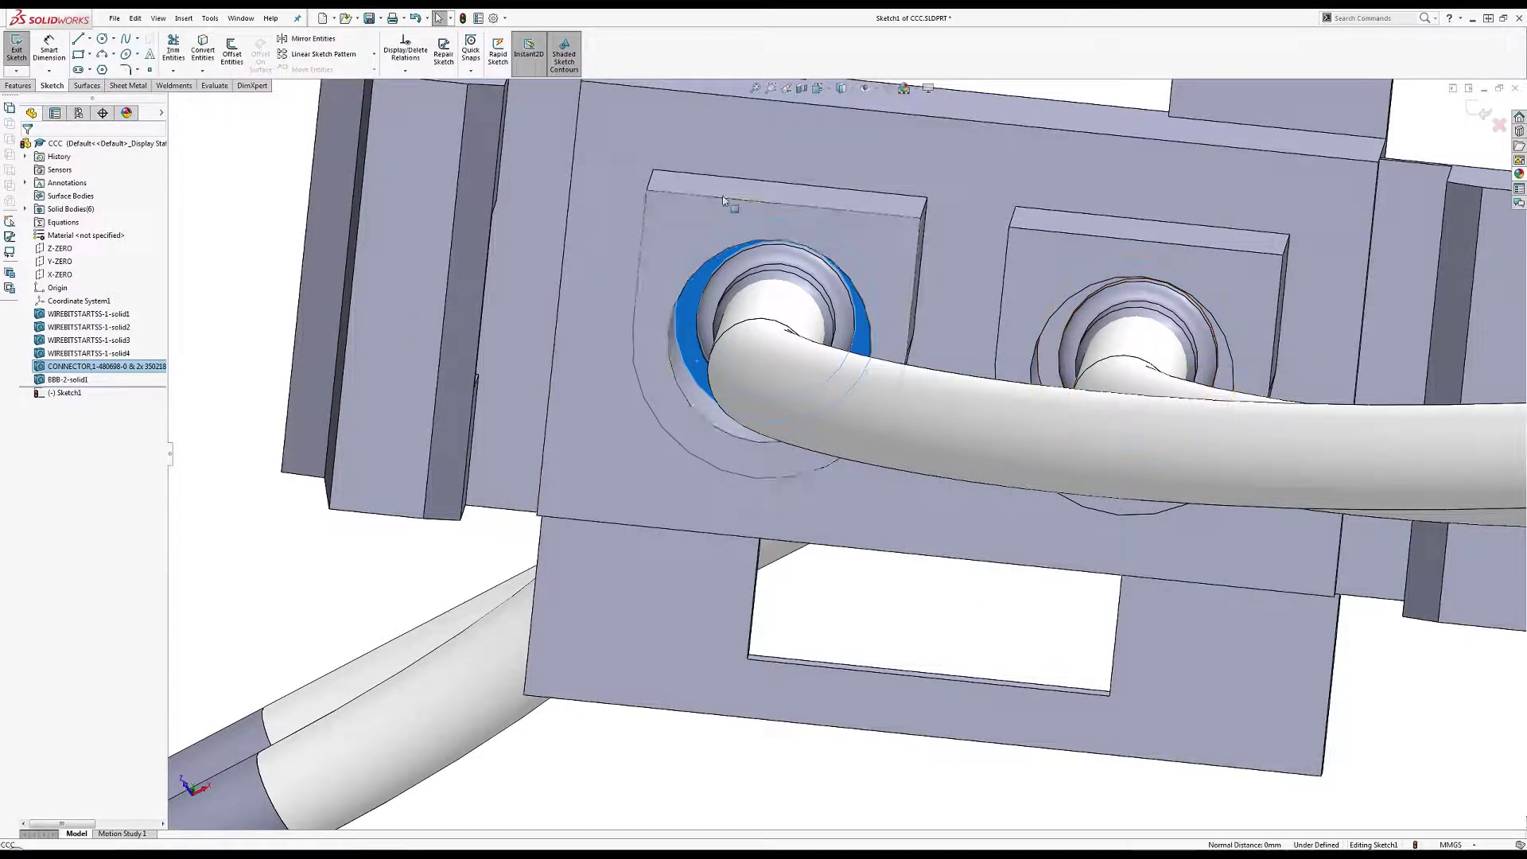
{"action": "left_click", "coordinate": [203, 50]}
Cut the socket circle Through All in the reversed direction, limiting the feature scope to BBB-2-solid1 and keeping all resulting bodies.
{"action": "left_click", "coordinate": [17, 85]}
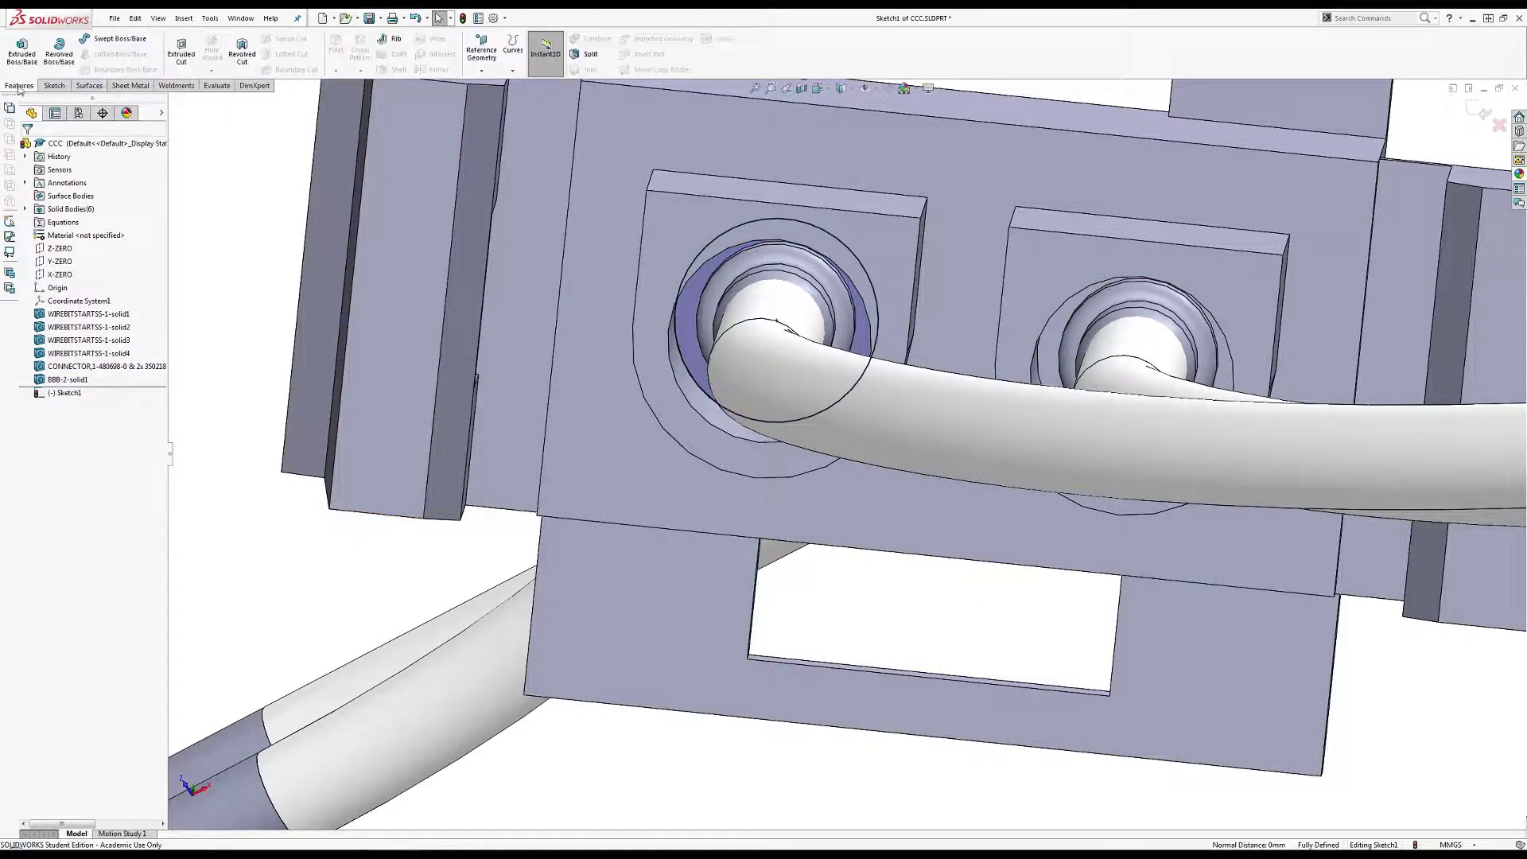
{"action": "left_click", "coordinate": [182, 51]}
{"action": "left_click", "coordinate": [75, 219]}
{"action": "left_click", "coordinate": [75, 224]}
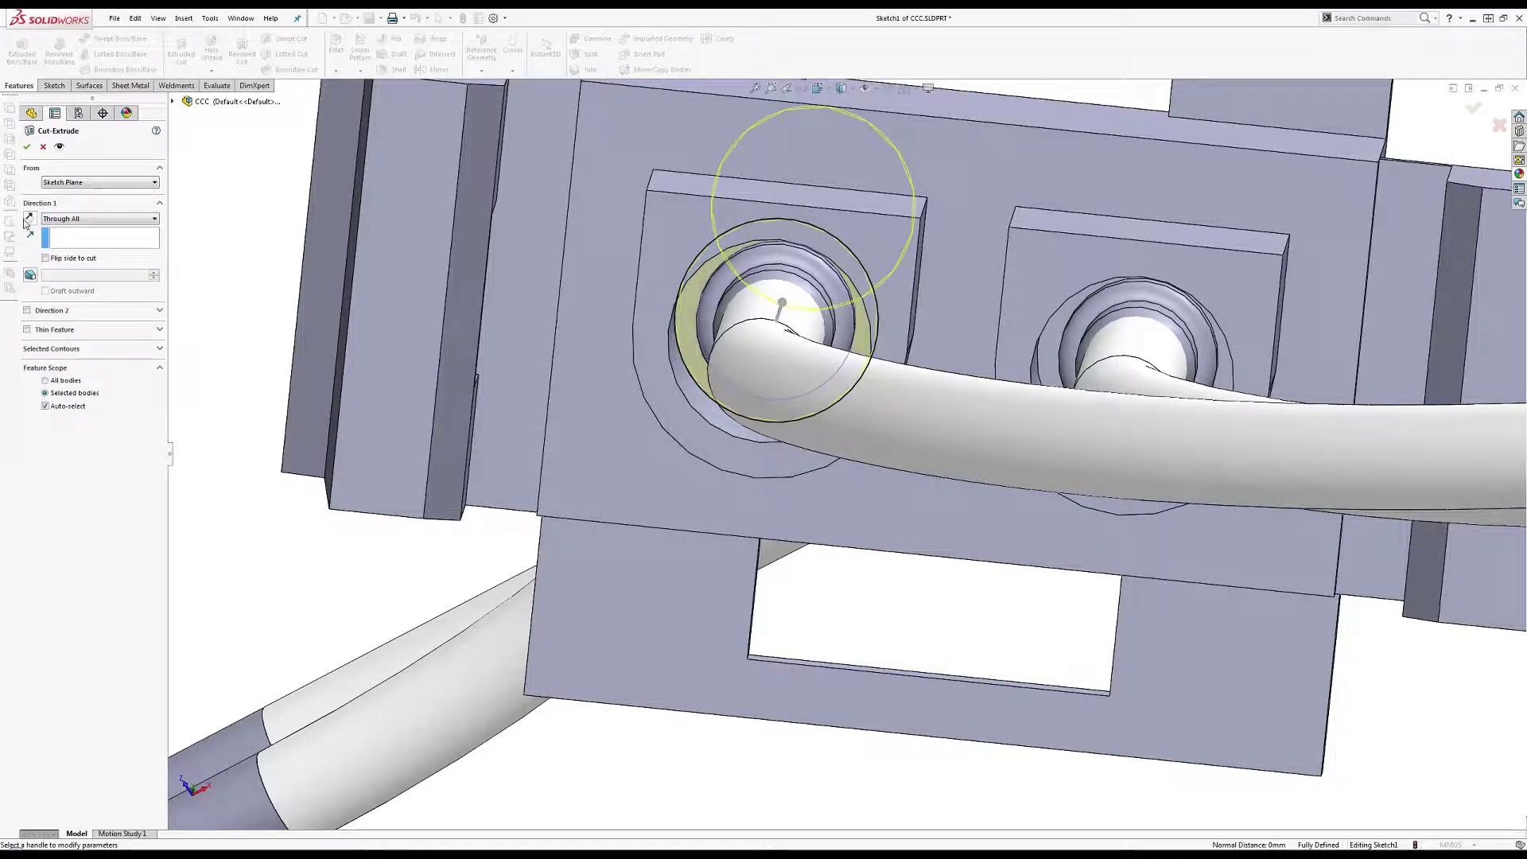
{"action": "left_click", "coordinate": [69, 408]}
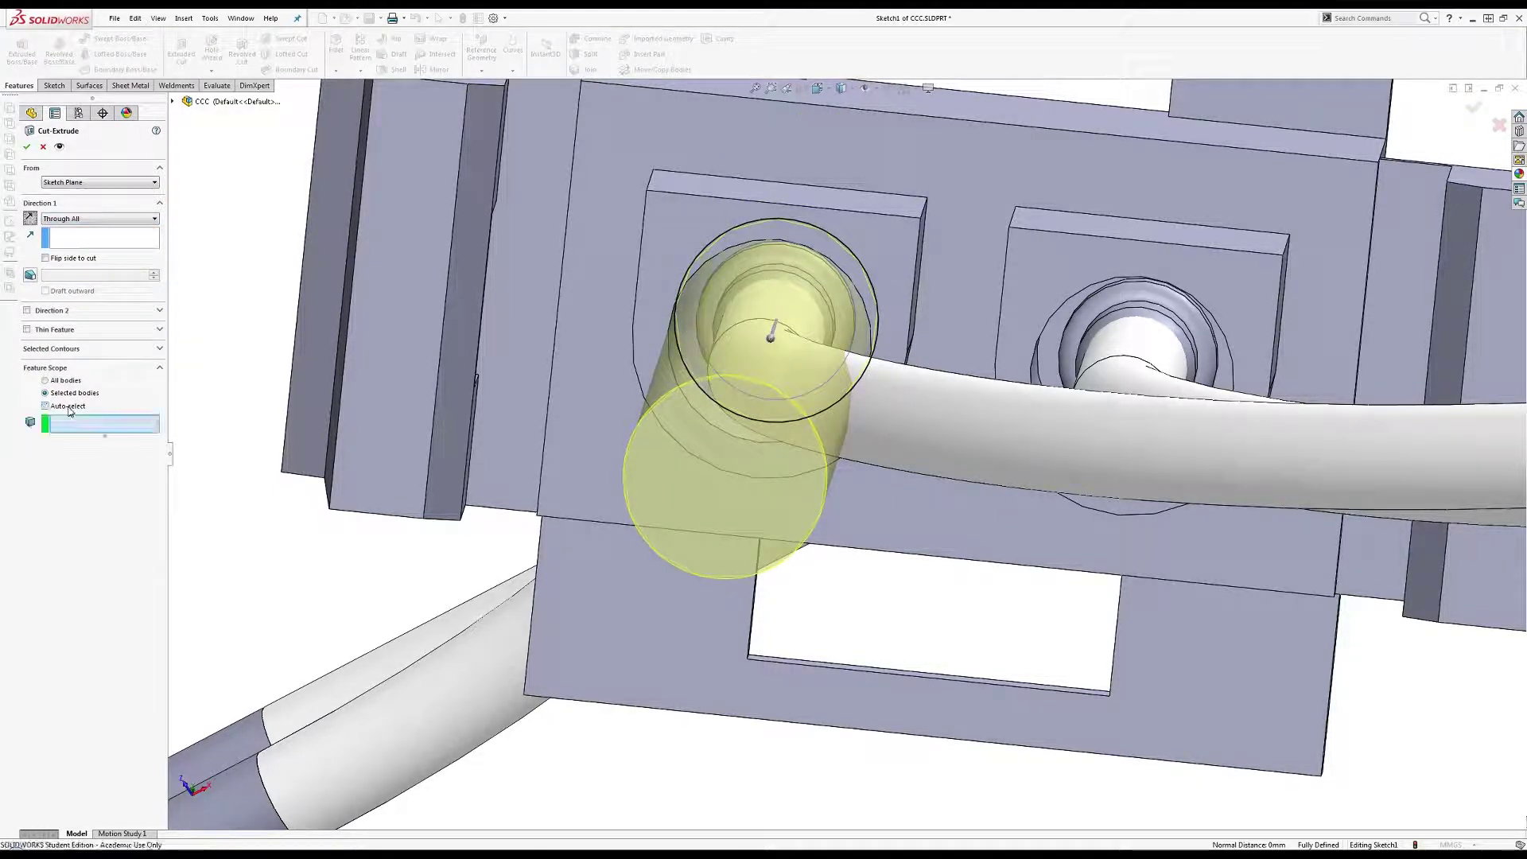
{"action": "scroll", "coordinate": [934, 429], "scroll_direction": "down", "scroll_amount": 2}
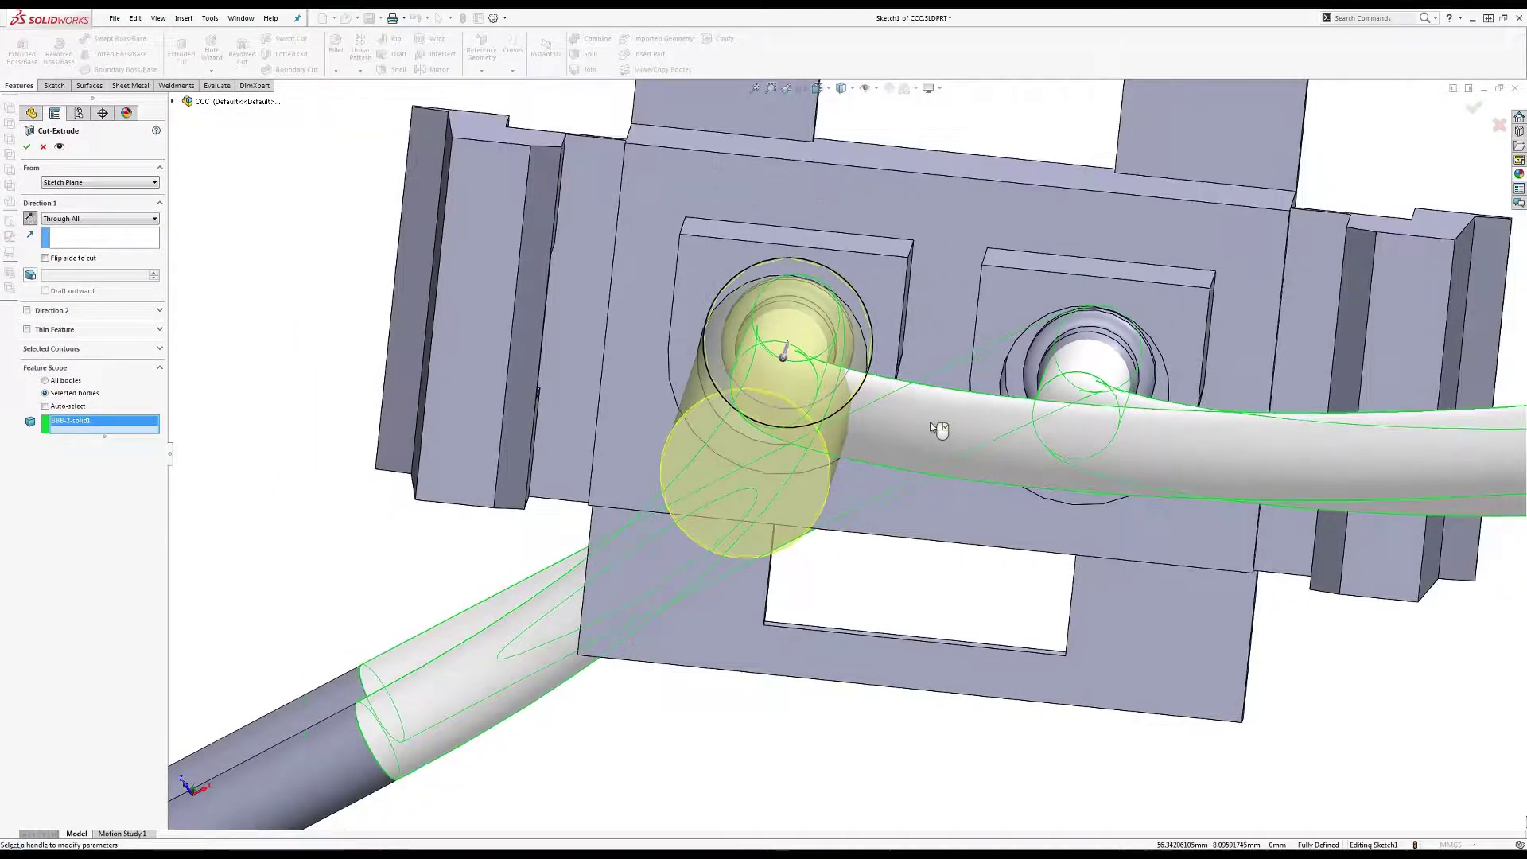
{"action": "middle_click_drag", "start_coordinate": [938, 427], "coordinate": [954, 485]}
{"action": "scroll", "coordinate": [908, 453], "scroll_direction": "down", "scroll_amount": 3}
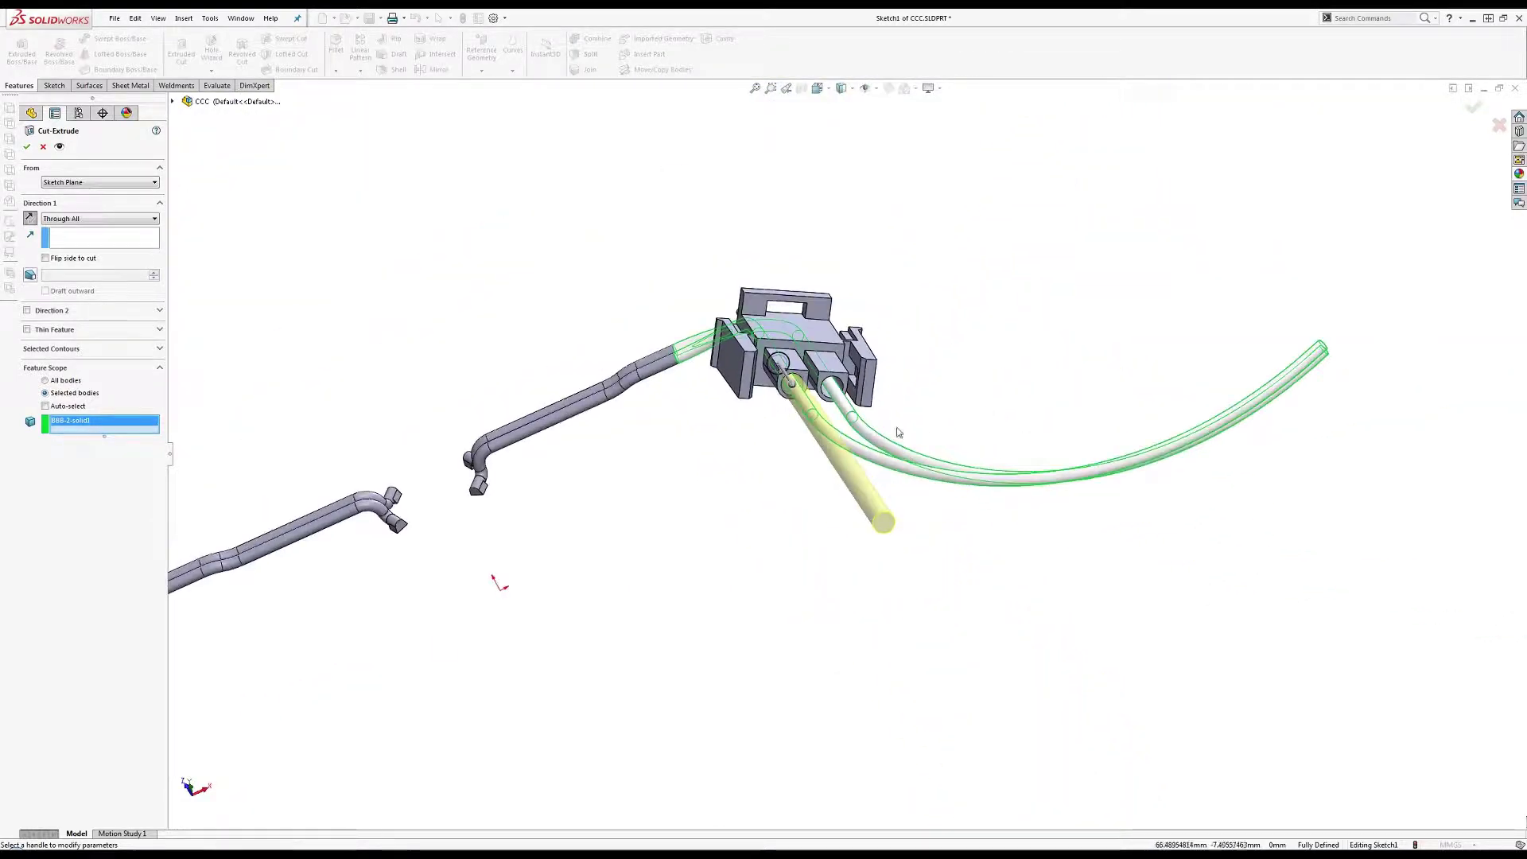
{"action": "middle_click_drag", "start_coordinate": [494, 580], "coordinate": [409, 614]}
{"action": "scroll", "coordinate": [786, 409], "scroll_direction": "up", "scroll_amount": 2}
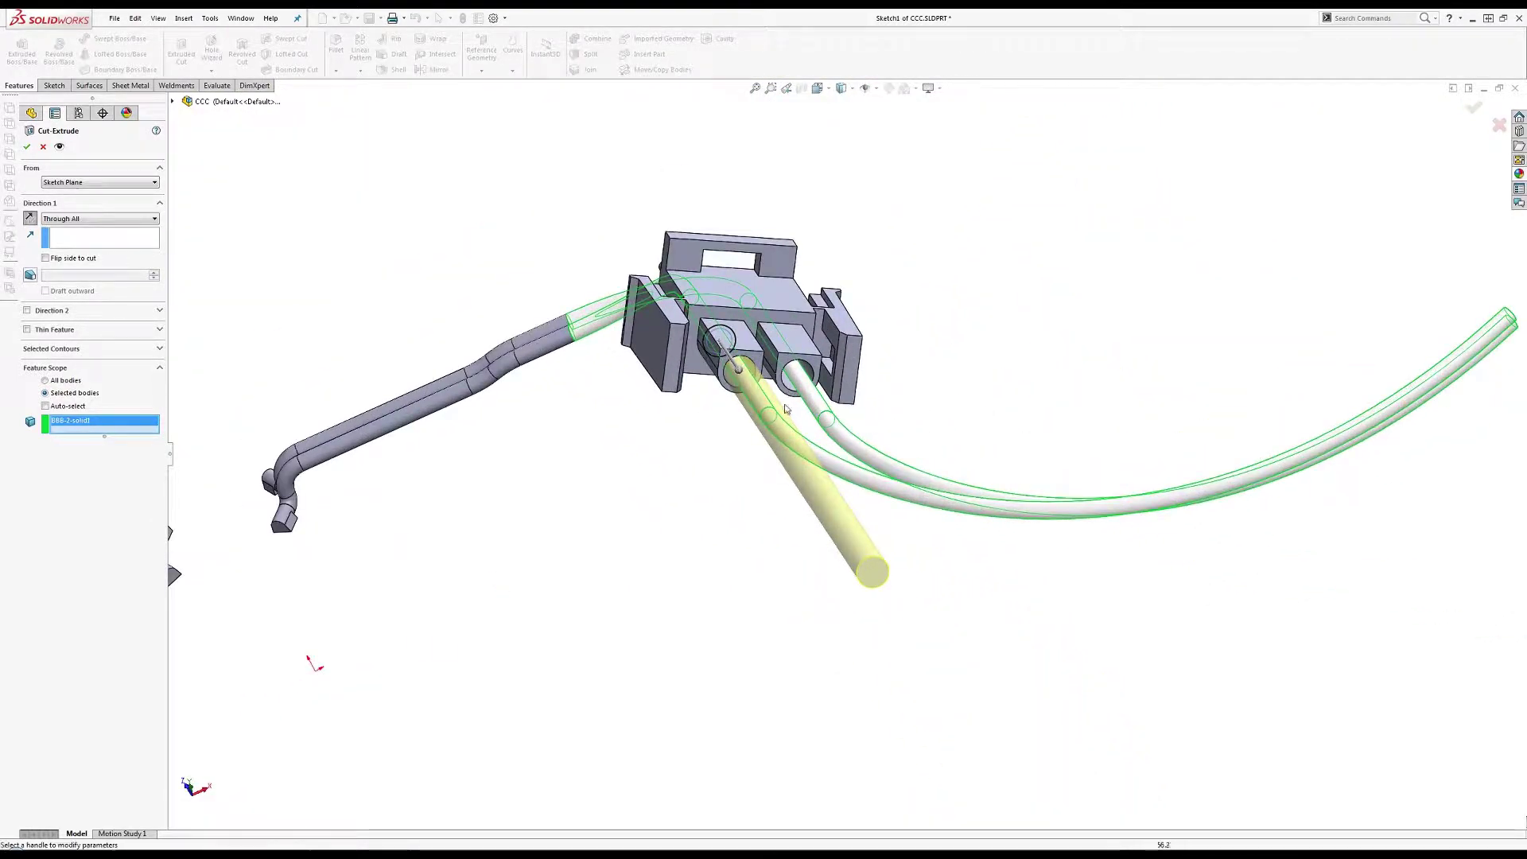
{"action": "left_click", "coordinate": [27, 147]}
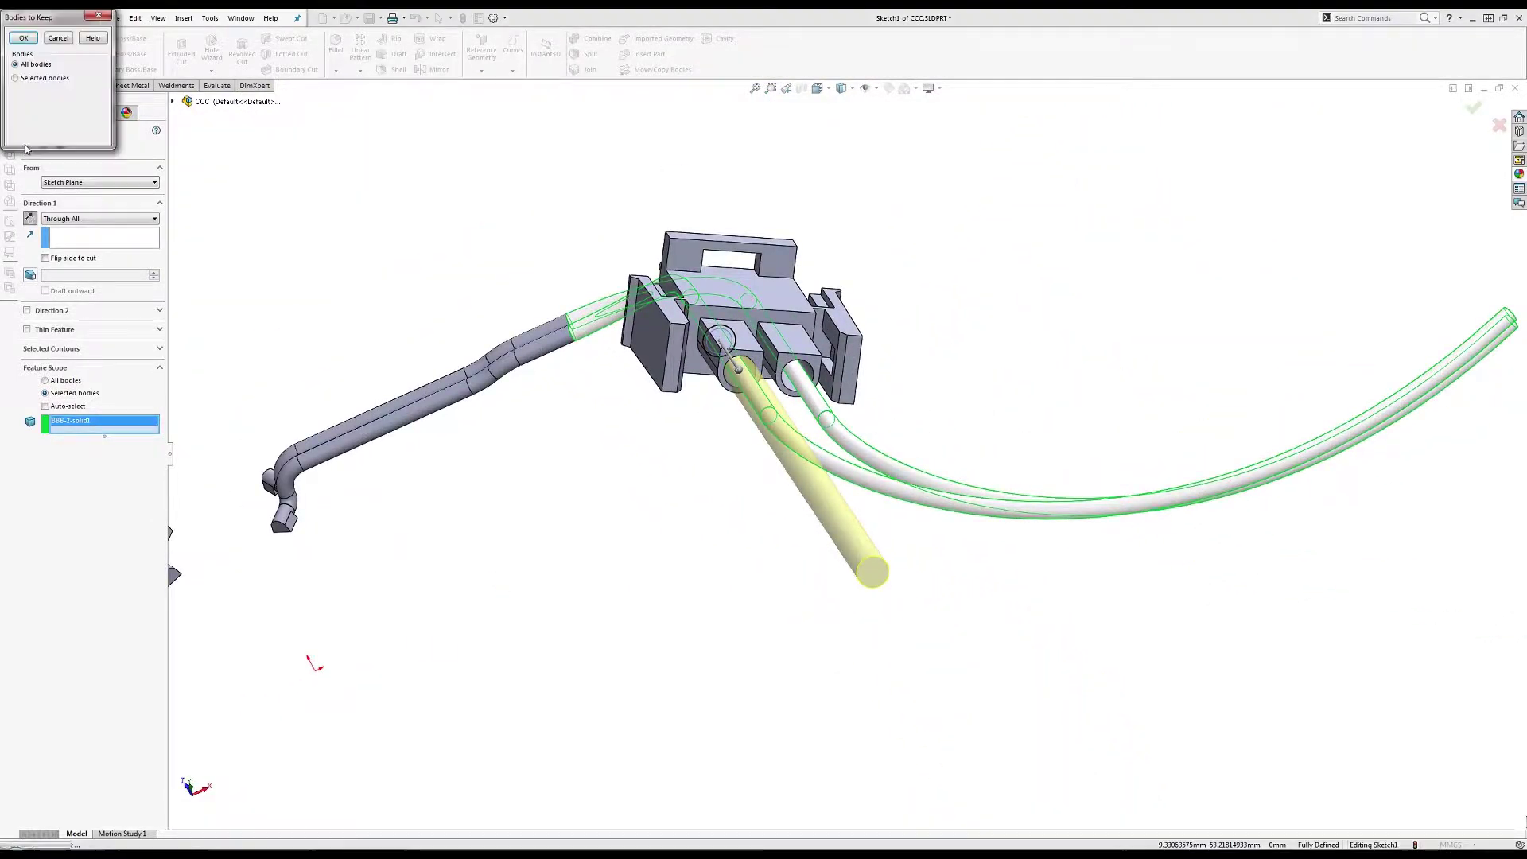
{"action": "left_click", "coordinate": [24, 39]}
Edit the cut's sketch to add the converted circle of the second wire socket and rebuild the cut.
{"action": "scroll", "coordinate": [700, 403], "scroll_direction": "up", "scroll_amount": 4}
{"action": "left_click", "coordinate": [74, 390]}
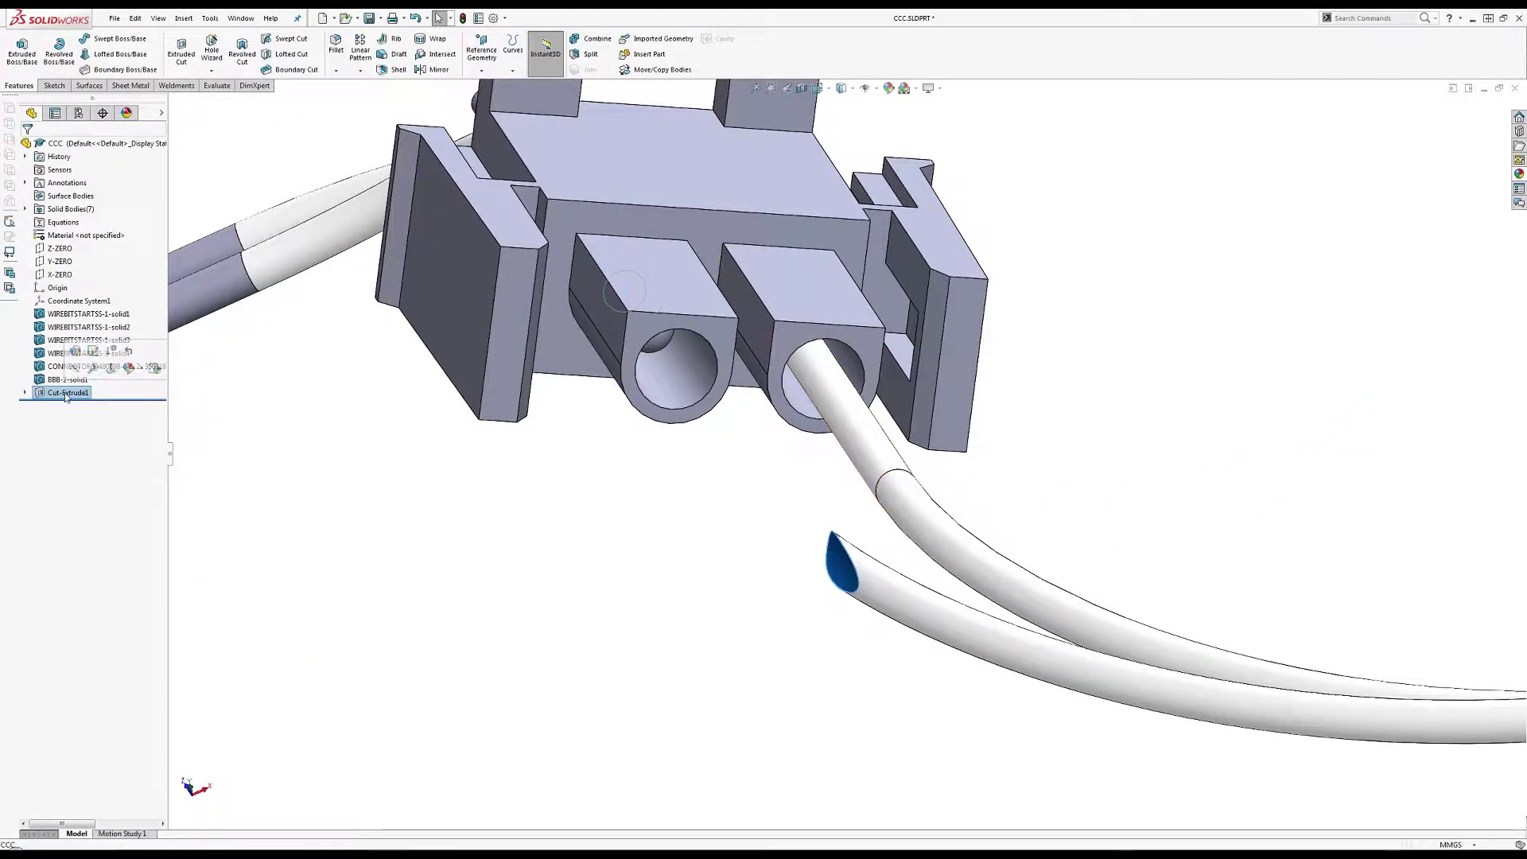
{"action": "scroll", "coordinate": [792, 370], "scroll_direction": "up", "scroll_amount": 3}
{"action": "scroll", "coordinate": [792, 371], "scroll_direction": "down", "scroll_amount": 3}
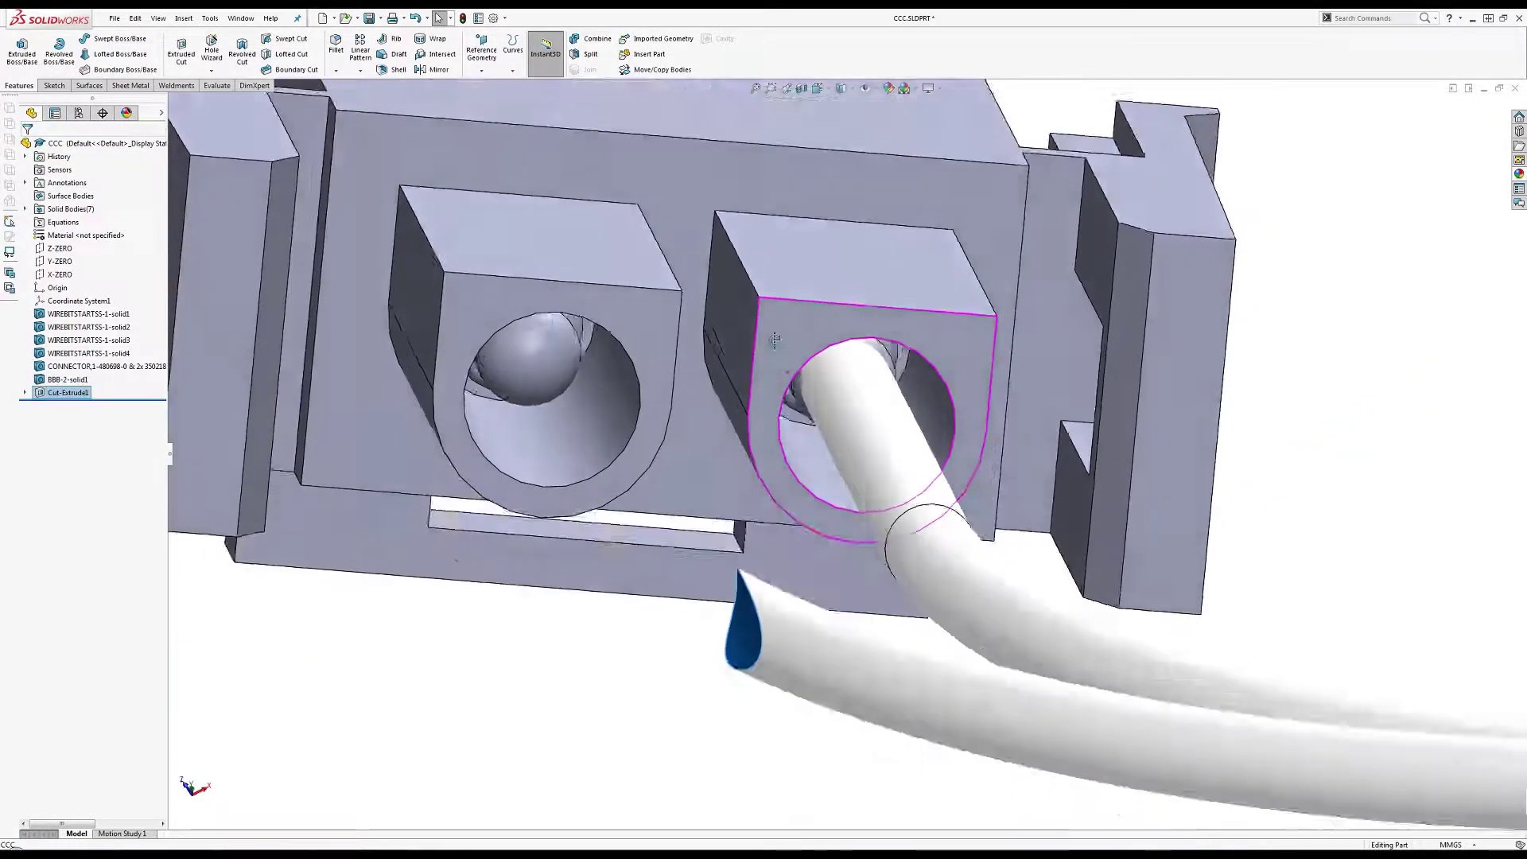
{"action": "right_click", "coordinate": [83, 393]}
{"action": "left_click", "coordinate": [109, 359]}
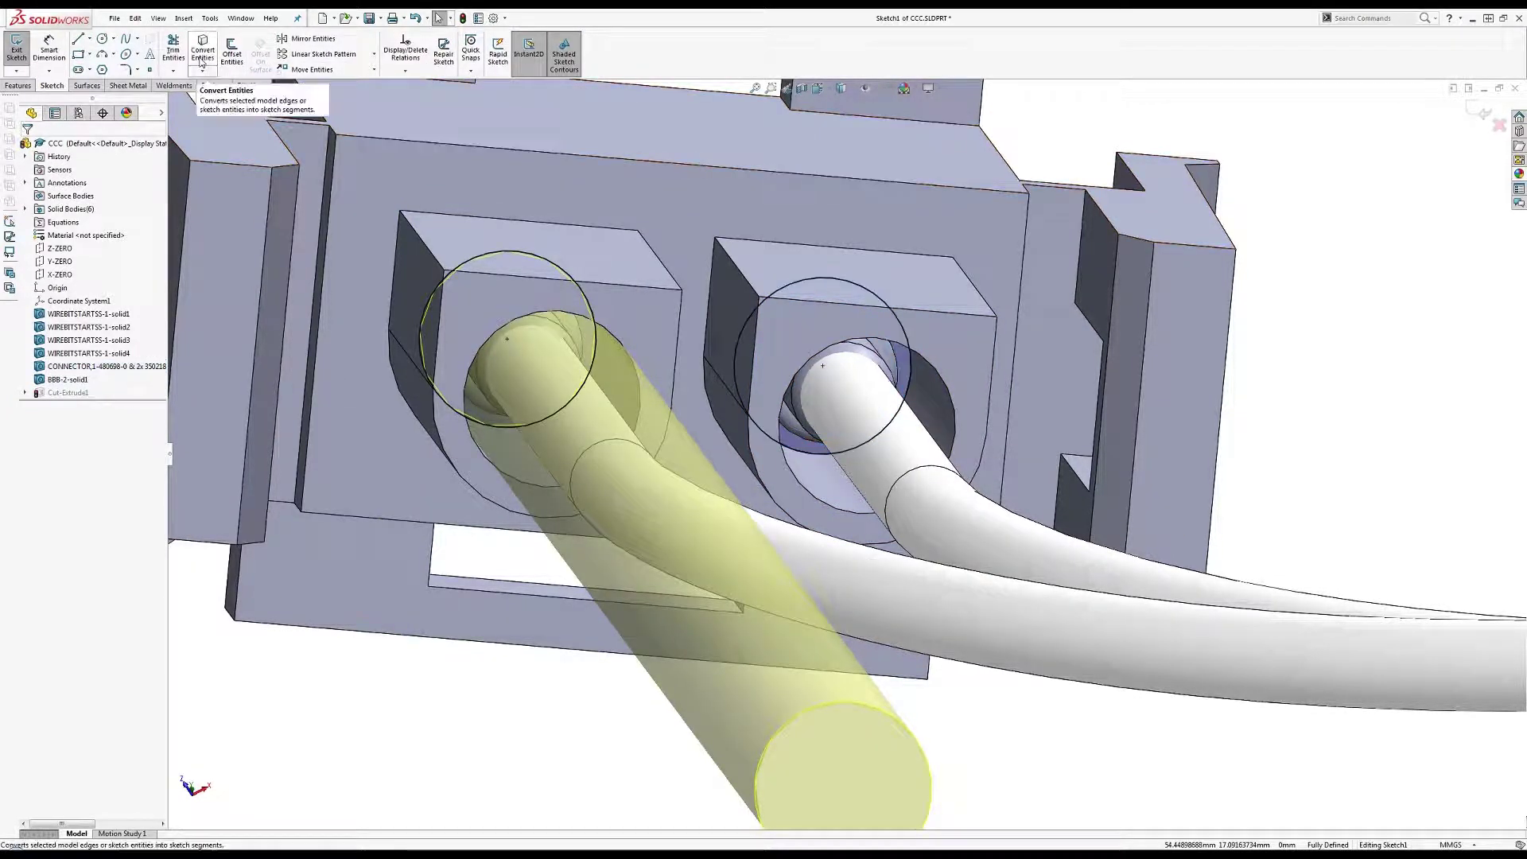
{"action": "left_click", "coordinate": [16, 47]}
{"action": "scroll", "coordinate": [796, 398], "scroll_direction": "down", "scroll_amount": 5}
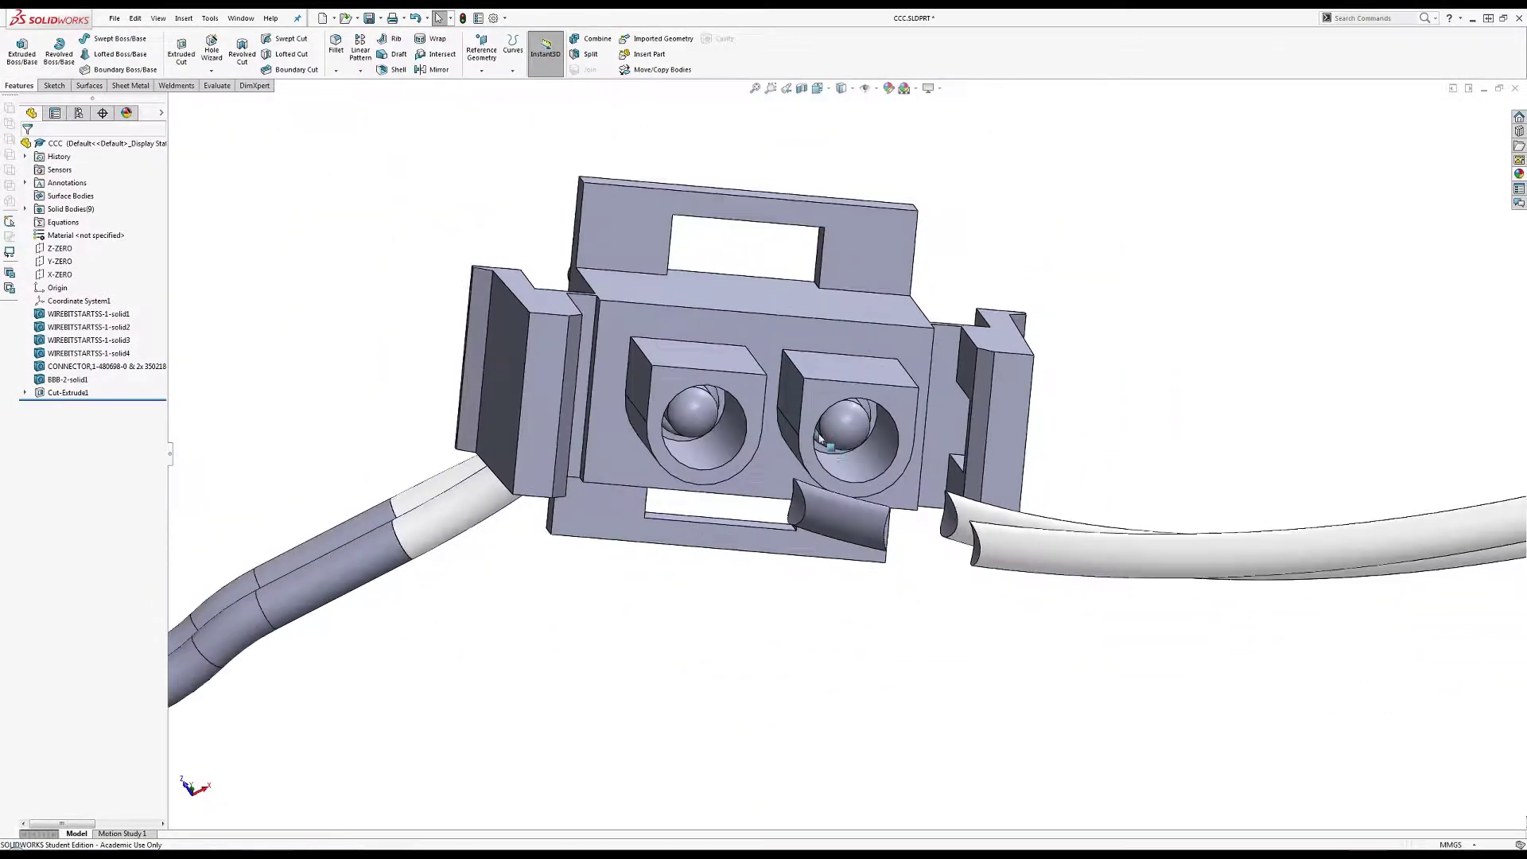
Delete the three cut-off wire bodies Cut-Extrude1[2], Cut-Extrude1[3] and Cut-Extrude1[4].
{"action": "middle_click_drag", "start_coordinate": [795, 397], "coordinate": [899, 450]}
{"action": "scroll", "coordinate": [835, 409], "scroll_direction": "down", "scroll_amount": 3}
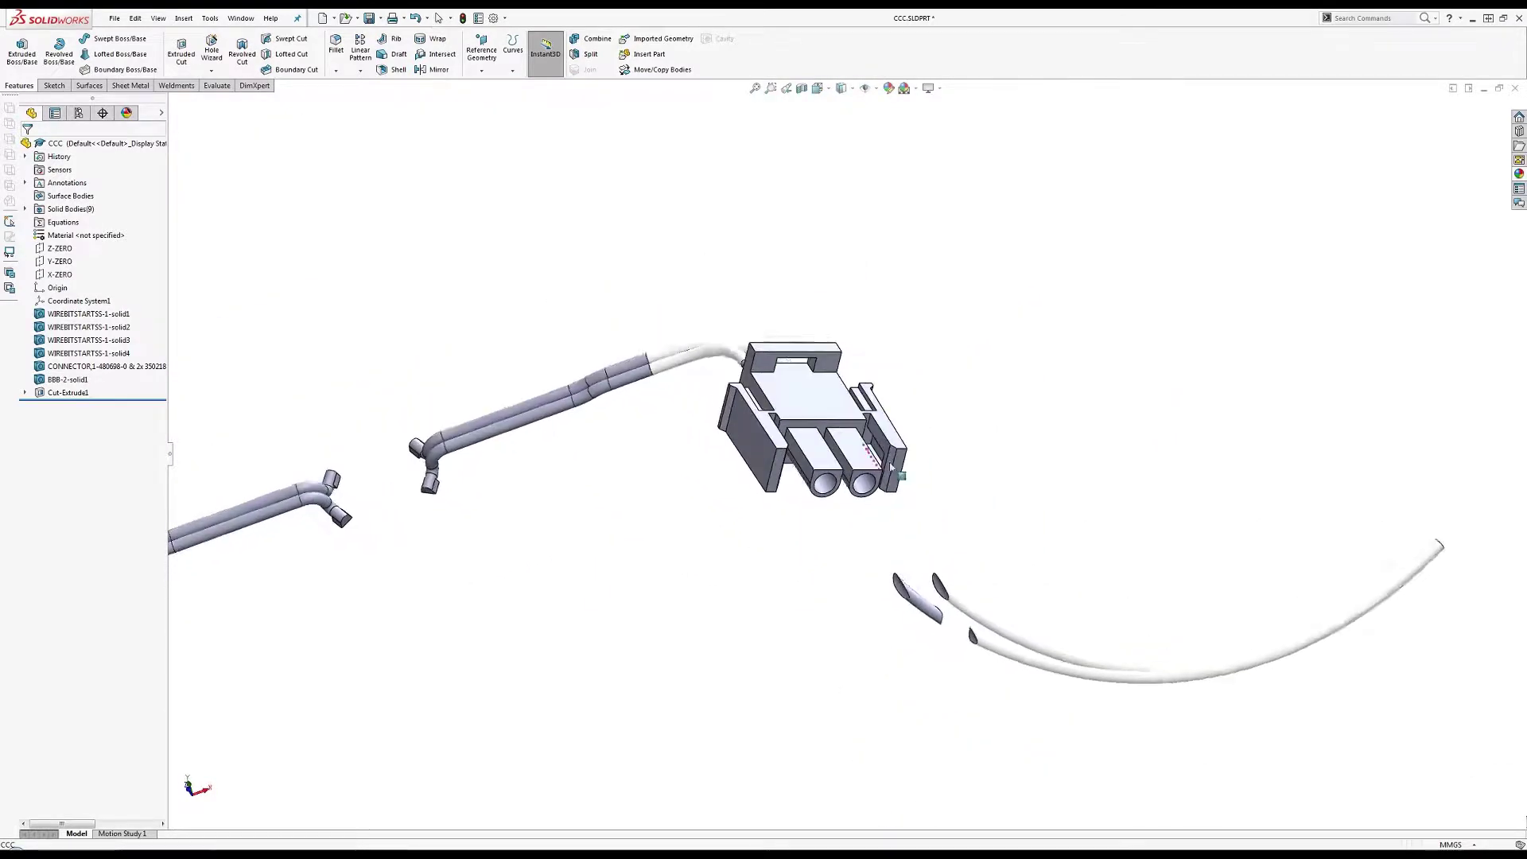
{"action": "double_click", "coordinate": [70, 209]}
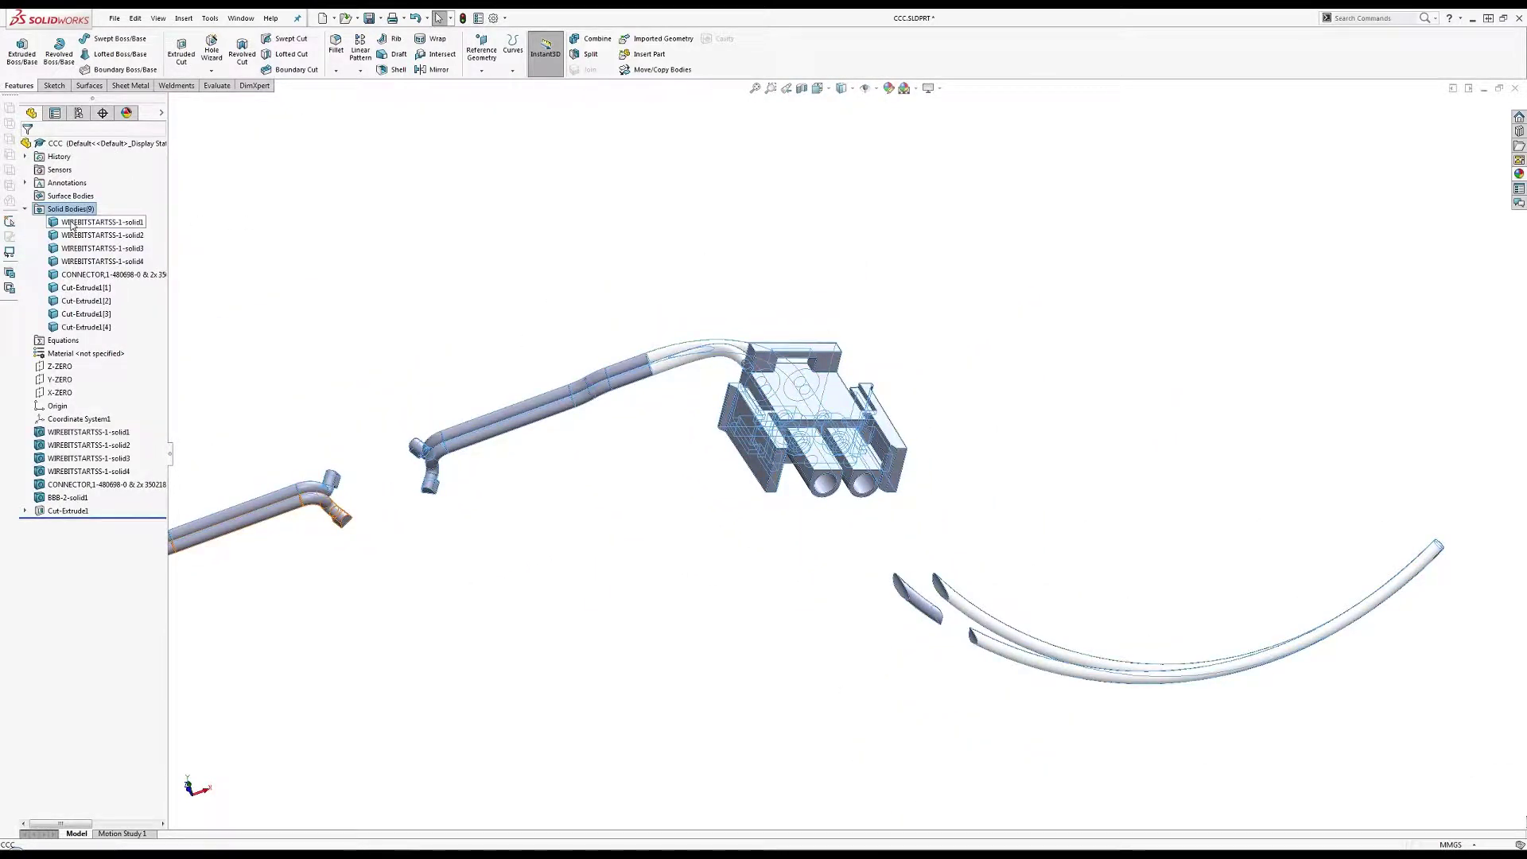
{"action": "left_click", "coordinate": [80, 313]}
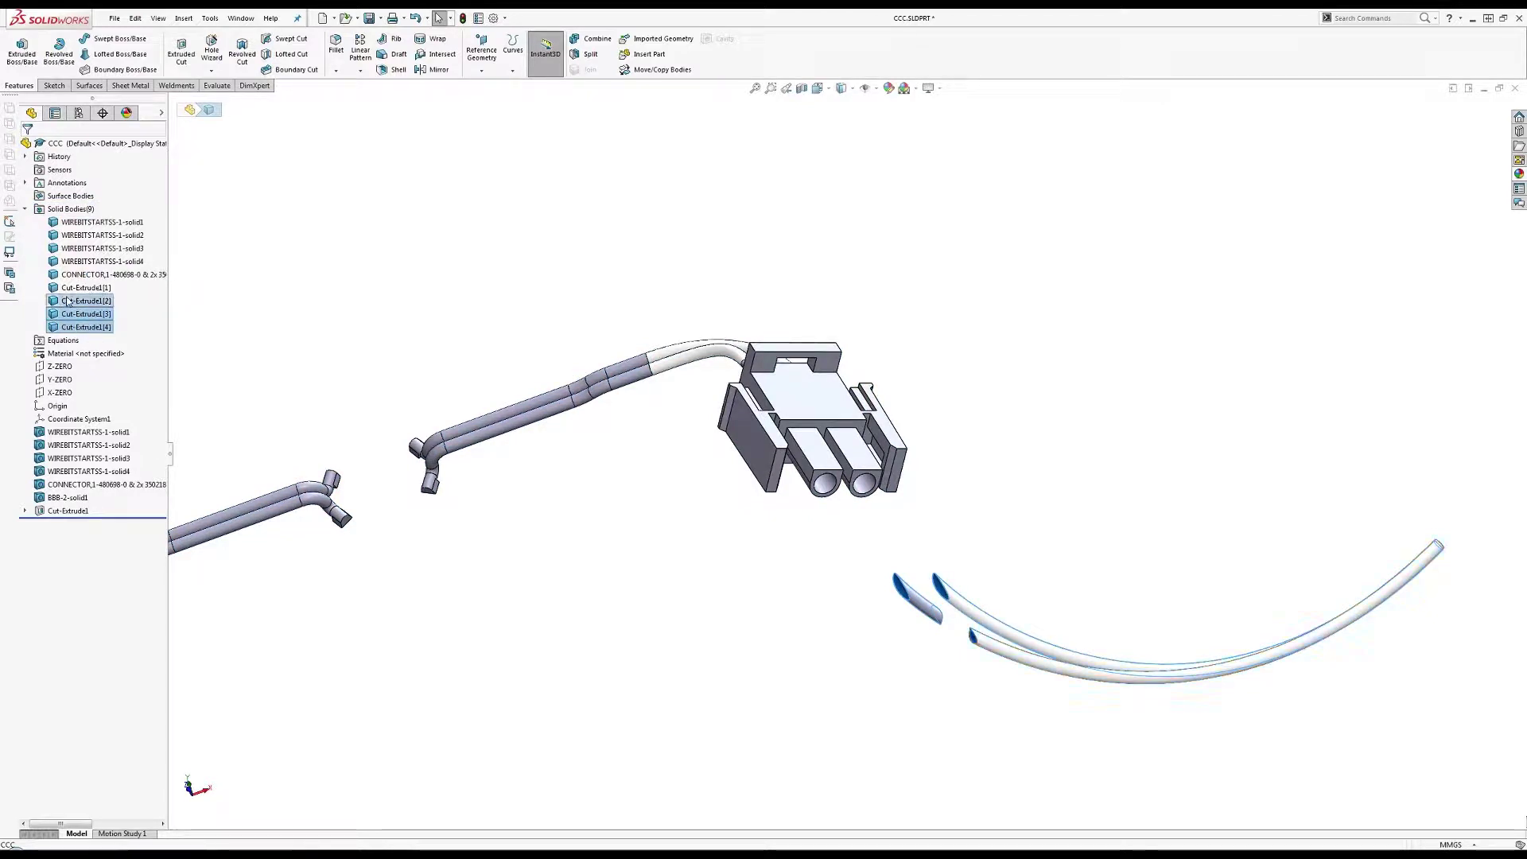
{"action": "key", "text": "Delete"}
{"action": "key", "text": "Return"}
Delete the detached wire pair bodies WIREBITSTARTSS-1-solid1 and WIREBITSTARTSS-1-solid2.
{"action": "left_click", "coordinate": [306, 497]}
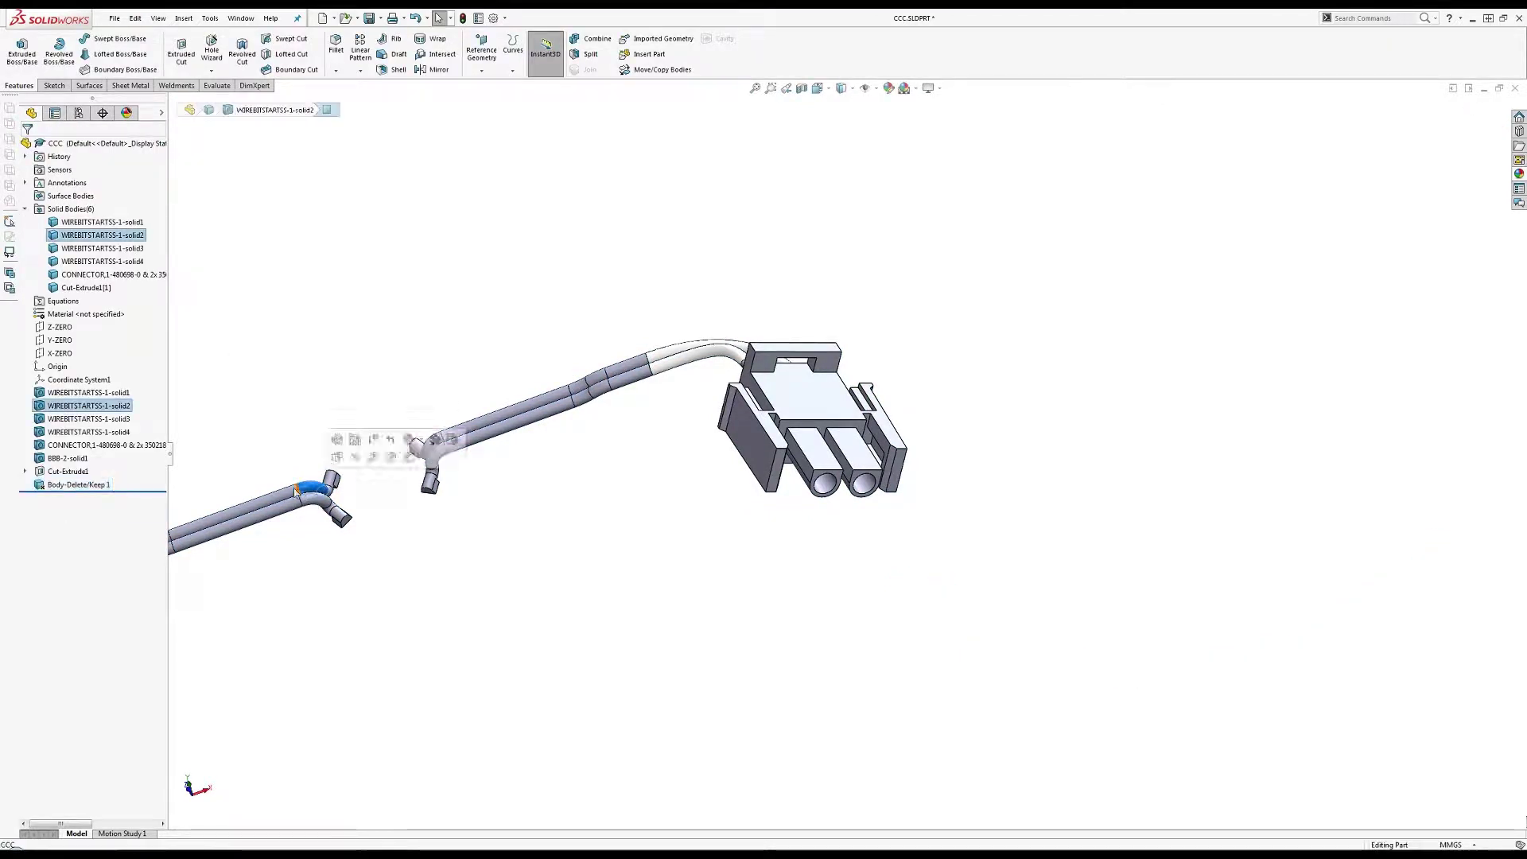
{"action": "left_click", "coordinate": [111, 223]}
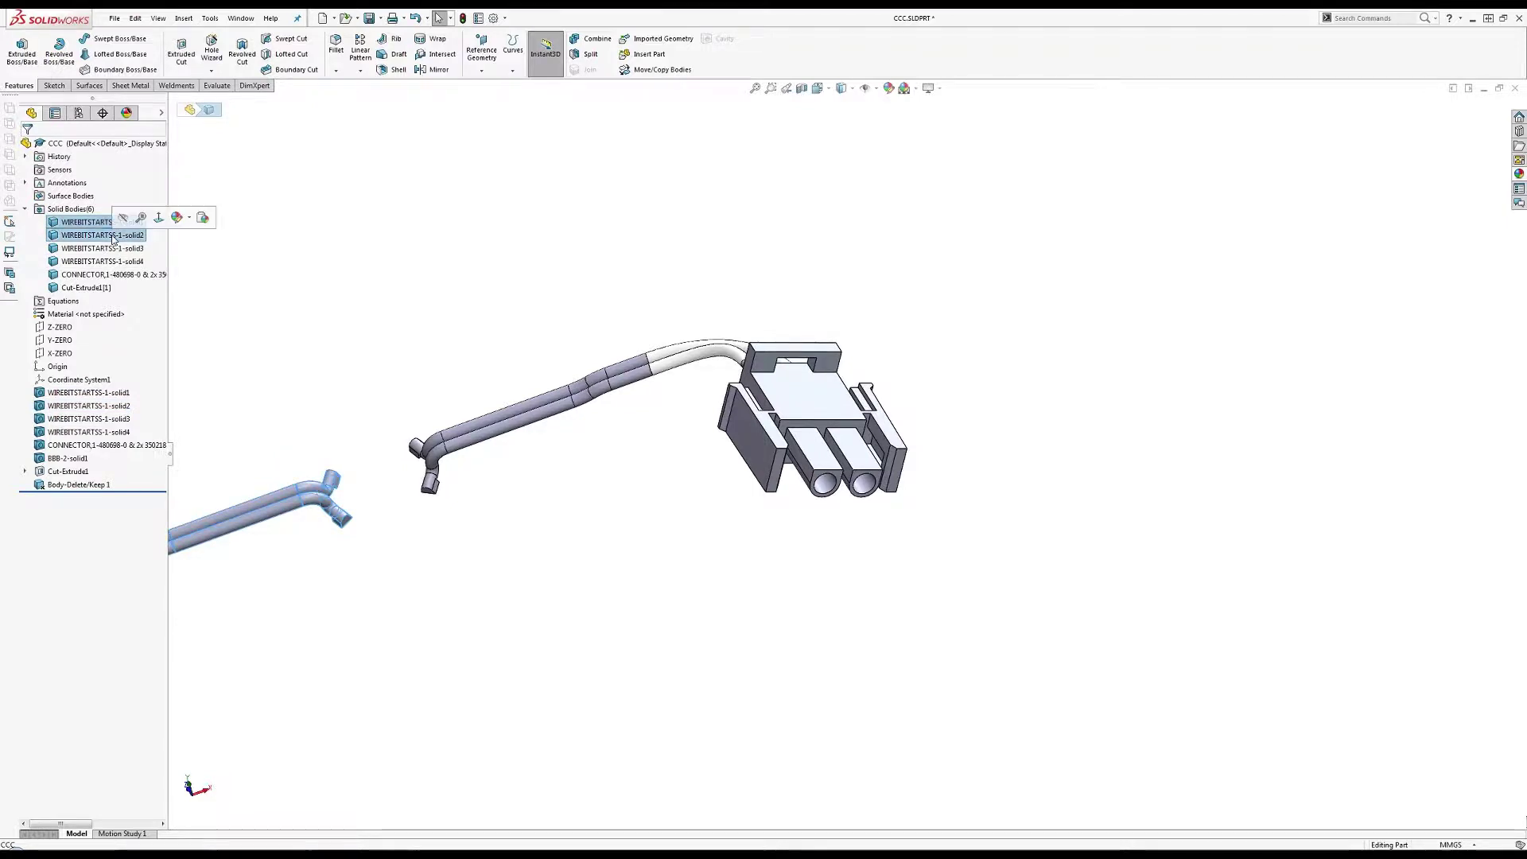
{"action": "key", "text": "Delete"}
{"action": "key", "text": "Return"}
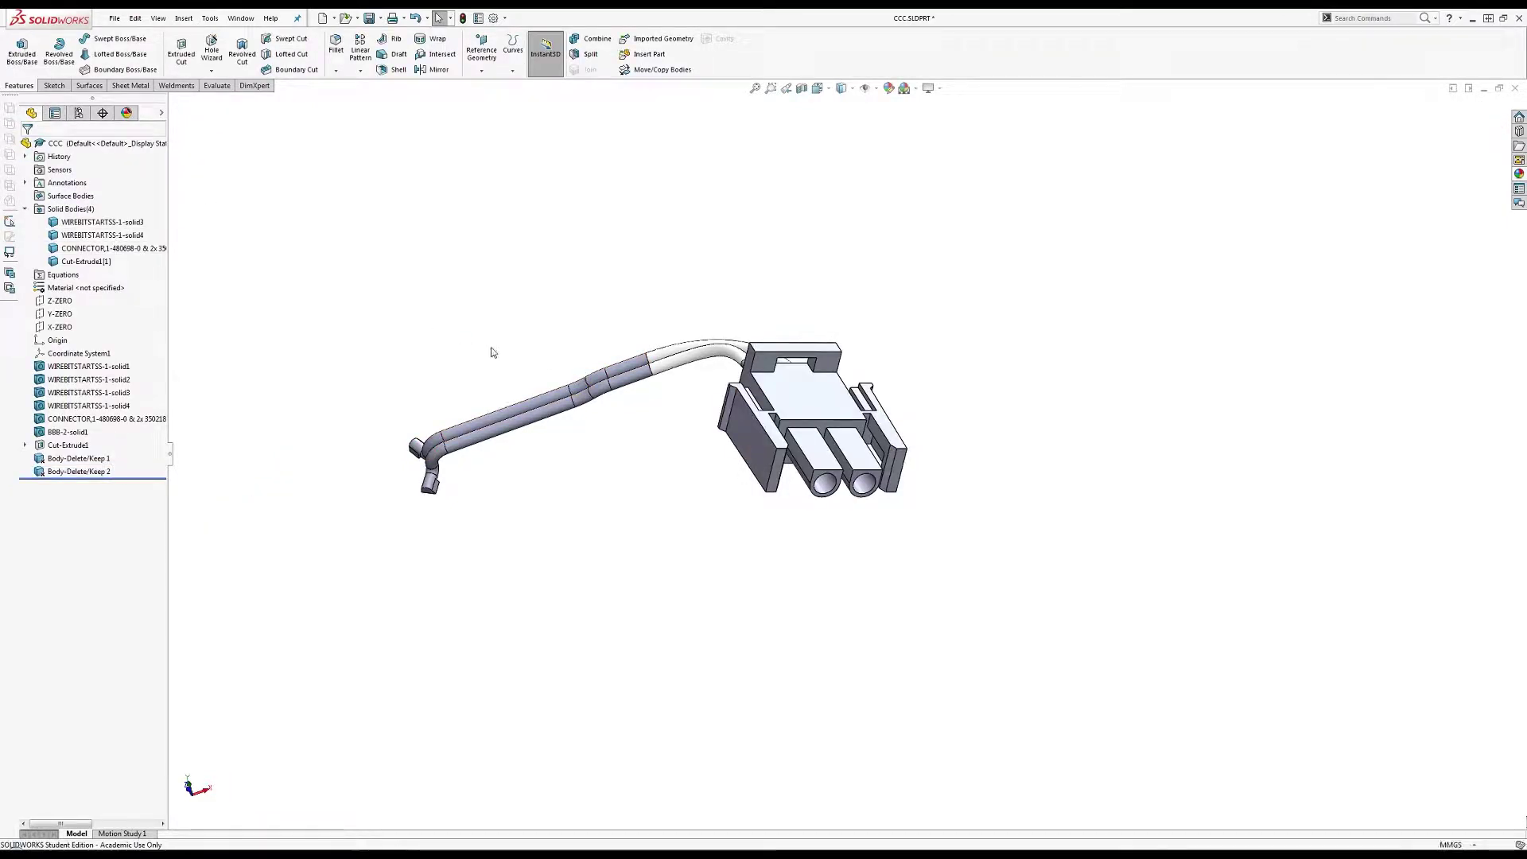
Combine the remaining cut wire body and the two attached wire-end bodies into one body with the Add operation.
{"action": "middle_click_drag", "start_coordinate": [792, 394], "coordinate": [827, 525]}
{"action": "left_click", "coordinate": [593, 40]}
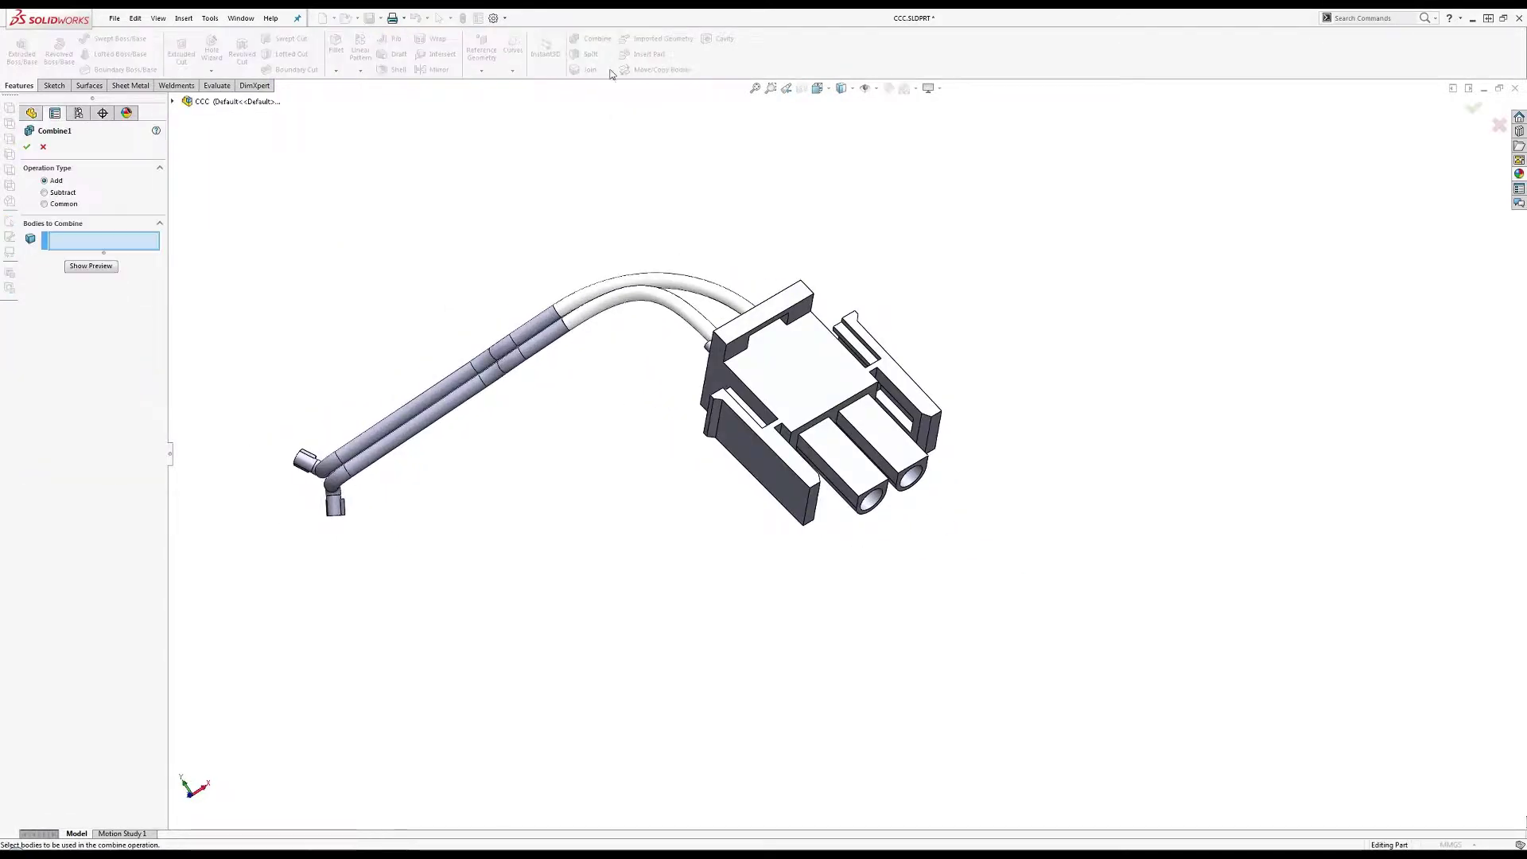
{"action": "left_click", "coordinate": [678, 318]}
{"action": "left_click", "coordinate": [540, 336]}
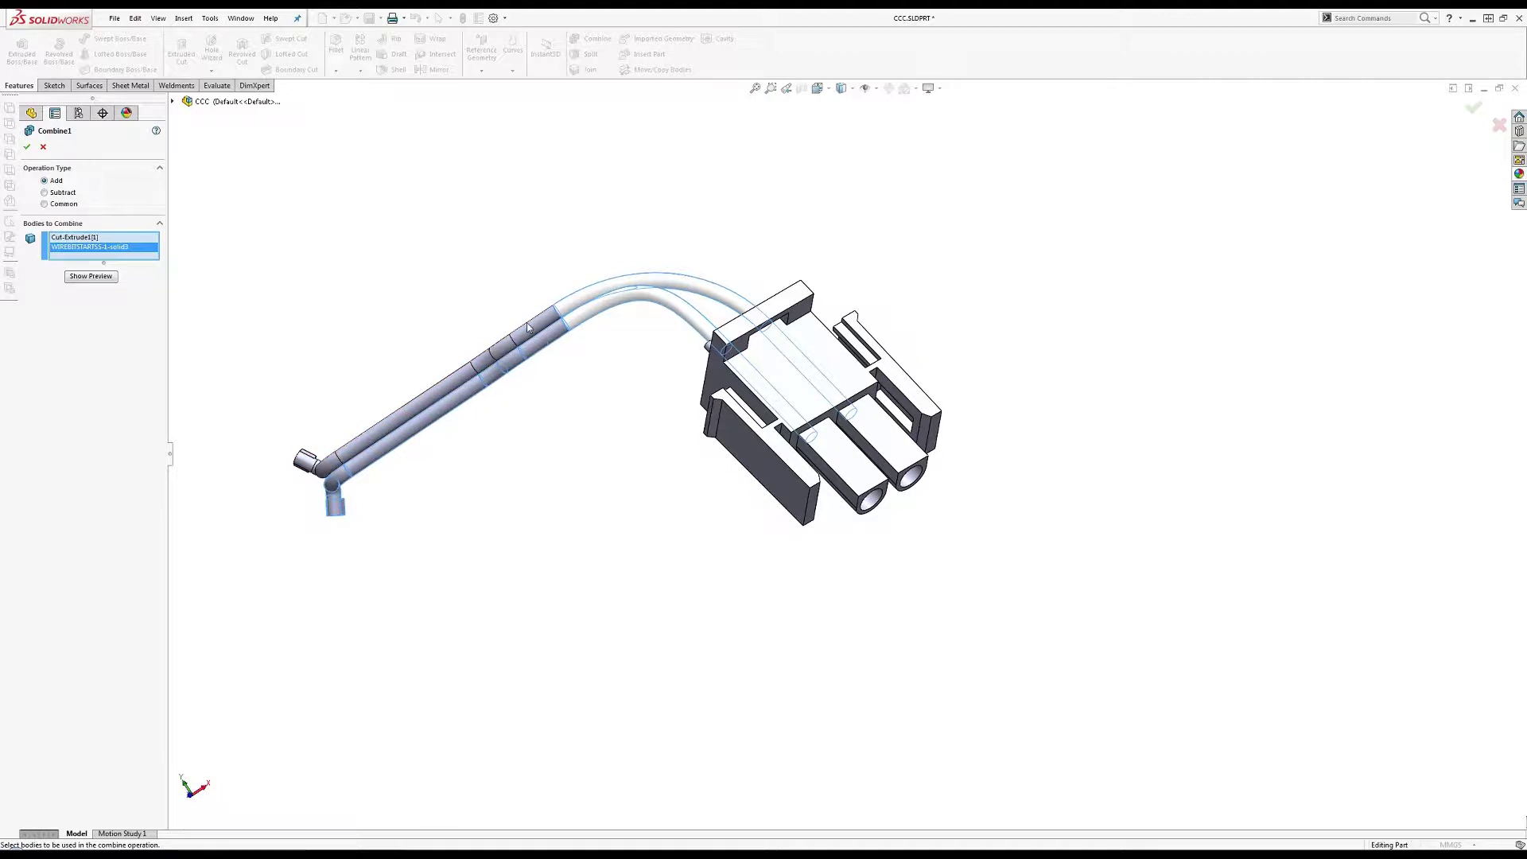
{"action": "left_click", "coordinate": [530, 328]}
{"action": "left_click", "coordinate": [26, 146]}
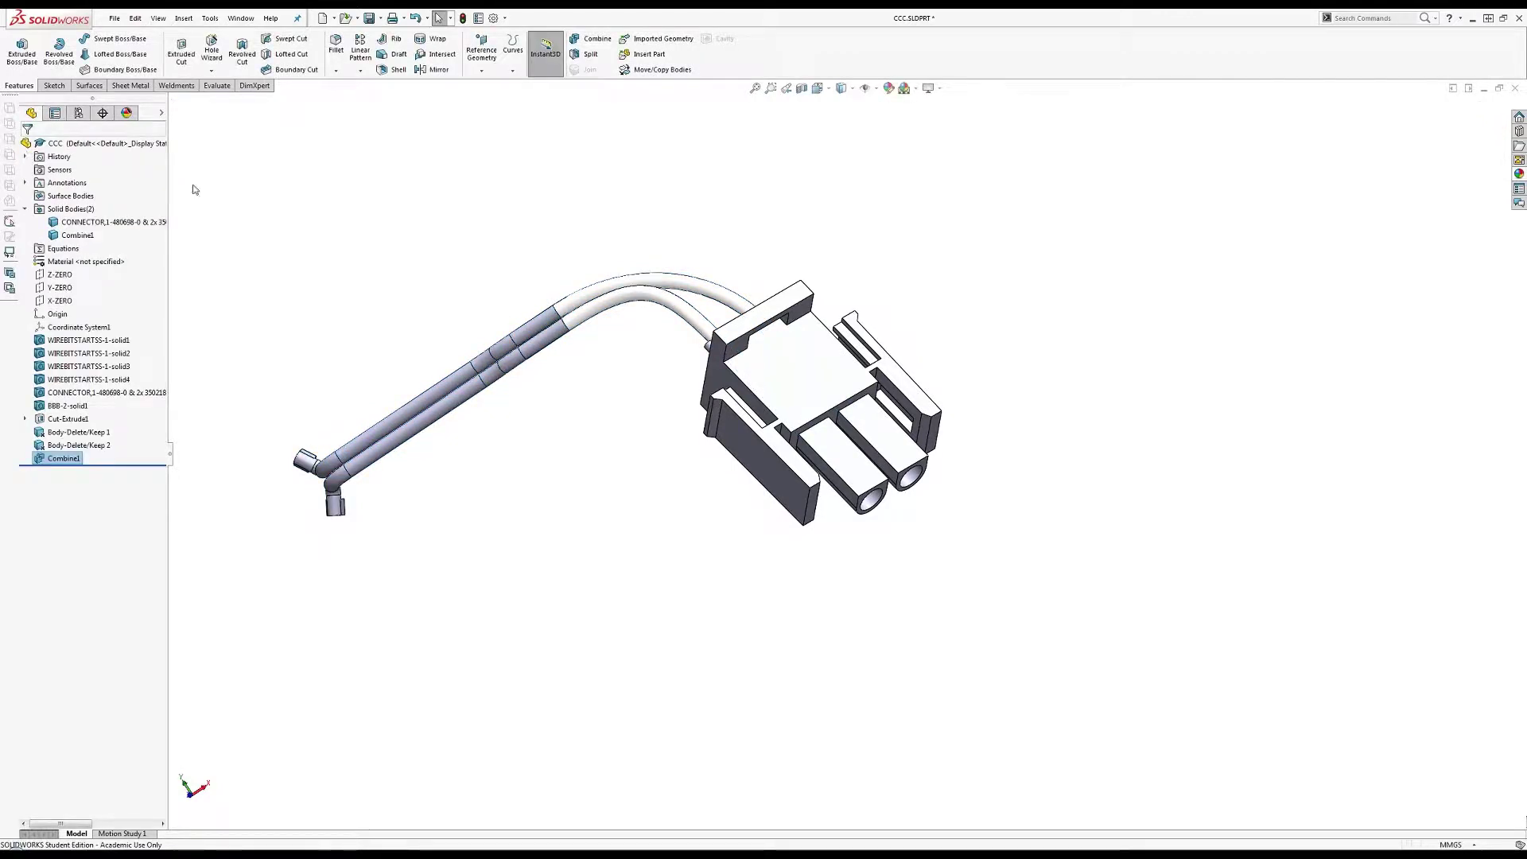
Save a copy of the cleaned-up wire and connector part as a STEP AP203 file named DDD.
{"action": "middle_click_drag", "start_coordinate": [734, 362], "coordinate": [787, 354]}
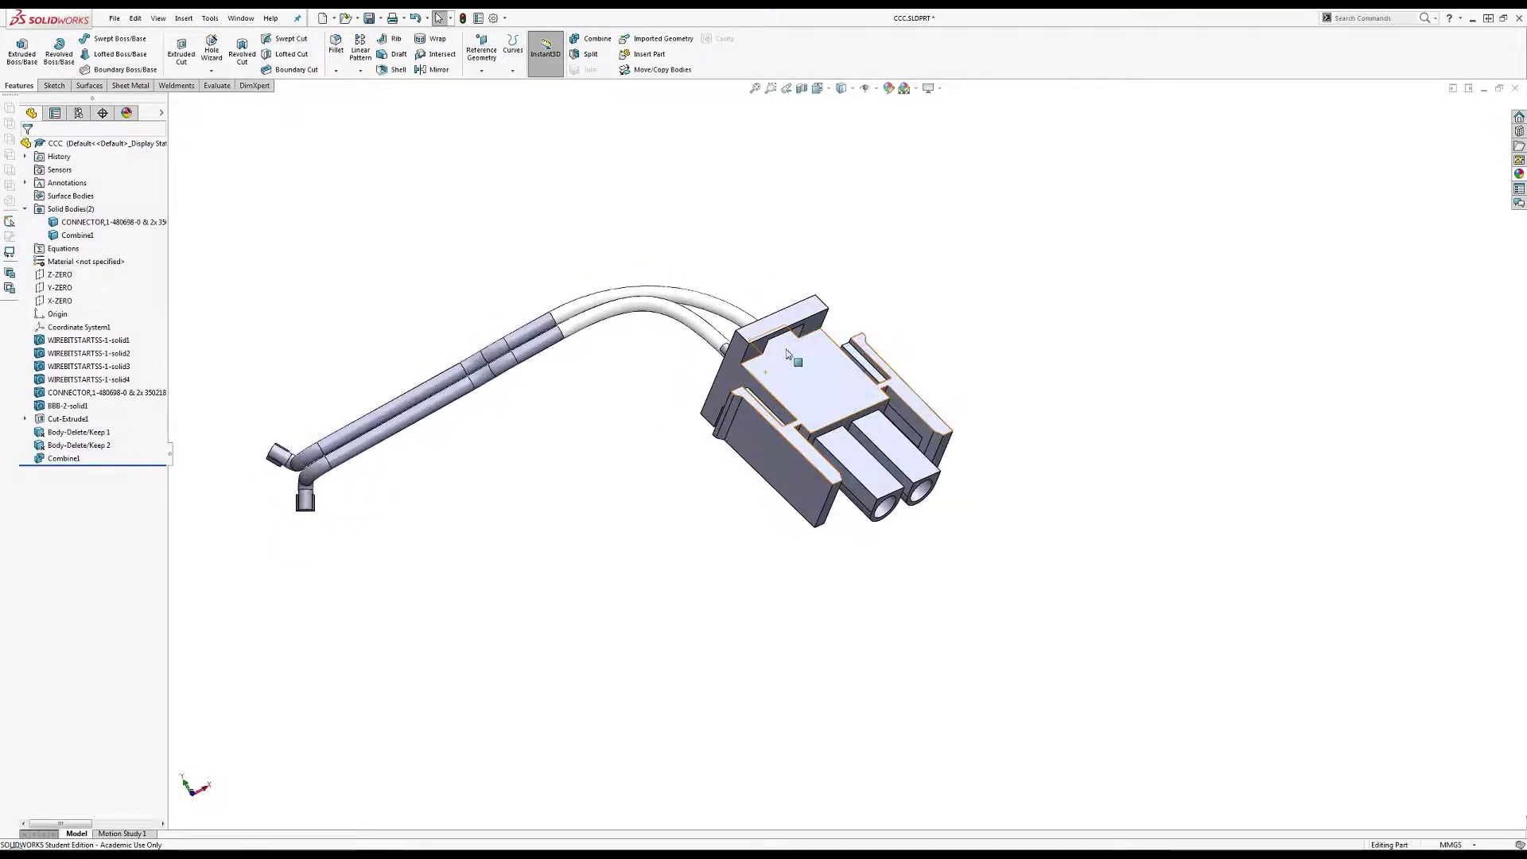
{"action": "middle_click_drag", "start_coordinate": [837, 409], "coordinate": [703, 344]}
{"action": "scroll", "coordinate": [703, 343], "scroll_direction": "down", "scroll_amount": 3}
{"action": "left_click", "coordinate": [116, 18]}
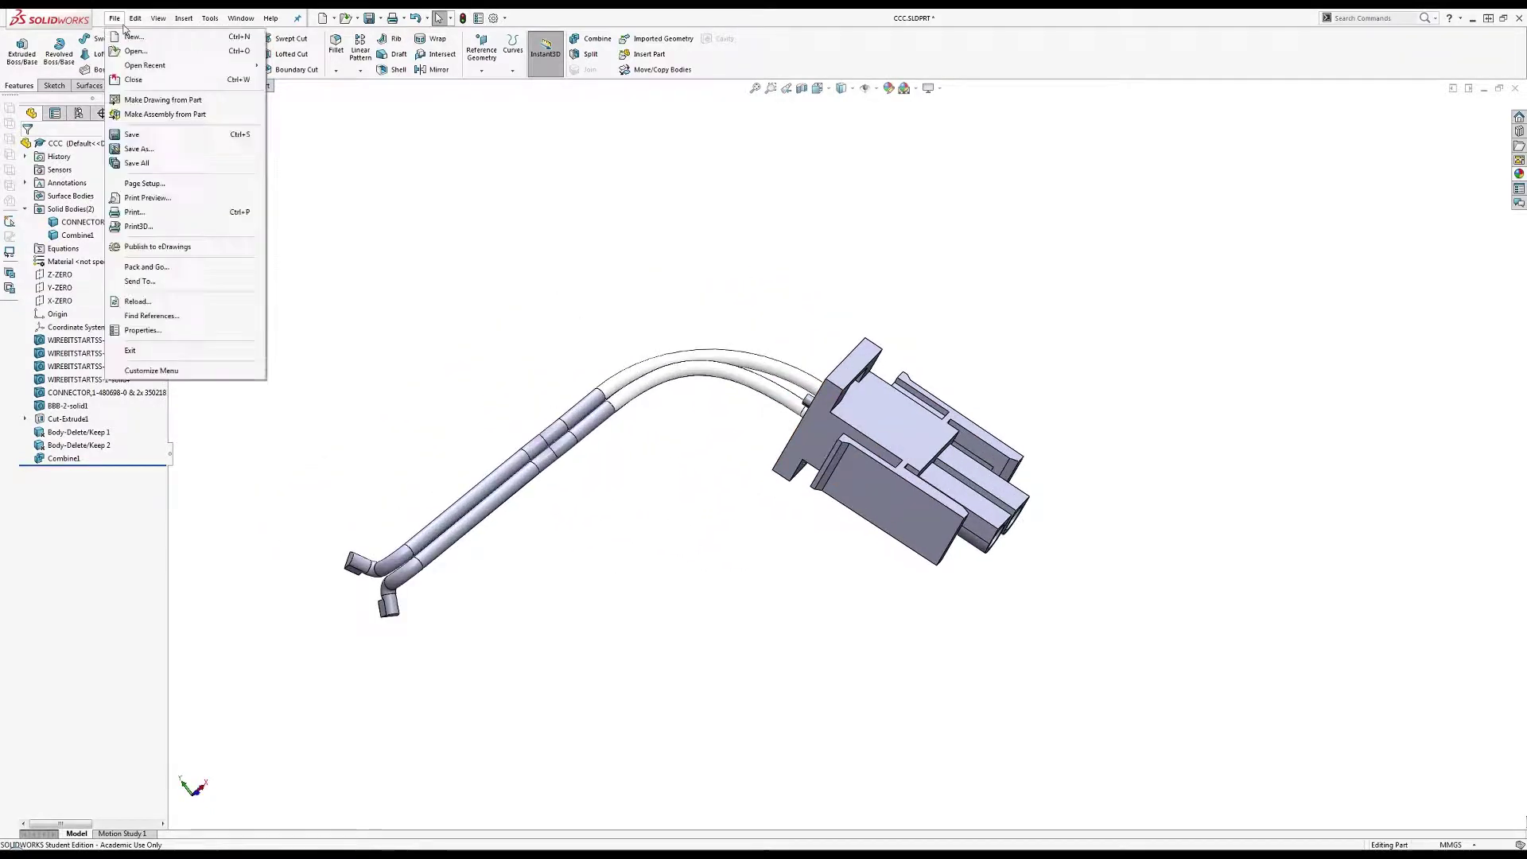
{"action": "left_click", "coordinate": [143, 148]}
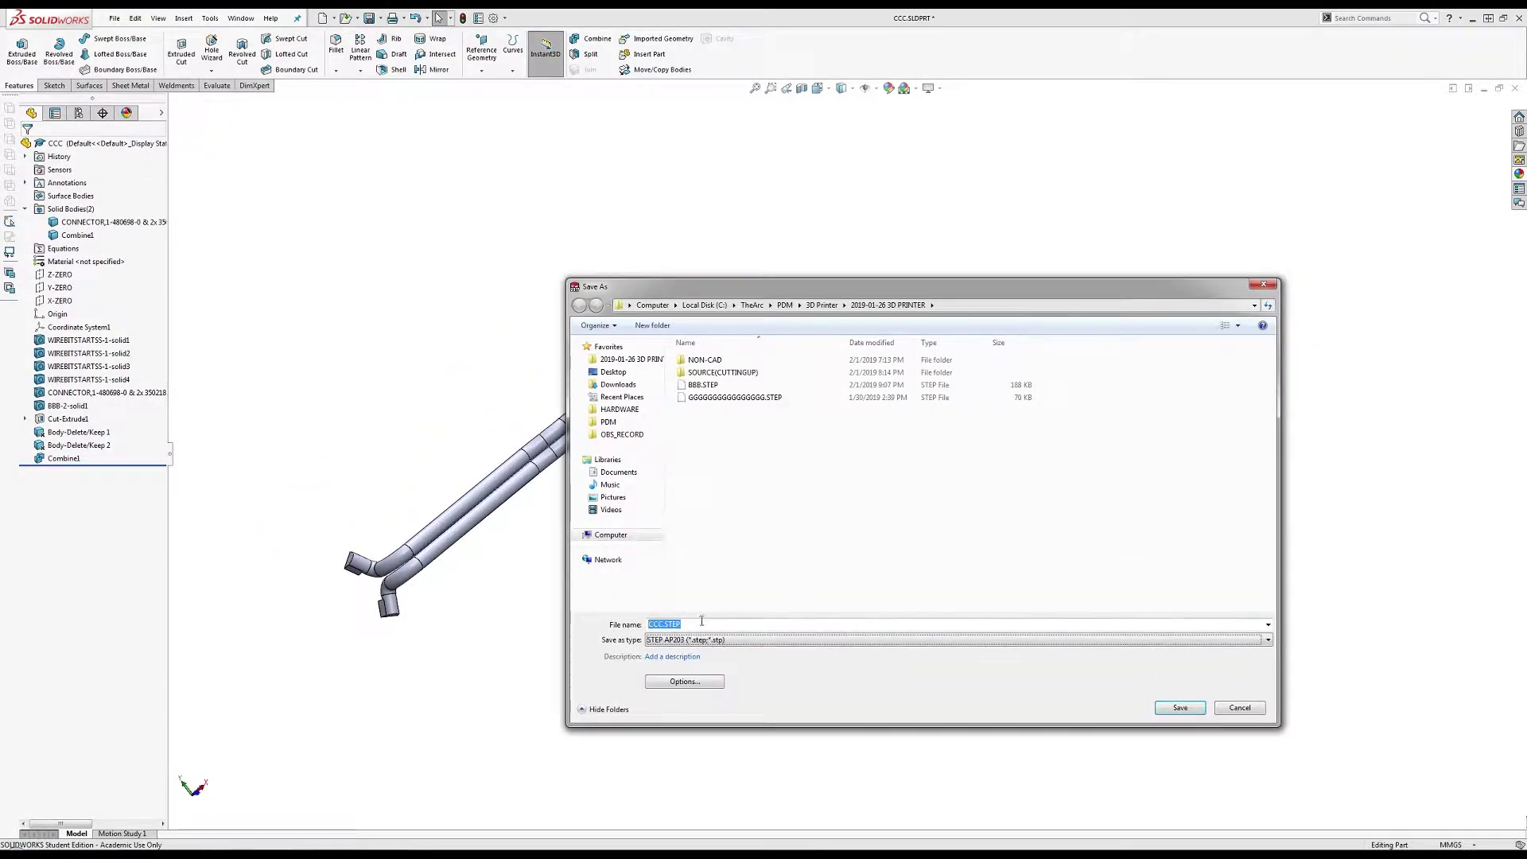
{"action": "double_click", "coordinate": [690, 624]}
{"action": "type", "text": "DDD"}
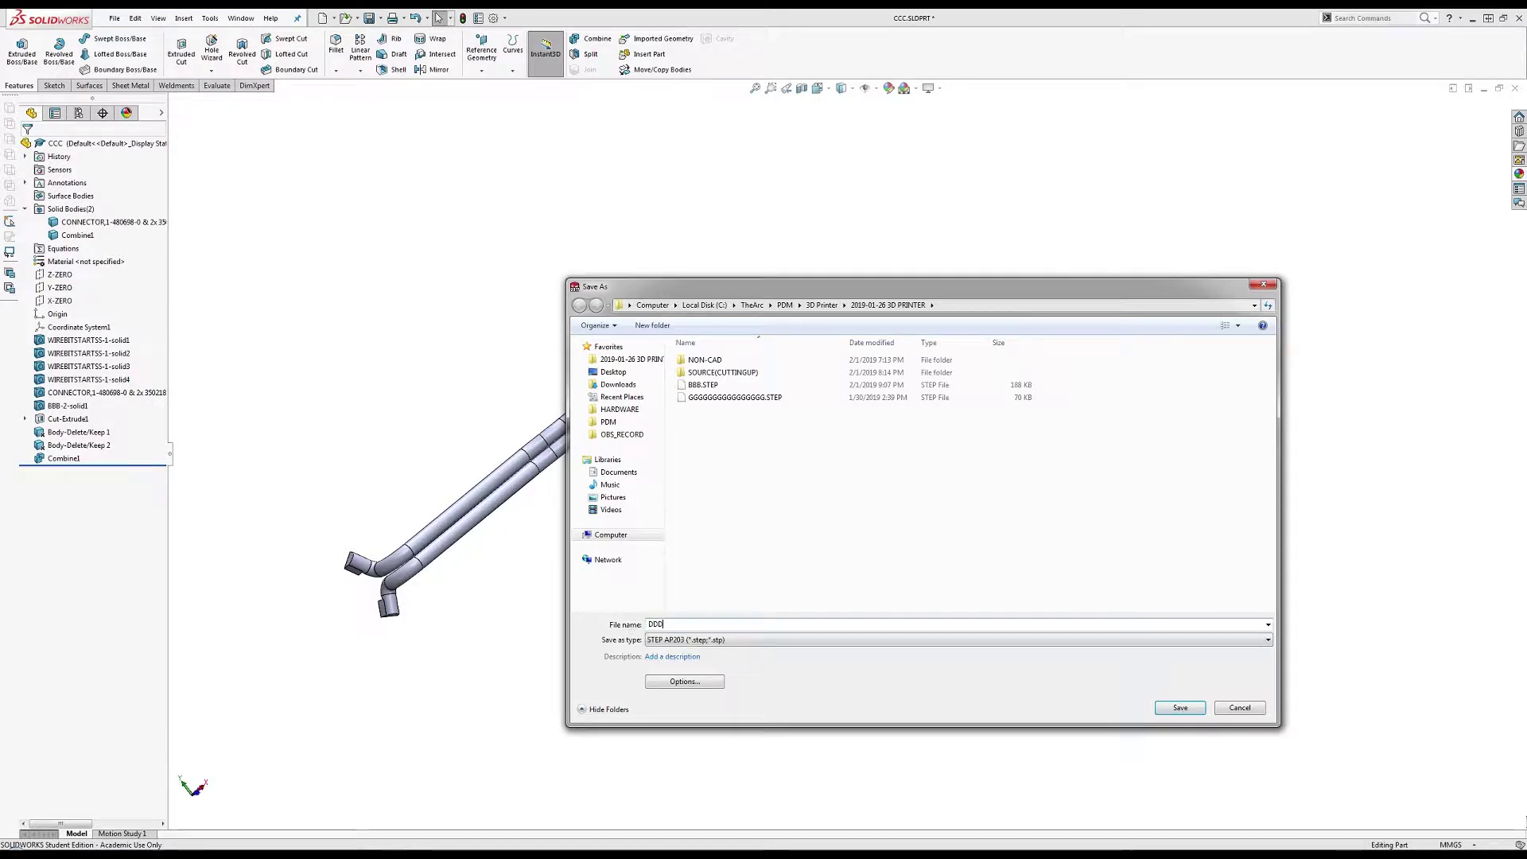
{"action": "key", "text": "Return"}
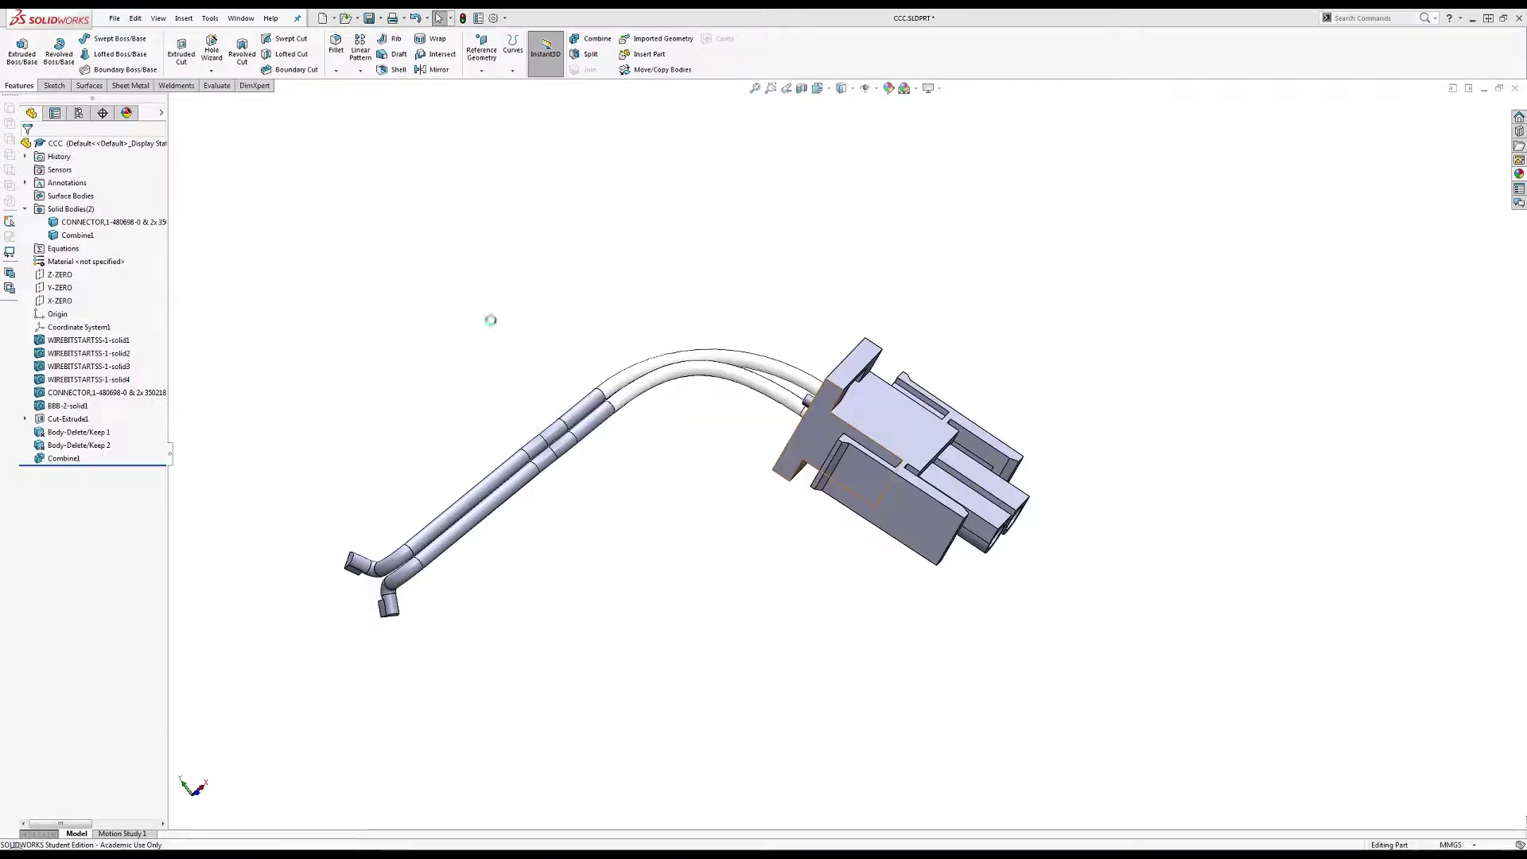
Open DDD.STEP as an imported part and display it shaded with edges.
{"action": "left_click", "coordinate": [345, 19]}
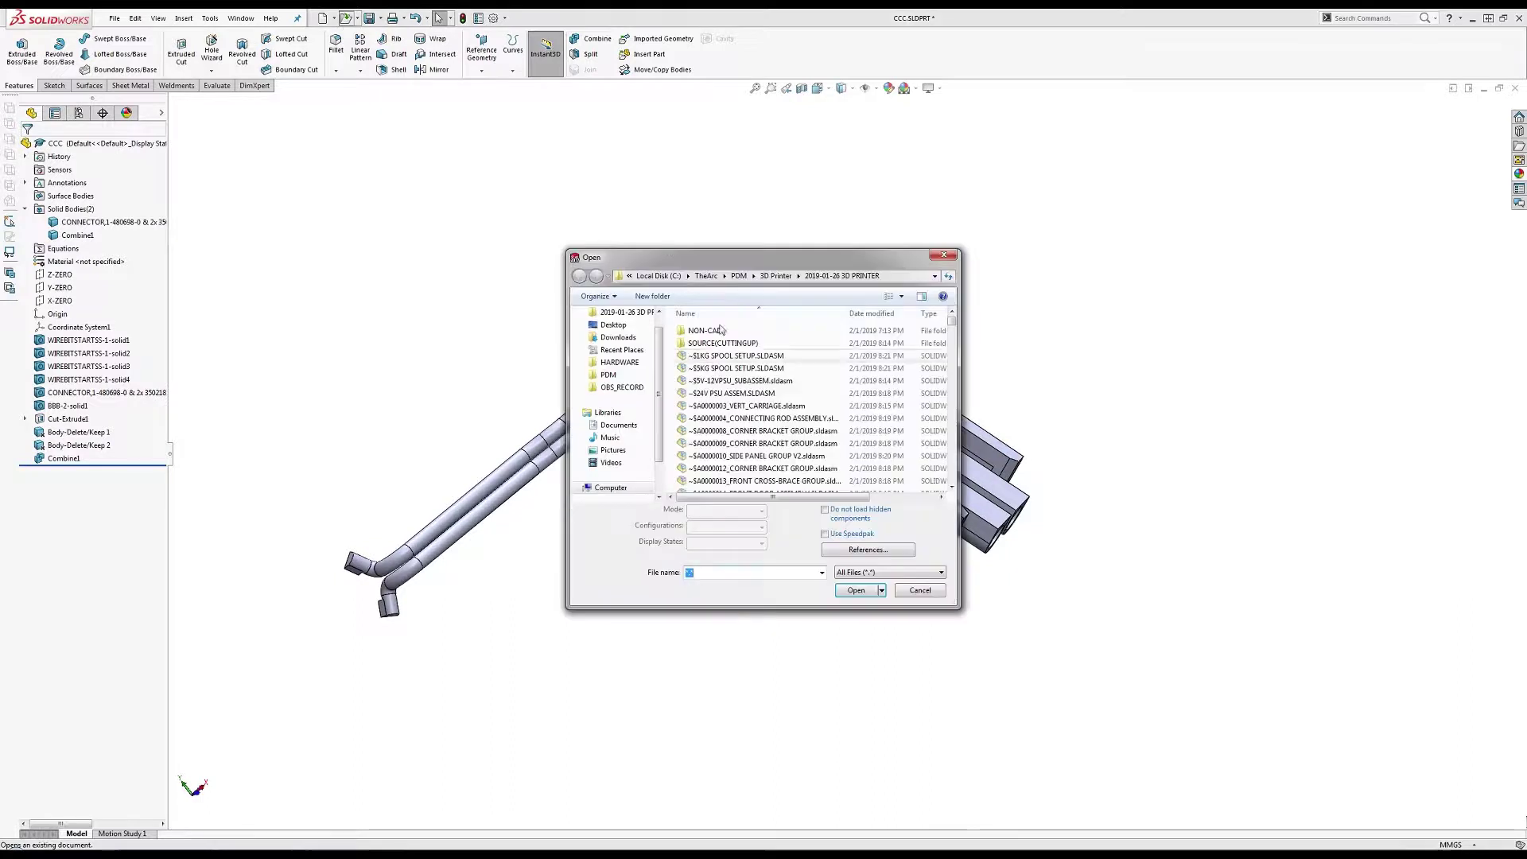
{"action": "type", "text": "D"}
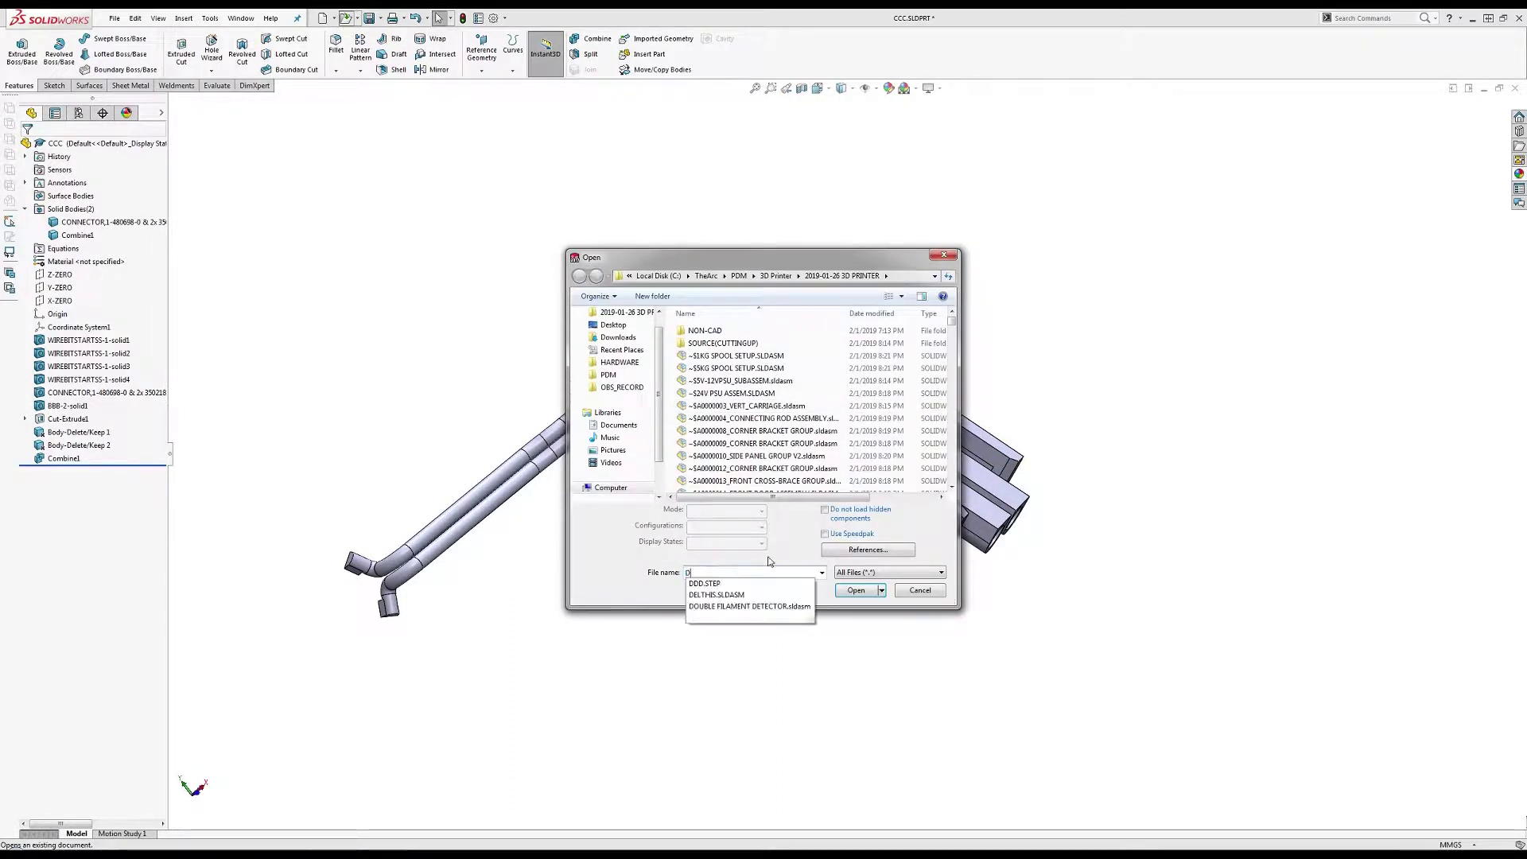
{"action": "left_click", "coordinate": [722, 585]}
{"action": "left_click", "coordinate": [857, 591]}
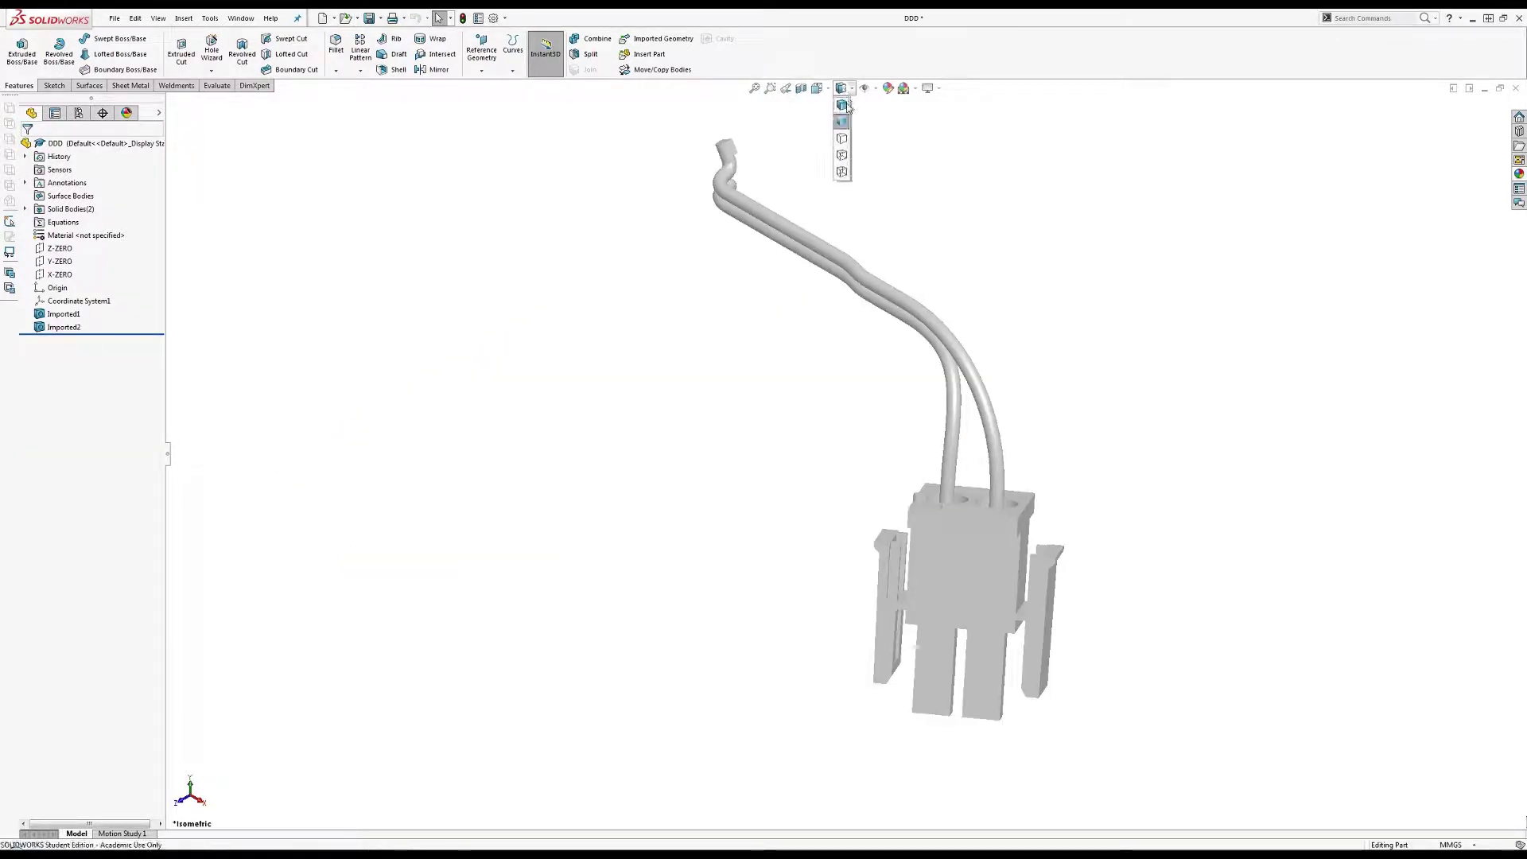
{"action": "left_click", "coordinate": [846, 107]}
{"action": "mouse_move", "coordinate": [859, 319]}
{"action": "middle_mouse_down"}
{"action": "mouse_move", "coordinate": [883, 457]}
{"action": "mouse_move", "coordinate": [634, 361]}
{"action": "mouse_move", "coordinate": [729, 199]}
{"action": "mouse_move", "coordinate": [828, 297]}
{"action": "mouse_move", "coordinate": [679, 474]}
{"action": "mouse_move", "coordinate": [549, 255]}
{"action": "mouse_move", "coordinate": [825, 387]}
{"action": "mouse_move", "coordinate": [764, 552]}
{"action": "mouse_move", "coordinate": [814, 483]}
{"action": "mouse_move", "coordinate": [934, 464]}
{"action": "mouse_move", "coordinate": [169, 334]}
{"action": "middle_mouse_up"}
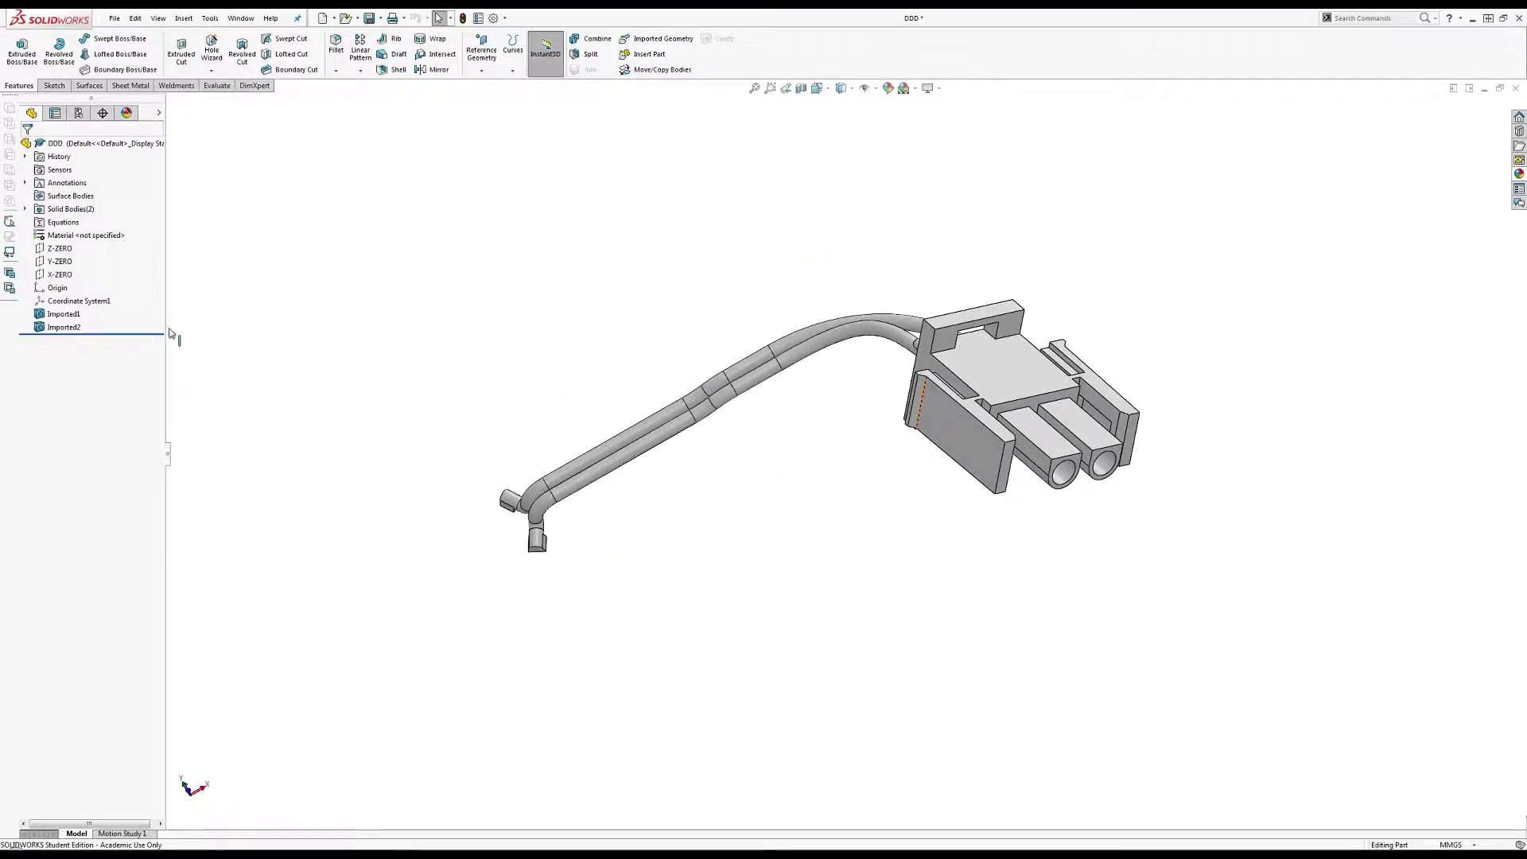
Examine the imported wires and connector up close, and select the connector's broad flat face.
{"action": "middle_click_drag", "start_coordinate": [919, 334], "coordinate": [873, 434]}
{"action": "scroll", "coordinate": [947, 367], "scroll_direction": "up", "scroll_amount": 5}
{"action": "scroll", "coordinate": [716, 337], "scroll_direction": "down", "scroll_amount": 6}
{"action": "scroll", "coordinate": [991, 452], "scroll_direction": "up", "scroll_amount": 5}
{"action": "scroll", "coordinate": [990, 451], "scroll_direction": "down", "scroll_amount": 3}
{"action": "scroll", "coordinate": [859, 437], "scroll_direction": "up", "scroll_amount": 3}
{"action": "scroll", "coordinate": [627, 411], "scroll_direction": "down", "scroll_amount": 3}
{"action": "scroll", "coordinate": [795, 382], "scroll_direction": "up", "scroll_amount": 2}
{"action": "scroll", "coordinate": [985, 358], "scroll_direction": "down", "scroll_amount": 2}
{"action": "scroll", "coordinate": [947, 398], "scroll_direction": "up", "scroll_amount": 3}
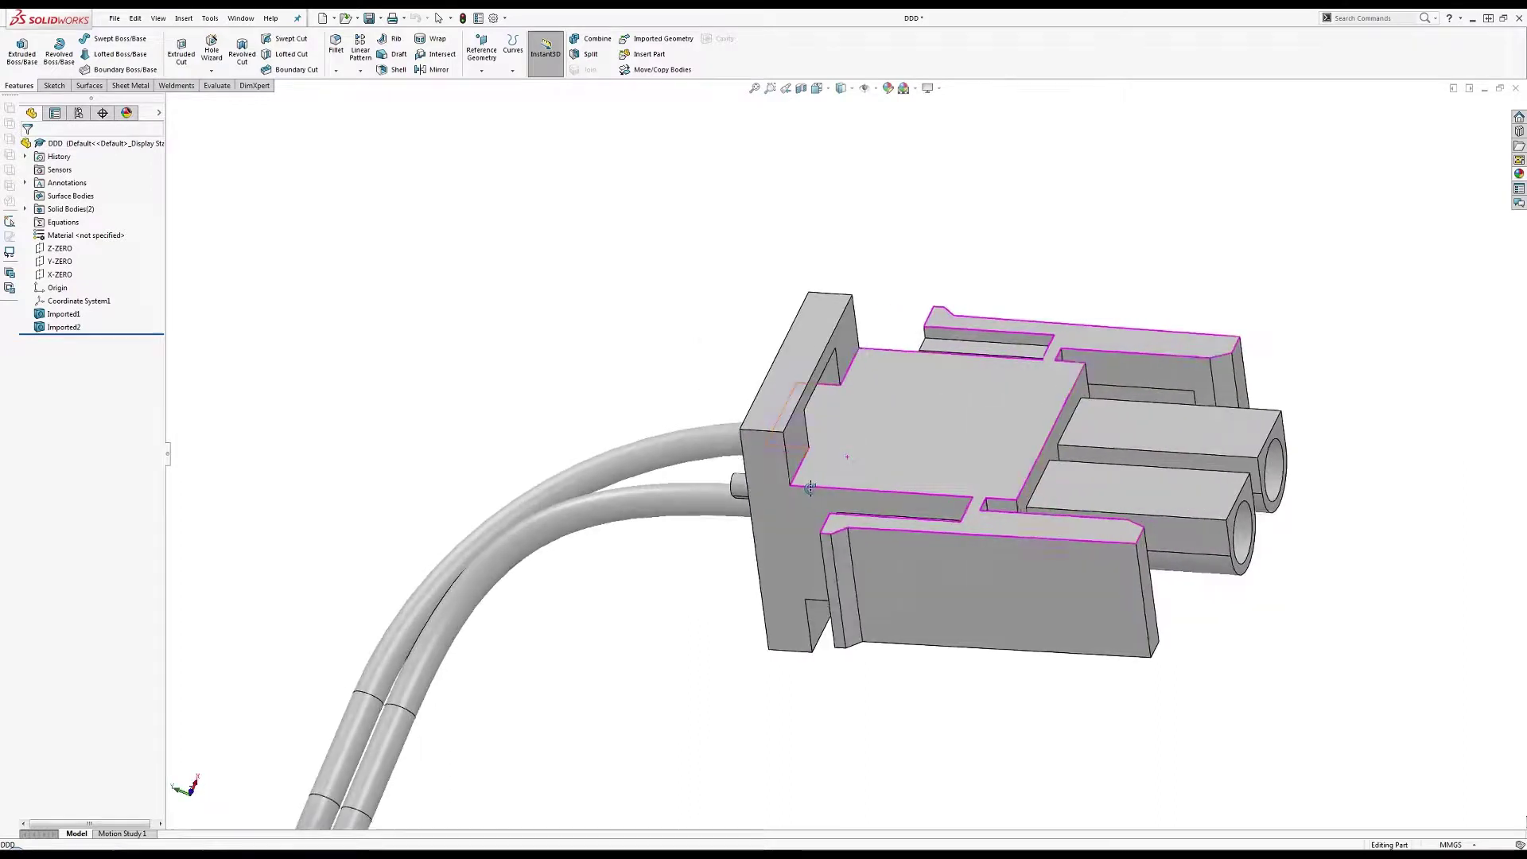
{"action": "left_click", "coordinate": [882, 428]}
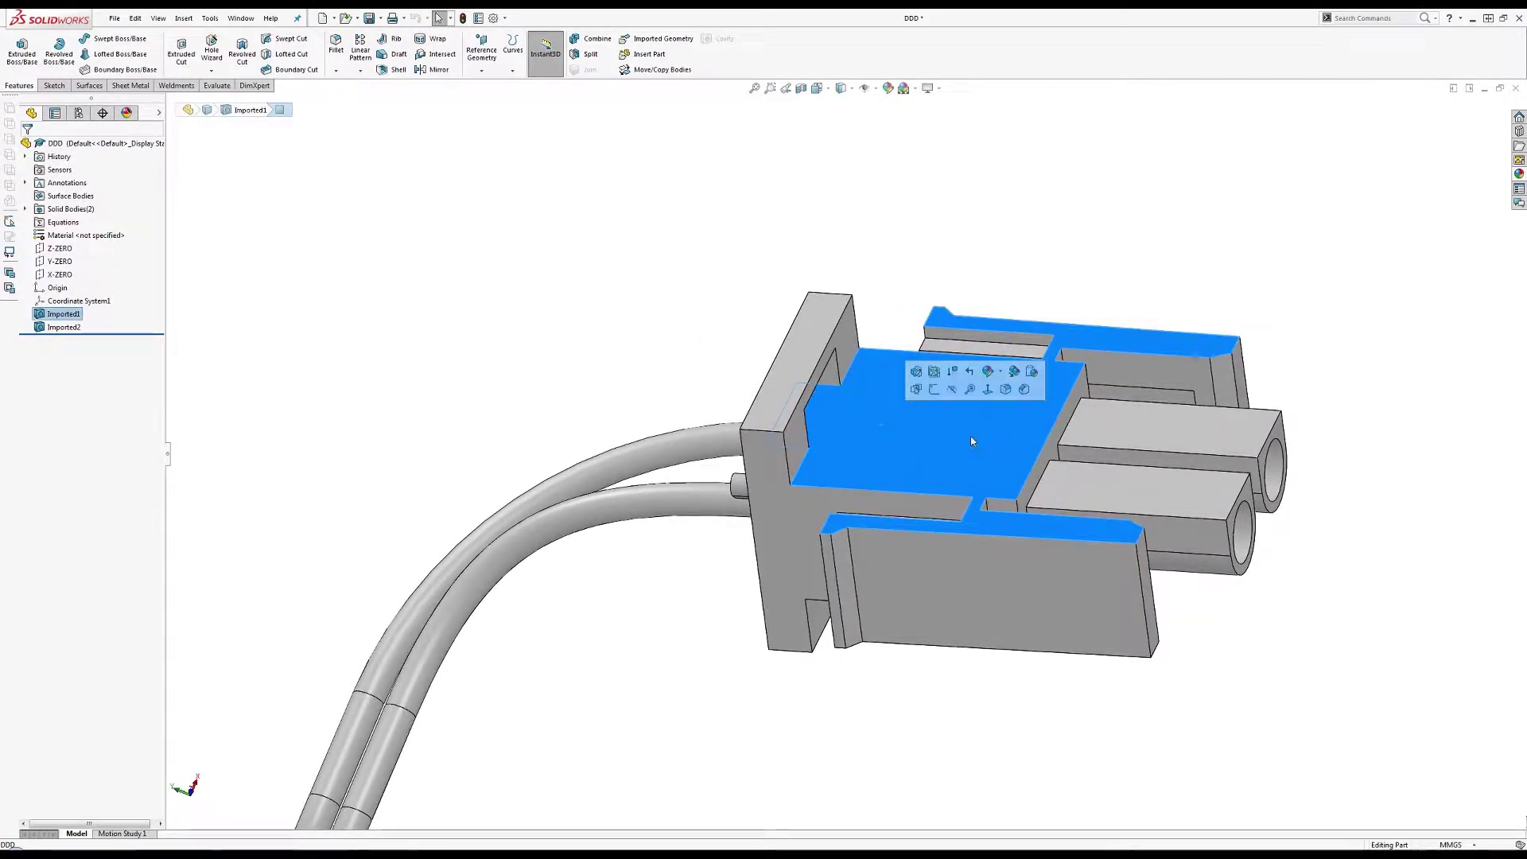
{"action": "scroll", "coordinate": [972, 442], "scroll_direction": "down", "scroll_amount": 5}
{"action": "left_click", "coordinate": [940, 471]}
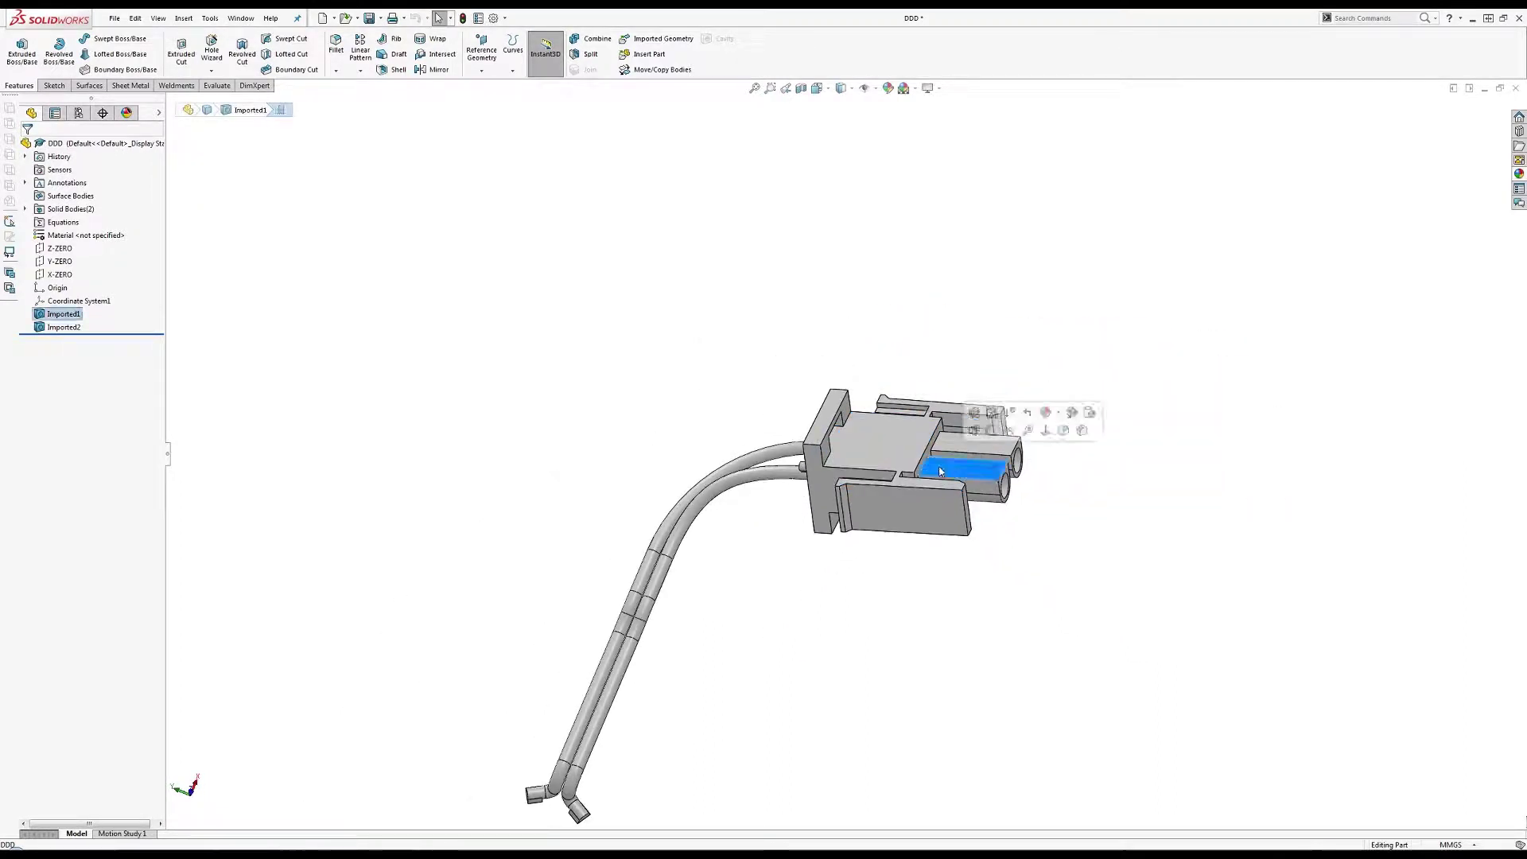
{"action": "middle_click_drag", "start_coordinate": [940, 471], "coordinate": [769, 461]}
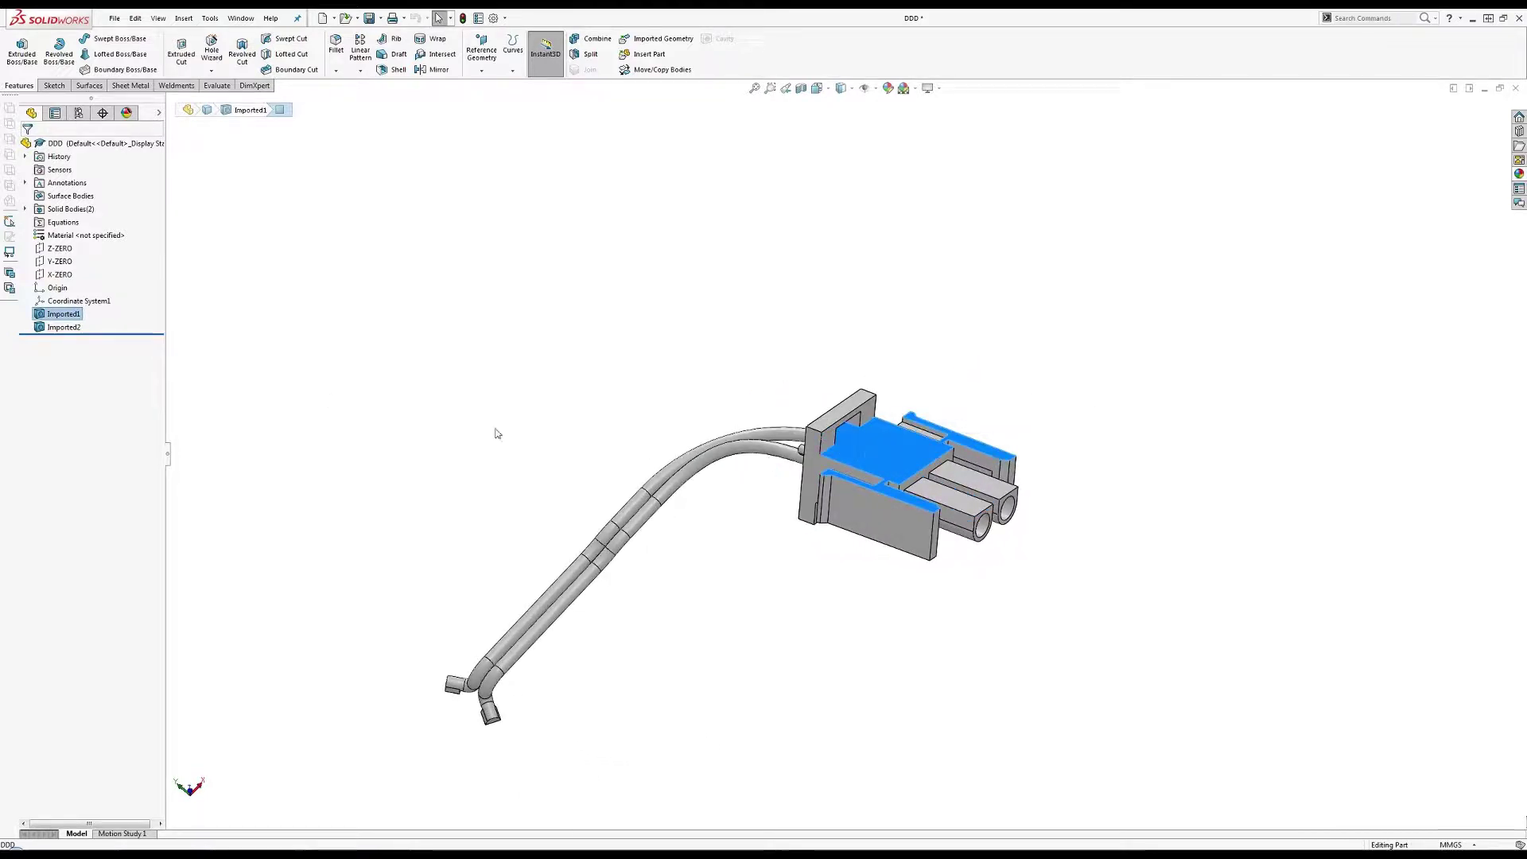
{"action": "right_click", "coordinate": [58, 317]}
{"action": "left_click", "coordinate": [631, 398]}
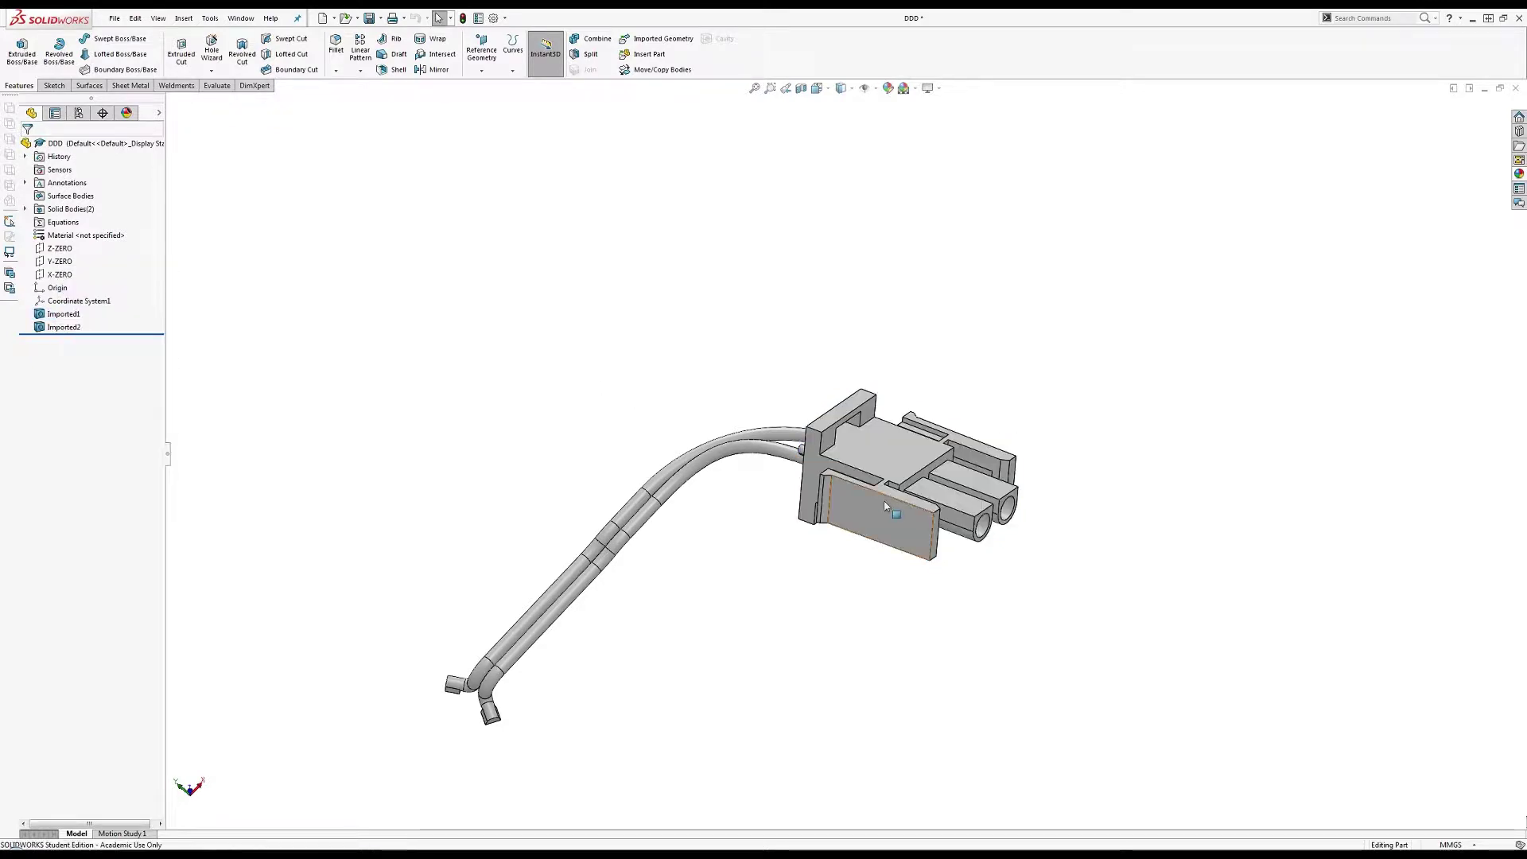
Offset the end faces and bores of the connector's two round sockets as surfaces at a distance of 0 mm.
{"action": "scroll", "coordinate": [893, 526], "scroll_direction": "down", "scroll_amount": 5}
{"action": "middle_click_drag", "start_coordinate": [893, 526], "coordinate": [888, 515]}
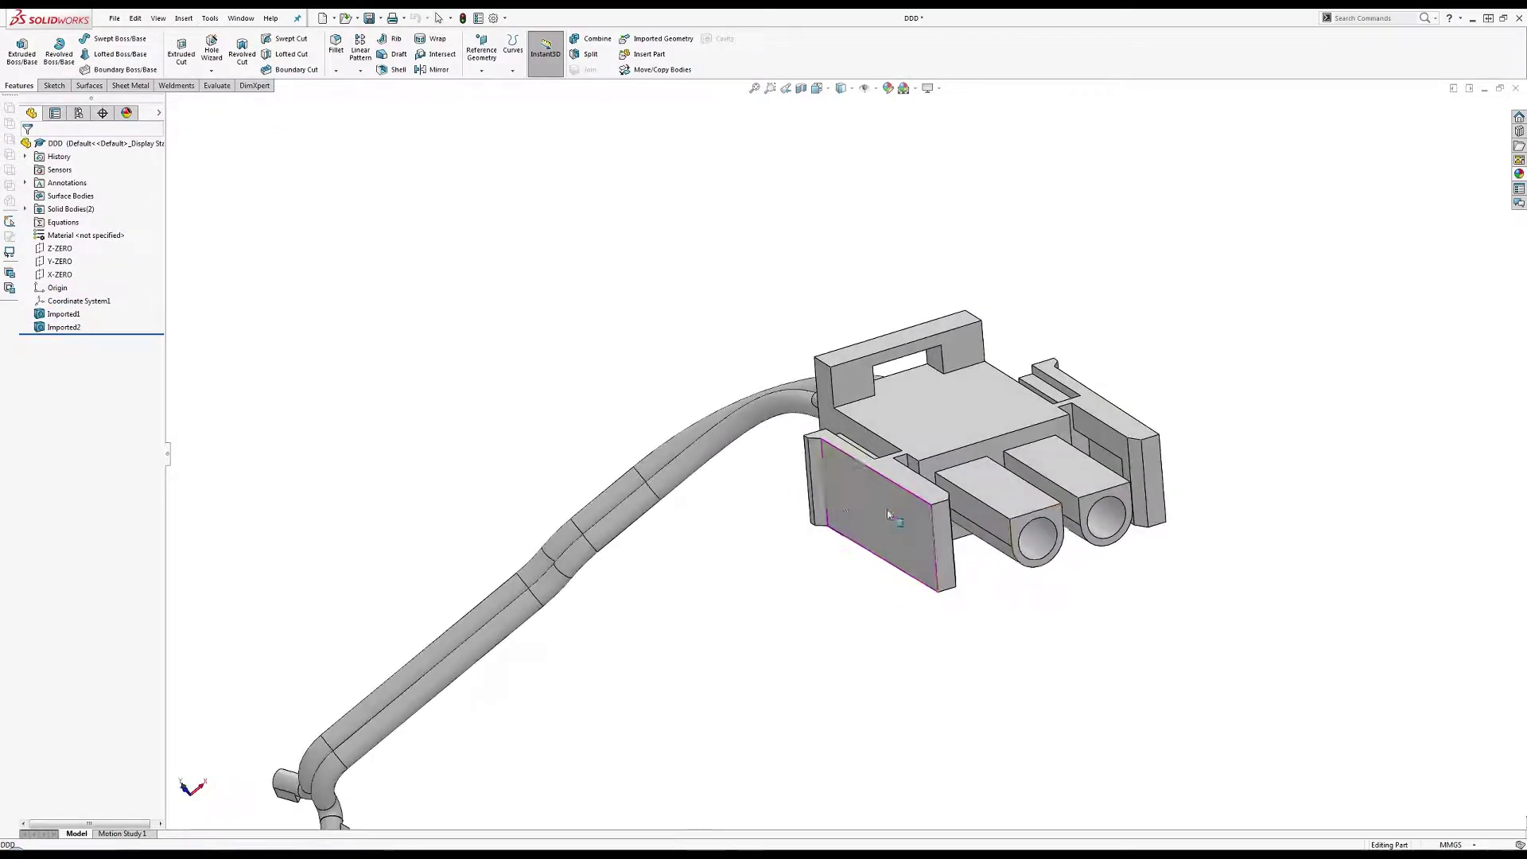
{"action": "left_click", "coordinate": [1048, 545]}
{"action": "left_click", "coordinate": [1104, 540], "text": "ctrl"}
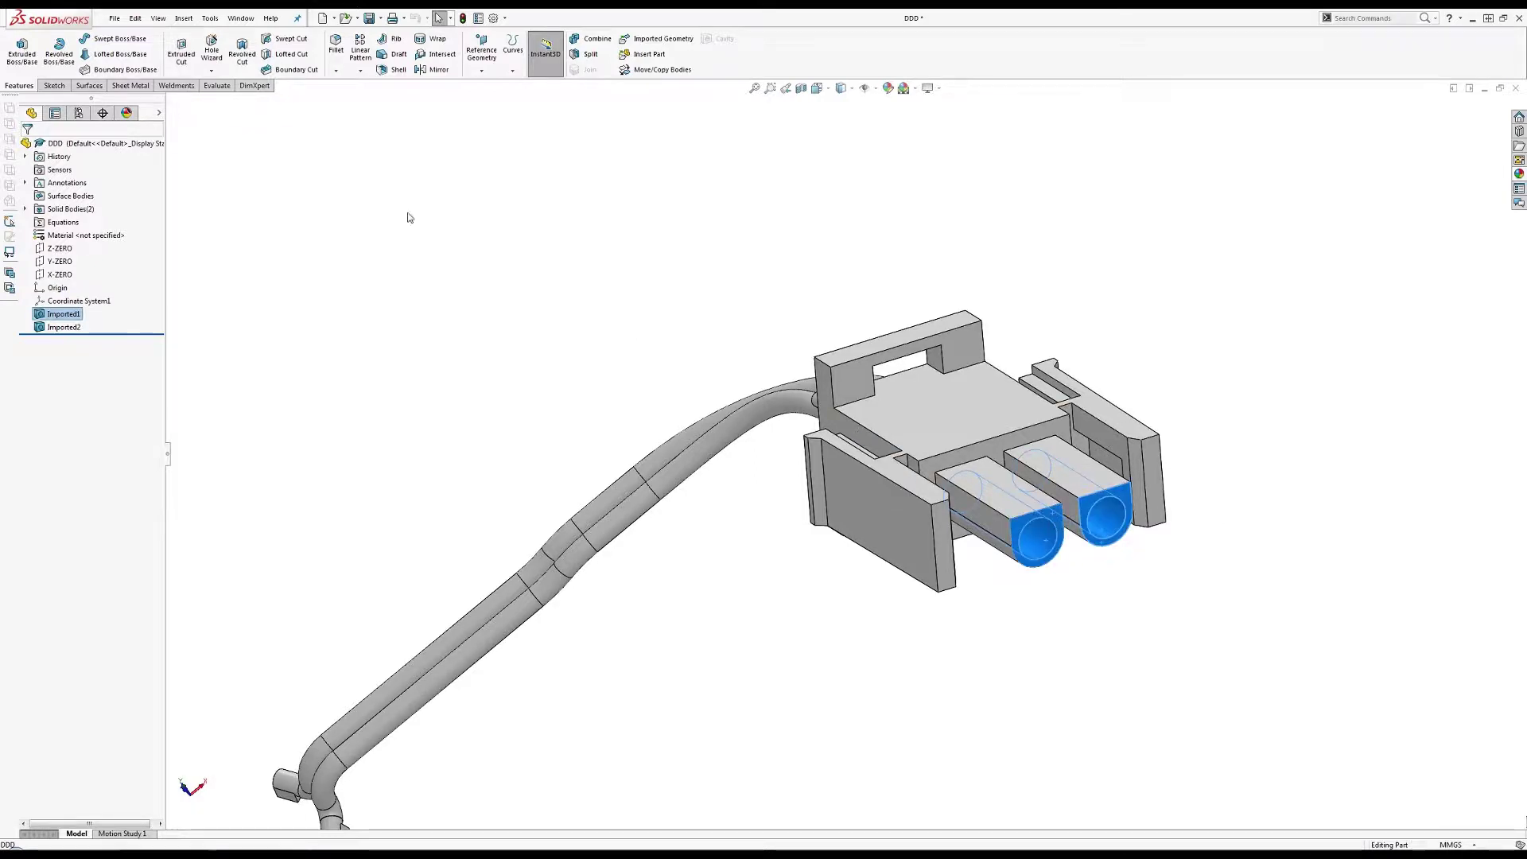
{"action": "left_click", "coordinate": [89, 86]}
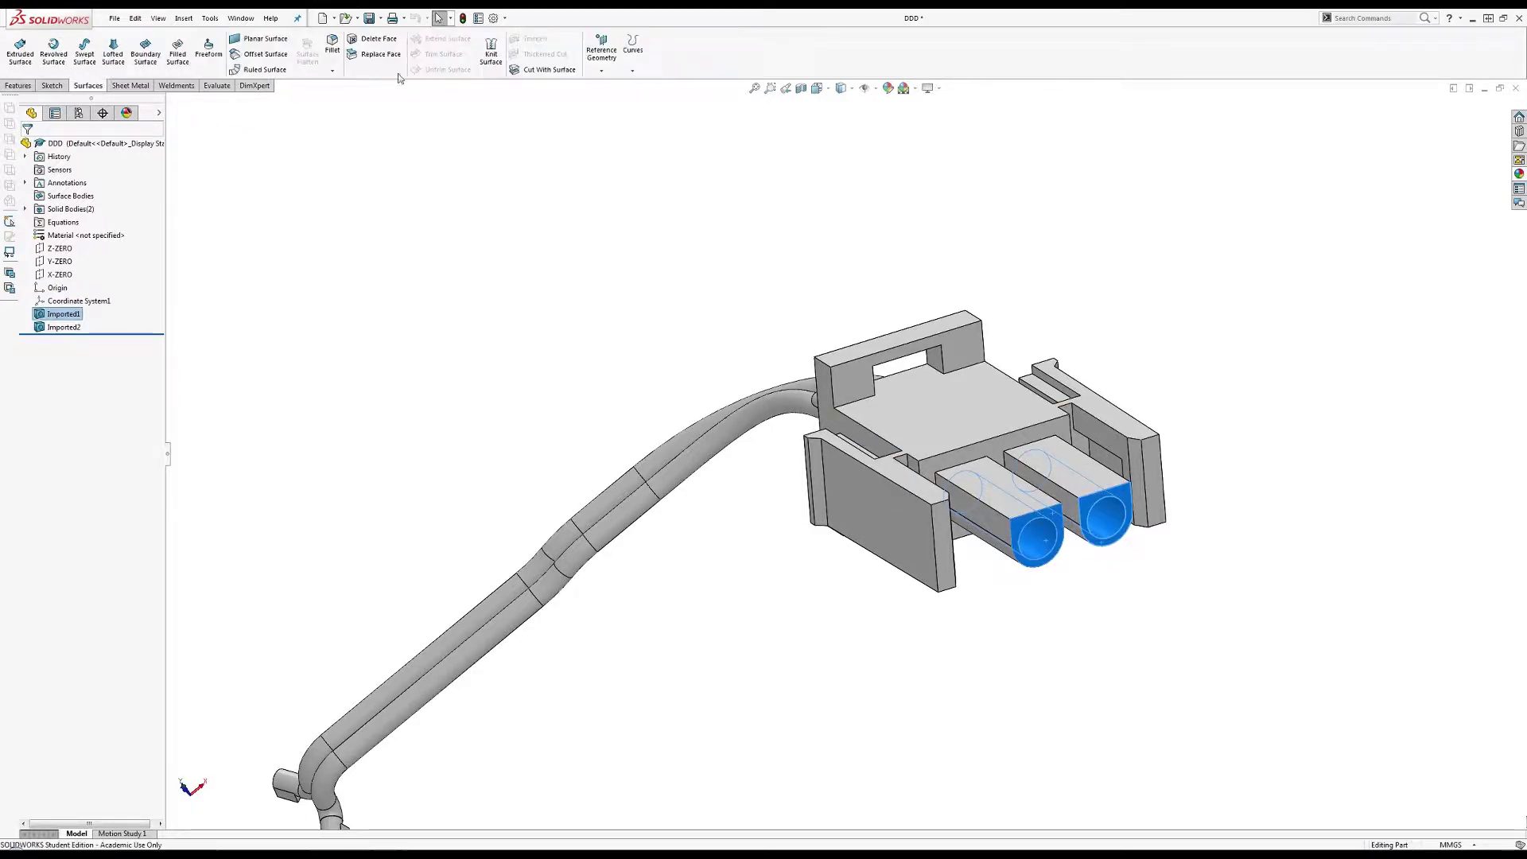
{"action": "left_click", "coordinate": [267, 55]}
{"action": "type", "text": "0.00000000mm"}
{"action": "key", "text": "Return"}
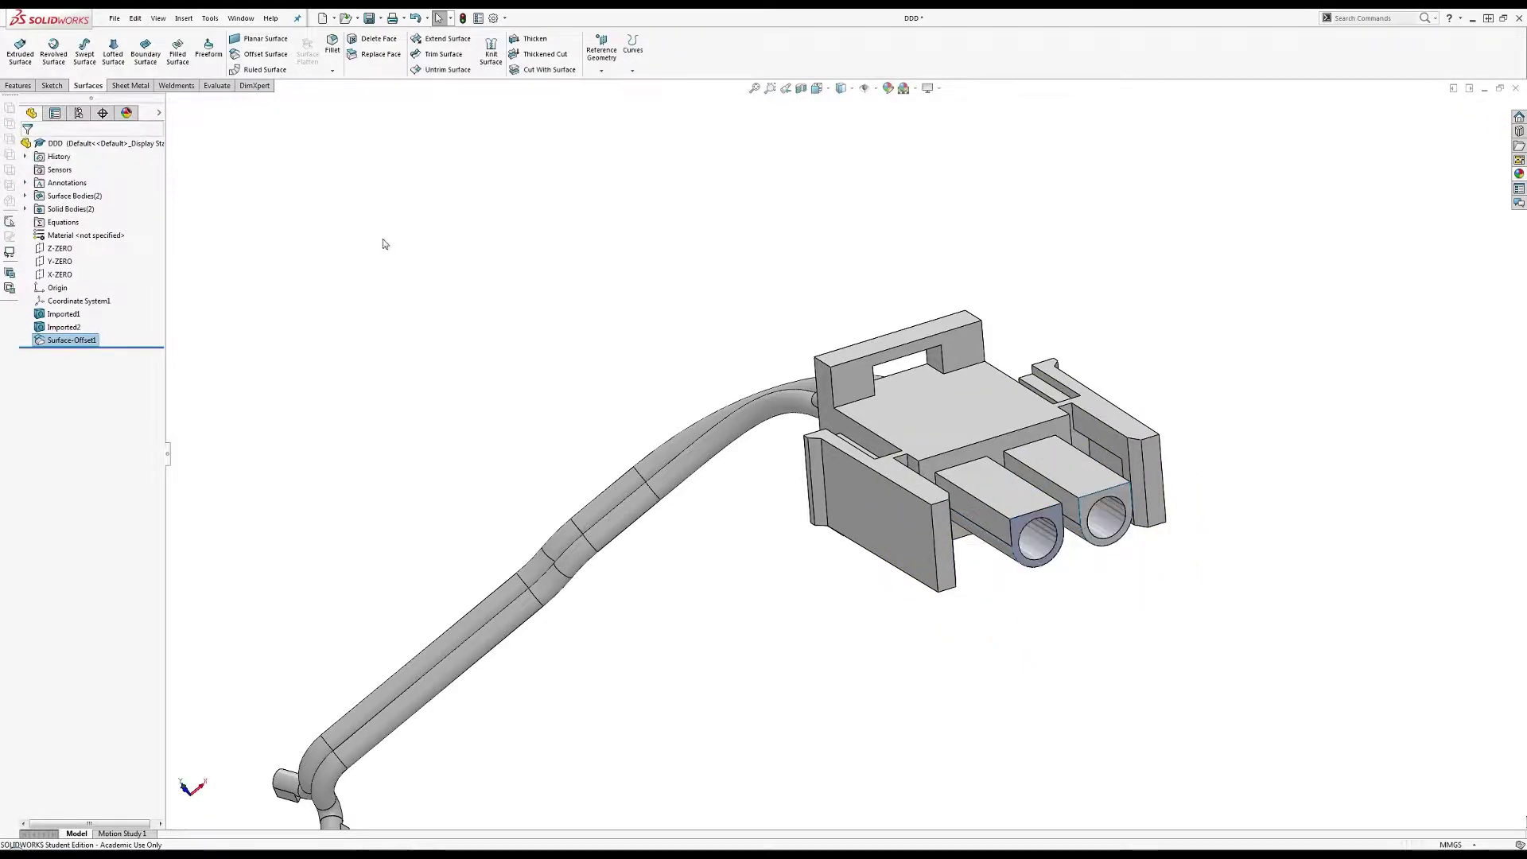
Delete the connector's solid body, keeping the wire body and the offset surfaces.
{"action": "double_click", "coordinate": [72, 210]}
{"action": "left_click", "coordinate": [83, 223]}
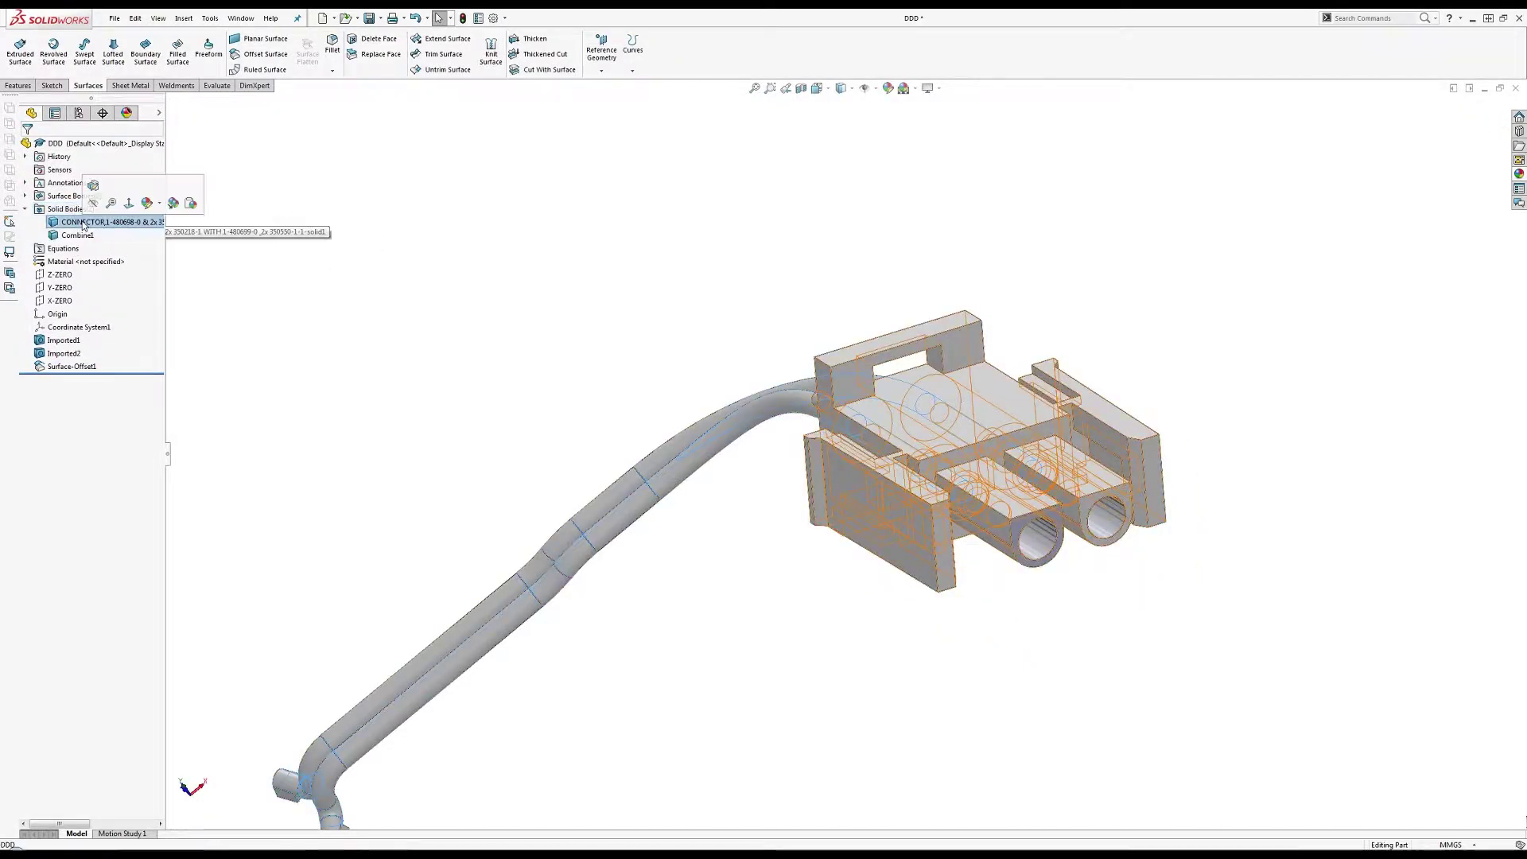
{"action": "key", "text": "Delete"}
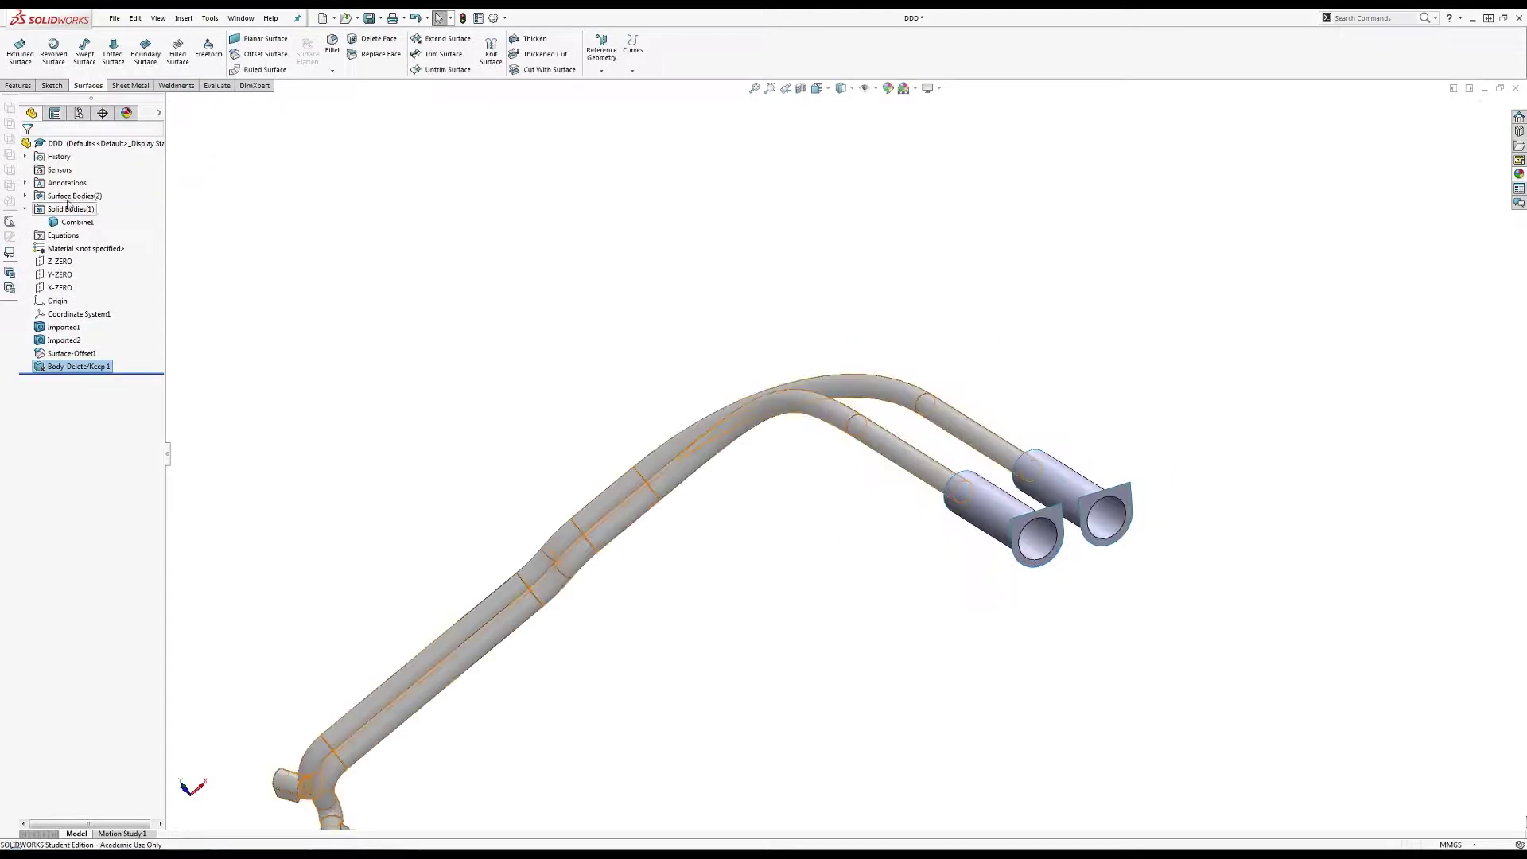
Color both offset surface bodies magenta (RGB 255, 0, 255) and hide them.
{"action": "double_click", "coordinate": [66, 223]}
{"action": "left_click", "coordinate": [70, 236]}
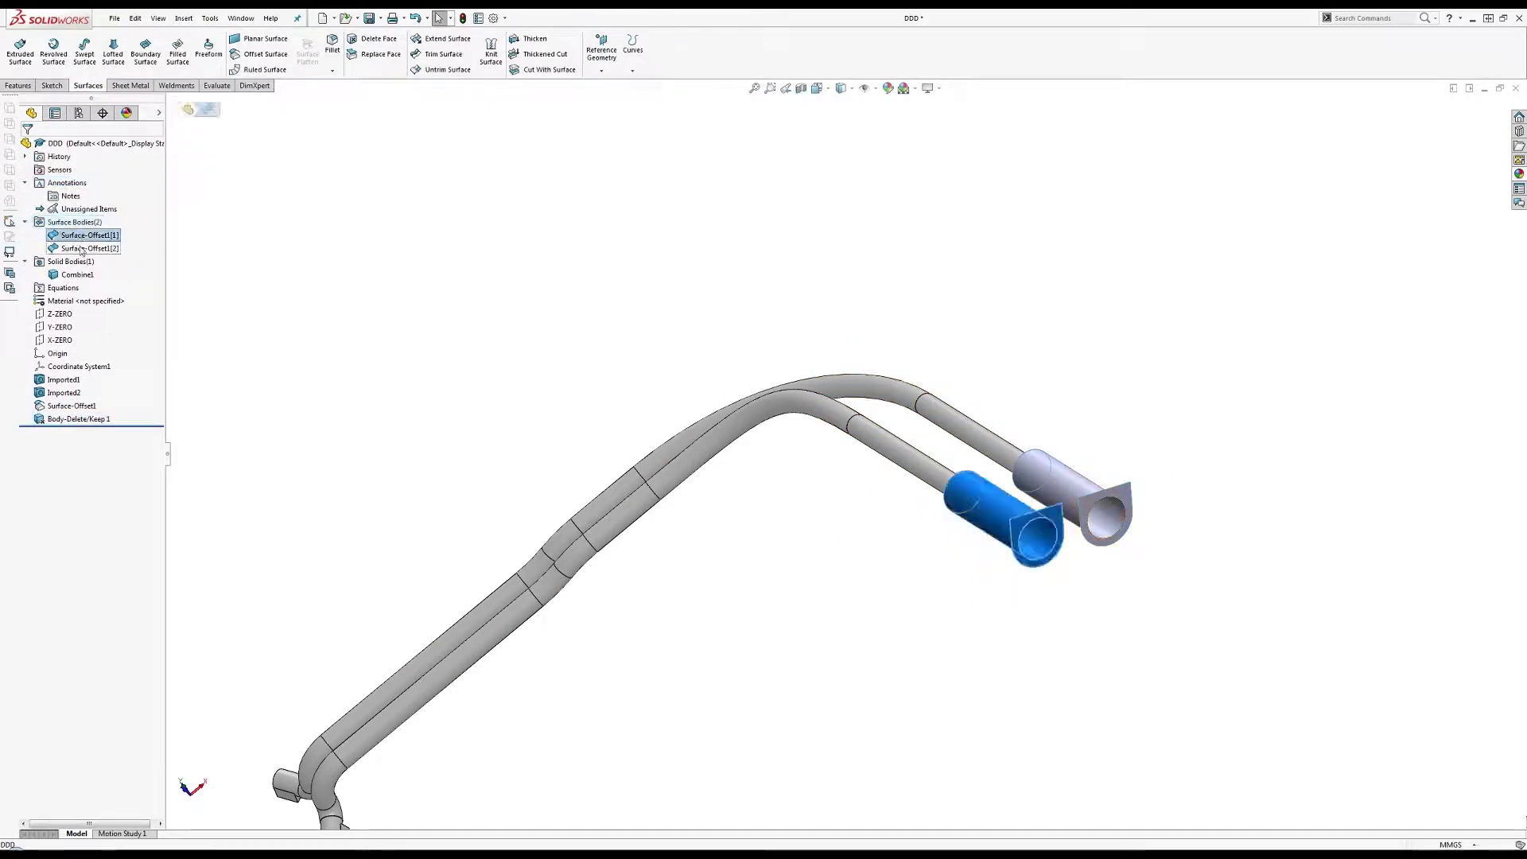
{"action": "left_click", "coordinate": [70, 248], "text": "shift"}
{"action": "right_click", "coordinate": [79, 248]}
{"action": "left_click", "coordinate": [146, 228]}
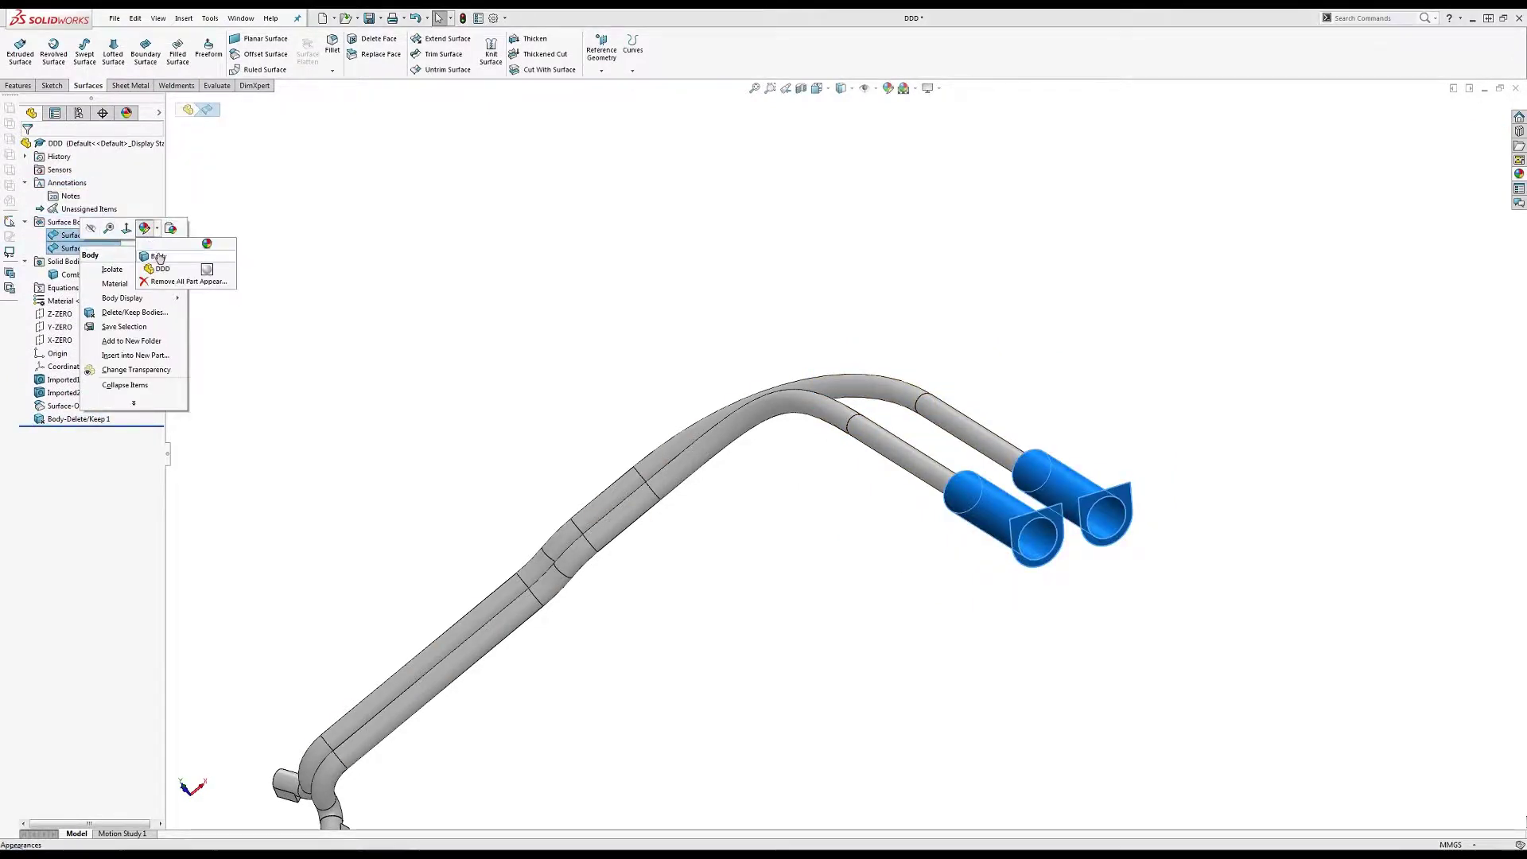
{"action": "left_click", "coordinate": [163, 259]}
{"action": "left_click", "coordinate": [115, 399]}
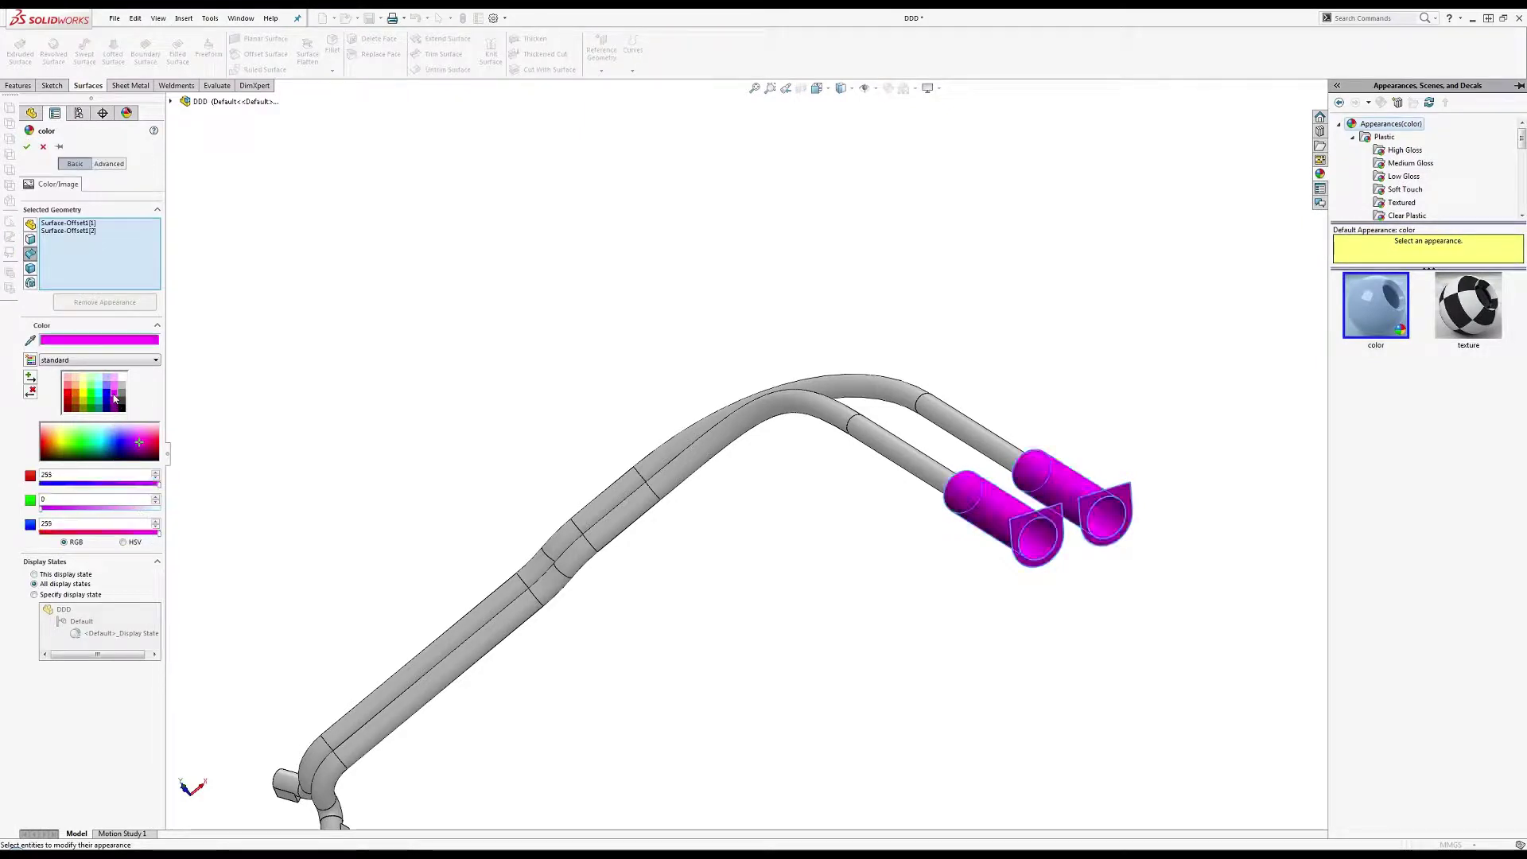
{"action": "left_click", "coordinate": [28, 147]}
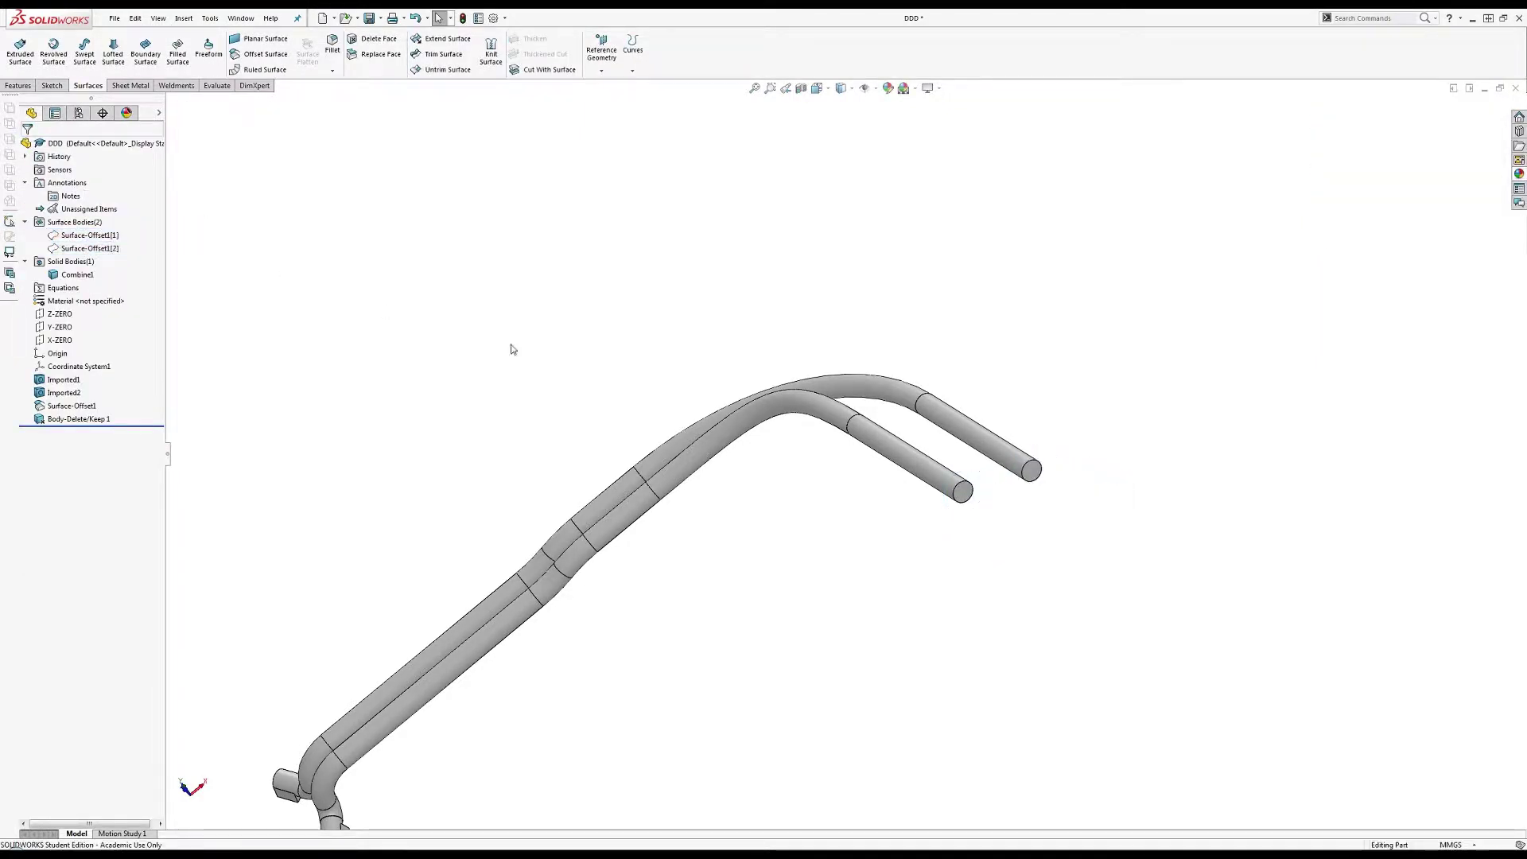
Assign Rubber as the material of the wire part.
{"action": "left_click", "coordinate": [83, 275]}
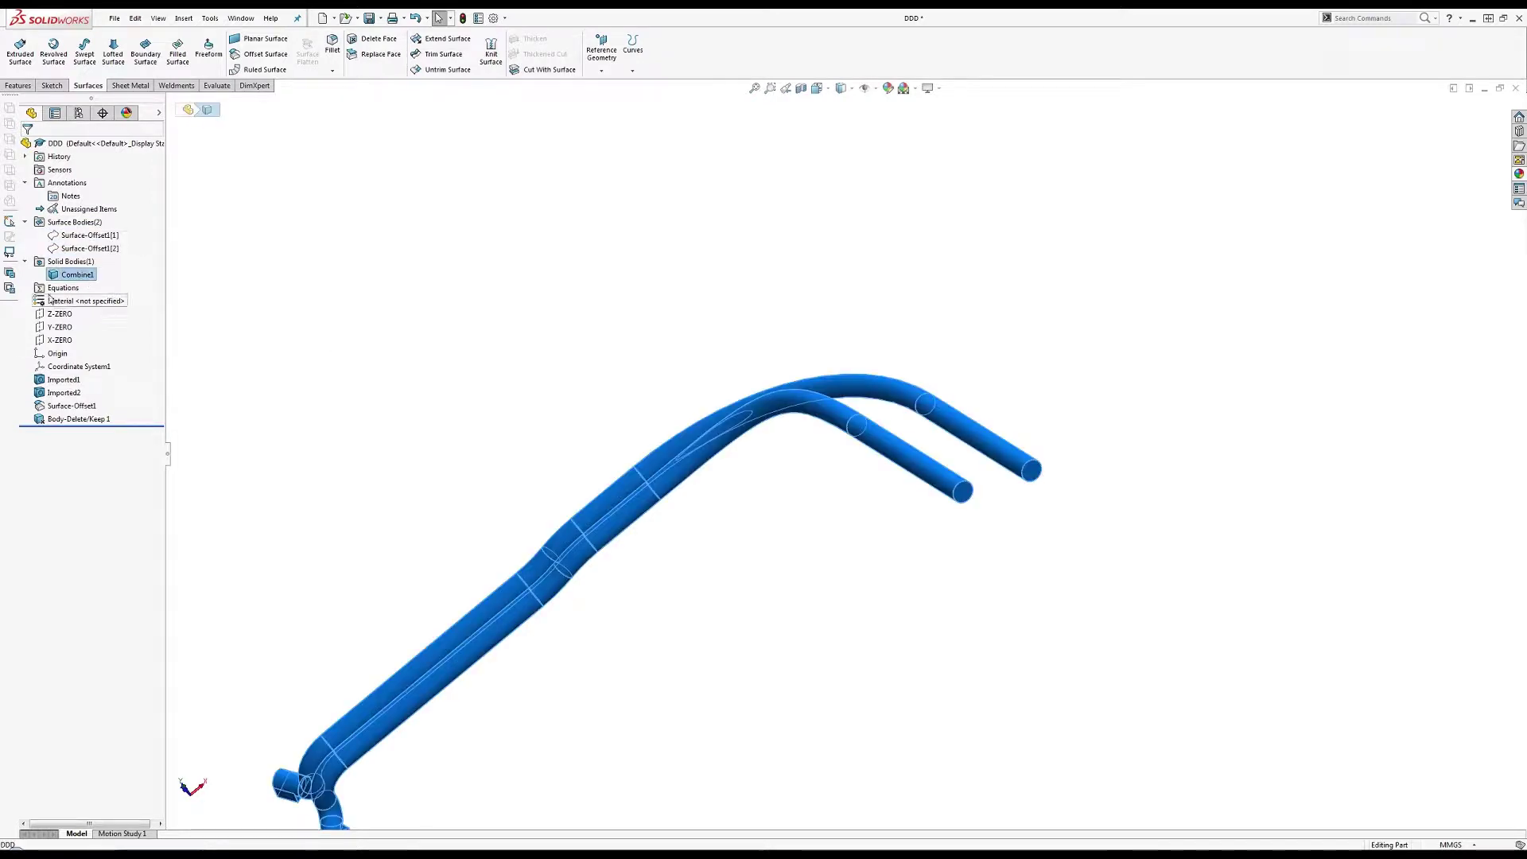
{"action": "right_click", "coordinate": [74, 305]}
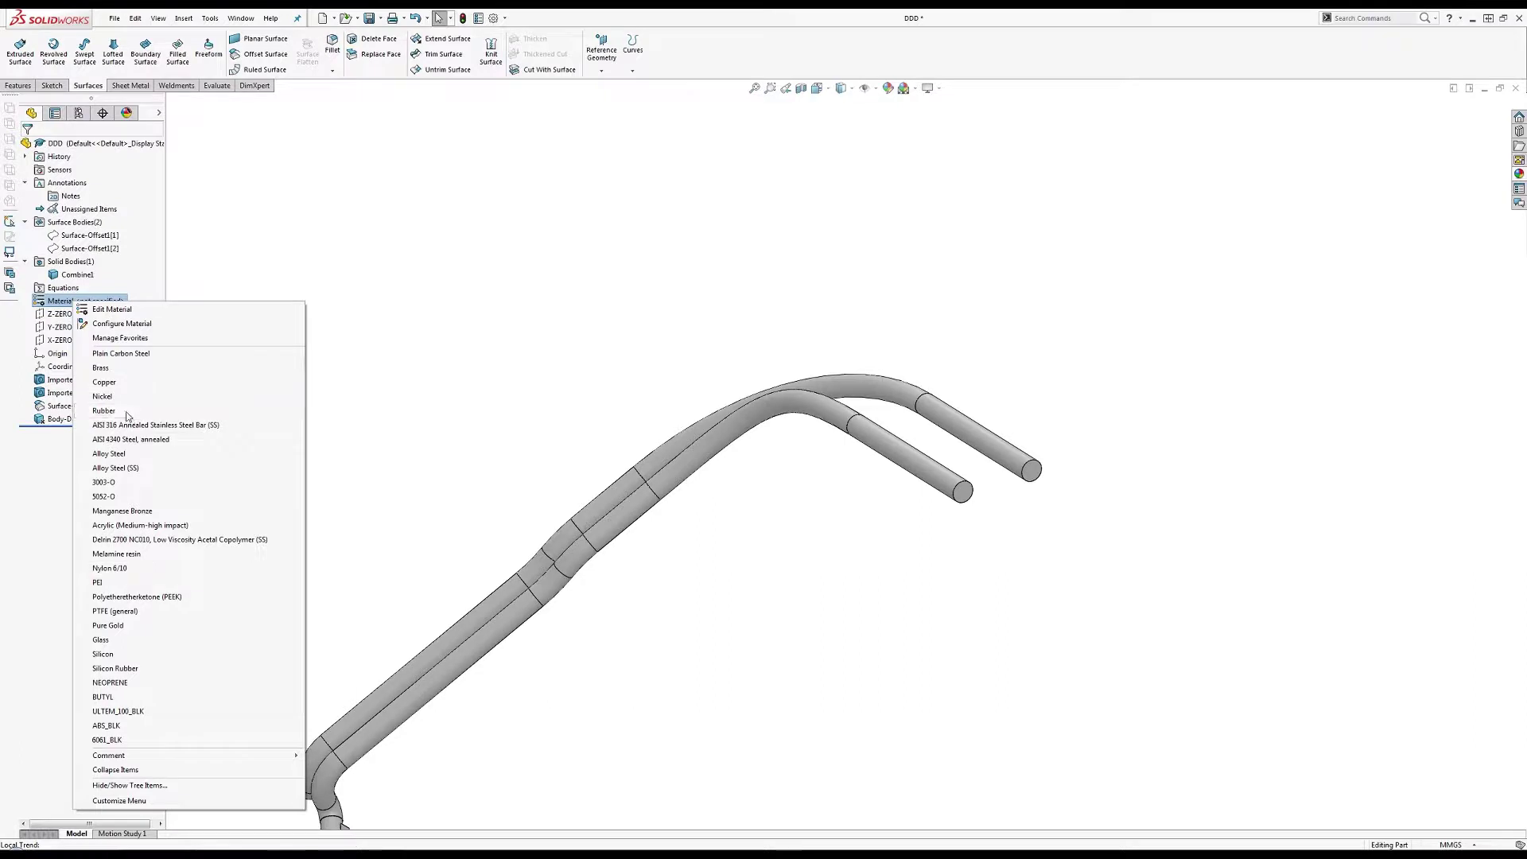
{"action": "left_click", "coordinate": [104, 410]}
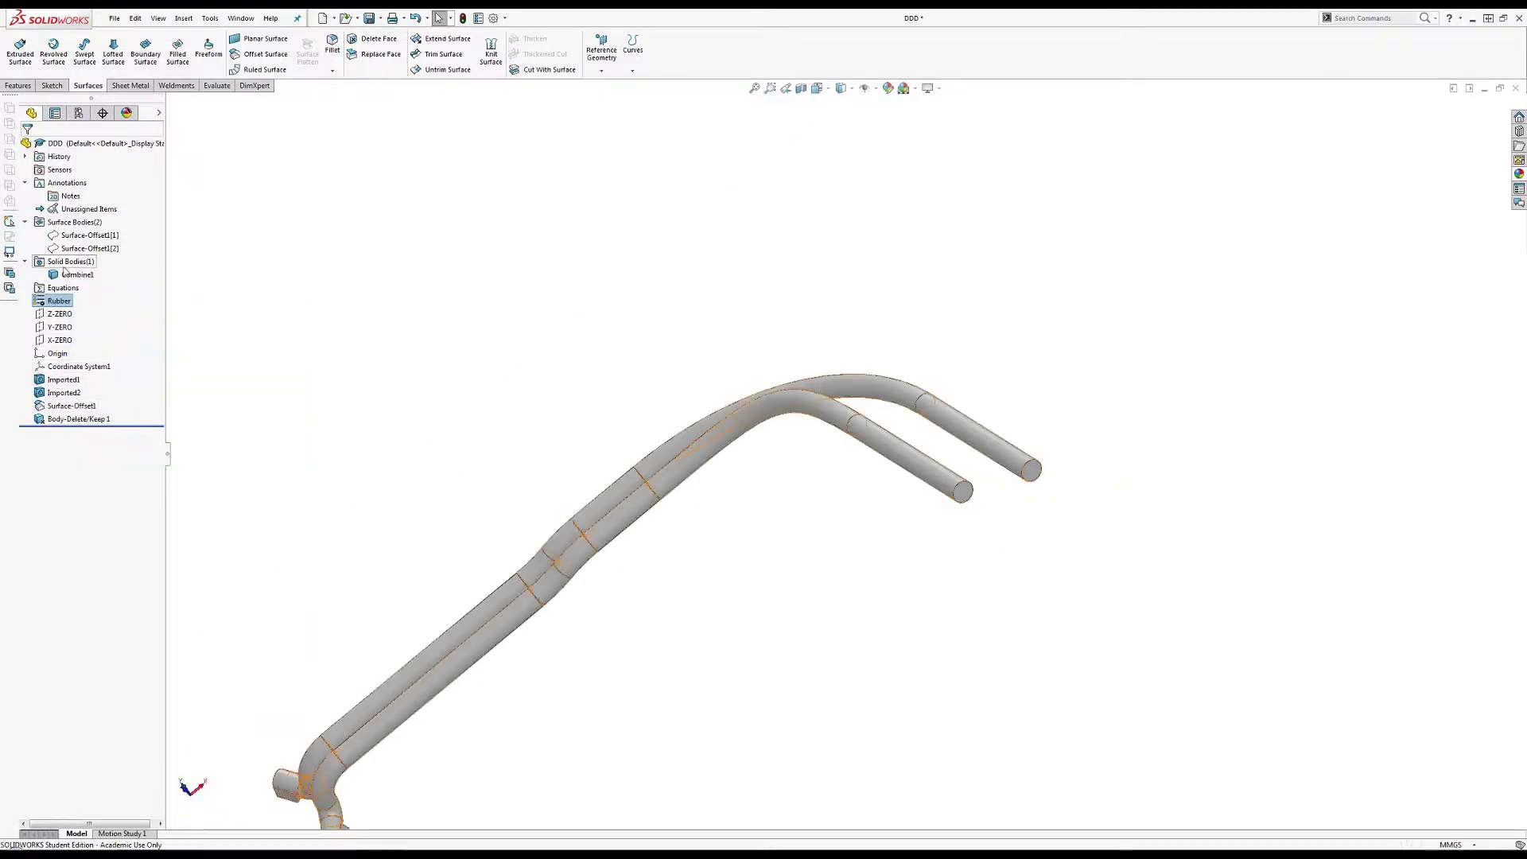
Remove all appearances from the wire part and reapply the Rubber material.
{"action": "left_click", "coordinate": [70, 406]}
{"action": "left_click", "coordinate": [53, 380], "text": "shift"}
{"action": "right_click", "coordinate": [53, 381]}
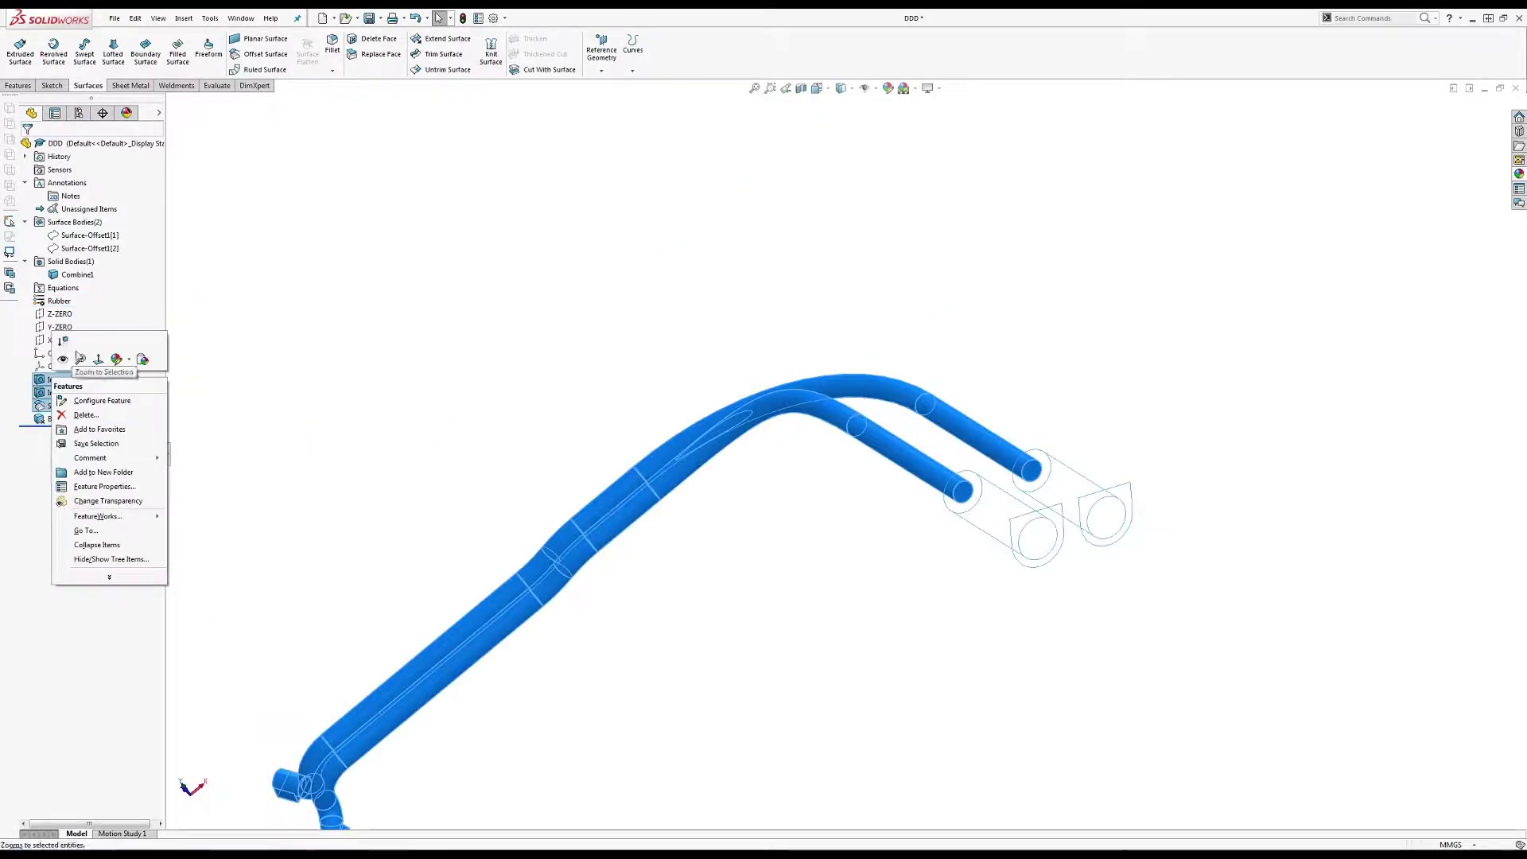
{"action": "left_click", "coordinate": [132, 359]}
{"action": "left_click", "coordinate": [193, 415]}
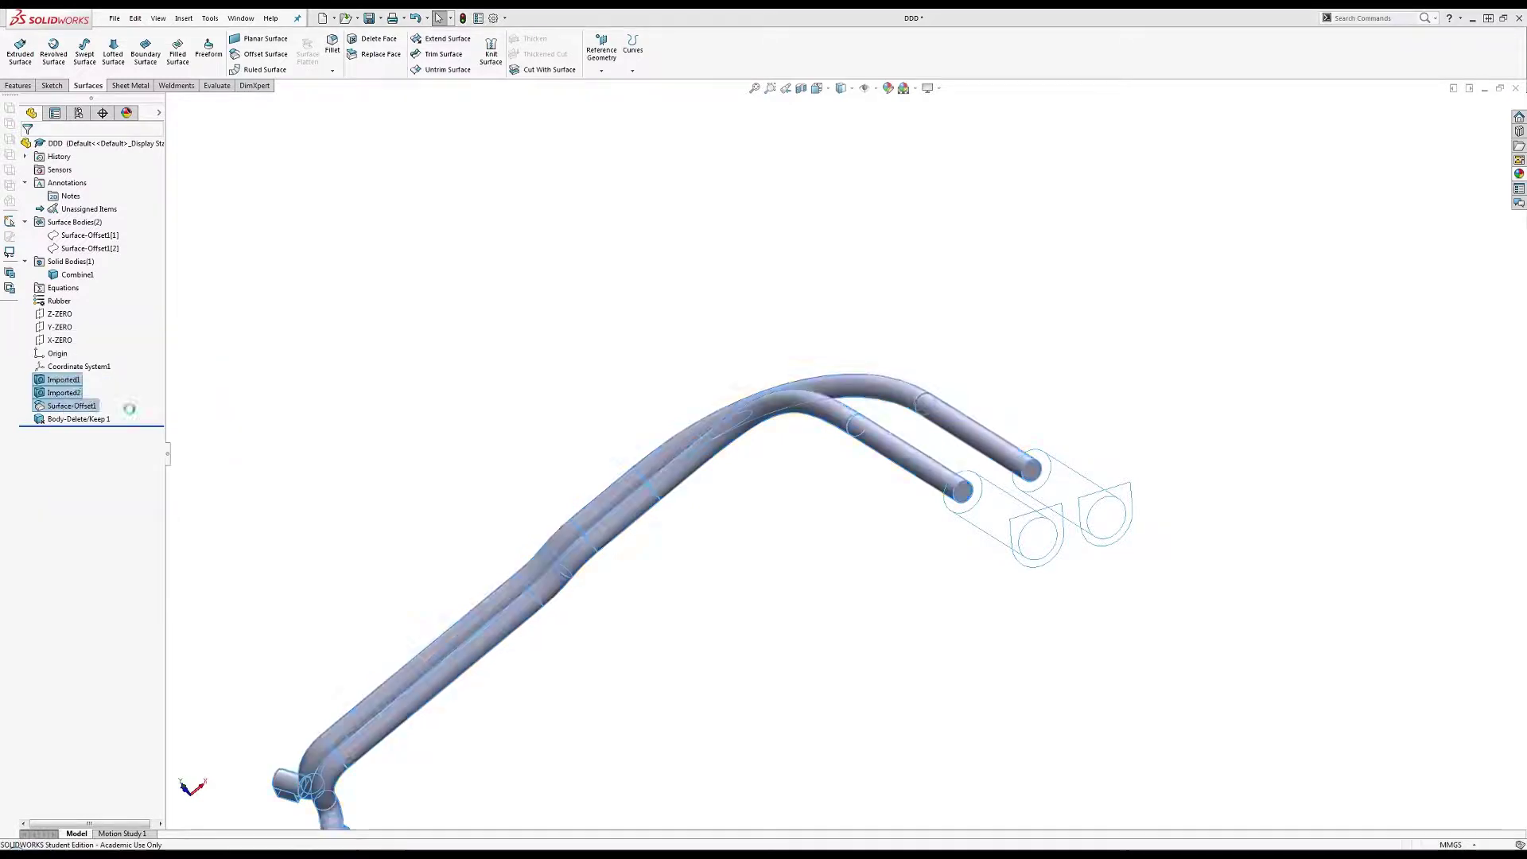
{"action": "right_click", "coordinate": [68, 275]}
{"action": "right_click", "coordinate": [57, 301]}
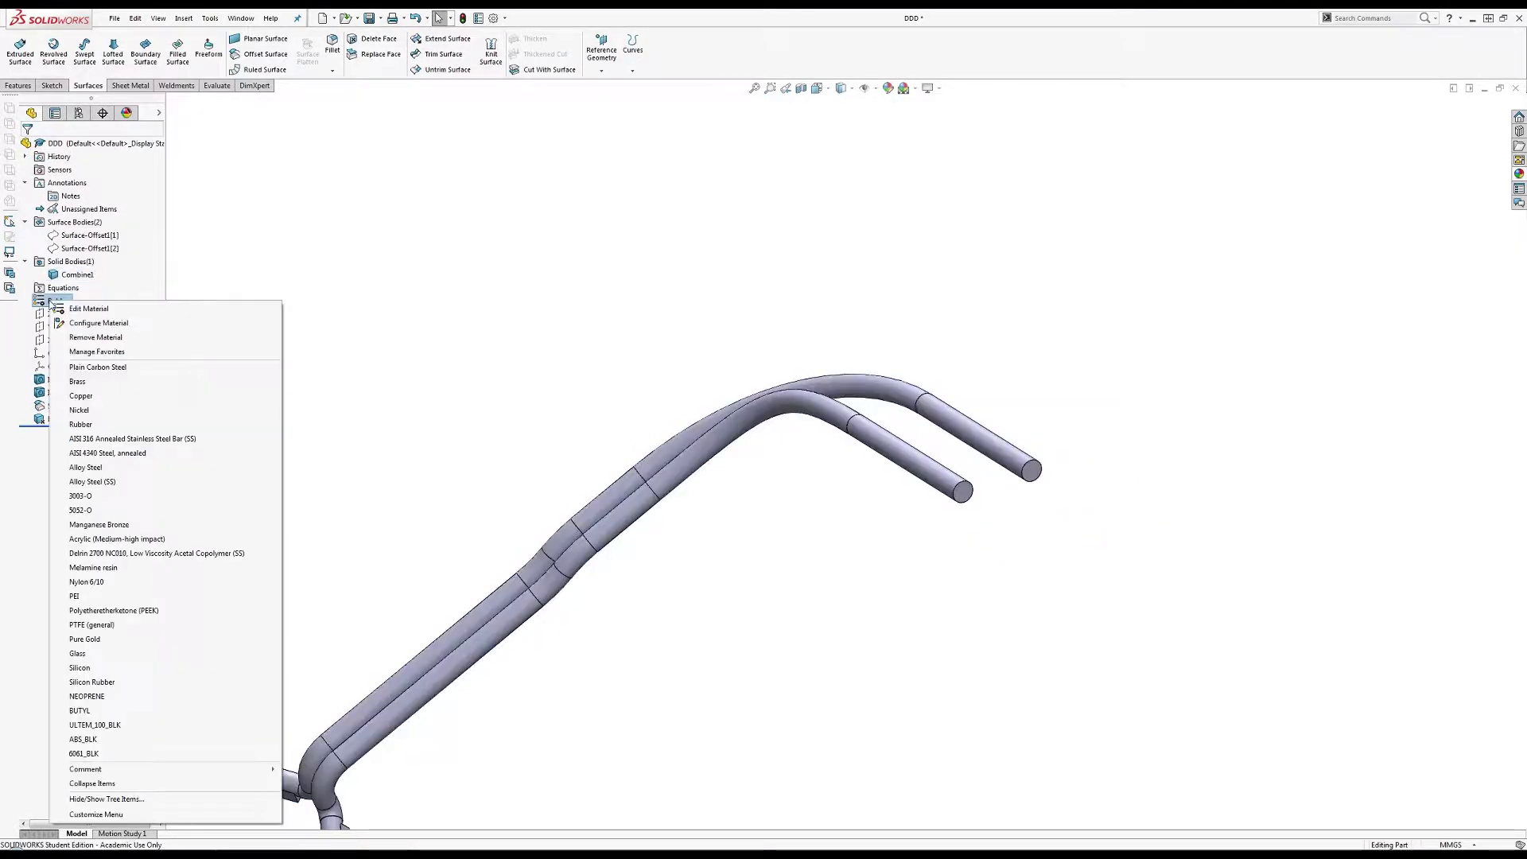
{"action": "left_click", "coordinate": [96, 423]}
{"action": "middle_click_drag", "start_coordinate": [495, 424], "coordinate": [728, 428]}
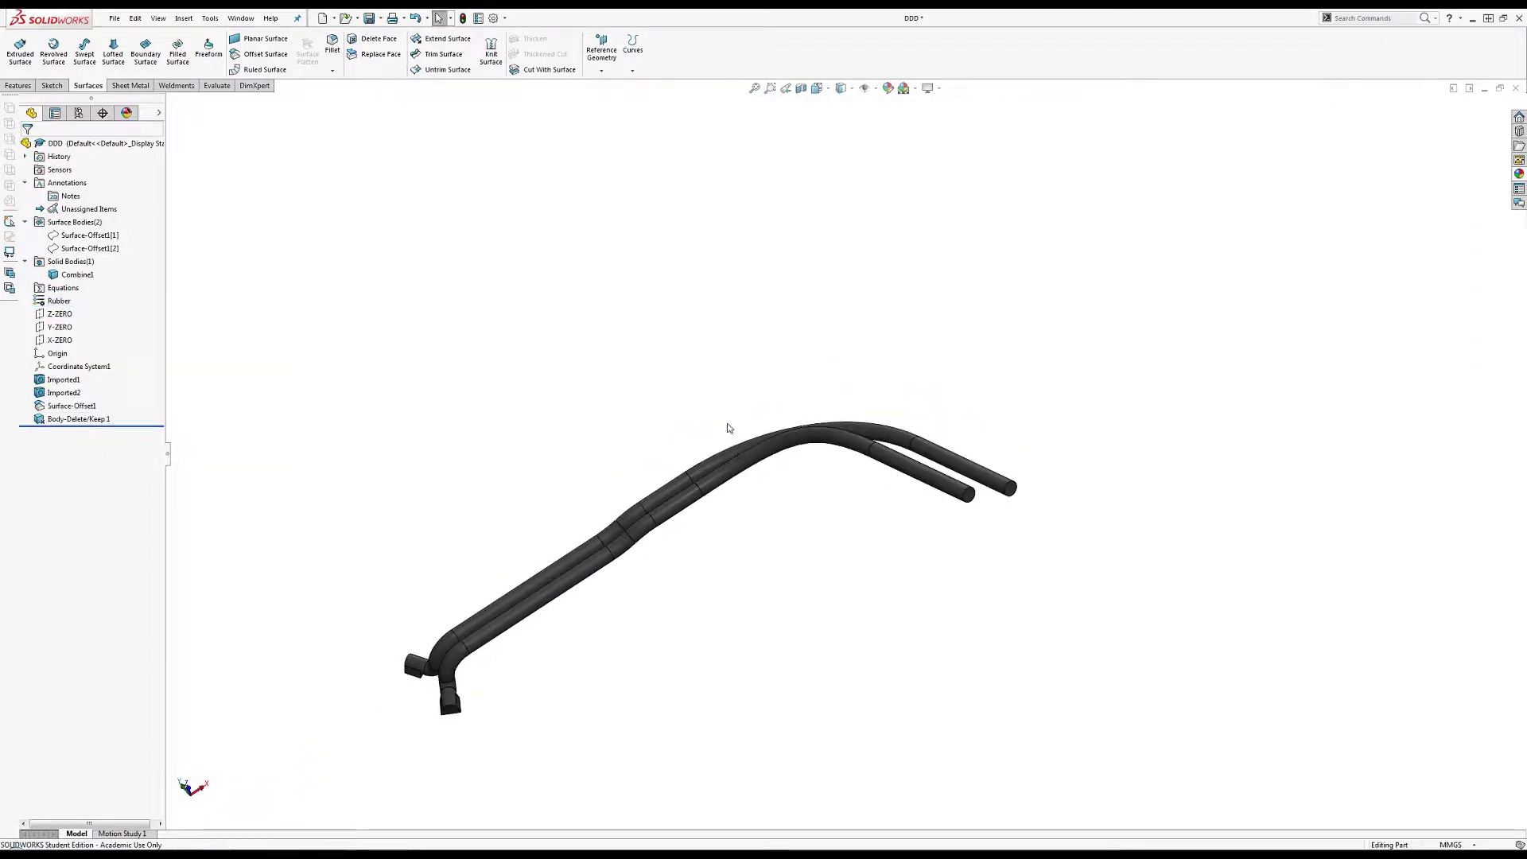
Save the wire part under the new name EEE.
{"action": "left_click", "coordinate": [116, 20]}
{"action": "left_click", "coordinate": [138, 159]}
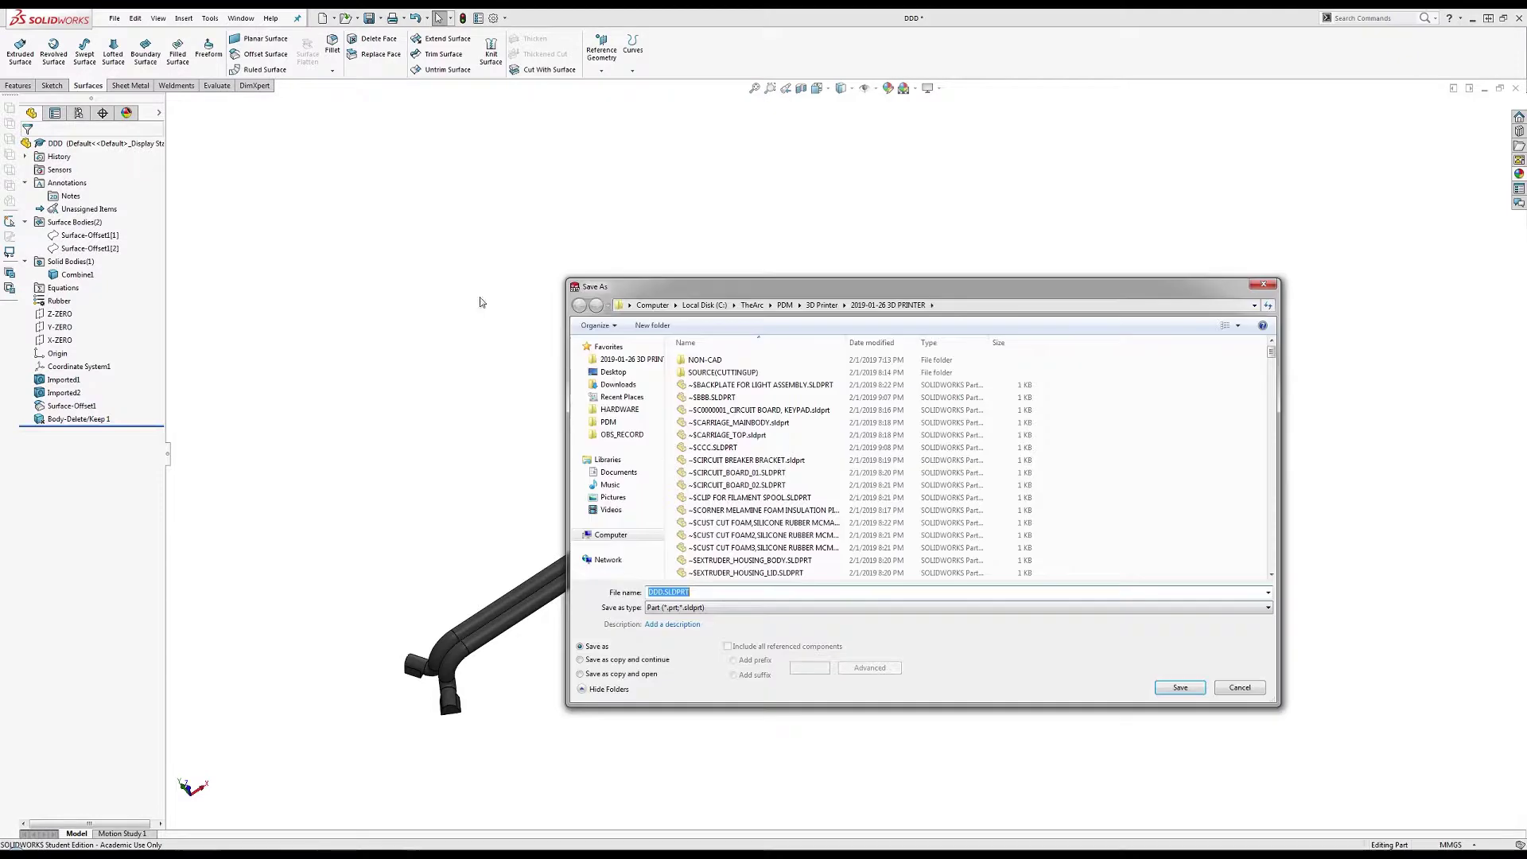
{"action": "type", "text": "EEE"}
{"action": "key", "text": "Return"}
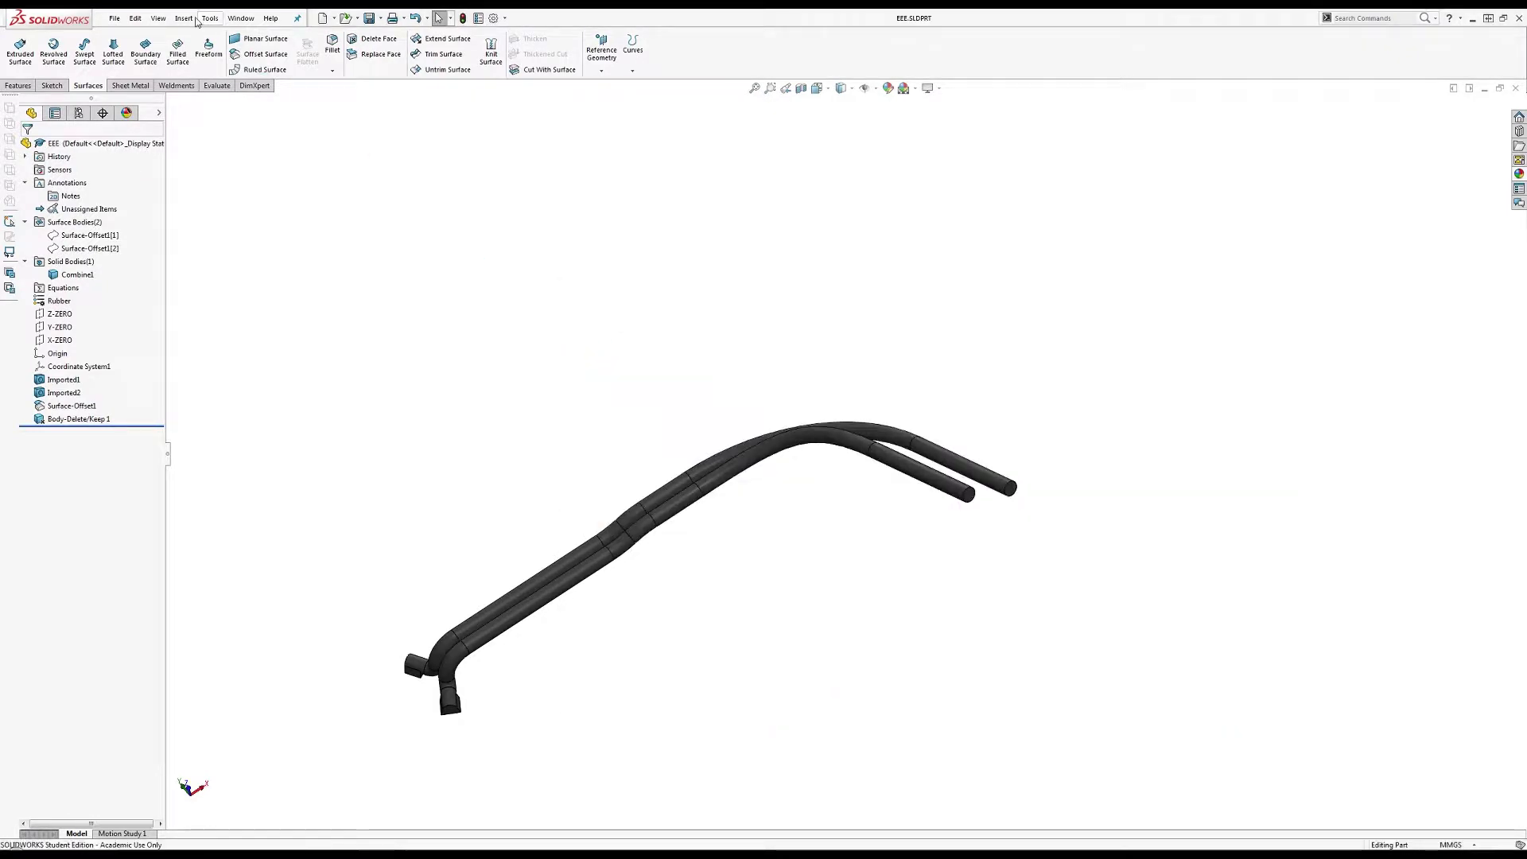
Switch to the LED_FIXTURE_ASSEM_WORKING assembly and insert the EEE part beside the connector's wires.
{"action": "left_click", "coordinate": [239, 19]}
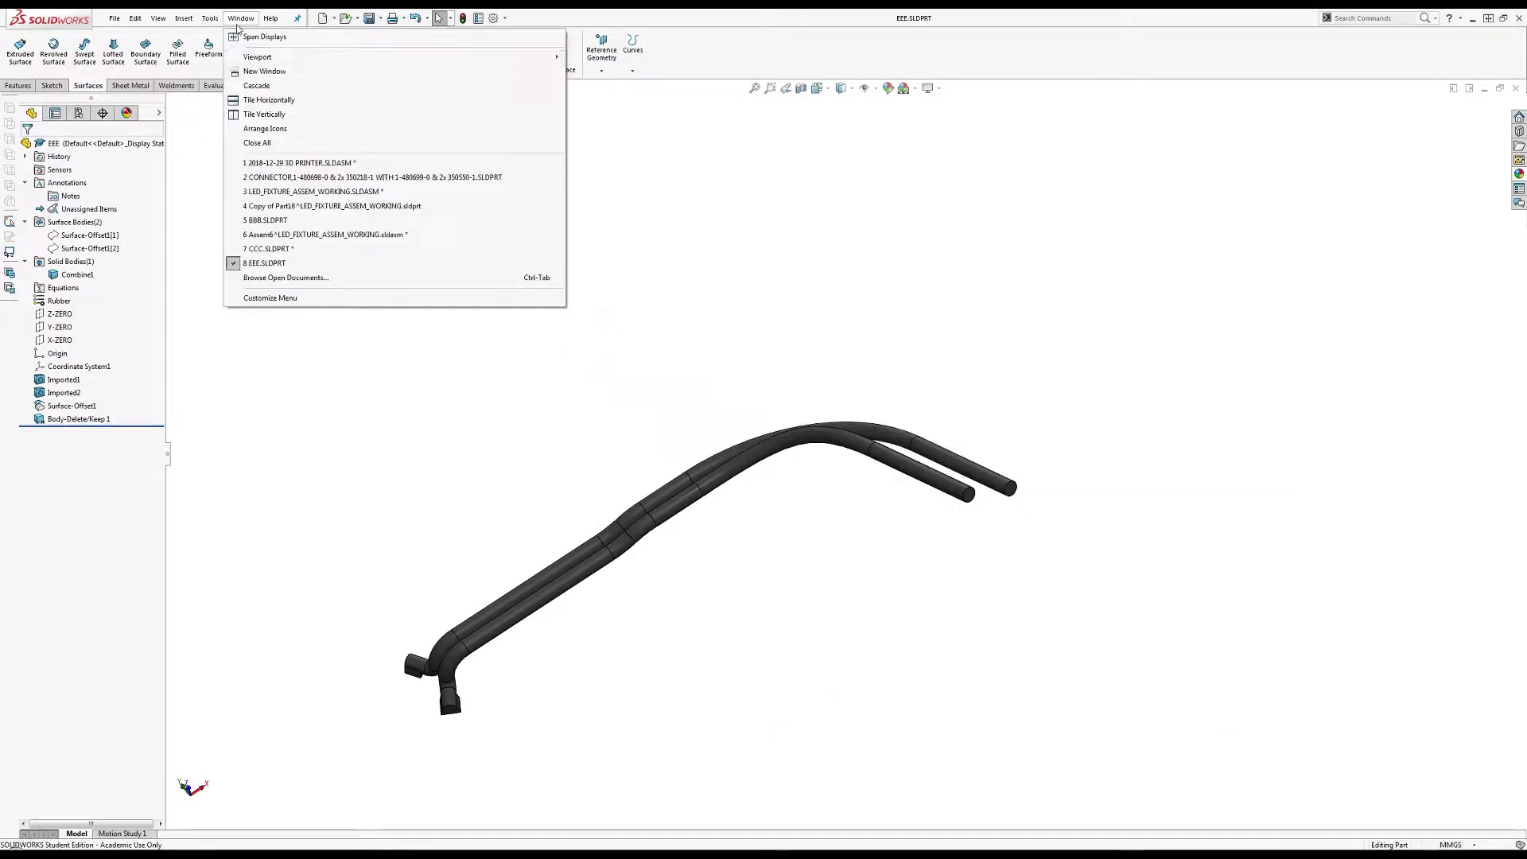
{"action": "left_click", "coordinate": [275, 193]}
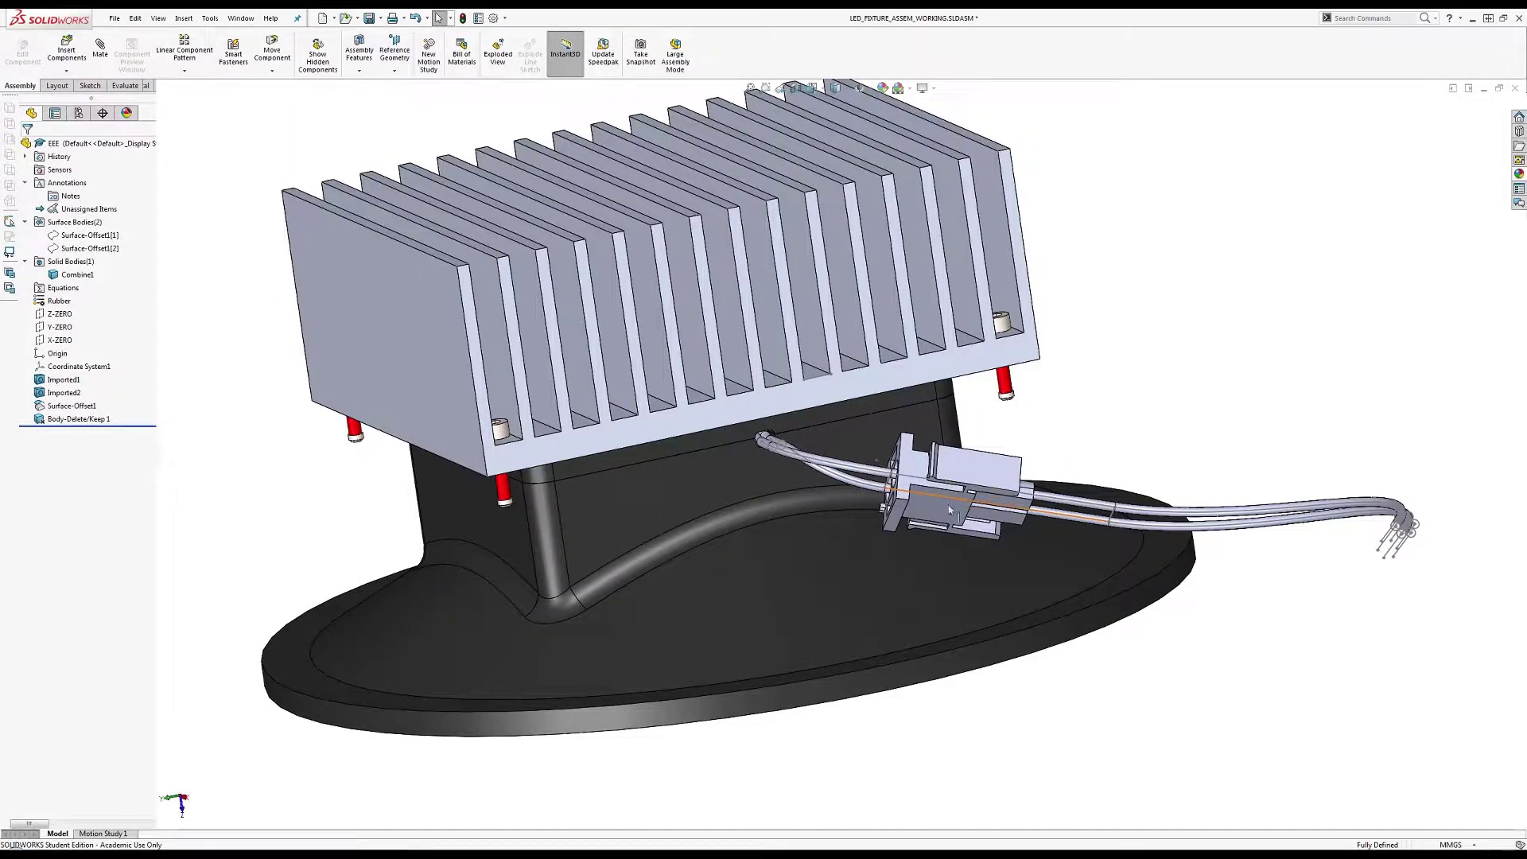
{"action": "left_click", "coordinate": [66, 52]}
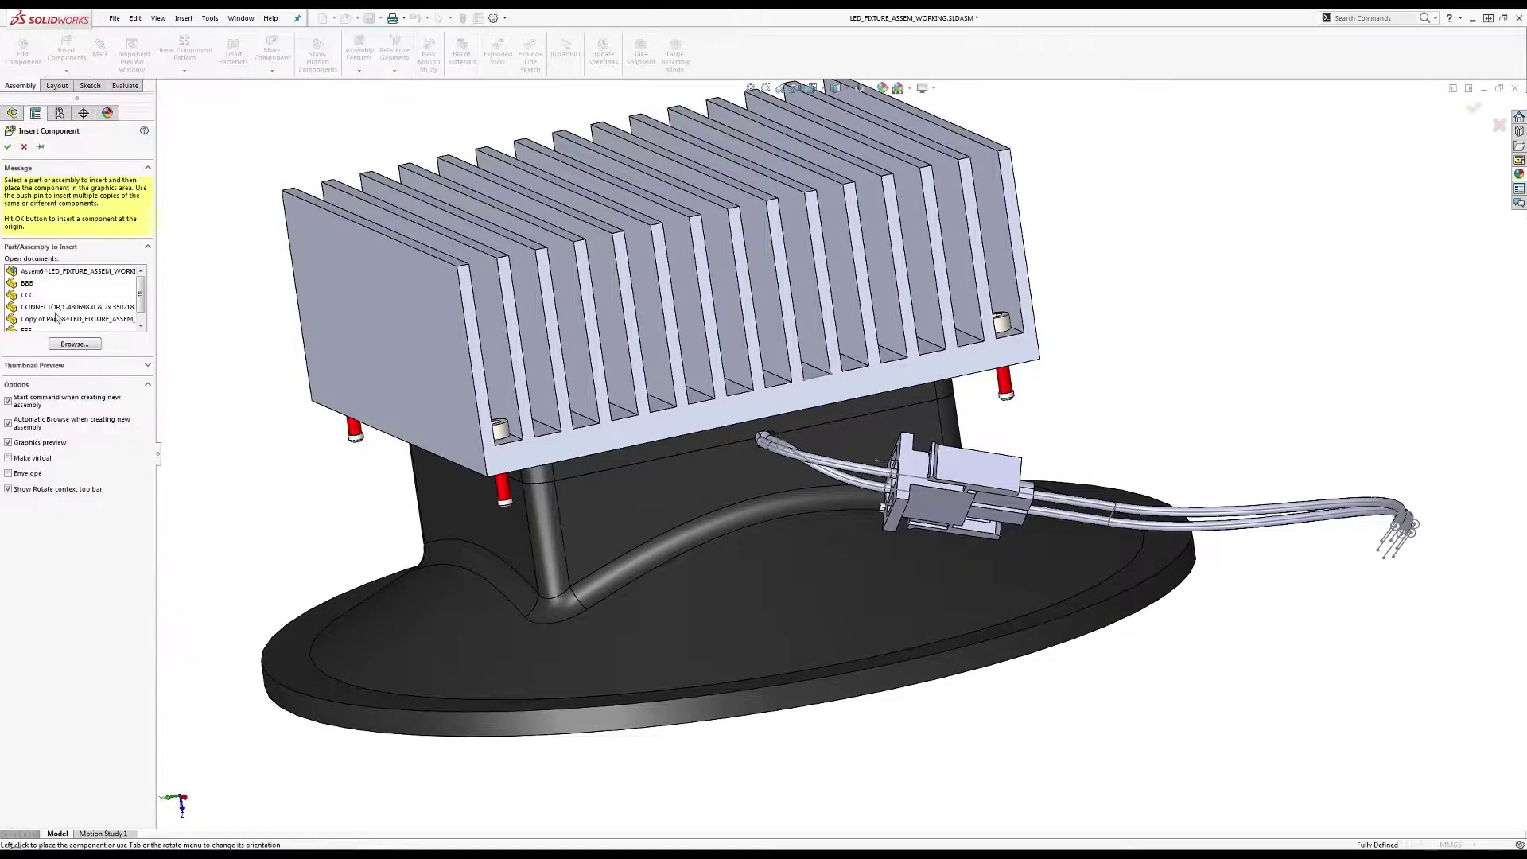
{"action": "left_click", "coordinate": [45, 319]}
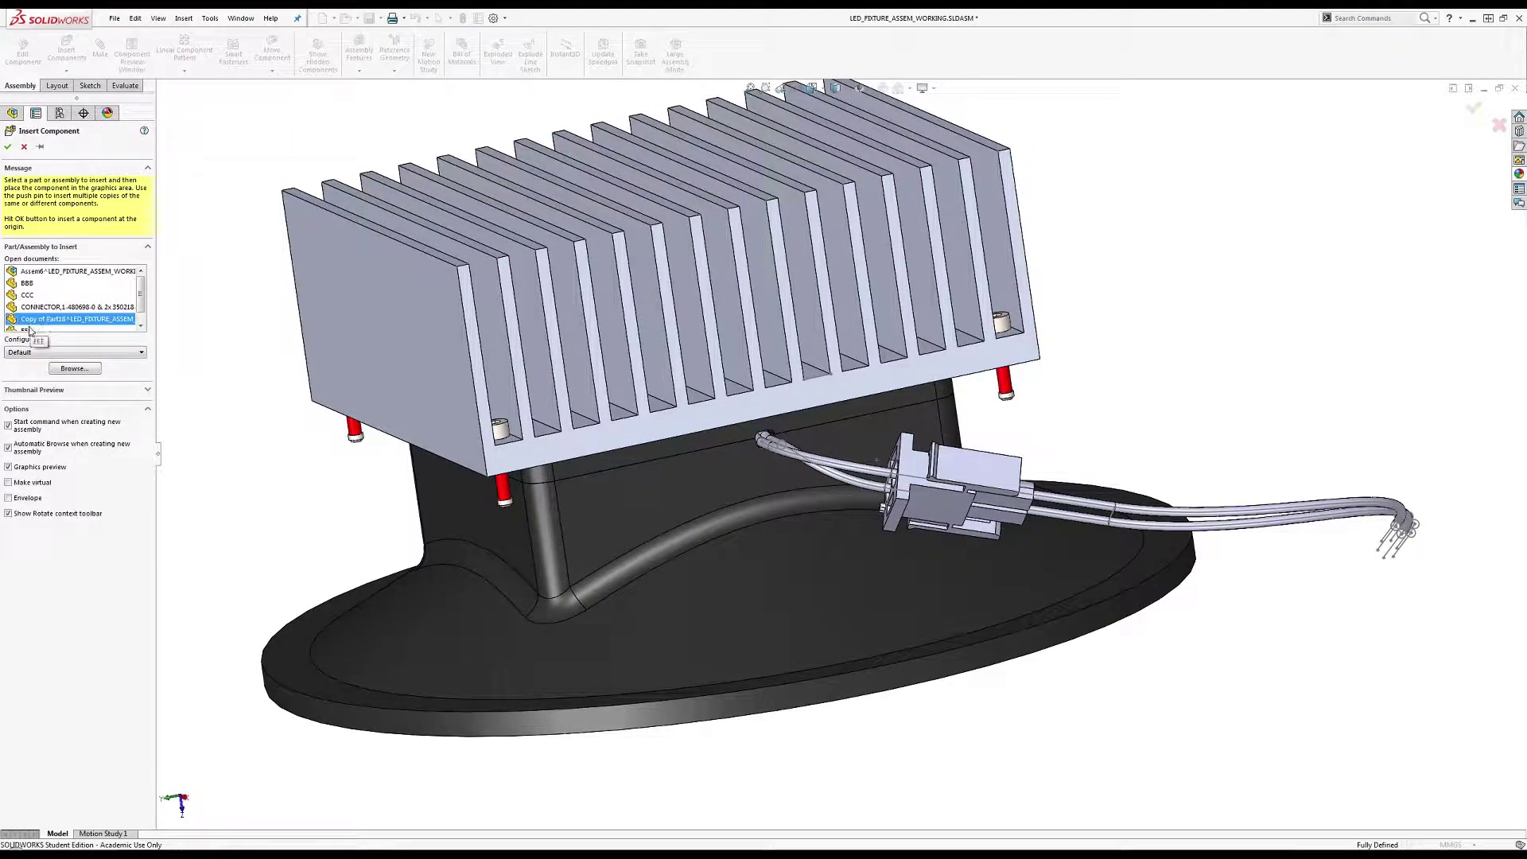
{"action": "left_click", "coordinate": [835, 478]}
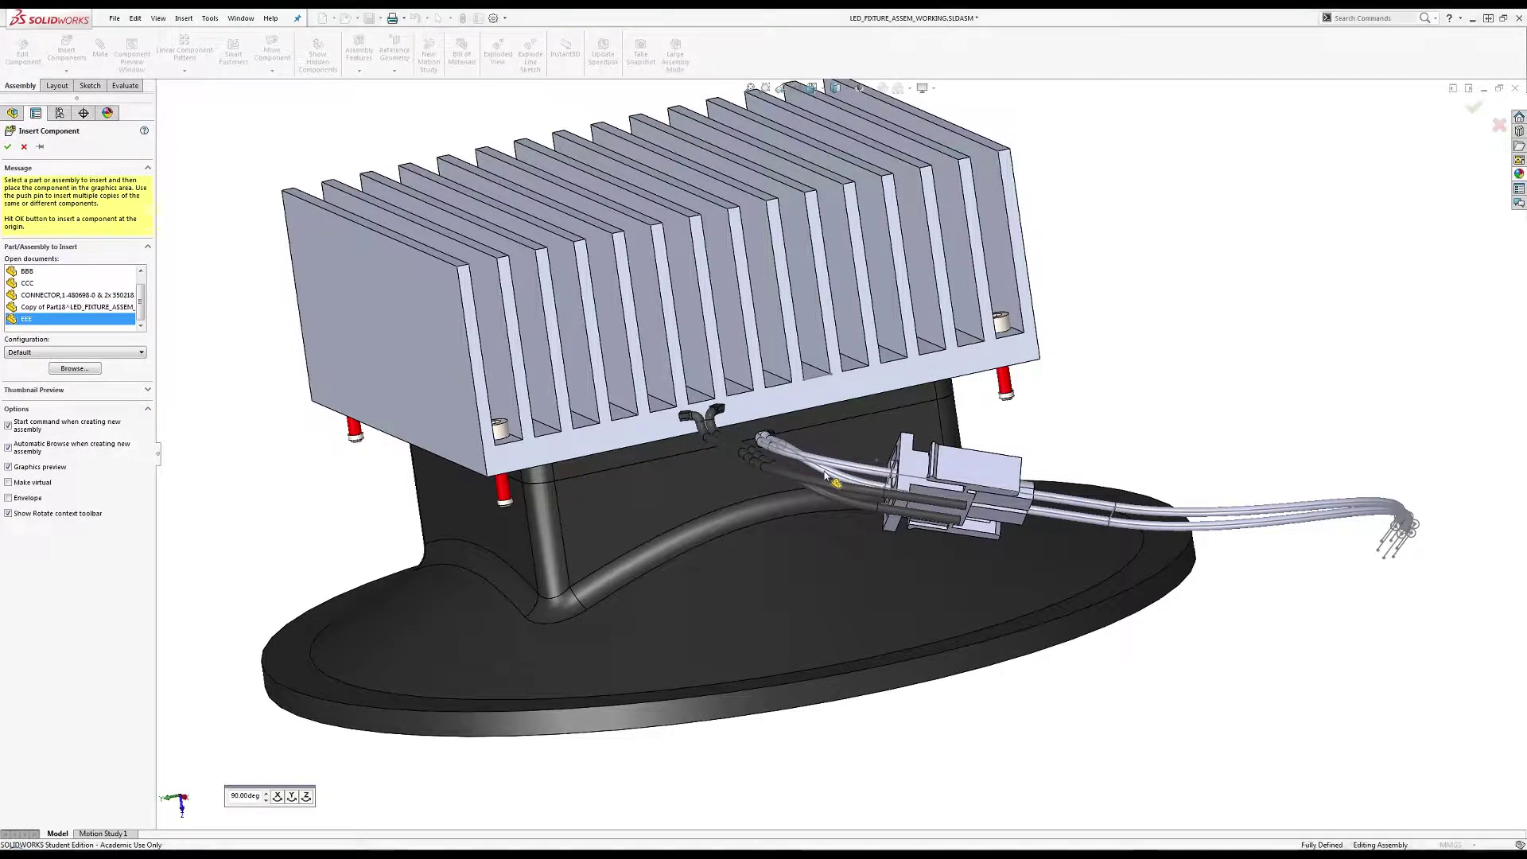
{"action": "right_click", "coordinate": [922, 469]}
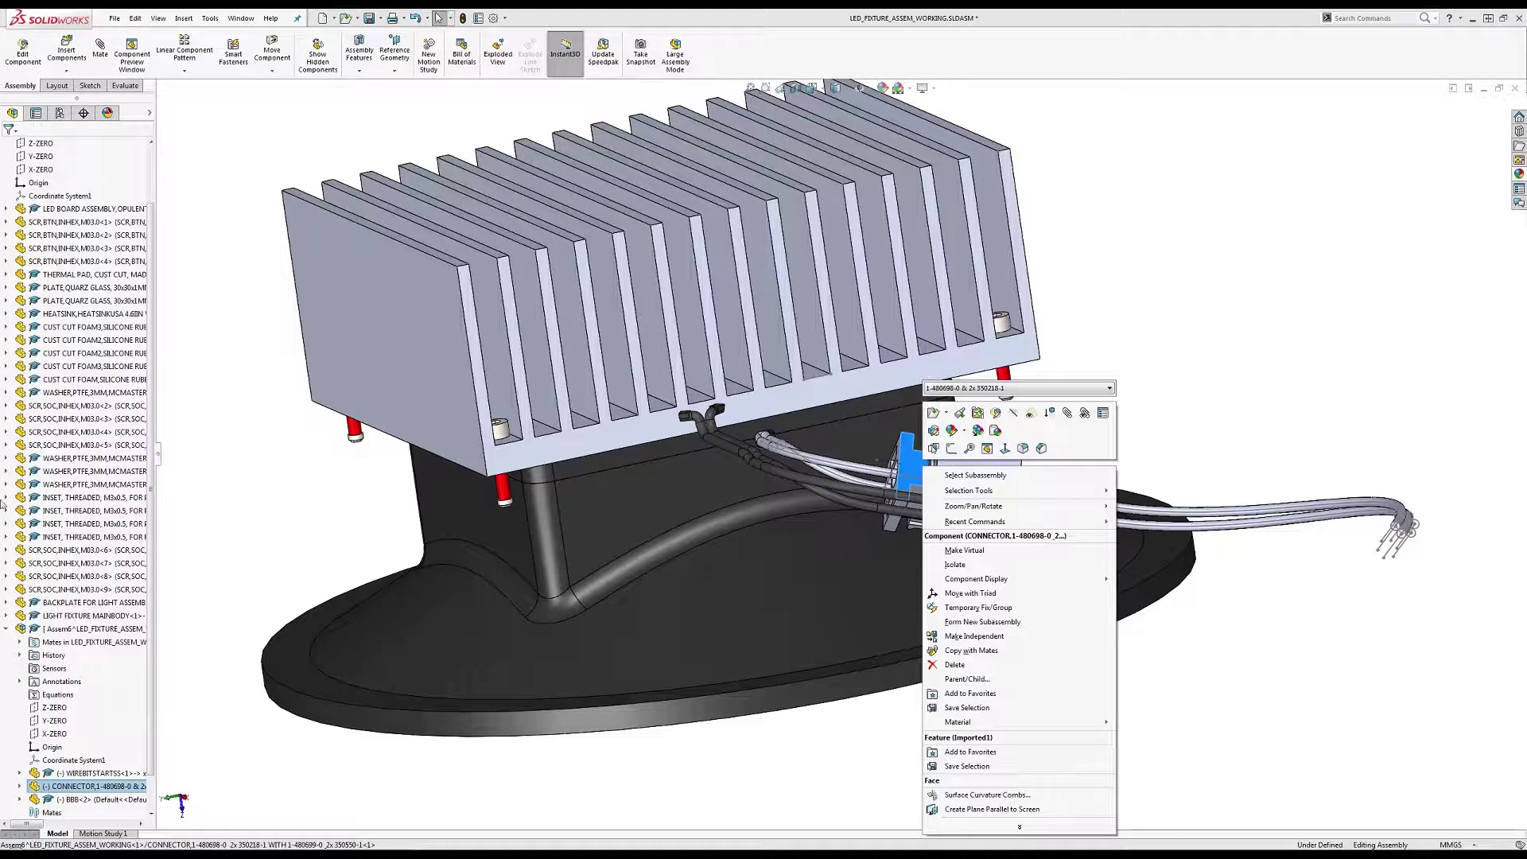
{"action": "left_click", "coordinate": [60, 628]}
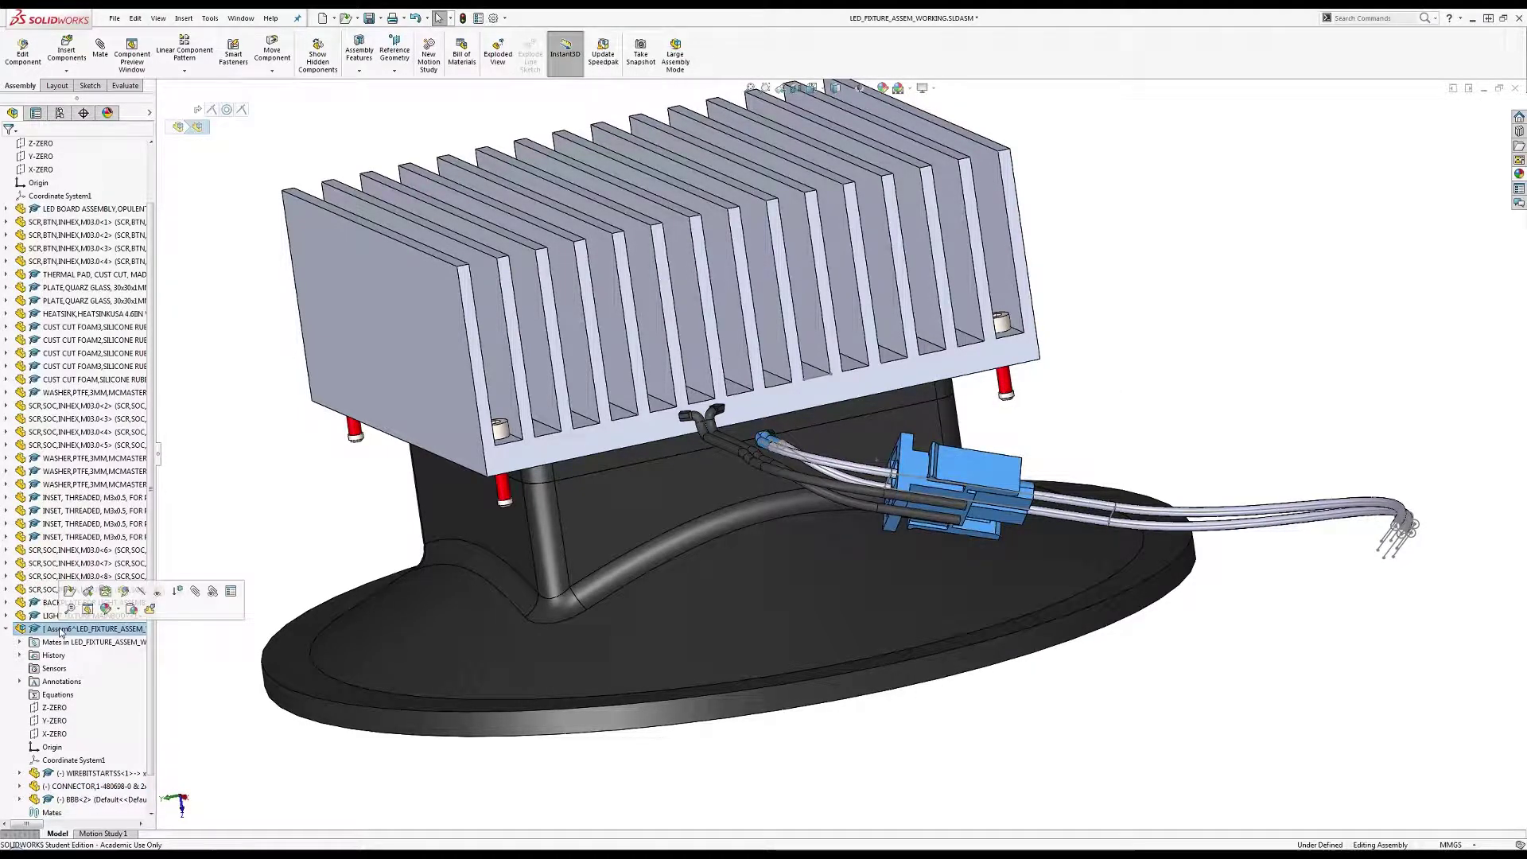
{"action": "scroll", "coordinate": [728, 532], "scroll_direction": "down", "scroll_amount": 4}
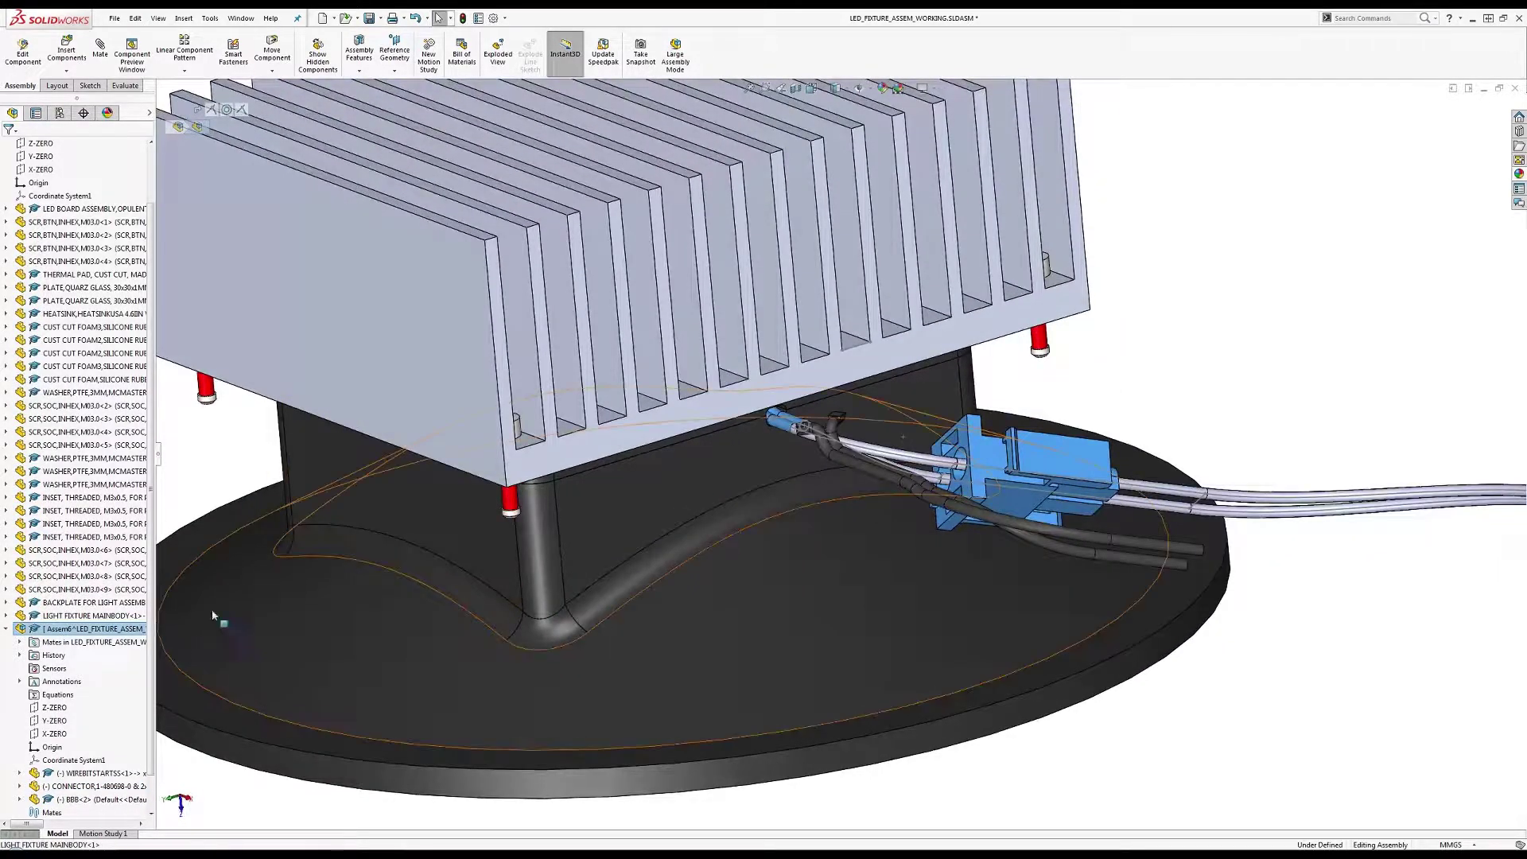
{"action": "left_click", "coordinate": [98, 628]}
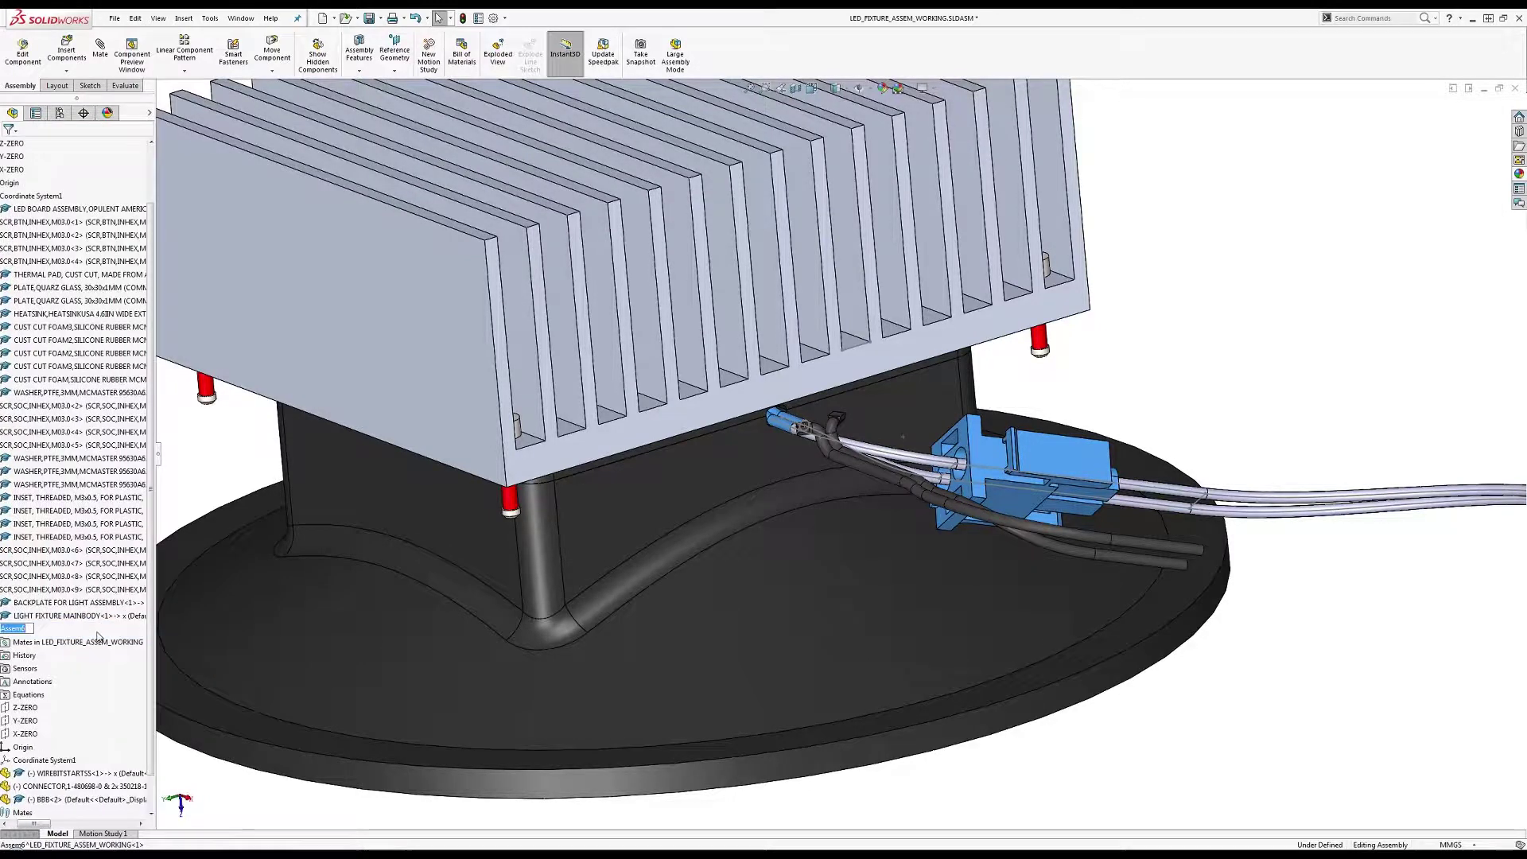
{"action": "scroll", "coordinate": [967, 463], "scroll_direction": "up", "scroll_amount": 2}
{"action": "scroll", "coordinate": [967, 463], "scroll_direction": "down", "scroll_amount": 2}
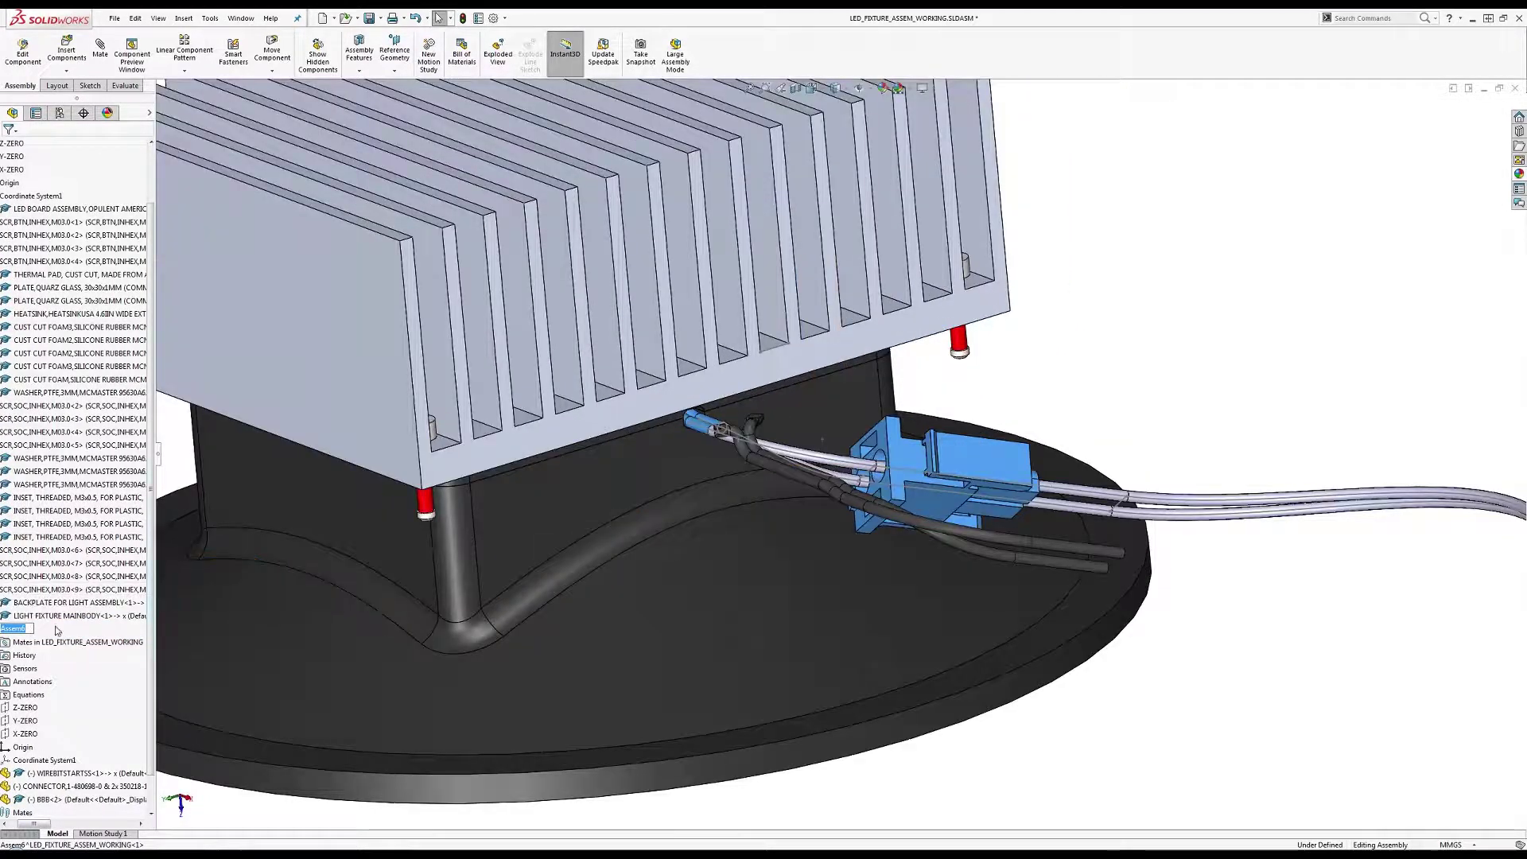
{"action": "key", "text": "Escape"}
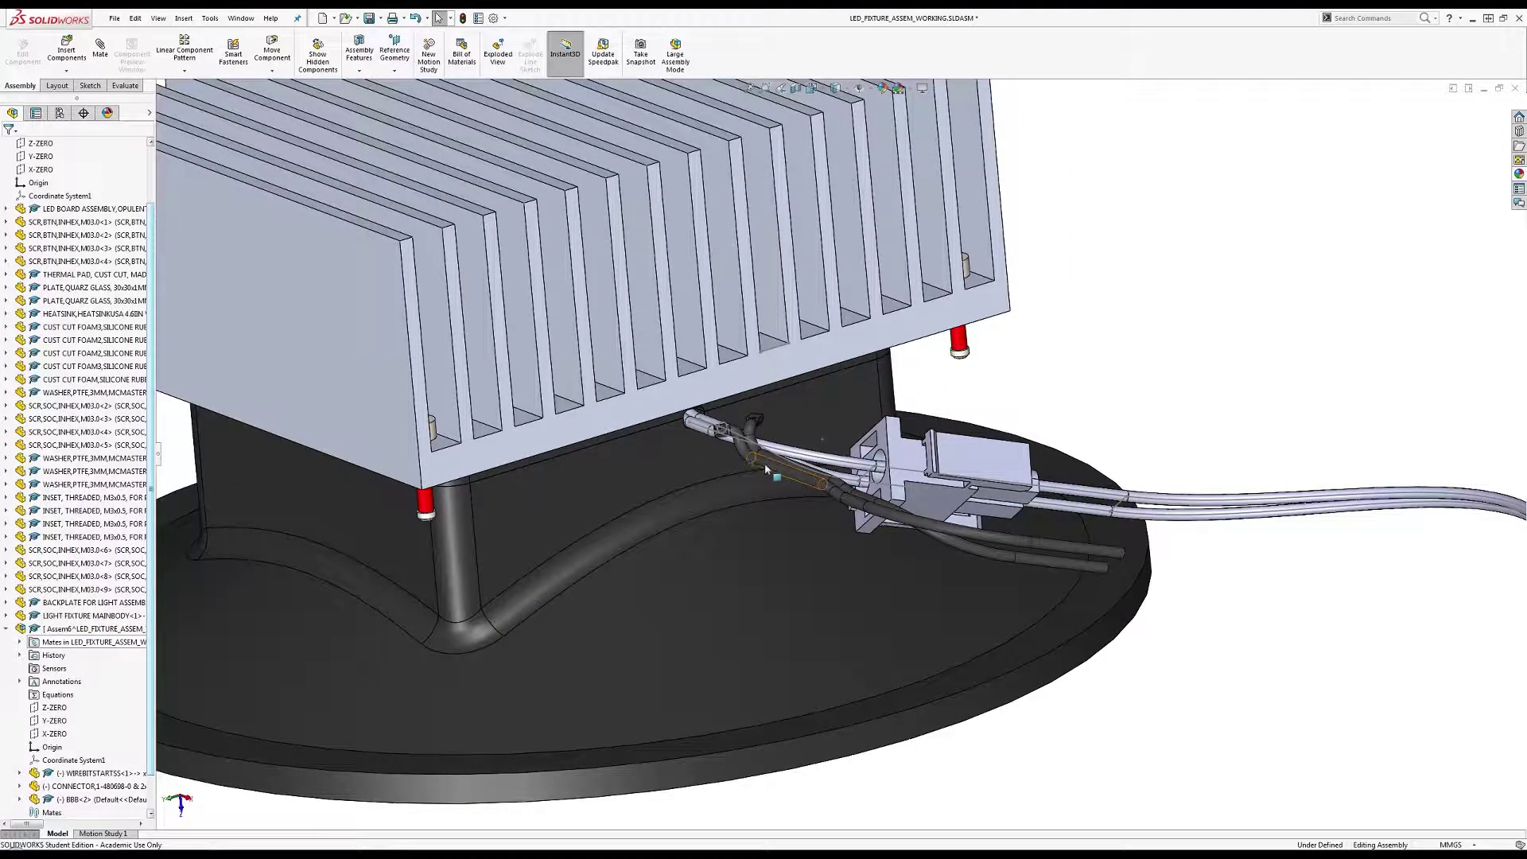
Hide the heatsink and the backplate above the light fixture's main body.
{"action": "right_click", "coordinate": [600, 419]}
{"action": "key", "text": "Escape"}
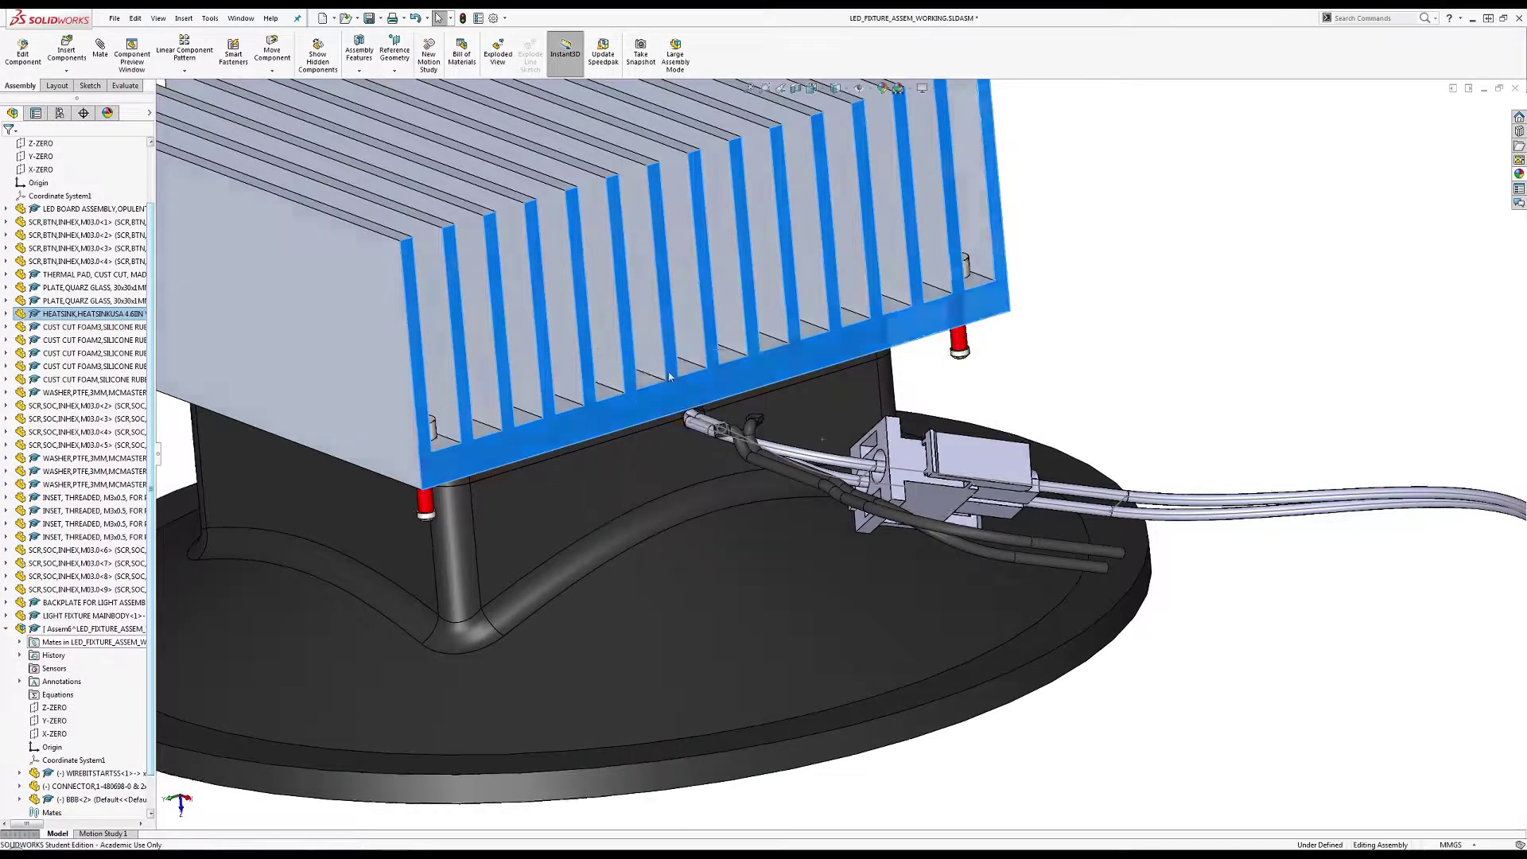
{"action": "key", "text": "Tab"}
{"action": "right_click", "coordinate": [671, 423]}
{"action": "left_click", "coordinate": [697, 369]}
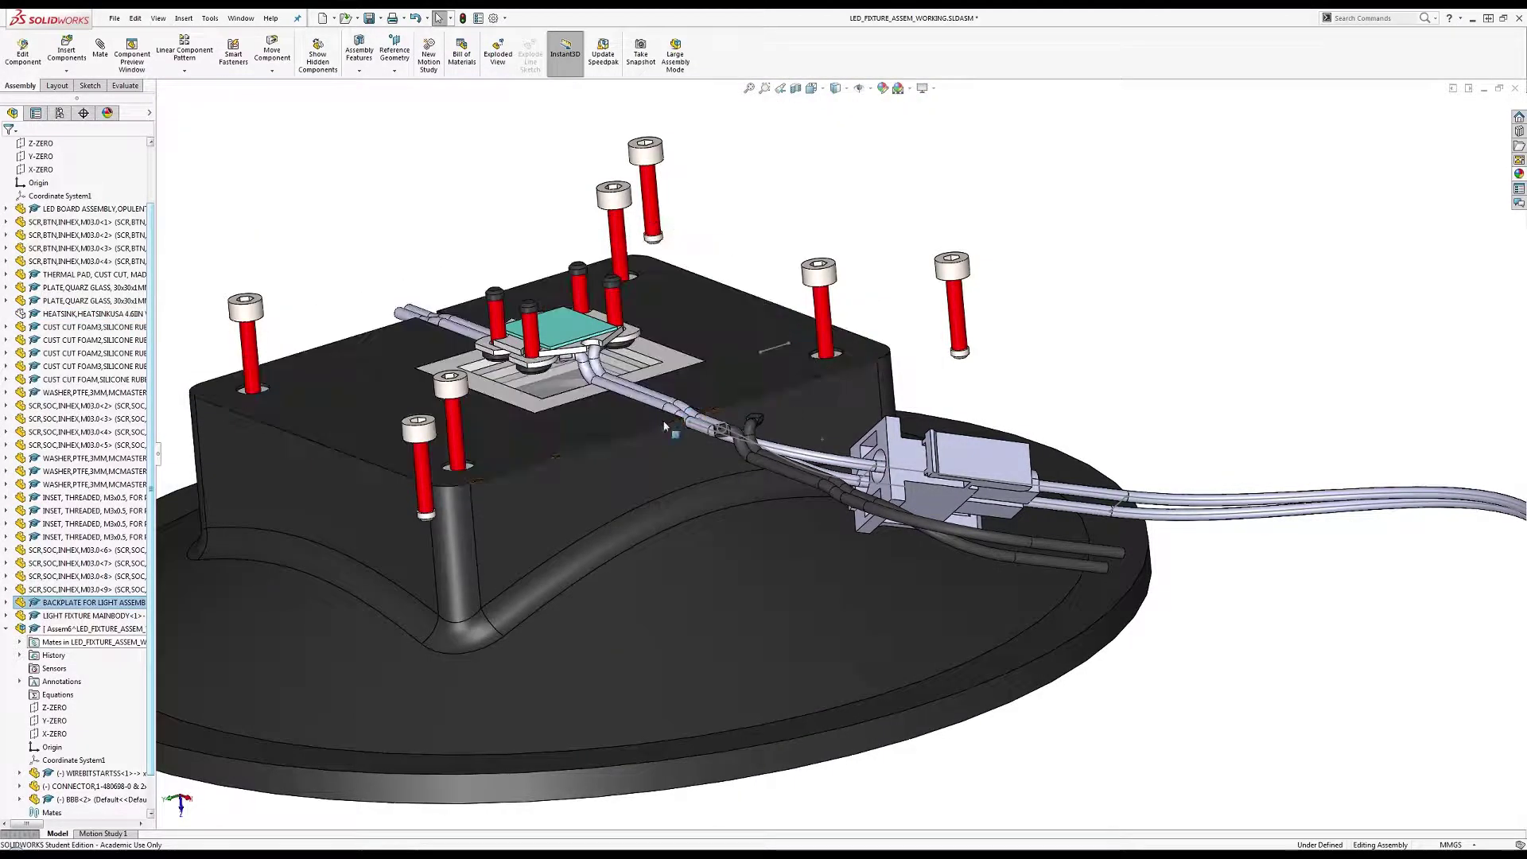
Hide the light fixture main body and the old WIREBITSTARTSS wires at the LED board.
{"action": "right_click", "coordinate": [658, 444]}
{"action": "left_click", "coordinate": [682, 391]}
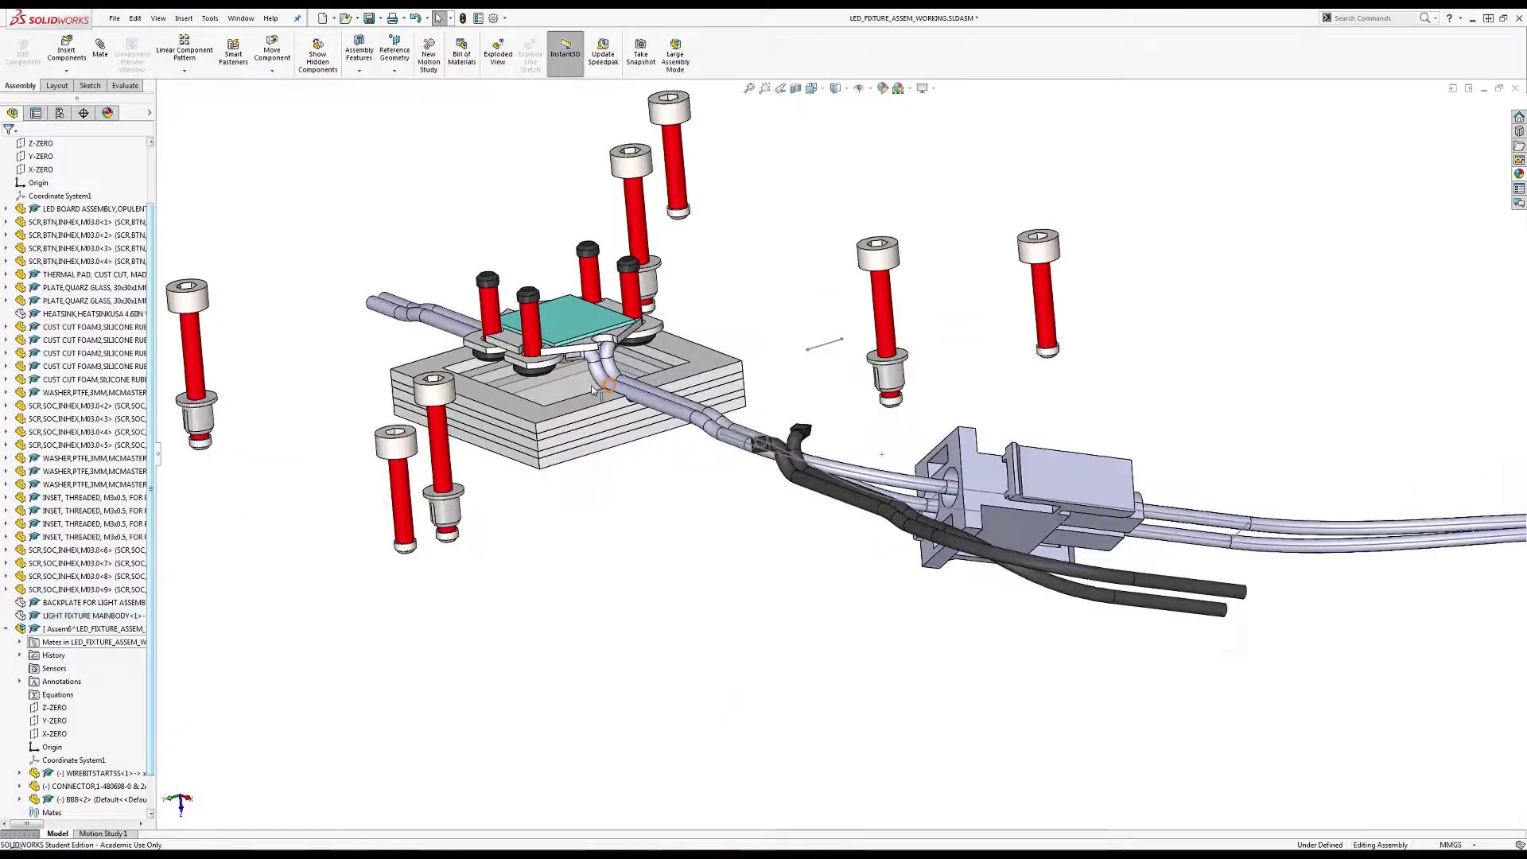
{"action": "scroll", "coordinate": [1030, 584], "scroll_direction": "down", "scroll_amount": 5}
{"action": "left_click", "coordinate": [1030, 584]}
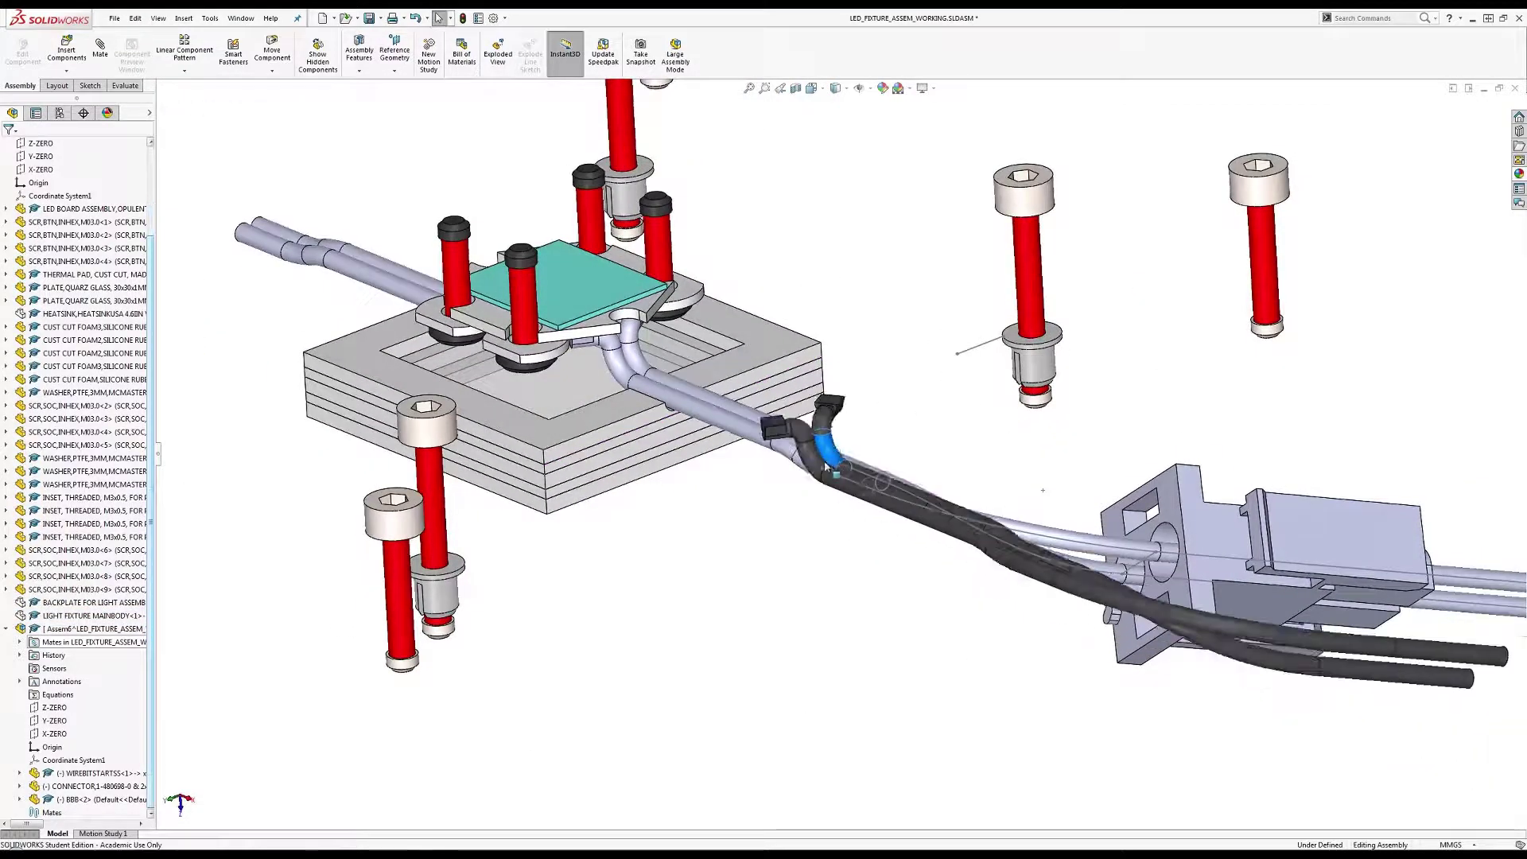
{"action": "scroll", "coordinate": [599, 424], "scroll_direction": "down", "scroll_amount": 6}
{"action": "scroll", "coordinate": [609, 333], "scroll_direction": "up", "scroll_amount": 1}
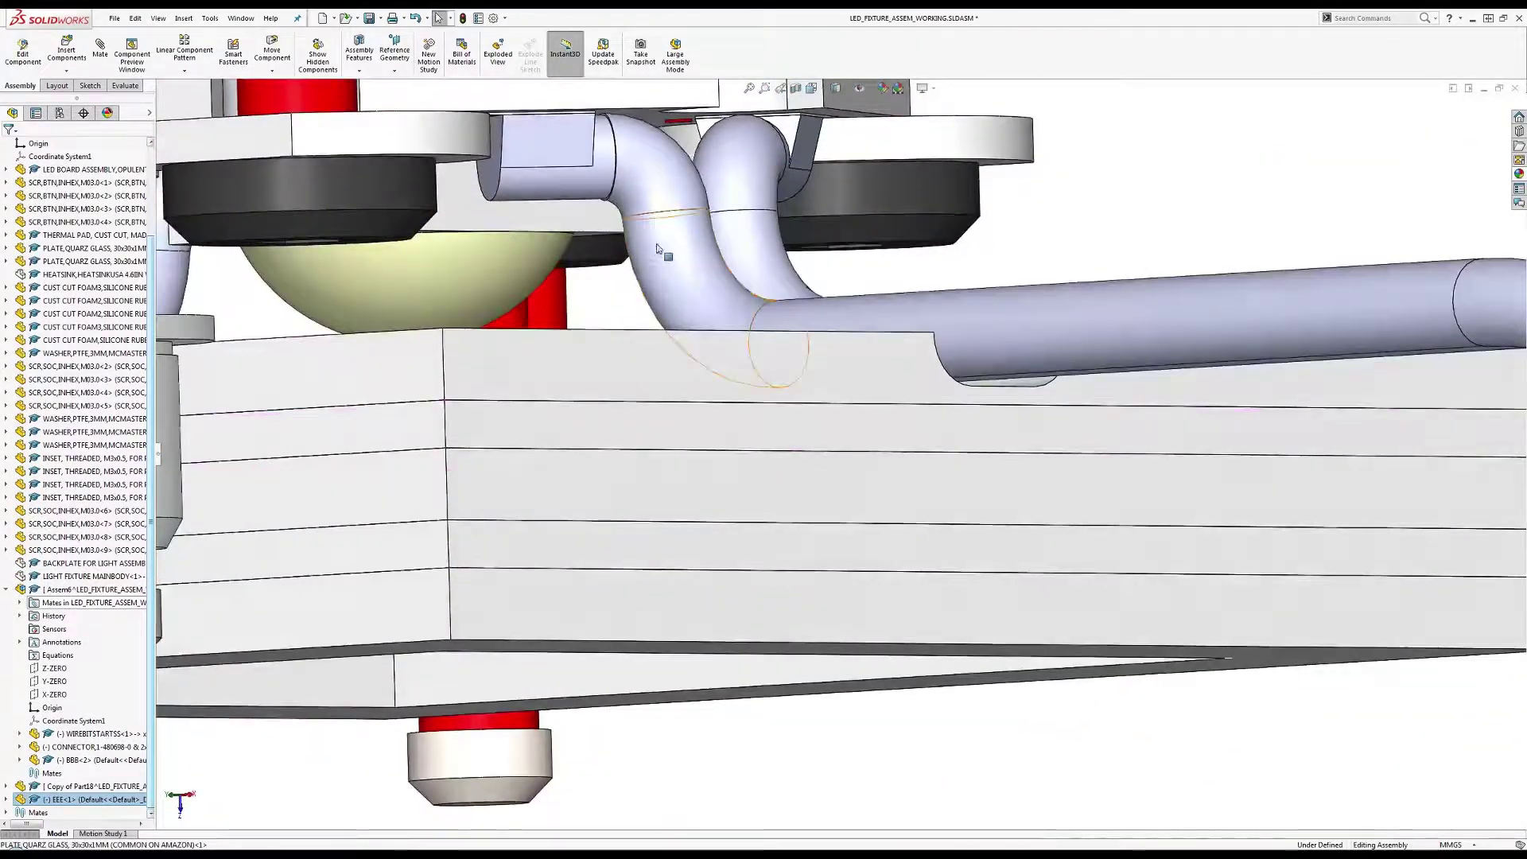
{"action": "right_click", "coordinate": [660, 240]}
{"action": "left_click", "coordinate": [748, 191]}
Mate the long edge of the solder pad under the LED board coincident with the matching end edge of the EEE wire.
{"action": "scroll", "coordinate": [795, 398], "scroll_direction": "up", "scroll_amount": 3}
{"action": "scroll", "coordinate": [858, 488], "scroll_direction": "down", "scroll_amount": 6}
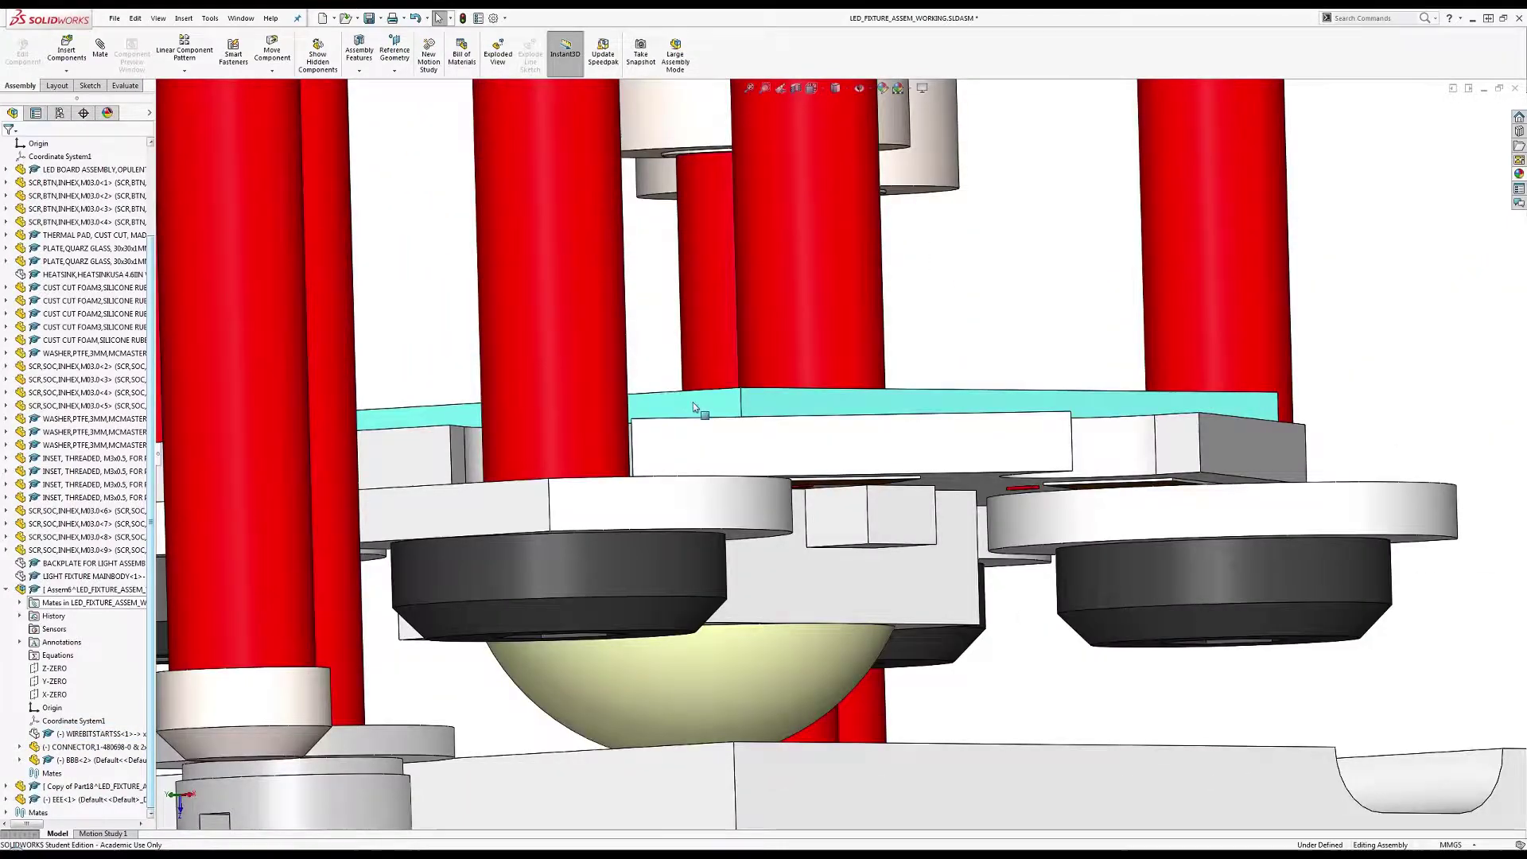
{"action": "scroll", "coordinate": [858, 487], "scroll_direction": "down", "scroll_amount": 5}
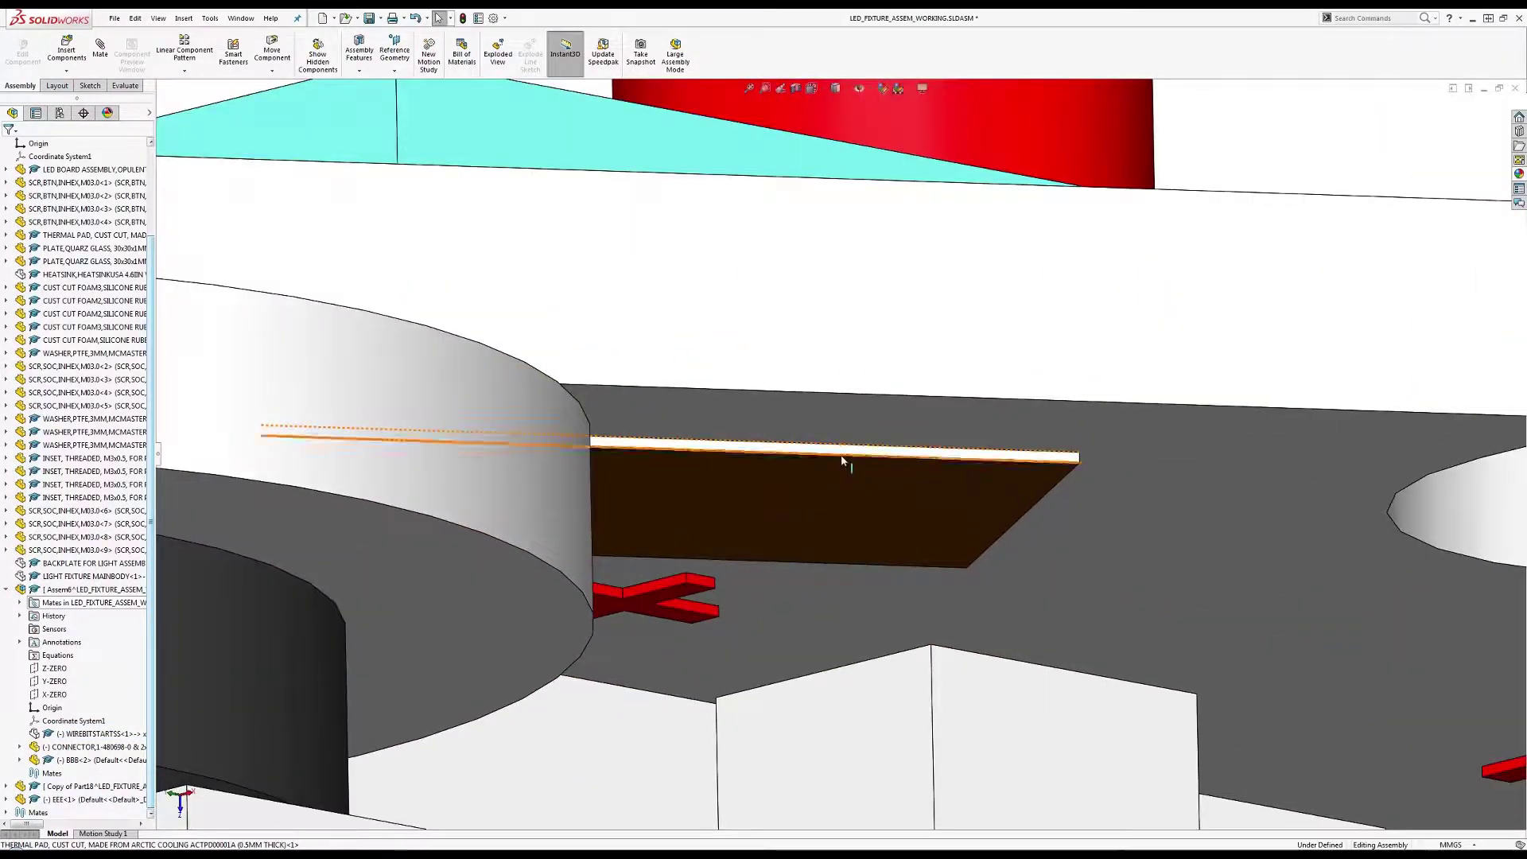
{"action": "left_click", "coordinate": [841, 457]}
{"action": "left_click", "coordinate": [111, 57]}
{"action": "scroll", "coordinate": [875, 413], "scroll_direction": "up", "scroll_amount": 6}
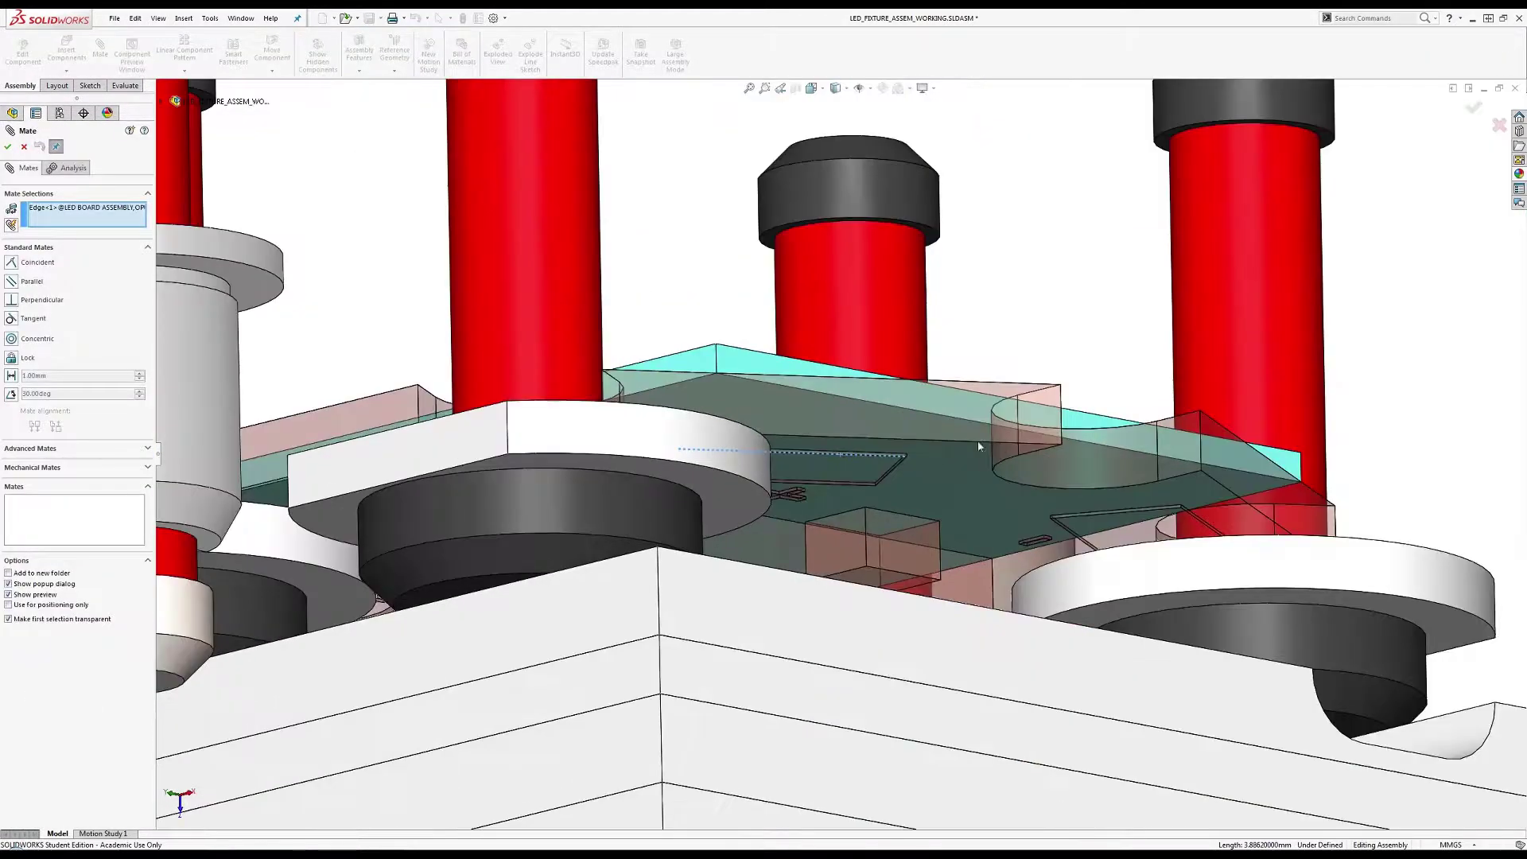
{"action": "middle_click_drag", "start_coordinate": [985, 478], "coordinate": [938, 642]}
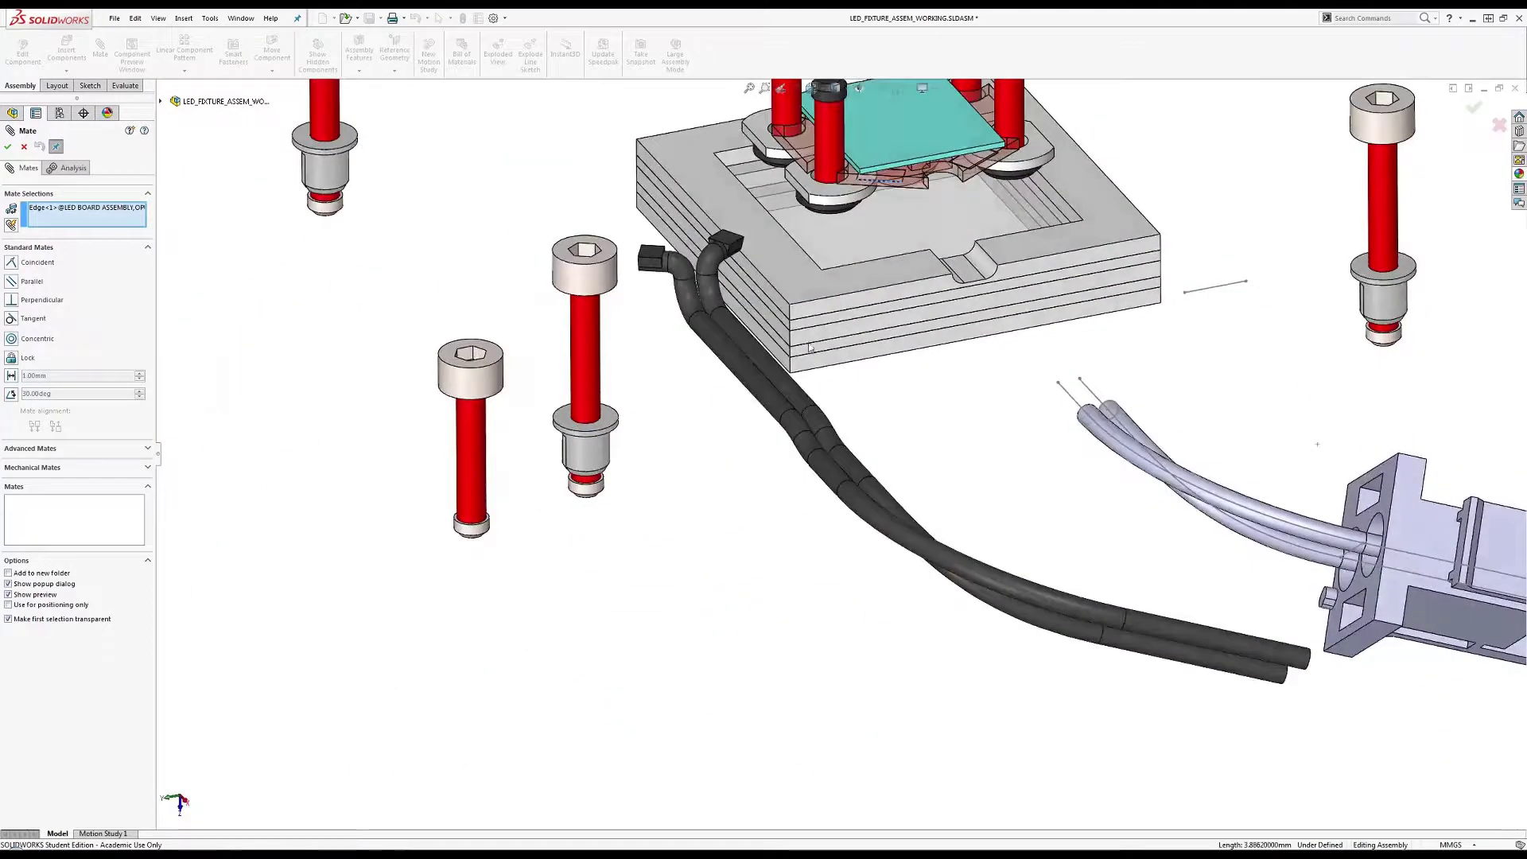
{"action": "scroll", "coordinate": [692, 274], "scroll_direction": "down", "scroll_amount": 6}
{"action": "left_click", "coordinate": [621, 370]}
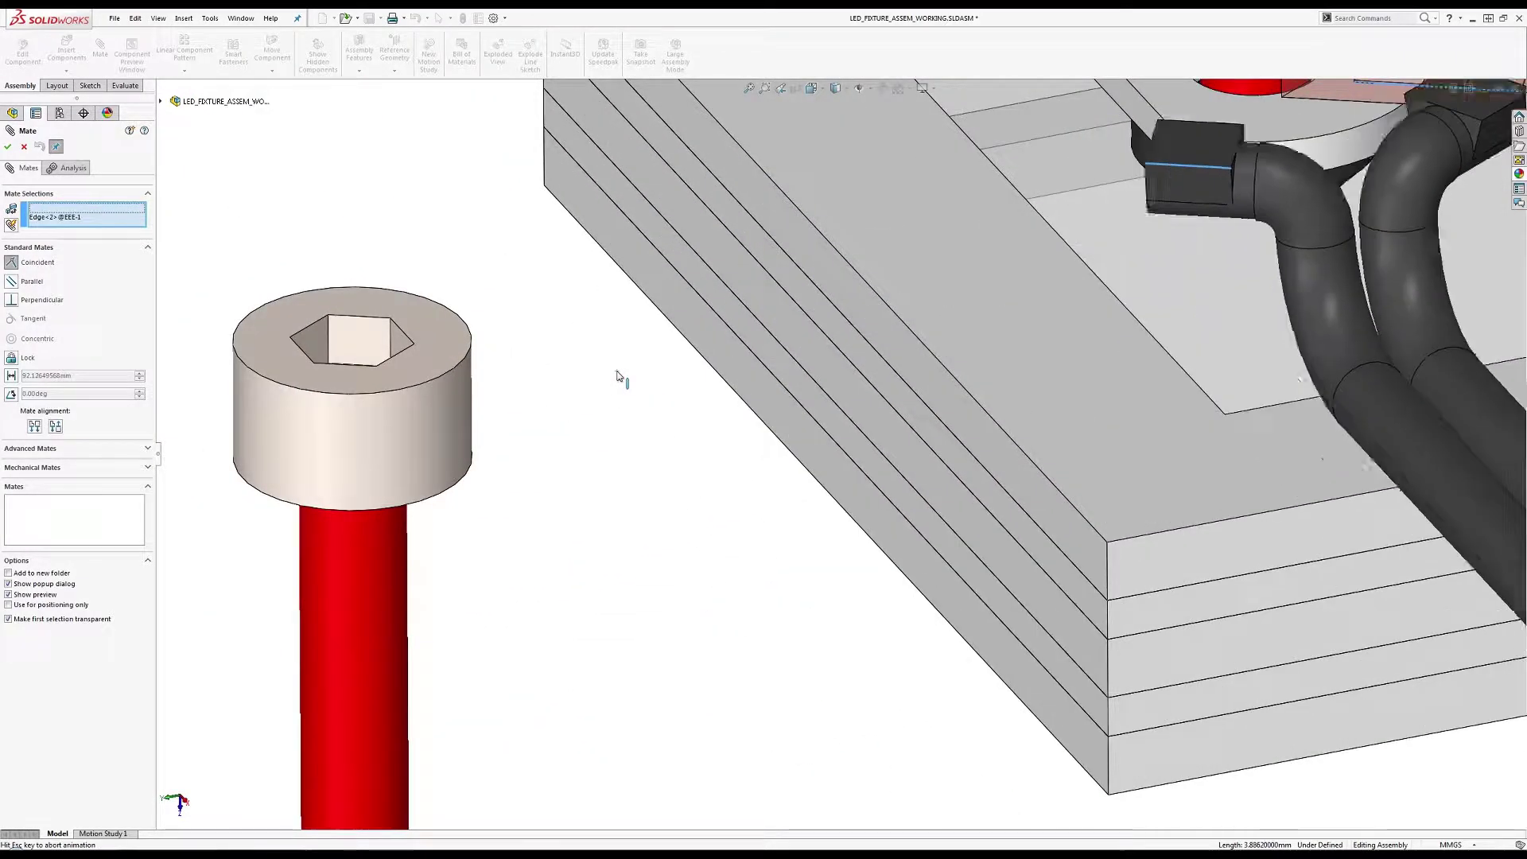
{"action": "left_click", "coordinate": [614, 358]}
Add a coincident mate between the short edge of the EEE wire end and the LED board pad's short edge, and finish mating.
{"action": "scroll", "coordinate": [1342, 209], "scroll_direction": "down", "scroll_amount": 5}
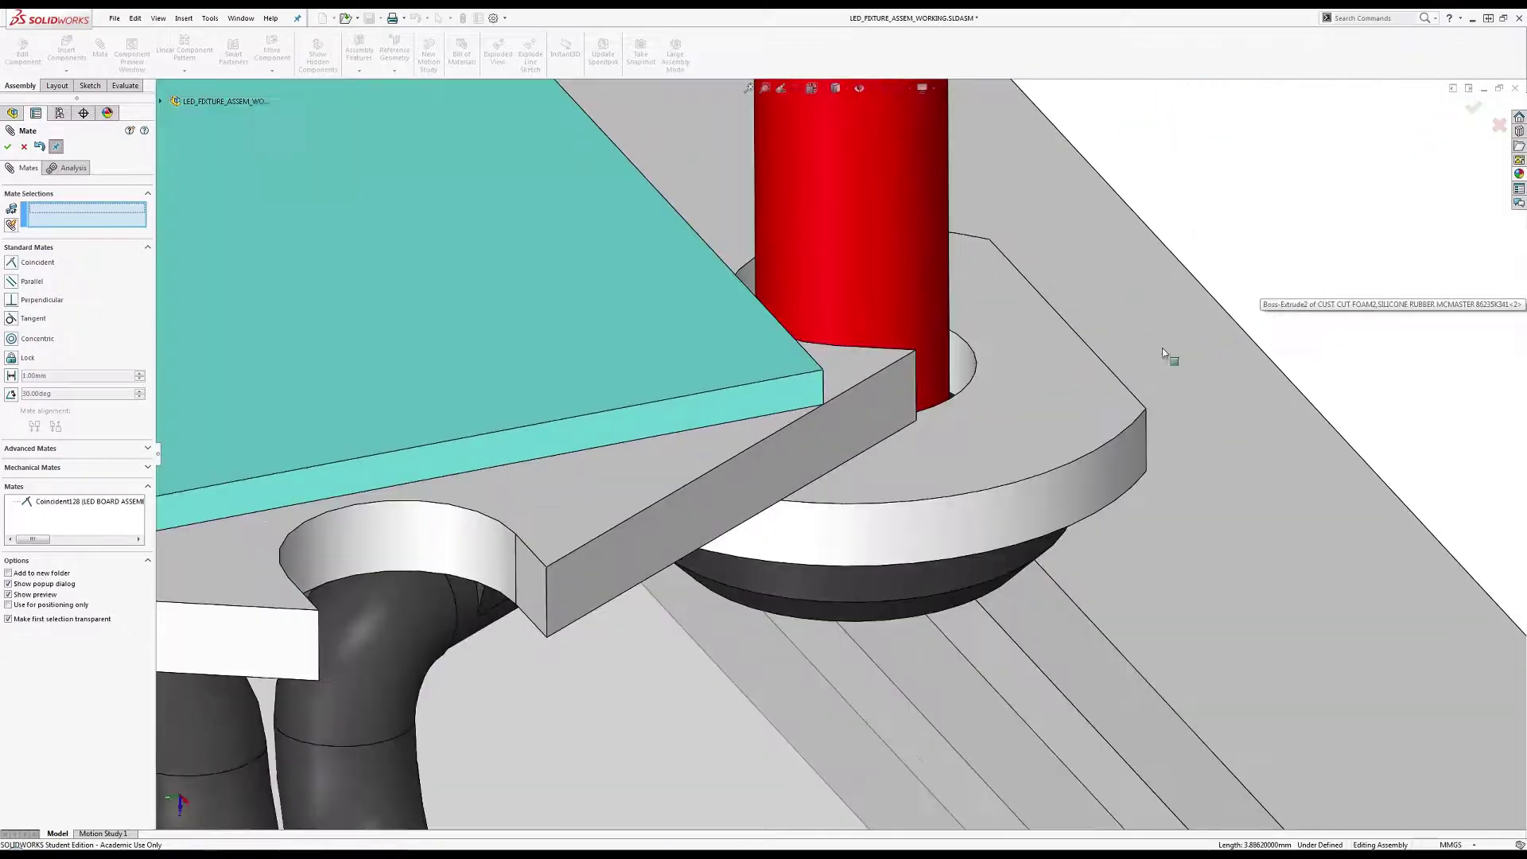
{"action": "middle_click_drag", "start_coordinate": [707, 480], "coordinate": [636, 388]}
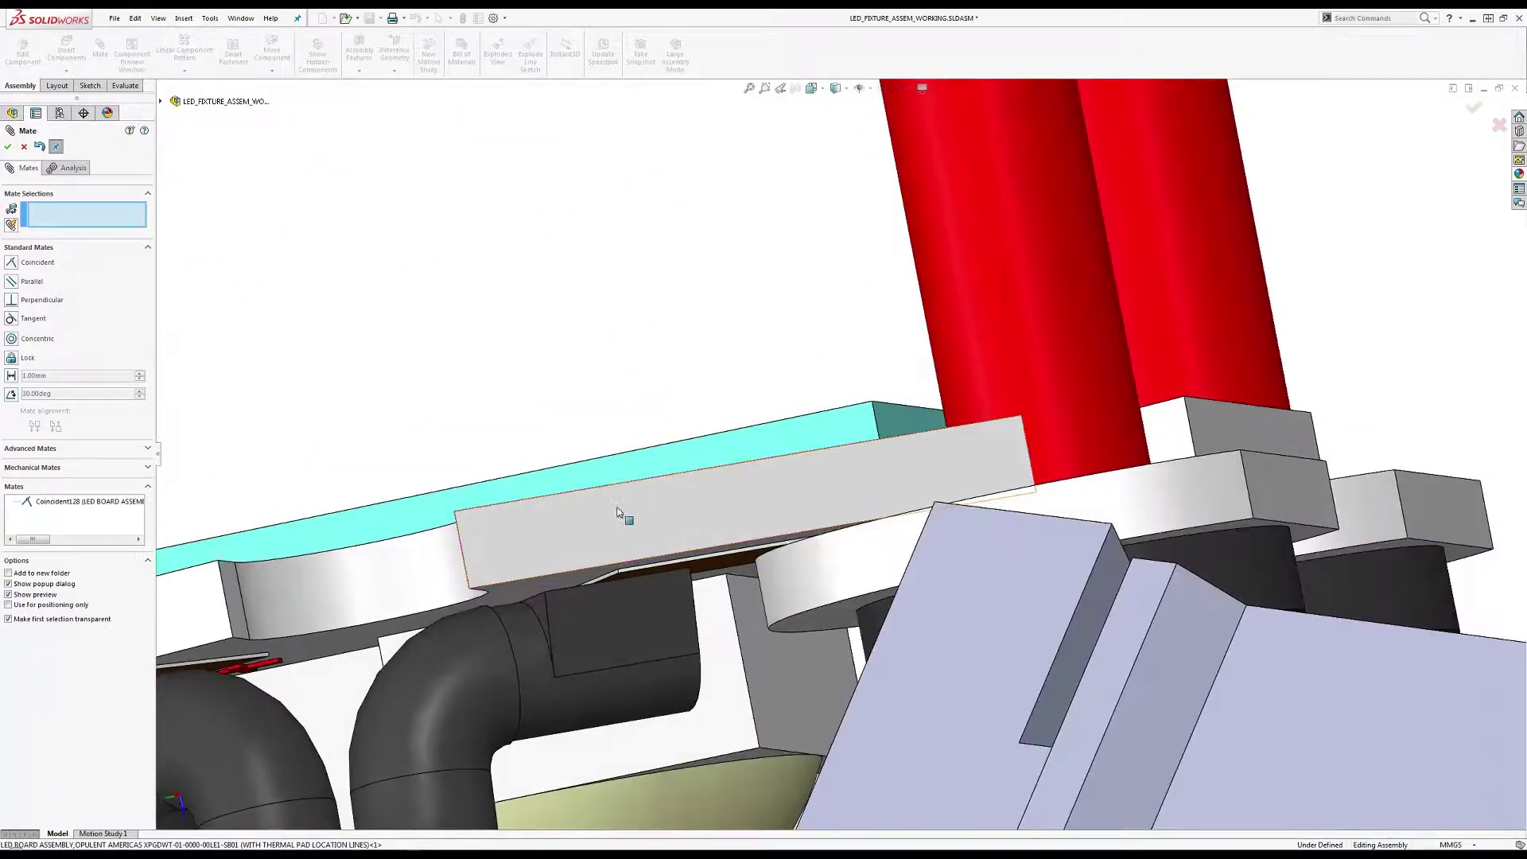
{"action": "scroll", "coordinate": [636, 566], "scroll_direction": "down", "scroll_amount": 4}
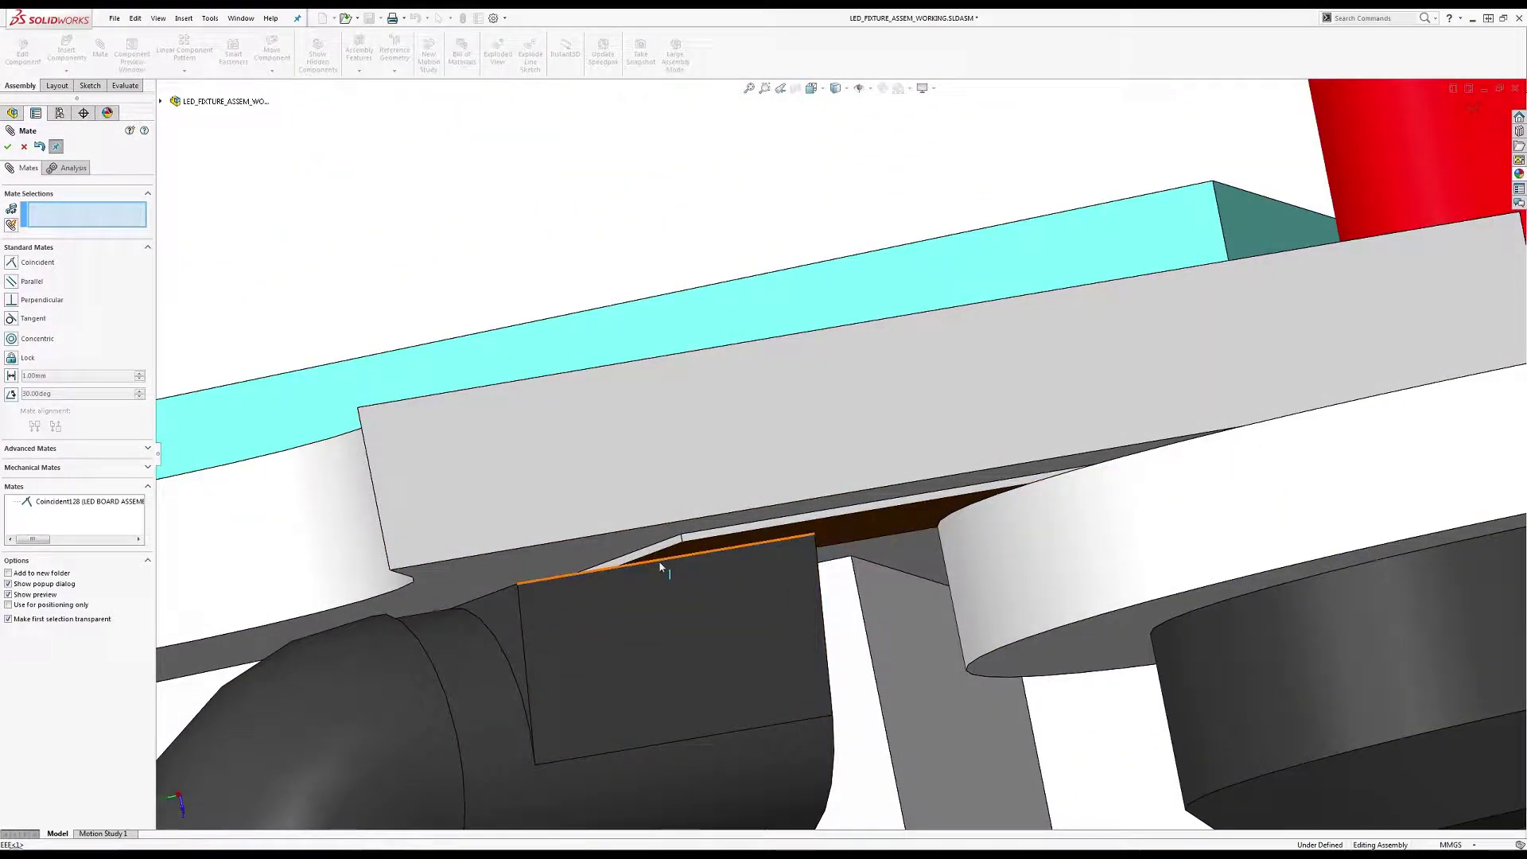
{"action": "left_click", "coordinate": [690, 548]}
{"action": "left_click", "coordinate": [700, 549]}
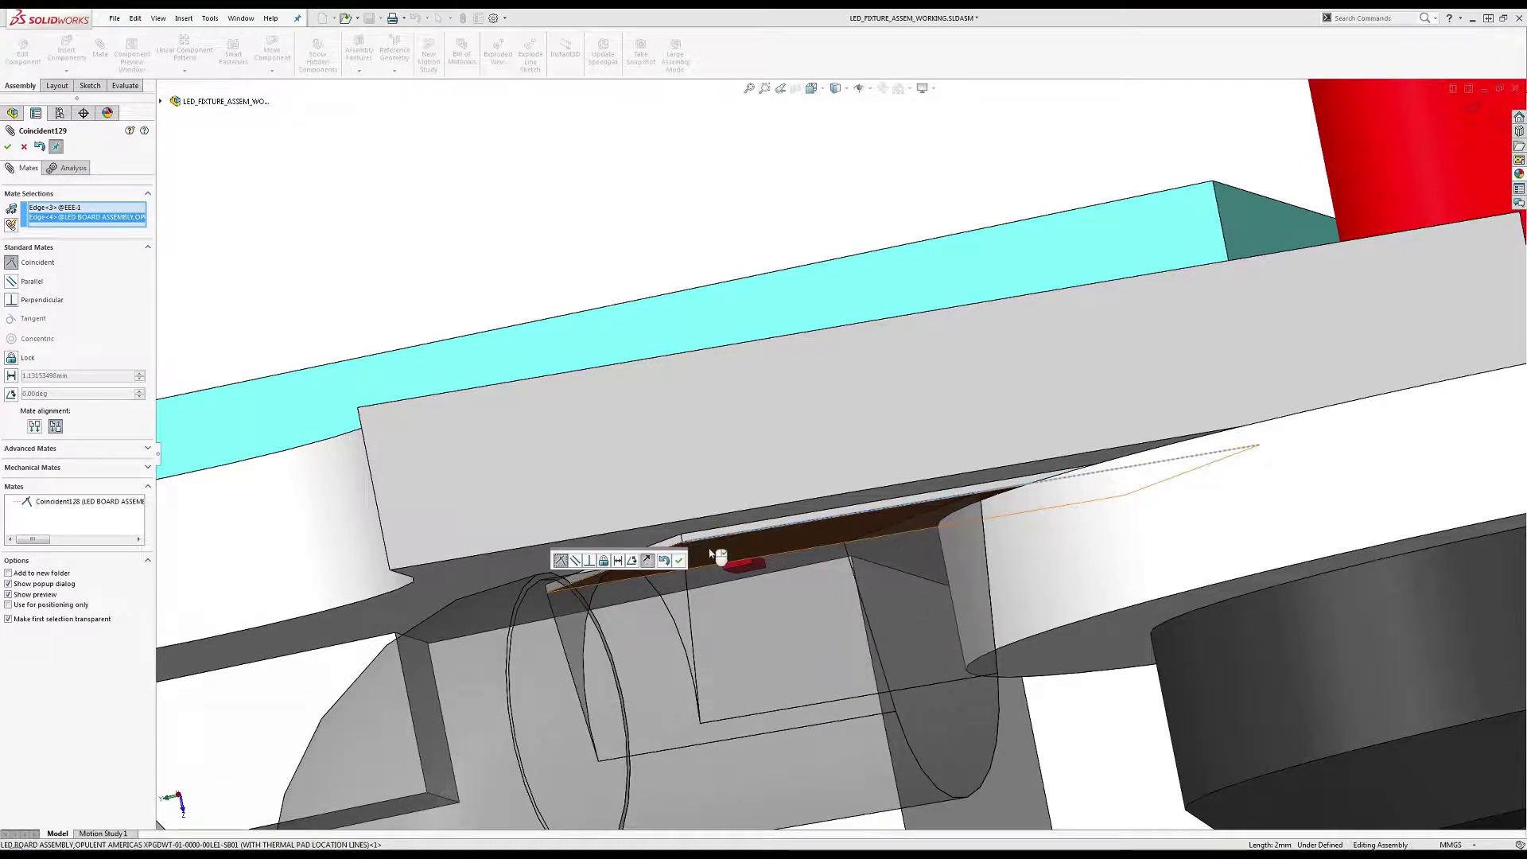
{"action": "left_click", "coordinate": [682, 561]}
{"action": "scroll", "coordinate": [623, 603], "scroll_direction": "up", "scroll_amount": 5}
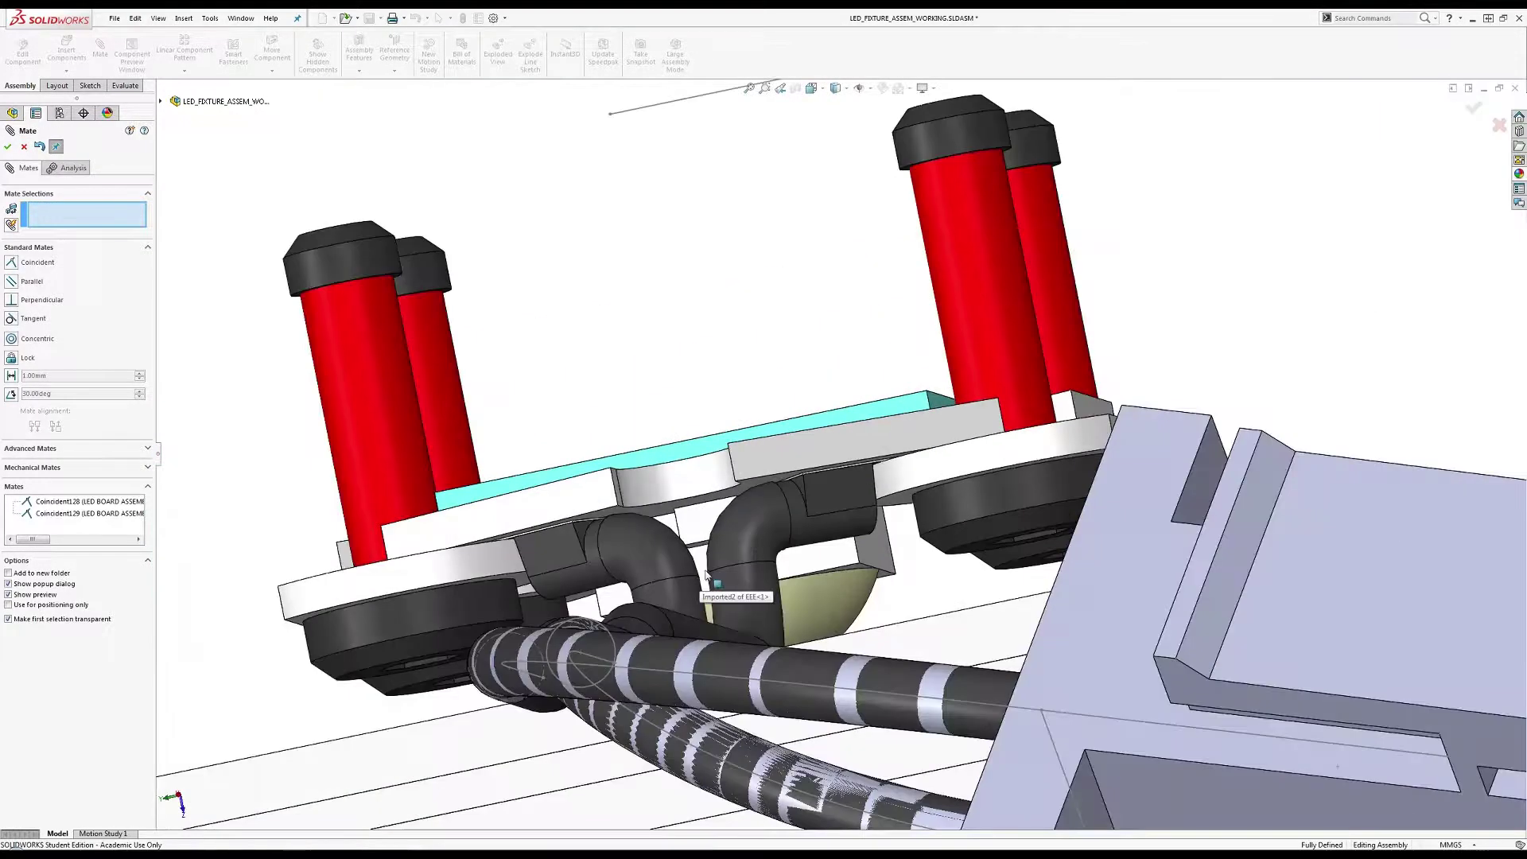
{"action": "middle_click_drag", "start_coordinate": [748, 564], "coordinate": [839, 664]}
{"action": "scroll", "coordinate": [845, 621], "scroll_direction": "up", "scroll_amount": 5}
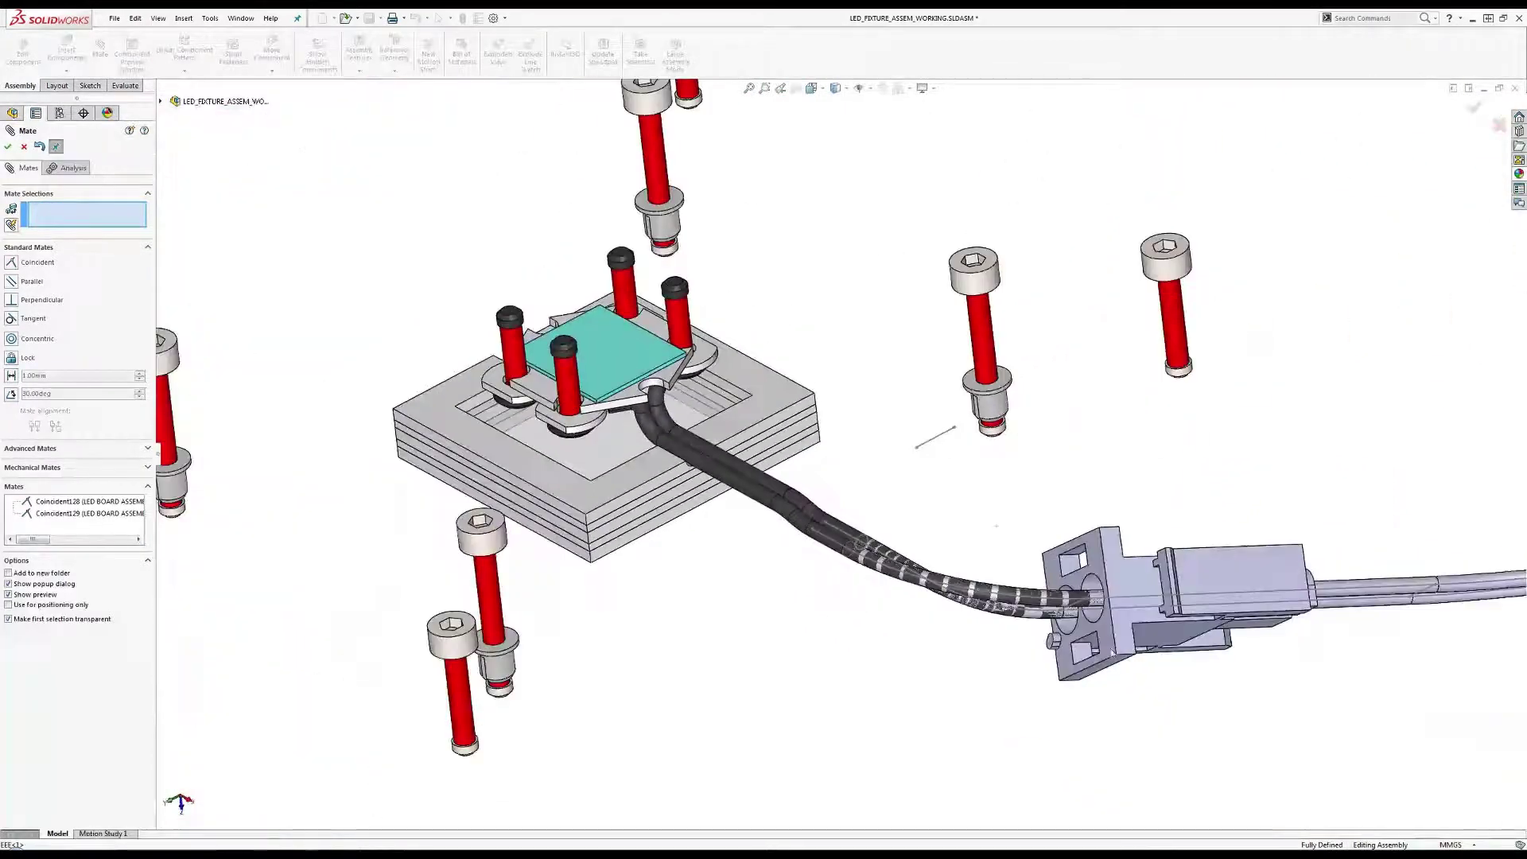
{"action": "scroll", "coordinate": [1094, 628], "scroll_direction": "down", "scroll_amount": 4}
{"action": "middle_click_drag", "start_coordinate": [1091, 626], "coordinate": [1066, 612]}
{"action": "scroll", "coordinate": [1066, 613], "scroll_direction": "up", "scroll_amount": 5}
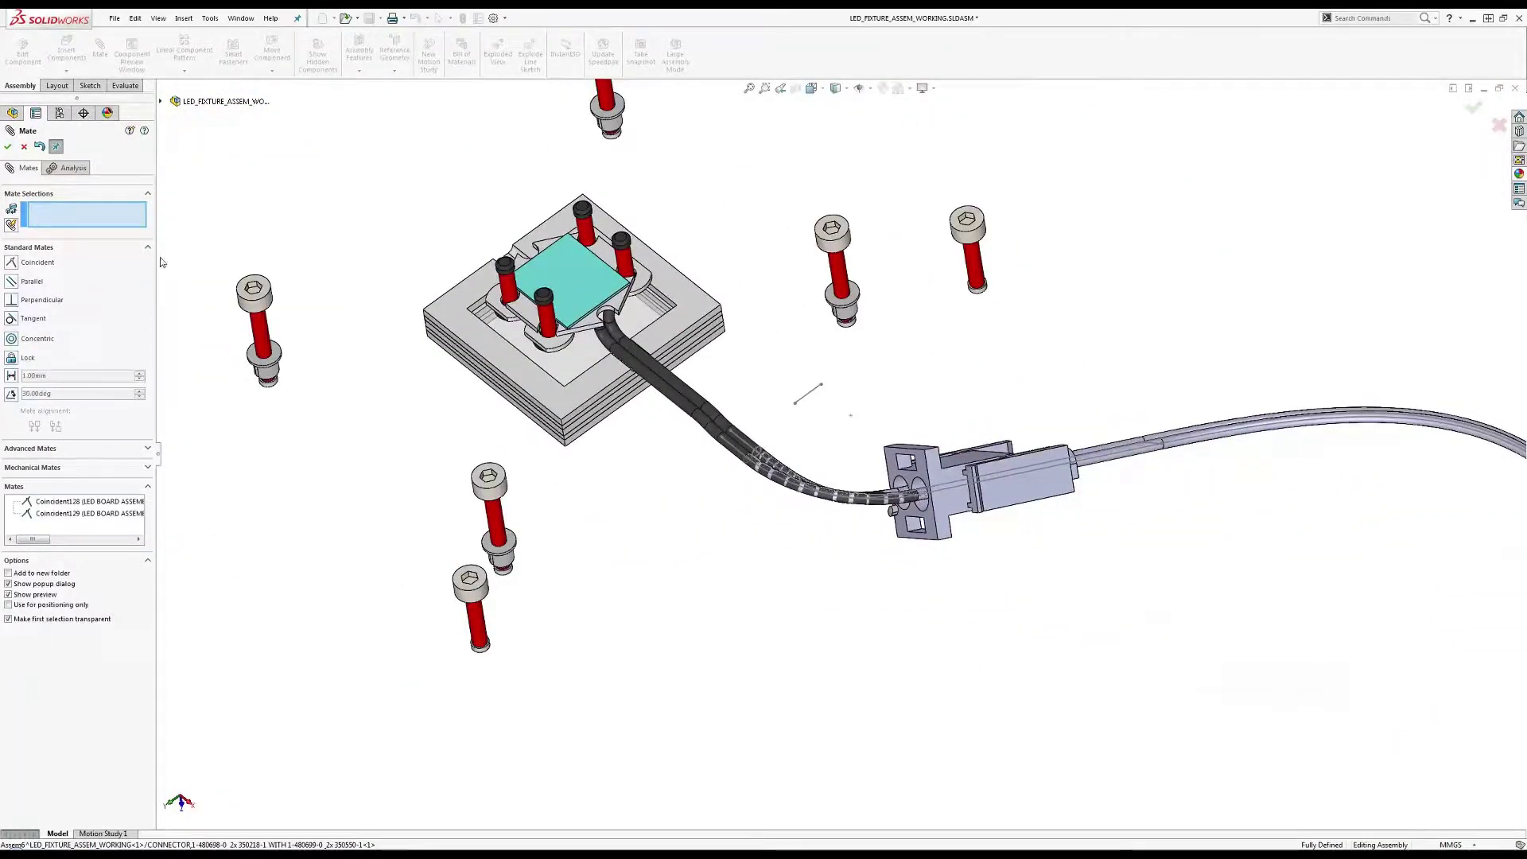
{"action": "left_click", "coordinate": [23, 148]}
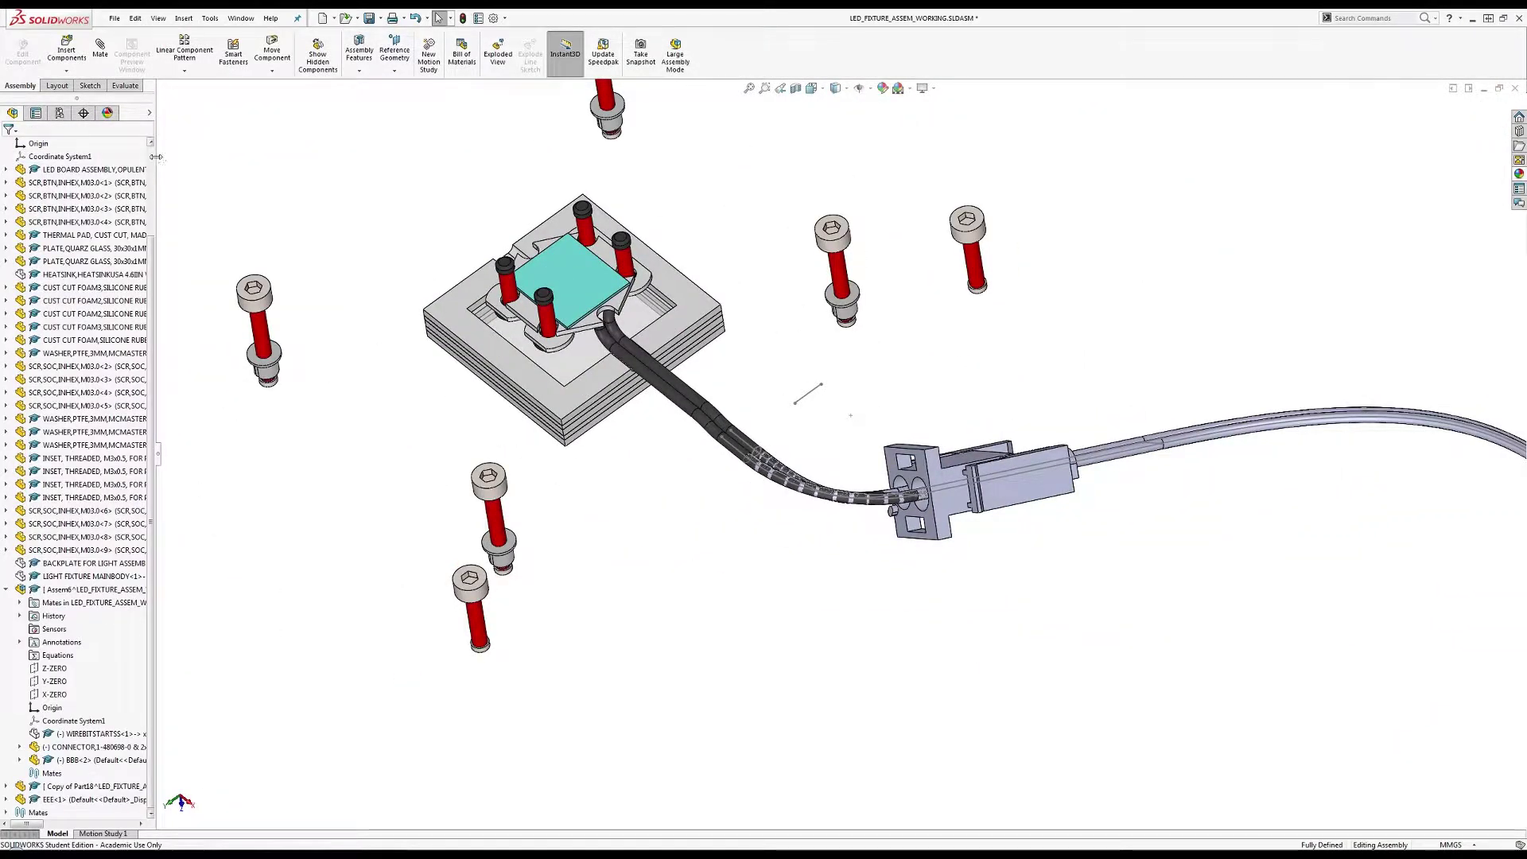
Show all hidden components of the LED_FIXTURE_ASSEM_WORKING assembly again.
{"action": "scroll", "coordinate": [87, 318], "scroll_direction": "up", "scroll_amount": 3}
{"action": "right_click", "coordinate": [68, 144]}
{"action": "left_click", "coordinate": [107, 341]}
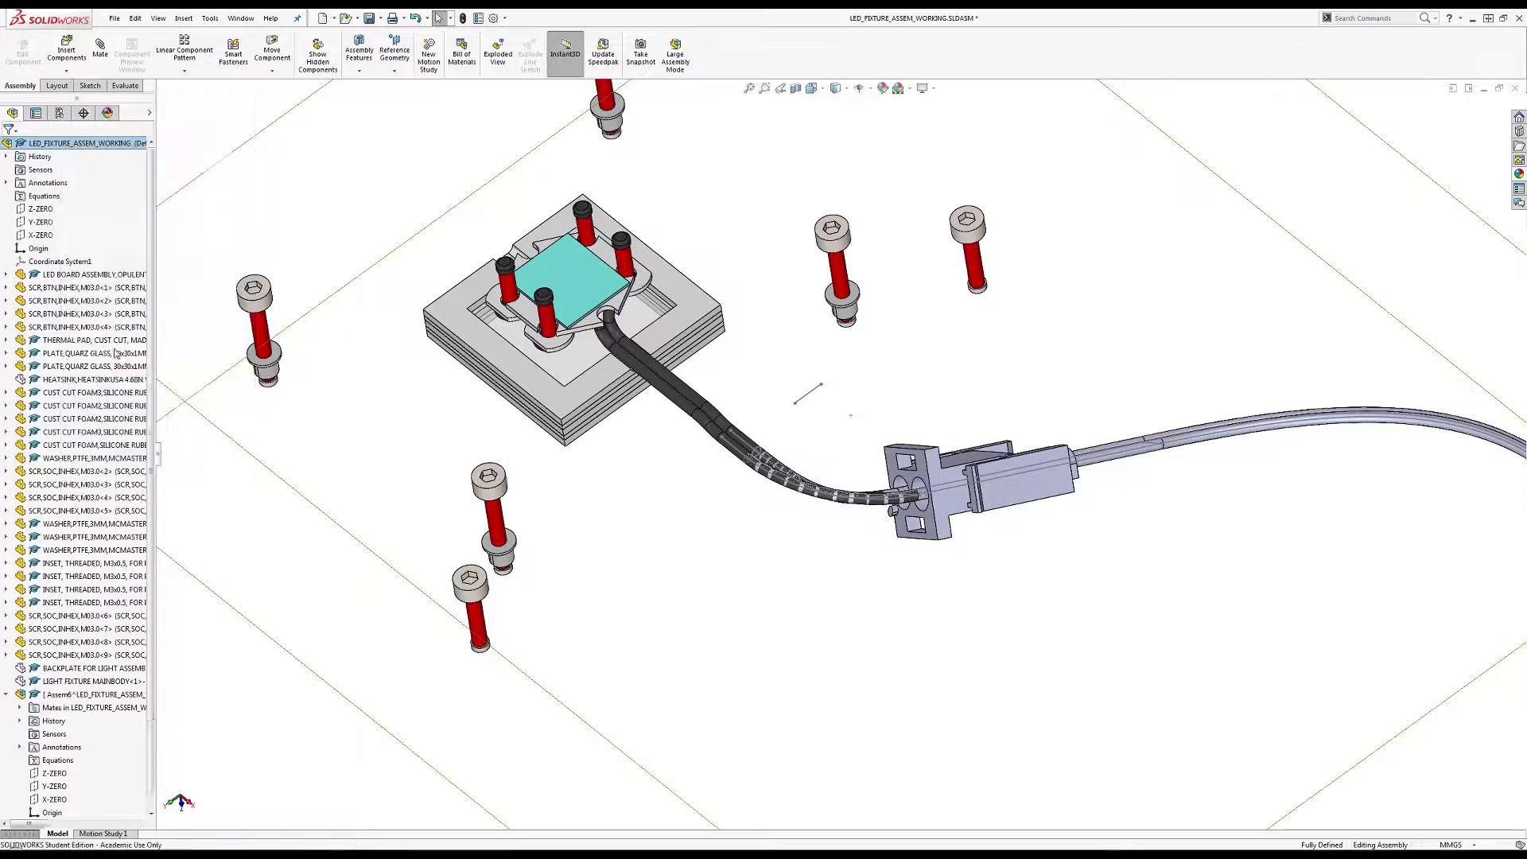
{"action": "scroll", "coordinate": [1014, 557], "scroll_direction": "down", "scroll_amount": 2}
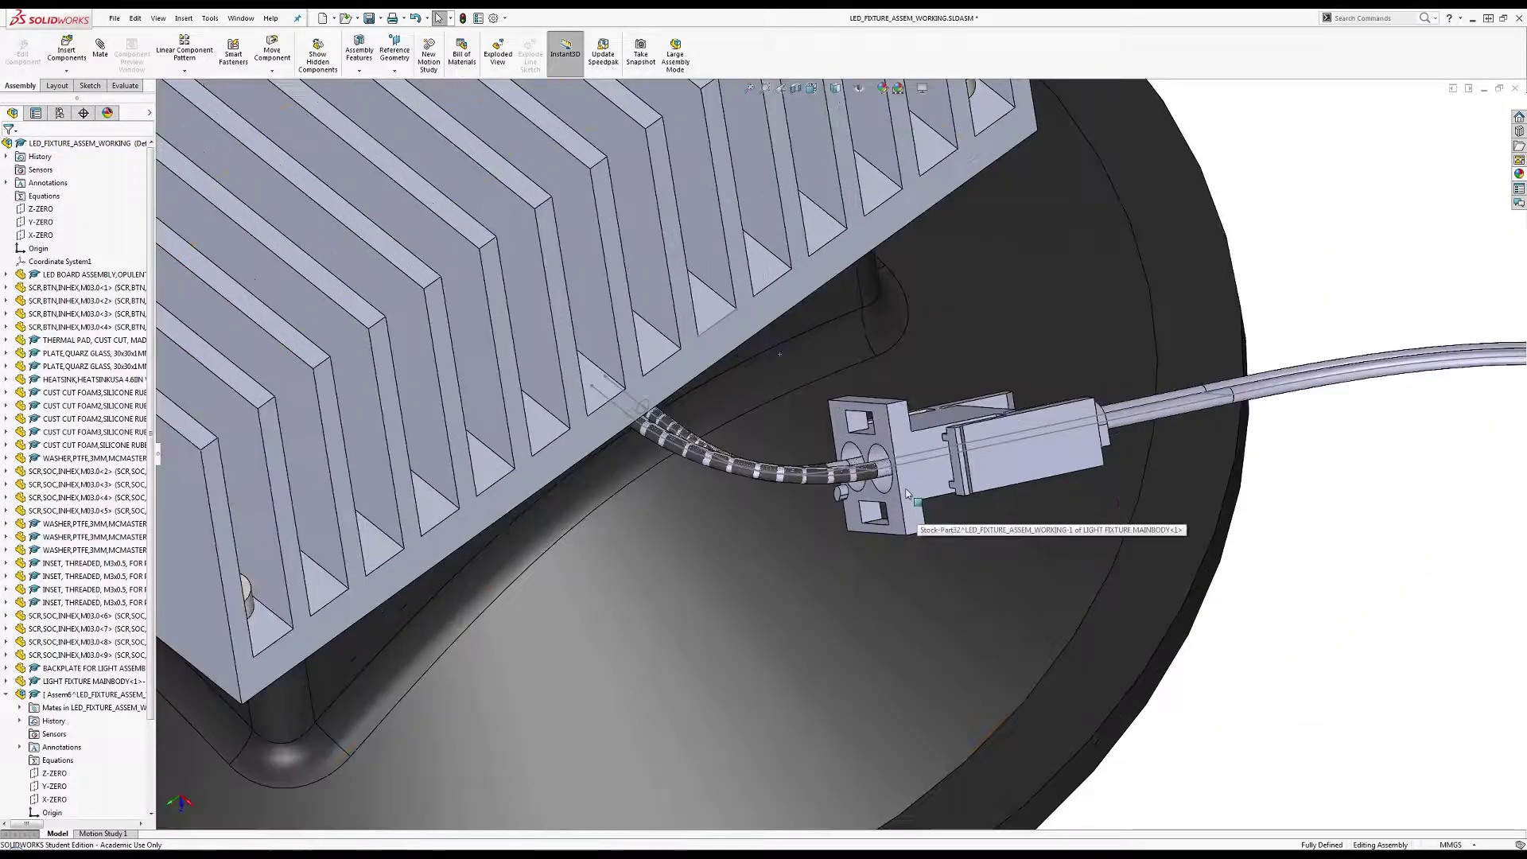
{"action": "middle_click_drag", "start_coordinate": [908, 495], "coordinate": [919, 450]}
Dissolve the Assem6 subassembly into the fixture assembly and close the BBB part document.
{"action": "right_click", "coordinate": [48, 695]}
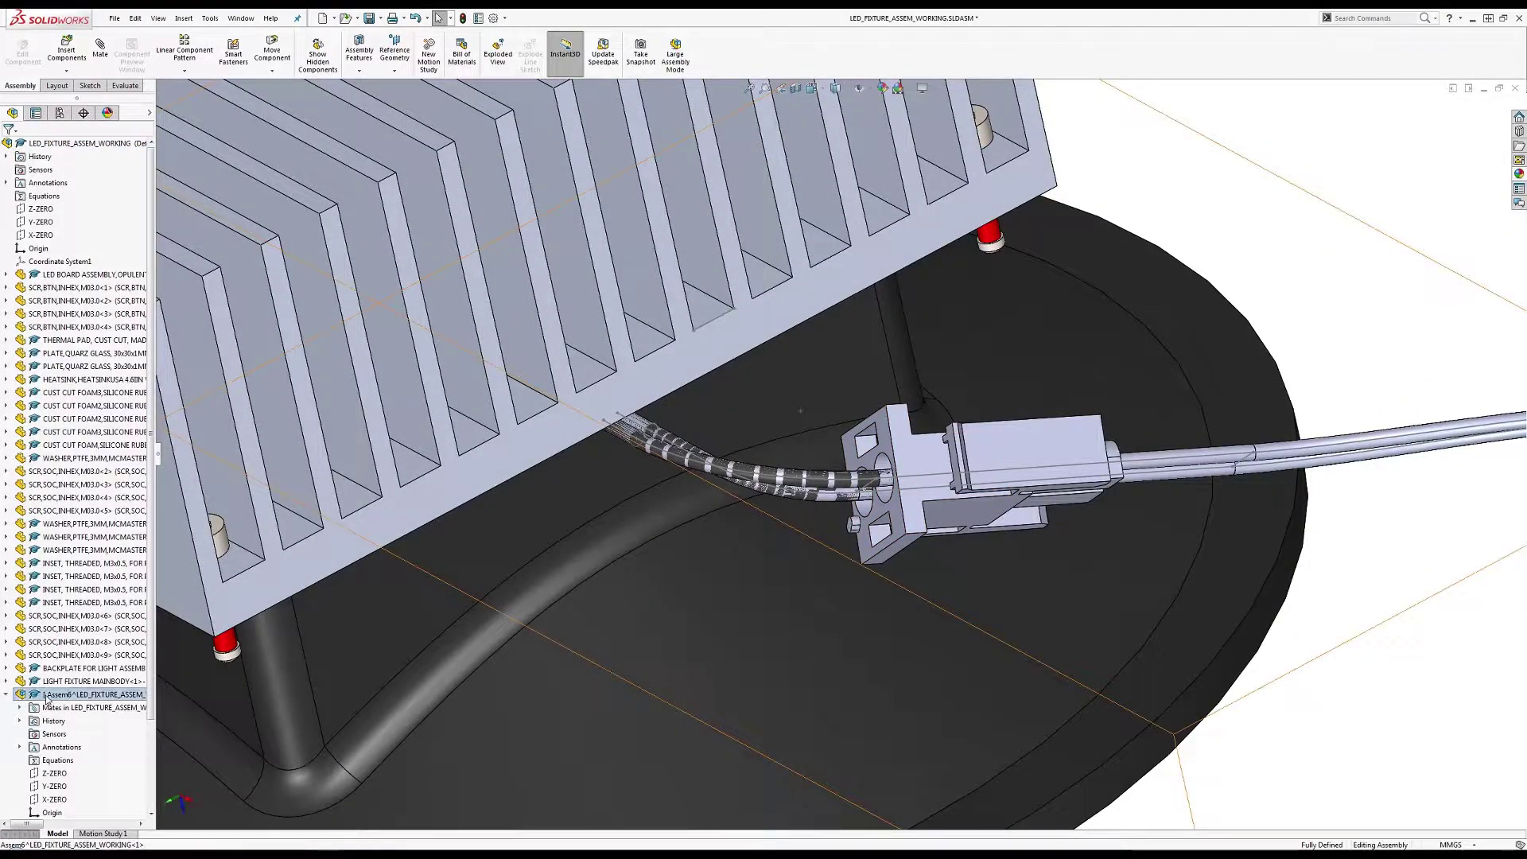
{"action": "left_click", "coordinate": [93, 669]}
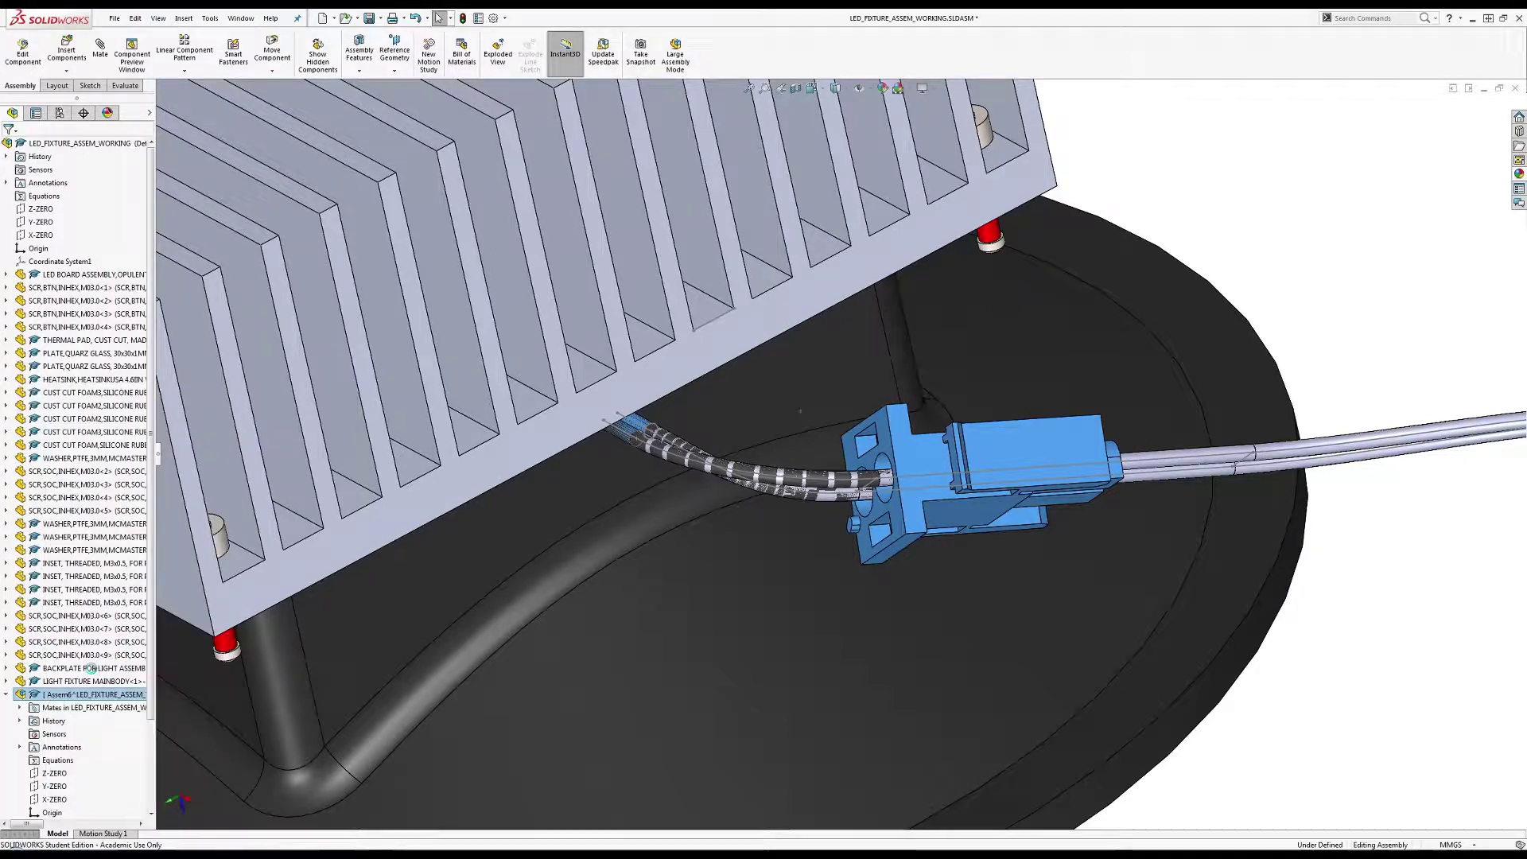
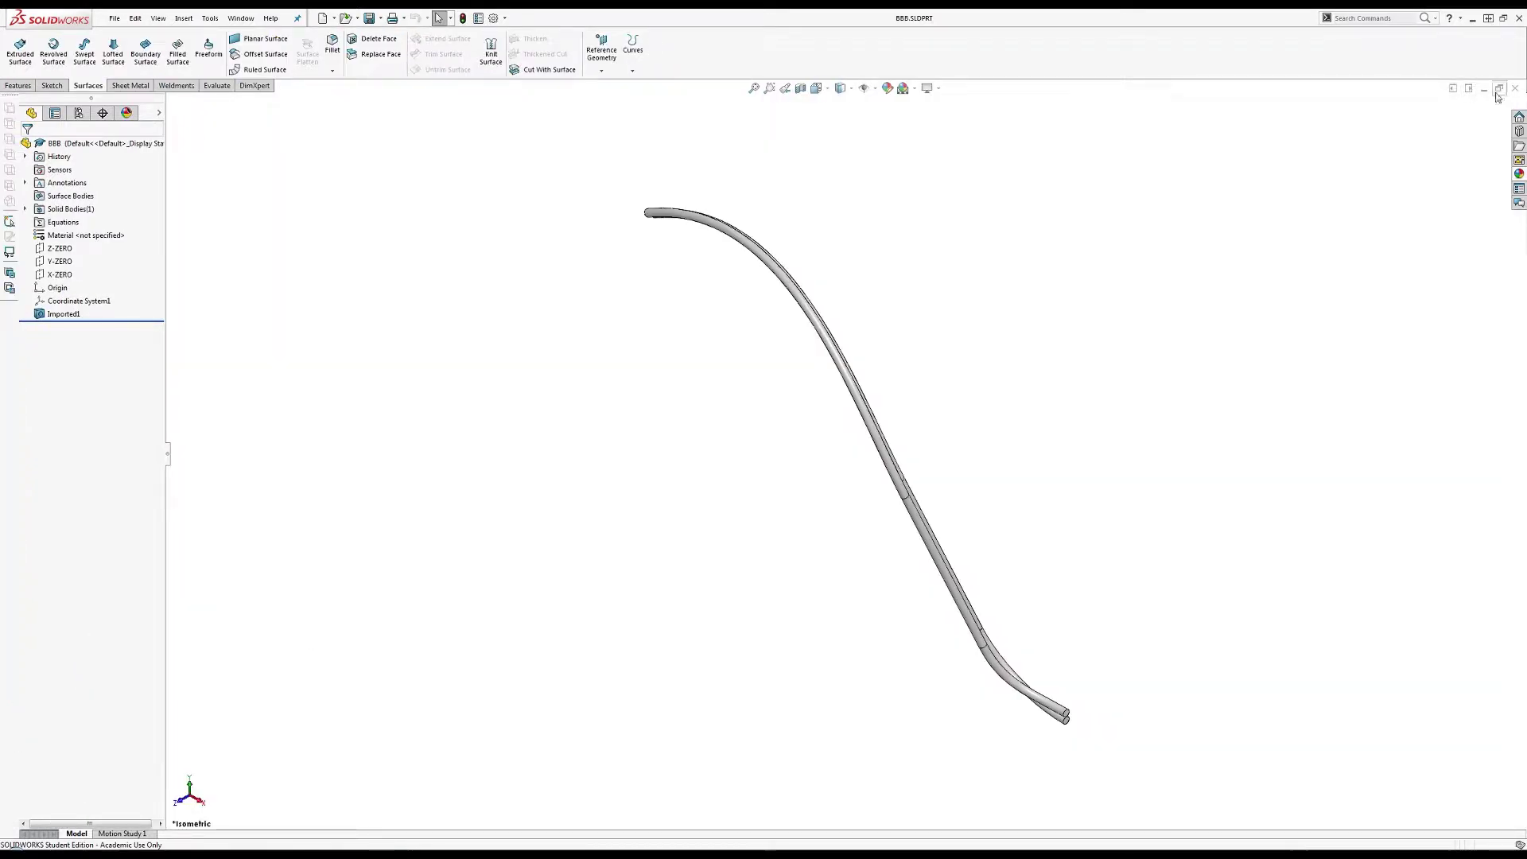
{"action": "left_click", "coordinate": [1514, 88]}
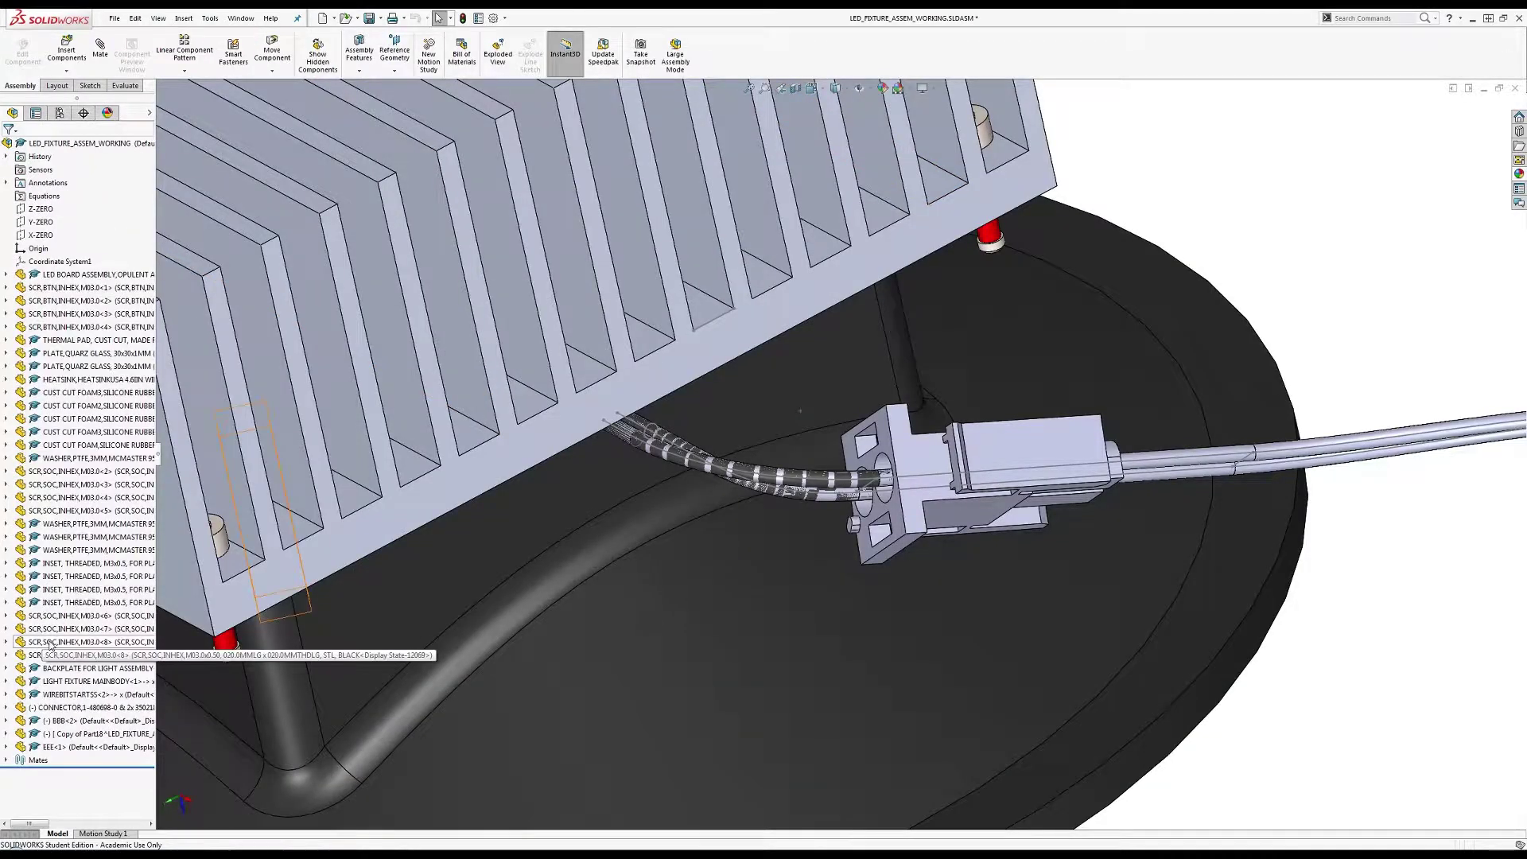
Delete the BBB wire part and the copy of Part18 from the fixture assembly.
{"action": "left_click", "coordinate": [68, 735]}
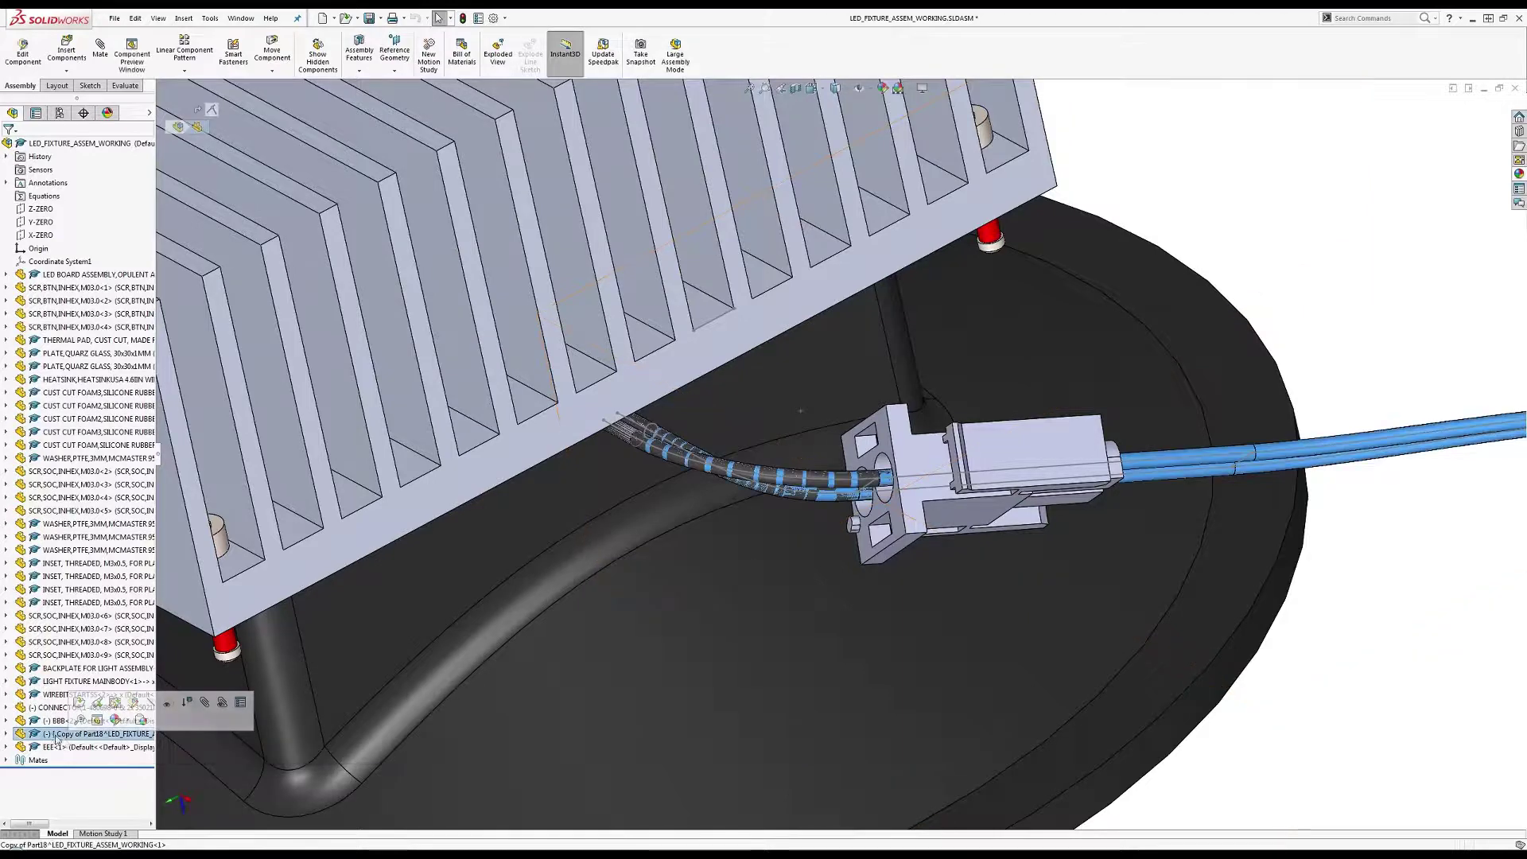
{"action": "left_click", "coordinate": [54, 722], "text": "ctrl"}
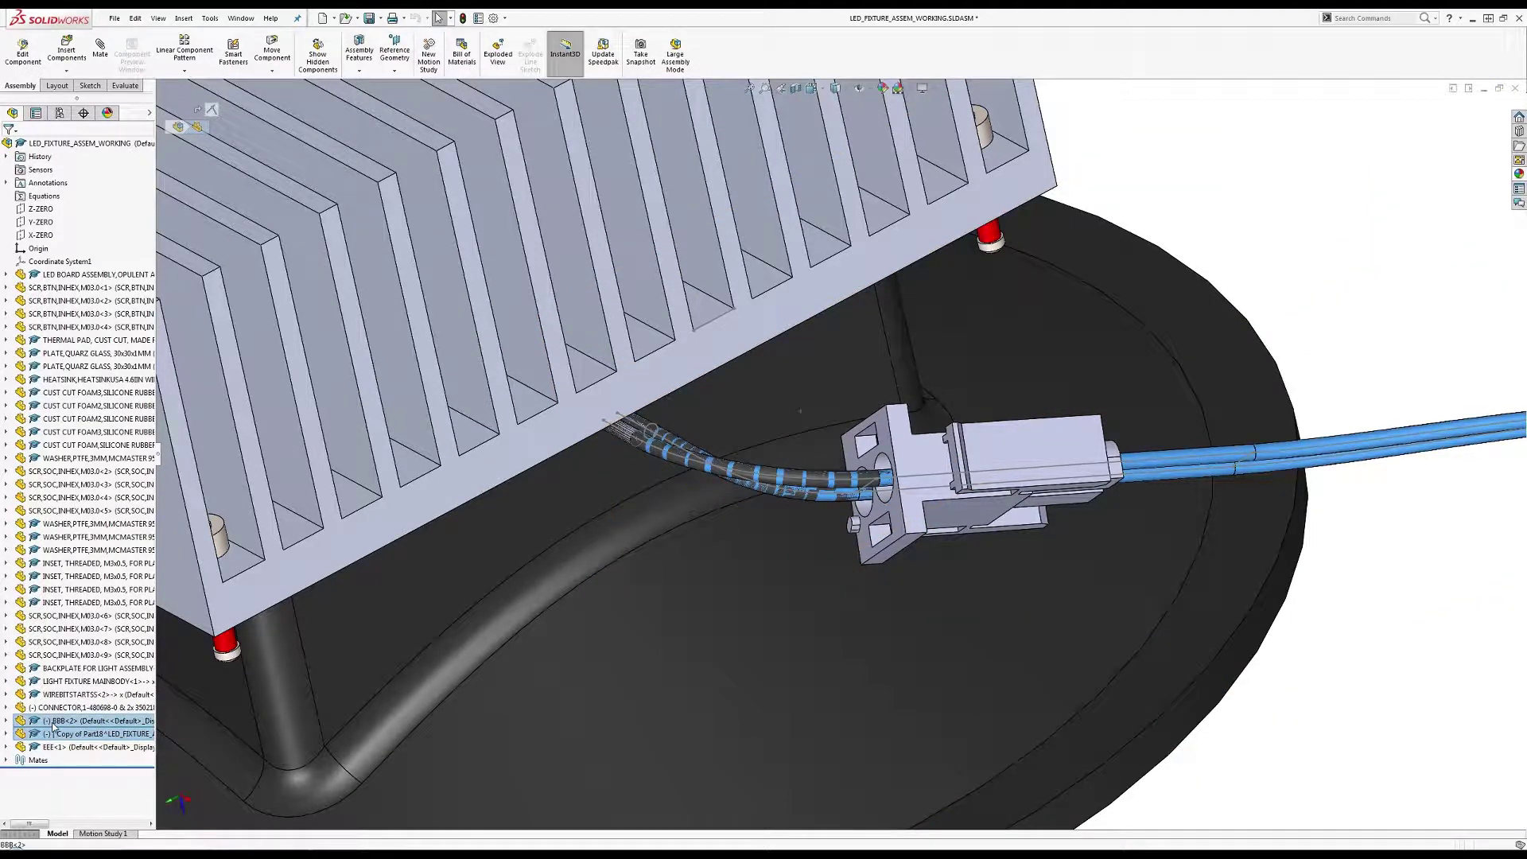
{"action": "key", "text": "f"}
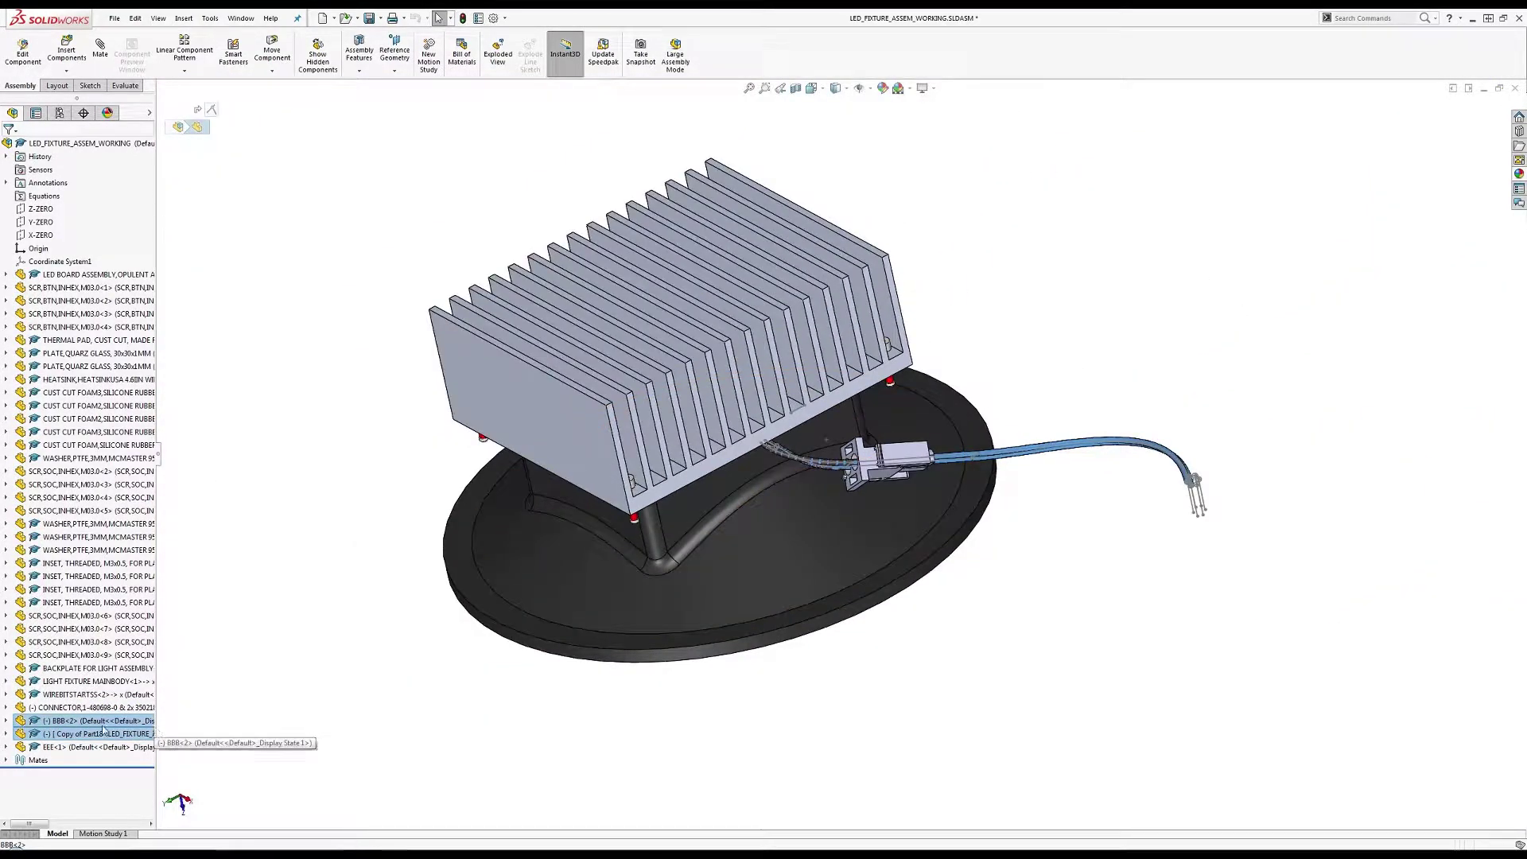
{"action": "left_click", "coordinate": [47, 711], "text": "ctrl"}
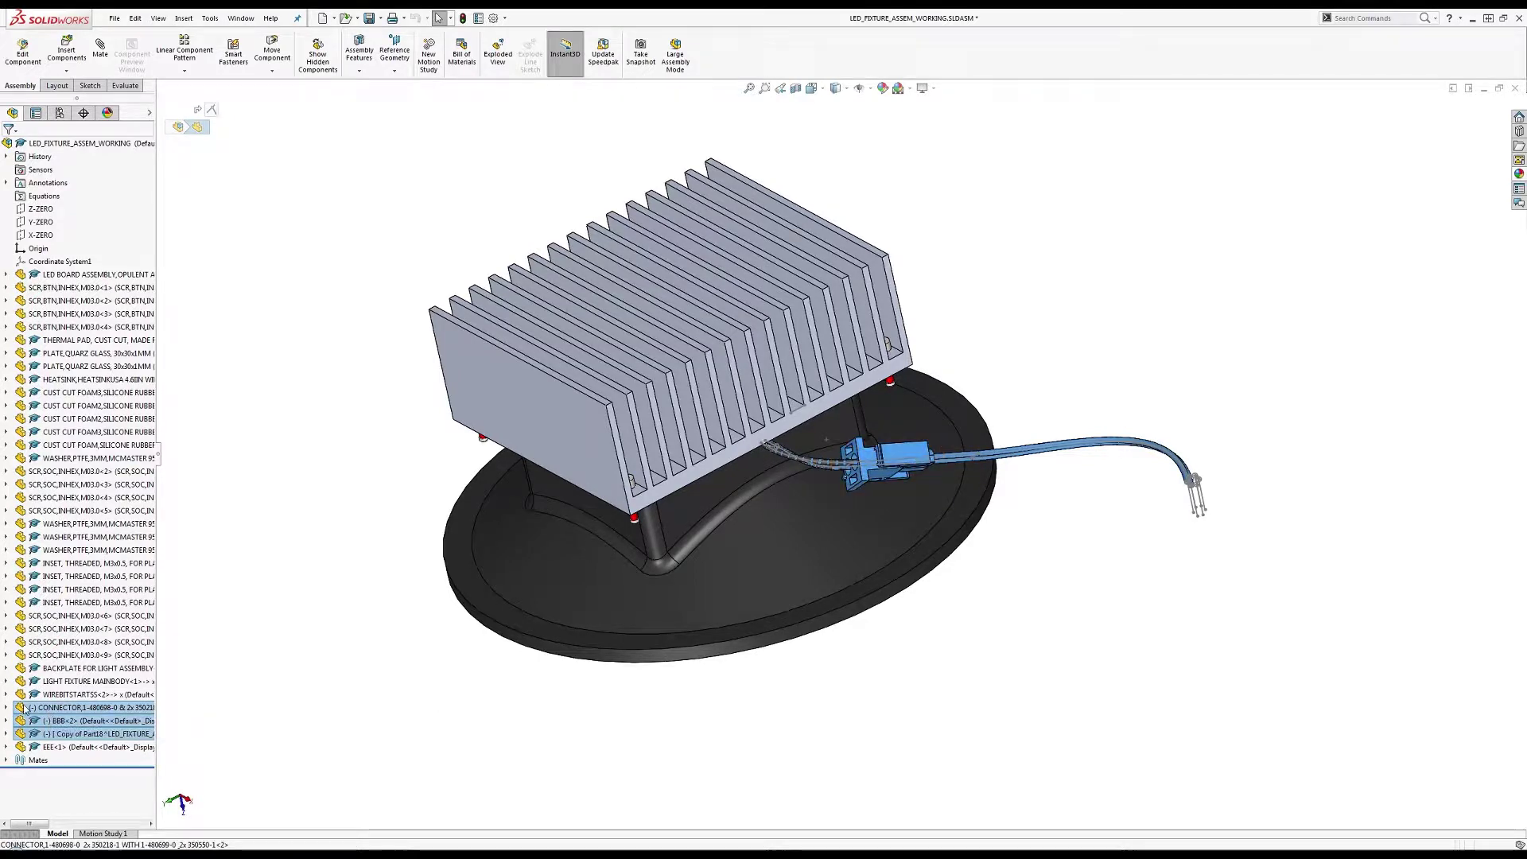
{"action": "left_click", "coordinate": [25, 710], "text": "ctrl"}
{"action": "key", "text": "Delete"}
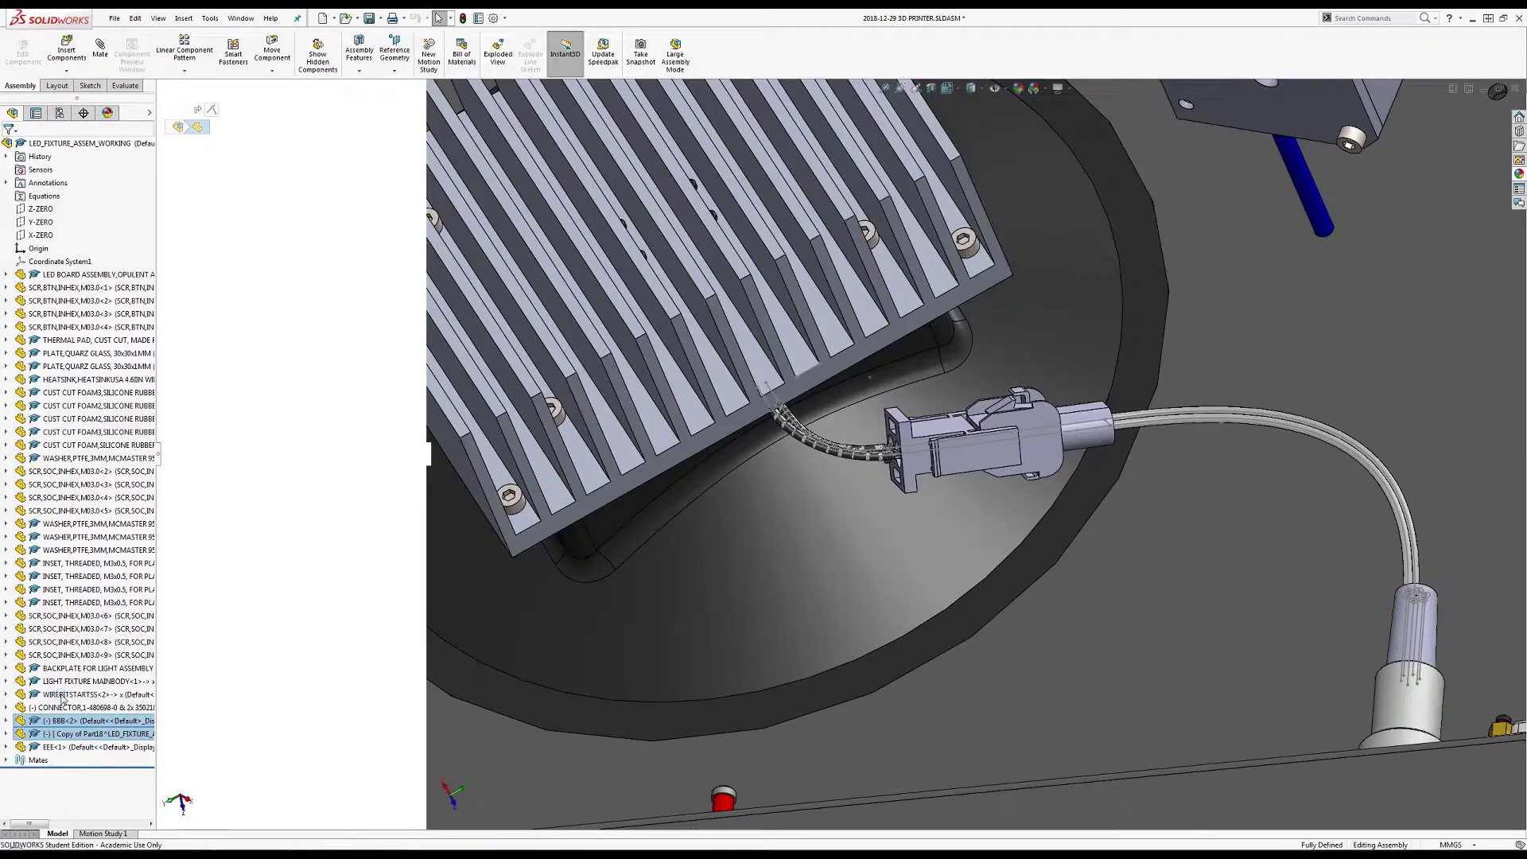
In the 2018-12-29 3D PRINTER assembly, collapse Part18 and dissolve Folder1 around the LED fixture subassembly.
{"action": "left_click", "coordinate": [60, 695]}
{"action": "scroll", "coordinate": [64, 698], "scroll_direction": "up", "scroll_amount": 1}
{"action": "scroll", "coordinate": [767, 613], "scroll_direction": "up", "scroll_amount": 2}
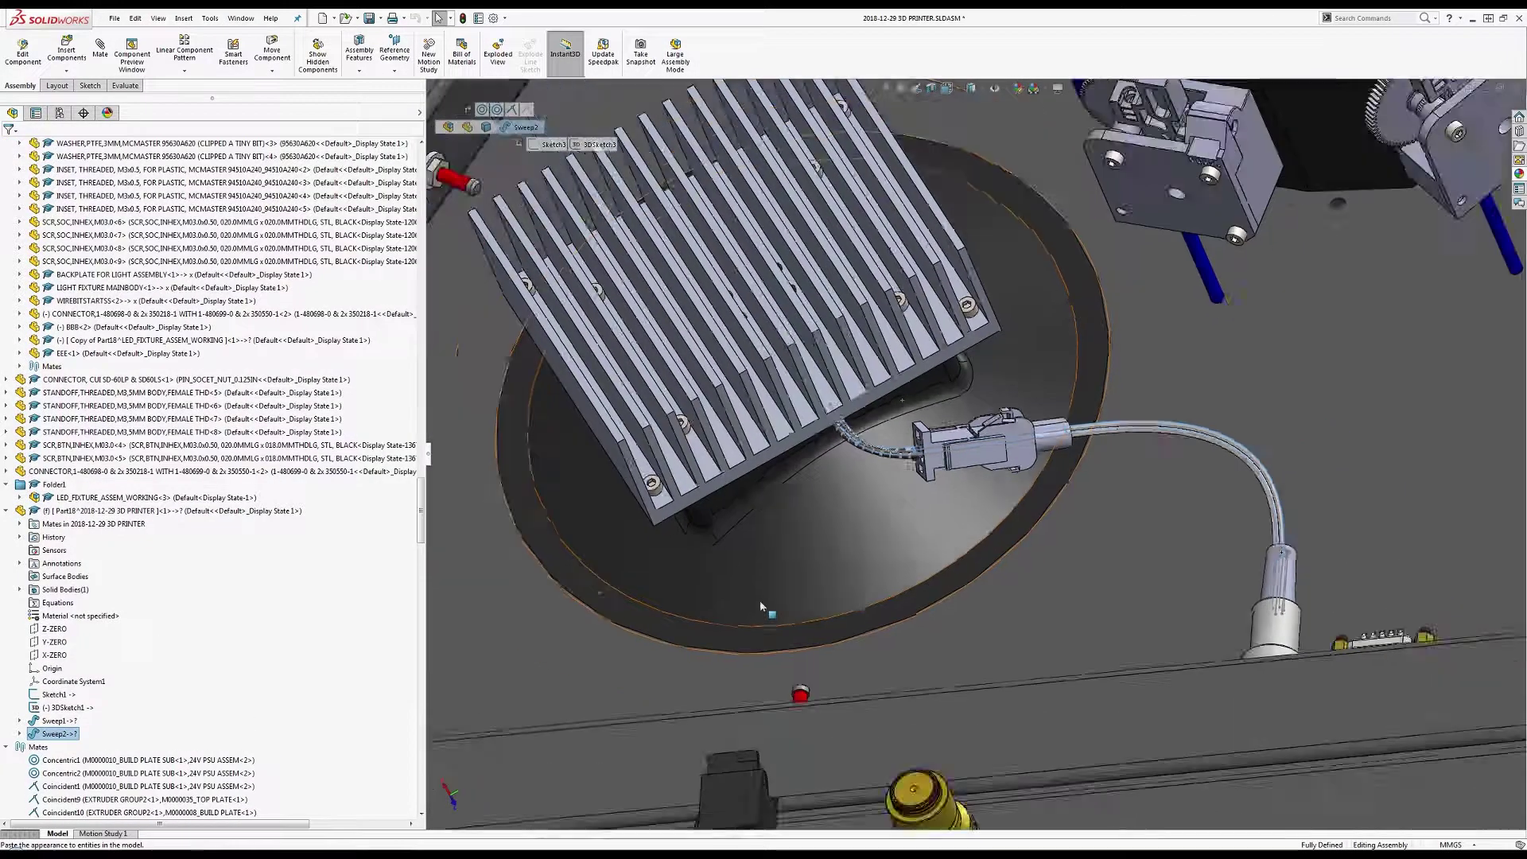
{"action": "scroll", "coordinate": [766, 613], "scroll_direction": "down", "scroll_amount": 1}
{"action": "middle_click_drag", "start_coordinate": [767, 613], "coordinate": [2, 754]}
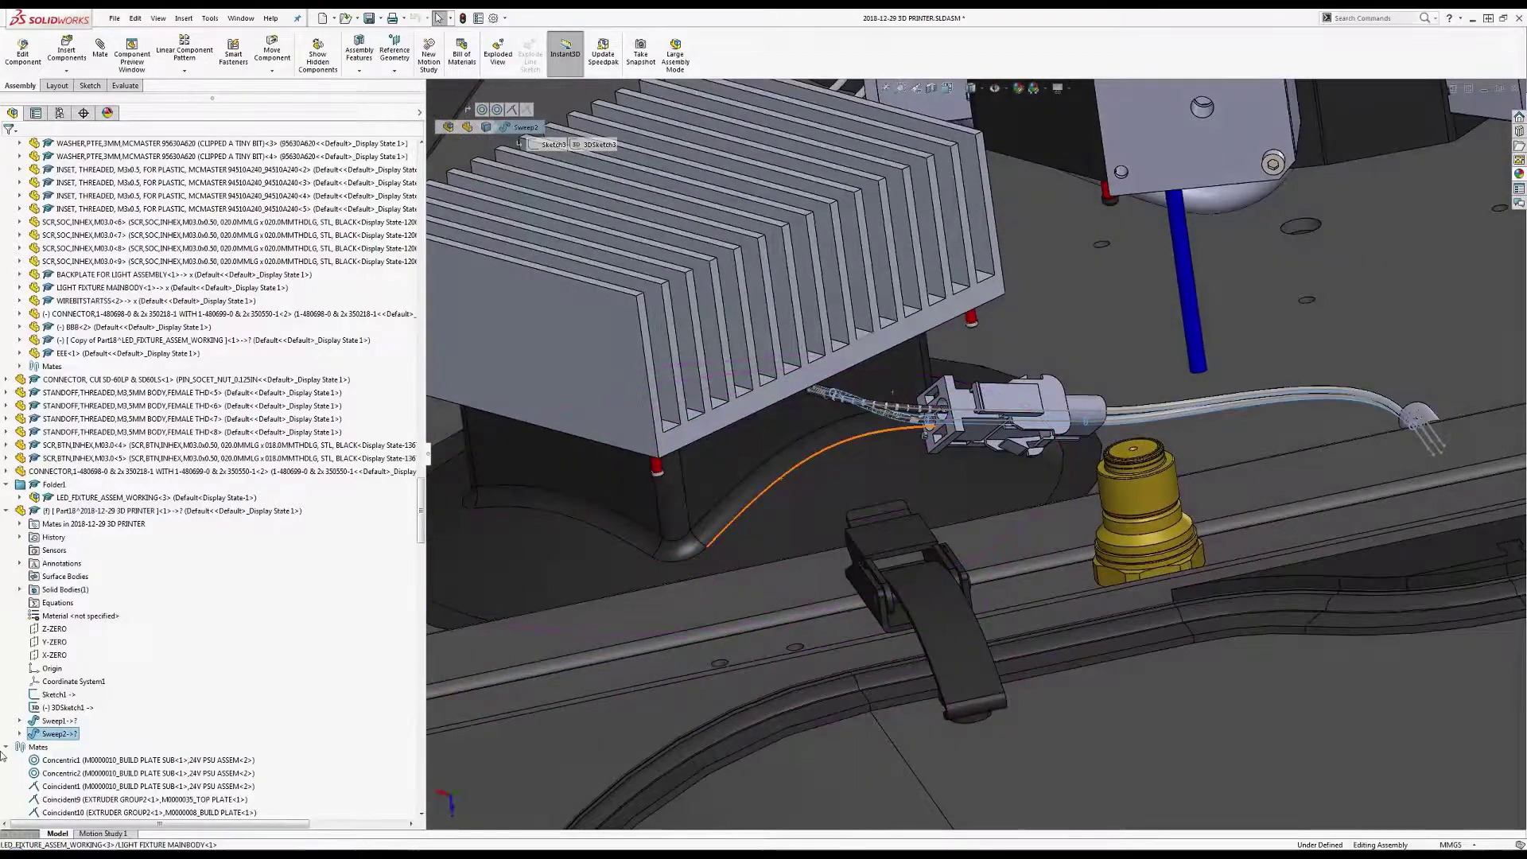
{"action": "left_click", "coordinate": [6, 511]}
{"action": "left_click", "coordinate": [6, 524]}
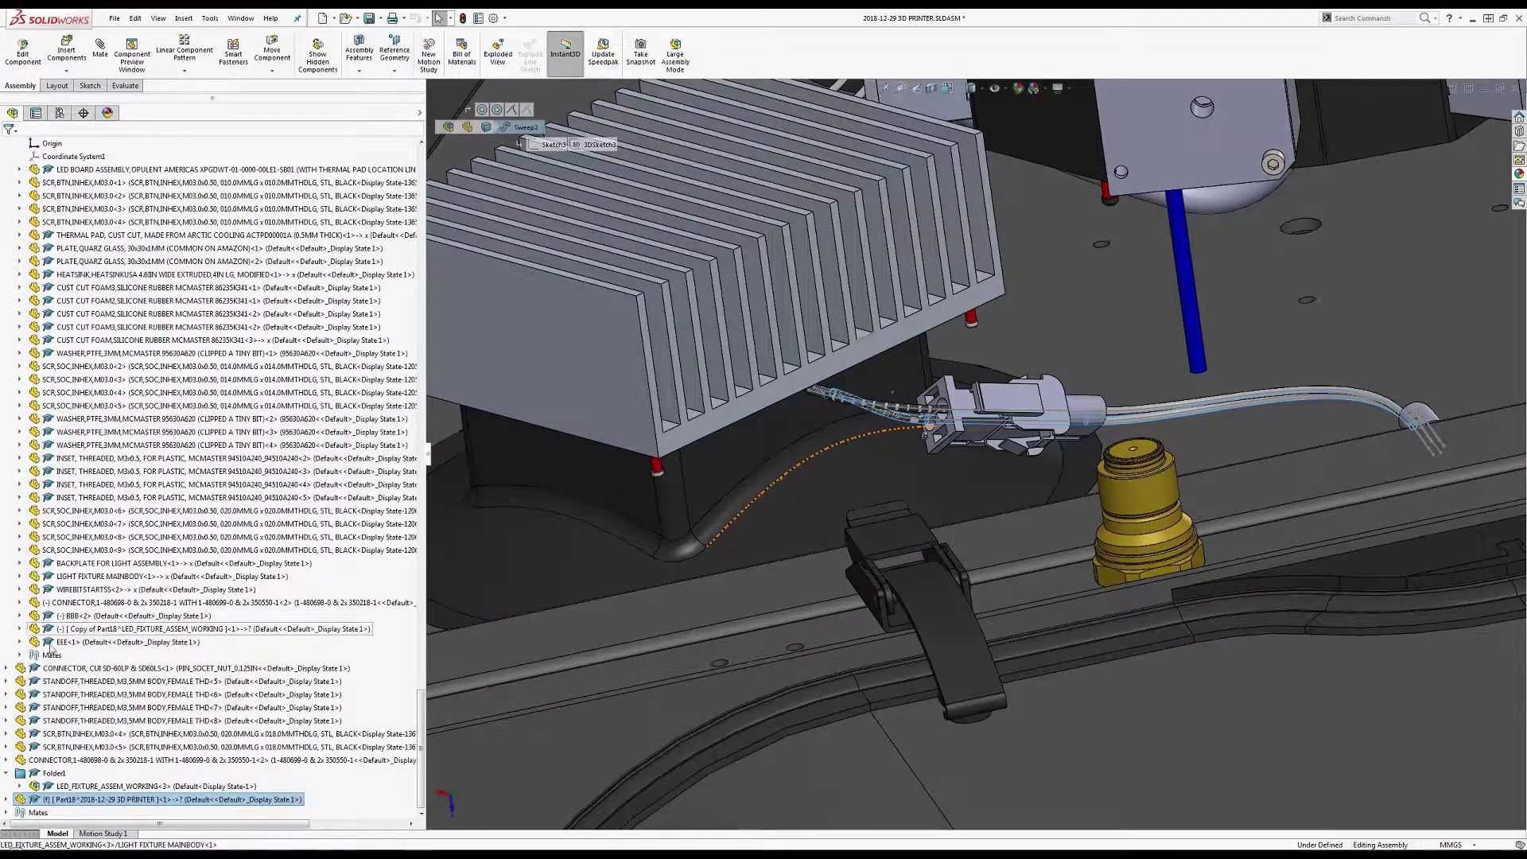
{"action": "left_click", "coordinate": [54, 773]}
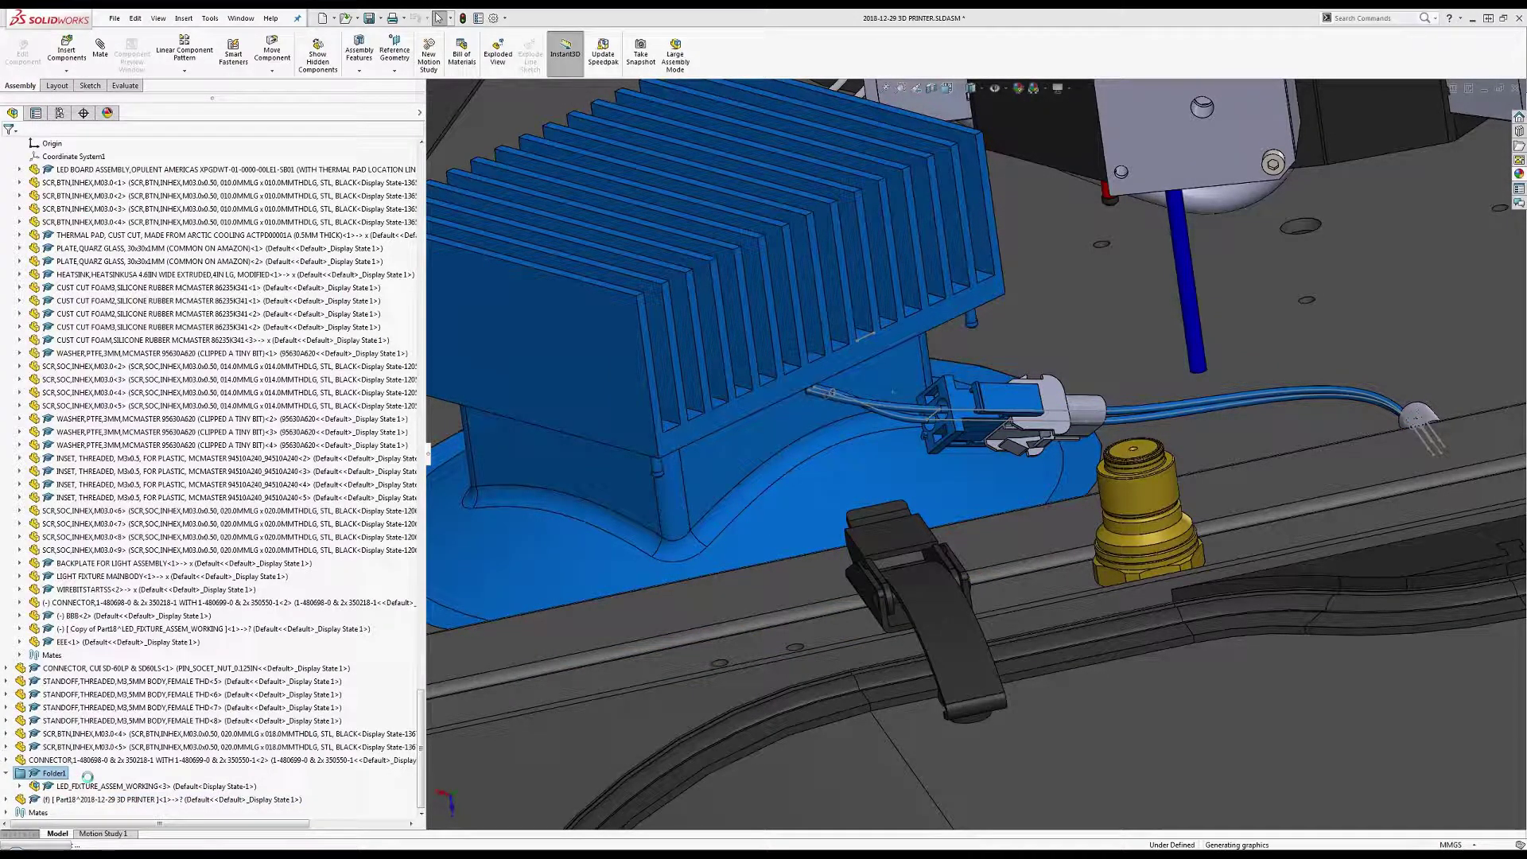
Close the connector part document and switch to the LED_FIXTURE_ASSEM_WORKING assembly.
{"action": "left_click", "coordinate": [240, 18]}
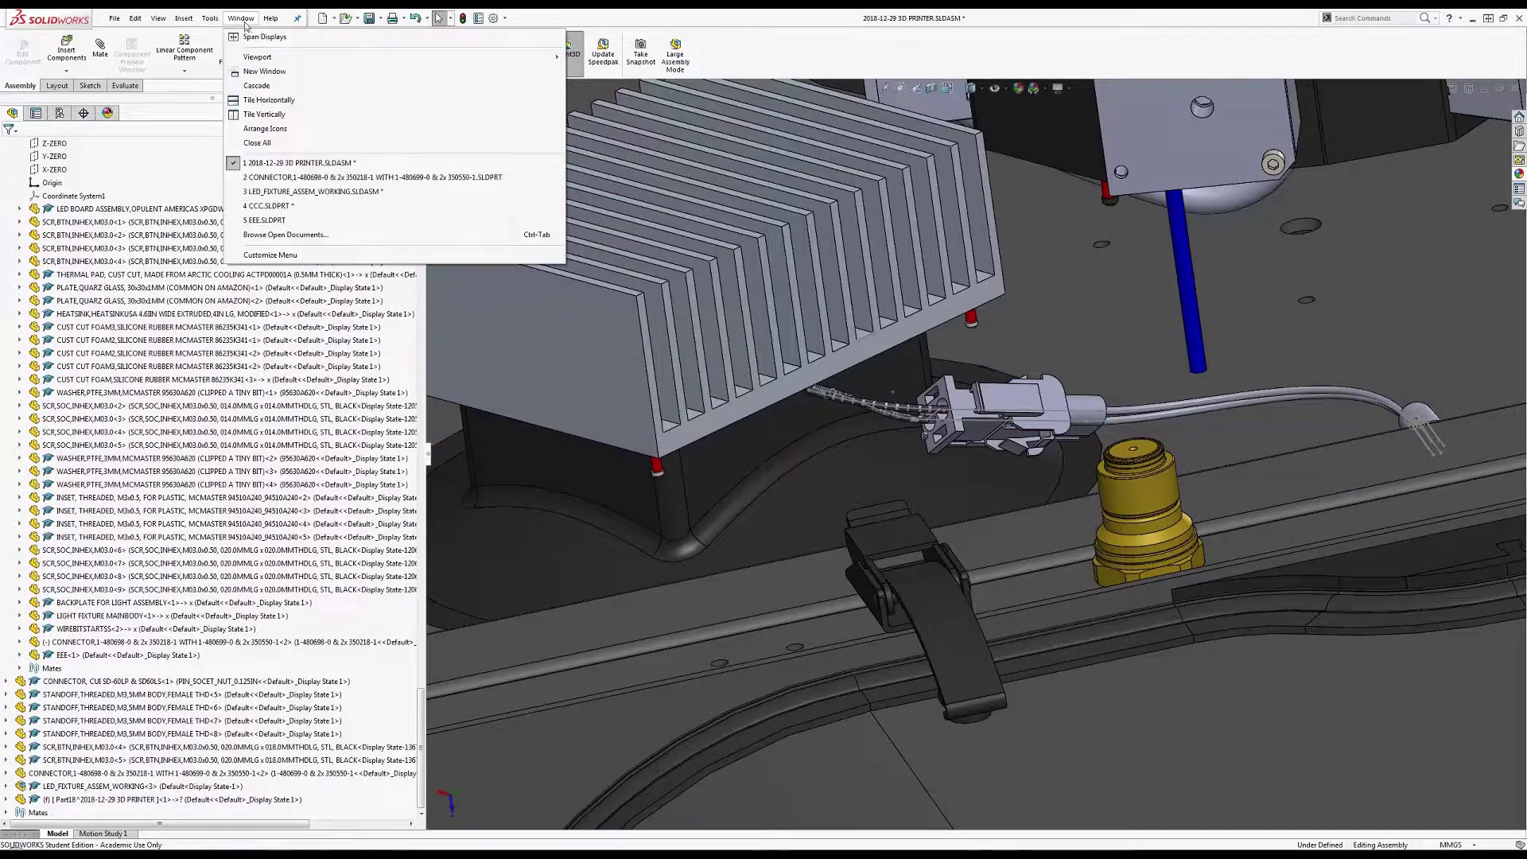
{"action": "left_click", "coordinate": [269, 177]}
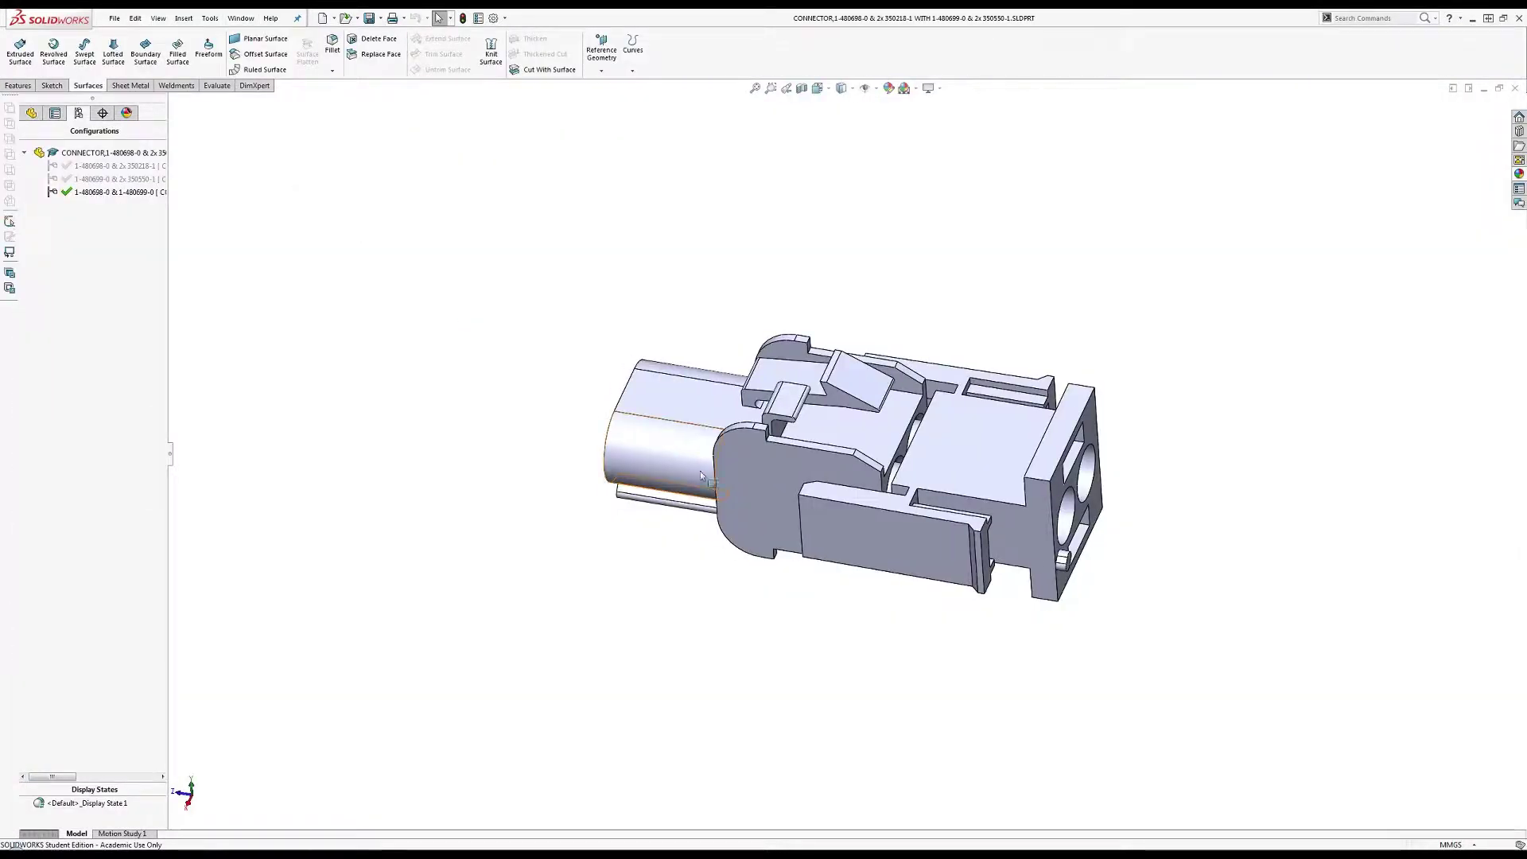
{"action": "left_click", "coordinate": [1514, 89]}
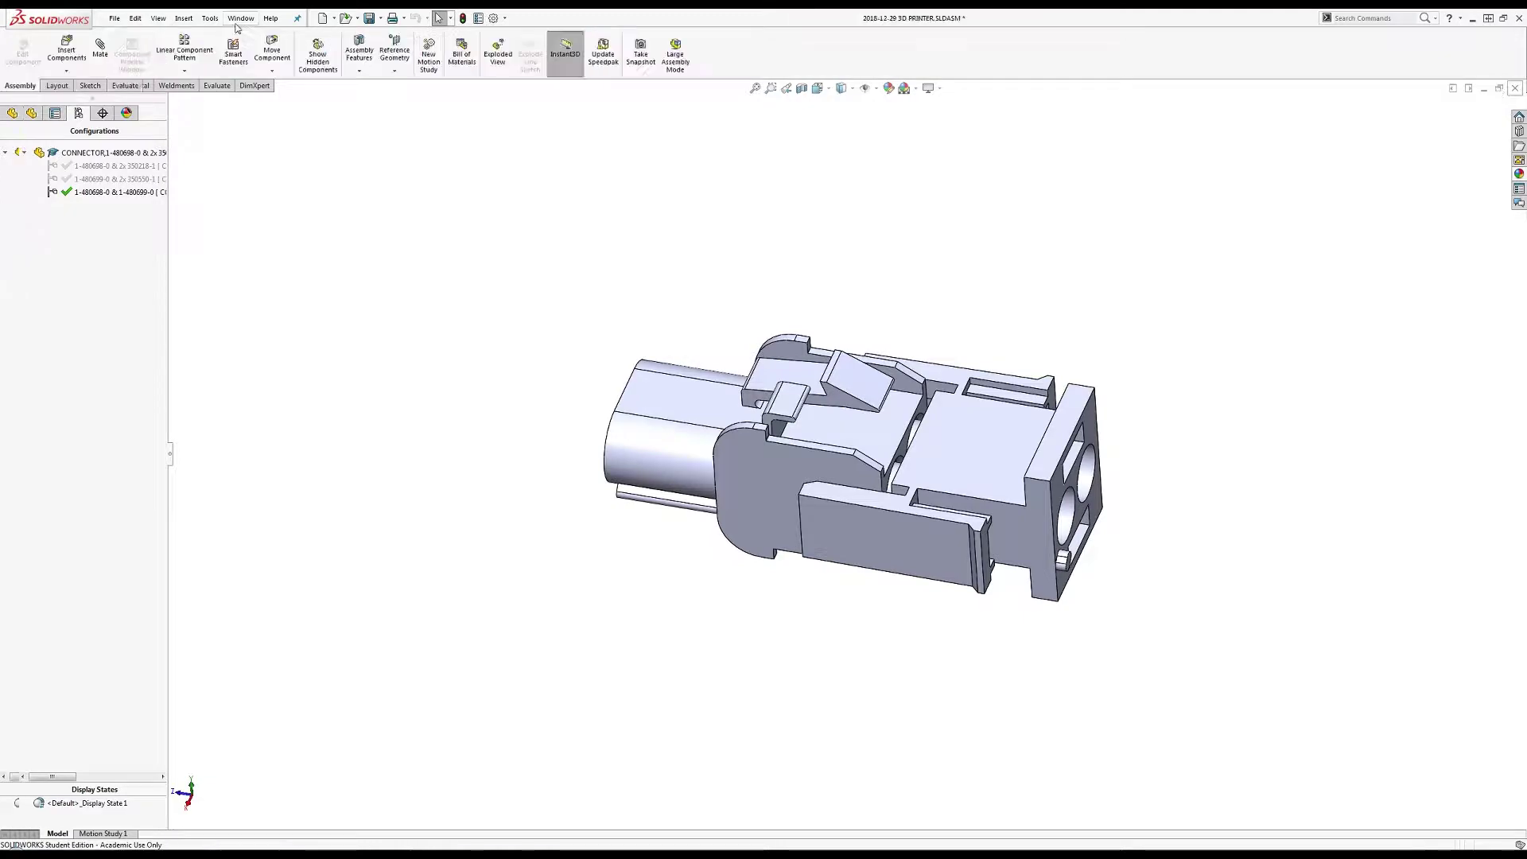
{"action": "left_click", "coordinate": [240, 18]}
{"action": "left_click", "coordinate": [270, 177]}
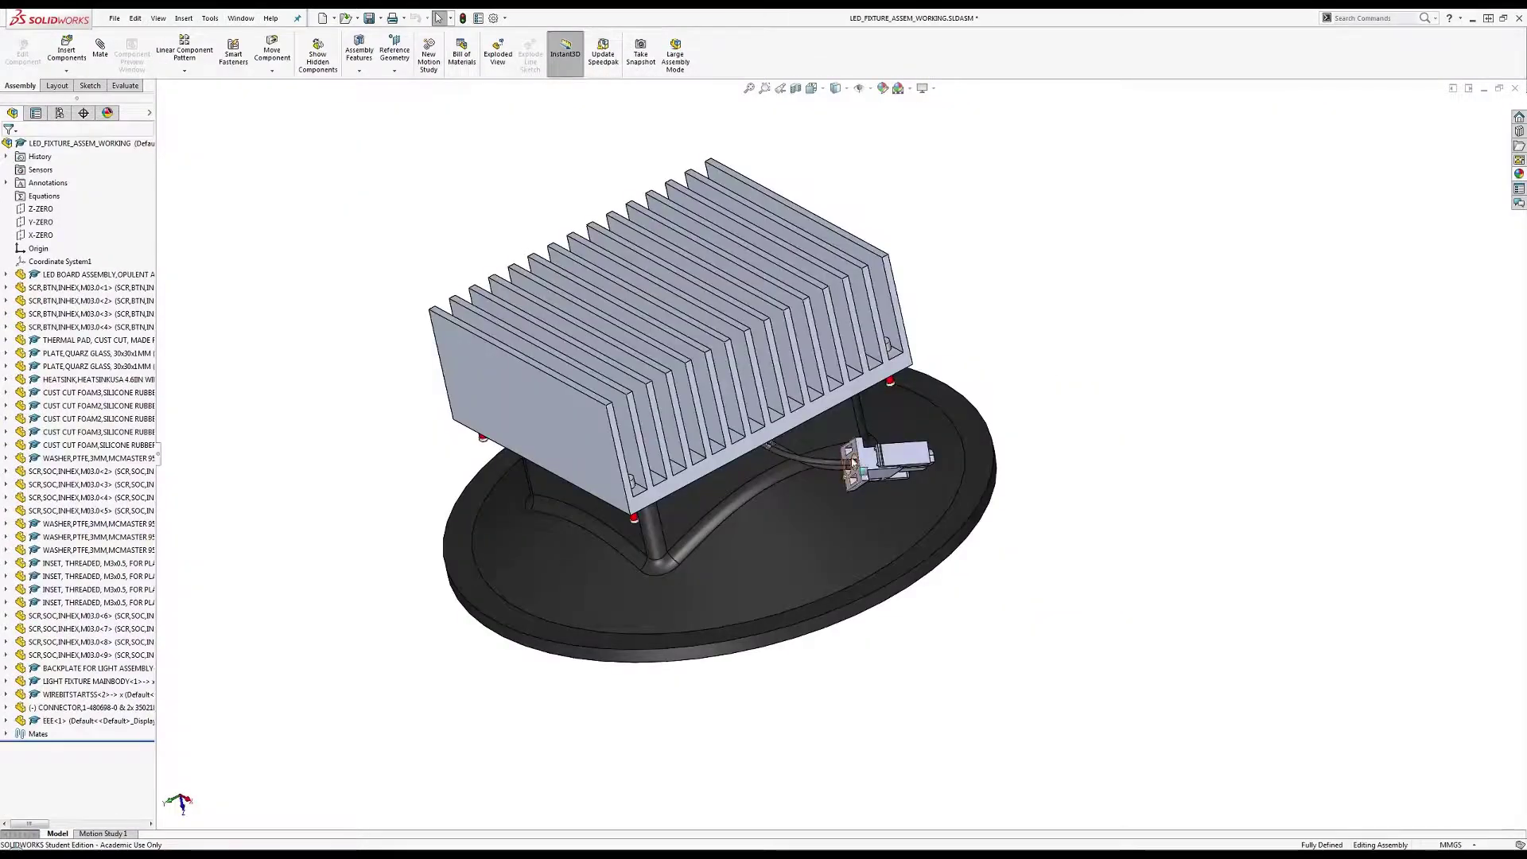
{"action": "scroll", "coordinate": [836, 513], "scroll_direction": "down", "scroll_amount": 6}
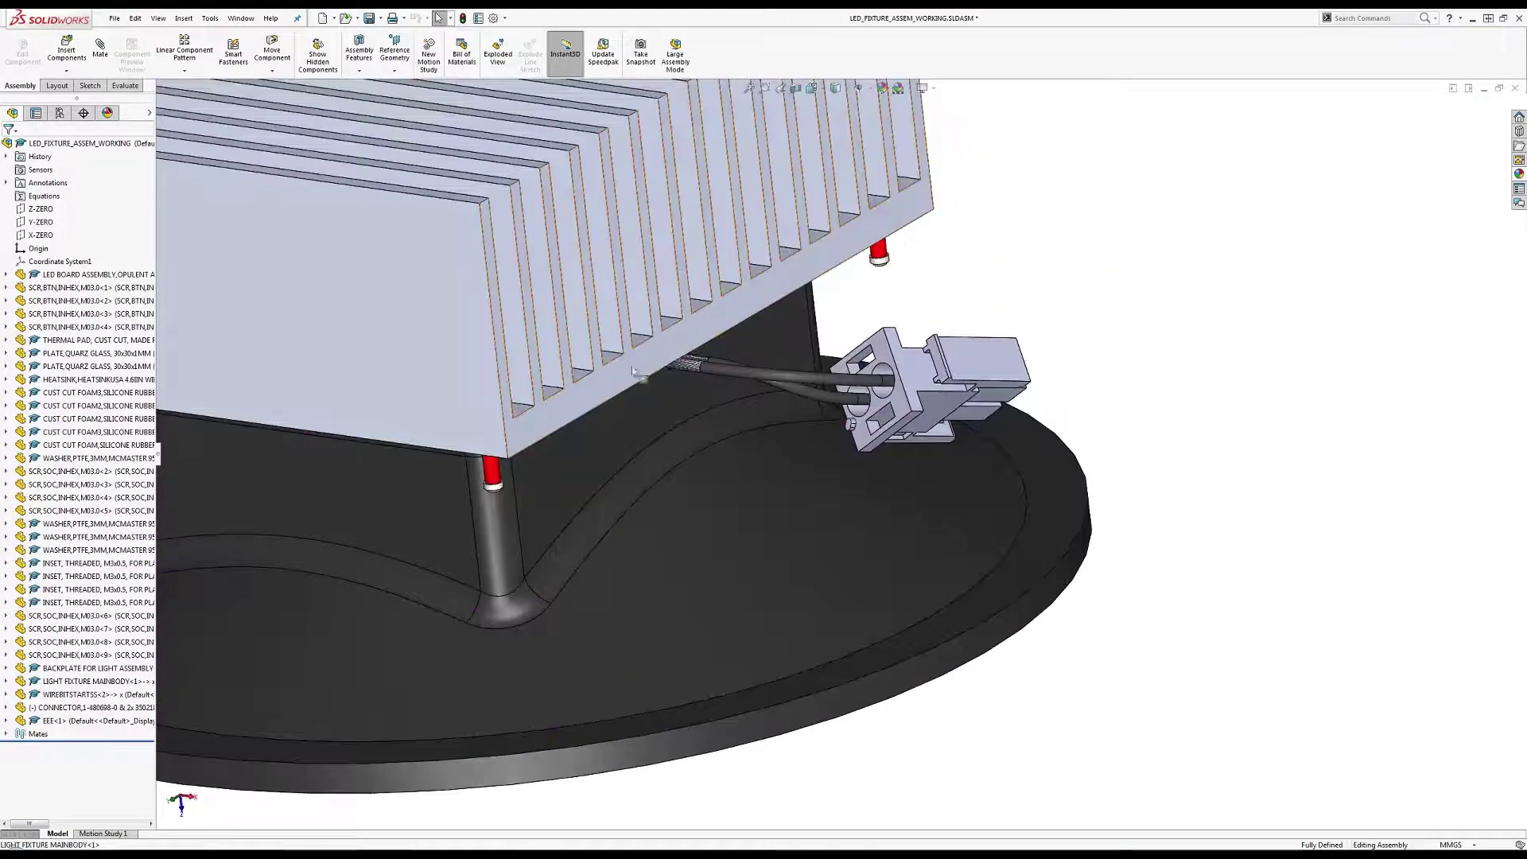
{"action": "scroll", "coordinate": [634, 370], "scroll_direction": "down", "scroll_amount": 5}
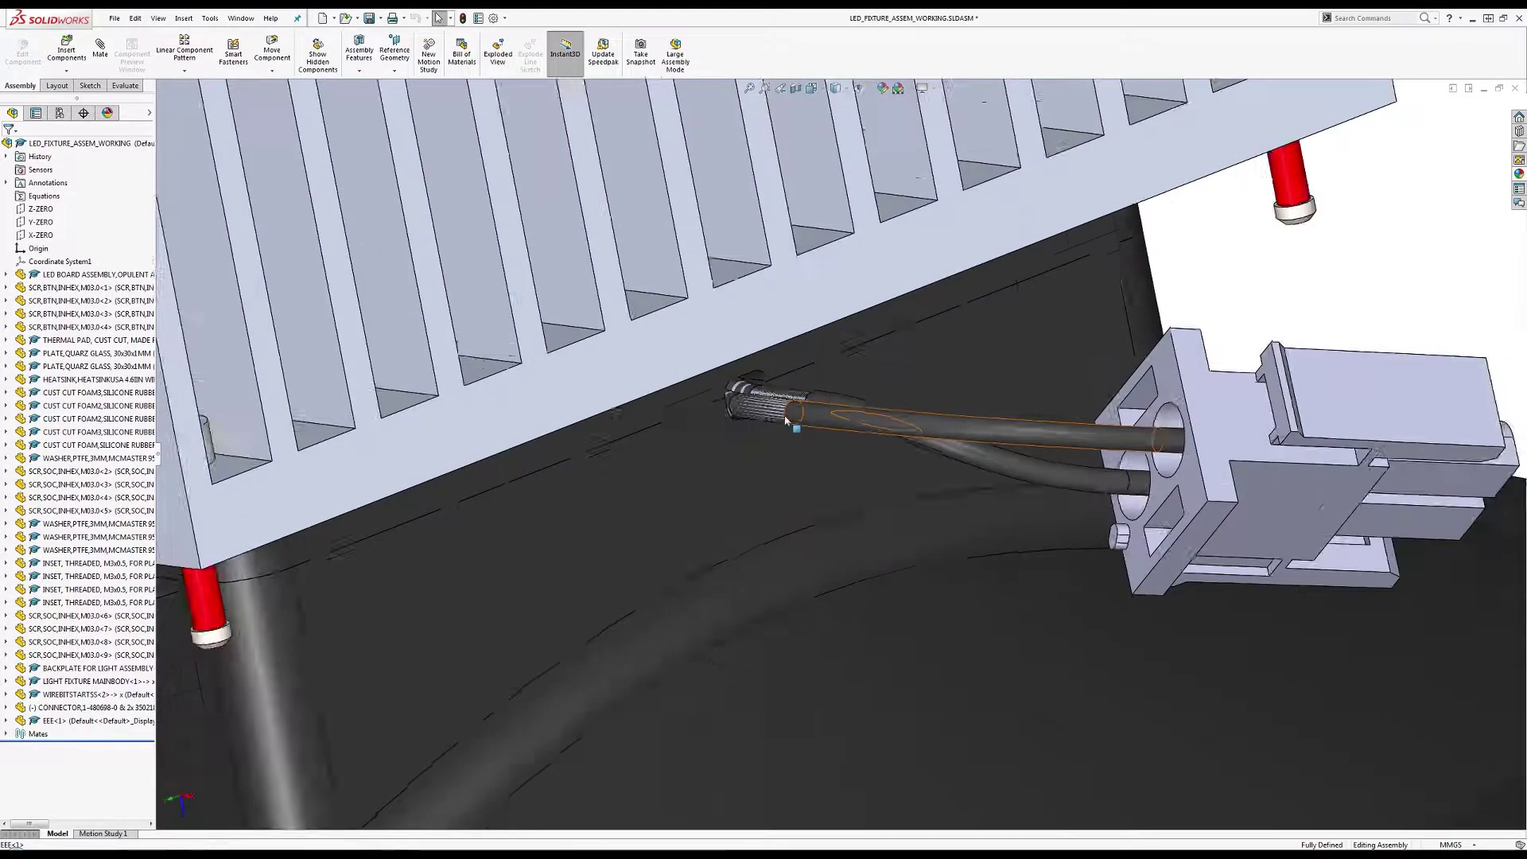
{"action": "key", "text": "f"}
{"action": "middle_click_drag", "start_coordinate": [786, 420], "coordinate": [937, 408]}
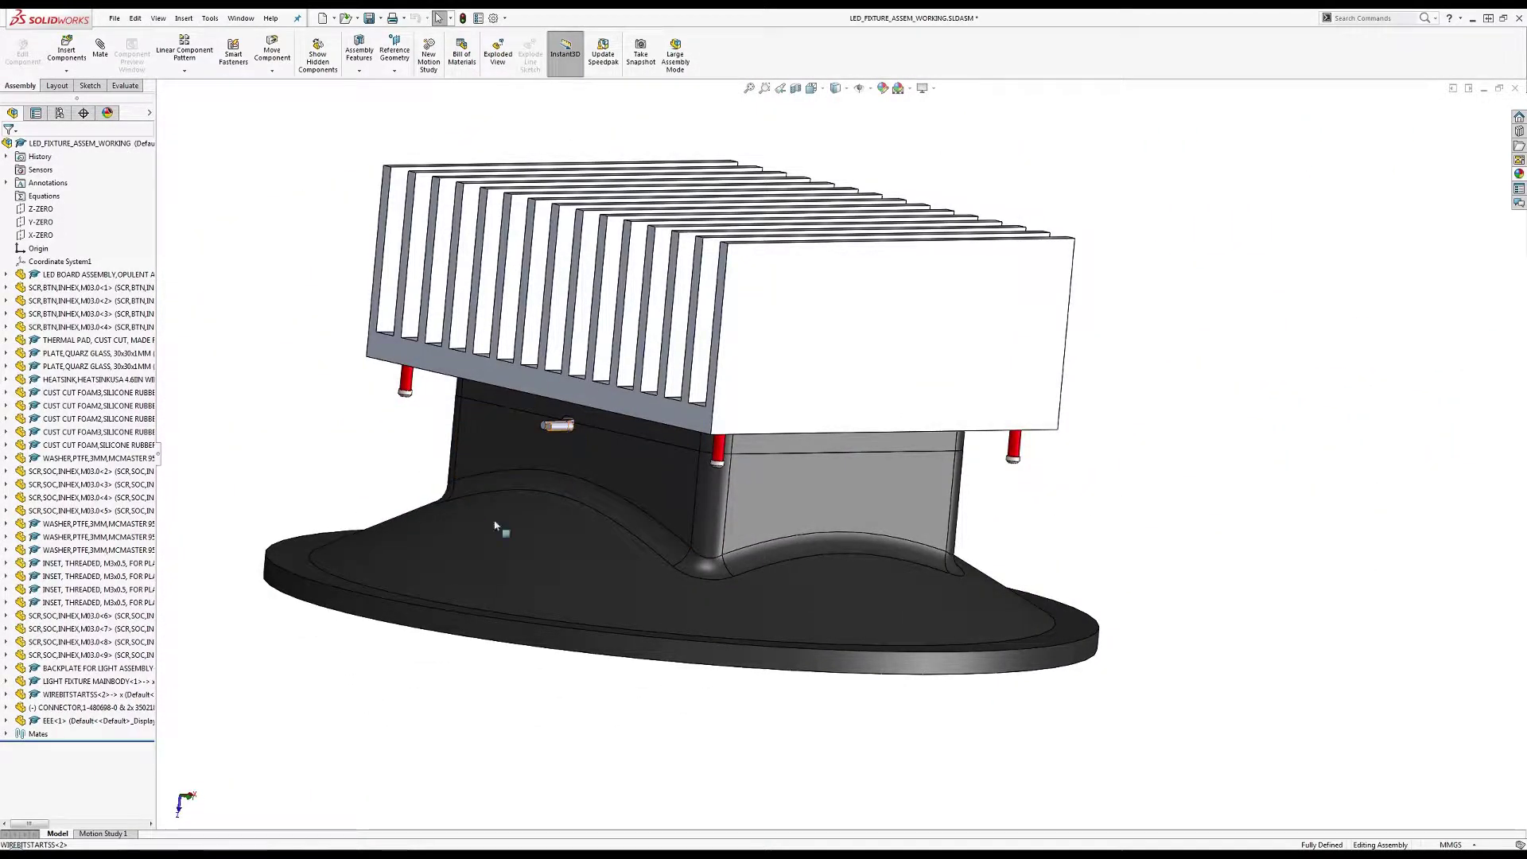
{"action": "left_click", "coordinate": [80, 693]}
{"action": "middle_click_drag", "start_coordinate": [764, 445], "coordinate": [1124, 635]}
{"action": "scroll", "coordinate": [825, 617], "scroll_direction": "up", "scroll_amount": 5}
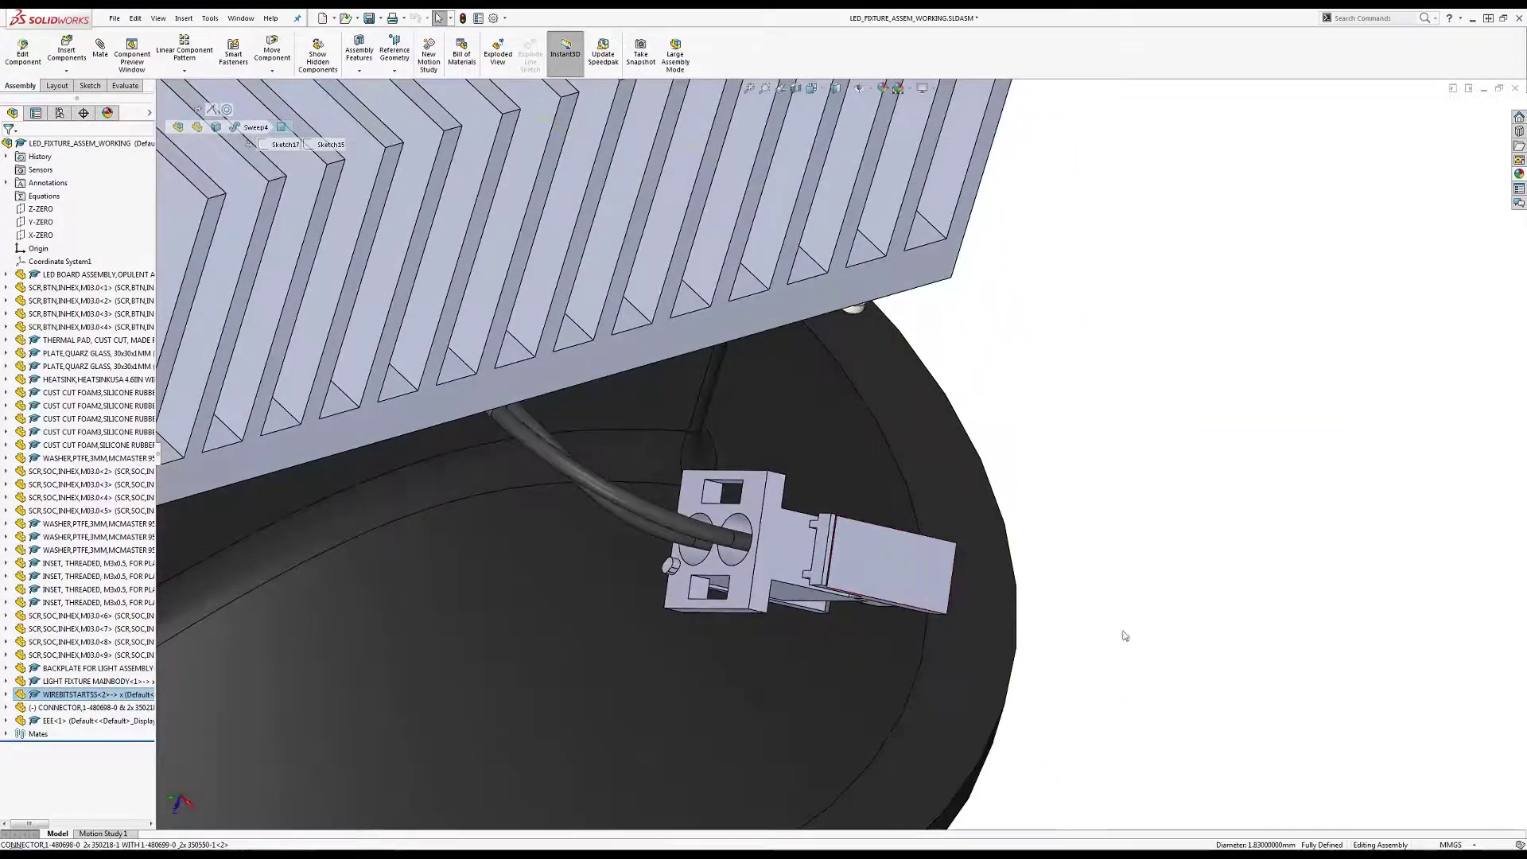
{"action": "middle_click_drag", "start_coordinate": [824, 567], "coordinate": [904, 552]}
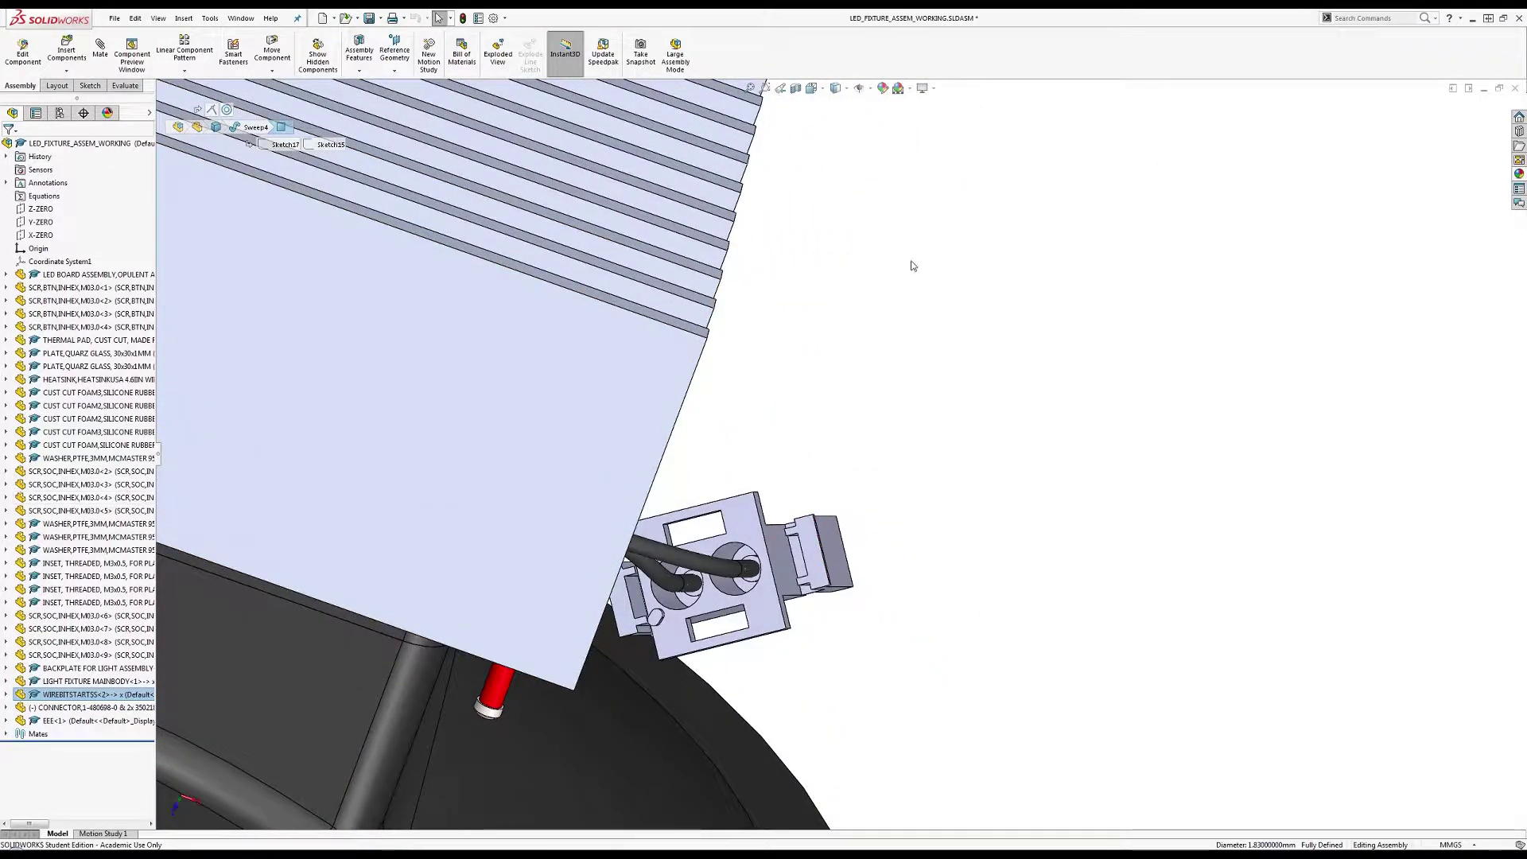
{"action": "left_click", "coordinate": [97, 48]}
{"action": "scroll", "coordinate": [732, 589], "scroll_direction": "down", "scroll_amount": 5}
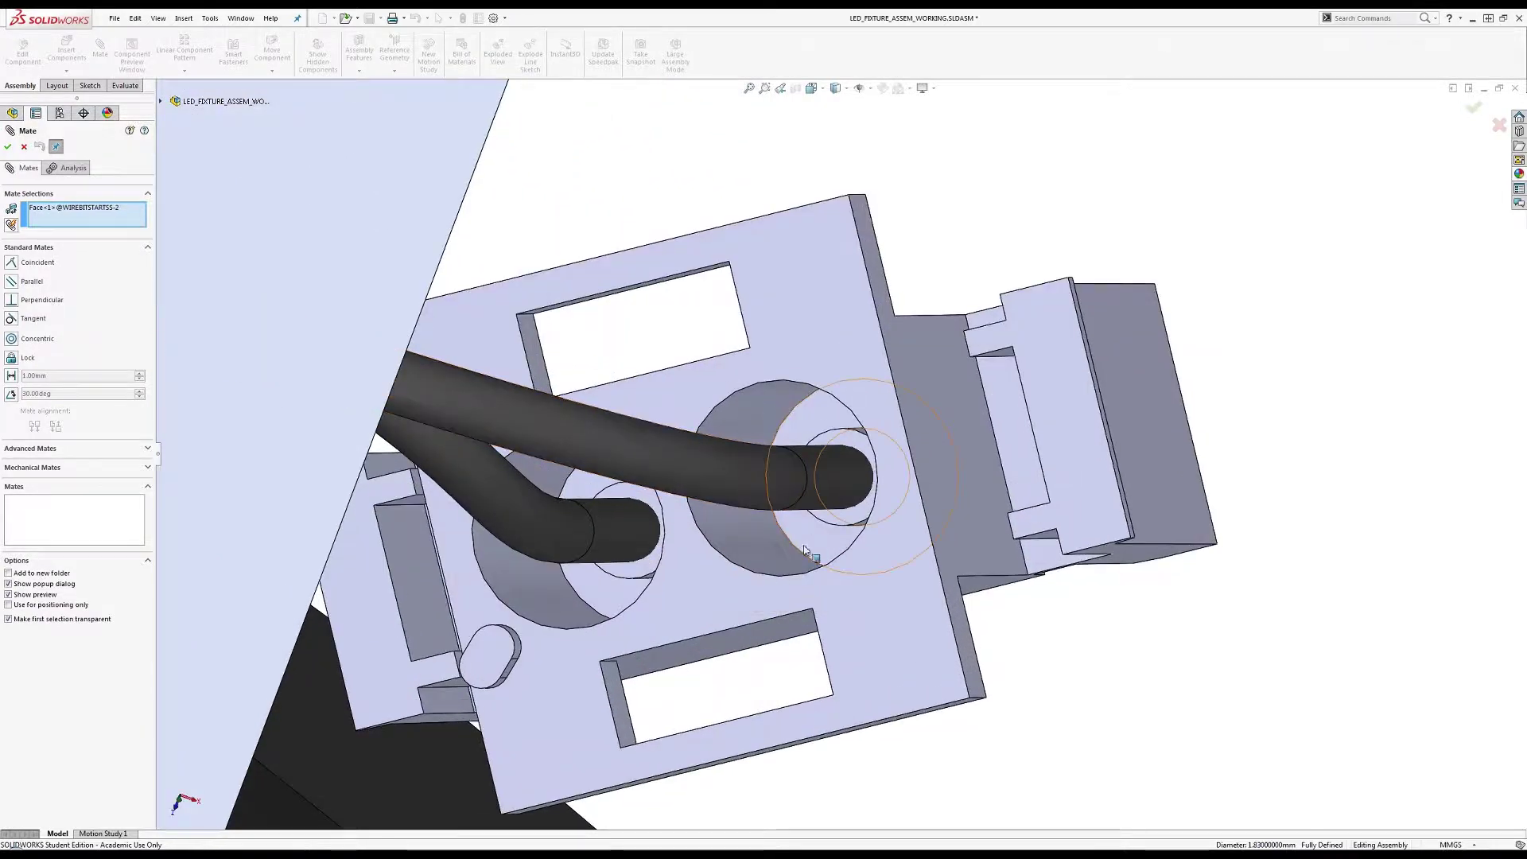
{"action": "left_click", "coordinate": [814, 542]}
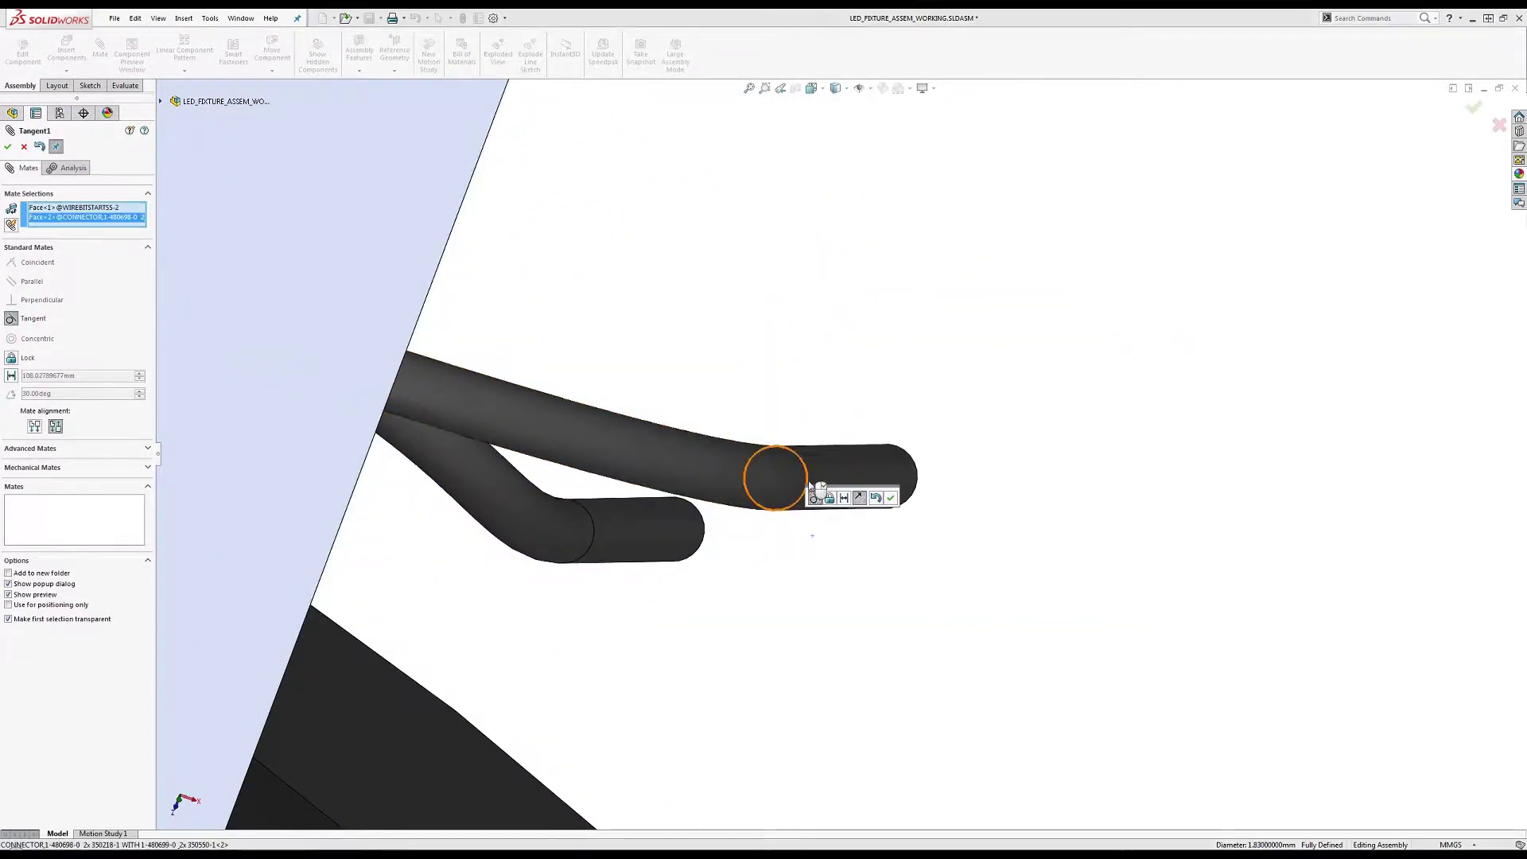
{"action": "left_click", "coordinate": [24, 147]}
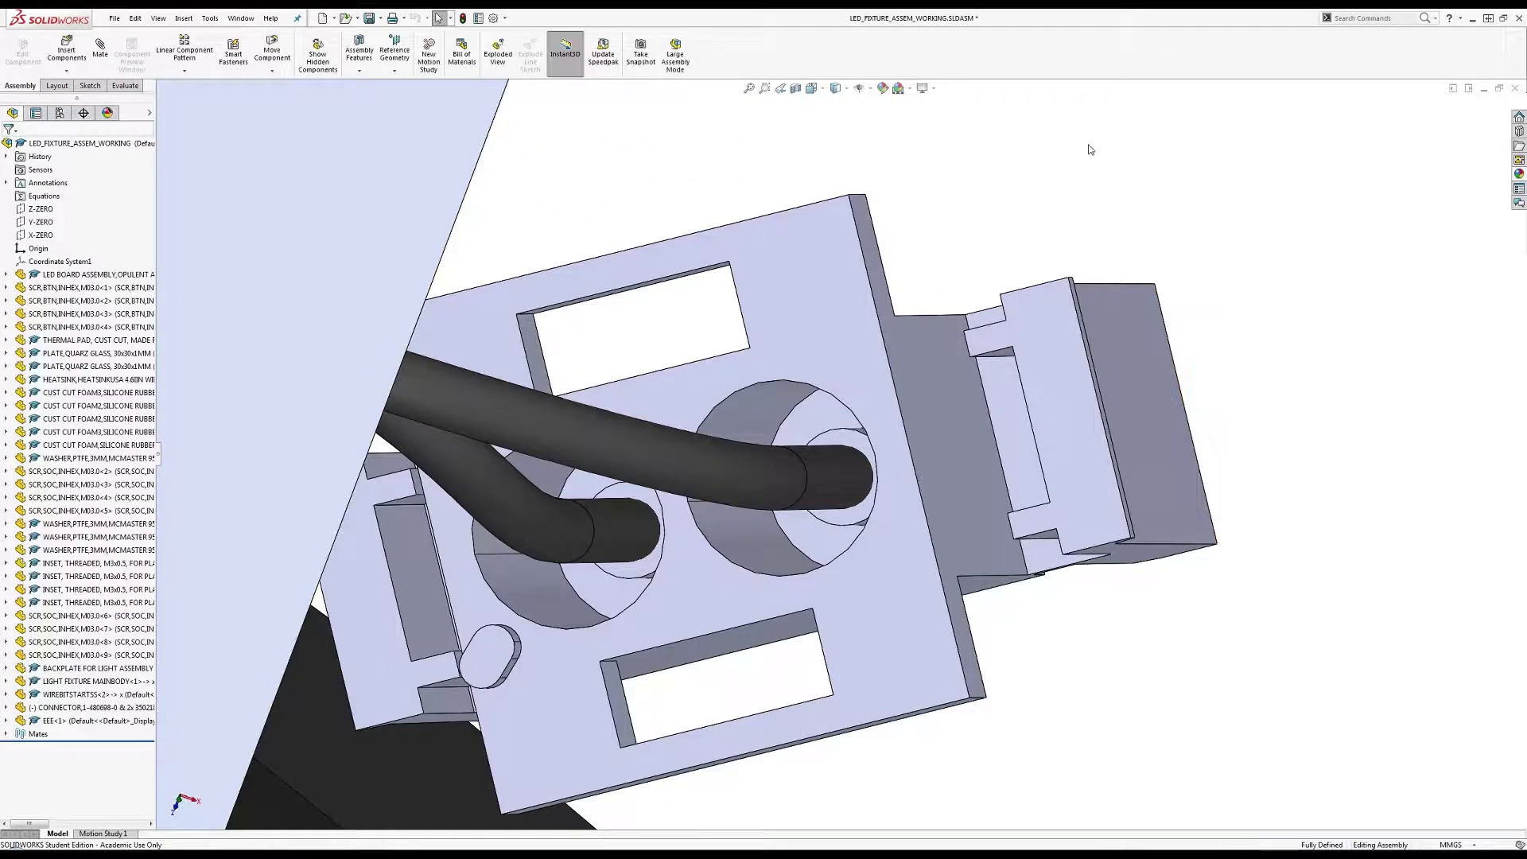
Add a distance mate between the connector's inner bore face and the end face of the EEE wire.
{"action": "left_click", "coordinate": [98, 52]}
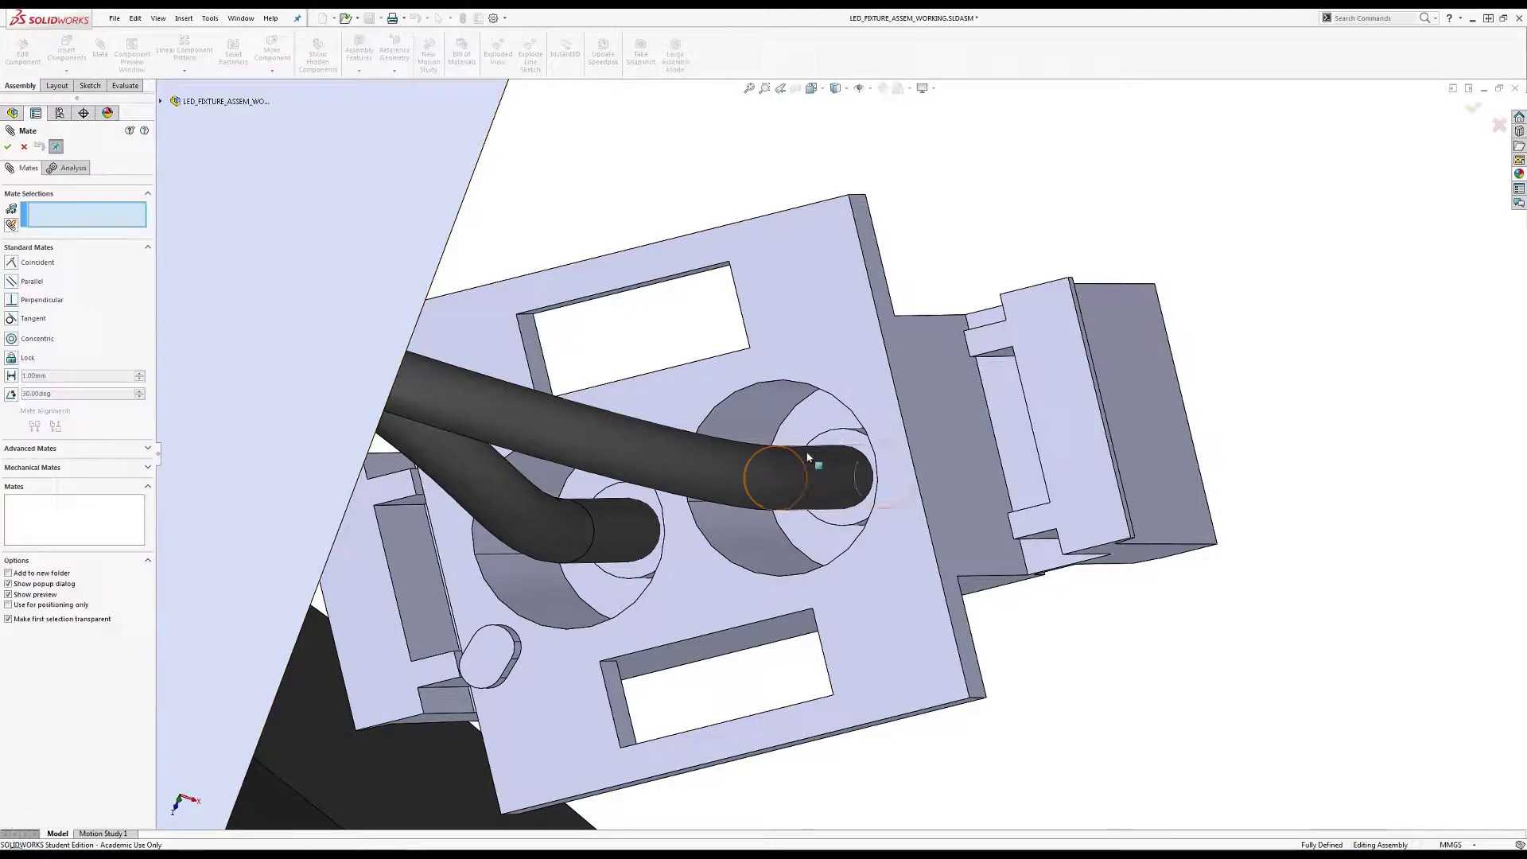
{"action": "left_click", "coordinate": [811, 531]}
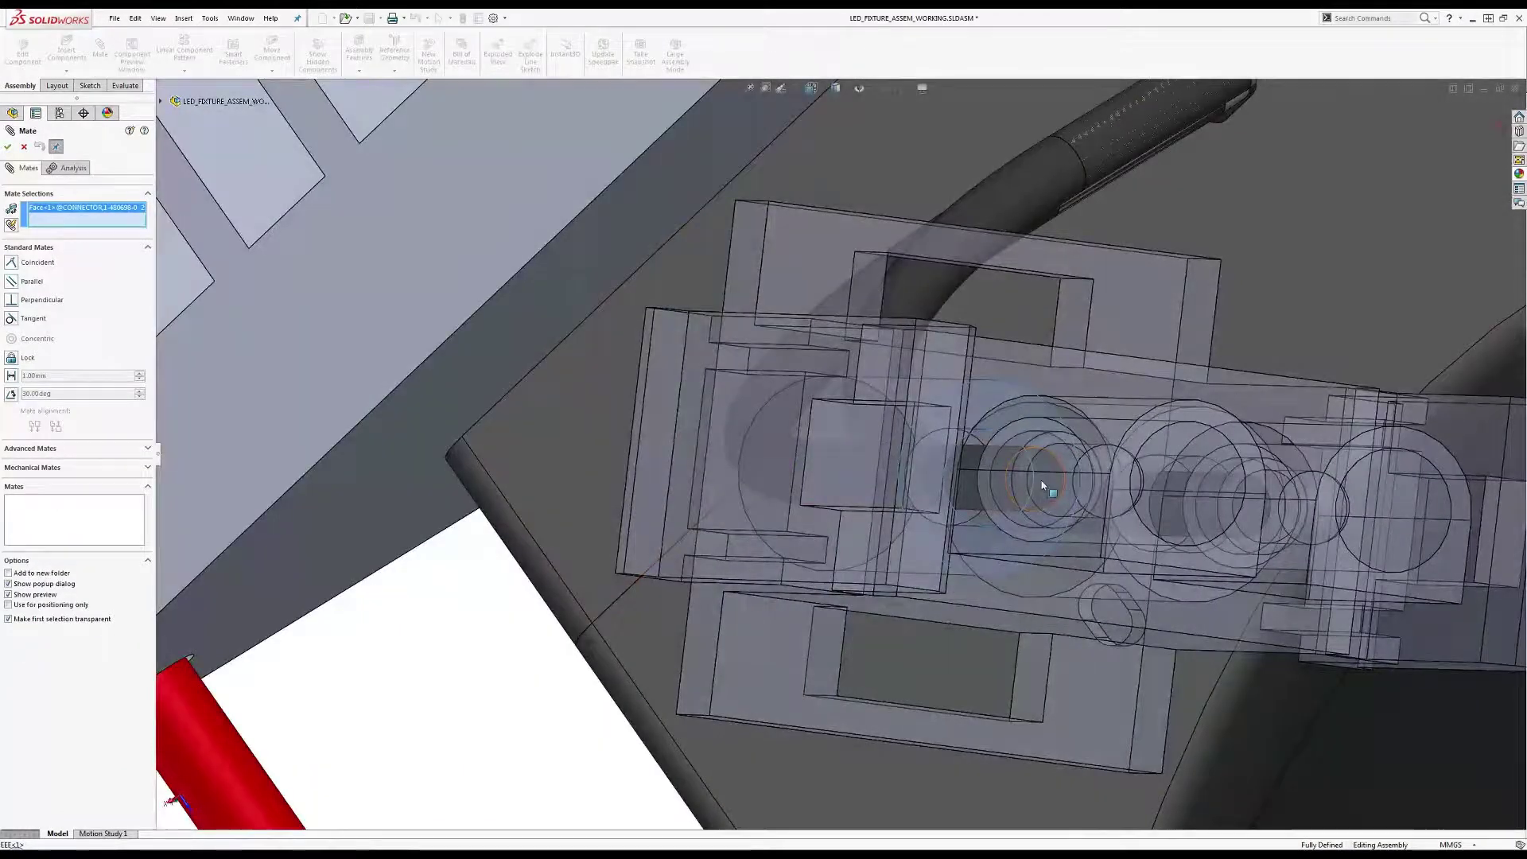
{"action": "left_click", "coordinate": [1042, 485]}
{"action": "left_click", "coordinate": [12, 376]}
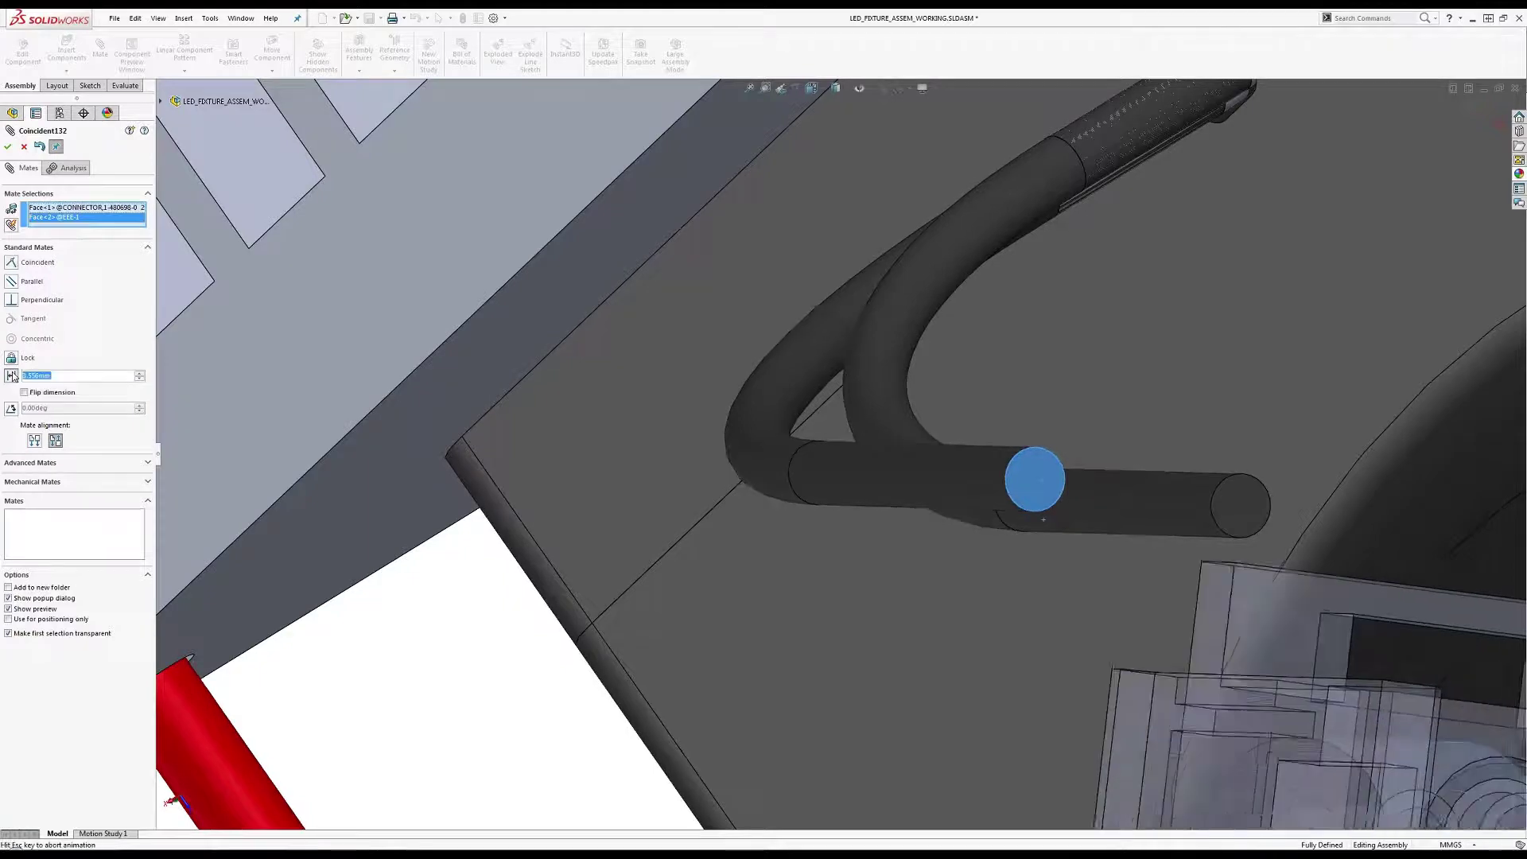
{"action": "left_click", "coordinate": [7, 147]}
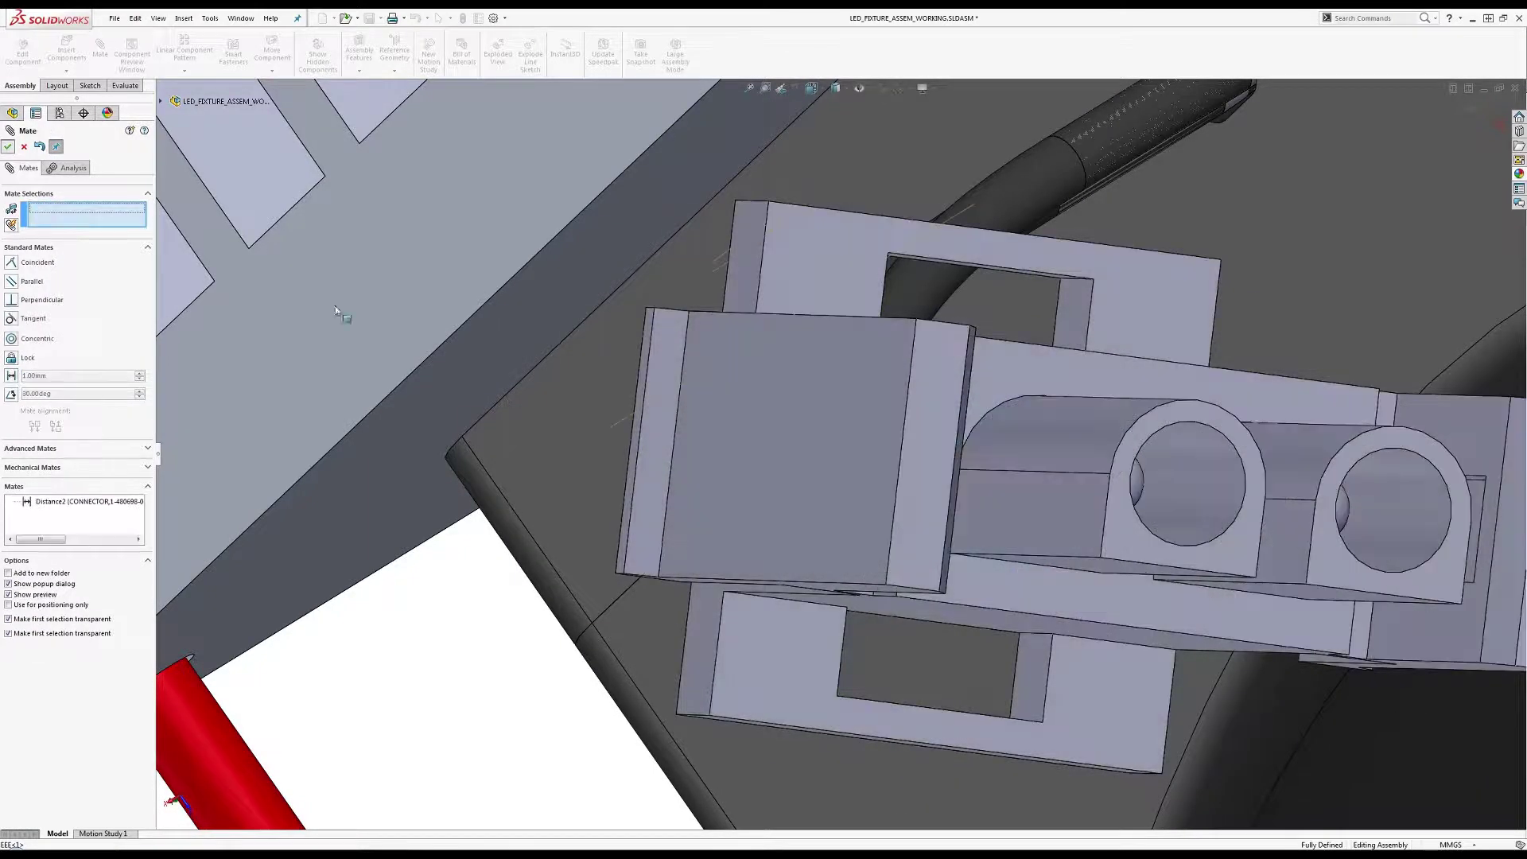
Mate the connector's two large bores concentric with the two straight wire ends of the EEE part and finish mating.
{"action": "middle_click_drag", "start_coordinate": [341, 313], "coordinate": [971, 446]}
{"action": "left_click", "coordinate": [280, 602]}
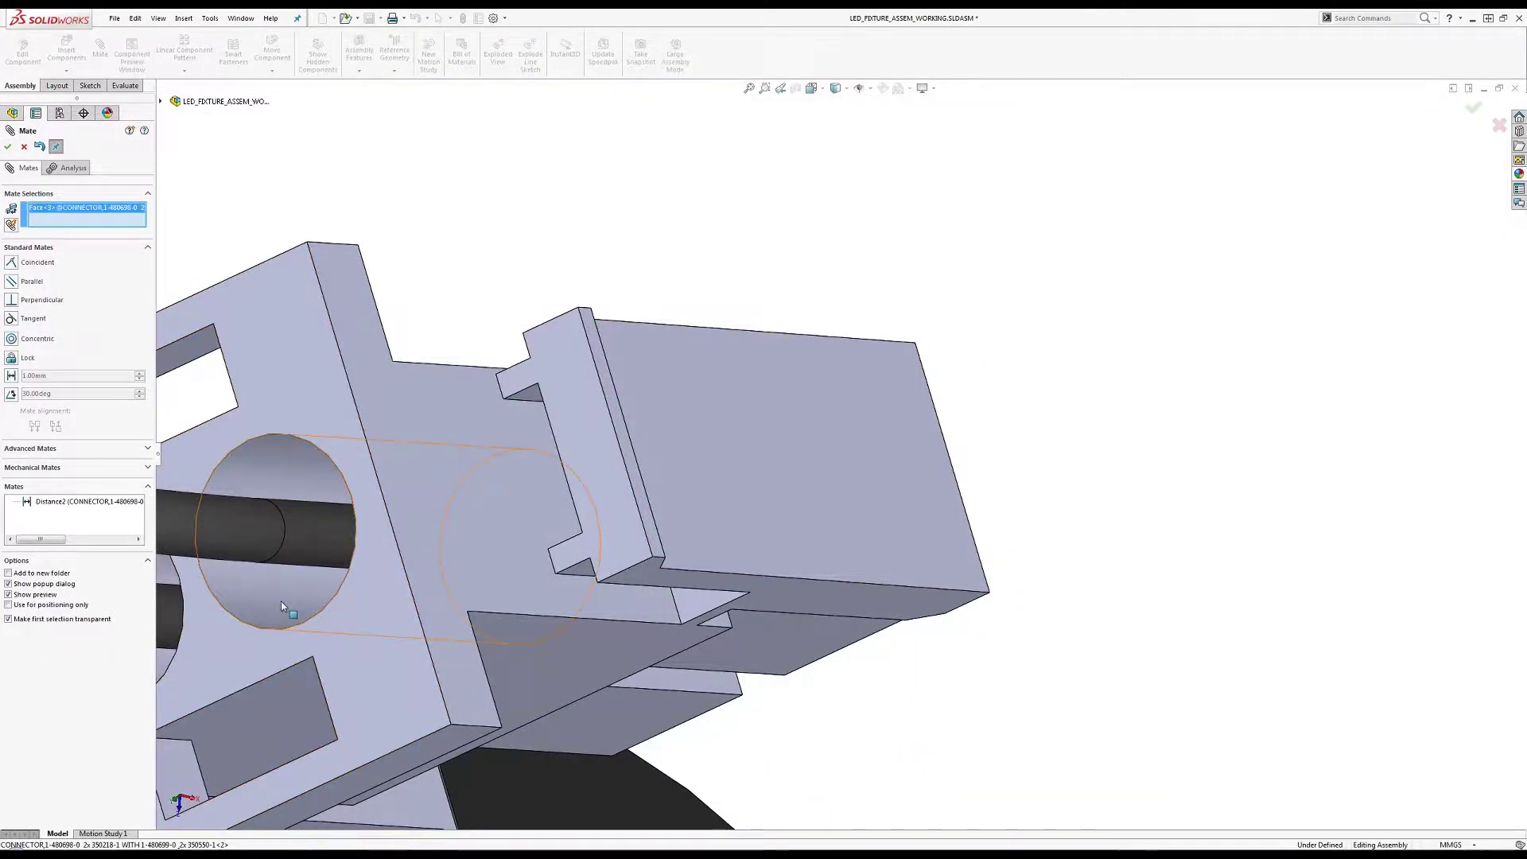
{"action": "left_click", "coordinate": [315, 536]}
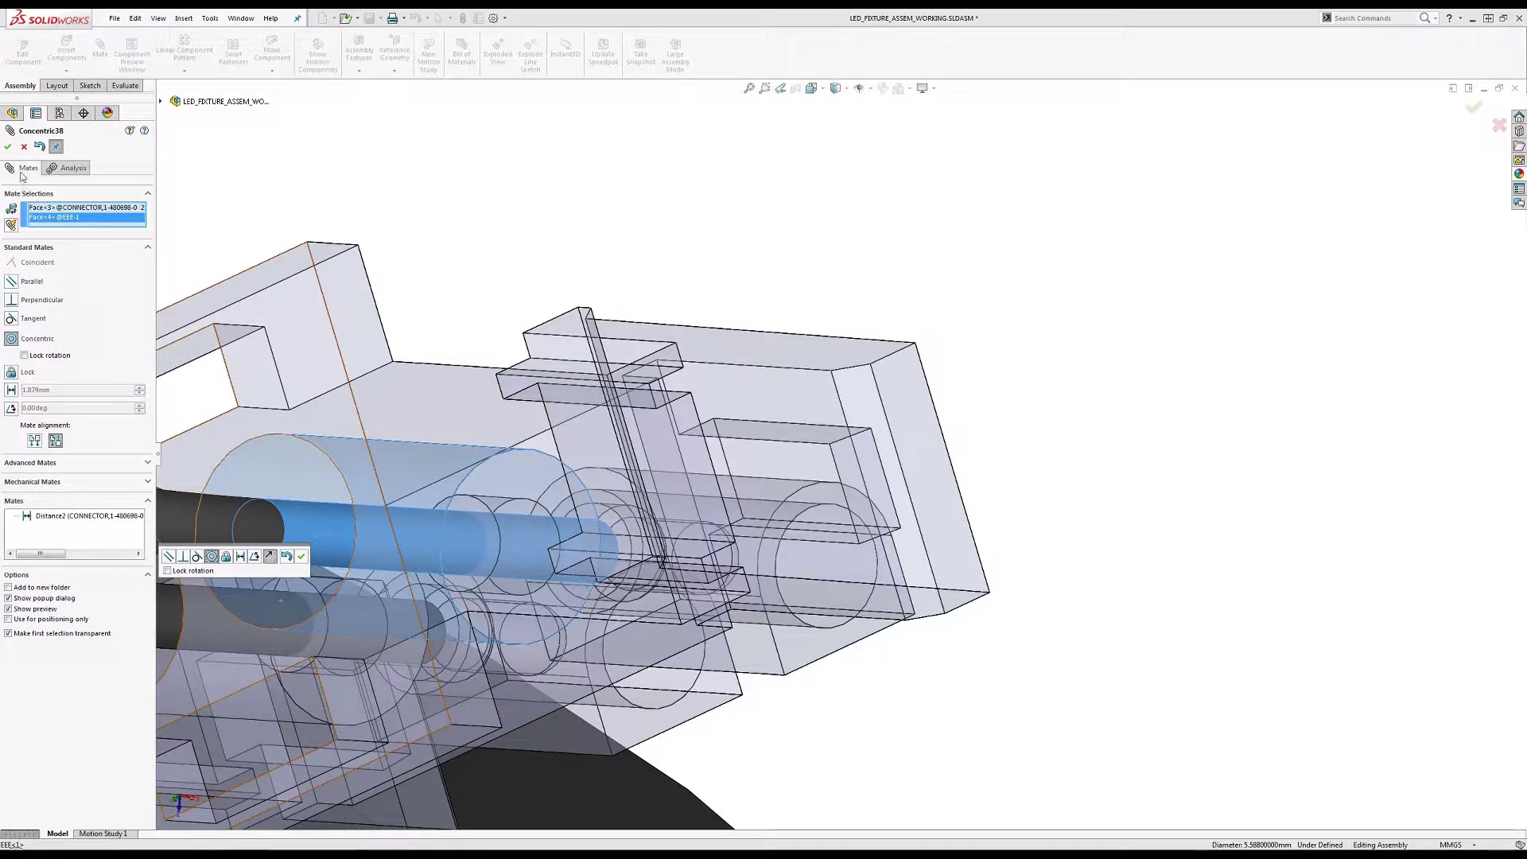
{"action": "left_click", "coordinate": [7, 147]}
{"action": "middle_click_drag", "start_coordinate": [262, 509], "coordinate": [365, 610]}
{"action": "left_click", "coordinate": [491, 563]}
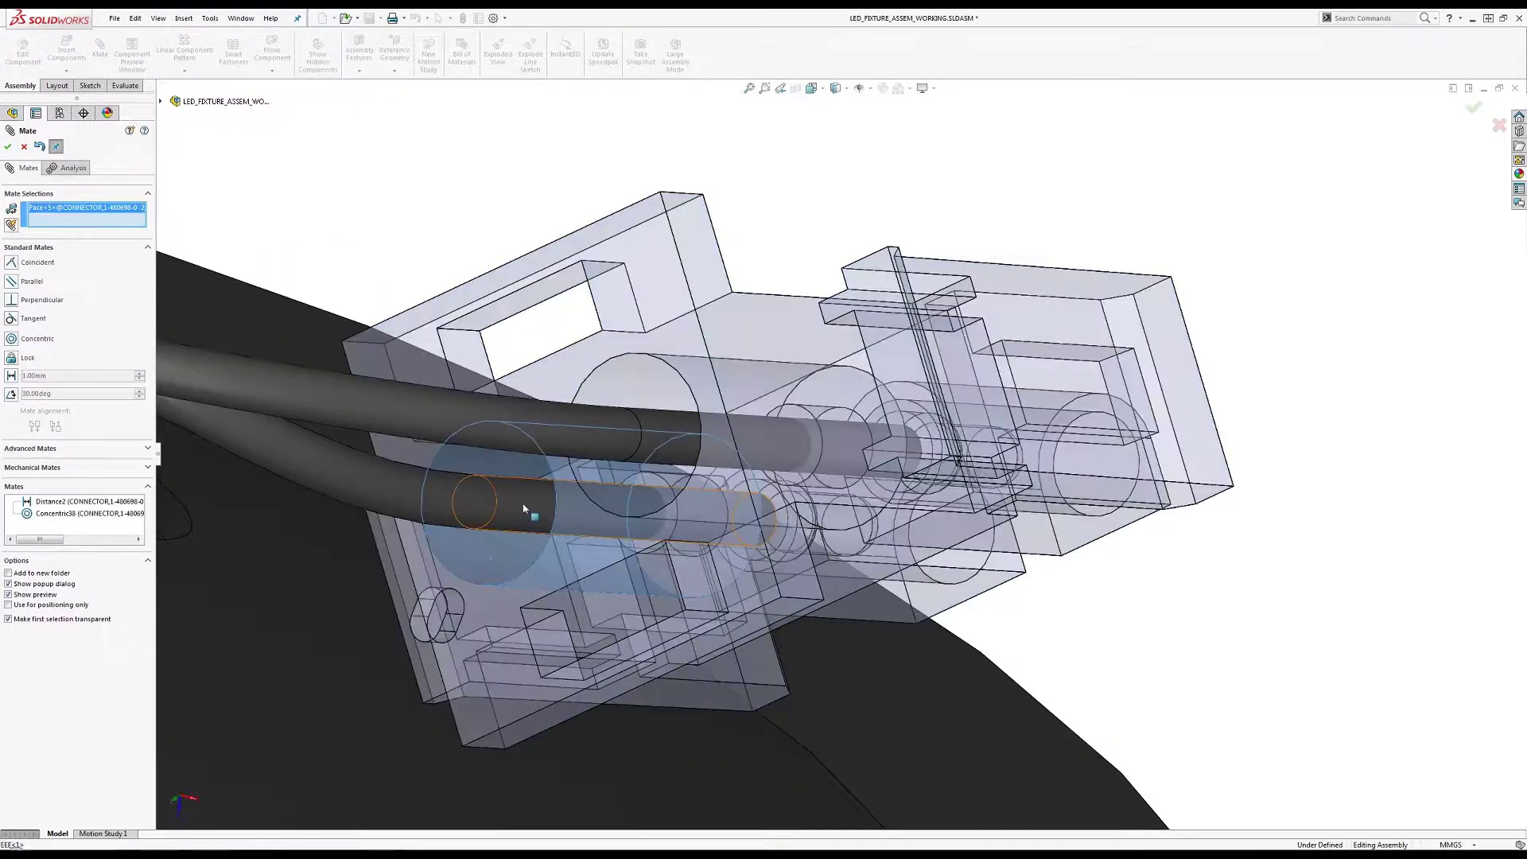
{"action": "left_click", "coordinate": [509, 509]}
{"action": "left_click", "coordinate": [7, 146]}
{"action": "left_click", "coordinate": [9, 147]}
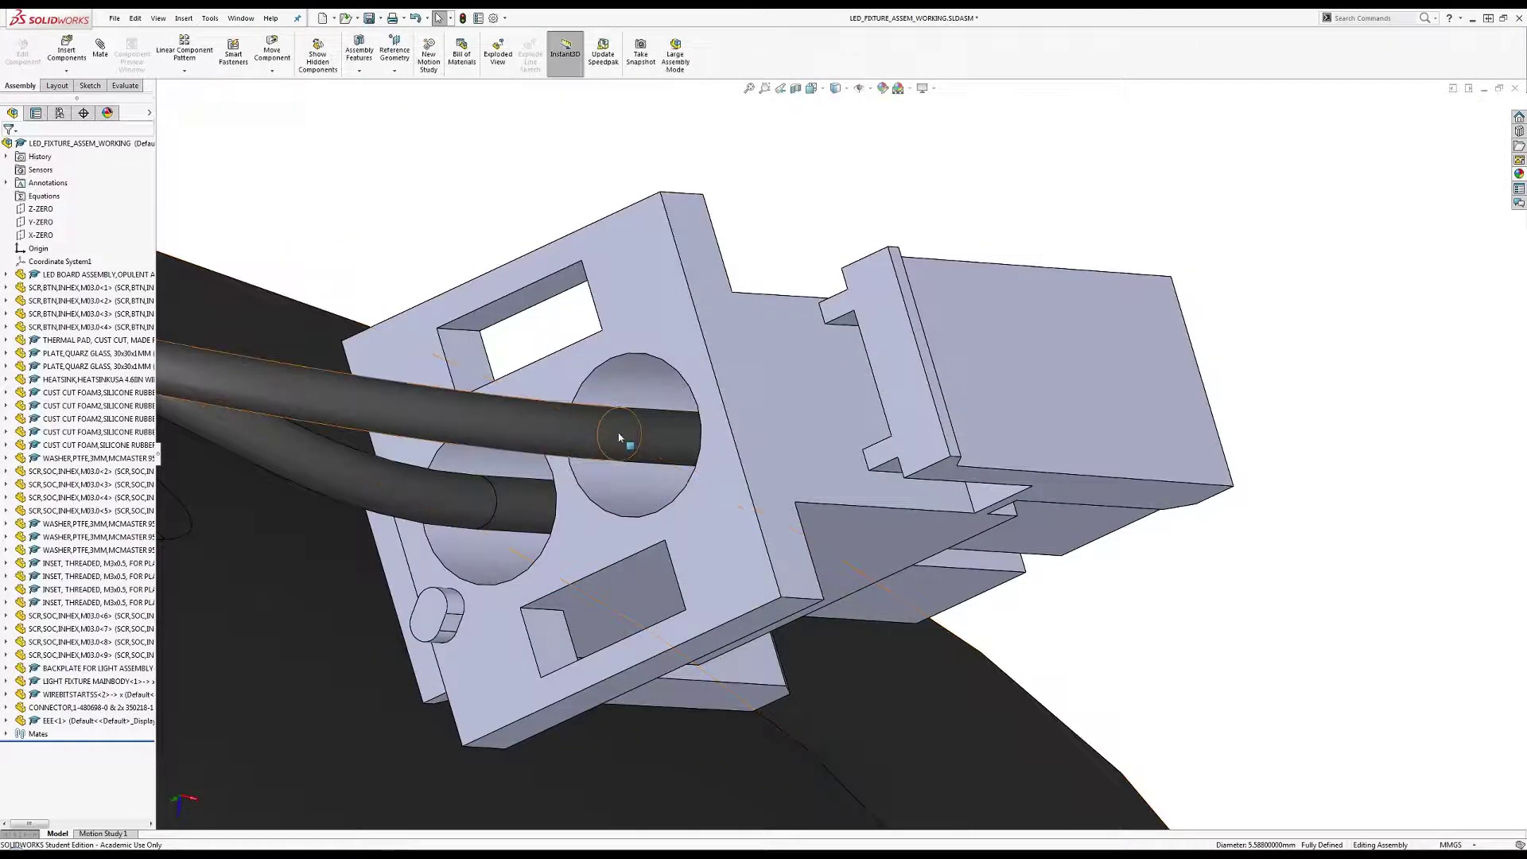
Close the LED_FIXTURE_ASSEM_WORKING assembly and save all of its modified documents.
{"action": "scroll", "coordinate": [631, 461], "scroll_direction": "up", "scroll_amount": 10}
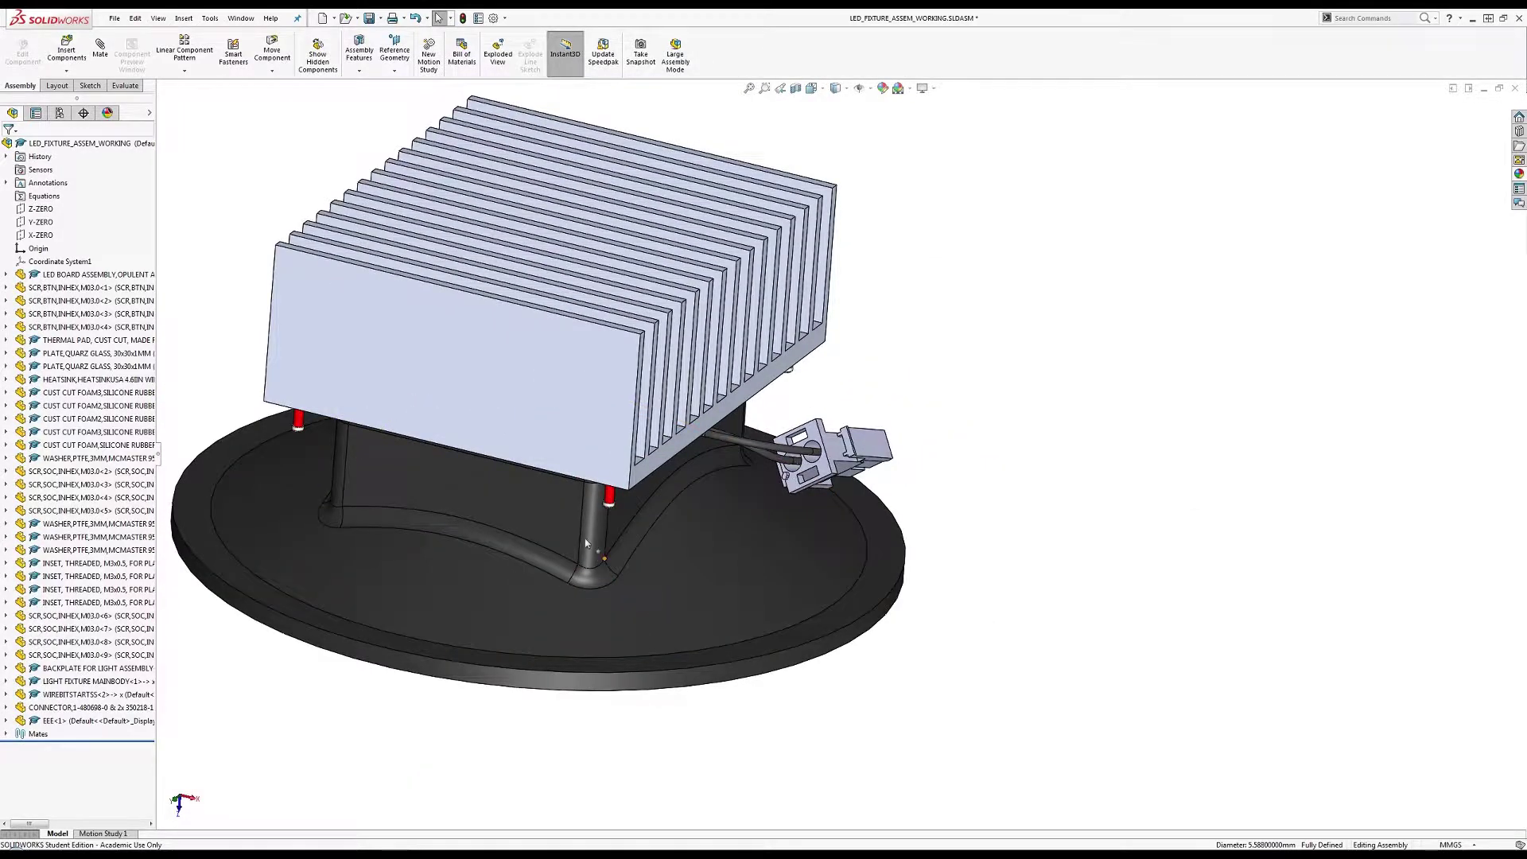
{"action": "middle_click_drag", "start_coordinate": [638, 606], "coordinate": [671, 507]}
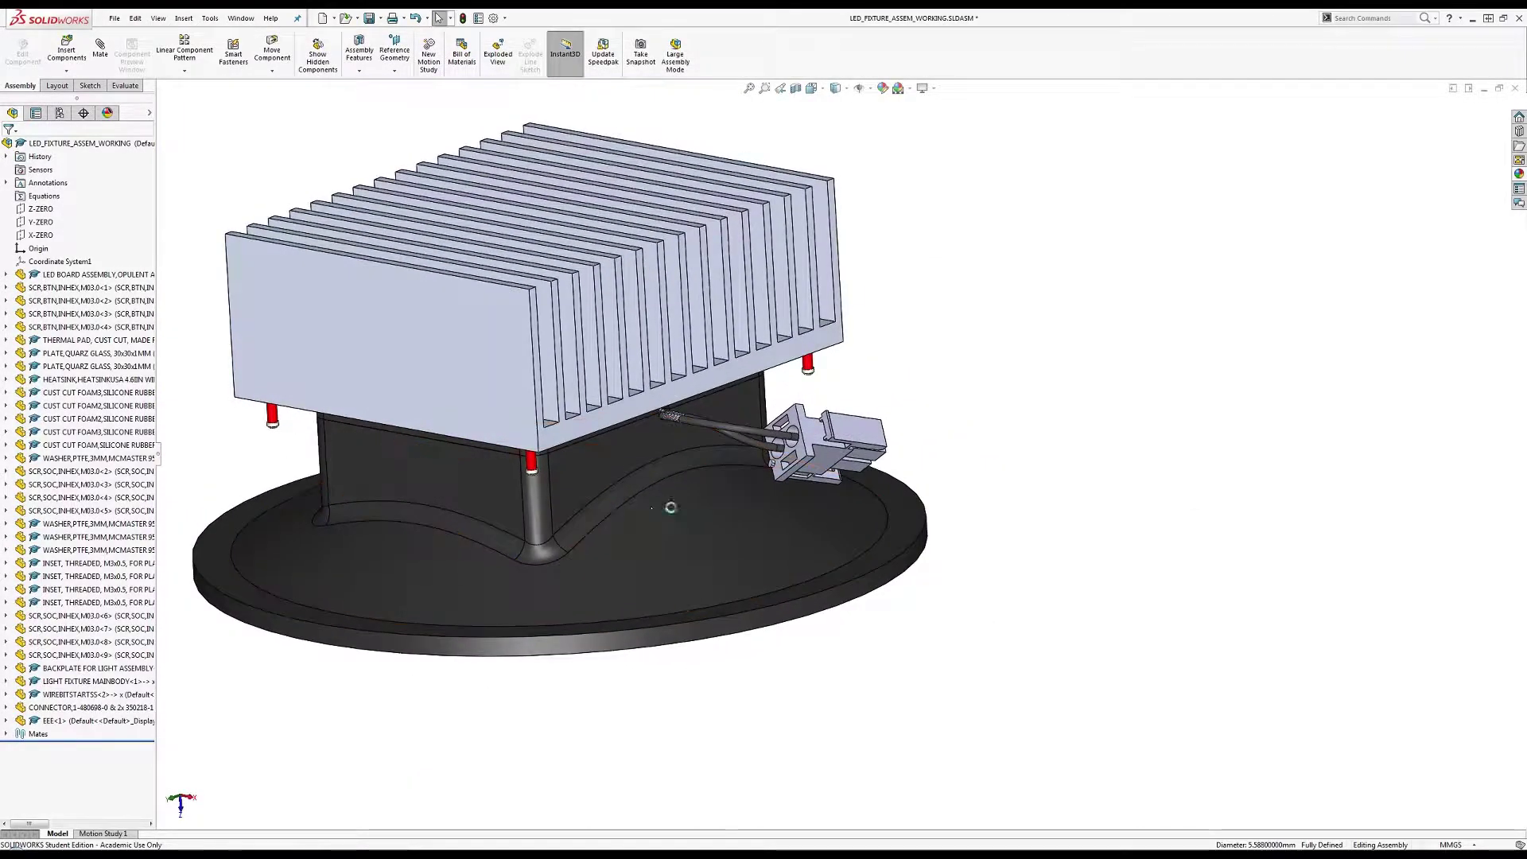
{"action": "left_click", "coordinate": [1513, 90]}
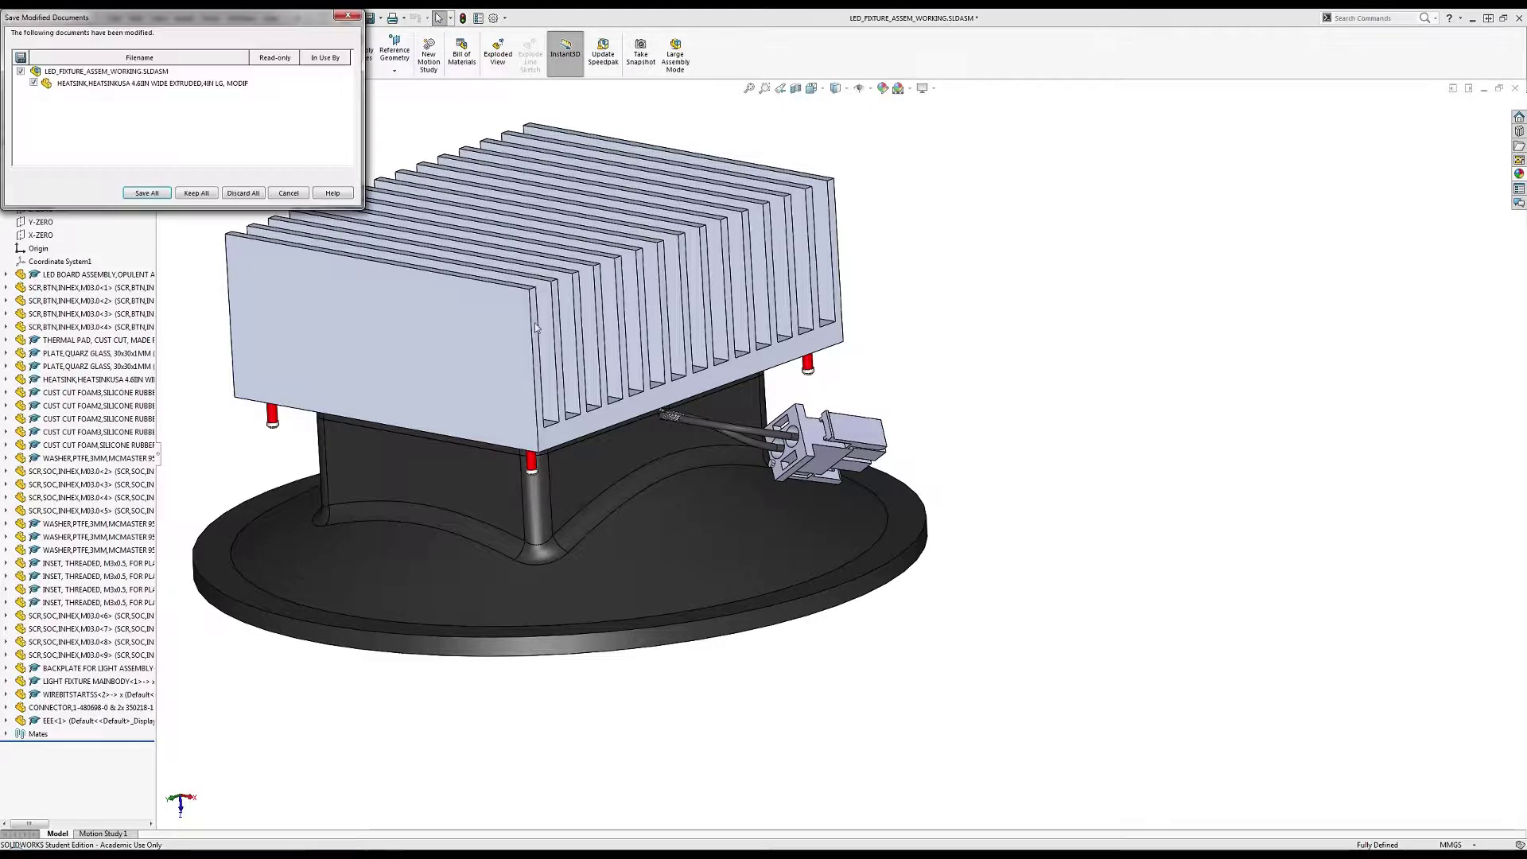
{"action": "left_click", "coordinate": [147, 193]}
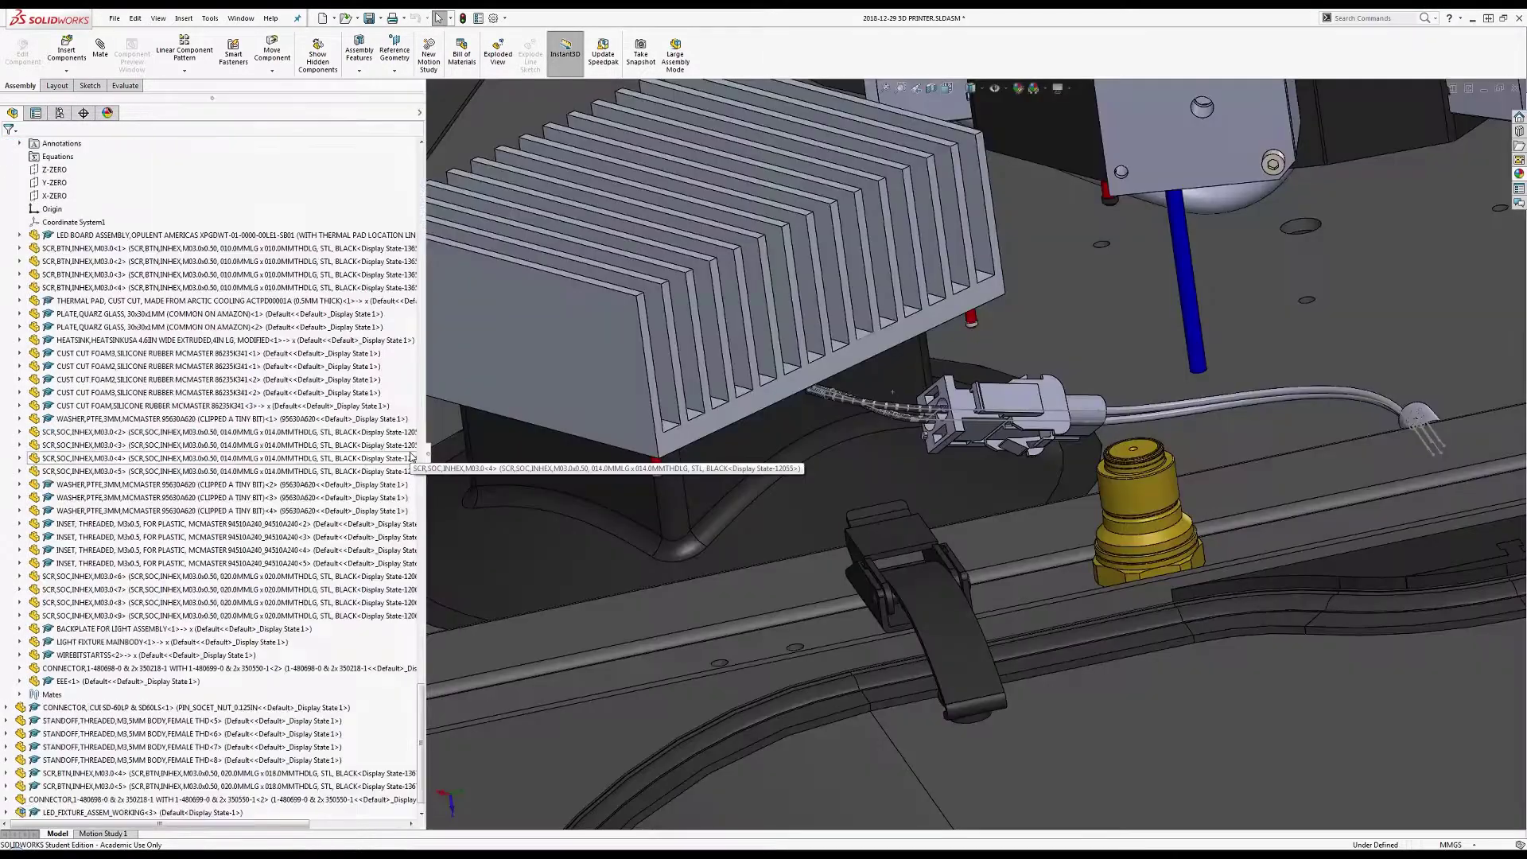
Examine the LED fixture's inline connector and the cable running to the power plug in the 3D printer assembly.
{"action": "scroll", "coordinate": [1233, 404], "scroll_direction": "up", "scroll_amount": 3}
{"action": "scroll", "coordinate": [1225, 435], "scroll_direction": "down", "scroll_amount": 3}
{"action": "middle_click_drag", "start_coordinate": [1212, 459], "coordinate": [1117, 615]}
{"action": "scroll", "coordinate": [951, 566], "scroll_direction": "up", "scroll_amount": 5}
{"action": "middle_click_drag", "start_coordinate": [875, 525], "coordinate": [795, 493]}
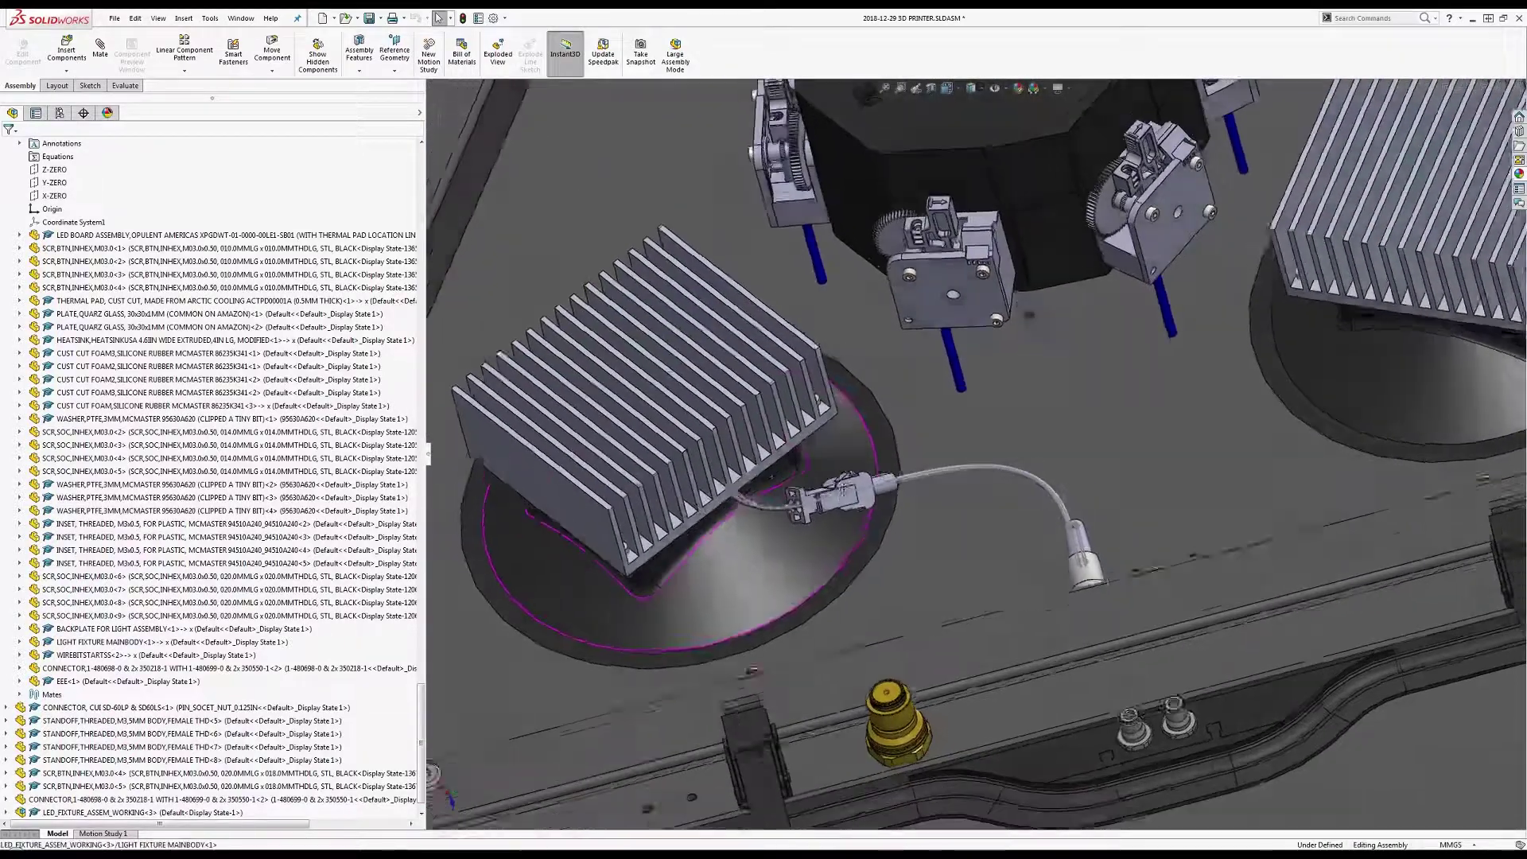
{"action": "scroll", "coordinate": [765, 482], "scroll_direction": "down", "scroll_amount": 2}
{"action": "scroll", "coordinate": [1295, 327], "scroll_direction": "up", "scroll_amount": 3}
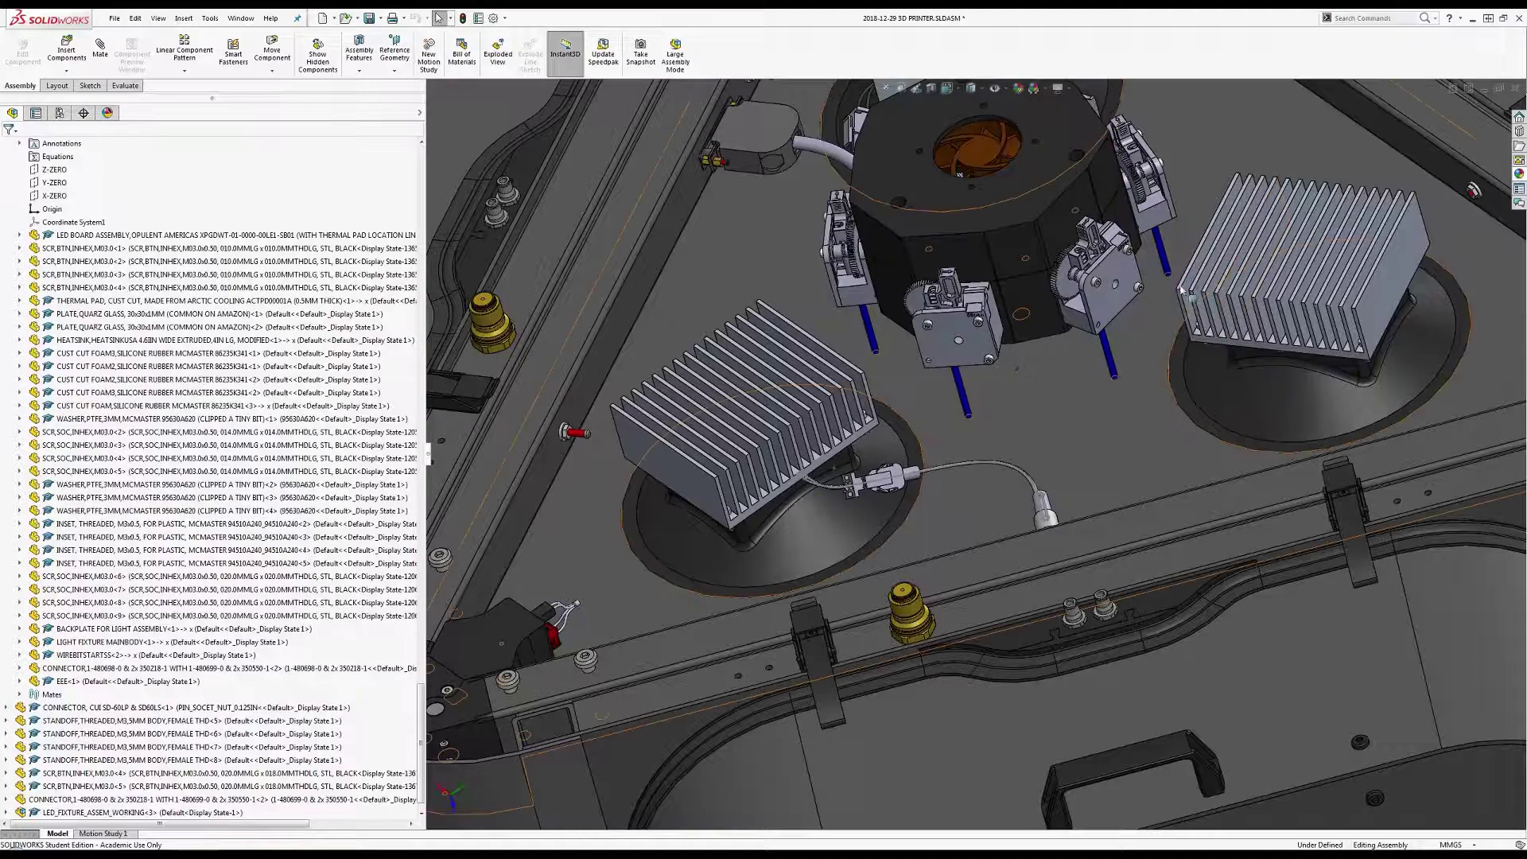
{"action": "scroll", "coordinate": [1040, 521], "scroll_direction": "down", "scroll_amount": 1}
{"action": "scroll", "coordinate": [1036, 529], "scroll_direction": "down", "scroll_amount": 3}
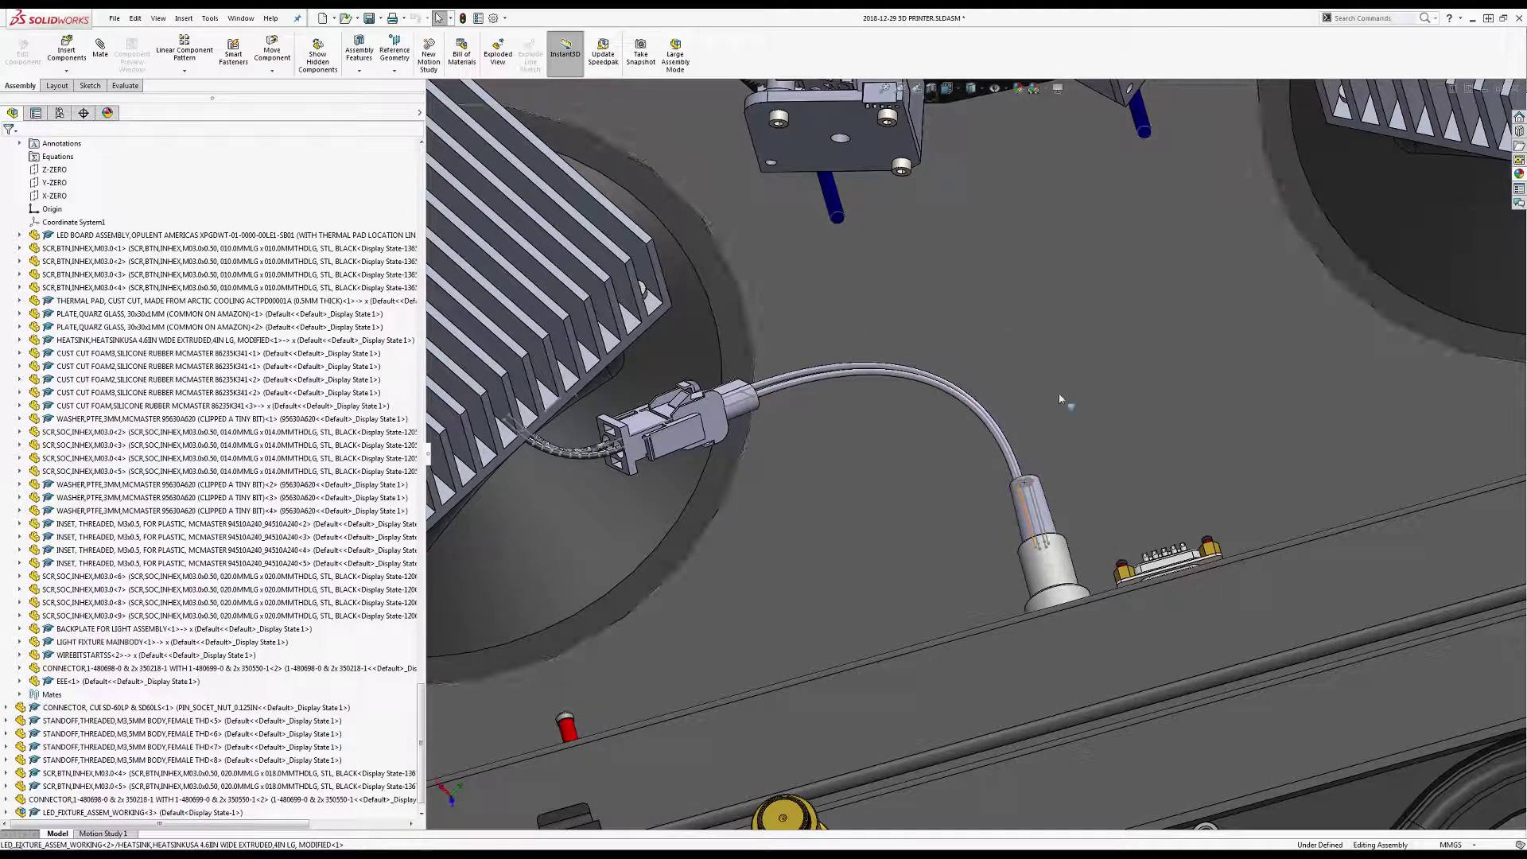
{"action": "scroll", "coordinate": [1034, 526], "scroll_direction": "up", "scroll_amount": 2}
{"action": "scroll", "coordinate": [772, 436], "scroll_direction": "down", "scroll_amount": 2}
{"action": "mouse_move", "coordinate": [772, 436]}
{"action": "middle_mouse_down"}
{"action": "mouse_move", "coordinate": [740, 368]}
{"action": "mouse_move", "coordinate": [776, 438]}
{"action": "middle_mouse_up"}
{"action": "scroll", "coordinate": [1080, 466], "scroll_direction": "up", "scroll_amount": 8}
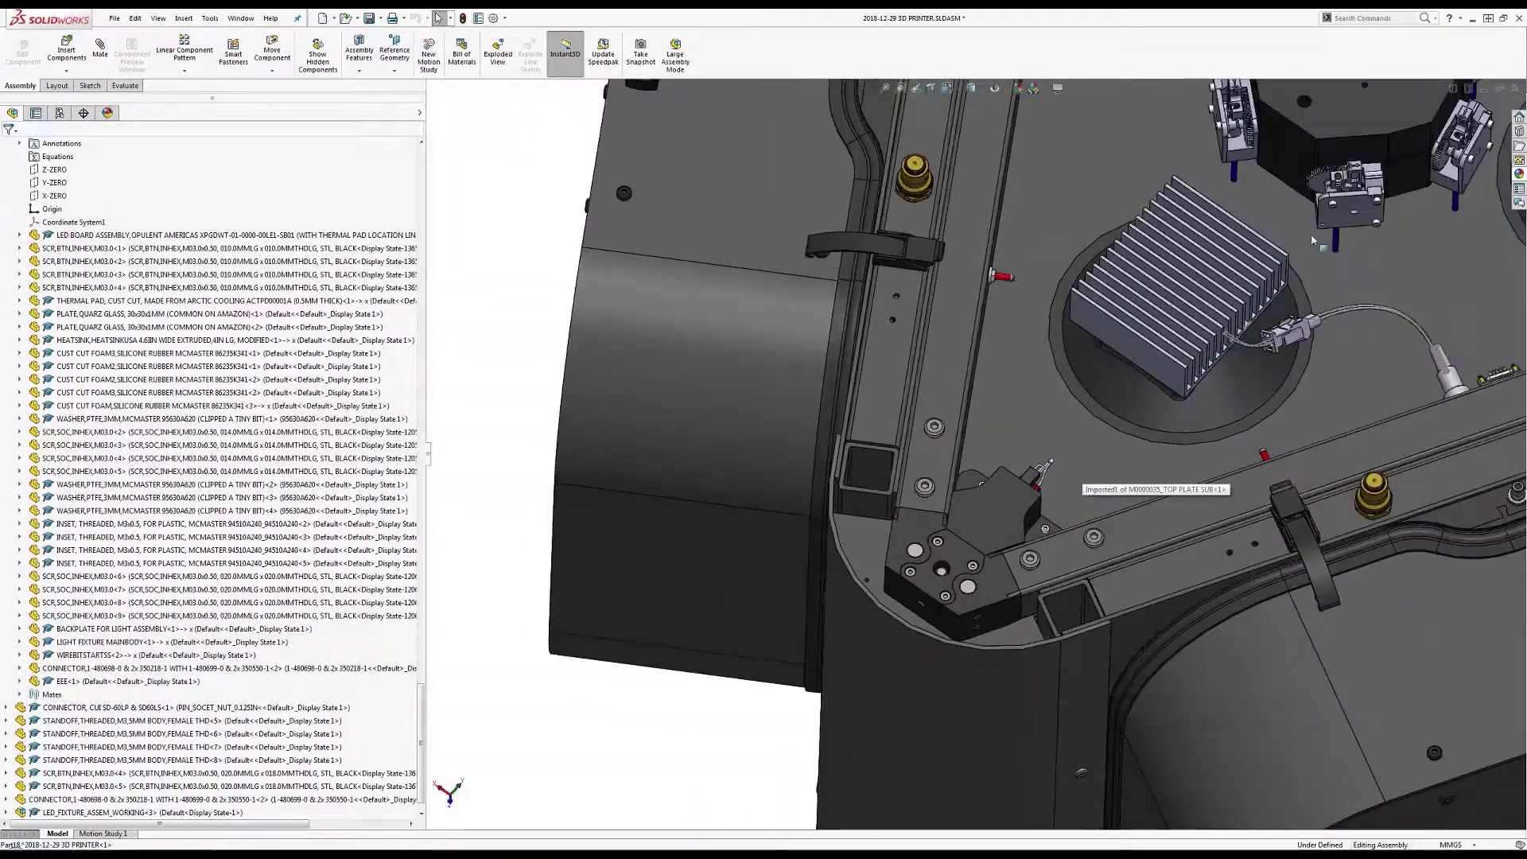
Examine the wire snippets at the limit switch of the endstop corner assembly and select their end face.
{"action": "scroll", "coordinate": [1246, 424], "scroll_direction": "down", "scroll_amount": 6}
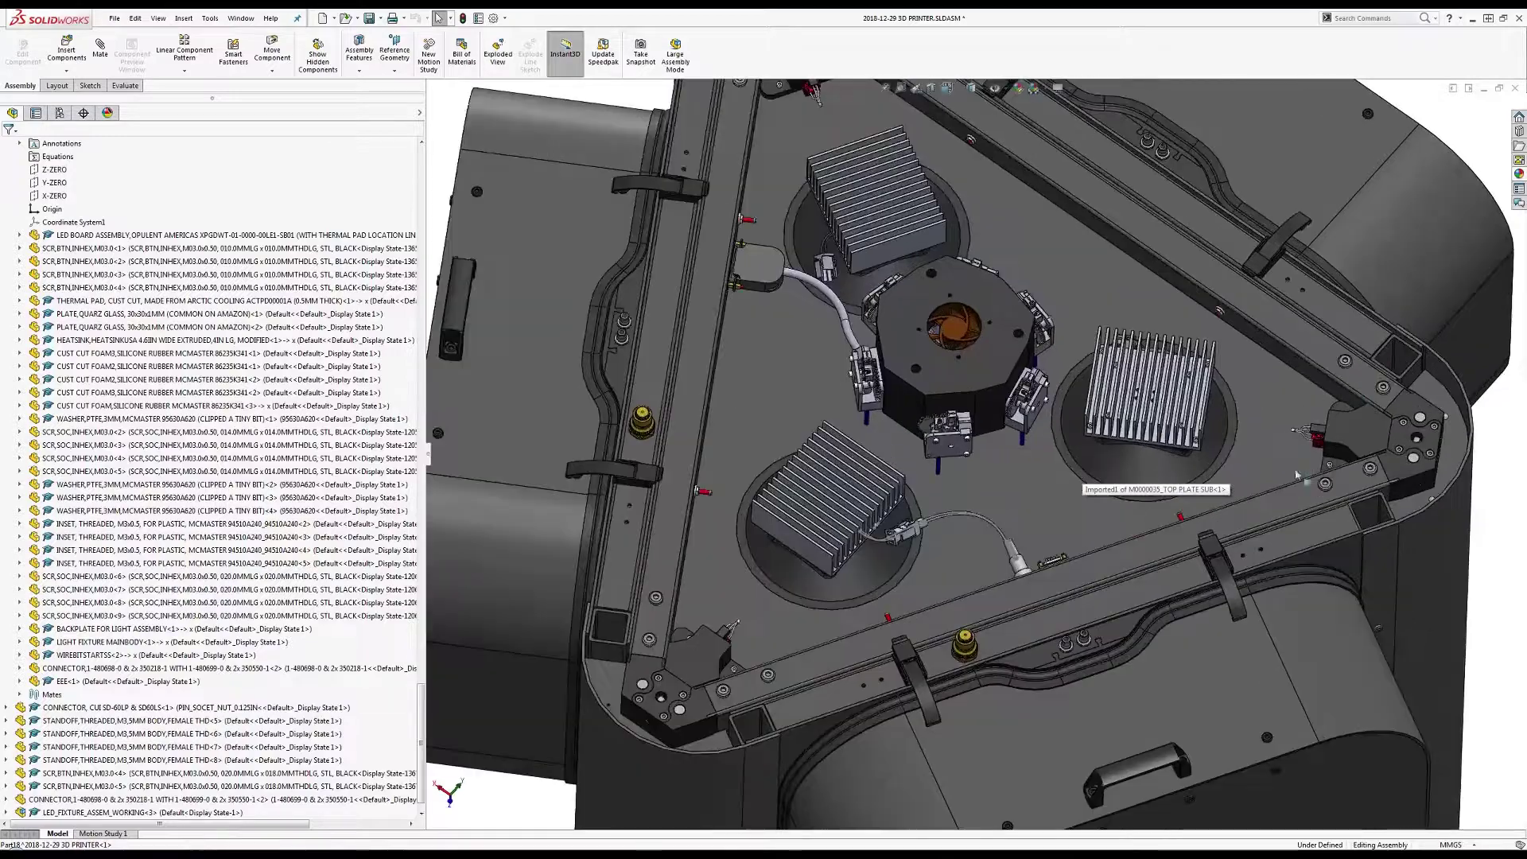
{"action": "scroll", "coordinate": [1246, 424], "scroll_direction": "down", "scroll_amount": 8}
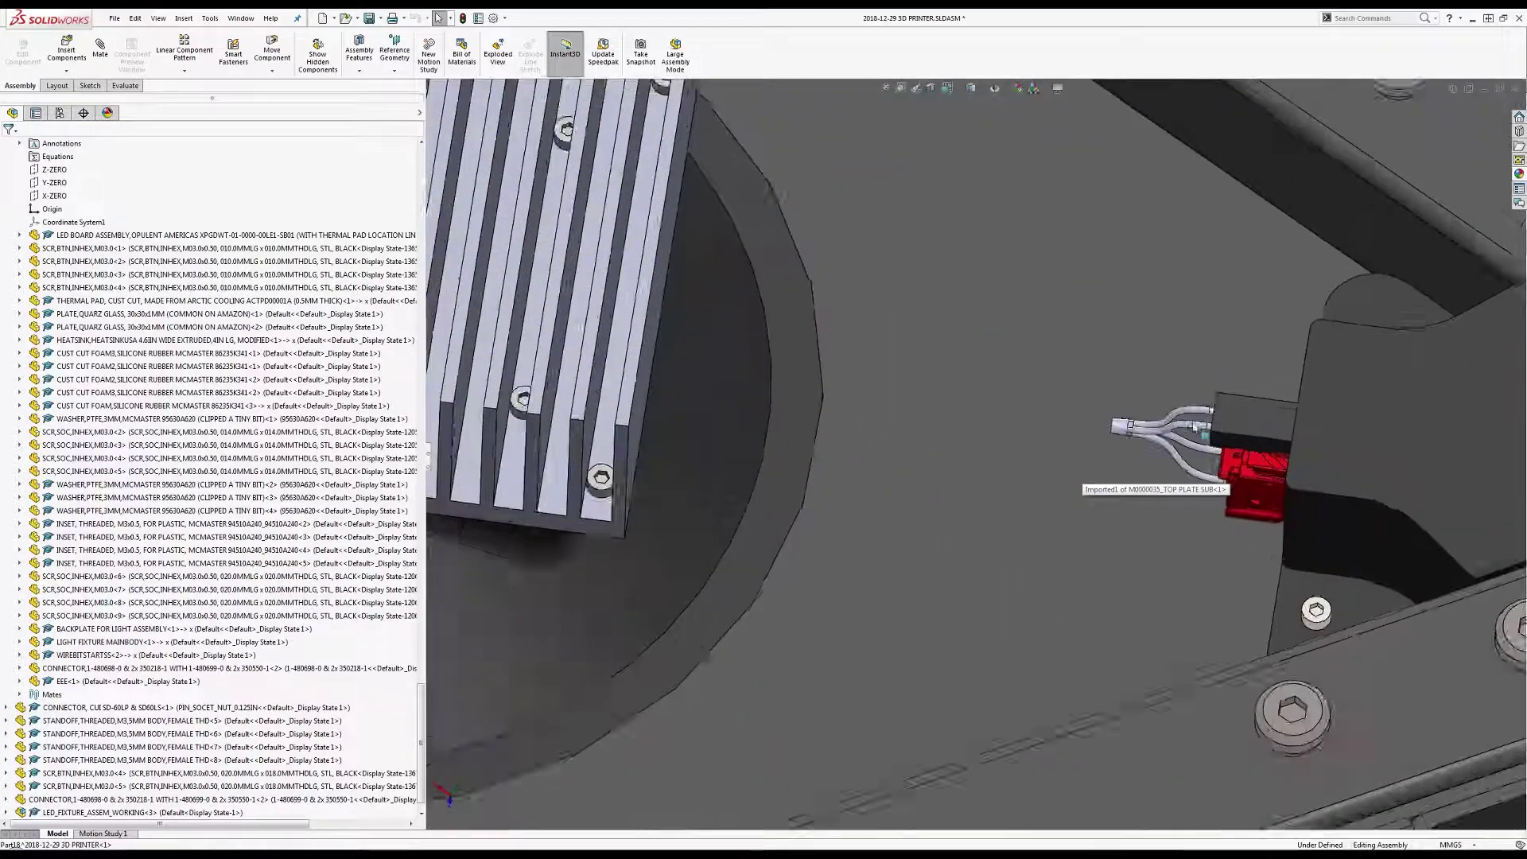
{"action": "scroll", "coordinate": [1257, 408], "scroll_direction": "down", "scroll_amount": 8}
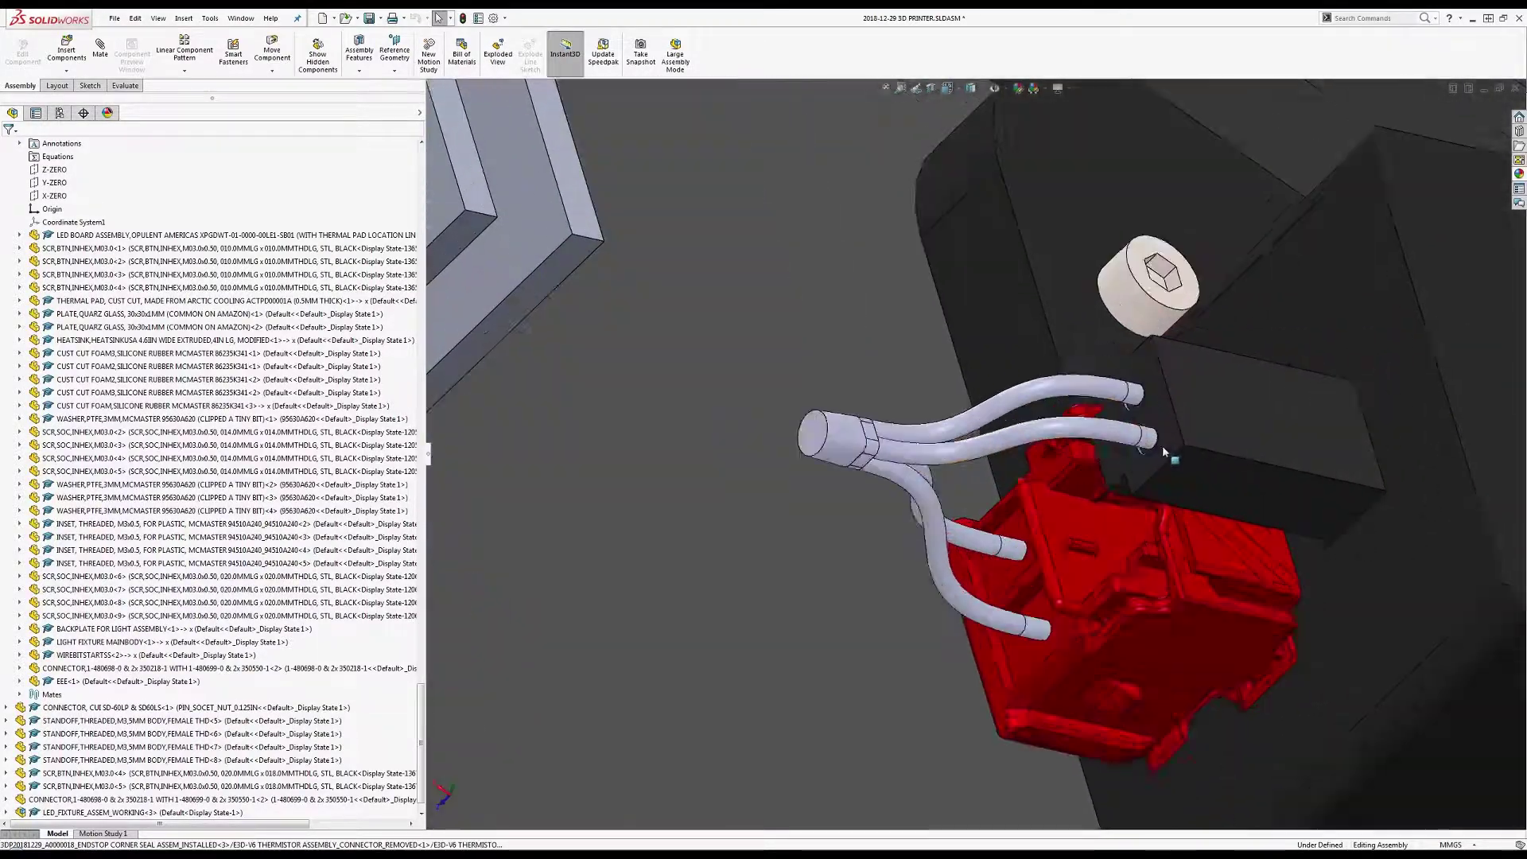
{"action": "middle_click_drag", "start_coordinate": [1125, 427], "coordinate": [1107, 421]}
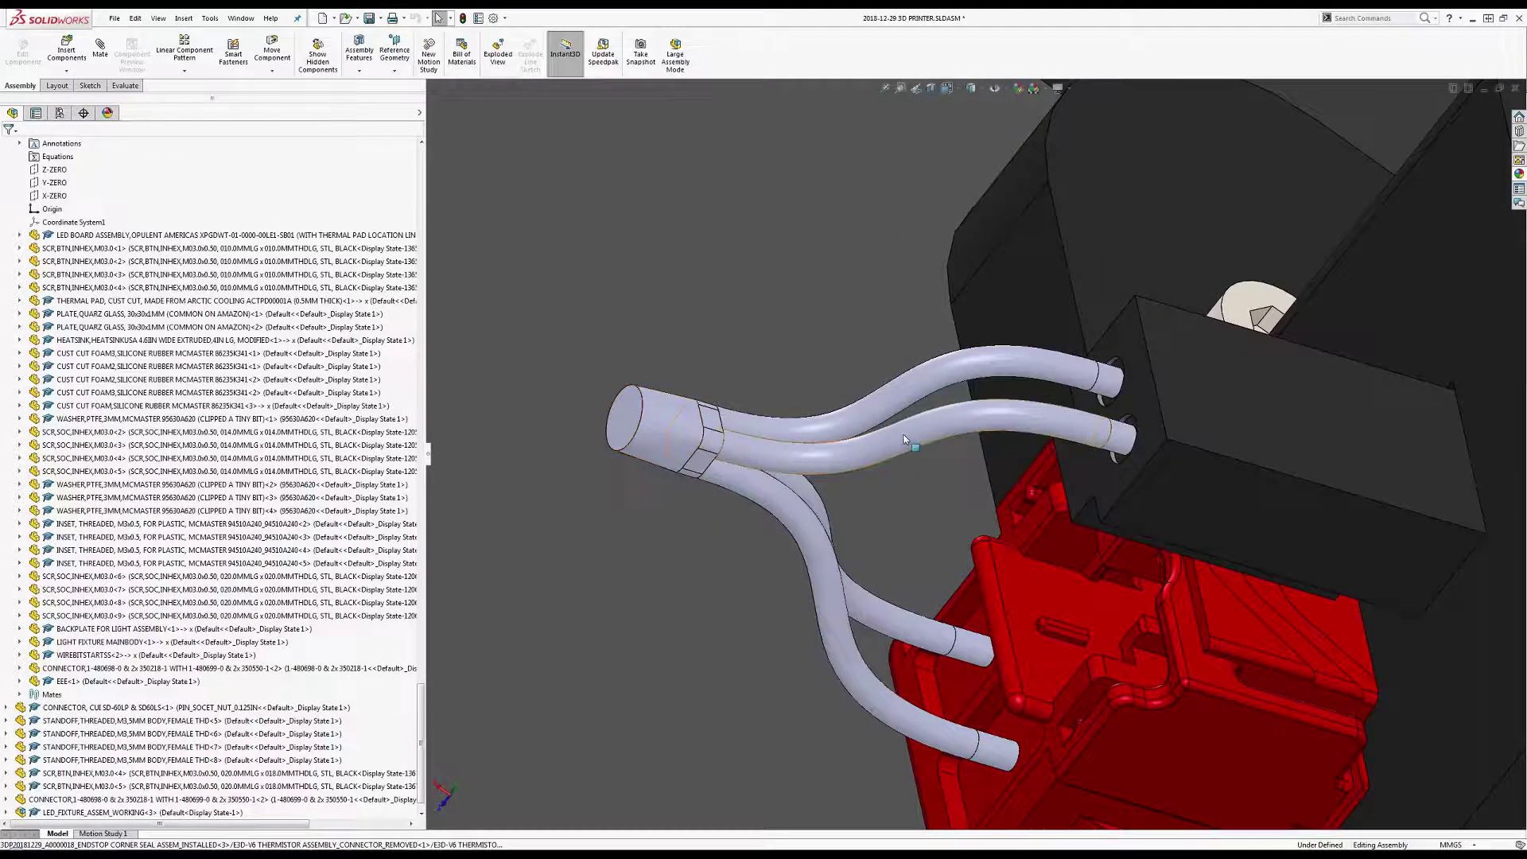
{"action": "mouse_move", "coordinate": [736, 453]}
{"action": "middle_mouse_down"}
{"action": "mouse_move", "coordinate": [694, 422]}
{"action": "mouse_move", "coordinate": [652, 421]}
{"action": "middle_mouse_up"}
{"action": "left_click", "coordinate": [667, 411]}
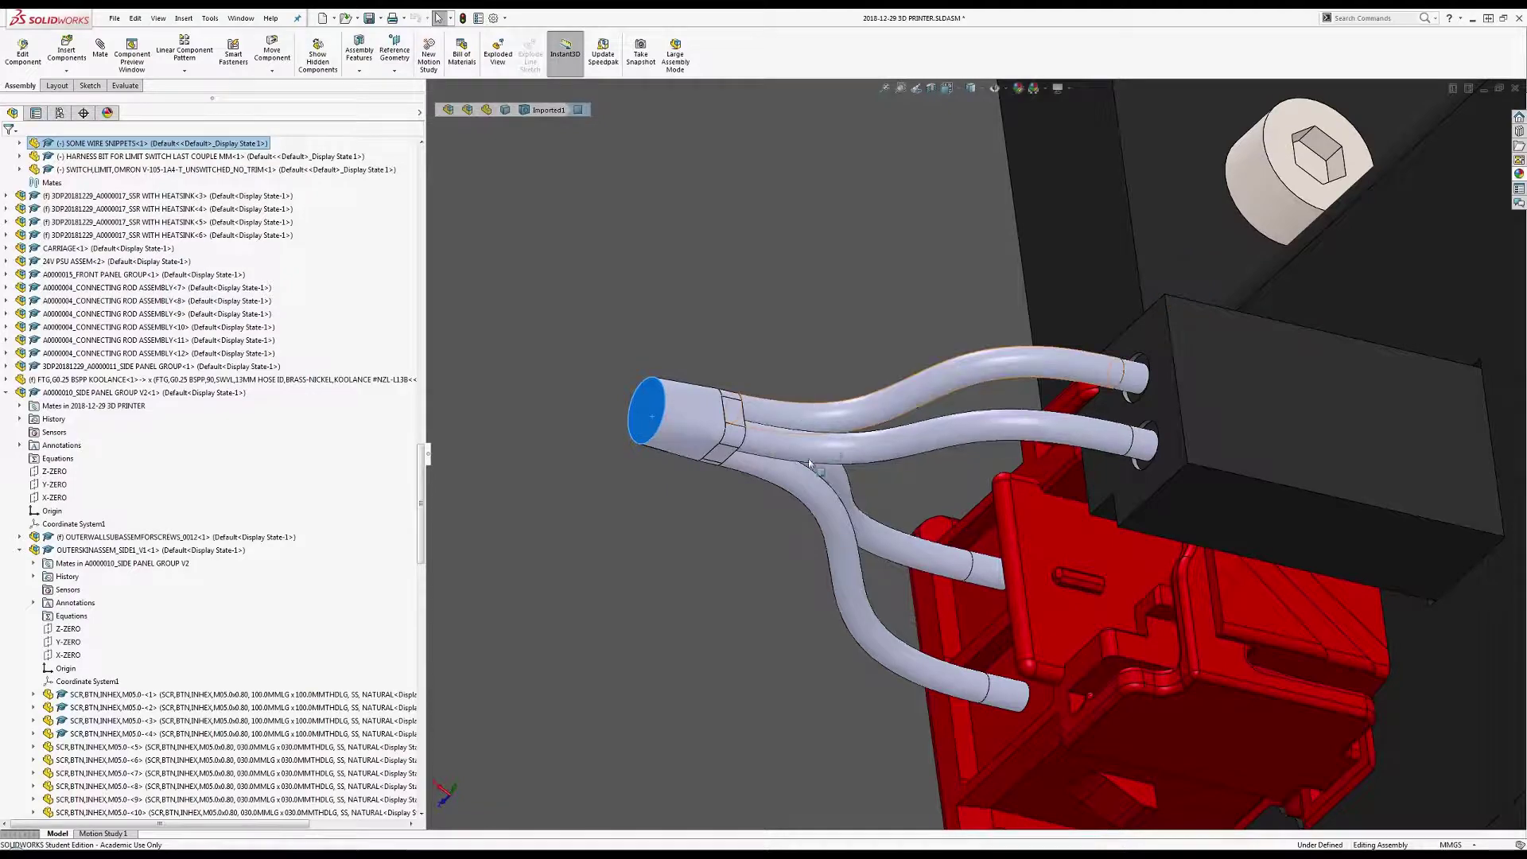
Review the wiring across the top plate, from the endstop corner to the LED fixture's connector cable.
{"action": "scroll", "coordinate": [809, 464], "scroll_direction": "up", "scroll_amount": 5}
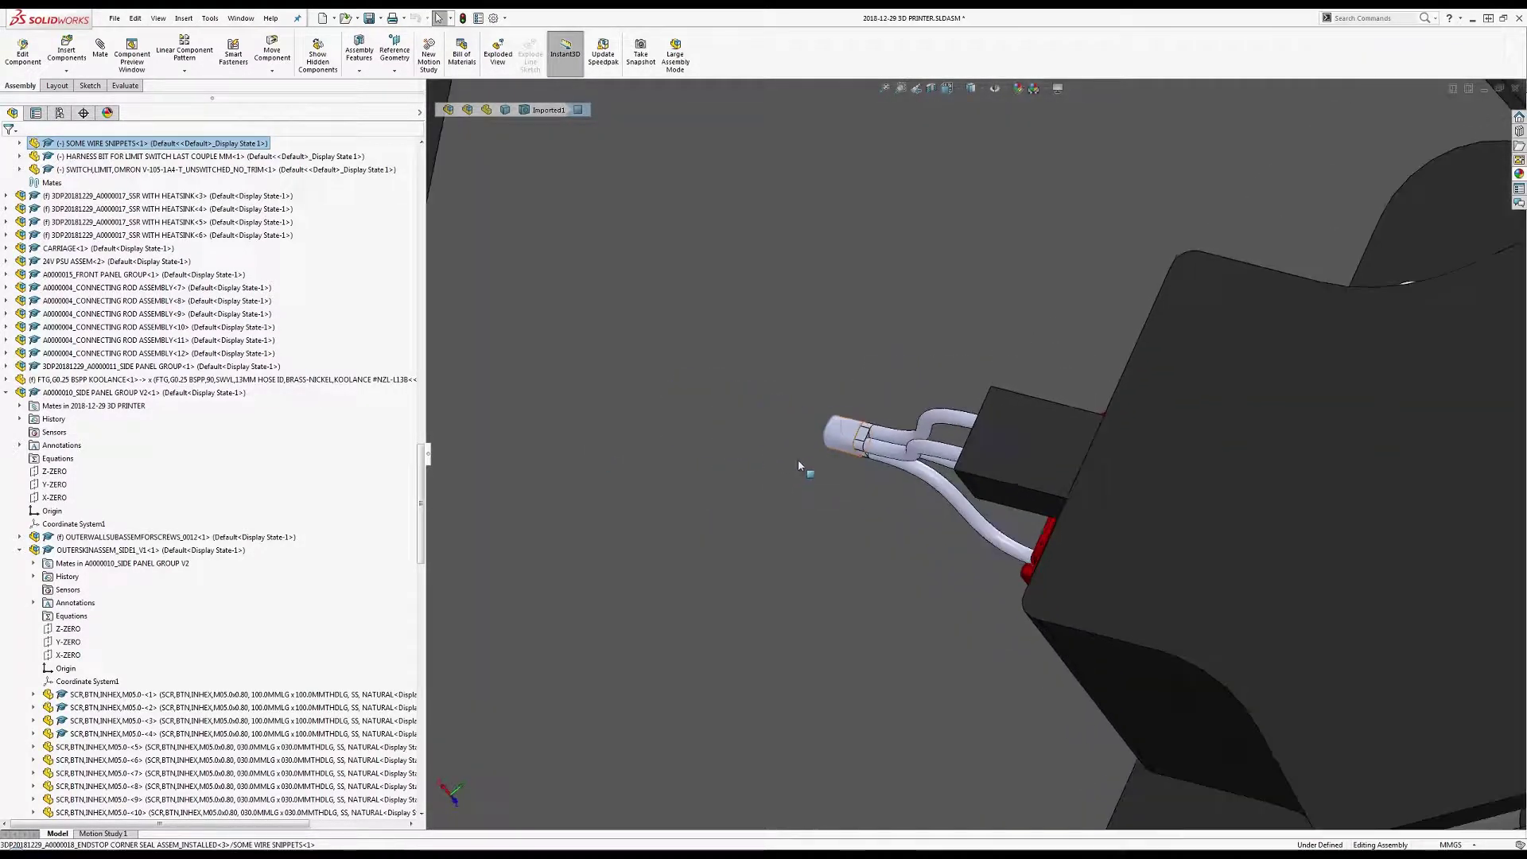
{"action": "scroll", "coordinate": [798, 466], "scroll_direction": "up", "scroll_amount": 8}
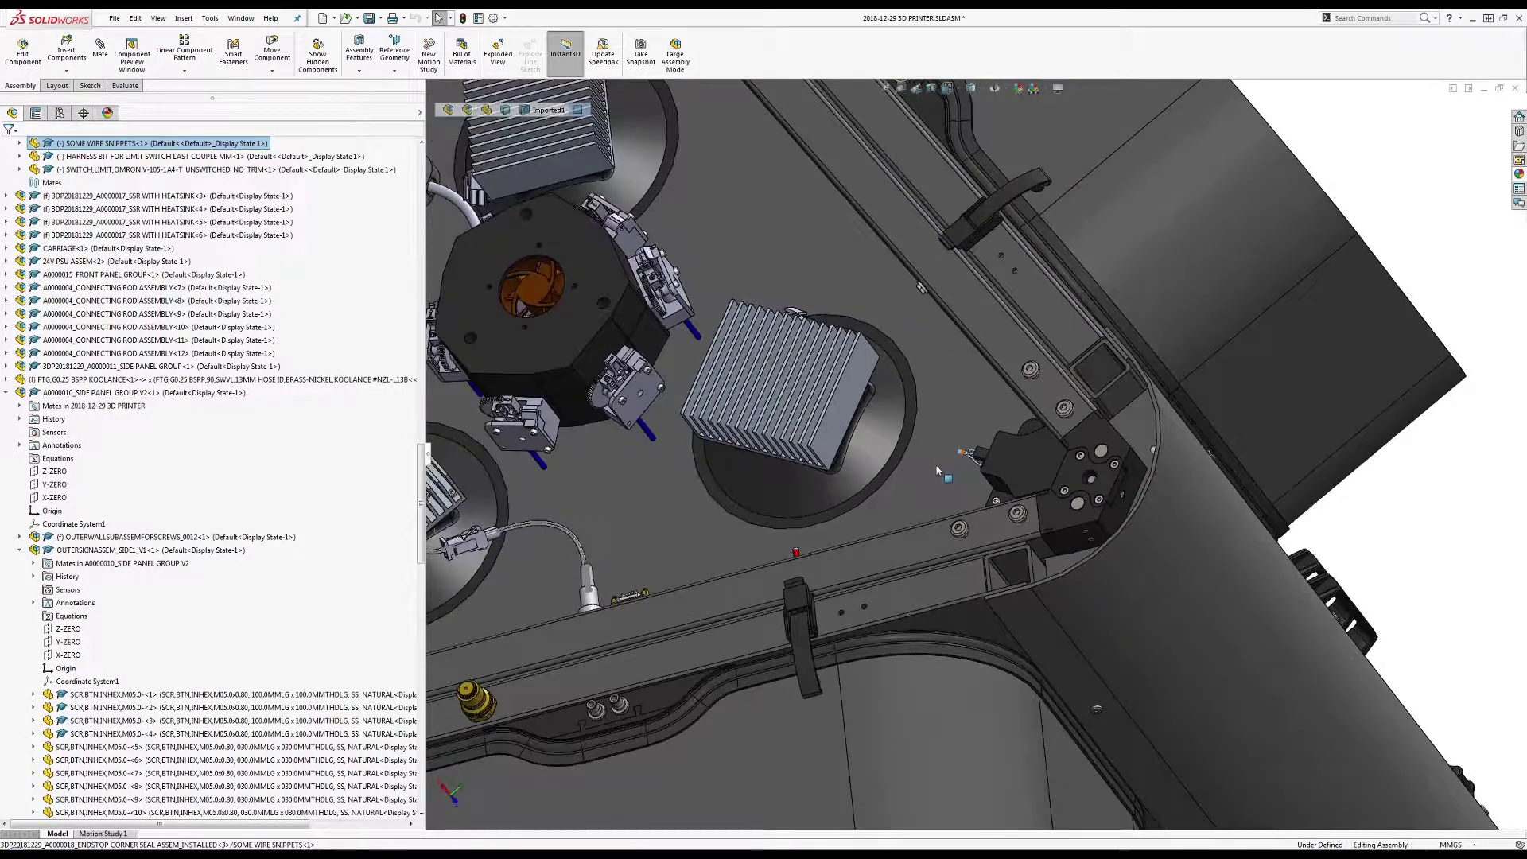
{"action": "scroll", "coordinate": [937, 471], "scroll_direction": "up", "scroll_amount": 10}
{"action": "scroll", "coordinate": [943, 469], "scroll_direction": "down", "scroll_amount": 12}
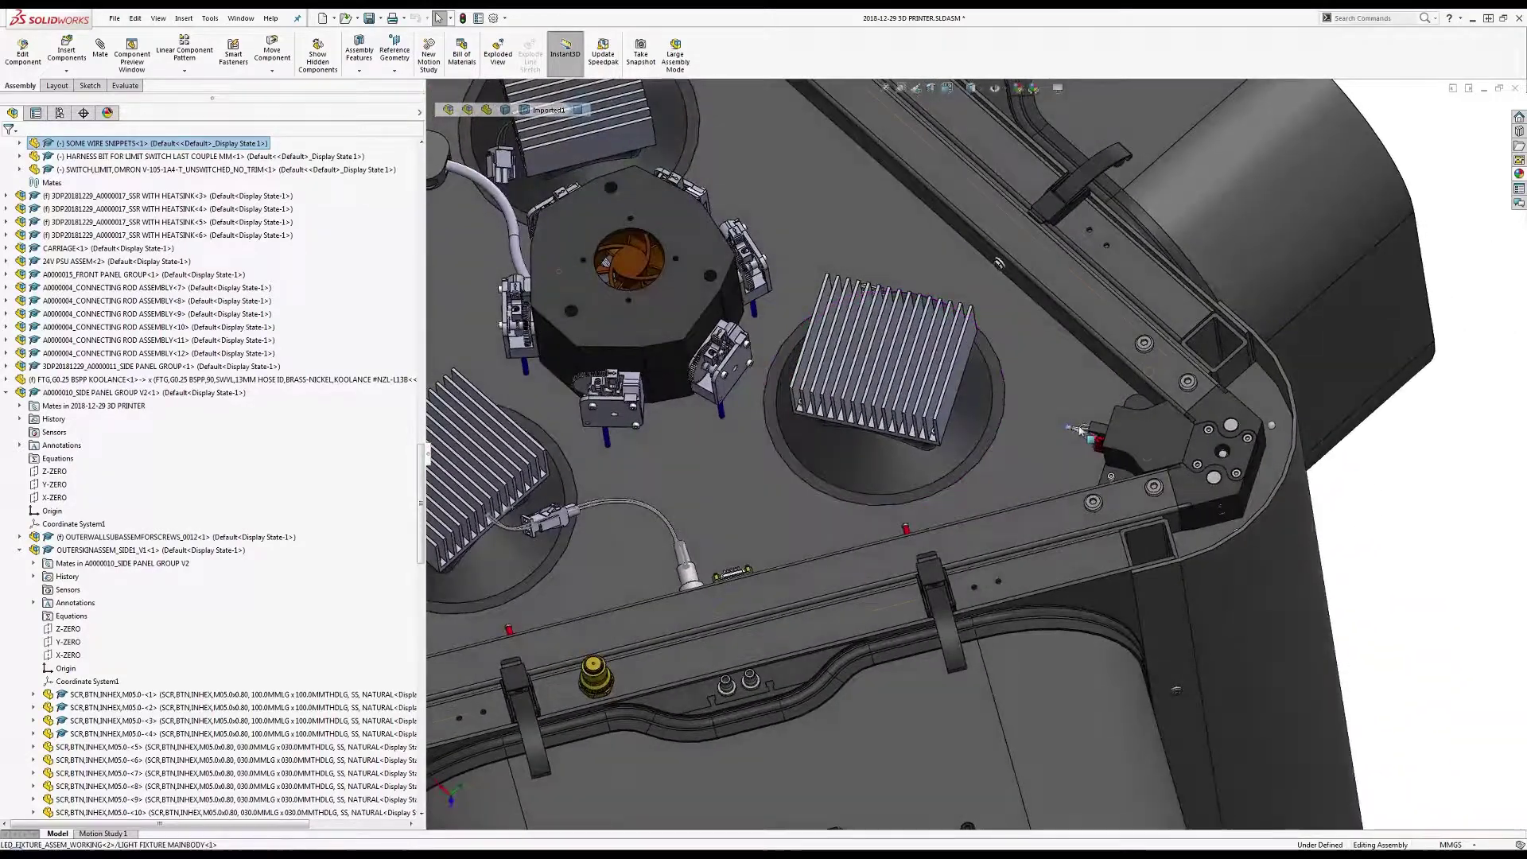
{"action": "scroll", "coordinate": [935, 439], "scroll_direction": "up", "scroll_amount": 8}
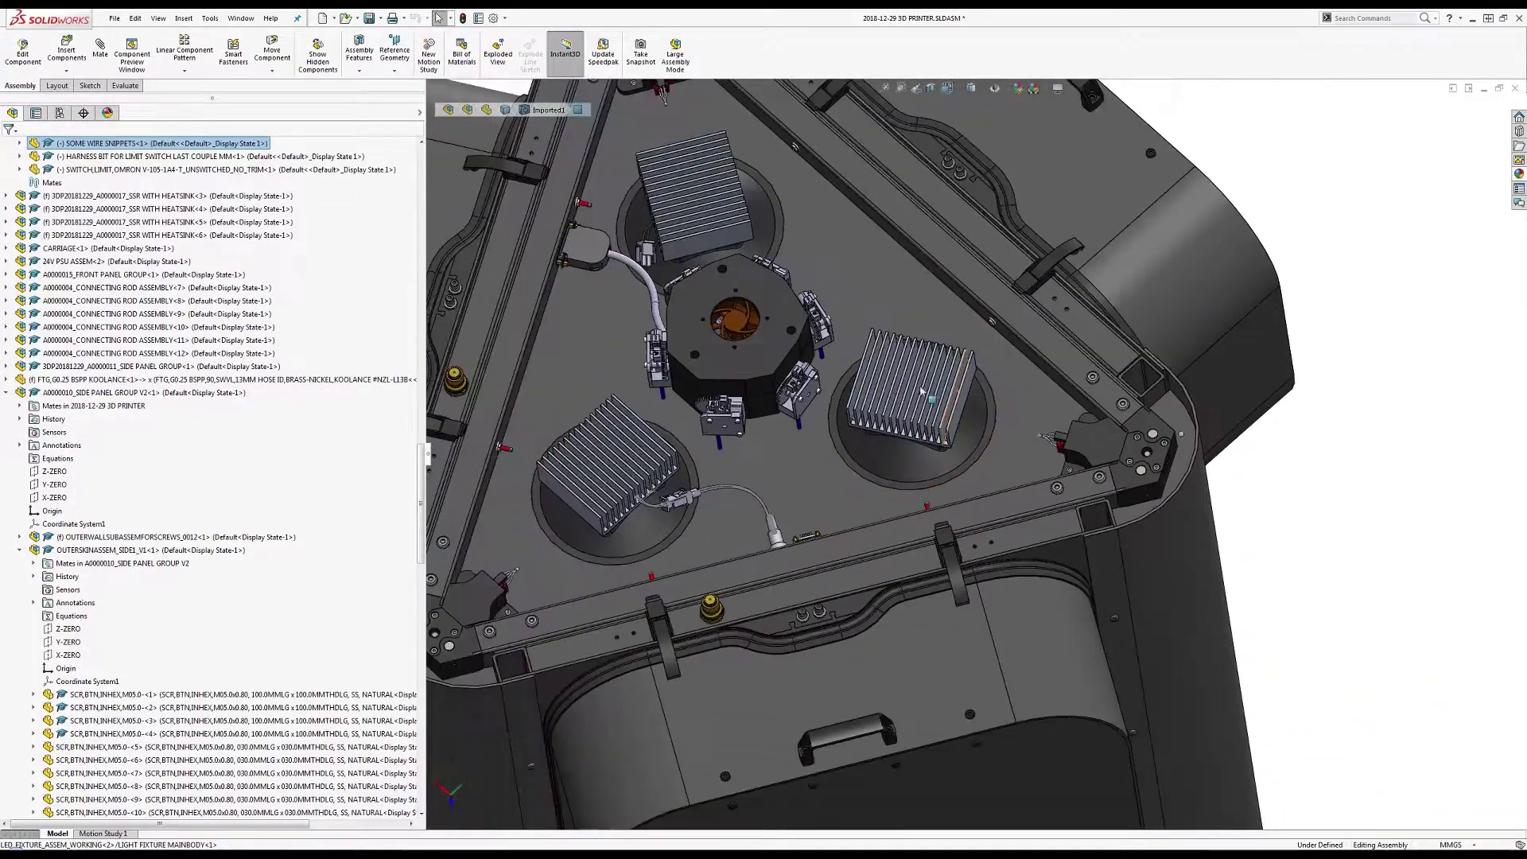
{"action": "scroll", "coordinate": [907, 493], "scroll_direction": "down", "scroll_amount": 7}
{"action": "scroll", "coordinate": [896, 541], "scroll_direction": "down", "scroll_amount": 2}
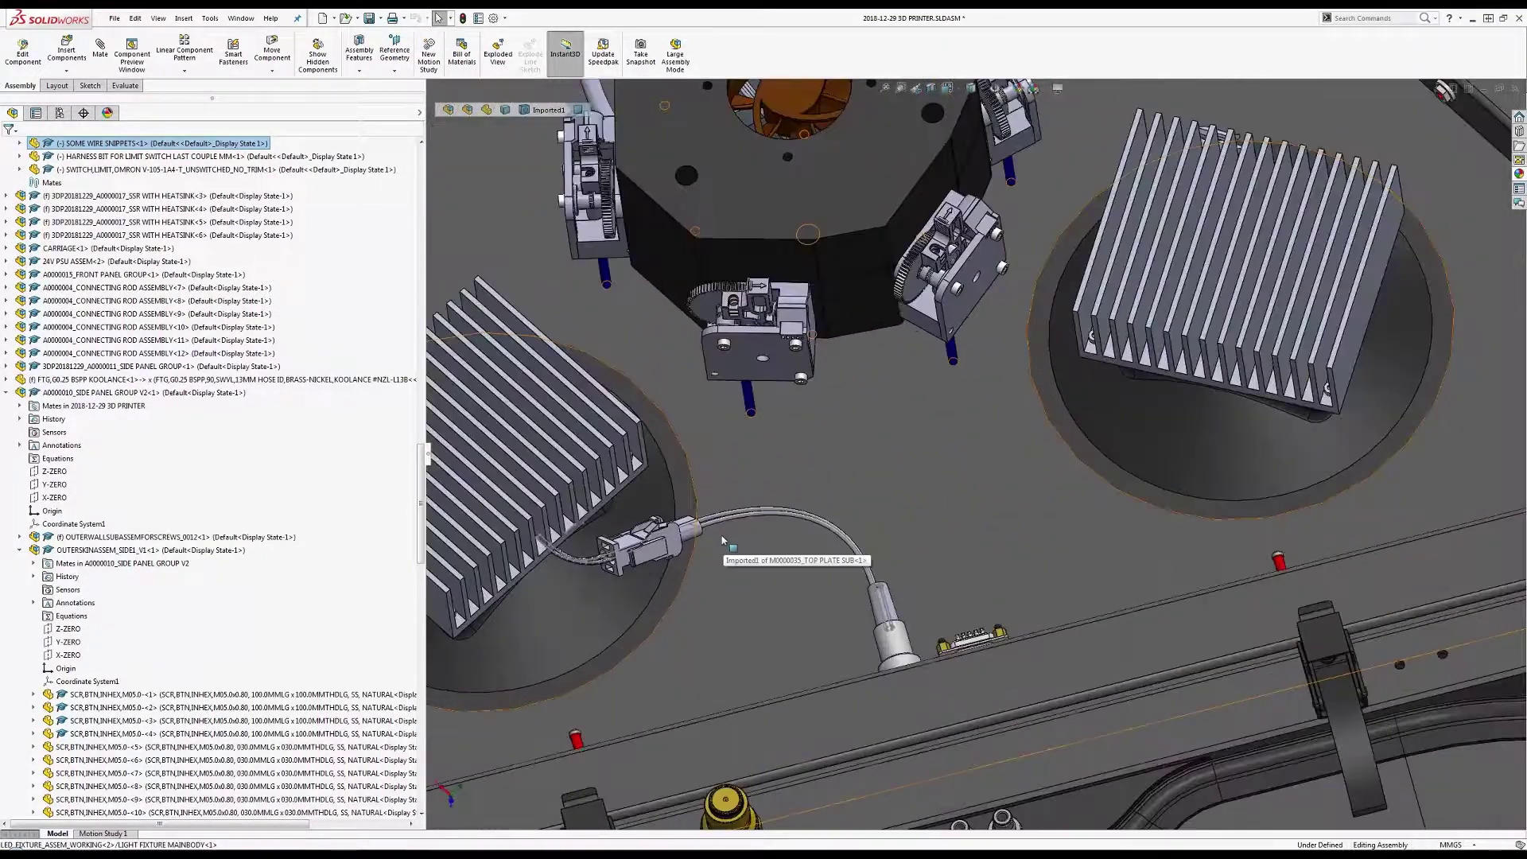
{"action": "scroll", "coordinate": [1384, 485], "scroll_direction": "up", "scroll_amount": 2}
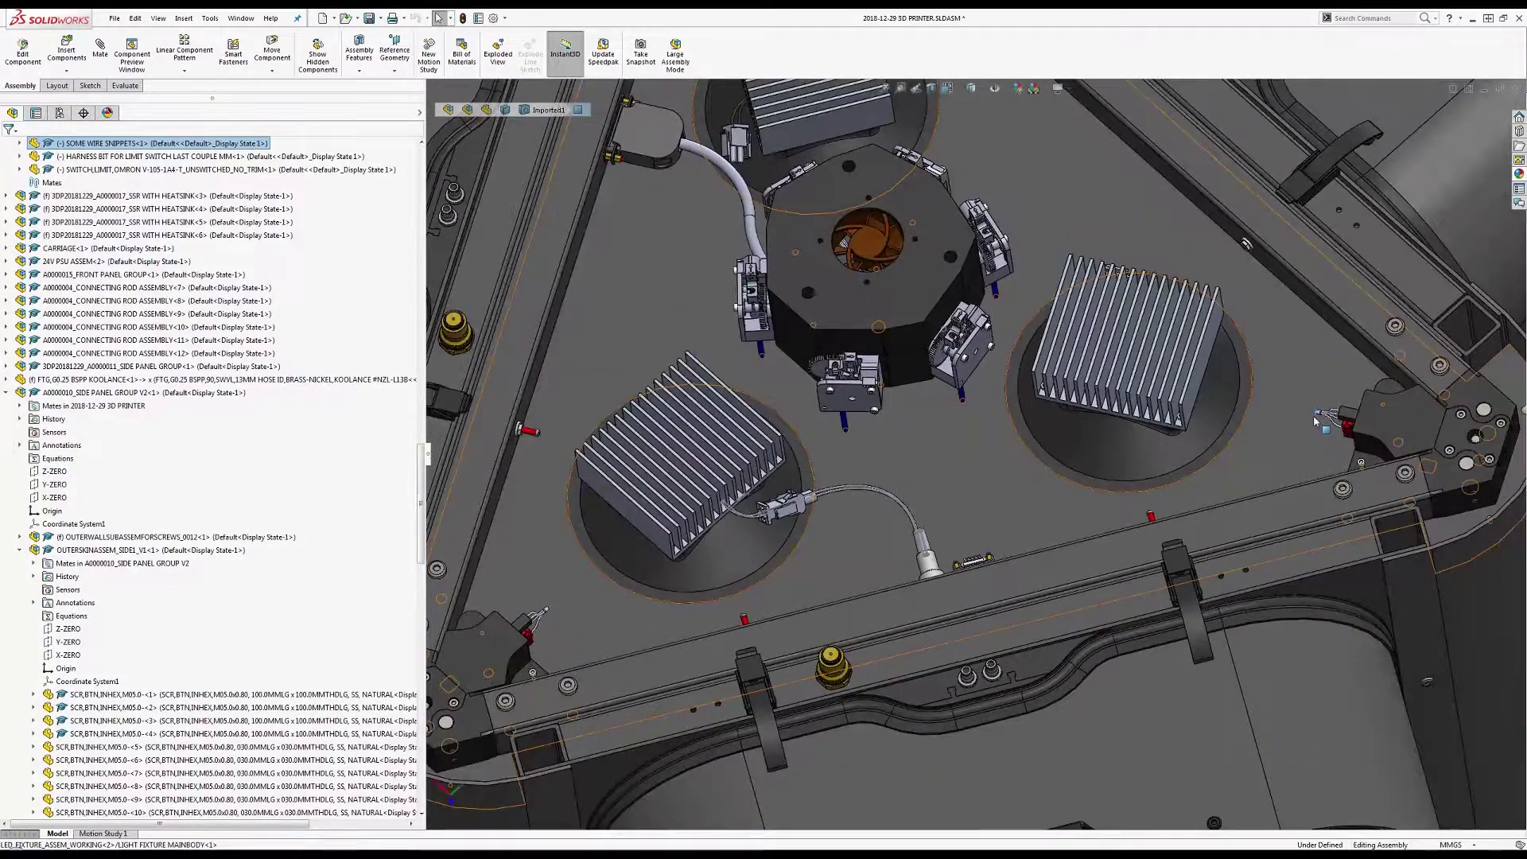
Examine the cable running into the extruder group and compare its route with the LED fixture wiring on the top plate.
{"action": "scroll", "coordinate": [1288, 425], "scroll_direction": "down", "scroll_amount": 3}
{"action": "scroll", "coordinate": [1257, 434], "scroll_direction": "up", "scroll_amount": 5}
{"action": "scroll", "coordinate": [1312, 434], "scroll_direction": "down", "scroll_amount": 5}
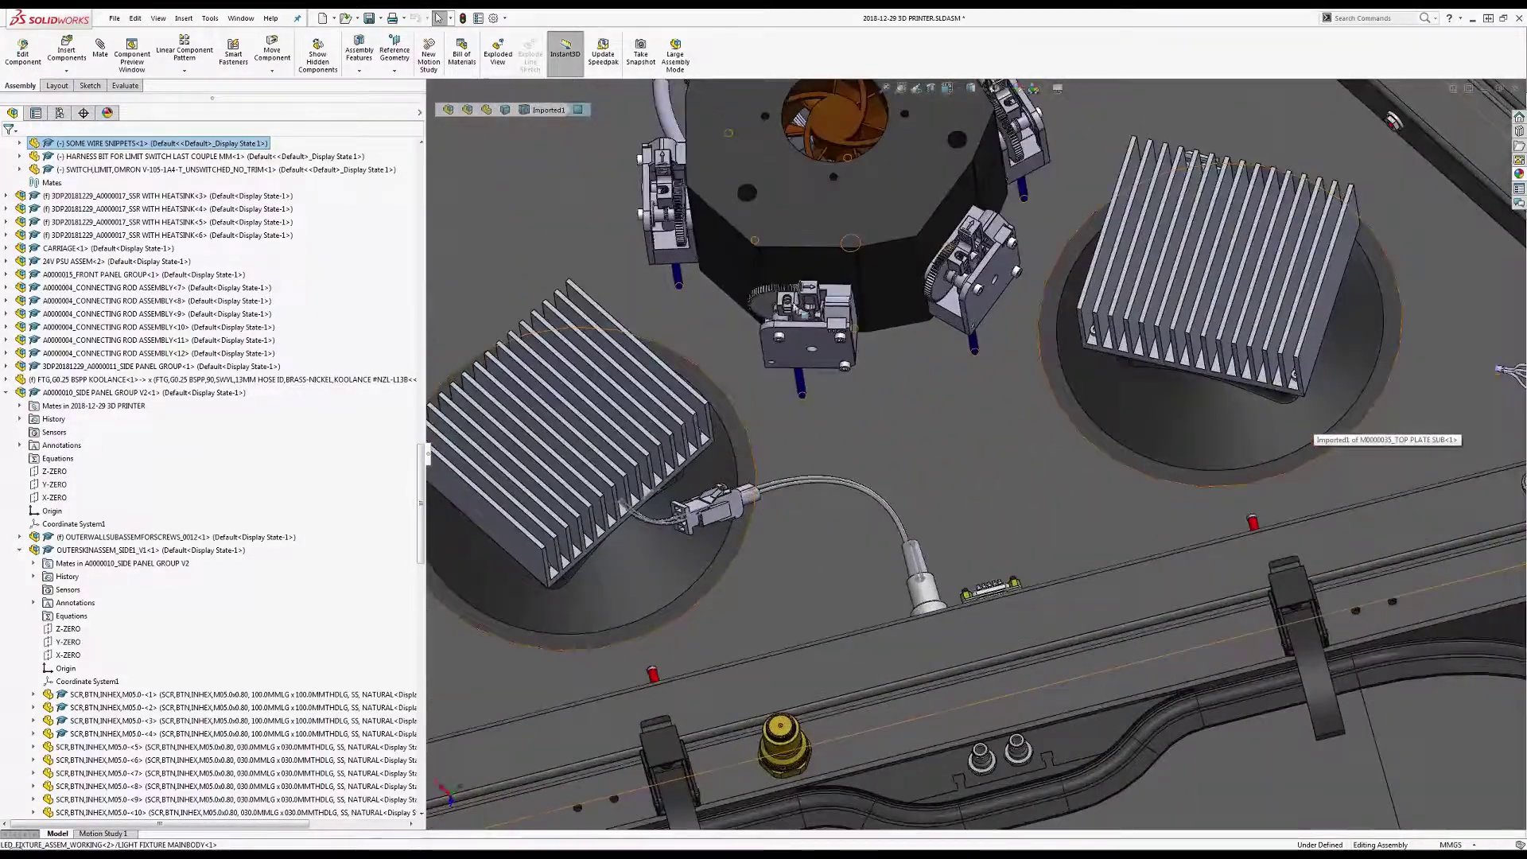
{"action": "scroll", "coordinate": [1312, 434], "scroll_direction": "up", "scroll_amount": 5}
{"action": "scroll", "coordinate": [801, 255], "scroll_direction": "down", "scroll_amount": 4}
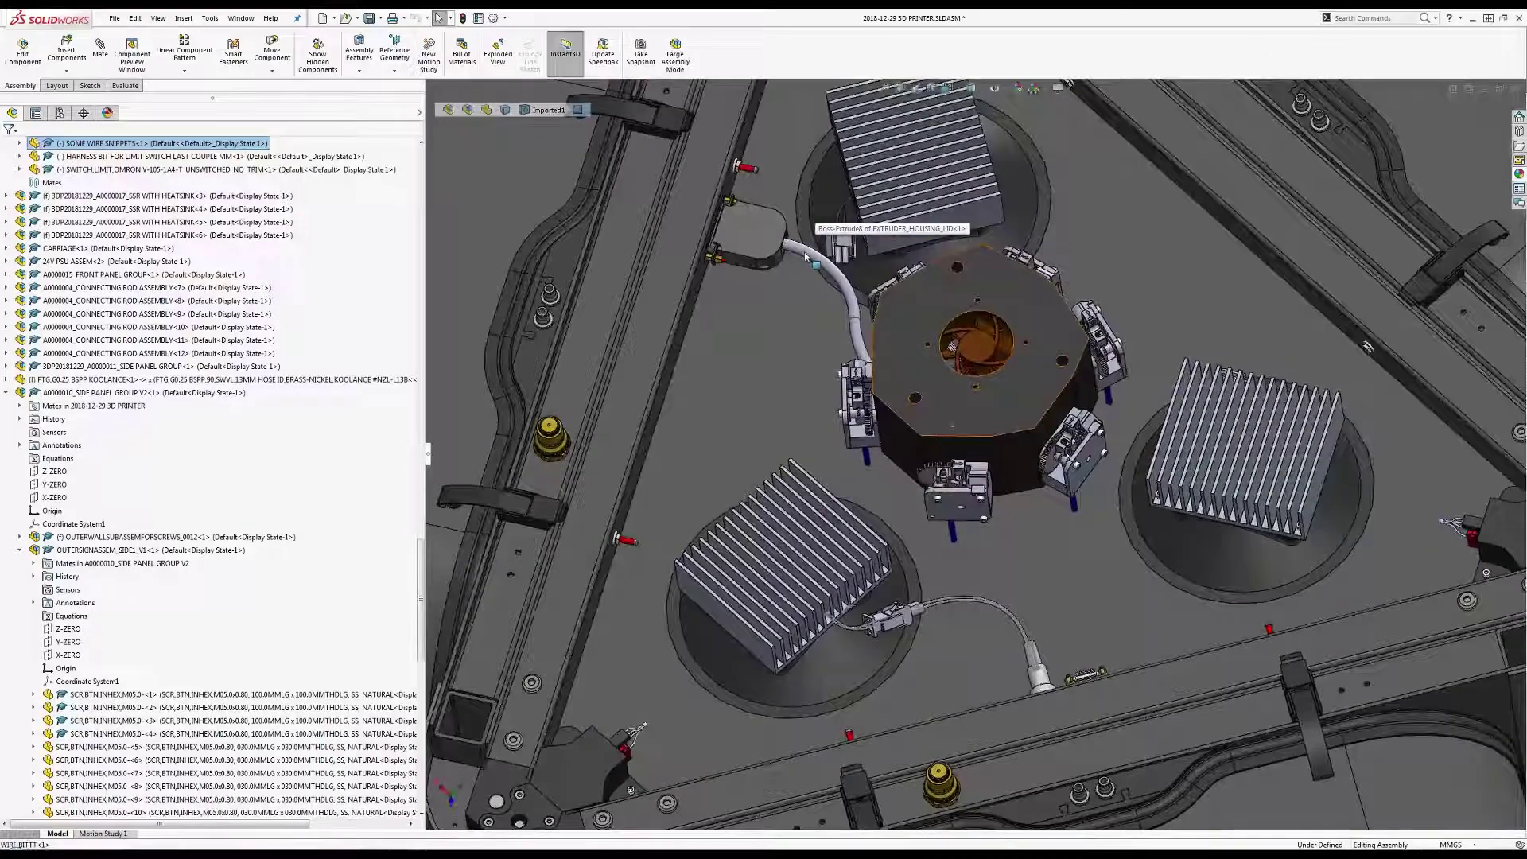
{"action": "left_click", "coordinate": [806, 254]}
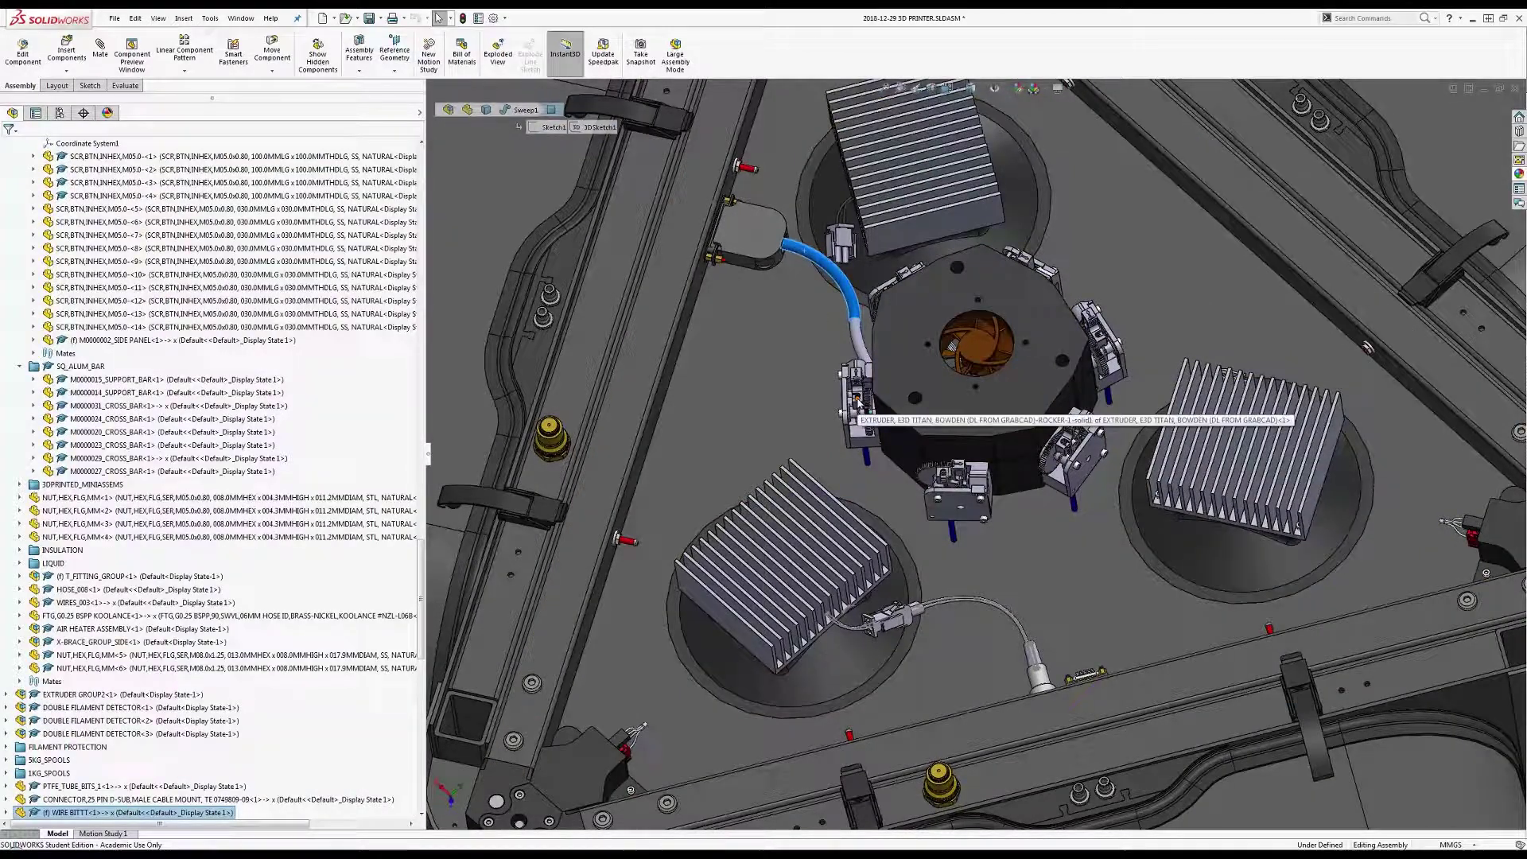
{"action": "scroll", "coordinate": [857, 398], "scroll_direction": "up", "scroll_amount": 6}
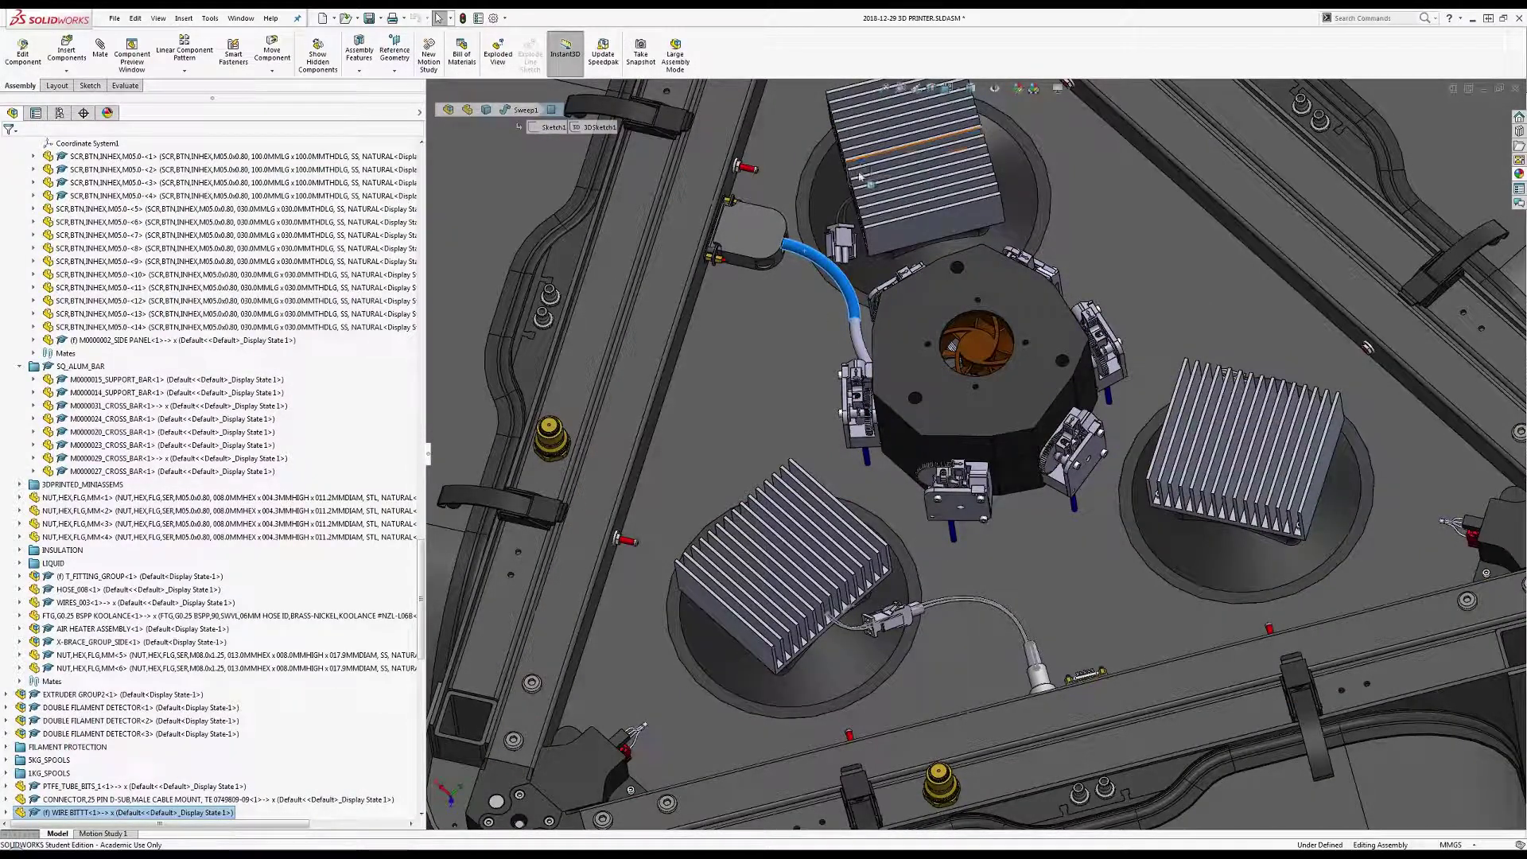
{"action": "scroll", "coordinate": [907, 361], "scroll_direction": "down", "scroll_amount": 5}
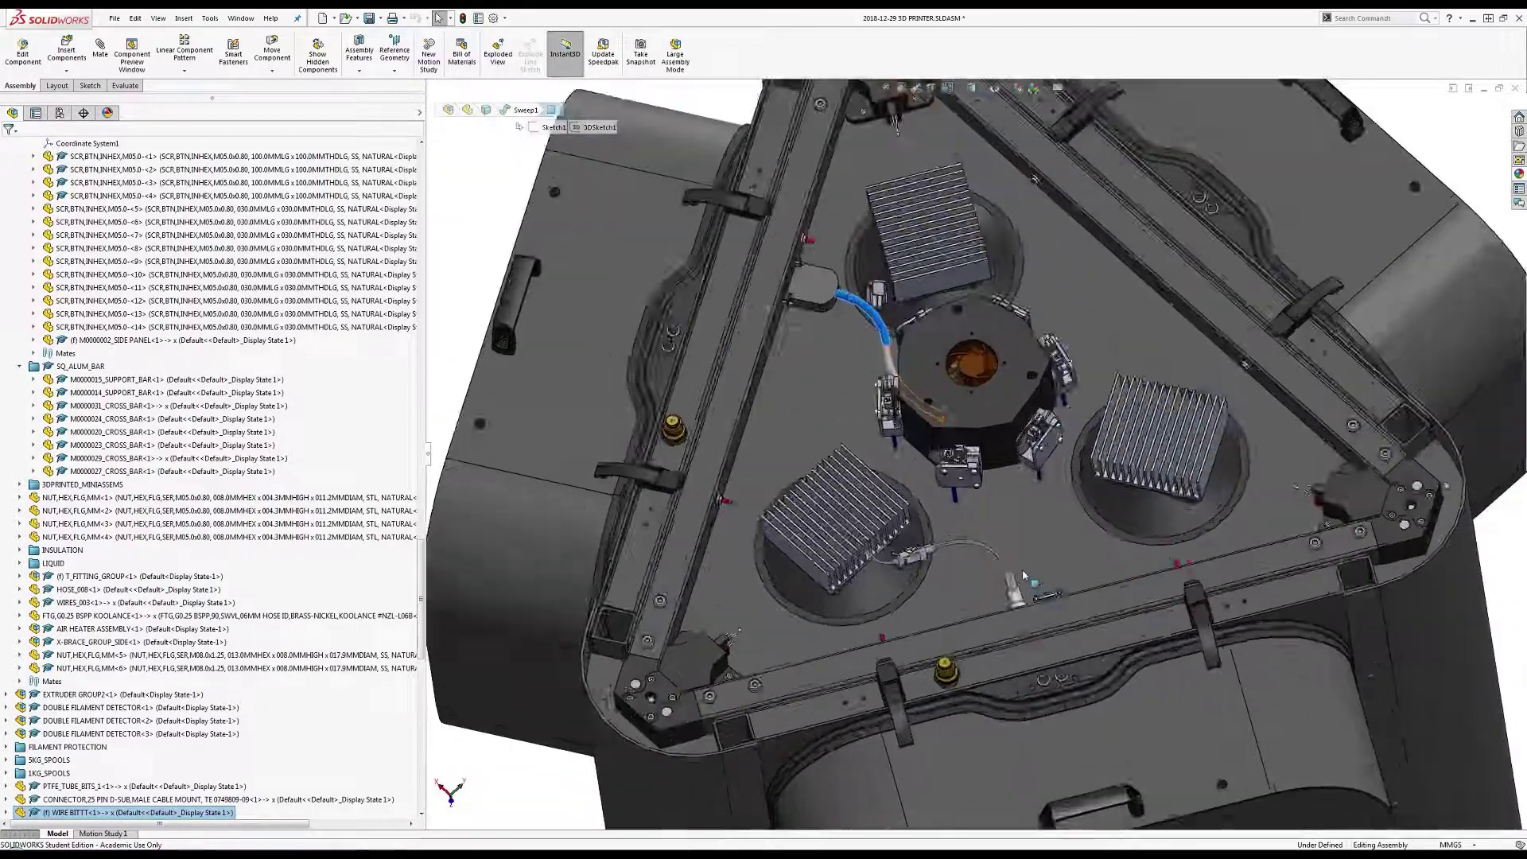
{"action": "scroll", "coordinate": [865, 549], "scroll_direction": "down", "scroll_amount": 6}
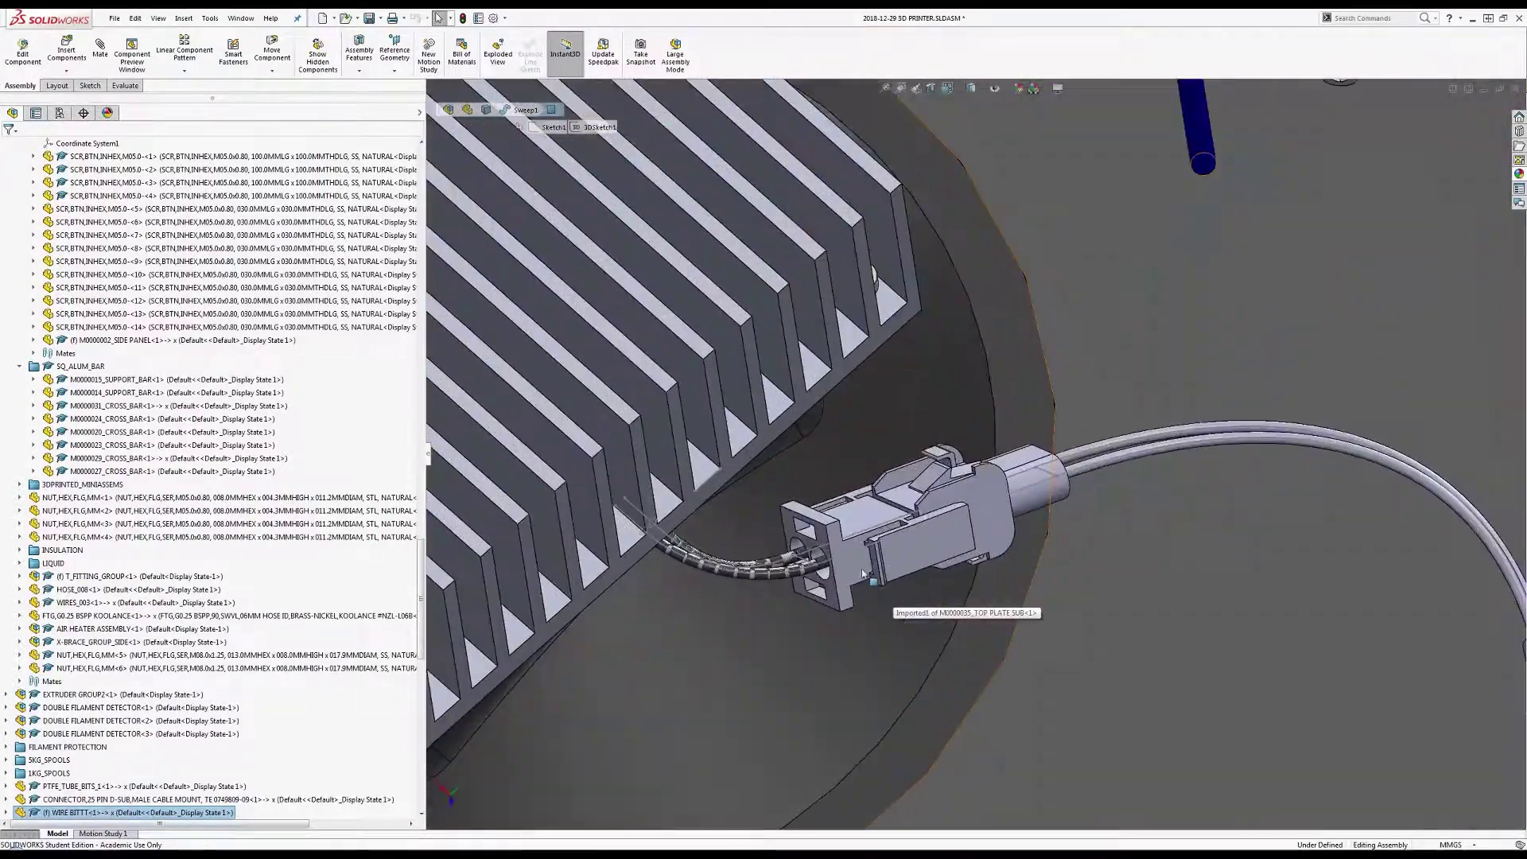
Examine the LED fixture's inline connector and wires under the heatsink, and review the layout of the three fixtures around the extruder group.
{"action": "middle_click_drag", "start_coordinate": [862, 572], "coordinate": [852, 609]}
{"action": "left_click", "coordinate": [852, 609]}
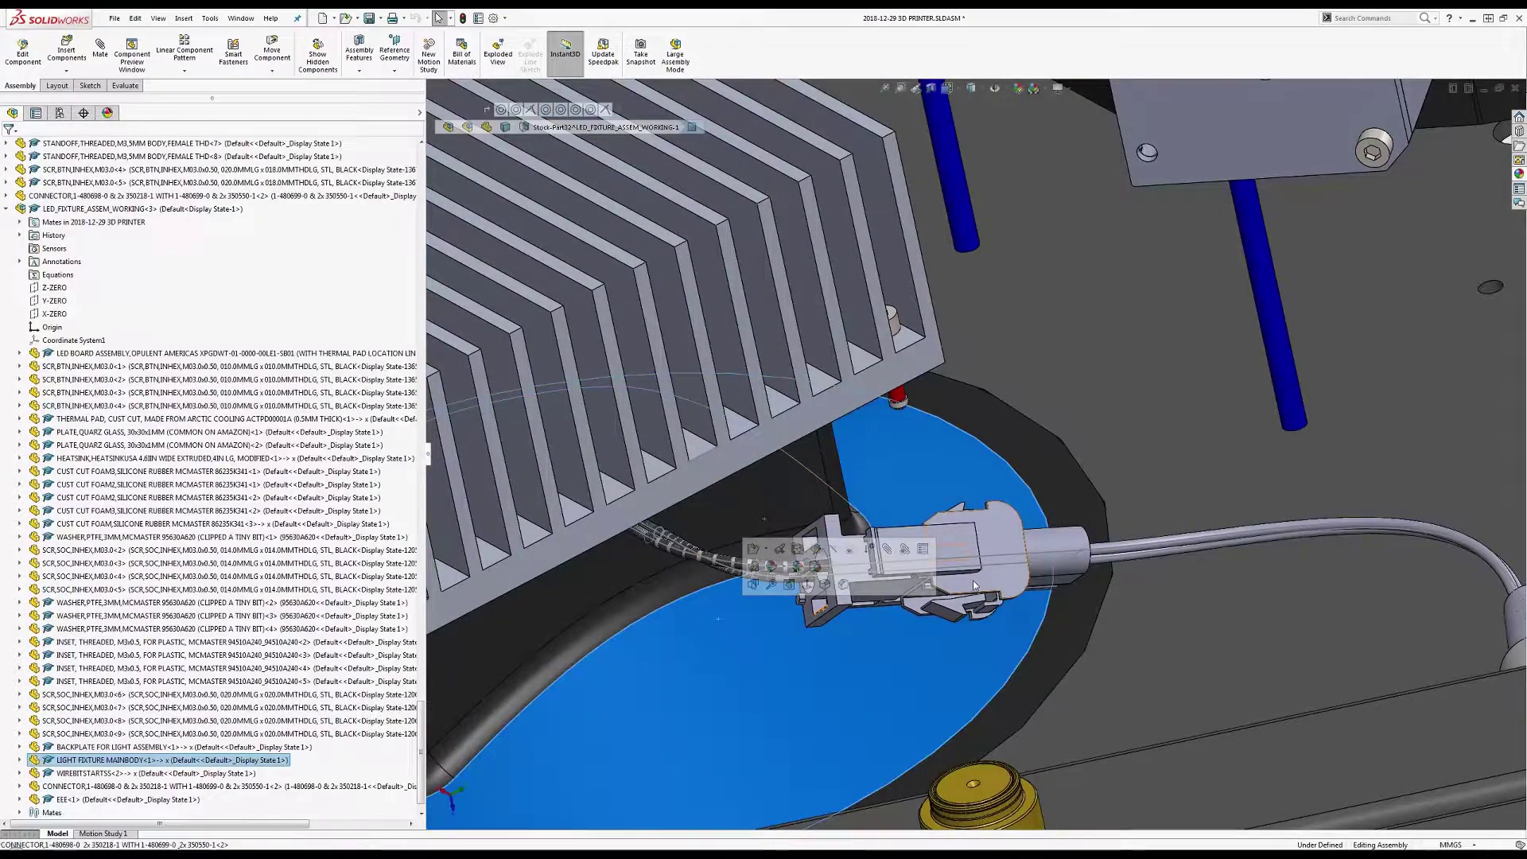
{"action": "middle_click_drag", "start_coordinate": [972, 580], "coordinate": [864, 358]}
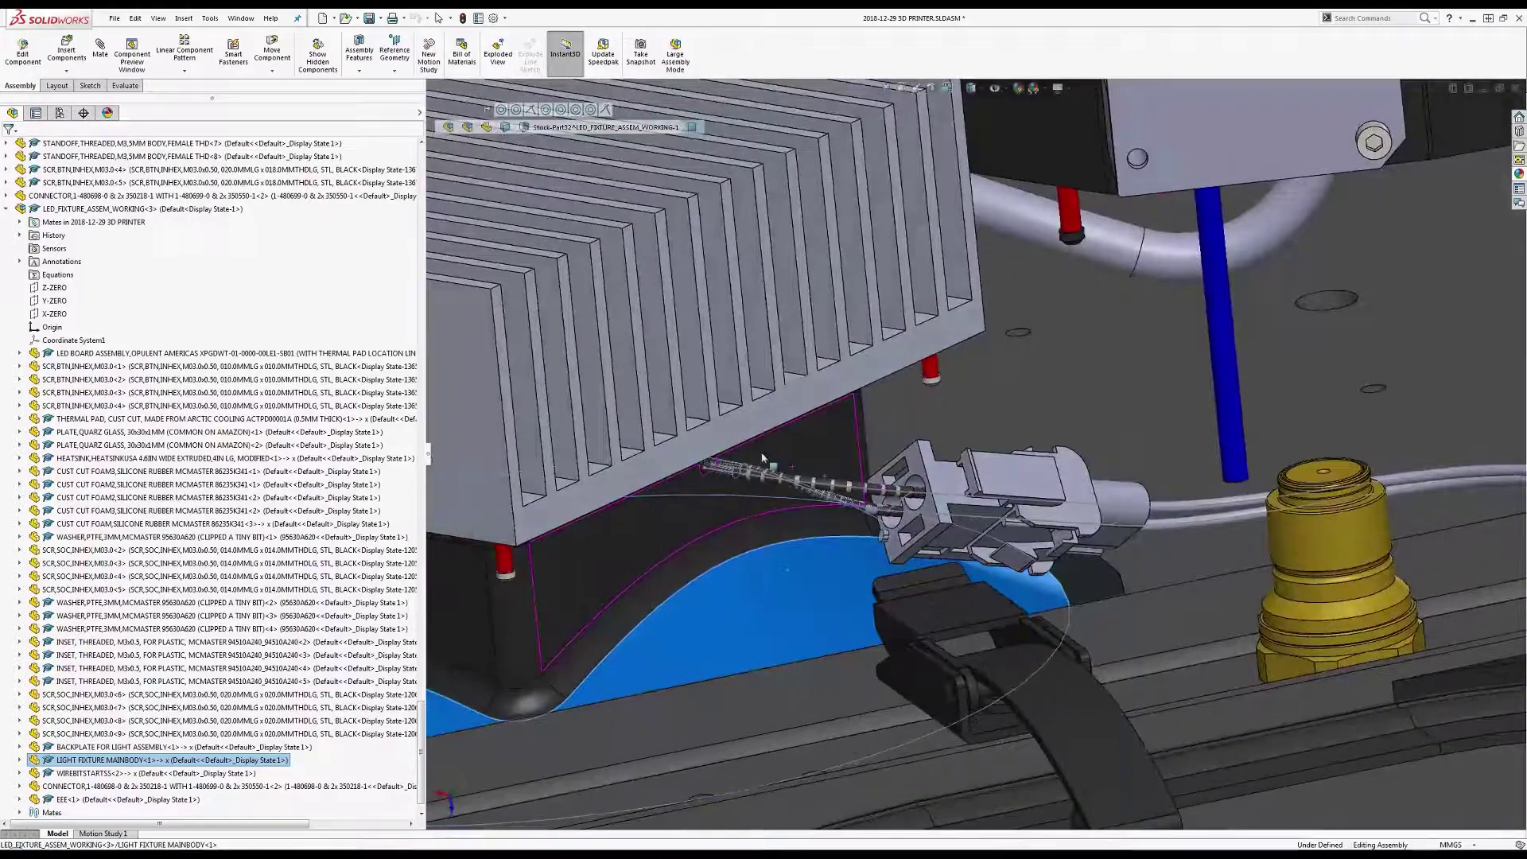
{"action": "middle_click_drag", "start_coordinate": [1004, 502], "coordinate": [1118, 638]}
{"action": "scroll", "coordinate": [1039, 629], "scroll_direction": "up", "scroll_amount": 5}
{"action": "scroll", "coordinate": [1082, 750], "scroll_direction": "up", "scroll_amount": 2}
{"action": "scroll", "coordinate": [1101, 720], "scroll_direction": "down", "scroll_amount": 3}
{"action": "scroll", "coordinate": [891, 449], "scroll_direction": "up", "scroll_amount": 2}
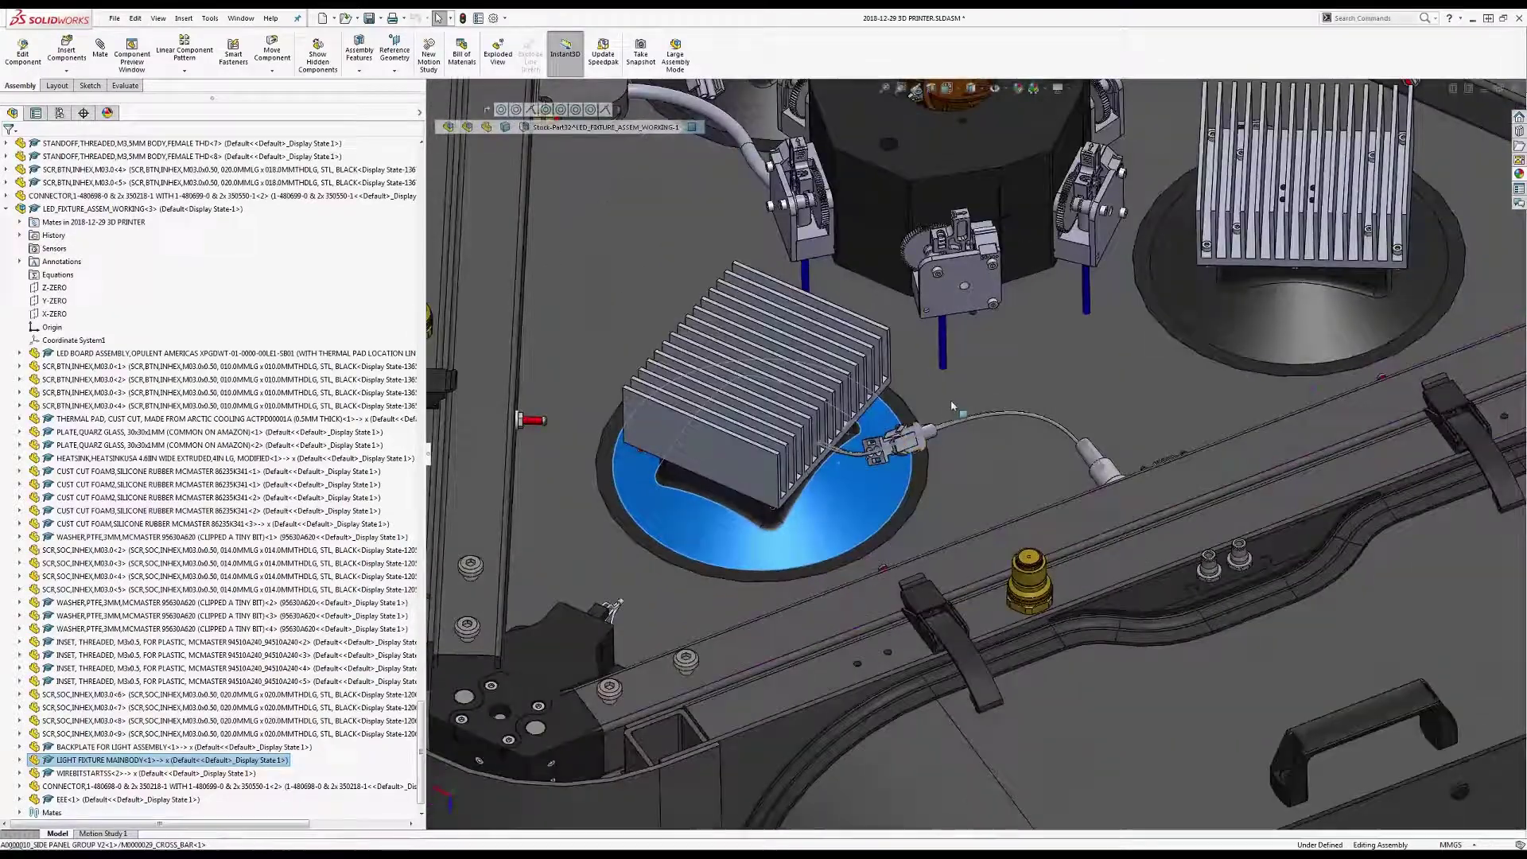
{"action": "scroll", "coordinate": [911, 438], "scroll_direction": "down", "scroll_amount": 3}
{"action": "scroll", "coordinate": [903, 447], "scroll_direction": "up", "scroll_amount": 4}
{"action": "scroll", "coordinate": [986, 429], "scroll_direction": "down", "scroll_amount": 4}
{"action": "scroll", "coordinate": [873, 518], "scroll_direction": "up", "scroll_amount": 3}
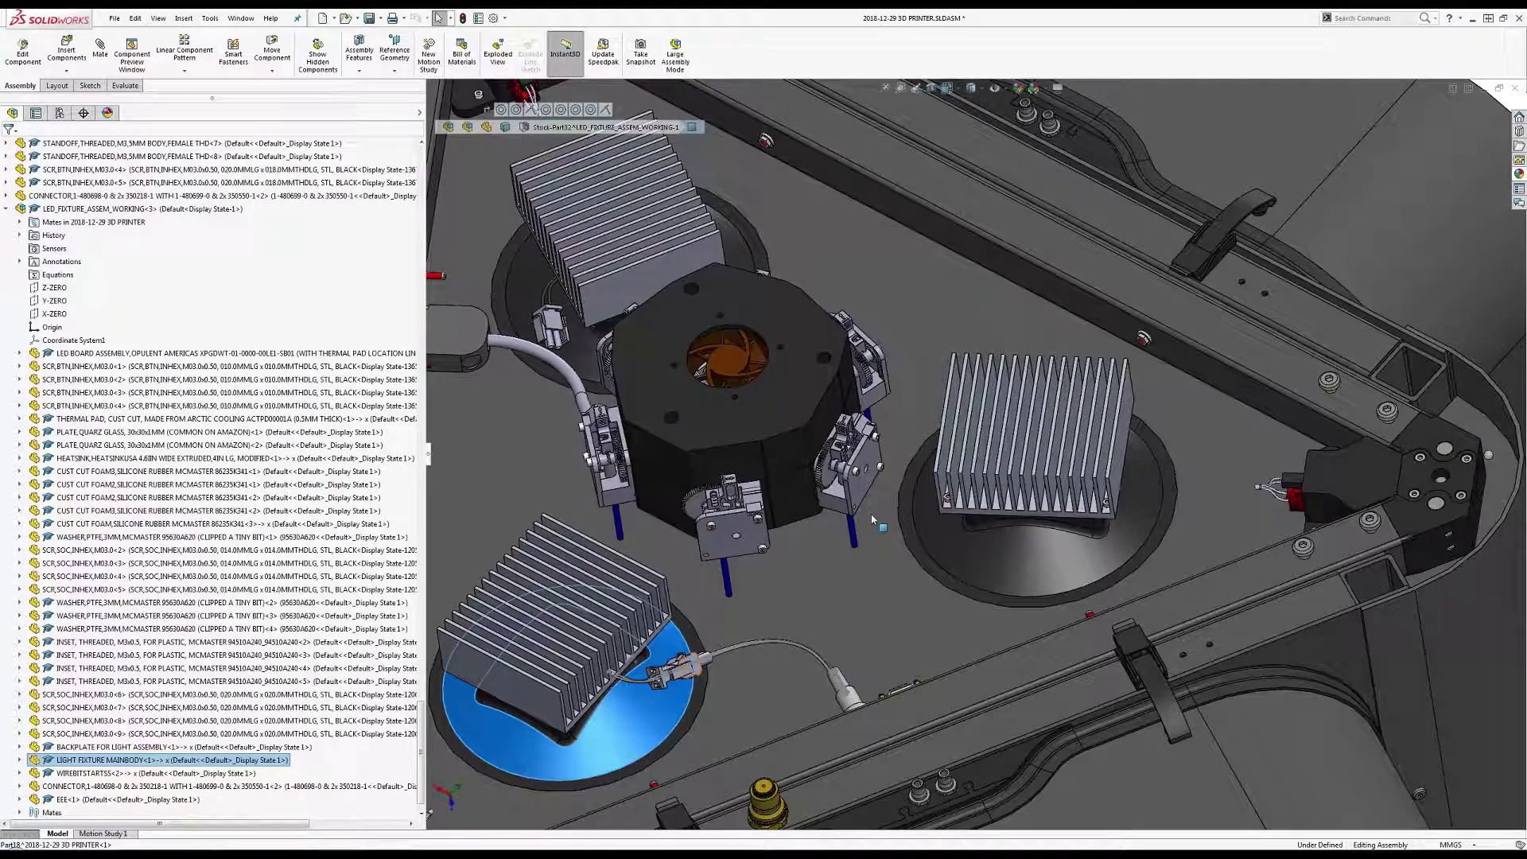
{"action": "scroll", "coordinate": [802, 517], "scroll_direction": "up", "scroll_amount": 3}
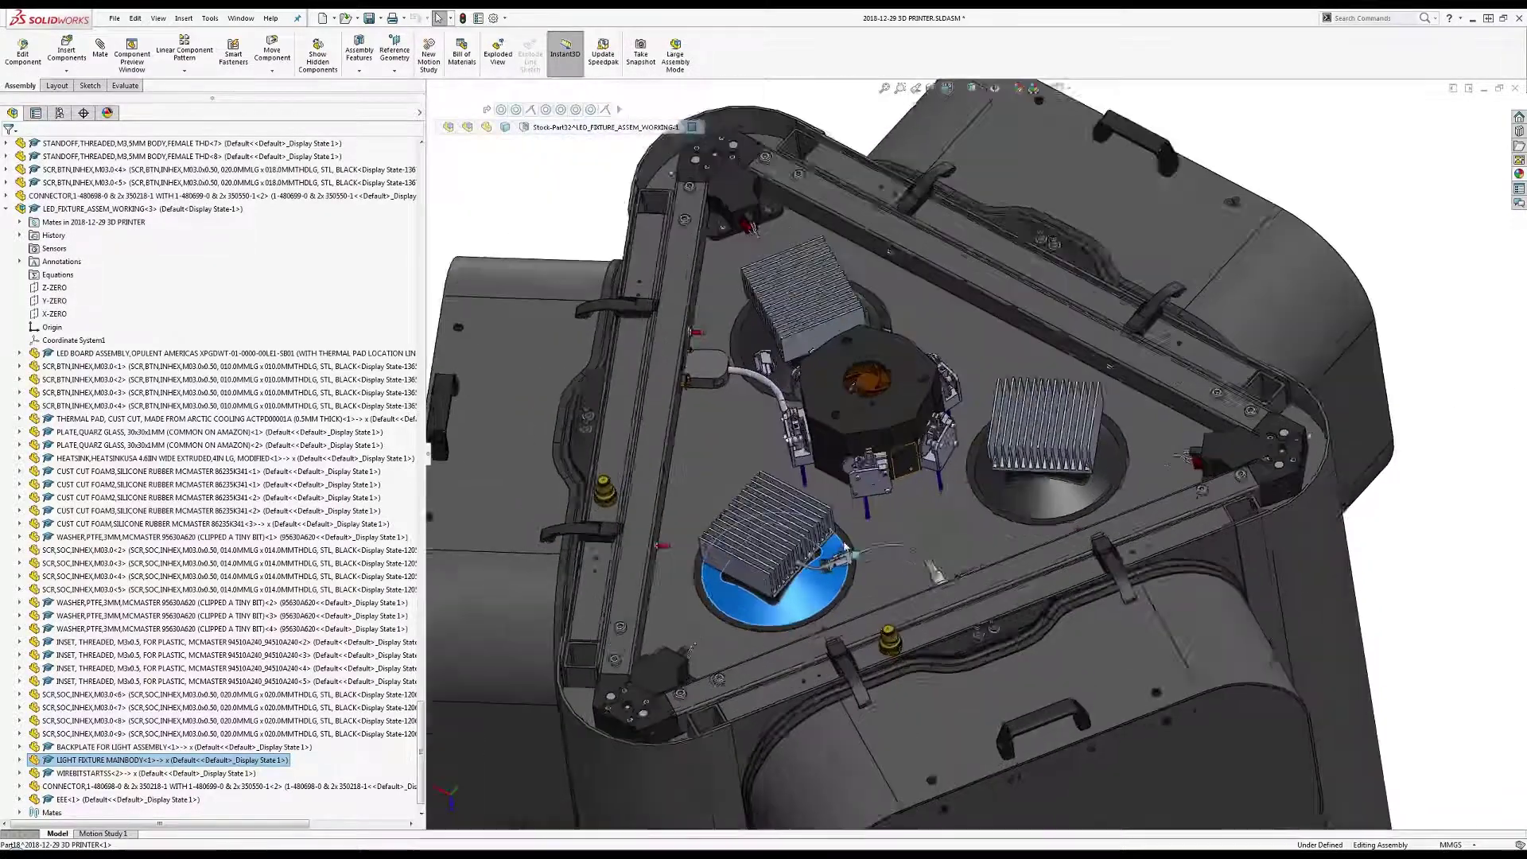
{"action": "scroll", "coordinate": [827, 541], "scroll_direction": "down", "scroll_amount": 3}
{"action": "middle_click_drag", "start_coordinate": [848, 525], "coordinate": [855, 491]}
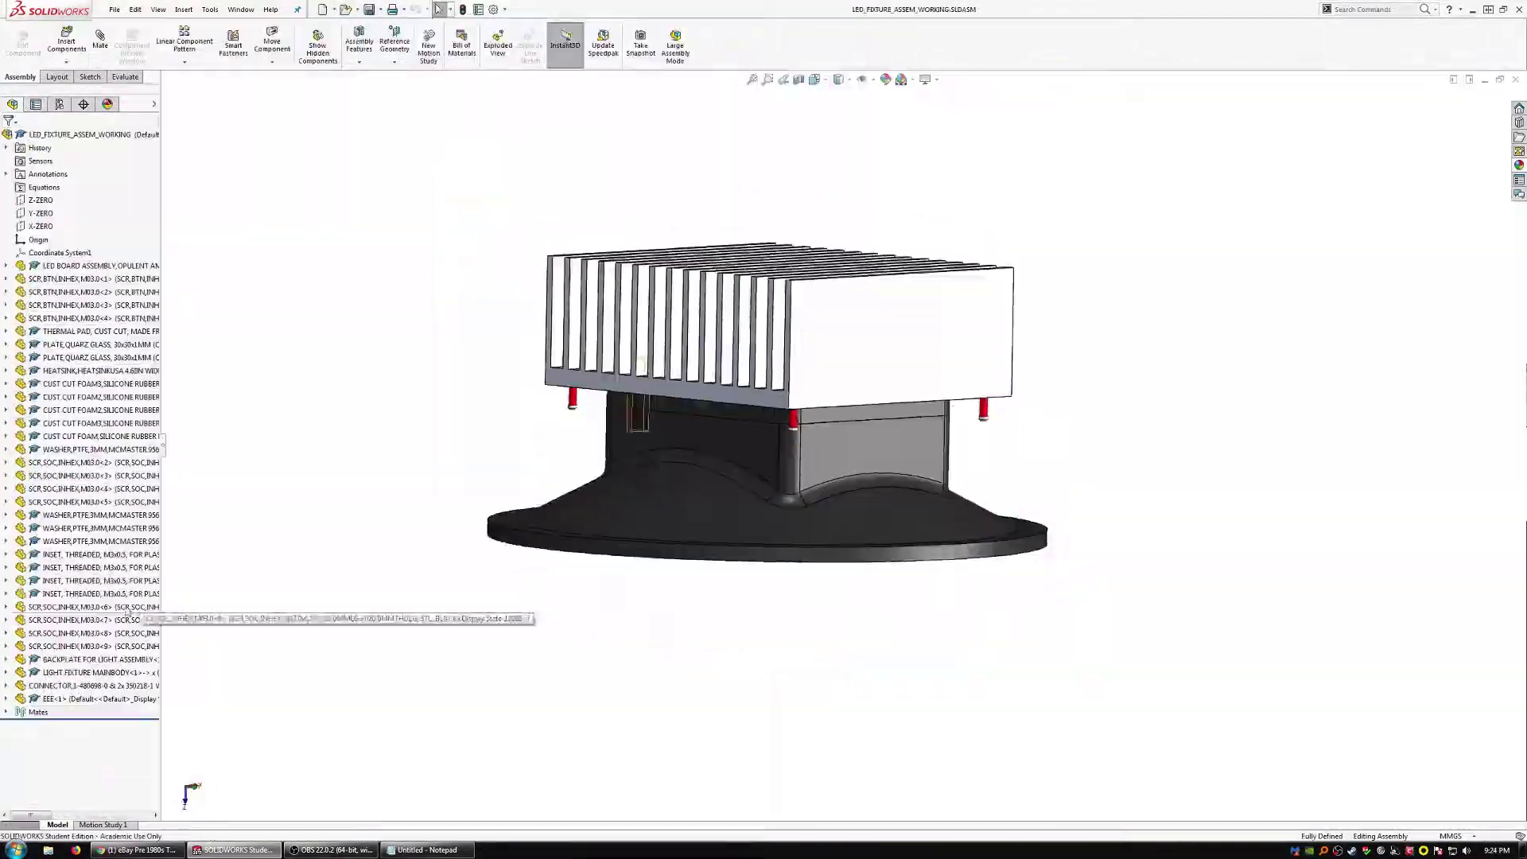
Sketch a line to the free end of the wire path in the 3D sketch beside the power plug's cable exit.
{"action": "left_click", "coordinate": [922, 334]}
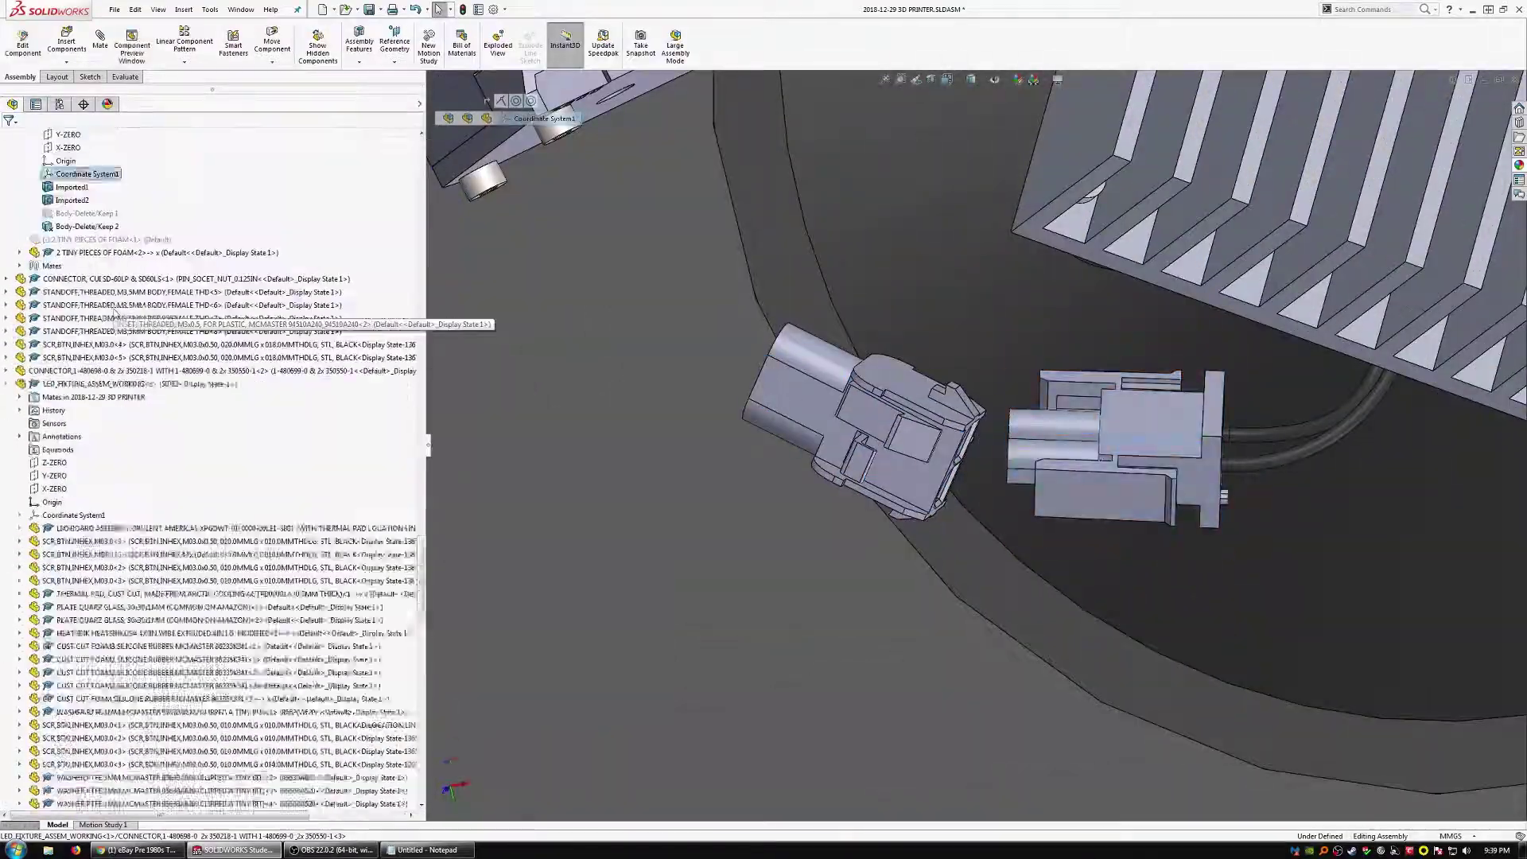
{"action": "left_click", "coordinate": [50, 646]}
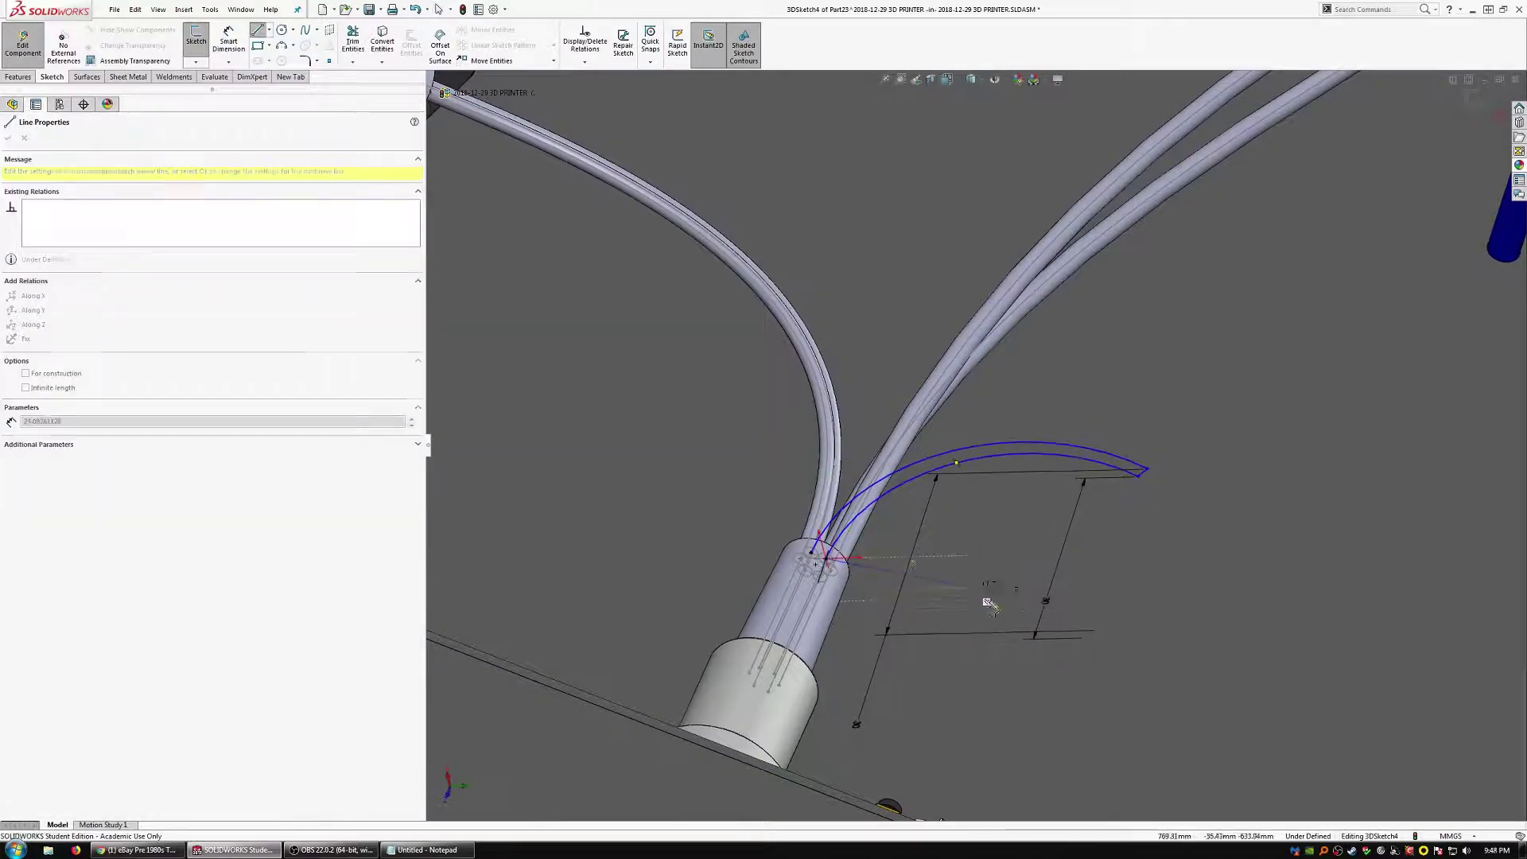
{"action": "left_click", "coordinate": [1016, 591]}
{"action": "left_click", "coordinate": [1137, 477]}
{"action": "key", "text": "Escape"}
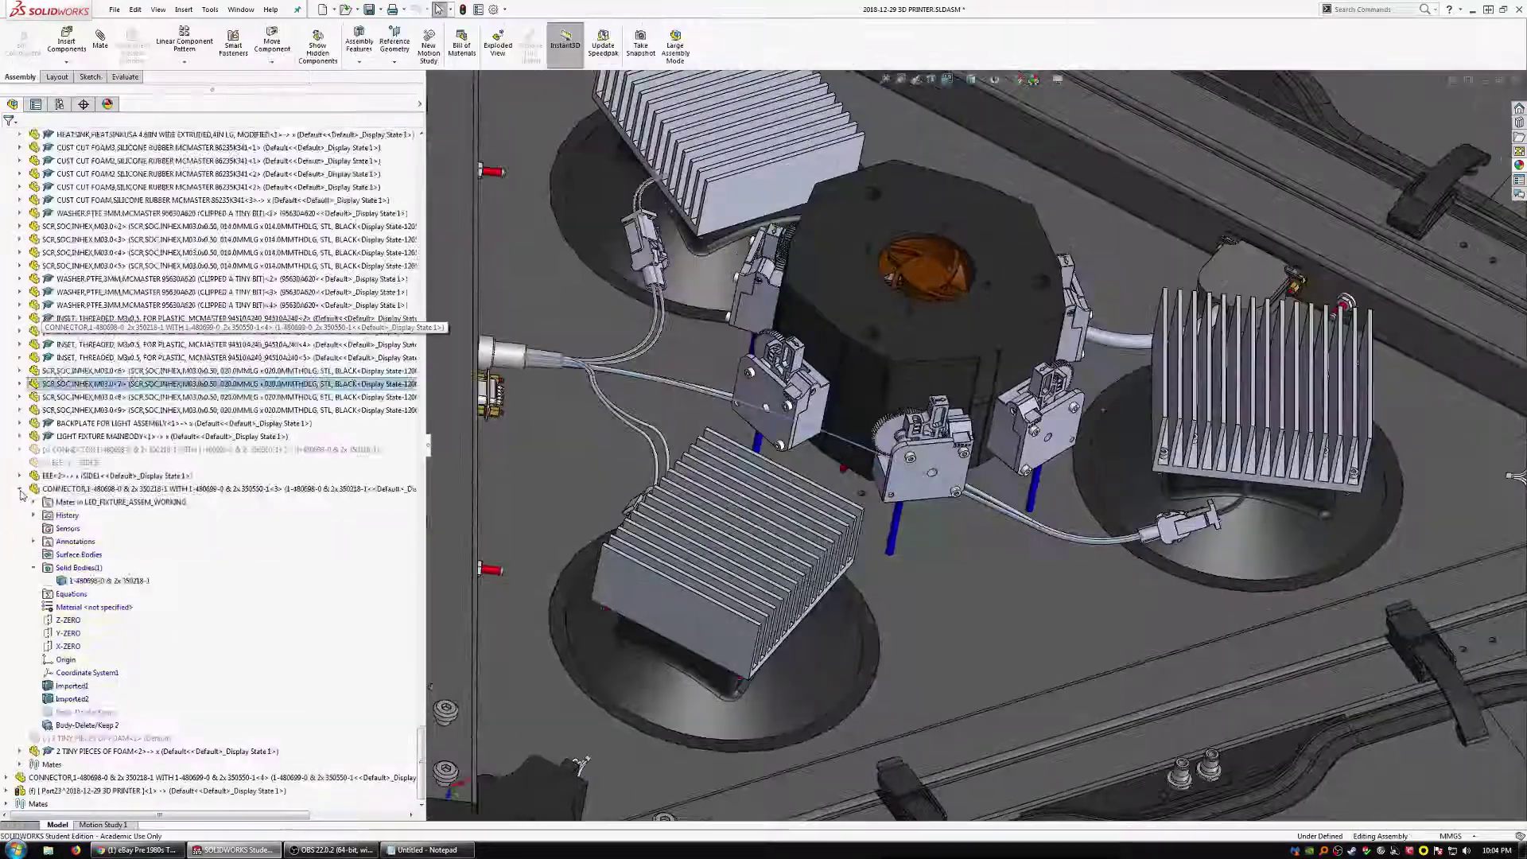
Select the wire parts, inline connectors, LED fixtures and power connector together among the 3D printer assembly's components.
{"action": "left_click", "coordinate": [78, 791]}
{"action": "left_click", "coordinate": [78, 778], "text": "ctrl"}
{"action": "left_click", "coordinate": [78, 764], "text": "ctrl"}
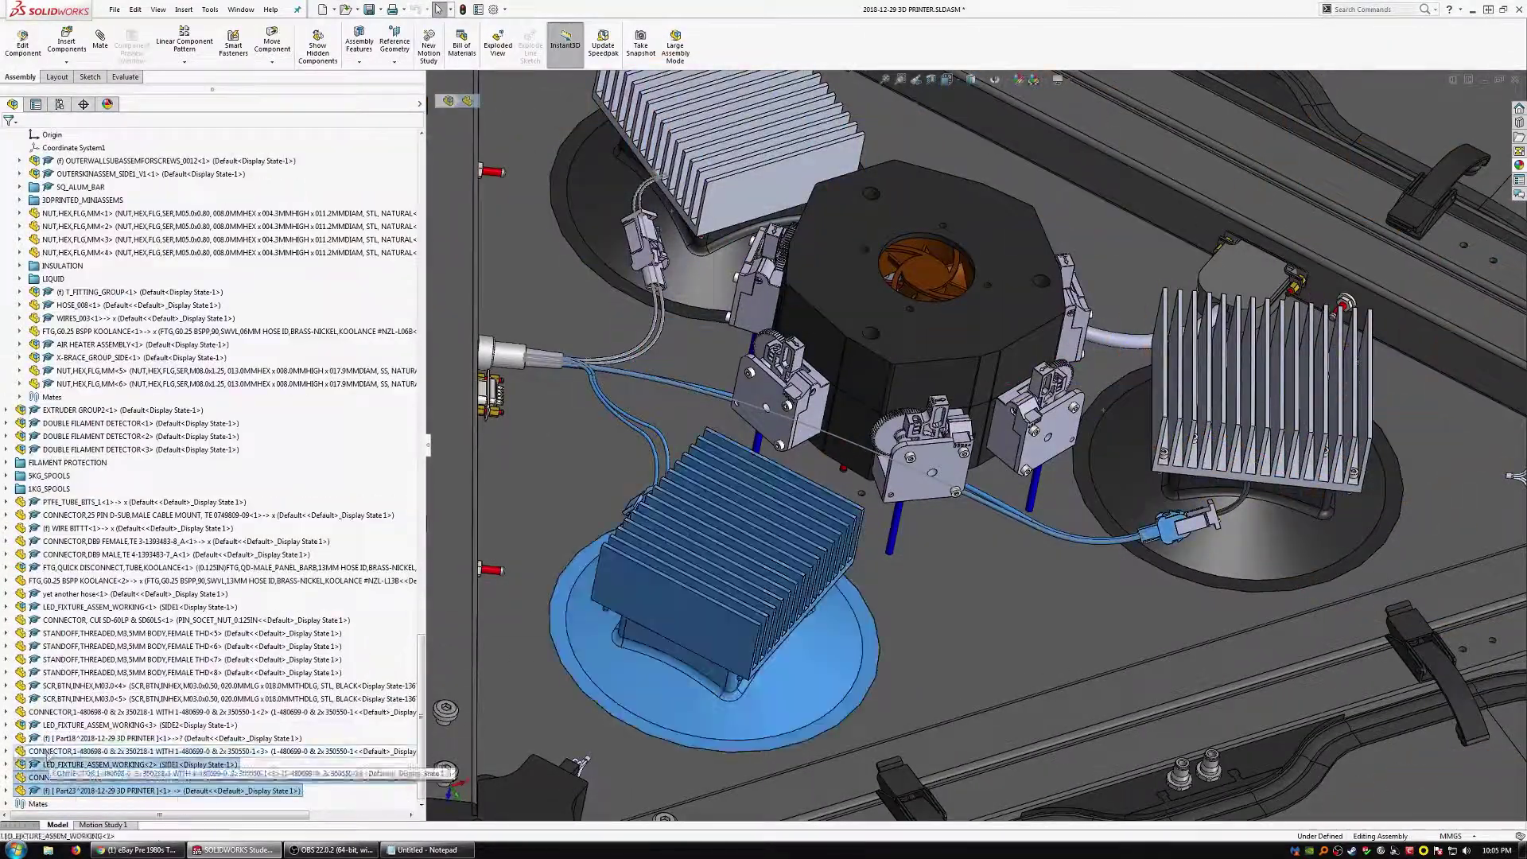
{"action": "left_click", "coordinate": [78, 751], "text": "ctrl"}
{"action": "left_click", "coordinate": [78, 738], "text": "ctrl"}
{"action": "left_click", "coordinate": [78, 726], "text": "ctrl"}
{"action": "left_click", "coordinate": [78, 712], "text": "ctrl"}
{"action": "left_click", "coordinate": [78, 624]}
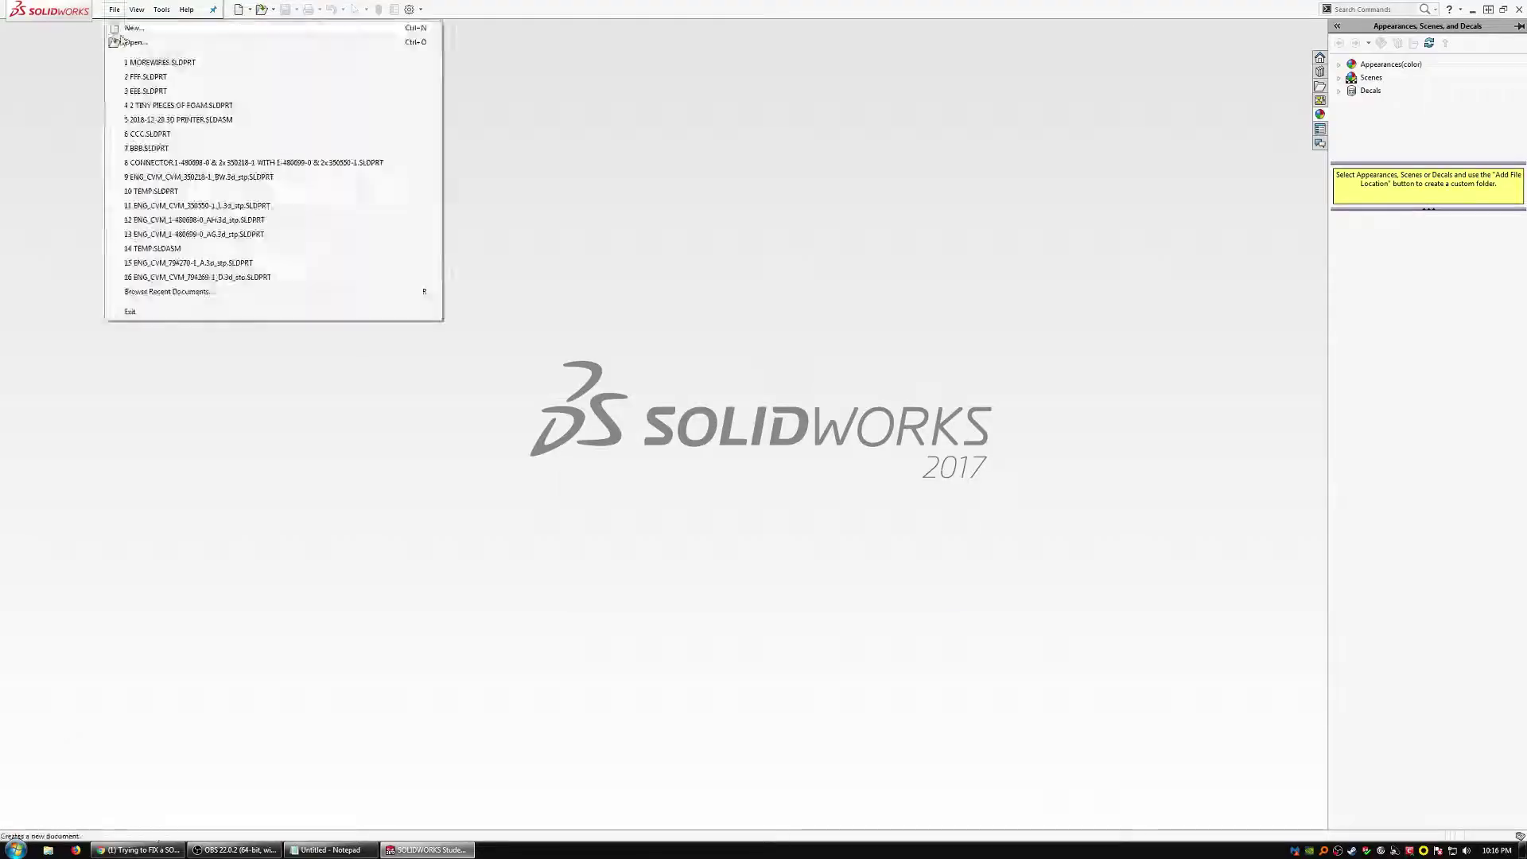
Open the 2018-12-29 3D PRINTER assembly alongside the MOREWIRES part and dismiss the open summary.
{"action": "left_click", "coordinate": [119, 34]}
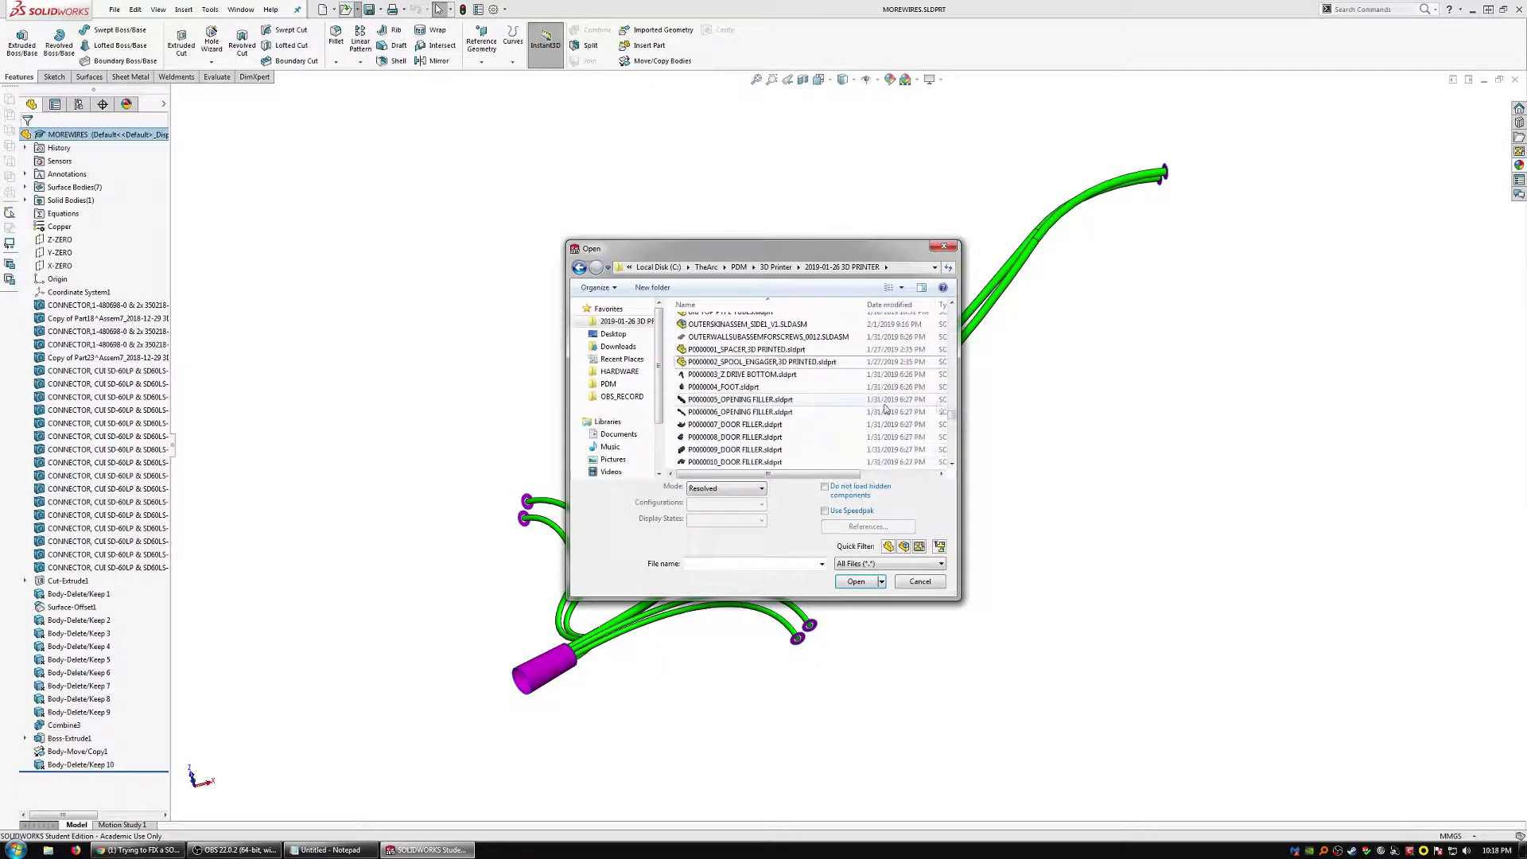
{"action": "double_click", "coordinate": [719, 335]}
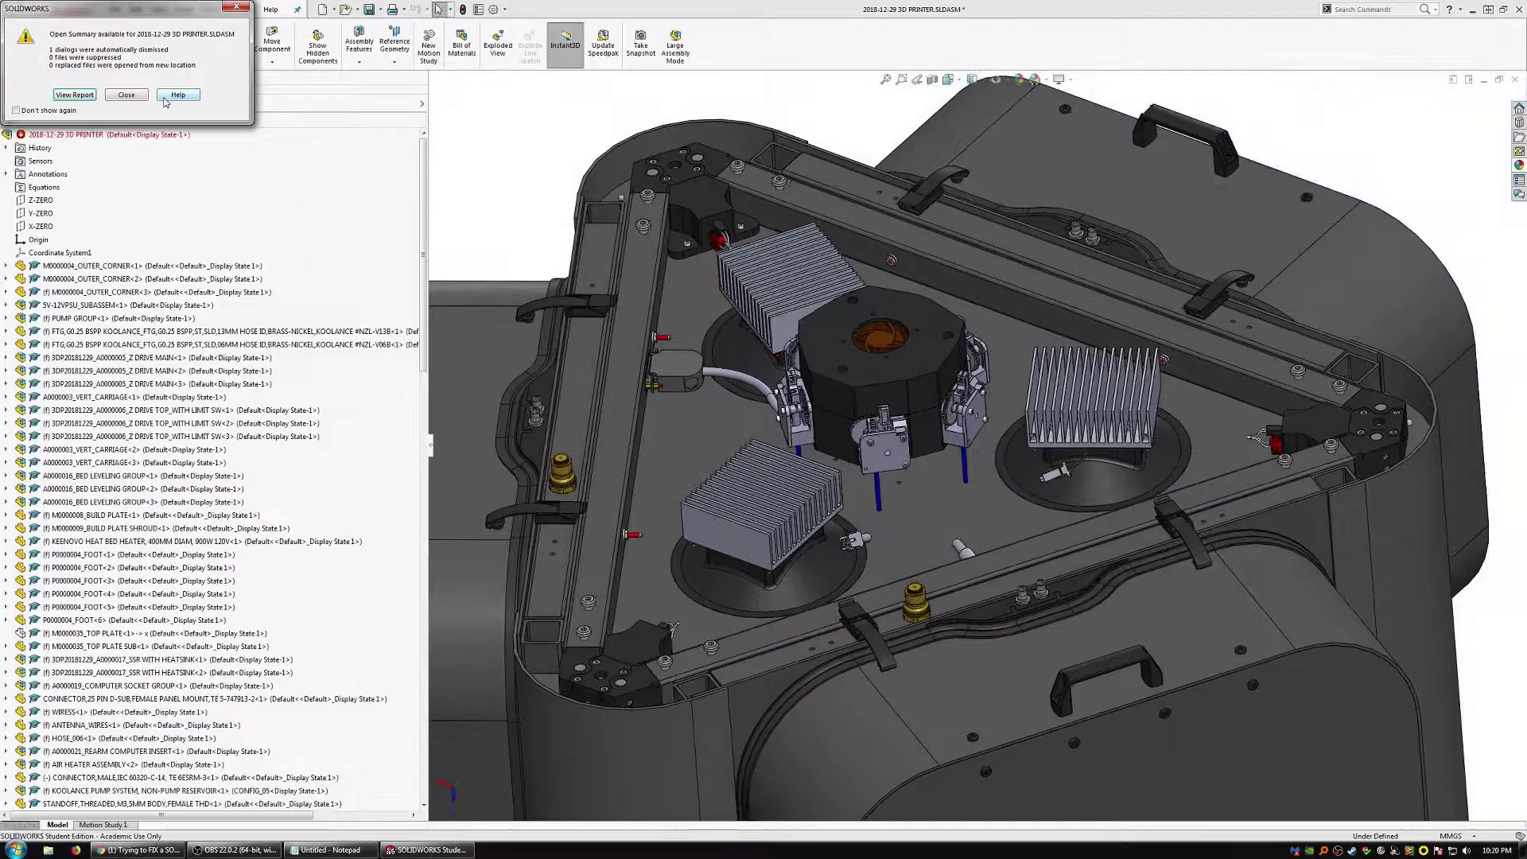
{"action": "left_click", "coordinate": [178, 96]}
Place the MOREWIRES harness in the 3D printer assembly and move the loose inline connector beside the LED fixture's connector.
{"action": "scroll", "coordinate": [883, 524], "scroll_direction": "up", "scroll_amount": 3}
{"action": "left_click", "coordinate": [875, 537]}
{"action": "scroll", "coordinate": [900, 549], "scroll_direction": "up", "scroll_amount": 3}
{"action": "scroll", "coordinate": [900, 548], "scroll_direction": "down", "scroll_amount": 4}
{"action": "left_click", "coordinate": [140, 160]}
{"action": "left_click", "coordinate": [260, 99]}
{"action": "scroll", "coordinate": [958, 484], "scroll_direction": "down", "scroll_amount": 5}
{"action": "left_click", "coordinate": [963, 436]}
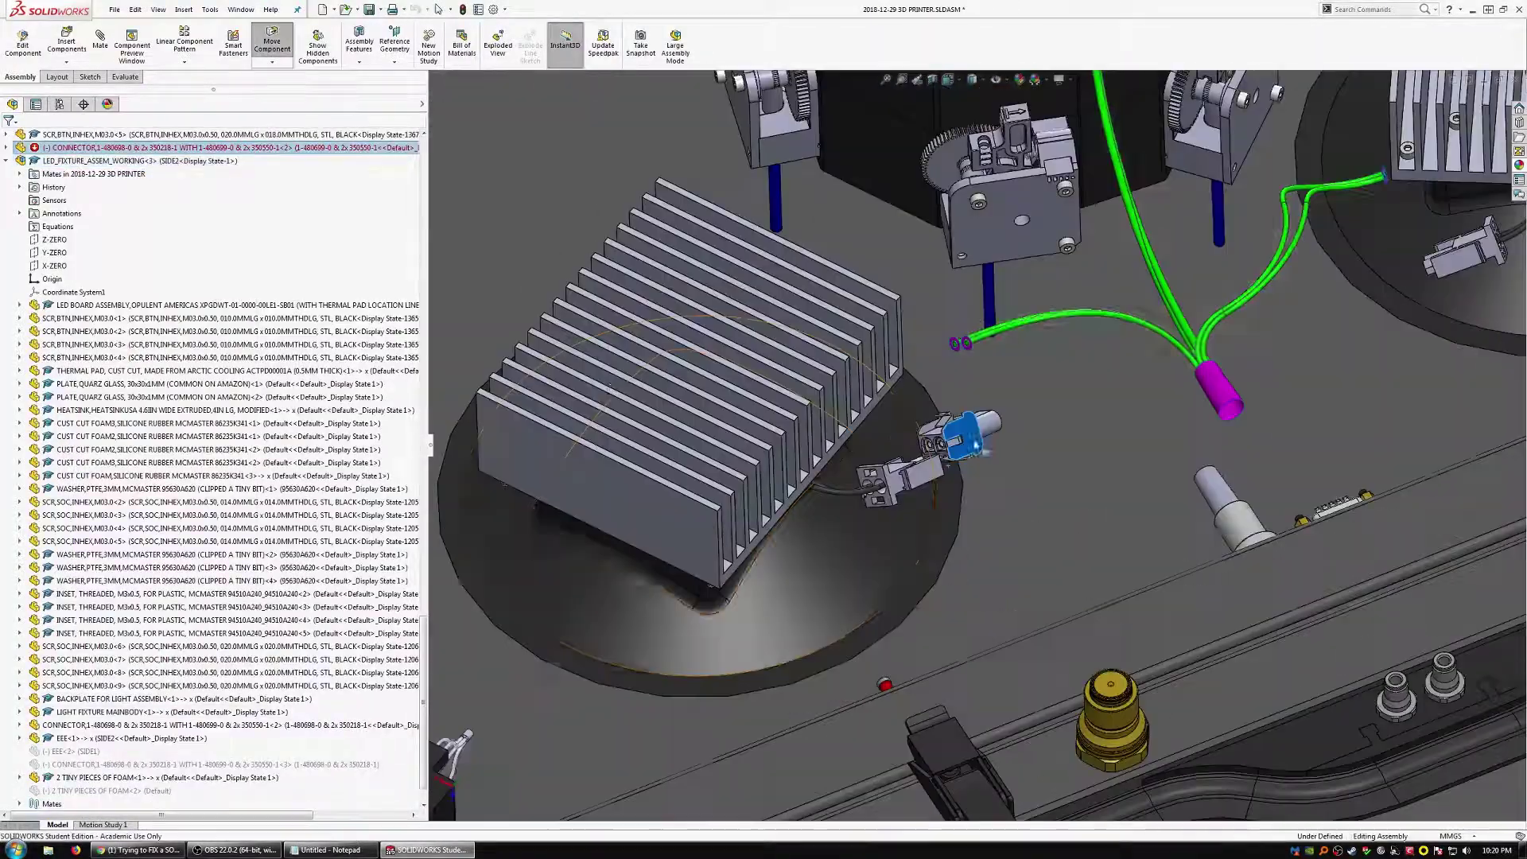
Mate the first inline connector's coordinate system coincident with the LED fixture's connector and with the MOREWIRES harness.
{"action": "left_click", "coordinate": [6, 148]}
{"action": "scroll", "coordinate": [945, 461], "scroll_direction": "down", "scroll_amount": 8}
{"action": "left_click_drag", "start_coordinate": [131, 148], "coordinate": [131, 766]}
{"action": "left_click", "coordinate": [19, 239]}
{"action": "left_click", "coordinate": [73, 738]}
{"action": "left_click", "coordinate": [87, 411], "text": "ctrl"}
{"action": "left_click", "coordinate": [100, 40]}
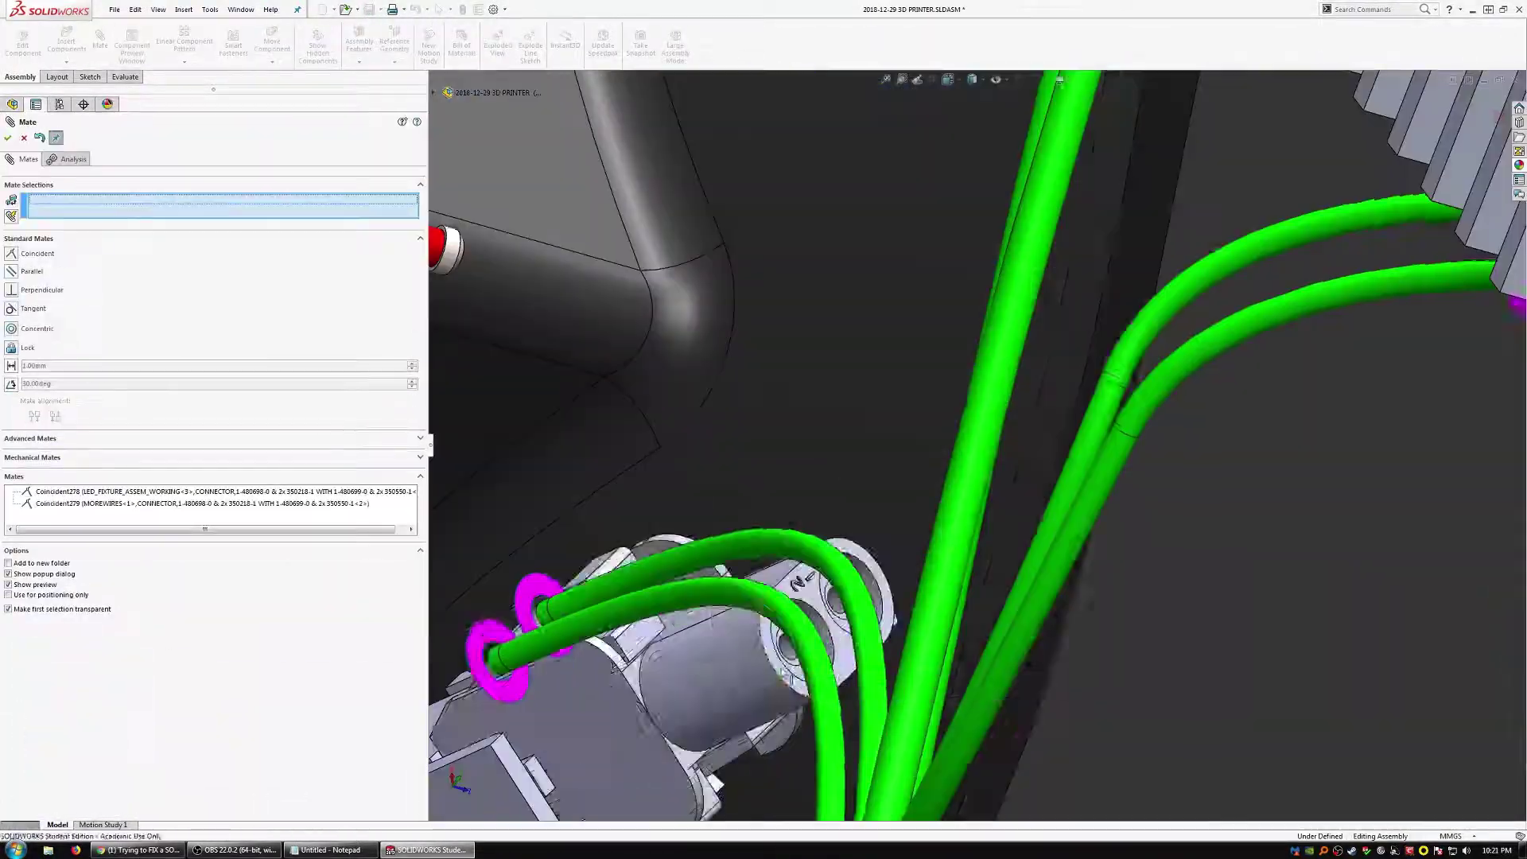
{"action": "left_click", "coordinate": [17, 140]}
Mate the coordinate systems of the remaining inline connectors to the matching connectors of the other LED fixtures.
{"action": "scroll", "coordinate": [915, 509], "scroll_direction": "up", "scroll_amount": 6}
{"action": "scroll", "coordinate": [1193, 318], "scroll_direction": "down", "scroll_amount": 5}
{"action": "left_click", "coordinate": [222, 581]}
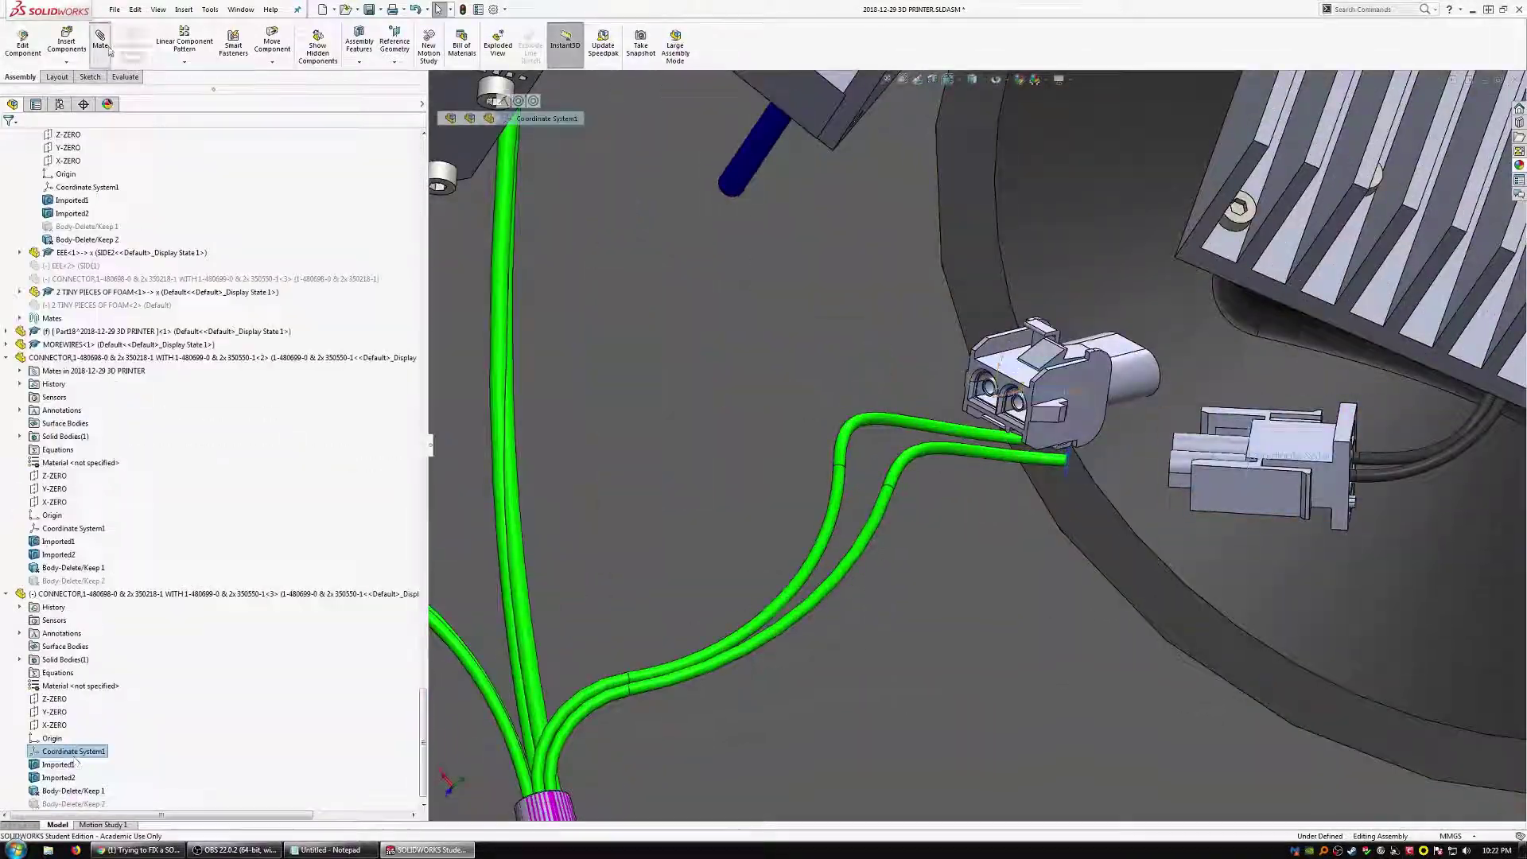
{"action": "left_click", "coordinate": [109, 49]}
{"action": "scroll", "coordinate": [1034, 430], "scroll_direction": "up", "scroll_amount": 6}
{"action": "scroll", "coordinate": [915, 239], "scroll_direction": "down", "scroll_amount": 6}
{"action": "left_click", "coordinate": [73, 737]}
{"action": "left_click", "coordinate": [101, 40]}
Gather the MOREWIRES harness and its inline connectors with the power connector in one folder.
{"action": "scroll", "coordinate": [954, 446], "scroll_direction": "up", "scroll_amount": 5}
{"action": "left_click", "coordinate": [1332, 123], "text": "ctrl"}
{"action": "left_click", "coordinate": [682, 524], "text": "ctrl"}
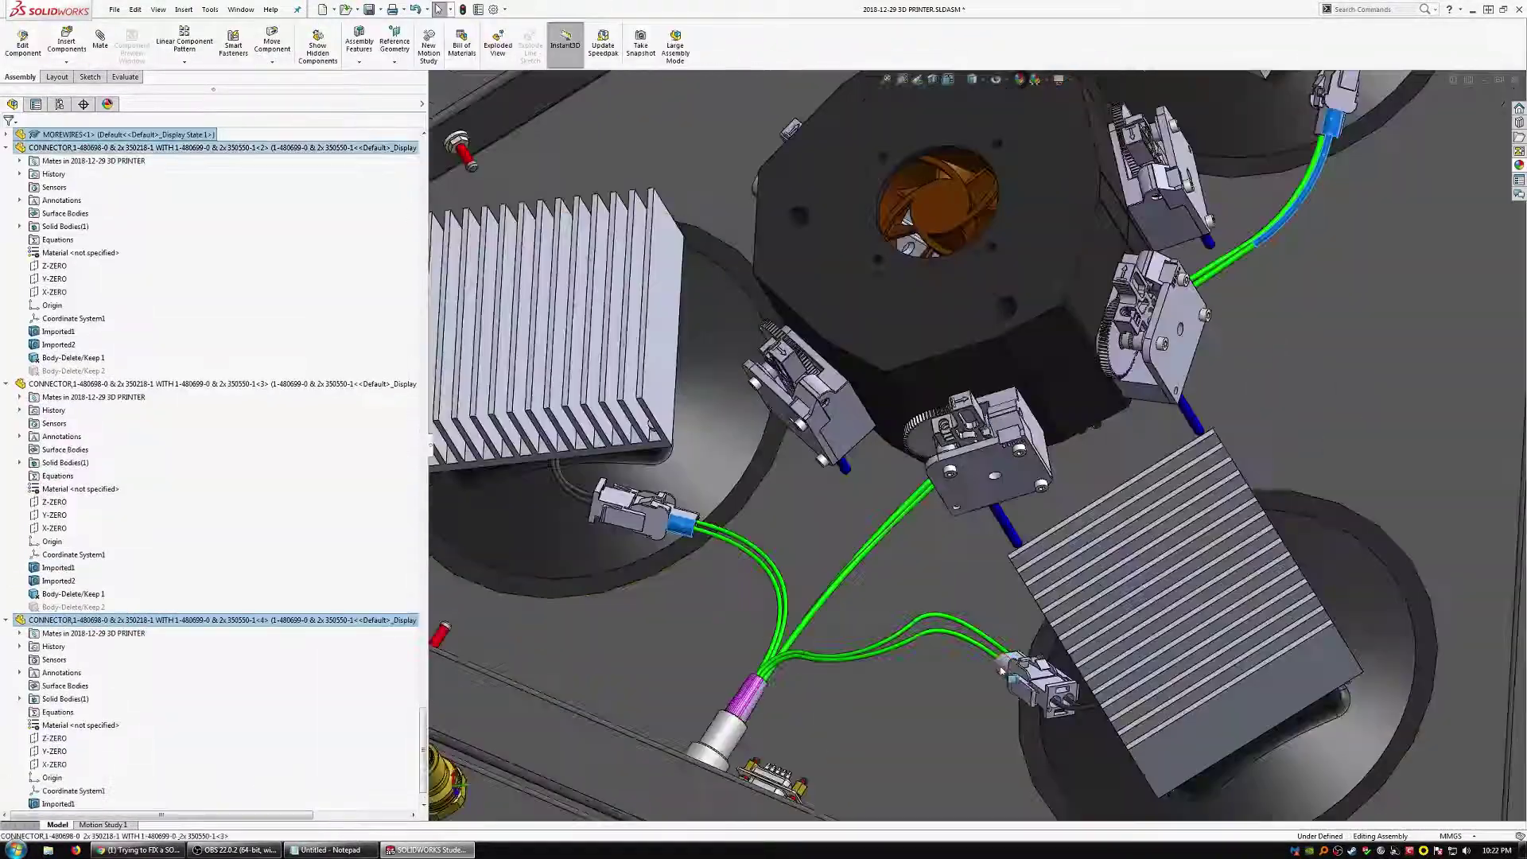
Copy the CUI SD-60LP & SD60LS power connector and mate the copy to the original.
{"action": "left_click_drag", "start_coordinate": [722, 736], "coordinate": [621, 589], "text": "ctrl"}
{"action": "scroll", "coordinate": [684, 763], "scroll_direction": "down", "scroll_amount": 4}
{"action": "left_click", "coordinate": [6, 607]}
{"action": "left_click", "coordinate": [159, 620]}
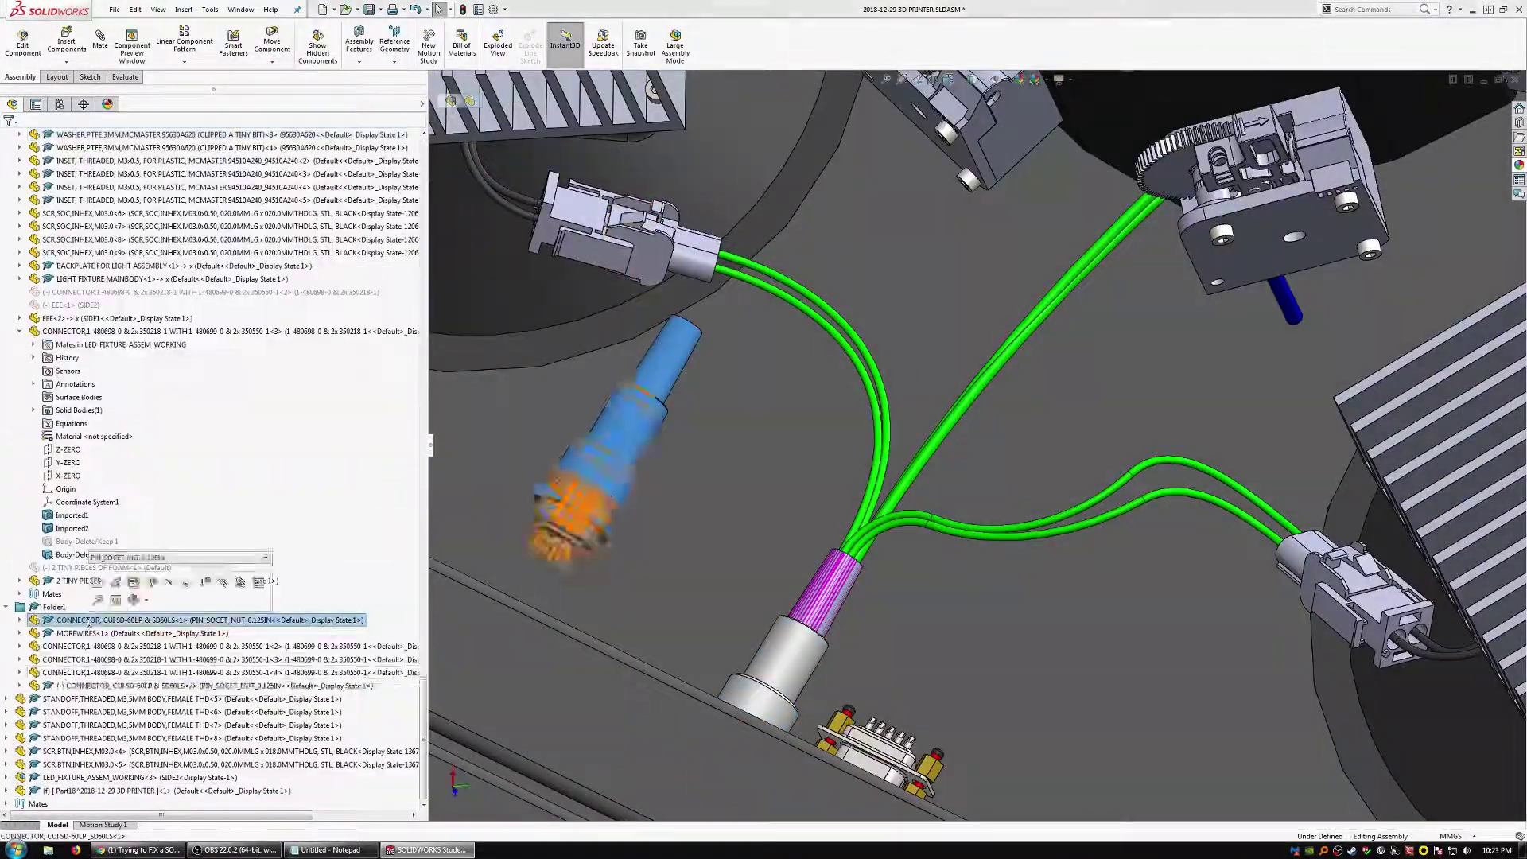
{"action": "left_click", "coordinate": [101, 40]}
{"action": "left_click", "coordinate": [17, 140]}
Form a new subassembly from the MOREWIRES harness, the three inline connectors and the copied power connector.
{"action": "left_click", "coordinate": [142, 633]}
{"action": "left_click", "coordinate": [222, 673], "text": "shift"}
{"action": "right_click", "coordinate": [220, 750]}
{"action": "left_click", "coordinate": [266, 658]}
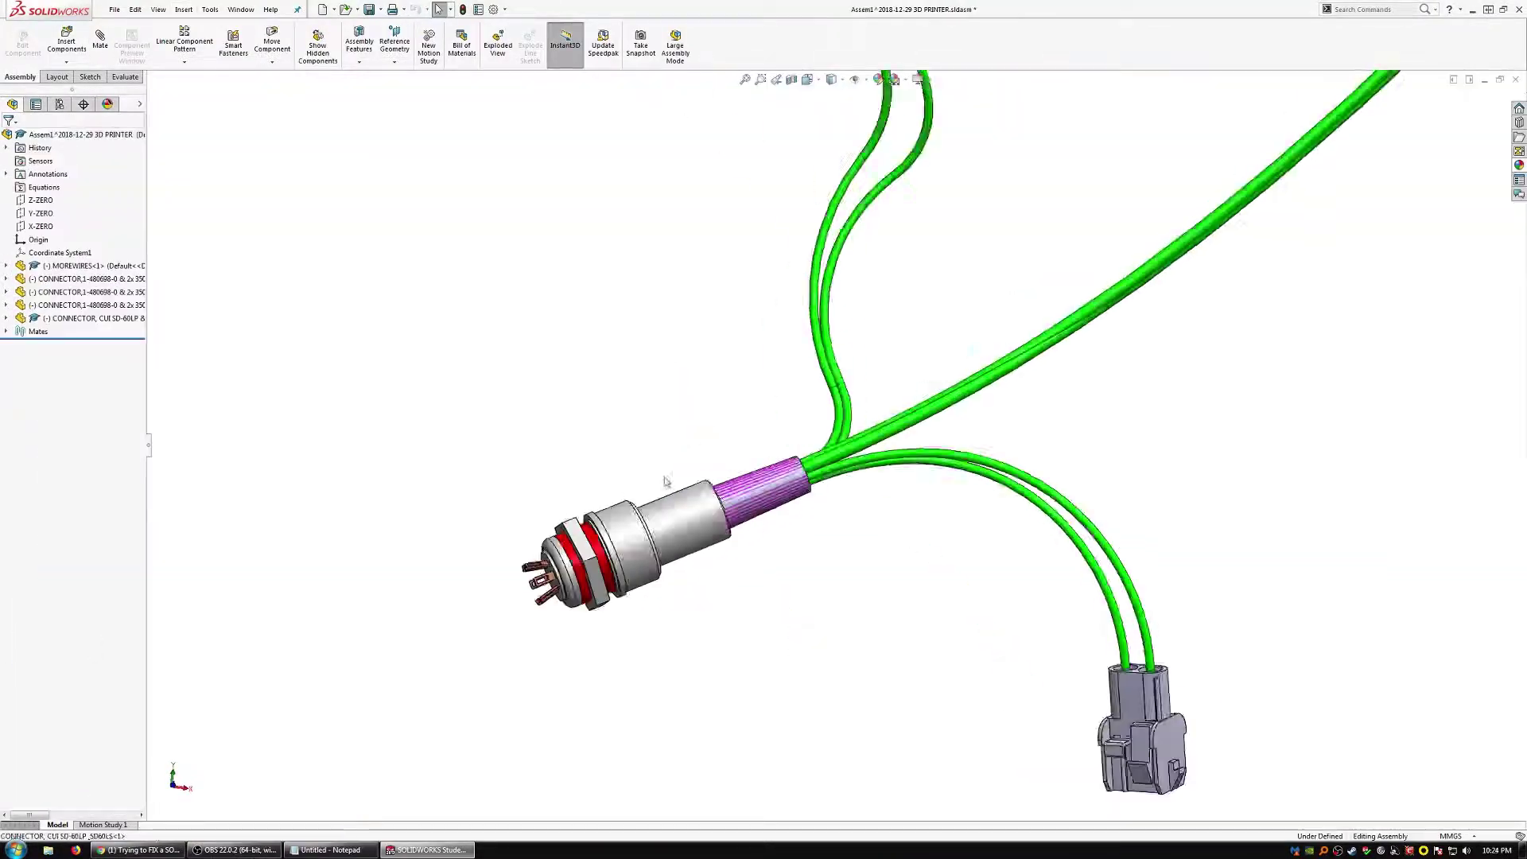
Mate the inline connectors to the MOREWIRES wire ends in the new subassembly with coincident and concentric mates.
{"action": "left_click", "coordinate": [82, 306]}
{"action": "left_click", "coordinate": [100, 40]}
{"action": "scroll", "coordinate": [907, 358], "scroll_direction": "up", "scroll_amount": 6}
{"action": "left_click", "coordinate": [908, 362]}
{"action": "left_click", "coordinate": [1016, 338]}
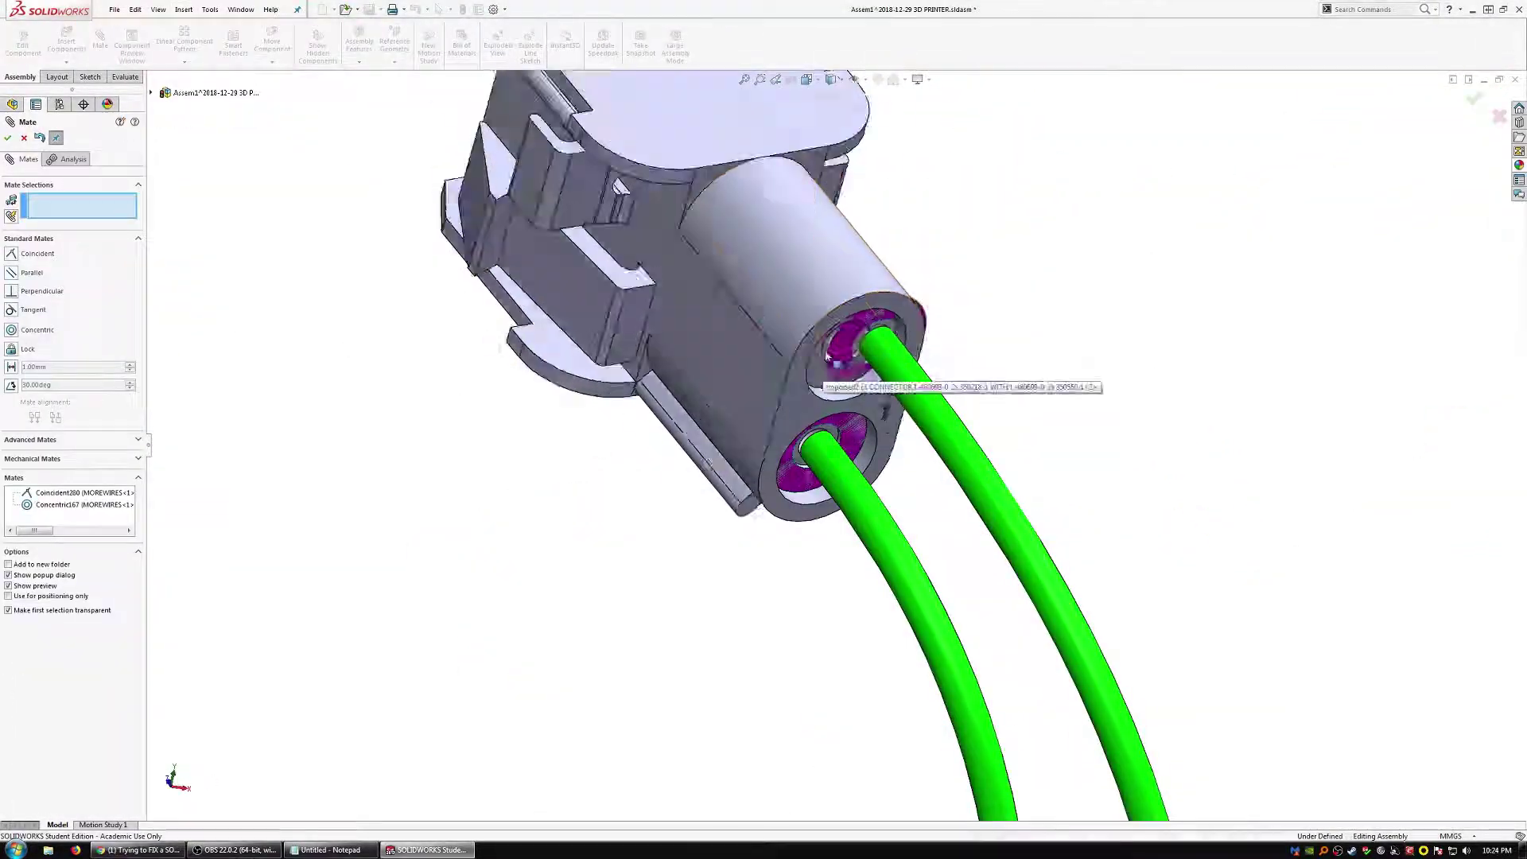
{"action": "scroll", "coordinate": [835, 368], "scroll_direction": "up", "scroll_amount": 4}
{"action": "left_click", "coordinate": [741, 404]}
{"action": "left_click", "coordinate": [897, 587]}
{"action": "left_click", "coordinate": [8, 137]}
Copy a face of the power connector into the MOREWIRES part as an offset surface.
{"action": "scroll", "coordinate": [864, 522], "scroll_direction": "up", "scroll_amount": 8}
{"action": "scroll", "coordinate": [863, 522], "scroll_direction": "down", "scroll_amount": 3}
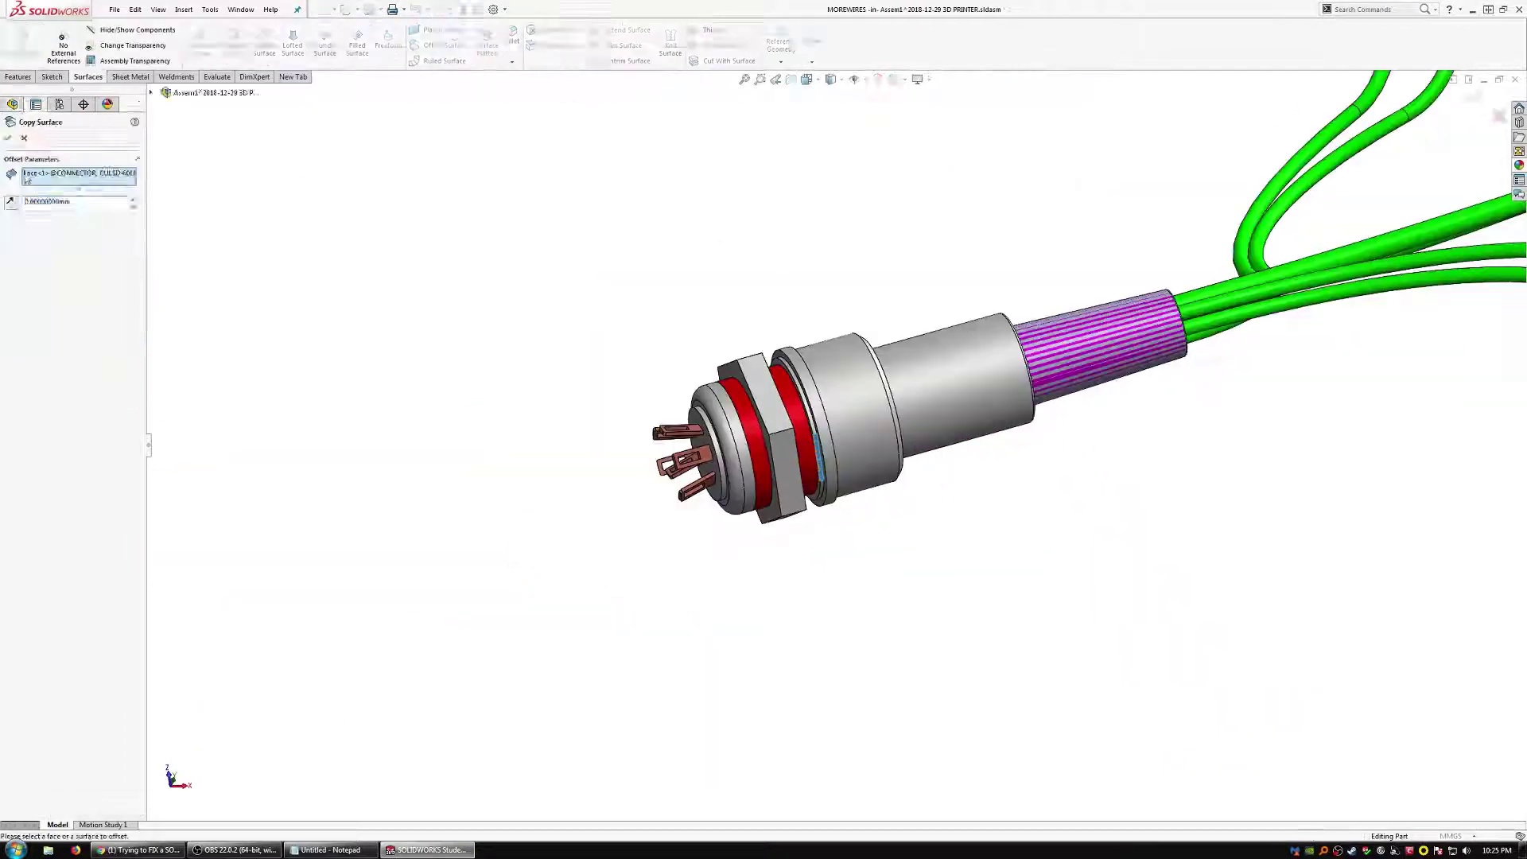
{"action": "left_click", "coordinate": [7, 138]}
{"action": "left_click", "coordinate": [1519, 165]}
{"action": "key", "text": "ctrl+Tab"}
Mate the MOREWIRES harness to the fixed power connector in the subassembly using the copied surface.
{"action": "left_click", "coordinate": [100, 40]}
{"action": "scroll", "coordinate": [477, 614], "scroll_direction": "down", "scroll_amount": 8}
{"action": "left_click", "coordinate": [478, 613]}
{"action": "left_click", "coordinate": [9, 137]}
{"action": "scroll", "coordinate": [539, 392], "scroll_direction": "up", "scroll_amount": 8}
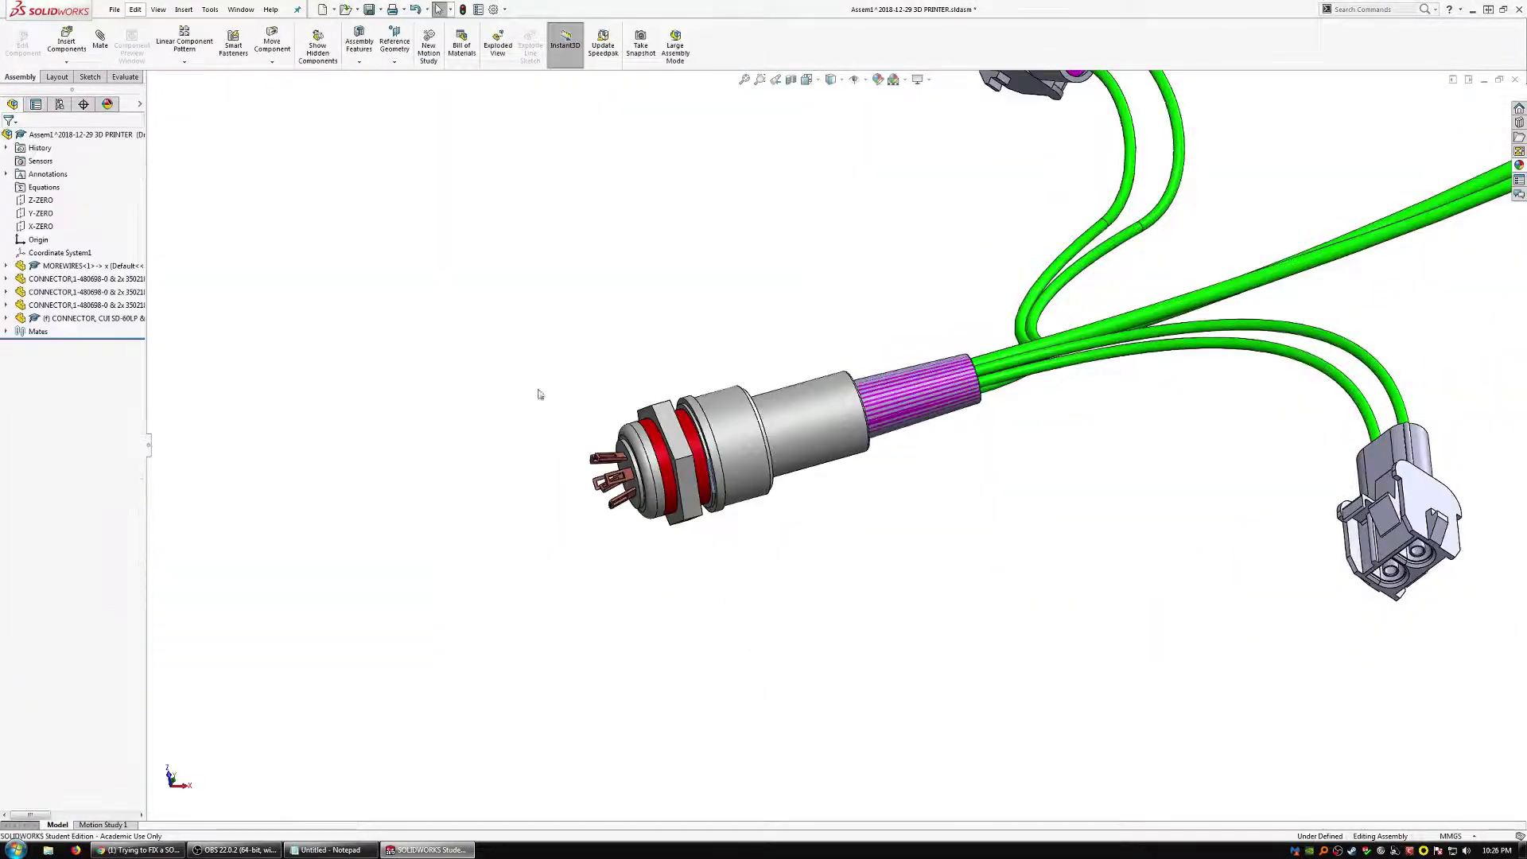
Switch the power connector to its PIN configuration and edit the MOREWIRES part in context at the slot in the red ring.
{"action": "right_click", "coordinate": [53, 318]}
{"action": "left_click", "coordinate": [107, 257]}
{"action": "left_click", "coordinate": [92, 266]}
{"action": "scroll", "coordinate": [756, 462], "scroll_direction": "down", "scroll_amount": 5}
{"action": "middle_click_drag", "start_coordinate": [756, 461], "coordinate": [620, 627]}
{"action": "scroll", "coordinate": [620, 477], "scroll_direction": "down", "scroll_amount": 3}
{"action": "left_click", "coordinate": [849, 414]}
{"action": "left_click", "coordinate": [91, 265]}
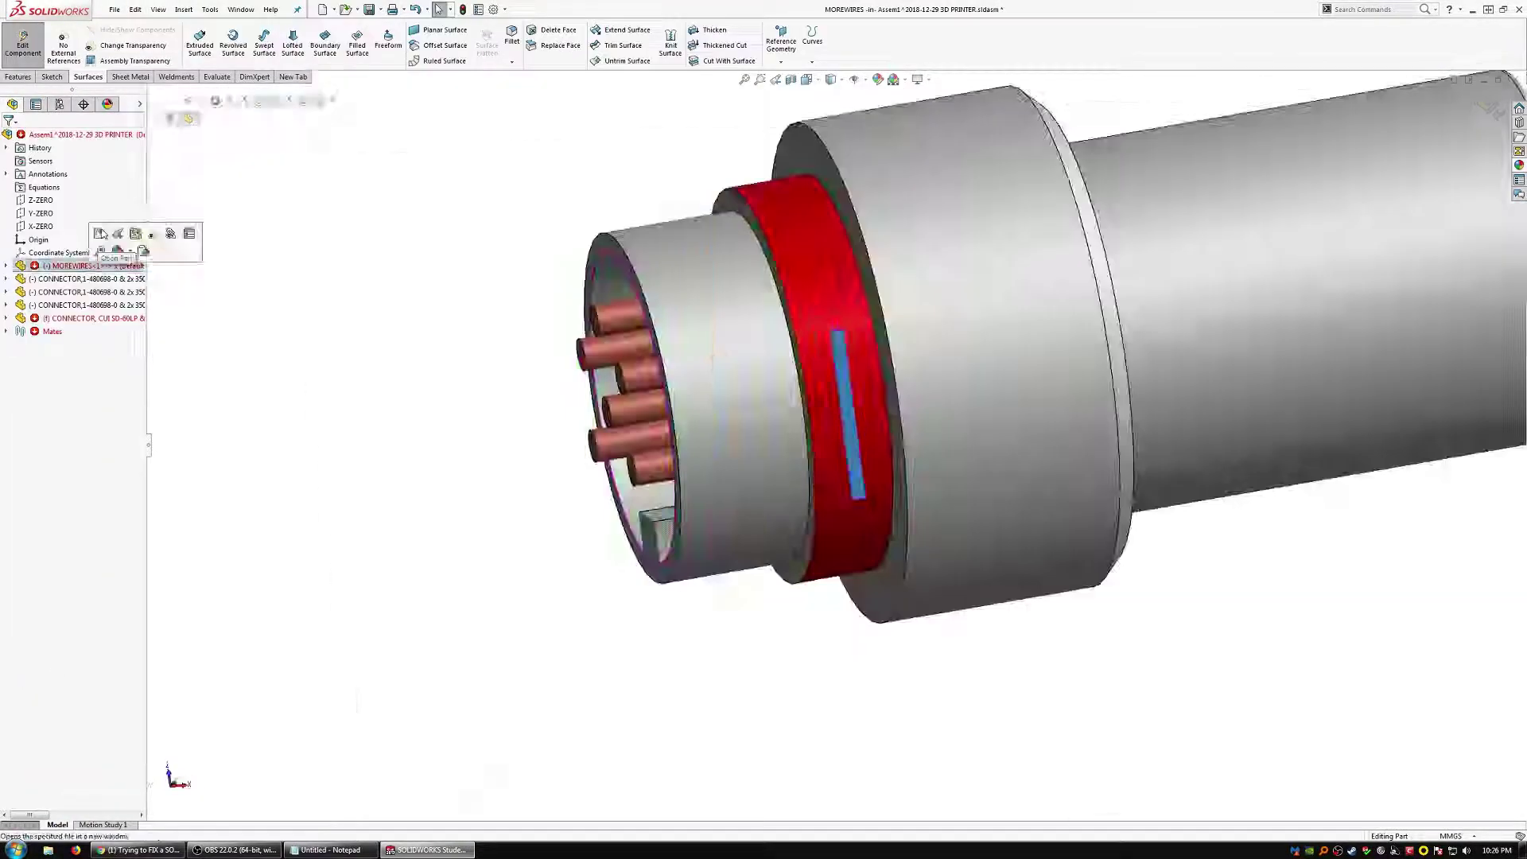
Open the MOREWIRES part separately, then return to the subassembly and mate the harness to the power connector.
{"action": "left_click", "coordinate": [99, 236]}
{"action": "key", "text": "ctrl+Tab"}
{"action": "scroll", "coordinate": [676, 398], "scroll_direction": "down", "scroll_amount": 8}
{"action": "left_click", "coordinate": [100, 40]}
{"action": "left_click", "coordinate": [607, 627]}
Hide all surface bodies of the MOREWIRES part and return to the subassembly.
{"action": "left_click", "coordinate": [89, 290], "text": "shift"}
{"action": "right_click", "coordinate": [77, 274]}
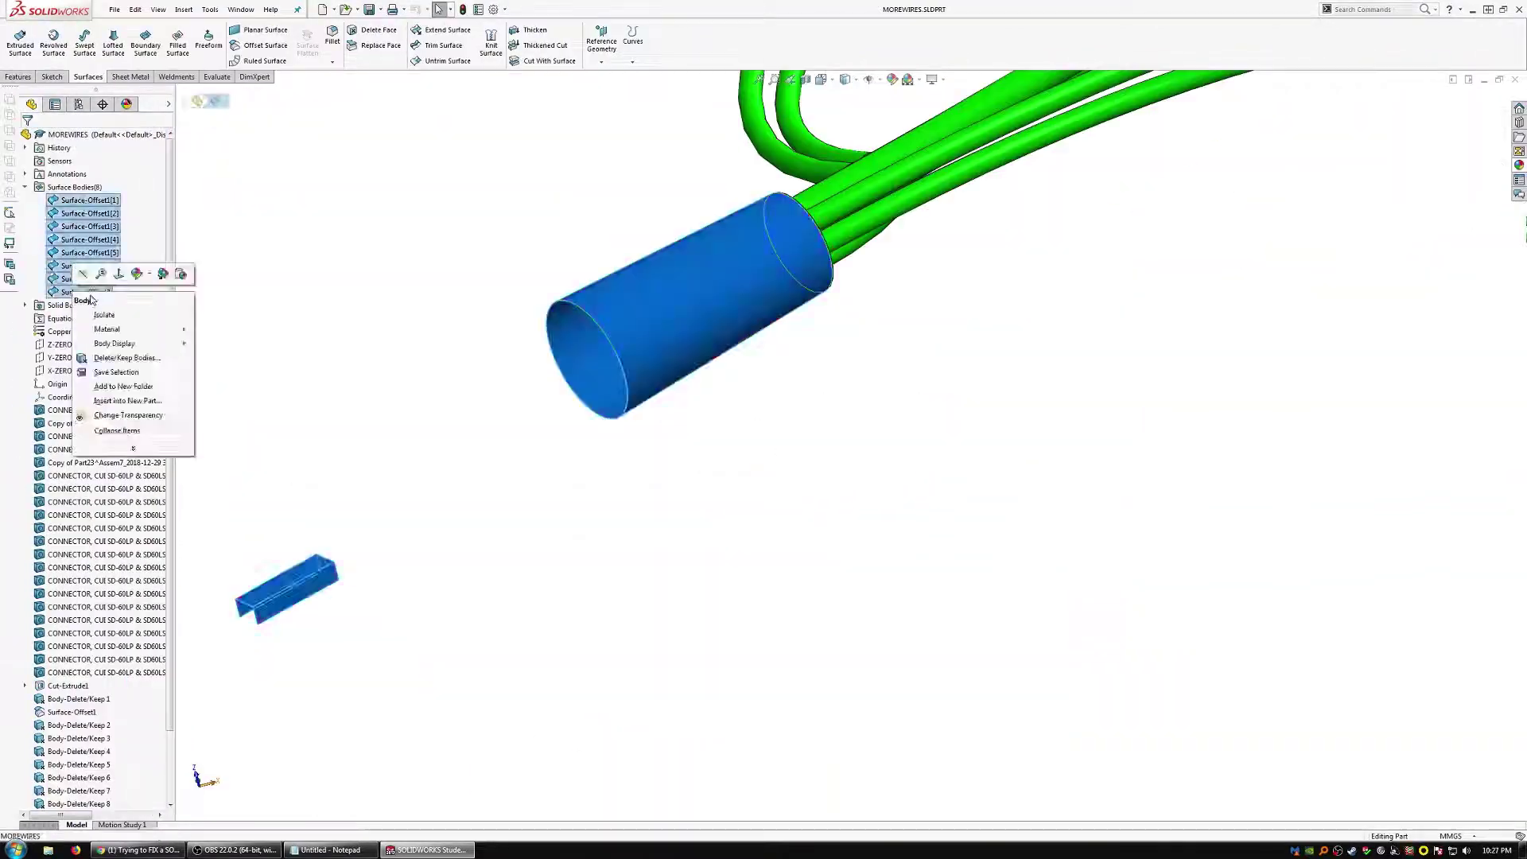
{"action": "key", "text": "ctrl+Tab"}
Save the wiring subassembly as TOP_LED_WIRING together with all of its modified documents.
{"action": "left_click", "coordinate": [6, 134]}
{"action": "scroll", "coordinate": [1194, 342], "scroll_direction": "down", "scroll_amount": 3}
{"action": "type", "text": "TOP_LED_WIRING"}
{"action": "left_click", "coordinate": [1180, 679]}
{"action": "left_click", "coordinate": [792, 476]}
{"action": "left_click", "coordinate": [74, 135]}
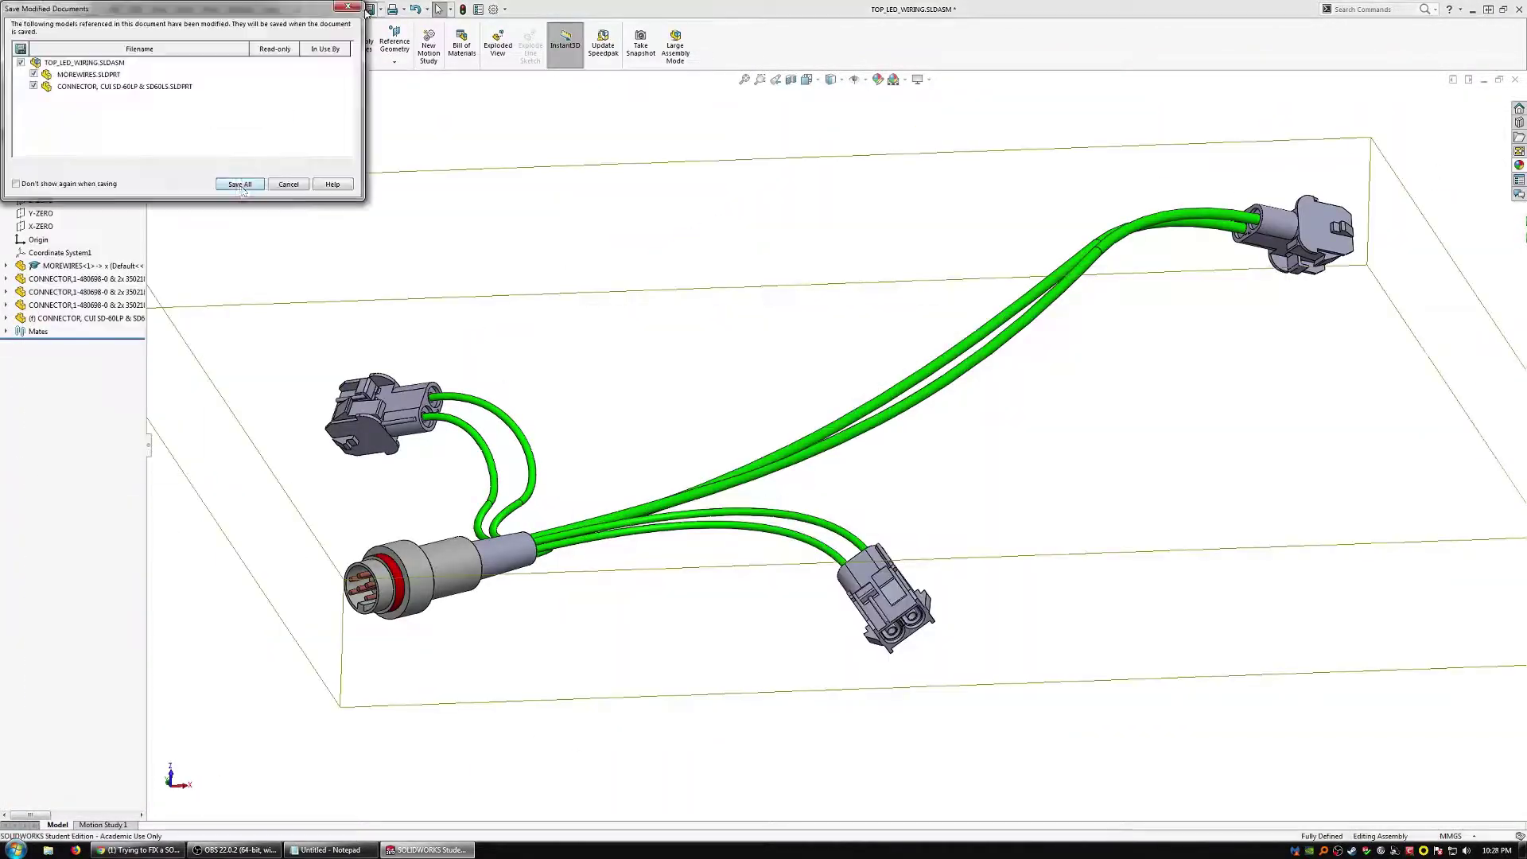
{"action": "left_click", "coordinate": [235, 182]}
Set the top plate's power connector to the SOCKET_NUT_0.125IN configuration in the 3D printer assembly.
{"action": "key", "text": "ctrl+Tab"}
{"action": "left_click", "coordinate": [133, 595]}
{"action": "scroll", "coordinate": [778, 684], "scroll_direction": "down", "scroll_amount": 3}
{"action": "left_click", "coordinate": [783, 629]}
{"action": "left_click", "coordinate": [977, 533]}
{"action": "left_click", "coordinate": [891, 560]}
{"action": "left_click", "coordinate": [991, 535]}
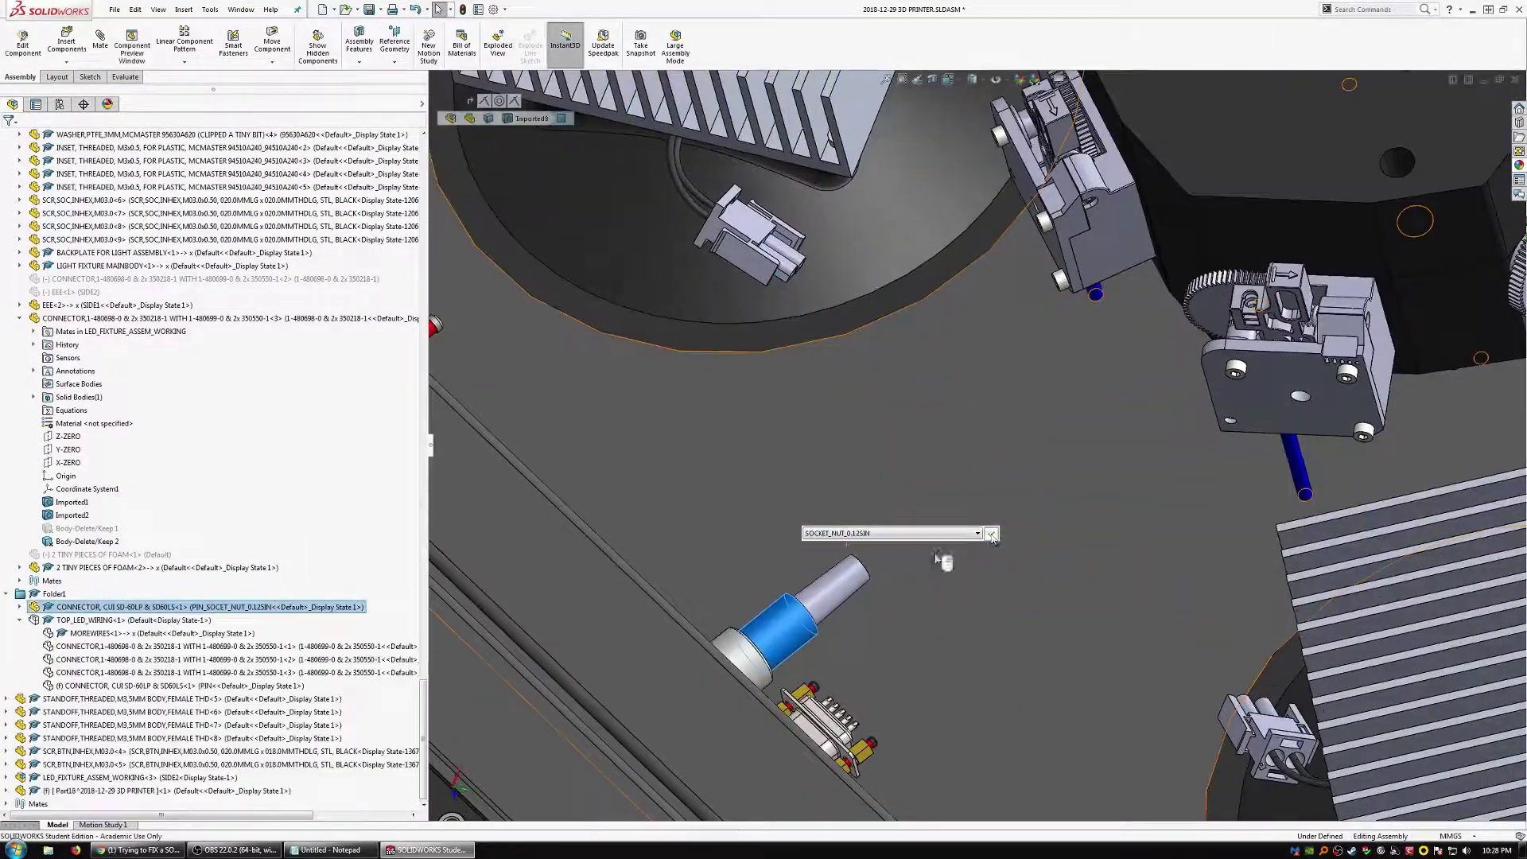
{"action": "scroll", "coordinate": [804, 735], "scroll_direction": "up", "scroll_amount": 10}
{"action": "middle_click_drag", "start_coordinate": [804, 736], "coordinate": [875, 700]}
{"action": "scroll", "coordinate": [875, 700], "scroll_direction": "down", "scroll_amount": 3}
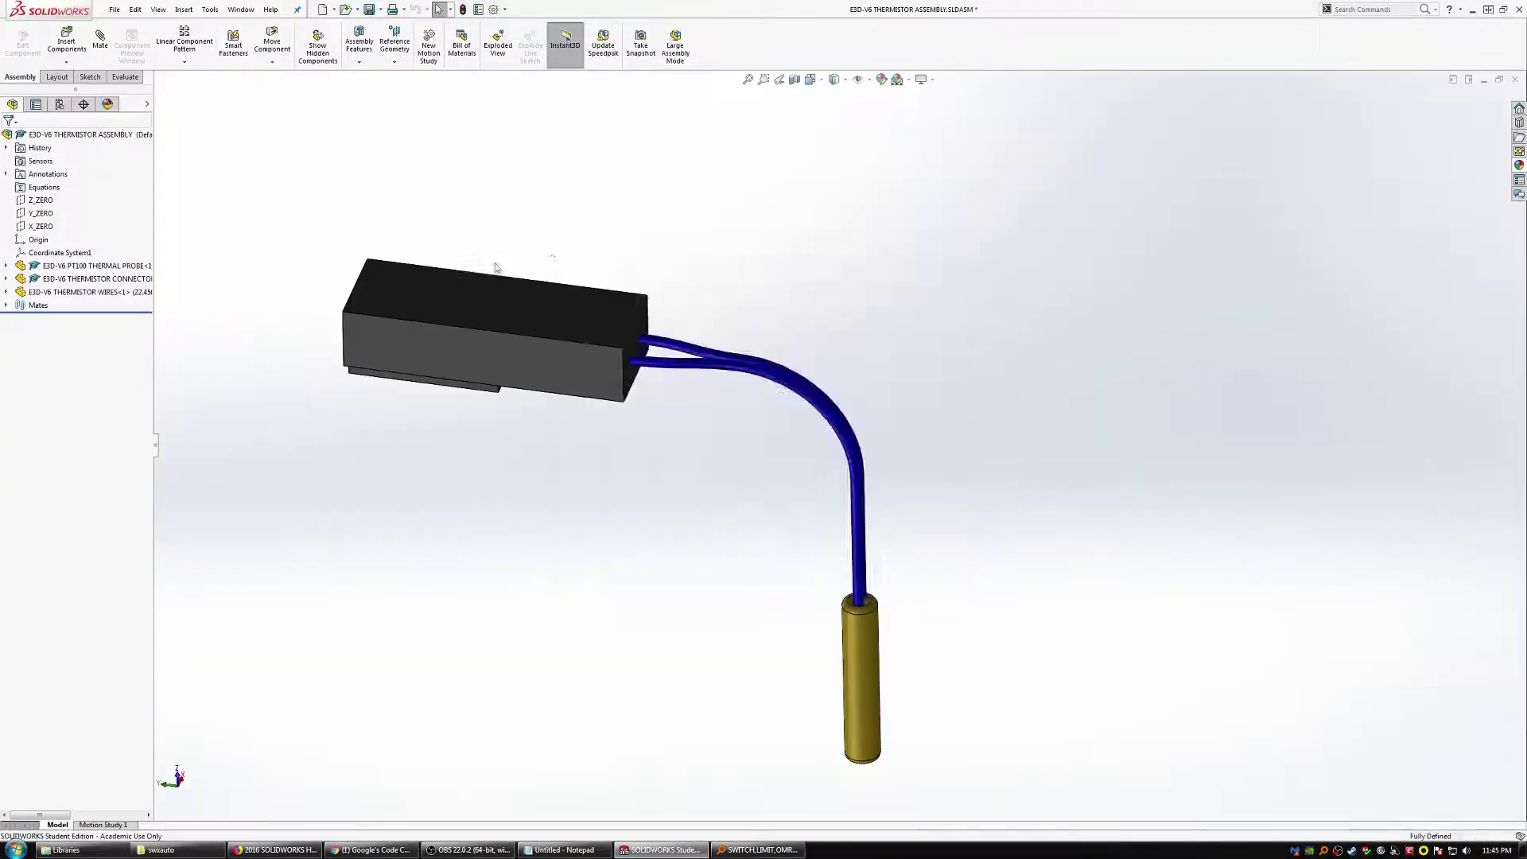
Open the endstop corner seal installed assembly and select its P0000022 endstop corner part.
{"action": "key", "text": "ctrl+o"}
{"action": "double_click", "coordinate": [738, 398]}
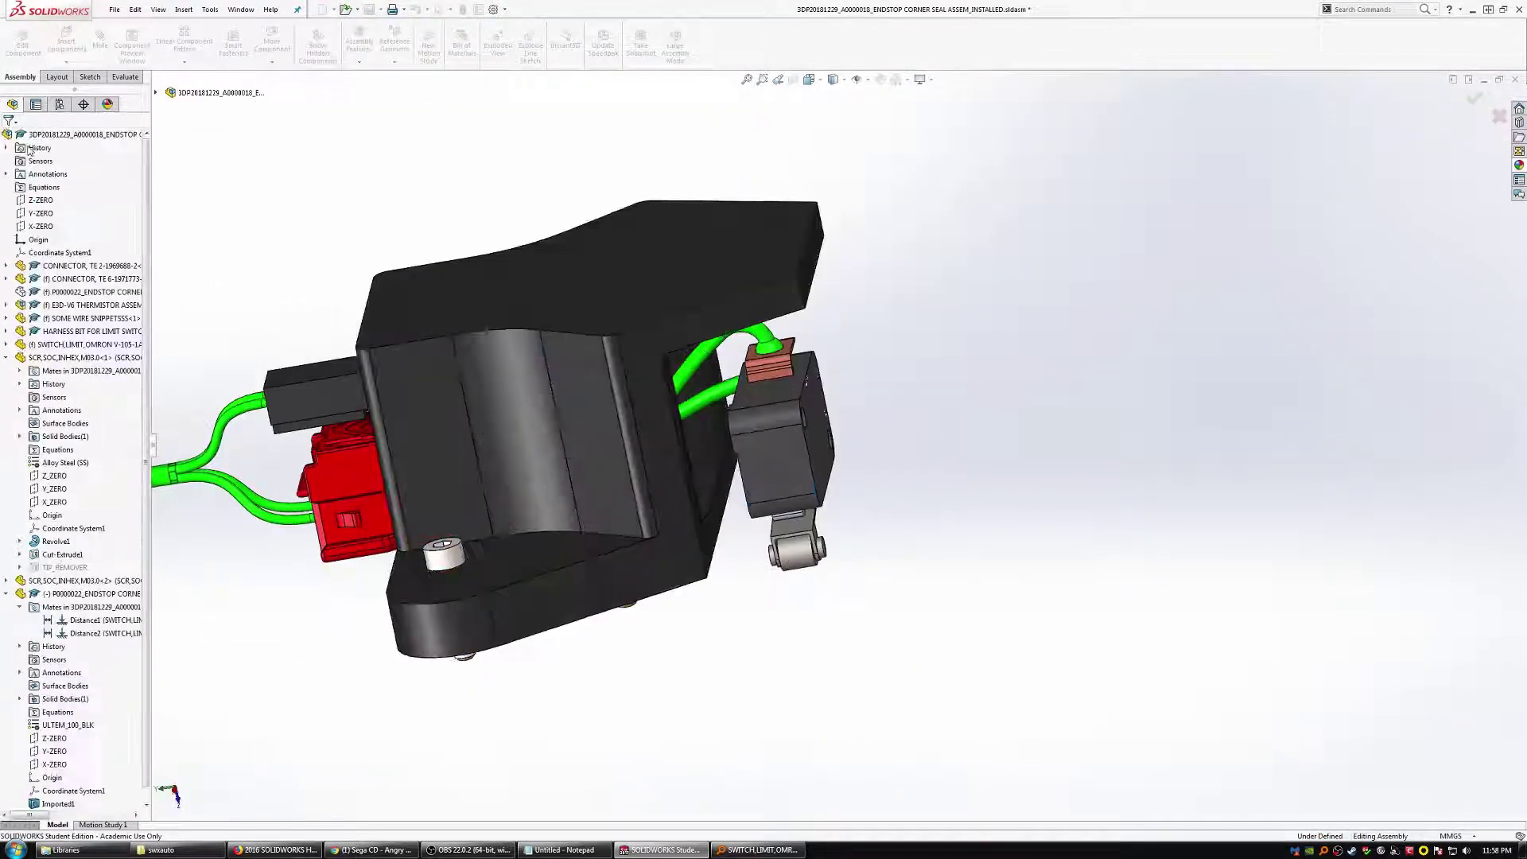
{"action": "left_click", "coordinate": [67, 291]}
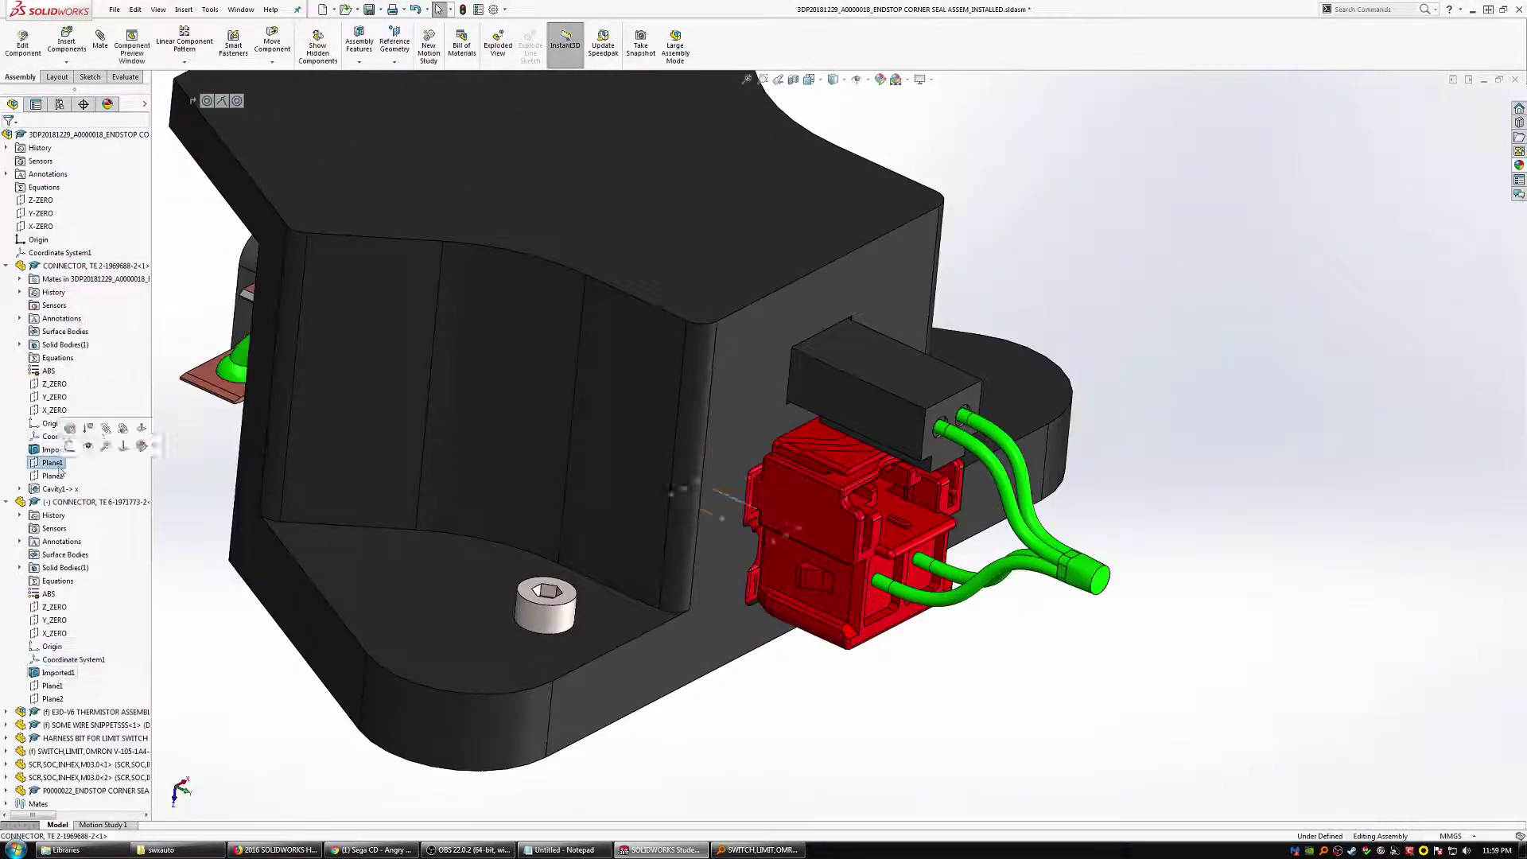
Form a new subassembly from the MOREWIREESS part, TE 6-1971773-2 connector and E3D-V6 thermistor connector, and save it as WIREHARN1.
{"action": "left_click", "coordinate": [33, 305]}
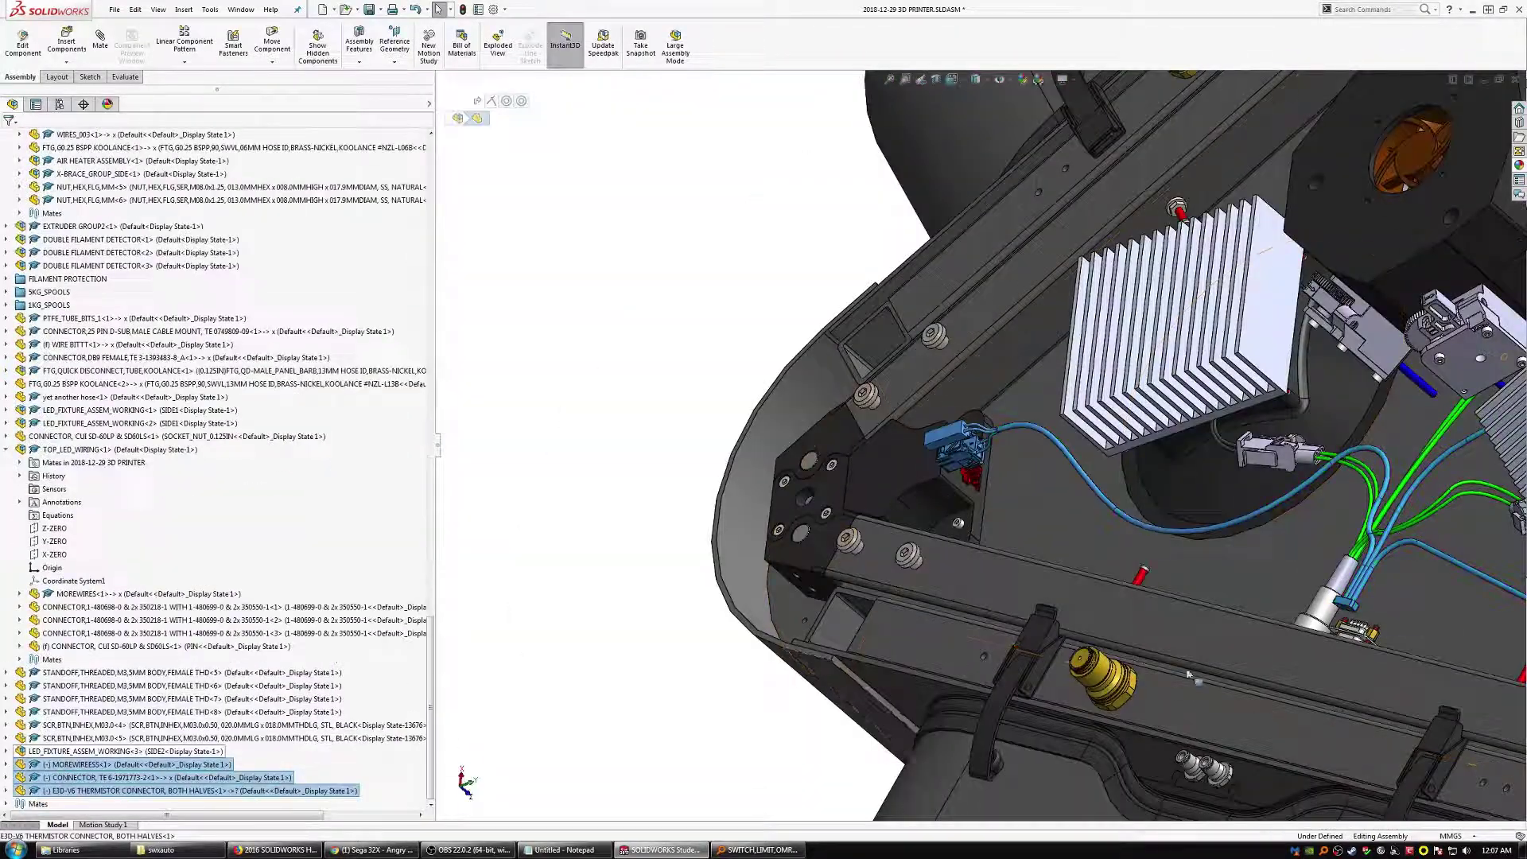
{"action": "right_click", "coordinate": [207, 778]}
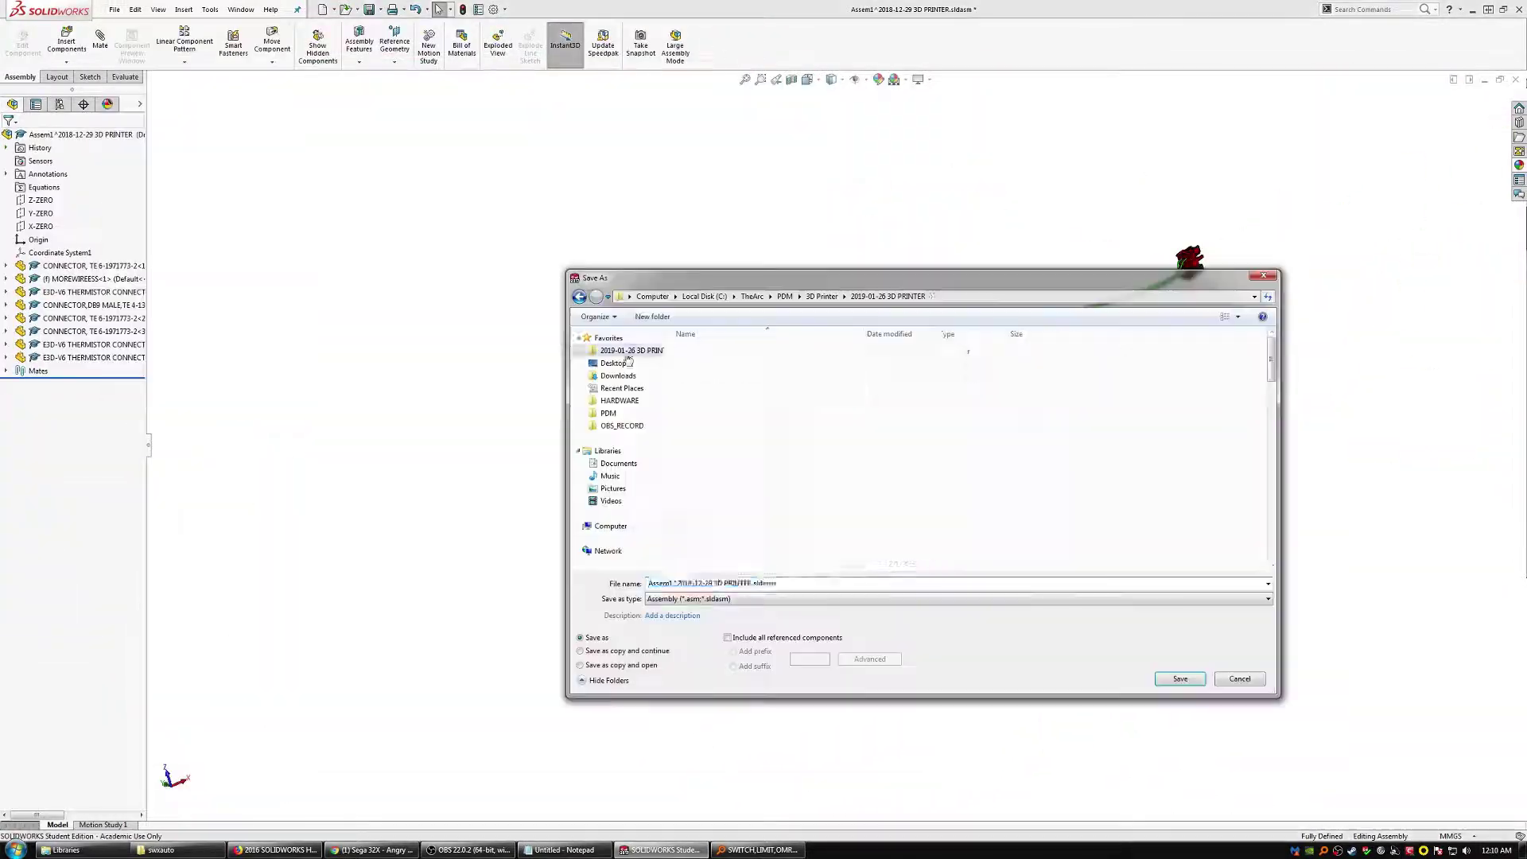
{"action": "left_click", "coordinate": [1180, 680]}
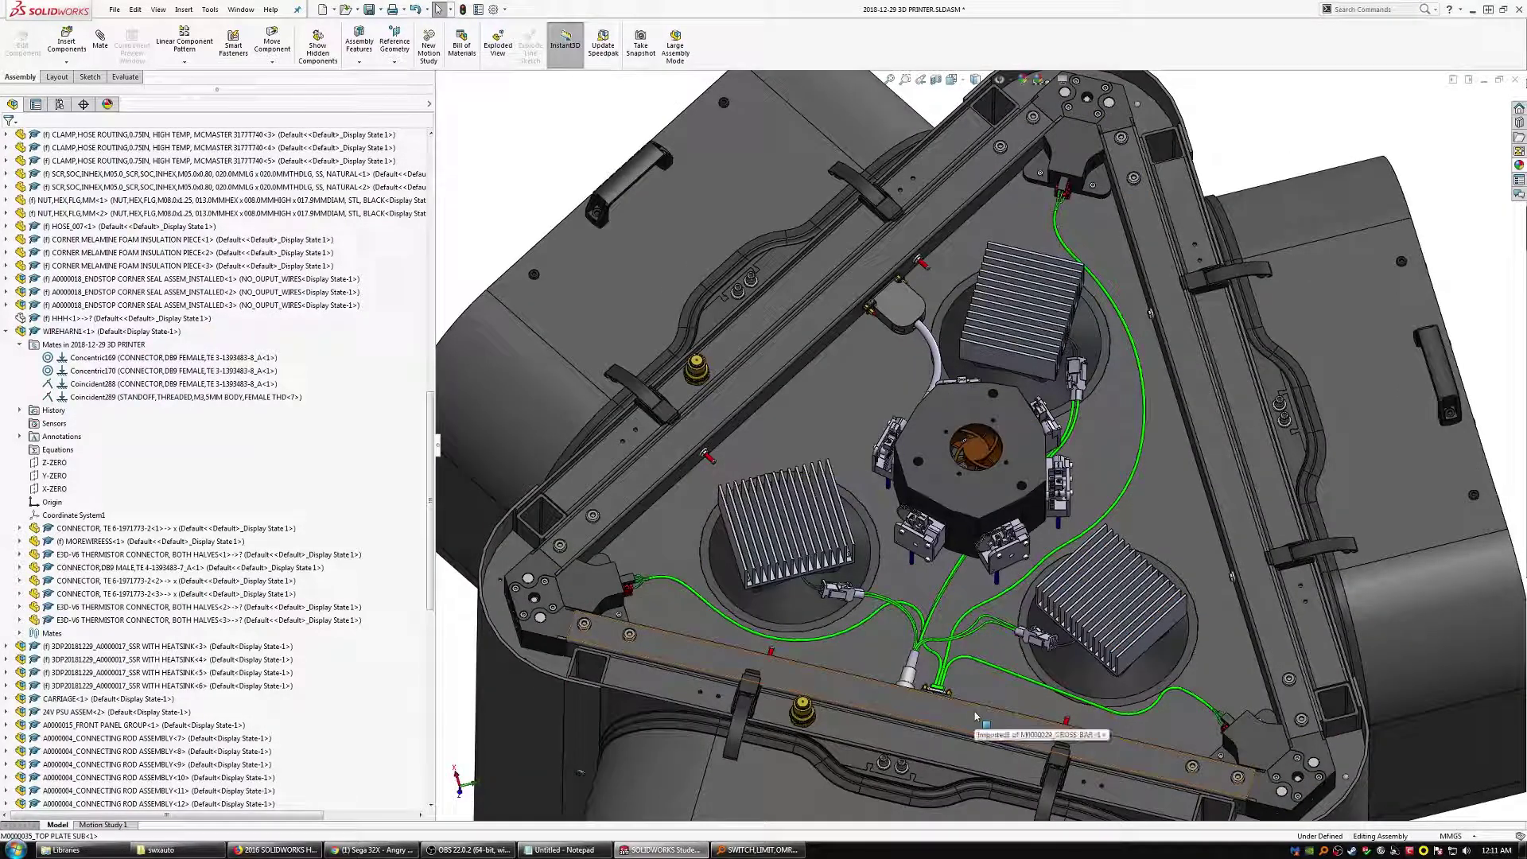
Save the 3D printer assembly together with all of its modified documents.
{"action": "left_click", "coordinate": [370, 10]}
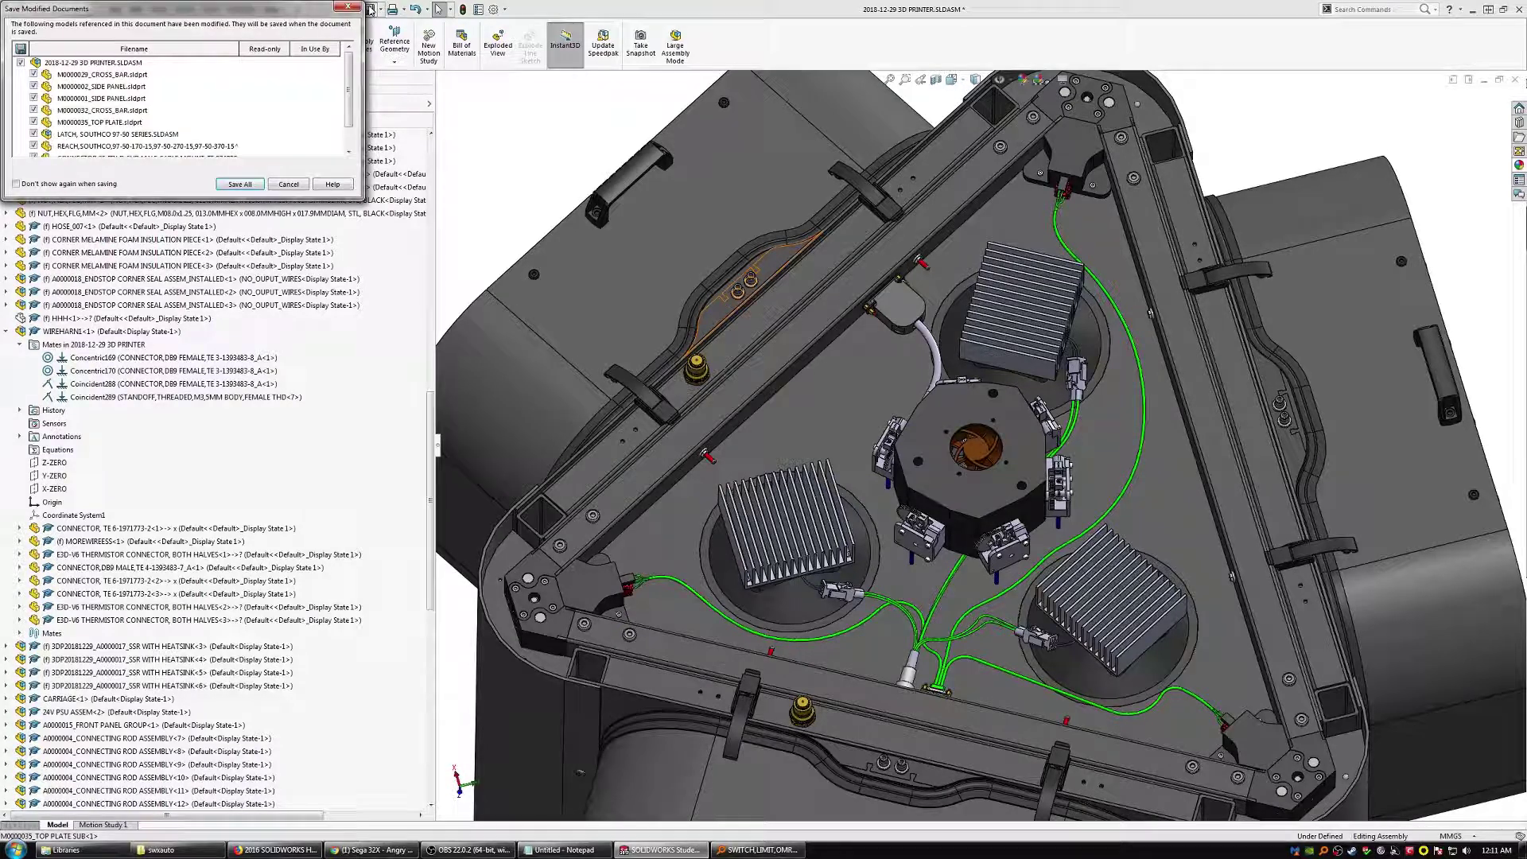
{"action": "left_click", "coordinate": [239, 184]}
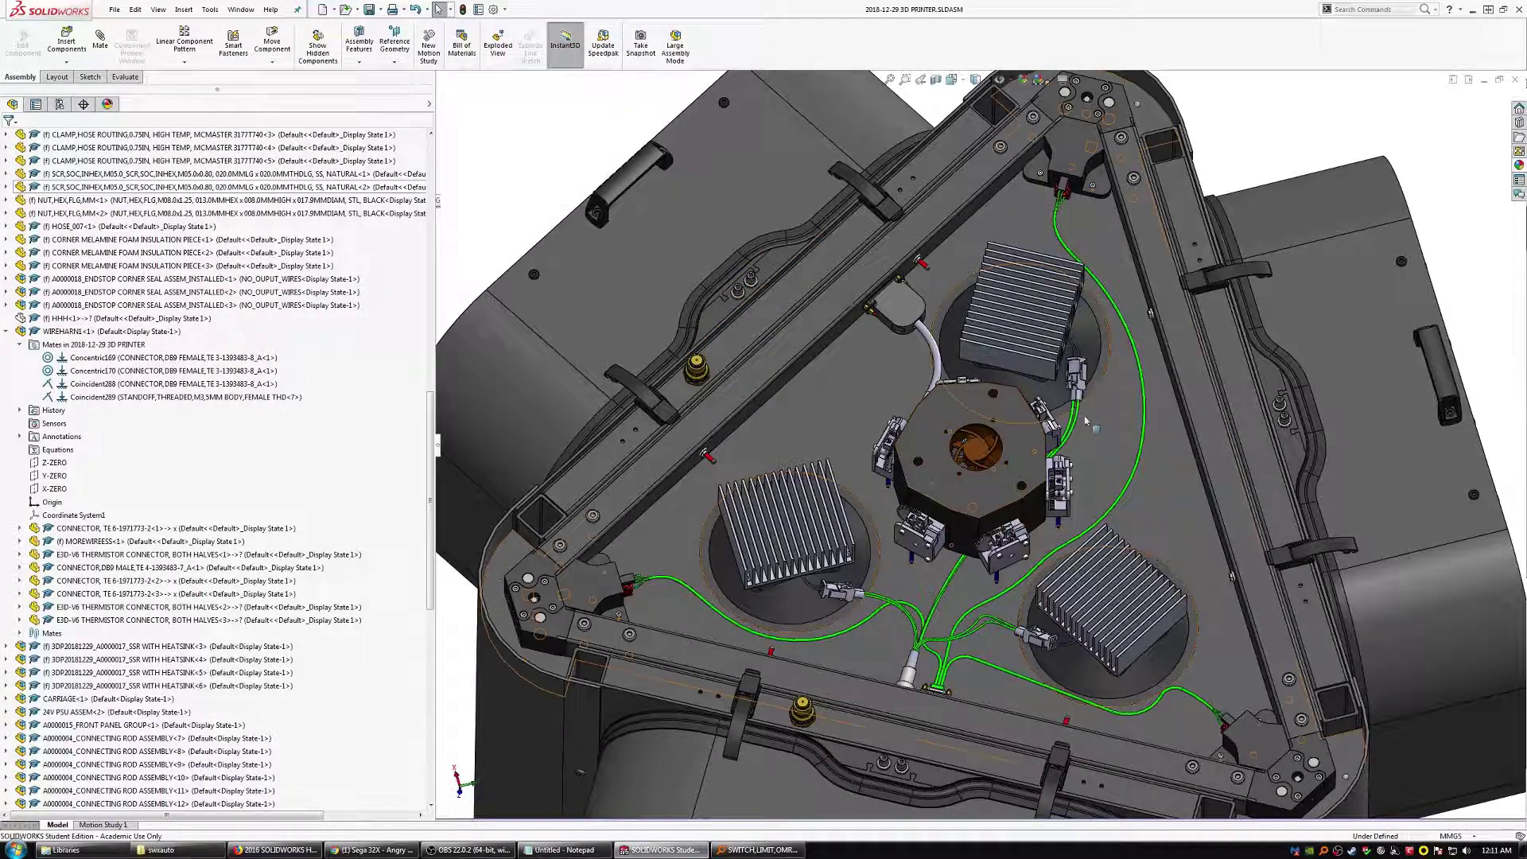
Examine the routed wire harnesses around the heatsinks, extruder group and corner connectors on the printer's top plate.
{"action": "scroll", "coordinate": [964, 607], "scroll_direction": "down", "scroll_amount": 6}
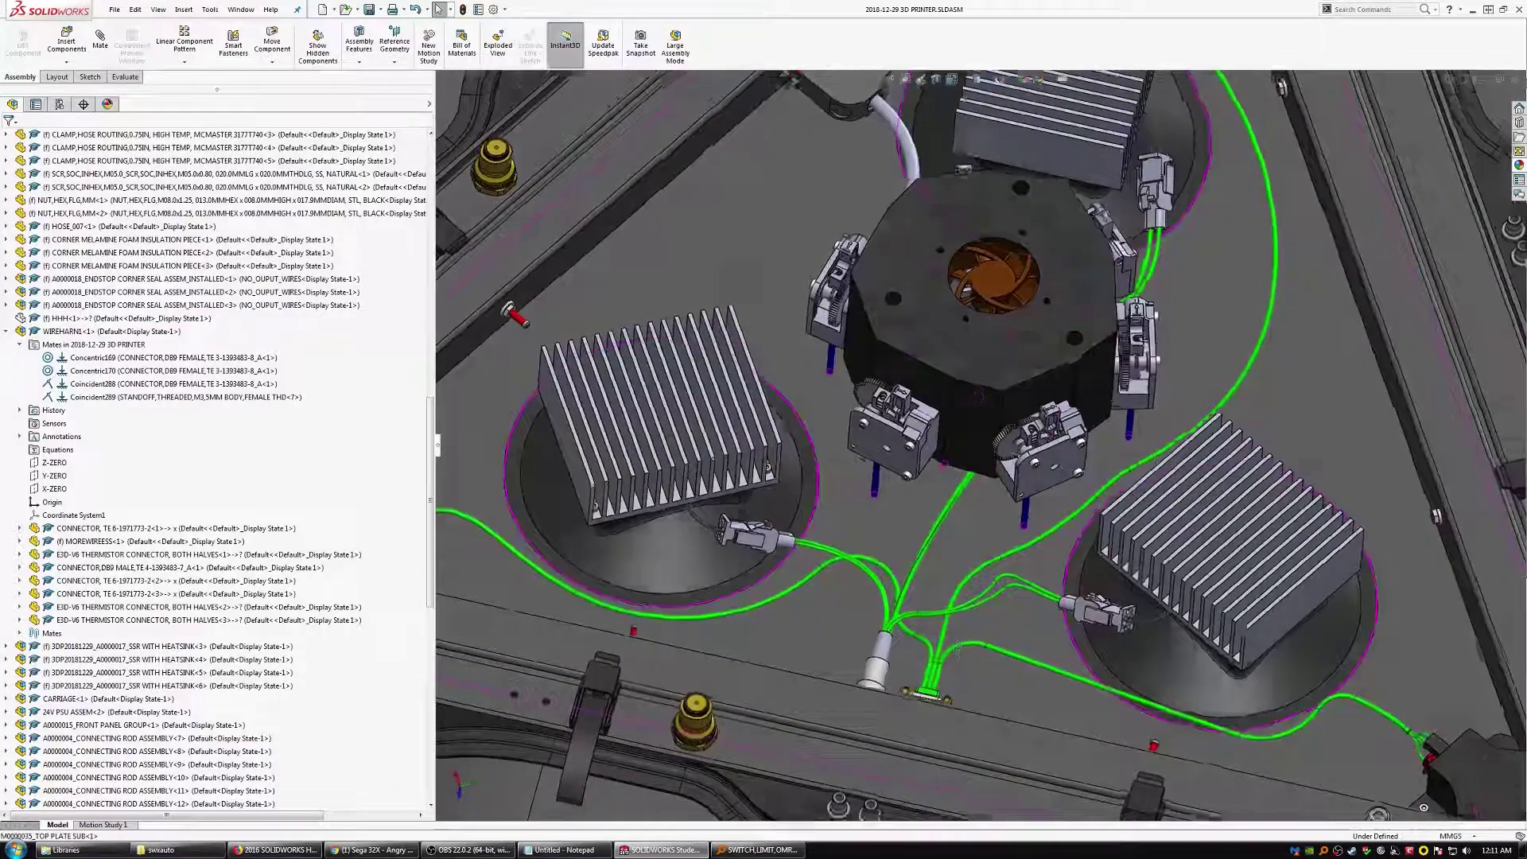
{"action": "middle_click_drag", "start_coordinate": [952, 572], "coordinate": [835, 509]}
{"action": "scroll", "coordinate": [1054, 585], "scroll_direction": "up", "scroll_amount": 4}
{"action": "scroll", "coordinate": [1245, 533], "scroll_direction": "down", "scroll_amount": 4}
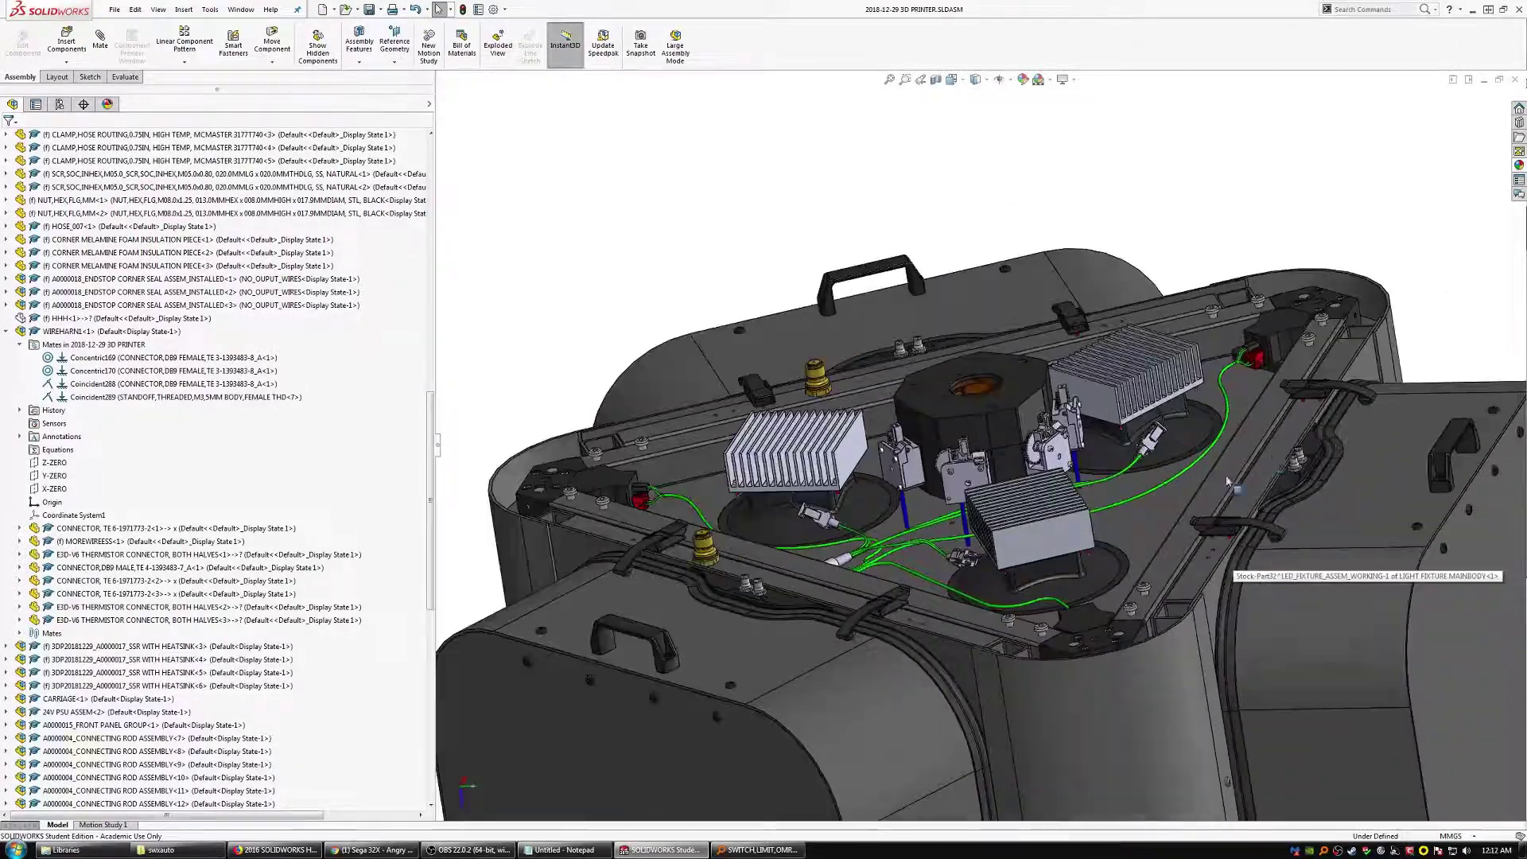
{"action": "middle_click_drag", "start_coordinate": [1234, 541], "coordinate": [1014, 585]}
{"action": "scroll", "coordinate": [1070, 477], "scroll_direction": "up", "scroll_amount": 3}
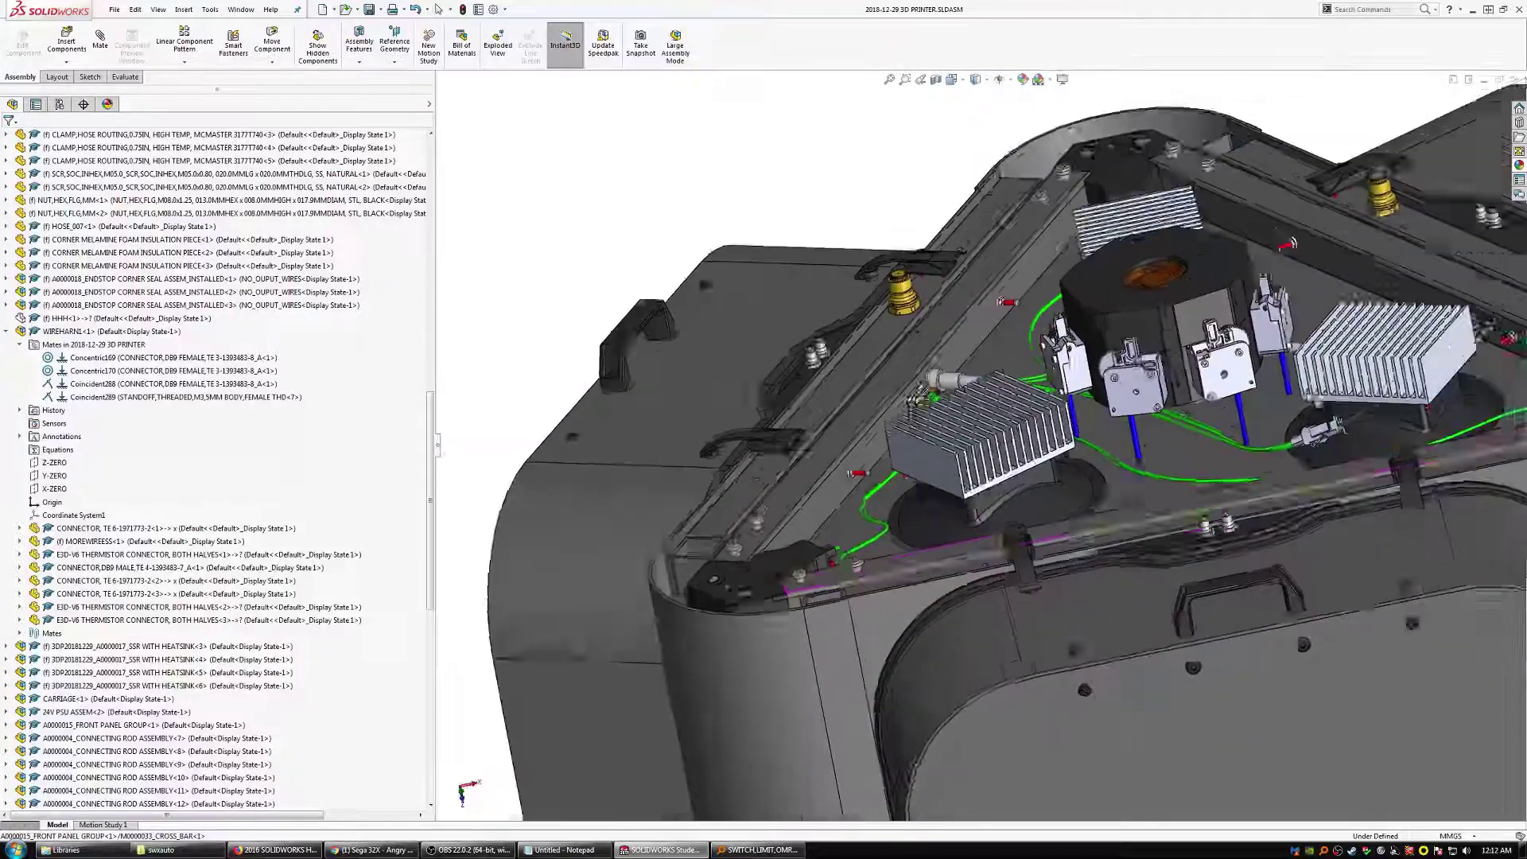
{"action": "scroll", "coordinate": [1312, 429], "scroll_direction": "down", "scroll_amount": 4}
{"action": "middle_click_drag", "start_coordinate": [1258, 428], "coordinate": [875, 493]}
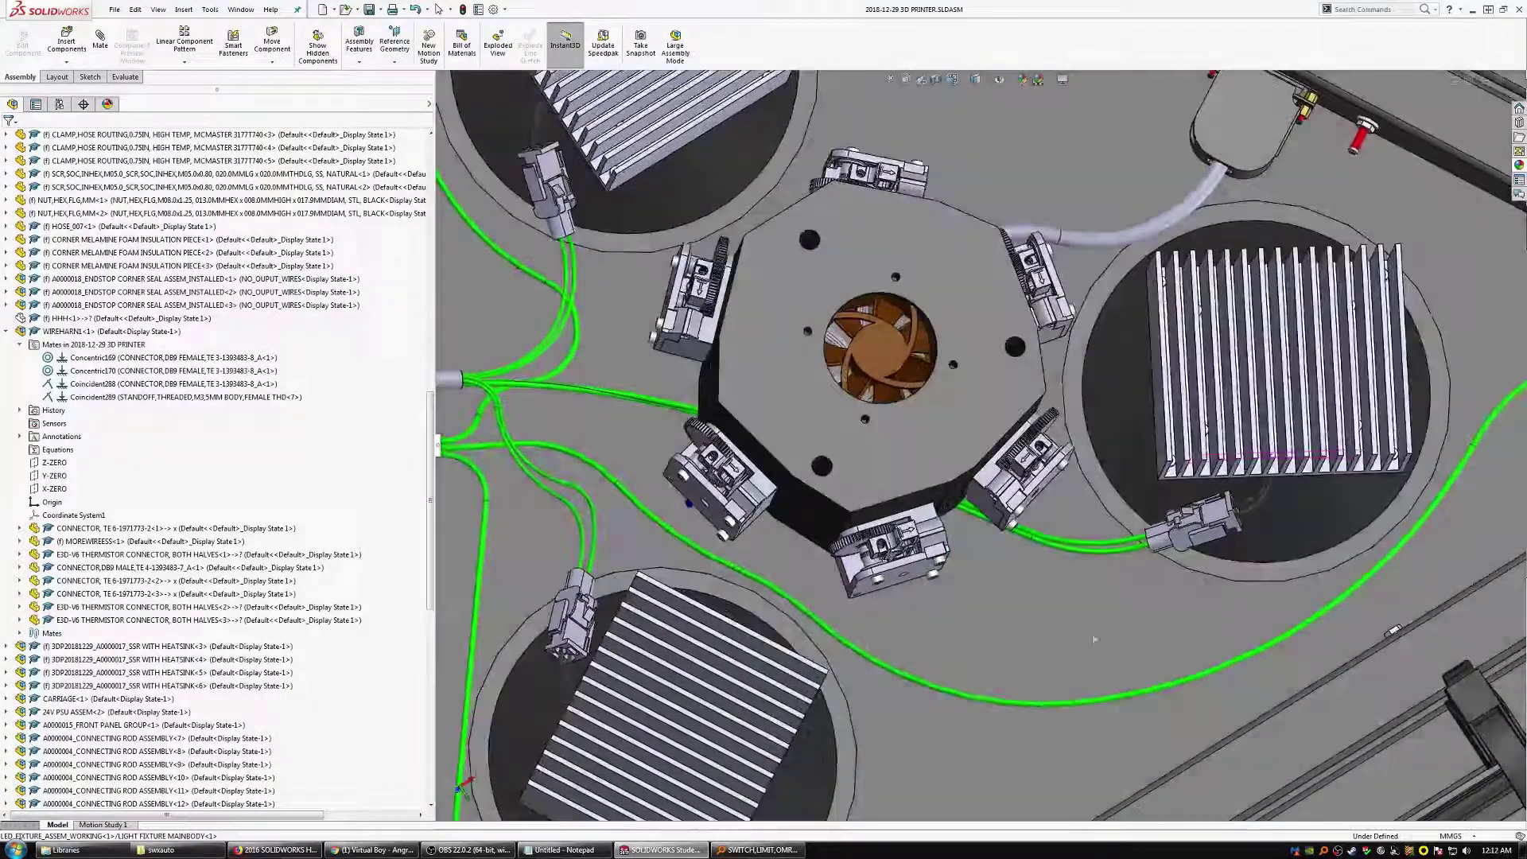
{"action": "scroll", "coordinate": [716, 461], "scroll_direction": "up", "scroll_amount": 2}
{"action": "scroll", "coordinate": [650, 438], "scroll_direction": "down", "scroll_amount": 3}
{"action": "middle_click_drag", "start_coordinate": [650, 439], "coordinate": [609, 364]}
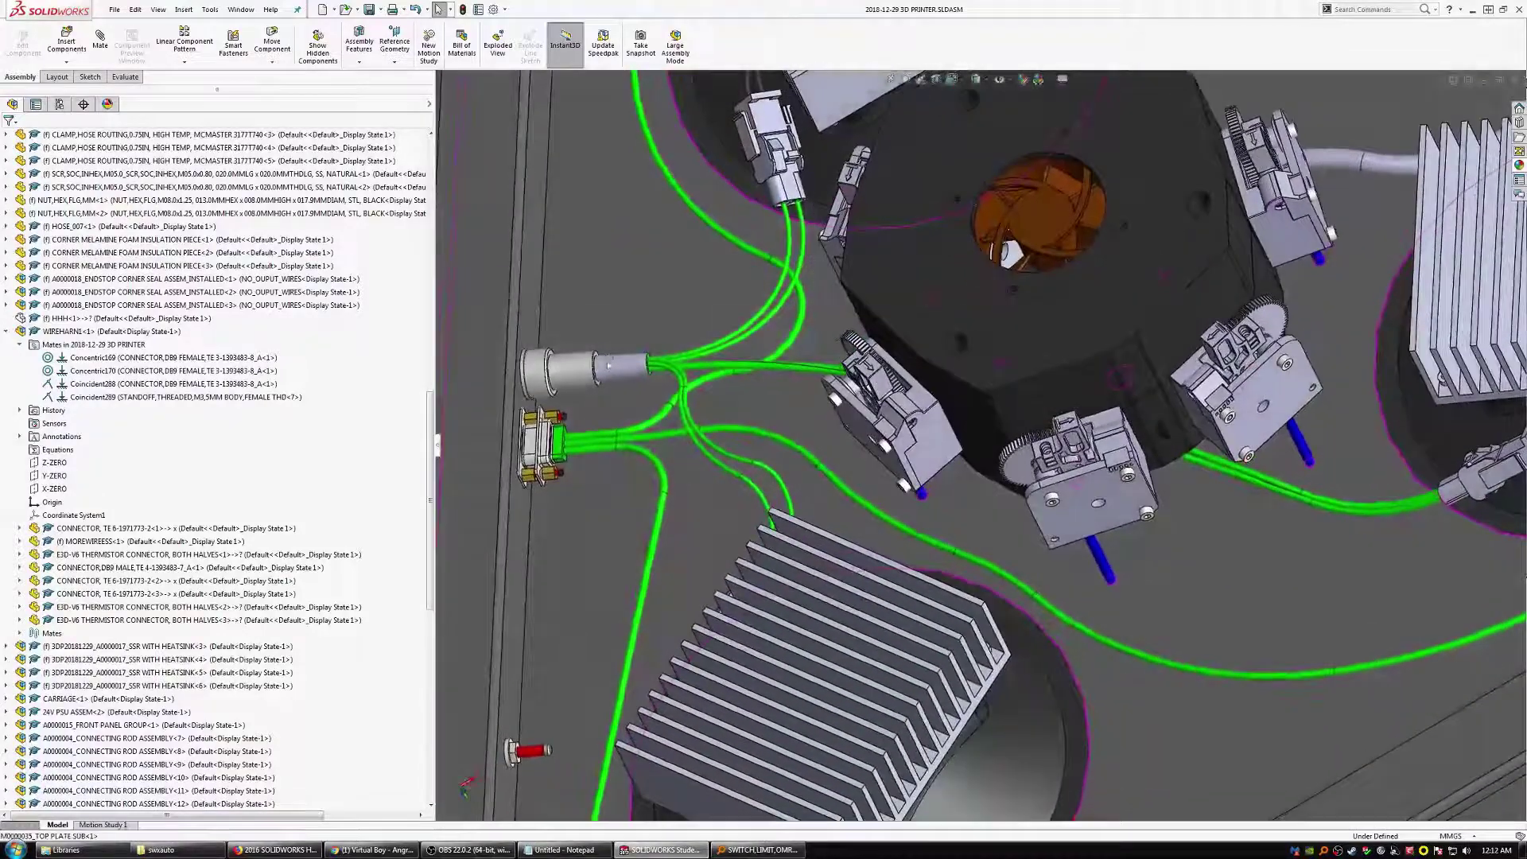
Open the TOP_LED_WIRING subassembly from its power connector to inspect the harness, and switch to the WIREHARN1 assembly.
{"action": "left_click", "coordinate": [582, 370]}
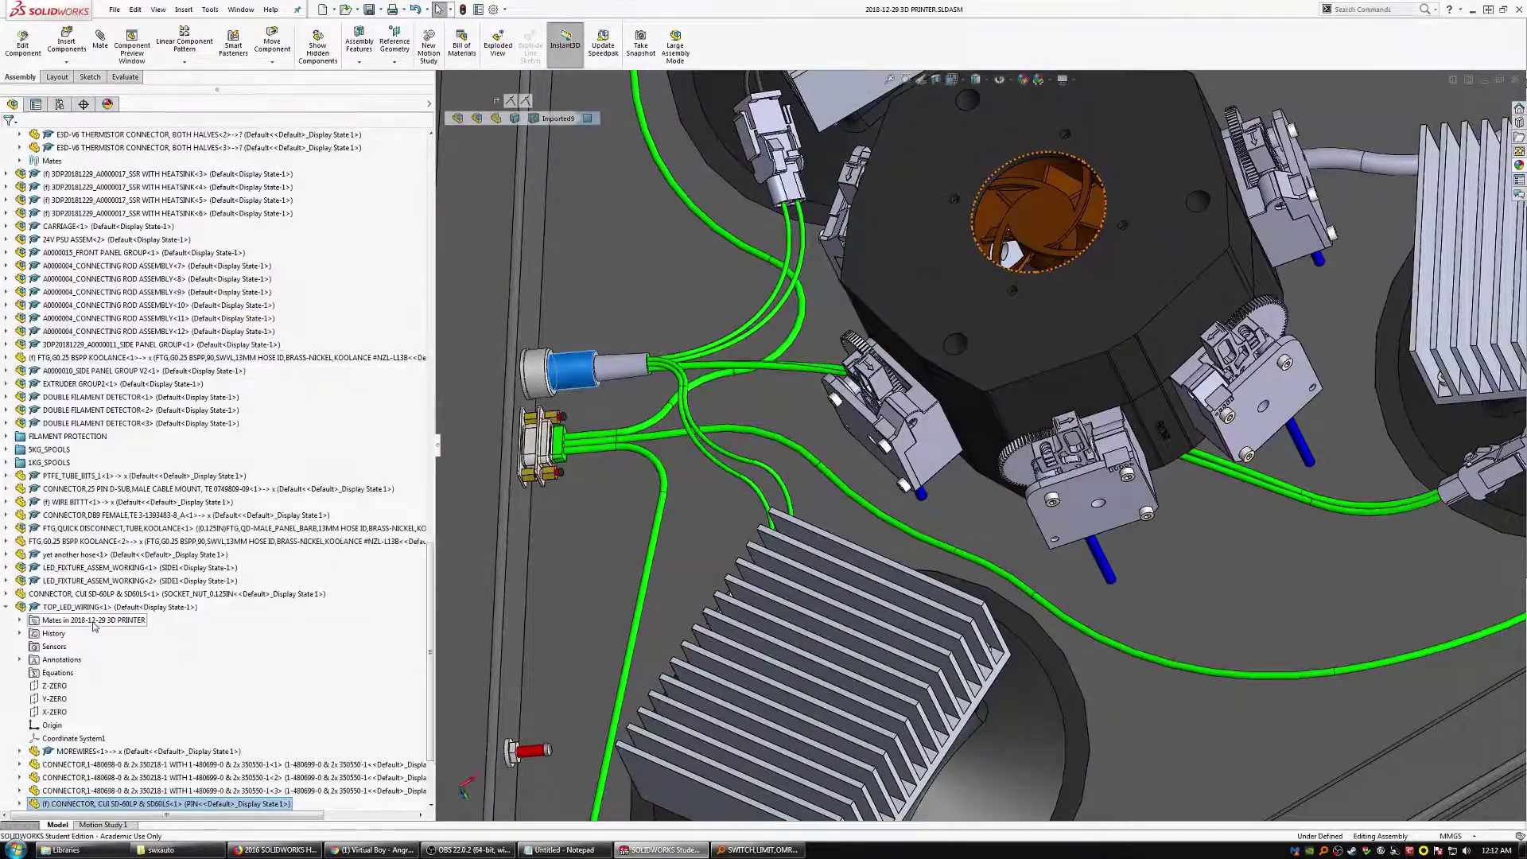
{"action": "left_click", "coordinate": [115, 571]}
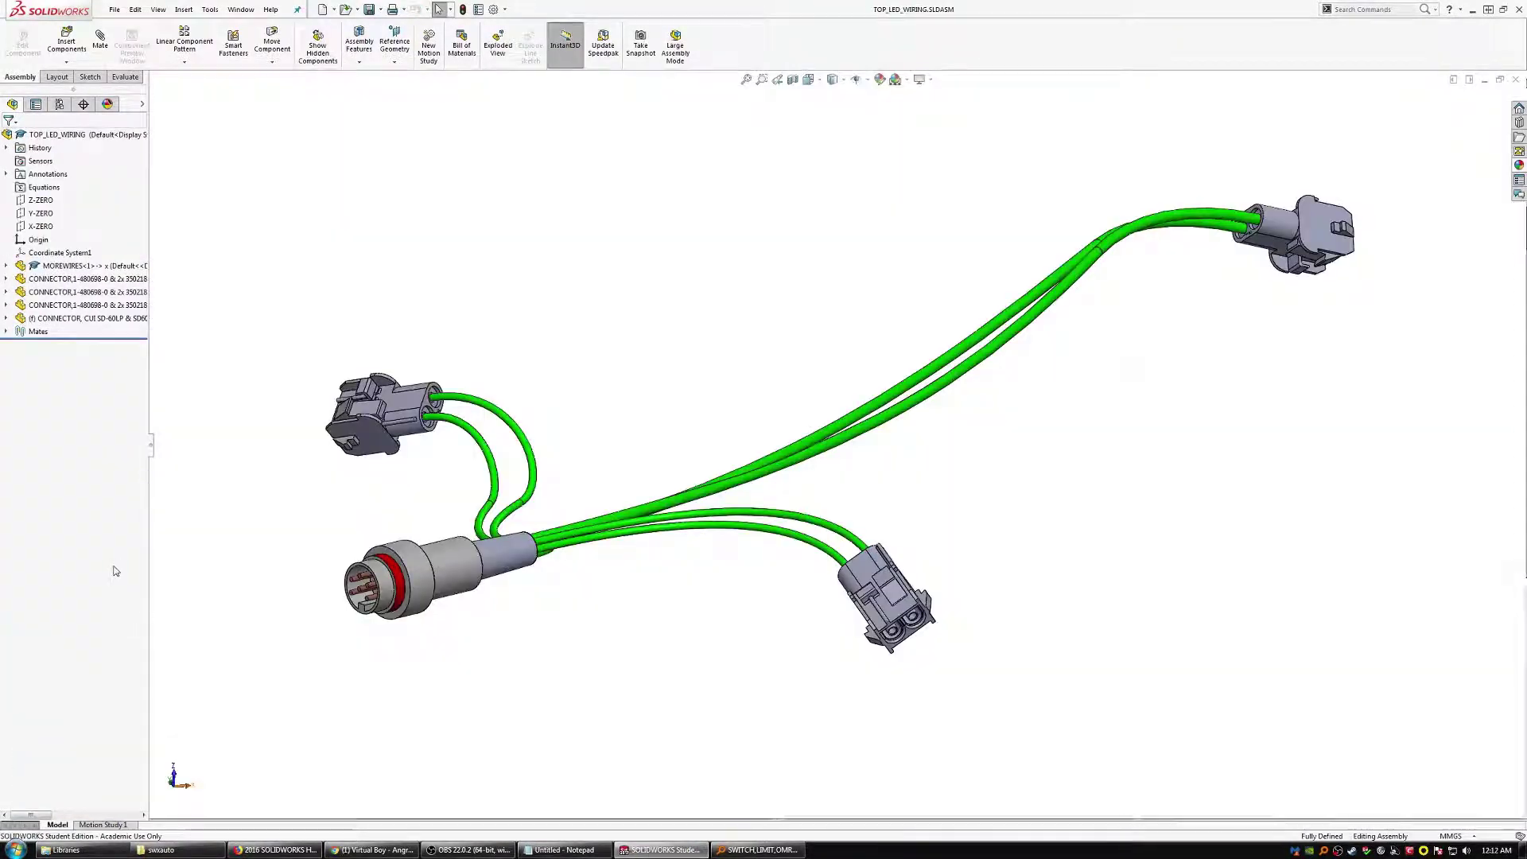
{"action": "middle_click_drag", "start_coordinate": [469, 553], "coordinate": [598, 569]}
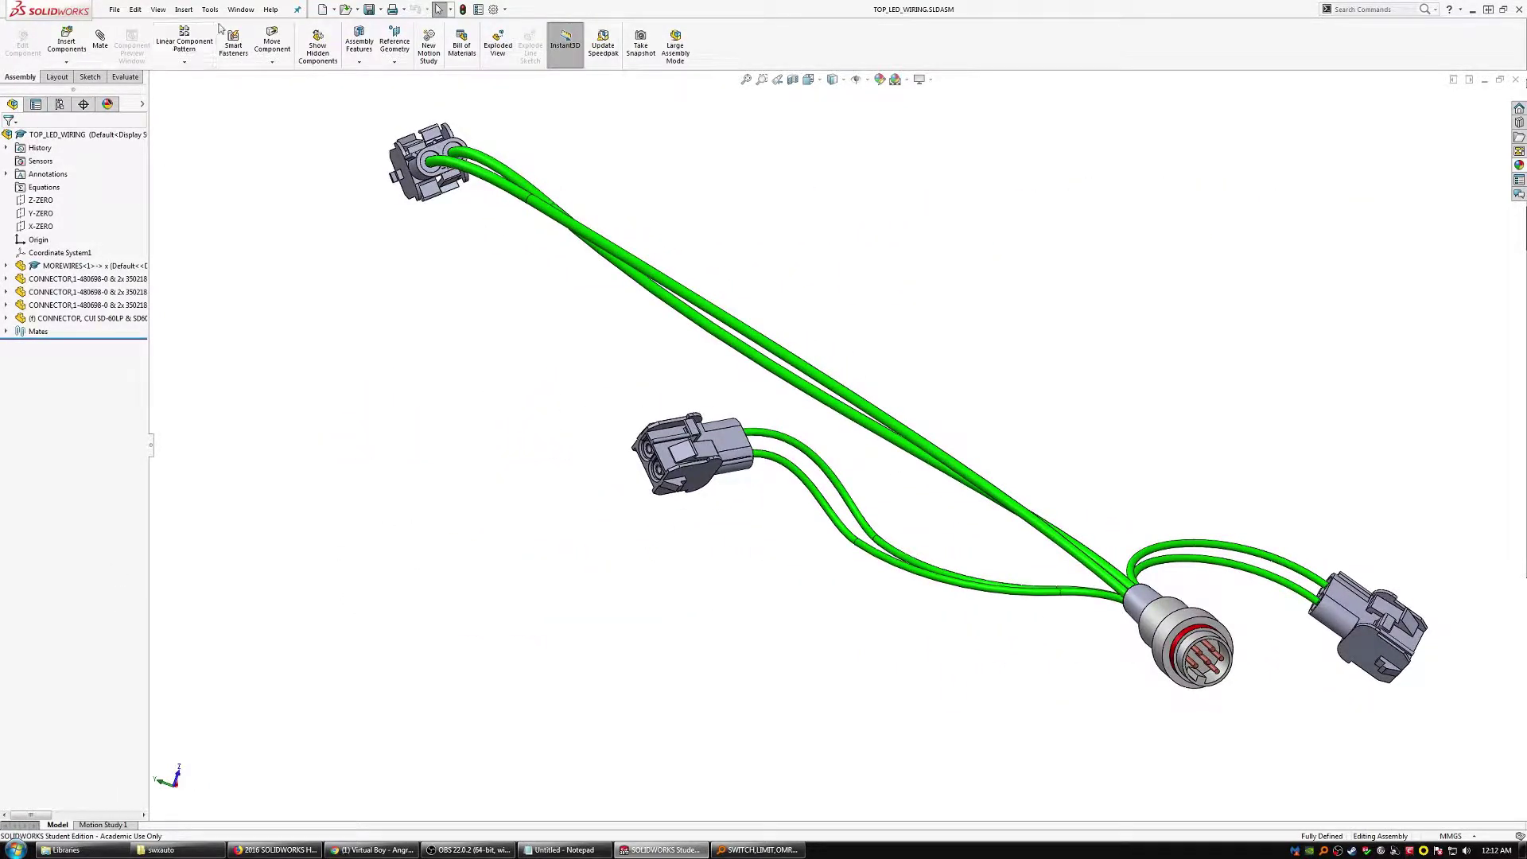
{"action": "left_click", "coordinate": [280, 169]}
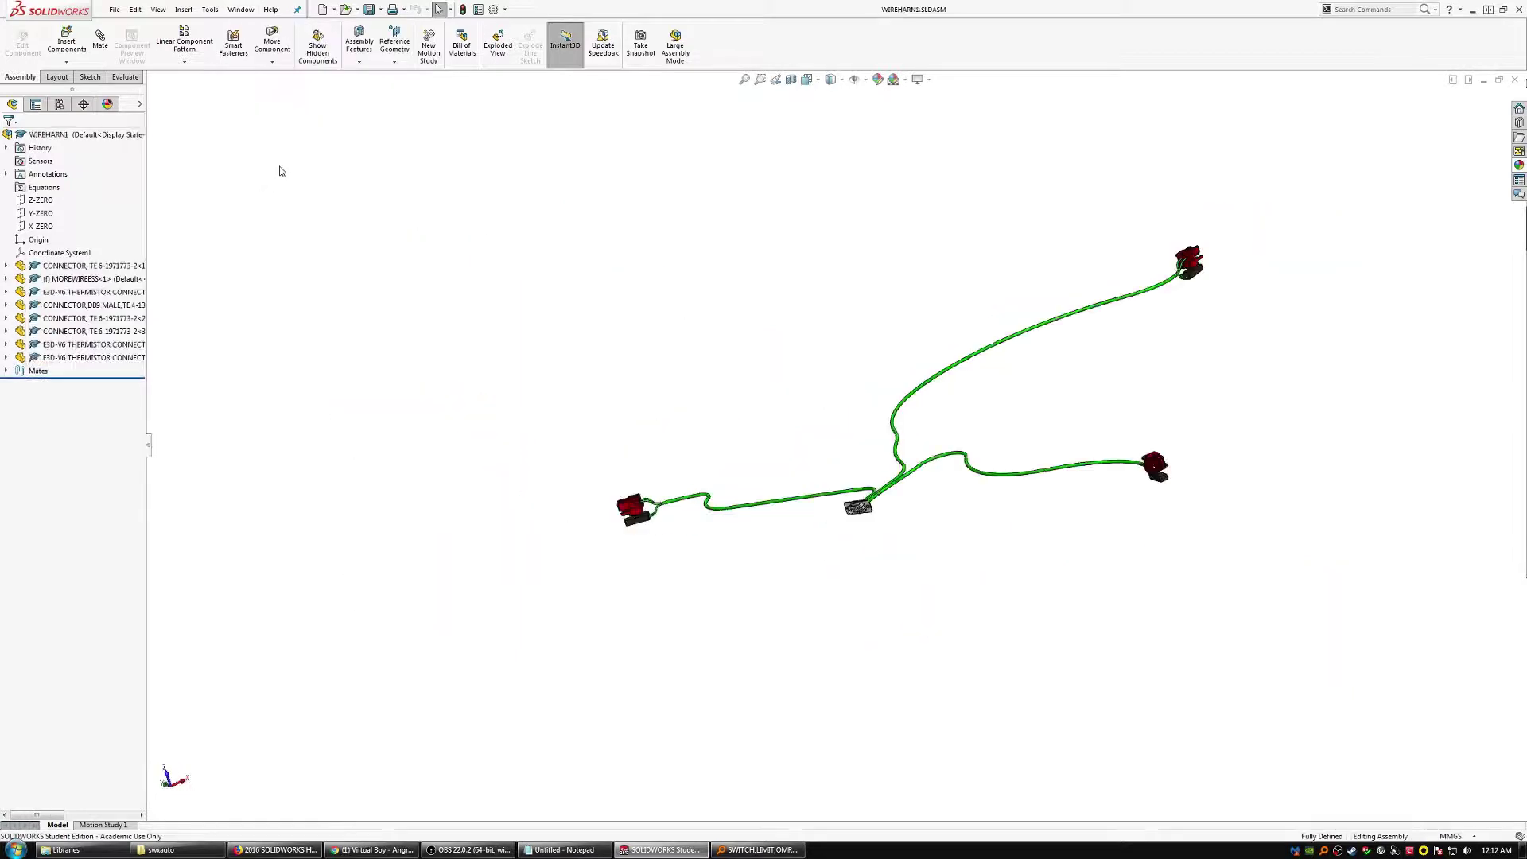